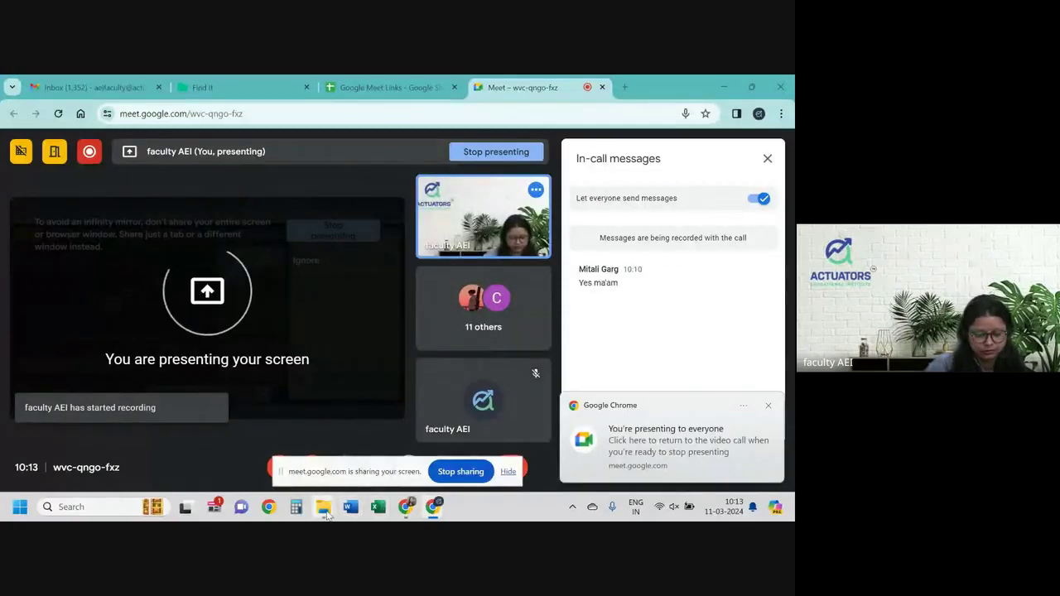
# Open the CM1B_April23_EXAM_Clean Proof PDF from the exam files folder.
pyautogui.click(390, 443)
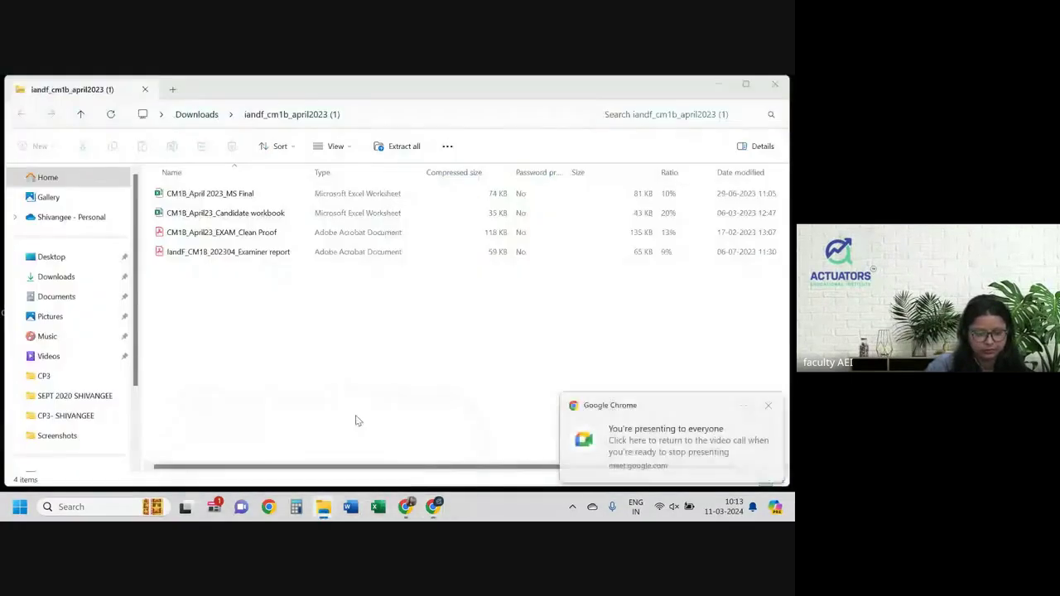
pyautogui.doubleClick(277, 233)
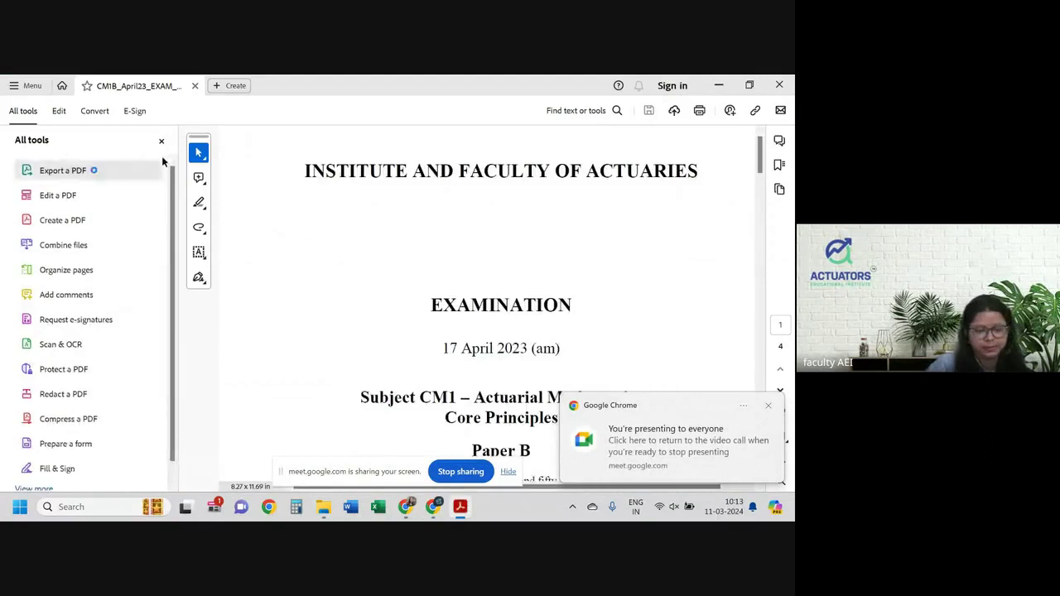
# Hide the All tools panel and scroll down through the whole exam paper.
pyautogui.click(162, 140)
pyautogui.scroll(-2, 560, 331)
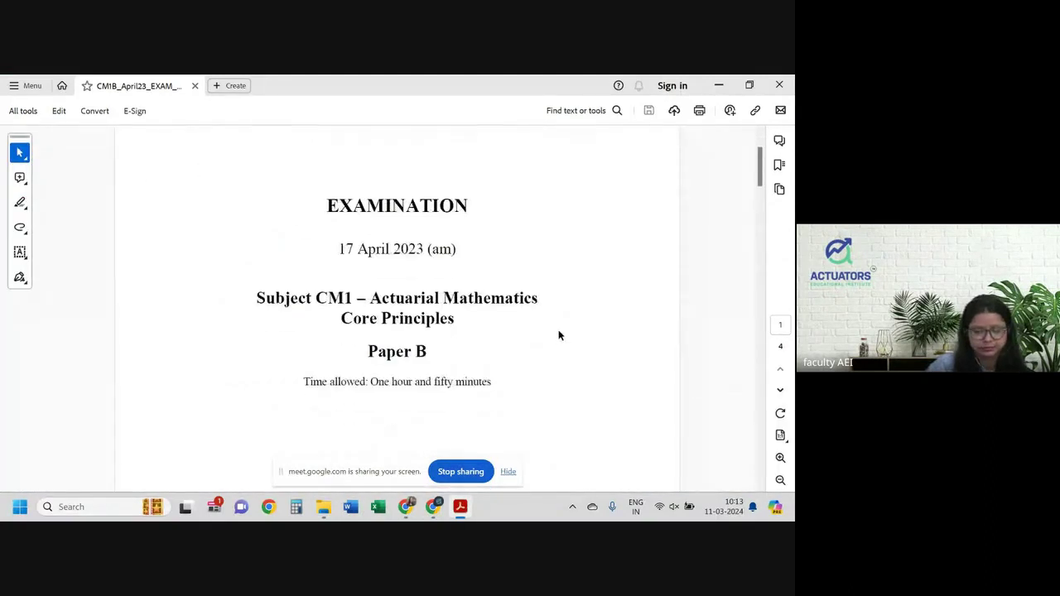
pyautogui.scroll(-3, 569, 332)
pyautogui.scroll(-5, 570, 331)
pyautogui.scroll(-4, 569, 332)
pyautogui.scroll(-3, 570, 332)
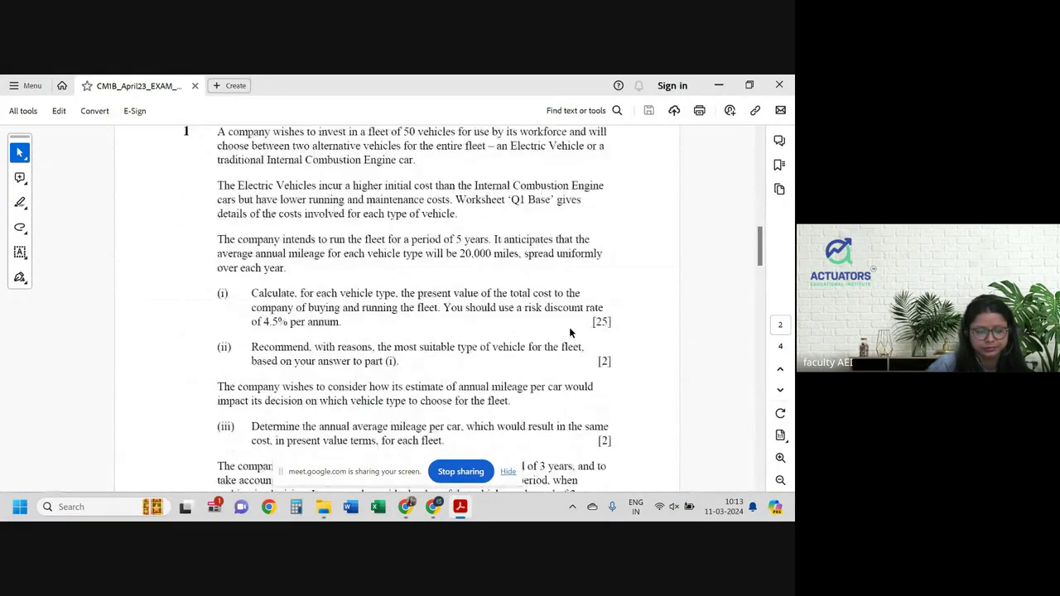
pyautogui.scroll(-5, 570, 331)
pyautogui.scroll(-4, 569, 331)
pyautogui.scroll(-4, 569, 329)
pyautogui.scroll(-4, 569, 330)
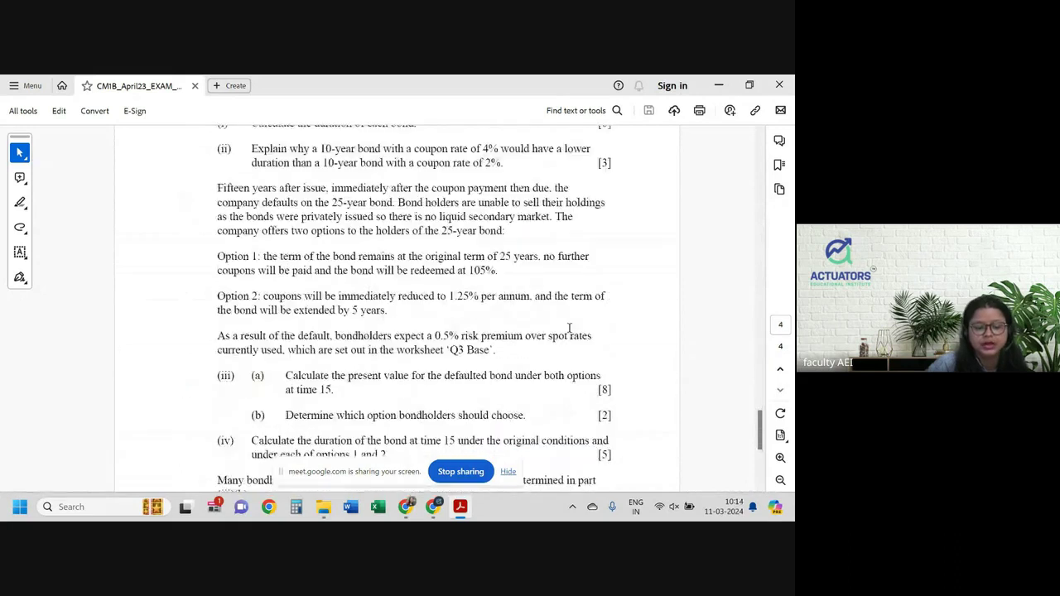
pyautogui.scroll(-4, 569, 331)
# Scroll back up to Question 1 on the vehicle fleet costs.
pyautogui.scroll(1, 569, 331)
pyautogui.scroll(8, 570, 333)
pyautogui.scroll(4, 570, 332)
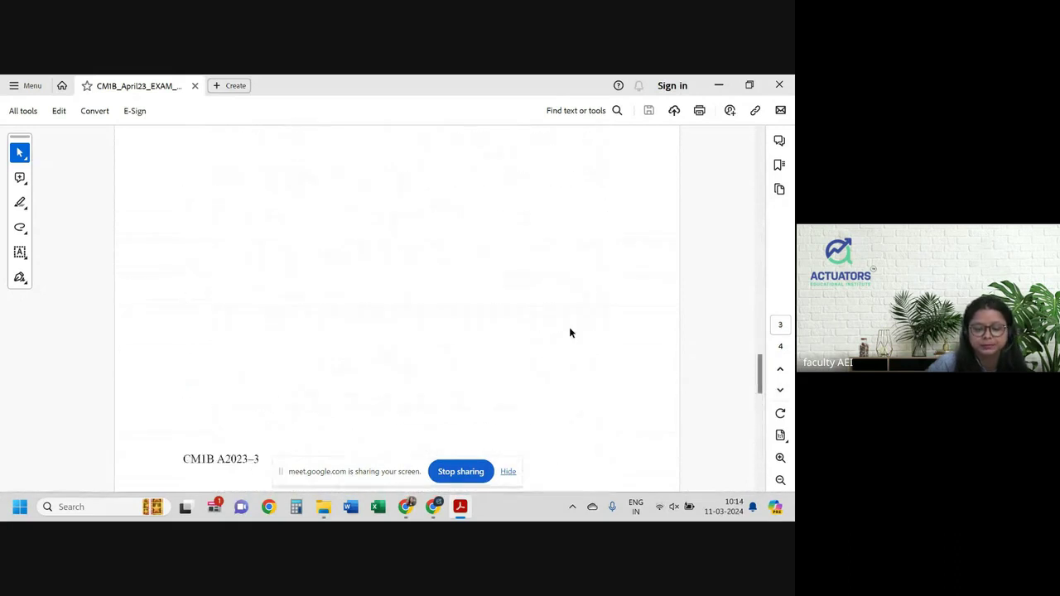
pyautogui.scroll(5, 570, 332)
pyautogui.scroll(5, 570, 333)
pyautogui.scroll(2, 570, 332)
pyautogui.scroll(8, 570, 333)
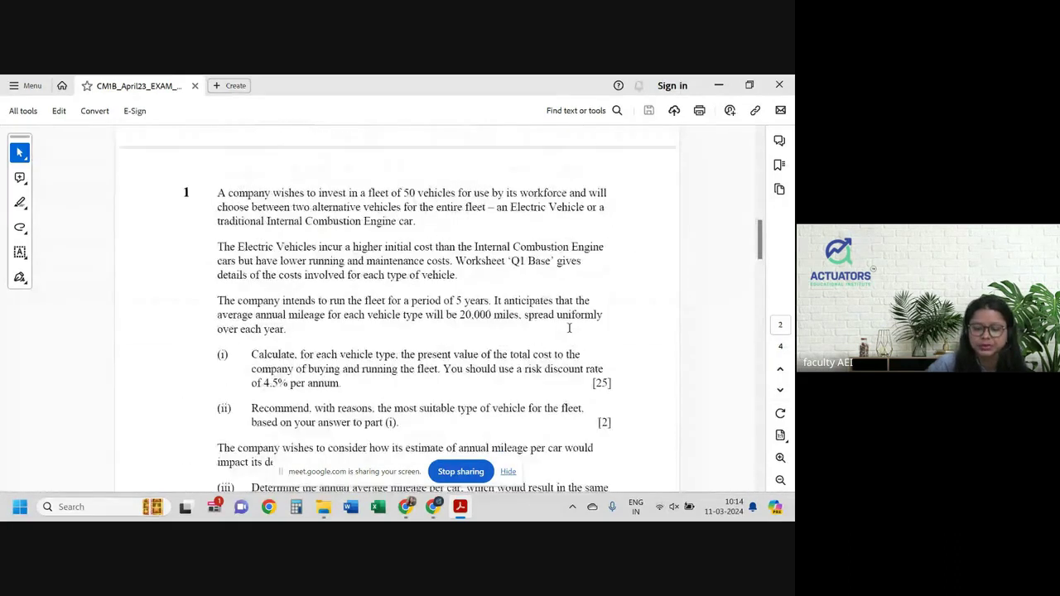
pyautogui.scroll(-2, 570, 332)
pyautogui.scroll(1, 570, 331)
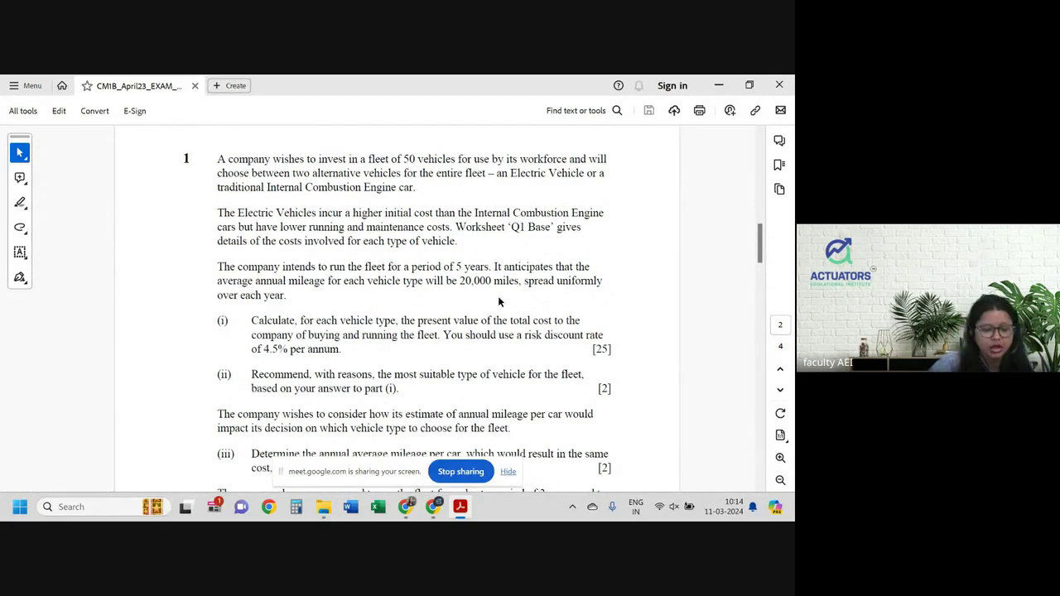
pyautogui.moveTo(328, 159); pyautogui.dragTo(455, 159)
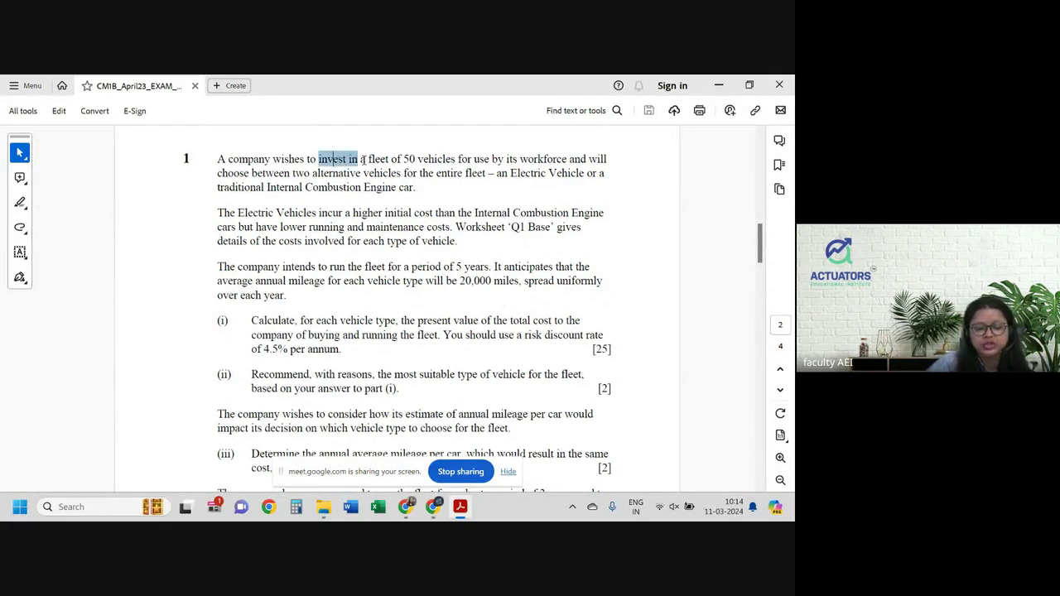
pyautogui.click(436, 173)
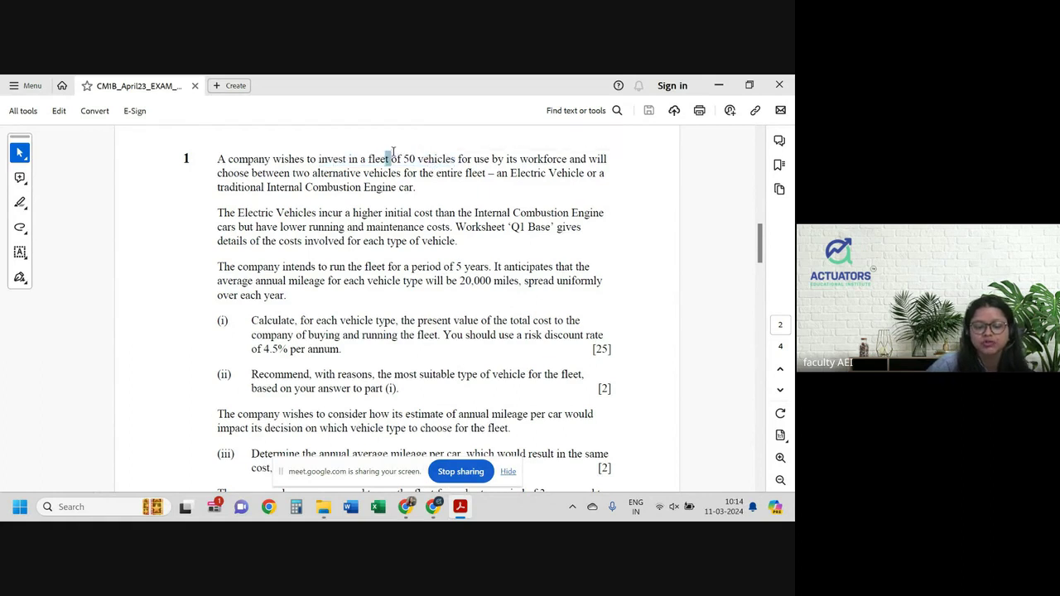
pyautogui.moveTo(368, 160); pyautogui.dragTo(567, 159)
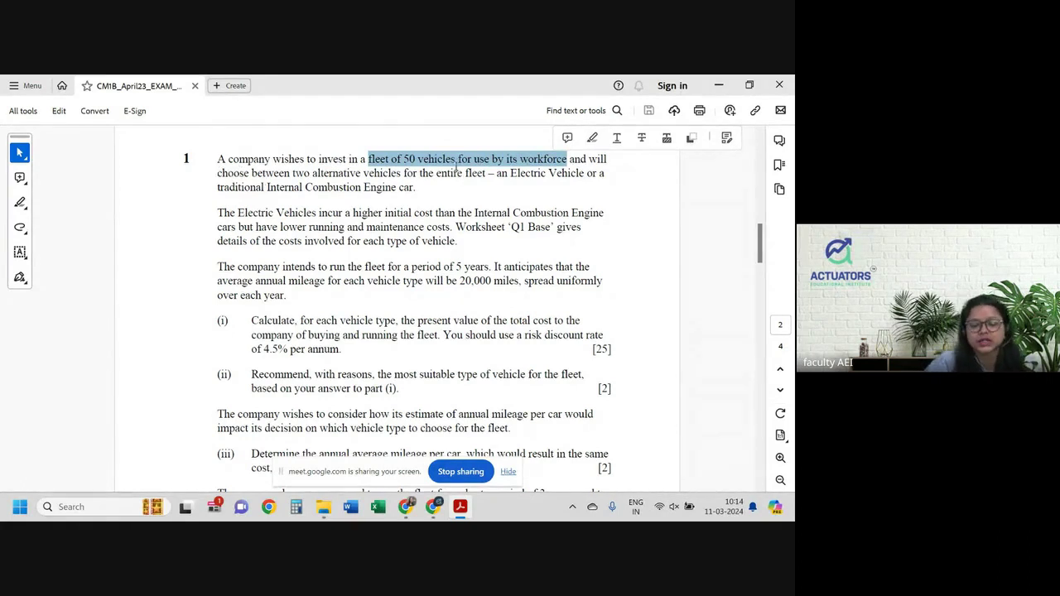
pyautogui.moveTo(420, 173); pyautogui.dragTo(596, 173)
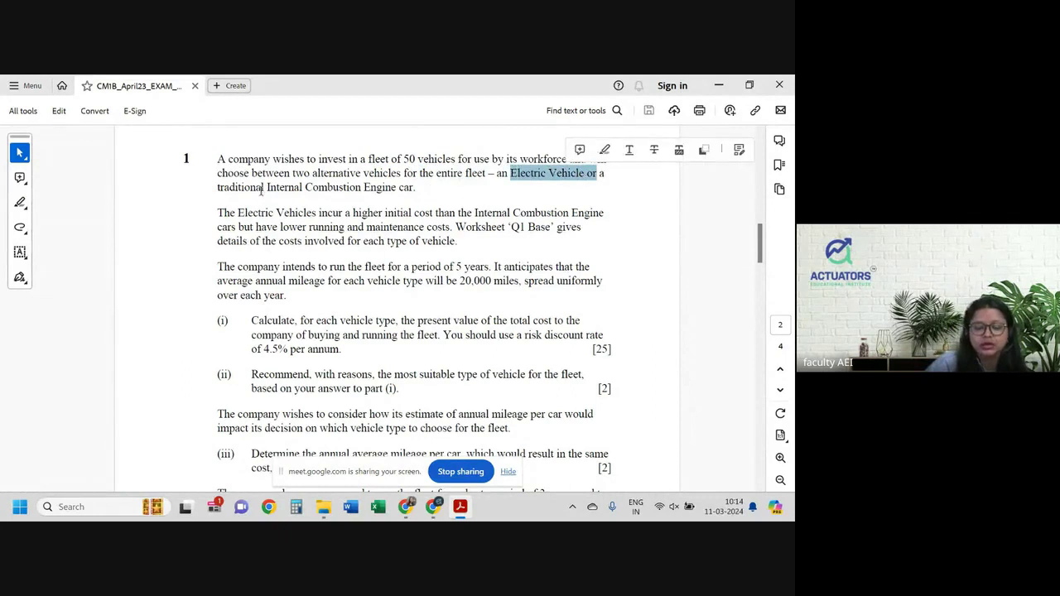
pyautogui.moveTo(218, 188); pyautogui.dragTo(404, 190)
pyautogui.moveTo(219, 212); pyautogui.dragTo(316, 214)
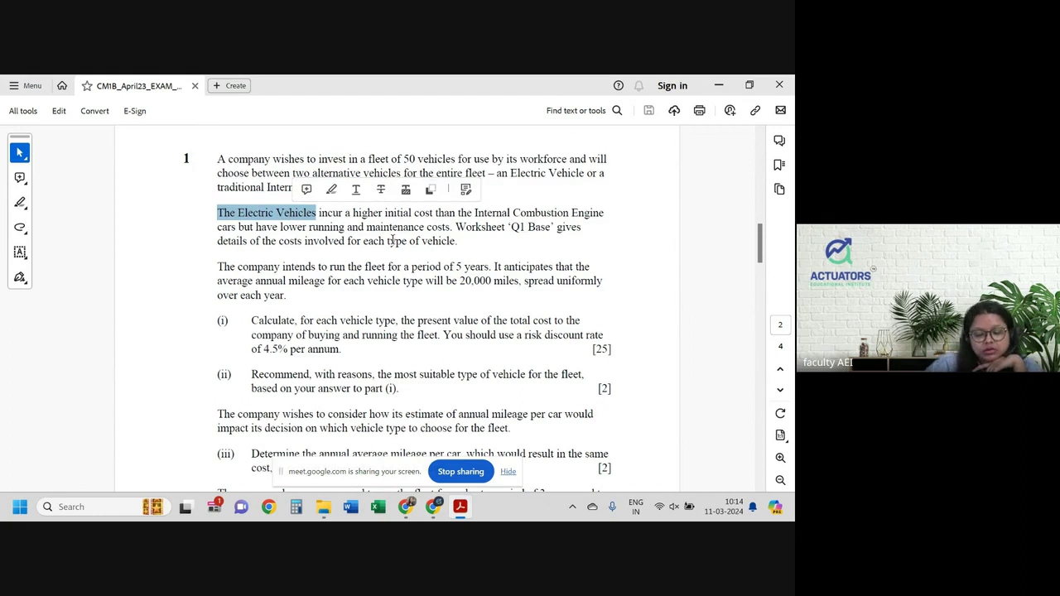
pyautogui.moveTo(253, 227); pyautogui.dragTo(553, 229)
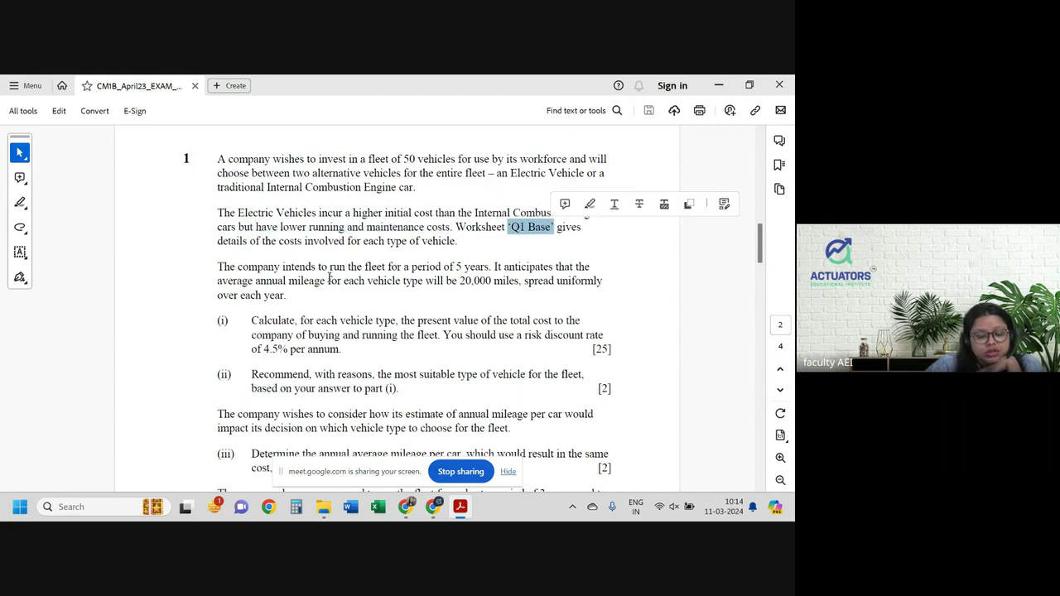
pyautogui.scroll(-1, 535, 284)
pyautogui.scroll(-1, 415, 248)
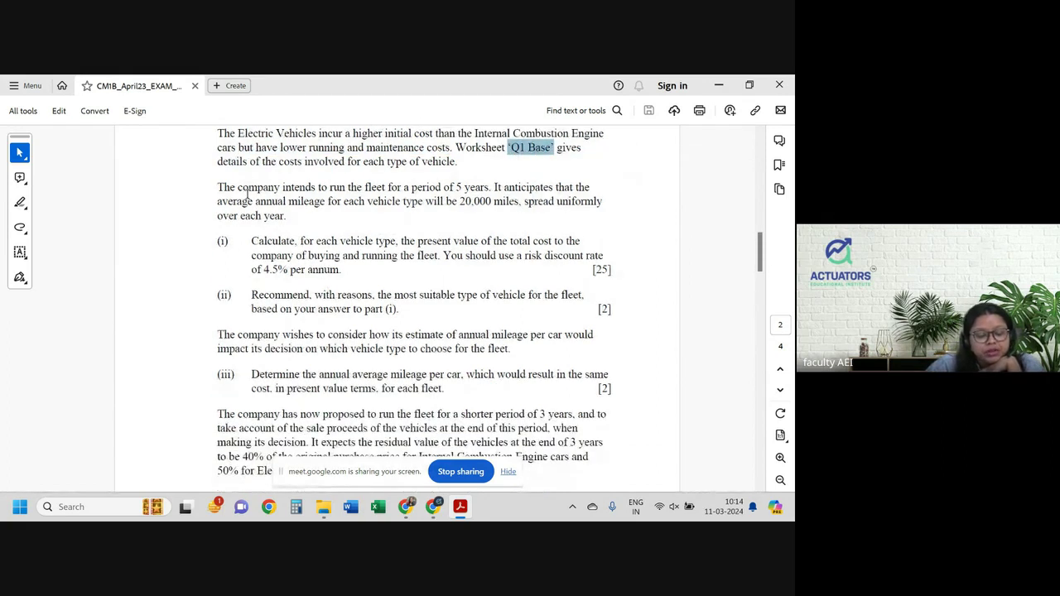
pyautogui.moveTo(282, 187); pyautogui.dragTo(493, 189)
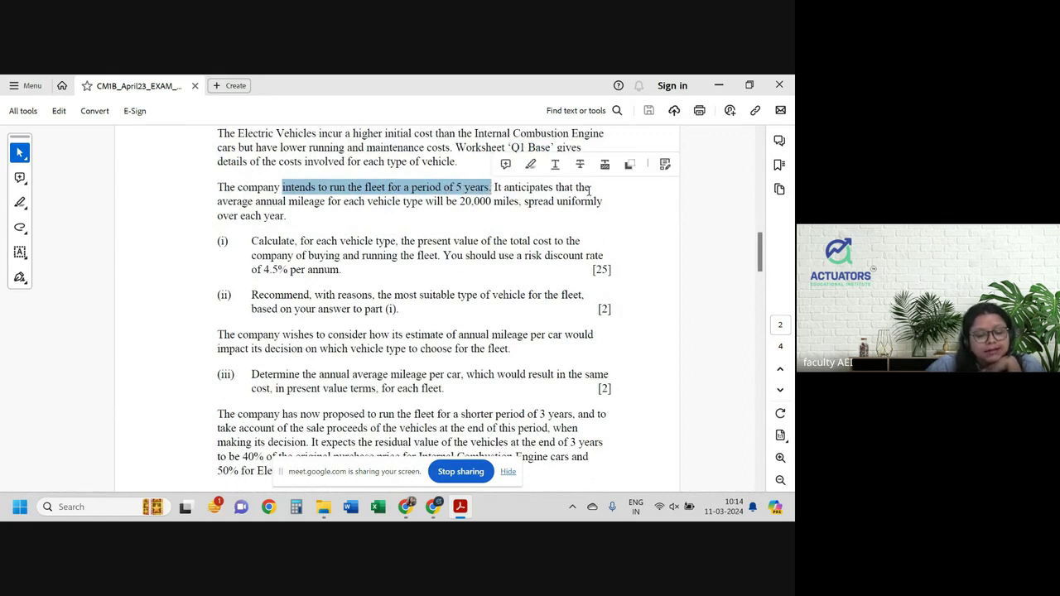
pyautogui.moveTo(603, 201)
pyautogui.mouseDown()
pyautogui.moveTo(300, 202)
pyautogui.moveTo(580, 201)
pyautogui.mouseUp()
# Highlight 'be 20,000 miles' in pink, then select the 'buying and running the fleet' wording.
pyautogui.click(372, 221)
pyautogui.click(542, 178)
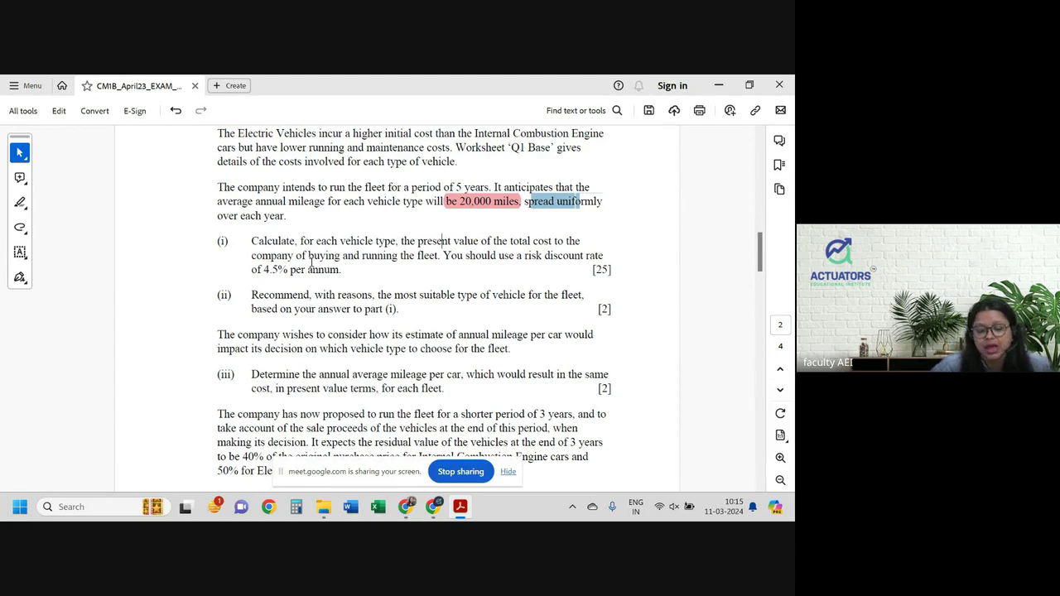
pyautogui.moveTo(309, 259); pyautogui.dragTo(434, 260)
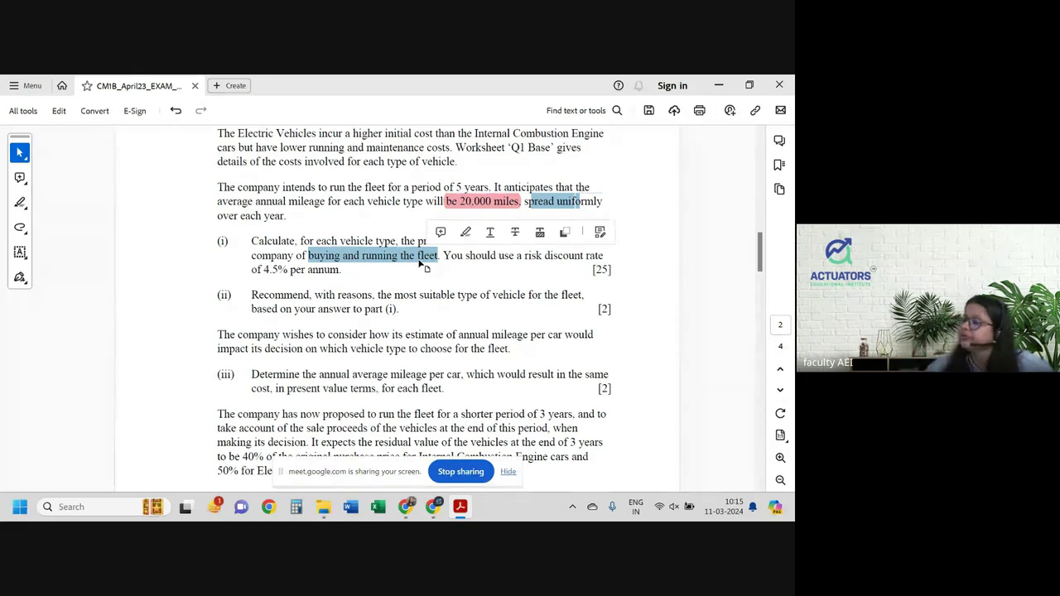
pyautogui.moveTo(264, 270); pyautogui.dragTo(305, 271)
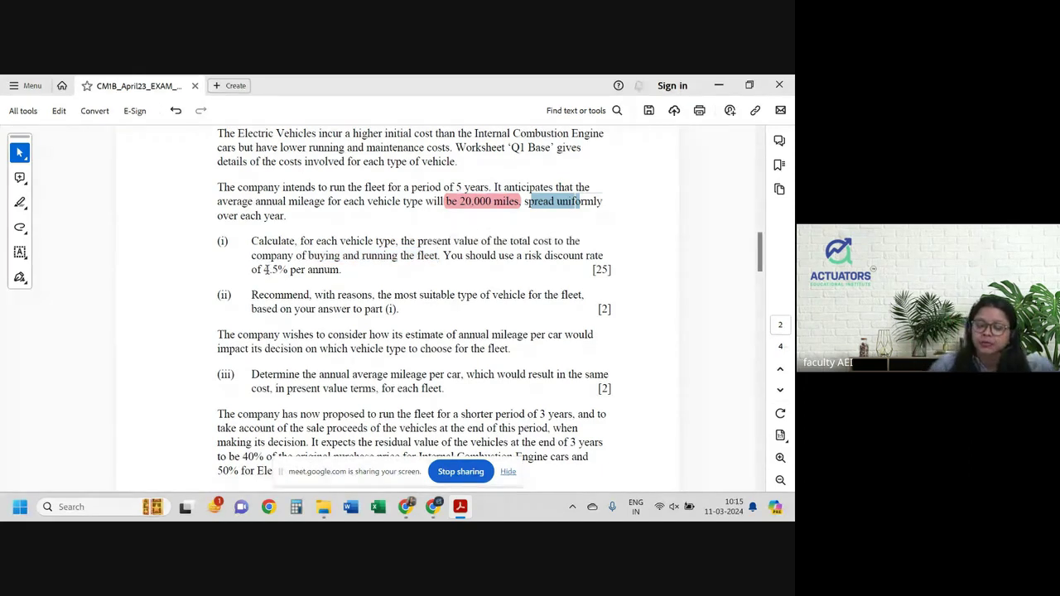
pyautogui.scroll(1, 470, 354)
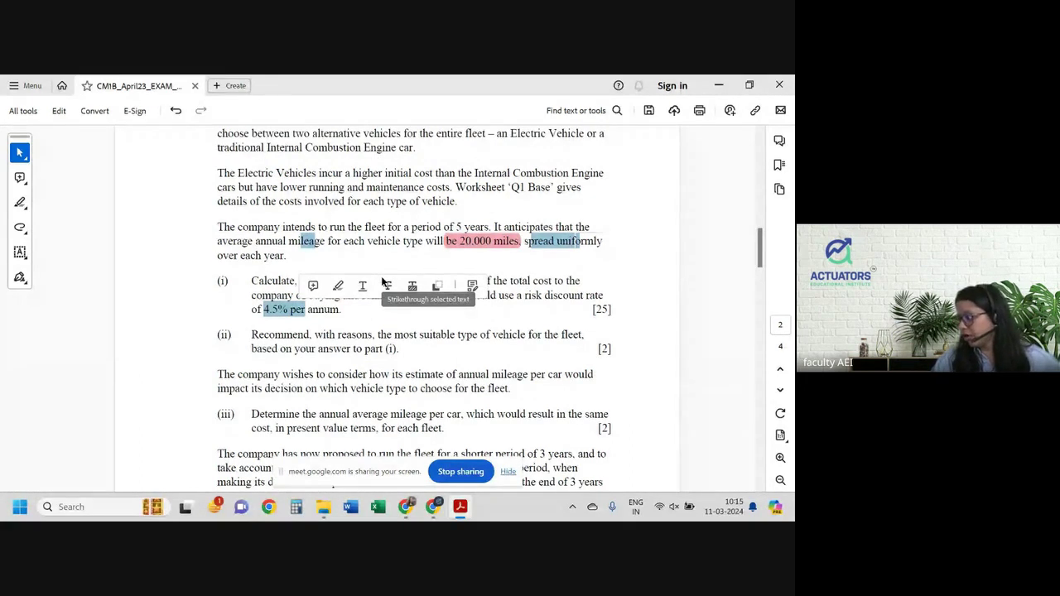
pyautogui.click(421, 388)
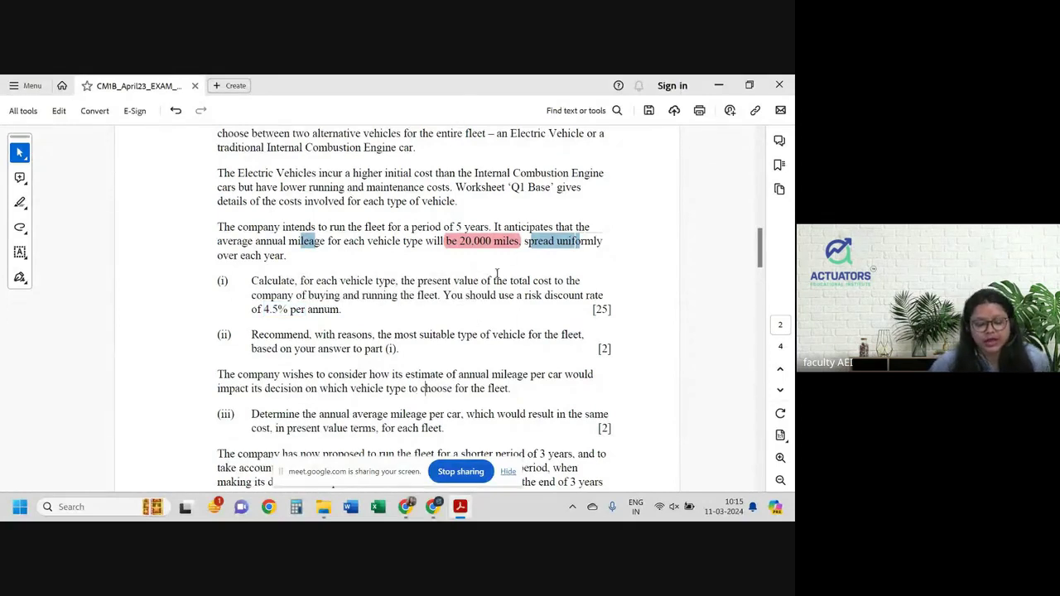
pyautogui.moveTo(323, 507)
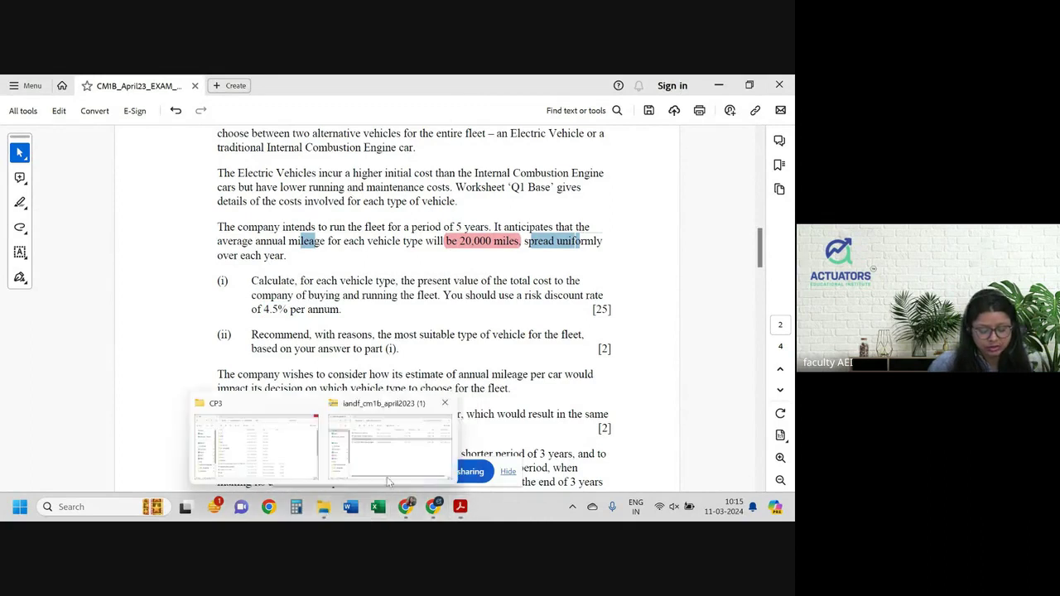
# Open the CM1B_April23_Candidate workbook from the exam files folder.
pyautogui.click(388, 482)
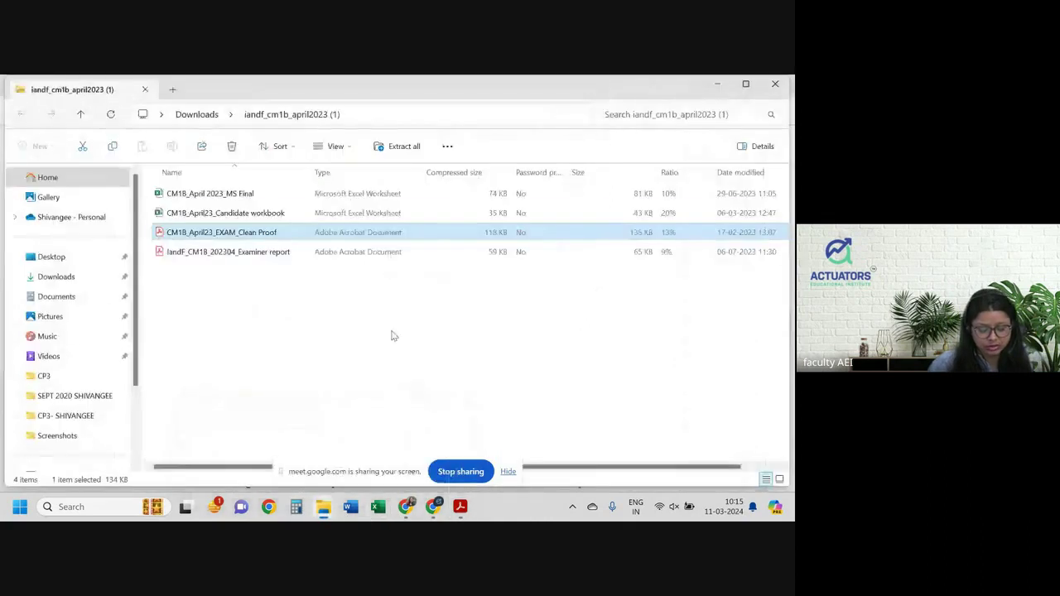
pyautogui.doubleClick(265, 213)
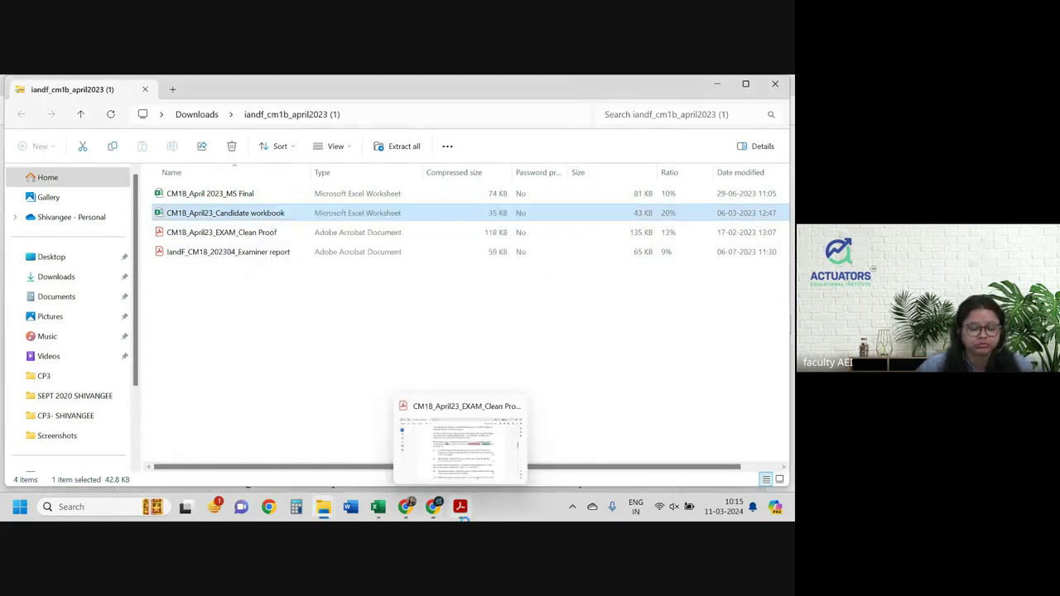
pyautogui.click(461, 508)
pyautogui.click(323, 507)
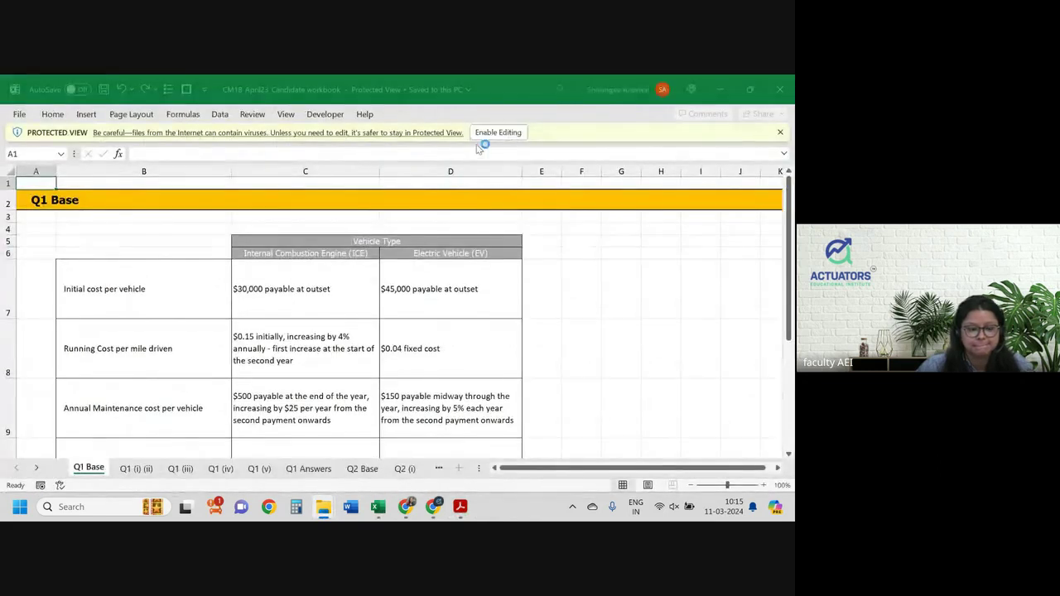
# Enable editing in the Candidate workbook and minimise Excel.
pyautogui.click(490, 134)
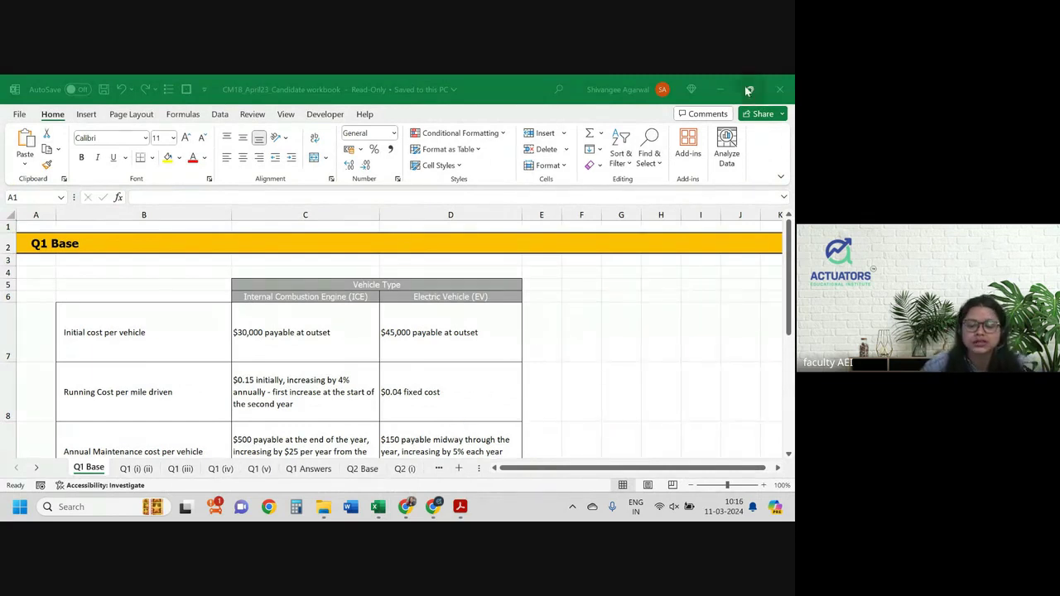
pyautogui.click(720, 89)
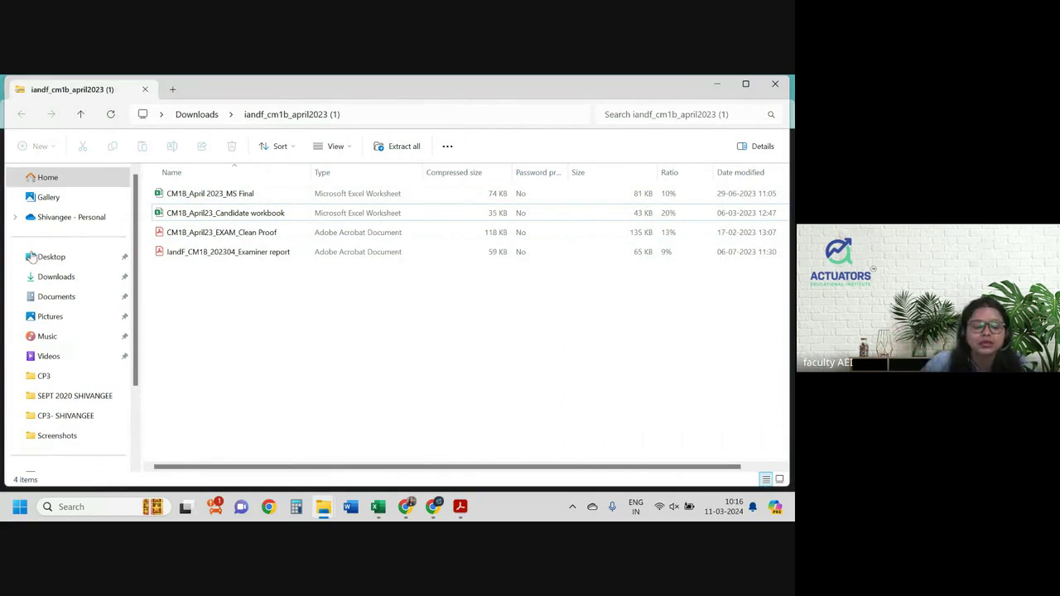
# Open the iandf_cm1b_april2023 (1) archive from Downloads, then return to the candidate workbook.
pyautogui.click(37, 277)
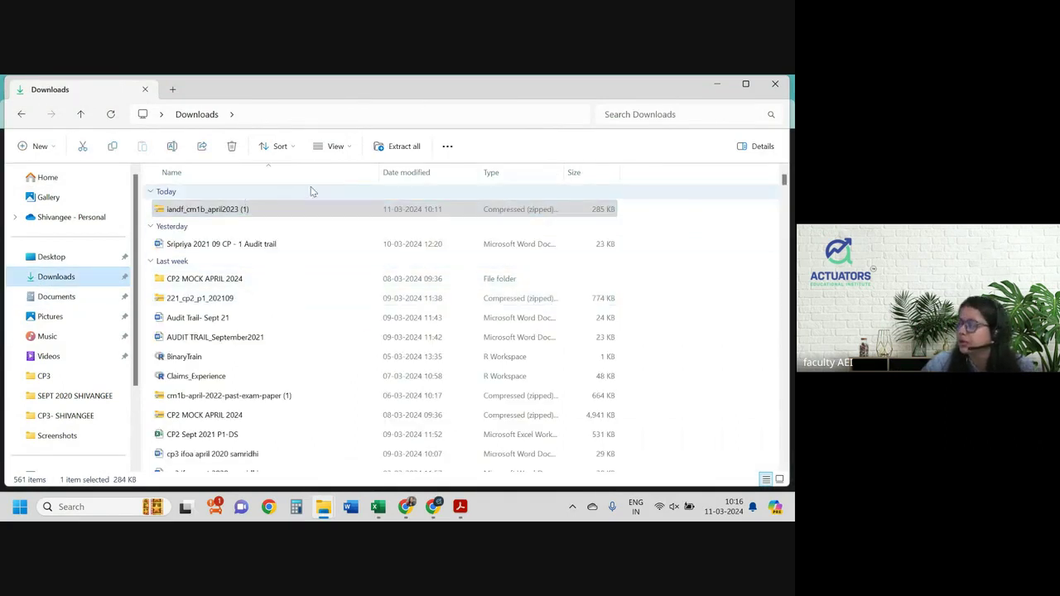
pyautogui.click(207, 214)
pyautogui.doubleClick(207, 213)
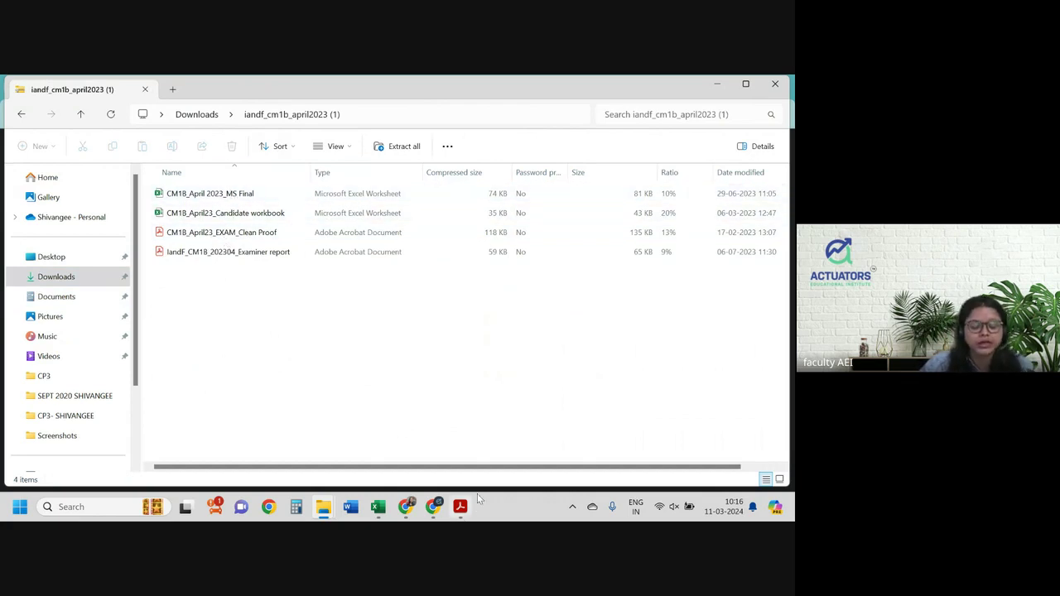
pyautogui.click(378, 507)
pyautogui.click(460, 507)
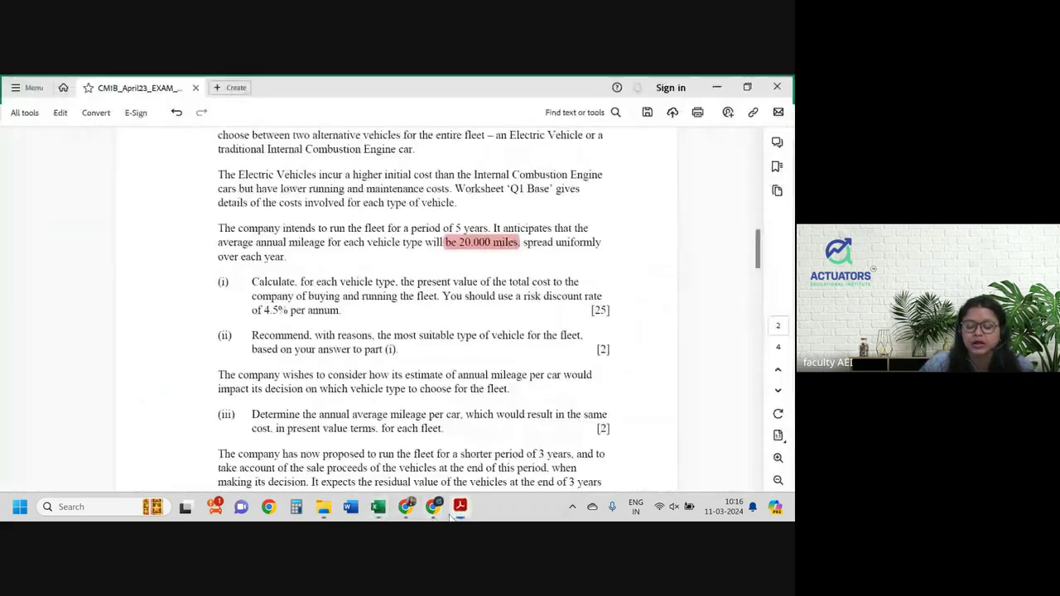
pyautogui.click(378, 507)
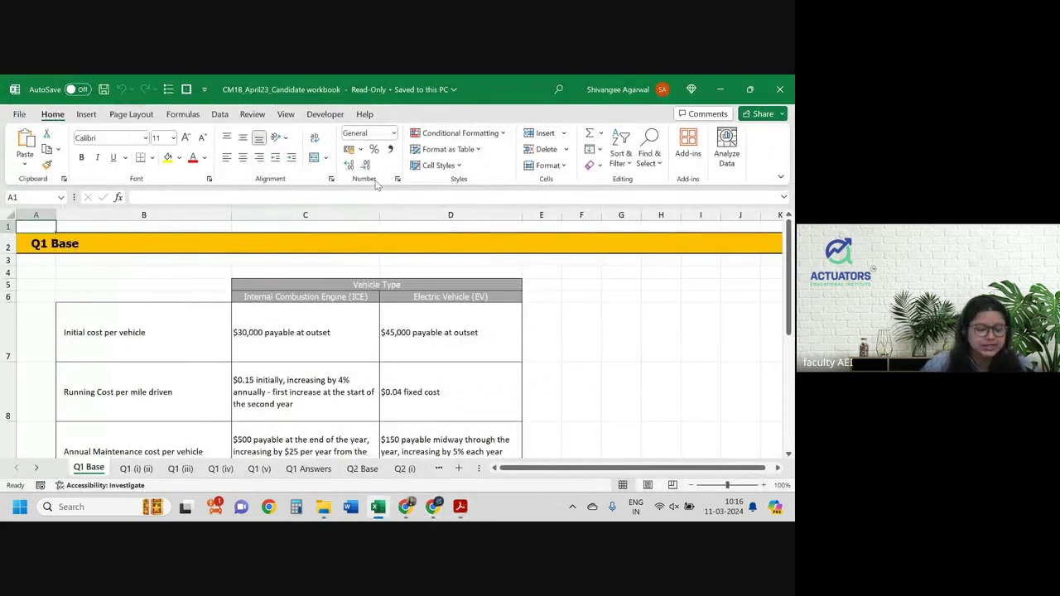
# Review the combustion-engine and electric vehicle cost inputs on the Q1 Base sheet.
pyautogui.scroll(-2, 404, 365)
pyautogui.scroll(1, 403, 365)
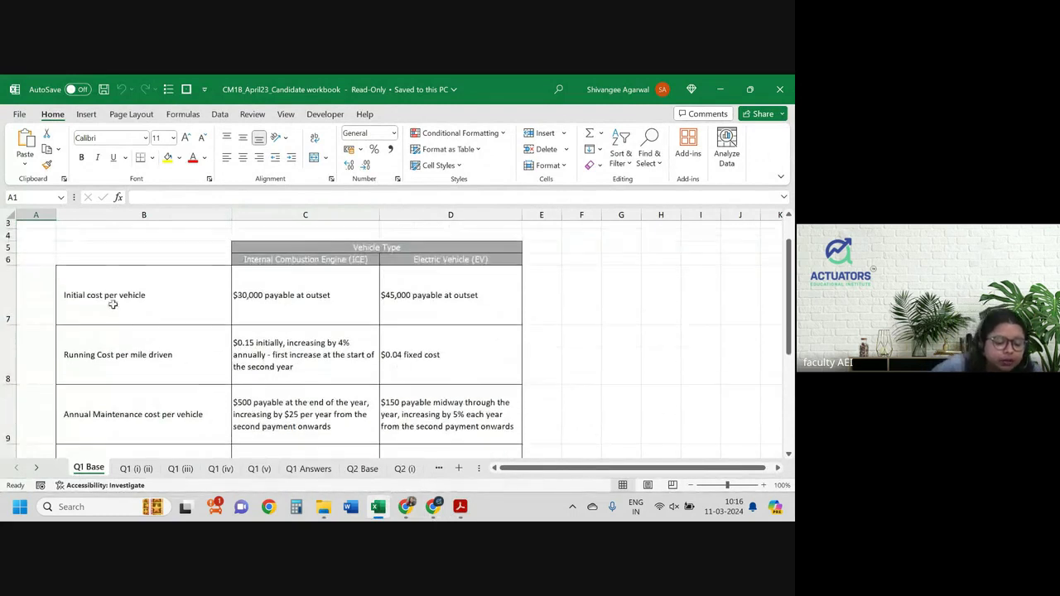
pyautogui.click(18, 289)
pyautogui.scroll(-2, 303, 296)
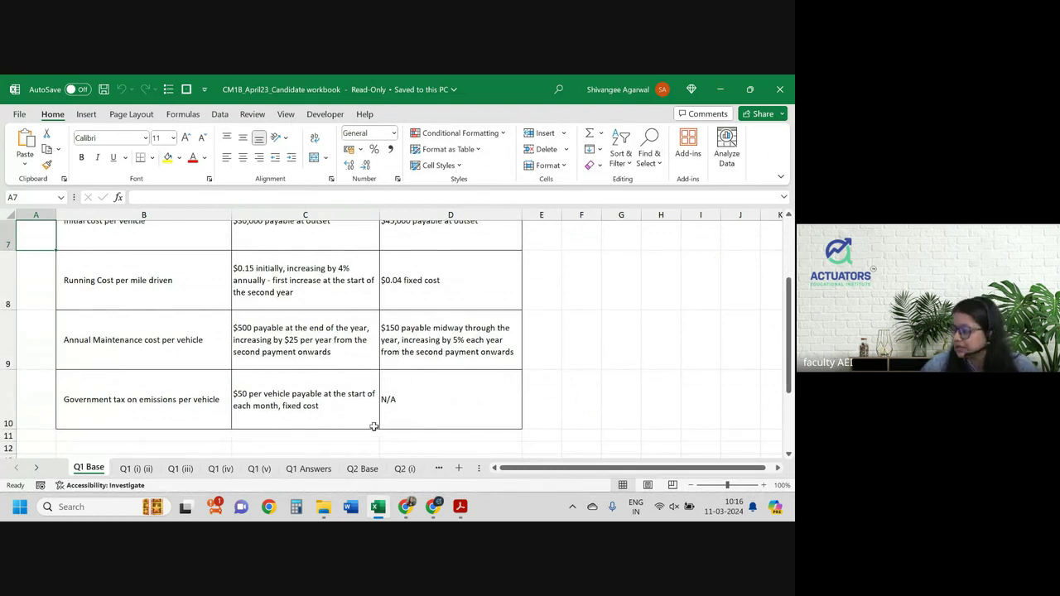
pyautogui.scroll(-1, 376, 414)
pyautogui.scroll(1, 377, 410)
pyautogui.scroll(2, 332, 414)
# Review the initial-cost tables on the Q1 (i) (ii) sheet.
pyautogui.click(136, 468)
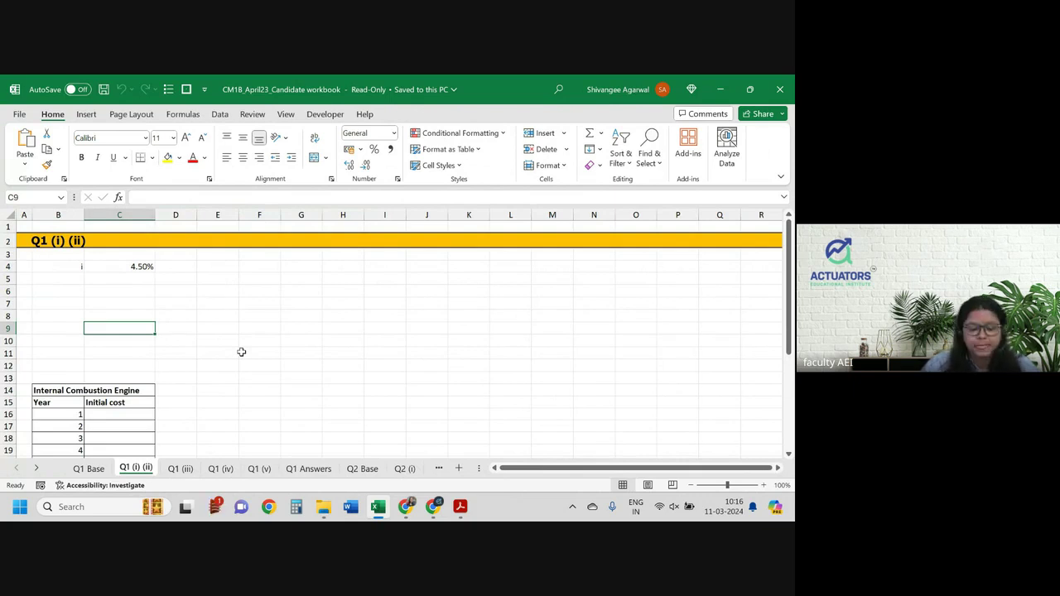
pyautogui.scroll(-5, 291, 349)
pyautogui.scroll(1, 97, 335)
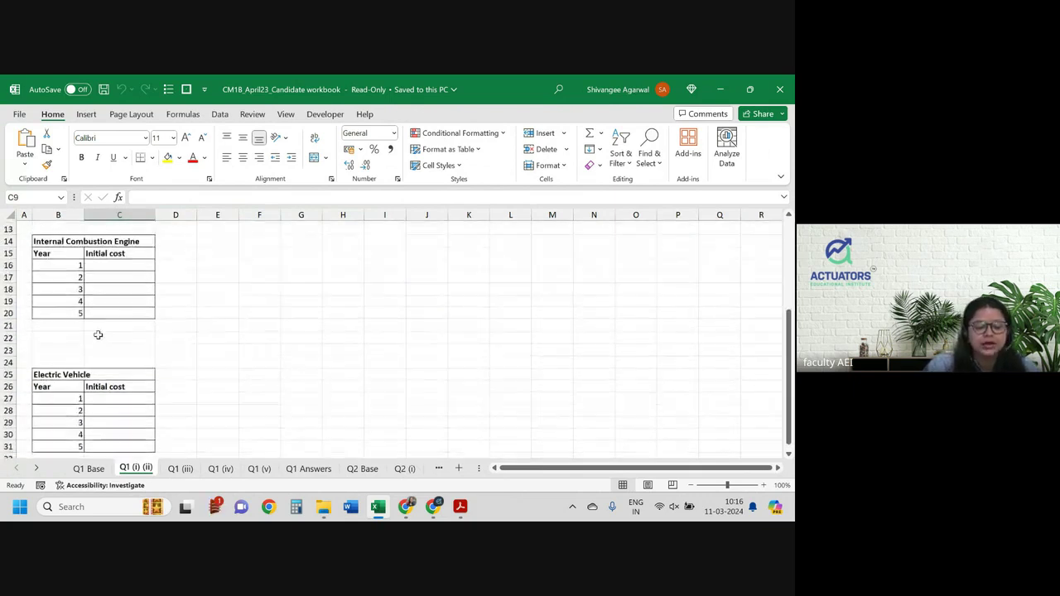
pyautogui.scroll(1, 97, 335)
pyautogui.scroll(3, 97, 335)
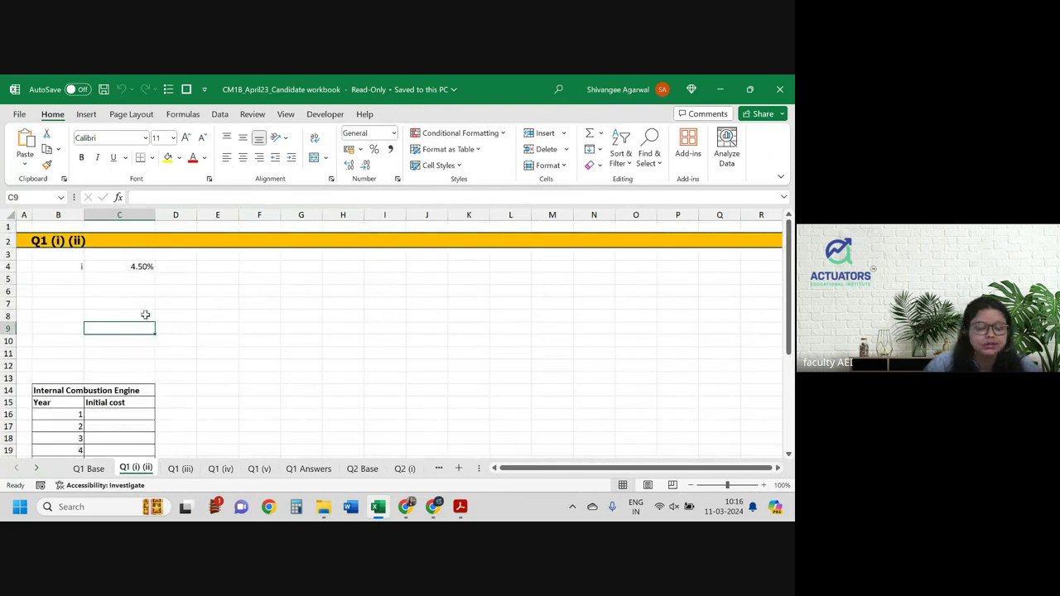
pyautogui.scroll(-1, 176, 398)
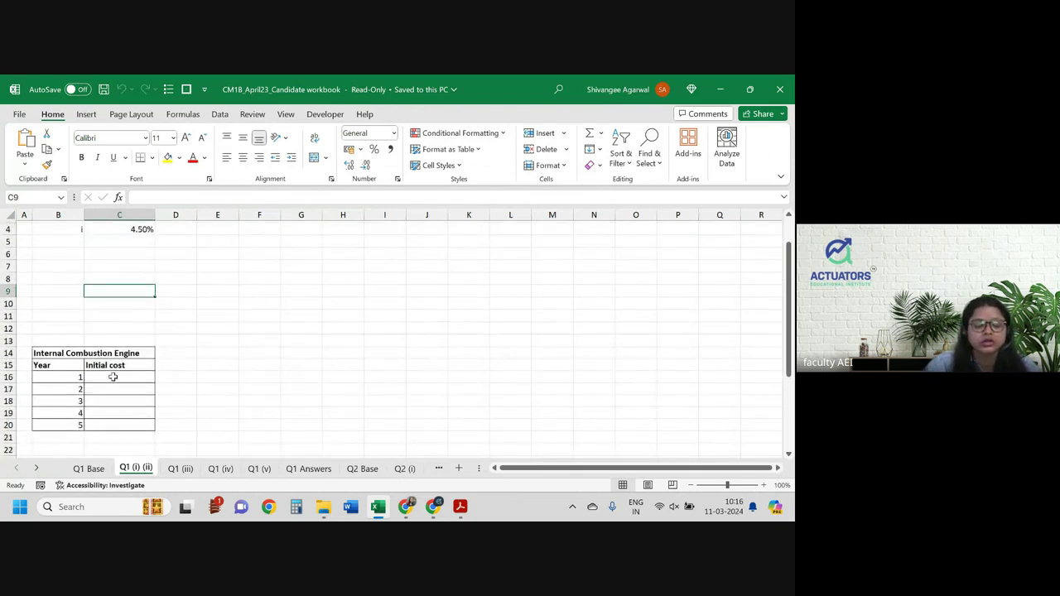
pyautogui.scroll(-4, 116, 374)
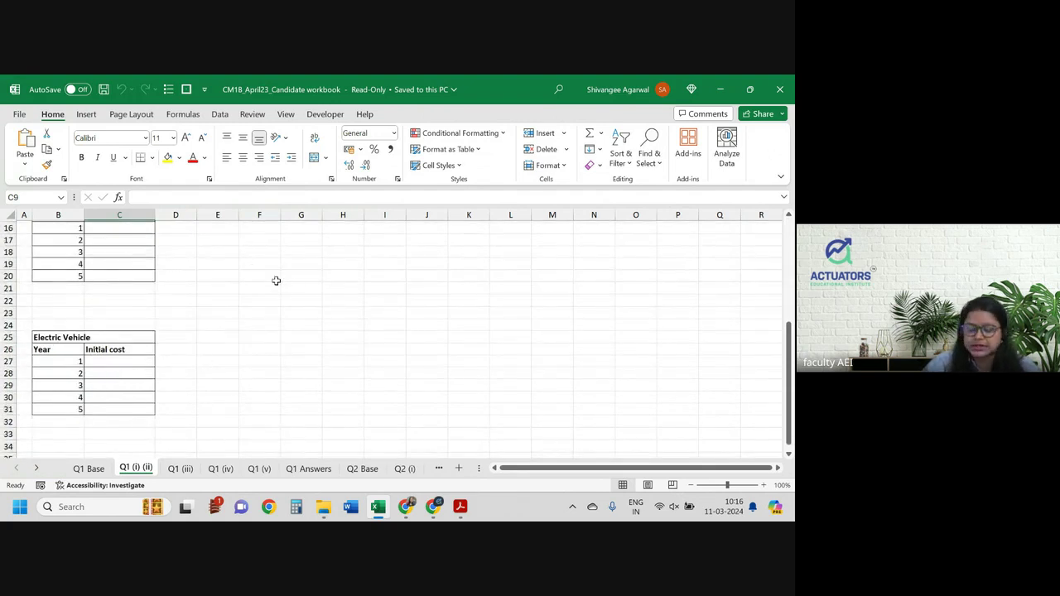
pyautogui.scroll(2, 123, 300)
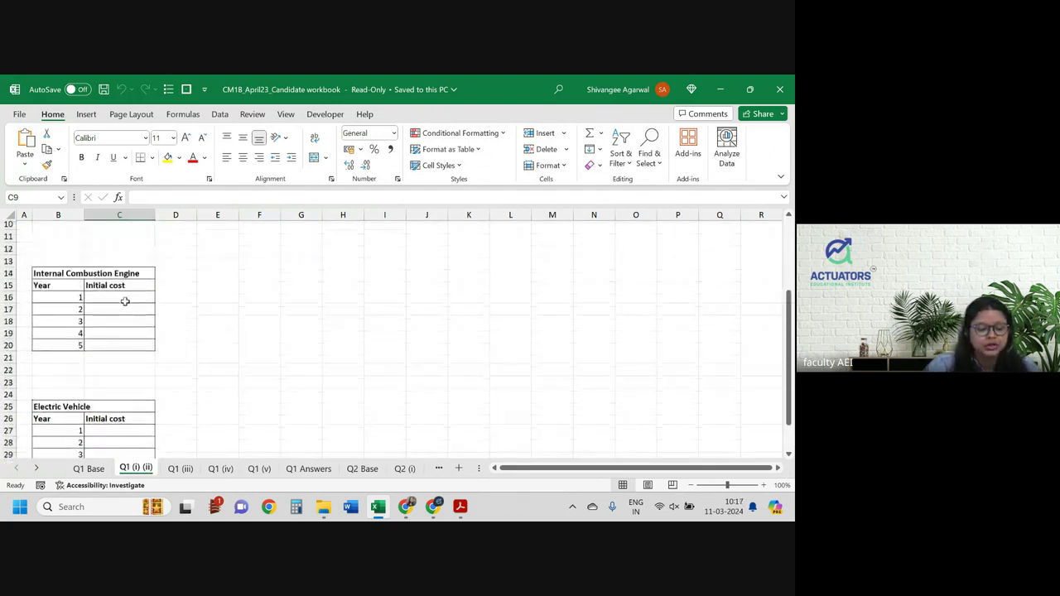
# Check the $30,000 ICE initial cost on Q1 Base against the Q1 (i) (ii) sheet.
pyautogui.click(88, 469)
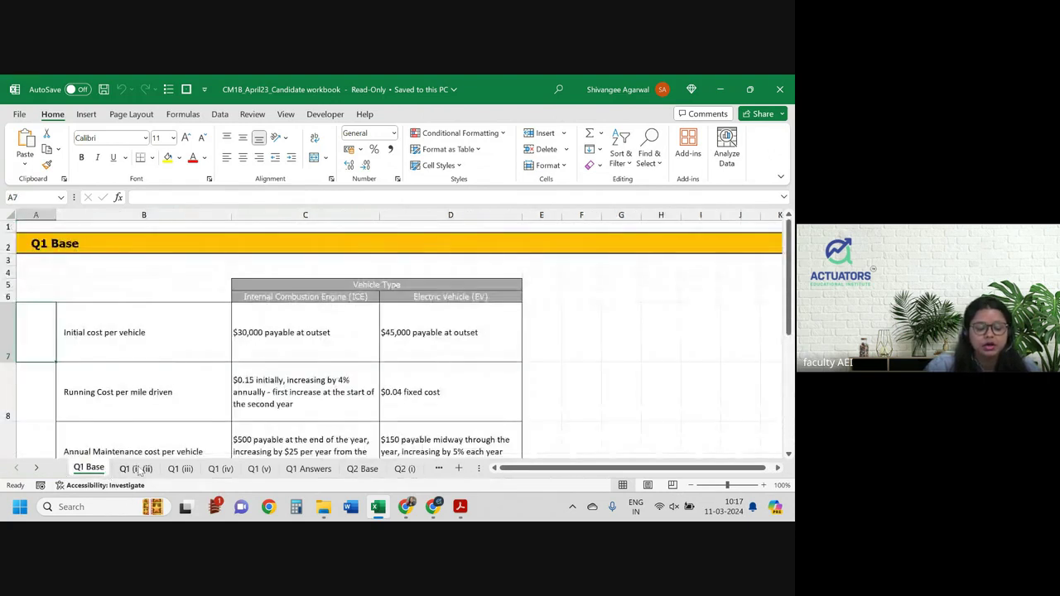
pyautogui.click(176, 320)
pyautogui.click(273, 320)
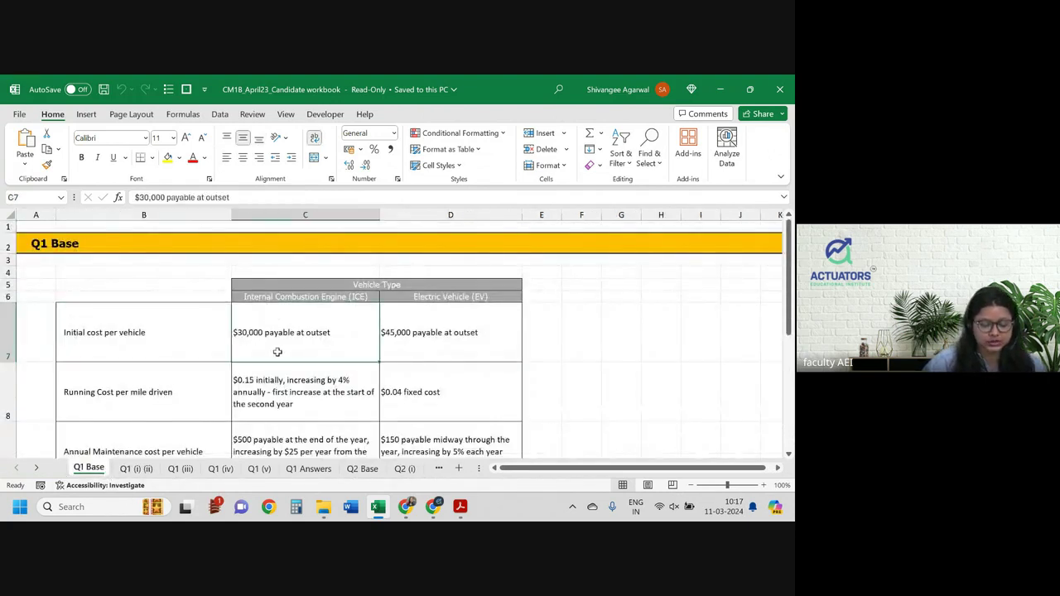
pyautogui.scroll(-1, 277, 352)
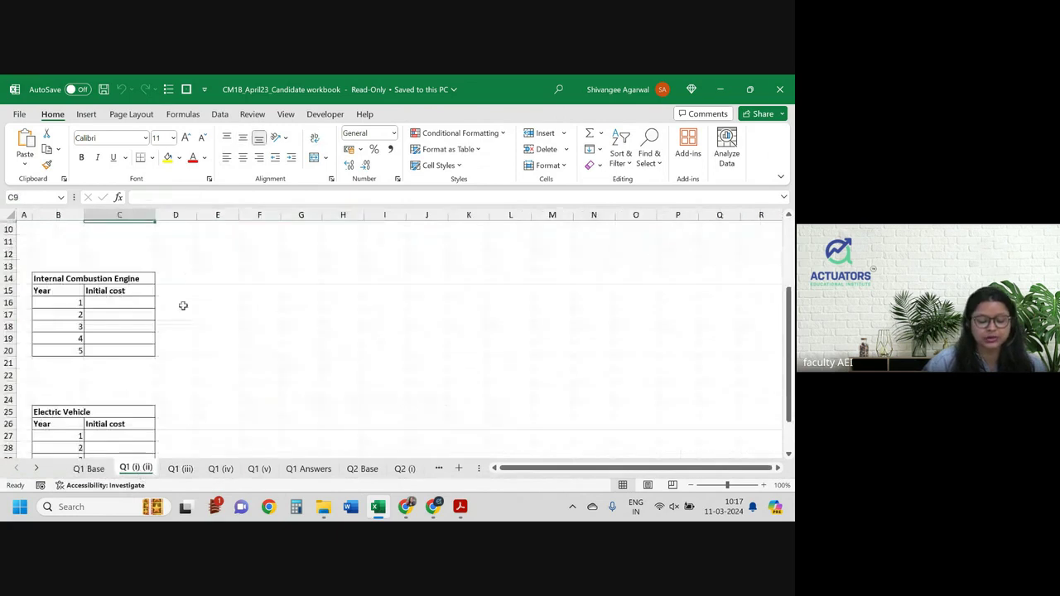
pyautogui.click(136, 469)
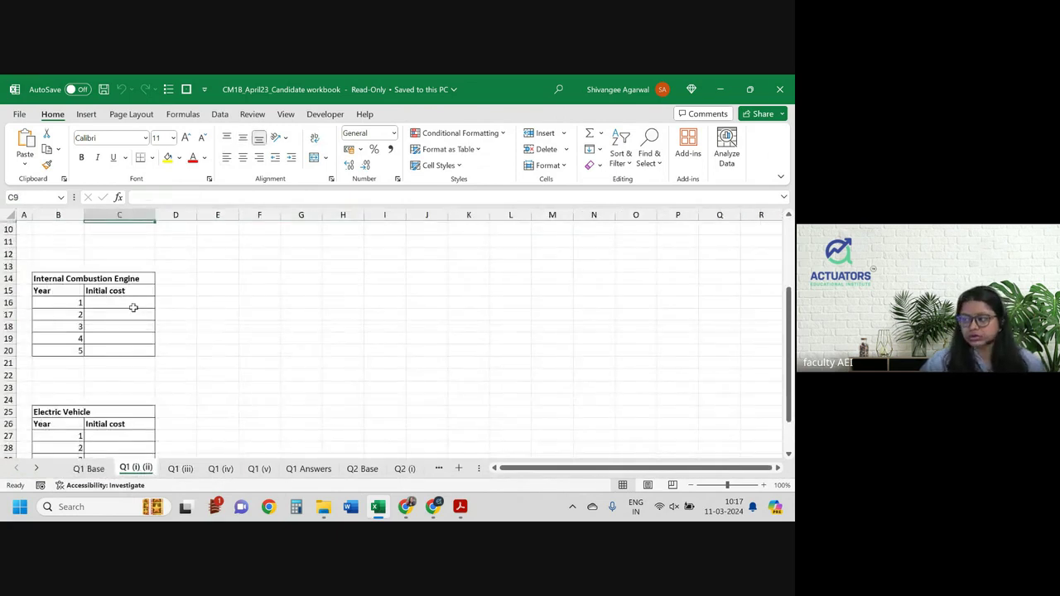
pyautogui.click(90, 469)
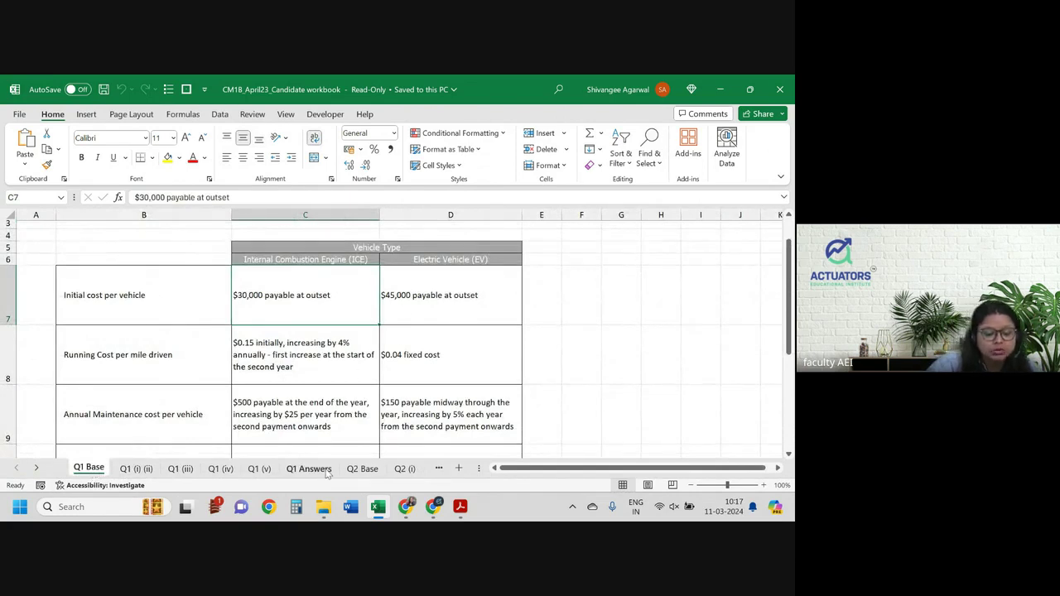
# Highlight 'fleet of 50 vehicles' and 'a period of 5 years' in pink in question 1.
pyautogui.hotkey('alt', 'Tab')
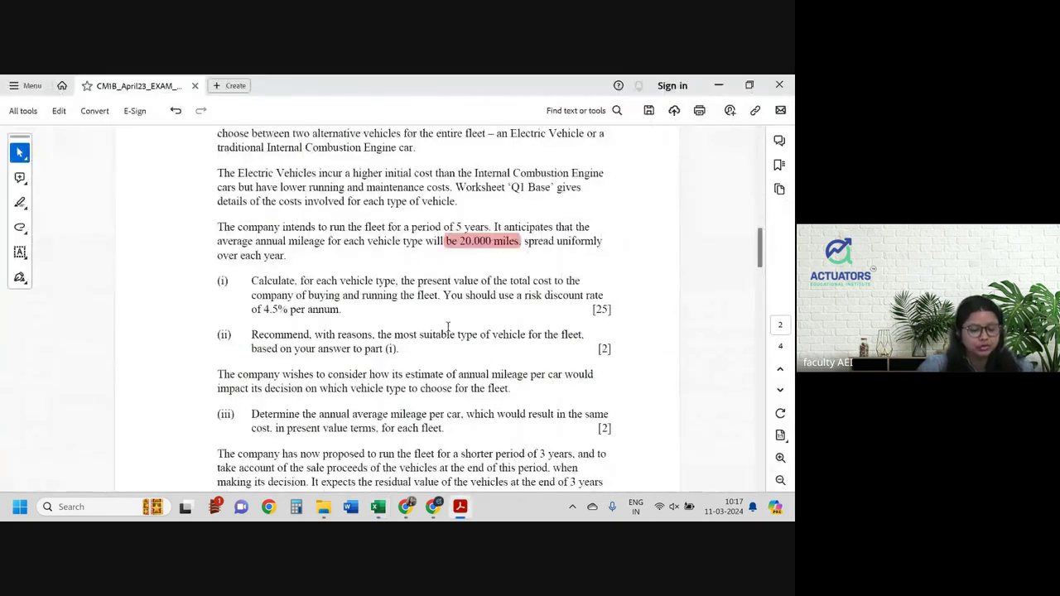
pyautogui.scroll(1, 443, 332)
pyautogui.scroll(1, 439, 344)
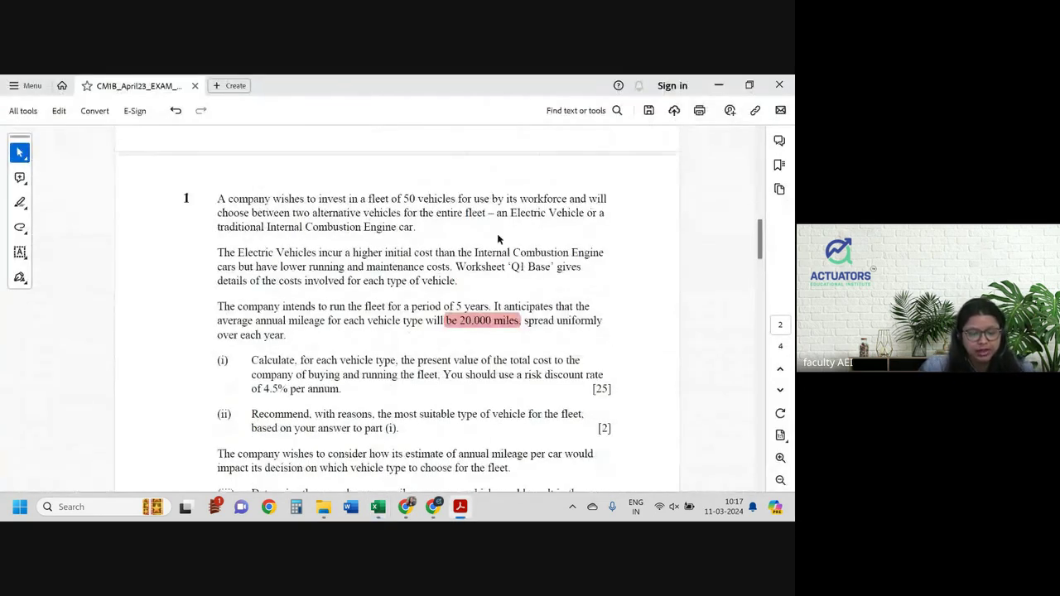
pyautogui.moveTo(368, 199); pyautogui.dragTo(455, 200)
pyautogui.click(467, 174)
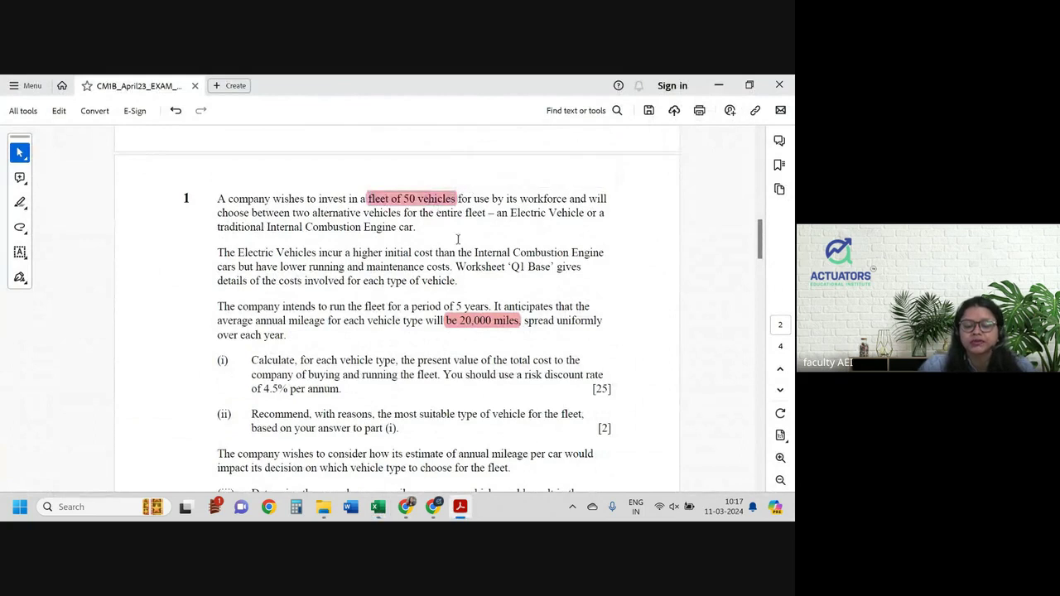
pyautogui.moveTo(404, 306); pyautogui.dragTo(474, 303)
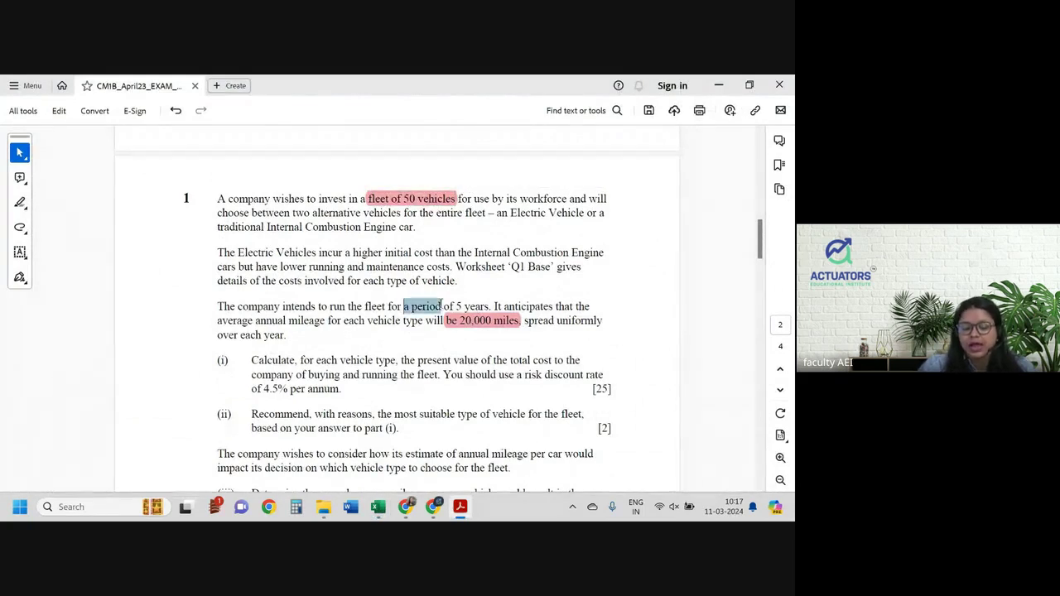
pyautogui.click(507, 285)
pyautogui.hotkey('alt', 'Tab')
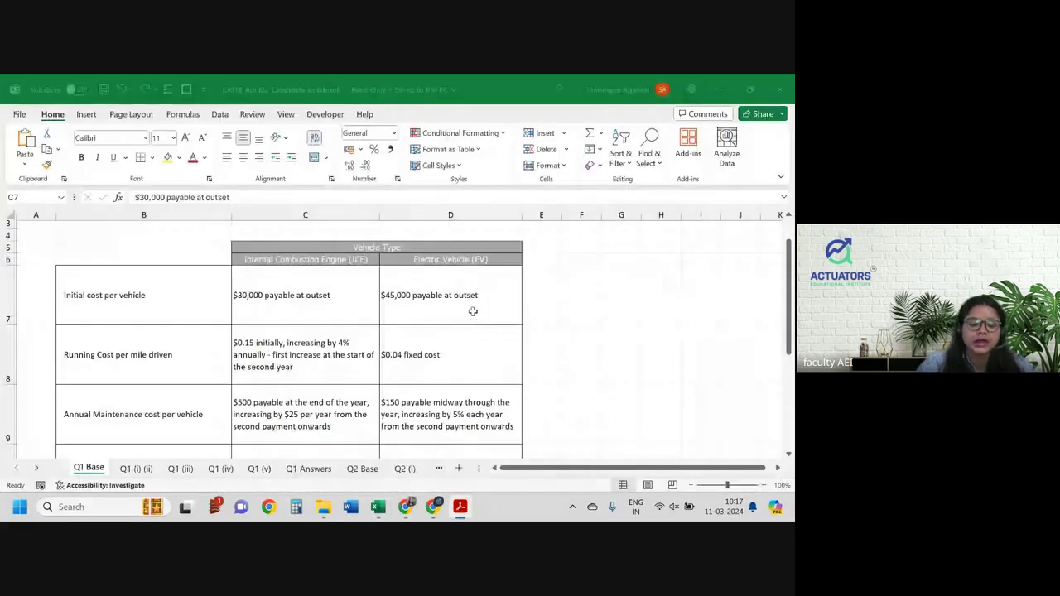
pyautogui.click(121, 305)
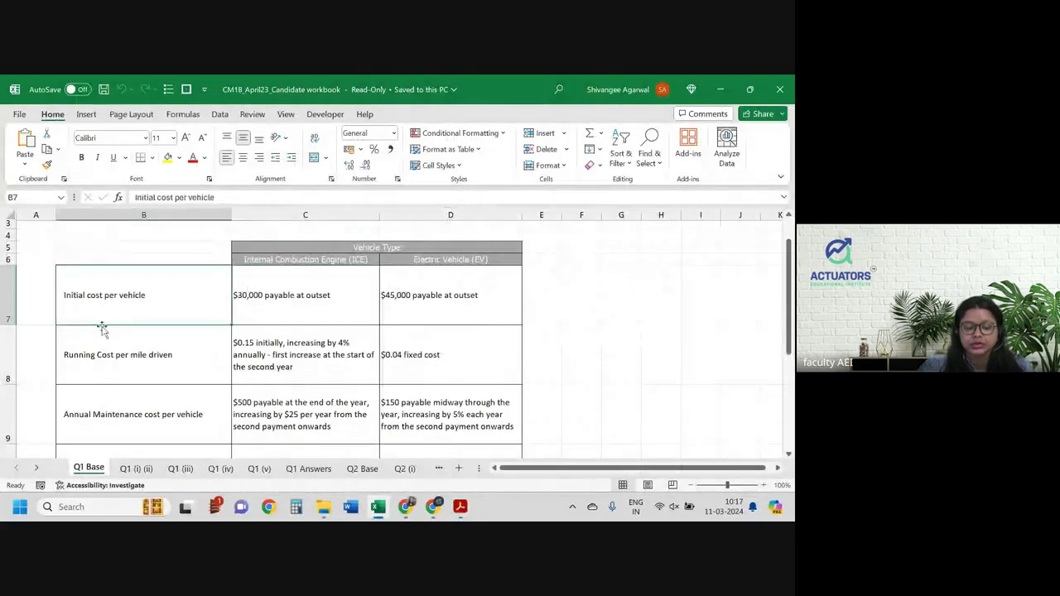
pyautogui.scroll(-2, 409, 320)
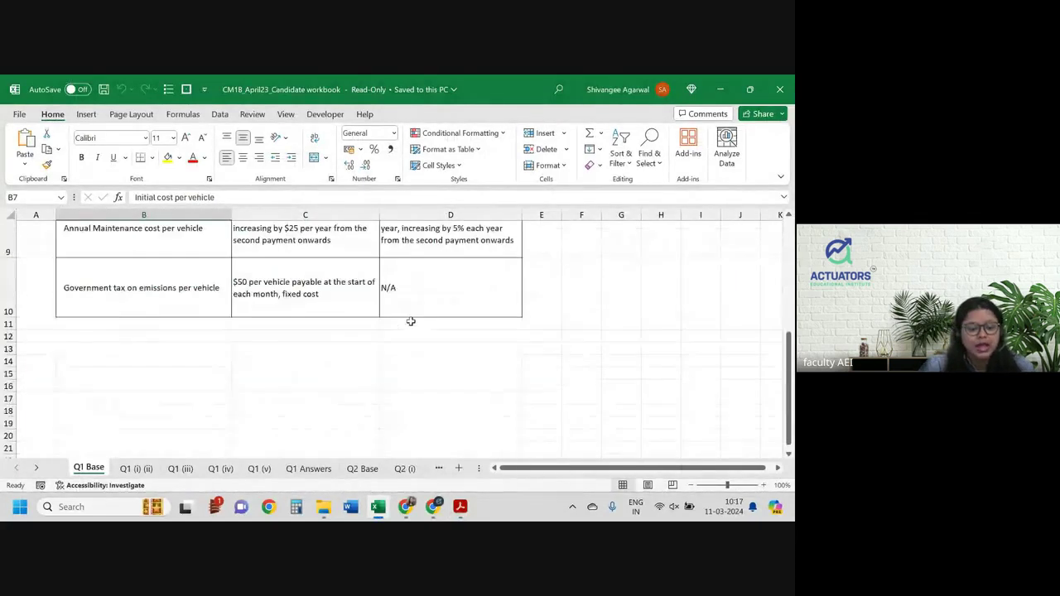
pyautogui.scroll(2, 409, 320)
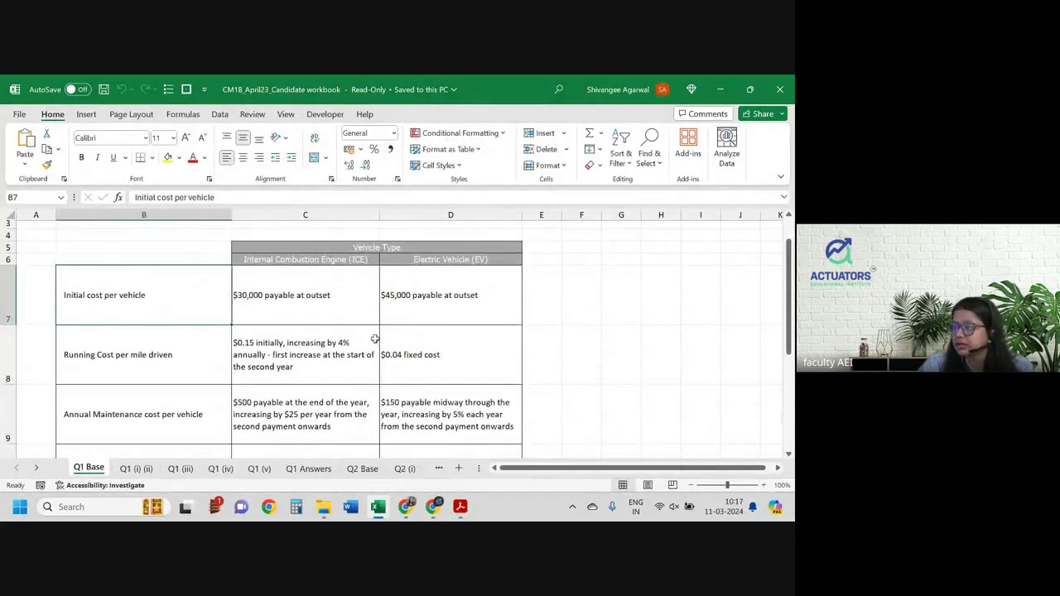
pyautogui.hotkey('alt', 'Tab')
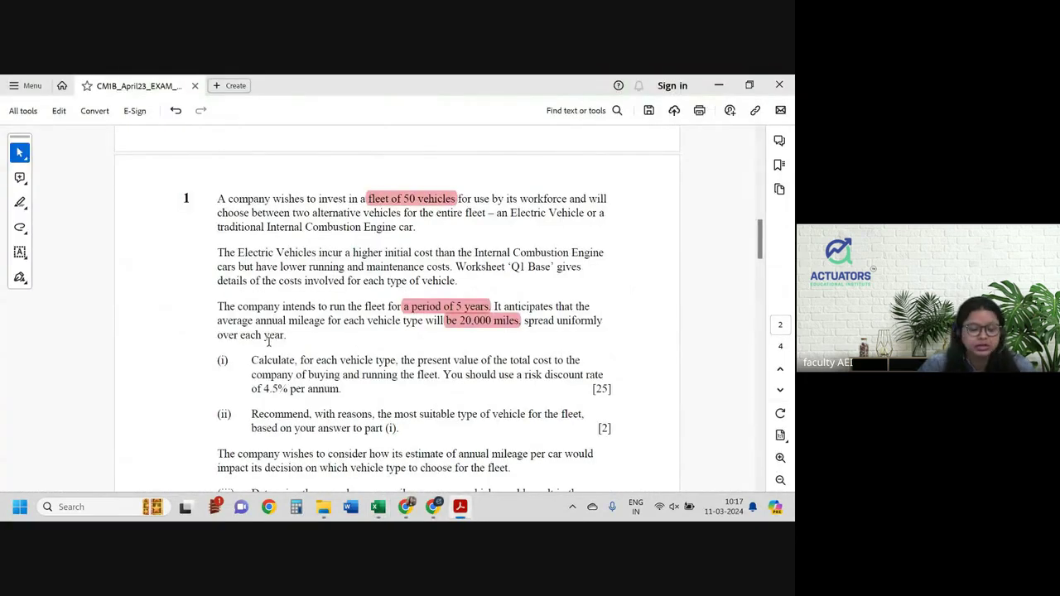
pyautogui.click(379, 507)
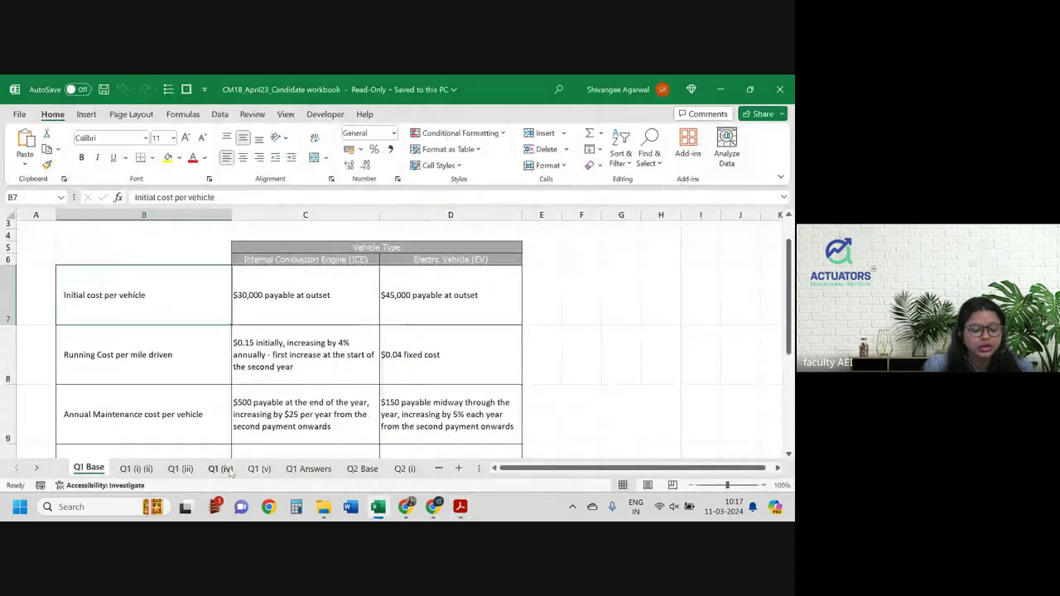
# Label B10 'No. of vehicles' on the Q1 (i) (ii) sheet and autofit column B.
pyautogui.click(136, 469)
pyautogui.scroll(3, 185, 260)
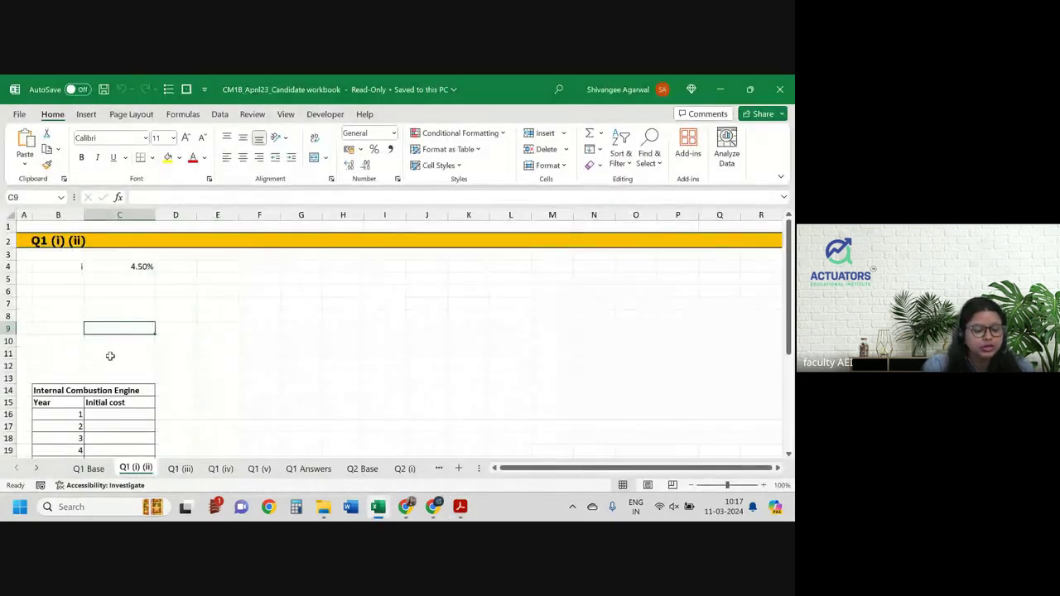
pyautogui.click(65, 352)
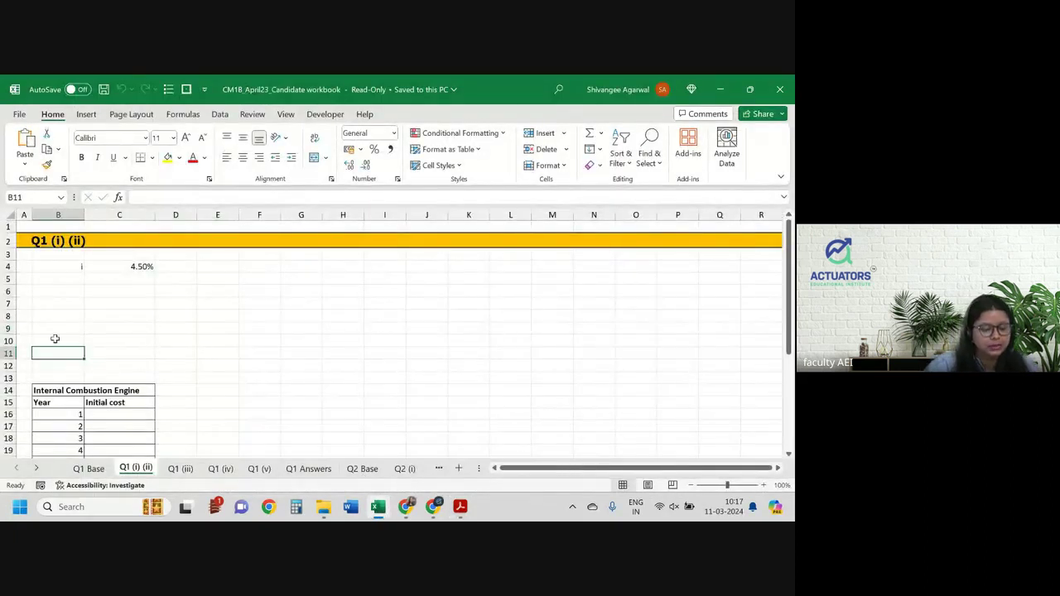
pyautogui.click(48, 340)
pyautogui.write('No.')
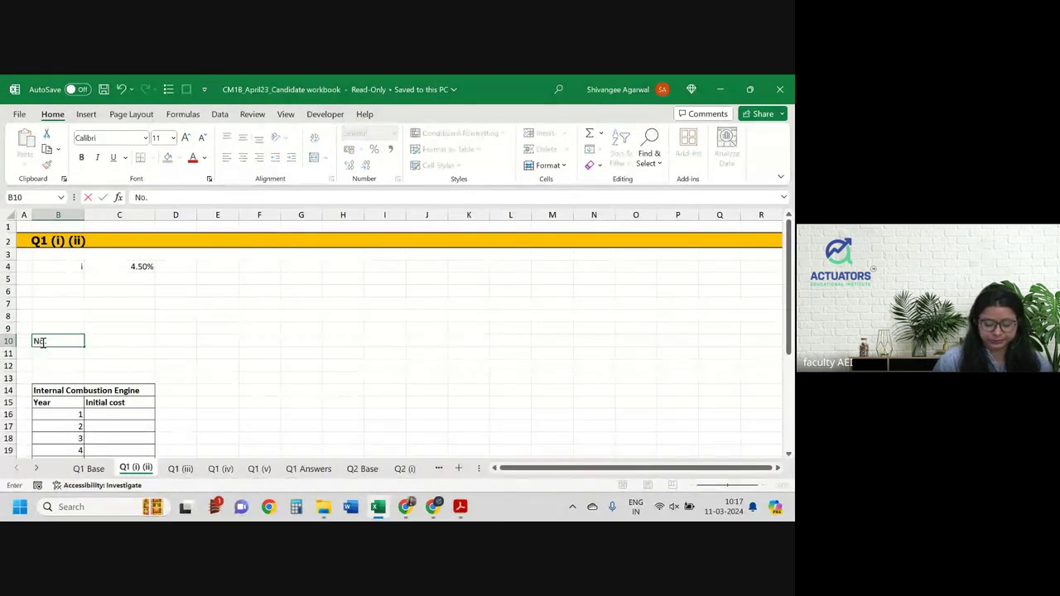
pyautogui.write(' of vehi')
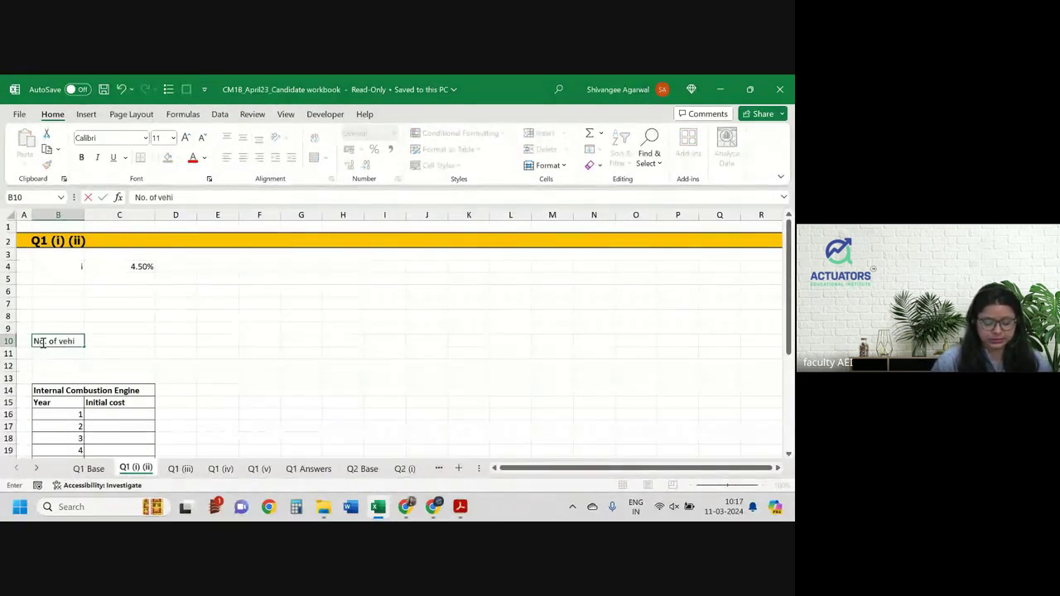
pyautogui.write('cles')
pyautogui.press('Tab')
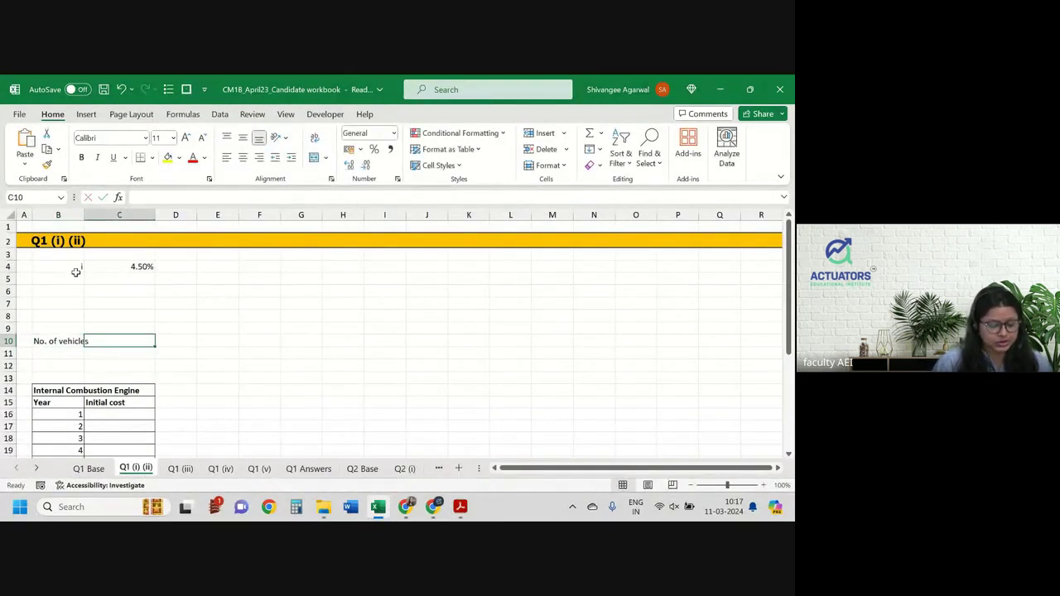
pyautogui.doubleClick(84, 210)
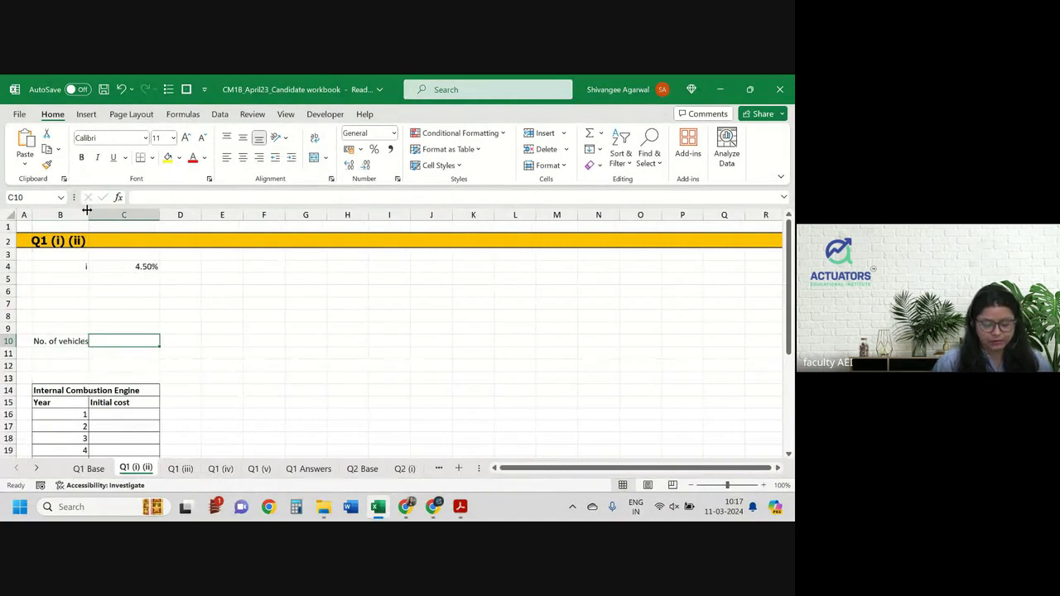
# Enter 50 vehicles in C10 and a 30,000 cost per vehicle in C11.
pyautogui.write('50')
pyautogui.press('Return')
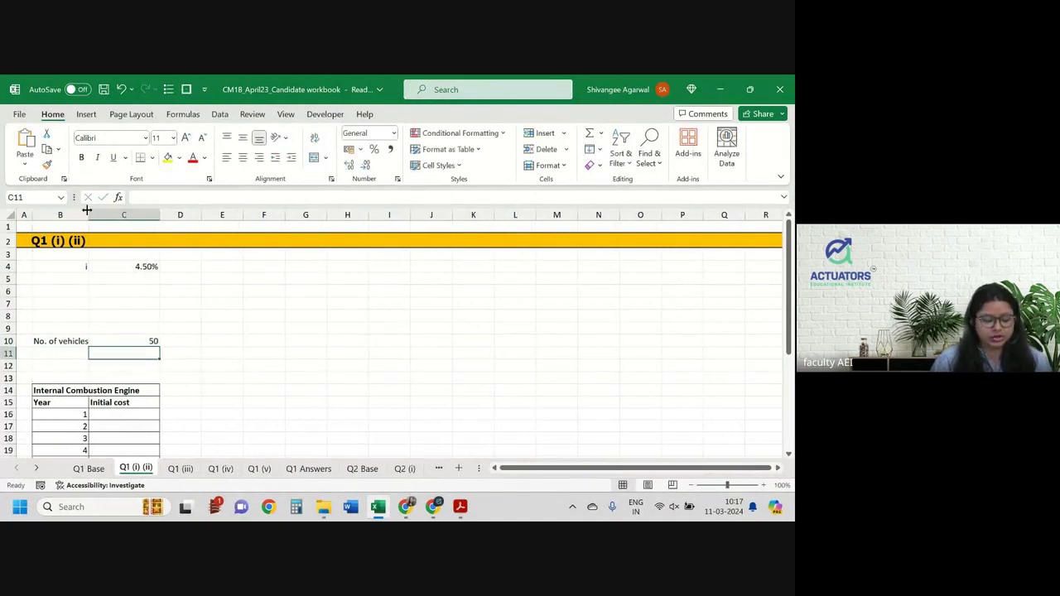
pyautogui.write('30')
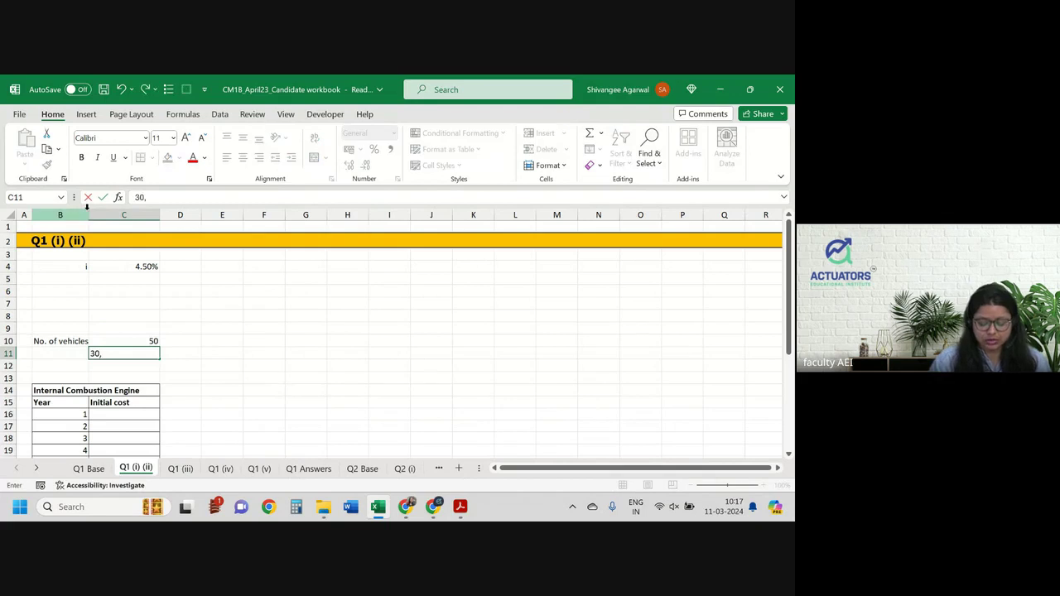
pyautogui.write(',000')
pyautogui.press('Tab')
pyautogui.press('Down')
pyautogui.press('Down')
pyautogui.press('Left')
pyautogui.press('Down')
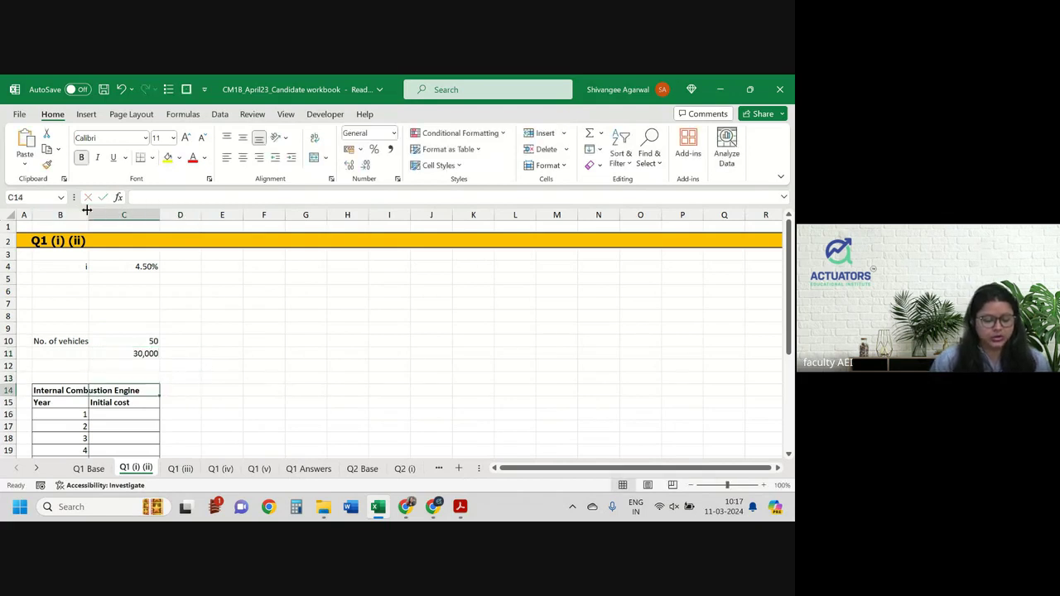
pyautogui.press('Down')
pyautogui.press('Down')
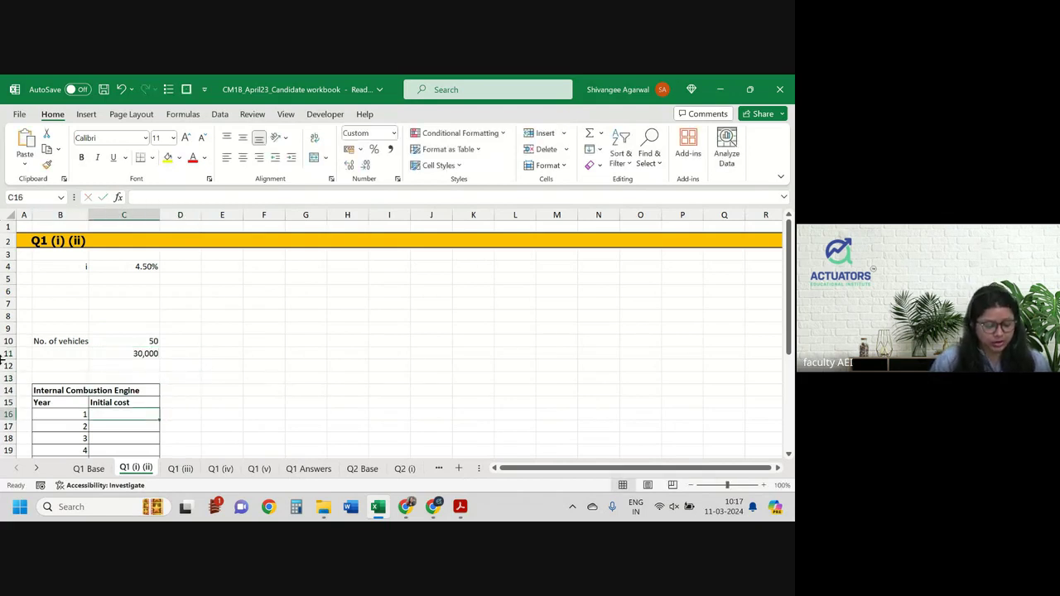
# Delete blank row 12 and enter =C10*C11 in C15, giving a 15,00,000 Year 1 initial cost.
pyautogui.click(7, 365)
pyautogui.hotkey('ctrl', '-')
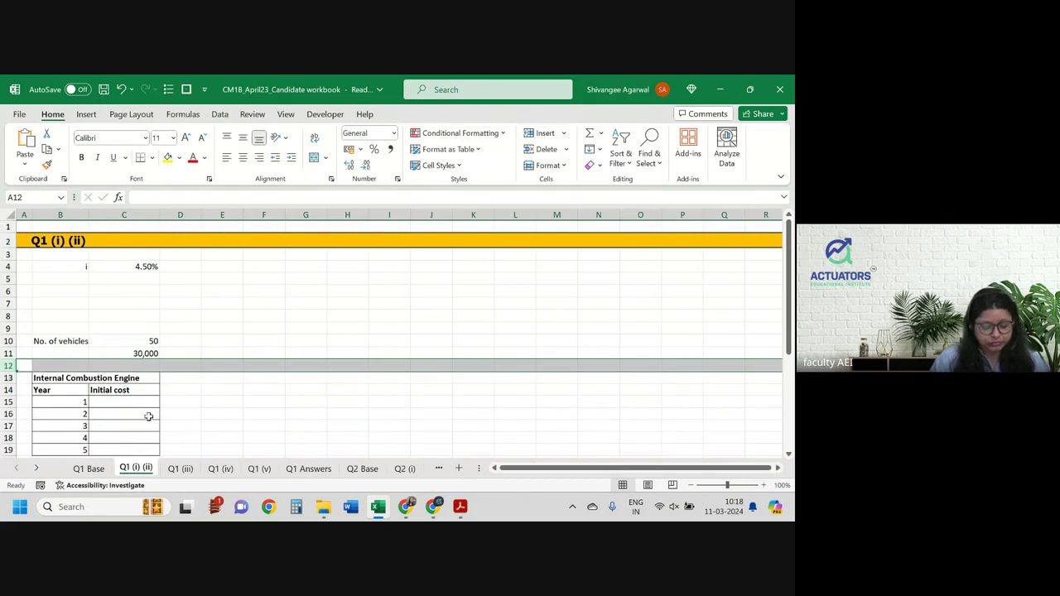
pyautogui.click(123, 401)
pyautogui.scroll(2, 122, 402)
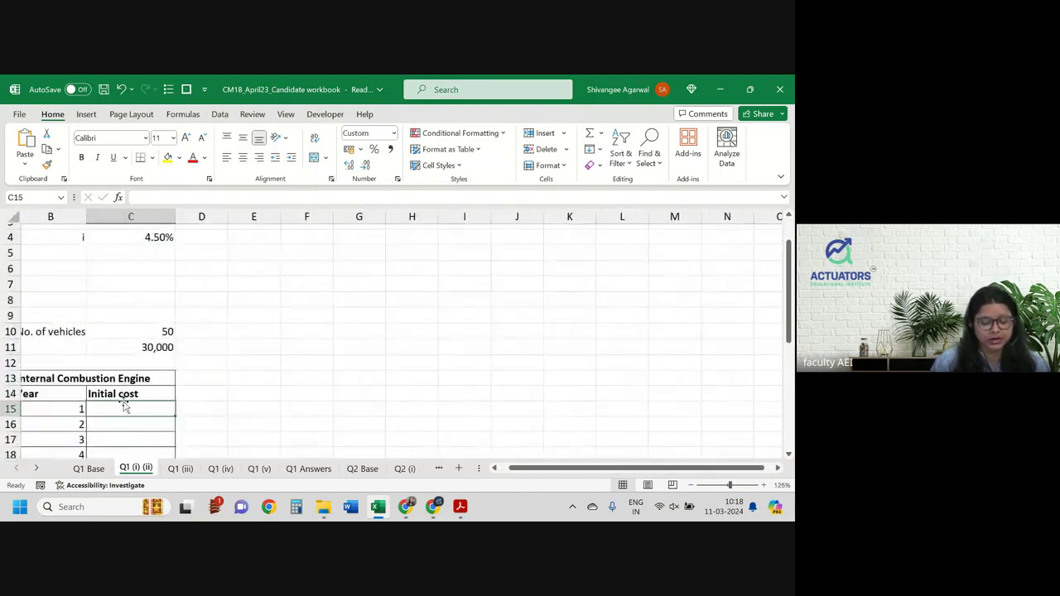
pyautogui.scroll(1, 122, 402)
pyautogui.write('=')
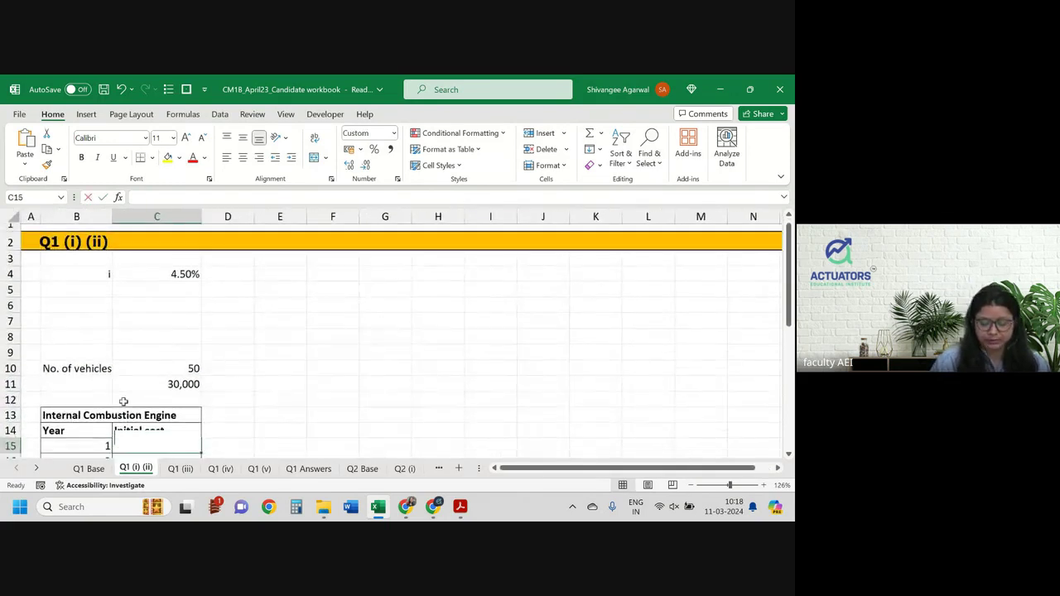
pyautogui.press('Up')
pyautogui.press('Up')
pyautogui.press('Up')
pyautogui.press('Up')
pyautogui.press('Up')
pyautogui.write('*')
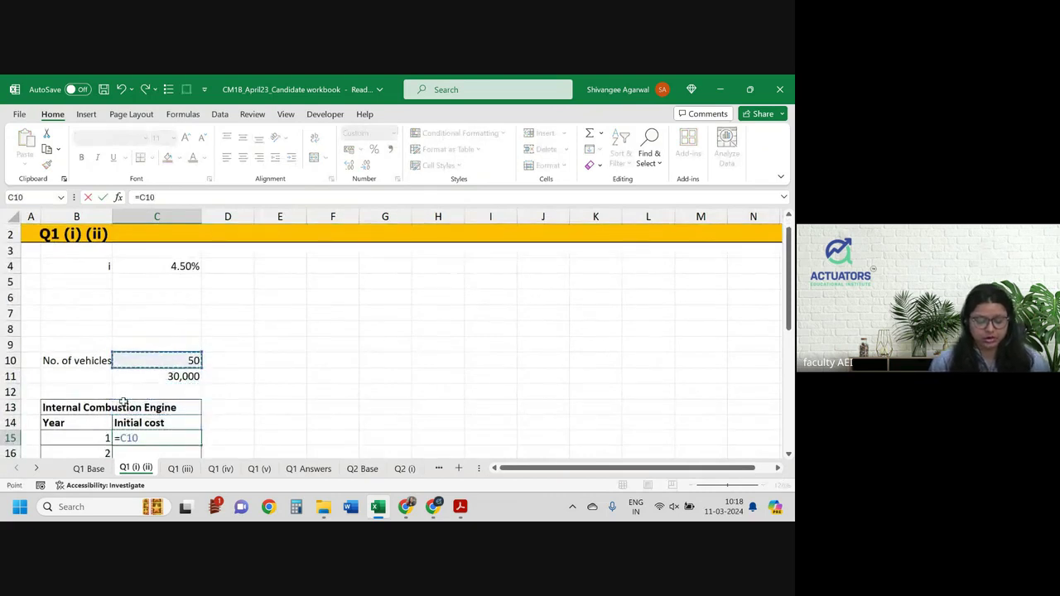
pyautogui.press('Up')
pyautogui.press('Up')
pyautogui.press('Up')
pyautogui.press('Up')
pyautogui.press('Return')
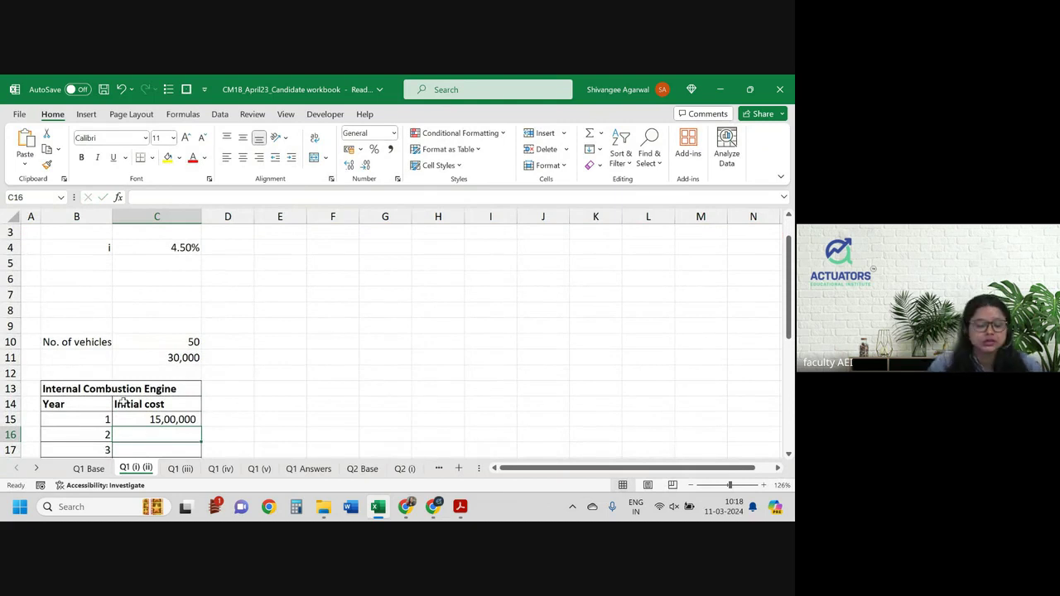
pyautogui.hotkey('alt', 'Tab')
pyautogui.hotkey('alt', 'Tab')
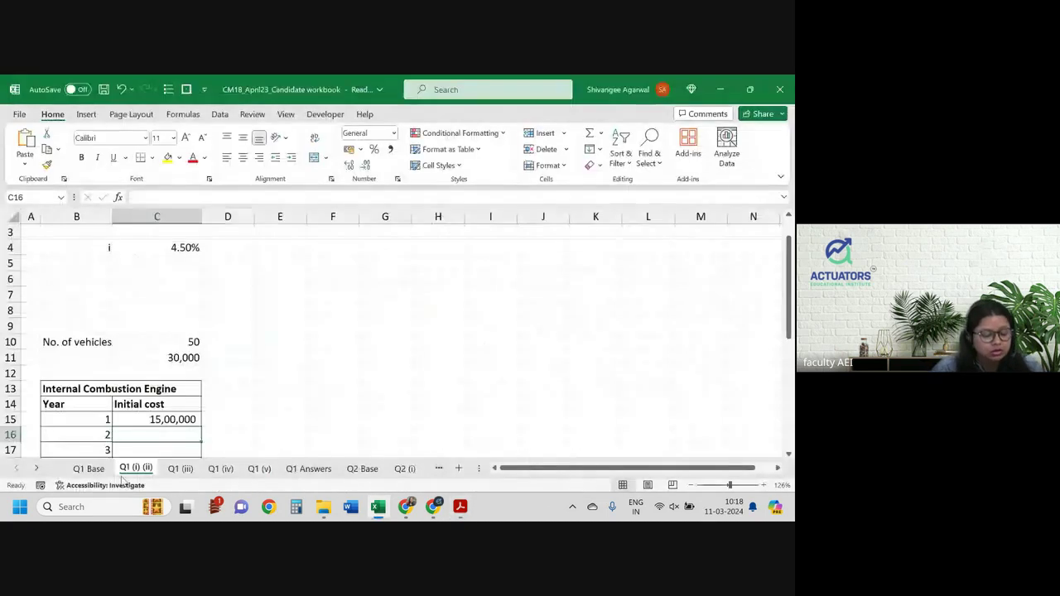
# Read the ICE running cost terms in C8 of the Q1 Base sheet, then return to the exam paper.
pyautogui.click(103, 469)
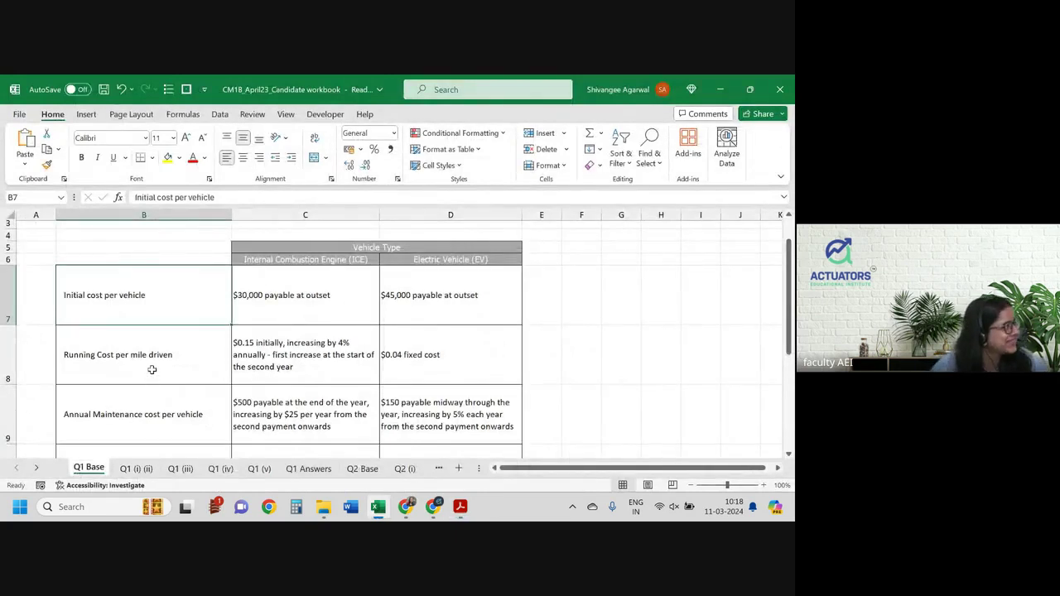
pyautogui.click(276, 354)
pyautogui.scroll(-1, 277, 356)
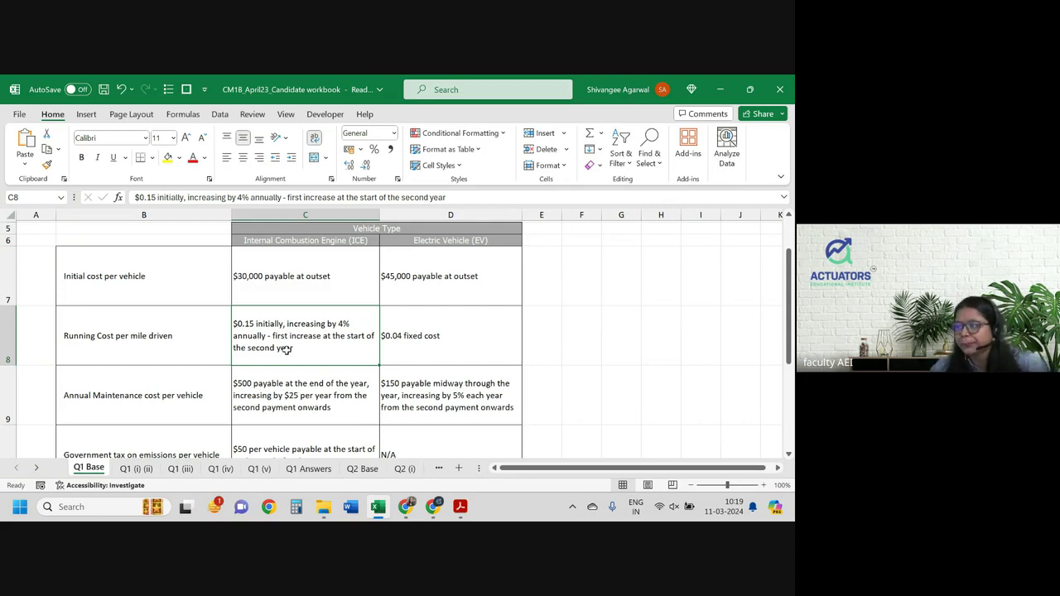
pyautogui.hotkey('alt', 'Tab')
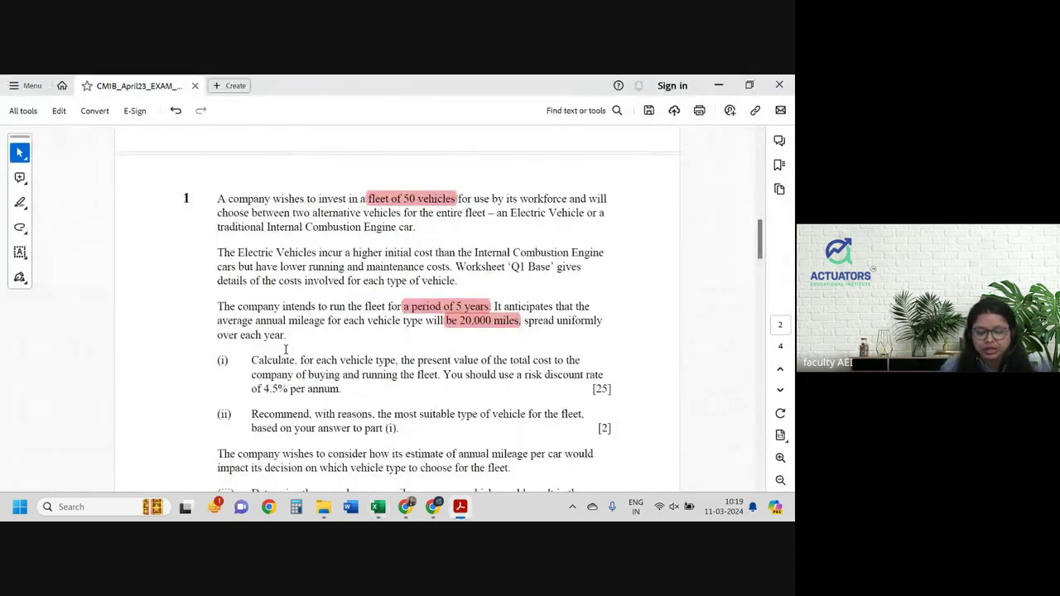
# Highlight the 'annual mileage' wording in question 1 of the PDF, then reopen the Q1 (i) (ii) sheet.
pyautogui.hotkey('alt', 'Tab')
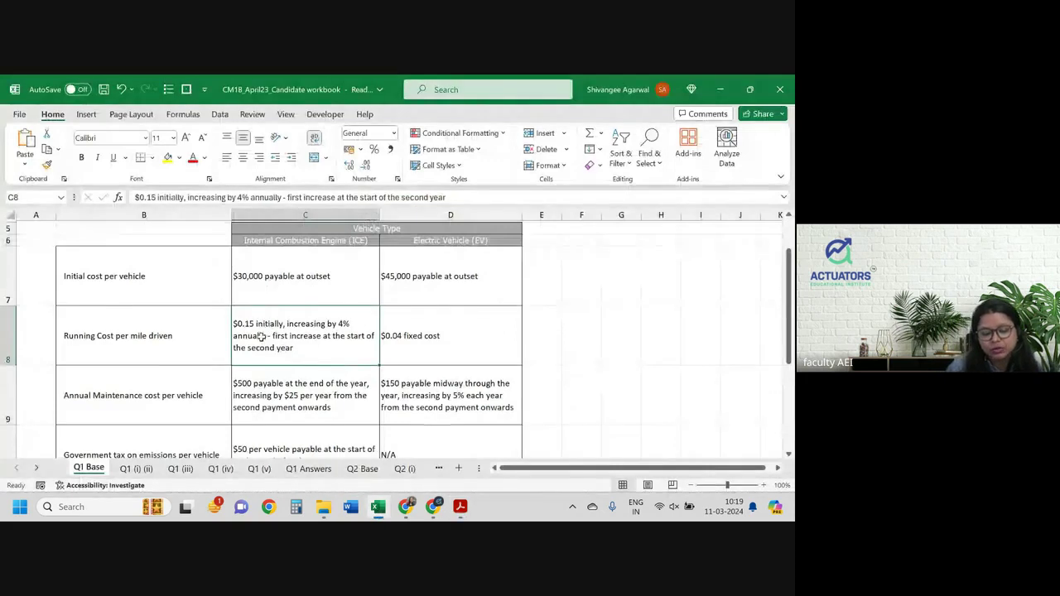
pyautogui.click(138, 351)
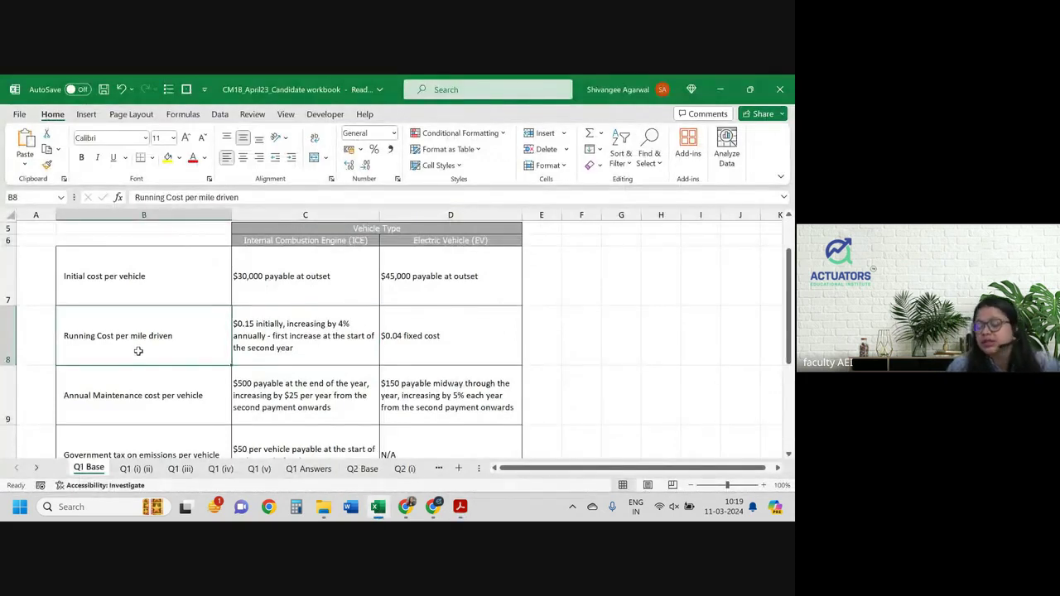
pyautogui.hotkey('alt', 'Tab')
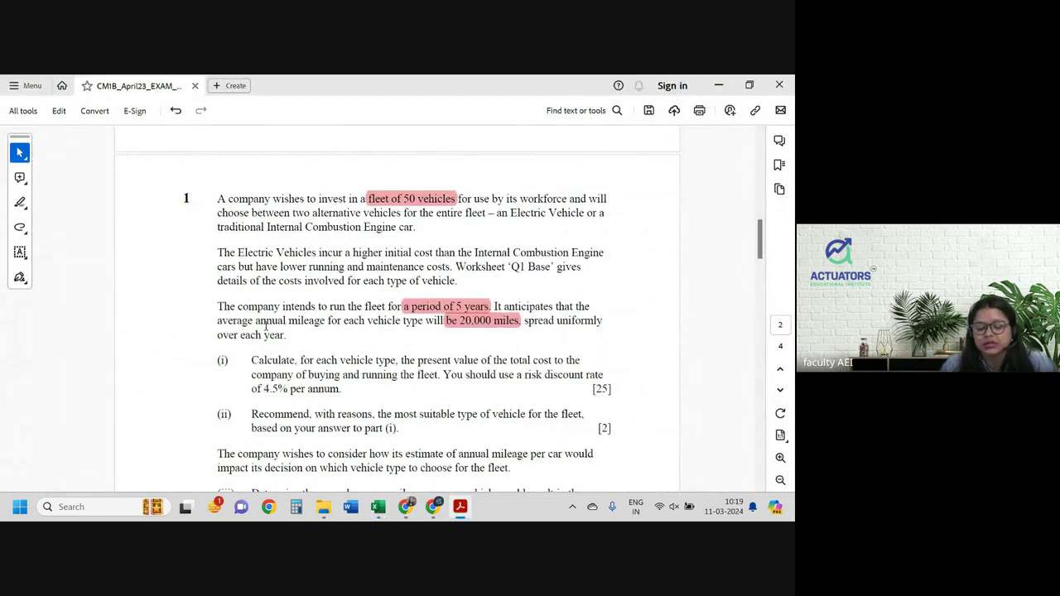
pyautogui.moveTo(255, 322); pyautogui.dragTo(325, 322)
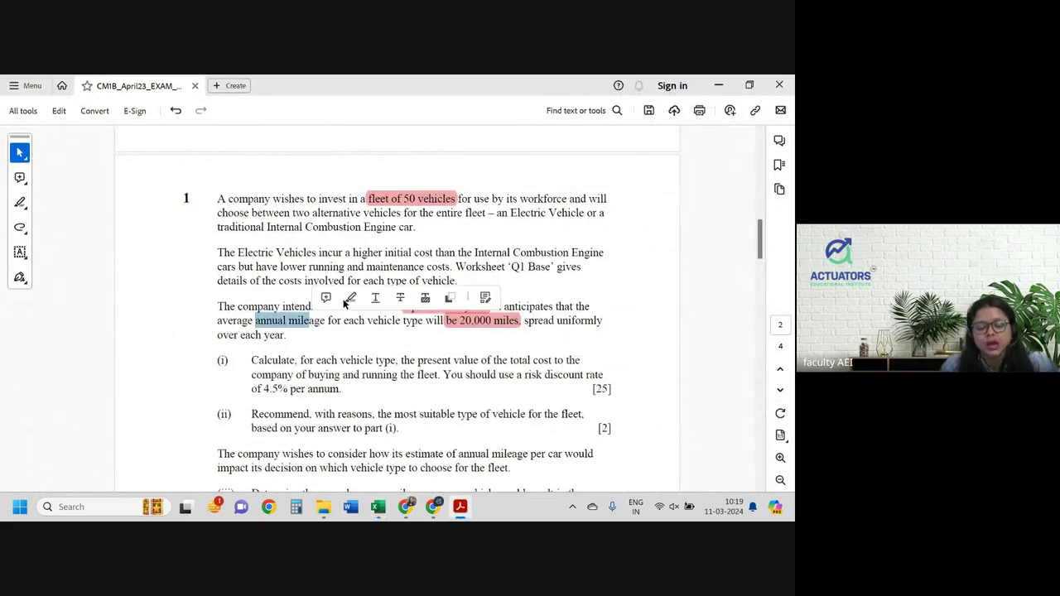
pyautogui.click(351, 300)
pyautogui.hotkey('alt', 'Tab')
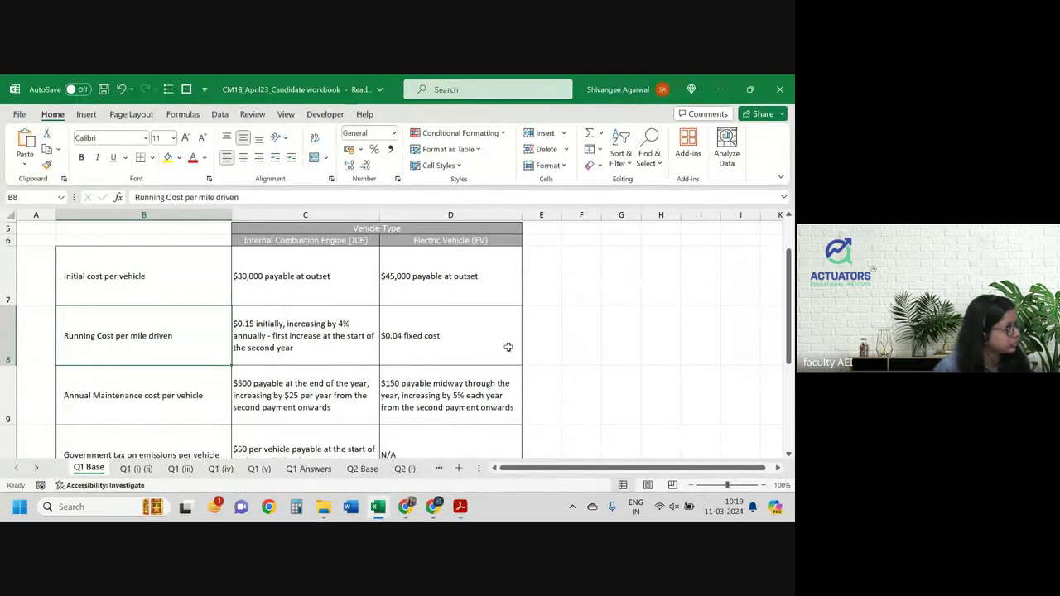
pyautogui.click(136, 468)
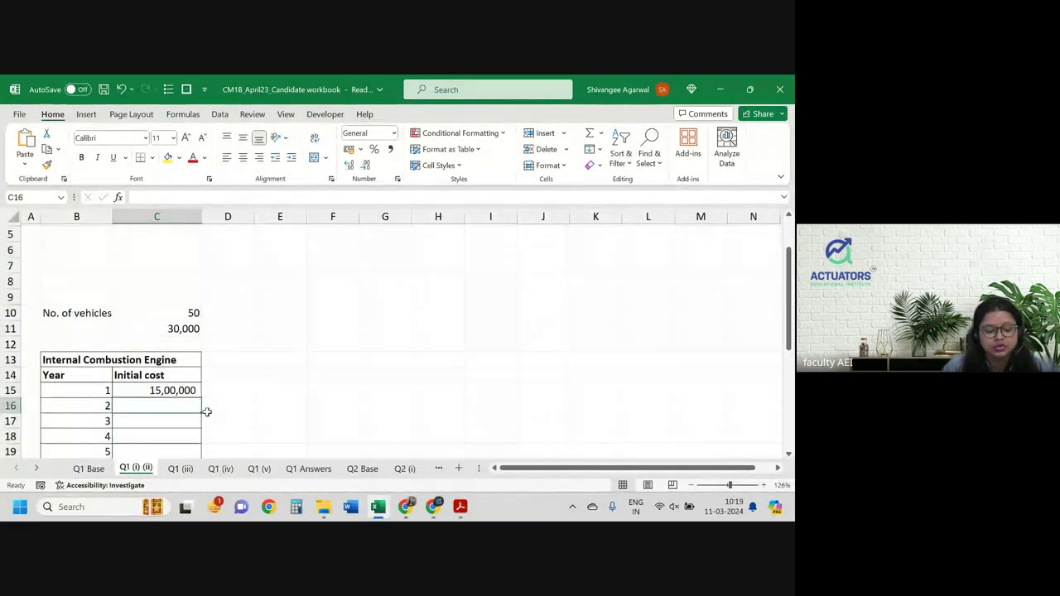
# Enter a 'running cost' heading on Q1 (i) (ii) after glancing at the Q1 Base table.
pyautogui.click(215, 378)
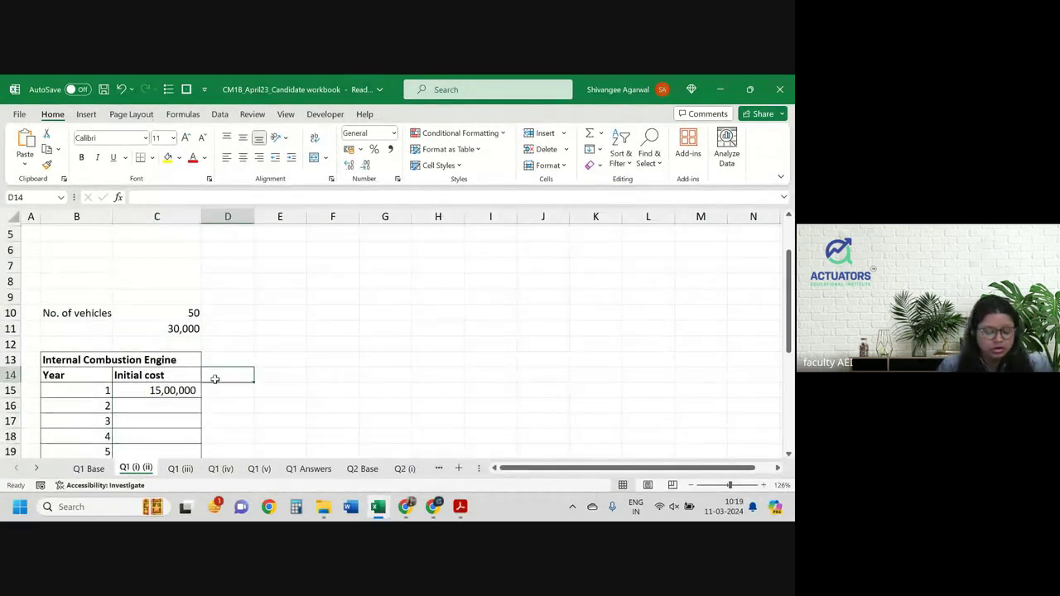
pyautogui.click(89, 469)
pyautogui.click(126, 470)
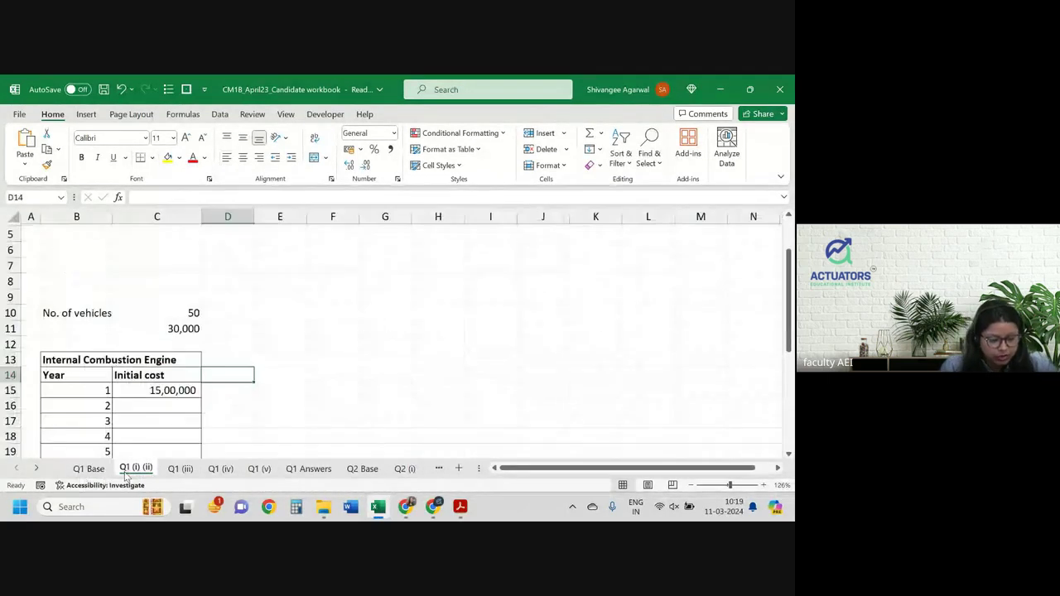
pyautogui.write('runni')
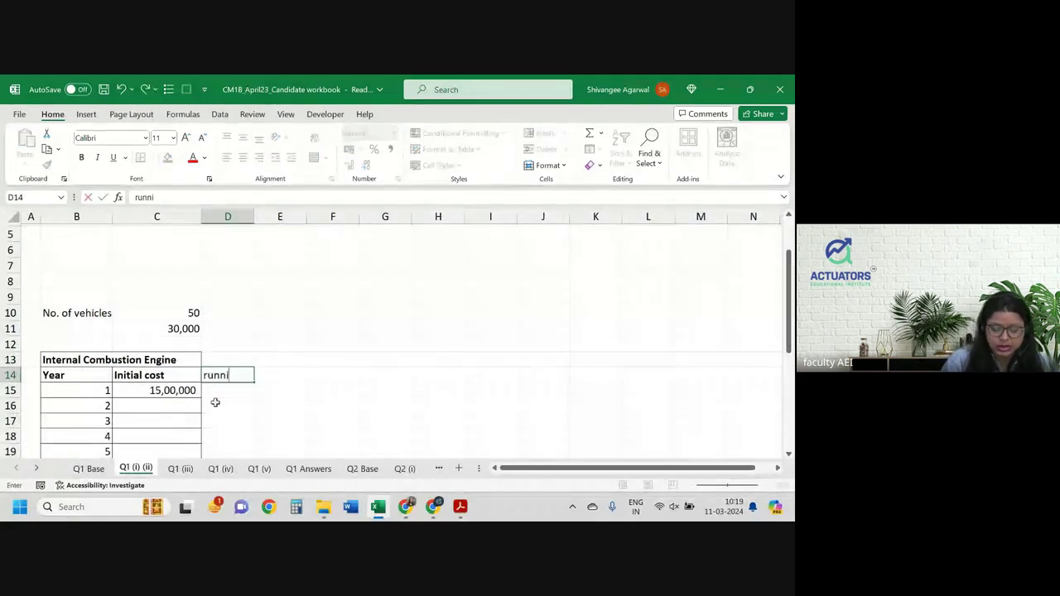
pyautogui.write('ng cost')
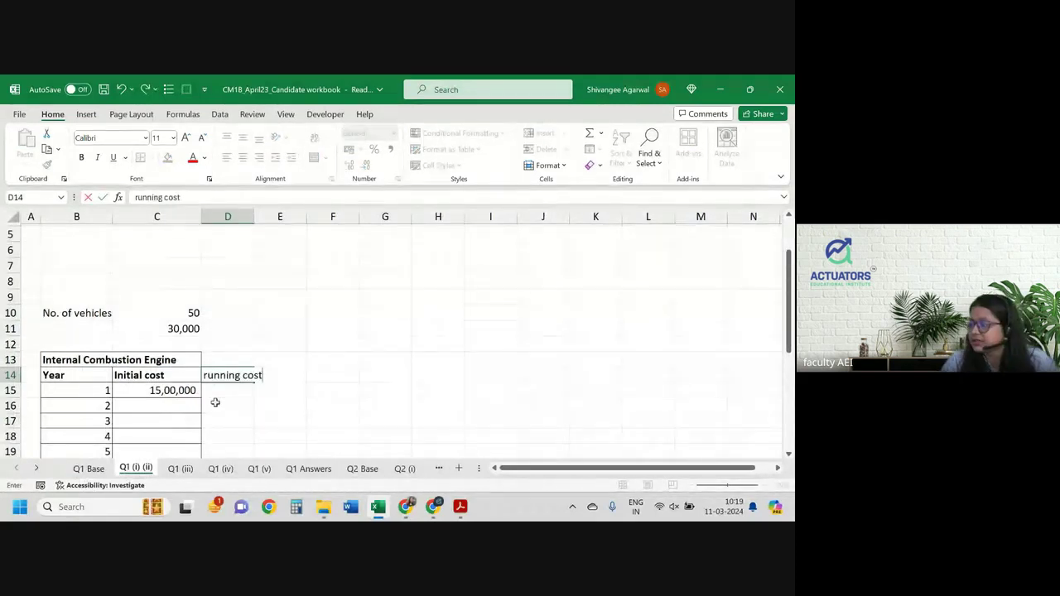
pyautogui.press('Return')
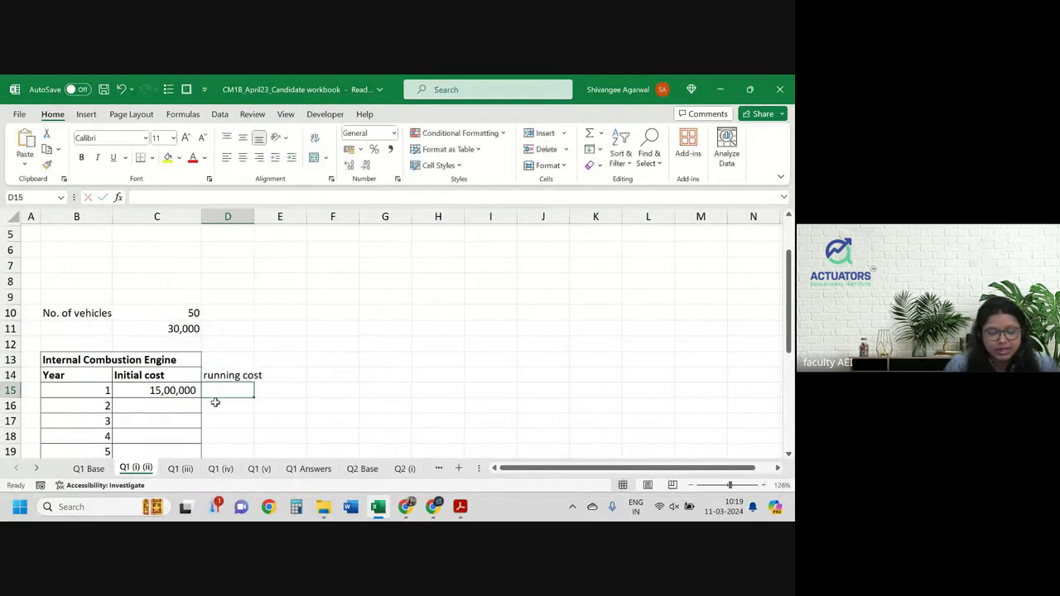
# Read the ICE running cost terms in Q1 Base cell C8.
pyautogui.click(88, 469)
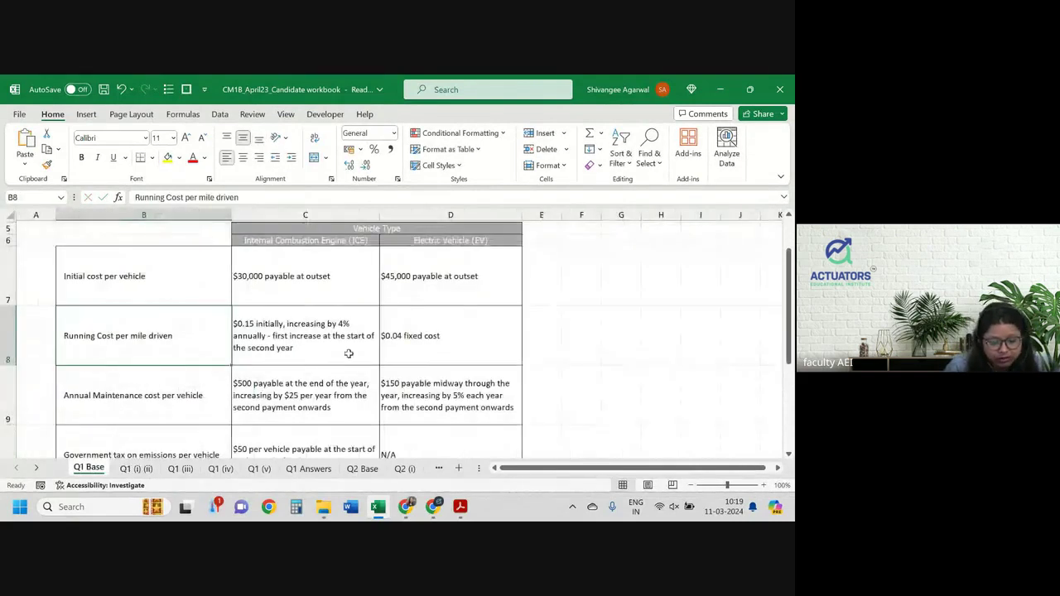
pyautogui.click(296, 342)
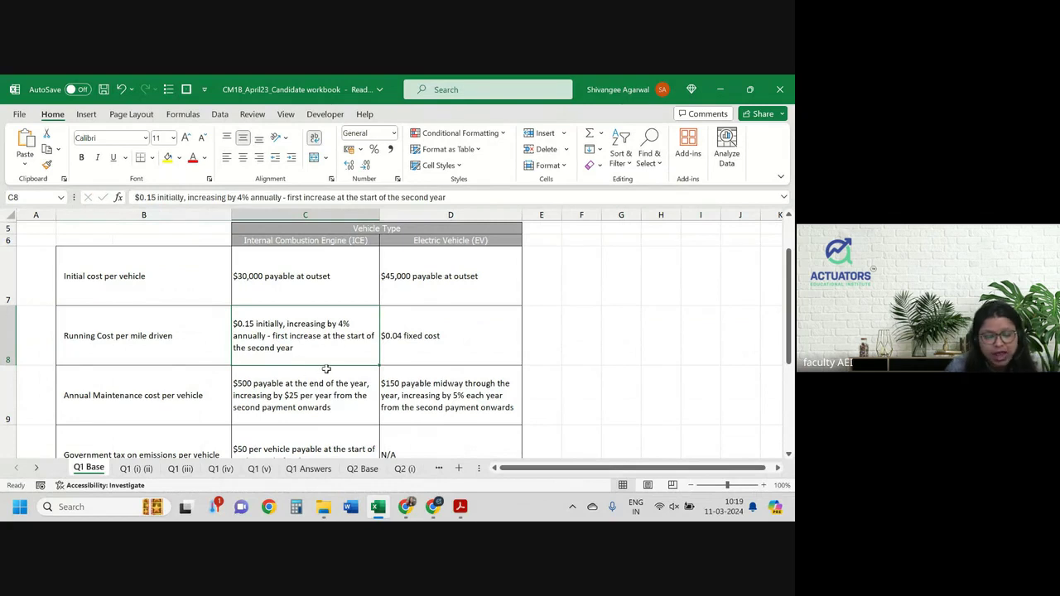
pyautogui.click(139, 468)
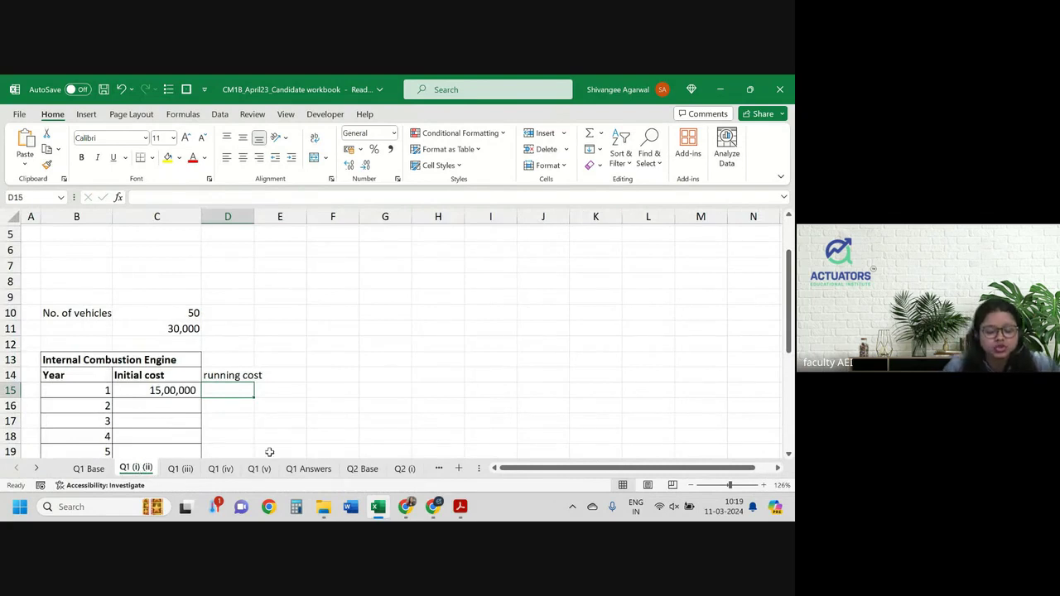
pyautogui.click(96, 468)
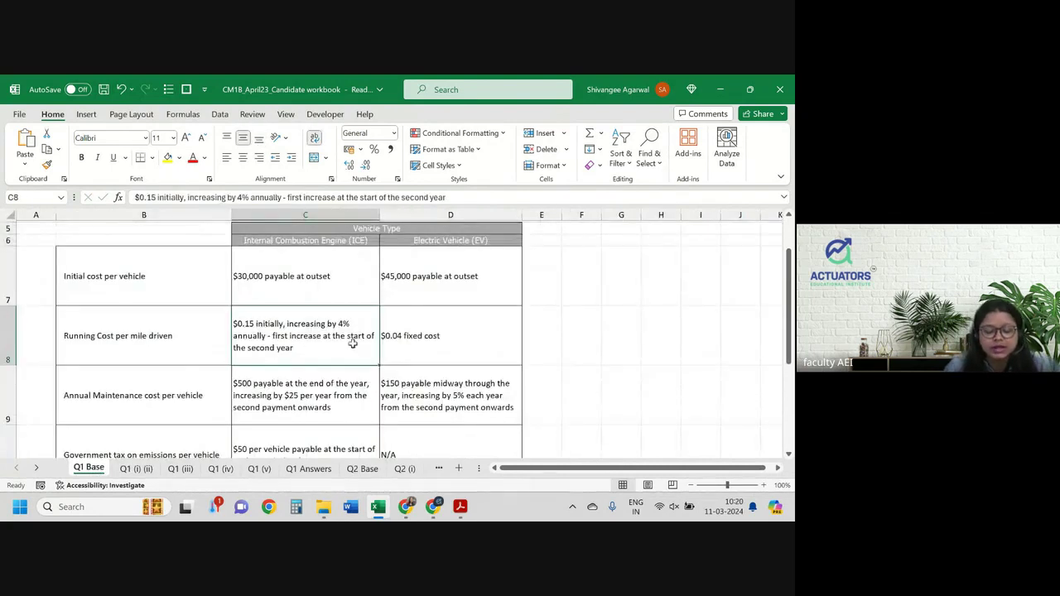
# Highlight 'spread uniformly over each year' in pink in the question PDF, then return to Excel.
pyautogui.click(460, 507)
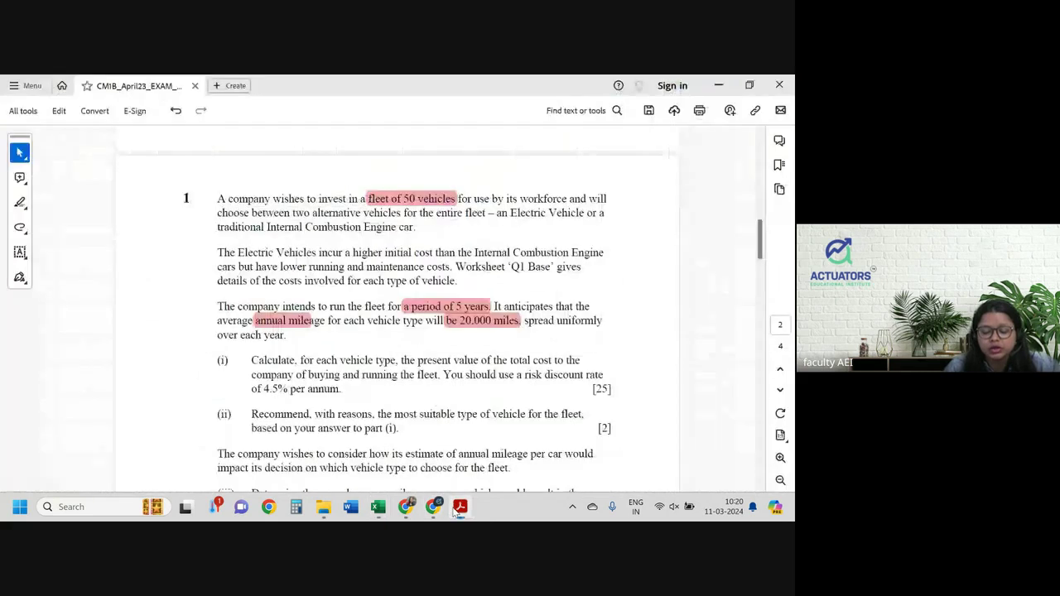
pyautogui.keyDown('ctrl'); pyautogui.scroll(2, 284, 313); pyautogui.keyUp('ctrl')
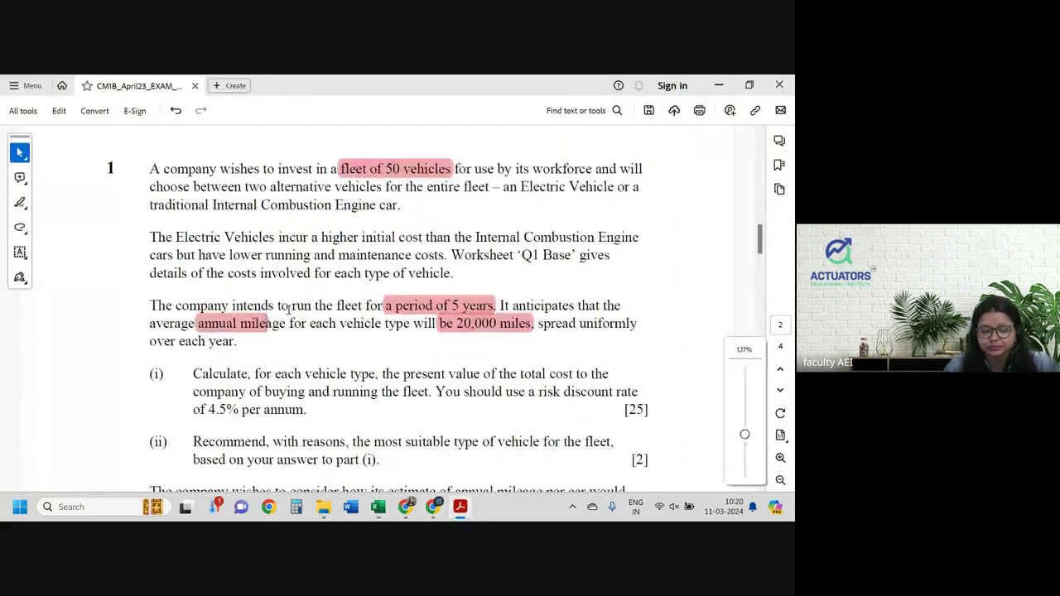
pyautogui.scroll(-1, 347, 278)
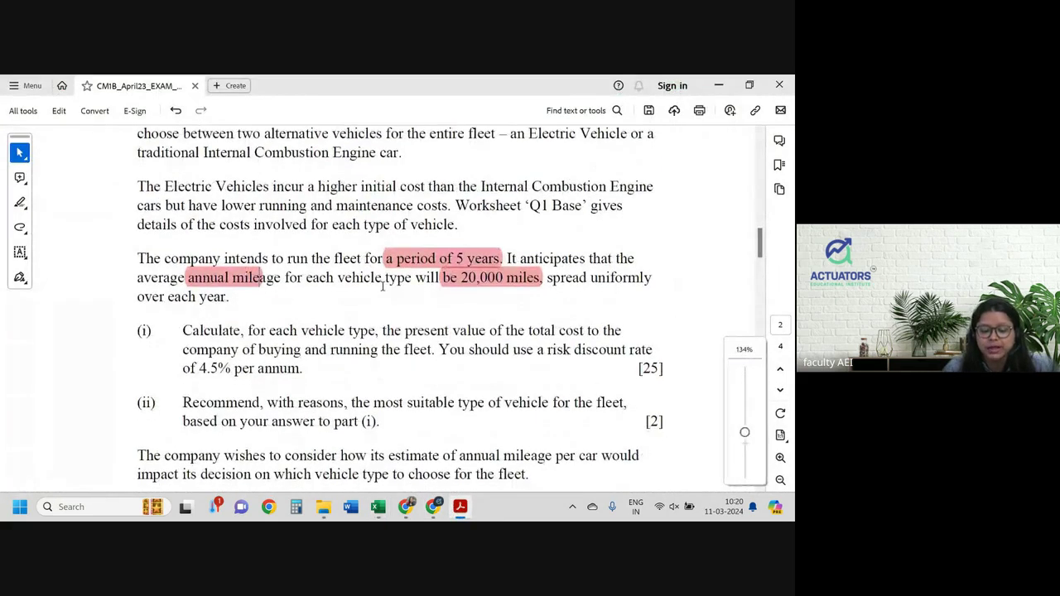
pyautogui.moveTo(548, 278); pyautogui.dragTo(230, 299)
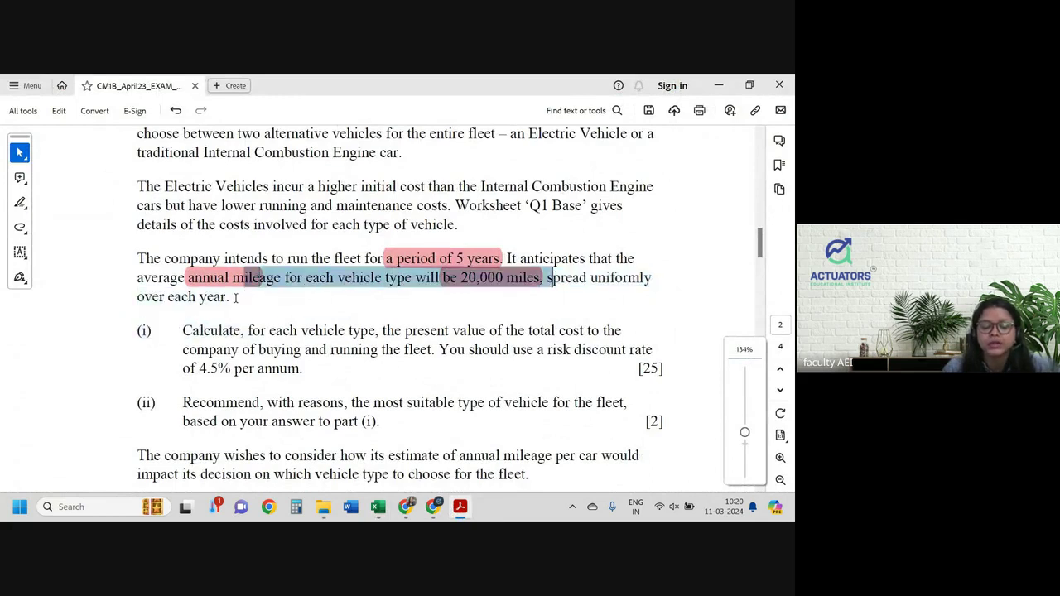
pyautogui.click(289, 282)
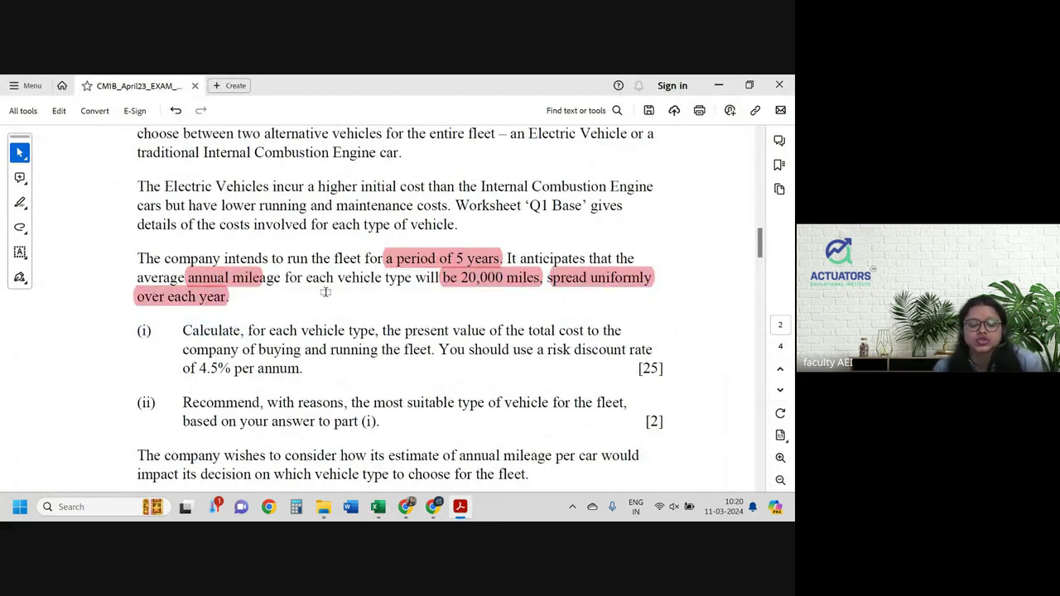
pyautogui.hotkey('alt', 'Tab')
# Add a bold, wrapped 'Running cost at start of year' heading in D14 with column D widened.
pyautogui.click(136, 469)
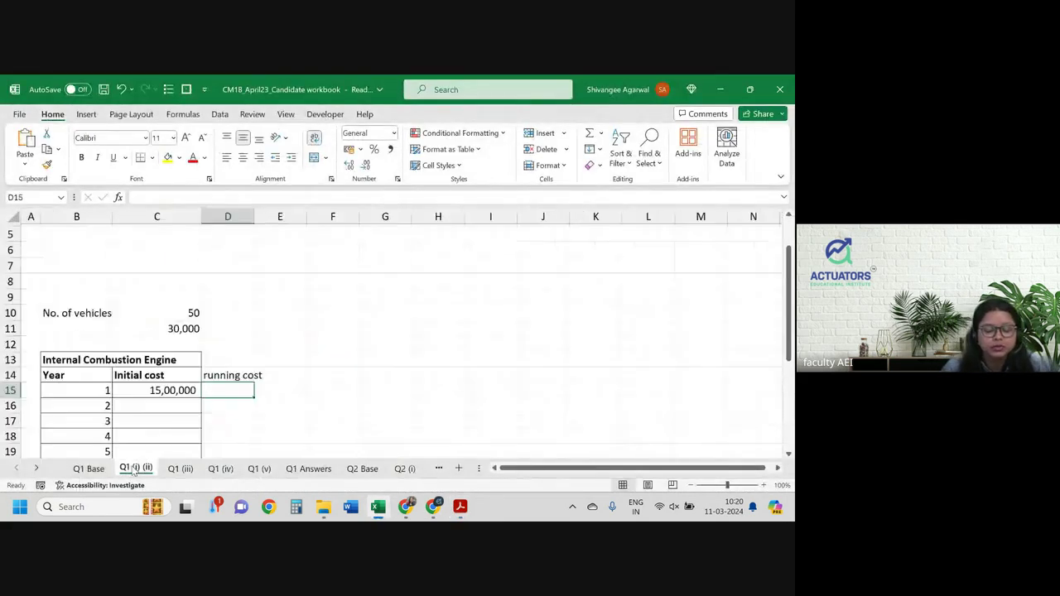
pyautogui.write('R')
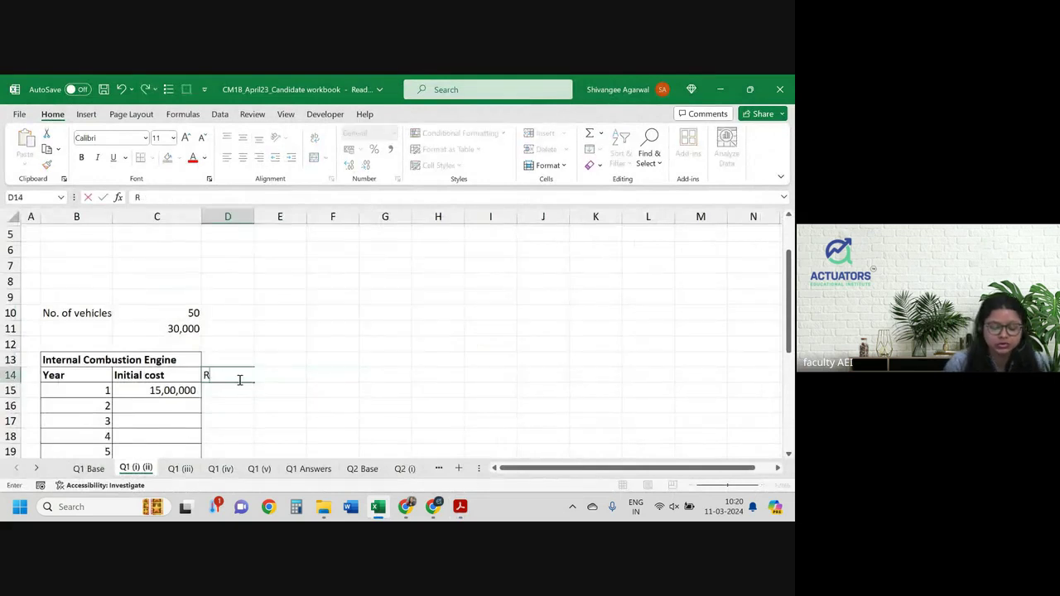
pyautogui.write('unning c')
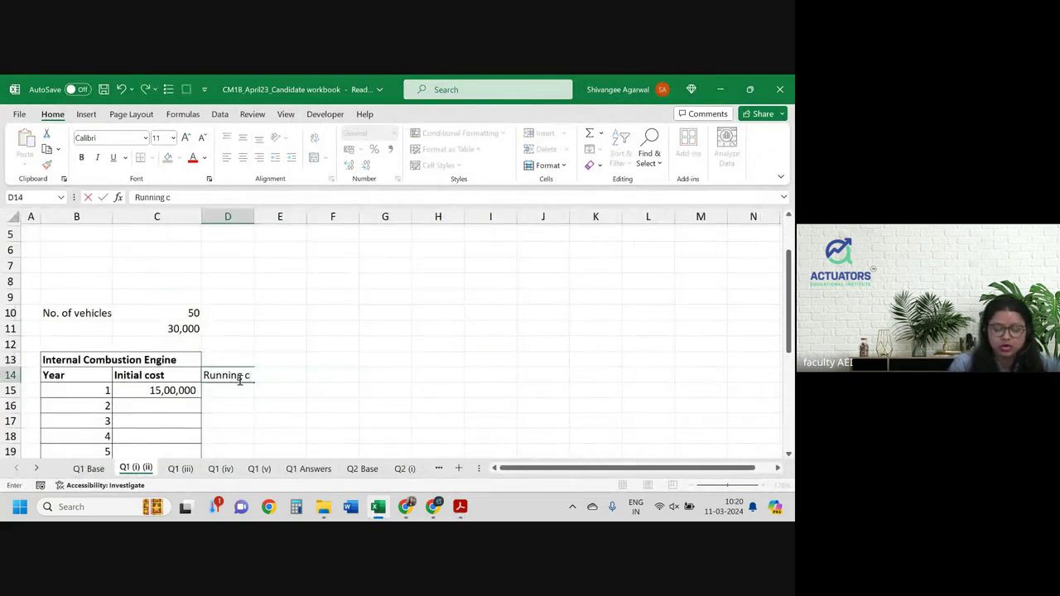
pyautogui.write('ost')
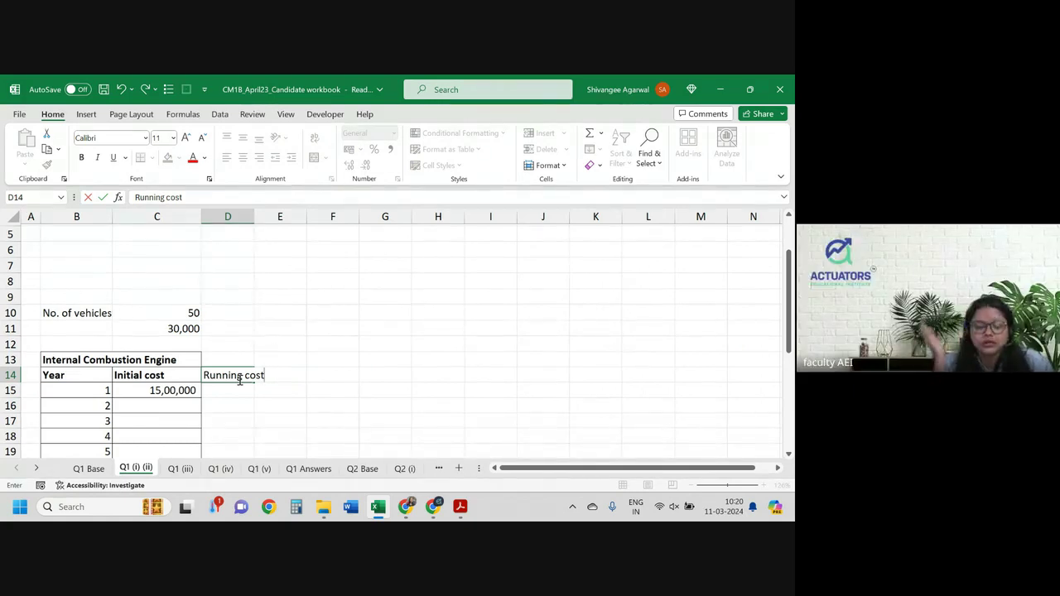
pyautogui.write(' at ')
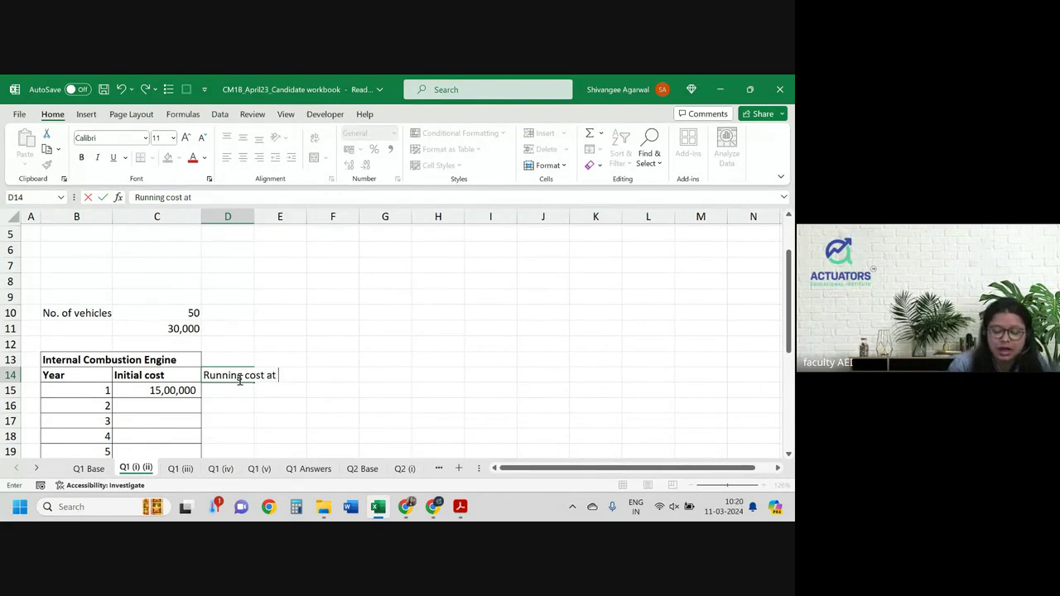
pyautogui.write('start of y')
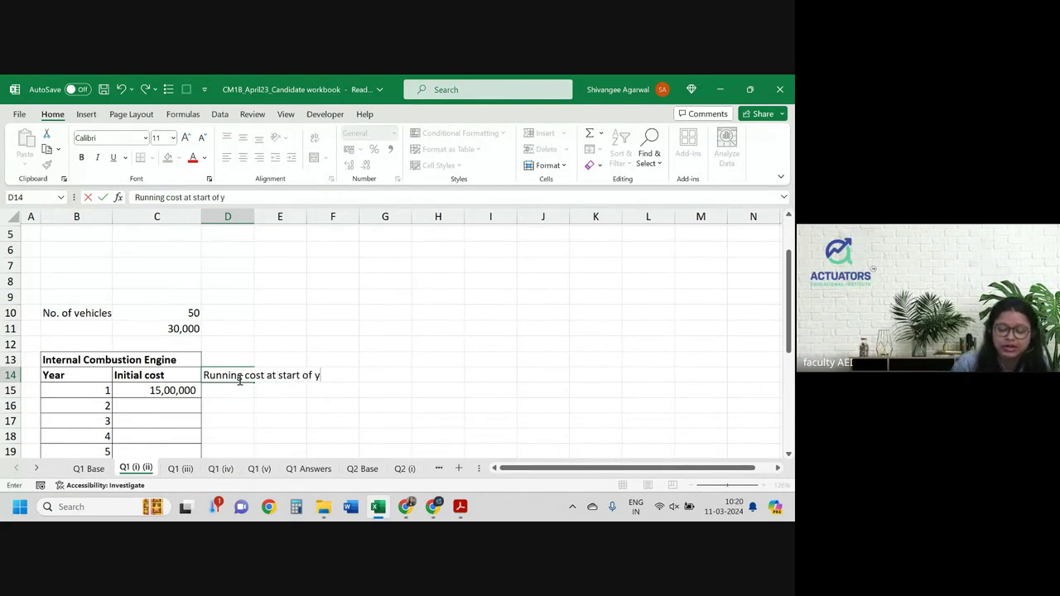
pyautogui.write('ear')
pyautogui.press('Return')
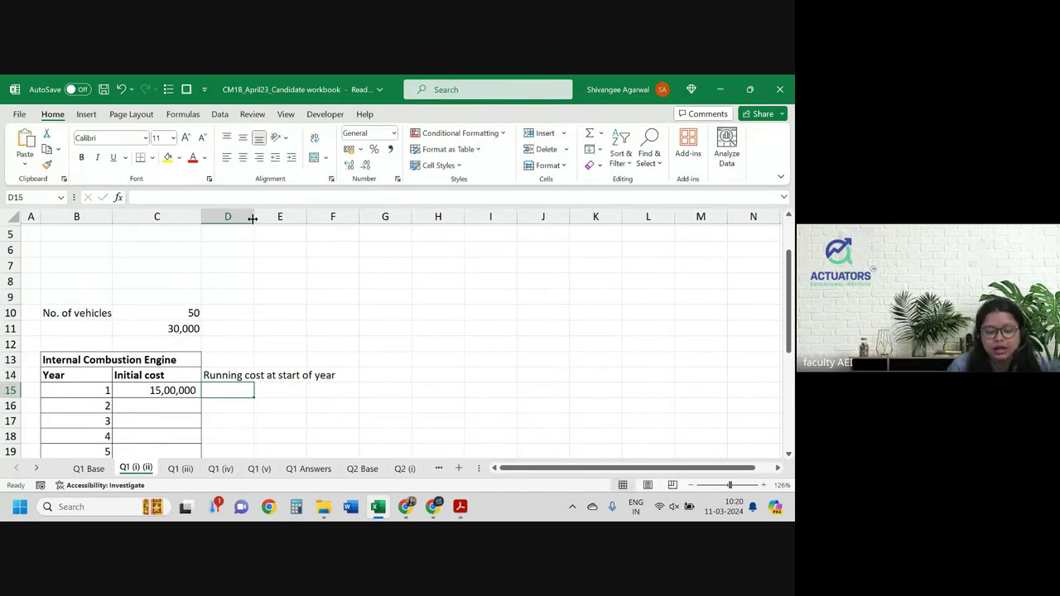
pyautogui.moveTo(253, 218); pyautogui.dragTo(284, 220)
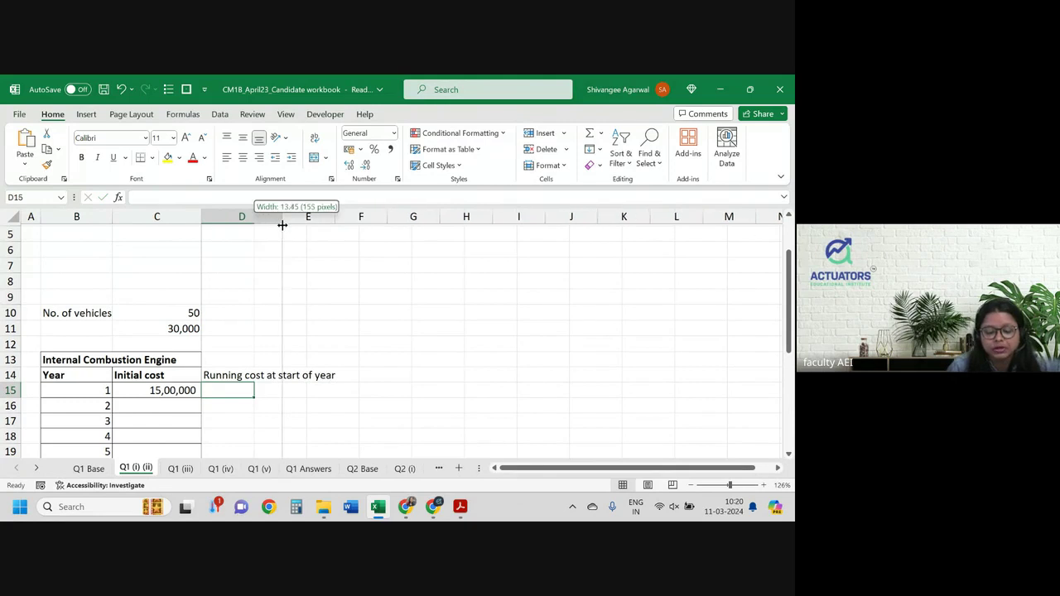
pyautogui.click(8, 375)
pyautogui.click(314, 137)
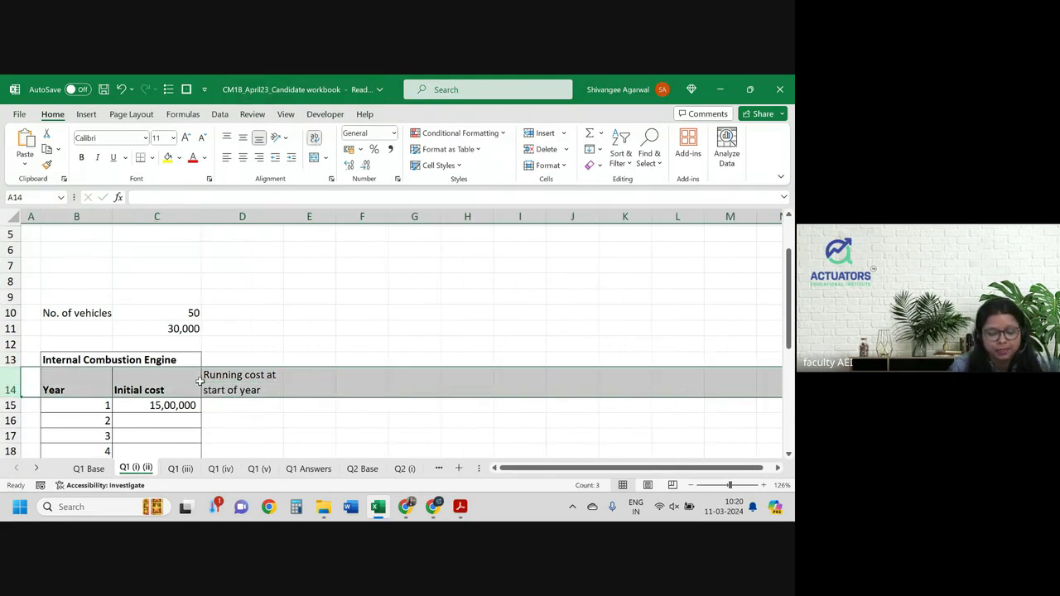
pyautogui.click(174, 392)
pyautogui.press('Right')
pyautogui.hotkey('ctrl', 'b')
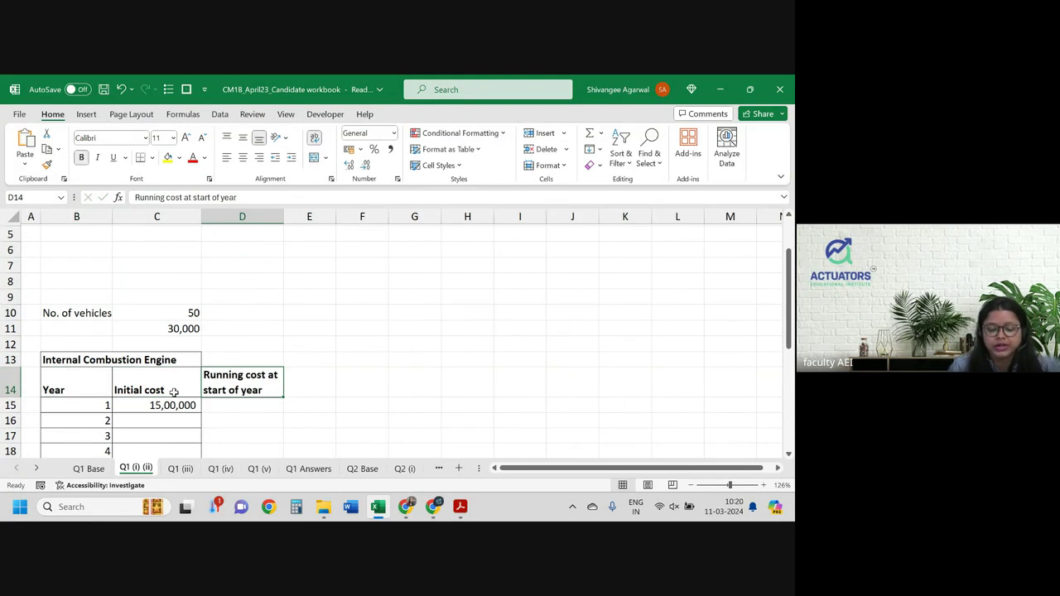
# Delete the No. of vehicles label and enter 20000 miles in D10 and 0.15 per mile in D11.
pyautogui.scroll(-1, 266, 398)
pyautogui.click(242, 364)
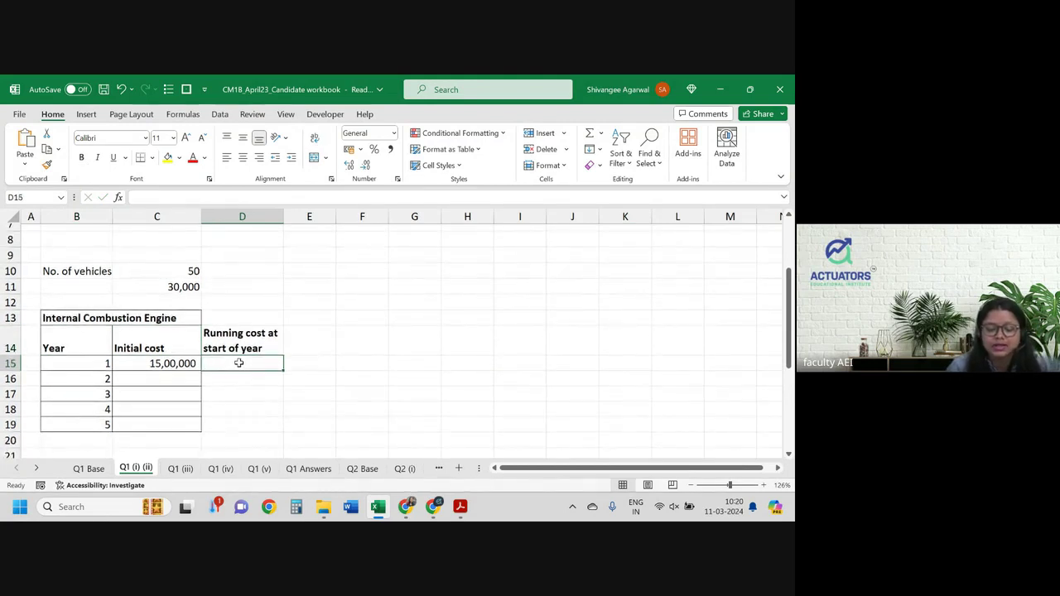
pyautogui.click(257, 266)
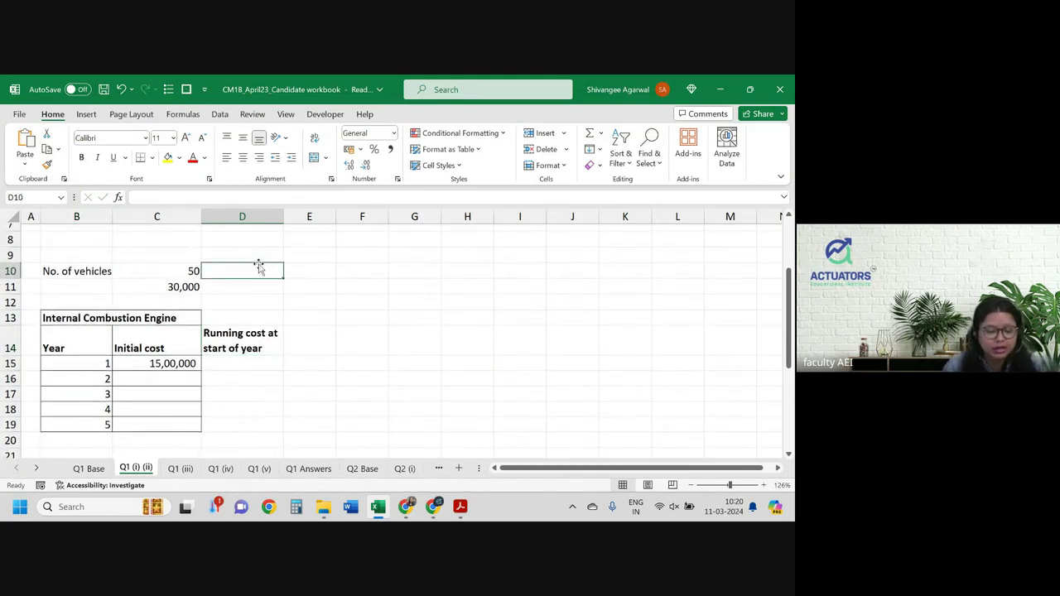
pyautogui.press('Home')
pyautogui.press('Right')
pyautogui.press('Delete')
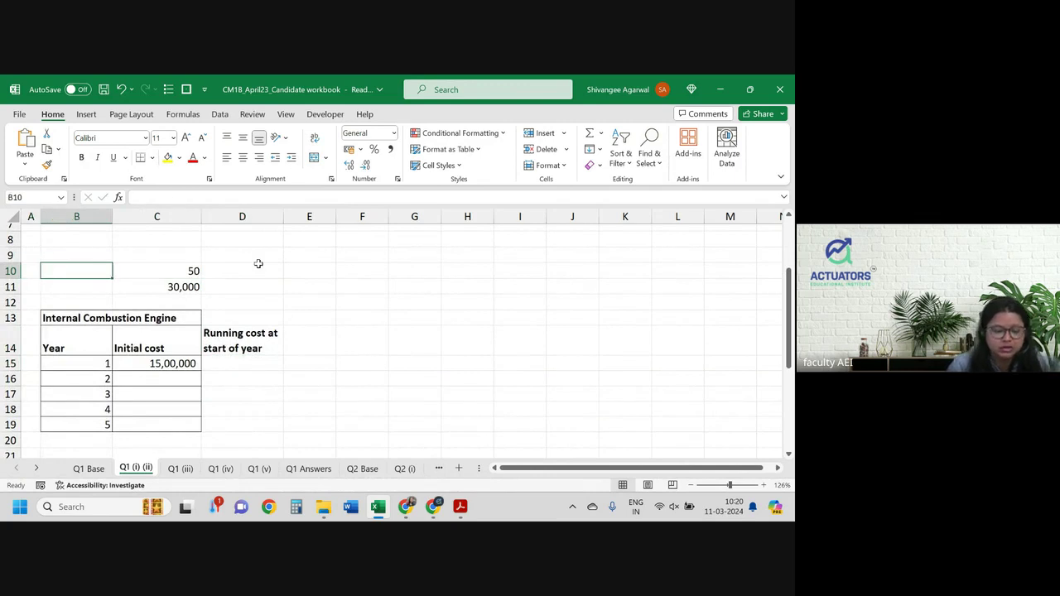
pyautogui.press('Right')
pyautogui.press('Right')
pyautogui.write('200')
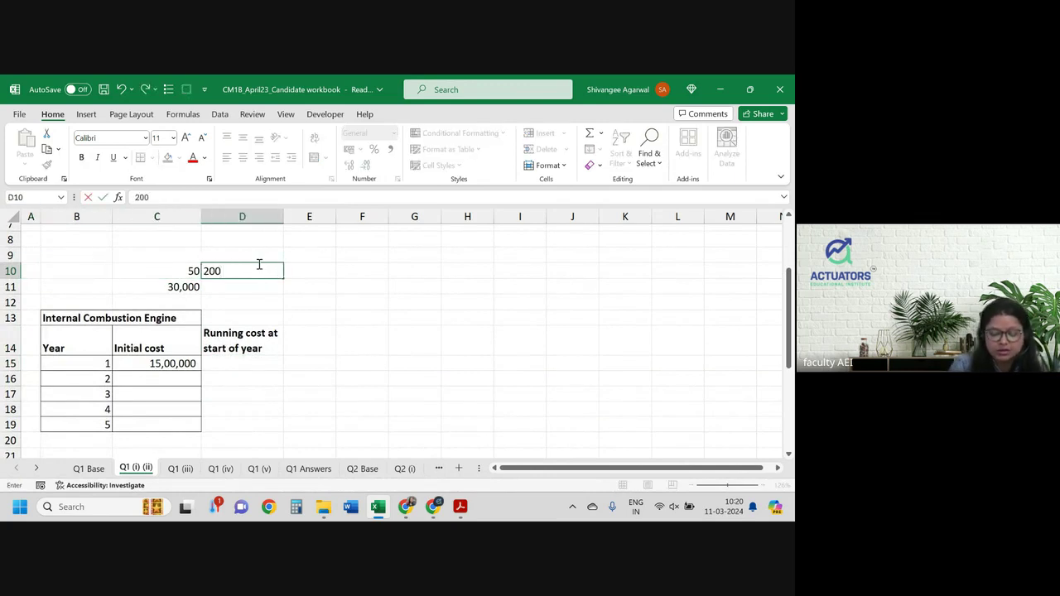
pyautogui.write('00')
pyautogui.press('Return')
pyautogui.write('0')
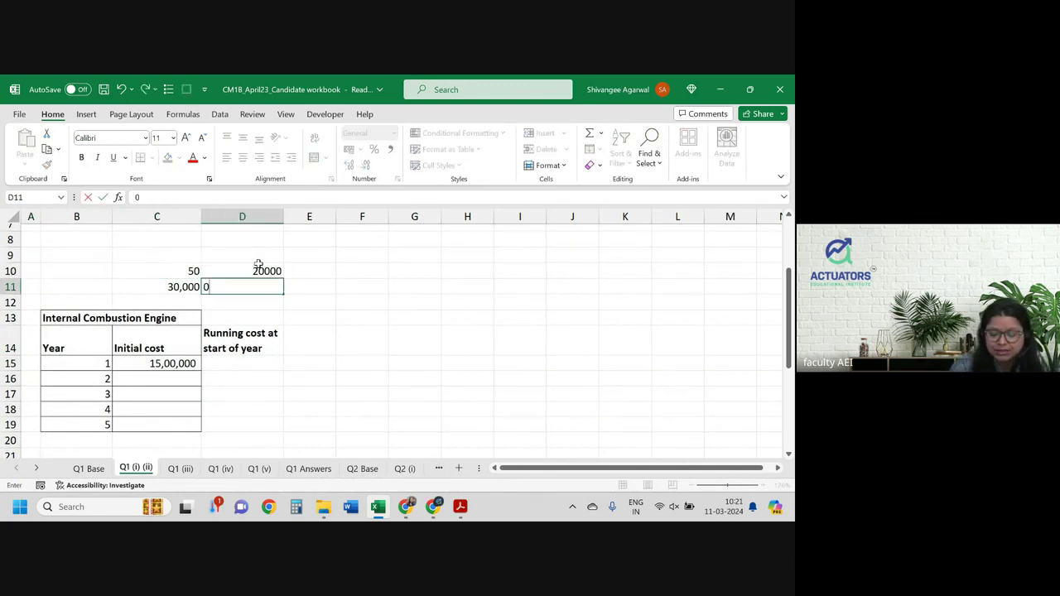
pyautogui.write('.15')
pyautogui.press('Return')
pyautogui.press('Down')
pyautogui.press('Down')
pyautogui.press('Down')
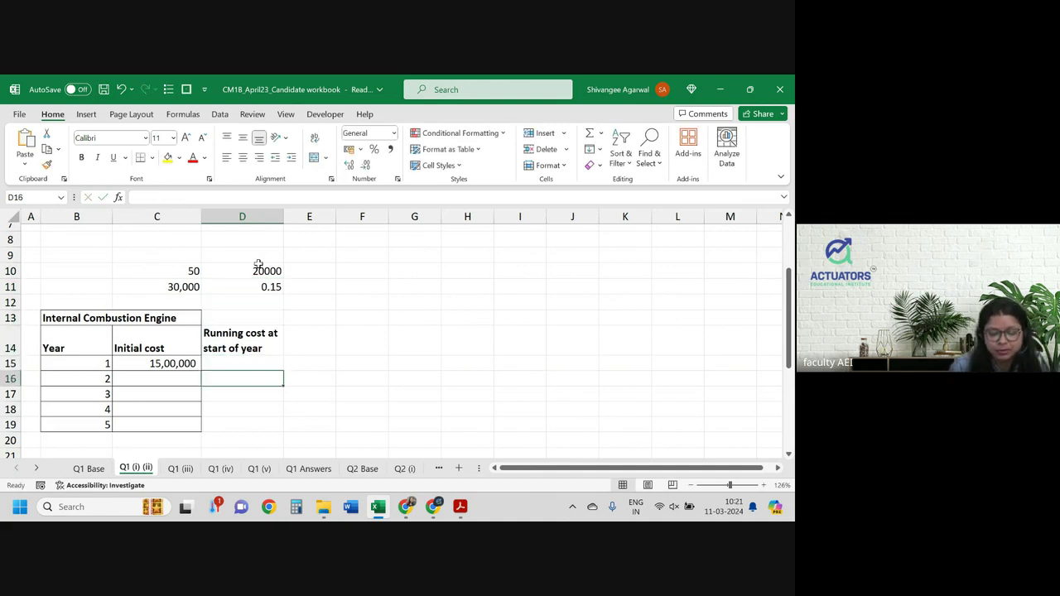
pyautogui.press('Down')
pyautogui.scroll(2, 259, 264)
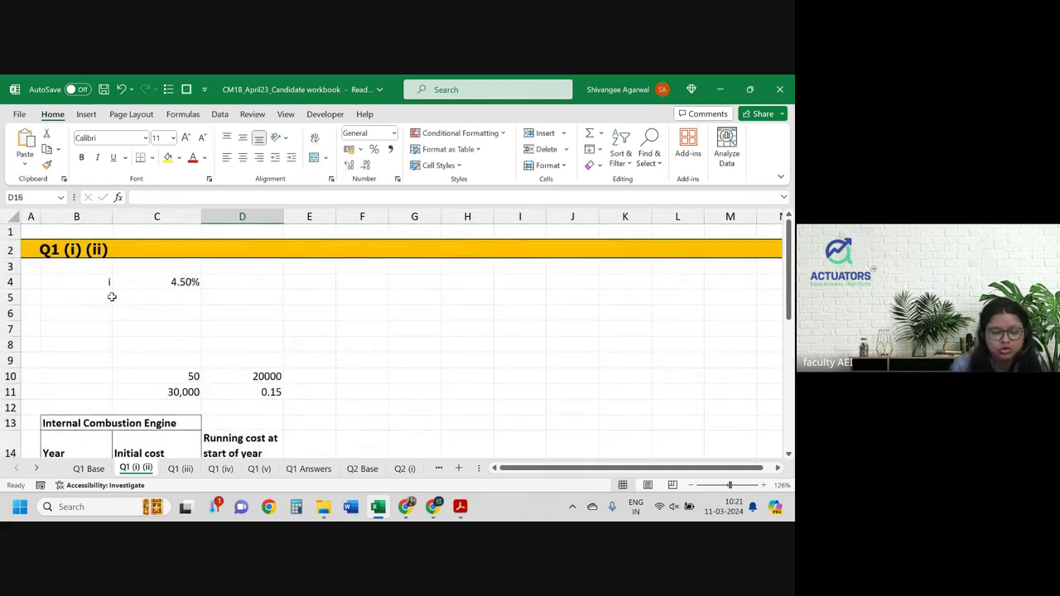
pyautogui.click(107, 297)
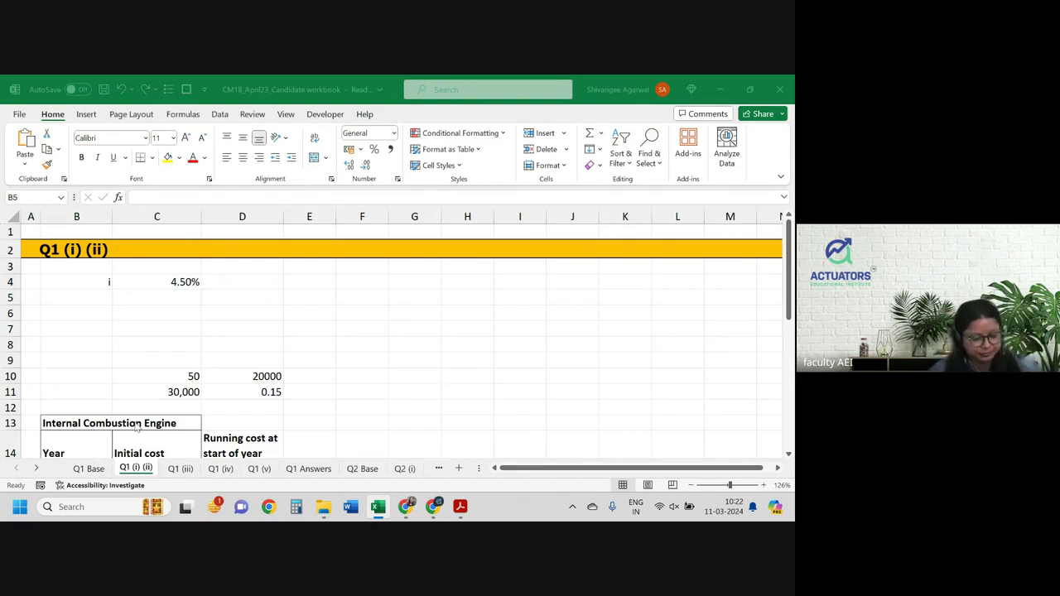
pyautogui.scroll(-2, 246, 406)
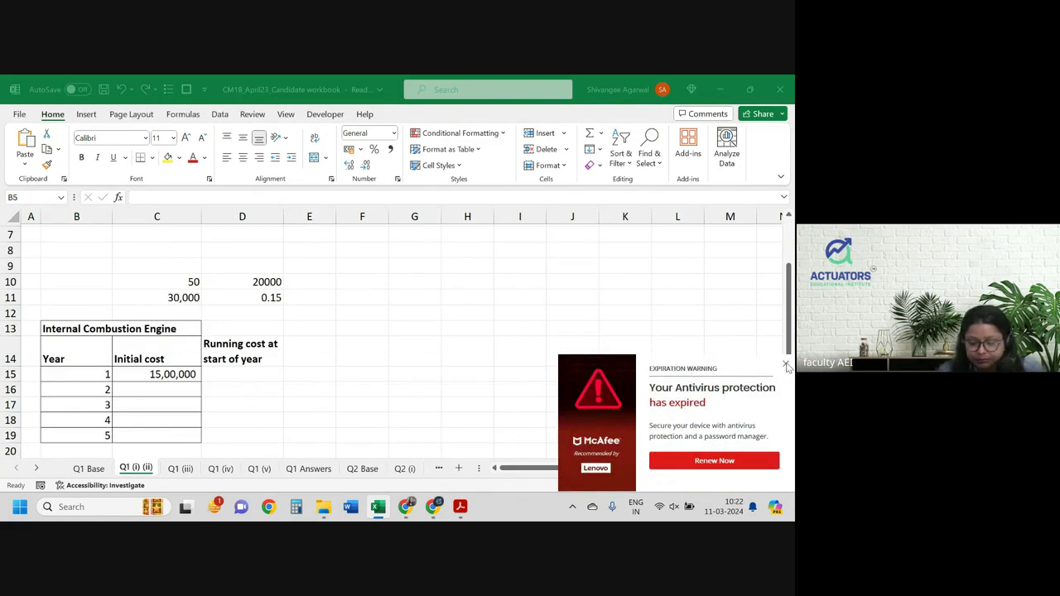
pyautogui.click(786, 365)
pyautogui.click(438, 375)
pyautogui.click(274, 375)
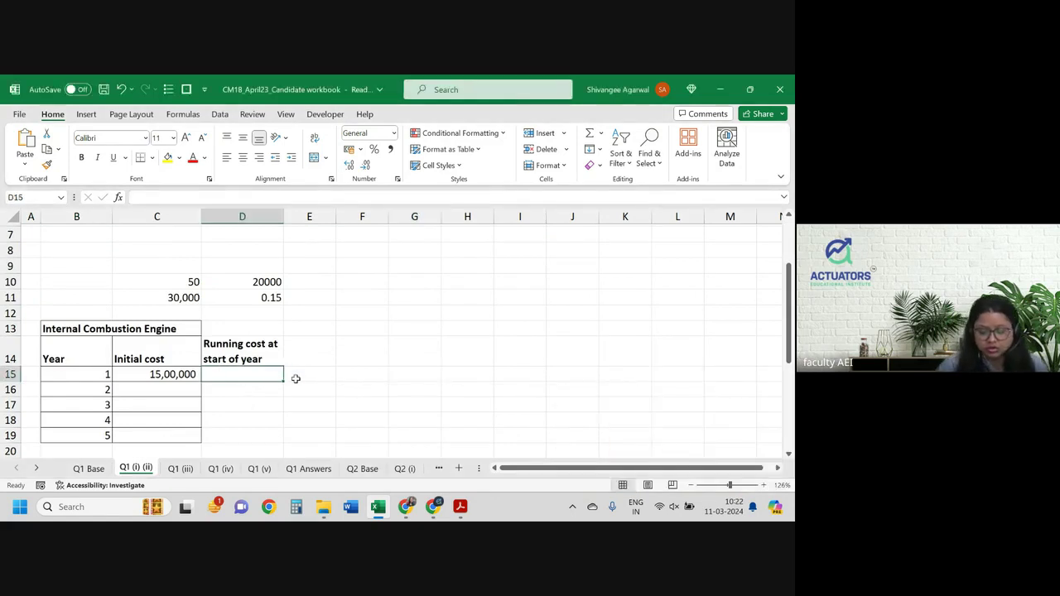
pyautogui.scroll(2, 296, 379)
# Label B5 'a bar 1' and enter a first formula in C5 based on the C4 rate.
pyautogui.click(77, 263)
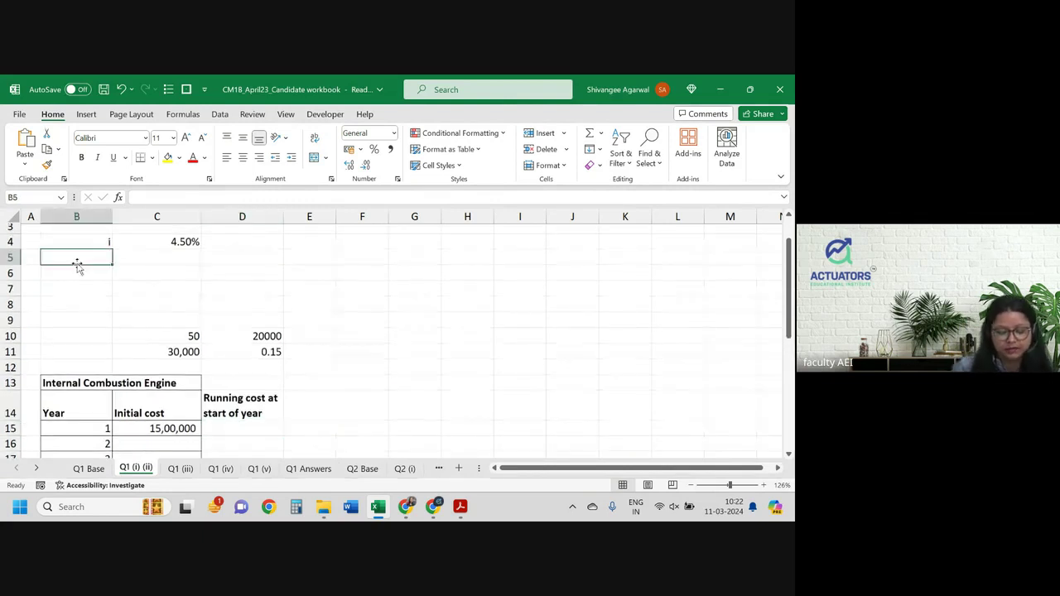
pyautogui.write('a bar 1')
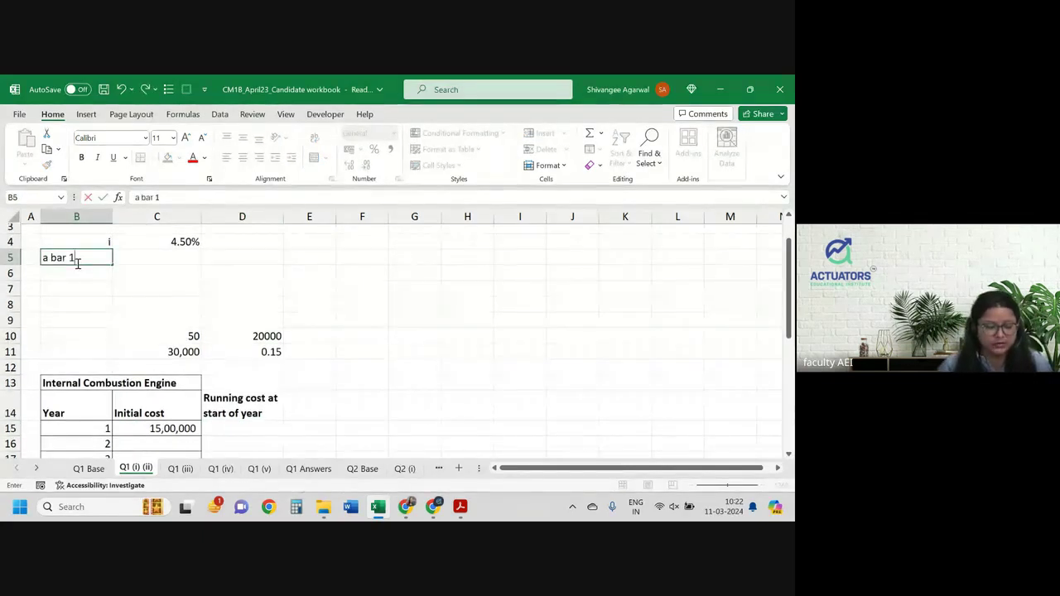
pyautogui.press('Tab')
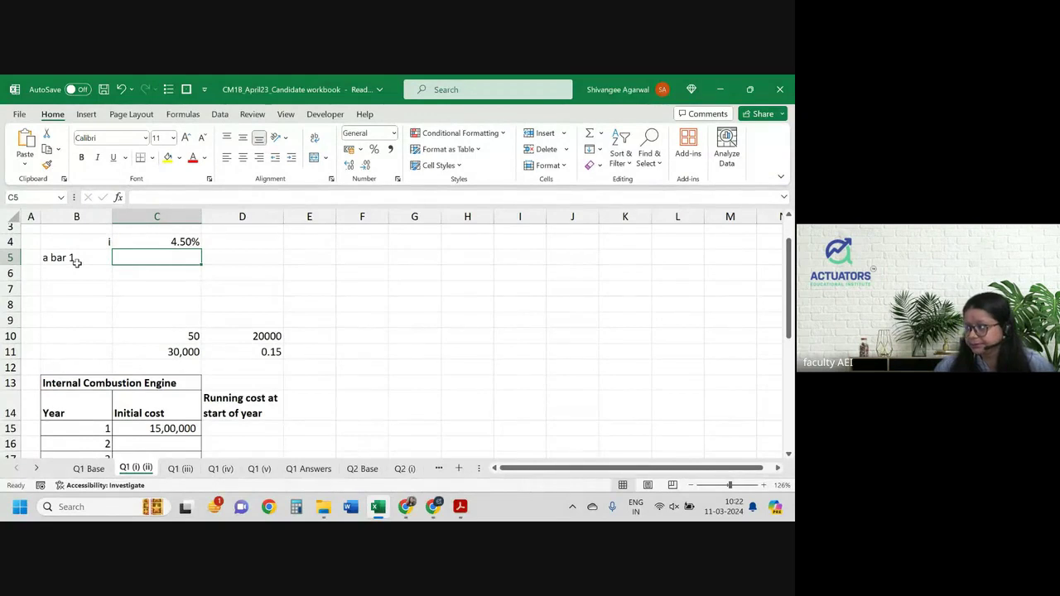
pyautogui.write('=')
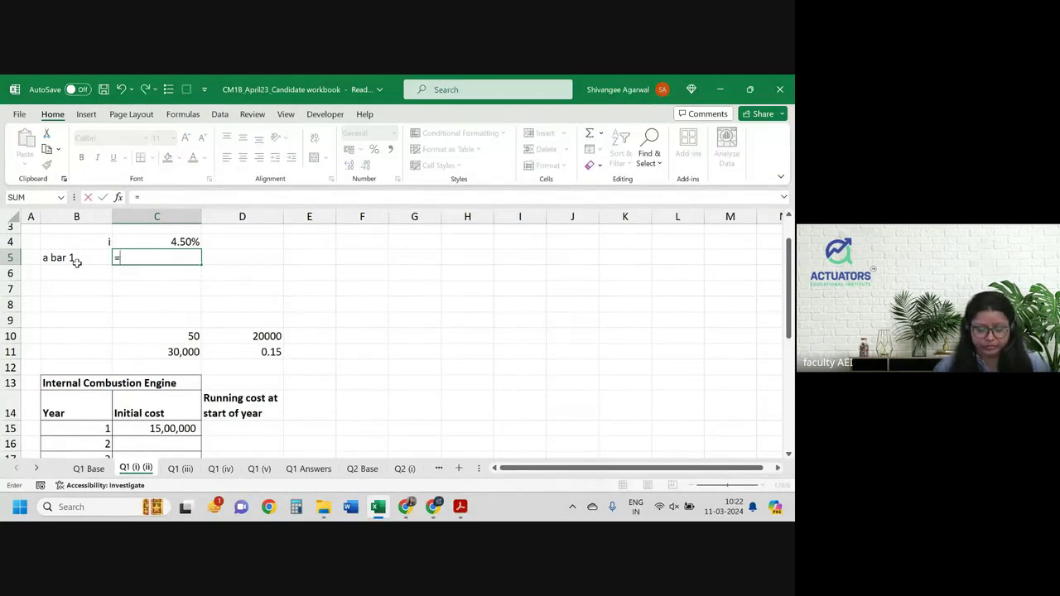
pyautogui.write('(1-')
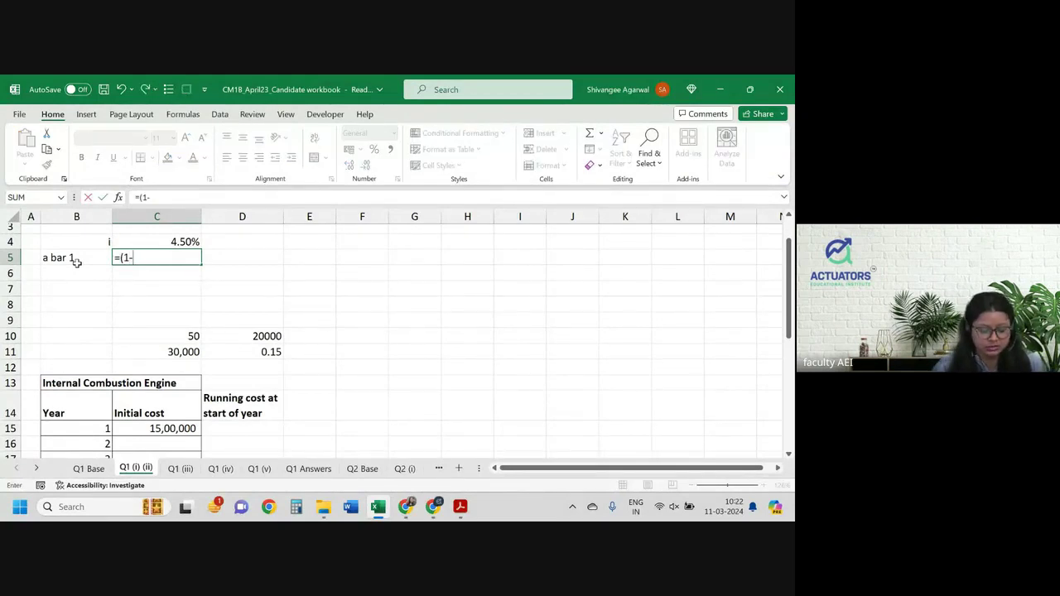
pyautogui.write('(1+')
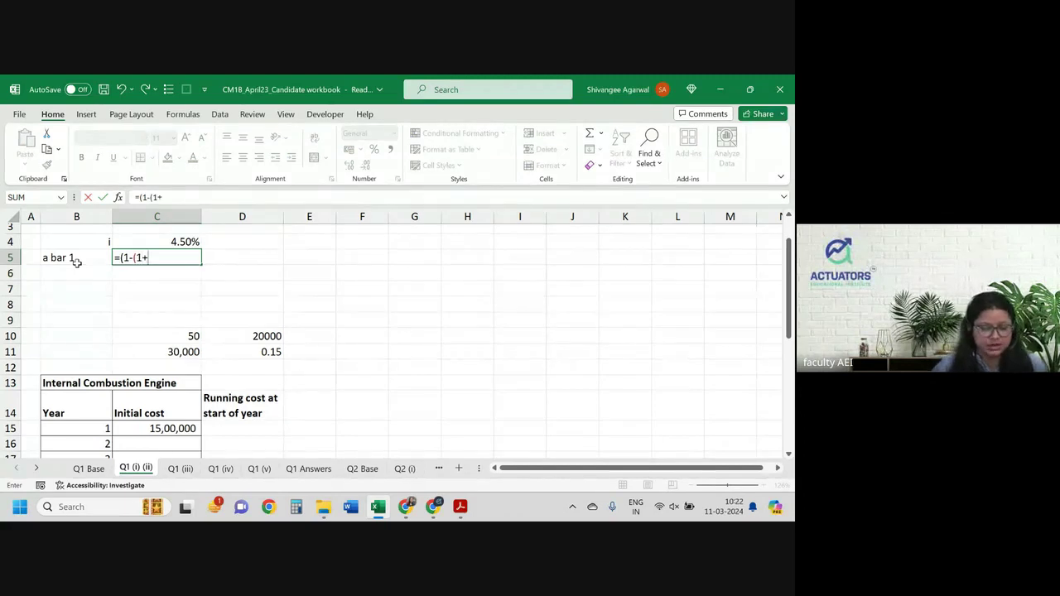
pyautogui.press('Up')
pyautogui.write(')')
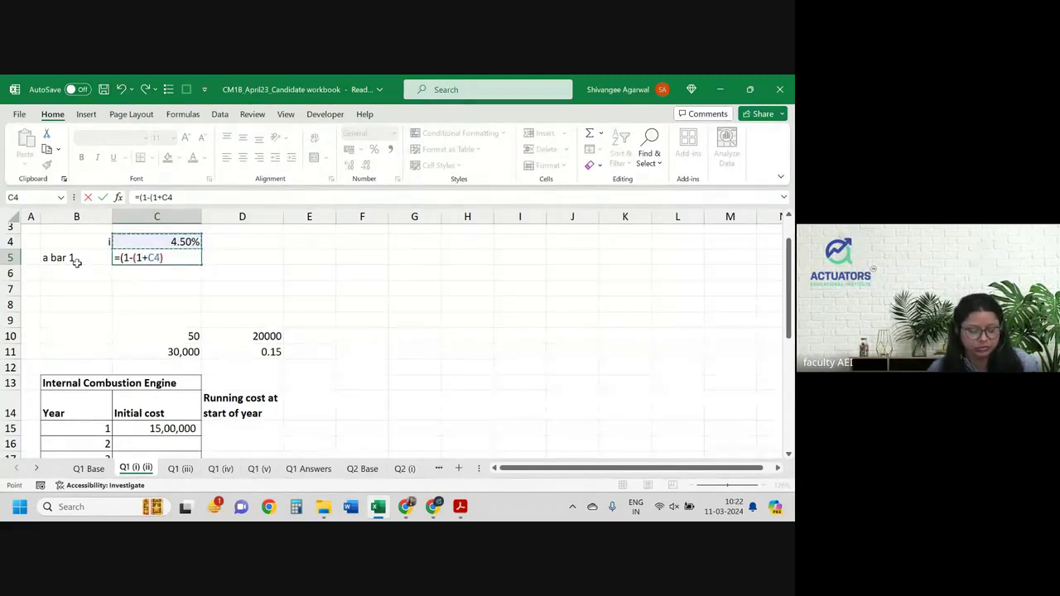
pyautogui.write('^-1')
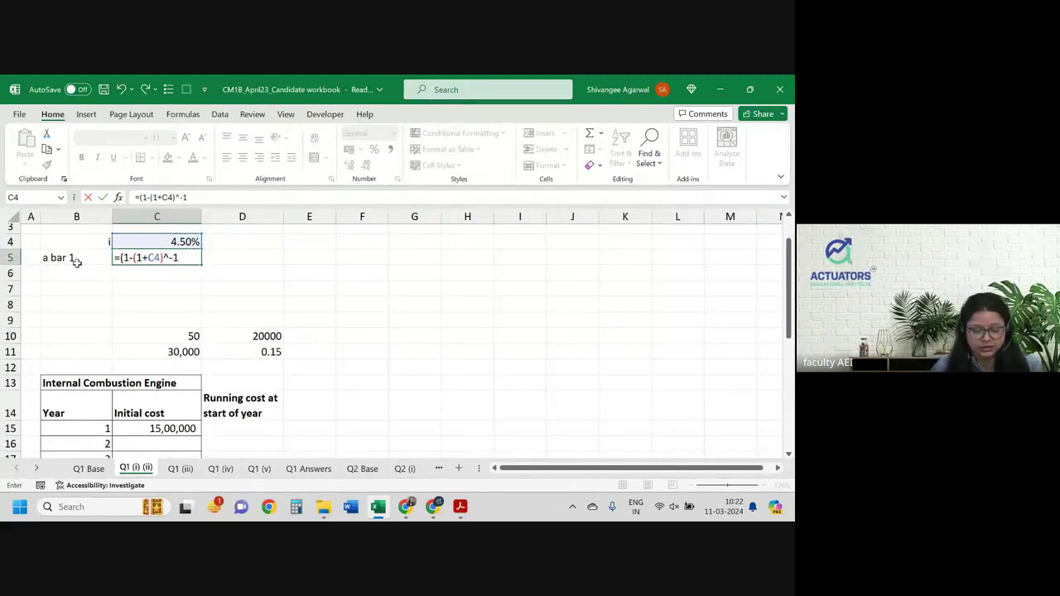
pyautogui.write(')/')
pyautogui.press('Up')
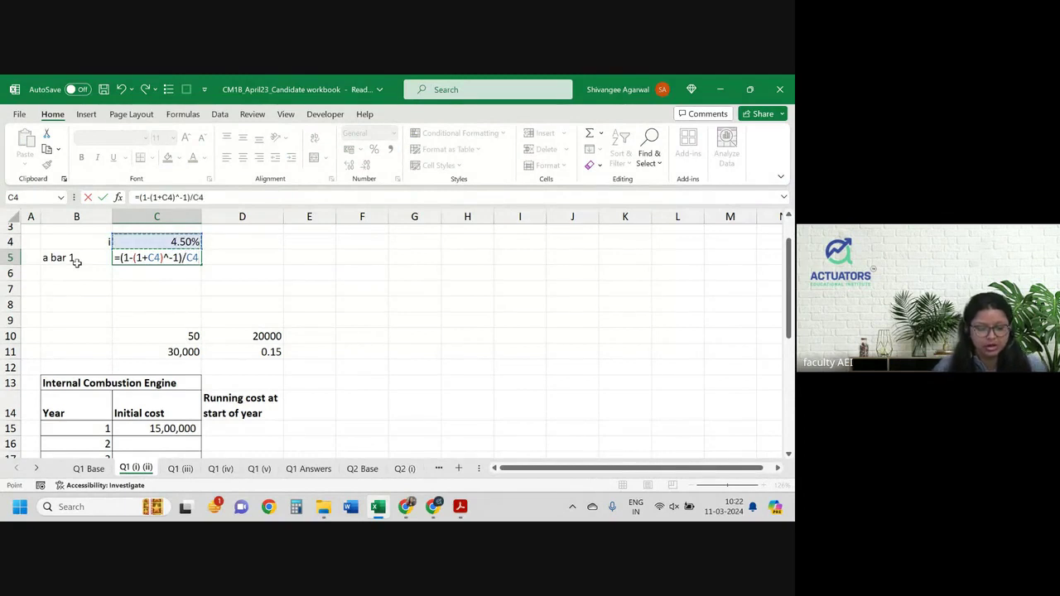
pyautogui.press('Return')
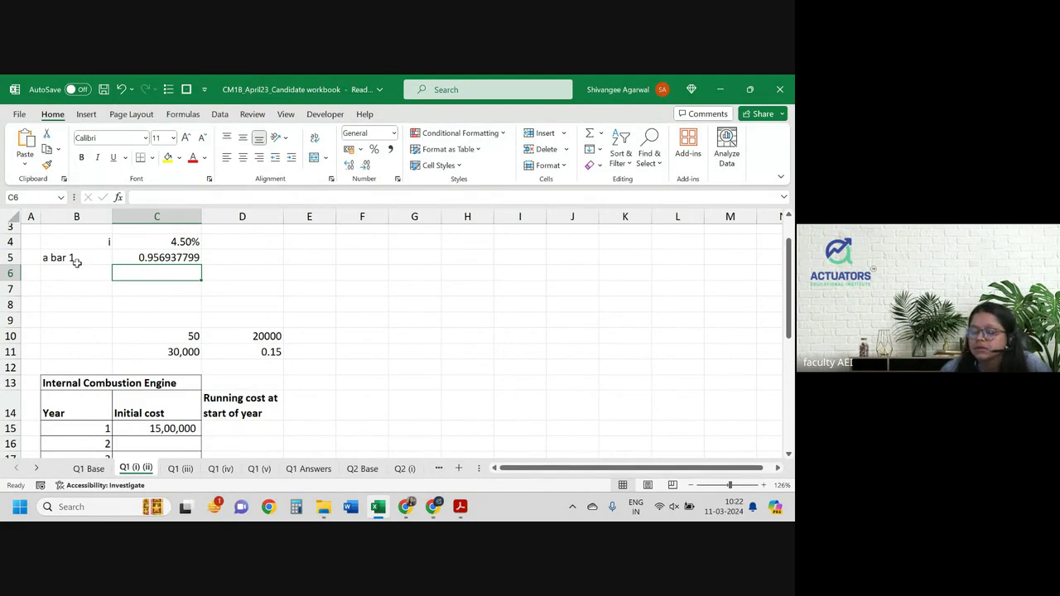
# Correct C5 to =(1-(1+C4)^-1)/LN(1+C4) and trim its display to 0.97831.
pyautogui.press('Up')
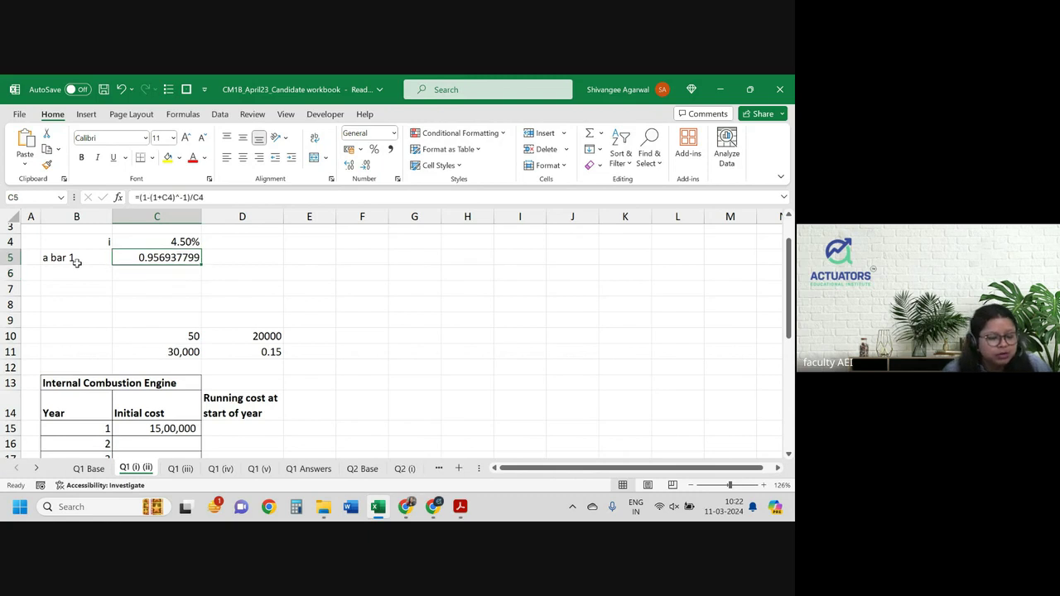
pyautogui.click(205, 199)
pyautogui.press('BackSpace')
pyautogui.press('BackSpace')
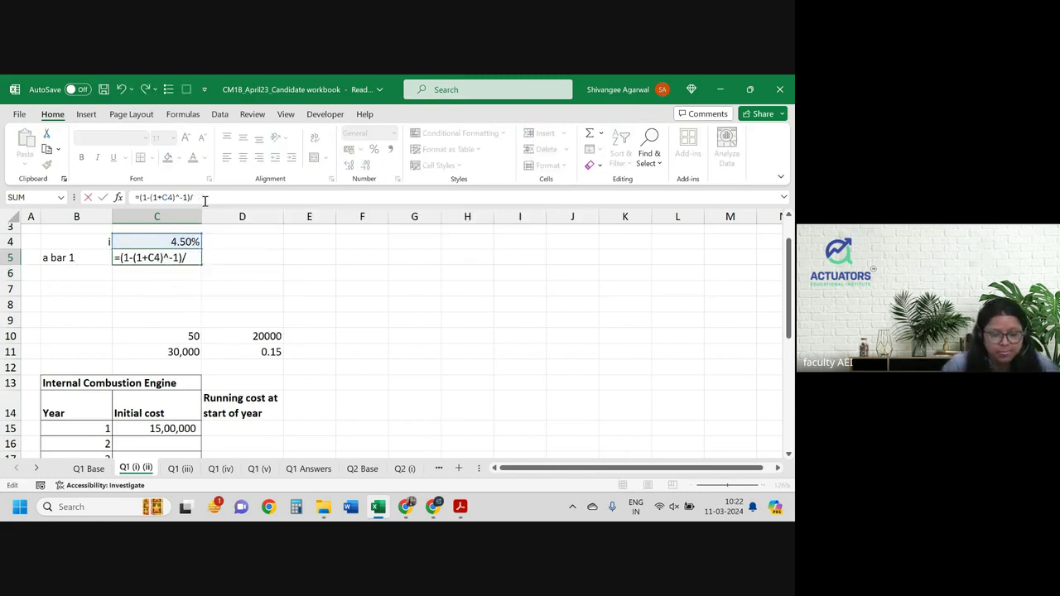
pyautogui.write('ln(1+')
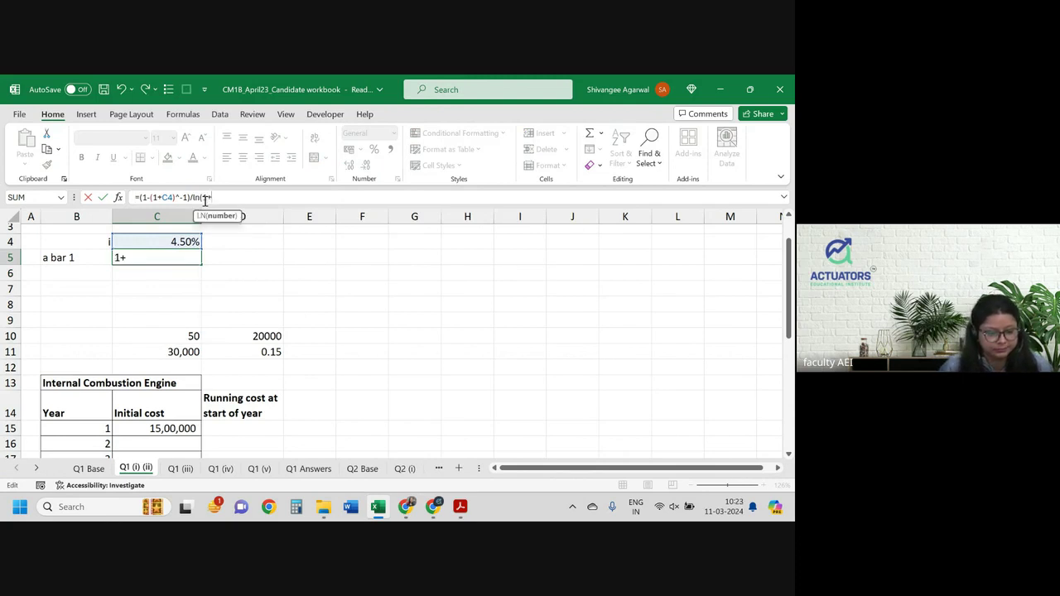
pyautogui.click(166, 240)
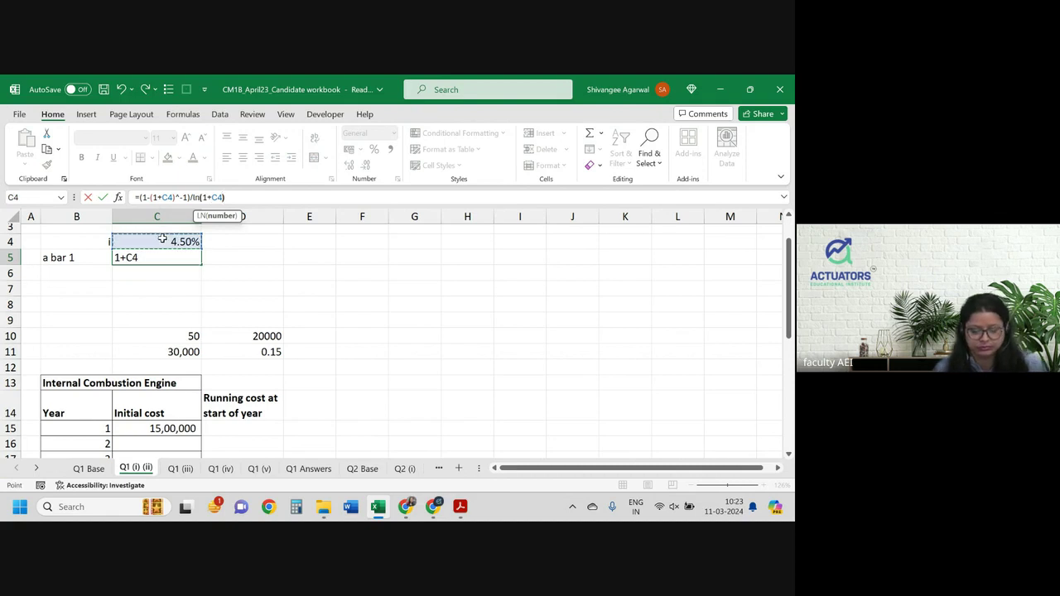
pyautogui.write(')')
pyautogui.press('Return')
pyautogui.press('Up')
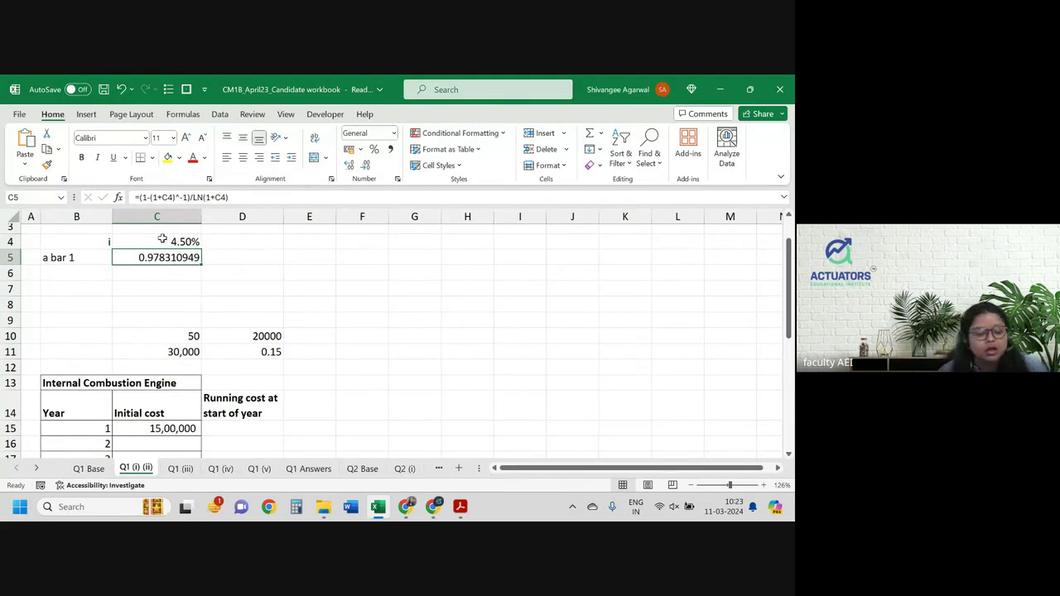
pyautogui.click(366, 165)
pyautogui.click(366, 166)
pyautogui.click(365, 166)
pyautogui.click(365, 165)
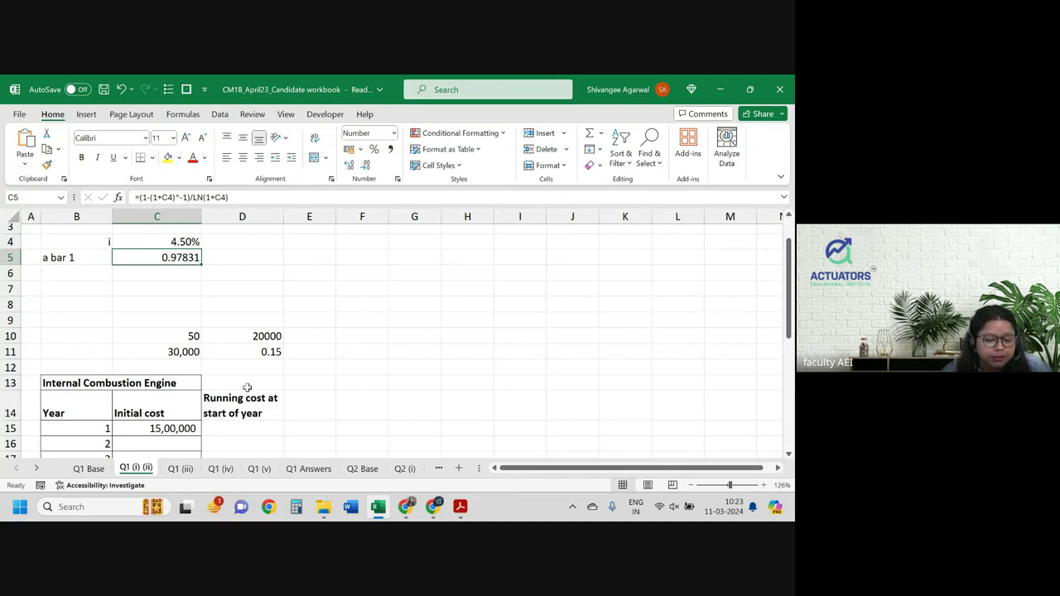
# Abandon the first D15 entry after checking the exam paper and Q1 Base terms.
pyautogui.click(234, 428)
pyautogui.write('=')
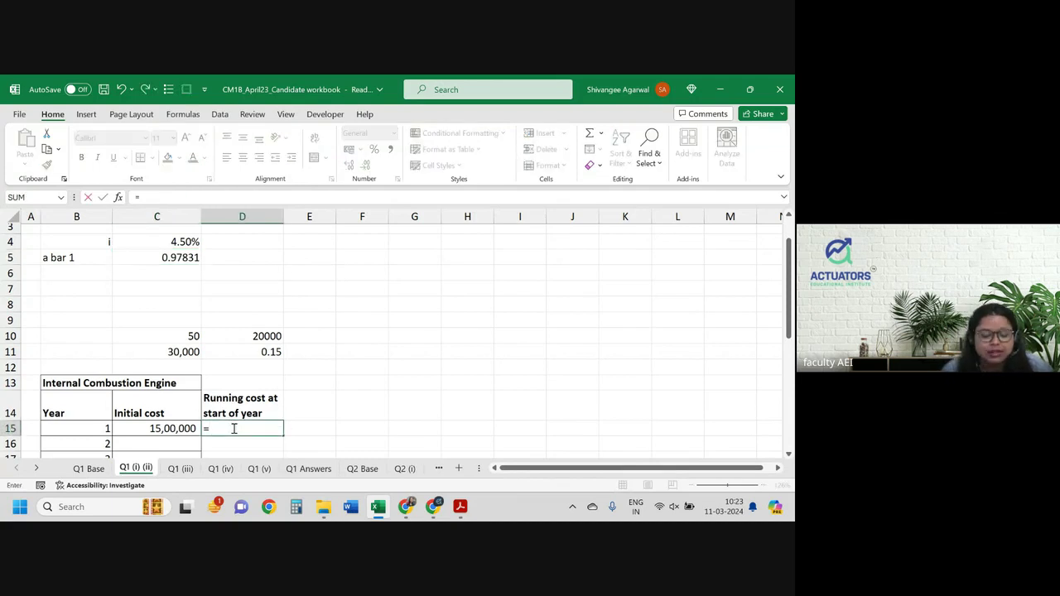
pyautogui.hotkey('alt', 'Tab')
pyautogui.hotkey('alt', 'Tab')
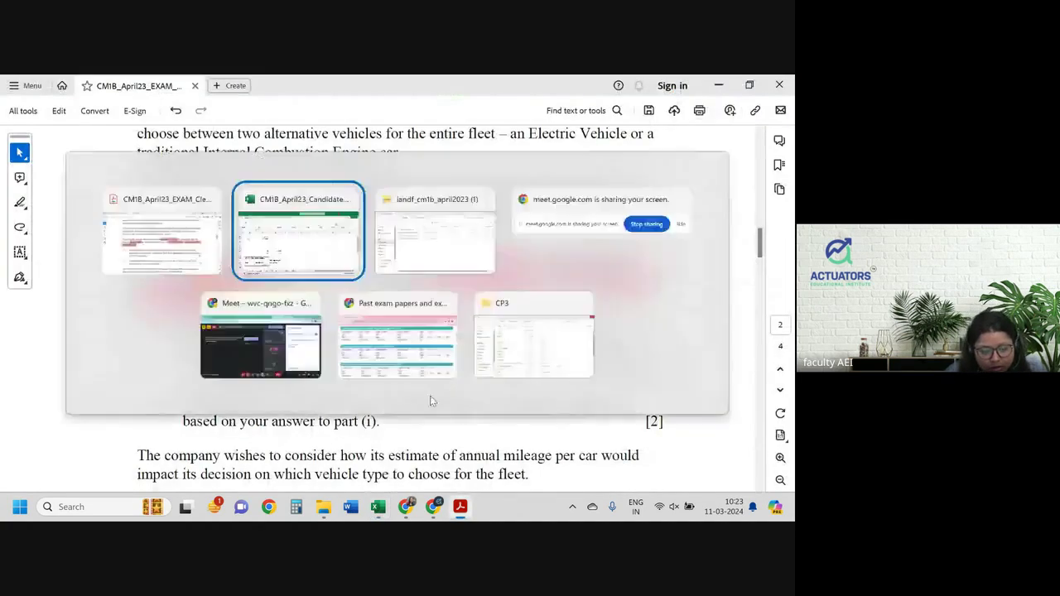
pyautogui.press('Escape')
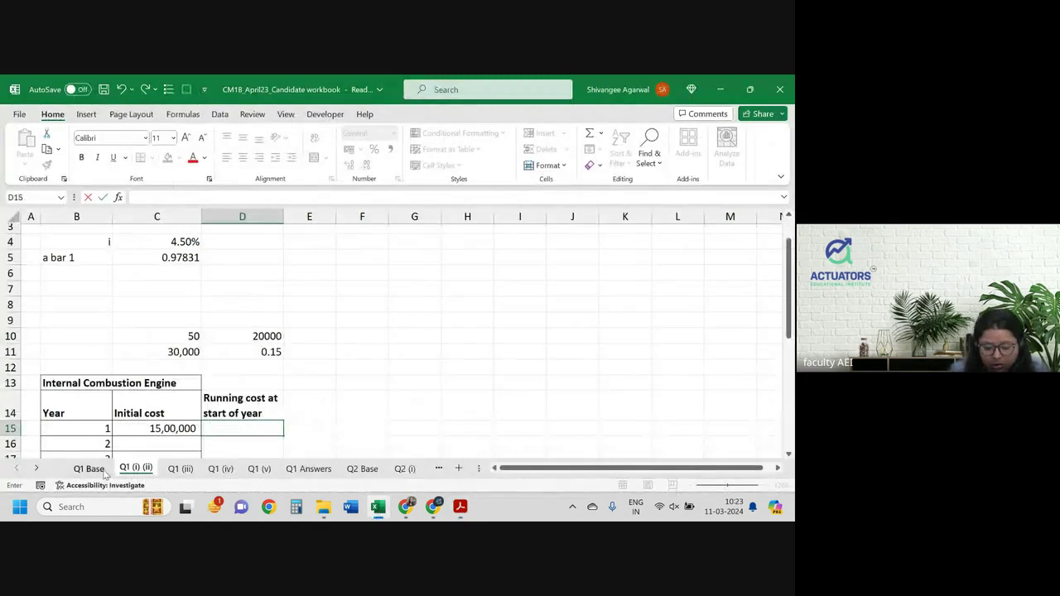
pyautogui.click(103, 470)
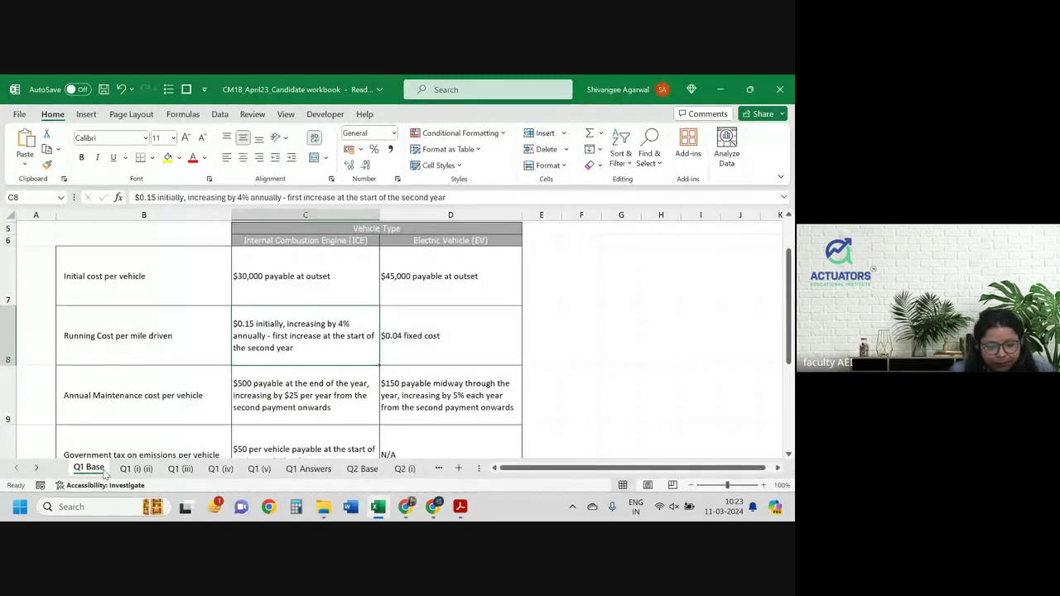
pyautogui.hotkey('ctrl', 'pagedown')
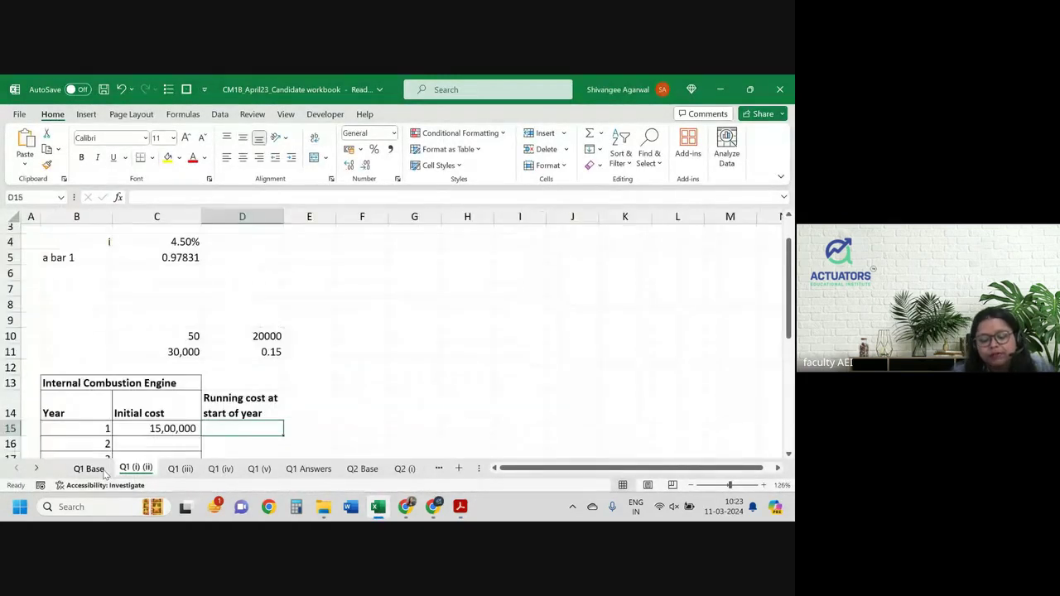
# Start D15's running cost formula multiplying absolute D10 mileage, D11 cost per mile, C10 fleet size and a bar 1.
pyautogui.write('=')
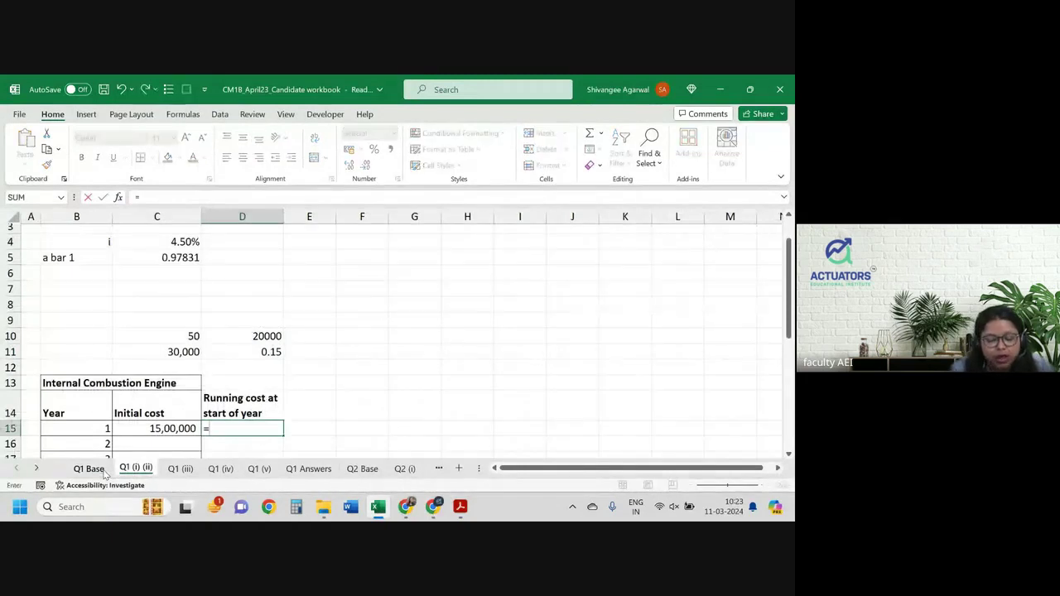
pyautogui.press('Up')
pyautogui.press('Up')
pyautogui.press('Up')
pyautogui.press('Up')
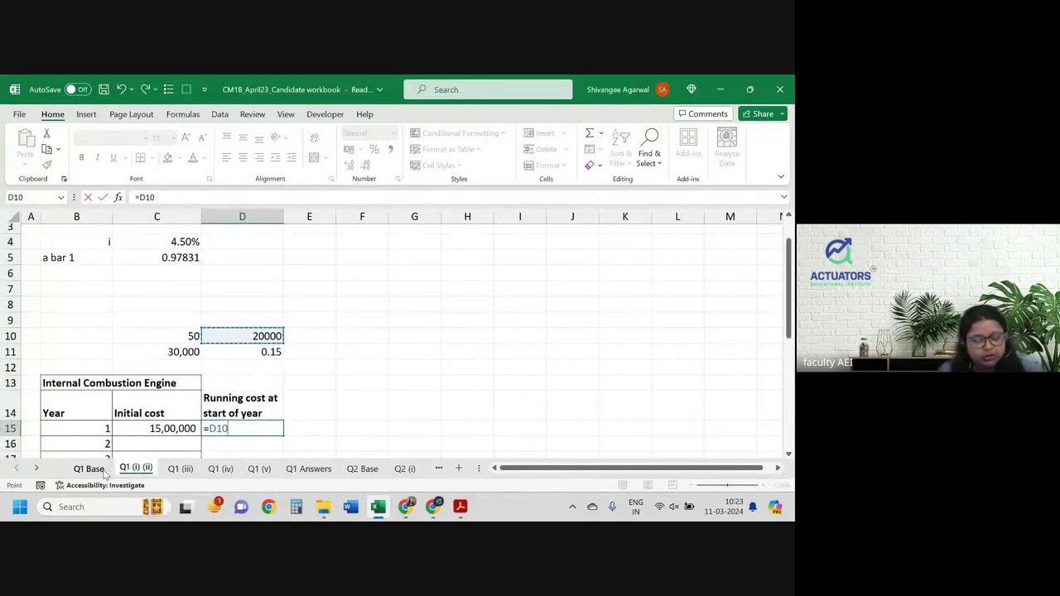
pyautogui.press('F4')
pyautogui.write('*')
pyautogui.press('Up')
pyautogui.press('Up')
pyautogui.press('Up')
pyautogui.press('Up')
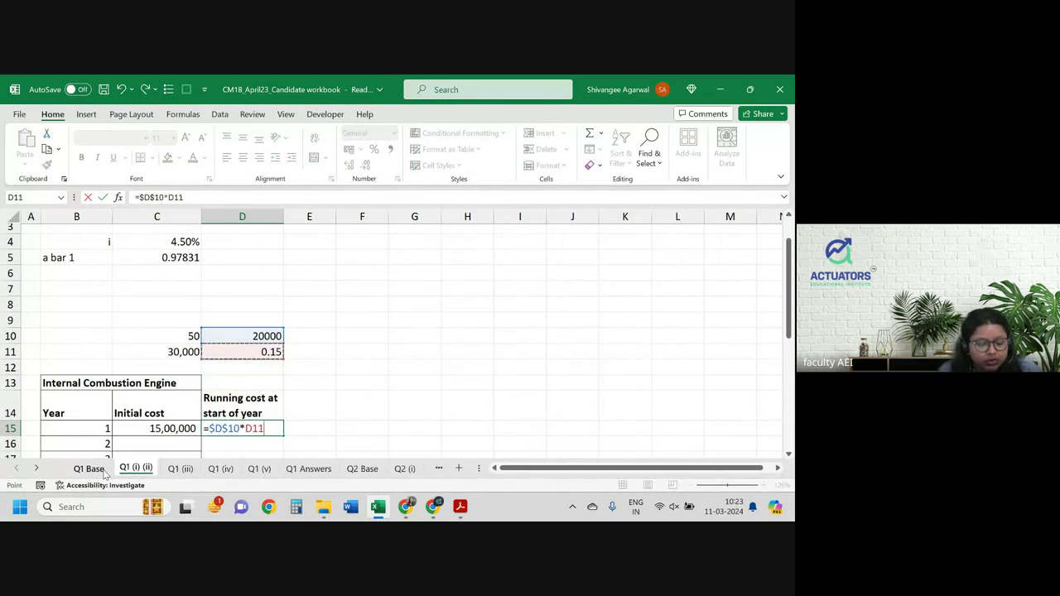
pyautogui.press('F4')
pyautogui.write('*')
pyautogui.press('Up')
pyautogui.press('Up')
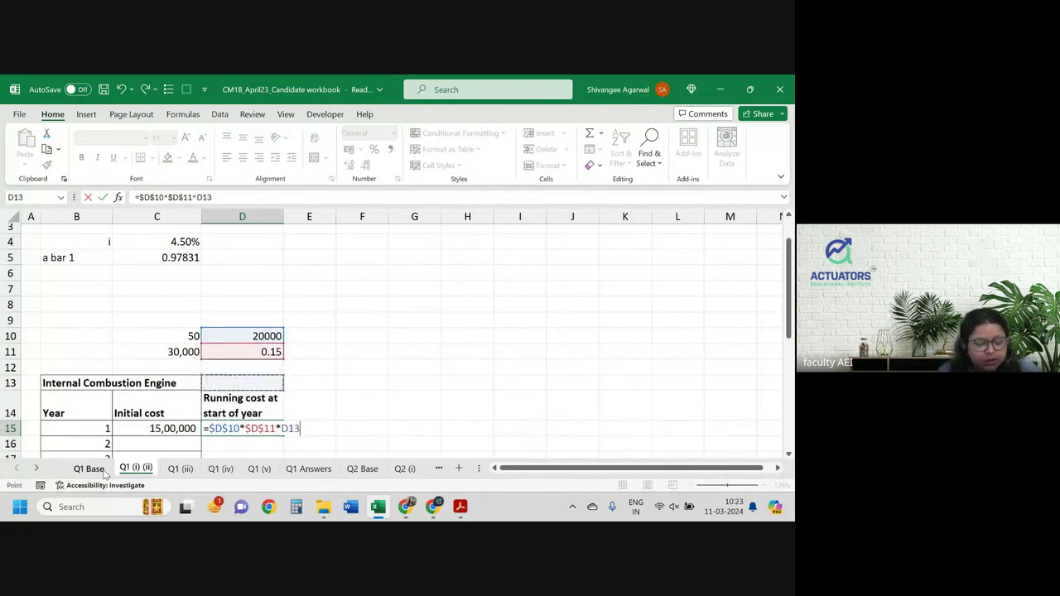
pyautogui.press('Up')
pyautogui.press('Up')
pyautogui.press('Up')
pyautogui.press('Left')
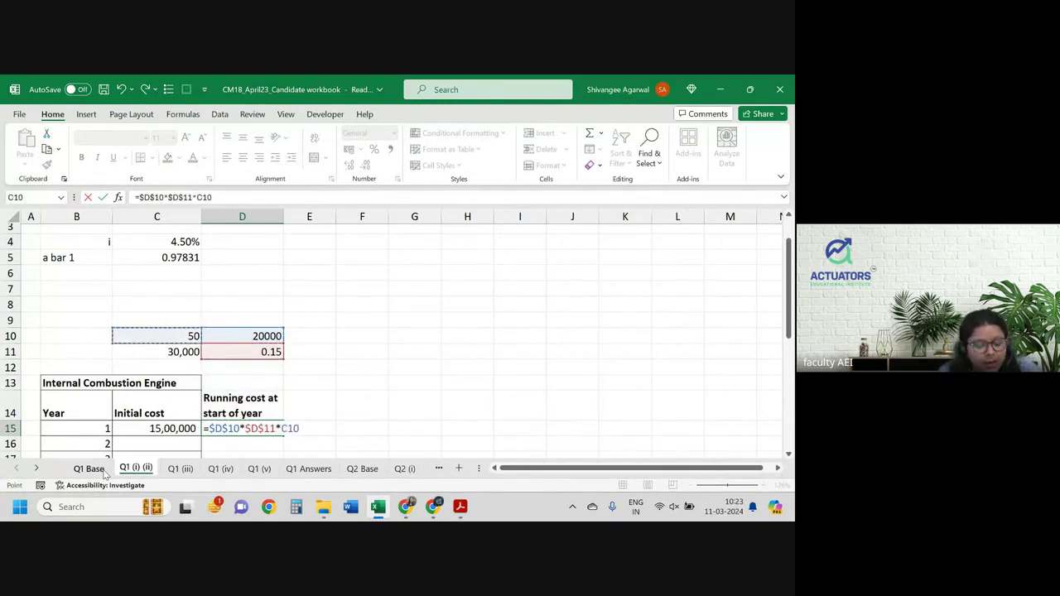
pyautogui.press('F4')
pyautogui.write('*')
pyautogui.press('Up')
pyautogui.press('Up')
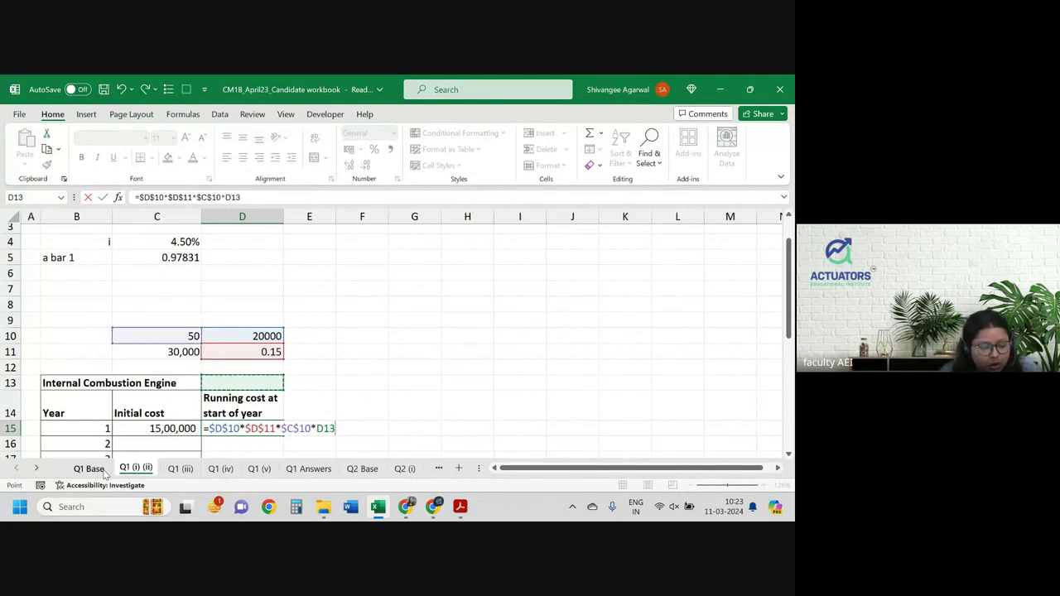
pyautogui.press('Up')
pyautogui.press('Up')
pyautogui.press('Up')
pyautogui.press('Up')
pyautogui.press('Up')
pyautogui.press('Up')
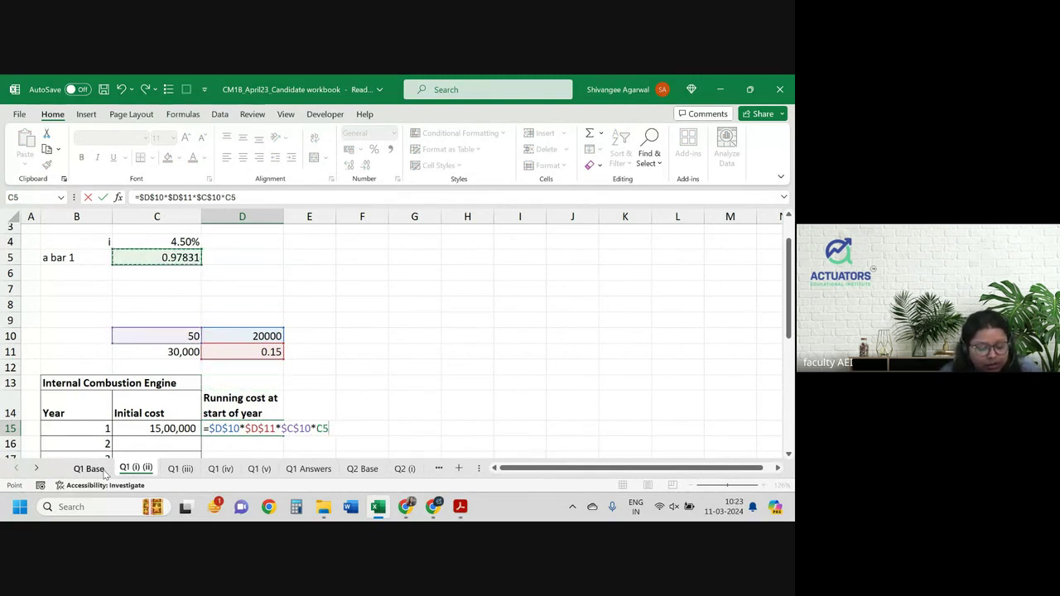
pyautogui.press('F4')
pyautogui.write('$C$5*(1+')
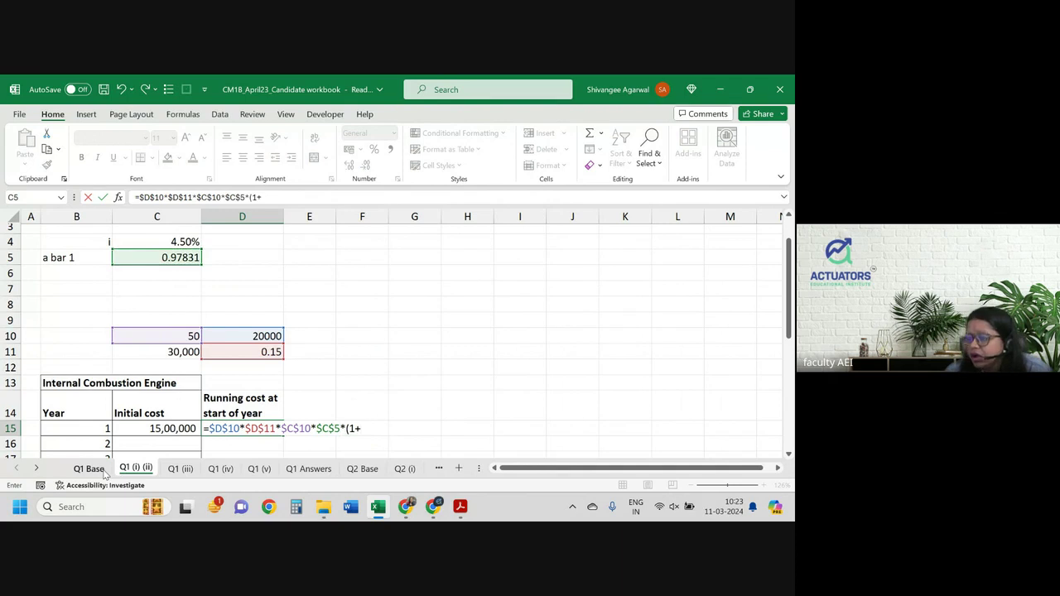
# Finish the D15 formula with the (1+$D$12) growth factor raised to year minus 1.
pyautogui.click(103, 471)
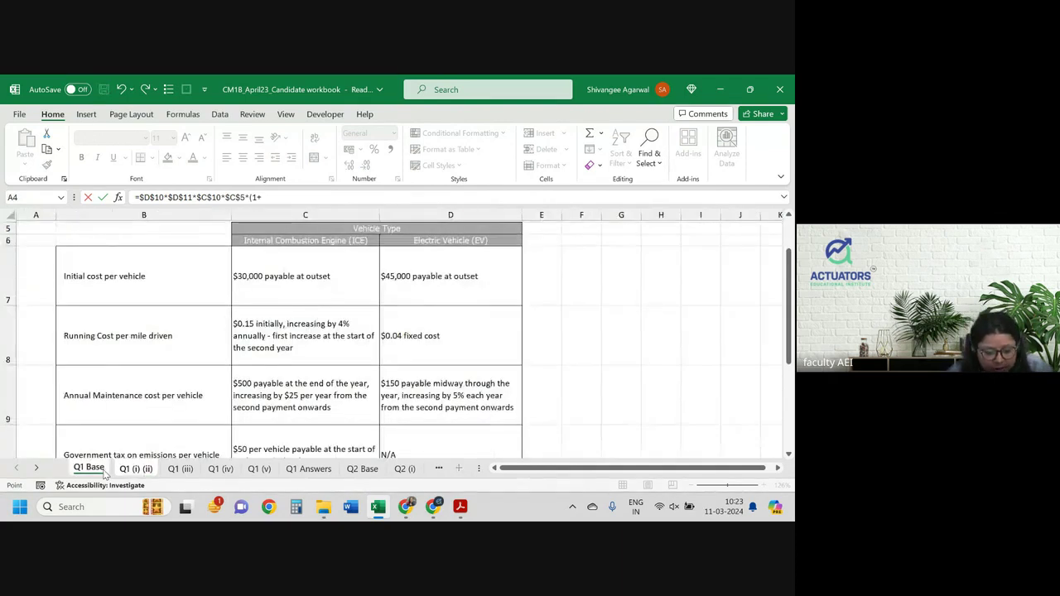
pyautogui.hotkey('ctrl', 'pagedown')
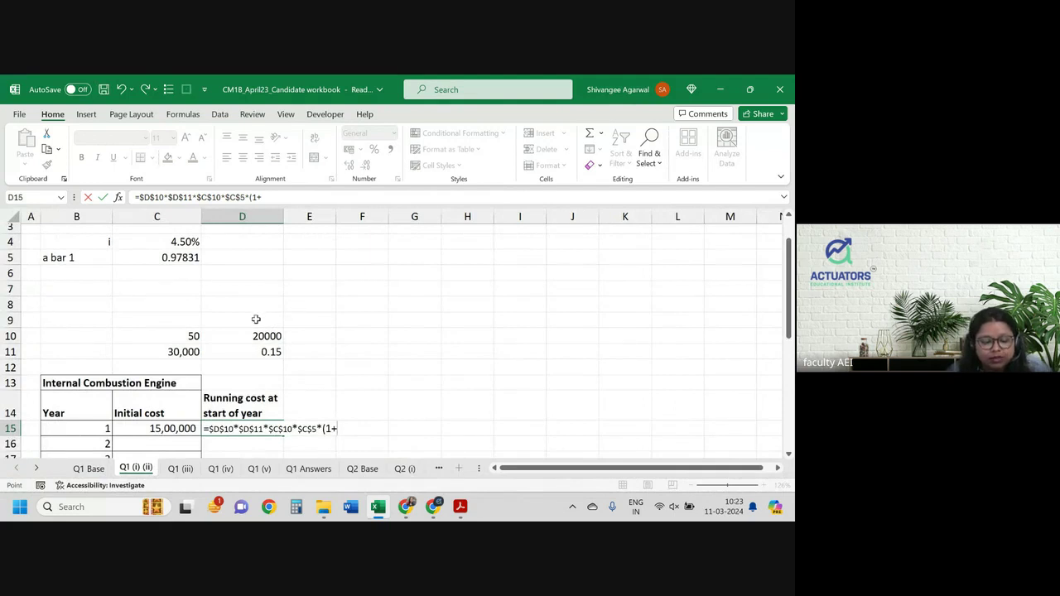
pyautogui.click(255, 365)
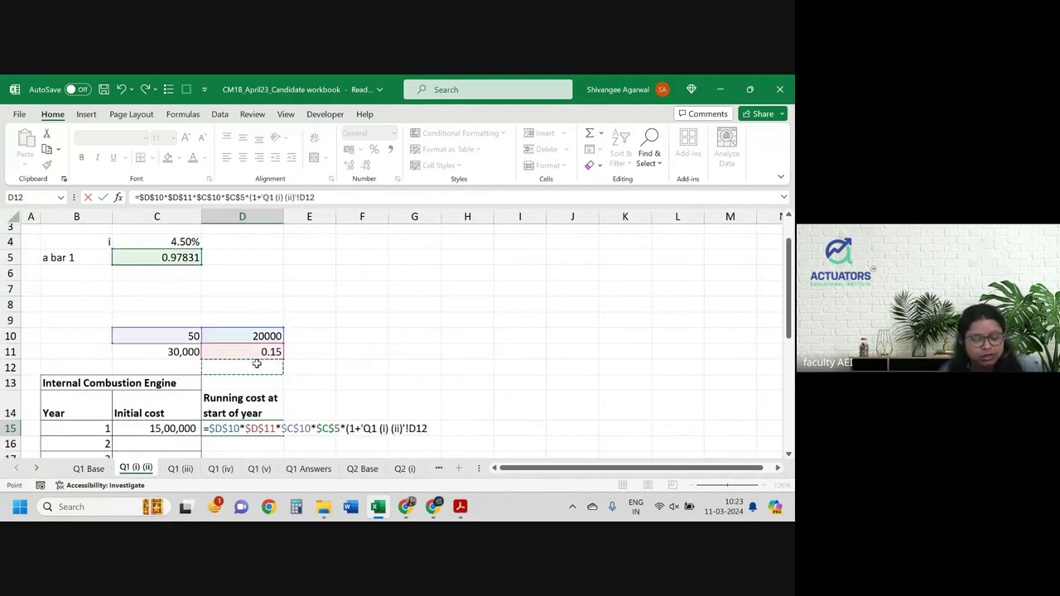
pyautogui.press('F4')
pyautogui.write(')')
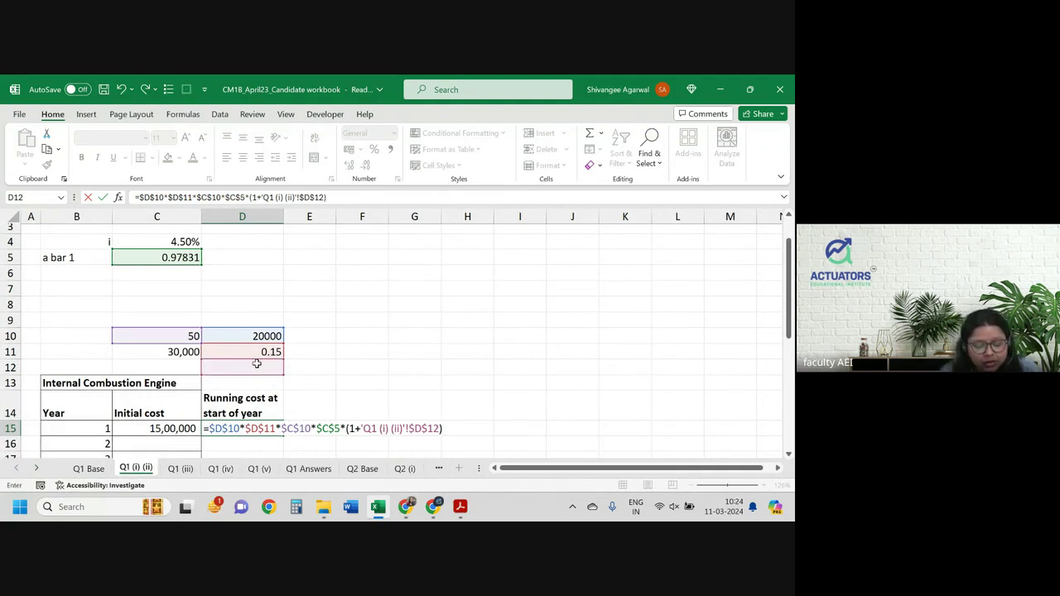
pyautogui.press('Left')
pyautogui.press('Left')
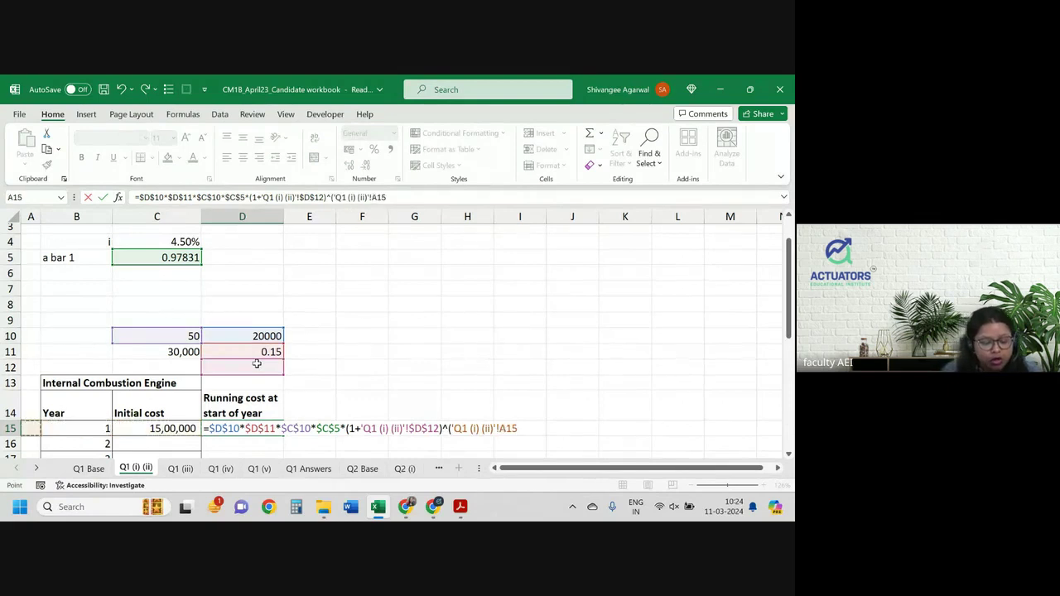
pyautogui.write('-1')
pyautogui.press('Return')
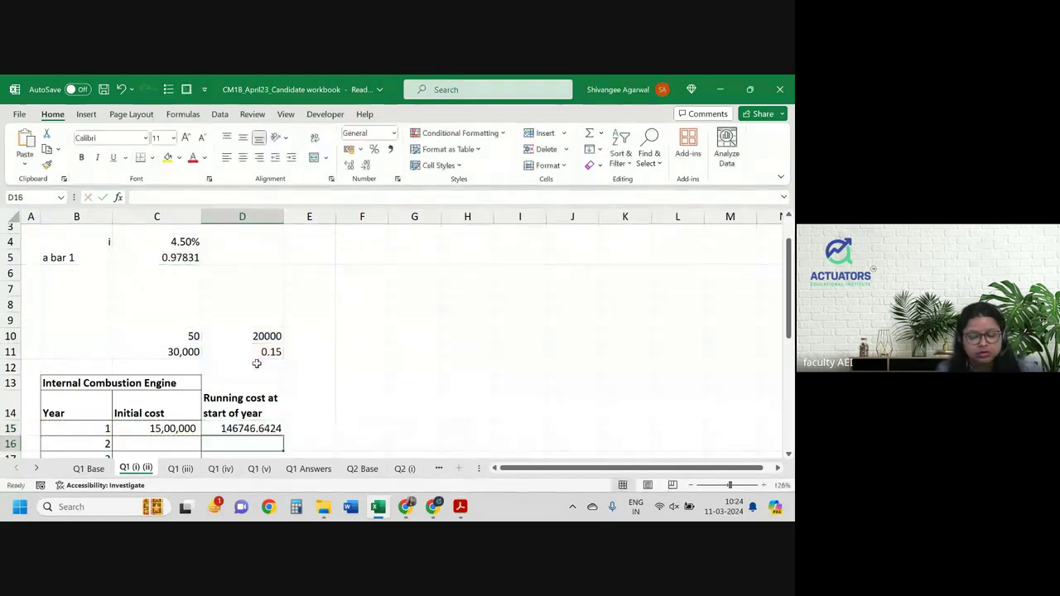
# Enter the 4% annual running cost increase in D12.
pyautogui.press('Up')
pyautogui.press('Up')
pyautogui.press('Up')
pyautogui.press('Up')
pyautogui.press('Up')
pyautogui.press('Down')
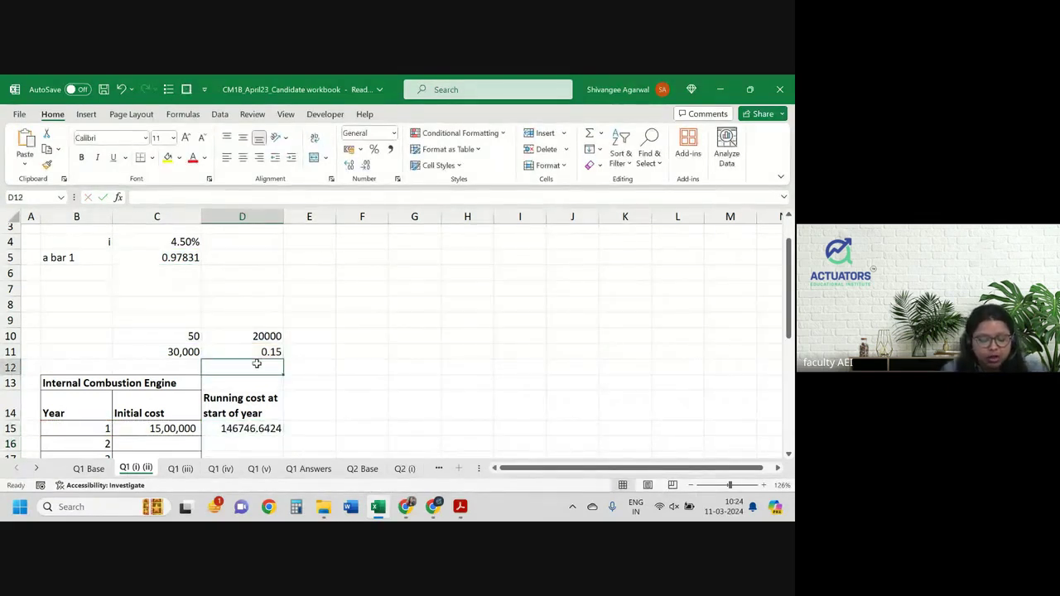
pyautogui.write('4%')
pyautogui.press('Return')
pyautogui.press('Down')
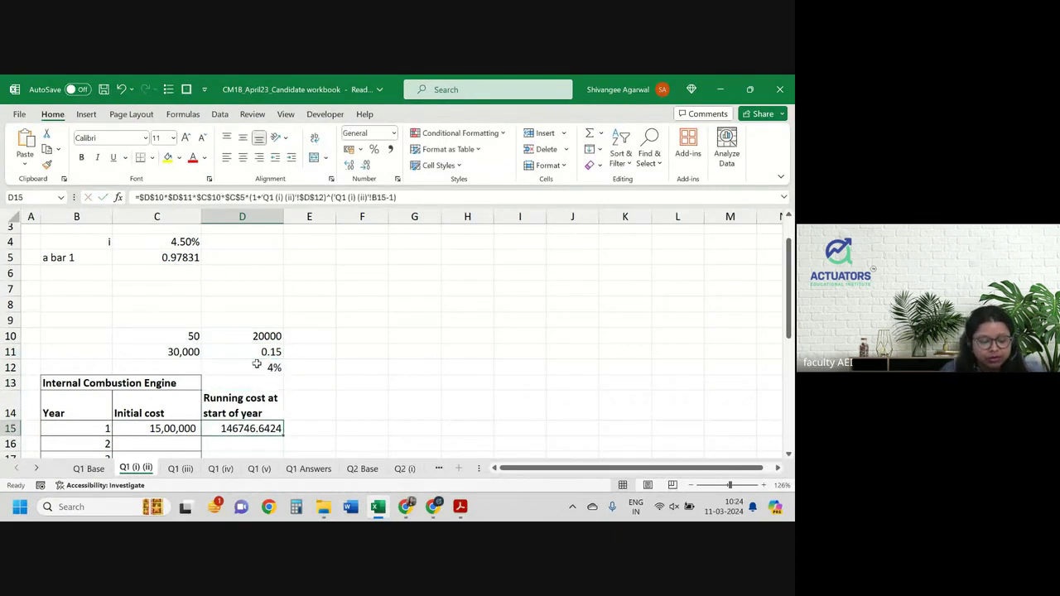
# Show D15 as 146746.64 with two decimals and re-enter D10 mileage as 20,000.
pyautogui.scroll(-1, 265, 356)
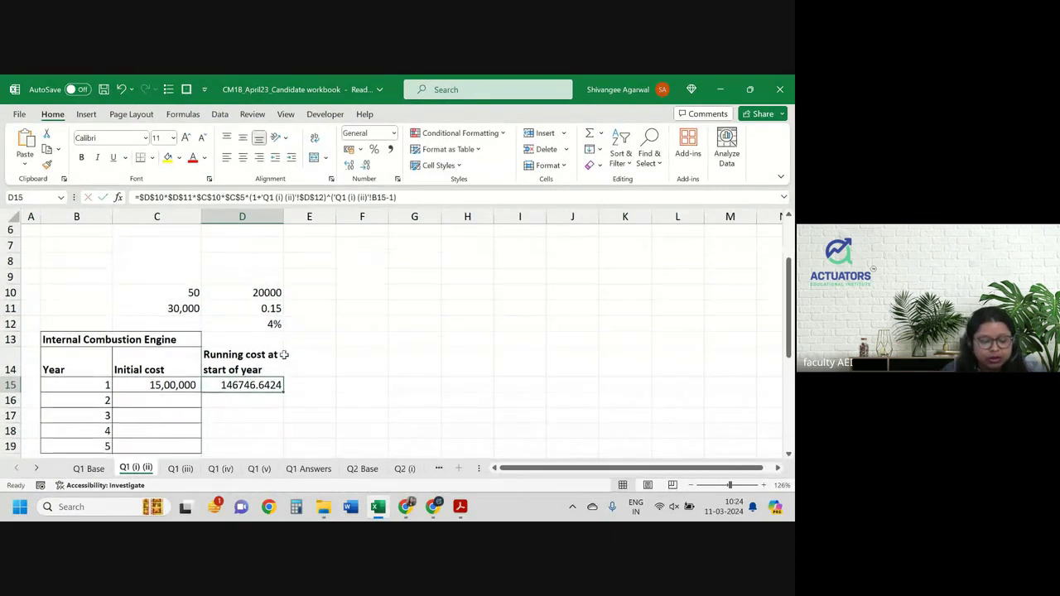
pyautogui.click(365, 165)
pyautogui.click(365, 165)
pyautogui.click(365, 165)
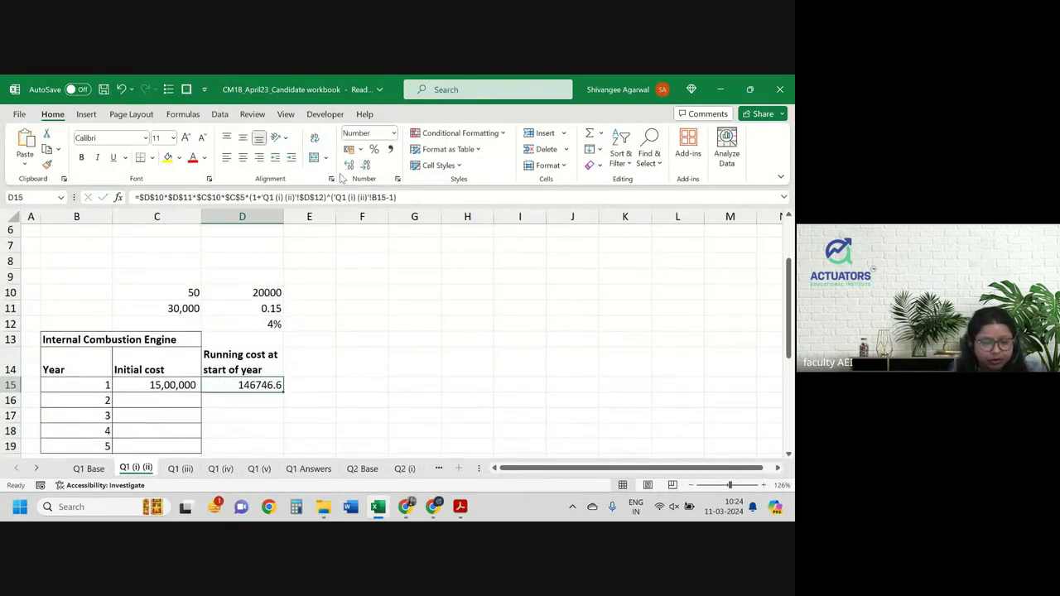
pyautogui.click(348, 165)
pyautogui.click(256, 293)
pyautogui.write('20')
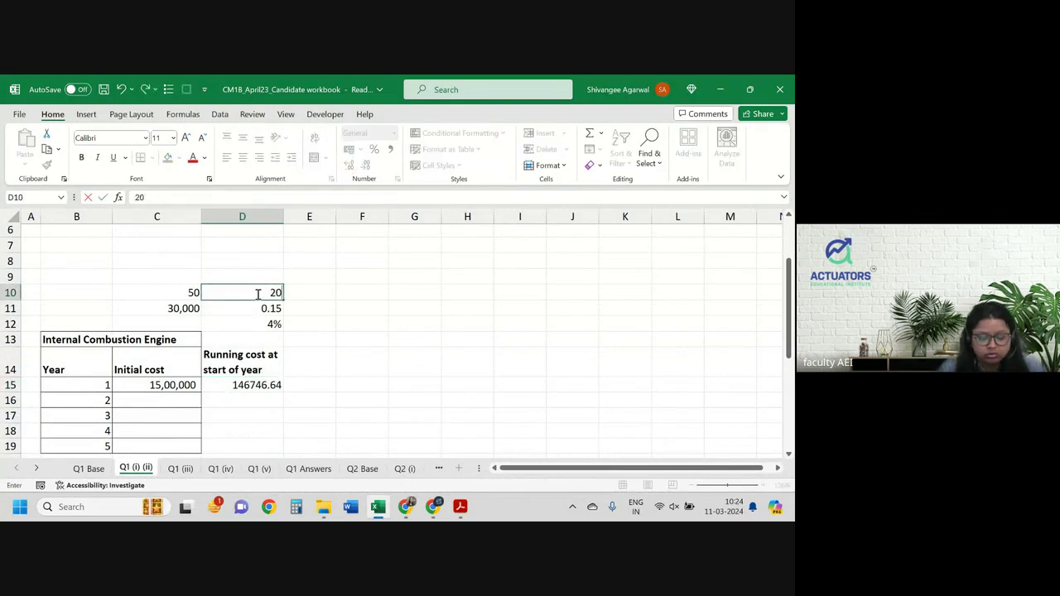
pyautogui.write(',000')
pyautogui.press('Return')
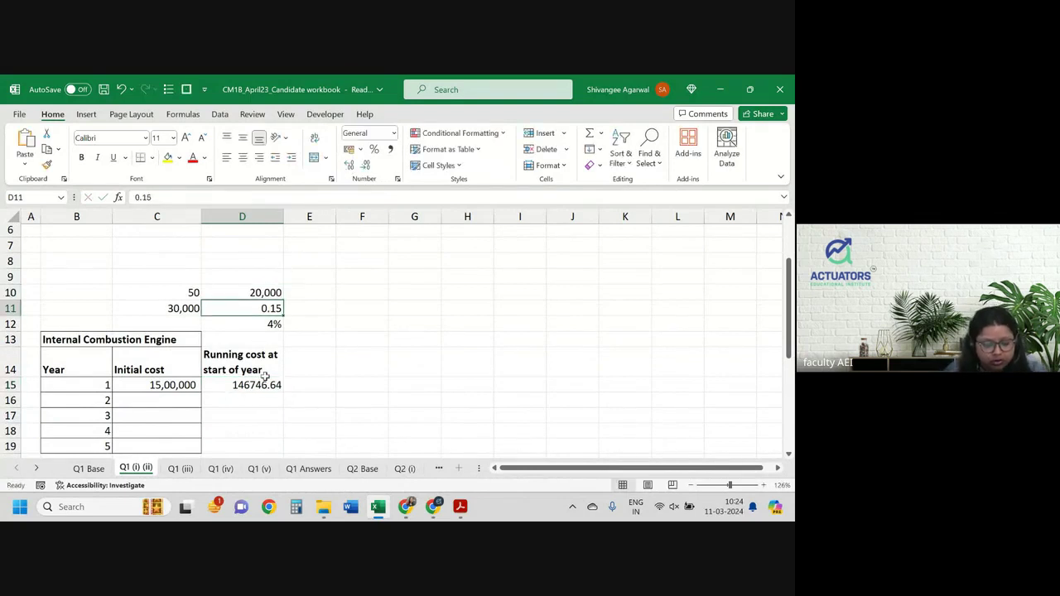
pyautogui.click(266, 385)
# Fill the running cost down to D19 and give years 1–5 comma-grouped two-decimal formatting.
pyautogui.moveTo(286, 395); pyautogui.dragTo(279, 428)
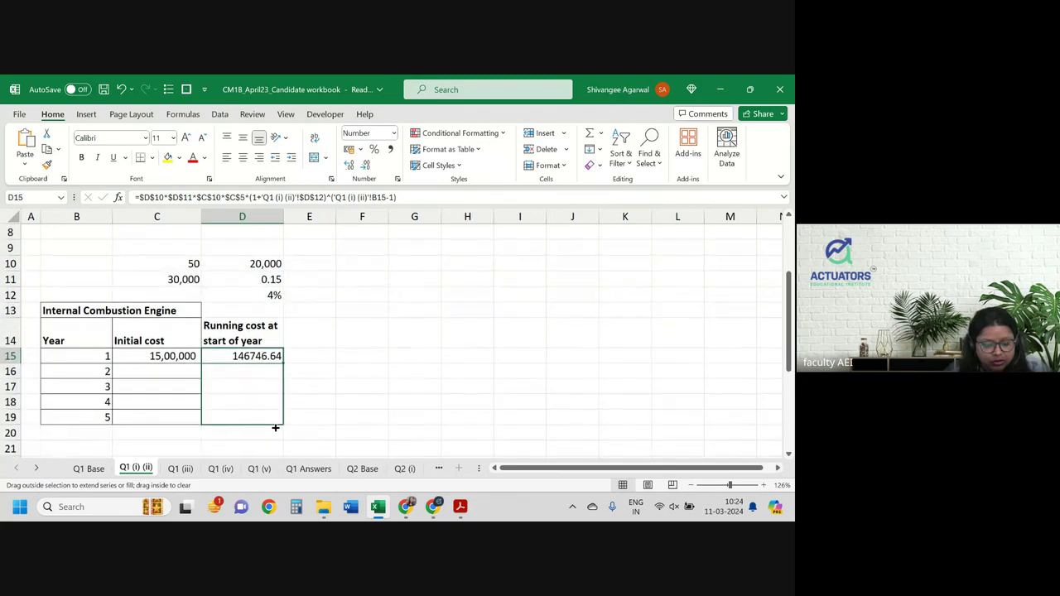
pyautogui.click(182, 354)
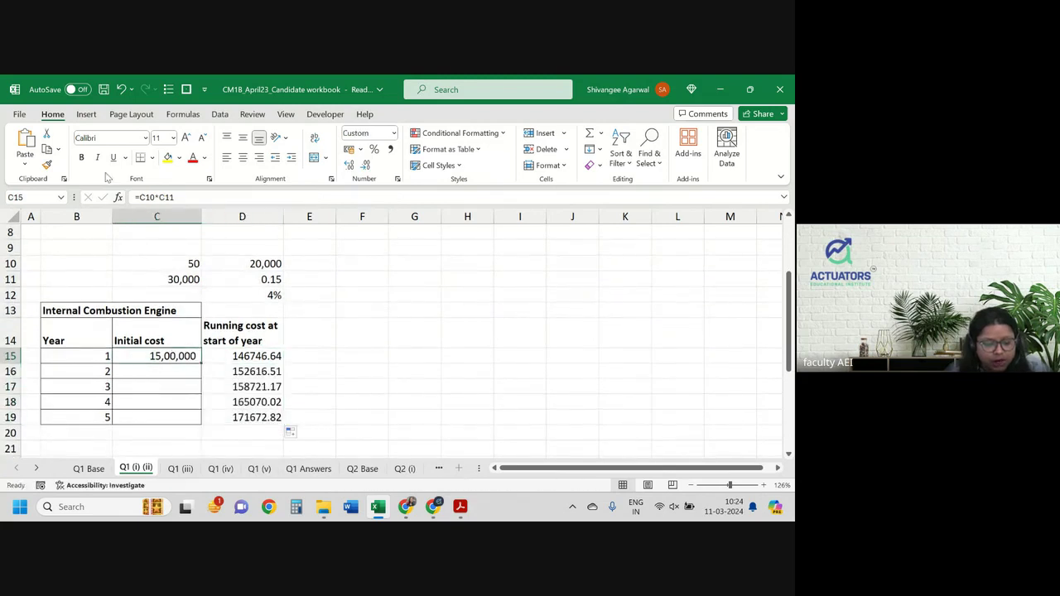
pyautogui.click(47, 165)
pyautogui.press('Right')
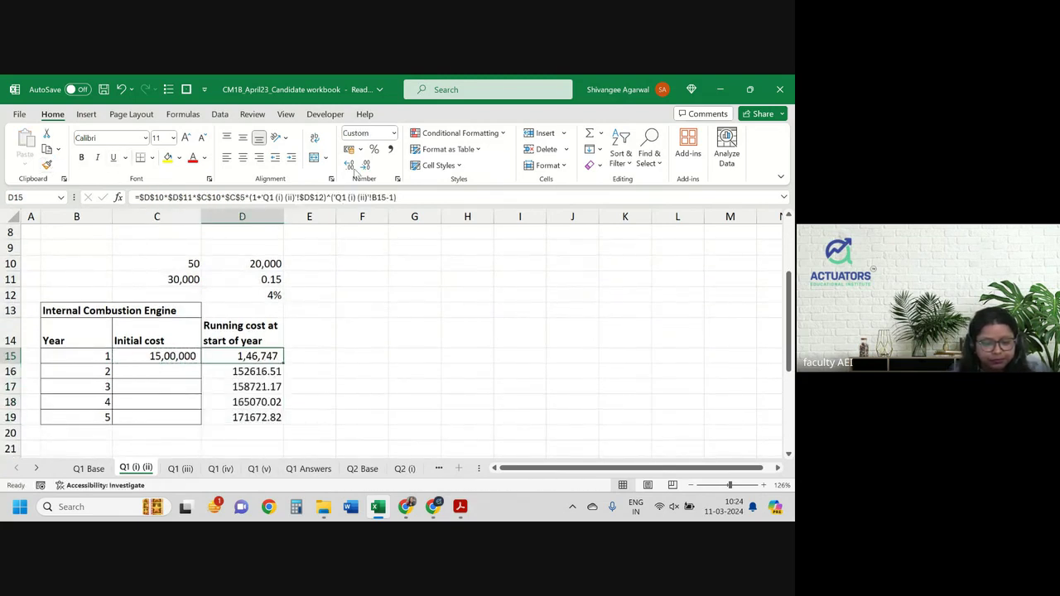
pyautogui.click(347, 165)
pyautogui.click(348, 165)
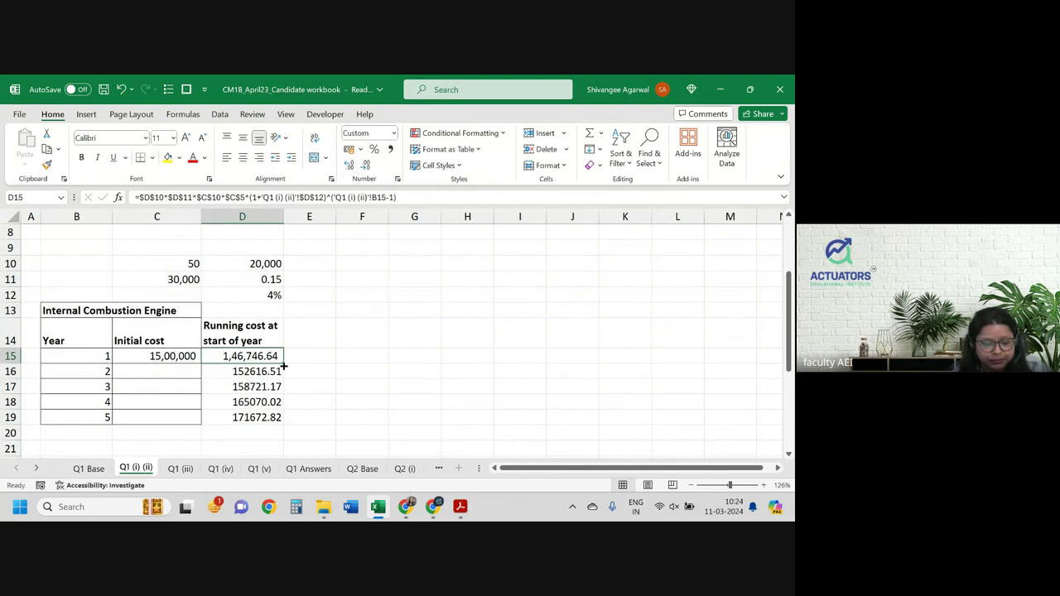
pyautogui.moveTo(284, 366); pyautogui.dragTo(281, 421)
pyautogui.click(244, 329)
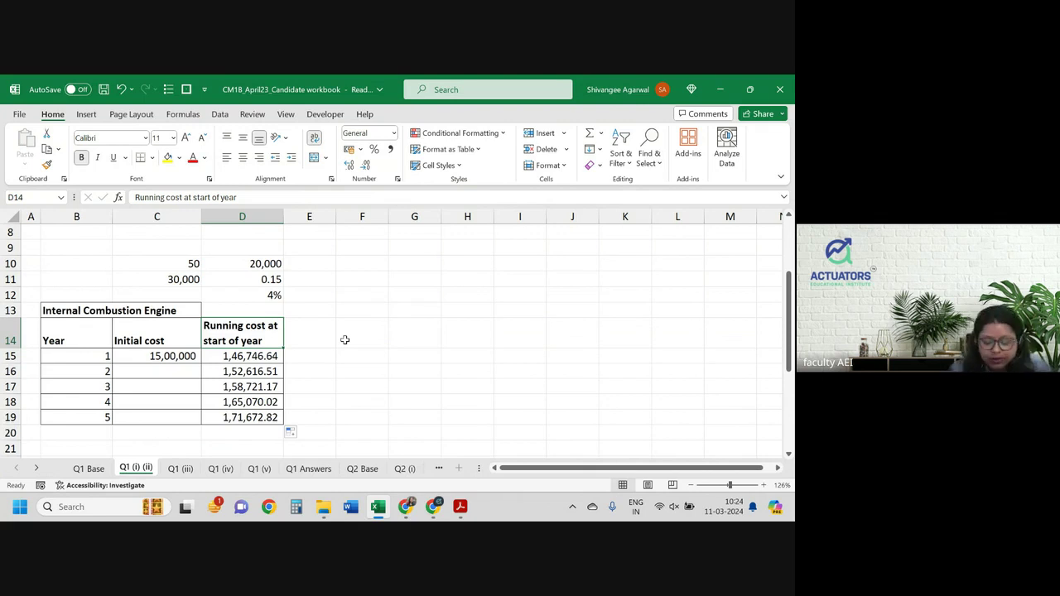
# Review the annual maintenance cost terms on the Q1 Base sheet.
pyautogui.hotkey('ctrl', 'pageup')
pyautogui.scroll(-1, 287, 367)
pyautogui.click(177, 361)
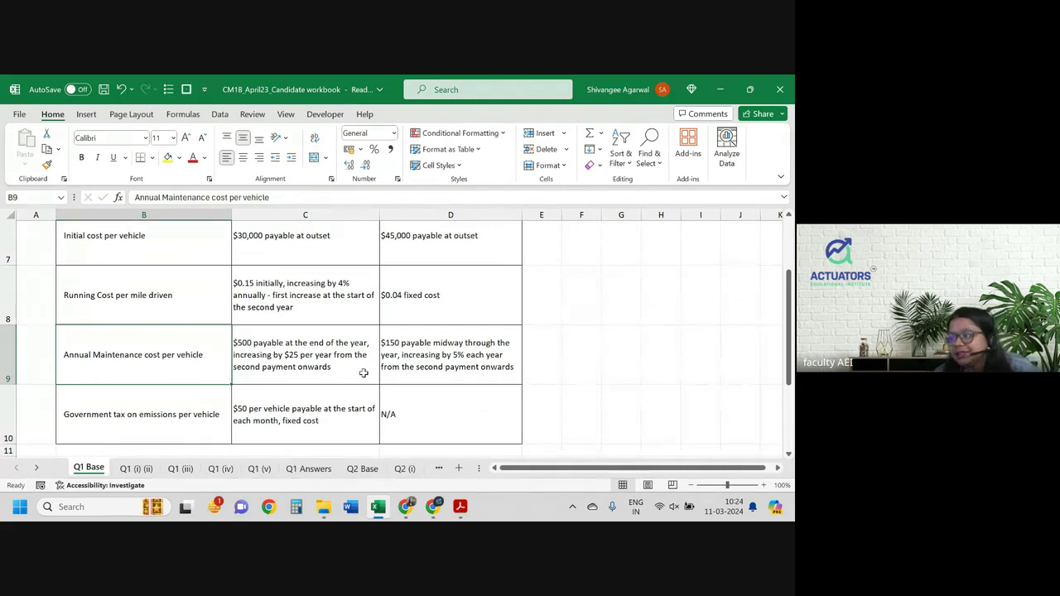
# Type the 'Maintenance cost at start year' heading into E14 of Q1 (i) (ii).
pyautogui.hotkey('alt', 'Tab')
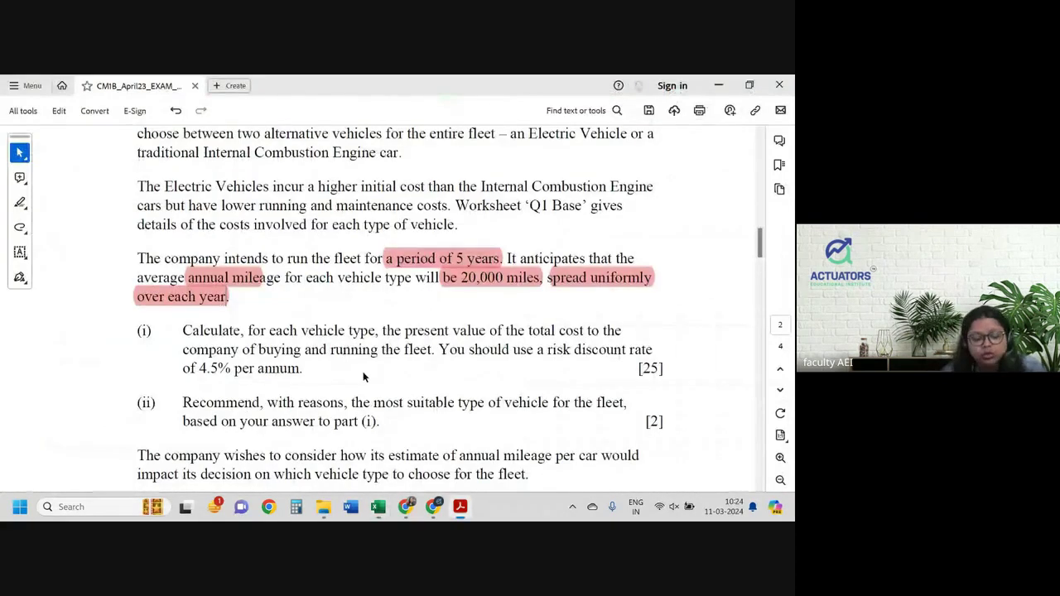
pyautogui.hotkey('alt', 'Tab')
pyautogui.hotkey('ctrl', 'pagedown')
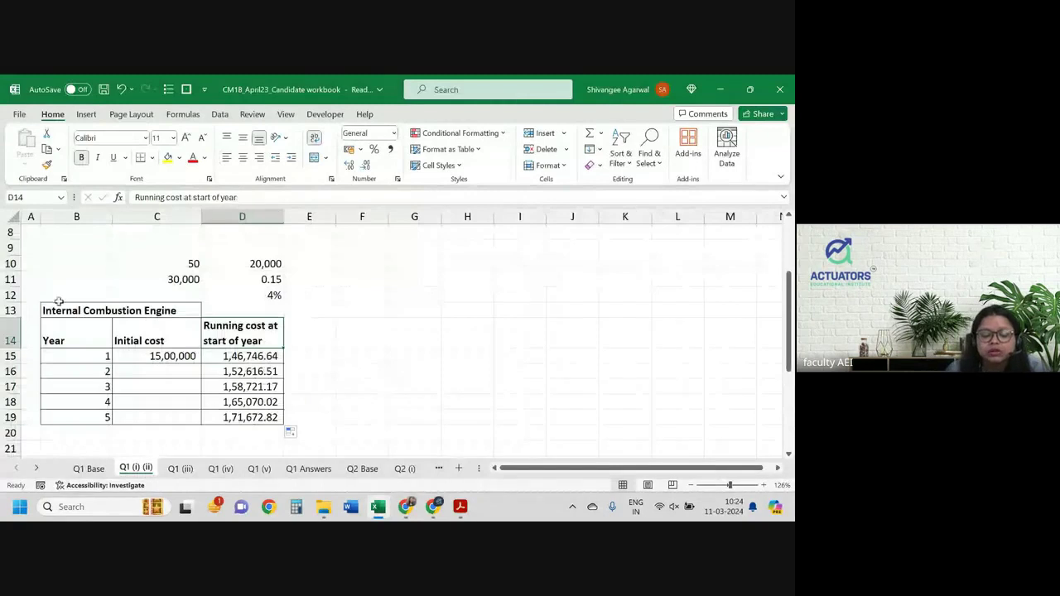
pyautogui.click(315, 326)
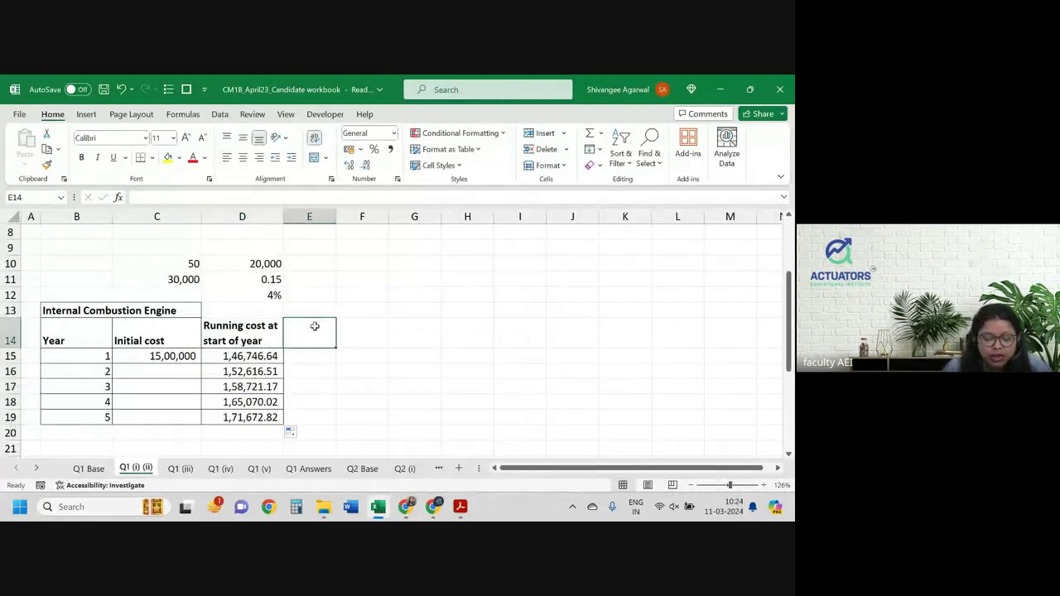
pyautogui.write('main')
pyautogui.press('BackSpace')
pyautogui.press('BackSpace')
pyautogui.press('BackSpace')
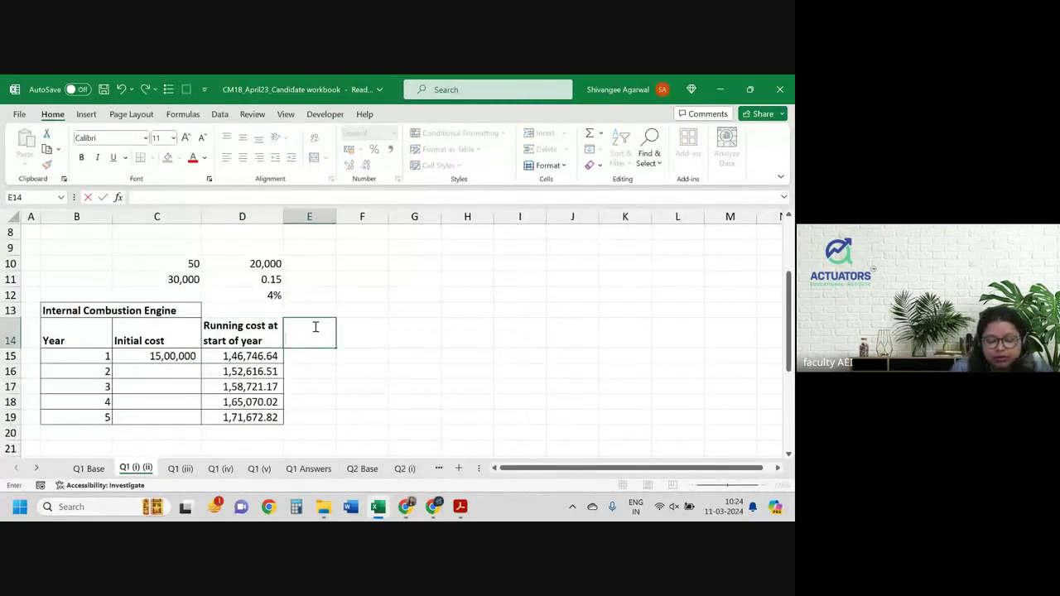
pyautogui.write('Maint')
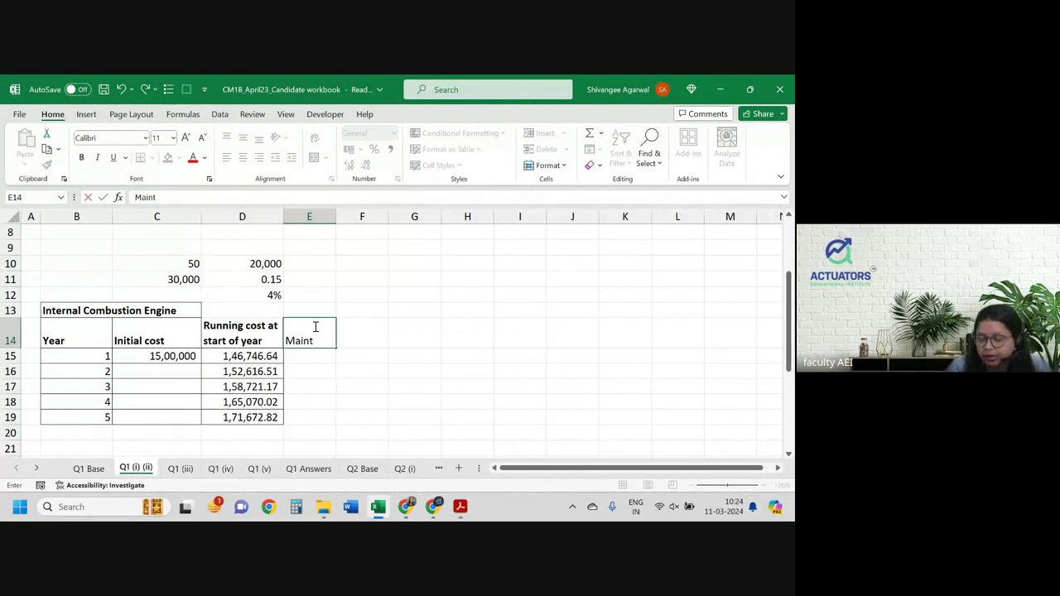
pyautogui.write('enan')
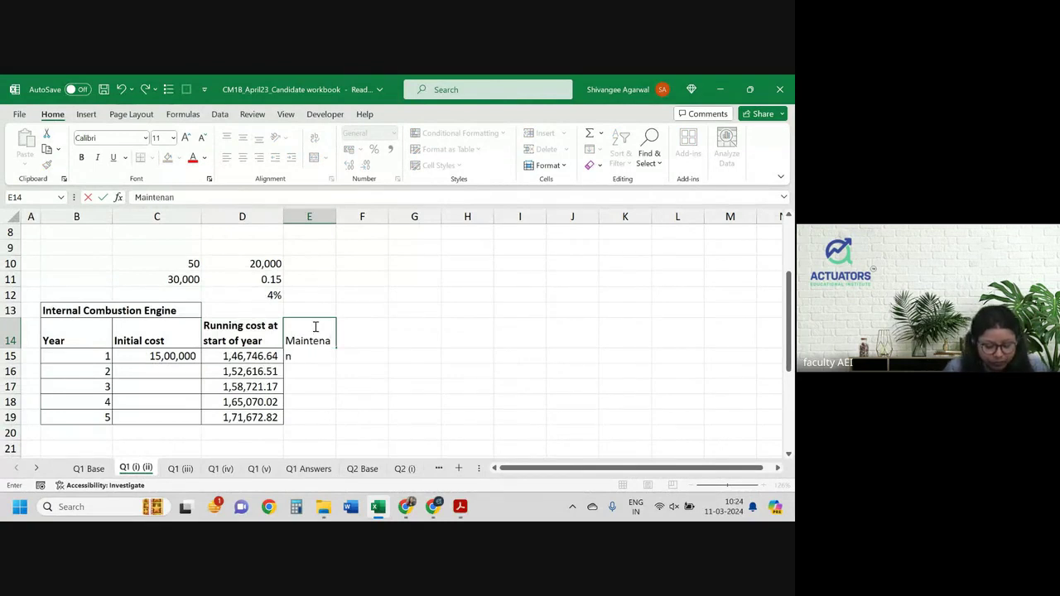
pyautogui.write('ce cpos')
pyautogui.press('BackSpace')
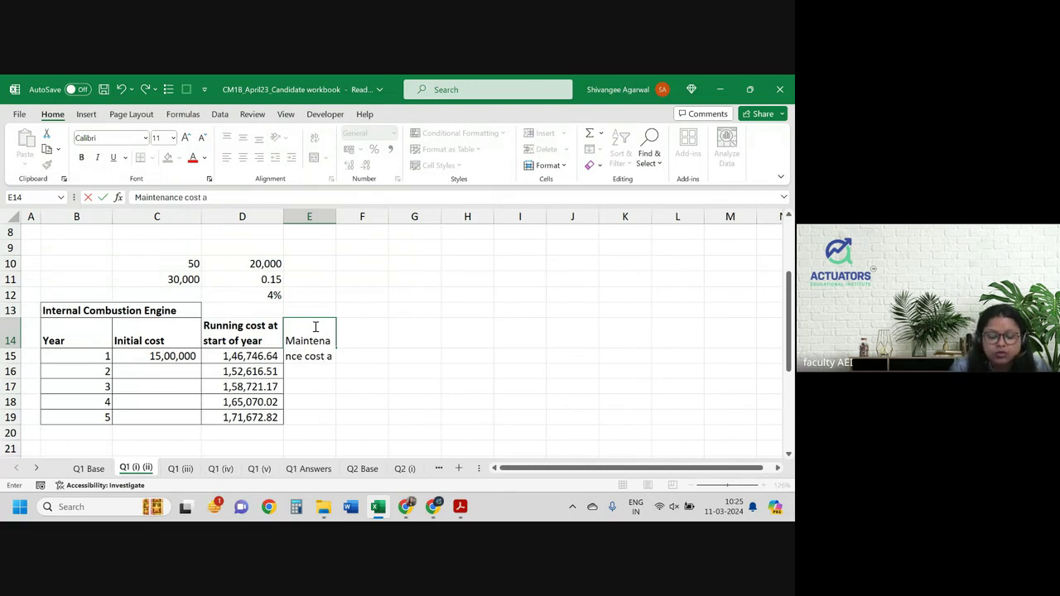
pyautogui.write('start')
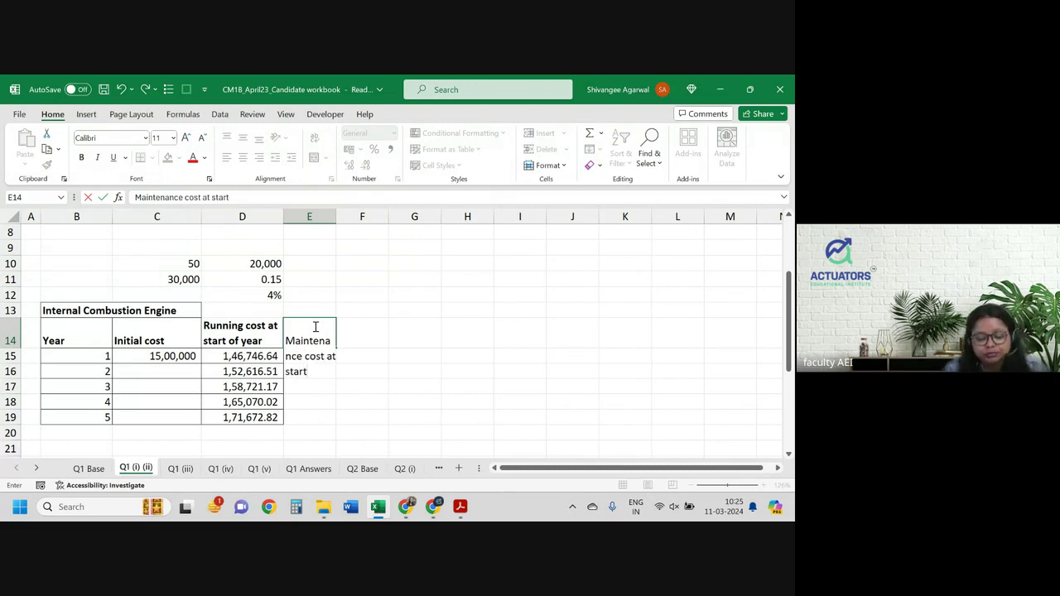
pyautogui.write(' year')
pyautogui.press('Return')
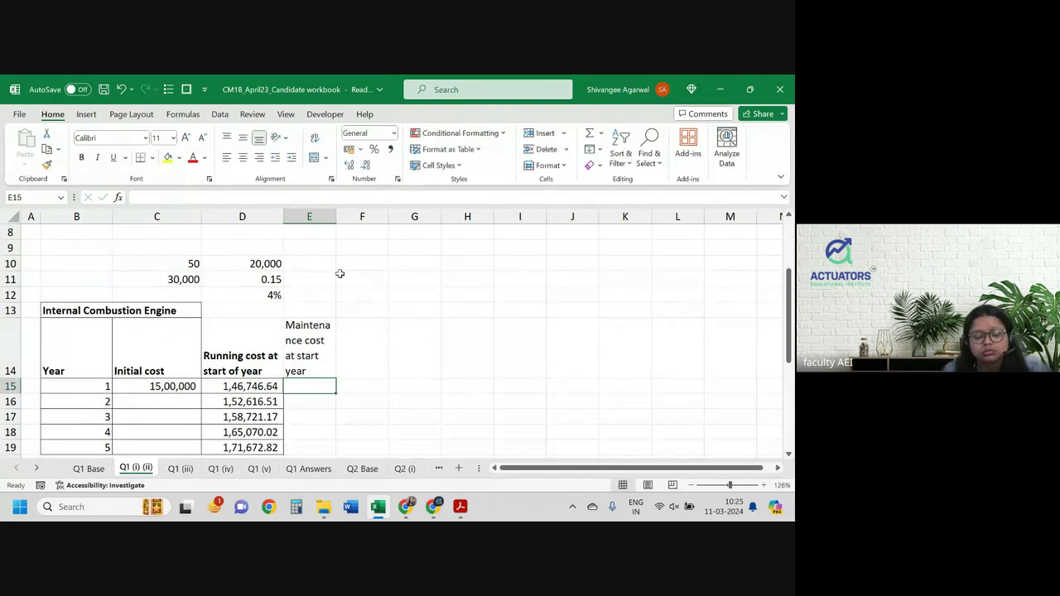
# Widen column E and rewrap row 14 so the maintenance heading sits on two lines.
pyautogui.moveTo(336, 216); pyautogui.dragTo(434, 216)
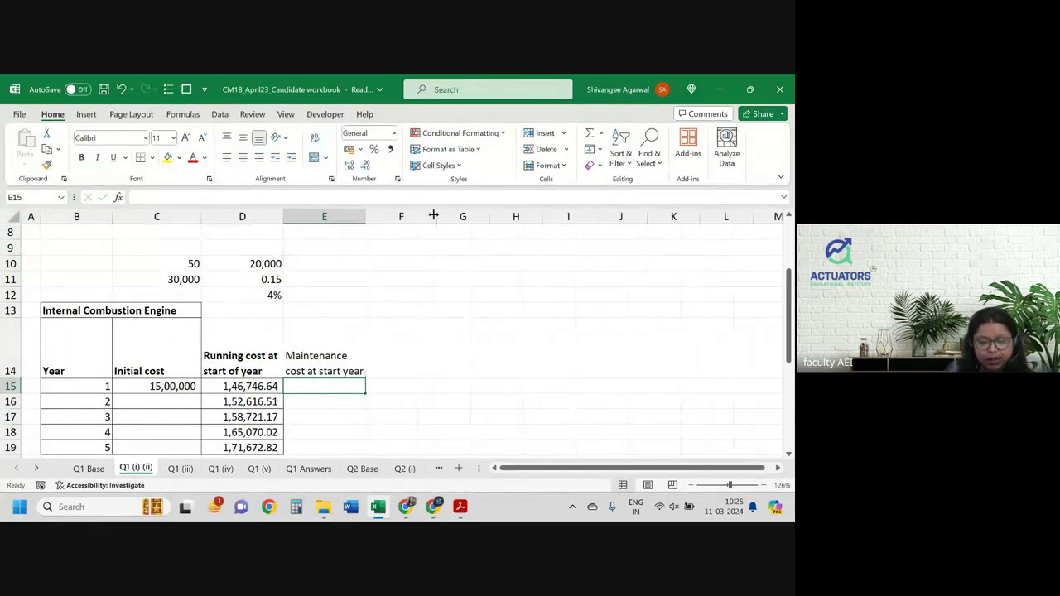
pyautogui.click(10, 347)
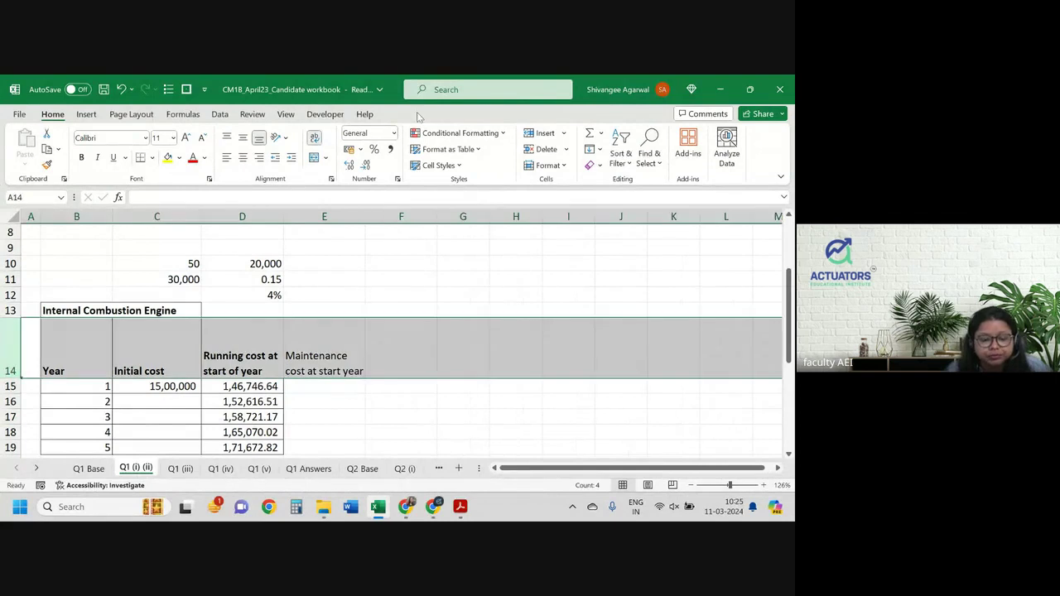
pyautogui.click(316, 139)
pyautogui.click(316, 138)
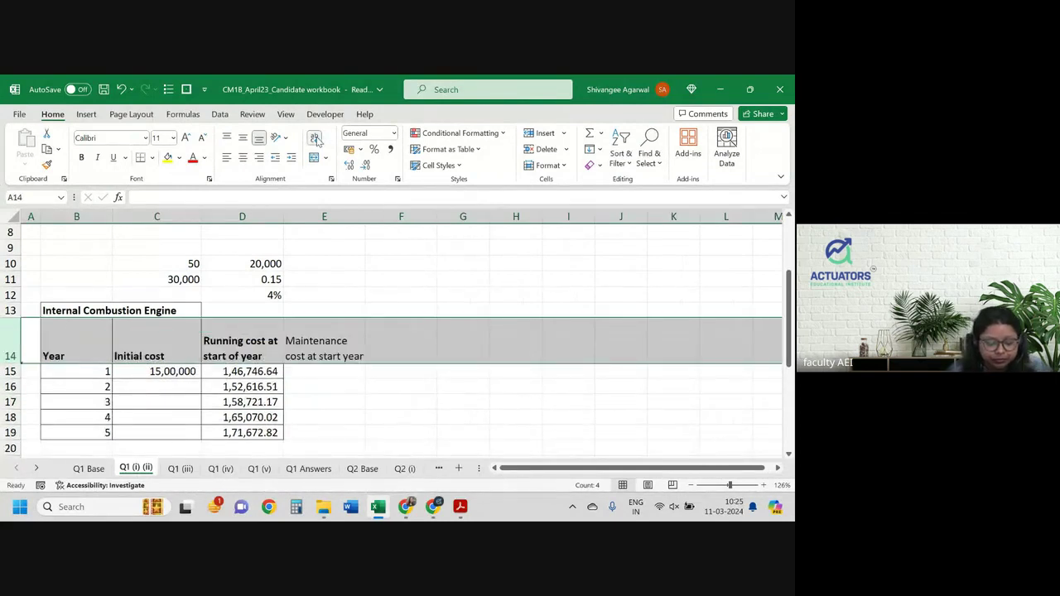
pyautogui.press('Right')
pyautogui.press('Right')
pyautogui.press('Right')
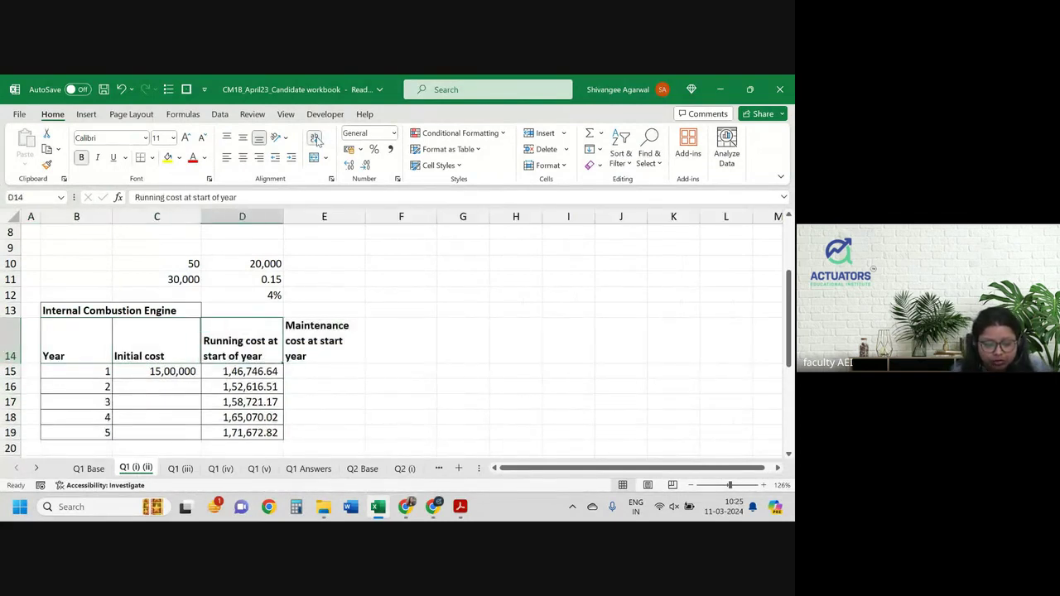
pyautogui.press('Right')
pyautogui.press('Down')
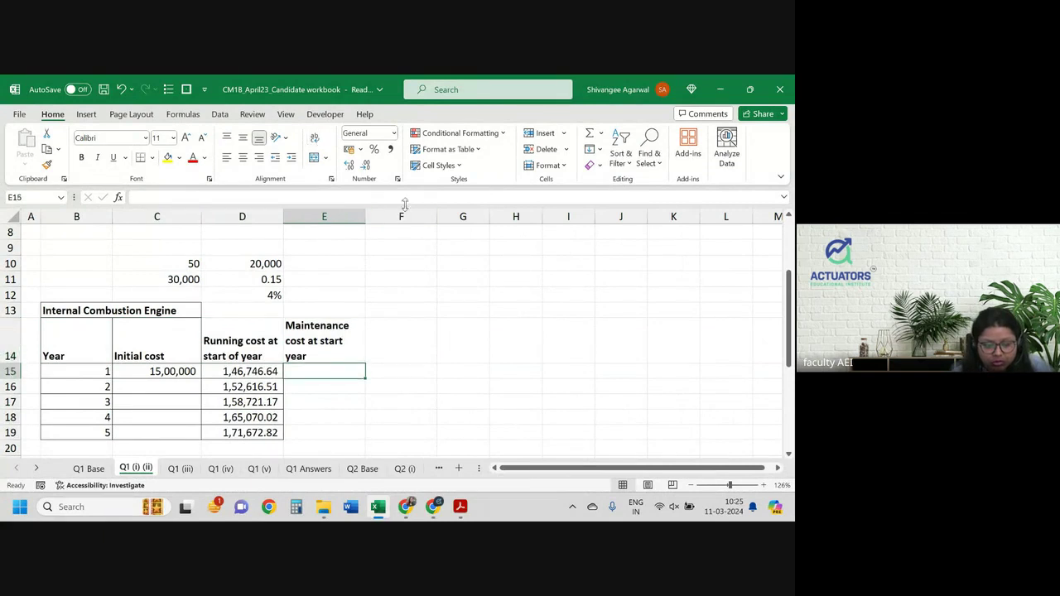
pyautogui.moveTo(369, 221); pyautogui.dragTo(383, 217)
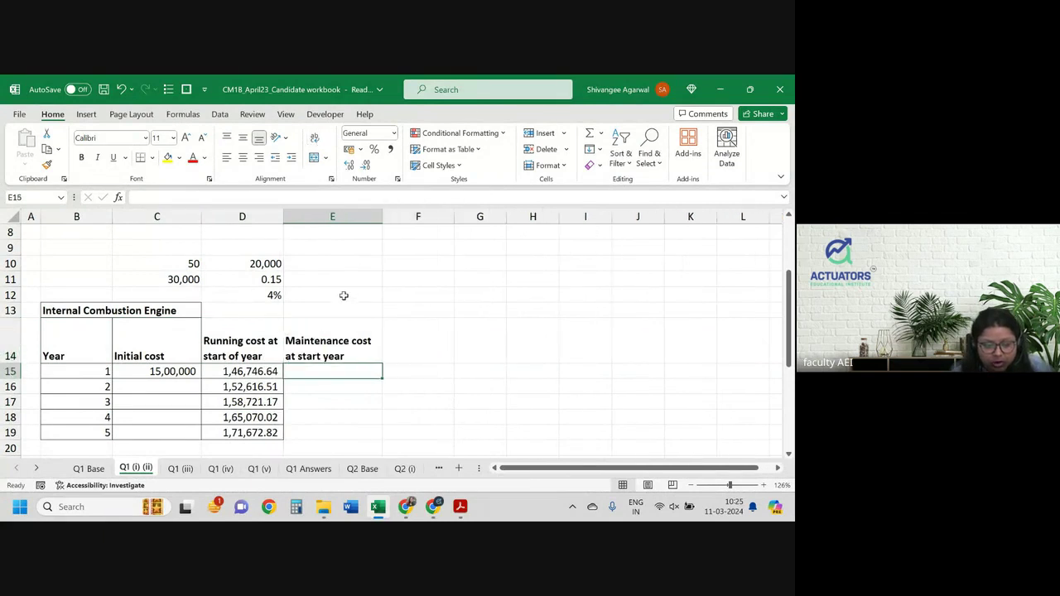
pyautogui.scroll(-1, 344, 296)
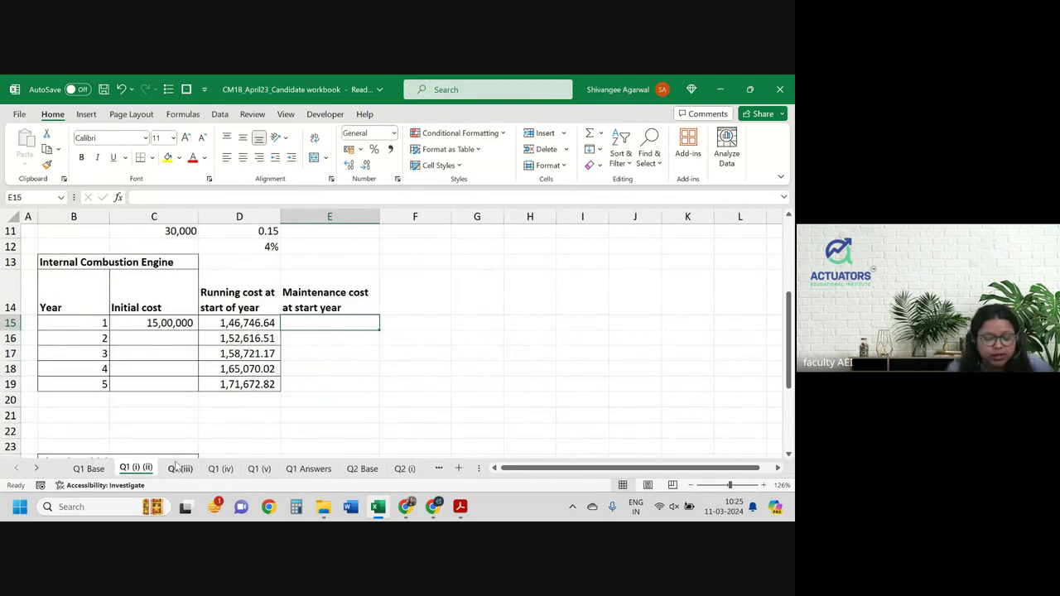
# Check the vehicle cost details on Q1 Base and return to Q1 (i) (ii).
pyautogui.click(88, 469)
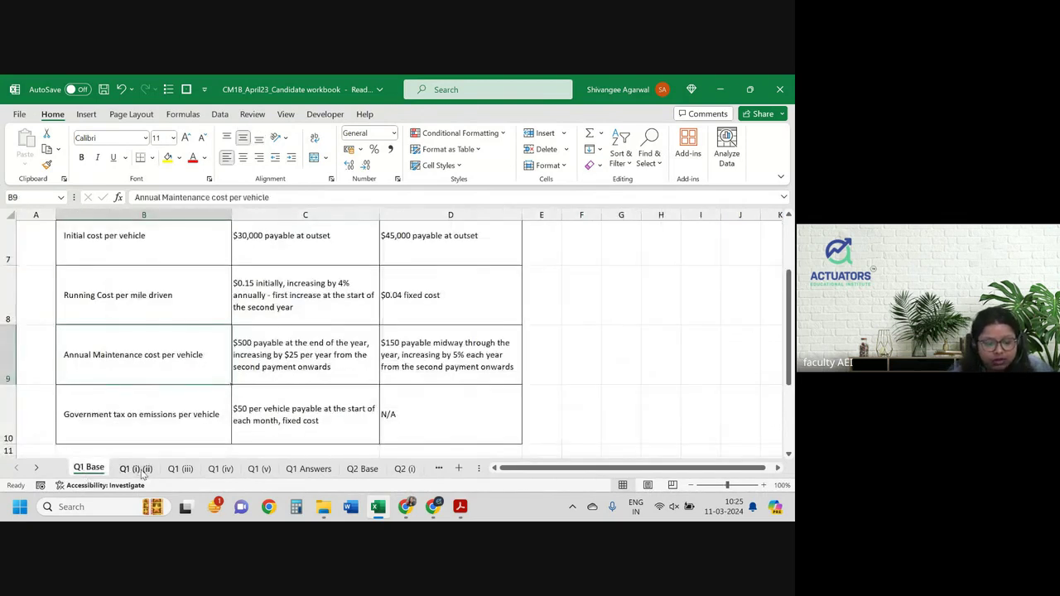
pyautogui.click(137, 469)
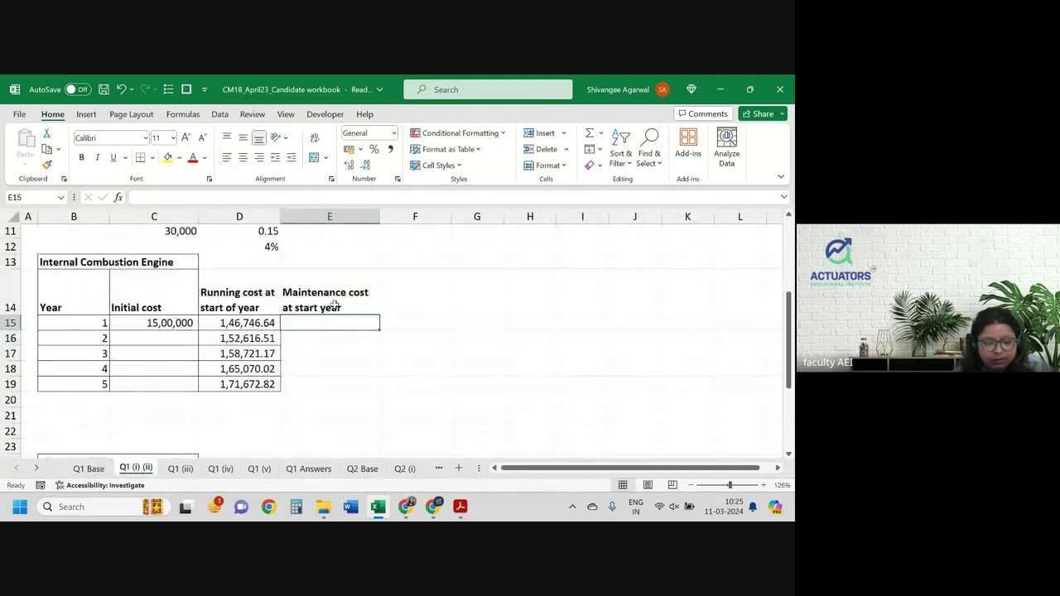
pyautogui.scroll(1, 336, 302)
# Enter the maintenance base cost 500 in E11 and yearly increase 25 in E12.
pyautogui.click(327, 280)
pyautogui.write('5')
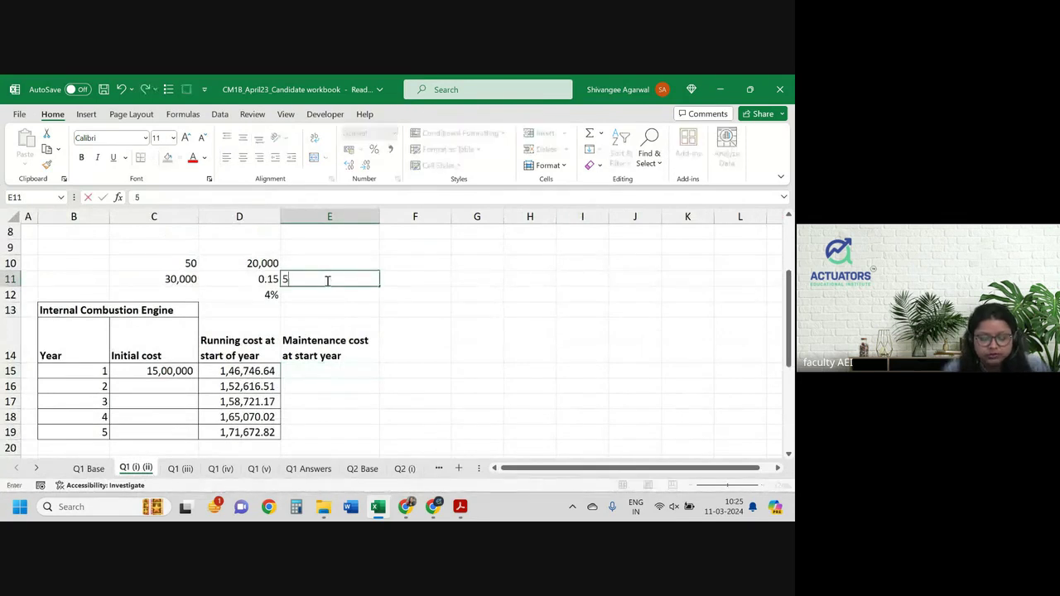
pyautogui.write('00')
pyautogui.press('Return')
pyautogui.write('25')
pyautogui.press('Return')
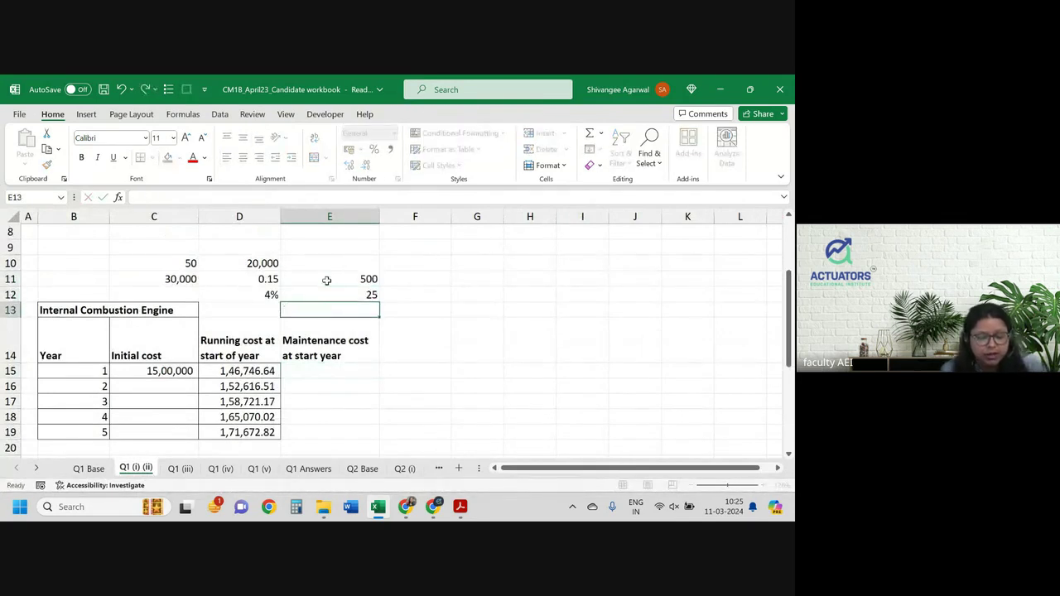
# Start the E15 maintenance formula with absolute references $E$11 and $E$12.
pyautogui.press('Down')
pyautogui.press('Down')
pyautogui.press('Down')
pyautogui.press('Up')
pyautogui.write('=')
pyautogui.press('Up')
pyautogui.press('Up')
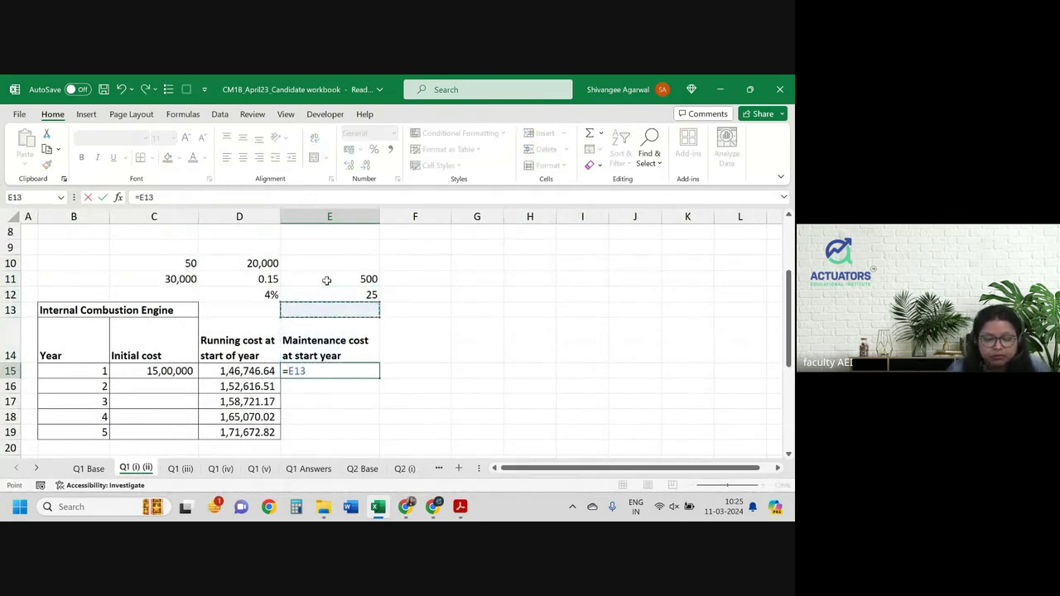
pyautogui.press('Up')
pyautogui.press('Up')
pyautogui.press('F4')
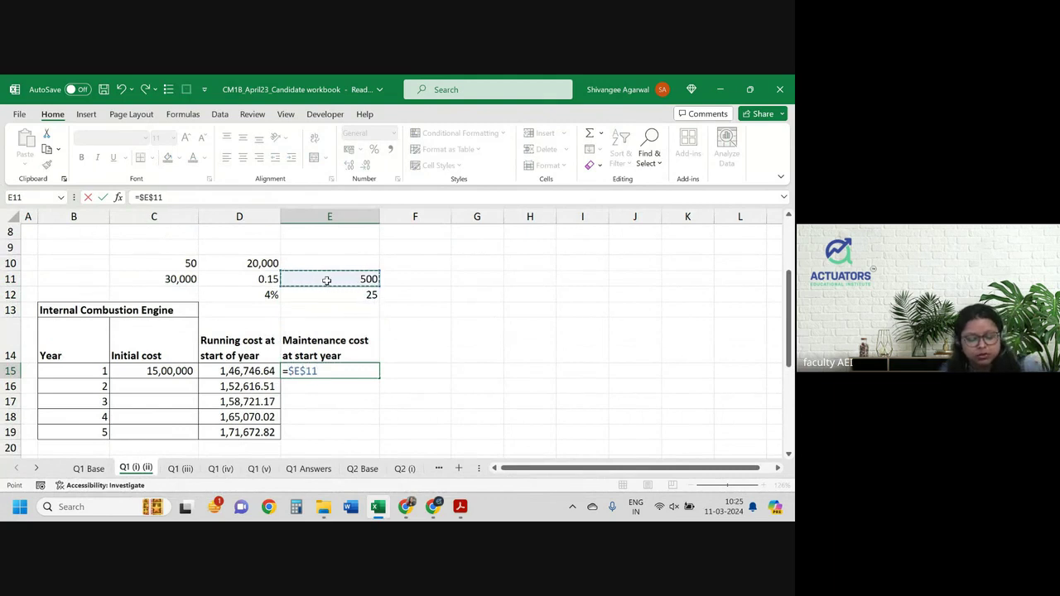
pyautogui.write('*')
pyautogui.press('Up')
pyautogui.press('Up')
pyautogui.press('Up')
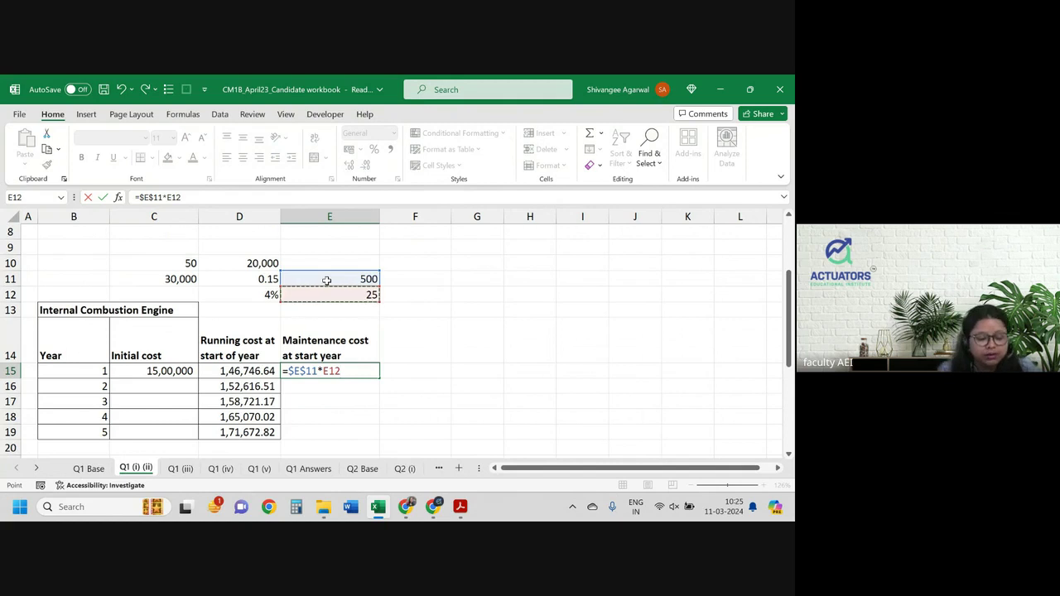
pyautogui.click(141, 197)
pyautogui.write('(')
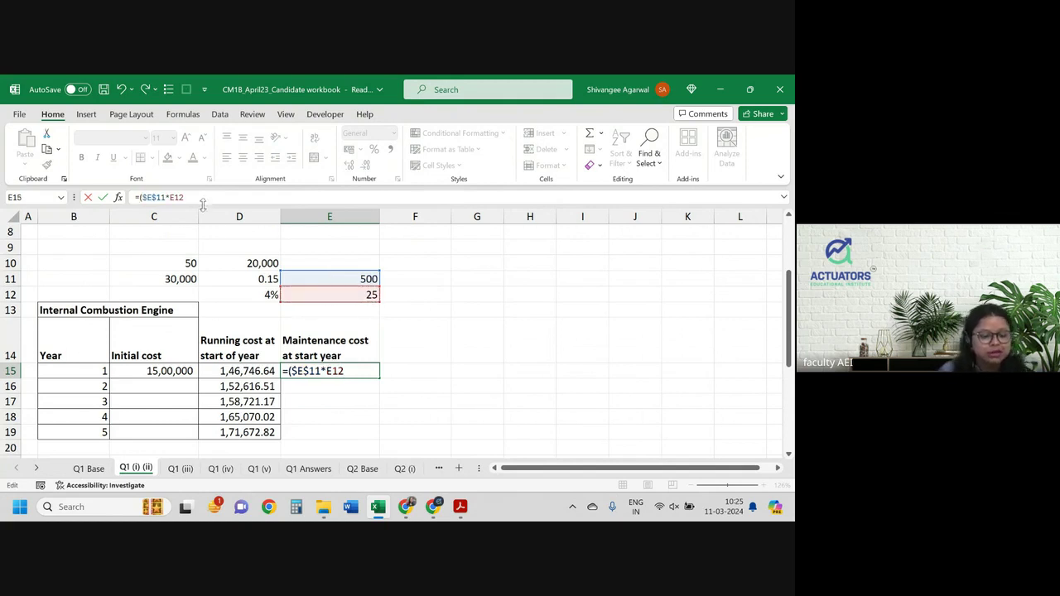
pyautogui.press('BackSpace')
pyautogui.press('BackSpace')
pyautogui.press('BackSpace')
pyautogui.write('+')
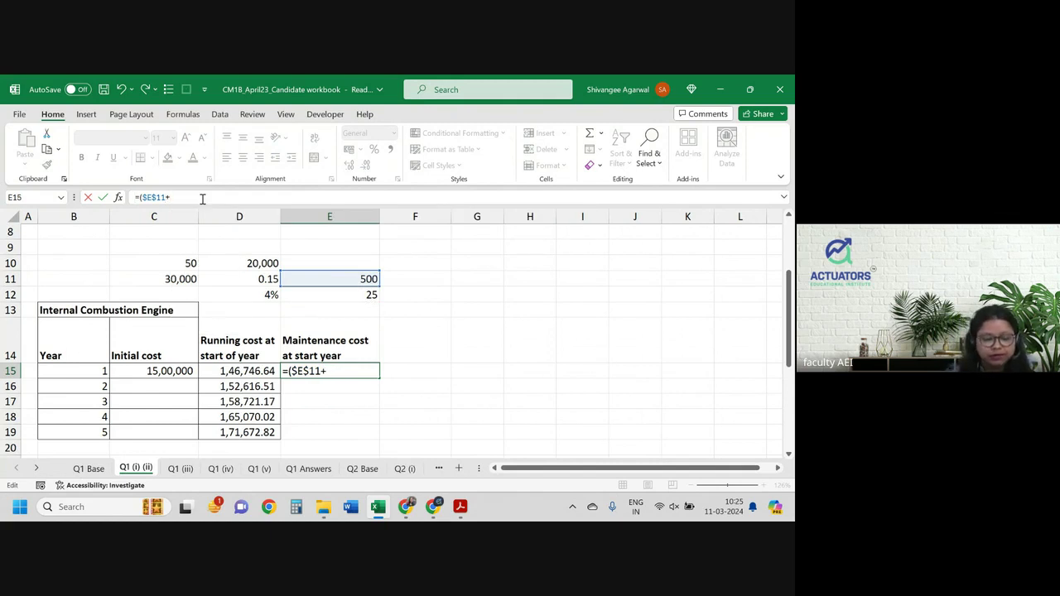
pyautogui.click(340, 292)
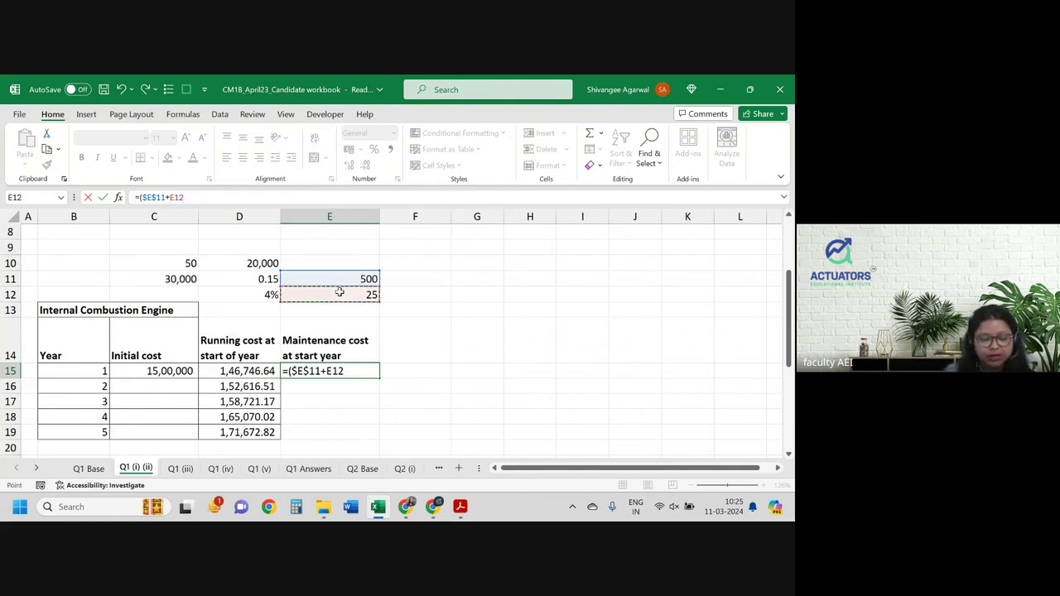
pyautogui.press('F4')
# Complete E15 as =($E$11+$E$12*(B15-1))*$C$10*(1+$C$4)^-1.
pyautogui.write('*')
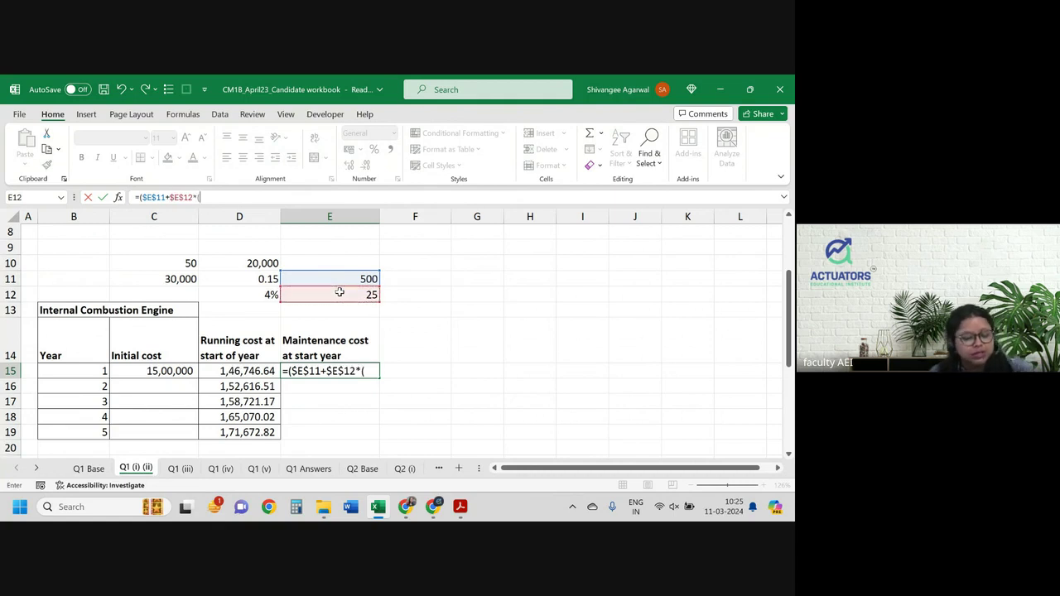
pyautogui.write('(')
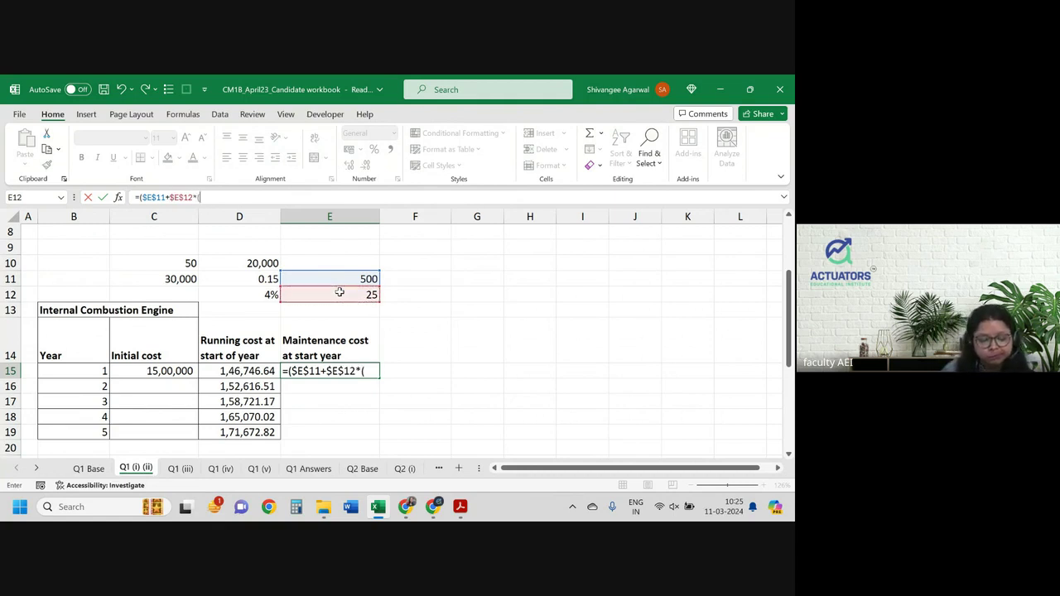
pyautogui.click(99, 374)
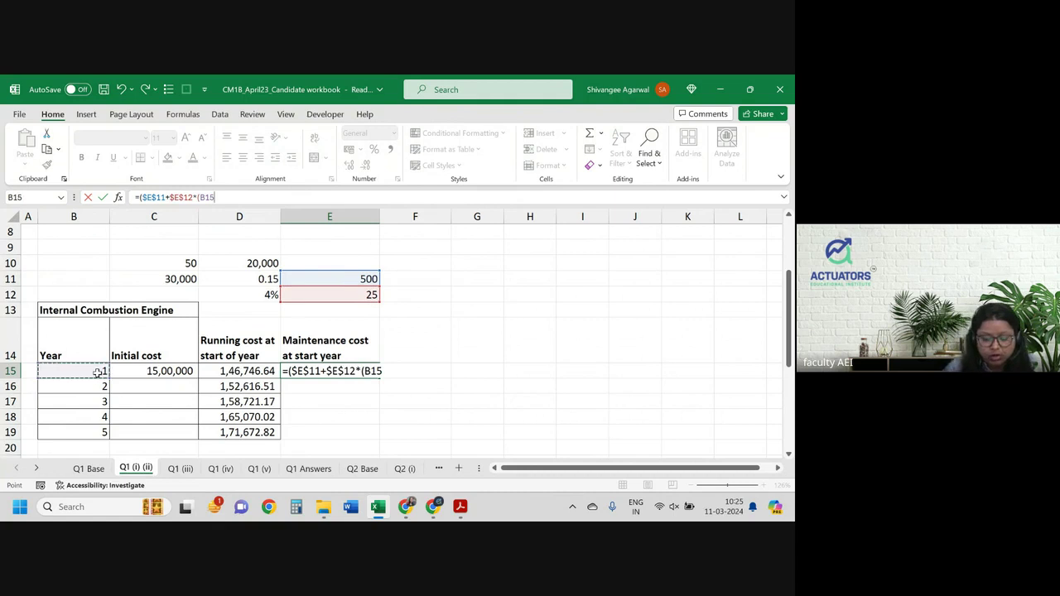
pyautogui.write('-1')
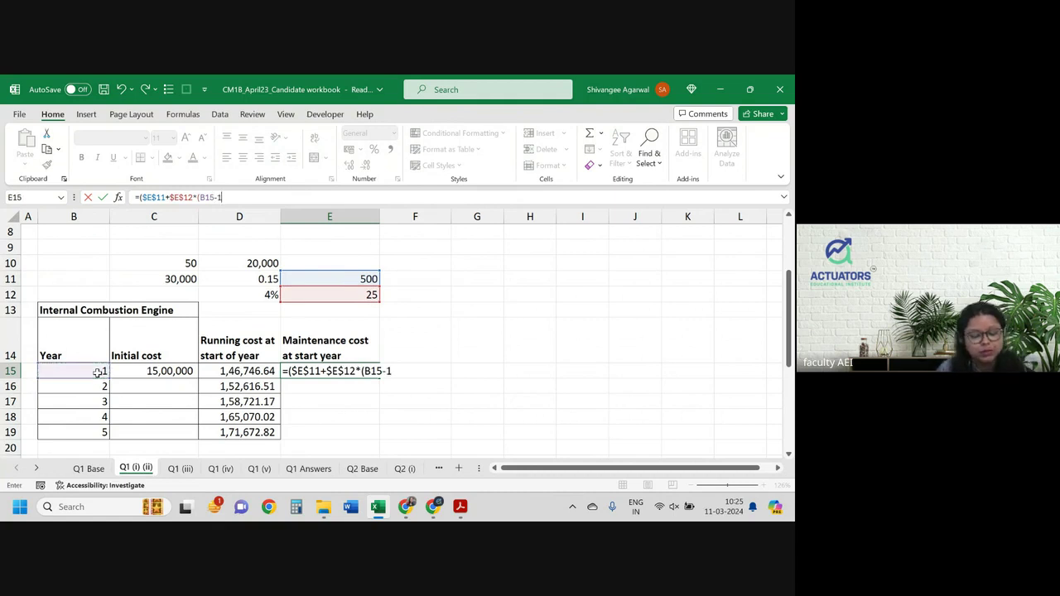
pyautogui.write('))')
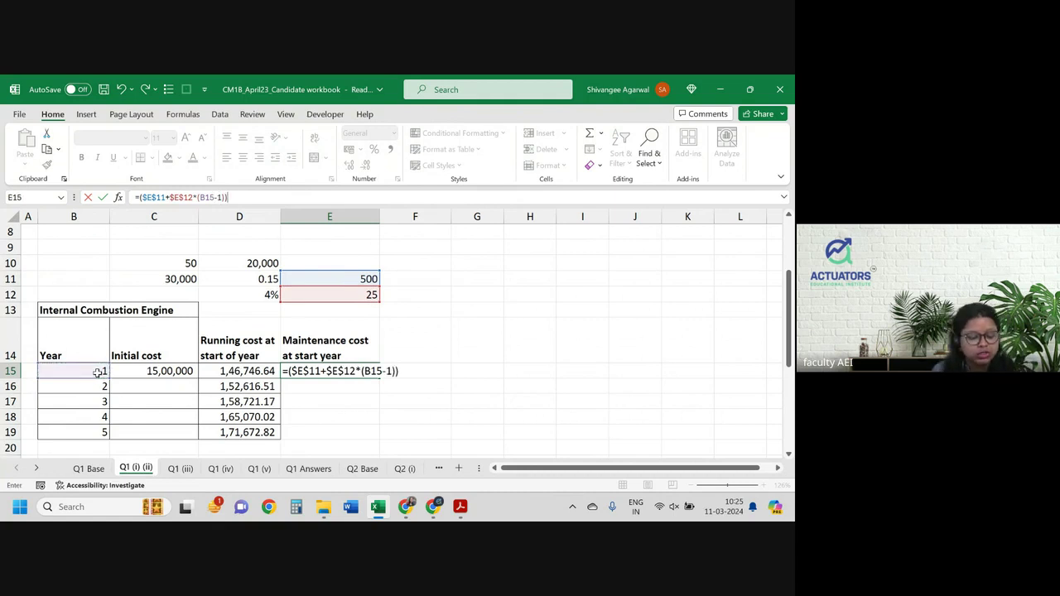
pyautogui.write('*')
pyautogui.click(170, 265)
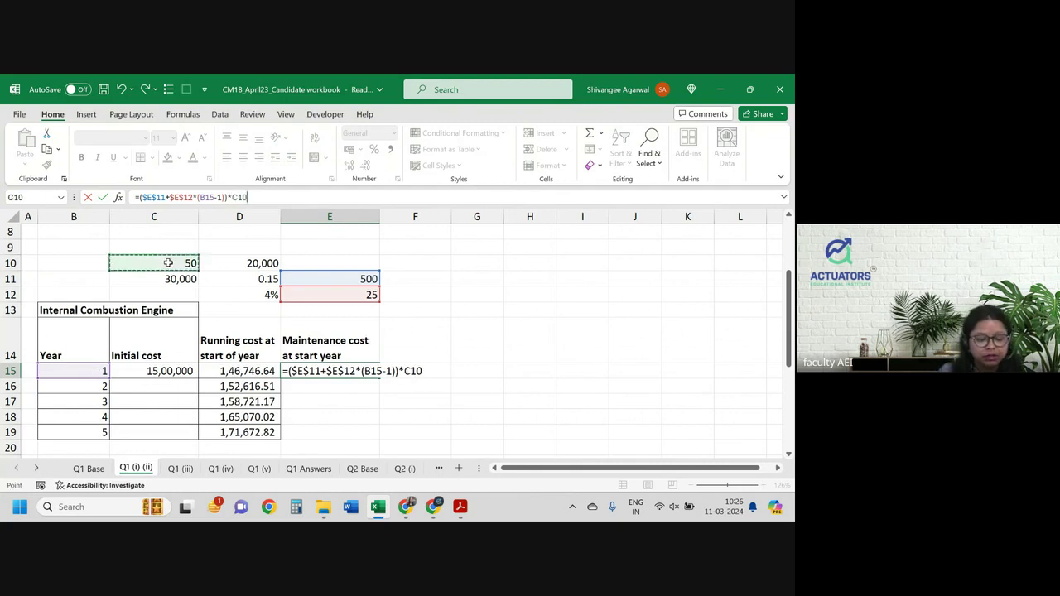
pyautogui.press('F4')
pyautogui.write('*')
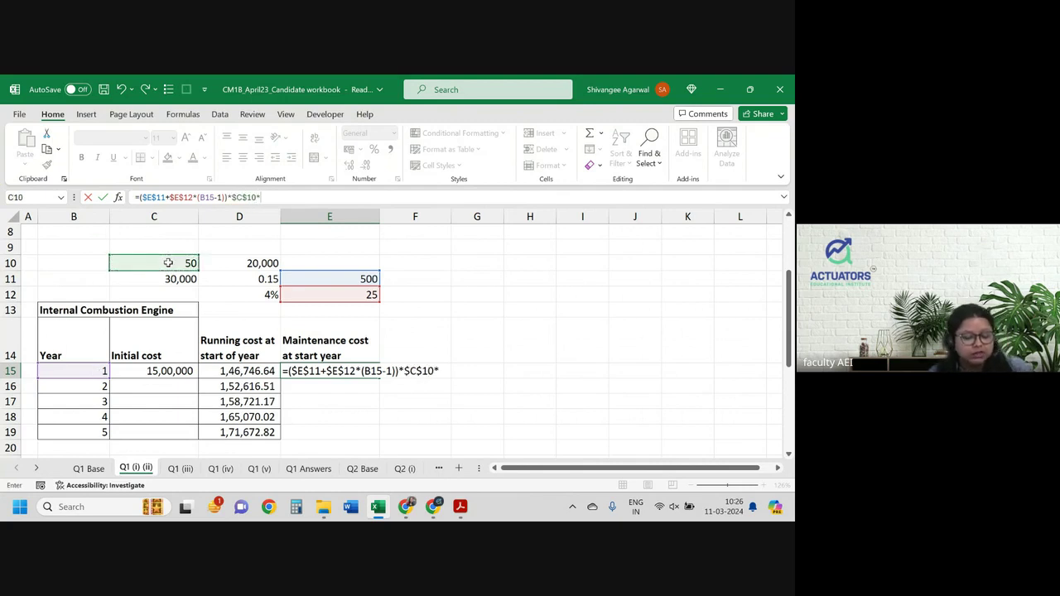
pyautogui.scroll(1, 329, 310)
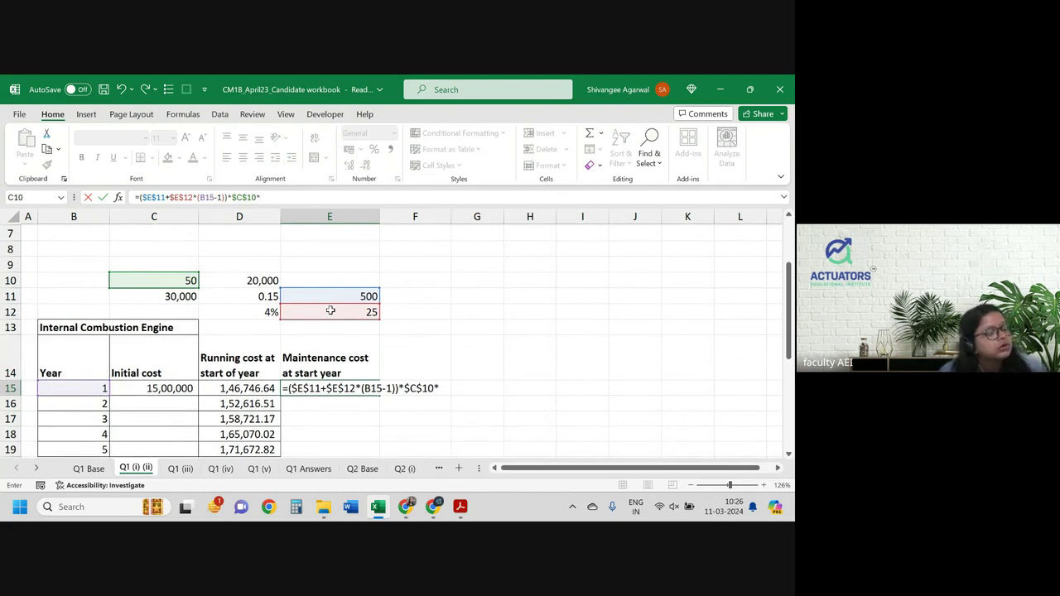
pyautogui.scroll(2, 330, 309)
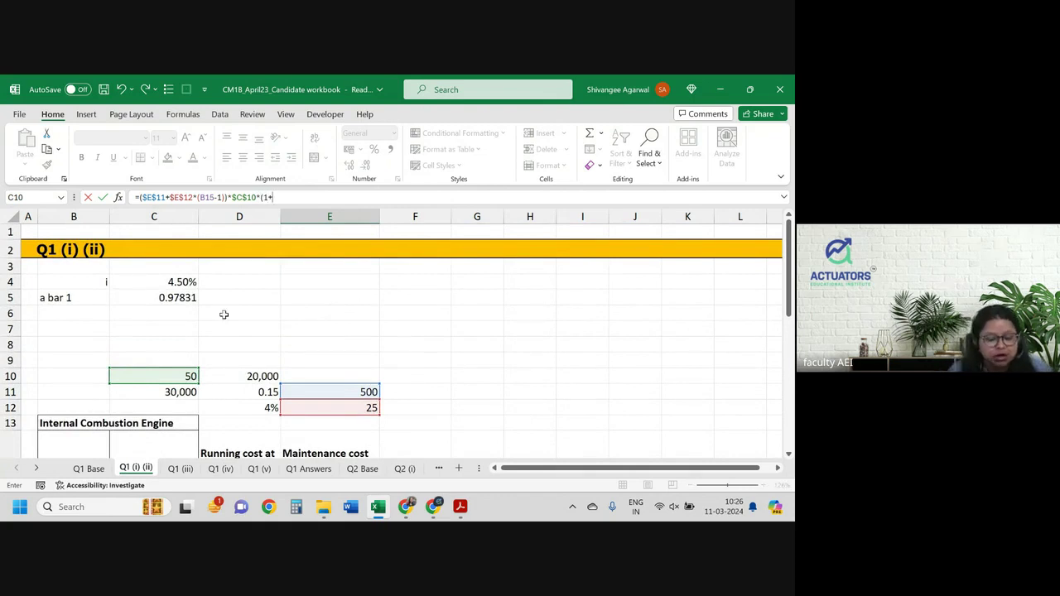
pyautogui.click(169, 282)
pyautogui.press('F4')
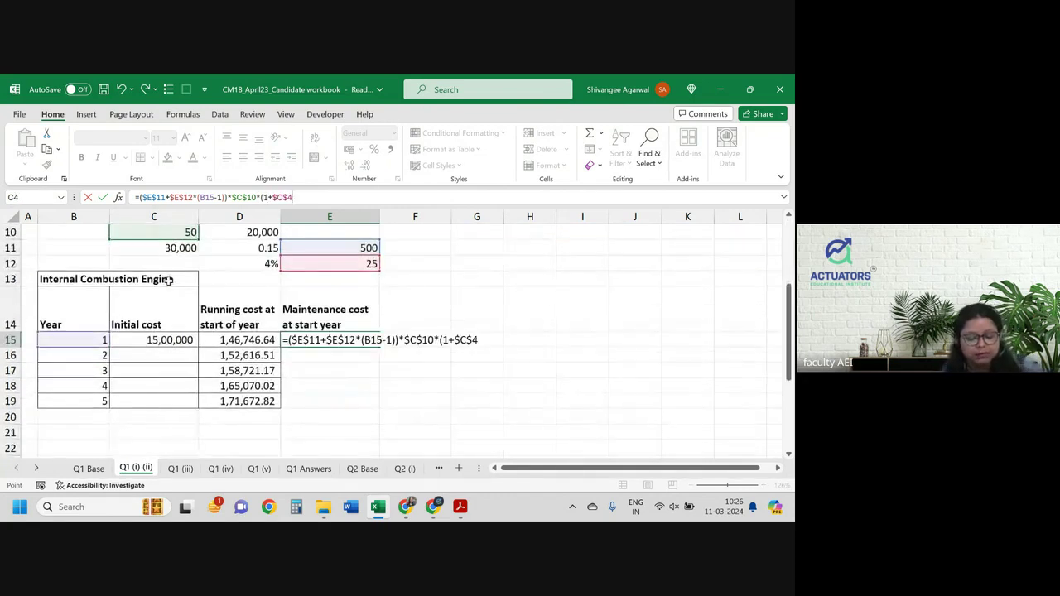
pyautogui.write(')^-1')
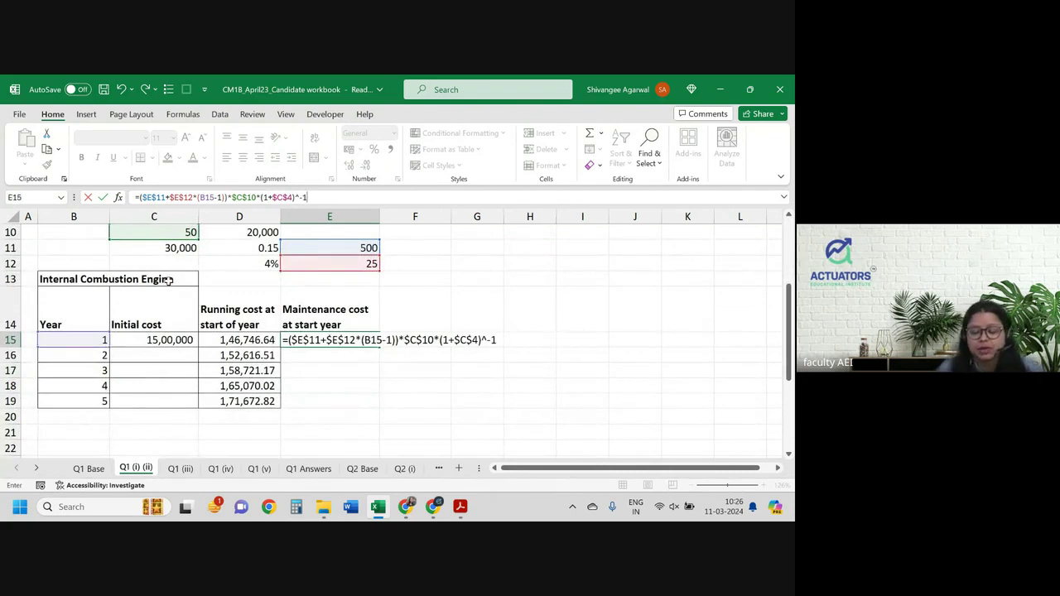
pyautogui.press('Return')
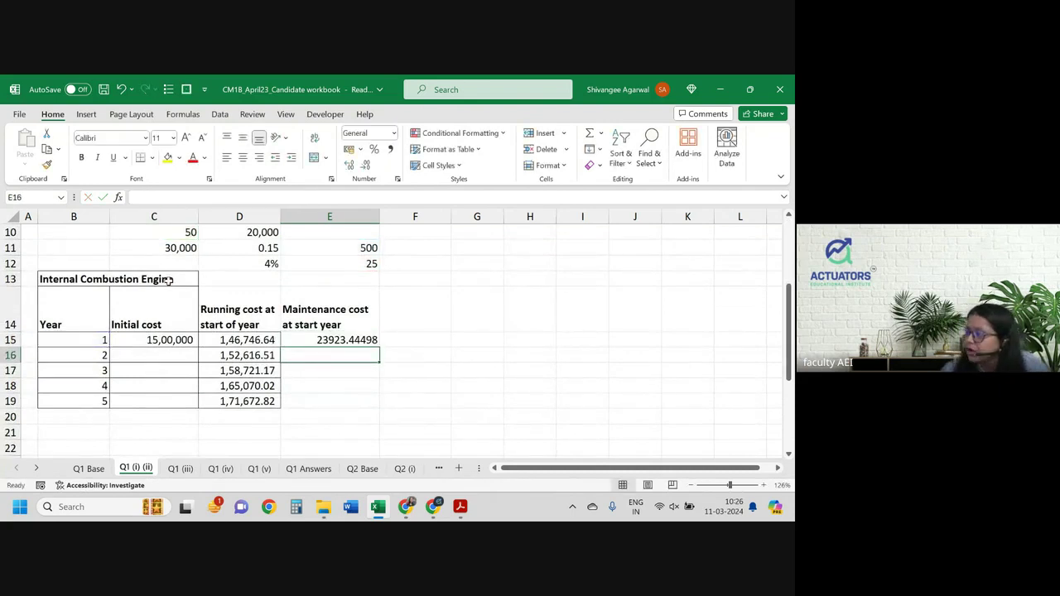
# Copy D15's number format to E15 and fill maintenance costs down to Year 5 (28,708.13).
pyautogui.press('Up')
pyautogui.press('Left')
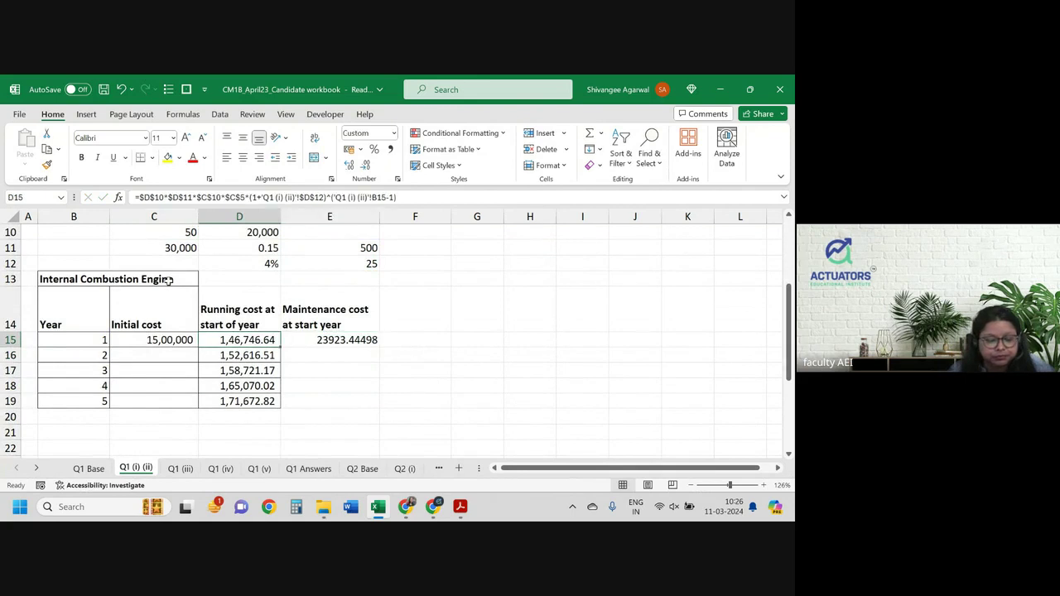
pyautogui.click(46, 164)
pyautogui.click(330, 340)
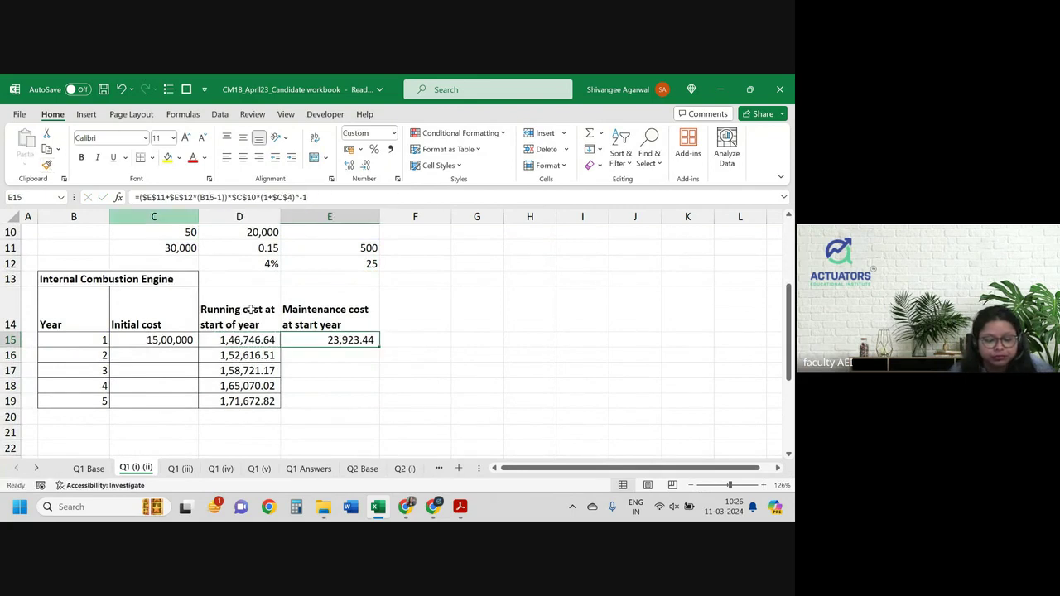
pyautogui.doubleClick(380, 348)
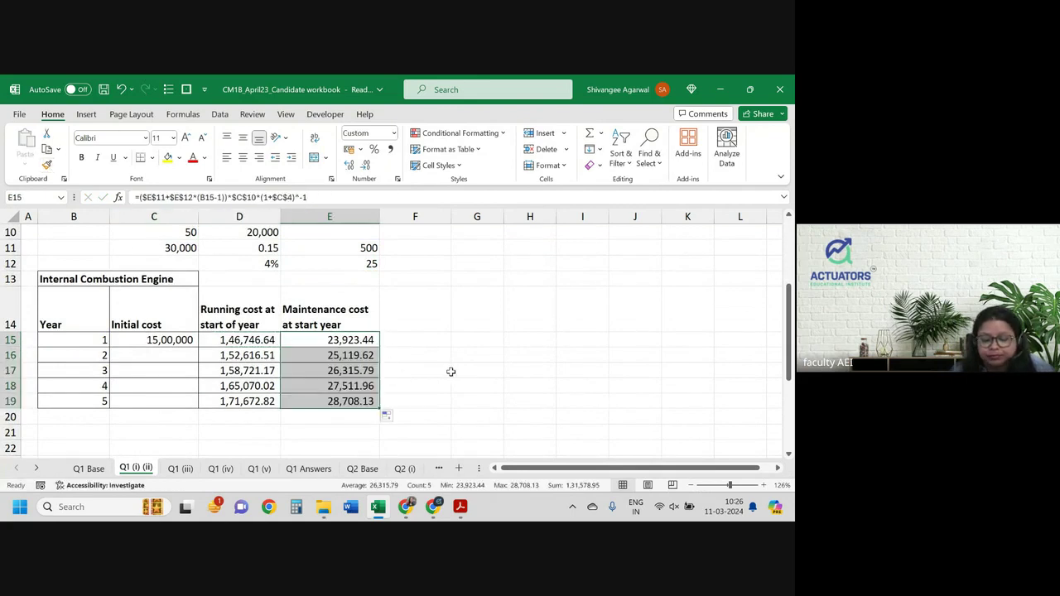
pyautogui.click(408, 312)
pyautogui.hotkey('alt', 'Tab')
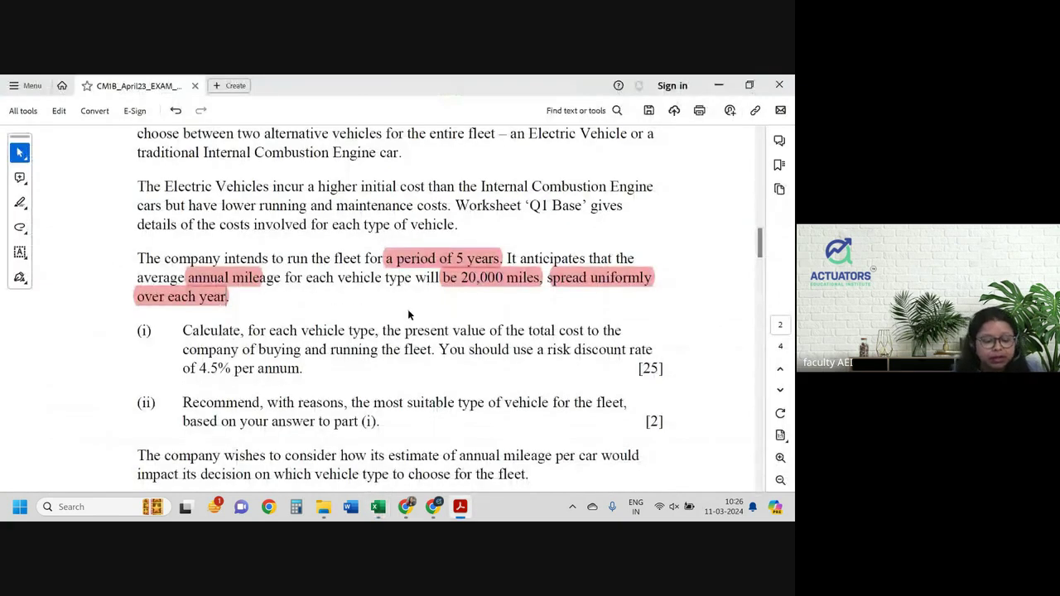
# Check the $50-per-vehicle emissions tax terms on Q1 Base, then return to Q1 (i) (ii).
pyautogui.hotkey('alt', 'Tab')
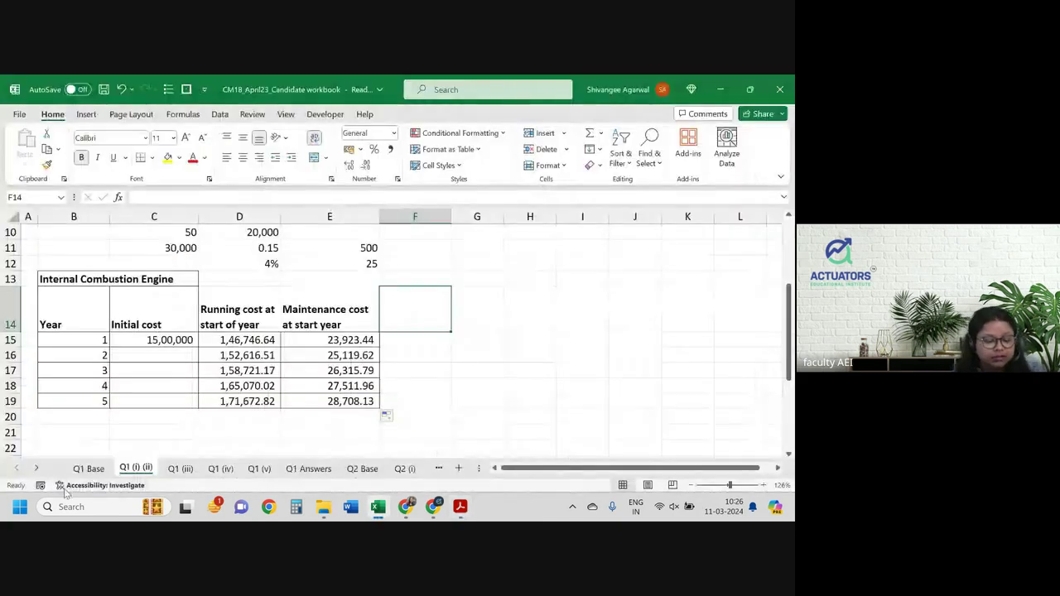
pyautogui.click(89, 468)
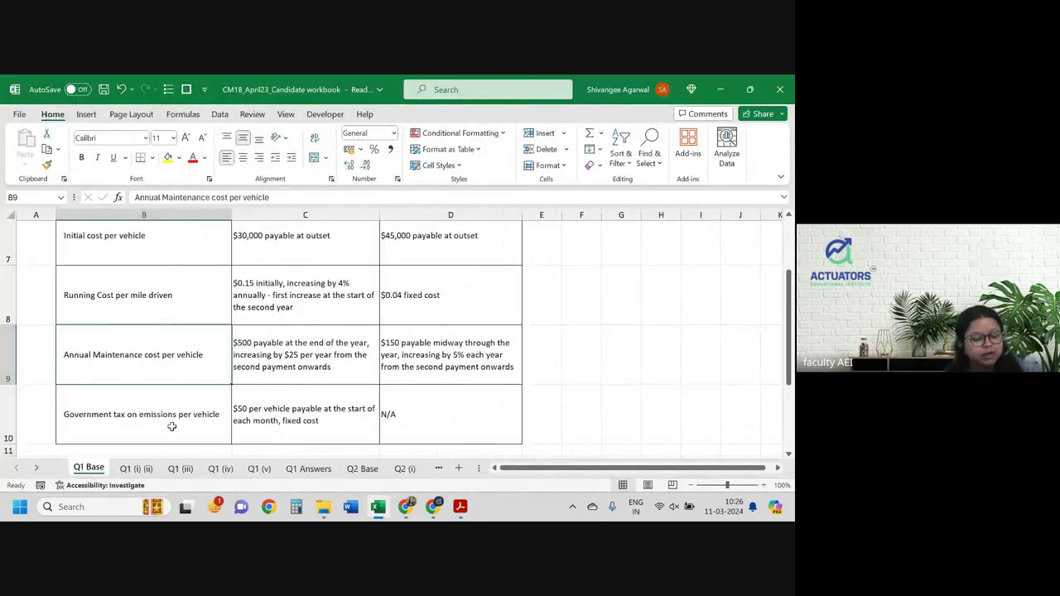
pyautogui.hotkey('alt', 'Tab')
pyautogui.hotkey('alt', 'Tab')
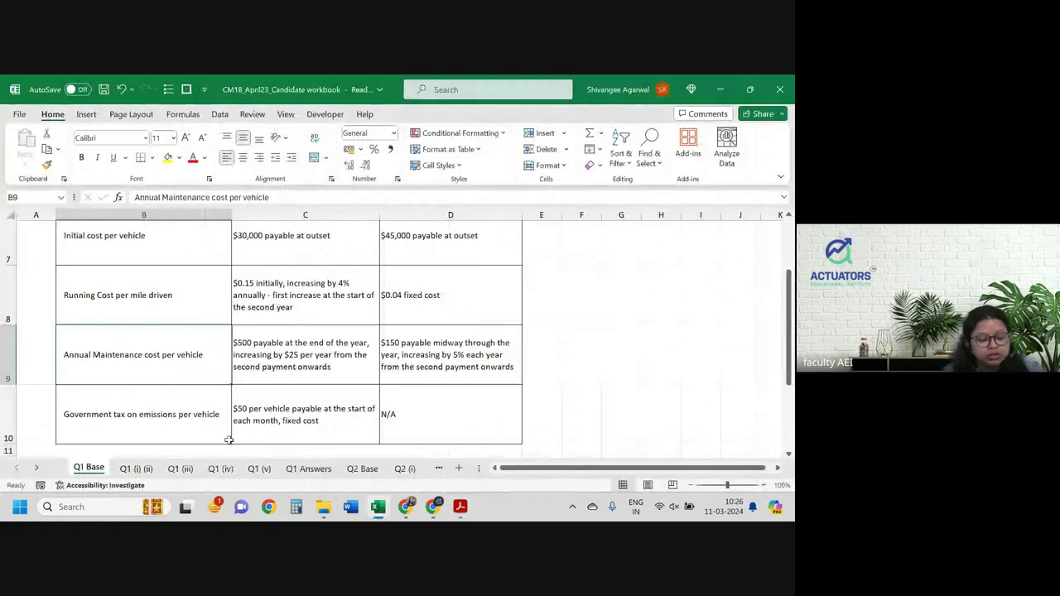
pyautogui.scroll(-1, 263, 419)
pyautogui.click(275, 377)
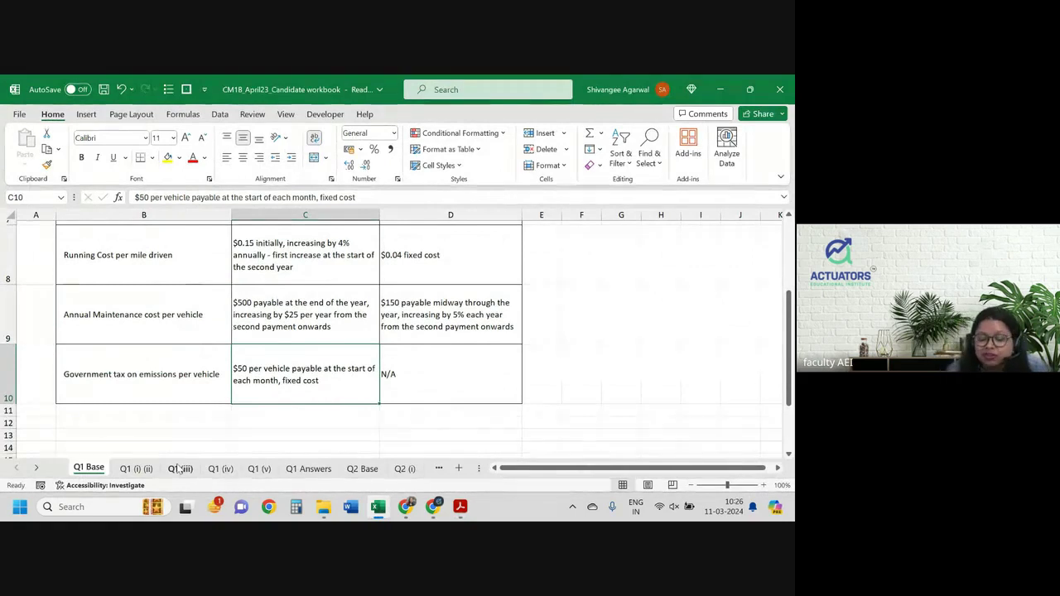
pyautogui.click(136, 469)
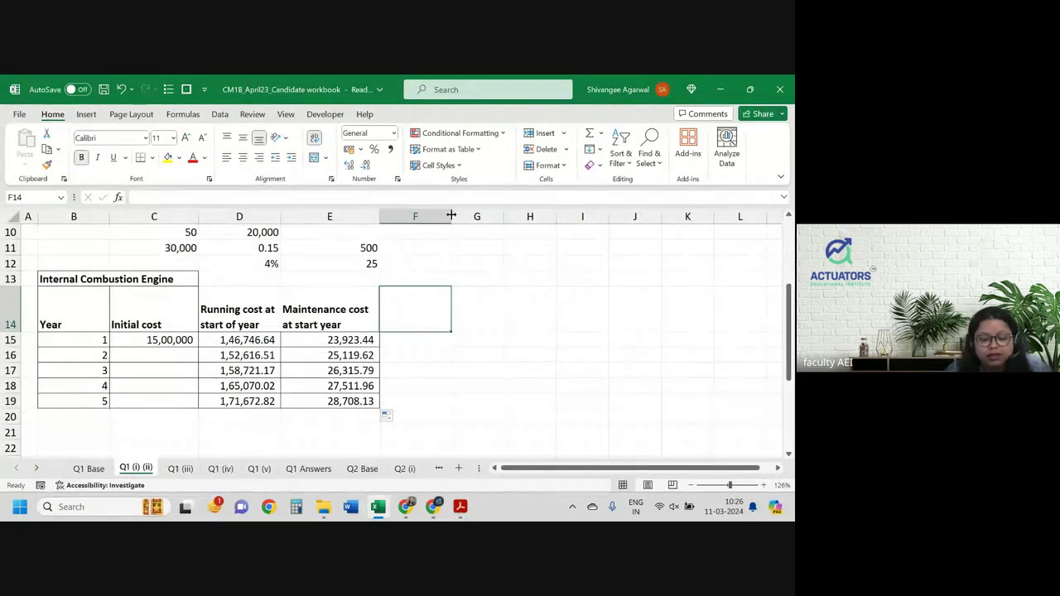
# Widen column F and enter the heading 'Govt tax at start of year' in F14.
pyautogui.moveTo(452, 216); pyautogui.dragTo(468, 216)
pyautogui.write('Govt')
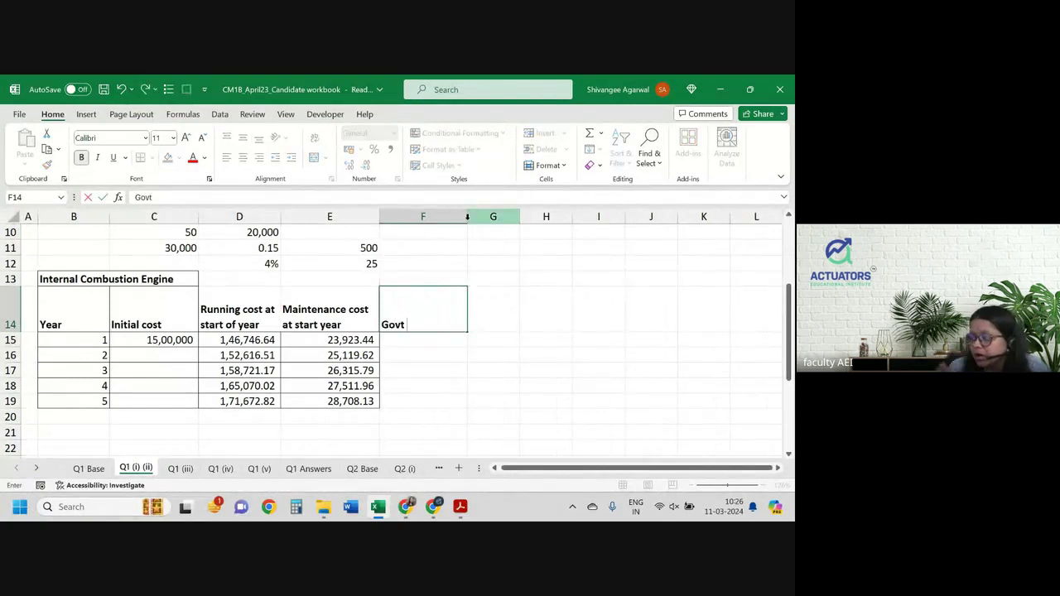
pyautogui.write(' tax at')
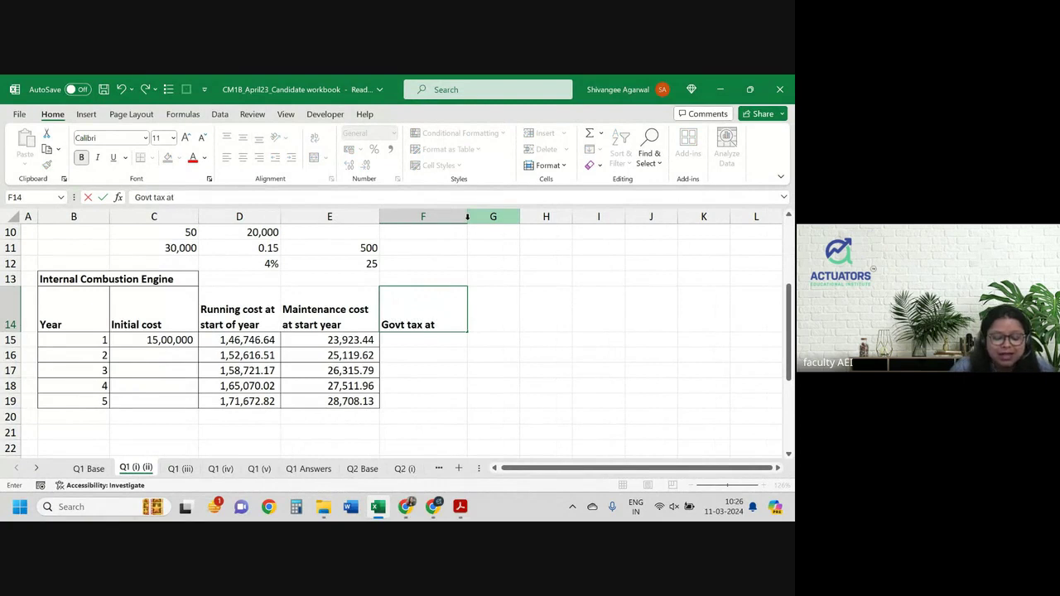
pyautogui.write(' sra')
pyautogui.write('ta')
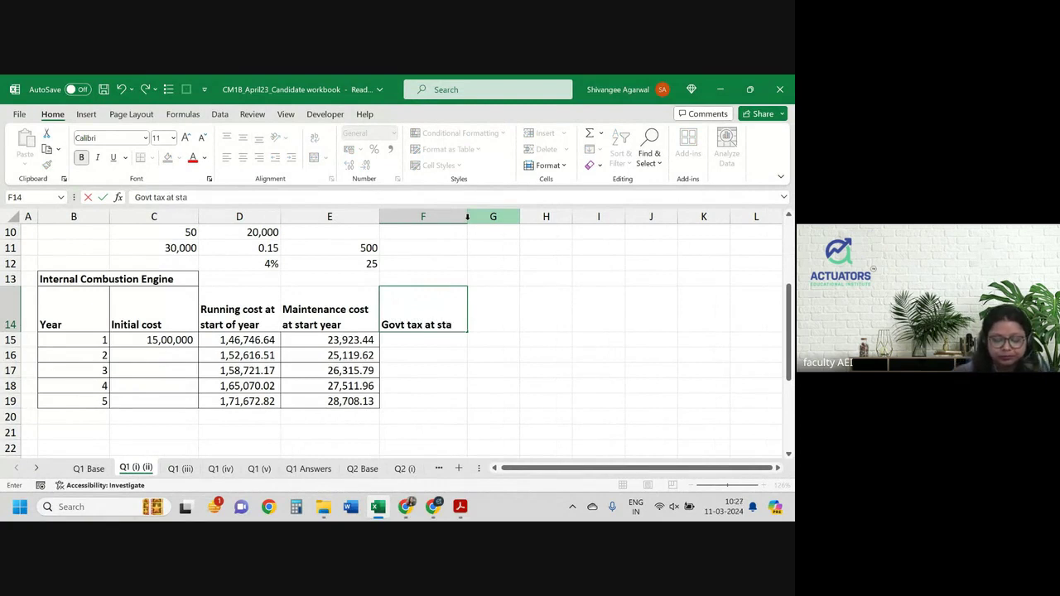
pyautogui.write('rt of ye')
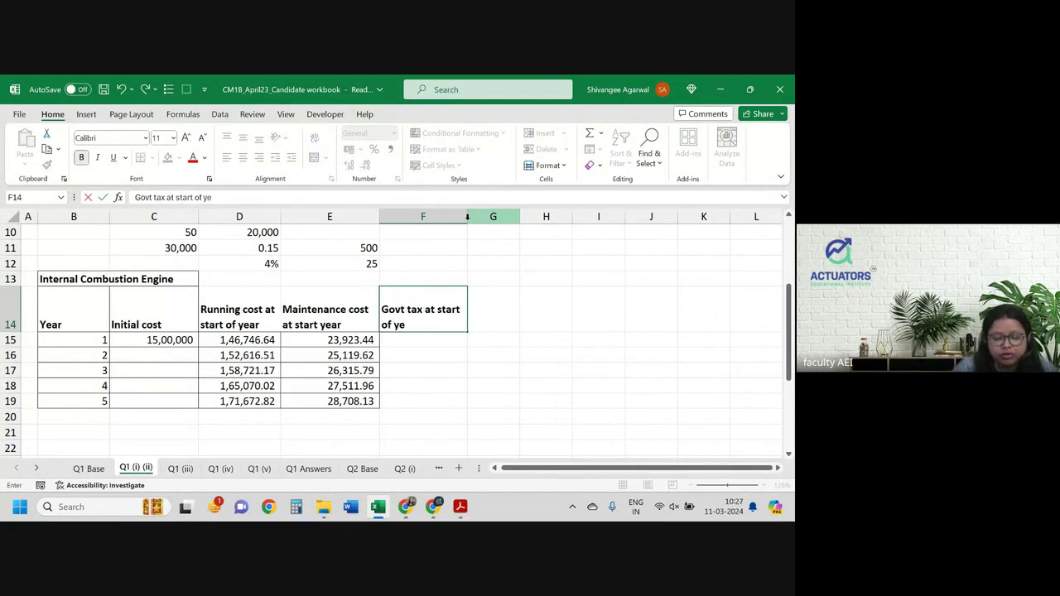
pyautogui.write('ar')
pyautogui.press('Return')
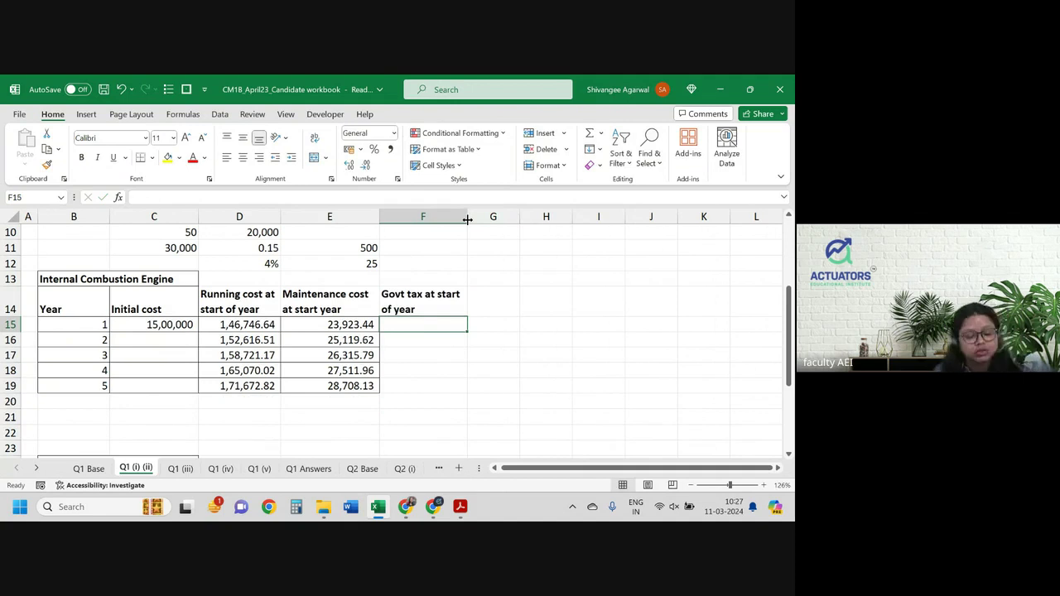
# Enter the 50 tax rate in F11 and begin F15's formula referencing it.
pyautogui.write('=')
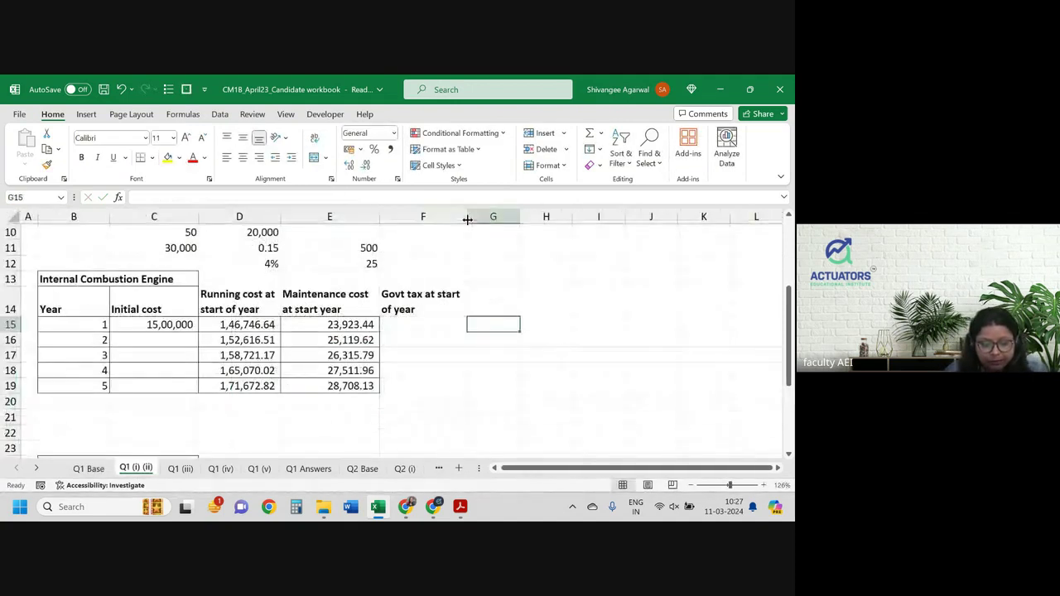
pyautogui.press('Up')
pyautogui.press('Up')
pyautogui.press('Up')
pyautogui.press('Up')
pyautogui.press('Left')
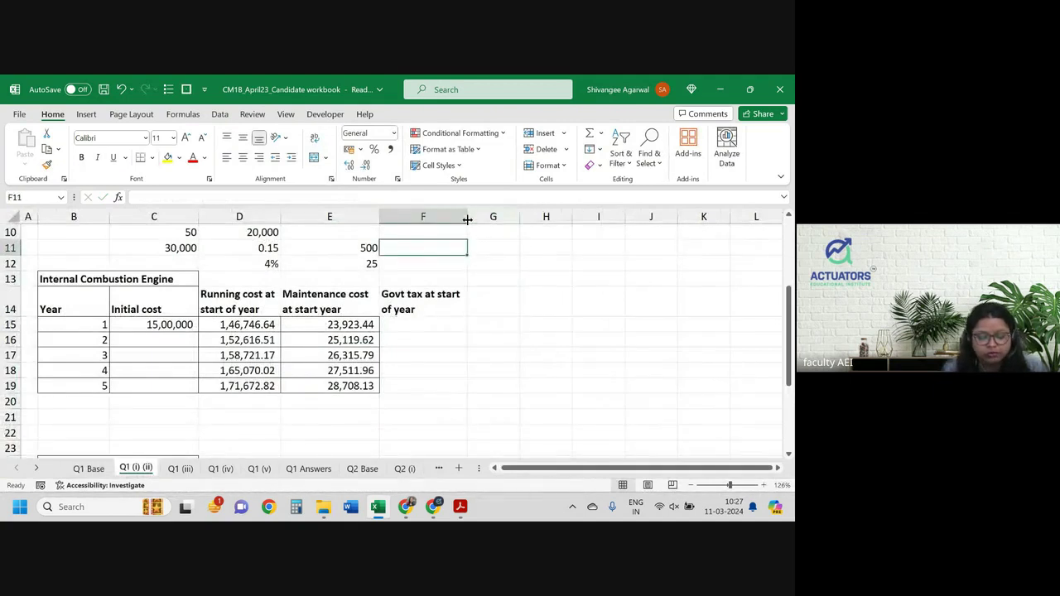
pyautogui.write('50')
pyautogui.press('Return')
pyautogui.press('Down')
pyautogui.press('Down')
pyautogui.press('Down')
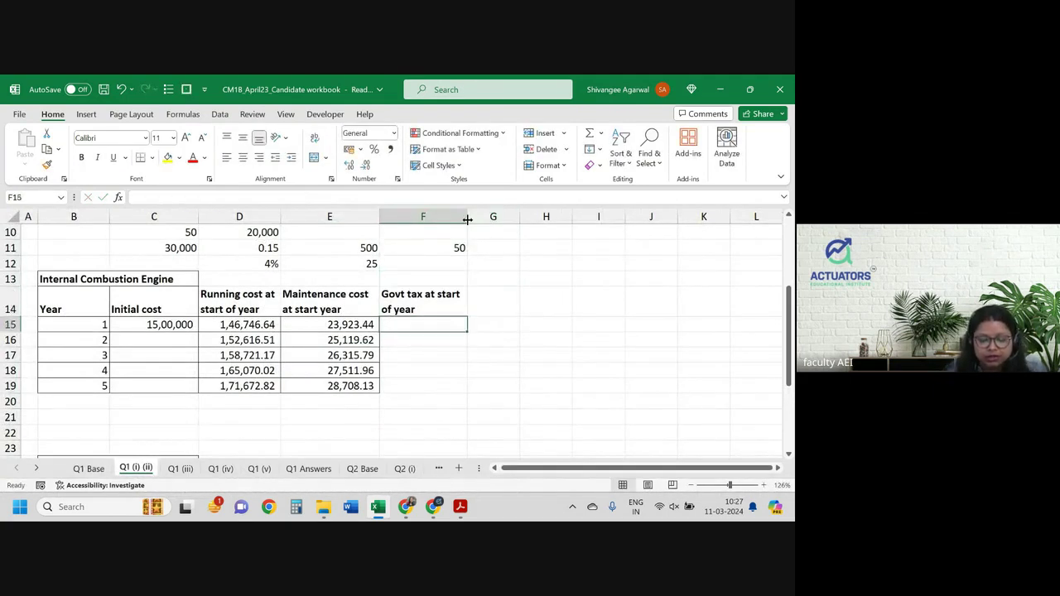
pyautogui.write('=')
pyautogui.press('Up')
pyautogui.press('Up')
pyautogui.press('Up')
pyautogui.press('Up')
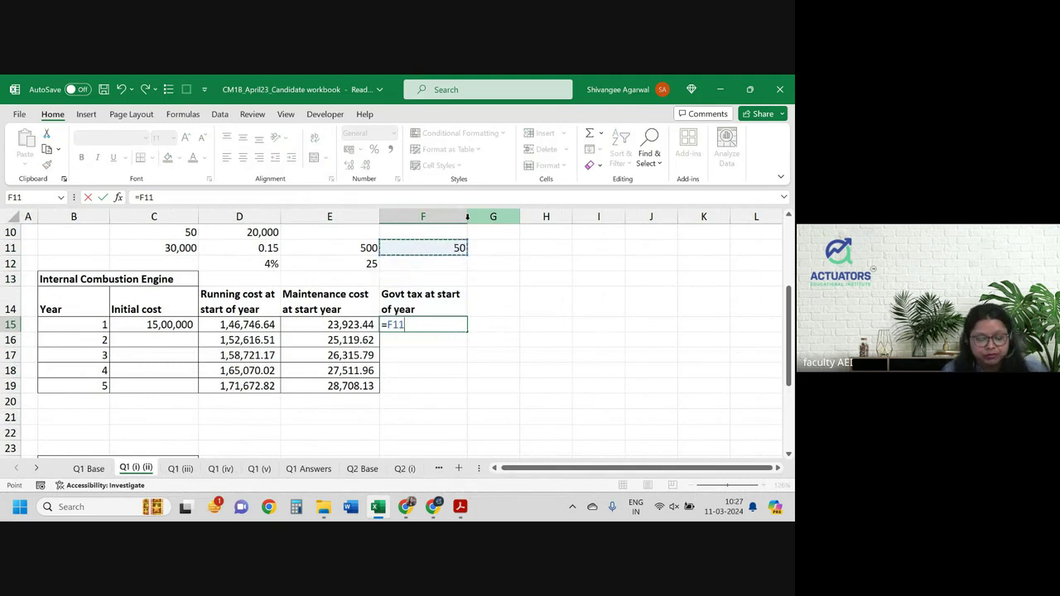
# Extend F15's formula to =$F$11*C10*, checking the Q1 Base tax terms meanwhile.
pyautogui.press('F4')
pyautogui.write('*')
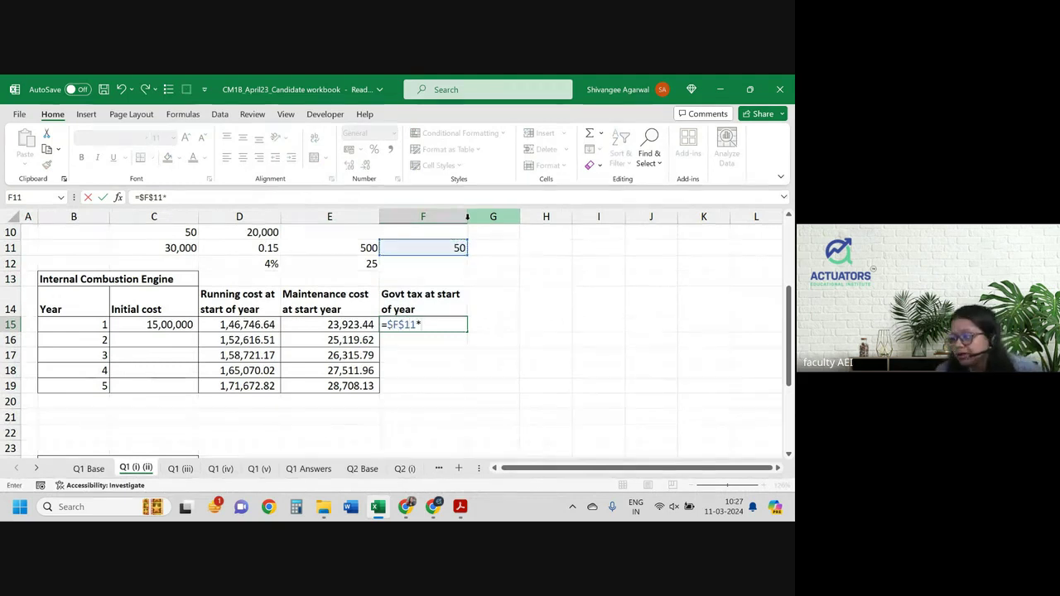
pyautogui.press('Up')
pyautogui.press('Up')
pyautogui.press('Up')
pyautogui.press('Up')
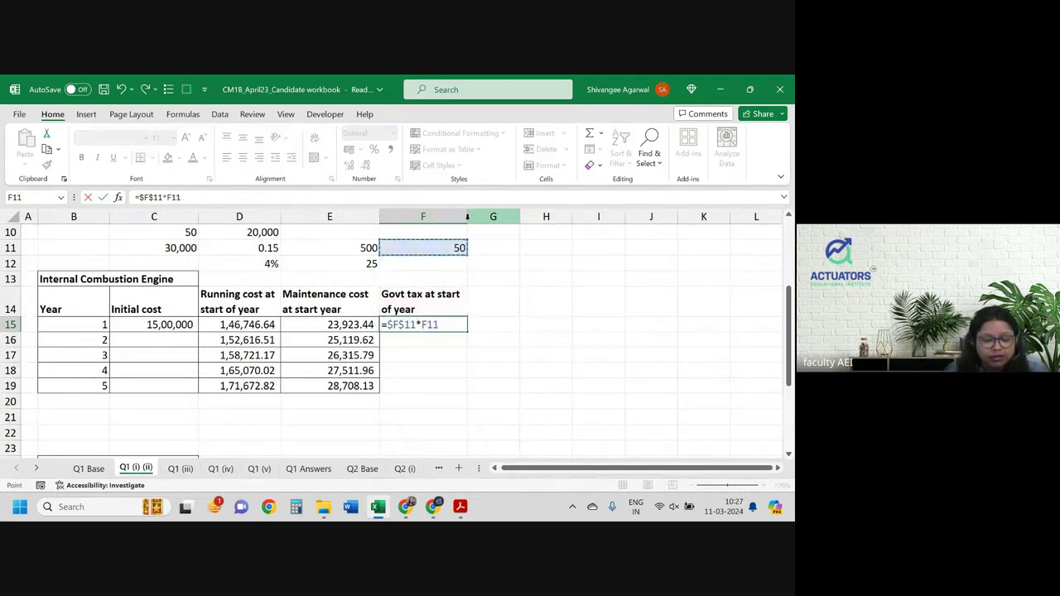
pyautogui.press('Up')
pyautogui.press('Left')
pyautogui.press('Left')
pyautogui.press('Left')
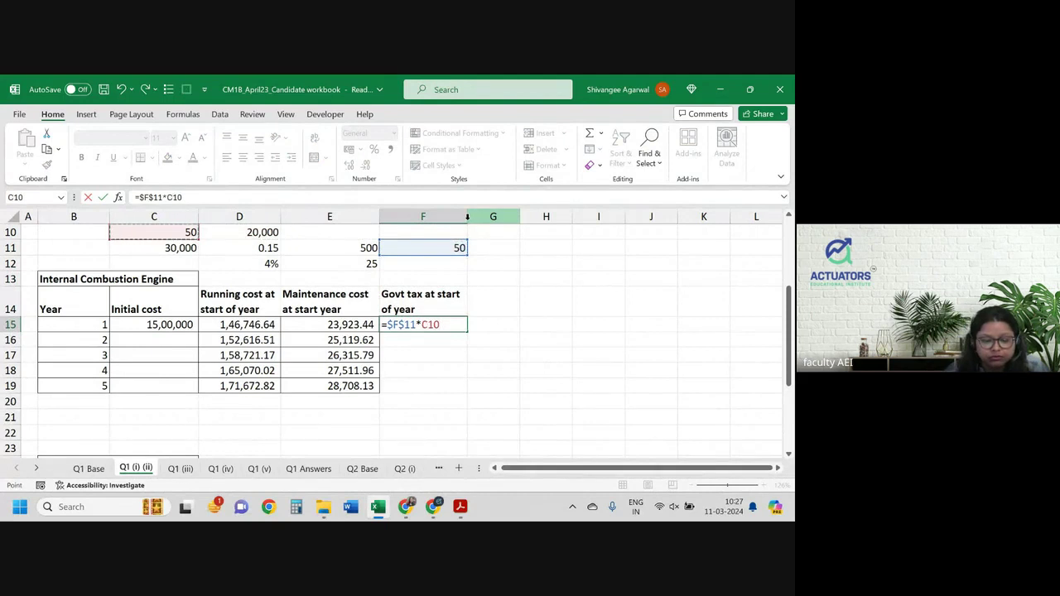
pyautogui.write('*')
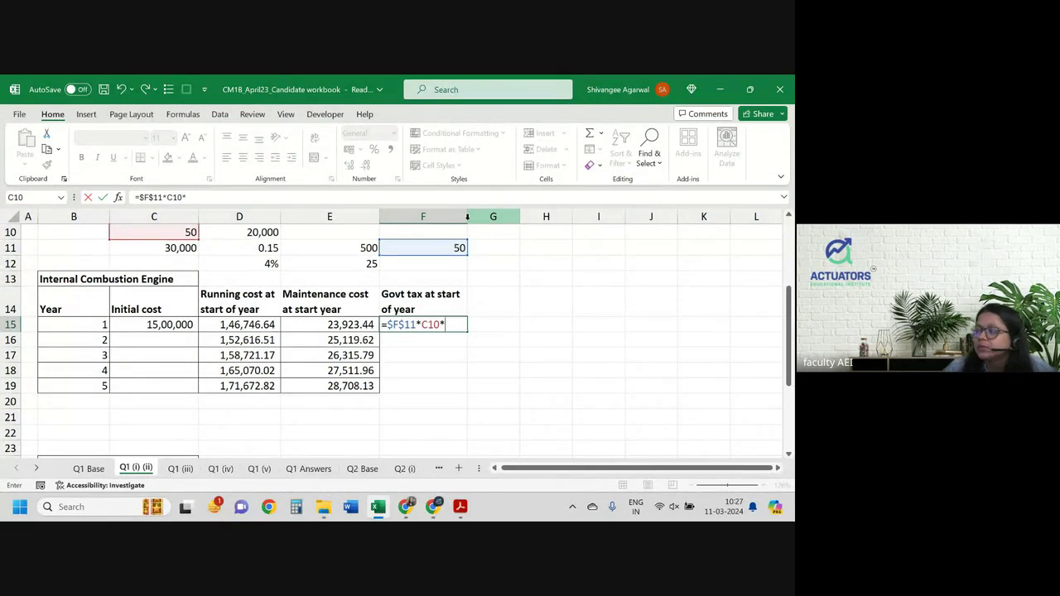
pyautogui.hotkey('ctrl', 'pageup')
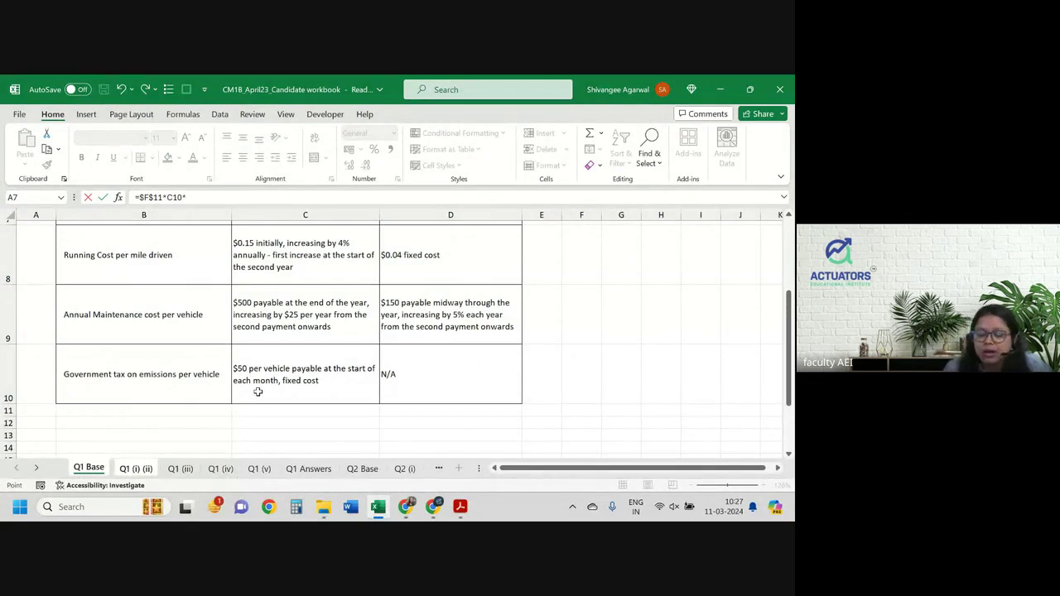
pyautogui.hotkey('ctrl', 'pagedown')
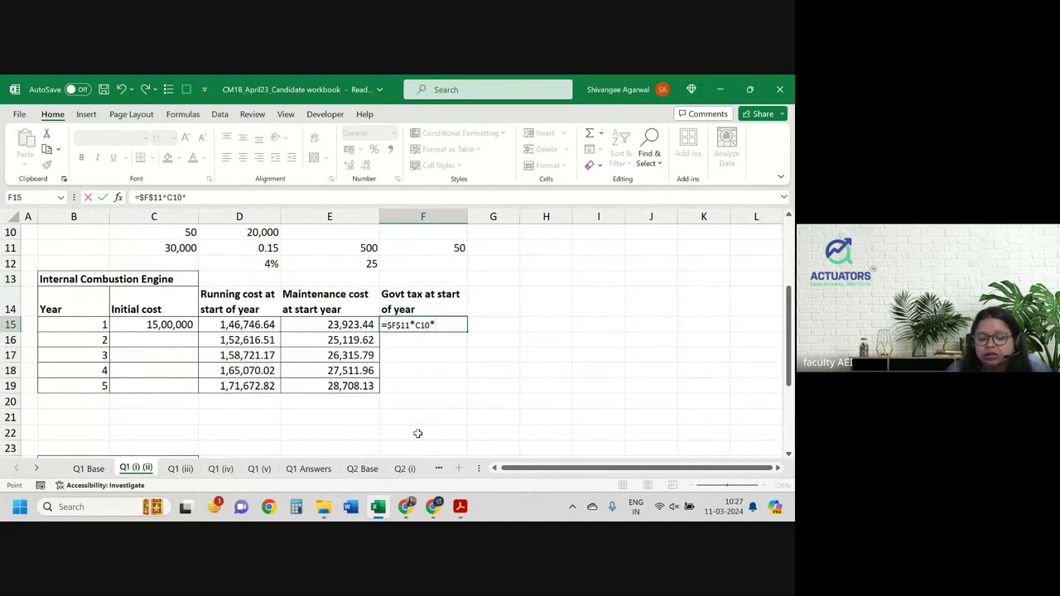
pyautogui.scroll(2, 418, 434)
pyautogui.scroll(1, 417, 433)
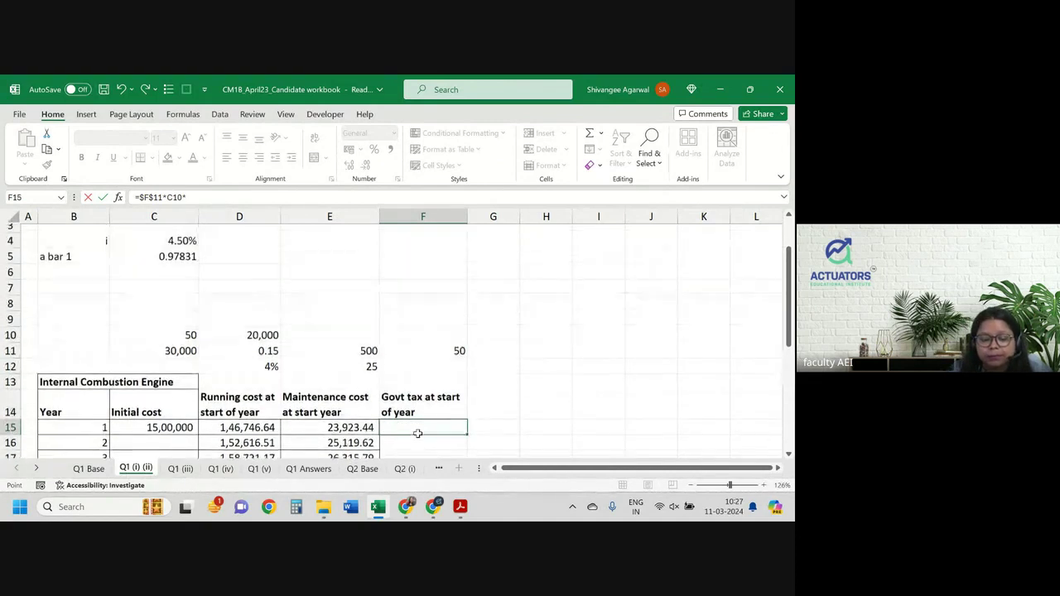
pyautogui.scroll(-1, 418, 433)
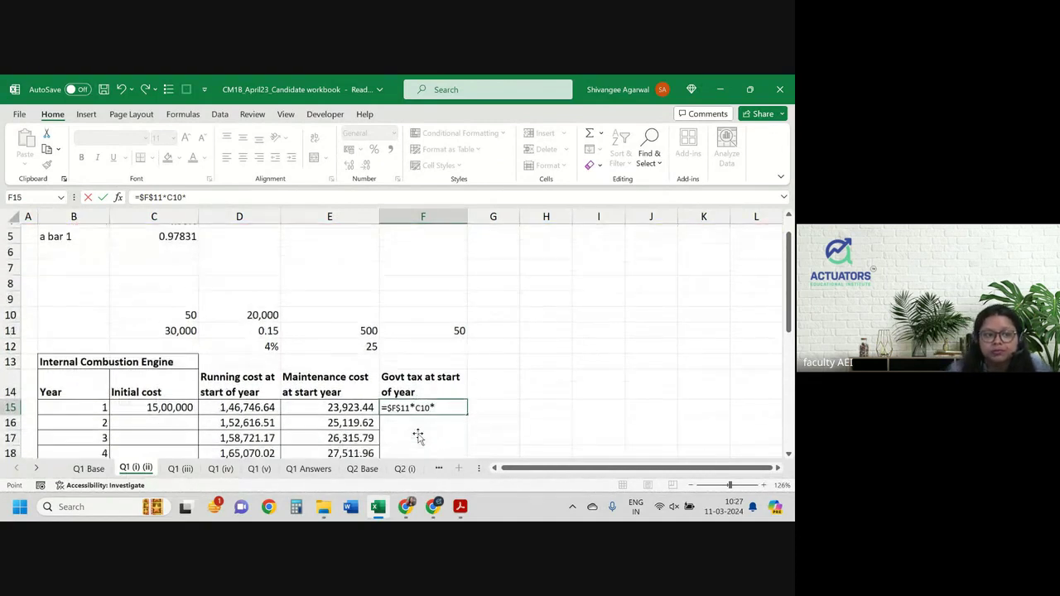
pyautogui.scroll(-1, 418, 438)
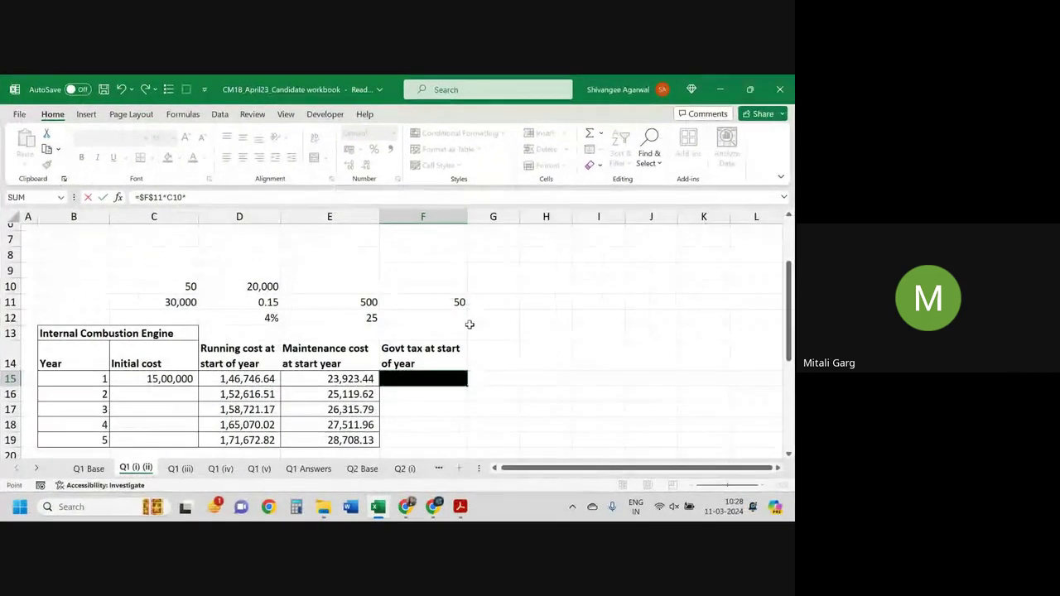
# Commit F15 as =$F$11*C10 after Excel's correction, giving a Year 1 tax of 2500.
pyautogui.press('Return')
pyautogui.press('Return')
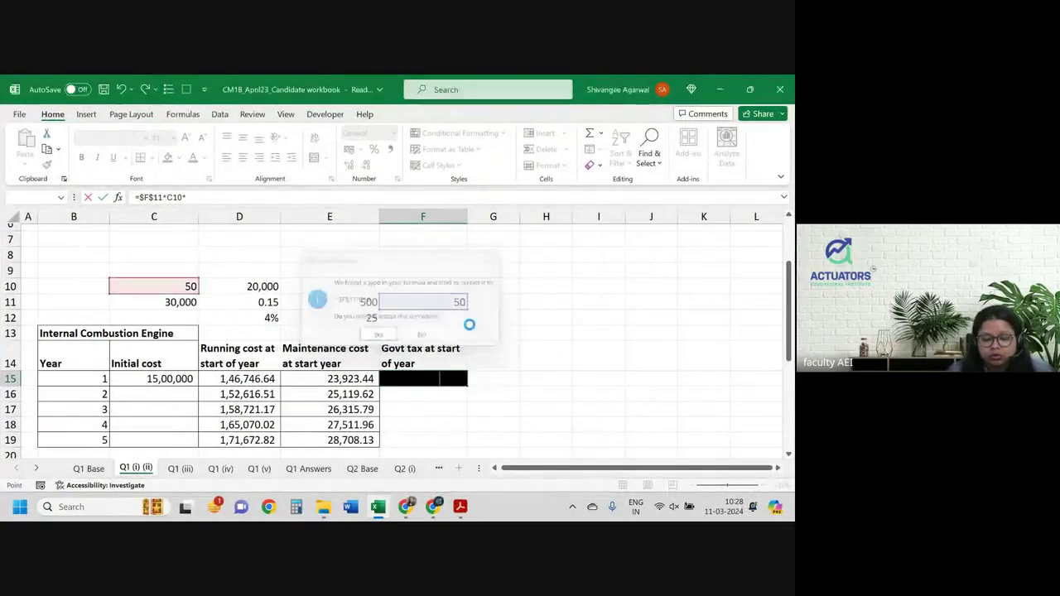
pyautogui.press('Up')
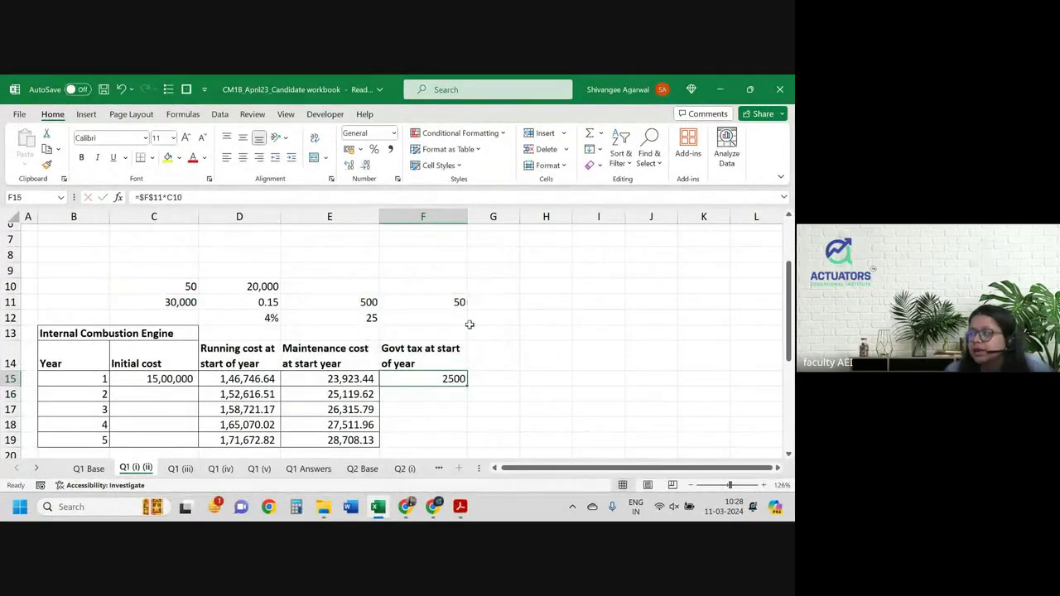
pyautogui.click(439, 315)
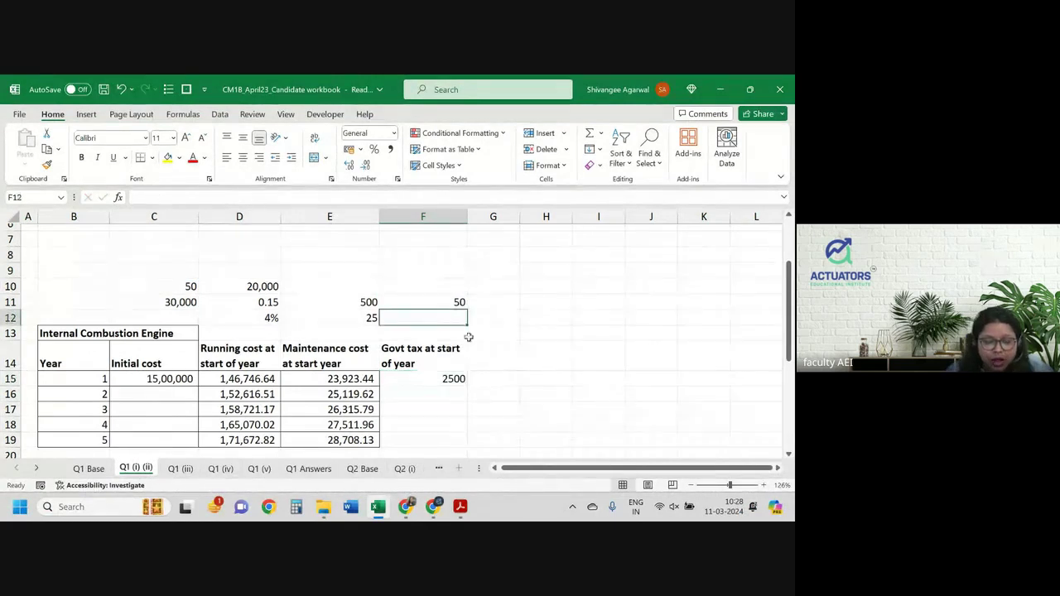
pyautogui.doubleClick(447, 379)
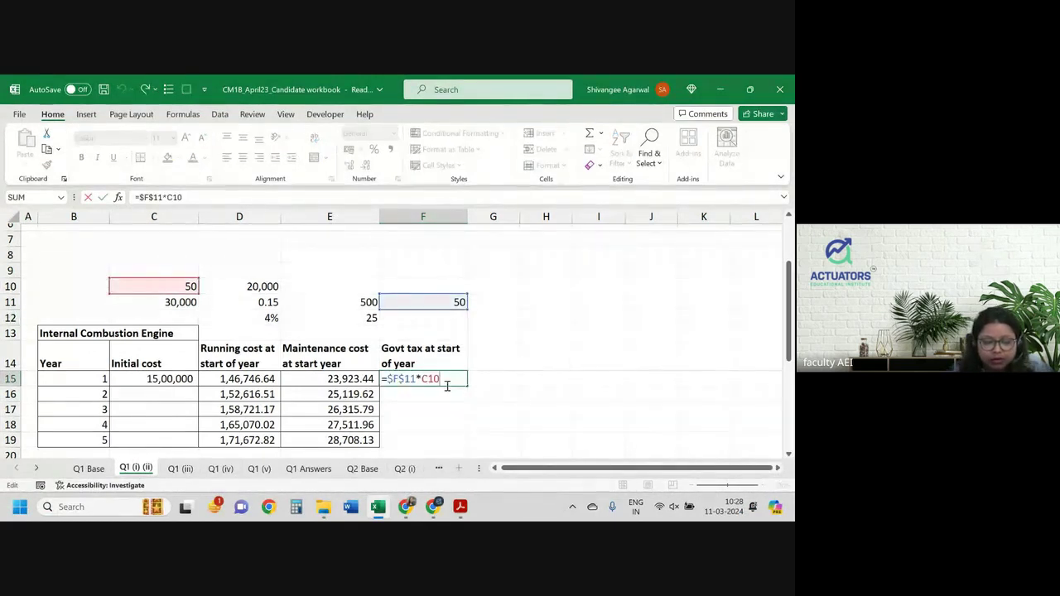
pyautogui.press('Return')
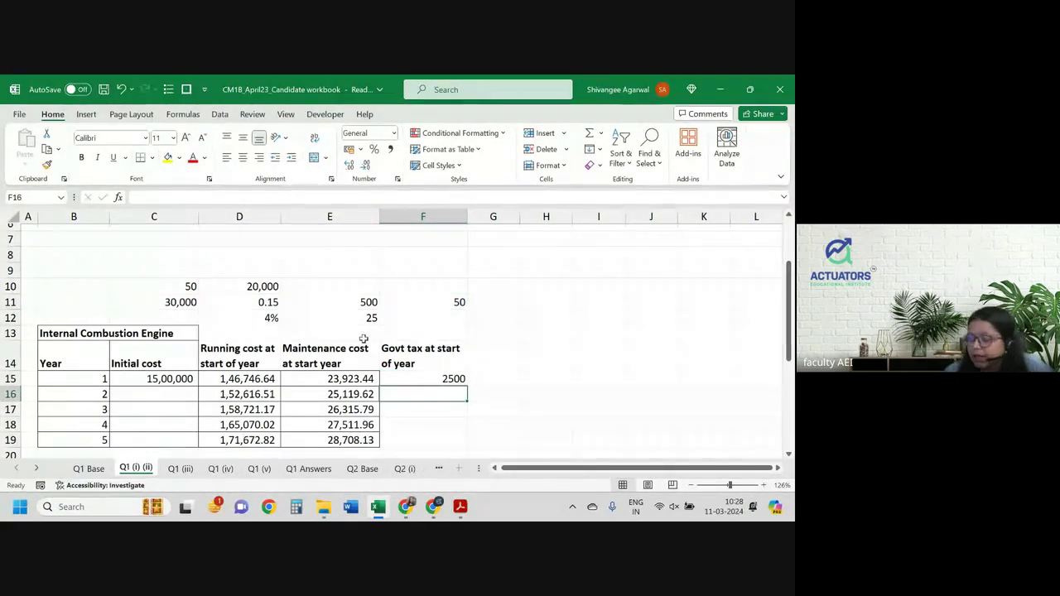
pyautogui.scroll(2, 414, 373)
pyautogui.click(98, 307)
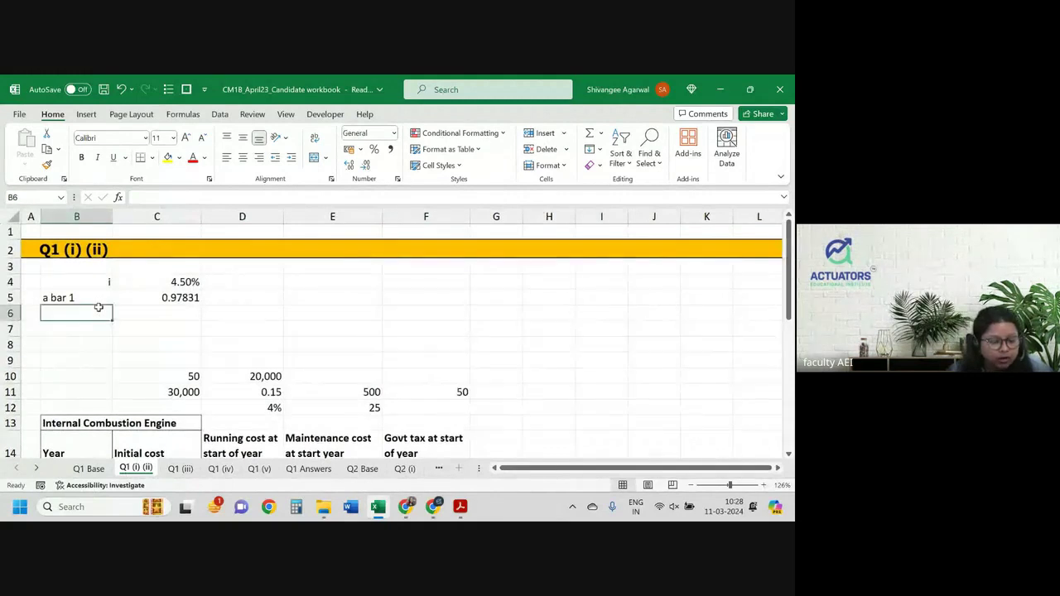
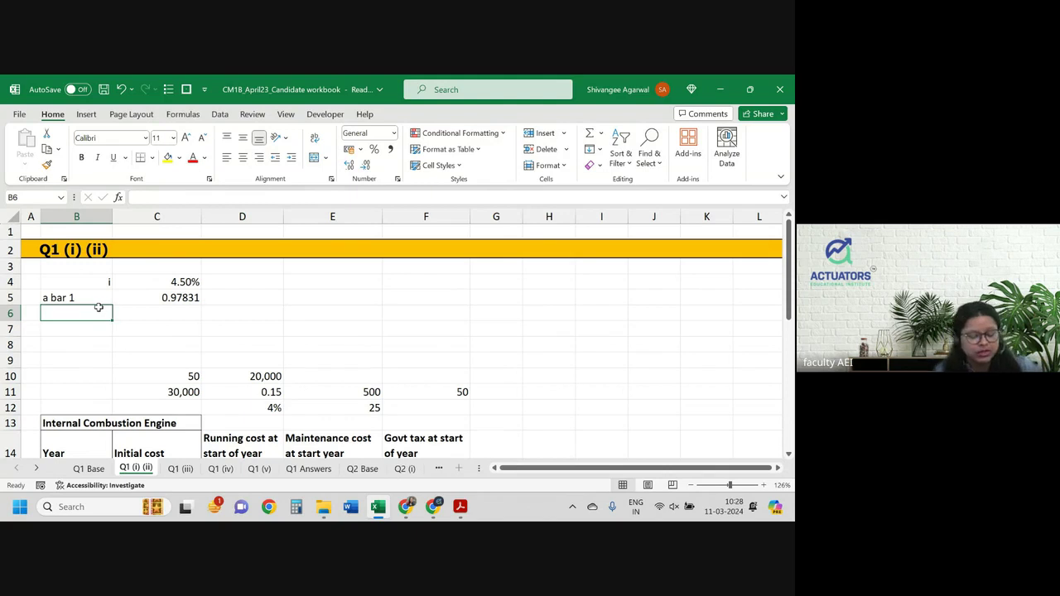
# Label B6 'd(12)' and enter =(1-(1+C4)^-(1/12))*12 in C6, giving 0.043936255.
pyautogui.write('d(12)')
pyautogui.press('Tab')
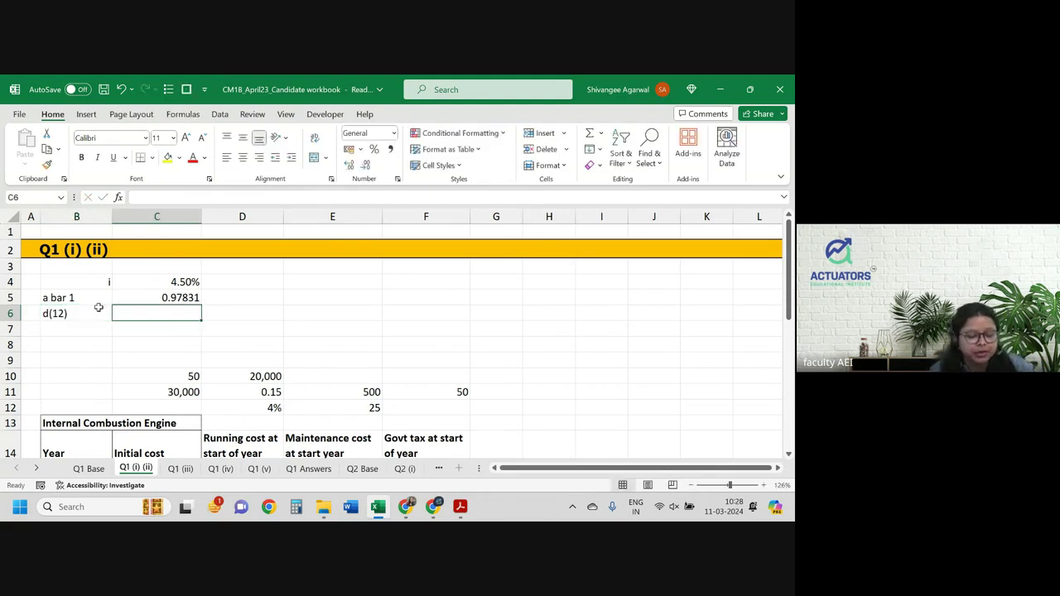
pyautogui.write('=(')
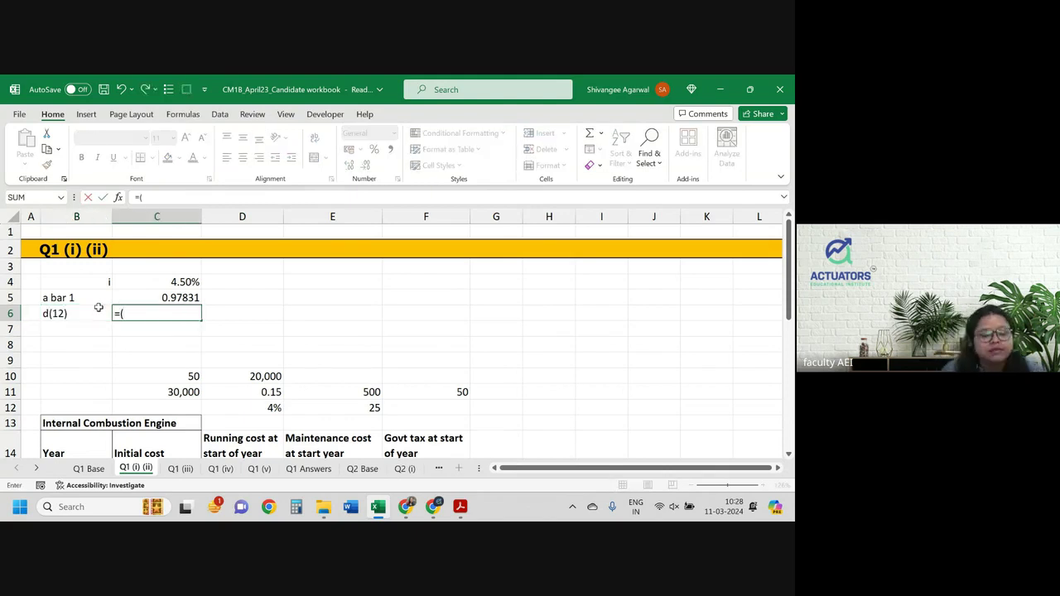
pyautogui.write('1-1')
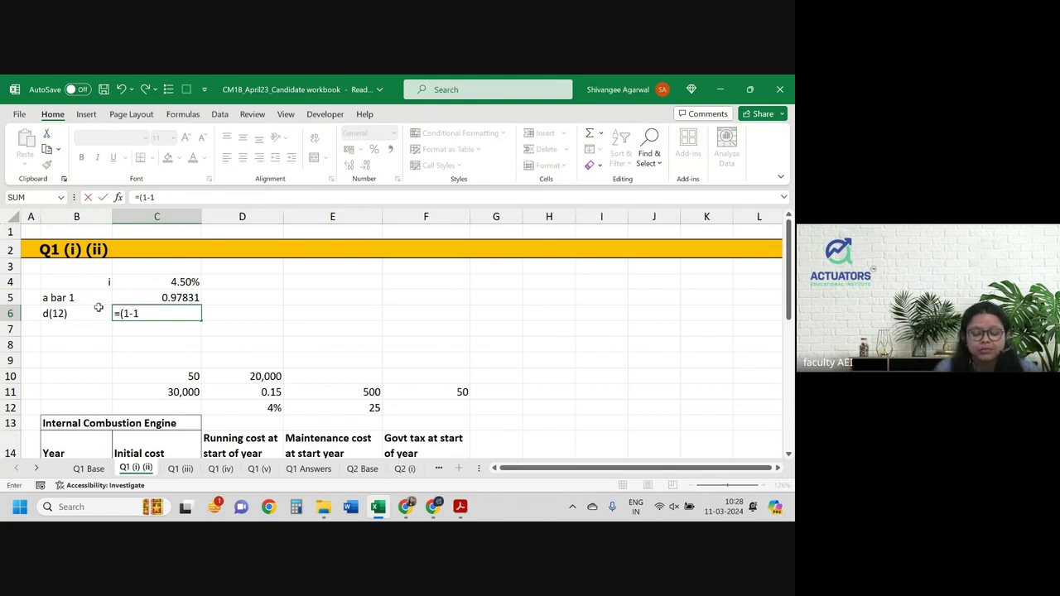
pyautogui.press('BackSpace')
pyautogui.write('(')
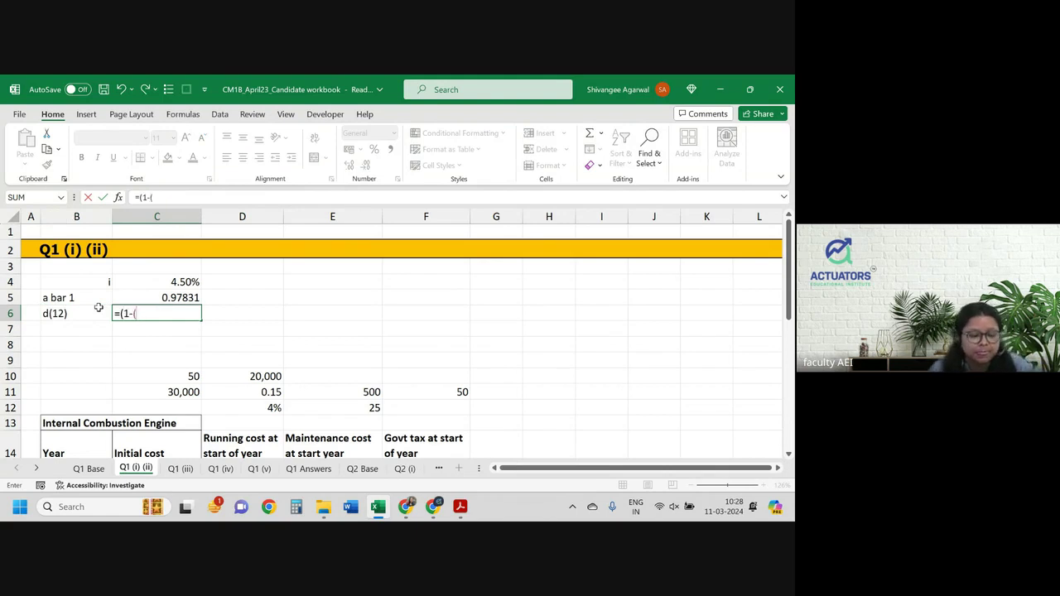
pyautogui.write('1')
pyautogui.press('Up')
pyautogui.press('Up')
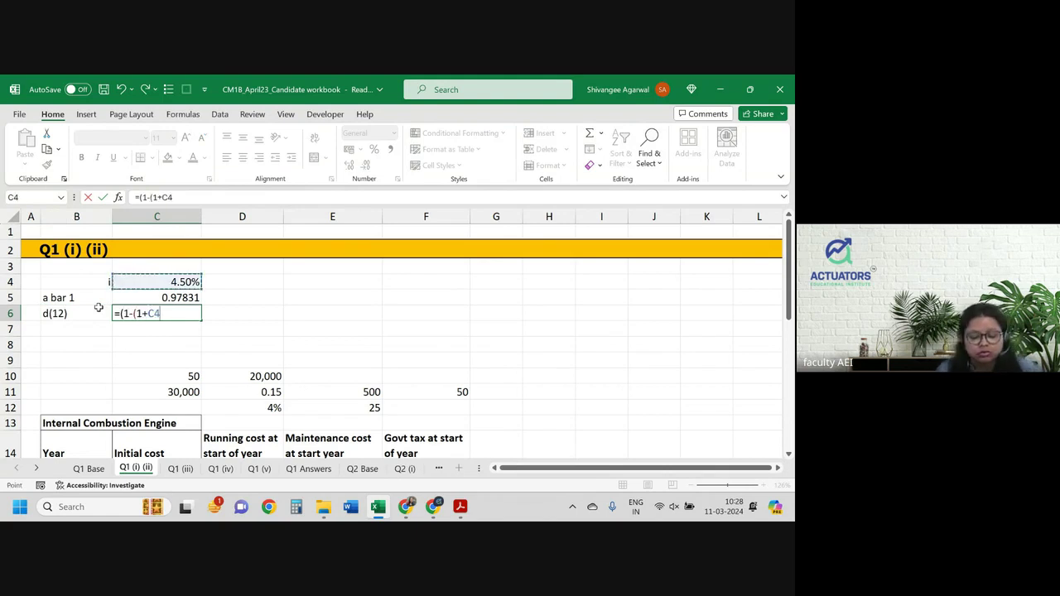
pyautogui.write(')^-1')
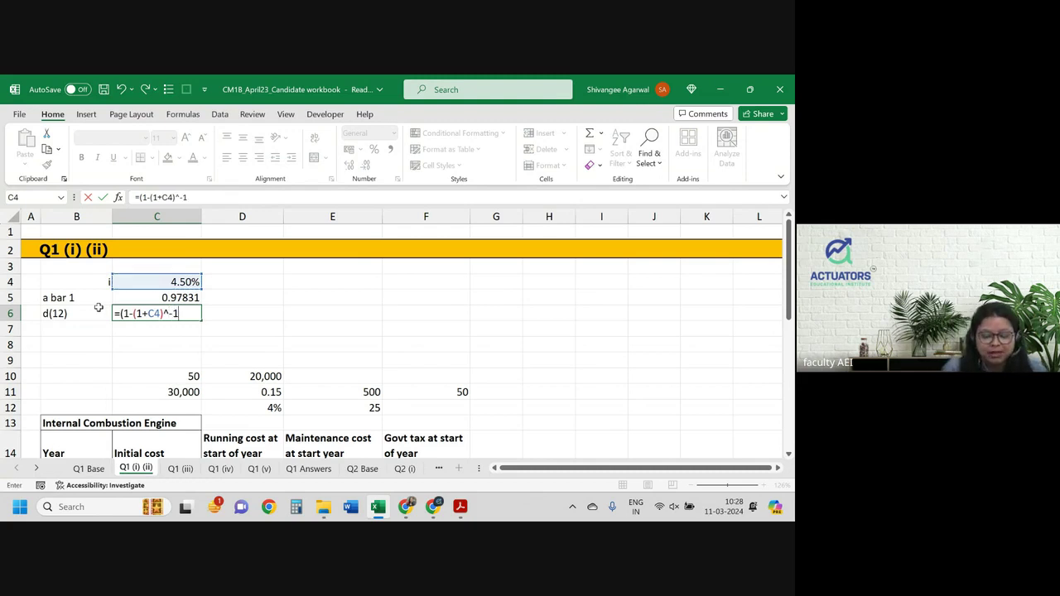
pyautogui.write('/12')
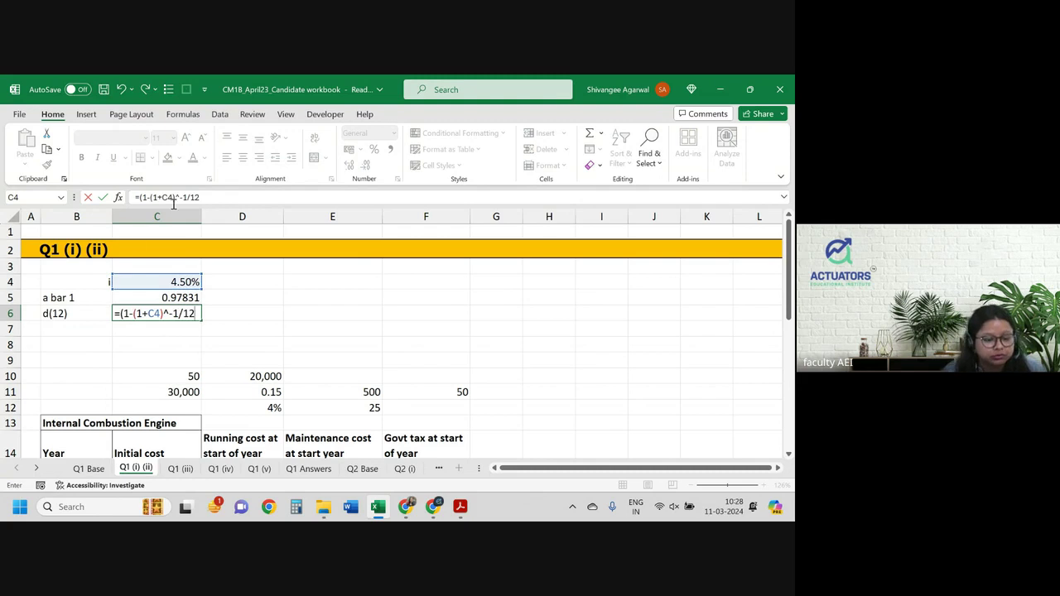
pyautogui.click(181, 197)
pyautogui.write('(1/12')
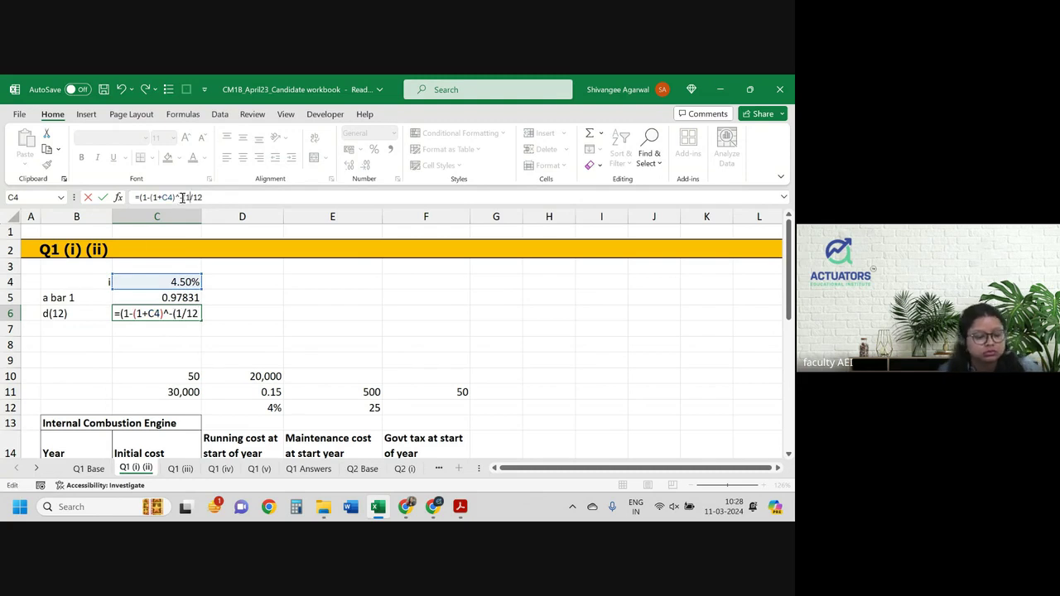
pyautogui.write('))*2')
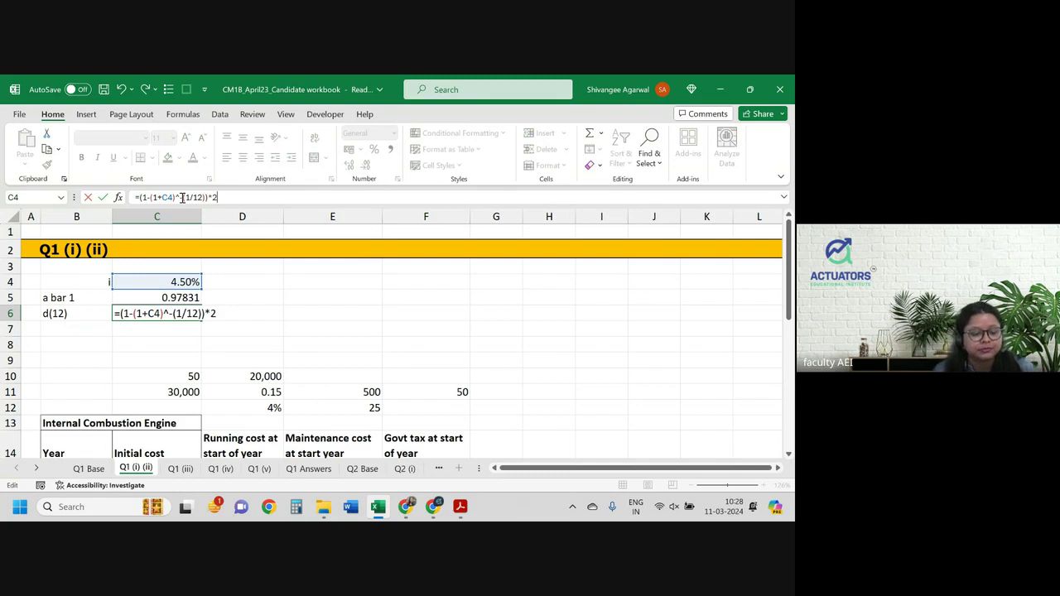
pyautogui.press('BackSpace')
pyautogui.write('12')
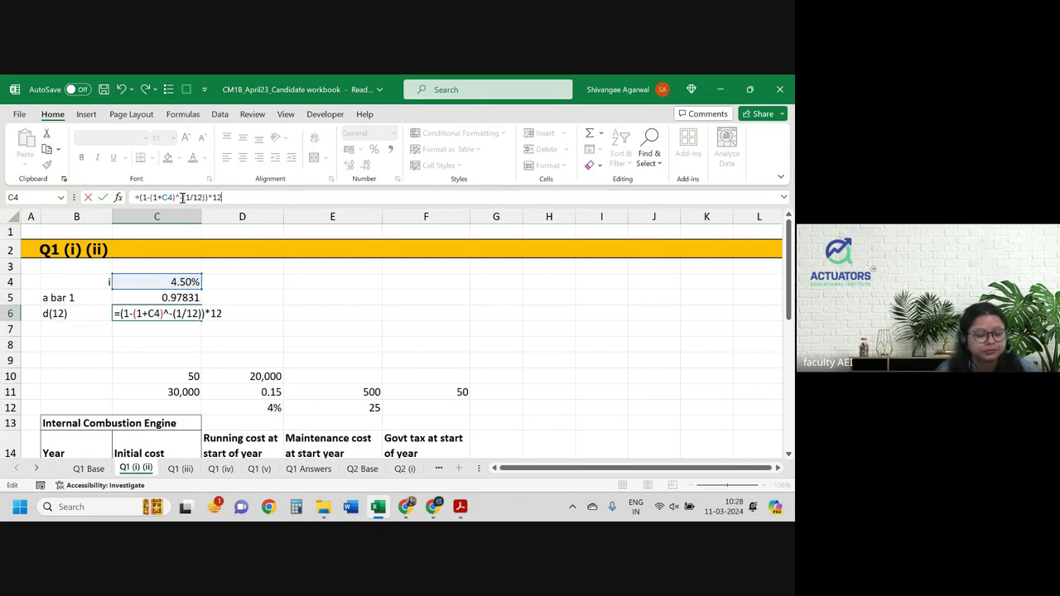
pyautogui.press('Return')
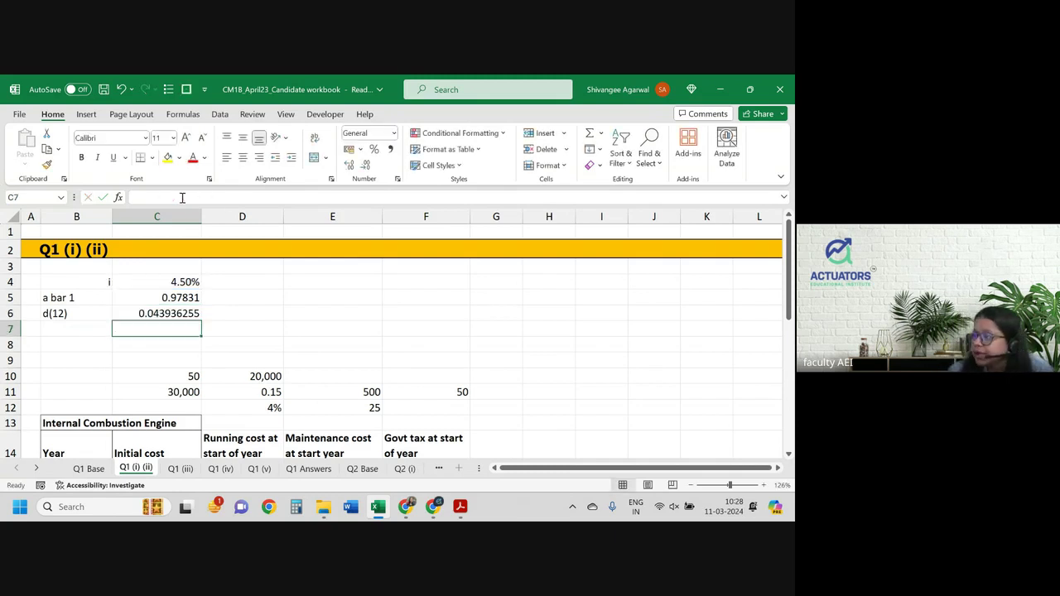
# Label B7 'adue:12:<1>' and enter =(1-(1+C4)^-1)/C6 in C7, giving 0.980106305.
pyautogui.press('Left')
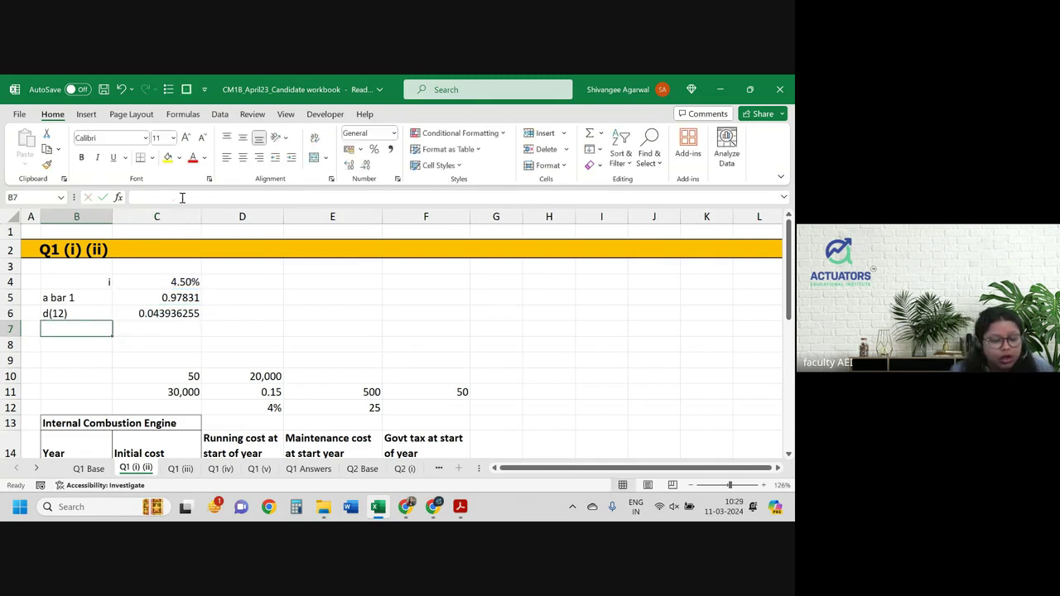
pyautogui.write('a')
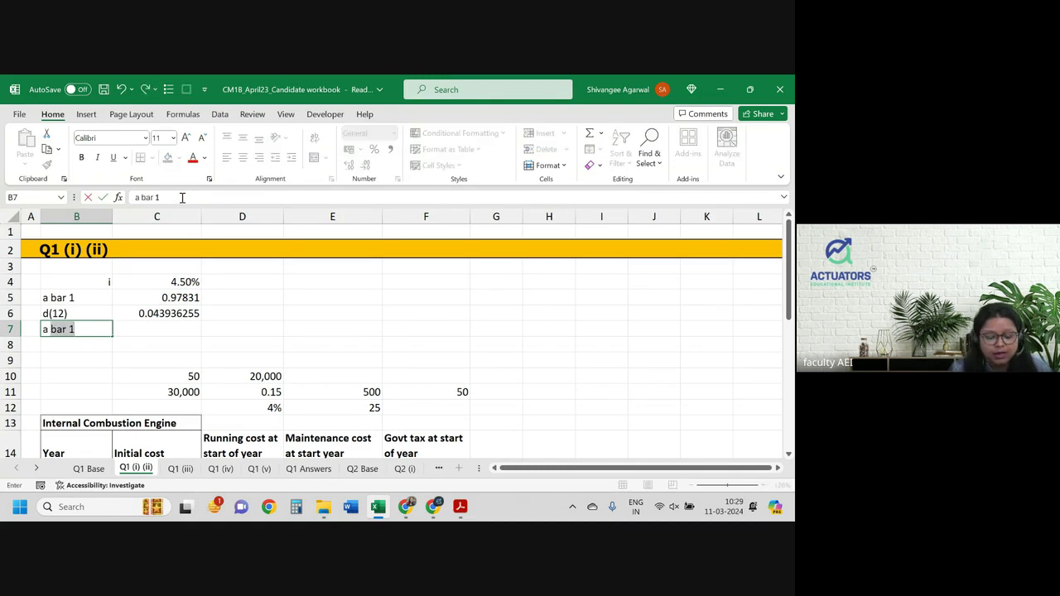
pyautogui.press('BackSpace')
pyautogui.write('ue')
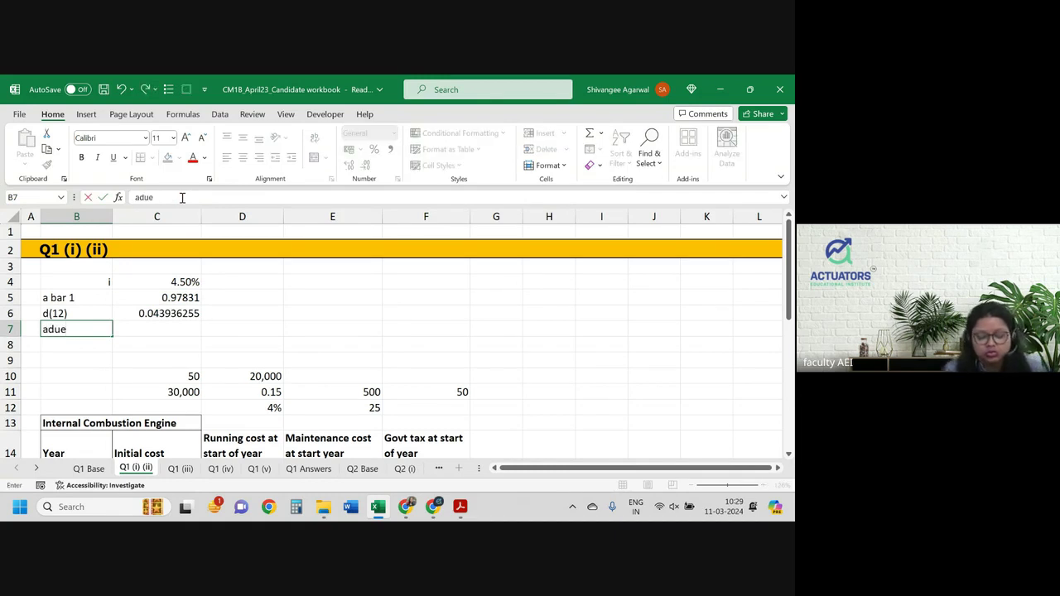
pyautogui.write(':<1>')
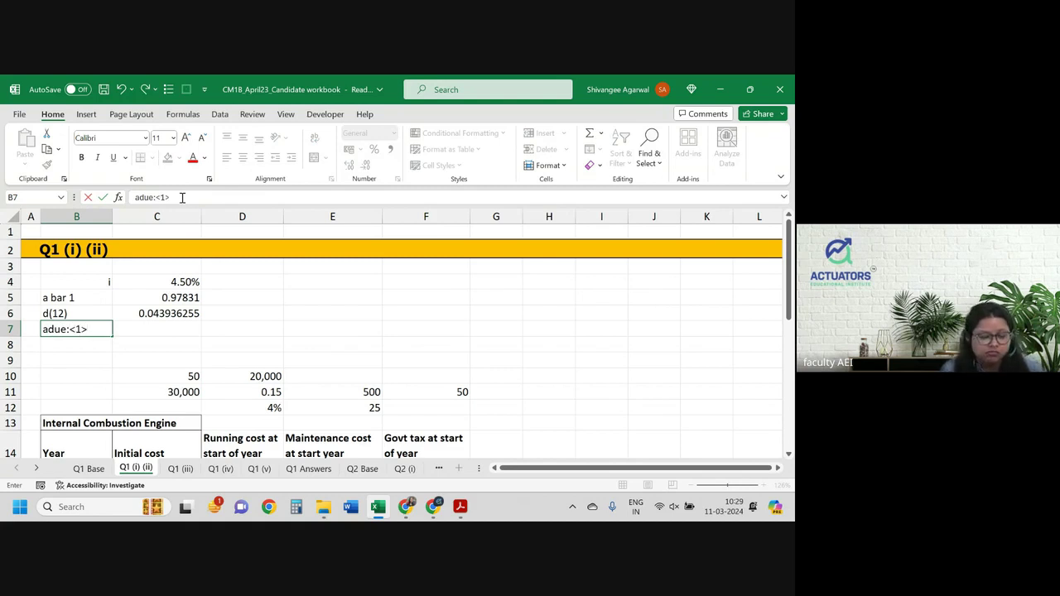
pyautogui.press('BackSpace')
pyautogui.press('BackSpace')
pyautogui.press('BackSpace')
pyautogui.write('12:')
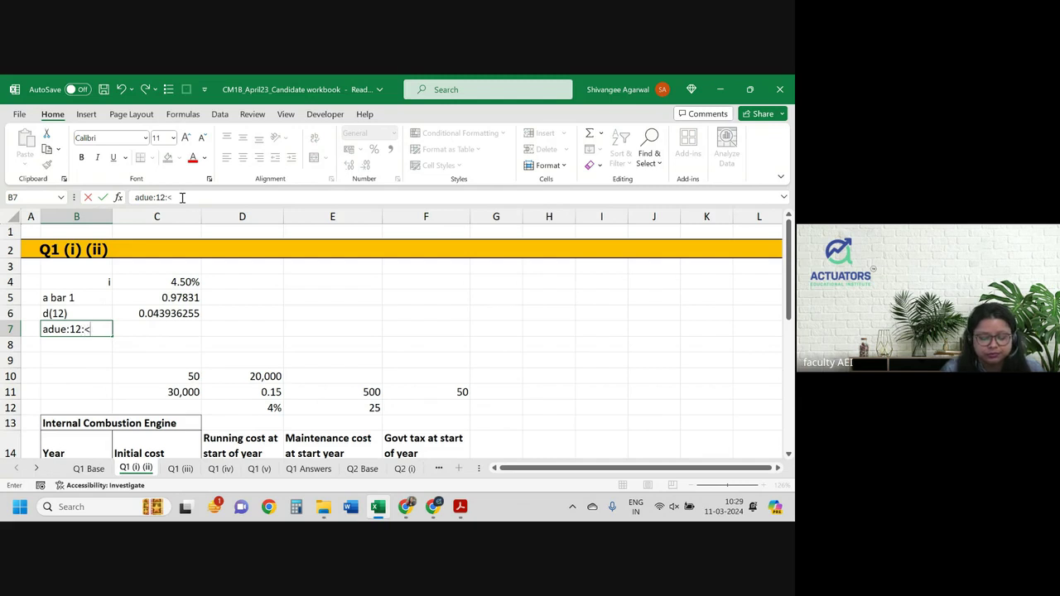
pyautogui.press('Tab')
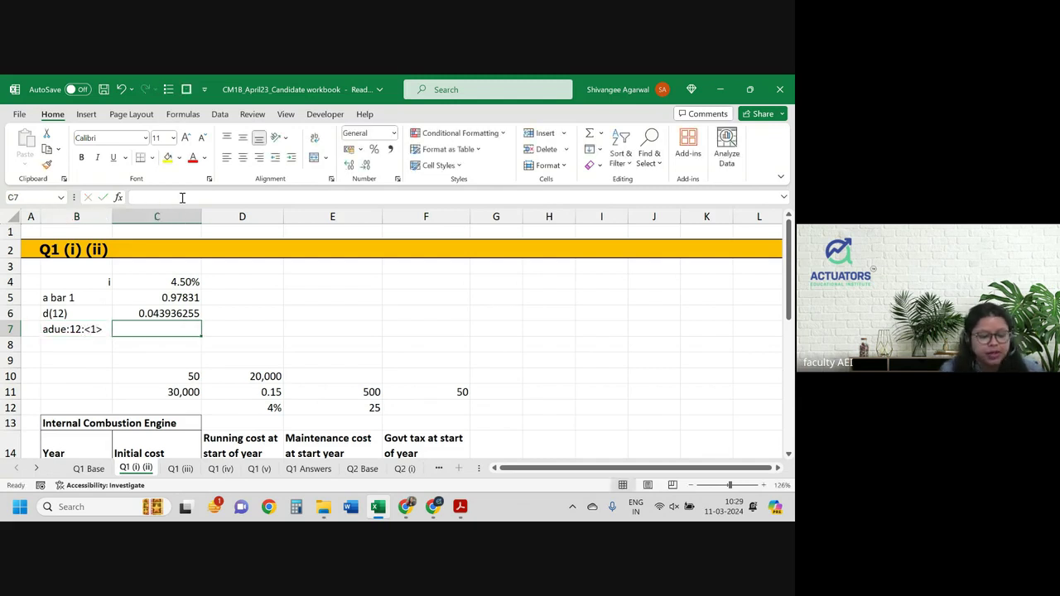
pyautogui.write('=(1-')
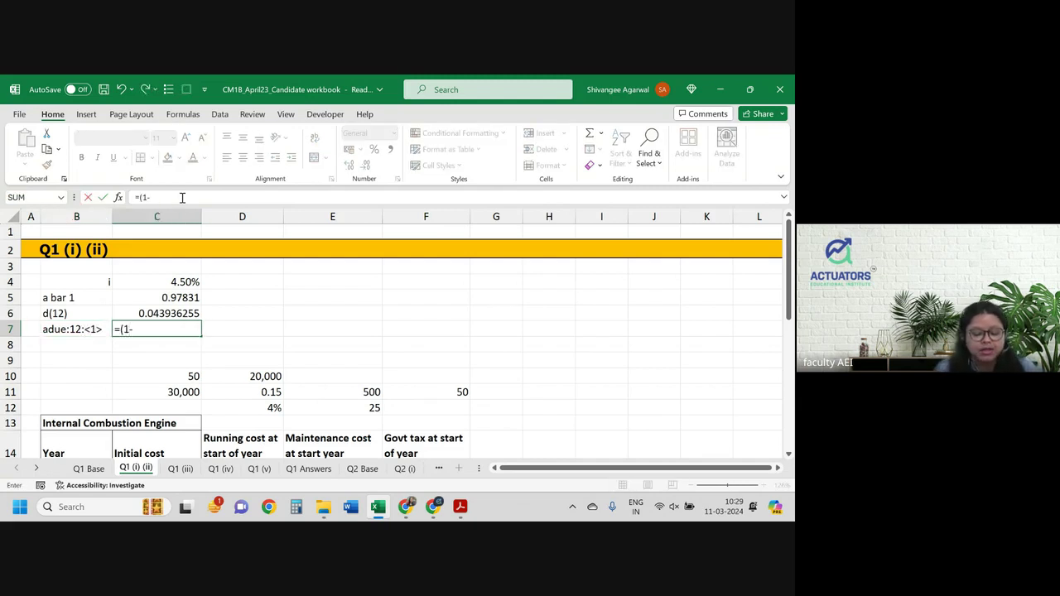
pyautogui.write('(1+')
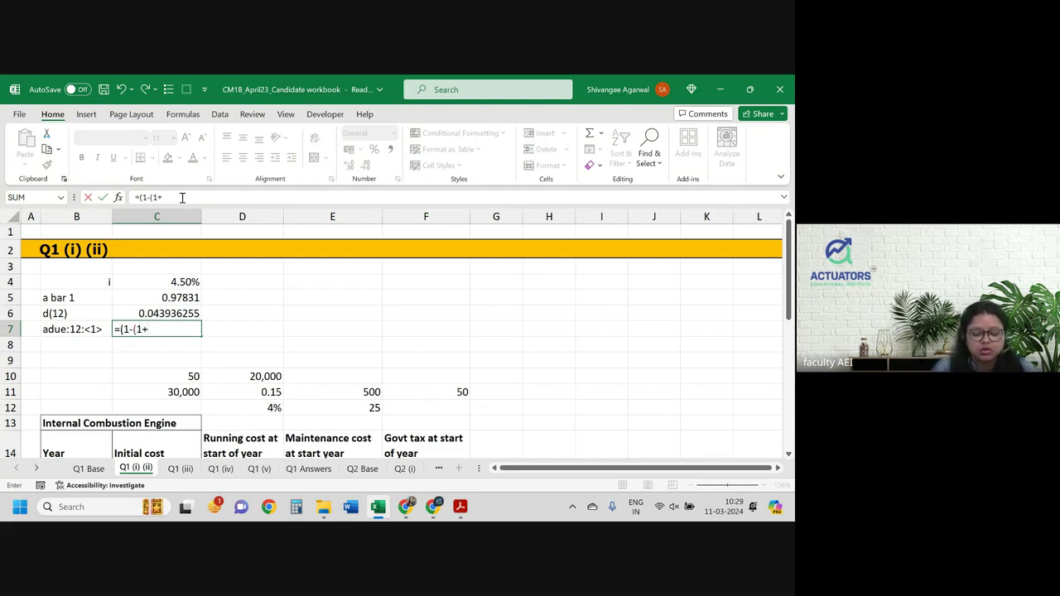
pyautogui.press('Up')
pyautogui.press('Up')
pyautogui.press('Up')
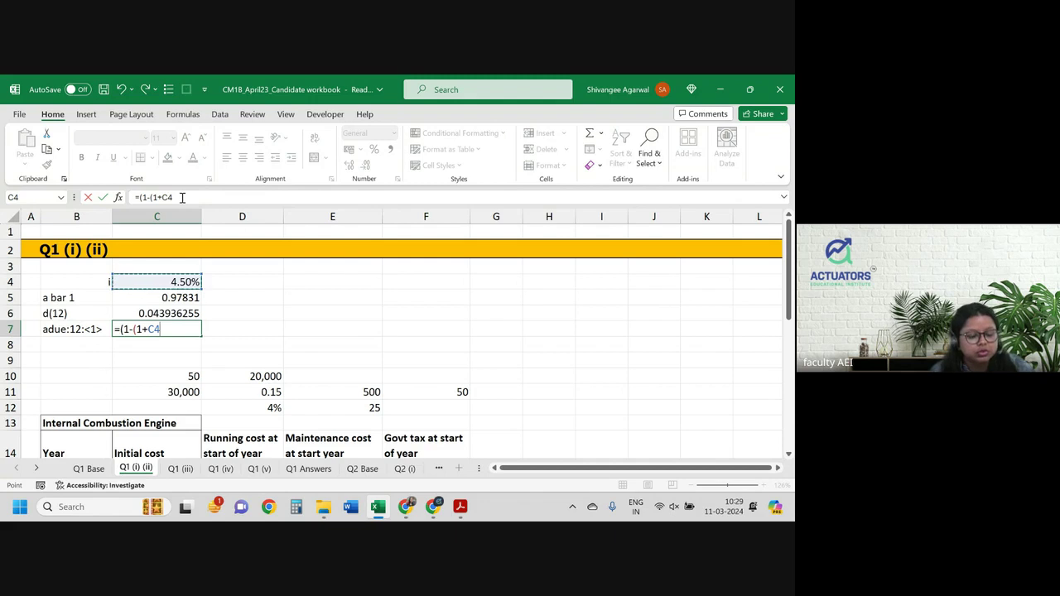
pyautogui.write(')^-1')
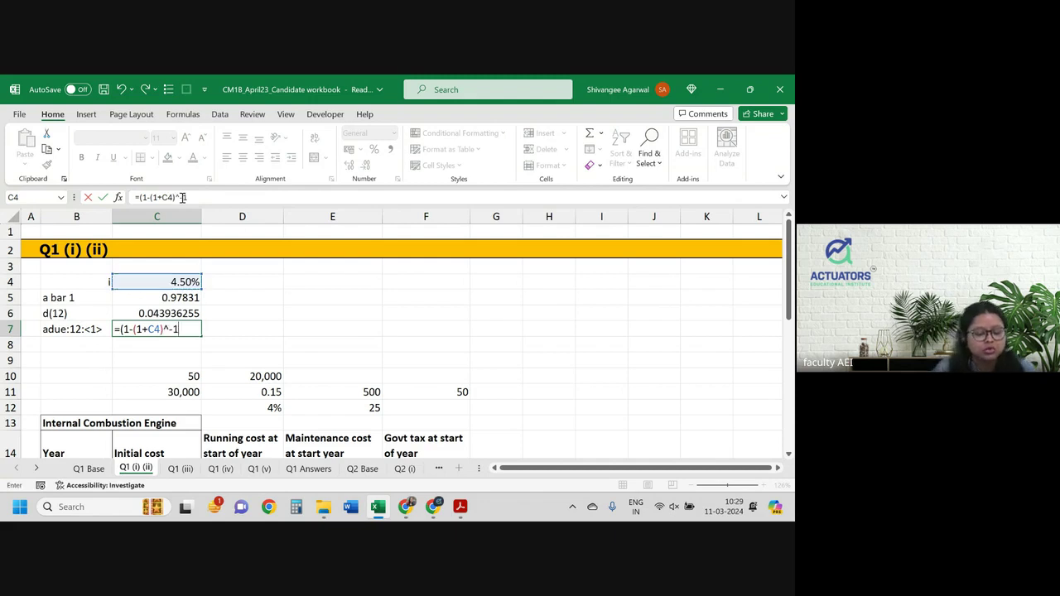
pyautogui.write(')/')
pyautogui.press('Up')
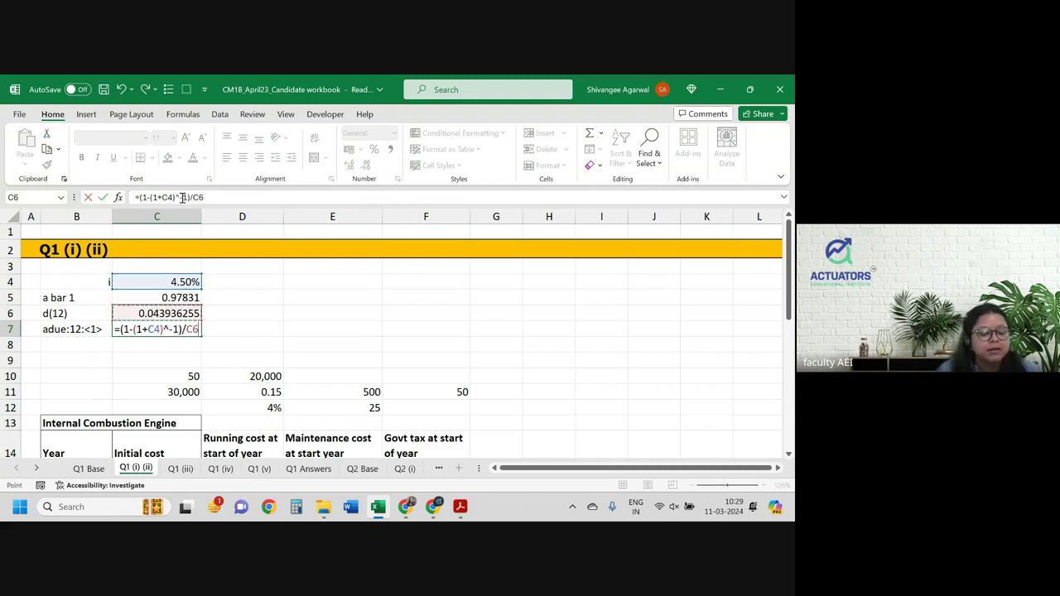
pyautogui.hotkey('ctrl', 'Return')
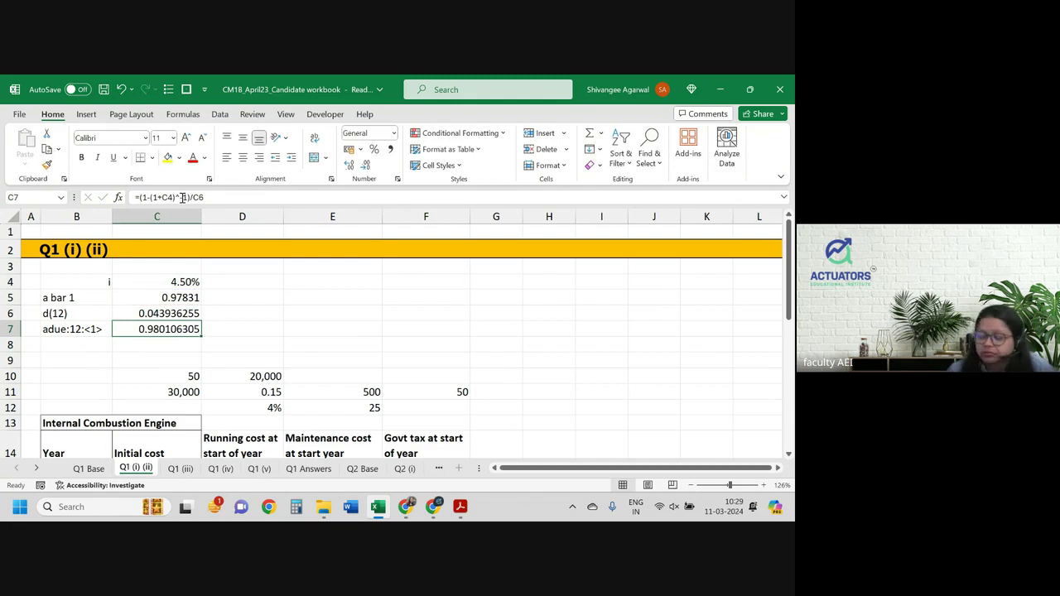
pyautogui.scroll(-2, 428, 414)
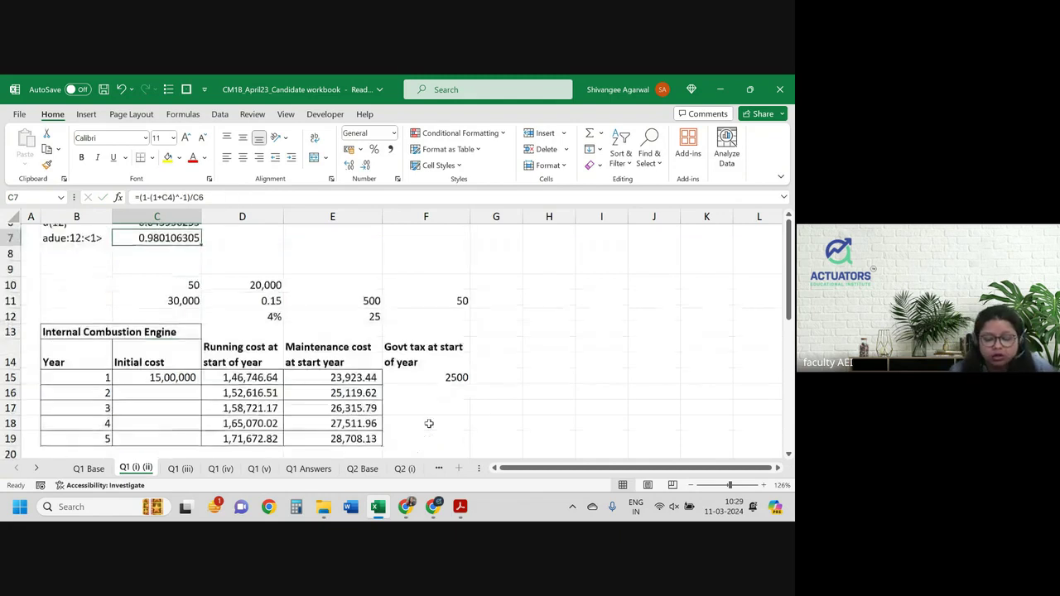
# Rework the year 1 Govt tax formula in F15: absolute $C$10, times 12, times C7.
pyautogui.doubleClick(428, 376)
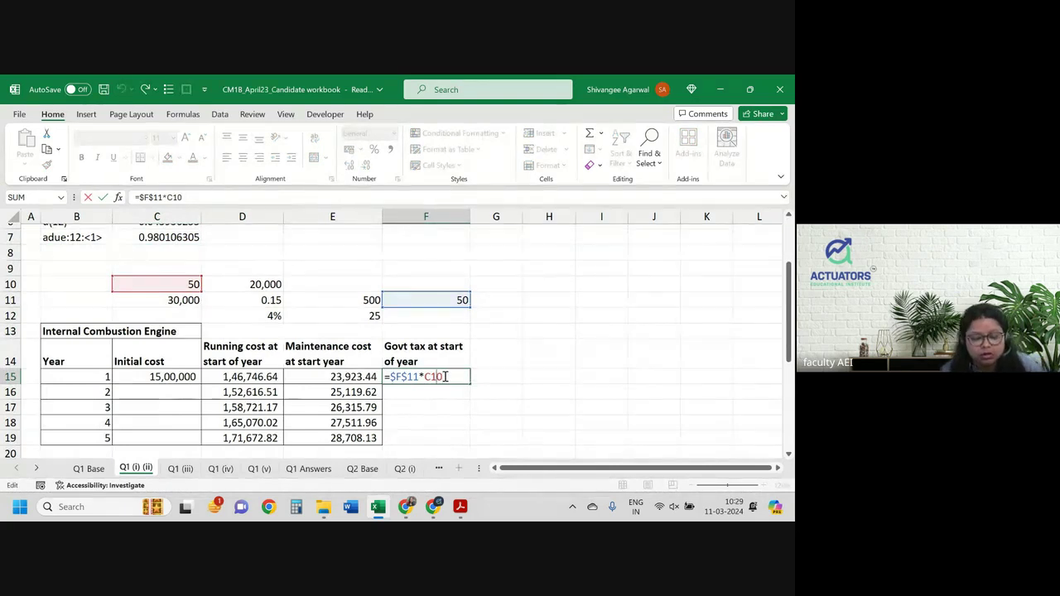
pyautogui.doubleClick(434, 377)
pyautogui.press('F4')
pyautogui.write('*')
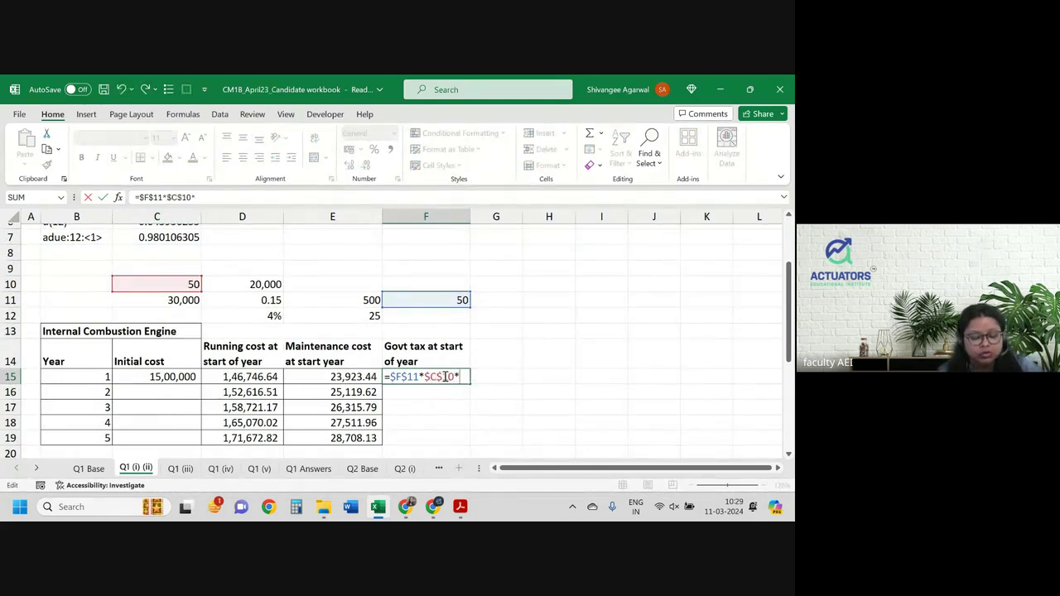
pyautogui.write('12*')
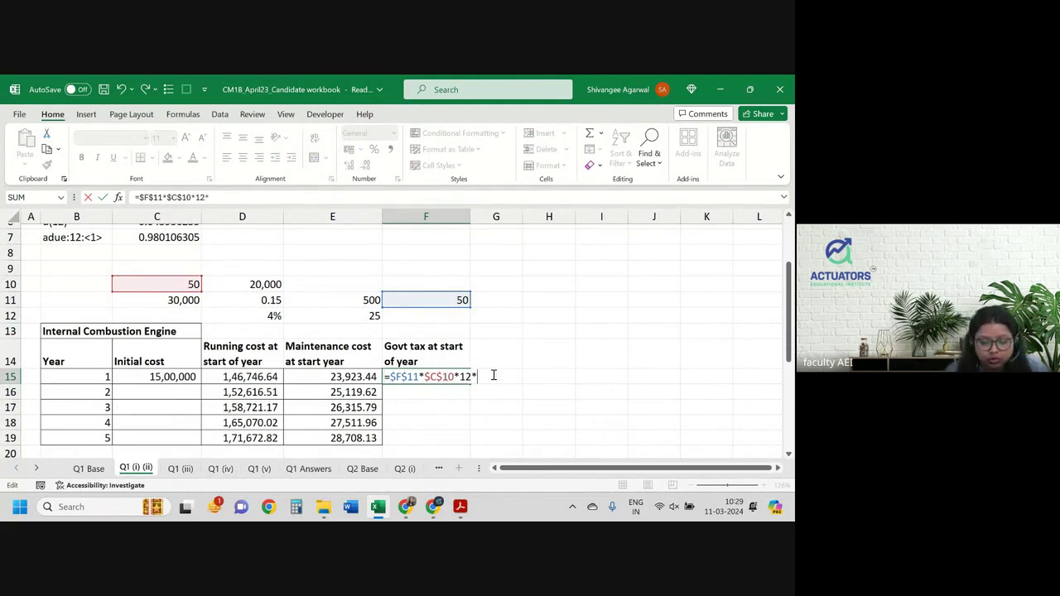
pyautogui.click(165, 237)
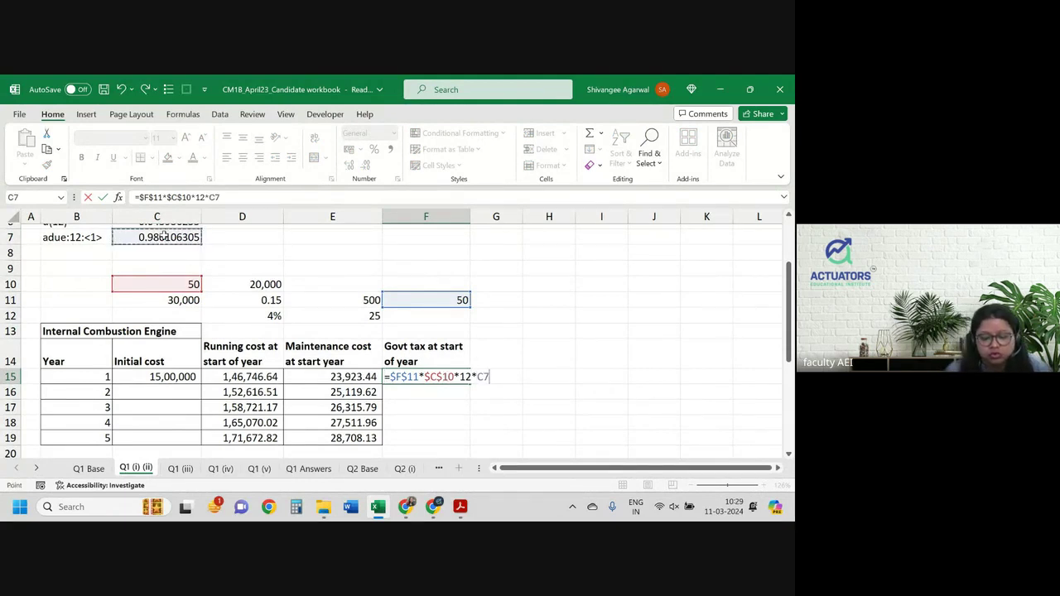
pyautogui.press('Return')
pyautogui.press('Up')
# Give F15 the maintenance cost format, lock C7 as $C$7, and fill tax to year 5.
pyautogui.press('Left')
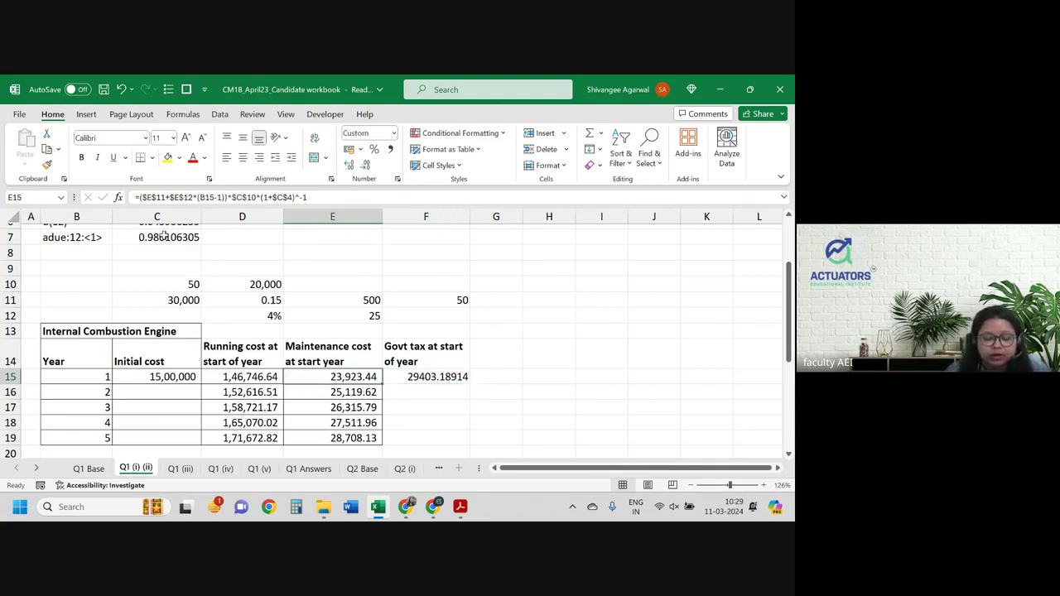
pyautogui.click(47, 165)
pyautogui.press('Right')
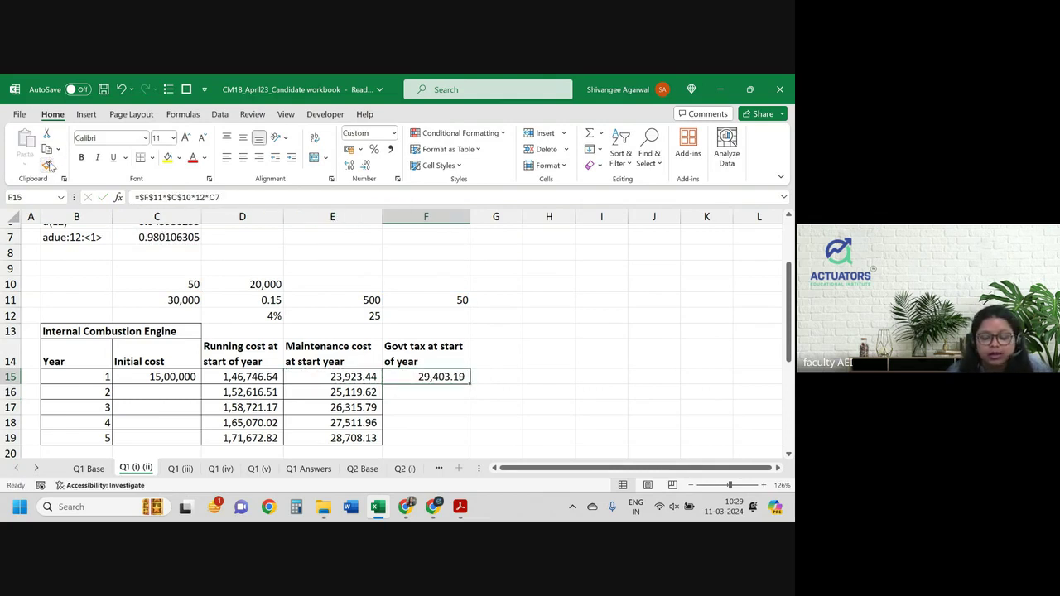
pyautogui.doubleClick(469, 384)
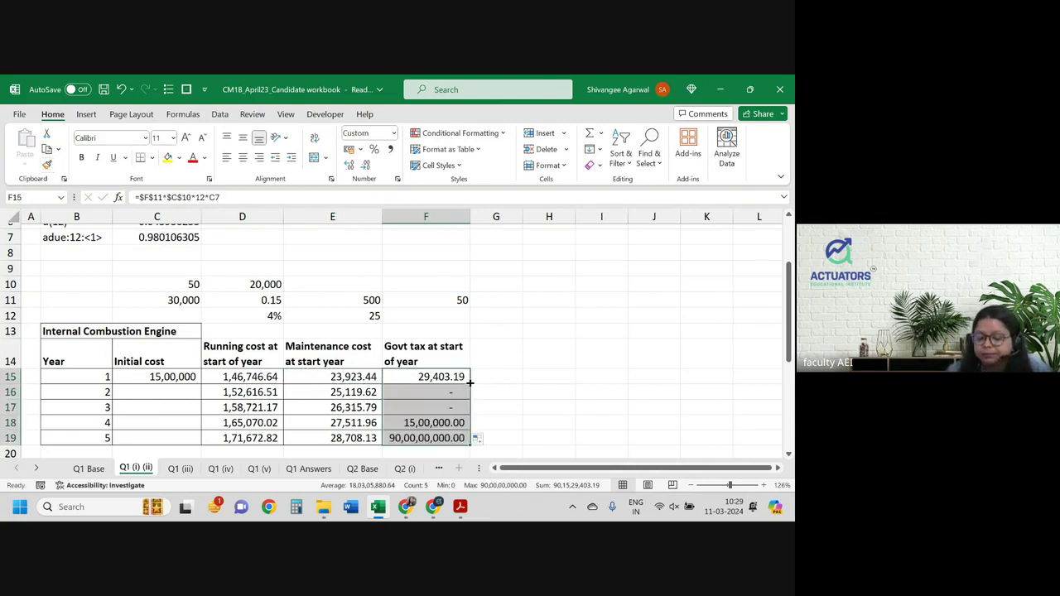
pyautogui.doubleClick(463, 379)
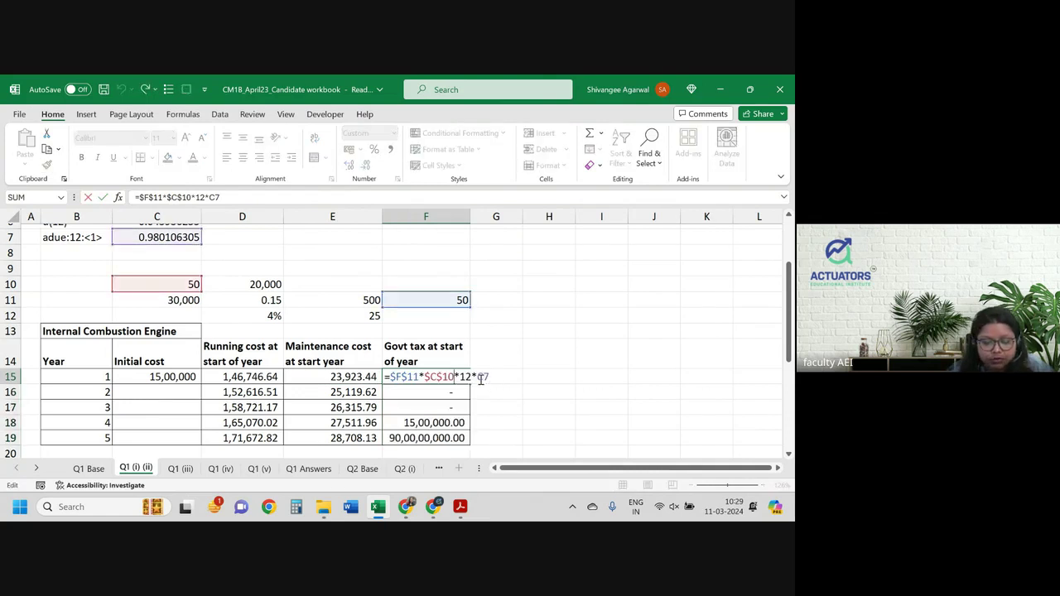
pyautogui.press('F4')
pyautogui.hotkey('ctrl', 'Return')
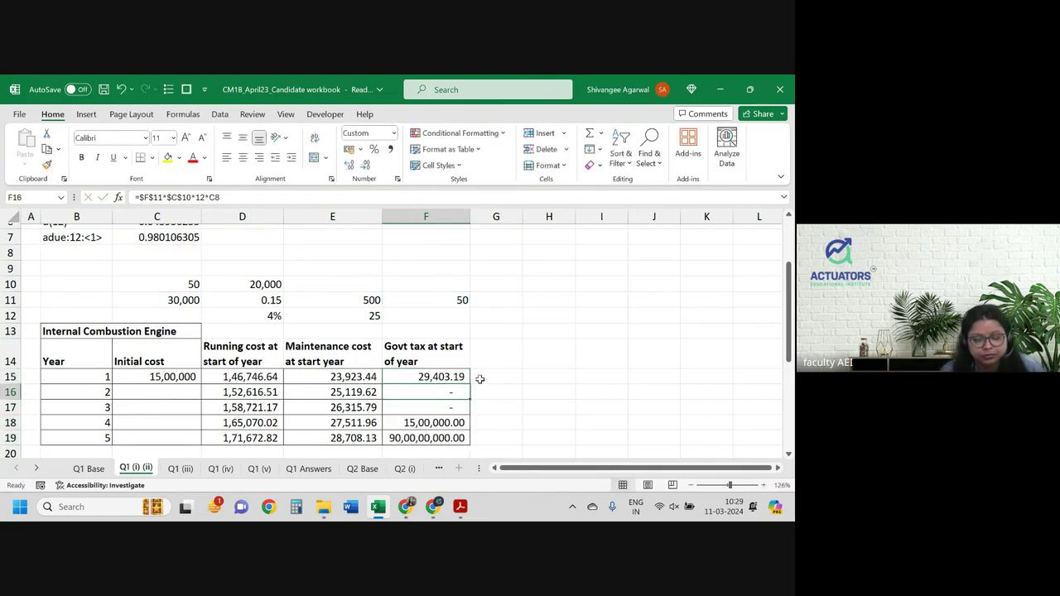
pyautogui.doubleClick(469, 385)
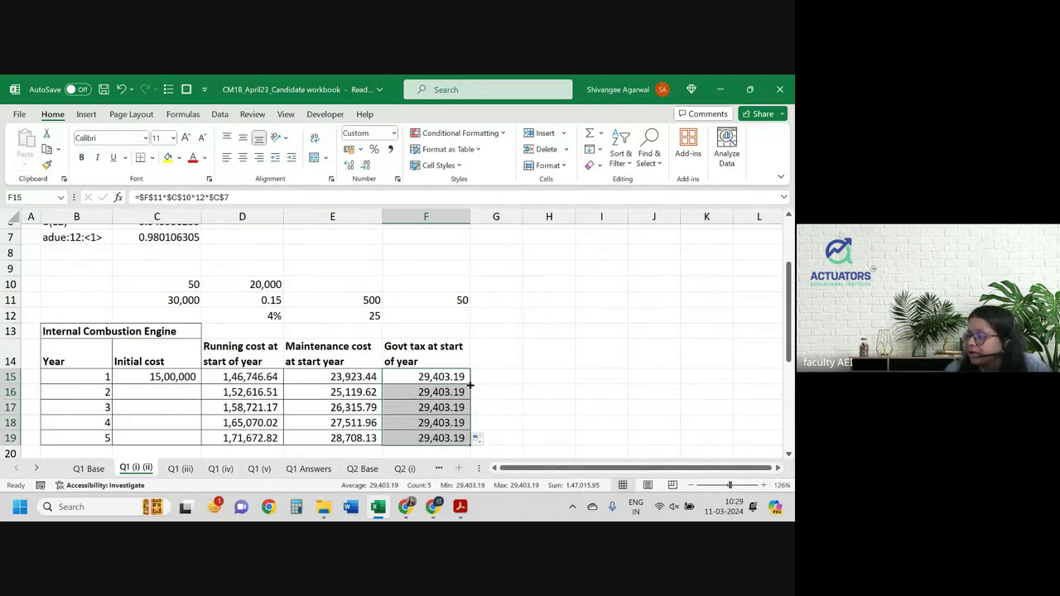
pyautogui.click(500, 358)
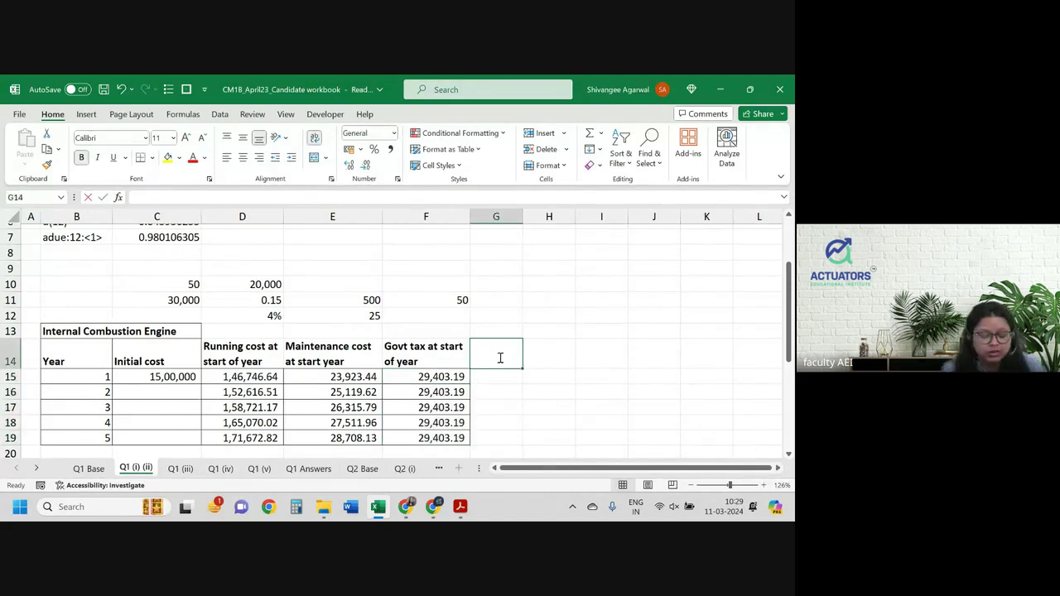
# Head G14 'Disc factor' and start the G15 formula with the absolute rate $C$4.
pyautogui.write('Disc factor')
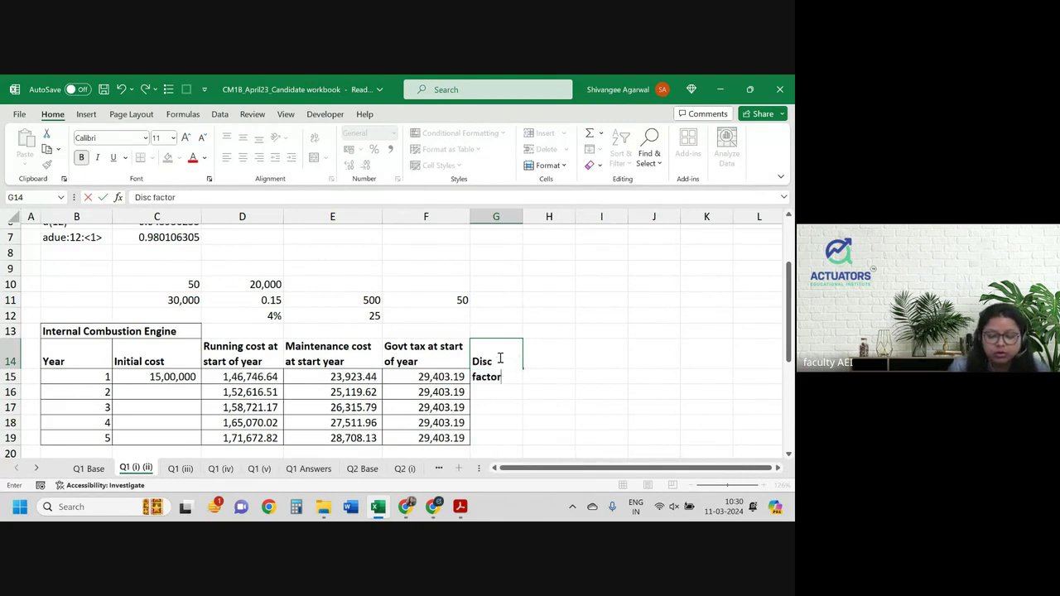
pyautogui.press('Return')
pyautogui.write('=')
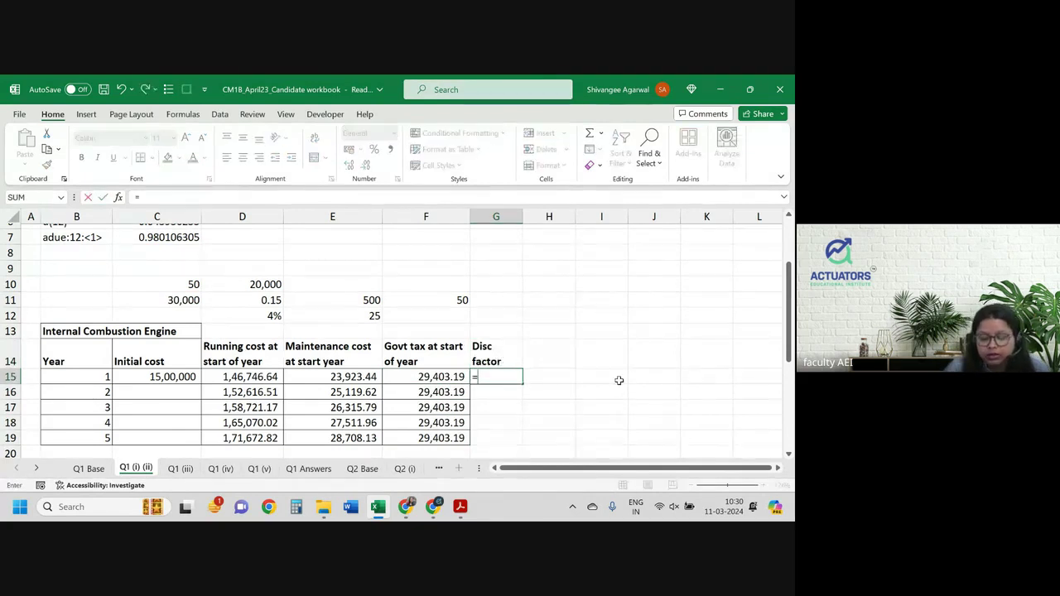
pyautogui.write('(1+')
pyautogui.press('Up')
pyautogui.press('Up')
pyautogui.press('Up')
pyautogui.press('Up')
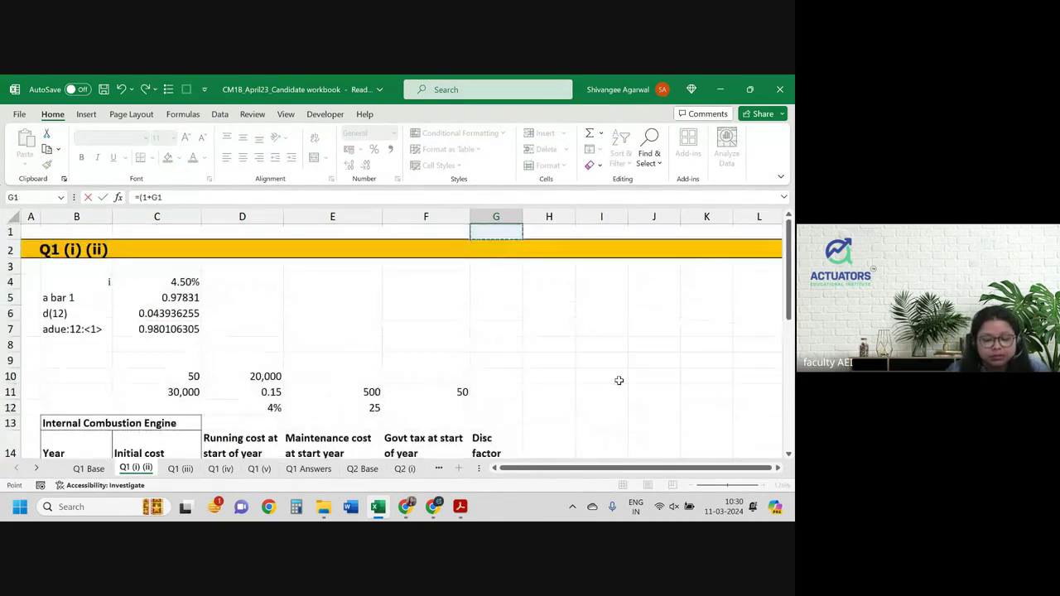
pyautogui.press('Down')
pyautogui.press('Left')
pyautogui.press('Left')
pyautogui.press('Left')
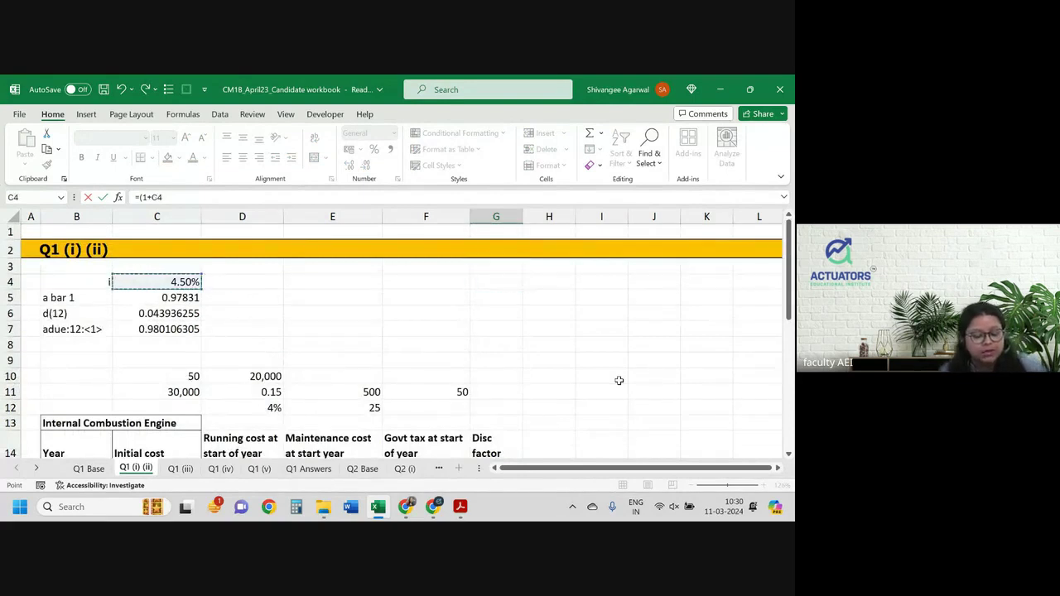
pyautogui.press('F4')
pyautogui.write(')')
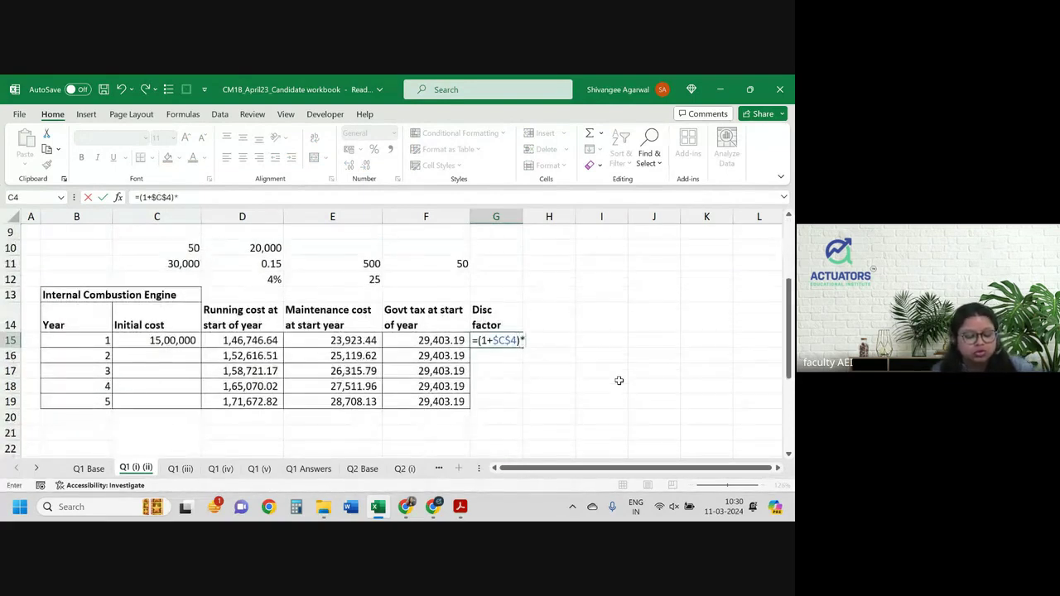
pyautogui.write('^-')
pyautogui.press('Left')
pyautogui.press('Left')
pyautogui.press('Left')
pyautogui.press('Left')
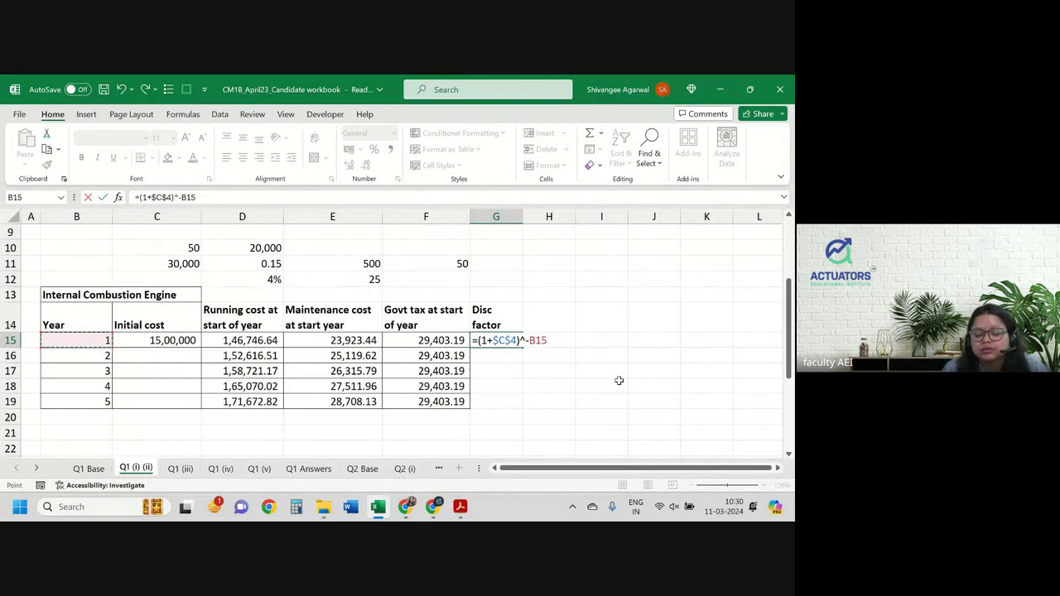
# Complete G15 as =(1+$C$4)^-(B15-1), fill to year 5, show five decimals (1.00000–0.83856).
pyautogui.press('BackSpace')
pyautogui.write('(')
pyautogui.press('Left')
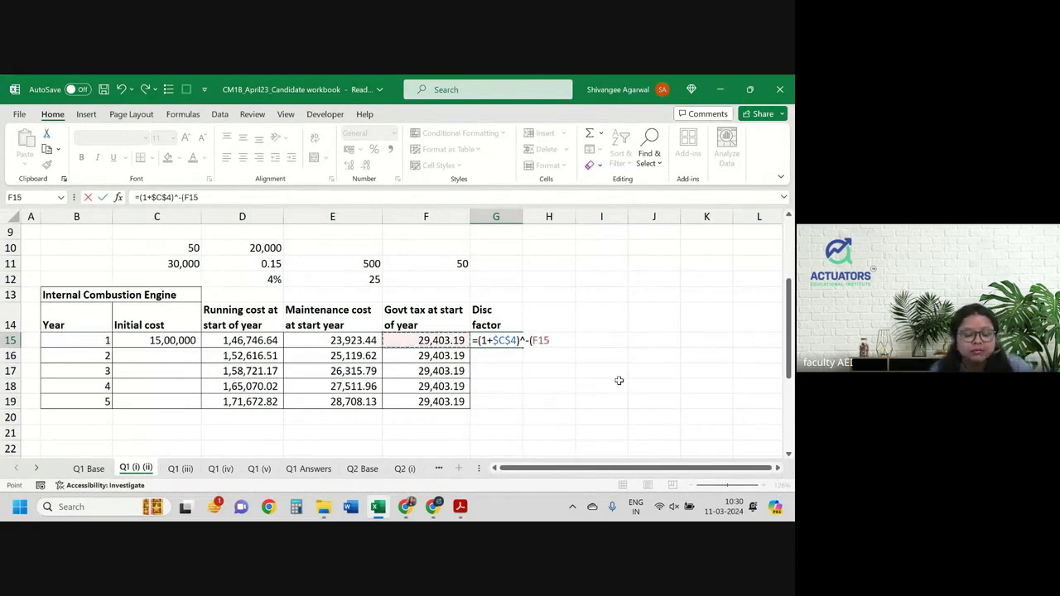
pyautogui.press('Left')
pyautogui.press('Left')
pyautogui.press('Left')
pyautogui.press('Left')
pyautogui.write('-1)')
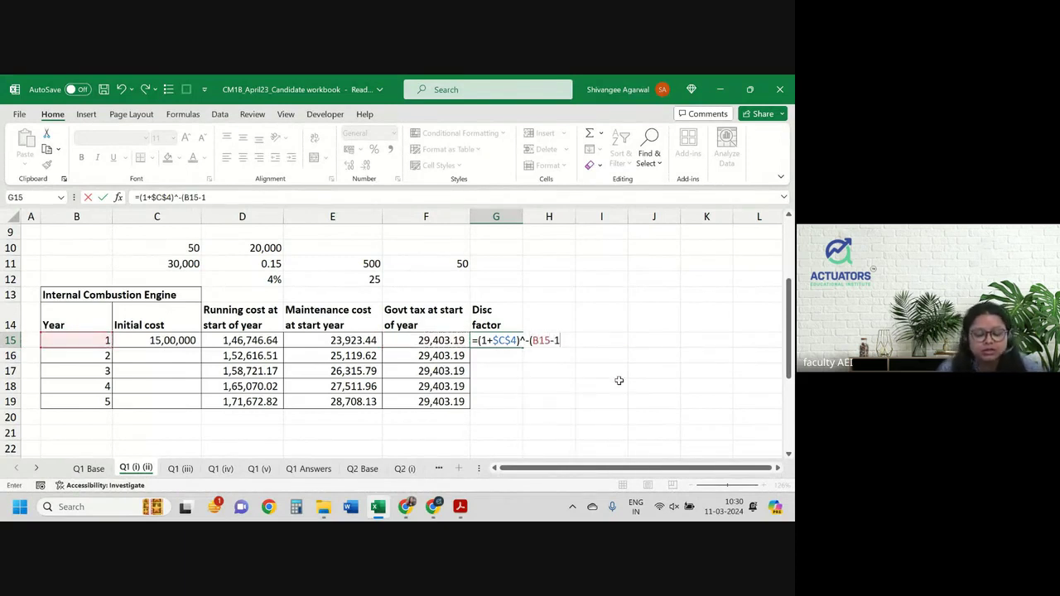
pyautogui.hotkey('ctrl', 'Return')
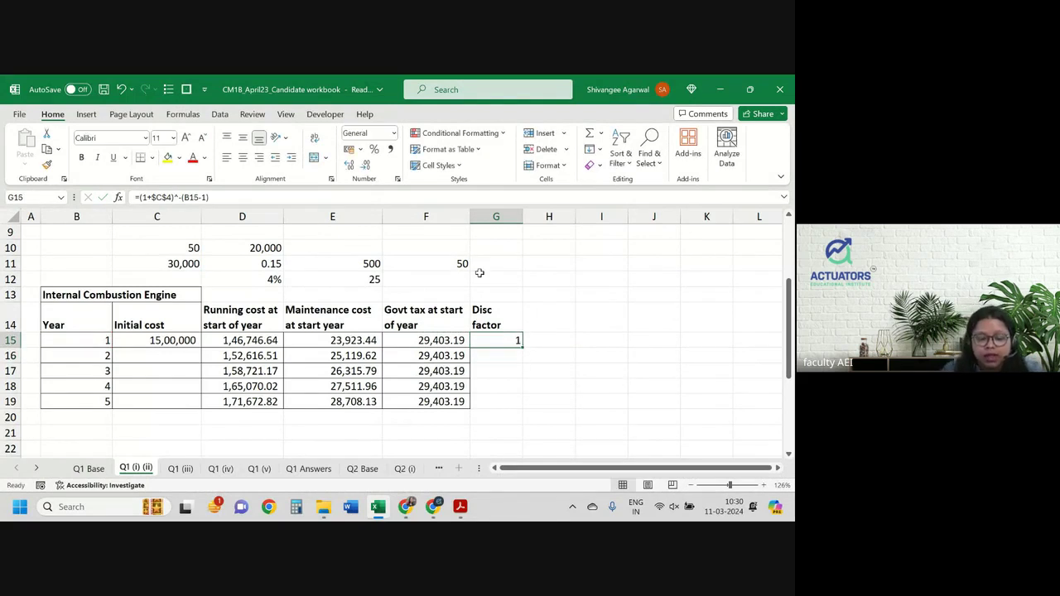
pyautogui.doubleClick(524, 351)
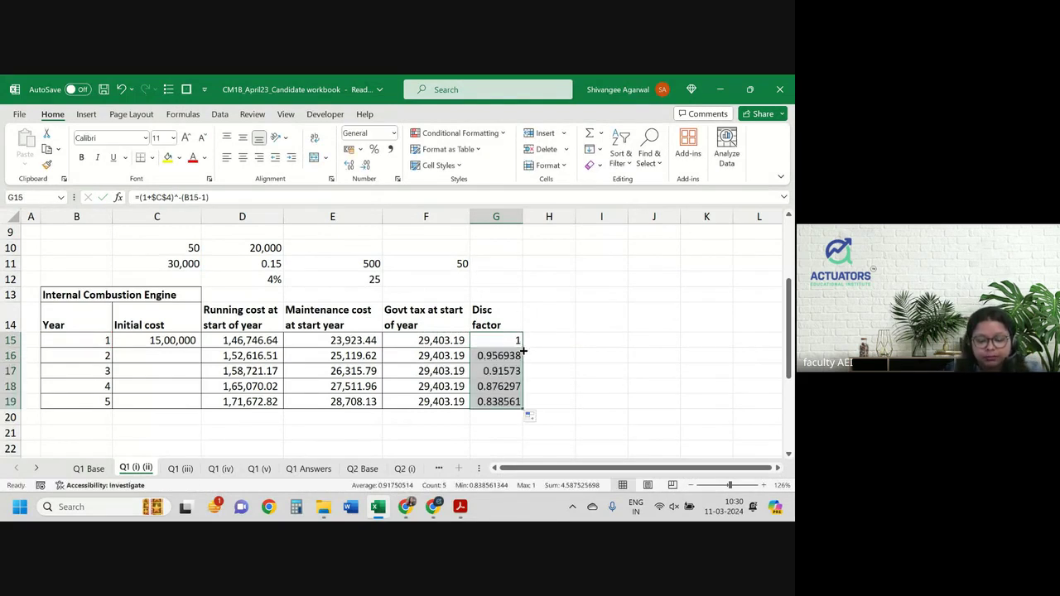
pyautogui.click(367, 165)
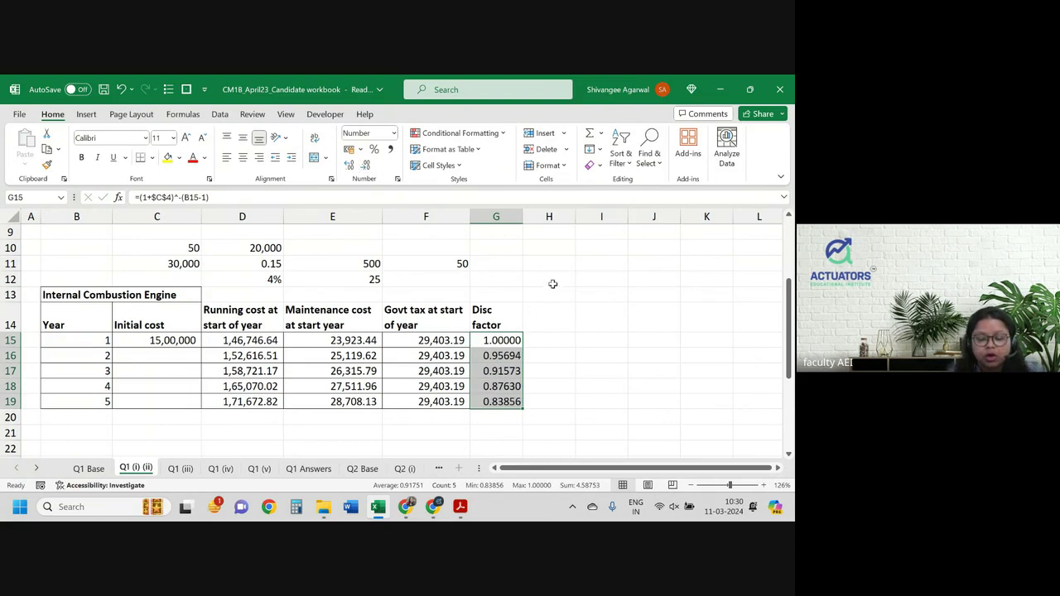
# Add a PV column in H14 summing each year's costs C15:F15, filled down to year 5.
pyautogui.click(542, 318)
pyautogui.write('PV')
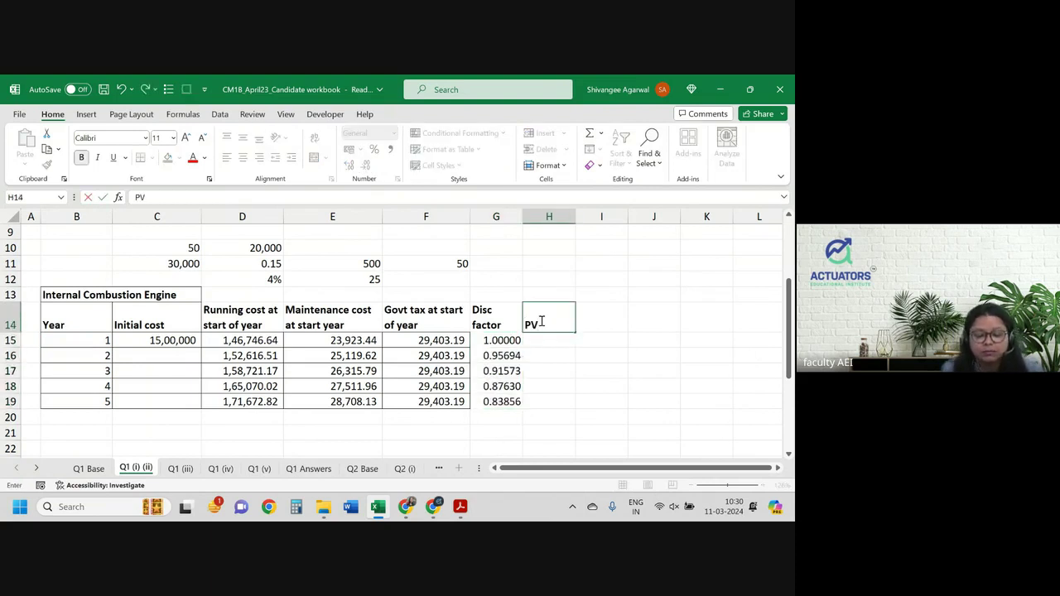
pyautogui.press('Return')
pyautogui.write('=')
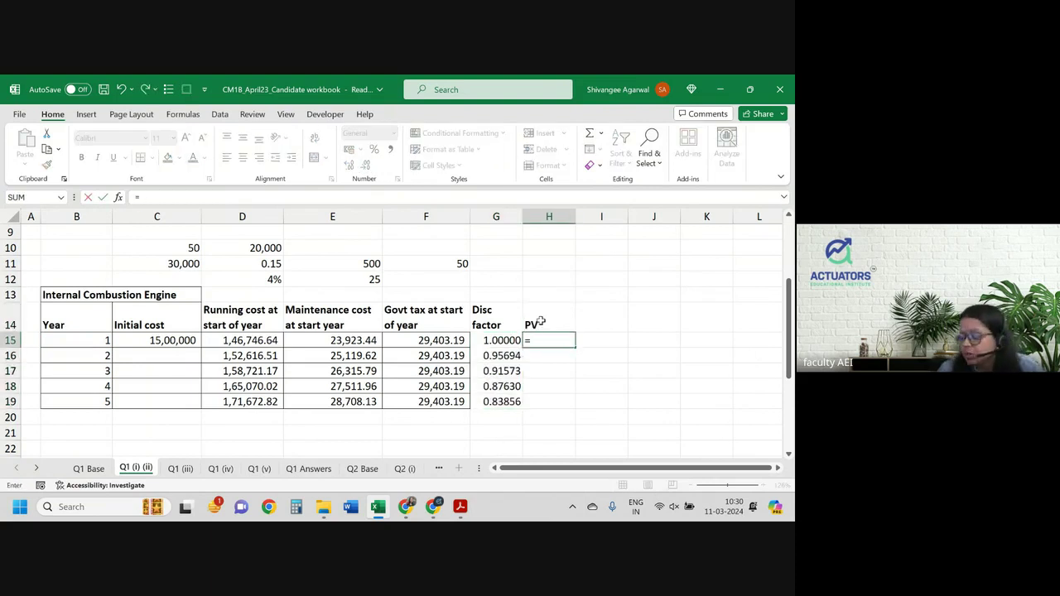
pyautogui.write('sum(')
pyautogui.press('Left')
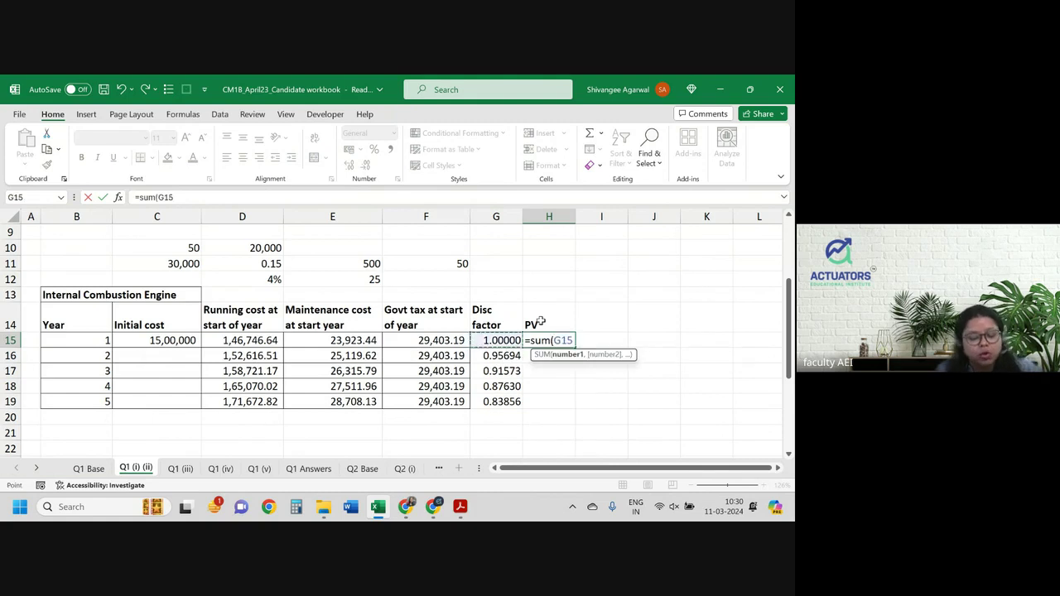
pyautogui.press('Left')
pyautogui.press('Left')
pyautogui.press('Left')
pyautogui.press('Left')
pyautogui.hotkey('shift', 'Right')
pyautogui.hotkey('shift', 'Right')
pyautogui.hotkey('shift', 'Right')
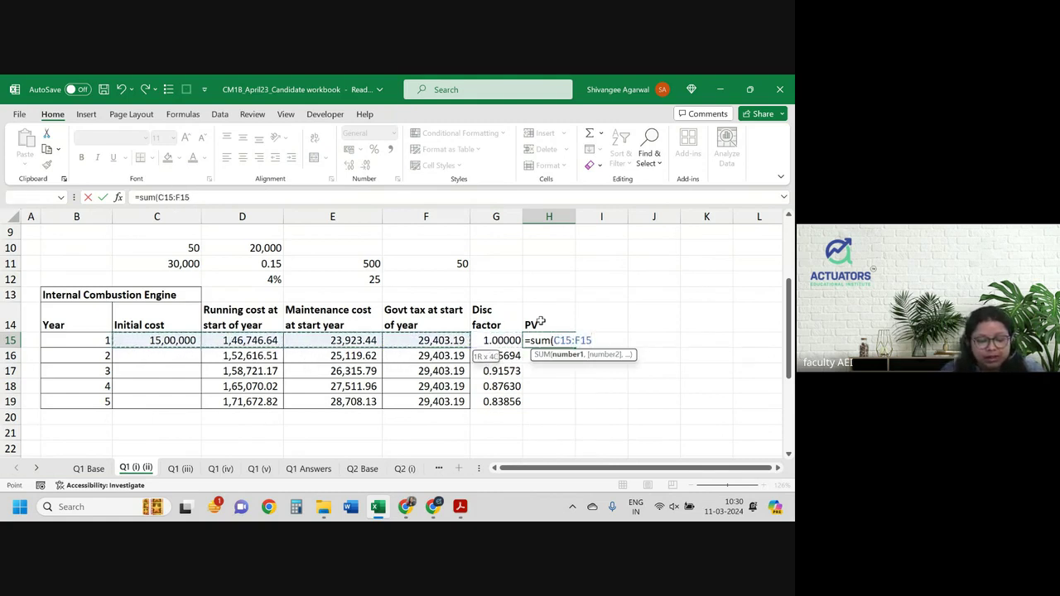
pyautogui.write(')*G15')
pyautogui.press('Return')
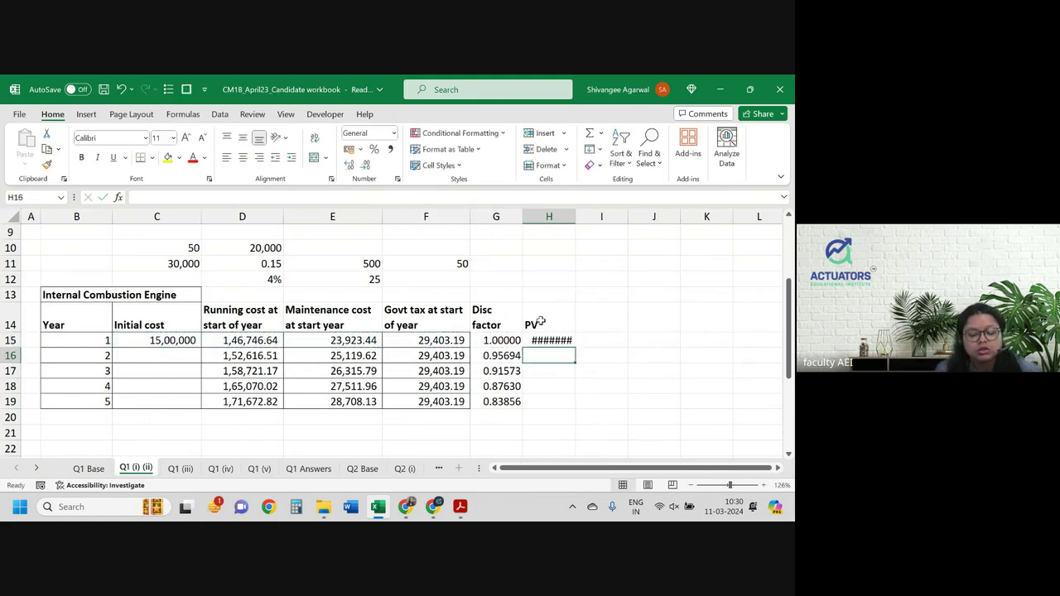
pyautogui.doubleClick(576, 216)
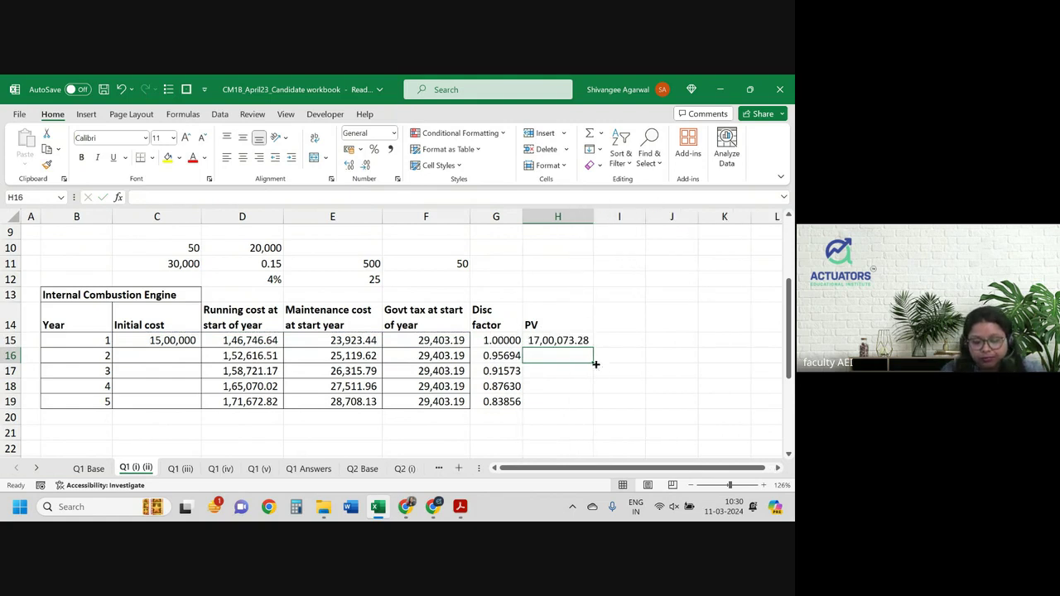
pyautogui.click(583, 341)
pyautogui.doubleClick(592, 348)
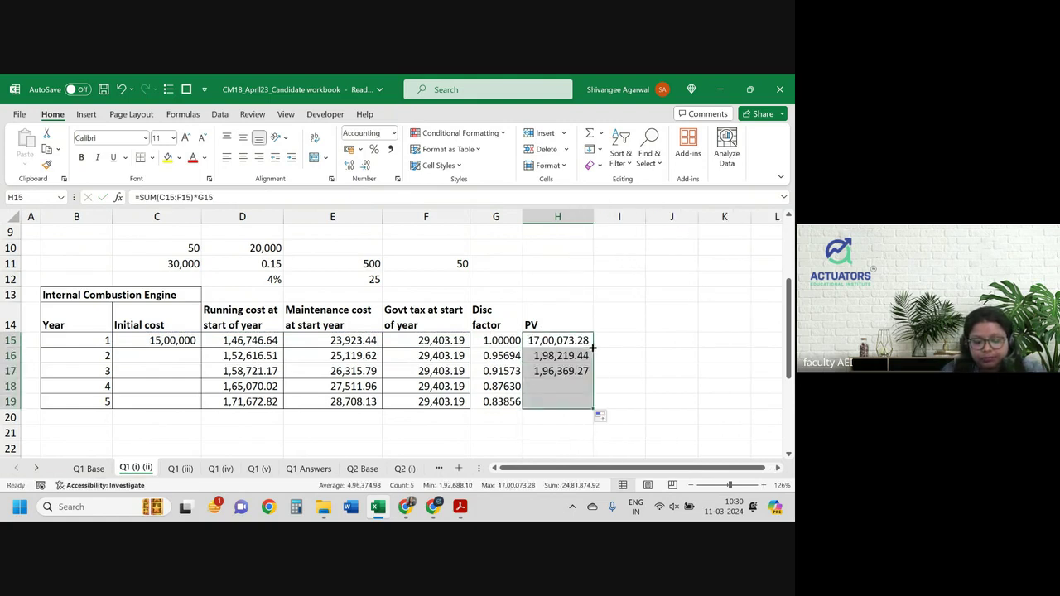
# Apply all borders to the cost table D14:H19.
pyautogui.moveTo(228, 325); pyautogui.dragTo(579, 402)
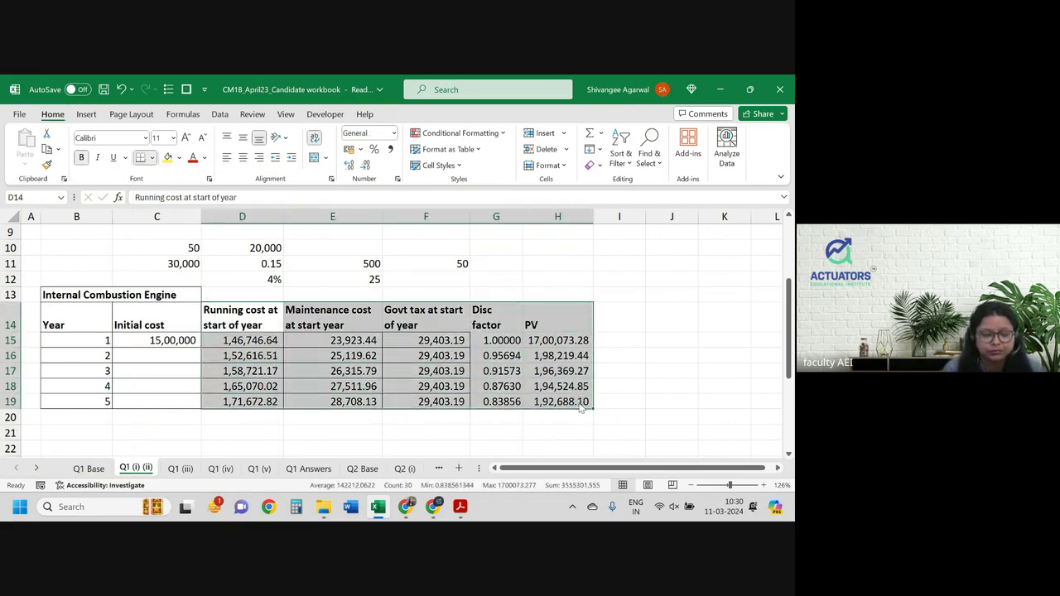
pyautogui.hotkey('alt', 'h')
pyautogui.press('b')
pyautogui.press('a')
pyautogui.click(448, 355)
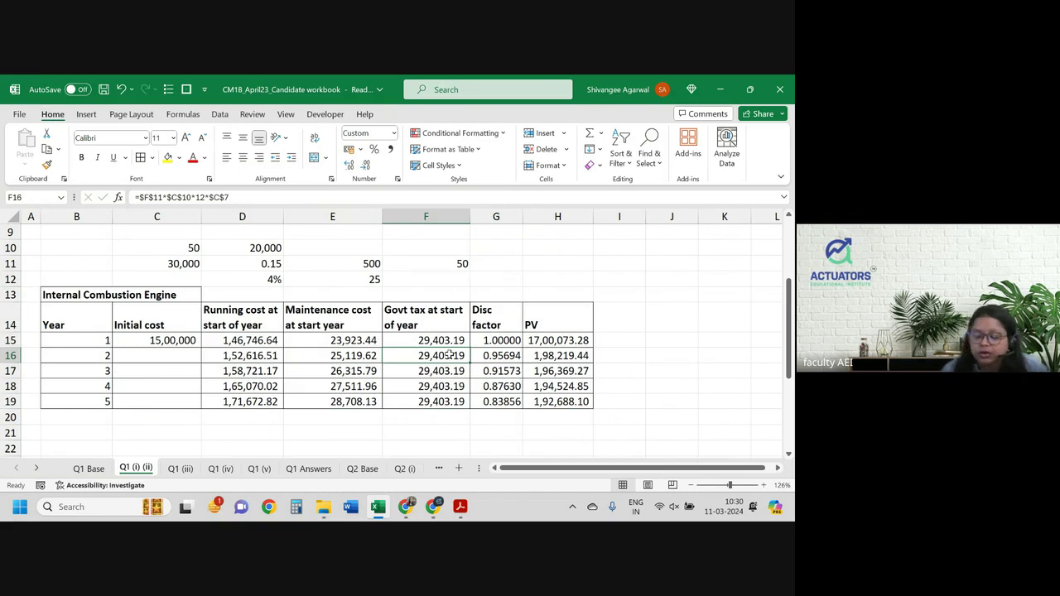
# AutoSum the PV column in H20 (24,81,874.92) and label it 'Total' in G20.
pyautogui.click(563, 419)
pyautogui.hotkey('alt', '=')
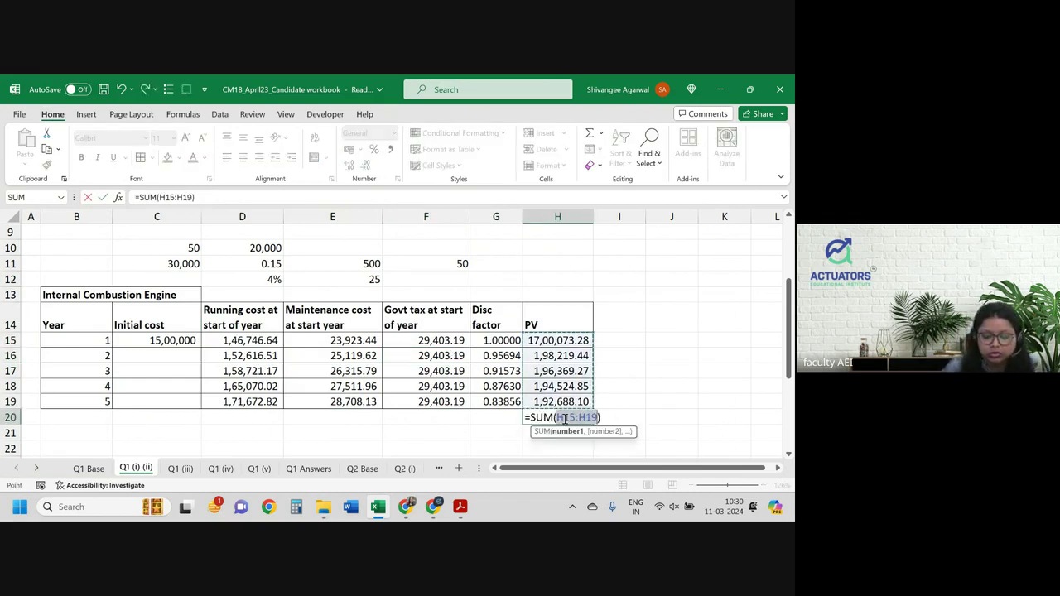
pyautogui.press('Return')
pyautogui.click(505, 418)
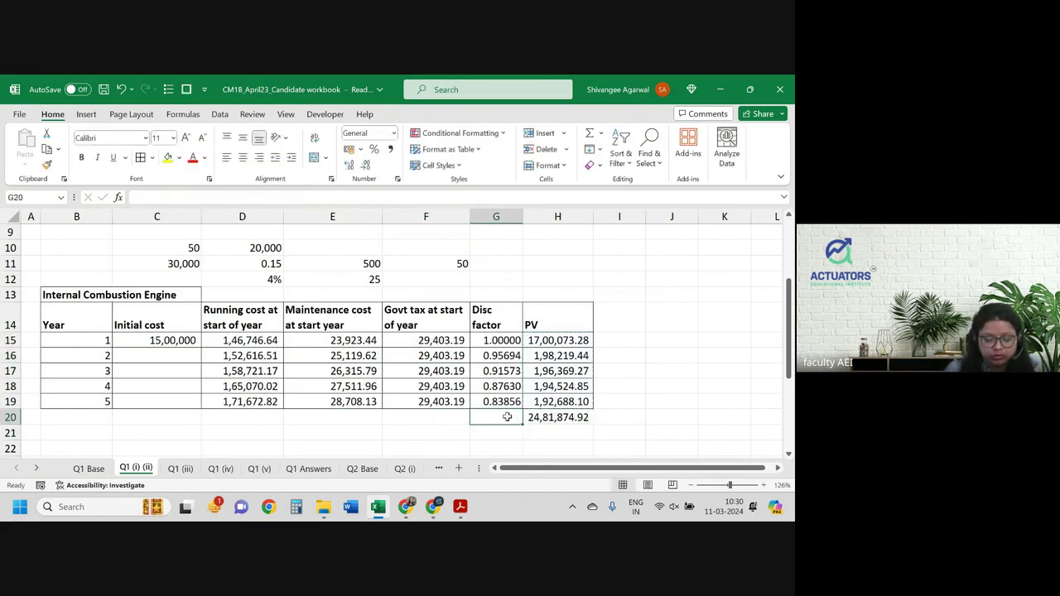
pyautogui.write('Total')
pyautogui.press('Return')
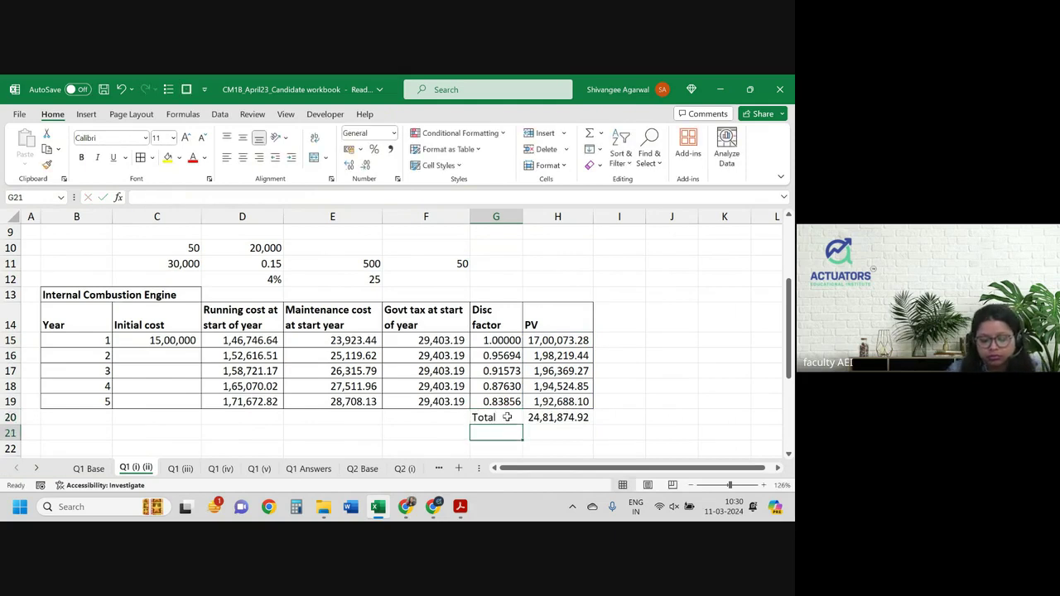
pyautogui.press('Up')
pyautogui.press('super')
pyautogui.press('super')
pyautogui.hotkey('shift', 'Right')
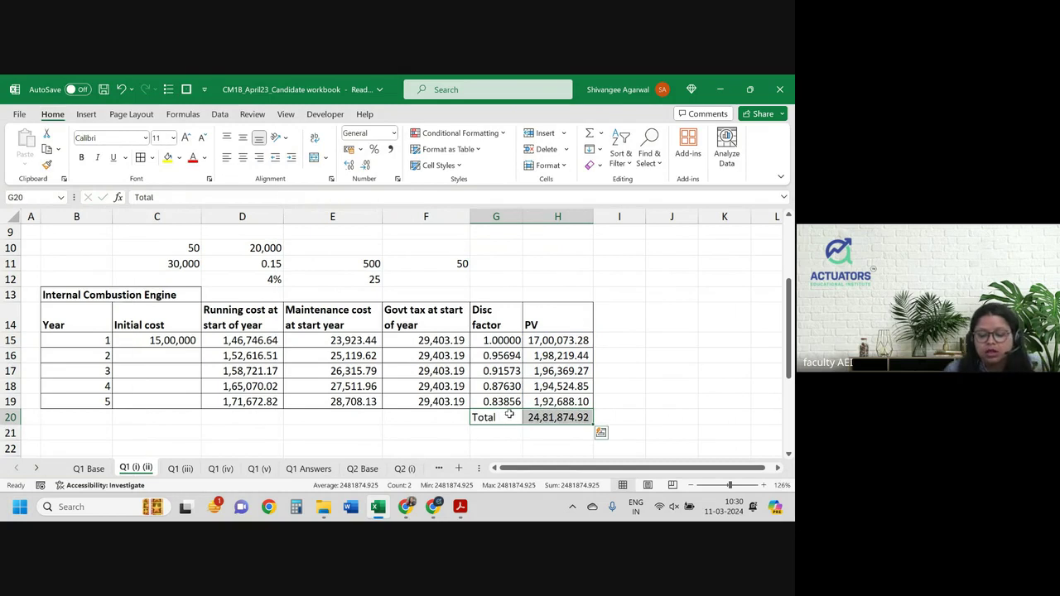
# Check the electric vehicle costs on Q1 Base, then return to the Q1 (i) (ii) sheet.
pyautogui.click(461, 383)
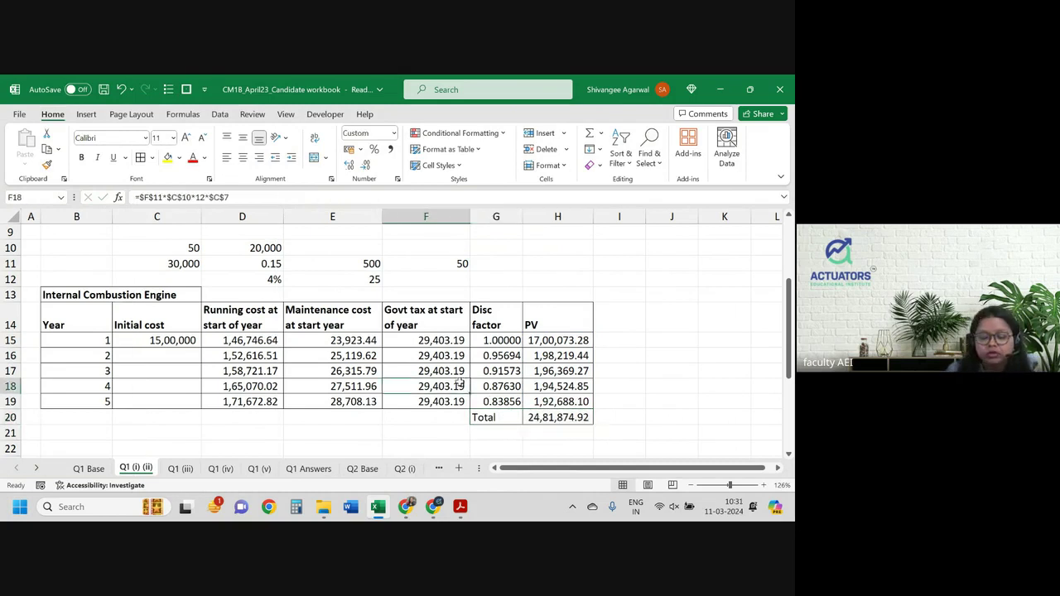
pyautogui.scroll(-2, 460, 382)
pyautogui.scroll(-2, 459, 382)
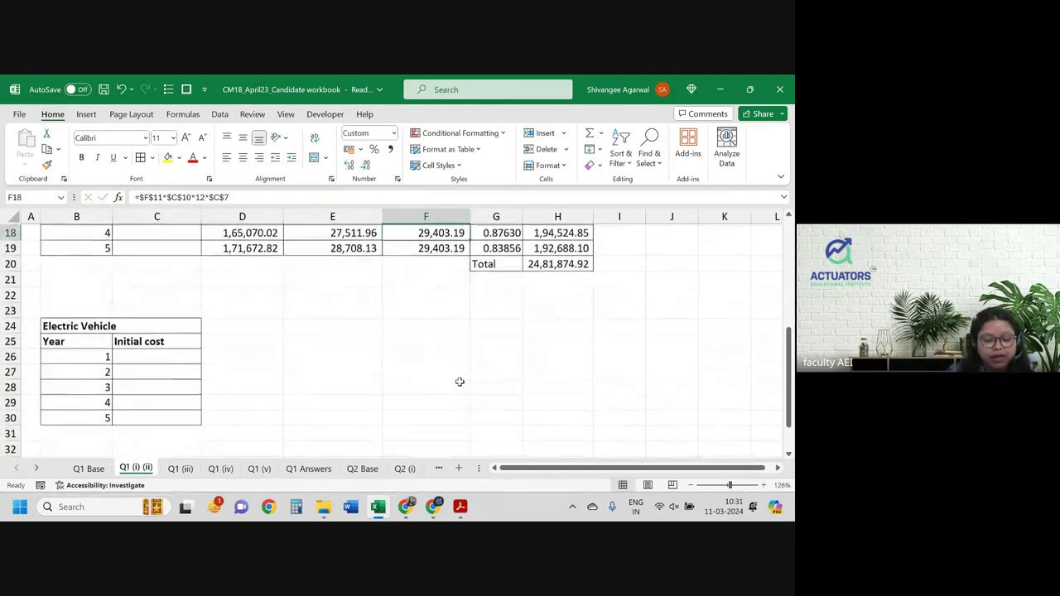
pyautogui.click(89, 469)
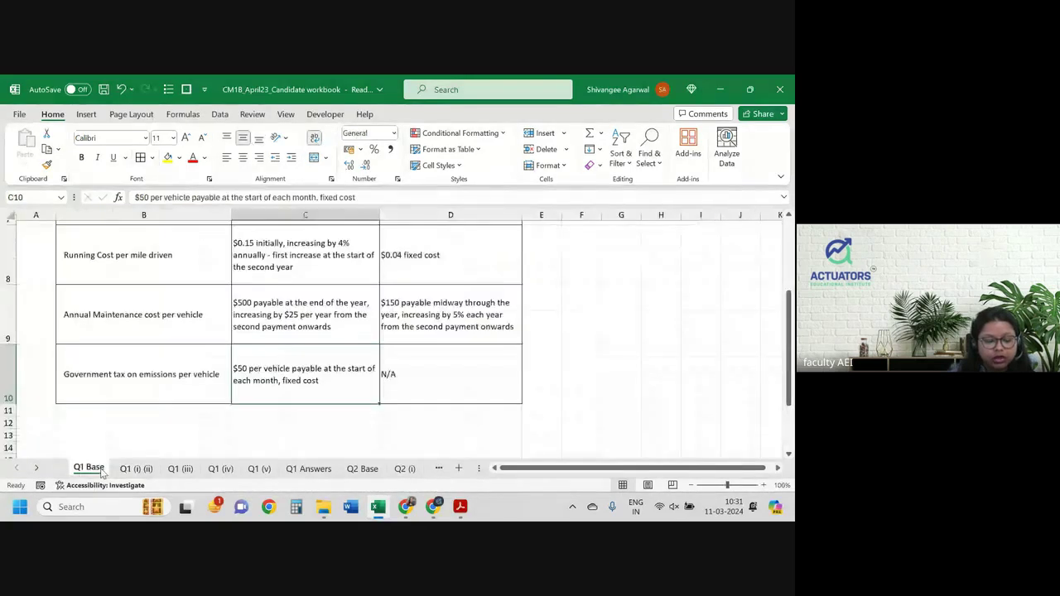
pyautogui.scroll(3, 273, 401)
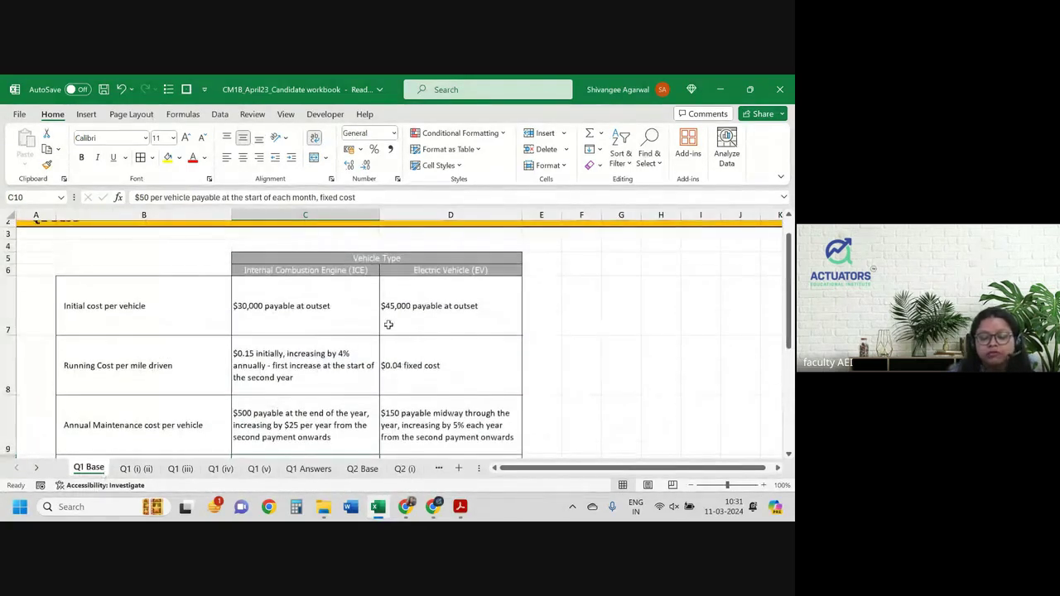
pyautogui.click(137, 469)
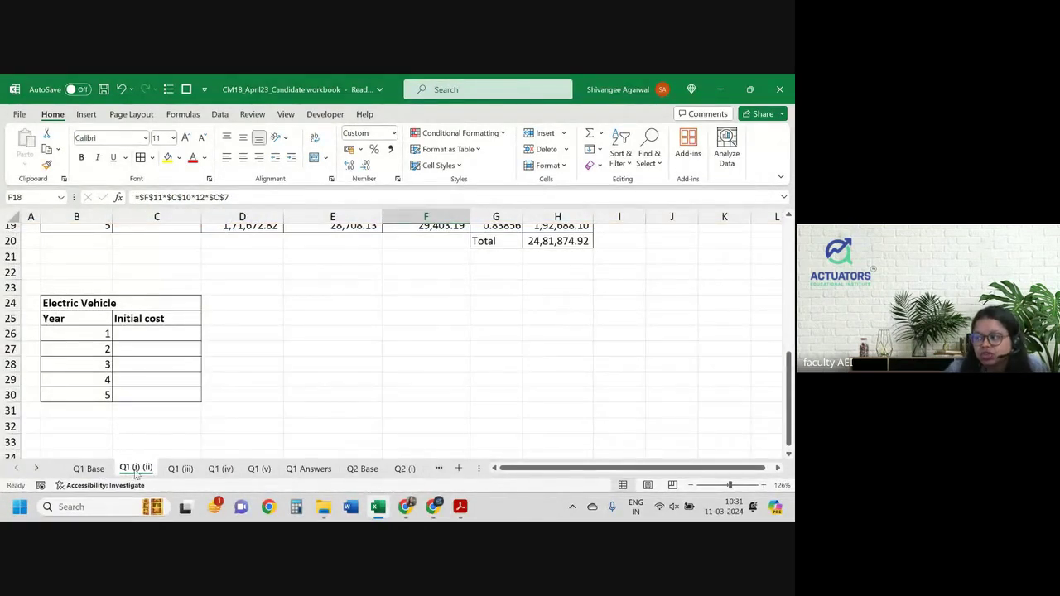
# Enter the EV unit cost of 45,000 in C22.
pyautogui.click(144, 271)
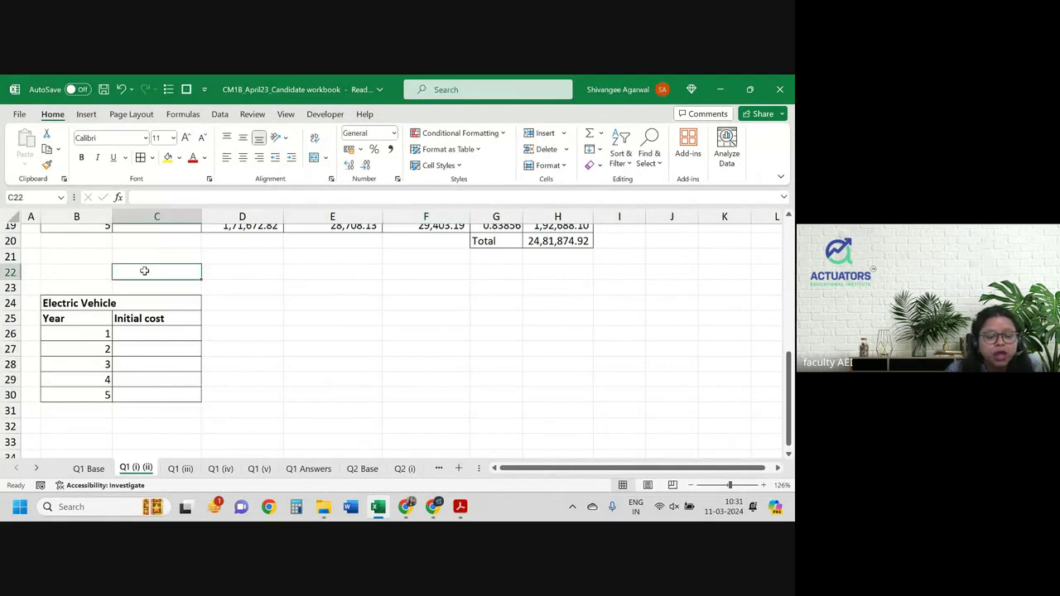
pyautogui.write('4500')
pyautogui.press('BackSpace')
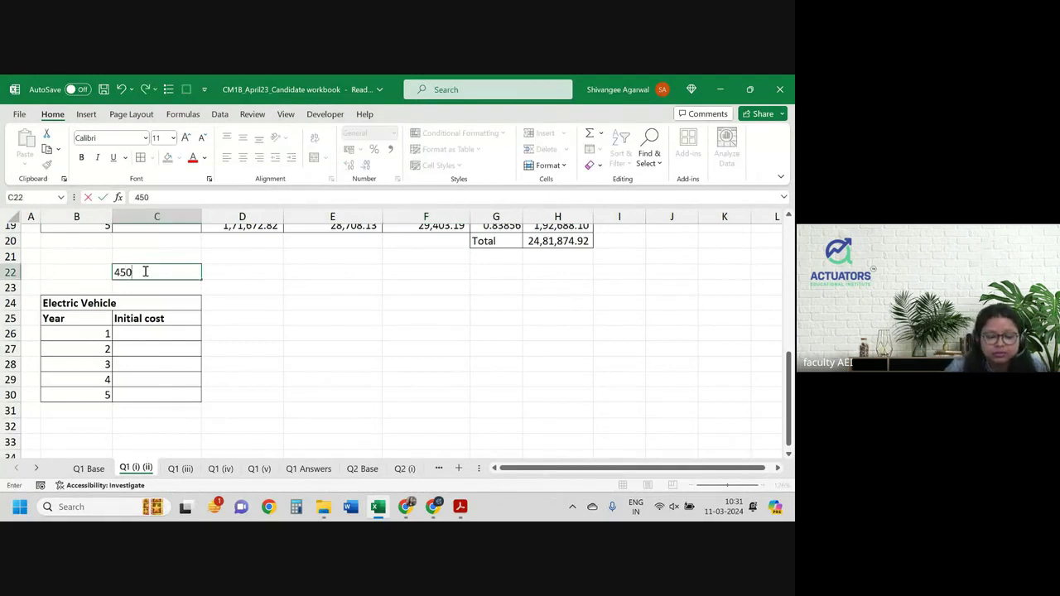
pyautogui.press('BackSpace')
pyautogui.press('BackSpace')
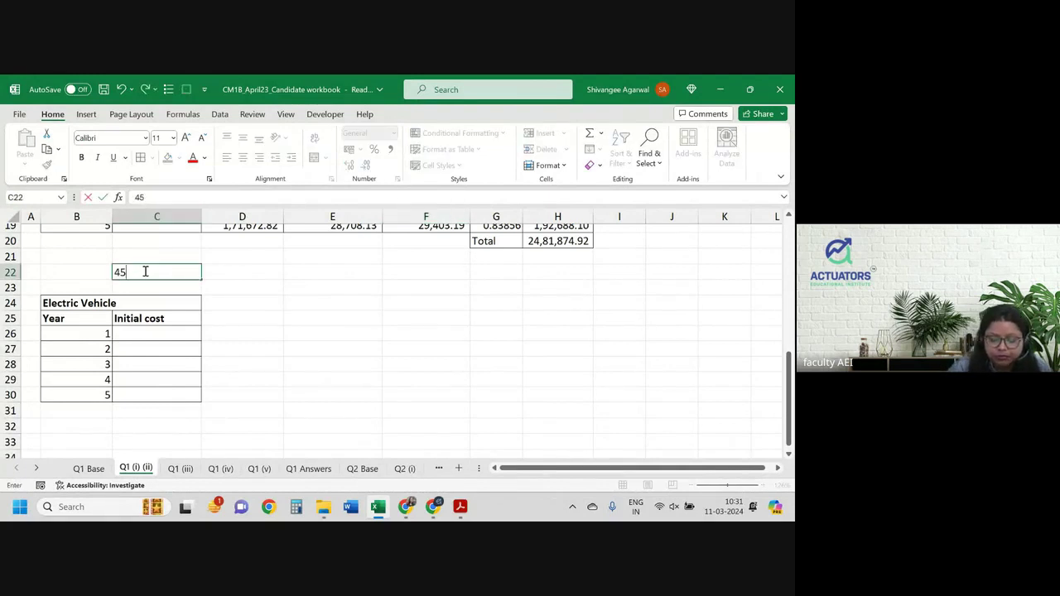
pyautogui.write(',0000')
pyautogui.hotkey('ctrl', 'Return')
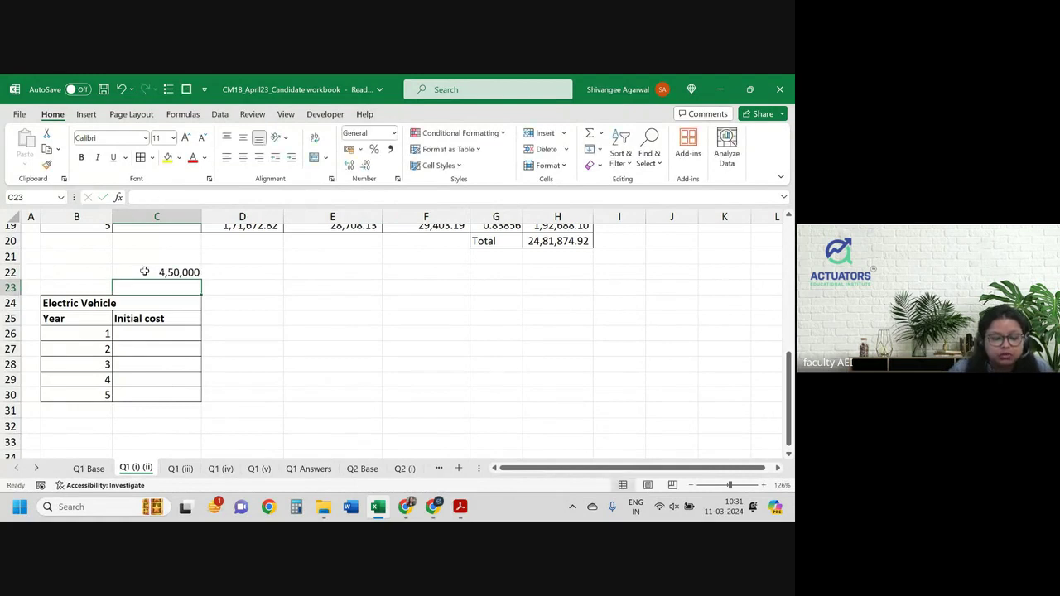
pyautogui.press('F2')
pyautogui.press('BackSpace')
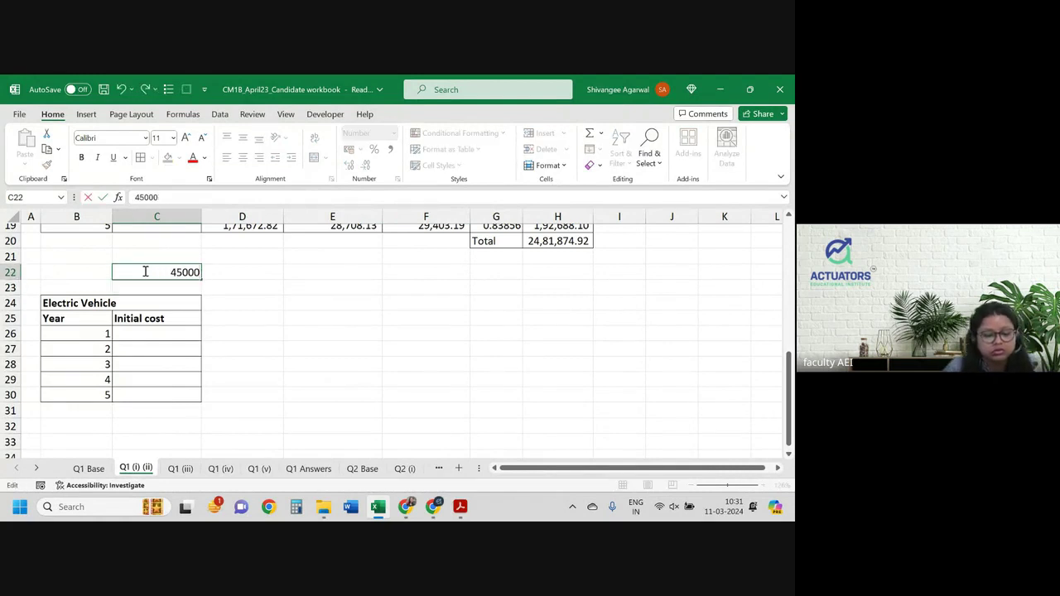
pyautogui.press('Return')
pyautogui.press('Down')
pyautogui.press('Down')
pyautogui.press('Down')
pyautogui.write('=')
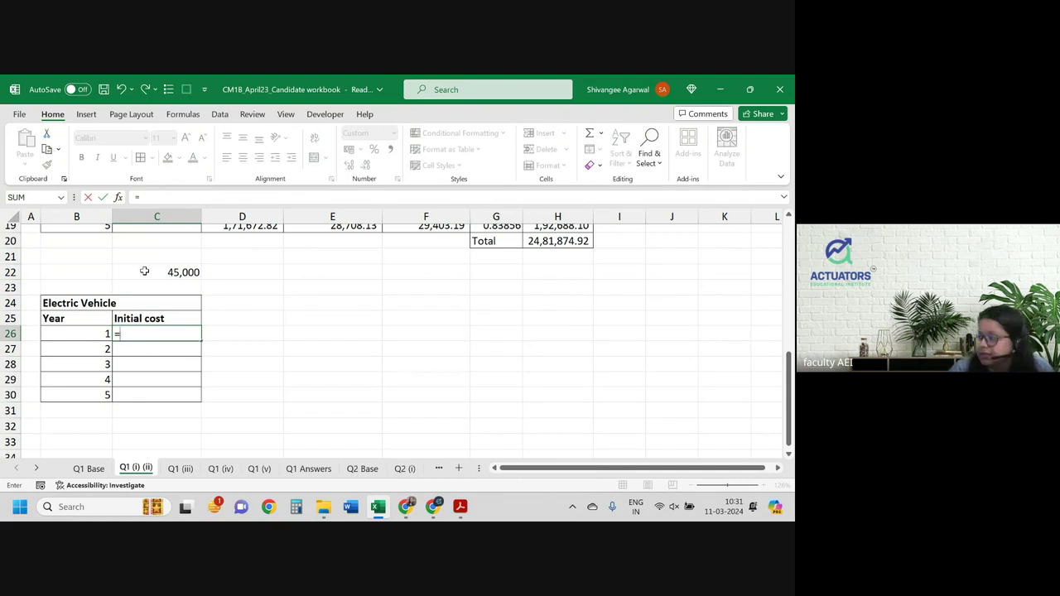
pyautogui.press('Escape')
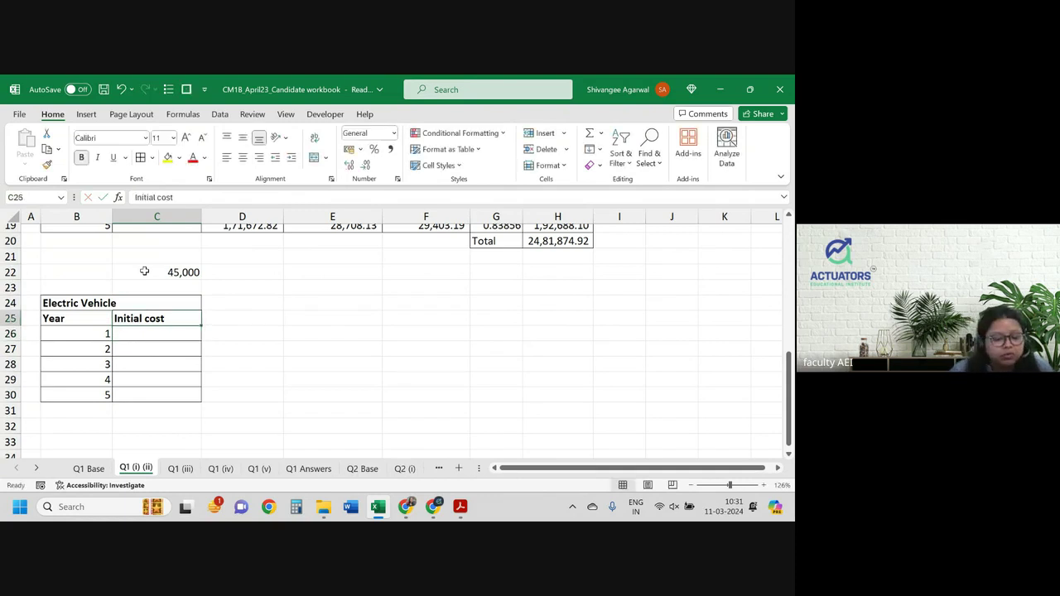
pyautogui.click(144, 272)
# Enter 50 as the vehicle count in C21.
pyautogui.scroll(5, 145, 271)
pyautogui.scroll(1, 144, 272)
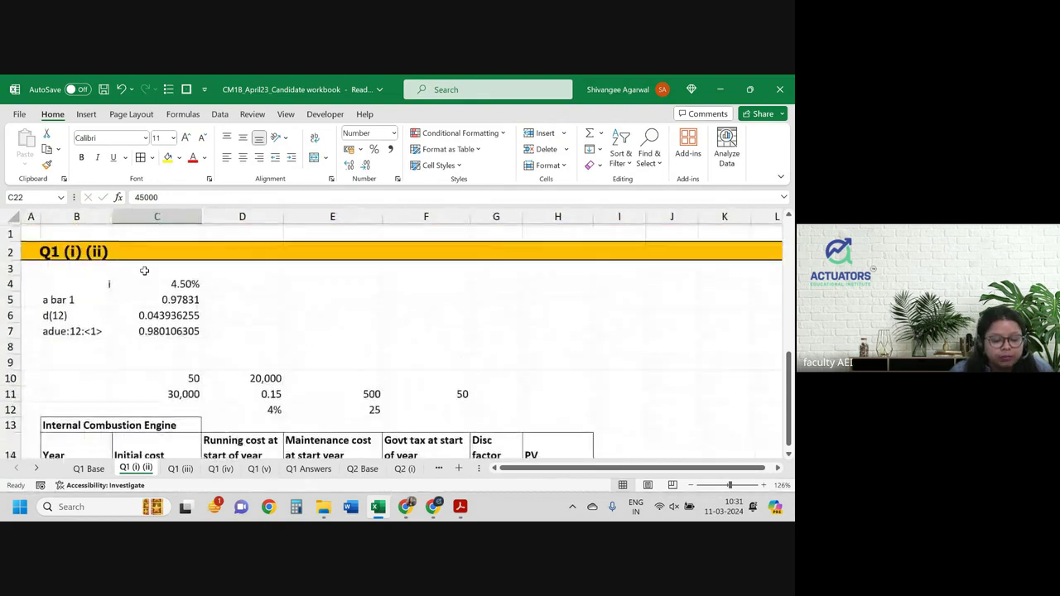
pyautogui.scroll(-2, 144, 272)
pyautogui.scroll(-3, 150, 274)
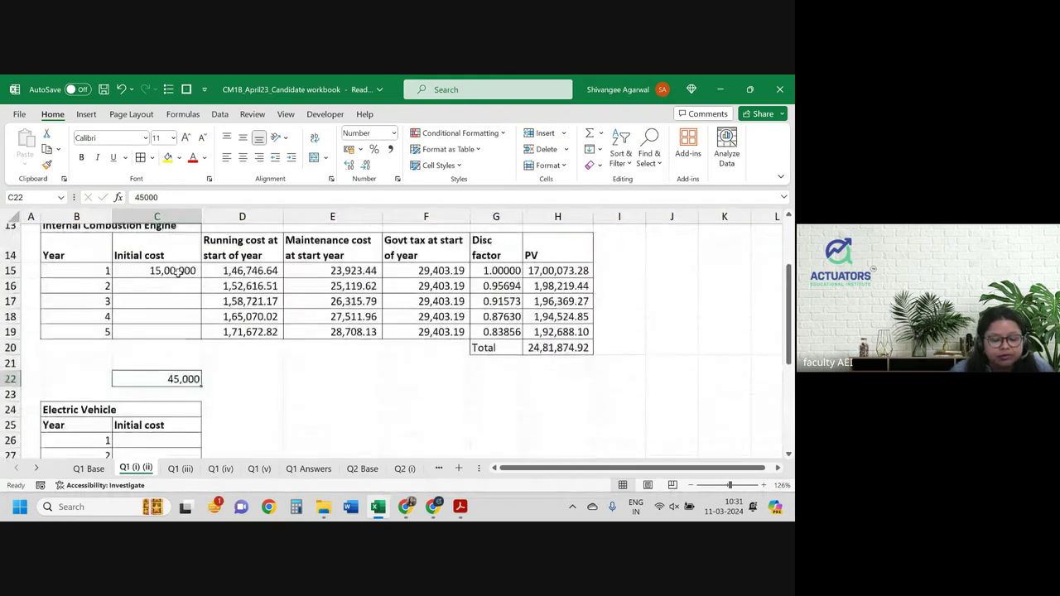
pyautogui.click(170, 315)
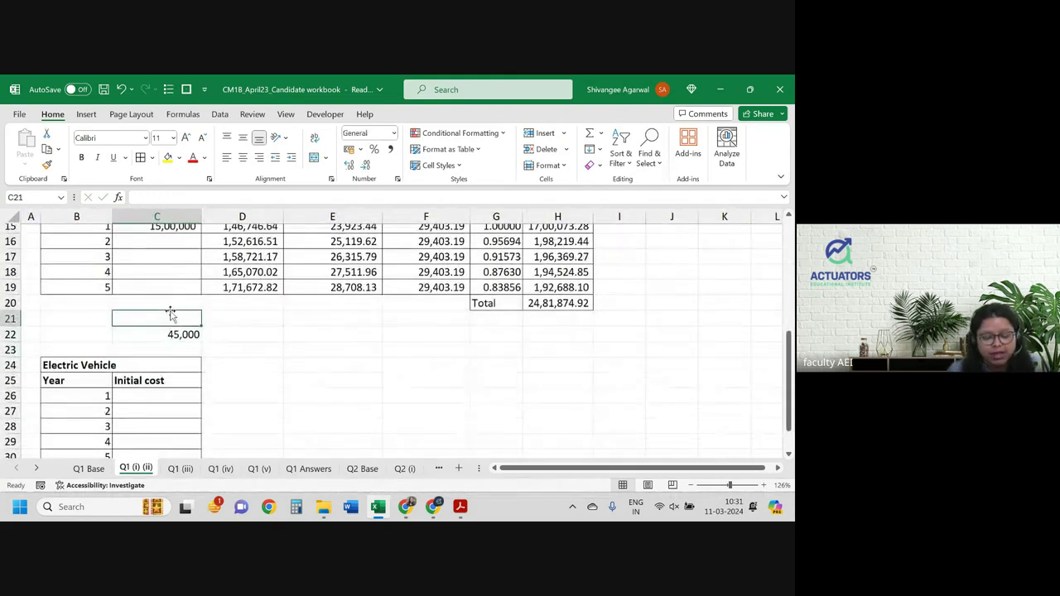
pyautogui.write('50')
# Set the year 1 EV initial cost in C26 to =C21*C22, giving 22,50,000.
pyautogui.click(155, 394)
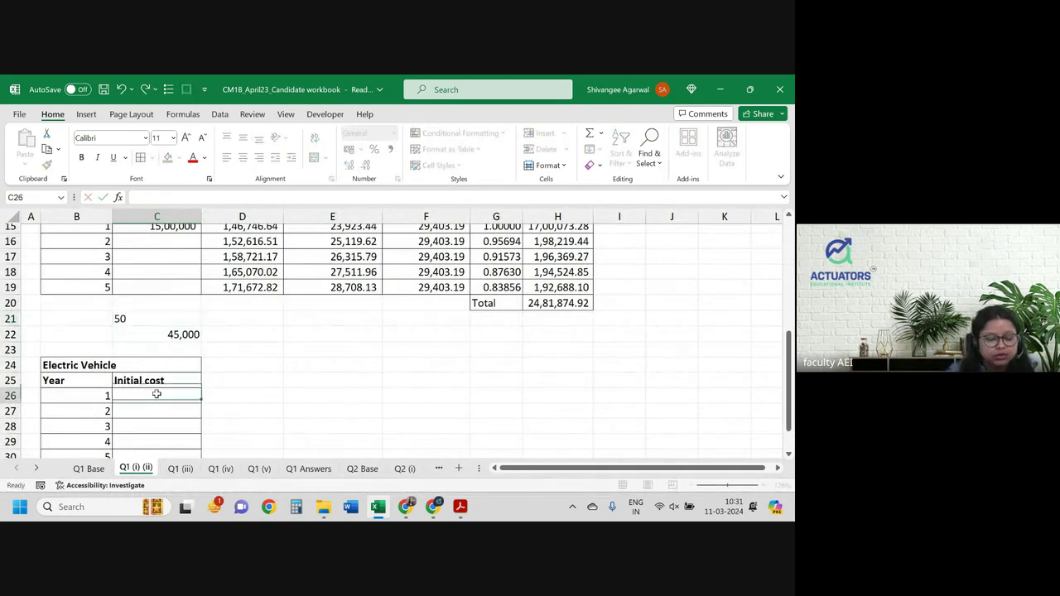
pyautogui.write('=')
pyautogui.press('Up')
pyautogui.press('Up')
pyautogui.press('Up')
pyautogui.press('Up')
pyautogui.press('Up')
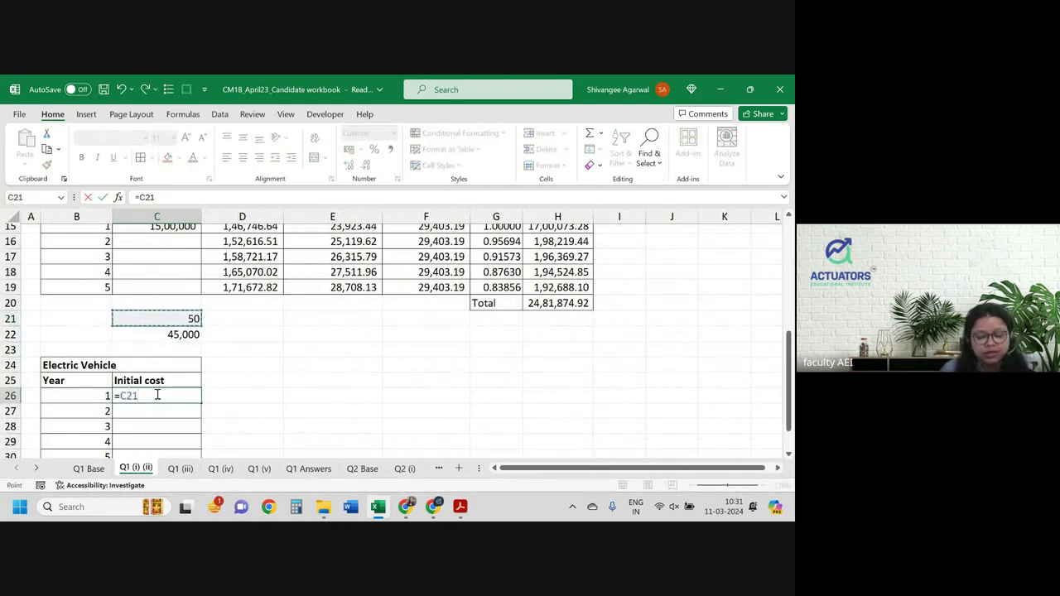
pyautogui.write('*')
pyautogui.press('Up')
pyautogui.press('Up')
pyautogui.press('Up')
pyautogui.press('Up')
pyautogui.press('Return')
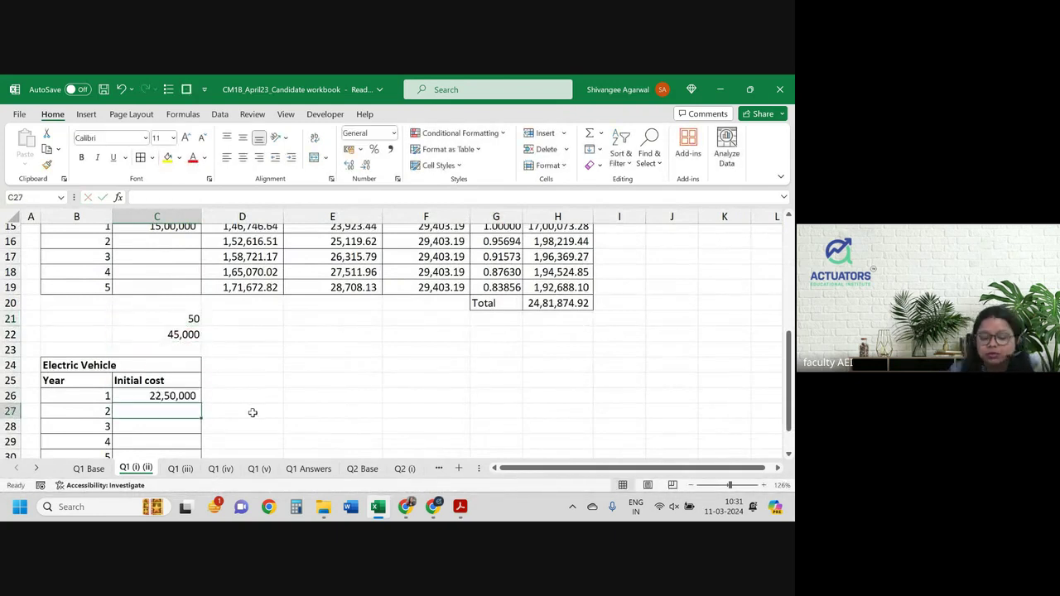
pyautogui.scroll(-1, 252, 410)
# Check the Q1 Base cost table, then enter the 0.04 EV running cost input in D22.
pyautogui.click(227, 327)
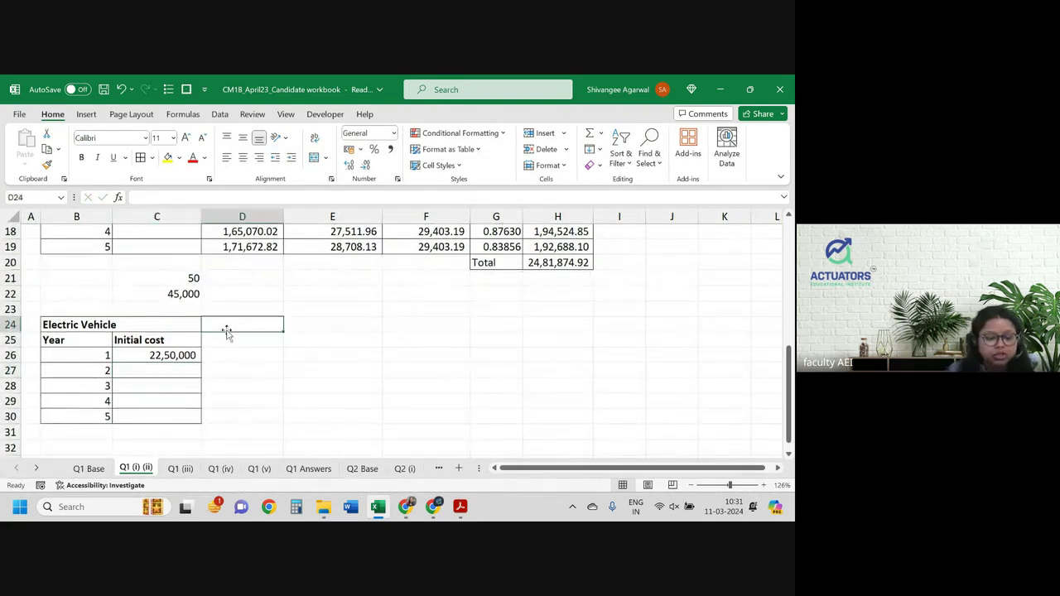
pyautogui.hotkey('ctrl', 'pageup')
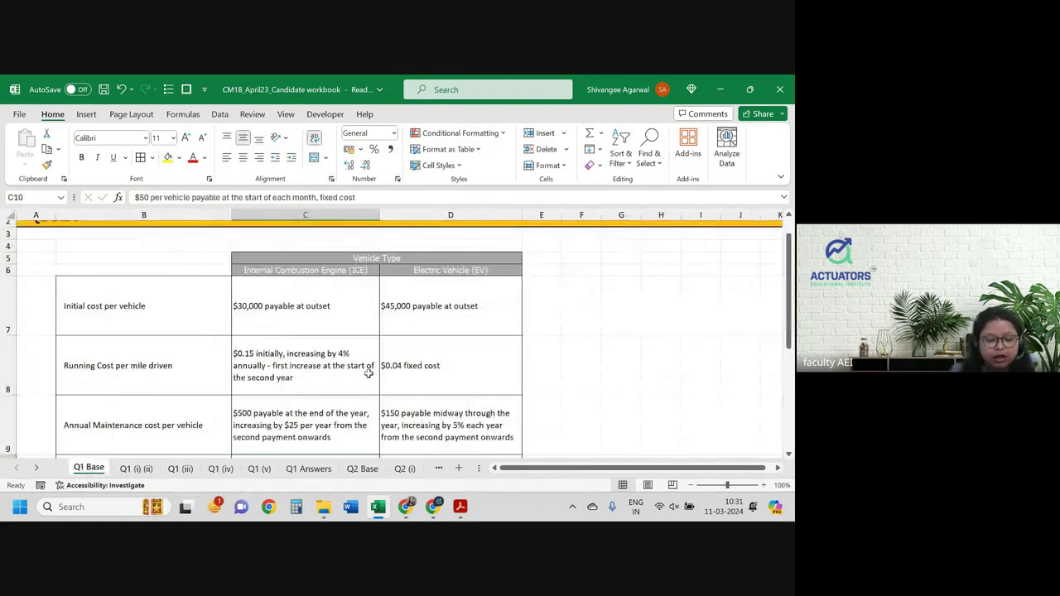
pyautogui.scroll(-1, 368, 373)
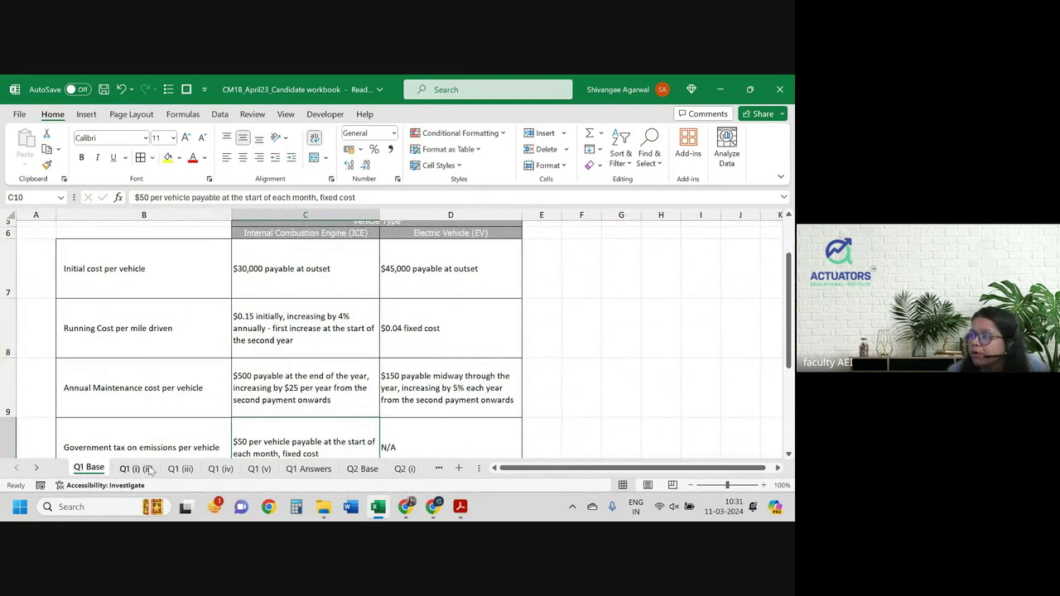
pyautogui.click(149, 470)
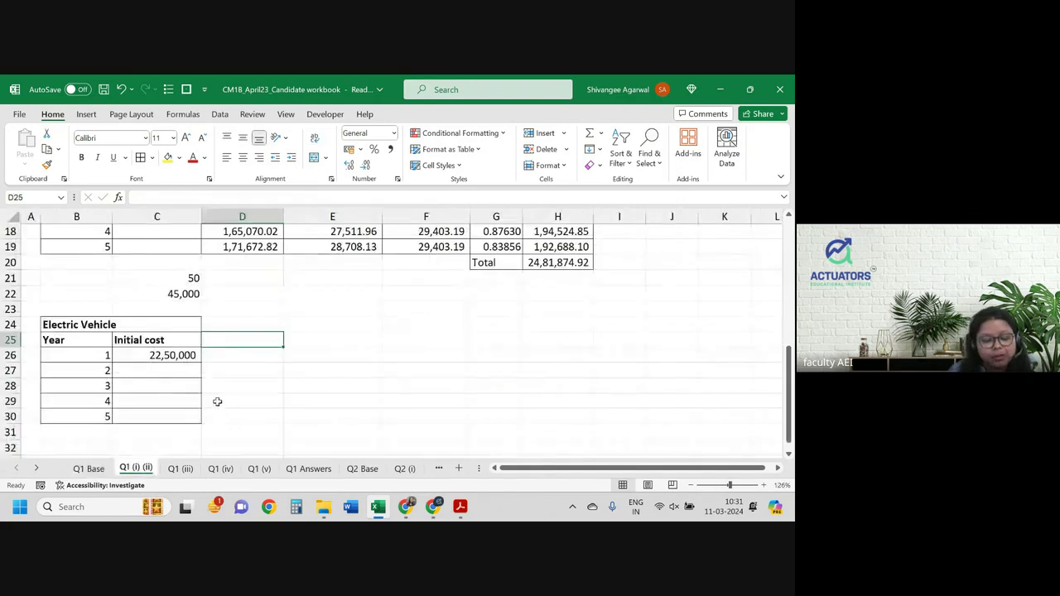
pyautogui.click(242, 296)
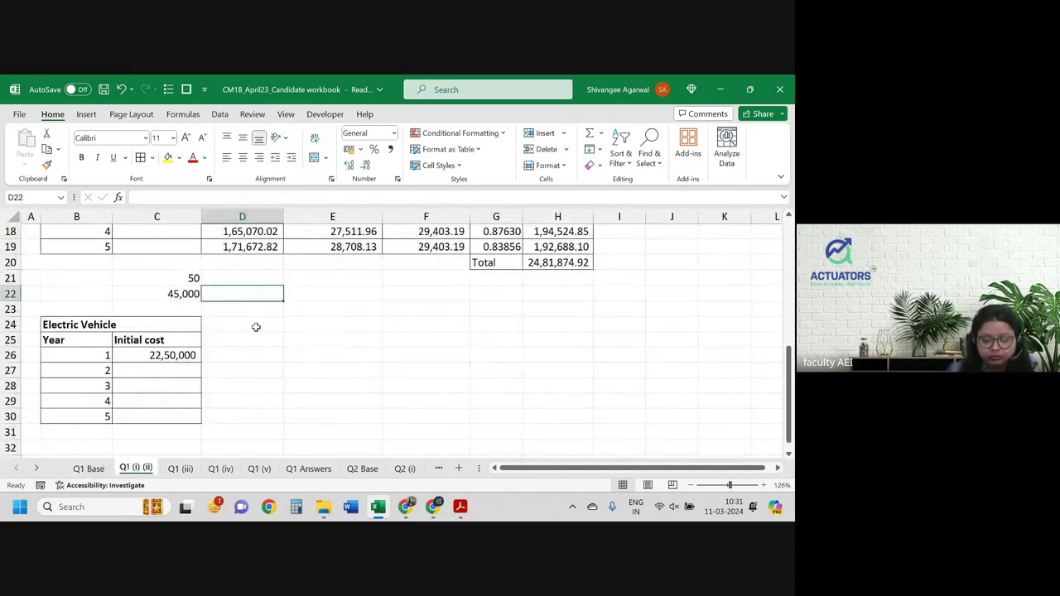
pyautogui.write('0.')
pyautogui.press('Return')
# Start the year-1 running cost formula in D26 as =$D$22*$C$21*.
pyautogui.press('Down')
pyautogui.press('Down')
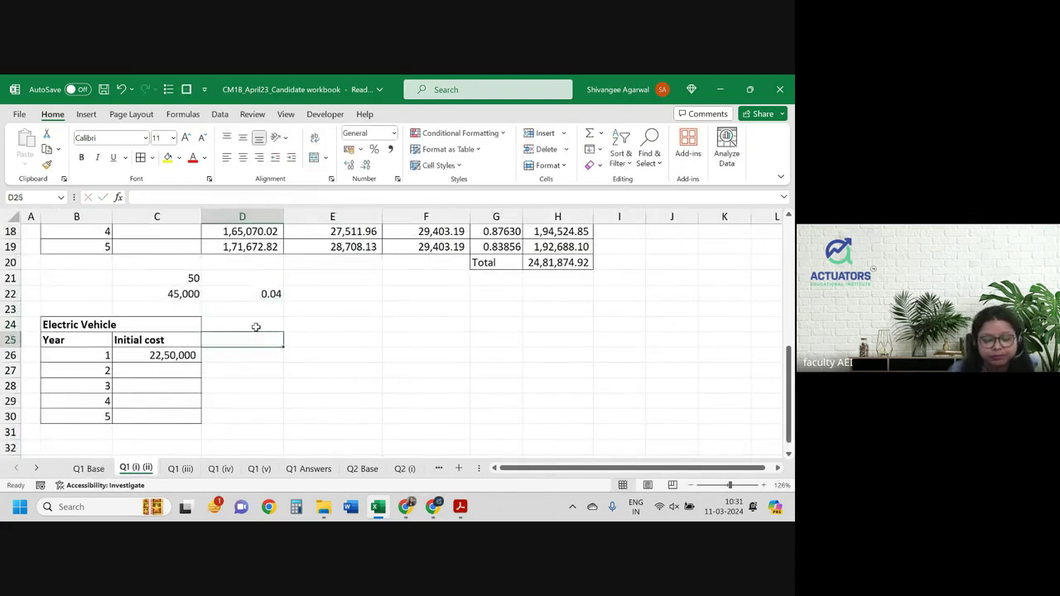
pyautogui.press('Down')
pyautogui.write('=')
pyautogui.press('Up')
pyautogui.press('Up')
pyautogui.press('Up')
pyautogui.press('Up')
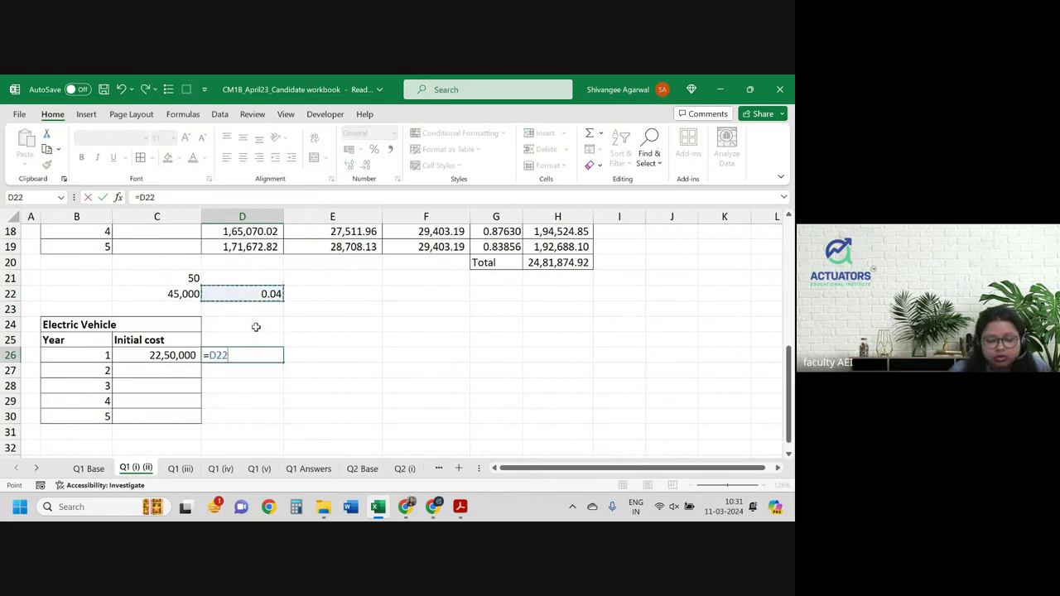
pyautogui.write('*')
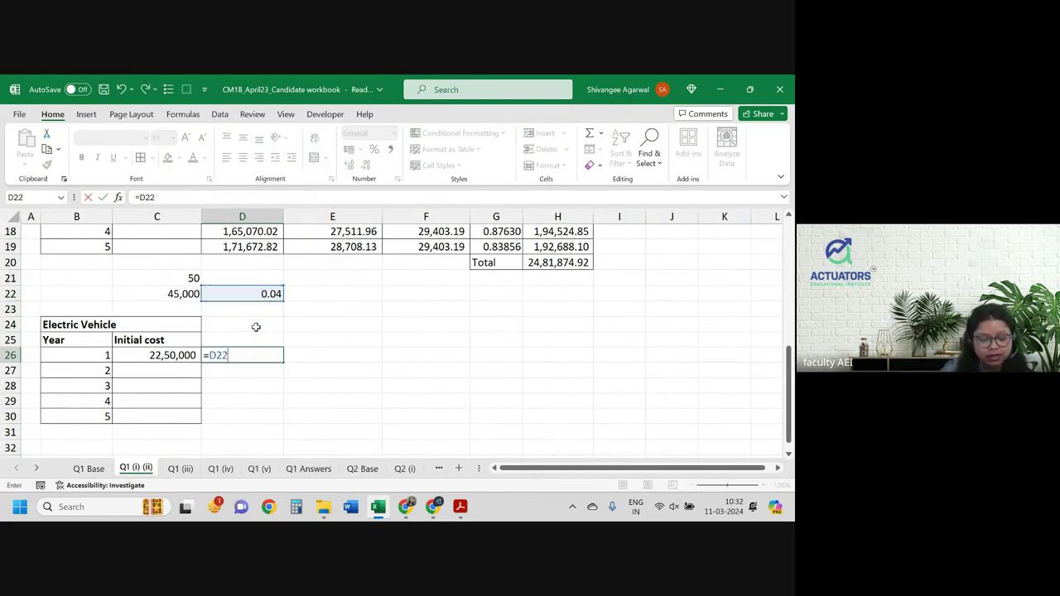
pyautogui.press('F4')
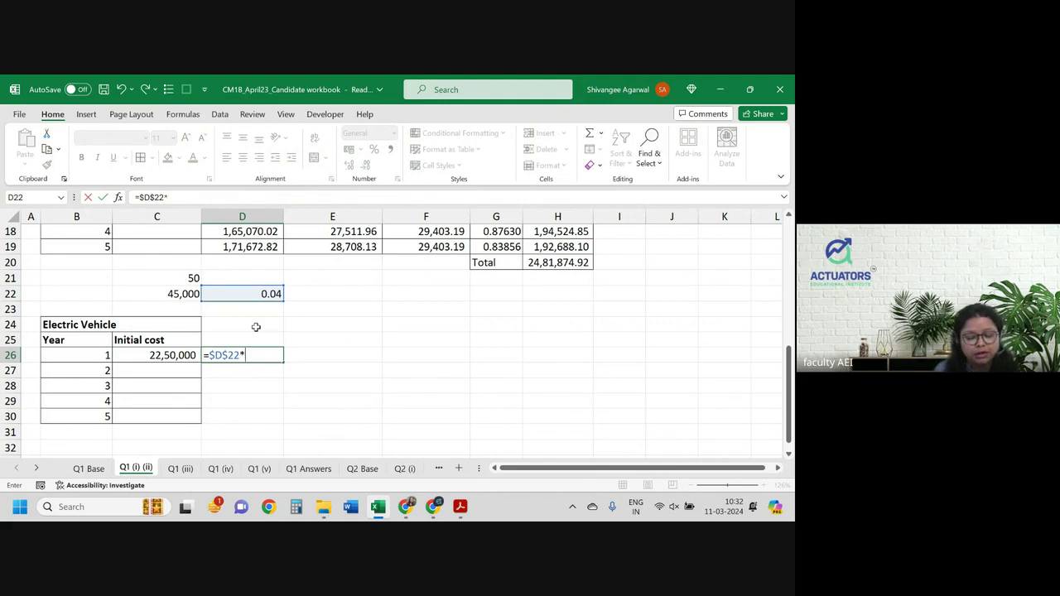
pyautogui.press('Up')
pyautogui.press('Up')
pyautogui.press('Up')
# Complete the D26 formula as =$D$22*$C$21*$D$10*$C$5.
pyautogui.press('Up')
pyautogui.press('Up')
pyautogui.press('Left')
pyautogui.press('F4')
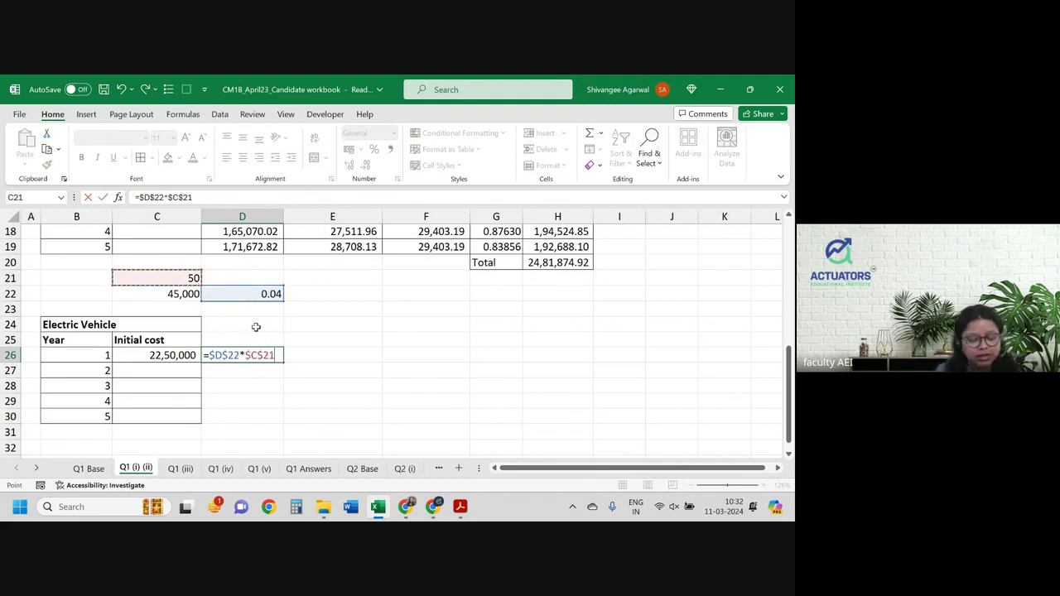
pyautogui.write('*')
pyautogui.press('Up')
pyautogui.press('Up')
pyautogui.press('Up')
pyautogui.press('Up')
pyautogui.press('Up')
pyautogui.press('Up')
pyautogui.press('Up')
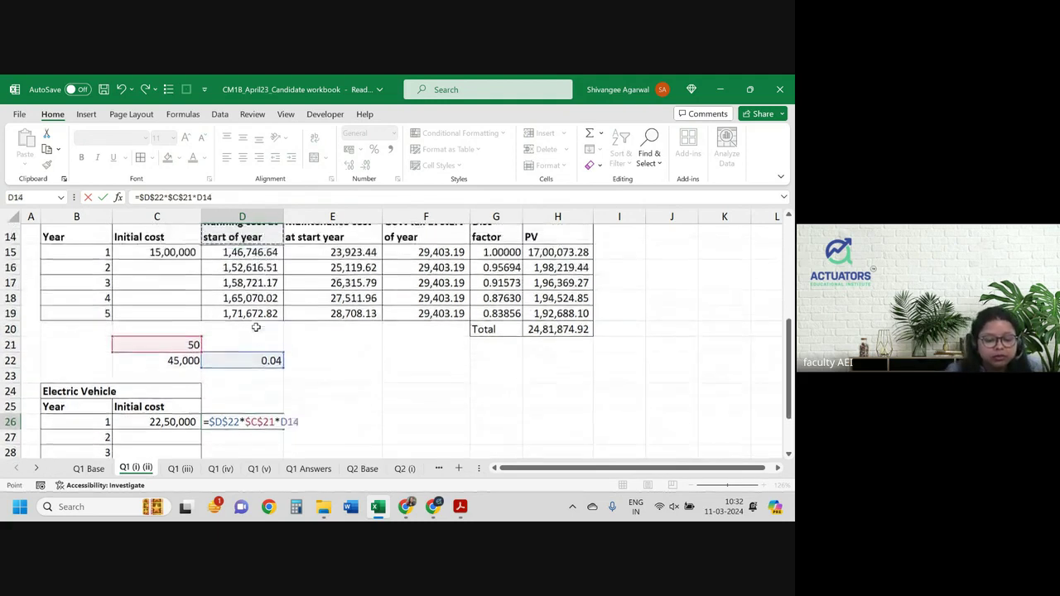
pyautogui.press('Up')
pyautogui.press('Up')
pyautogui.press('Up')
pyautogui.press('Up')
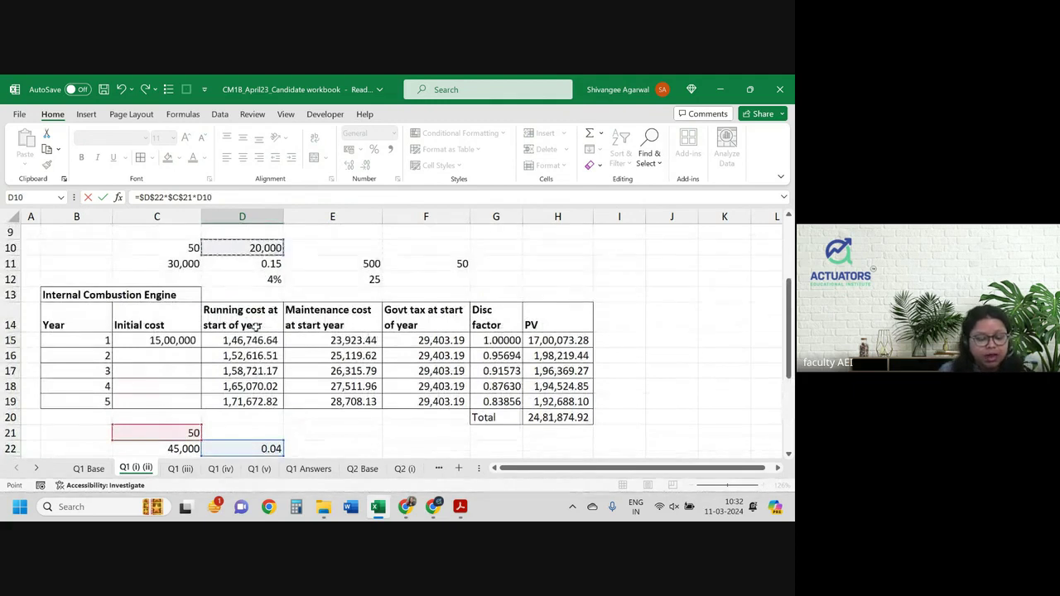
pyautogui.press('F4')
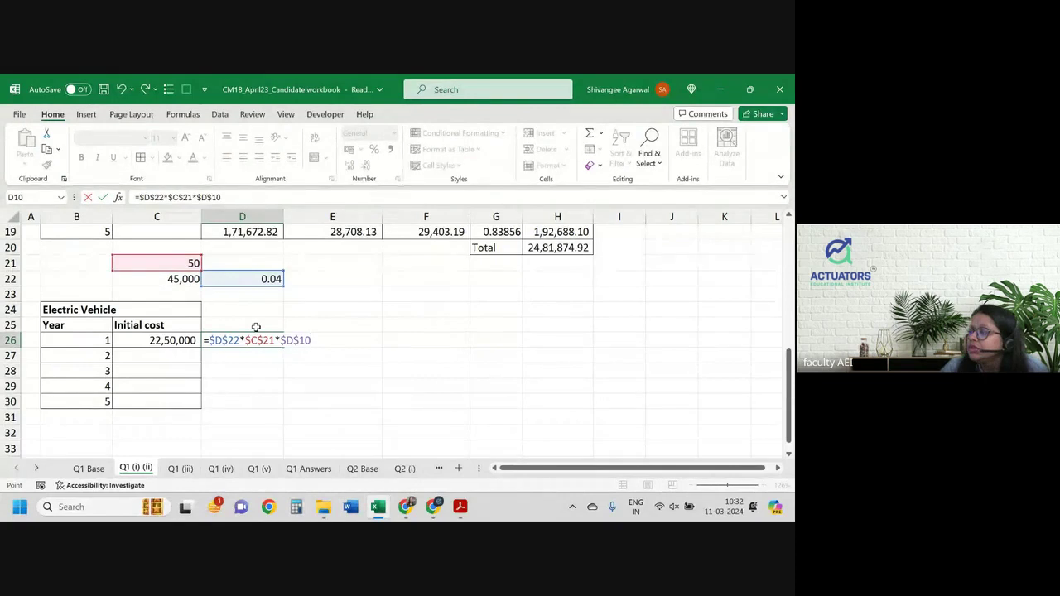
pyautogui.write('*')
pyautogui.scroll(2, 256, 328)
pyautogui.scroll(3, 232, 321)
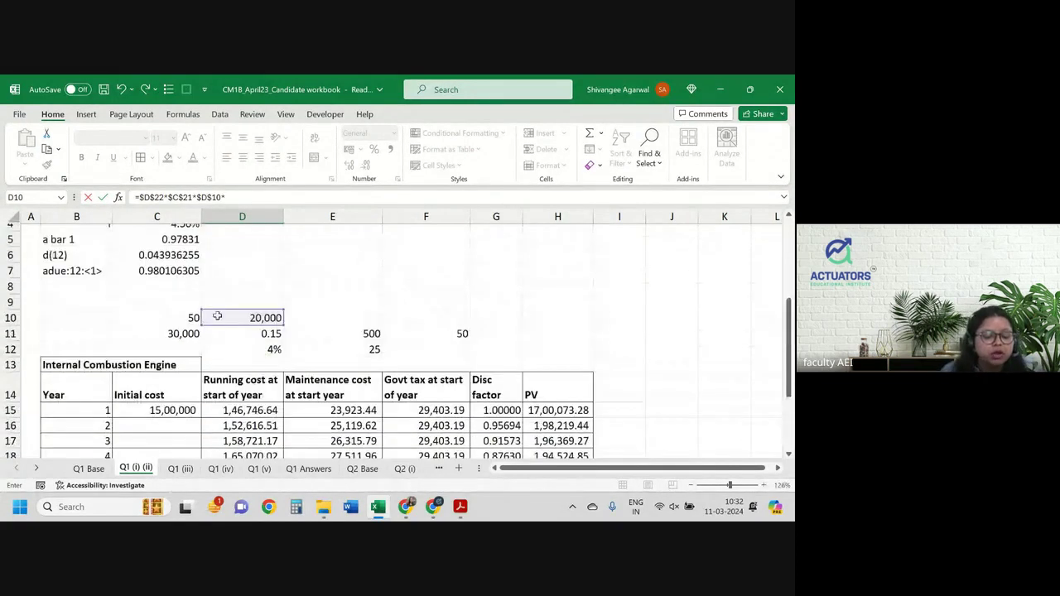
pyautogui.click(154, 228)
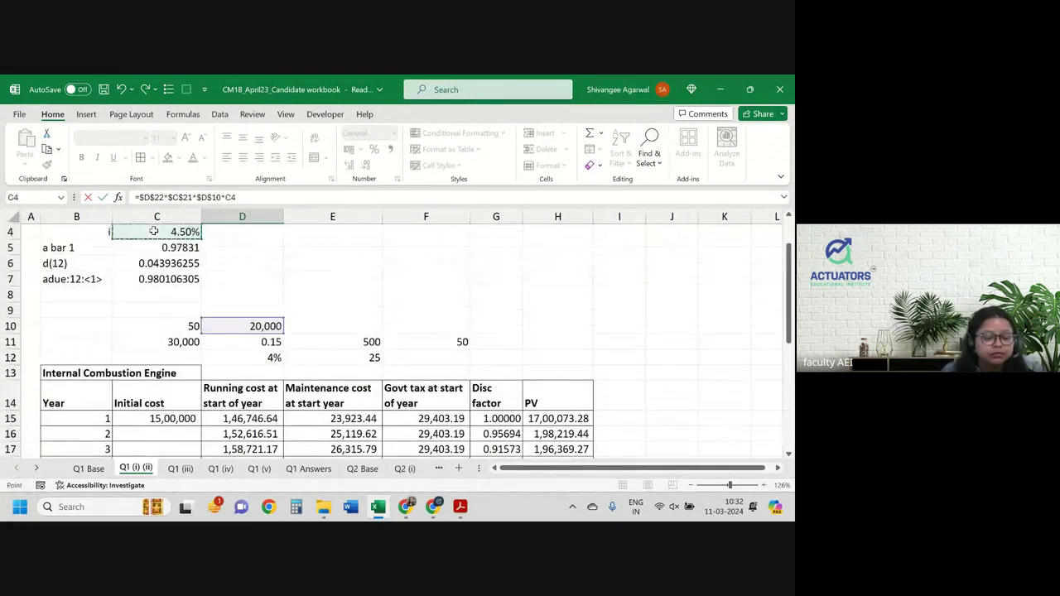
pyautogui.click(155, 246)
pyautogui.scroll(-4, 306, 296)
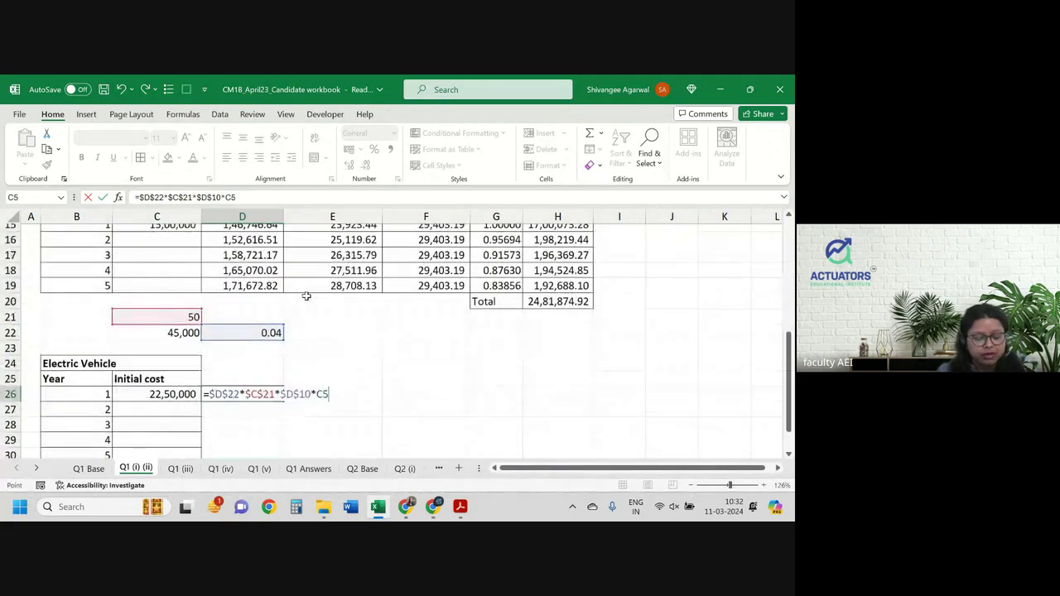
pyautogui.press('Return')
# Format D26:F26 like C26 with two decimals and fill 39,132.44 down to year 5.
pyautogui.click(178, 393)
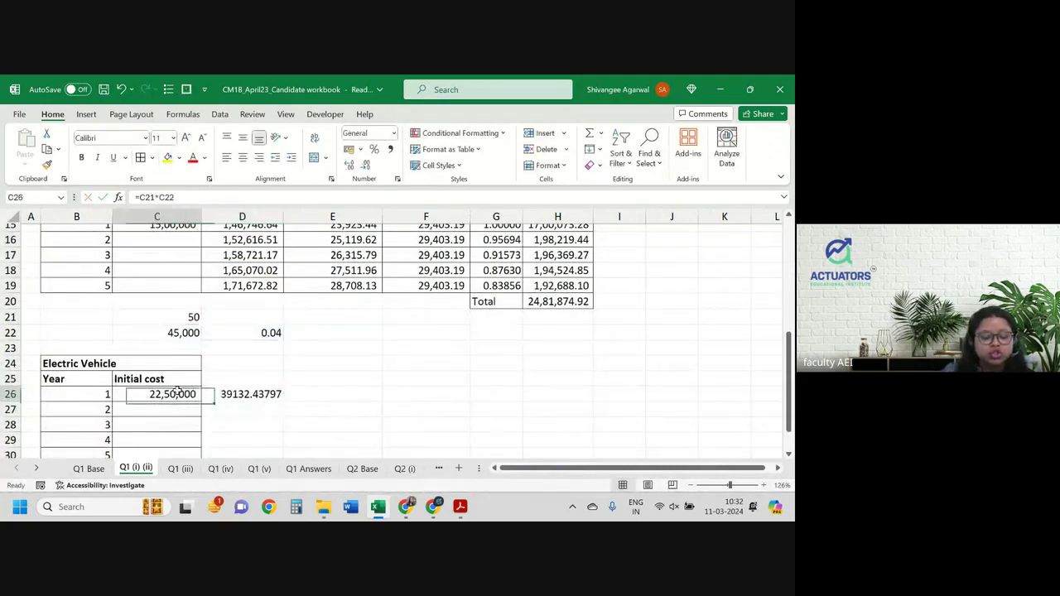
pyautogui.scroll(-1, 324, 400)
pyautogui.click(46, 164)
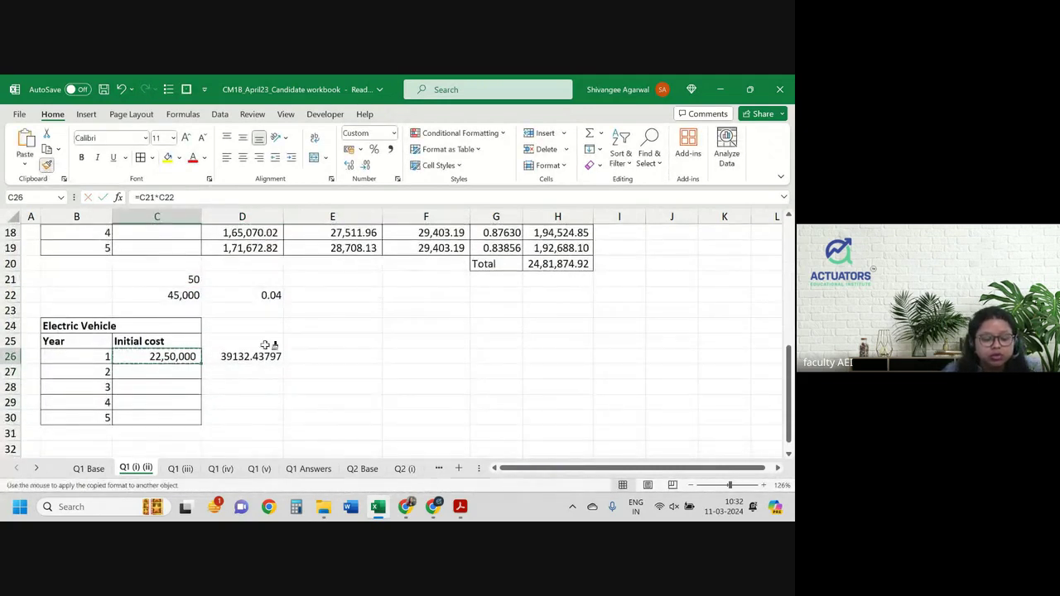
pyautogui.moveTo(253, 355); pyautogui.dragTo(417, 356)
pyautogui.click(273, 356)
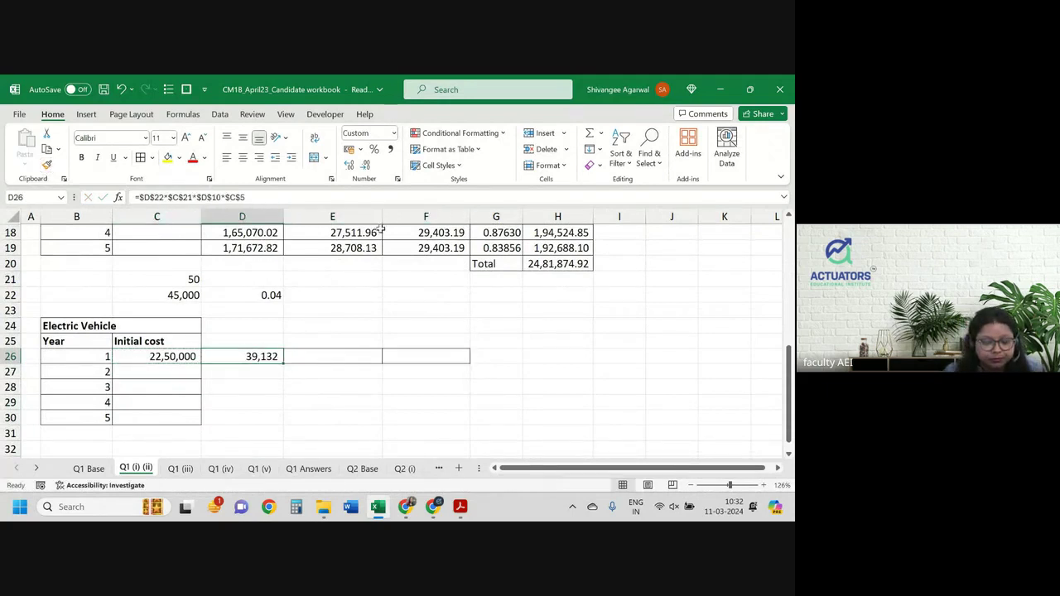
pyautogui.click(349, 166)
pyautogui.click(350, 165)
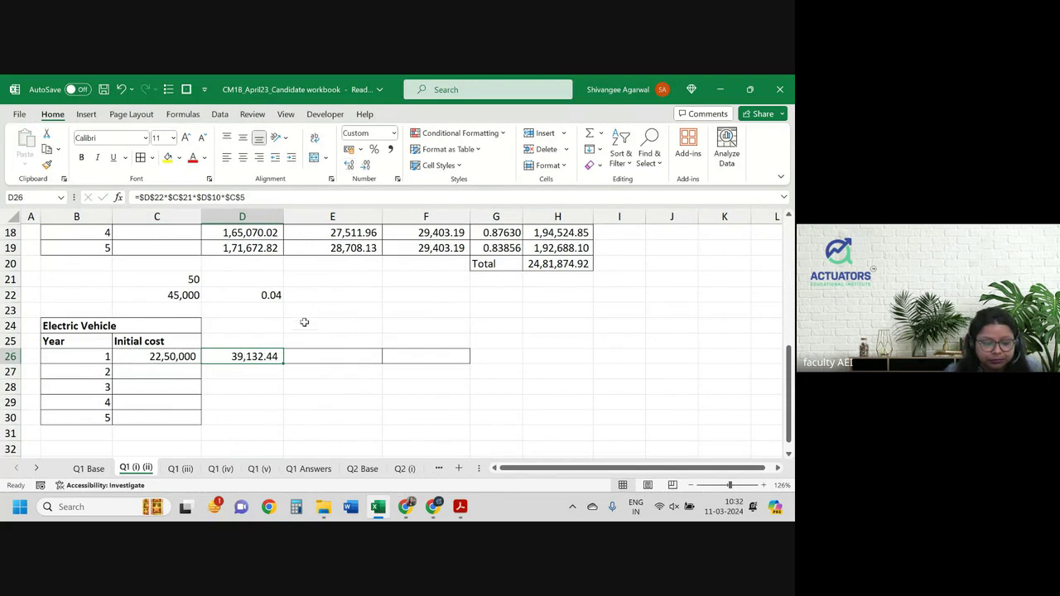
pyautogui.click(47, 165)
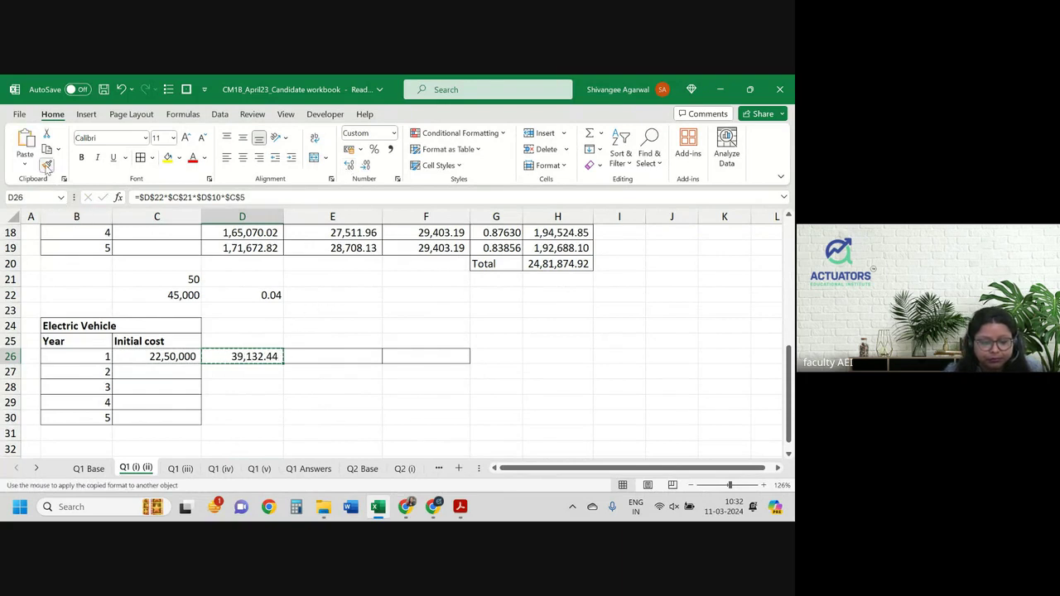
pyautogui.moveTo(343, 356); pyautogui.dragTo(425, 358)
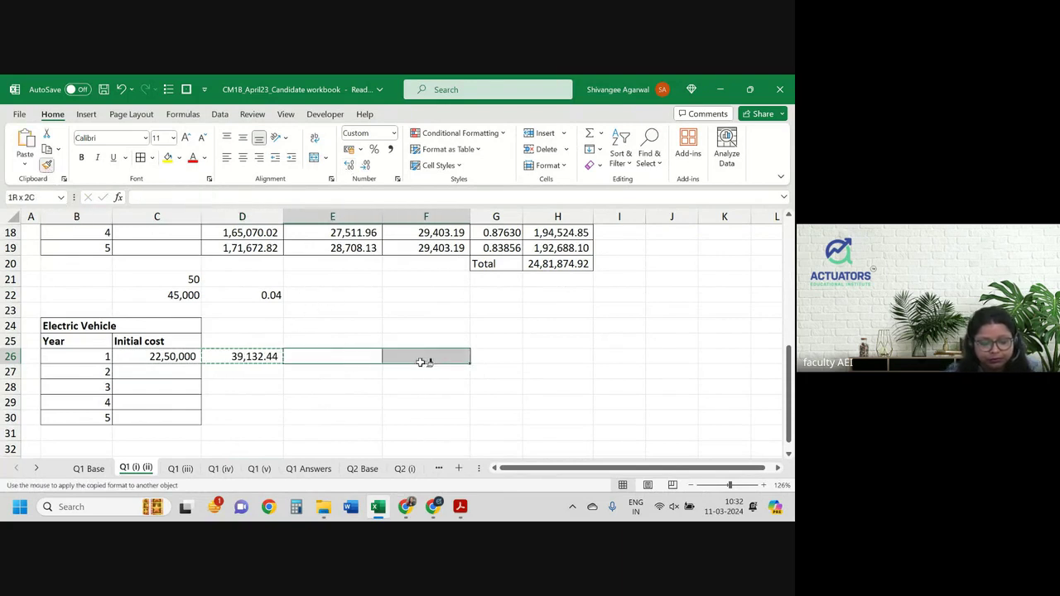
pyautogui.click(240, 361)
pyautogui.doubleClick(283, 363)
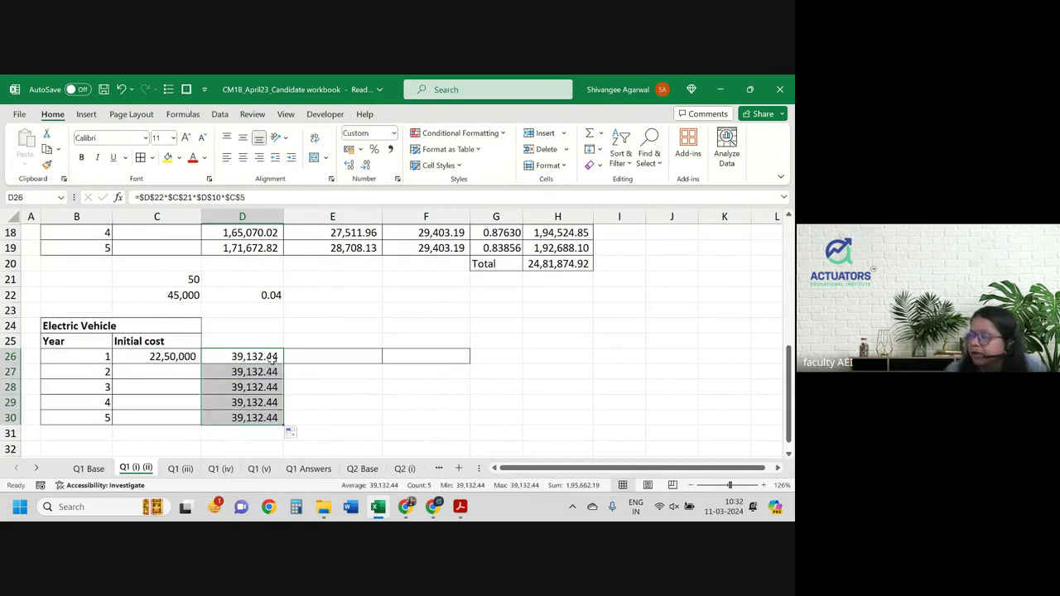
# Copy the ICE column headers D14:H14 into D25:H25 of the Electric Vehicle table.
pyautogui.scroll(2, 234, 331)
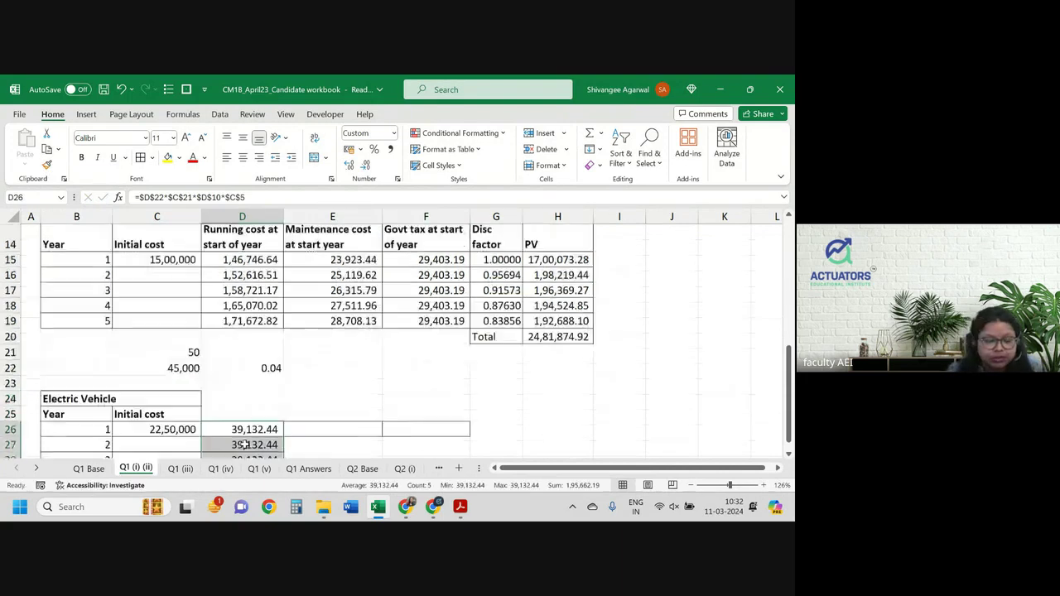
pyautogui.click(232, 247)
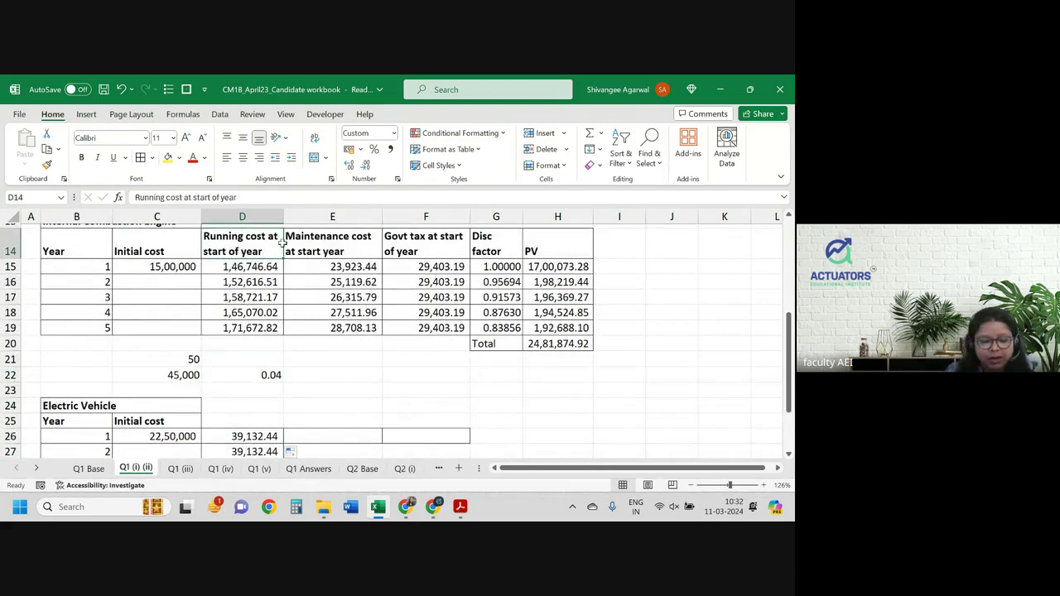
pyautogui.moveTo(282, 241); pyautogui.dragTo(570, 249)
pyautogui.hotkey('ctrl', 'c')
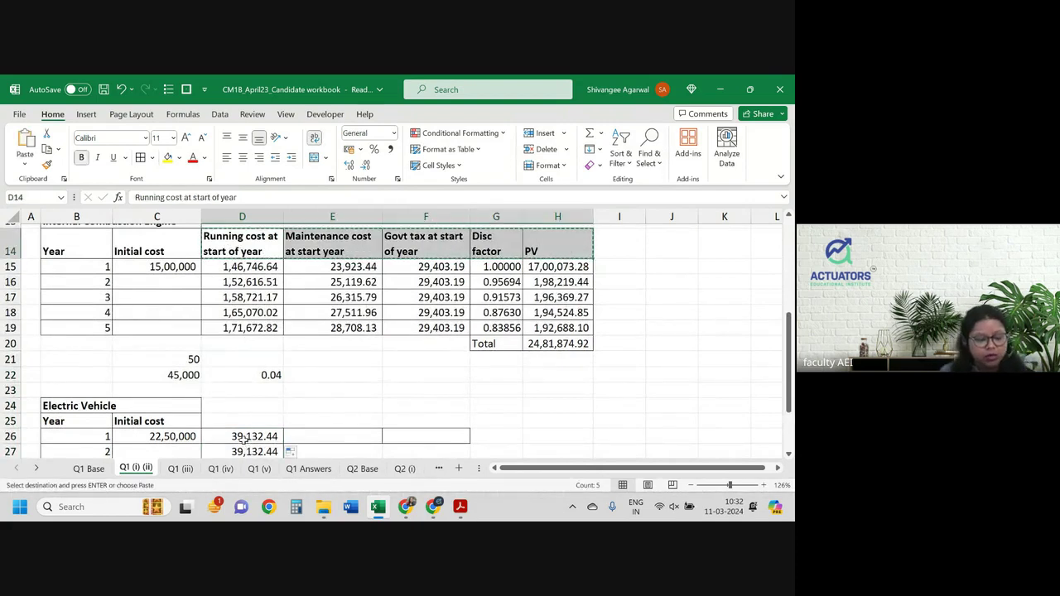
pyautogui.moveTo(244, 421); pyautogui.dragTo(563, 420)
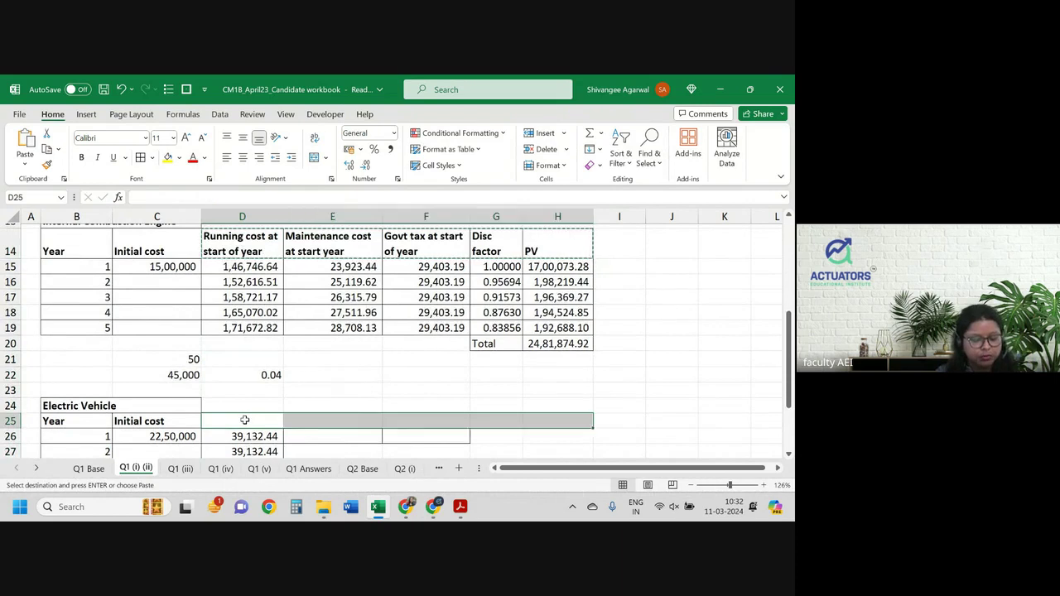
pyautogui.hotkey('ctrl', 'v')
# Check the maintenance cost terms on the Q1 Base sheet and return to Q1 (i) (ii).
pyautogui.scroll(-2, 249, 398)
pyautogui.click(336, 332)
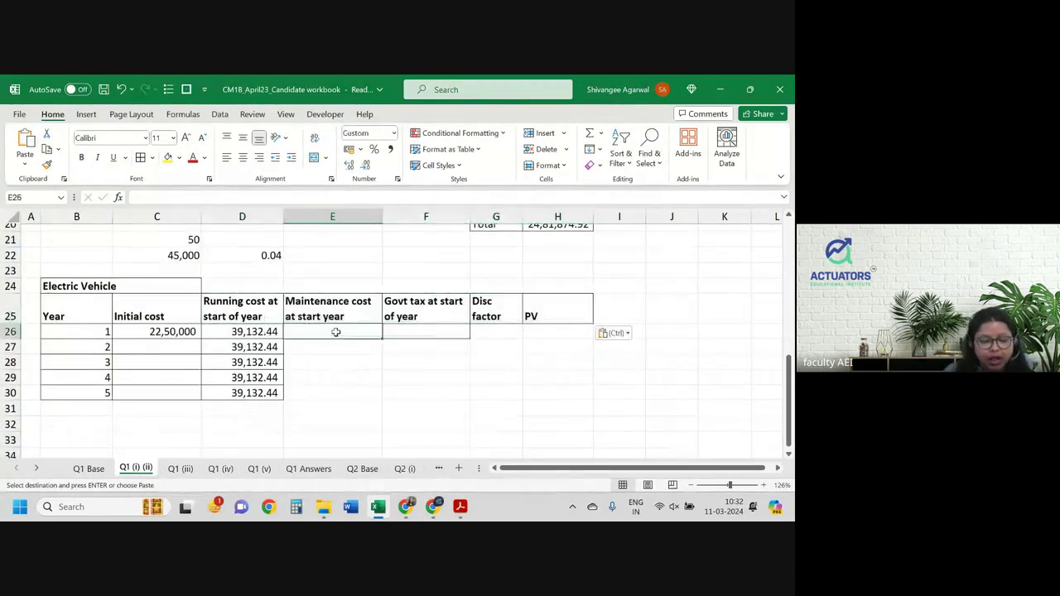
pyautogui.click(88, 469)
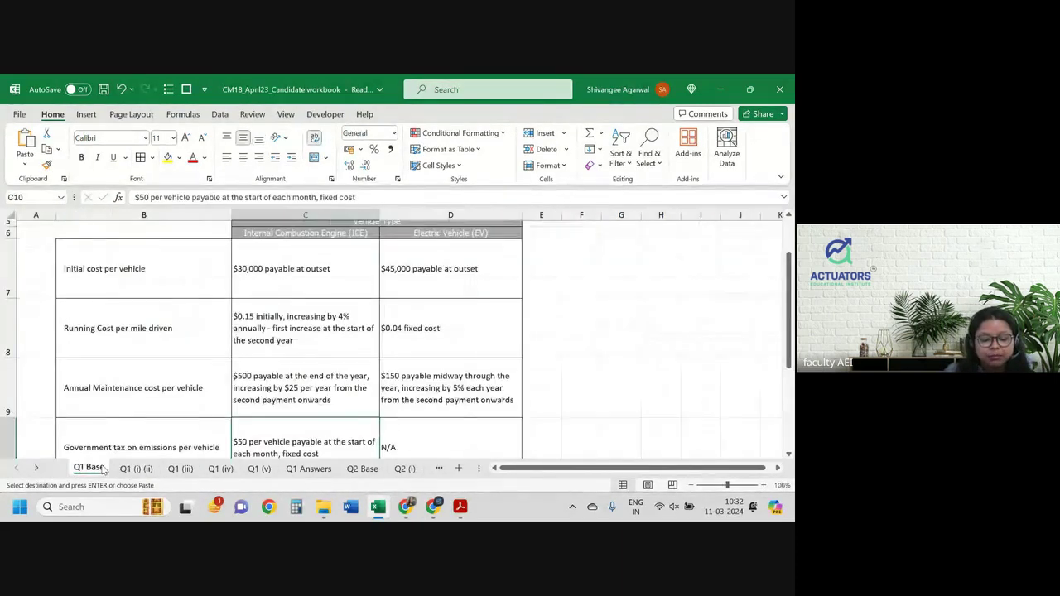
pyautogui.scroll(-1, 432, 354)
pyautogui.scroll(-1, 433, 354)
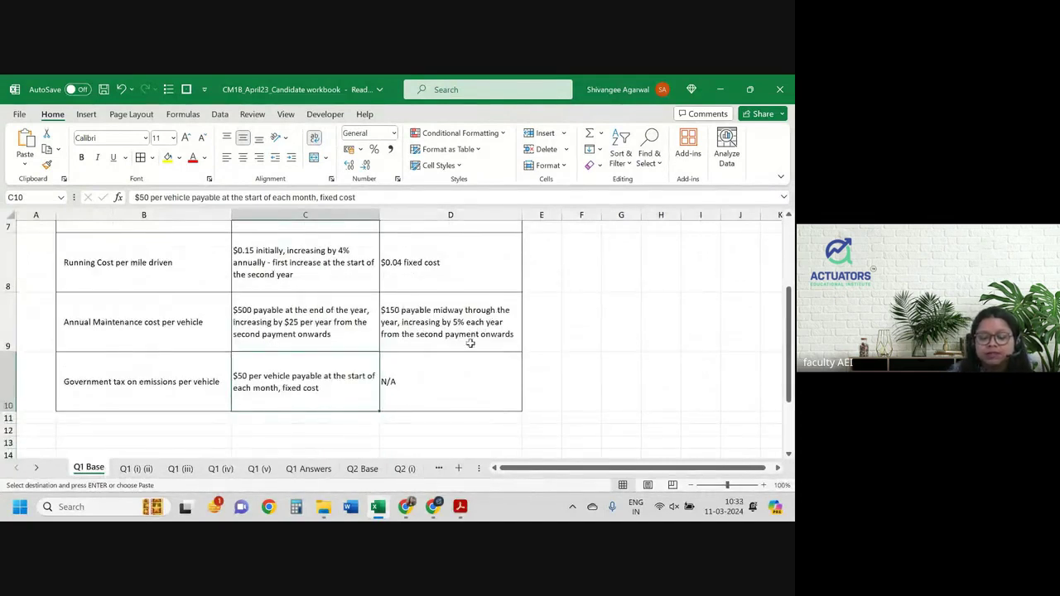
pyautogui.click(136, 469)
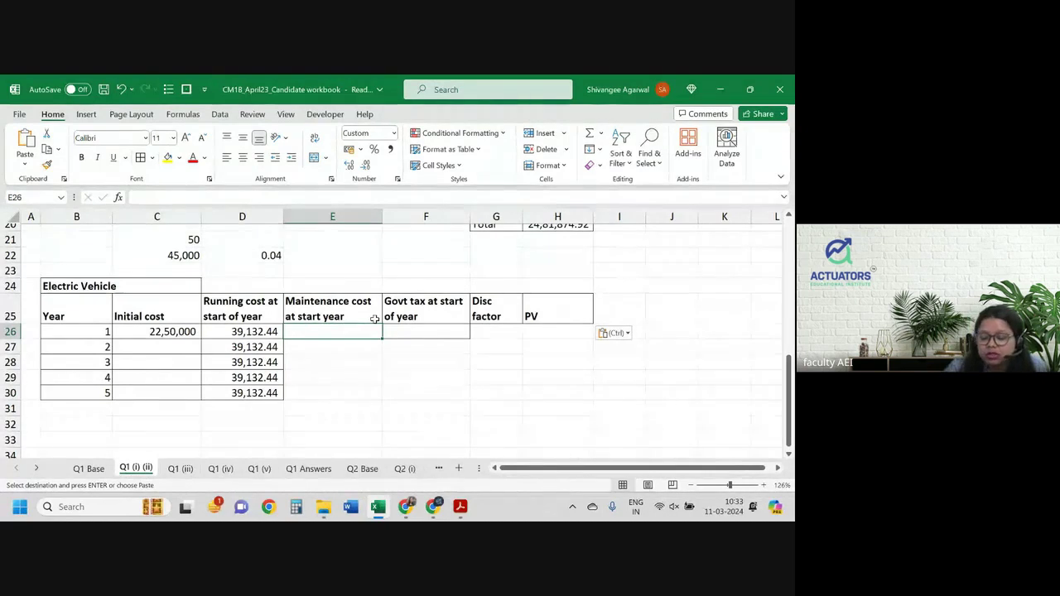
# Enter 150 as the EV maintenance cost input in E22.
pyautogui.click(338, 257)
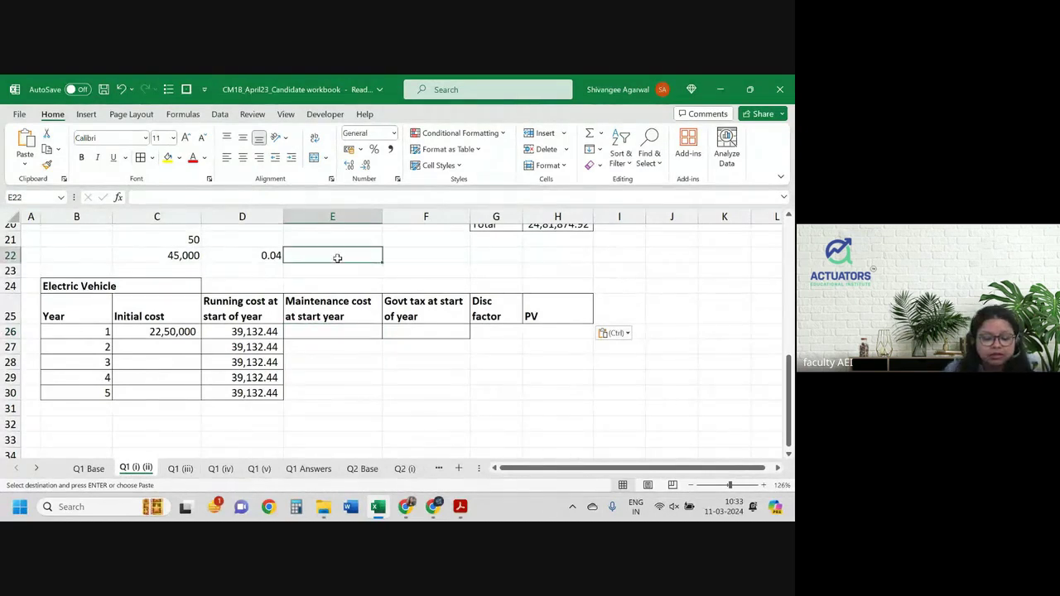
pyautogui.write('150')
pyautogui.press('Return')
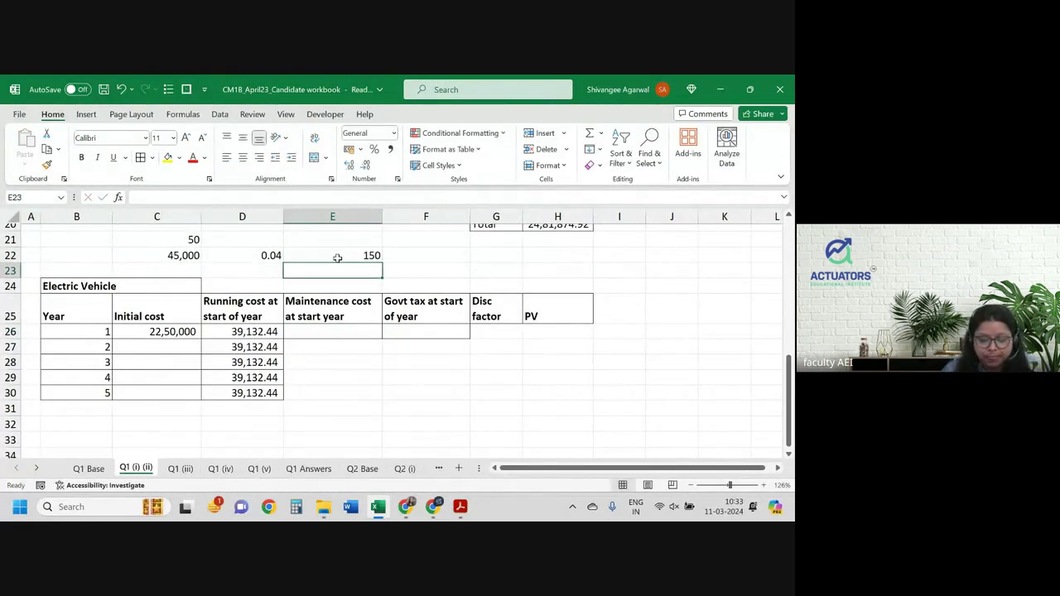
pyautogui.hotkey('ctrl', 'pageup')
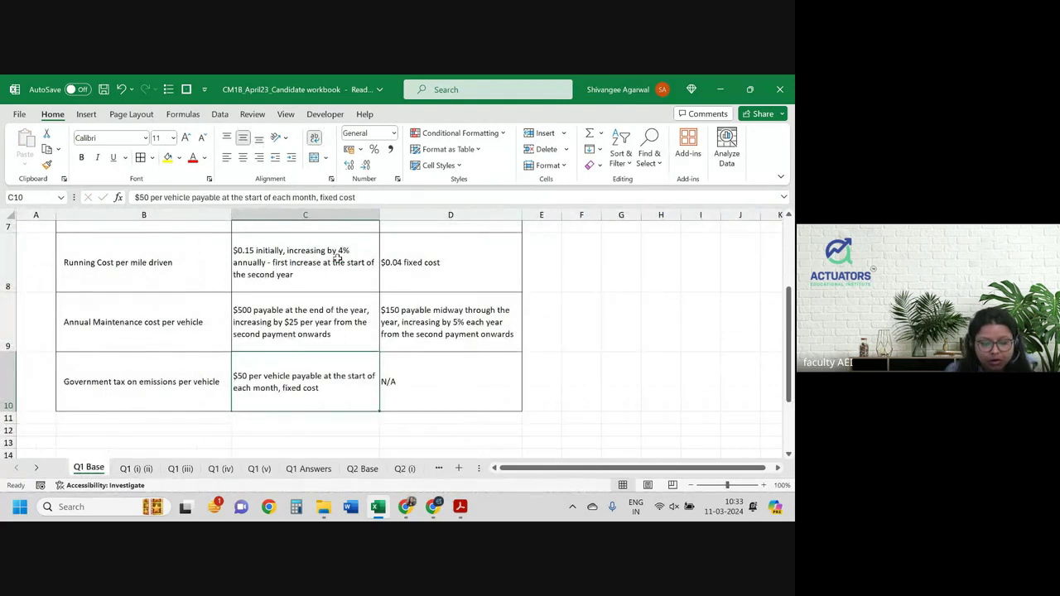
pyautogui.hotkey('ctrl', 'pagedown')
# Start the E26 maintenance formula as =$E$22*$C$21*.
pyautogui.press('Down')
pyautogui.press('Down')
pyautogui.press('Down')
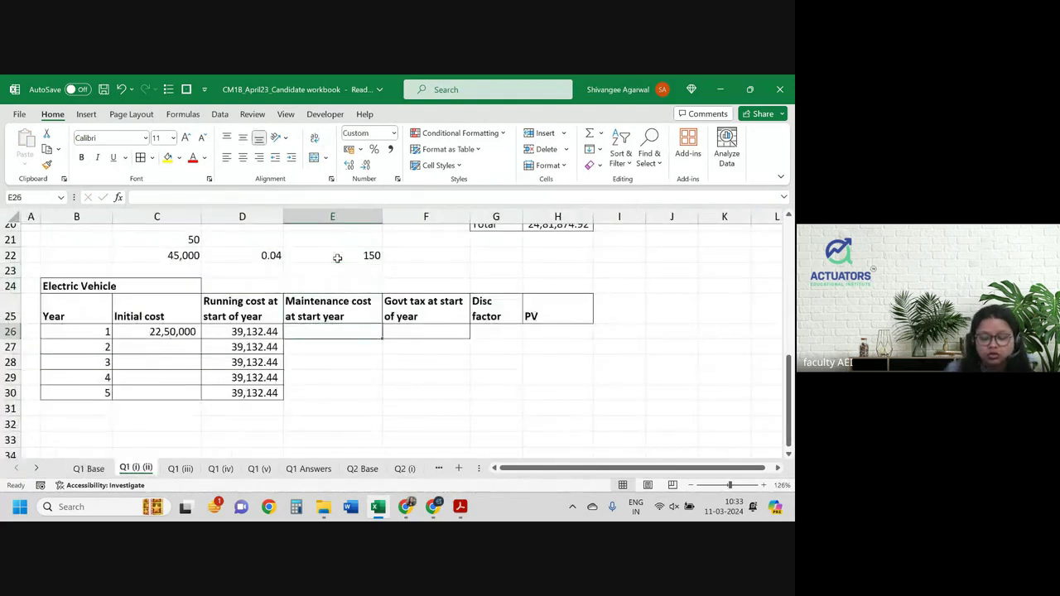
pyautogui.write('=')
pyautogui.click(337, 257)
pyautogui.press('F4')
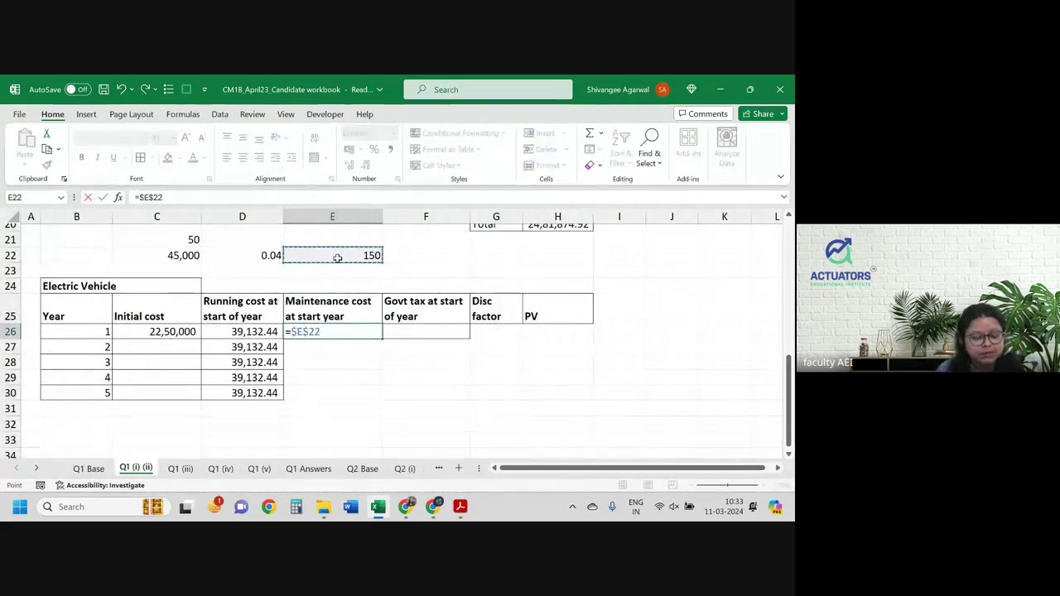
pyautogui.write('*')
pyautogui.press('Up')
pyautogui.press('Up')
pyautogui.press('Up')
pyautogui.press('Up')
pyautogui.press('Up')
pyautogui.press('Left')
pyautogui.press('Left')
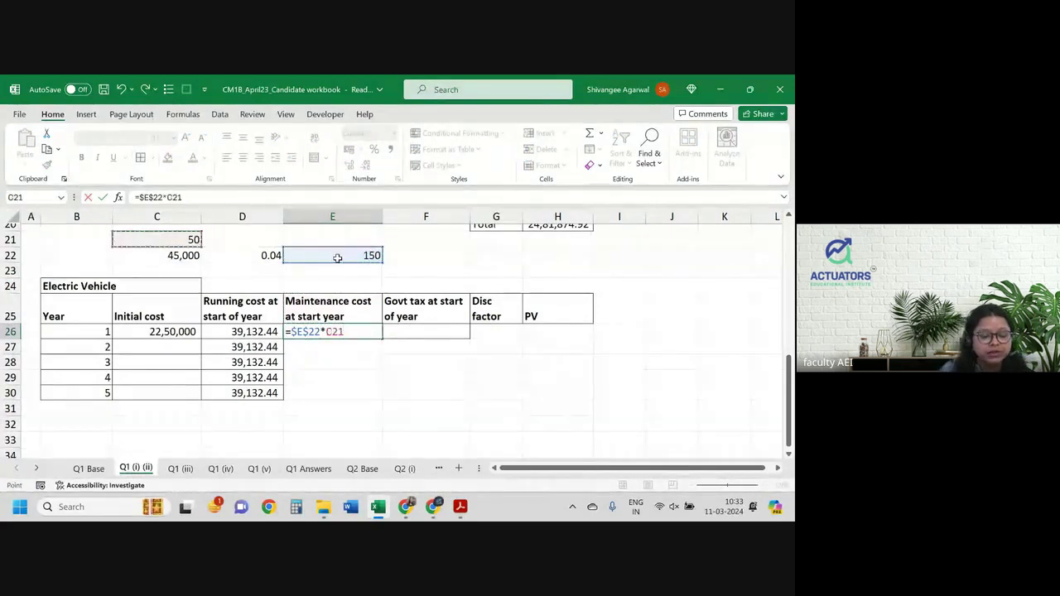
pyautogui.press('F4')
pyautogui.write('*')
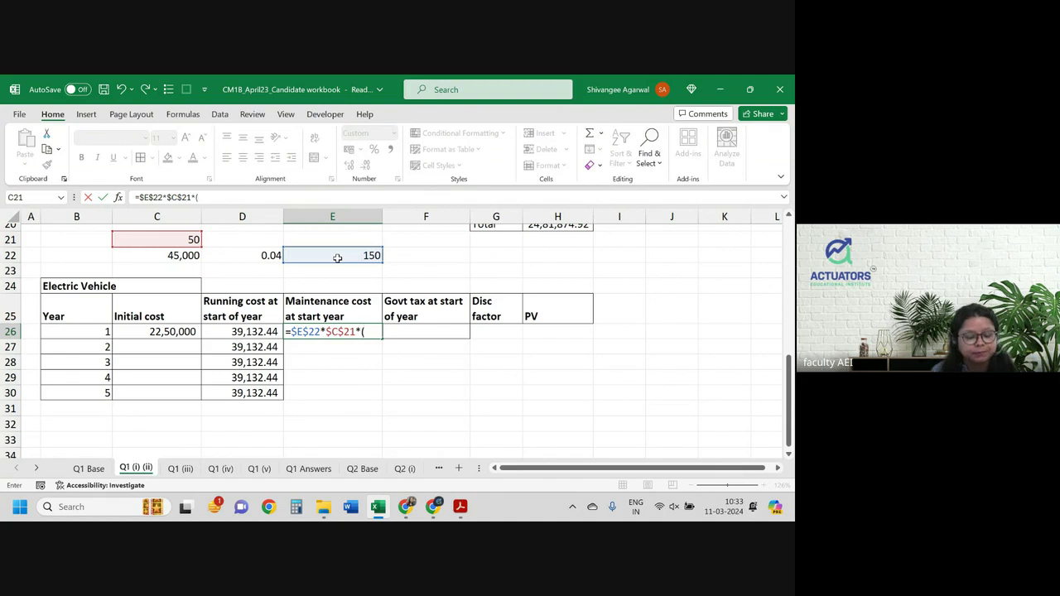
# Add the half-year discount (1+$C$4)^-0.5 at 4.50% to the E26 formula.
pyautogui.write('1+')
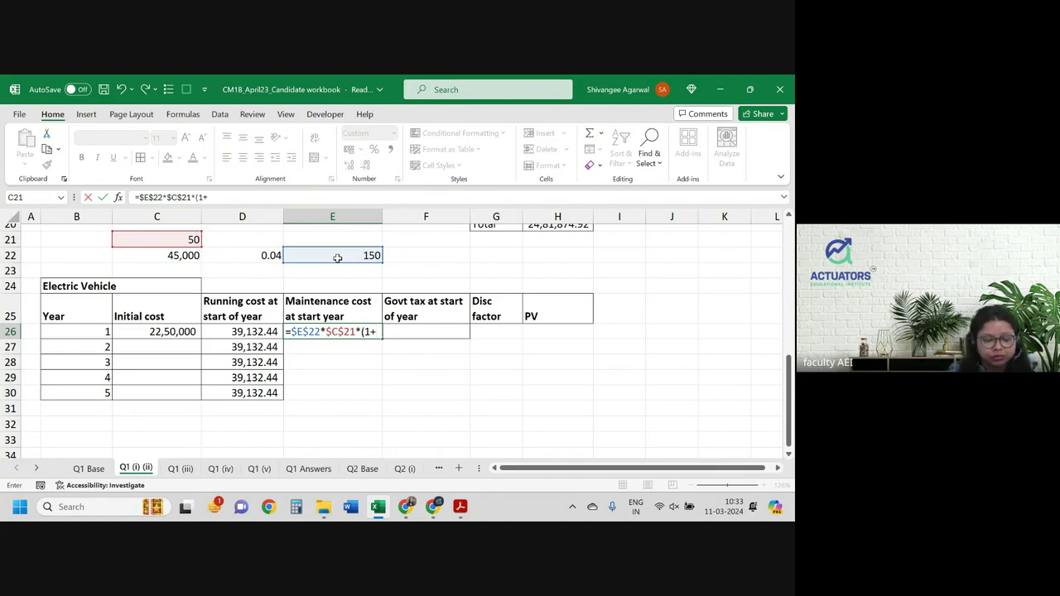
pyautogui.scroll(4, 337, 258)
pyautogui.scroll(3, 177, 240)
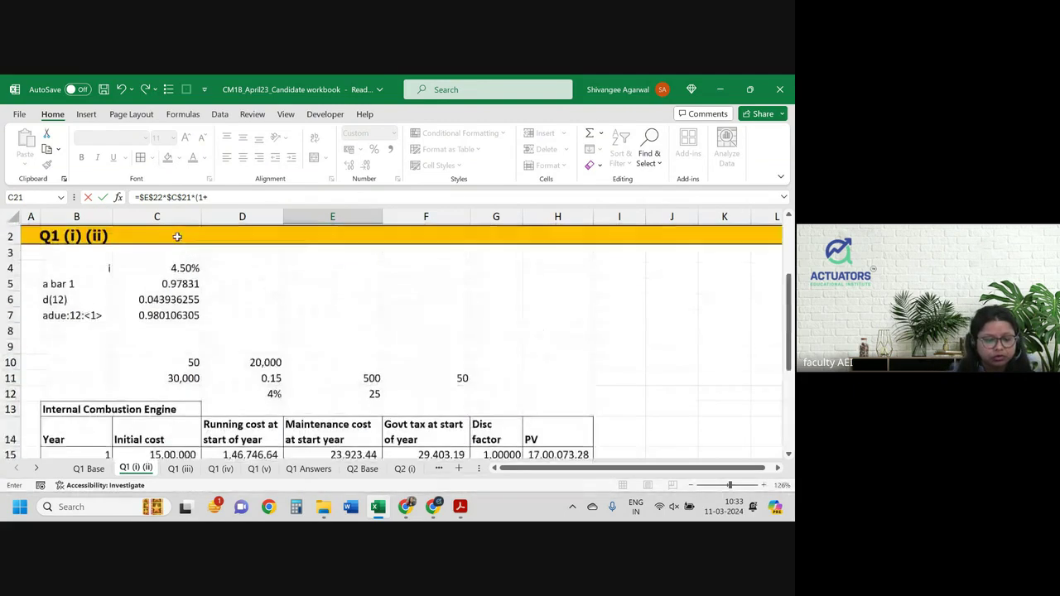
pyautogui.click(160, 282)
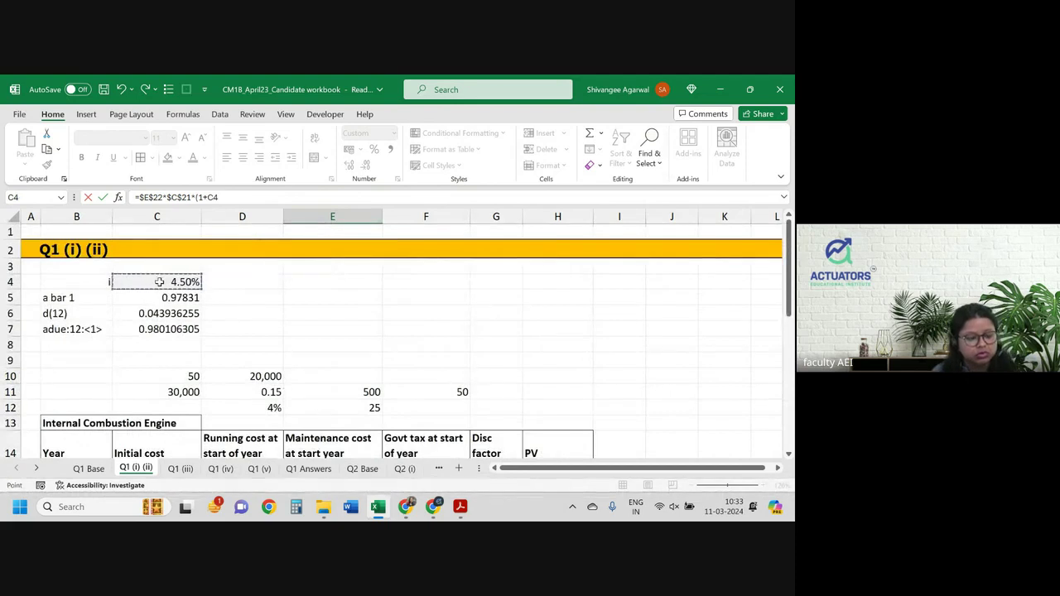
pyautogui.press('F4')
pyautogui.scroll(-6, 160, 282)
pyautogui.write(')')
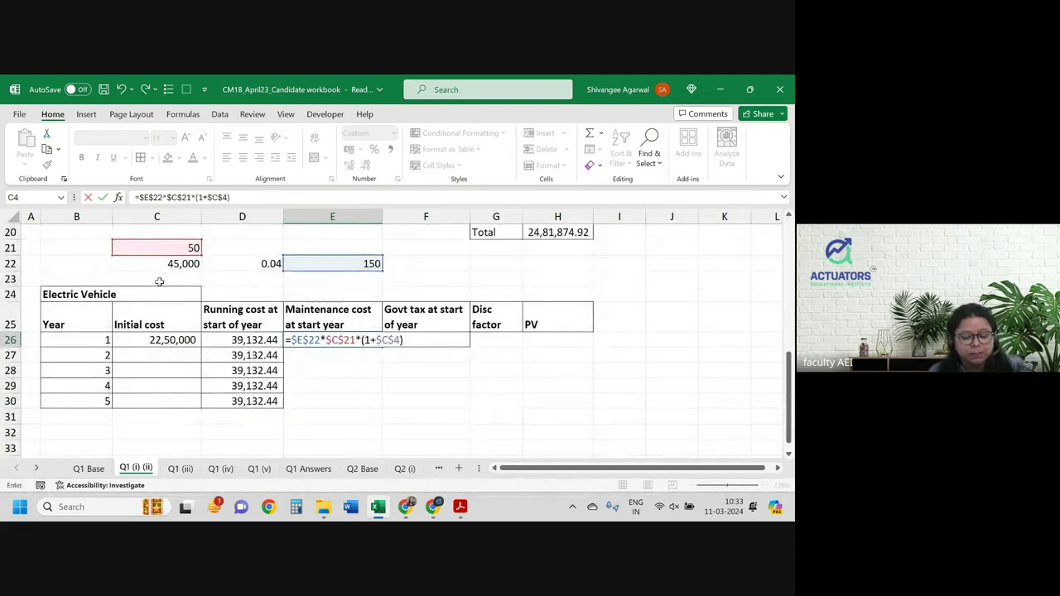
pyautogui.write('^')
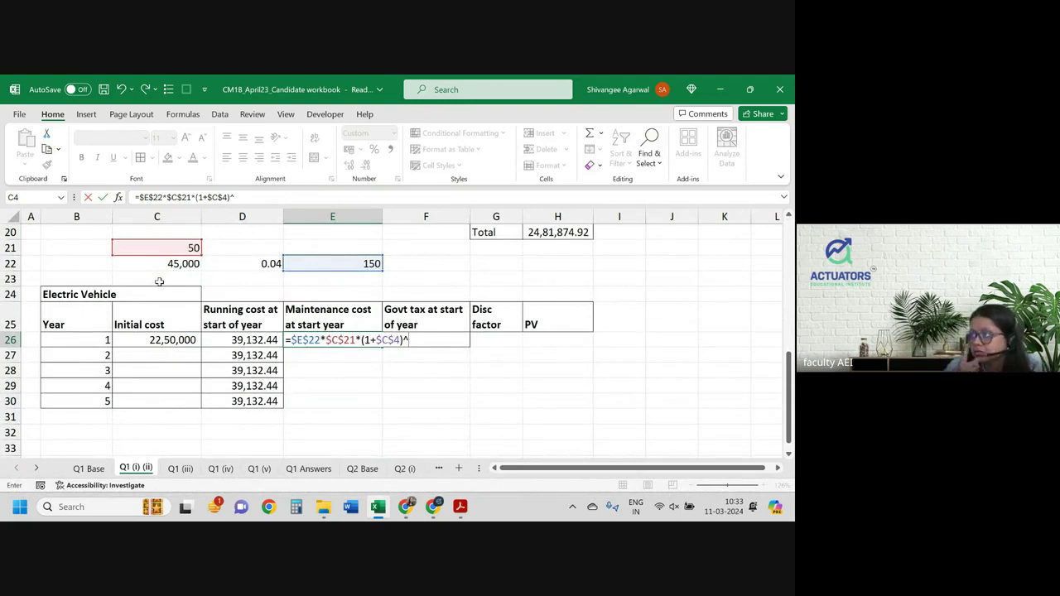
pyautogui.write('-0.')
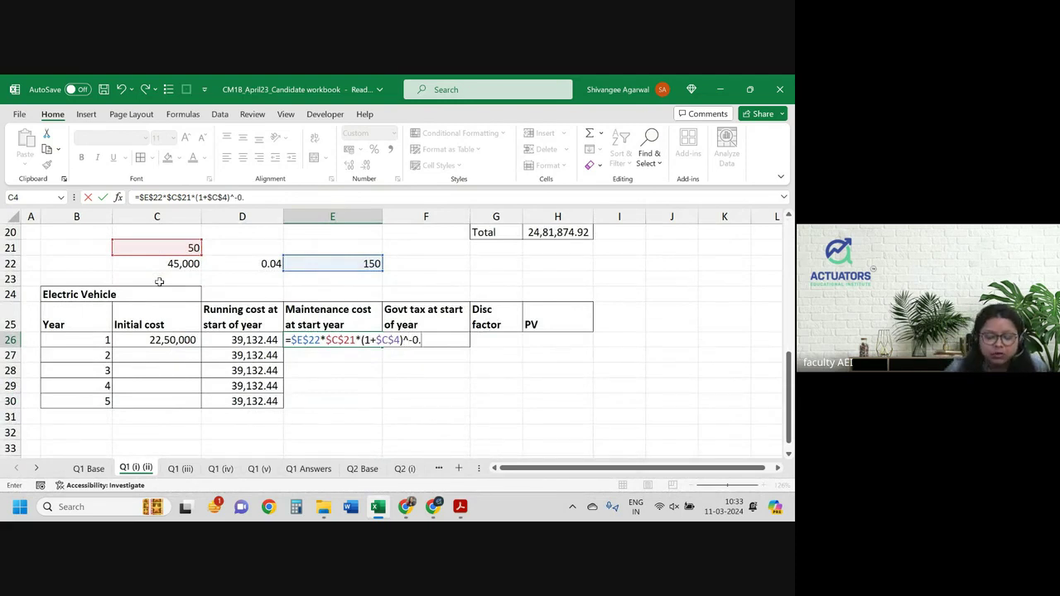
pyautogui.write('5')
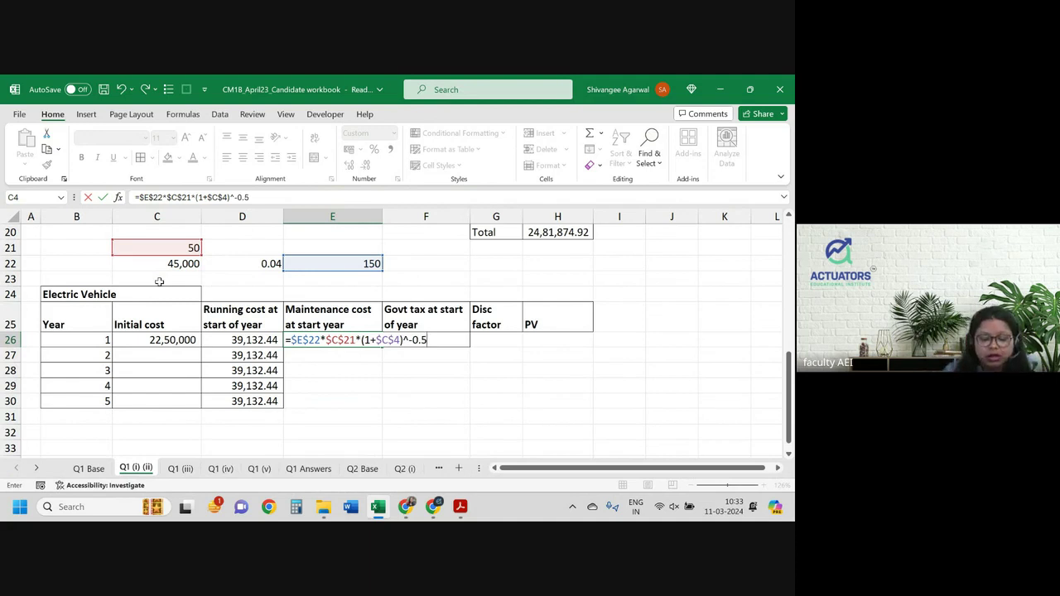
# Multiply the E26 formula by (1+$E$23)^(B26-1) for yearly maintenance growth.
pyautogui.write(')')
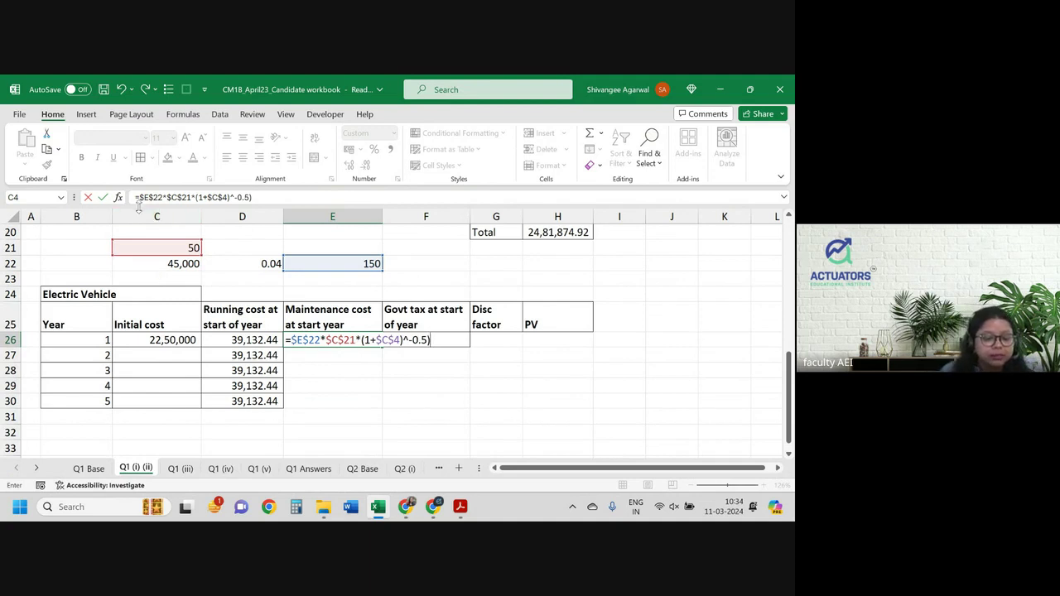
pyautogui.click(142, 198)
pyautogui.write('(')
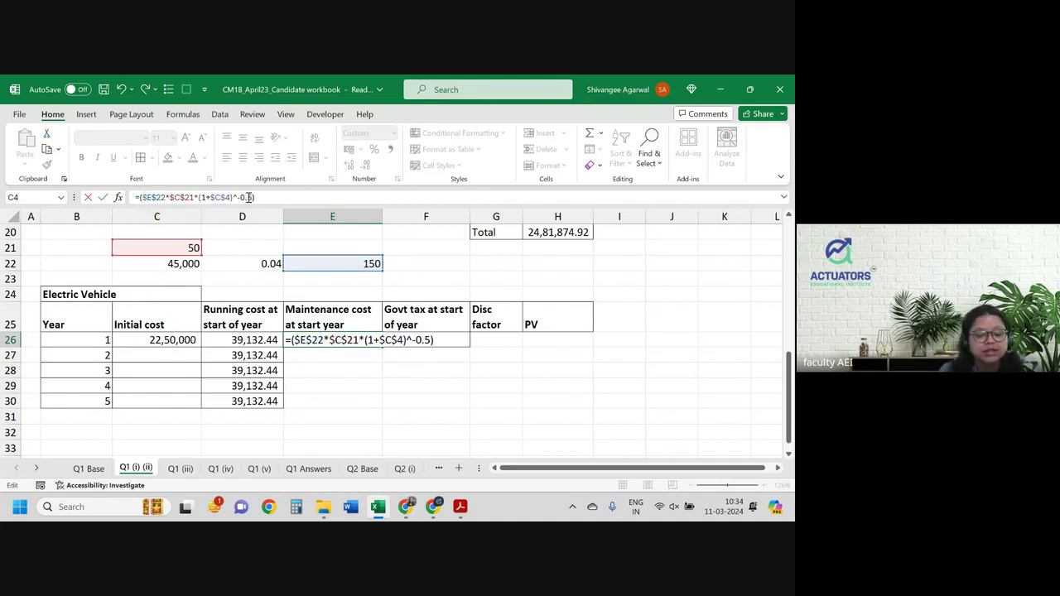
pyautogui.write('*(1+')
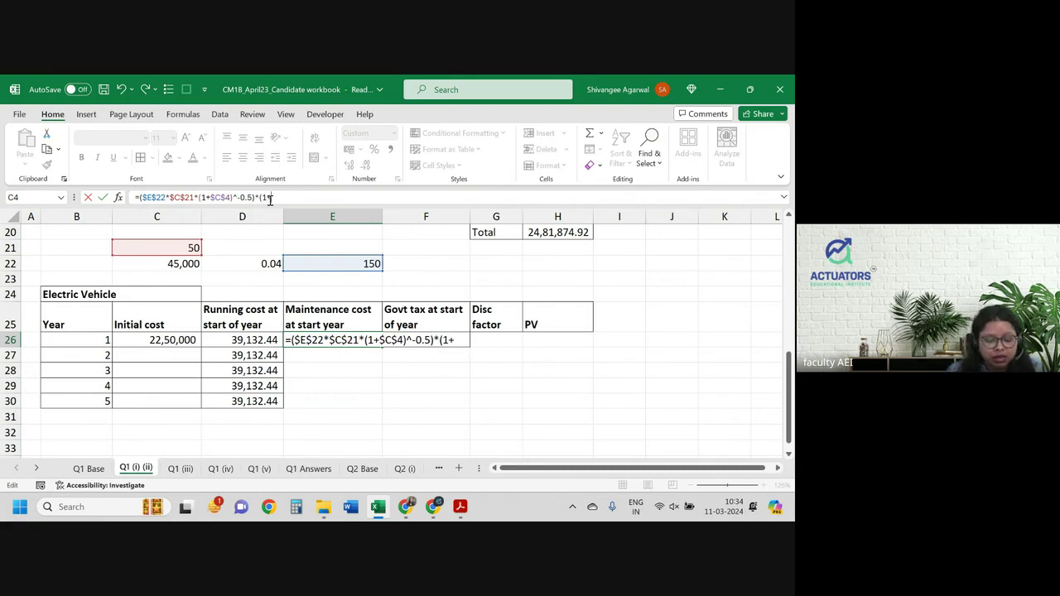
pyautogui.hotkey('ctrl', 'pageup')
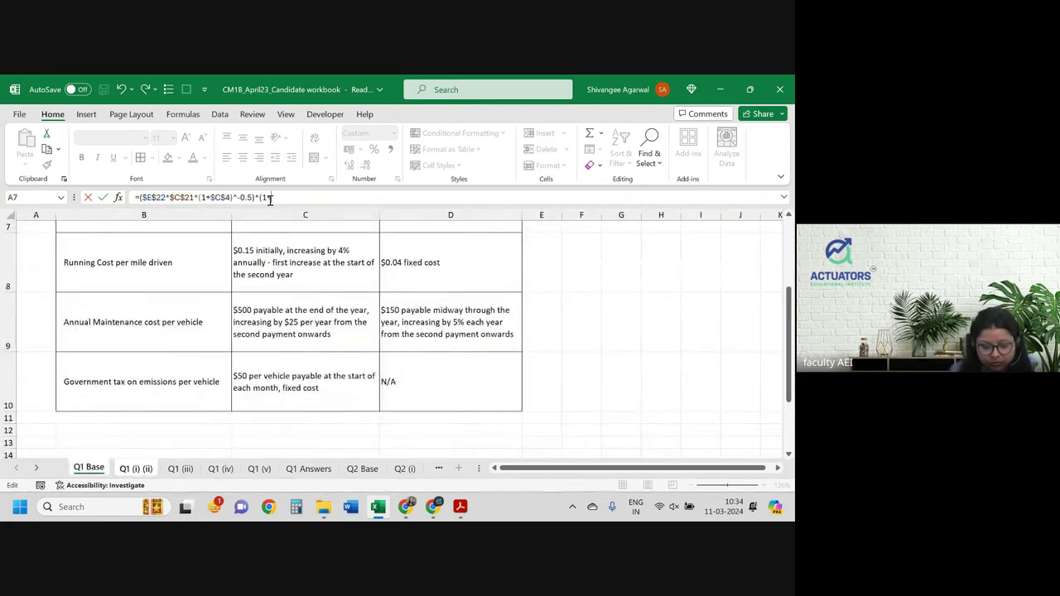
pyautogui.hotkey('ctrl', 'pagedown')
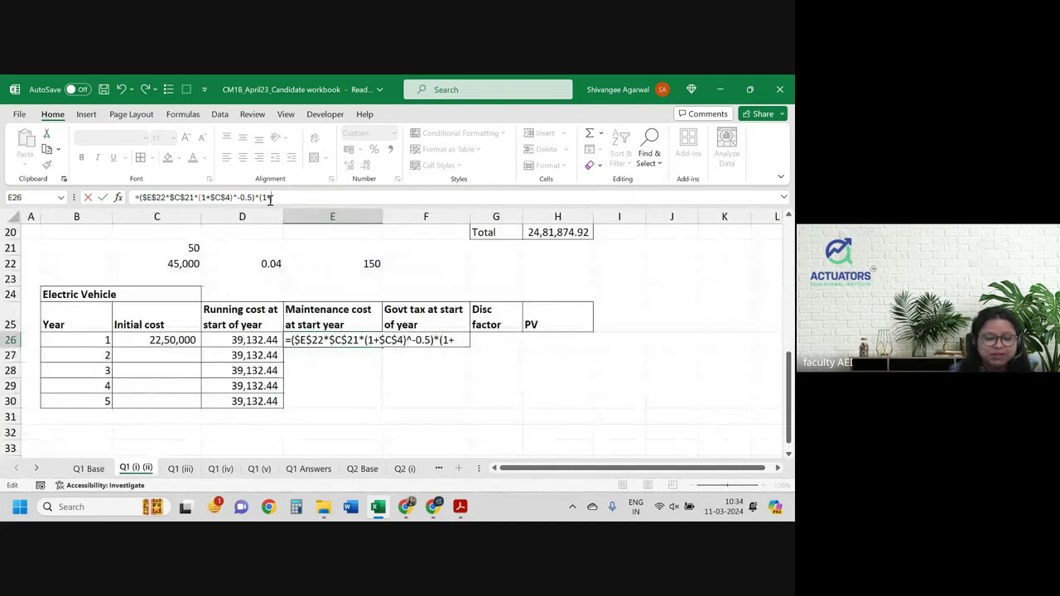
pyautogui.click(343, 282)
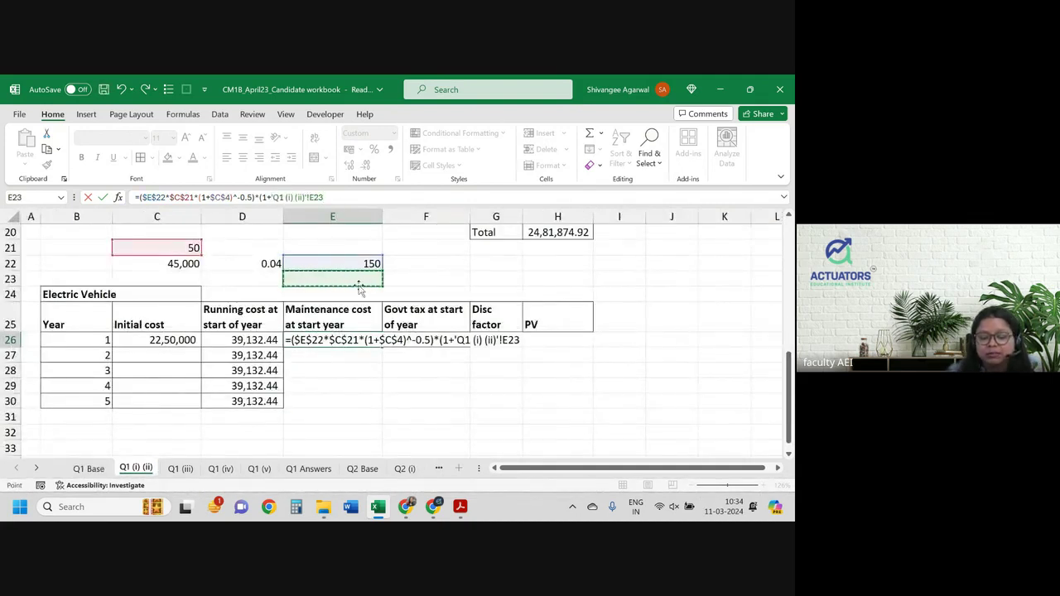
pyautogui.press('F4')
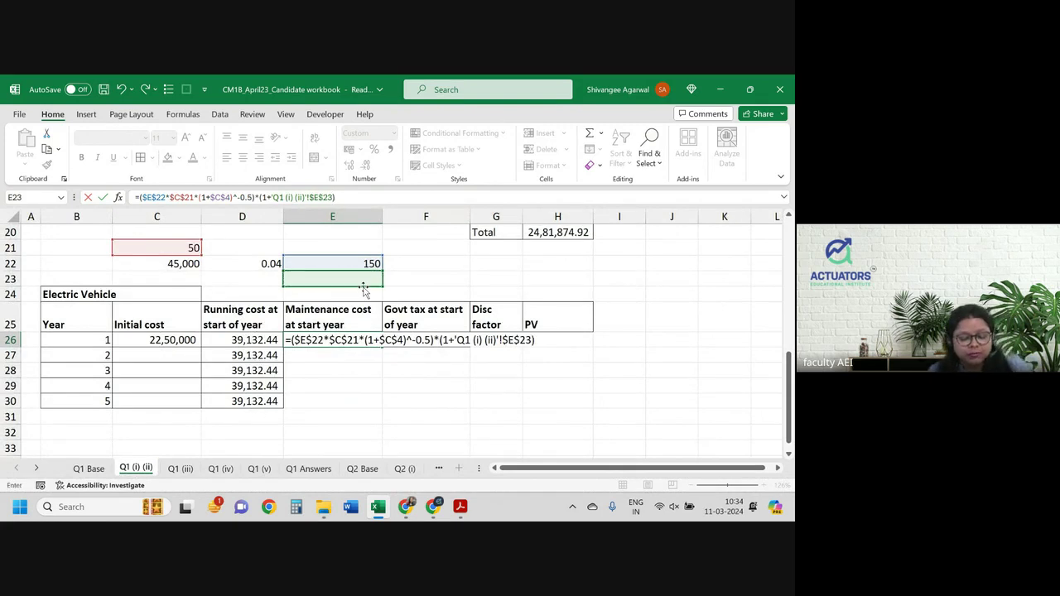
pyautogui.write(')^(')
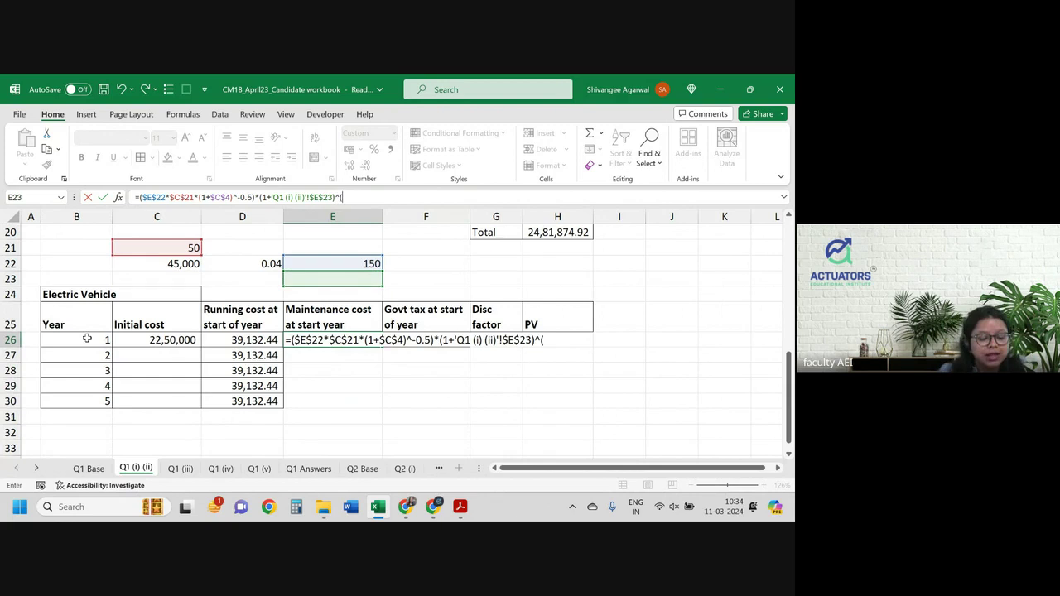
pyautogui.click(79, 337)
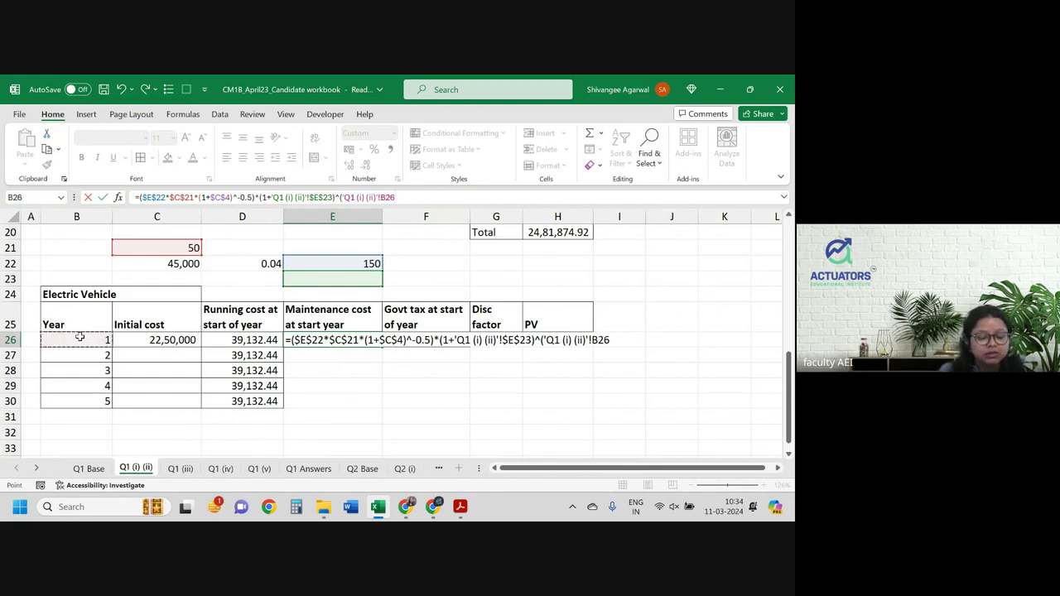
pyautogui.write('-1')
pyautogui.press('Return')
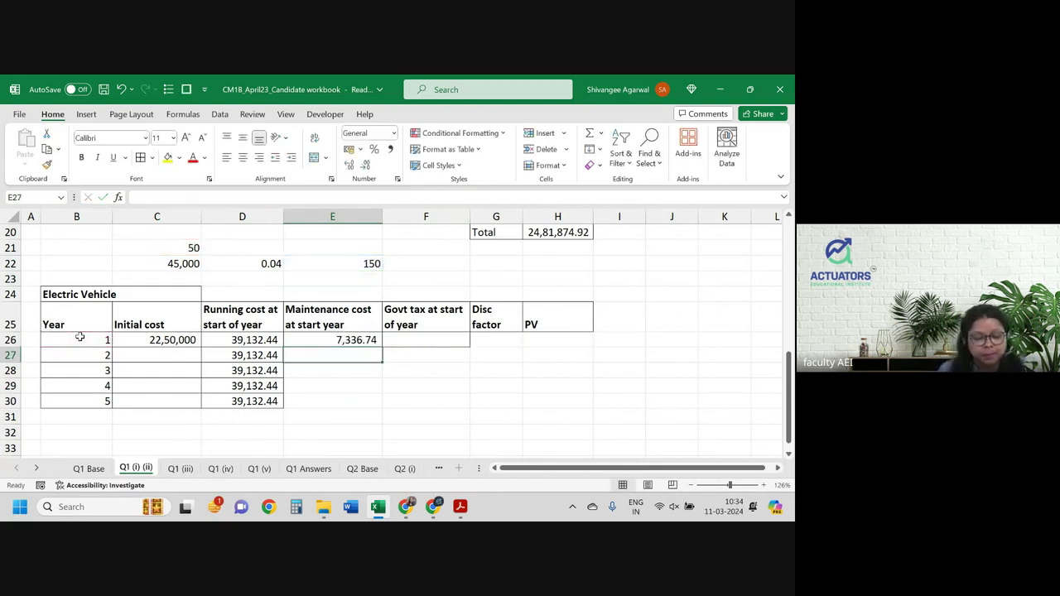
# Enter 5% growth in E23 and fill maintenance costs down to year 5.
pyautogui.click(345, 340)
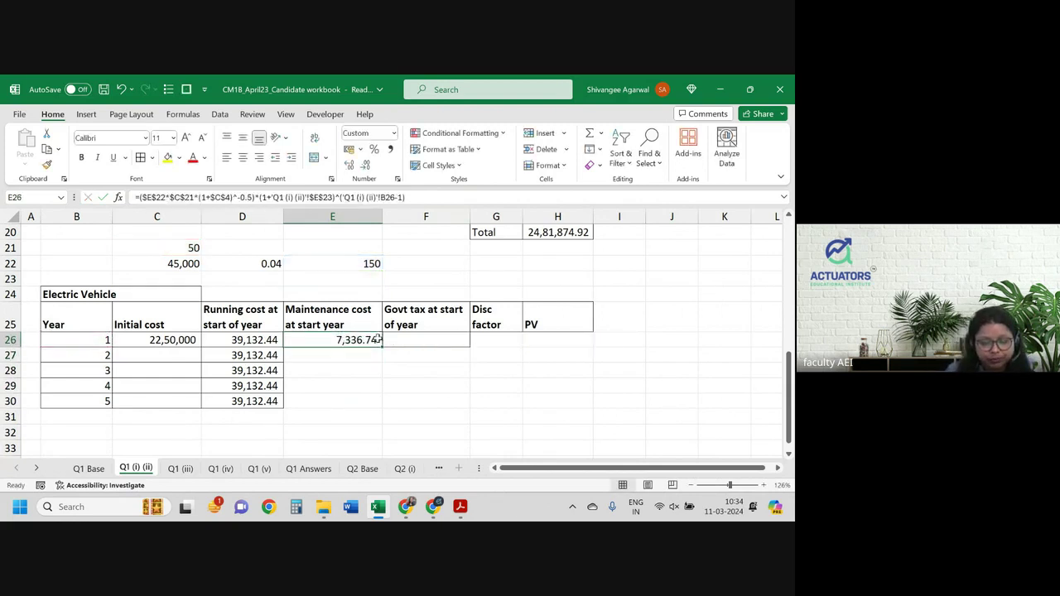
pyautogui.click(370, 276)
pyautogui.write('5')
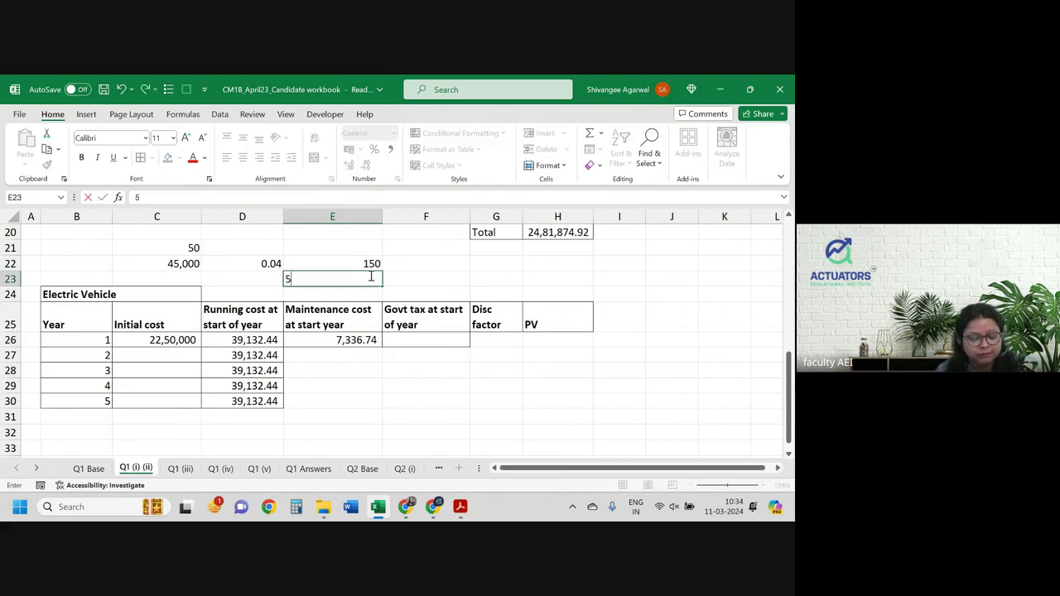
pyautogui.write('%')
pyautogui.press('Return')
pyautogui.click(366, 339)
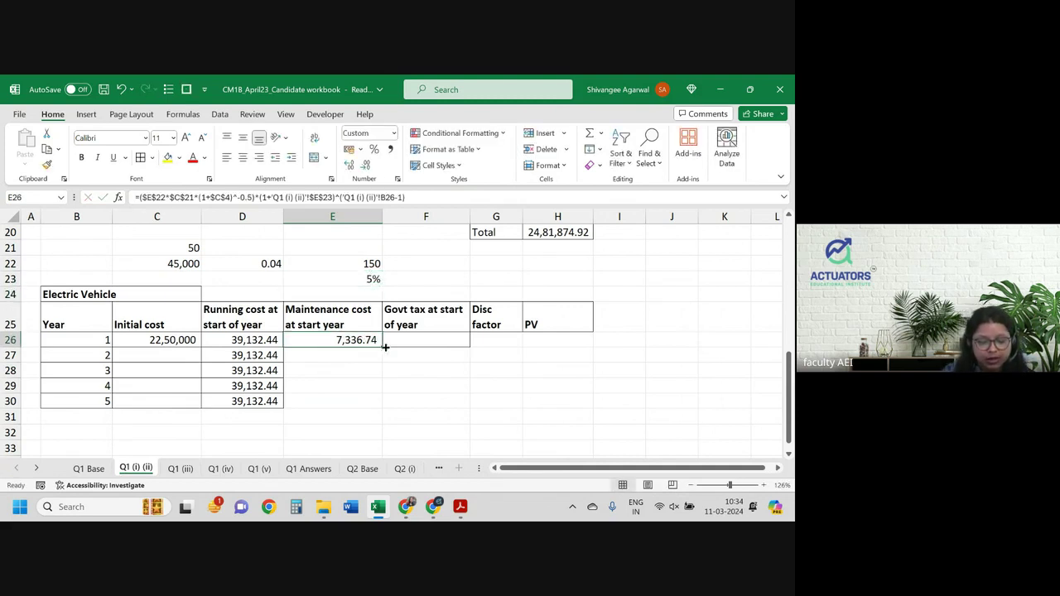
pyautogui.doubleClick(383, 348)
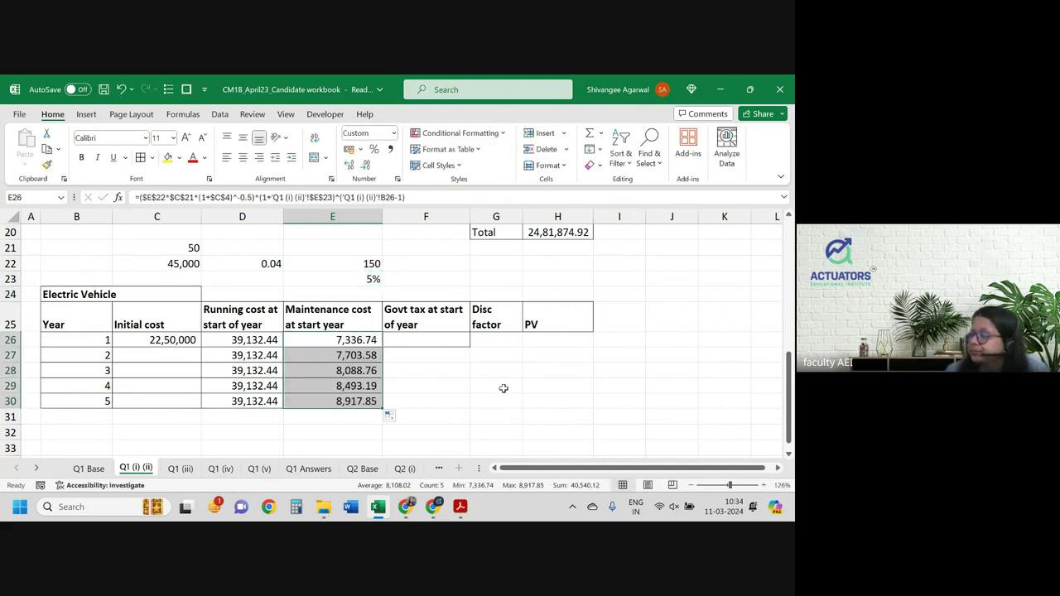
pyautogui.click(423, 337)
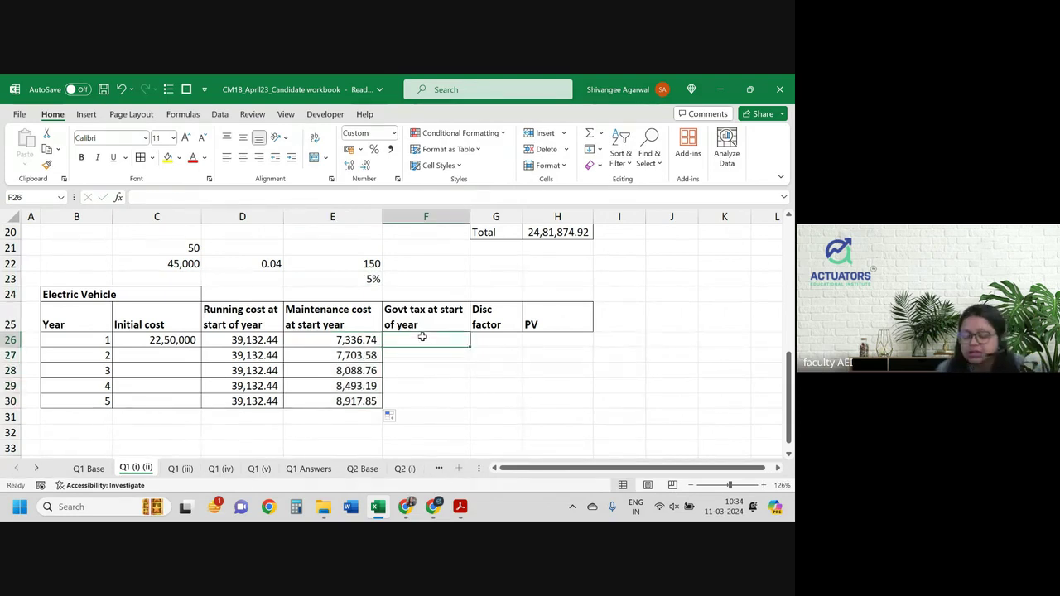
# Set the year-1 government tax in F26 to 0.
pyautogui.write('0')
pyautogui.click(423, 337)
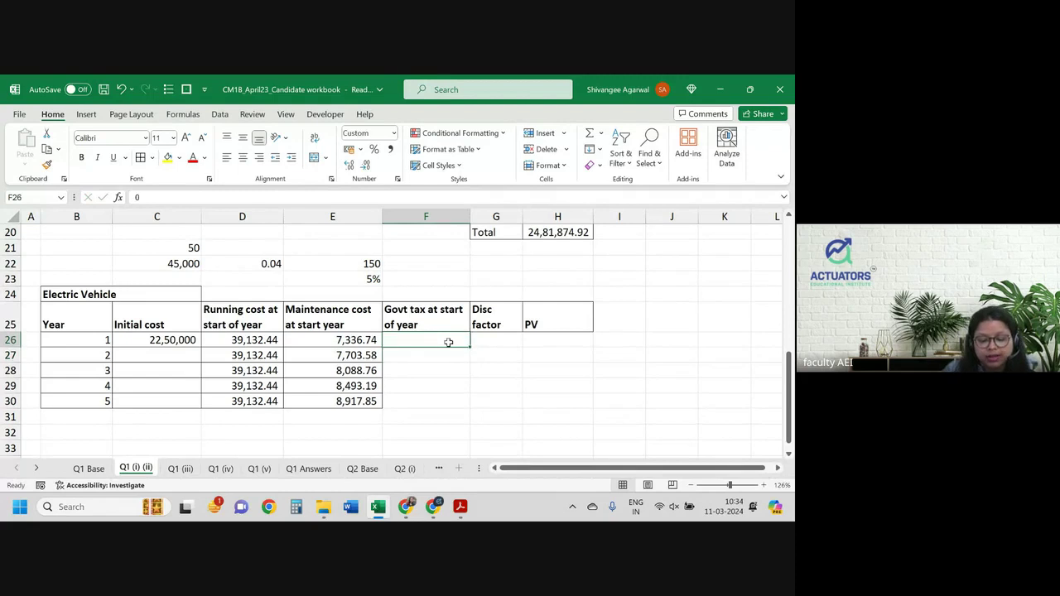
pyautogui.moveTo(469, 348); pyautogui.dragTo(471, 412)
pyautogui.scroll(1, 509, 340)
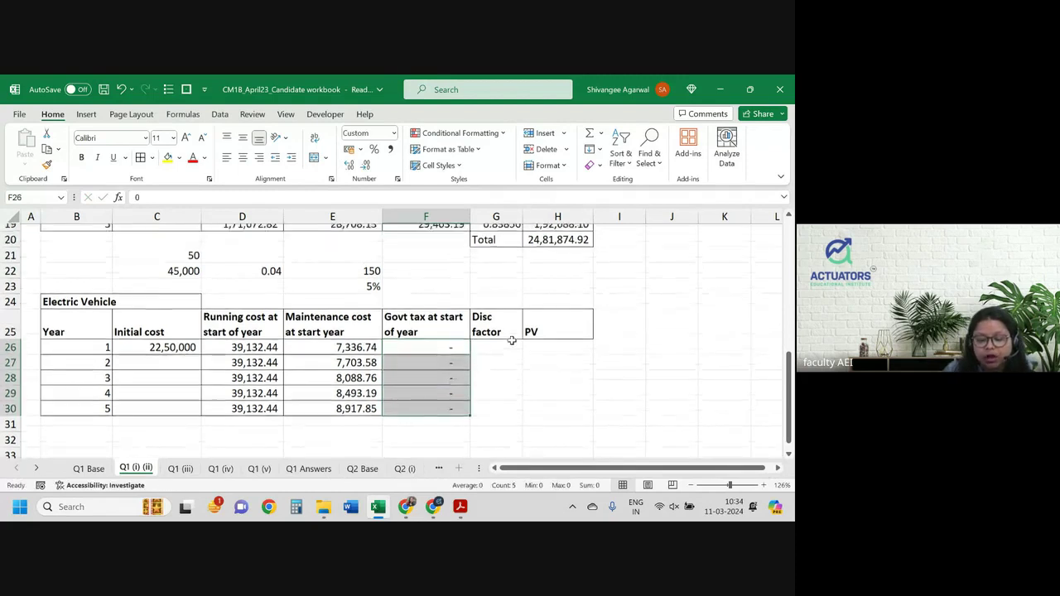
# Link G26 to the year-1 discount factor and fill discount factors down to year 5.
pyautogui.click(492, 362)
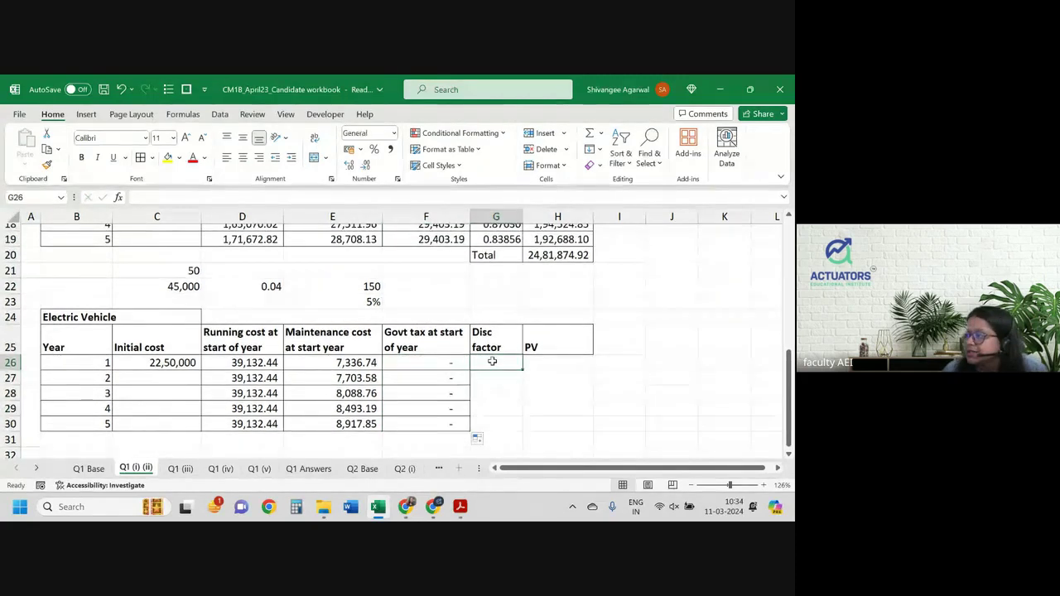
pyautogui.write('=')
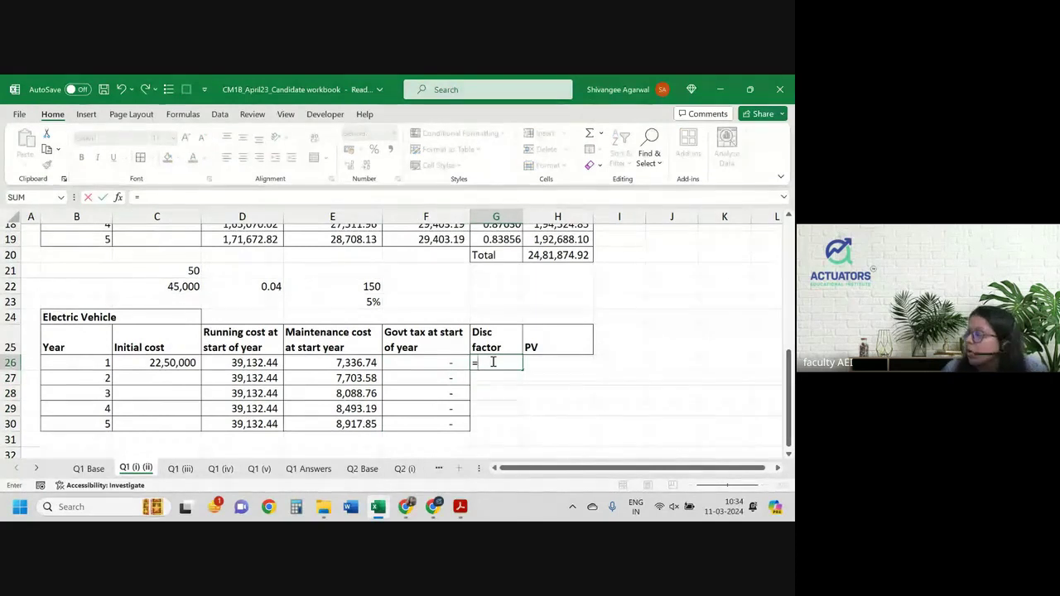
pyautogui.press('Up')
pyautogui.press('Up')
pyautogui.press('Up')
pyautogui.press('Up')
pyautogui.press('Up')
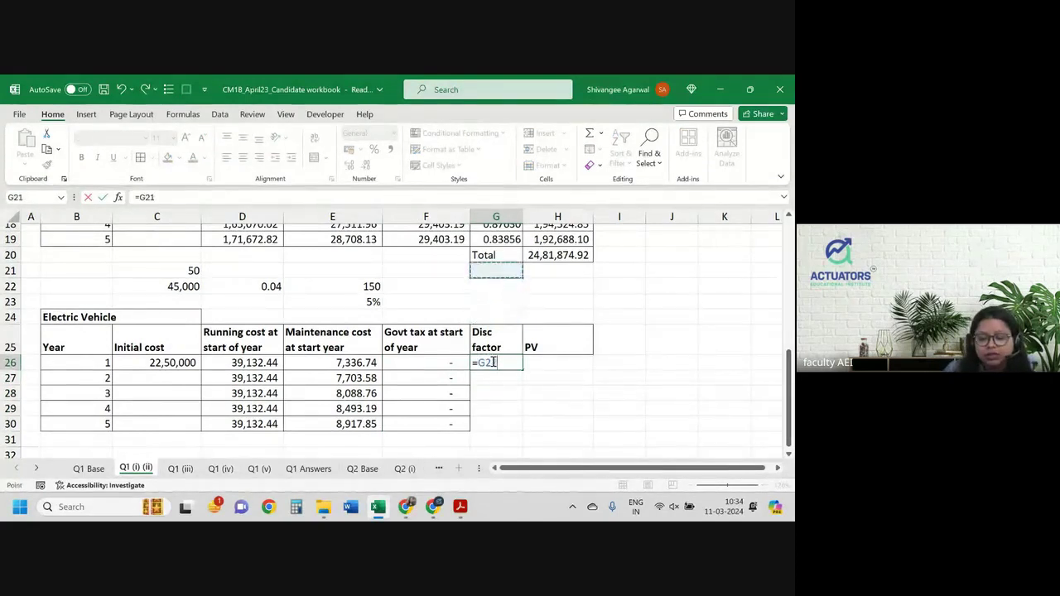
pyautogui.press('Up')
pyautogui.press('Up')
pyautogui.press('Up')
pyautogui.press('Up')
pyautogui.press('Up')
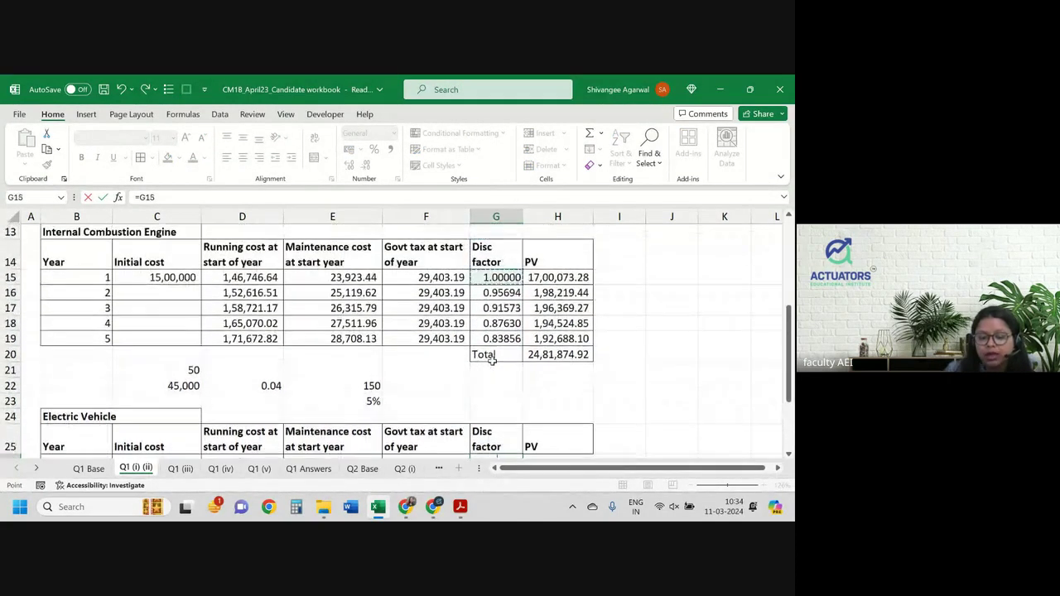
pyautogui.press('Return')
pyautogui.scroll(-2, 492, 362)
pyautogui.click(497, 334)
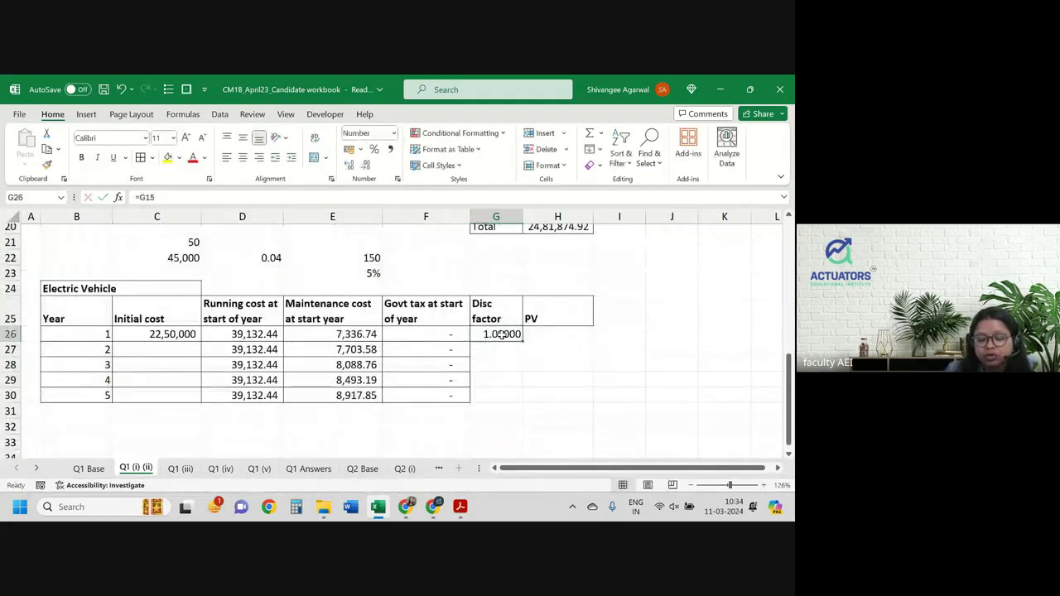
pyautogui.doubleClick(521, 339)
# Copy the existing PV formula into H26 and fill it down through H30.
pyautogui.click(547, 333)
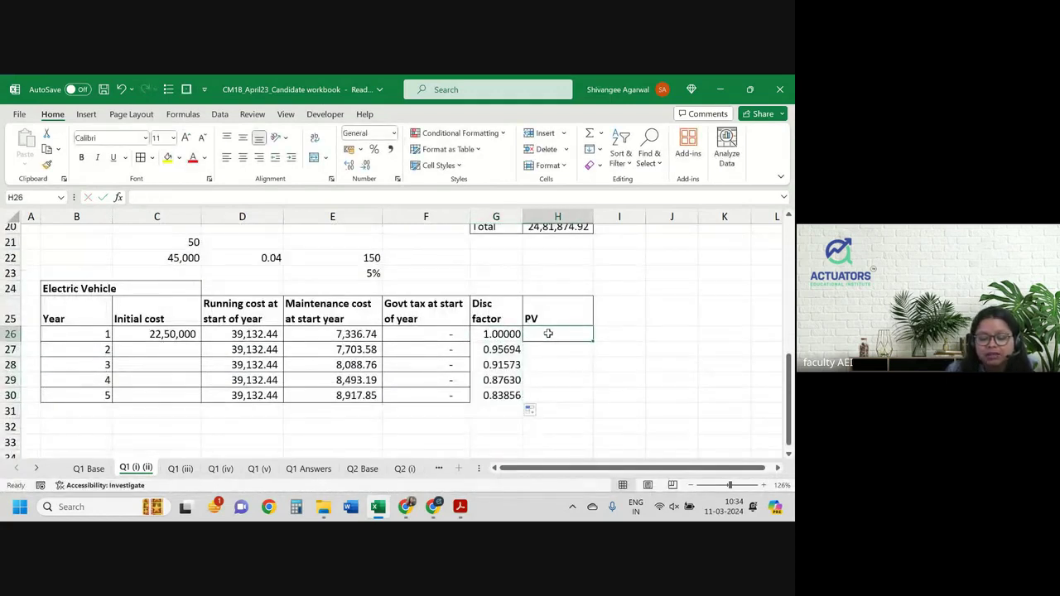
pyautogui.press('Up')
pyautogui.press('Up')
pyautogui.press('Up')
pyautogui.press('Up')
pyautogui.press('Up')
pyautogui.press('Up')
pyautogui.press('Up')
pyautogui.press('Up')
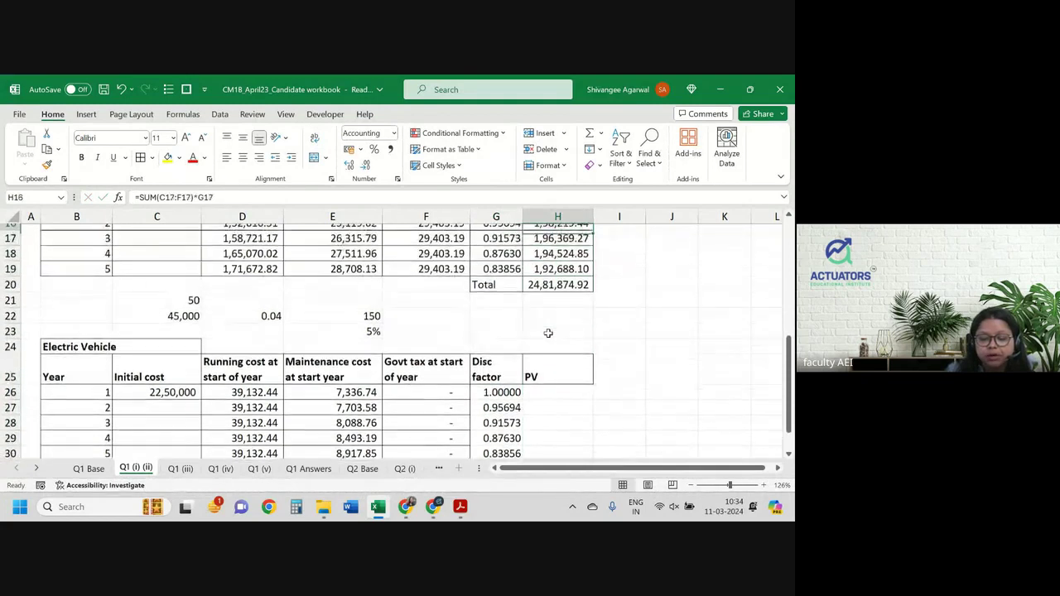
pyautogui.press('Up')
pyautogui.hotkey('shift', 'Up')
pyautogui.hotkey('ctrl', 'c')
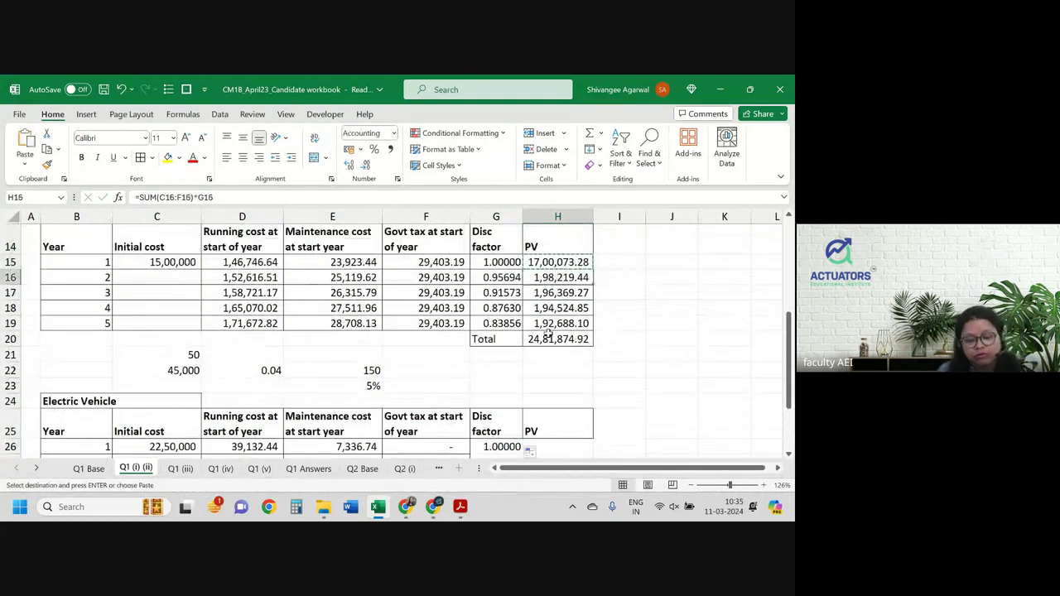
pyautogui.press('Down')
pyautogui.press('Down')
pyautogui.press('Down')
pyautogui.press('Down')
pyautogui.press('Up')
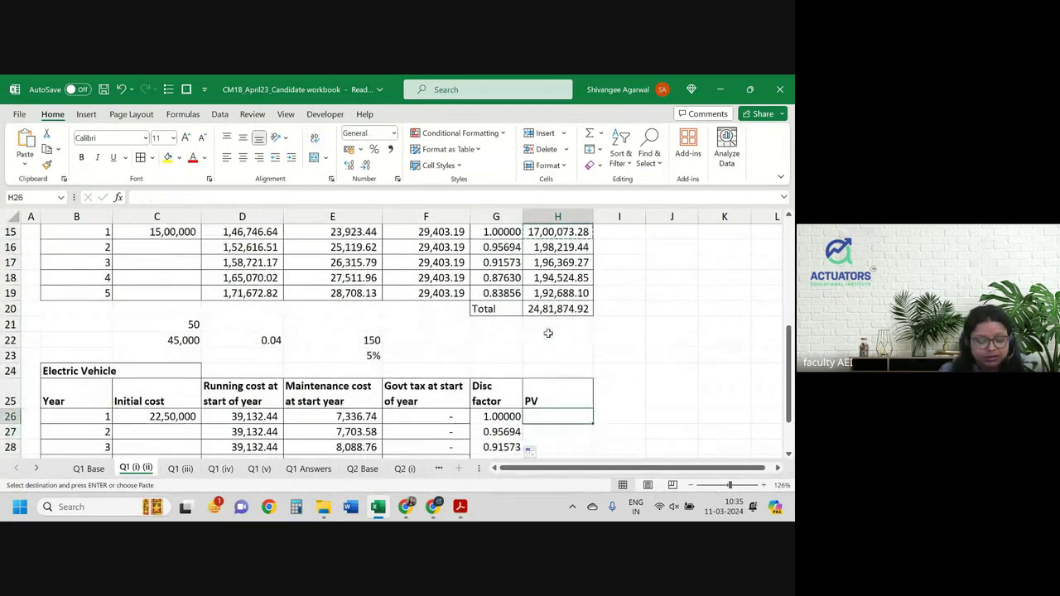
pyautogui.hotkey('ctrl', 'v')
pyautogui.scroll(-3, 547, 333)
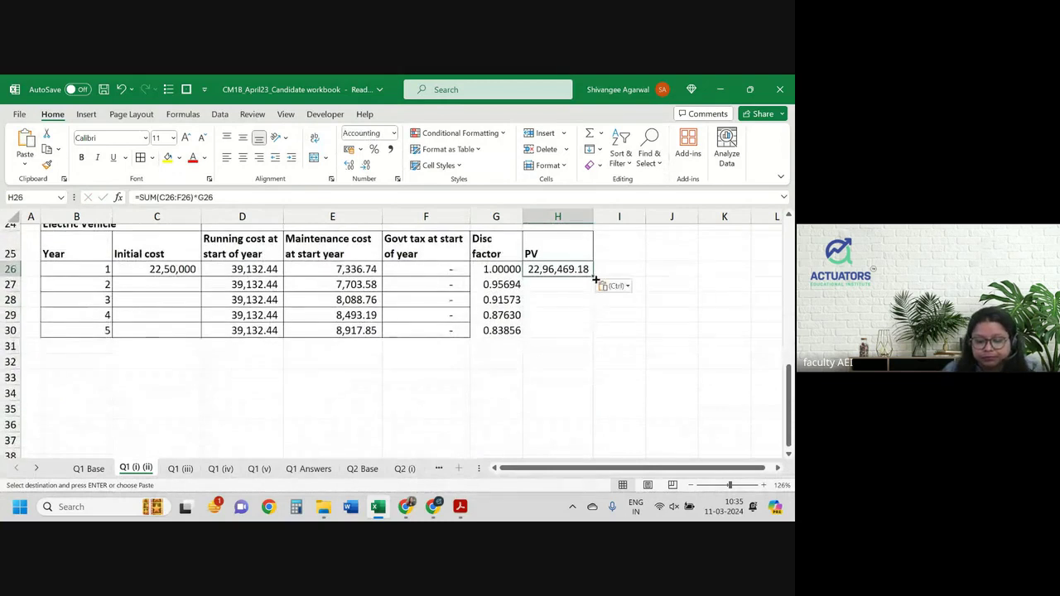
pyautogui.moveTo(596, 280); pyautogui.dragTo(597, 333)
pyautogui.doubleClick(563, 268)
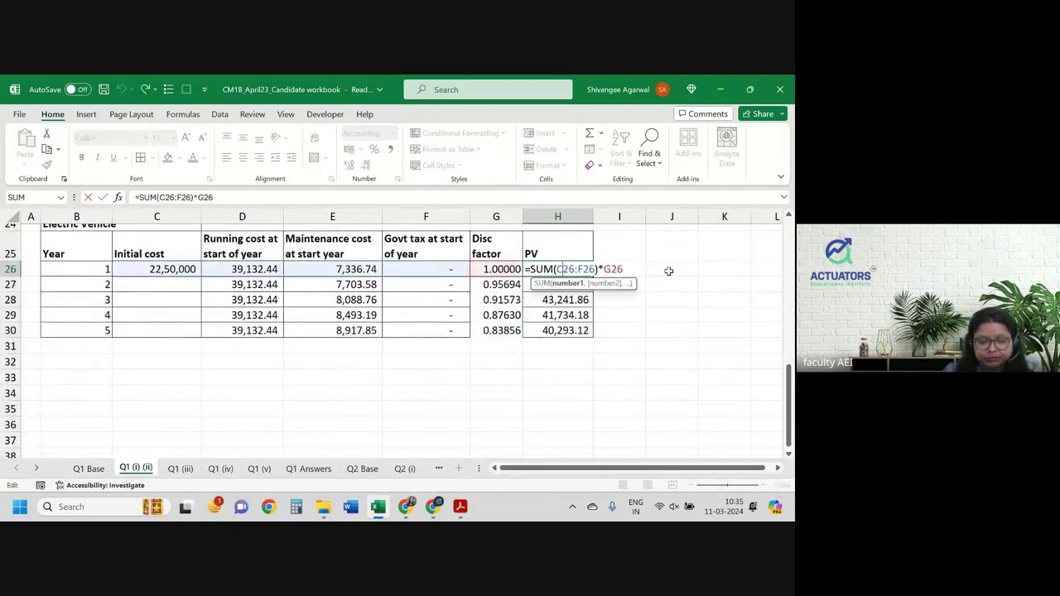
pyautogui.click(668, 271)
# AutoSum the PV column into H31 (24,66,557.49) and label G31 'Total'.
pyautogui.click(563, 343)
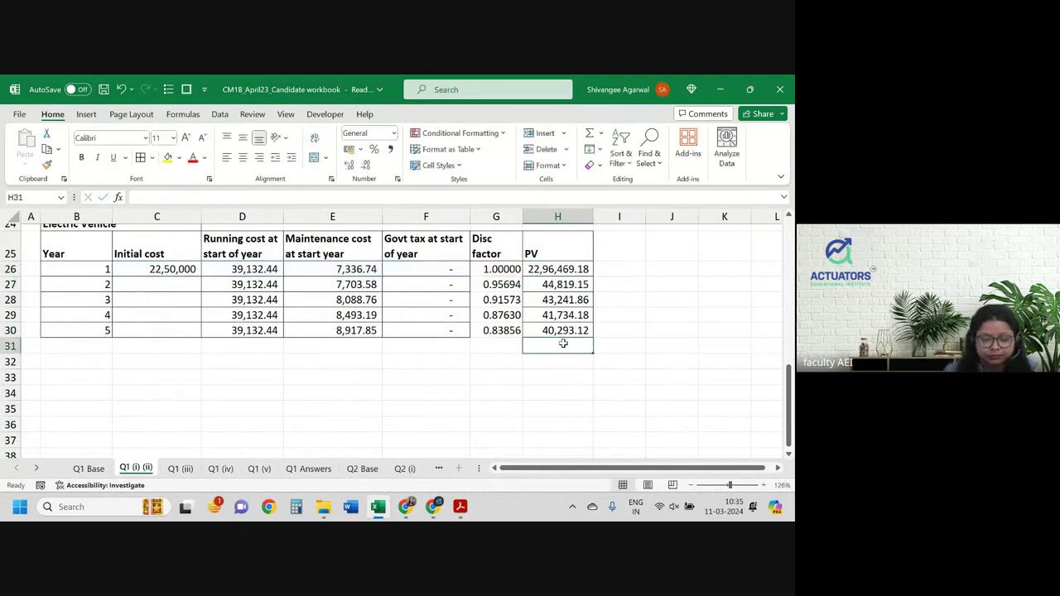
pyautogui.hotkey('alt', '=')
pyautogui.press('Return')
pyautogui.press('Left')
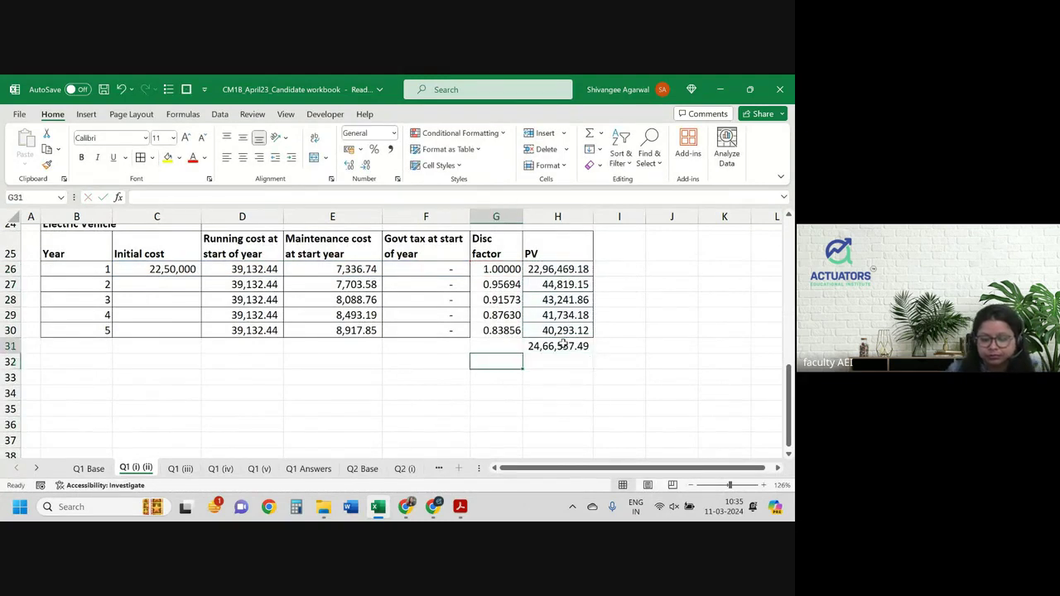
pyautogui.press('Up')
pyautogui.write('Total')
pyautogui.press('Return')
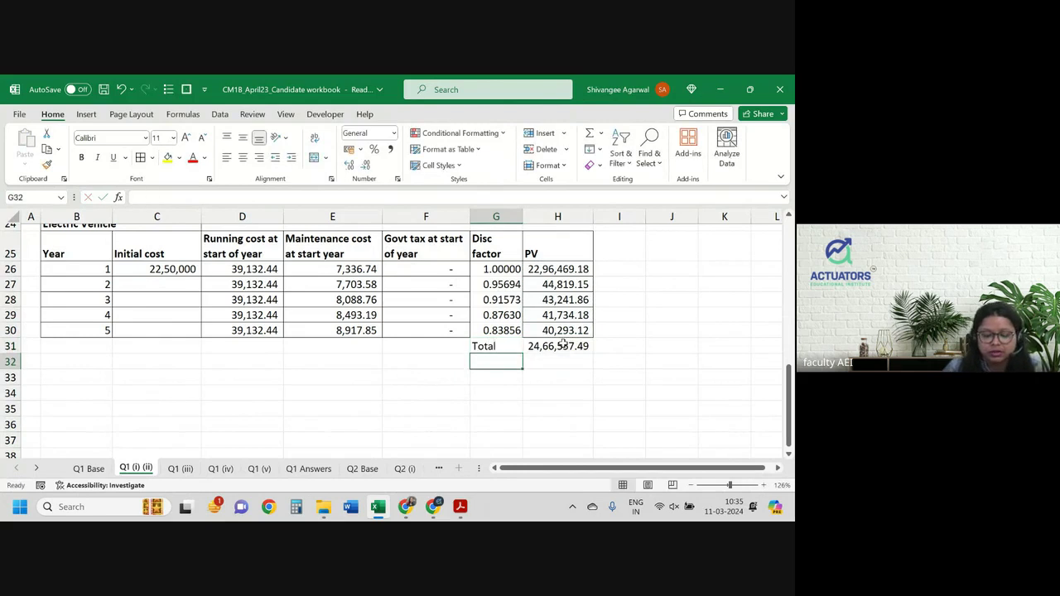
pyautogui.press('Up')
pyautogui.hotkey('shift', 'Right')
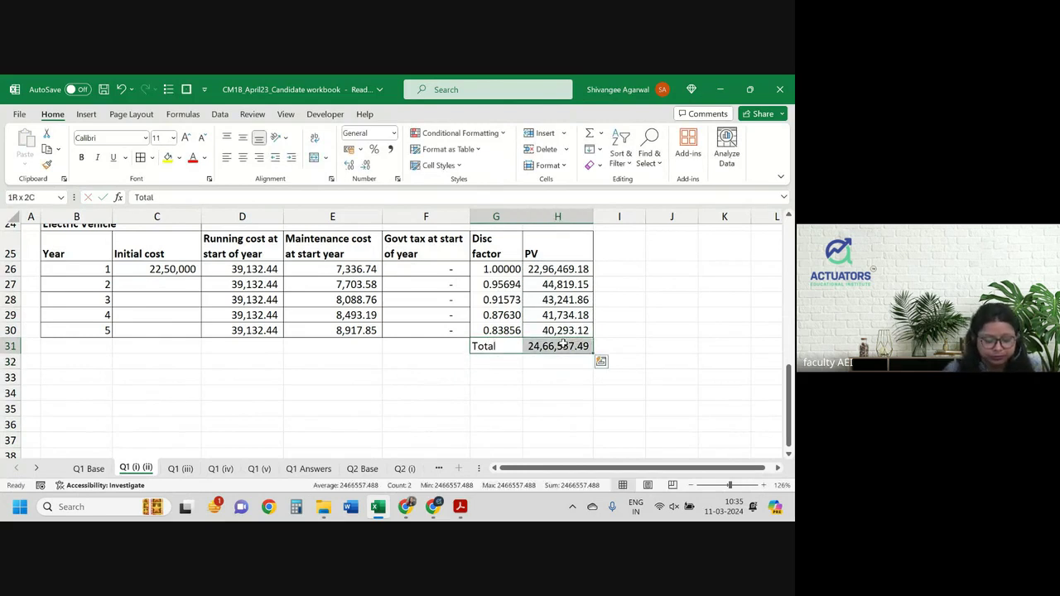
pyautogui.press('Up')
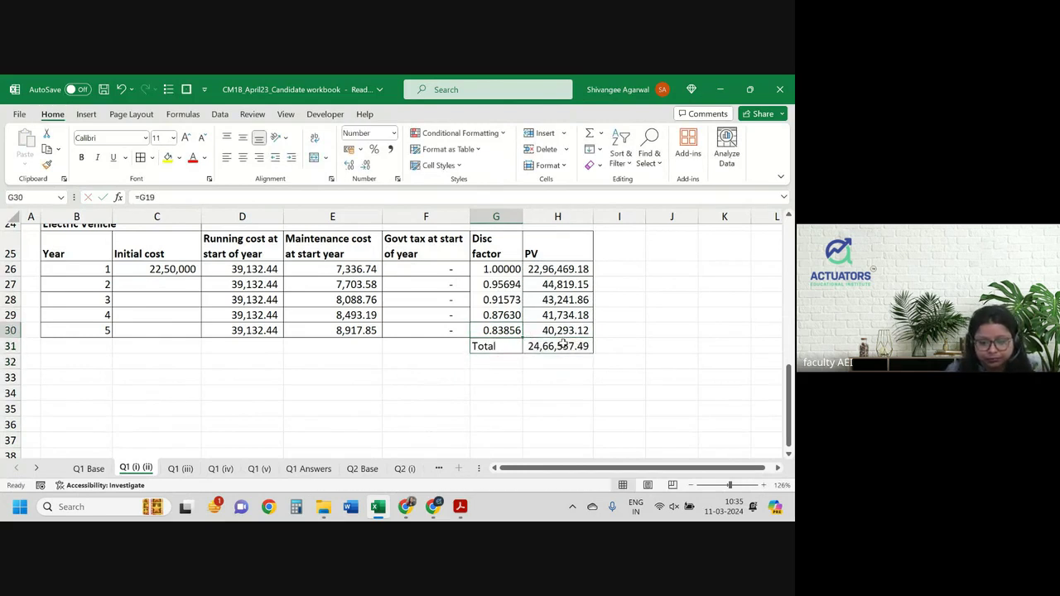
pyautogui.hotkey('ctrl', 'shift', 'Up')
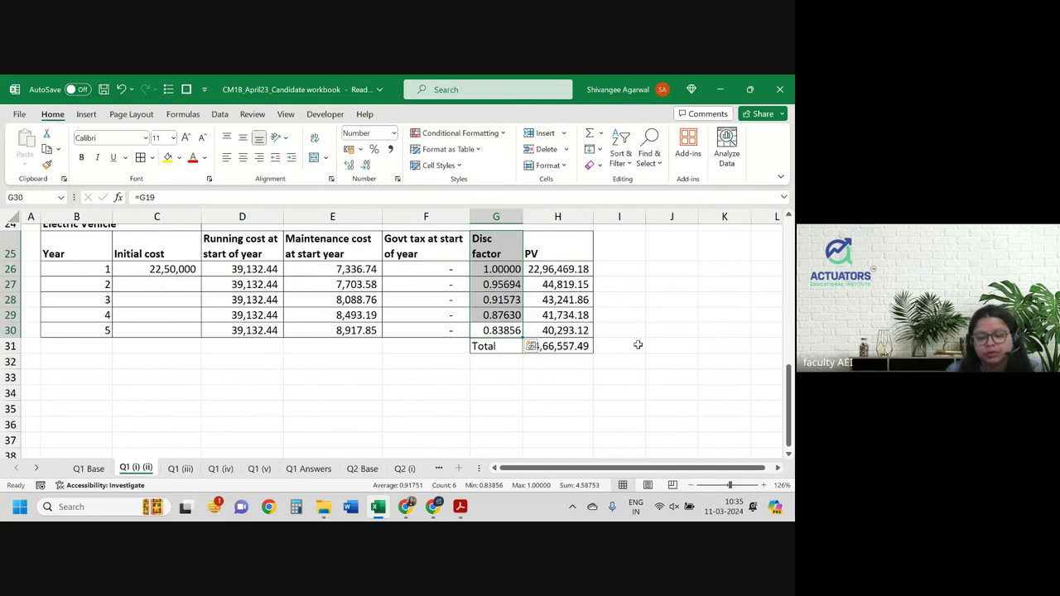
pyautogui.click(584, 300)
pyautogui.scroll(-1, 586, 290)
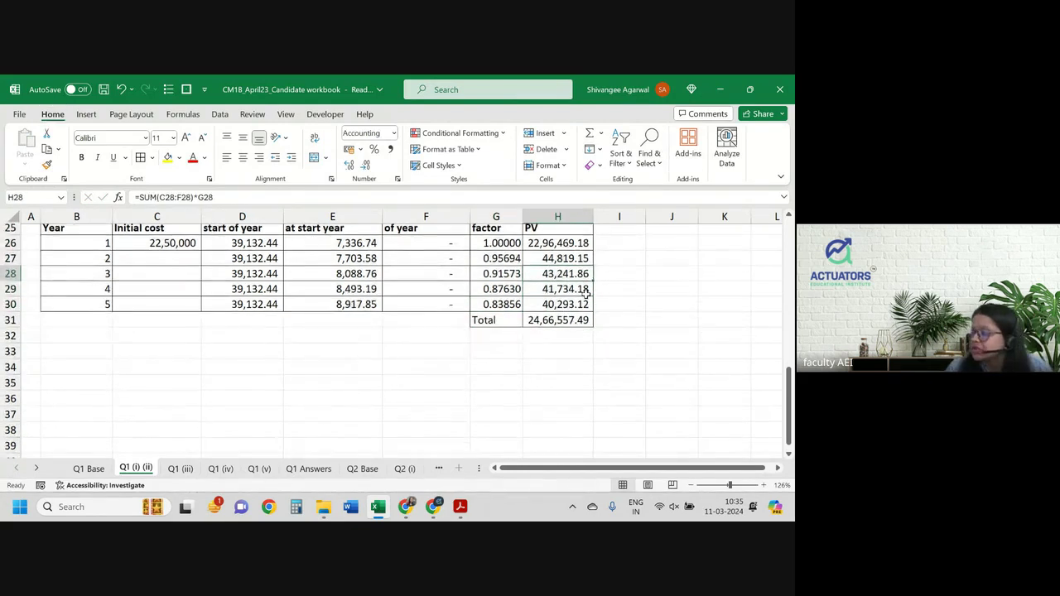
pyautogui.scroll(1, 586, 291)
pyautogui.scroll(1, 586, 292)
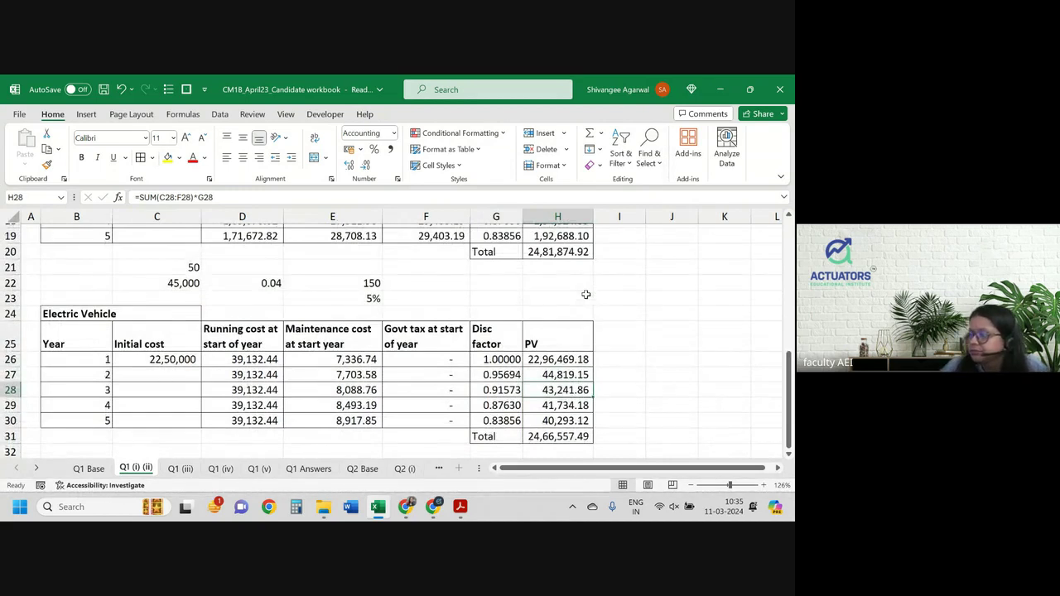
# Highlight the [25] mark for part (i) in the exam PDF in pink.
pyautogui.hotkey('alt', 'Tab')
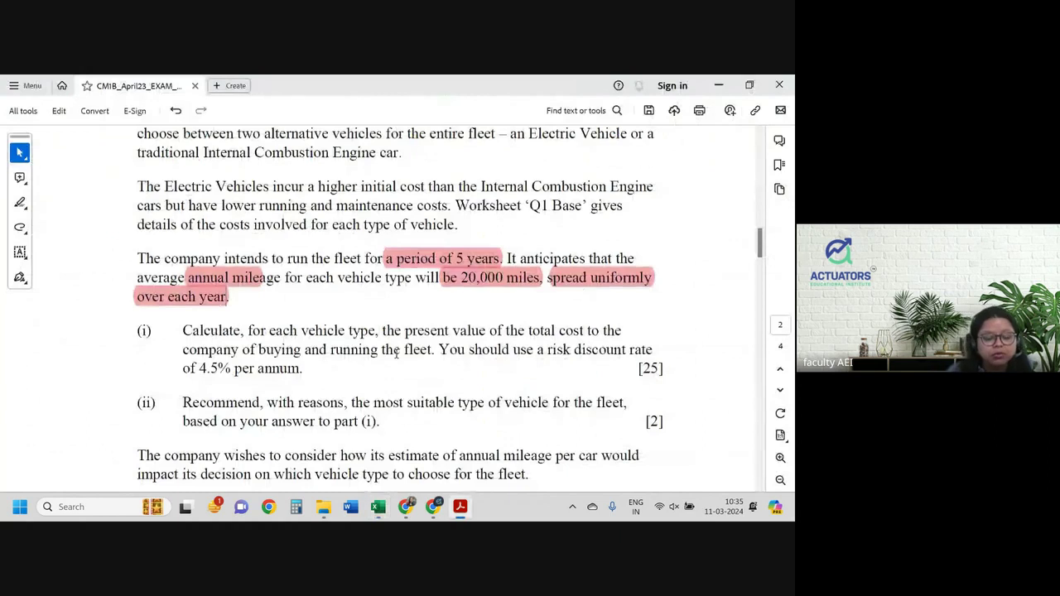
pyautogui.scroll(-2, 396, 354)
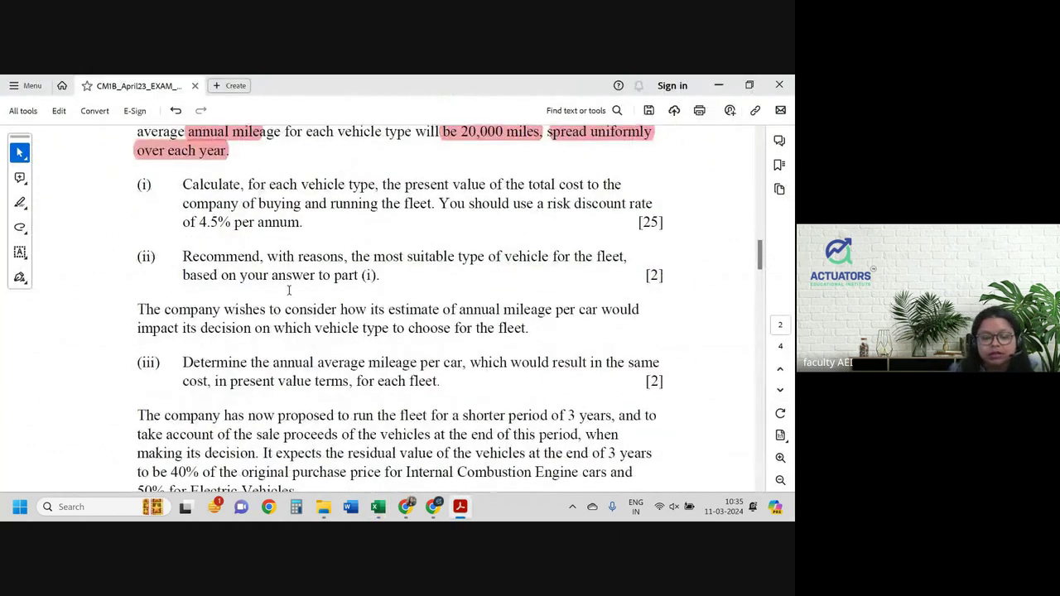
pyautogui.moveTo(637, 224); pyautogui.dragTo(663, 230)
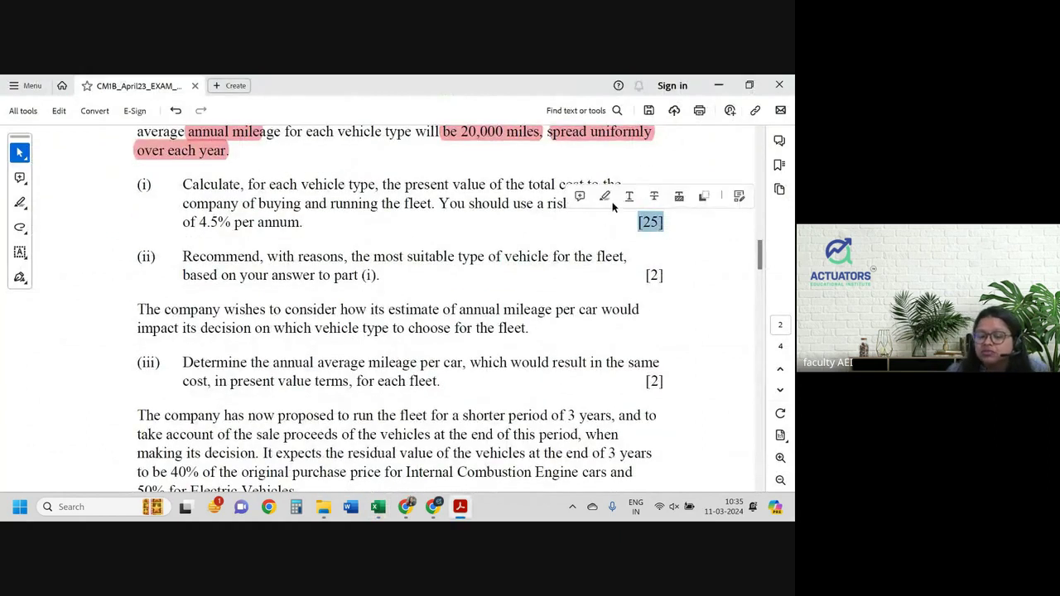
pyautogui.click(611, 194)
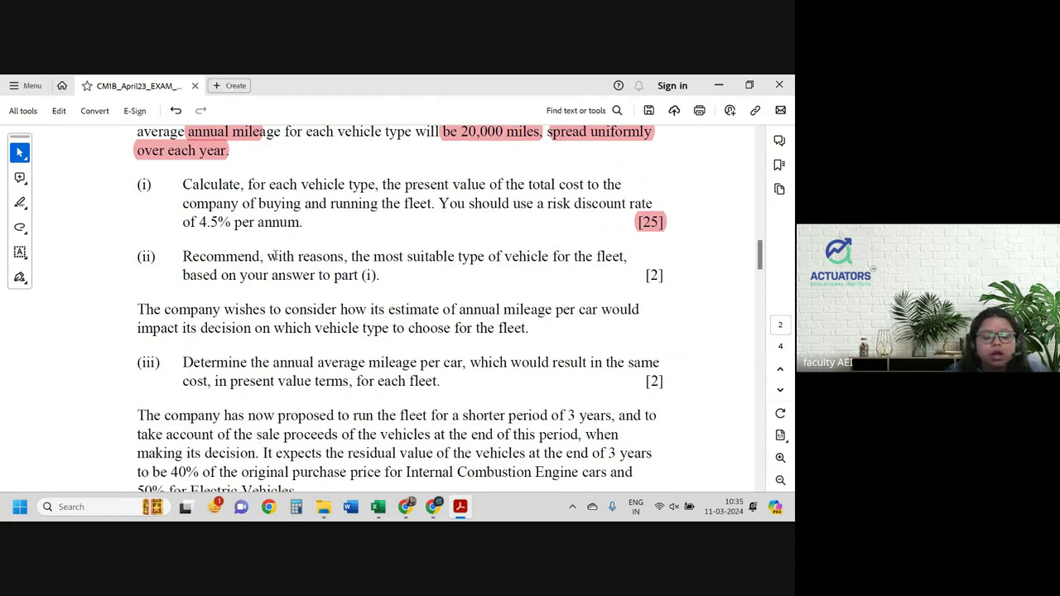
# Select the wording of part (ii) and switch back to the Excel workbook.
pyautogui.moveTo(269, 256); pyautogui.dragTo(593, 273)
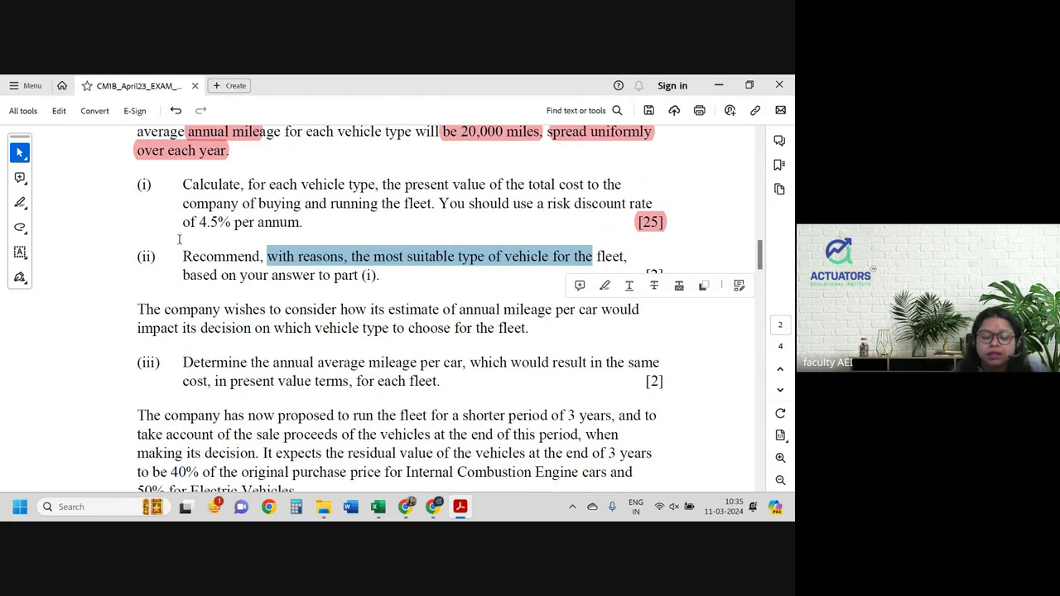
pyautogui.click(186, 306)
pyautogui.hotkey('alt', 'Tab')
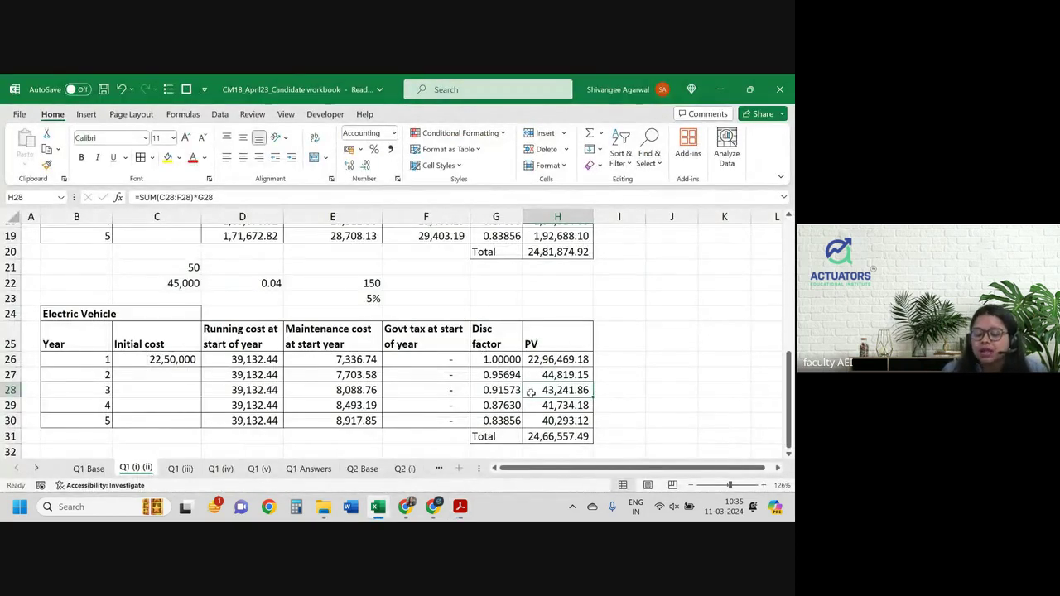
# Enter the label 'Ans (ii)' in cell B34 below the Electric Vehicle table.
pyautogui.click(550, 450)
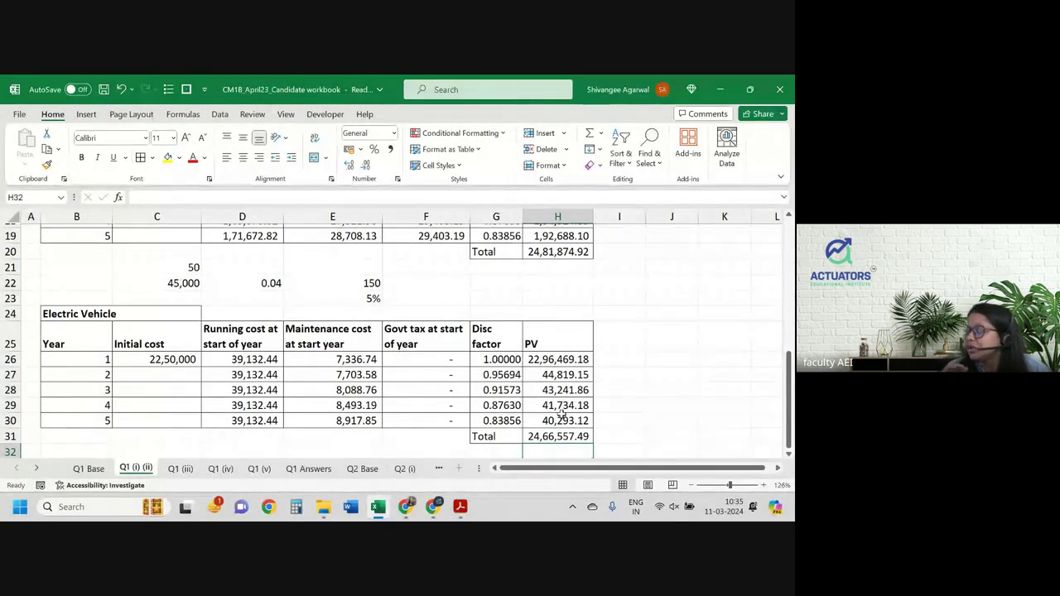
pyautogui.scroll(-3, 562, 414)
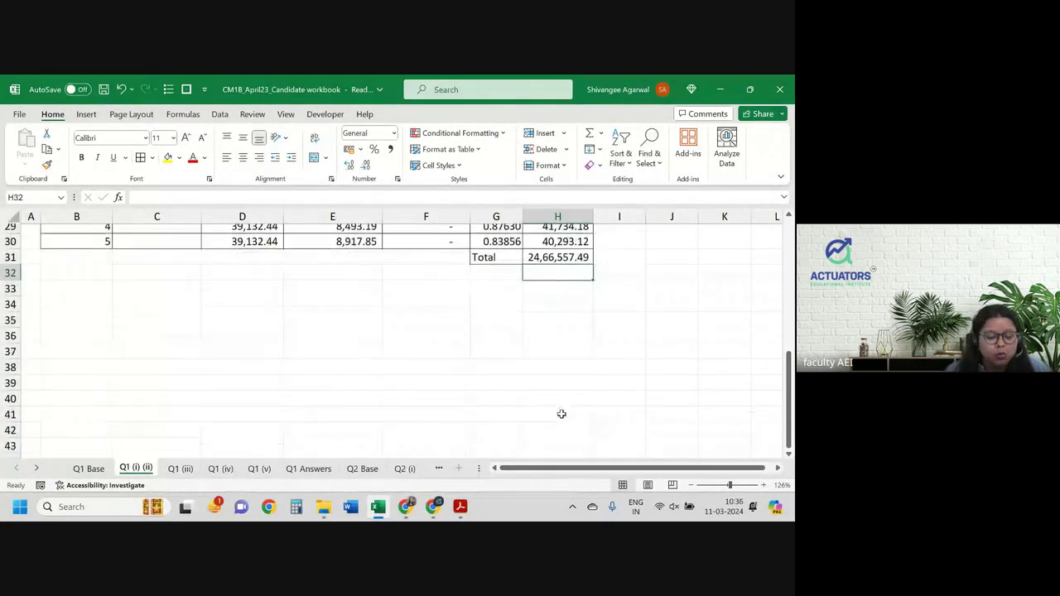
pyautogui.click(69, 283)
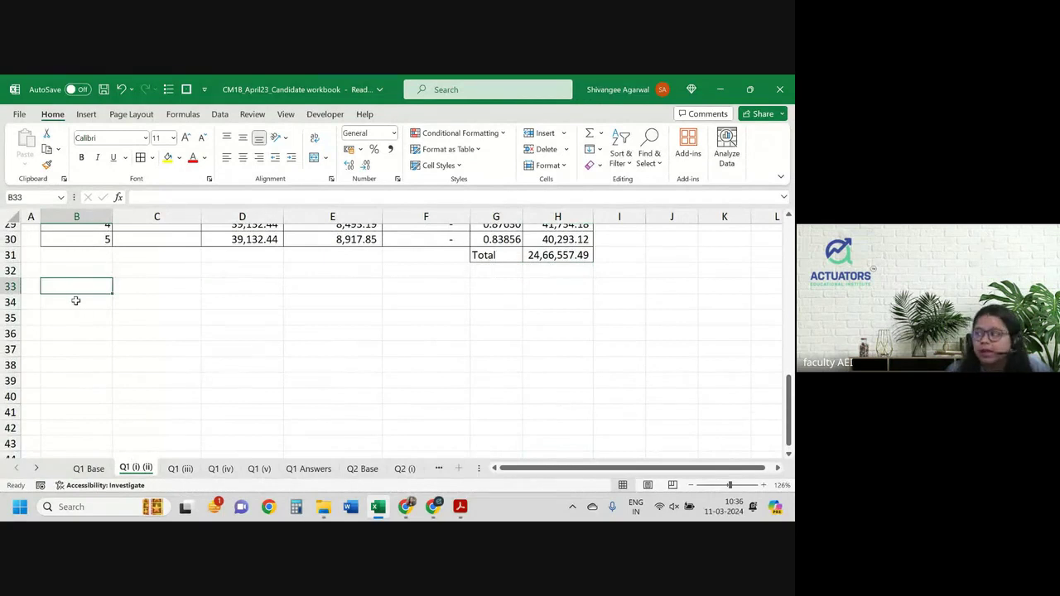
pyautogui.click(76, 301)
pyautogui.write('Ans')
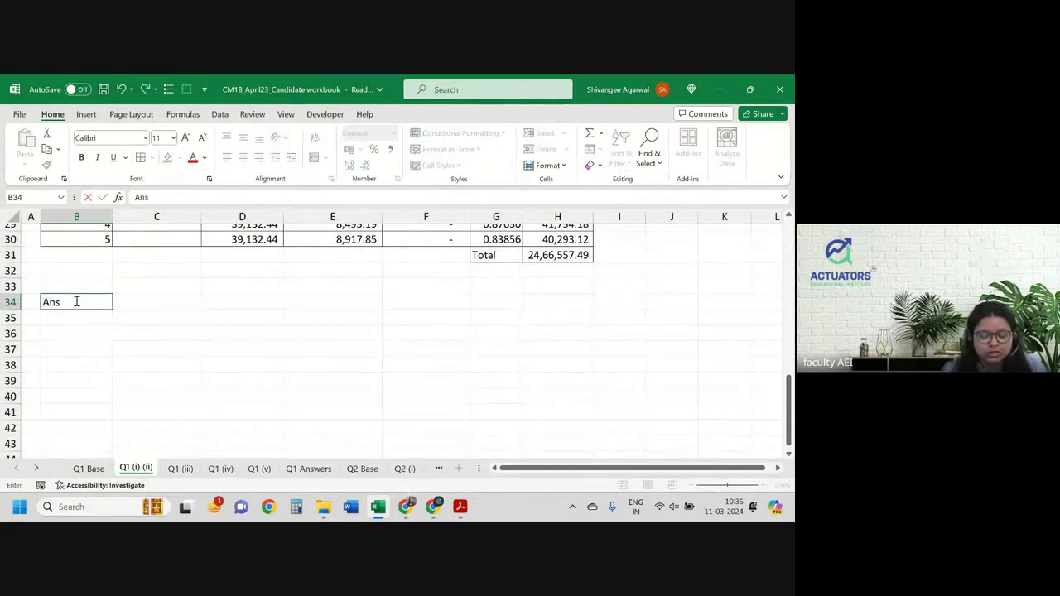
pyautogui.write(' (ii')
pyautogui.press('Tab')
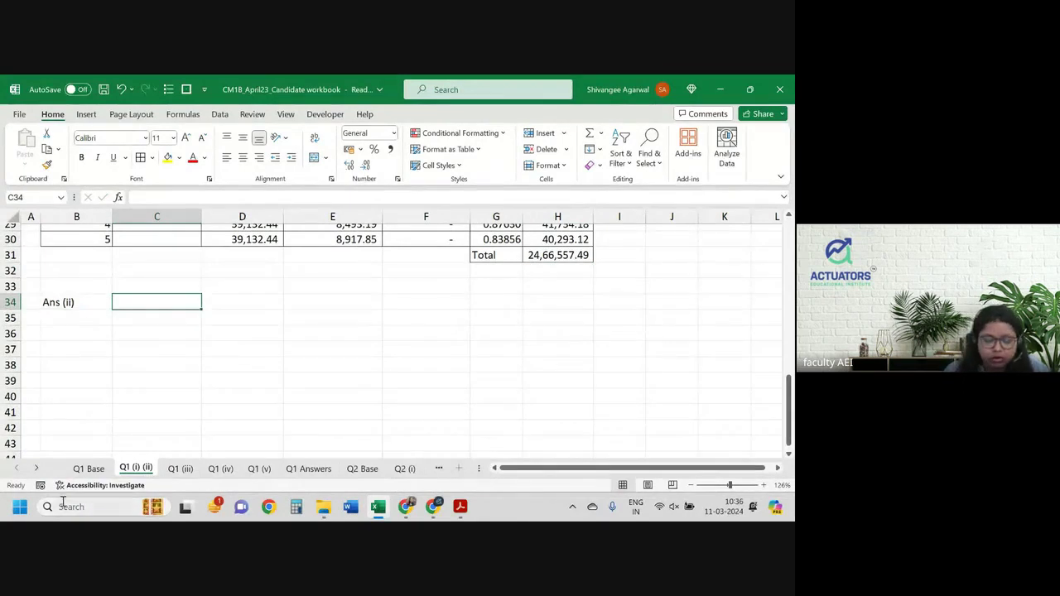
# Highlight the phrase 'estimate of annual mileage per car' in the exam question PDF.
pyautogui.click(181, 469)
pyautogui.hotkey('alt', 'Tab')
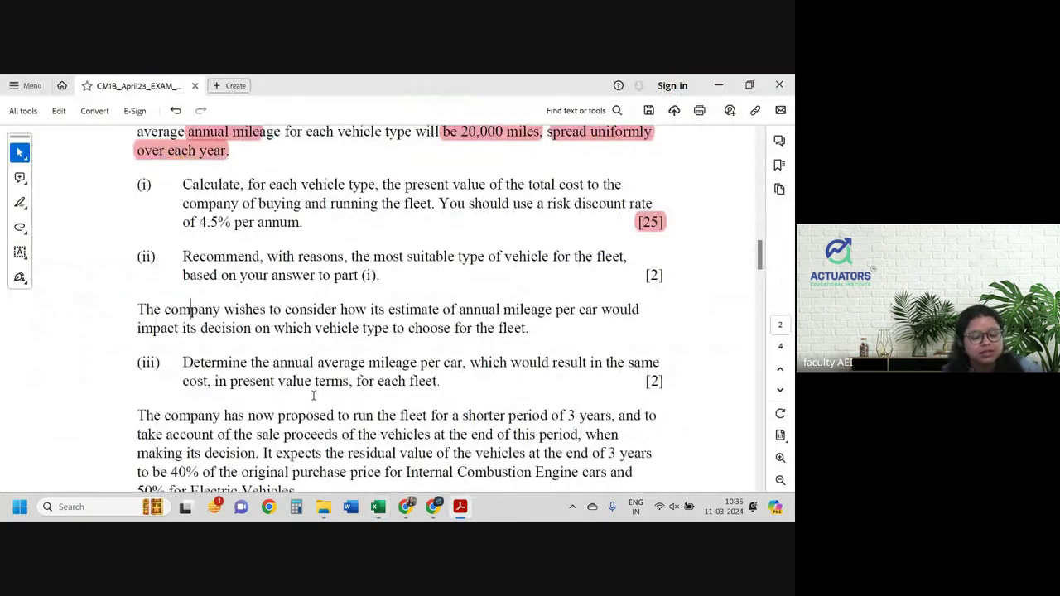
pyautogui.scroll(-3, 313, 397)
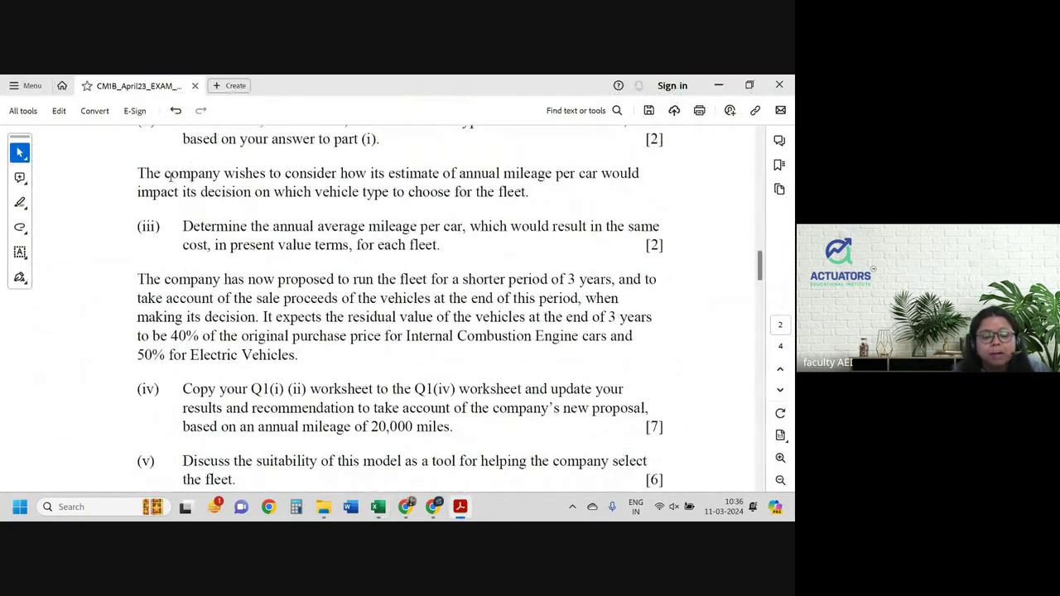
pyautogui.moveTo(164, 171)
pyautogui.mouseDown()
pyautogui.moveTo(412, 159)
pyautogui.moveTo(597, 175)
pyautogui.mouseUp()
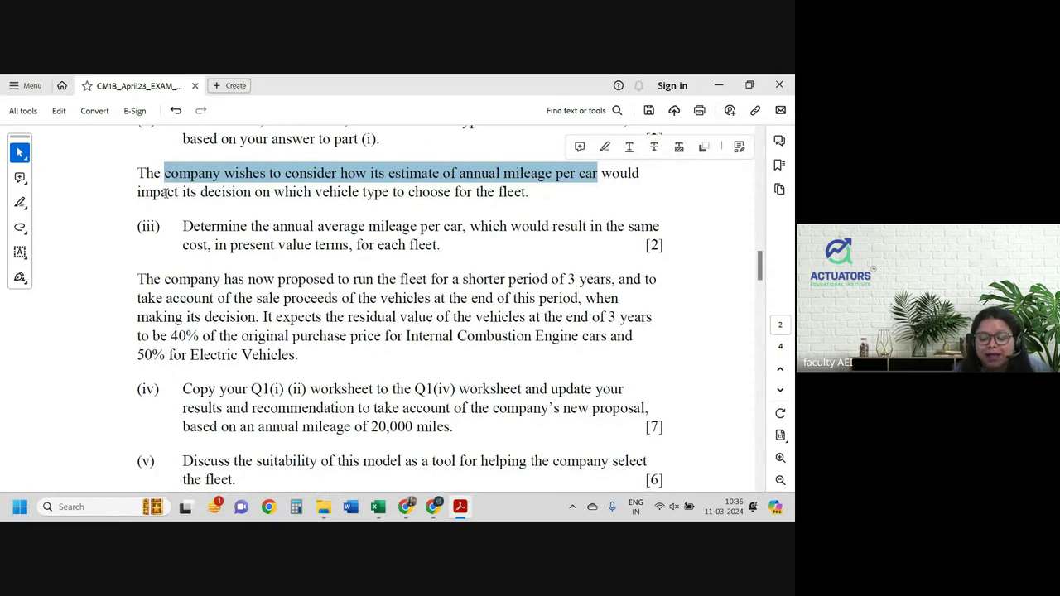
pyautogui.moveTo(166, 192)
pyautogui.mouseDown()
pyautogui.moveTo(370, 206)
pyautogui.moveTo(503, 199)
pyautogui.mouseUp()
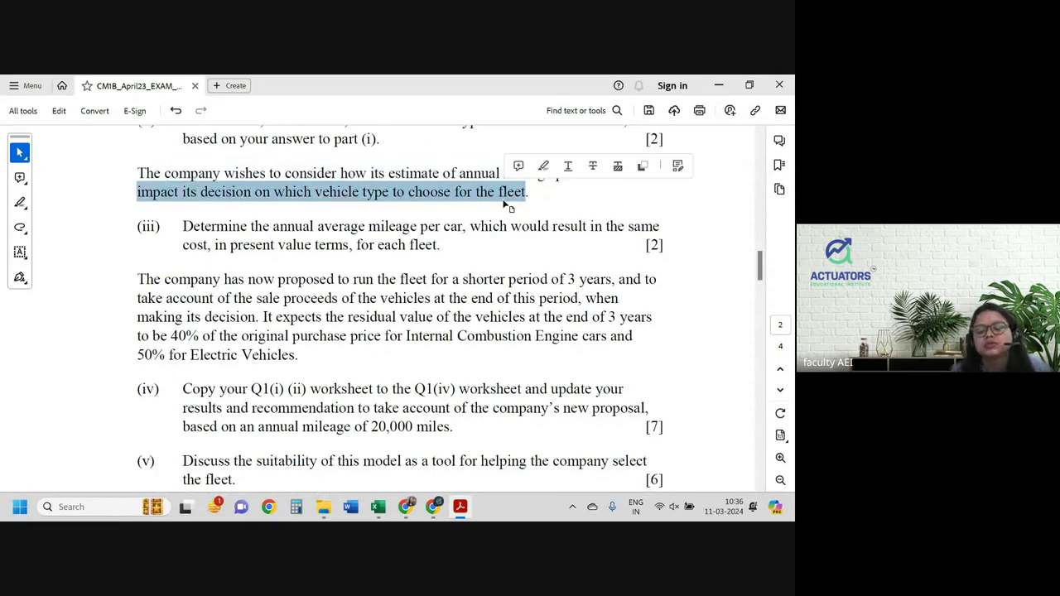
pyautogui.click(504, 203)
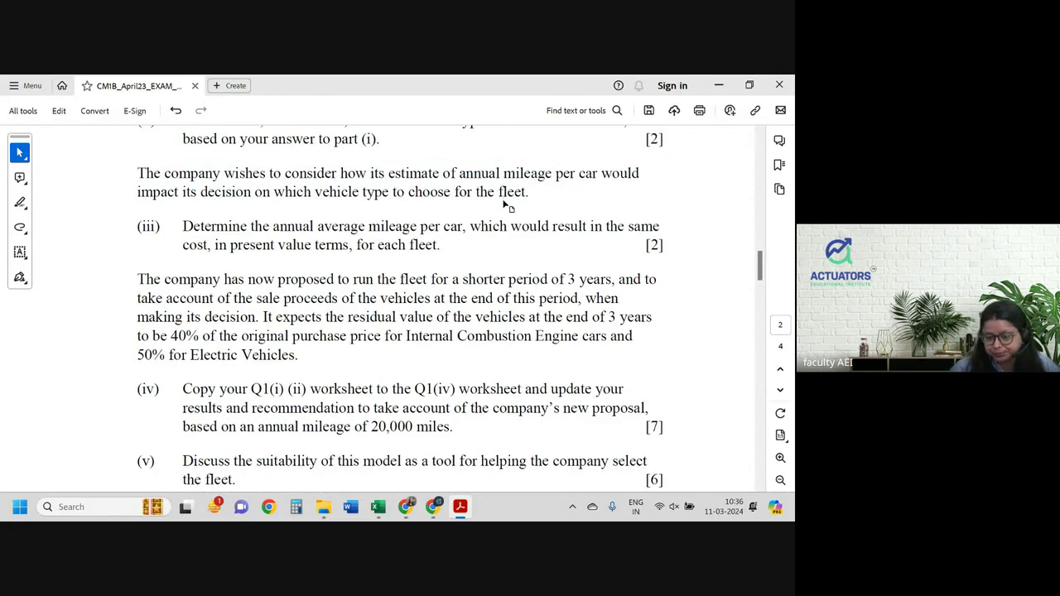
pyautogui.moveTo(396, 177); pyautogui.dragTo(597, 176)
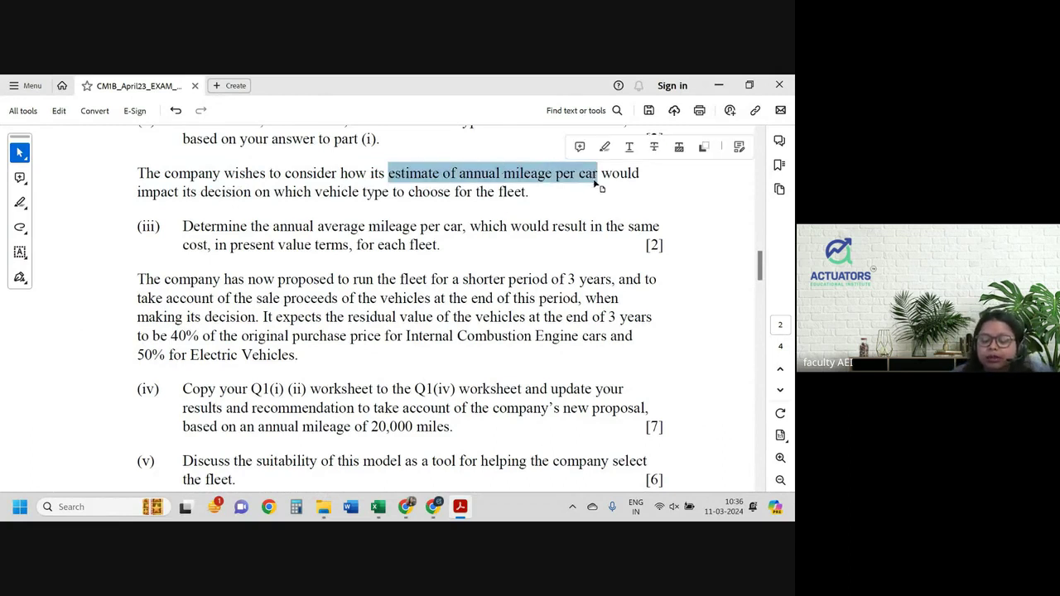
pyautogui.click(606, 147)
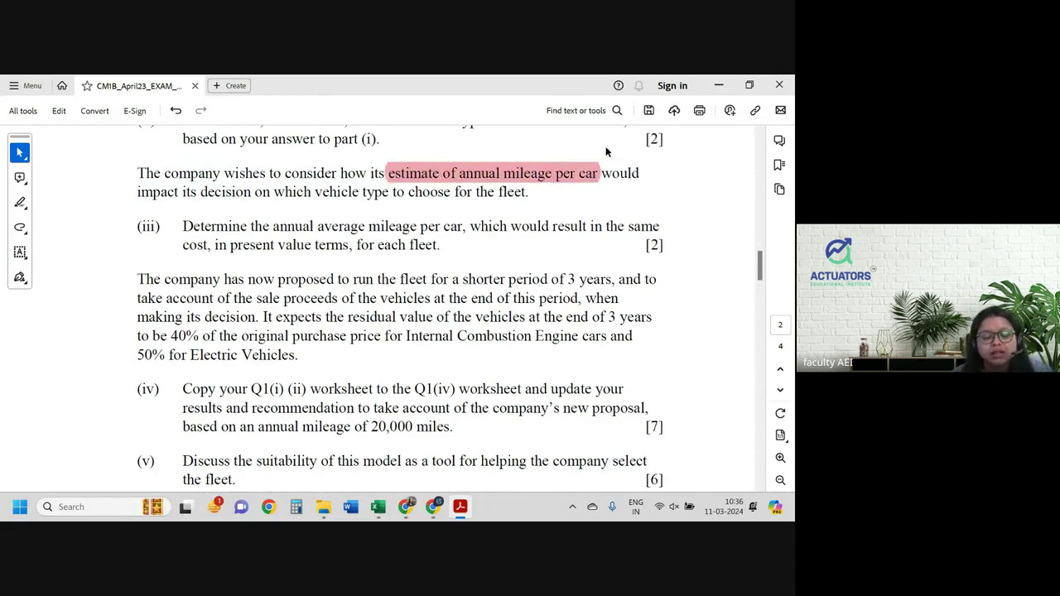
# Check the 'annual average mileage per car' wording, then return to the Excel workbook.
pyautogui.press('XF86MonBrightnessUp')
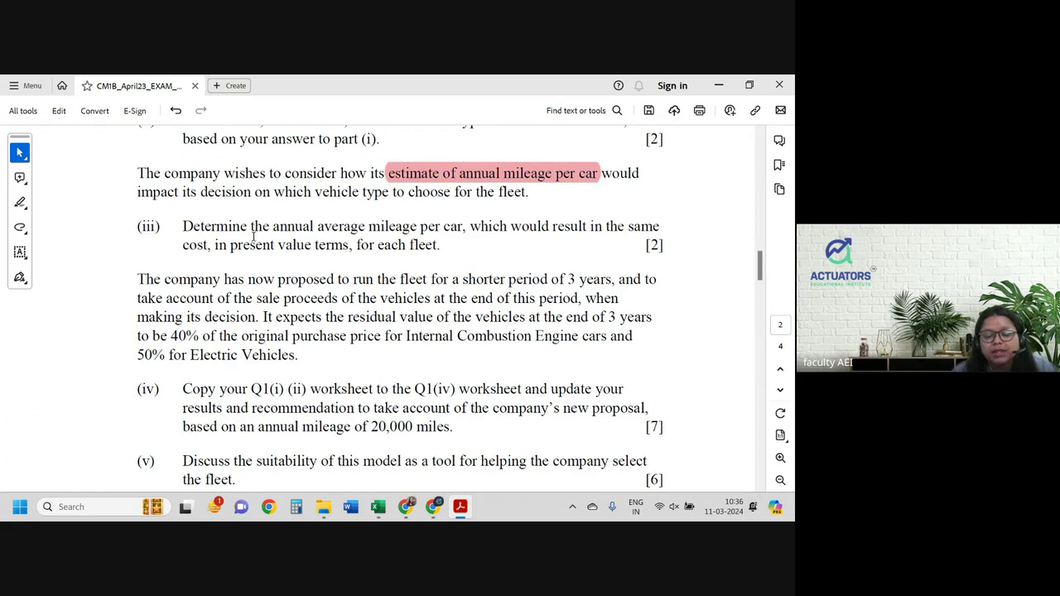
pyautogui.moveTo(274, 232); pyautogui.dragTo(463, 232)
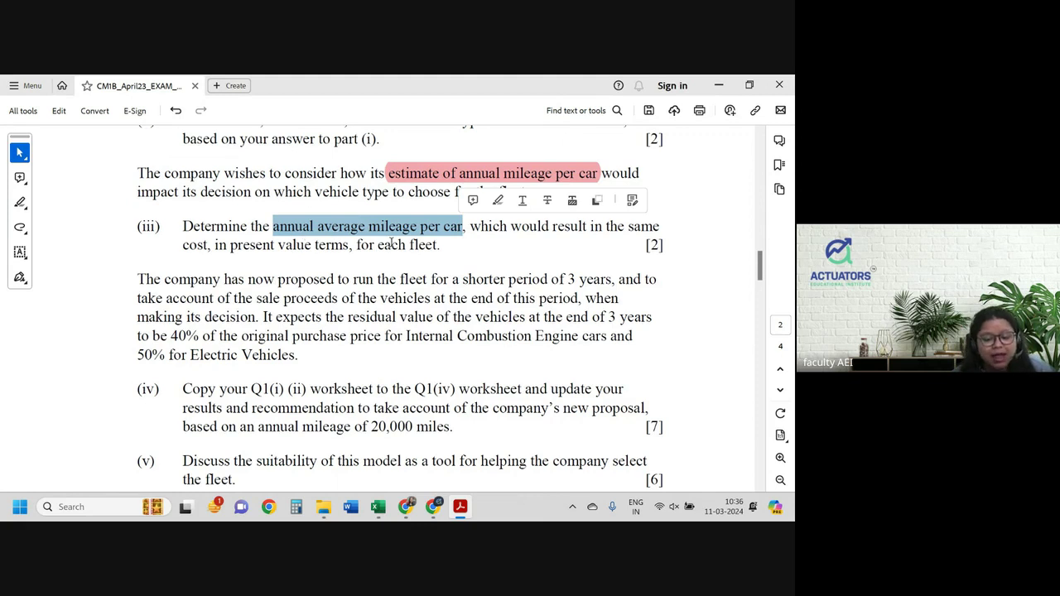
pyautogui.click(505, 235)
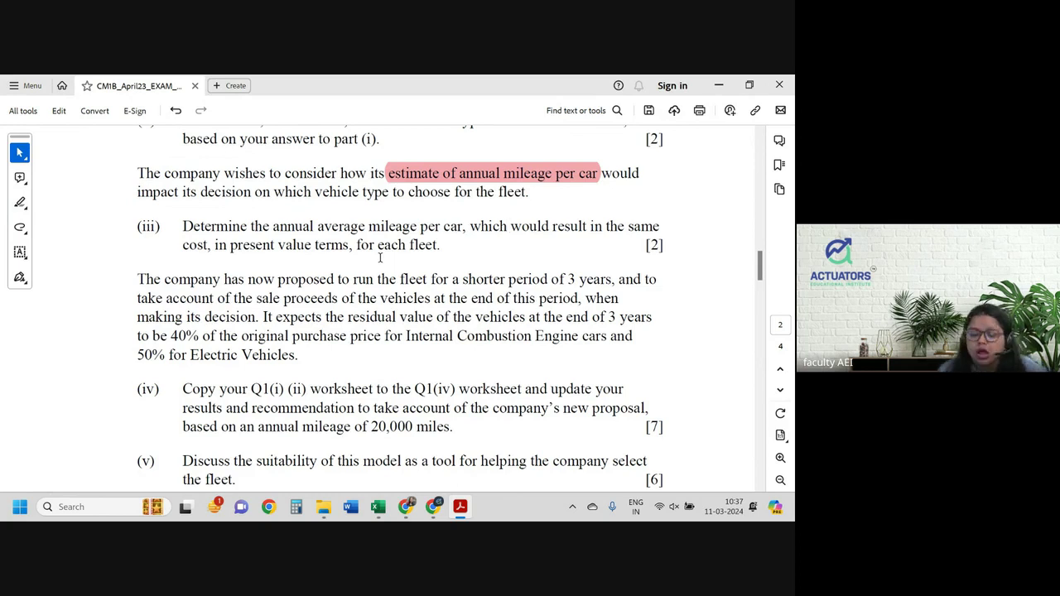
pyautogui.hotkey('alt', 'Tab')
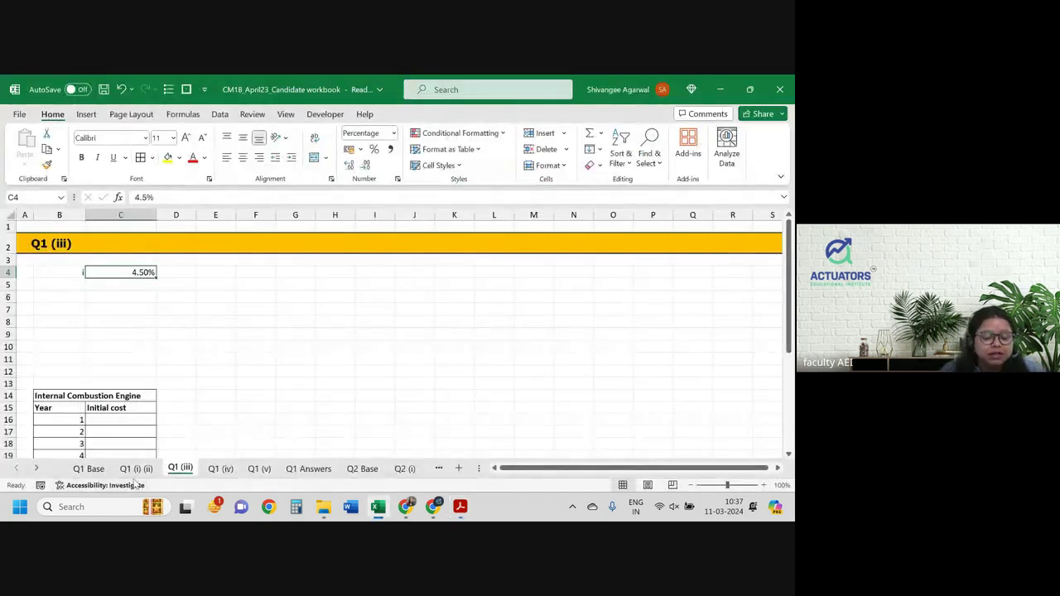
# Go to the Q1 (i) (ii) sheet, close the Accessibility pane, and review both PV totals.
pyautogui.click(105, 485)
pyautogui.click(136, 468)
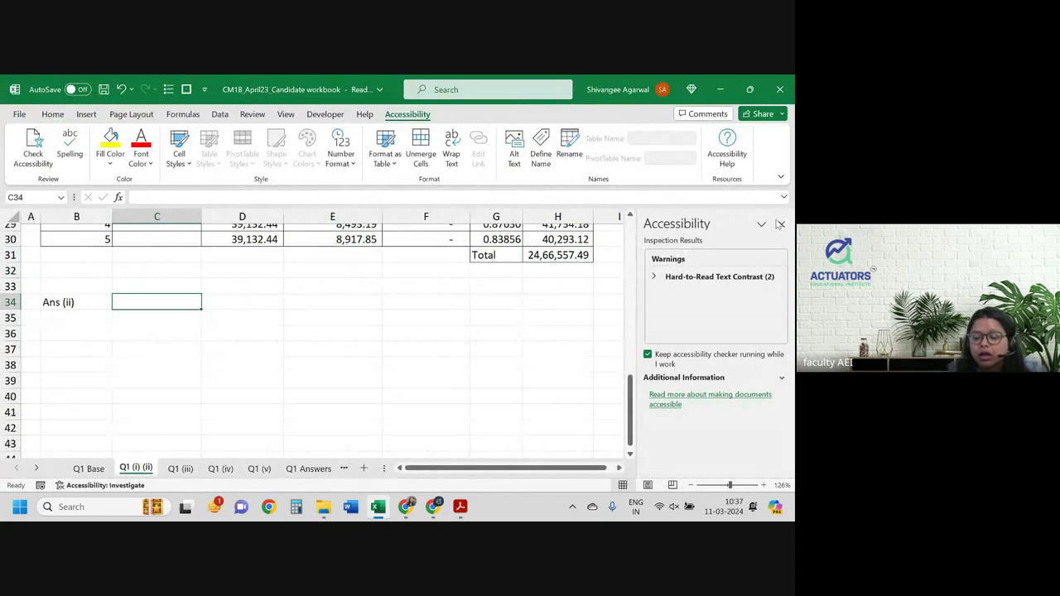
pyautogui.click(781, 223)
pyautogui.scroll(2, 580, 265)
pyautogui.scroll(1, 527, 281)
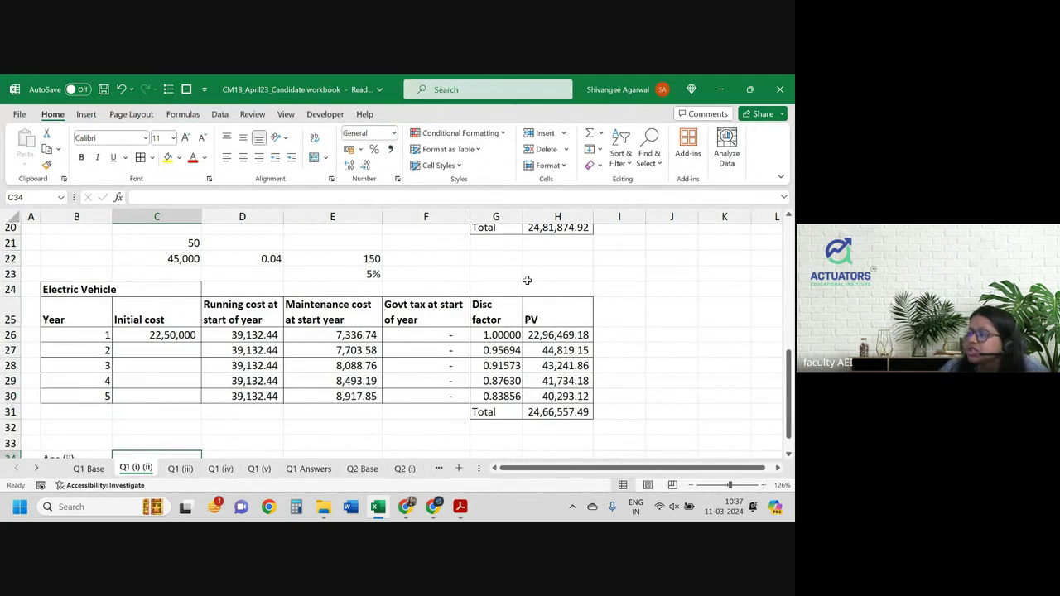
pyautogui.scroll(3, 527, 281)
pyautogui.scroll(2, 414, 289)
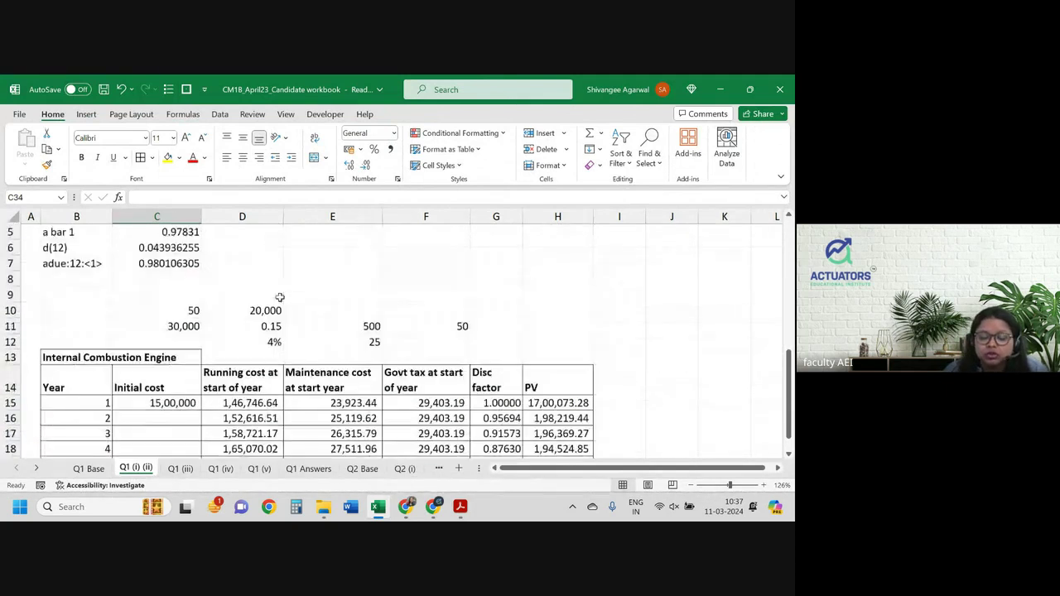
pyautogui.scroll(-3, 280, 298)
pyautogui.click(538, 331)
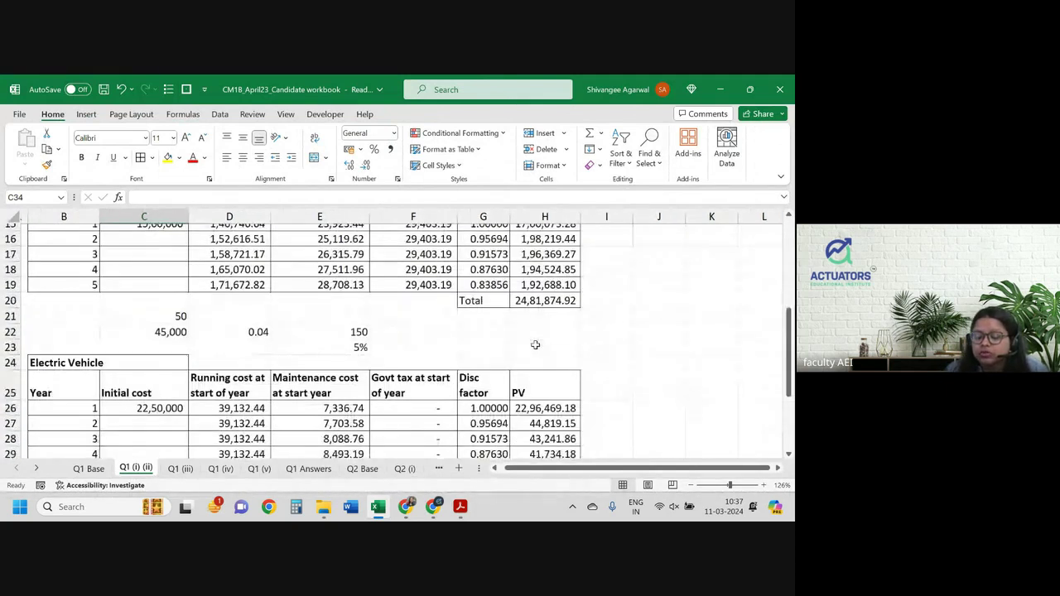
pyautogui.scroll(-3, 539, 341)
pyautogui.scroll(-2, 554, 431)
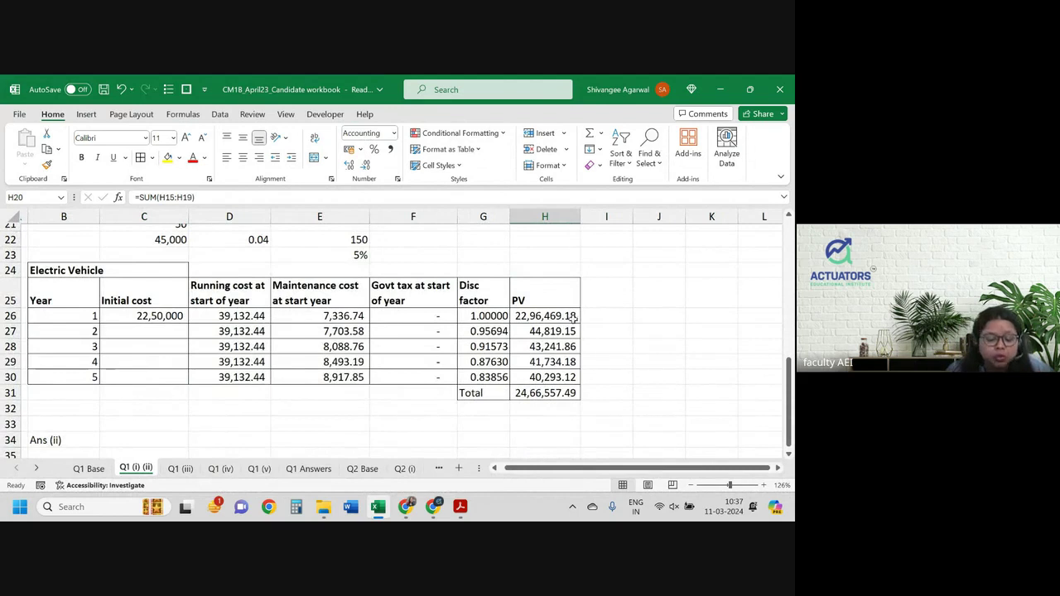
# Make a copy of the Q1 (i) (ii) sheet placed before Q1 (iii).
pyautogui.hotkey('alt', 'h')
pyautogui.press('o')
pyautogui.press('m')
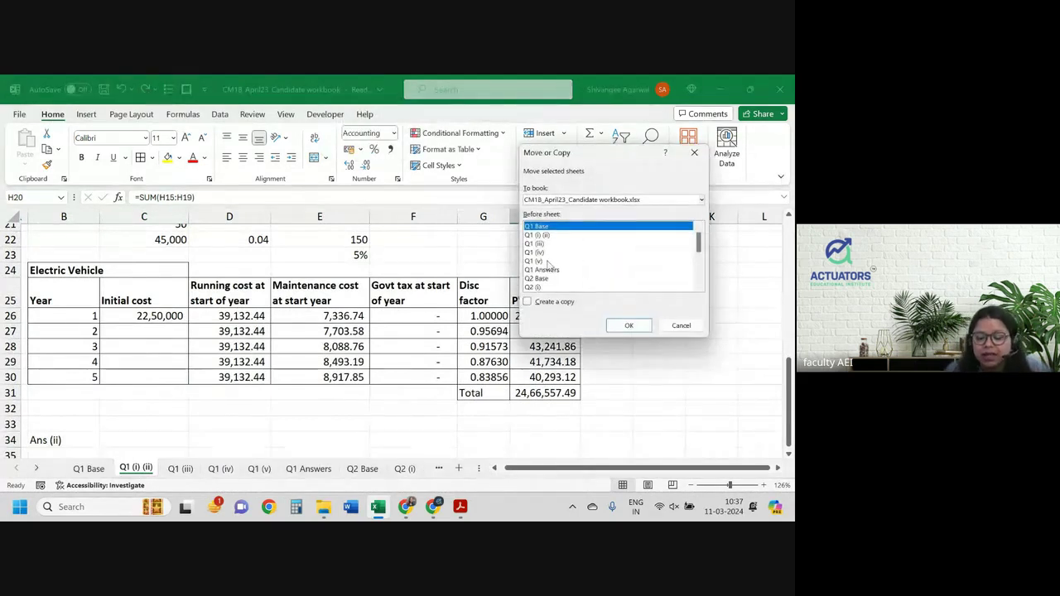
pyautogui.click(536, 244)
pyautogui.click(540, 303)
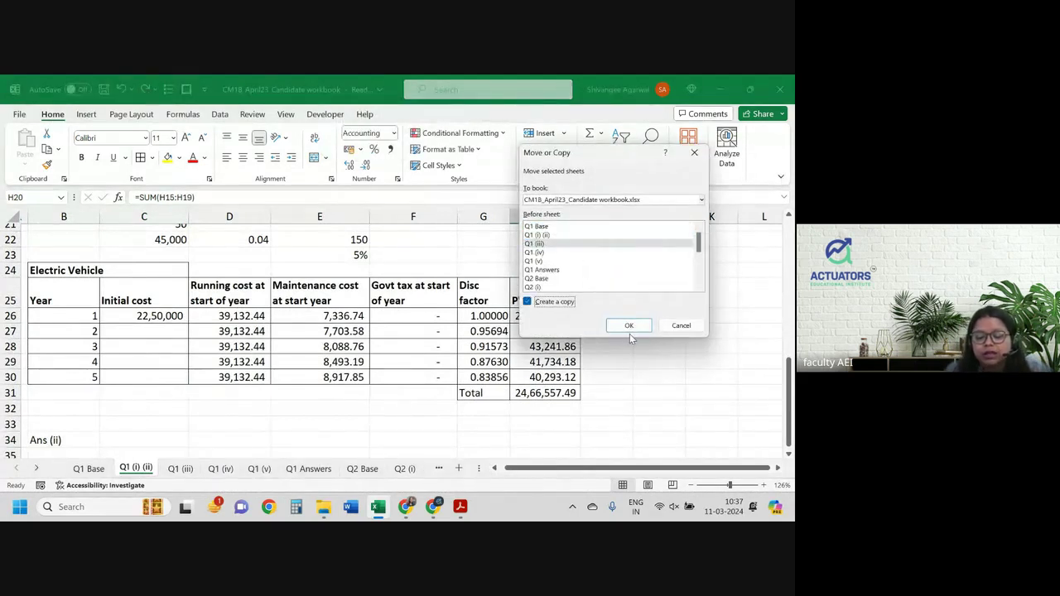
pyautogui.click(629, 327)
# Type the label 'Difference in PV' in G33 and right-align it.
pyautogui.scroll(-1, 492, 422)
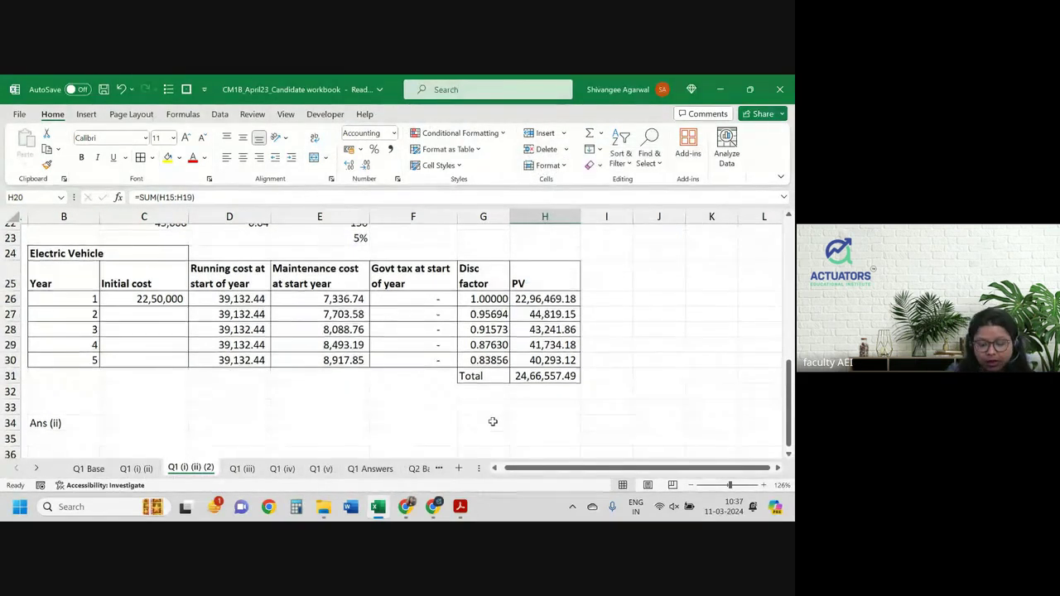
pyautogui.scroll(3, 514, 373)
pyautogui.scroll(3, 547, 288)
pyautogui.click(546, 287)
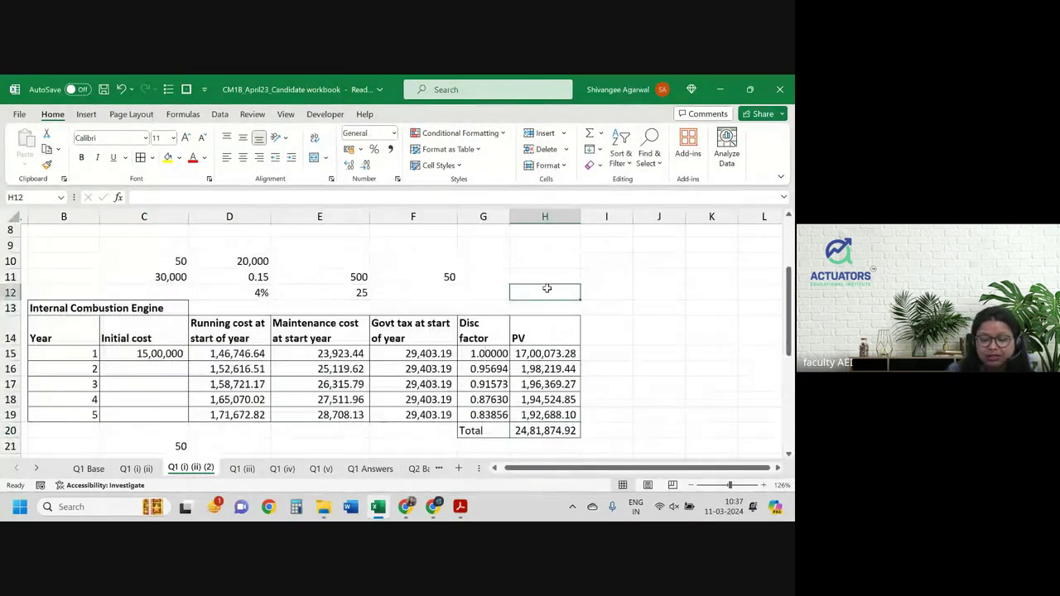
pyautogui.scroll(-5, 547, 314)
pyautogui.scroll(-1, 547, 343)
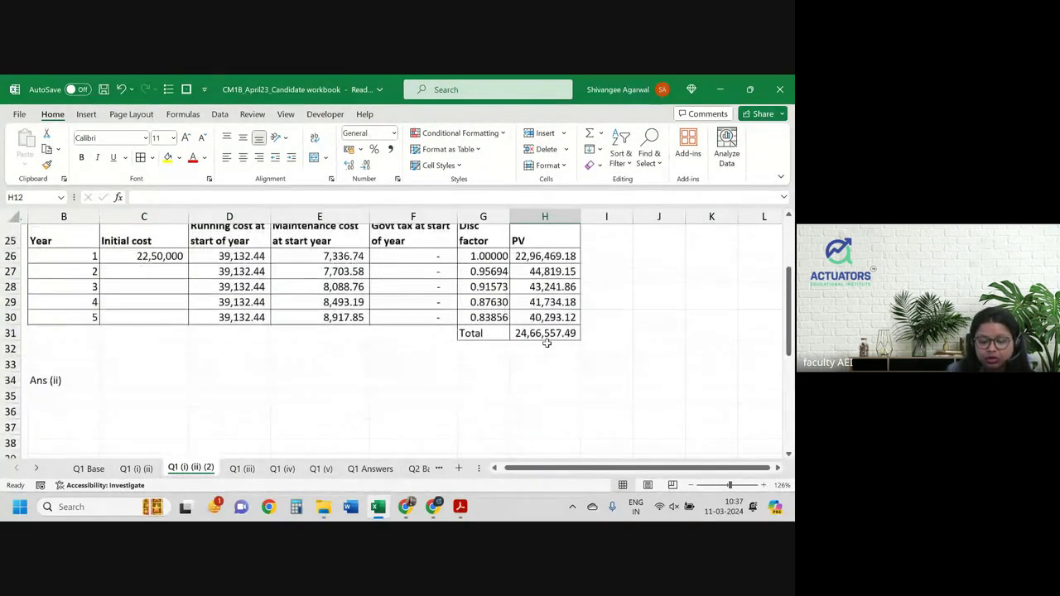
pyautogui.click(471, 356)
pyautogui.write('Differen')
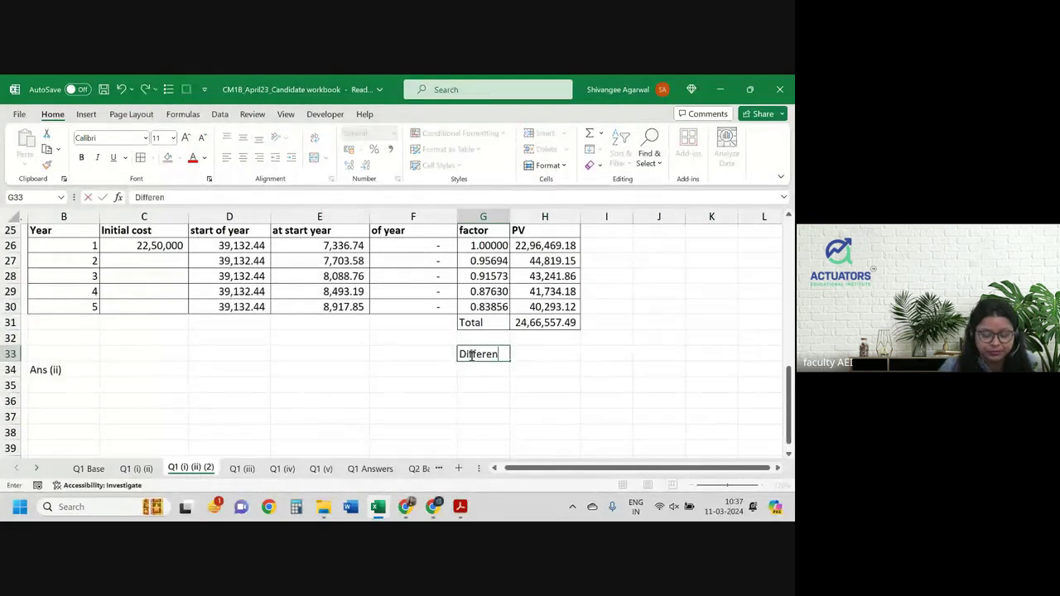
pyautogui.write('ce in PV')
pyautogui.press('Tab')
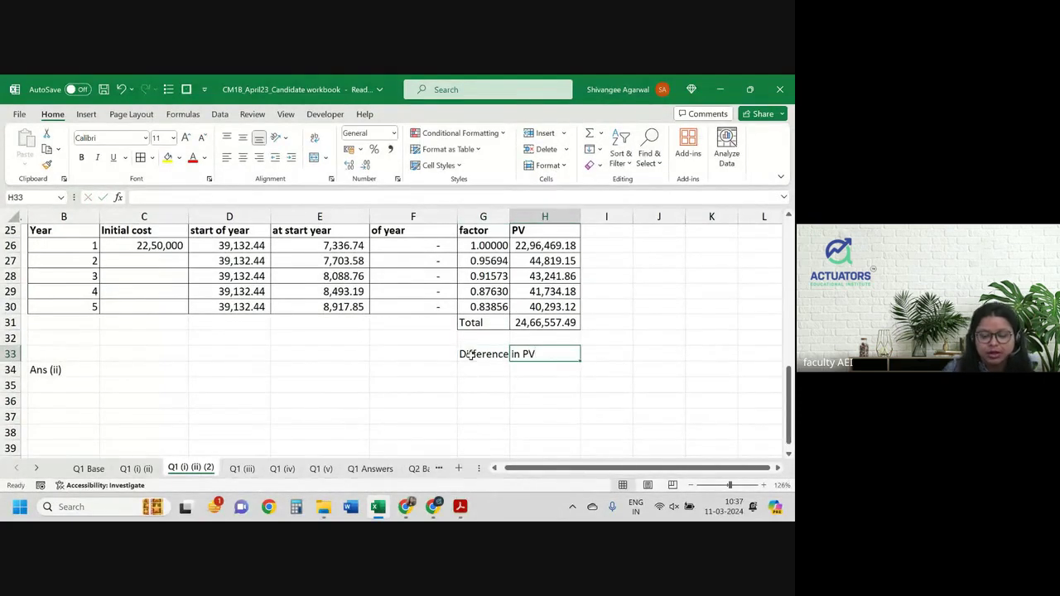
pyautogui.click(470, 355)
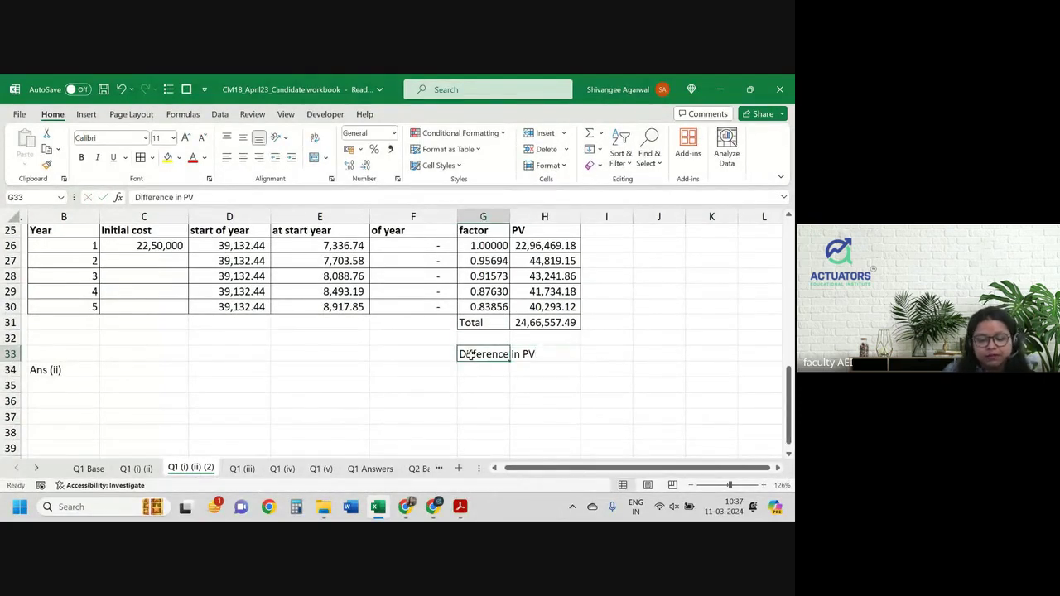
pyautogui.click(262, 164)
# Enter =H31-H20 in H33, giving a PV difference of -15,317.44.
pyautogui.press('Tab')
pyautogui.write('=')
pyautogui.press('Up')
pyautogui.press('Up')
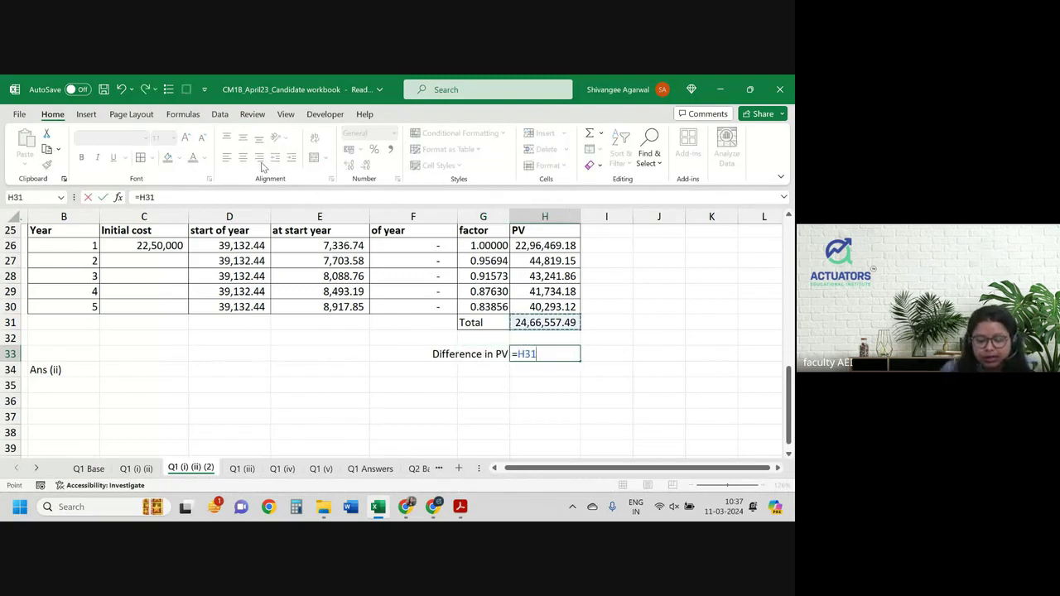
pyautogui.write('=')
pyautogui.press('Up')
pyautogui.press('Up')
pyautogui.press('Up')
pyautogui.press('Up')
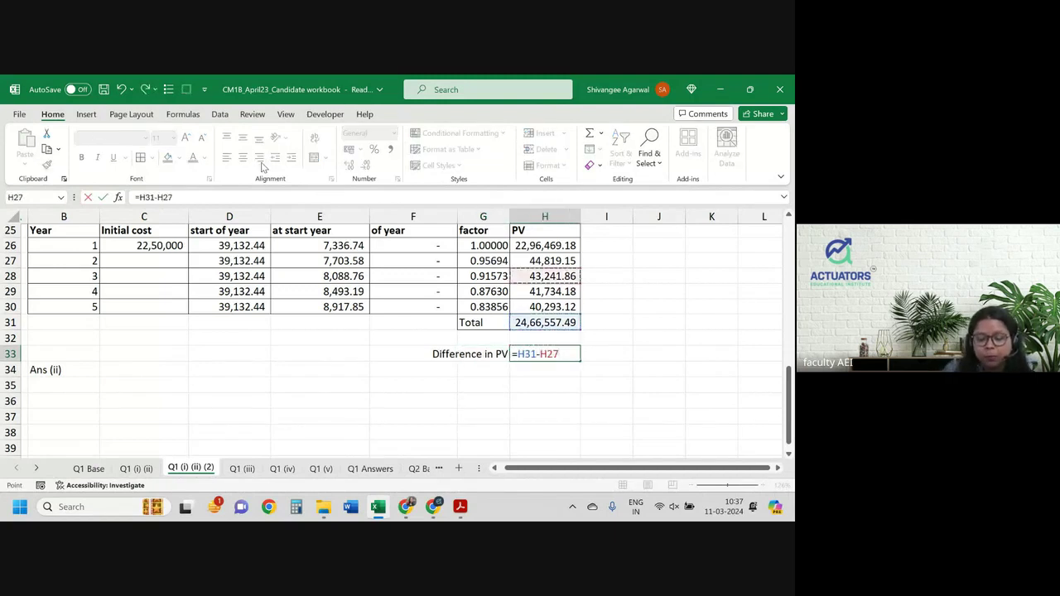
pyautogui.press('Up')
pyautogui.press('Up')
pyautogui.press('Up')
pyautogui.press('Up')
pyautogui.press('Up')
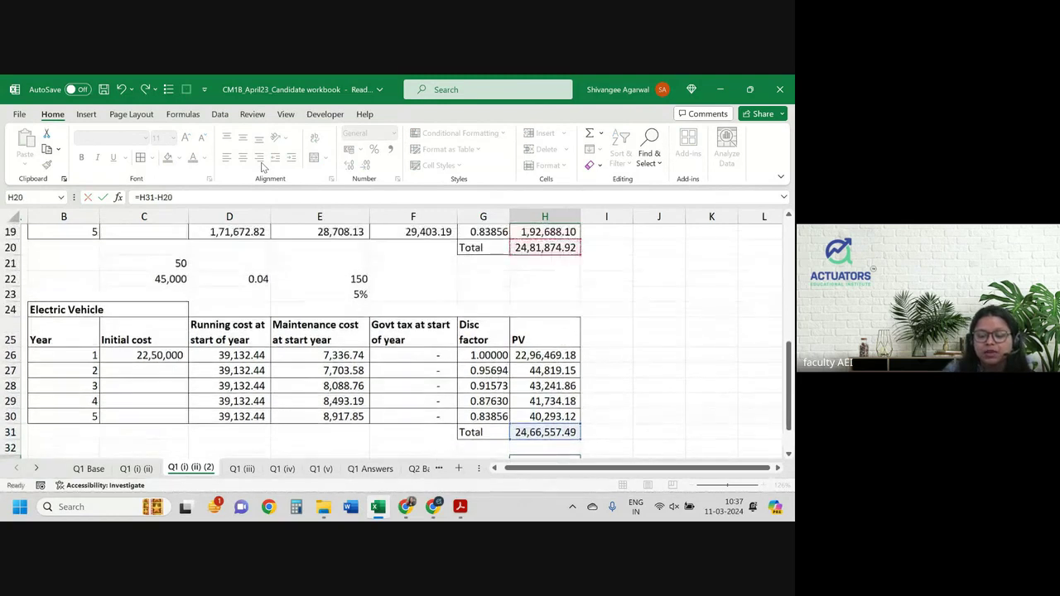
pyautogui.press('Return')
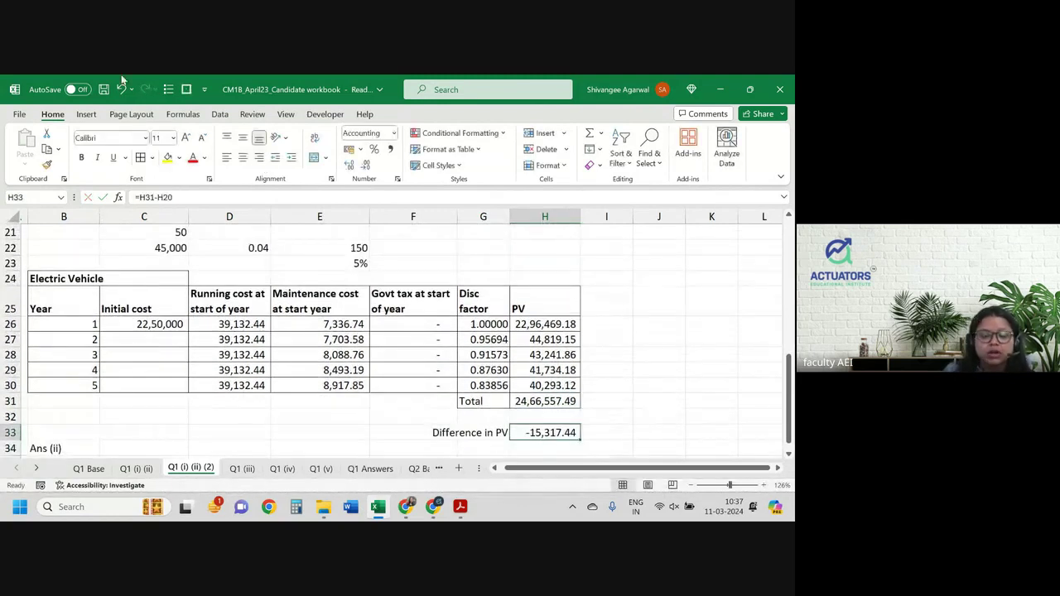
# Goal Seek the Difference in PV cell to 0 by changing the annual mileage cell.
pyautogui.click(219, 114)
pyautogui.click(580, 163)
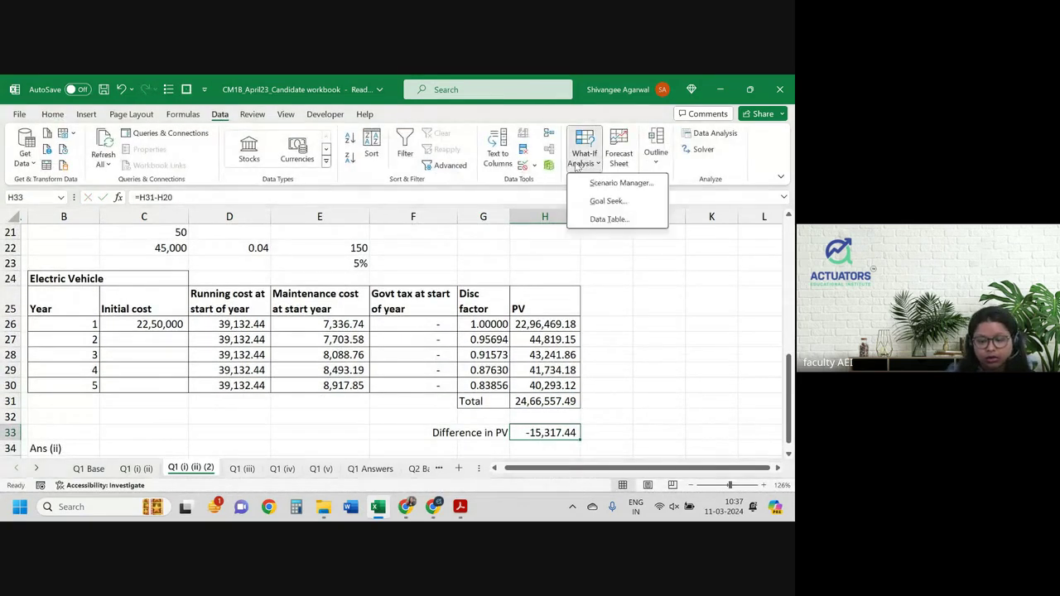
pyautogui.press('Down')
pyautogui.press('Down')
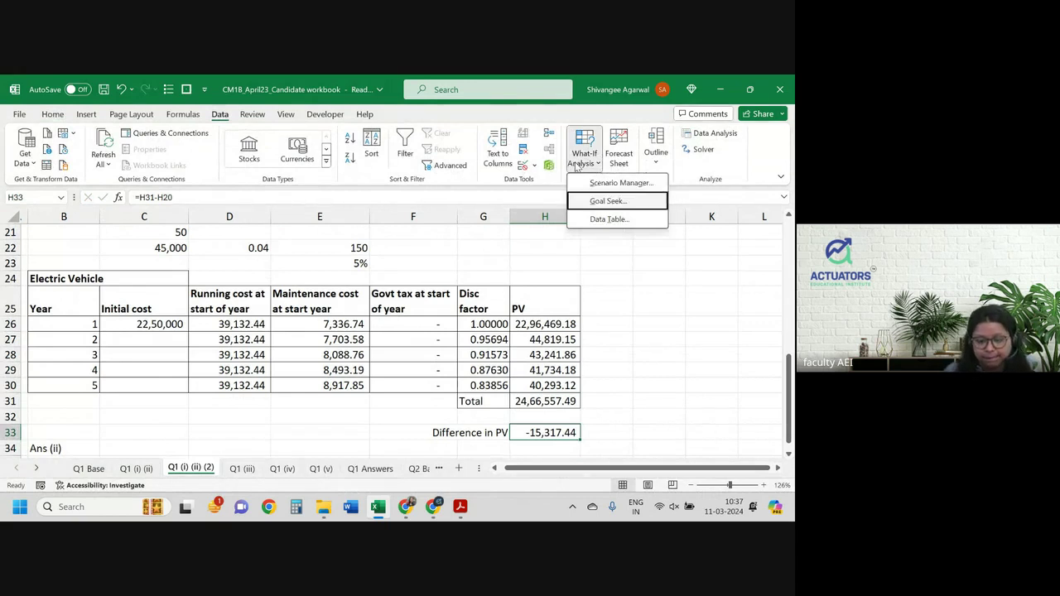
pyautogui.press('Return')
pyautogui.press('Tab')
pyautogui.write('0')
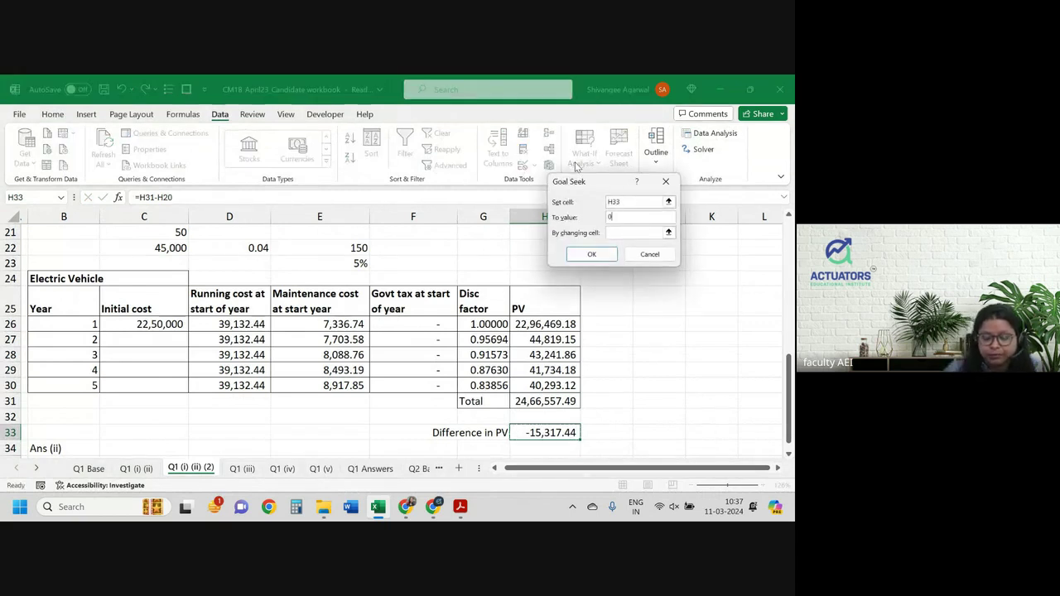
pyautogui.press('Tab')
pyautogui.press('Up')
pyautogui.press('Up')
pyautogui.press('Up')
pyautogui.press('Up')
pyautogui.press('Up')
pyautogui.press('Up')
pyautogui.press('Up')
pyautogui.press('Up')
pyautogui.press('Up')
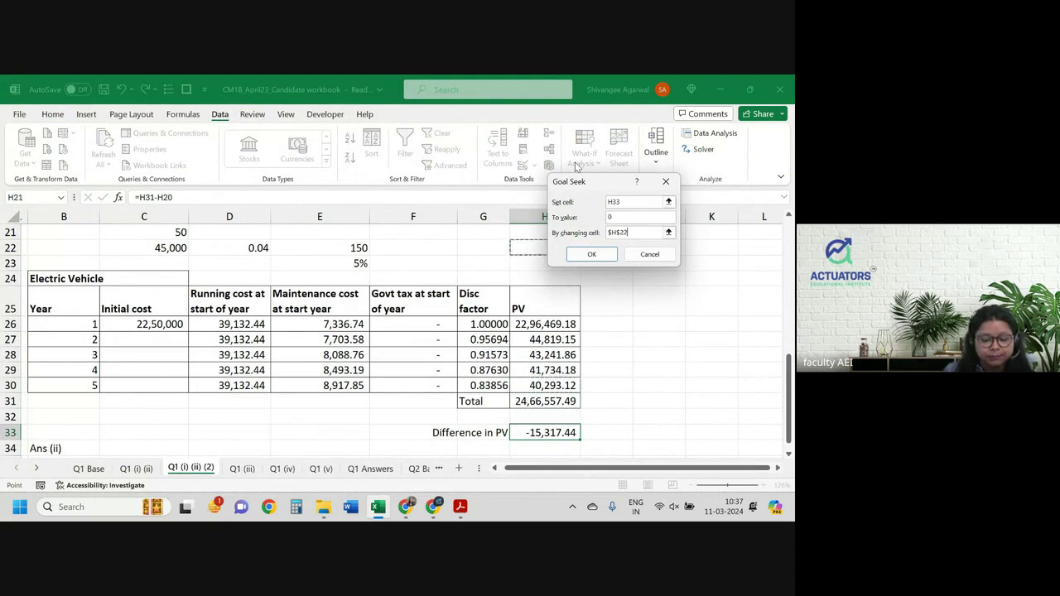
pyautogui.press('Up')
pyautogui.press('Up')
pyautogui.press('Up')
pyautogui.press('Up')
pyautogui.press('Up')
pyautogui.press('Up')
pyautogui.press('Left')
pyautogui.press('Left')
pyautogui.press('Left')
pyautogui.press('Left')
pyautogui.press('Left')
pyautogui.press('Up')
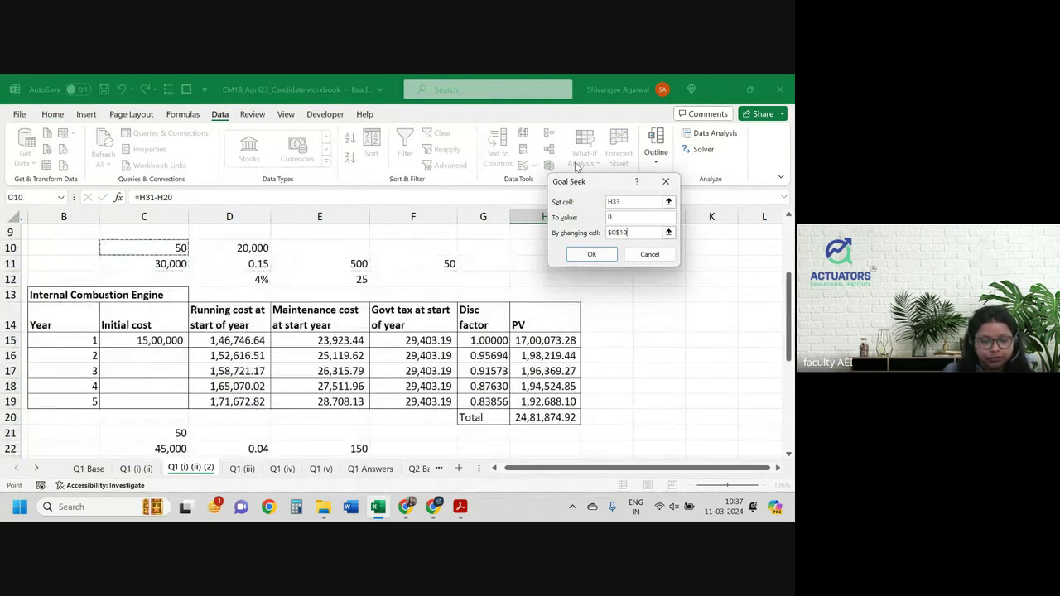
pyautogui.press('Return')
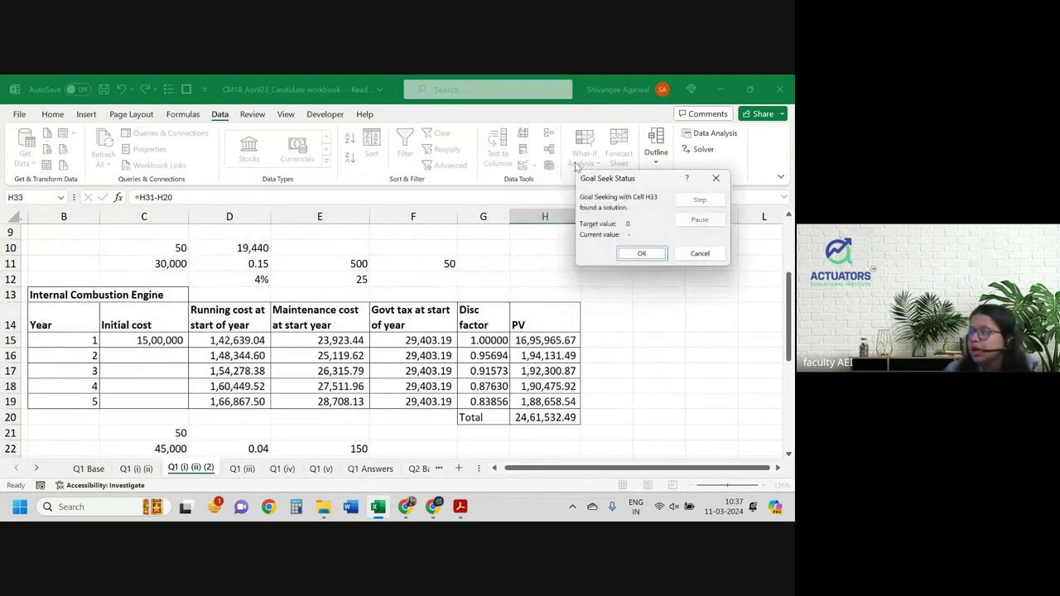
# Accept the 19,440 breakeven mileage and shade D10 light green.
pyautogui.click(641, 253)
pyautogui.click(247, 248)
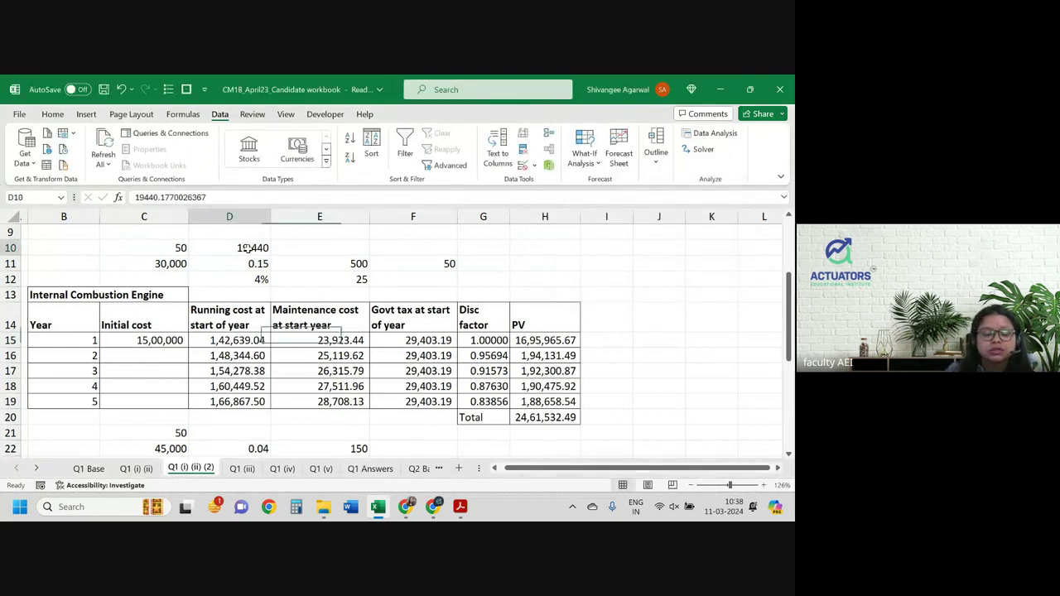
pyautogui.click(53, 114)
pyautogui.click(179, 158)
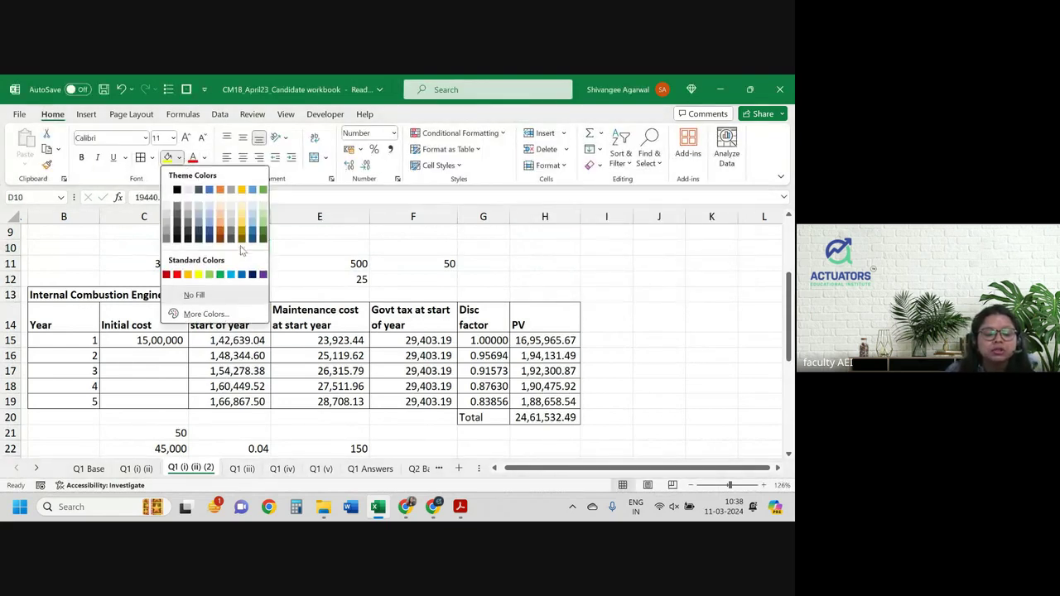
pyautogui.click(262, 218)
pyautogui.scroll(-1, 351, 286)
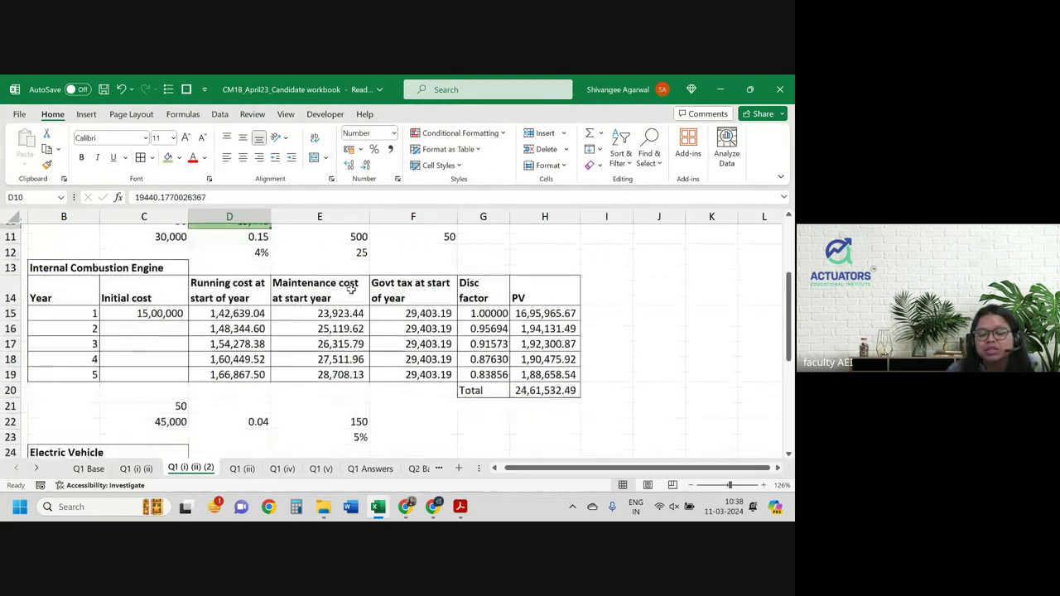
pyautogui.scroll(-2, 351, 289)
pyautogui.scroll(-2, 351, 289)
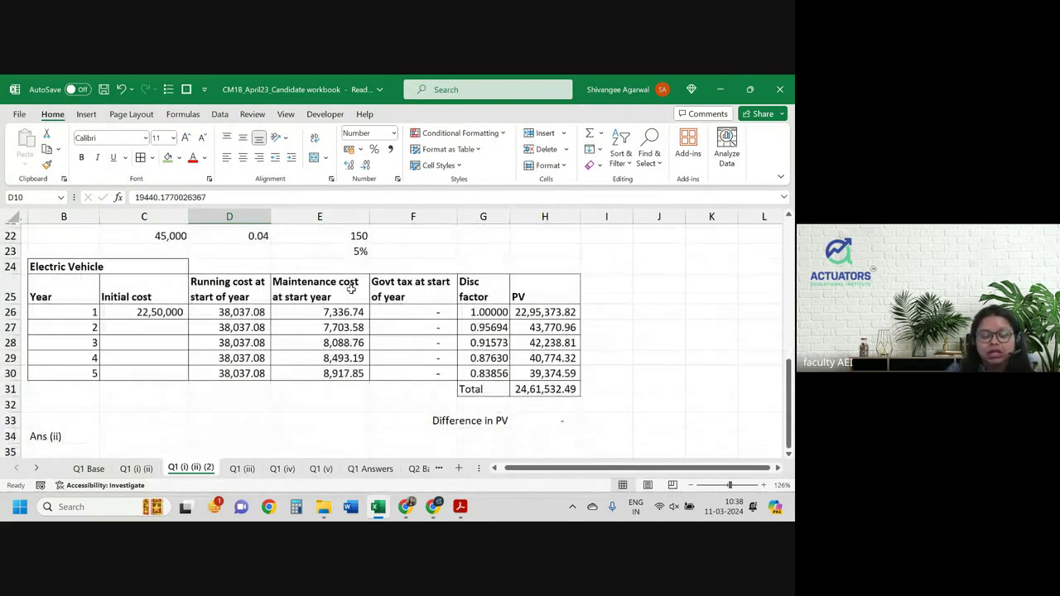
pyautogui.click(462, 510)
# Read exam parts (iii)–(v) and compare them with the green 19,440 result in Excel.
pyautogui.scroll(-5, 398, 403)
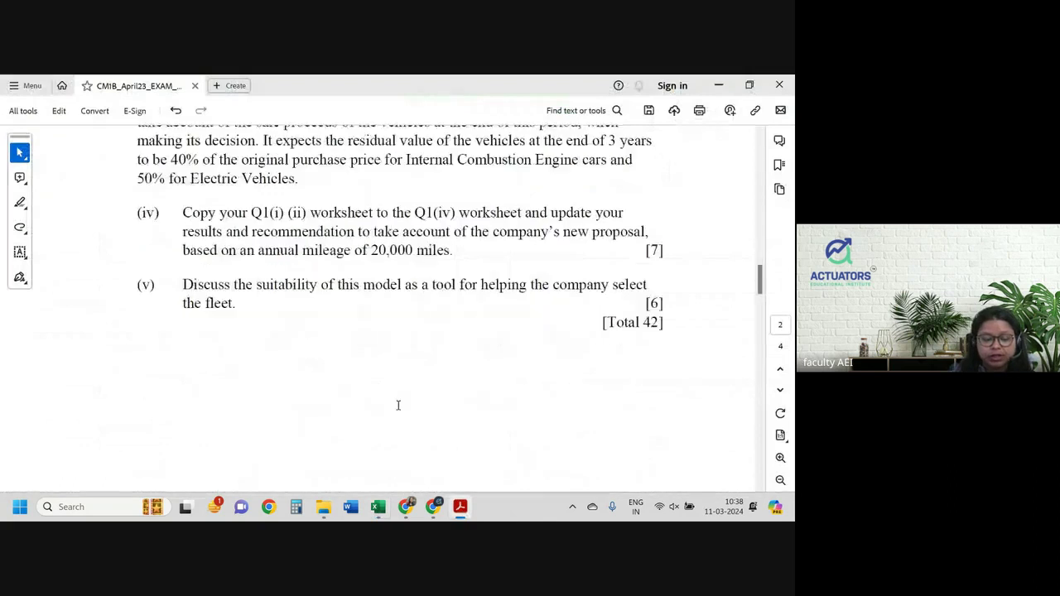
pyautogui.scroll(2, 398, 403)
pyautogui.scroll(2, 398, 410)
pyautogui.hotkey('alt', 'Tab')
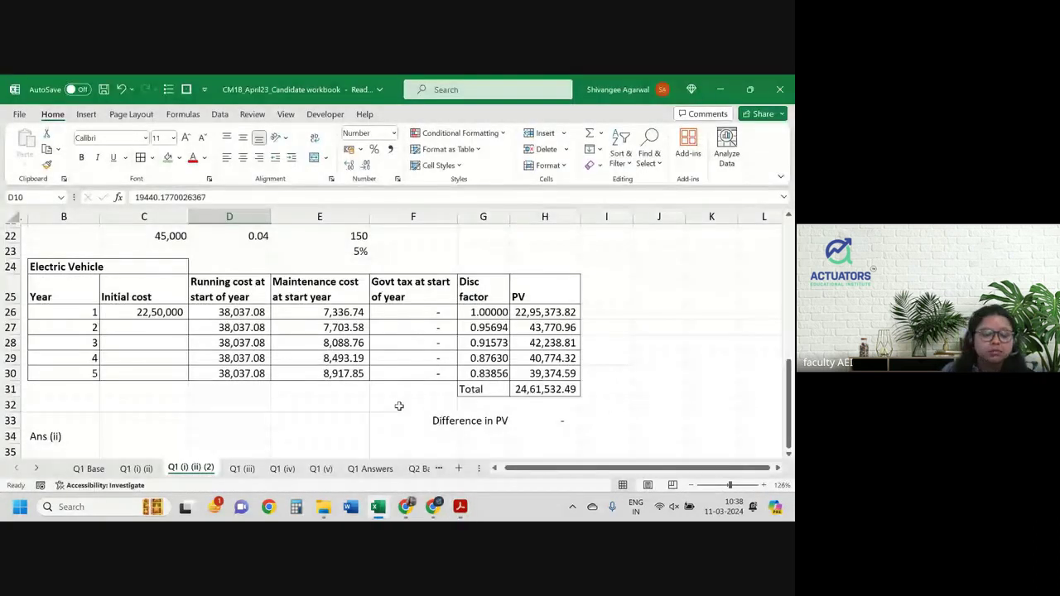
pyautogui.scroll(5, 398, 406)
pyautogui.scroll(-1, 454, 358)
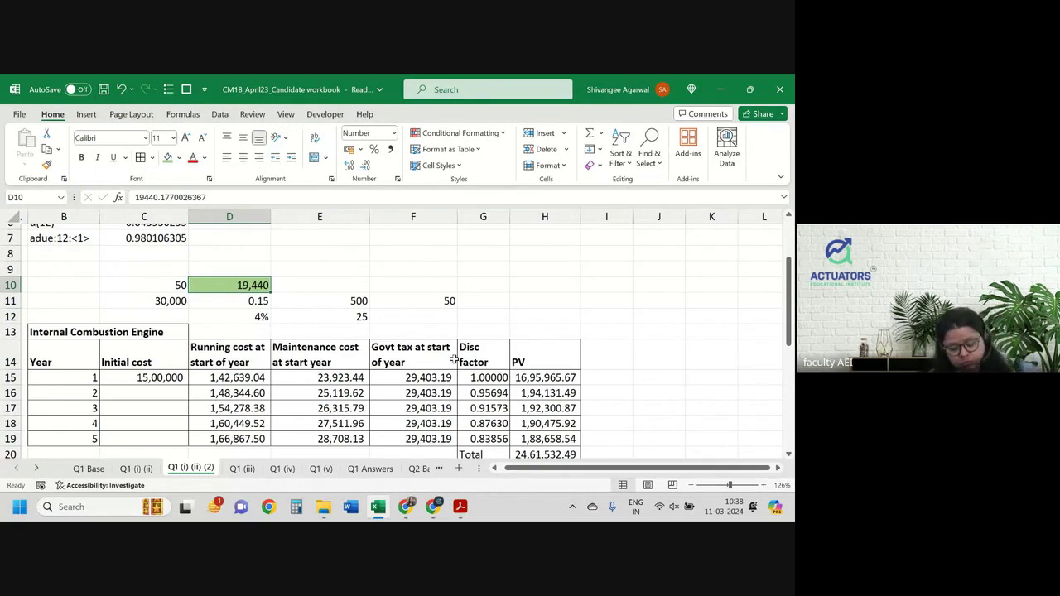
pyautogui.hotkey('alt', 'Tab')
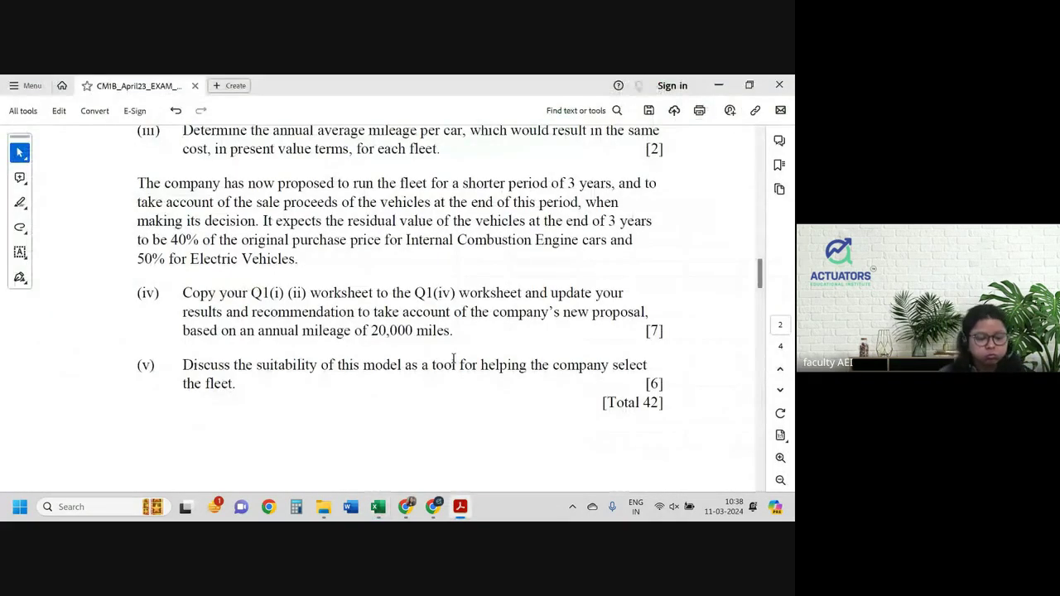
pyautogui.hotkey('alt', 'Tab')
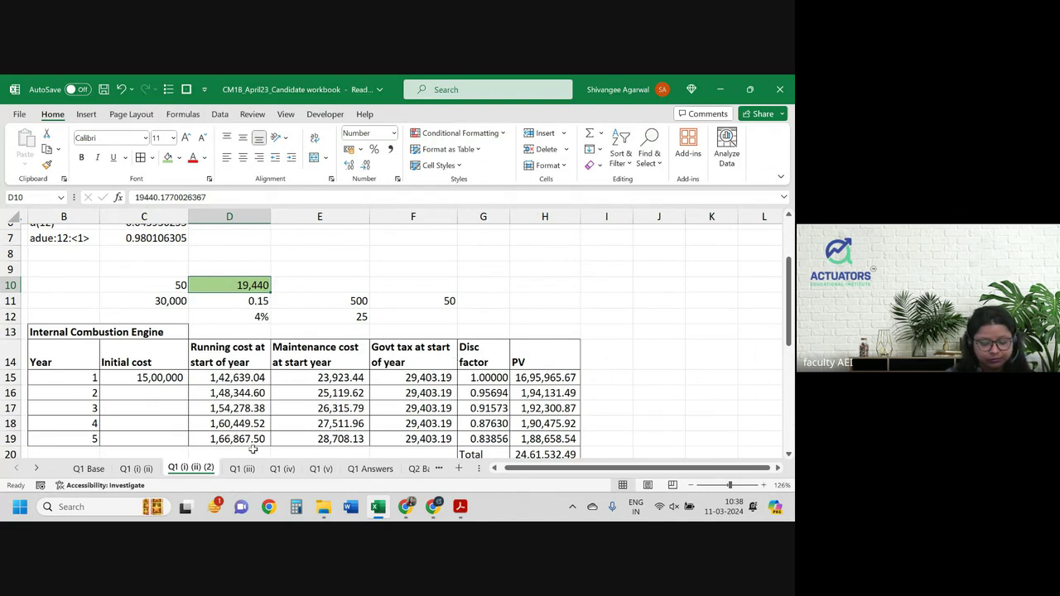
# Delete the empty Q1 (iii) sheet.
pyautogui.doubleClick(208, 470)
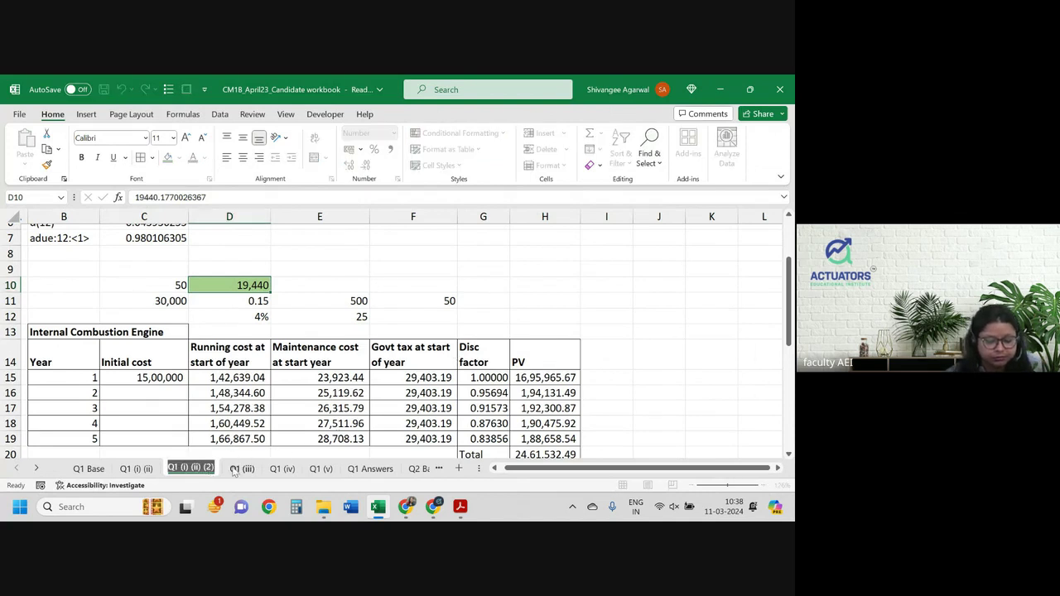
pyautogui.click(242, 469)
pyautogui.rightClick(242, 469)
pyautogui.click(266, 290)
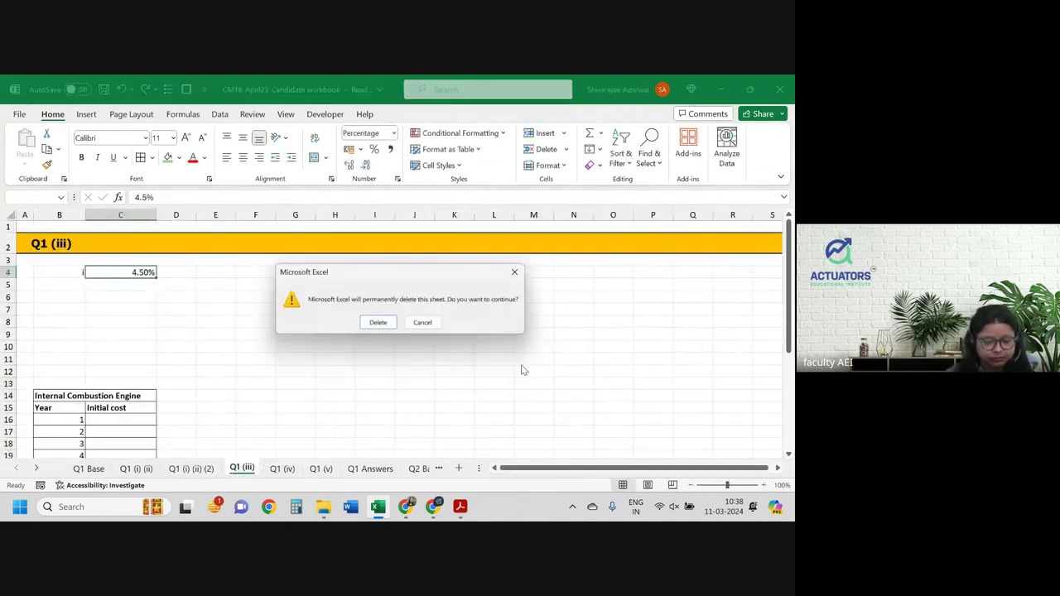
pyautogui.click(377, 325)
# Rename the Q1 (i) (ii) (2) sheet to Q1 (iii).
pyautogui.click(193, 470)
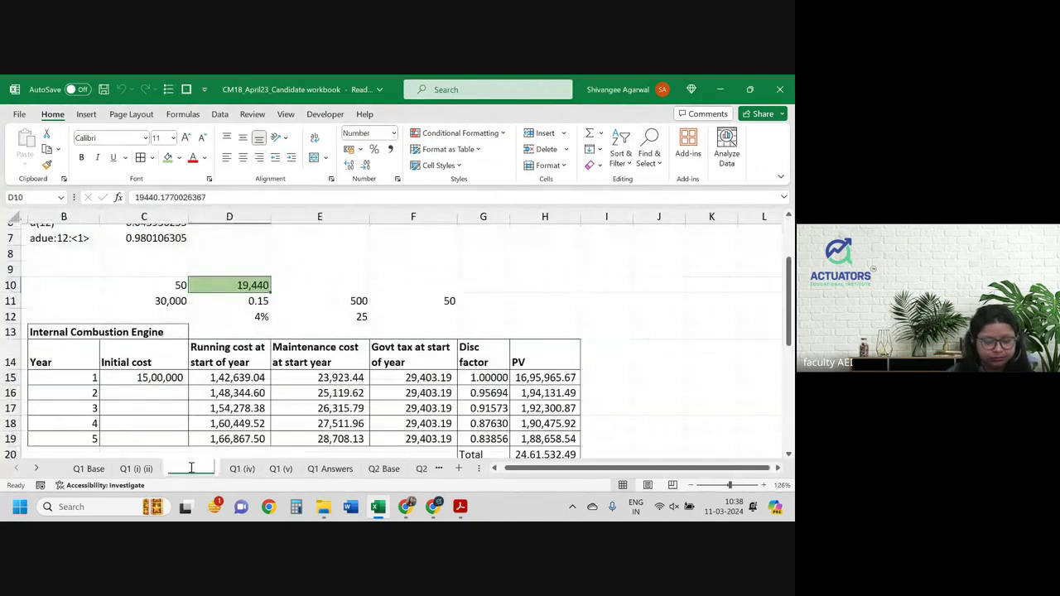
pyautogui.doubleClick(192, 470)
pyautogui.write('Q1 (ii')
pyautogui.press('BackSpace')
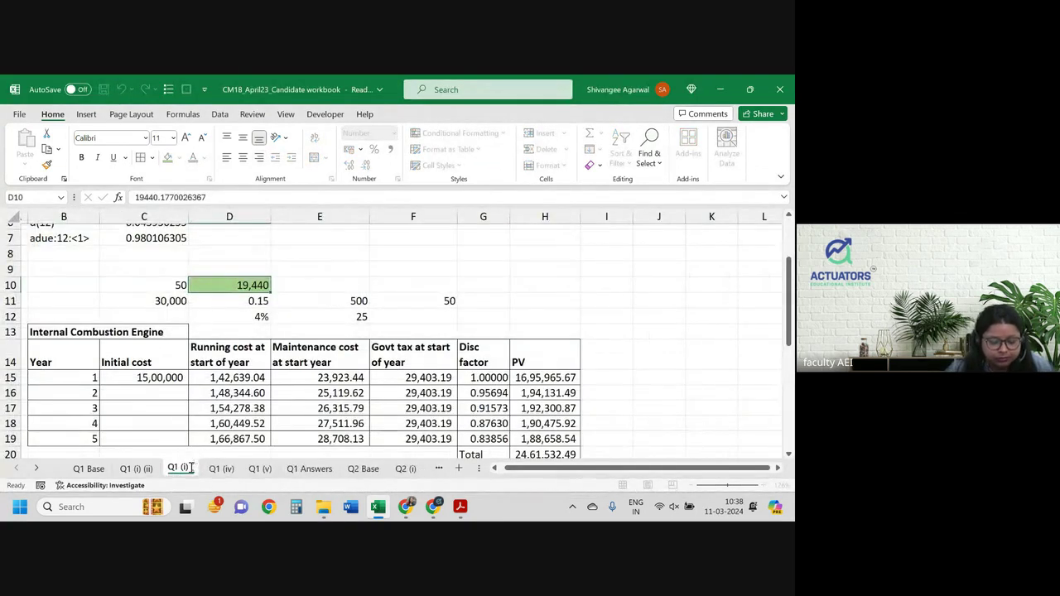
pyautogui.write('ii')
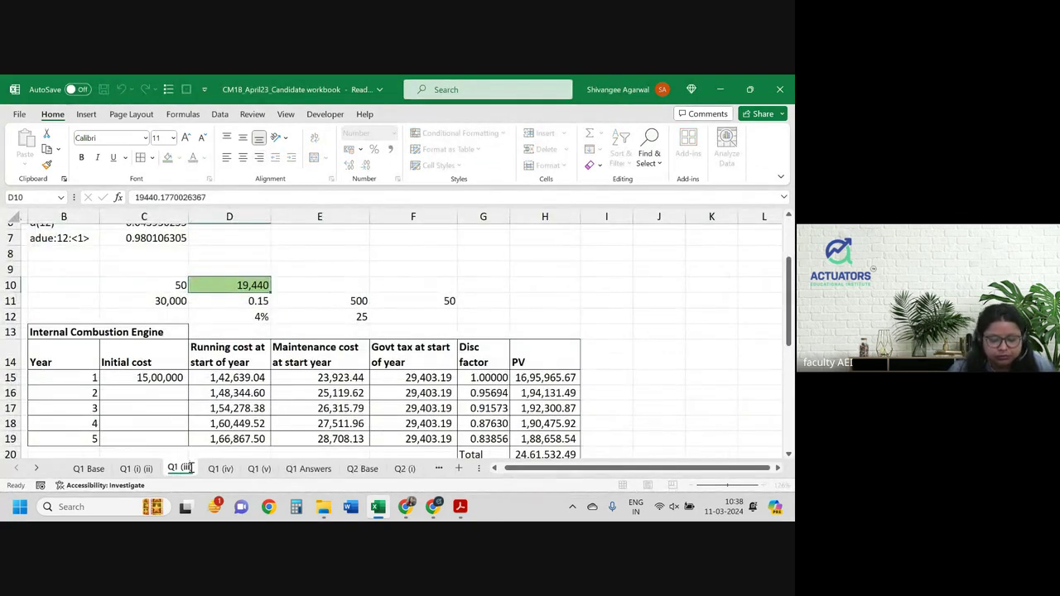
pyautogui.press('Return')
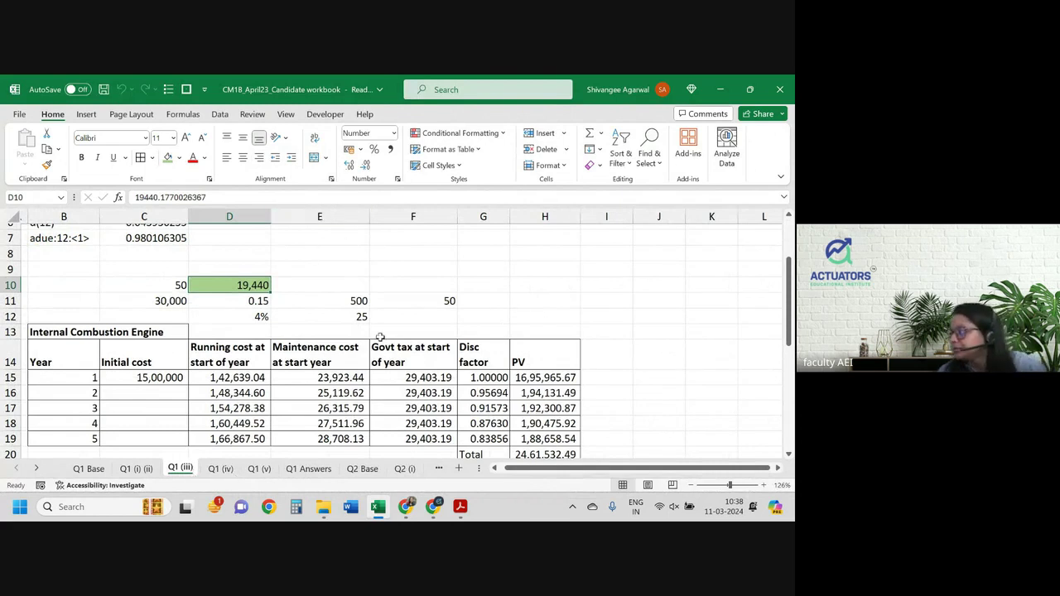
pyautogui.hotkey('alt', 'Tab')
# Highlight '50% for Electric' and 'be 40% of the original' in red in the exam text.
pyautogui.scroll(1, 380, 333)
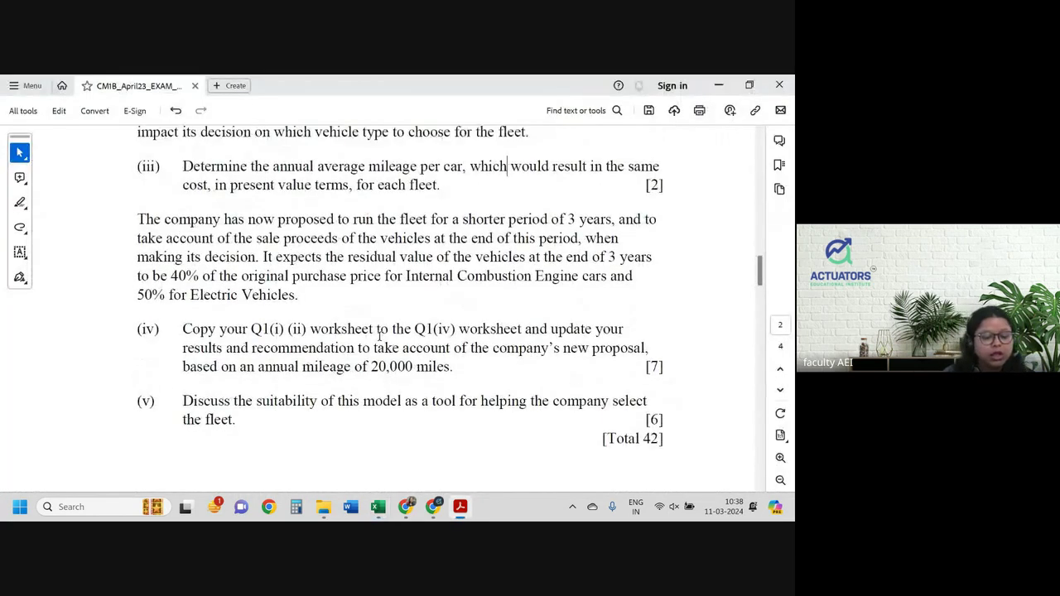
pyautogui.moveTo(225, 222); pyautogui.dragTo(612, 220)
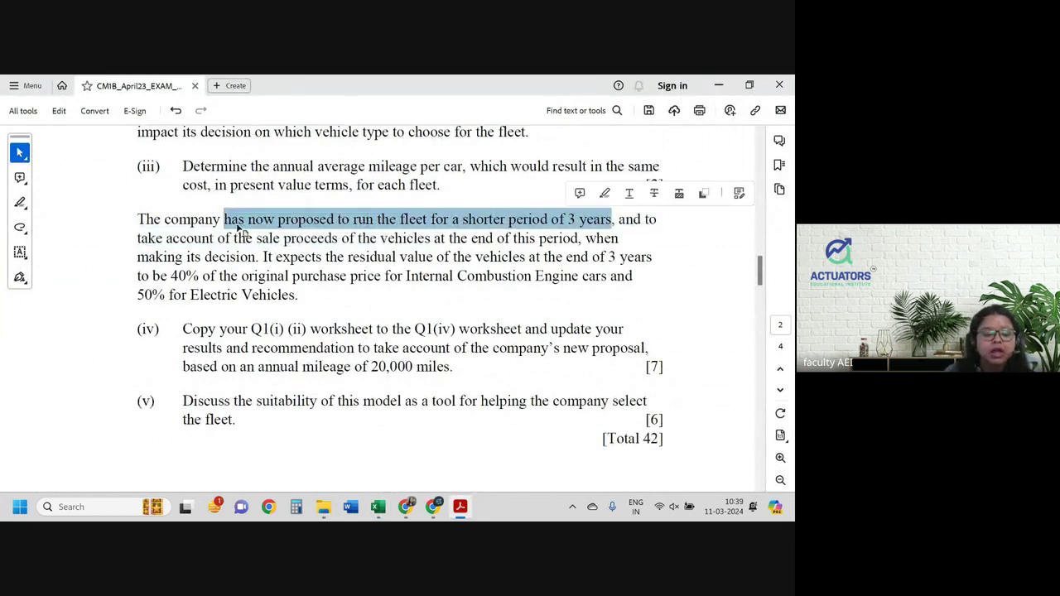
pyautogui.click(181, 240)
pyautogui.moveTo(181, 240)
pyautogui.mouseDown()
pyautogui.moveTo(514, 234)
pyautogui.moveTo(588, 258)
pyautogui.mouseUp()
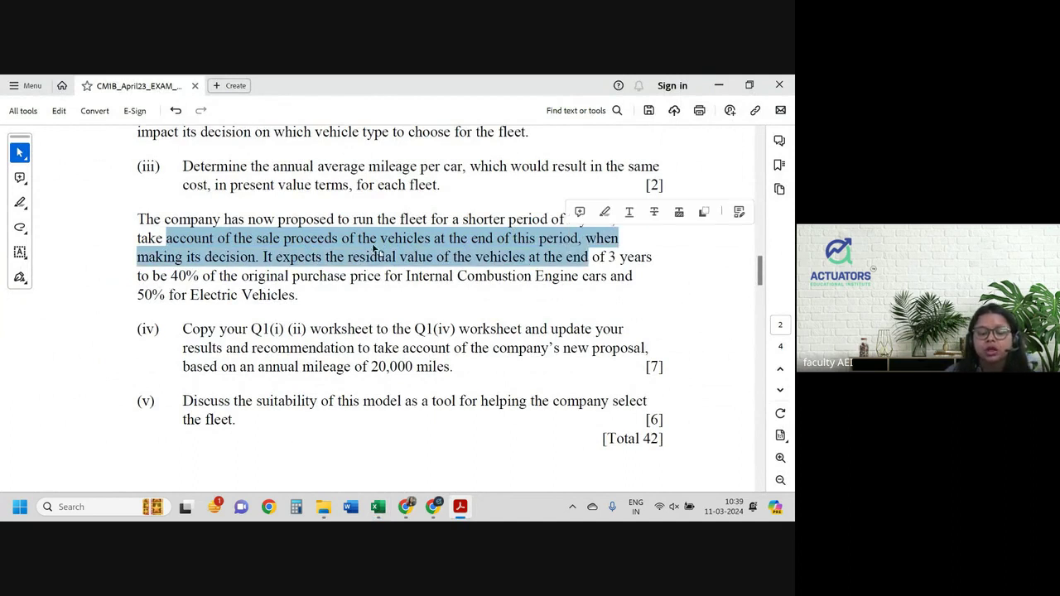
pyautogui.click(189, 265)
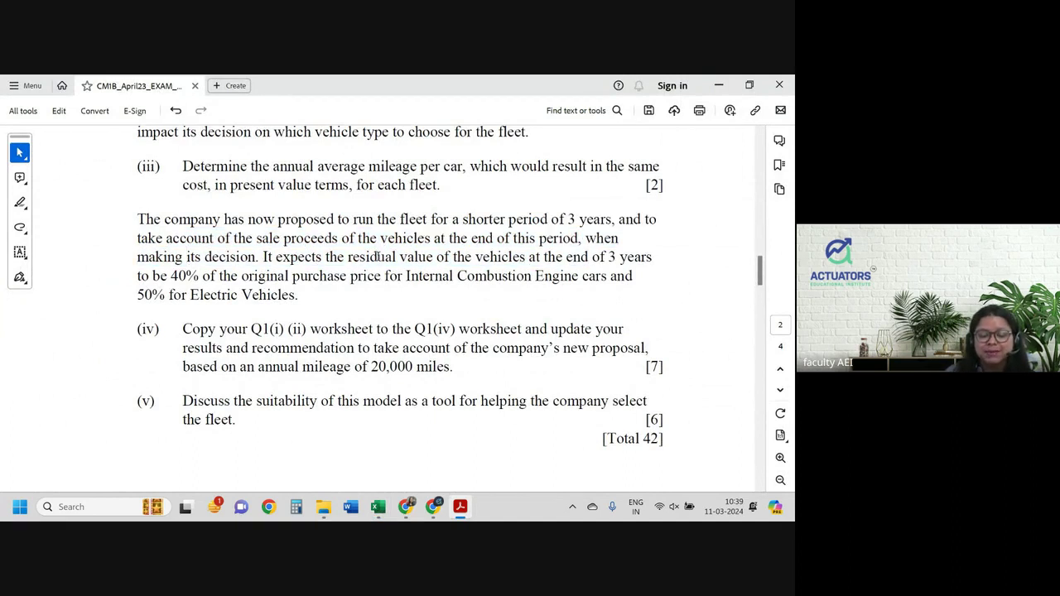
pyautogui.moveTo(347, 258); pyautogui.dragTo(654, 257)
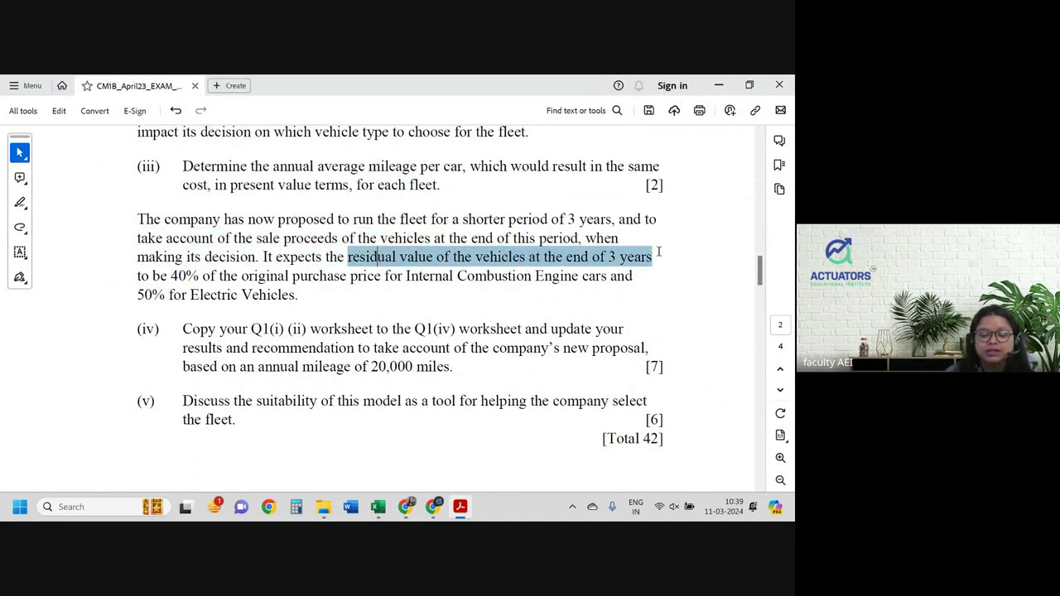
pyautogui.moveTo(153, 276); pyautogui.dragTo(409, 276)
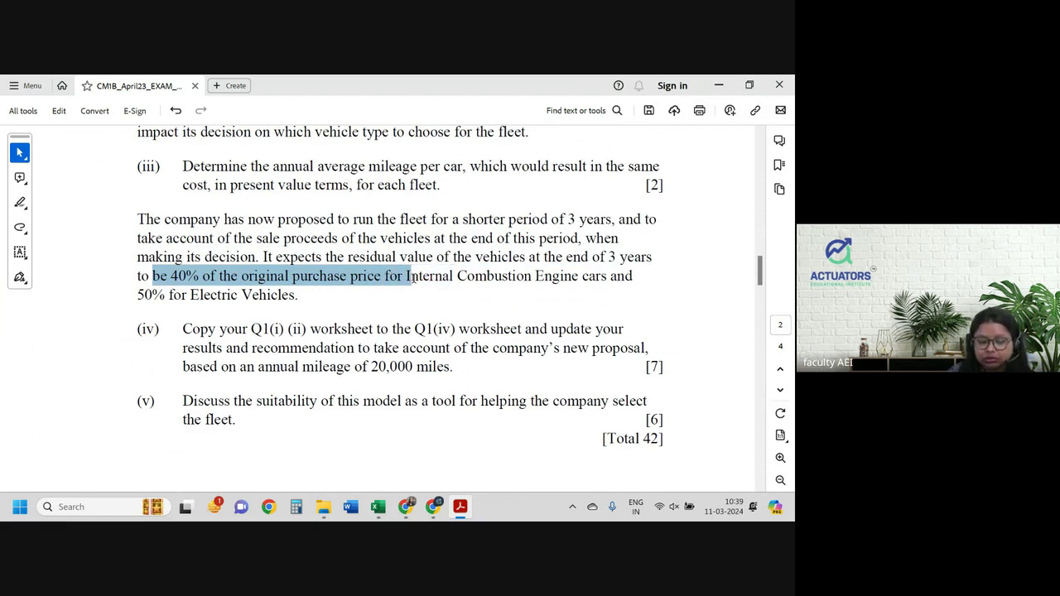
pyautogui.moveTo(137, 295); pyautogui.dragTo(238, 295)
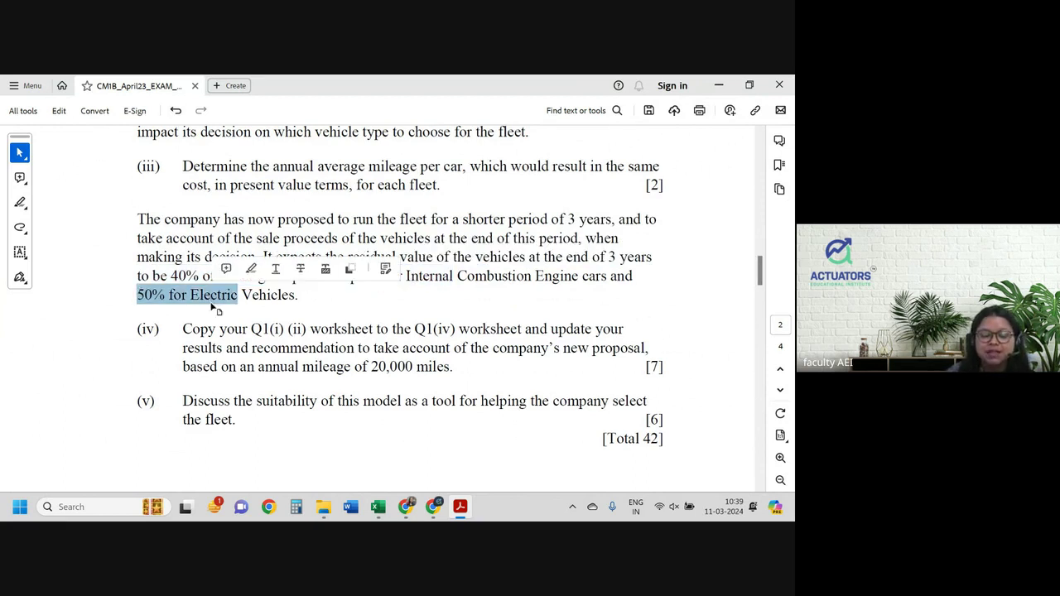
pyautogui.click(252, 270)
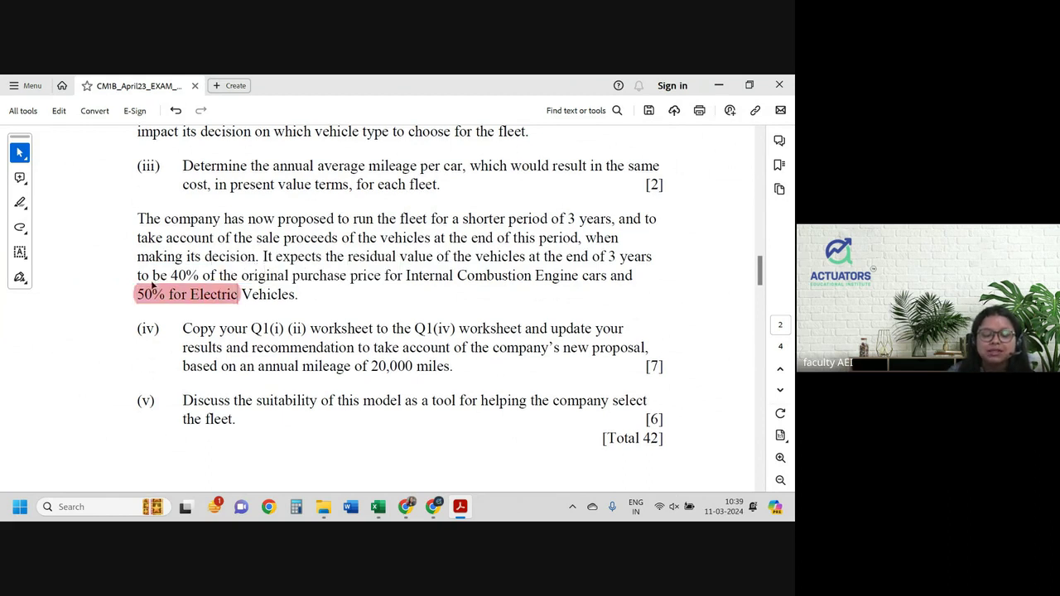
pyautogui.moveTo(152, 276); pyautogui.dragTo(289, 276)
pyautogui.click(327, 250)
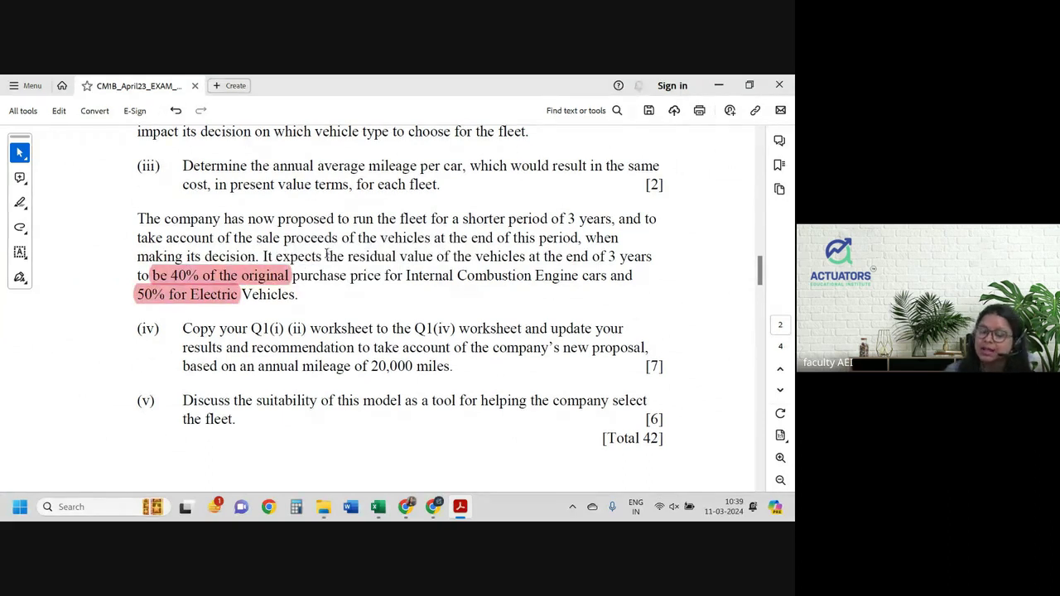
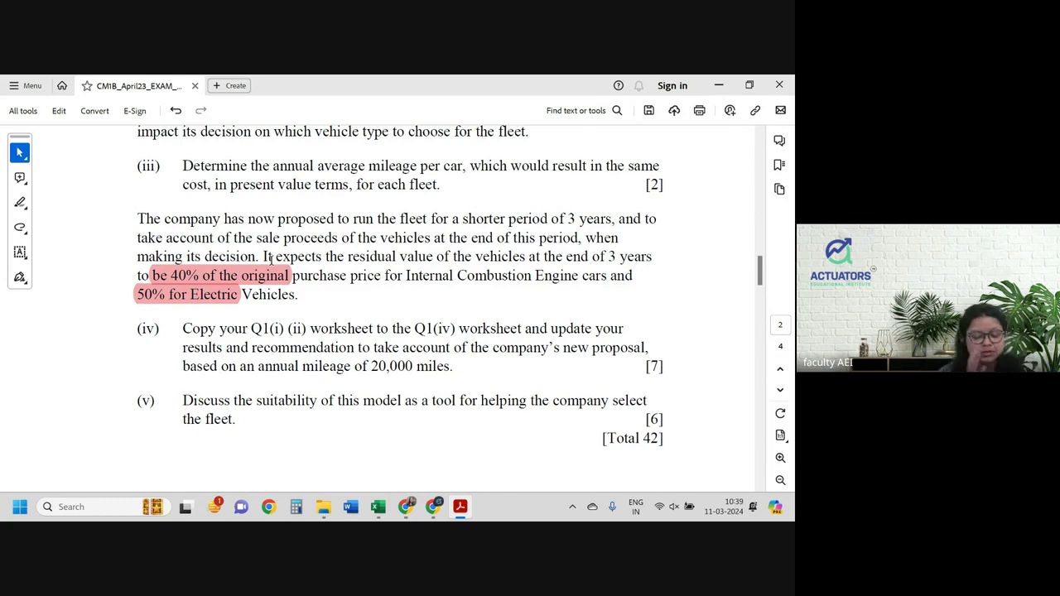
# Delete the old Q1 (iv) worksheet from the workbook.
pyautogui.click(378, 507)
pyautogui.click(221, 468)
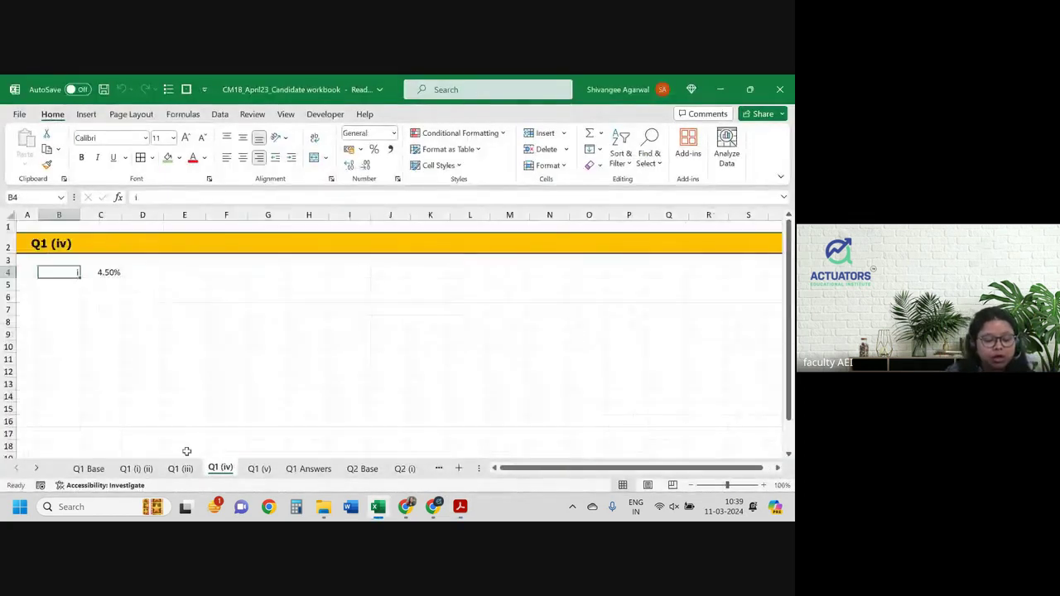
pyautogui.rightClick(220, 467)
pyautogui.click(262, 287)
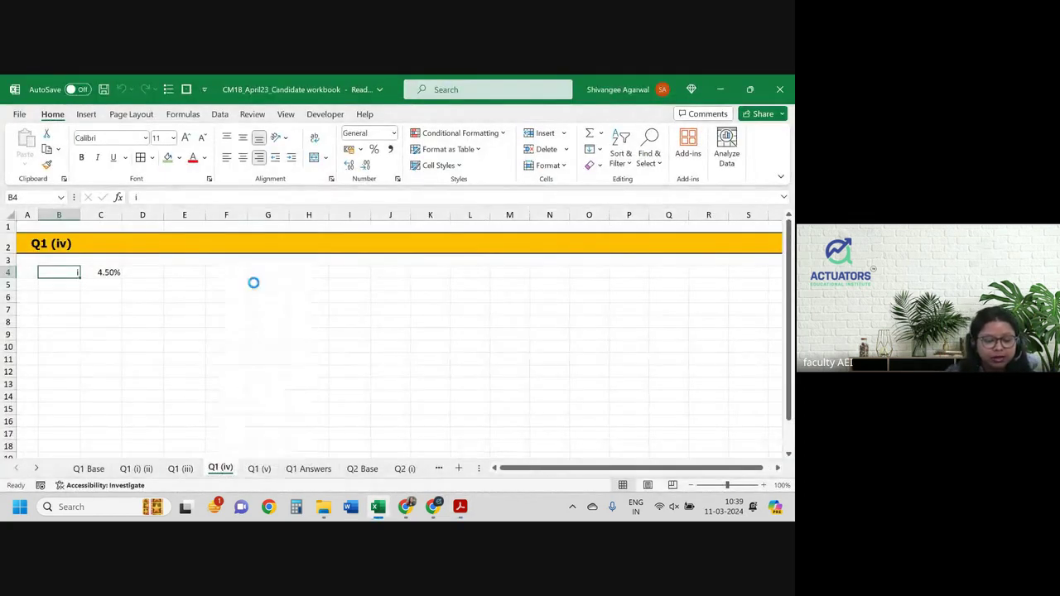
pyautogui.click(379, 324)
# Copy the Q1 (i) (ii) sheet before Q1 (v) and rename the copy Q1 (iv).
pyautogui.click(139, 470)
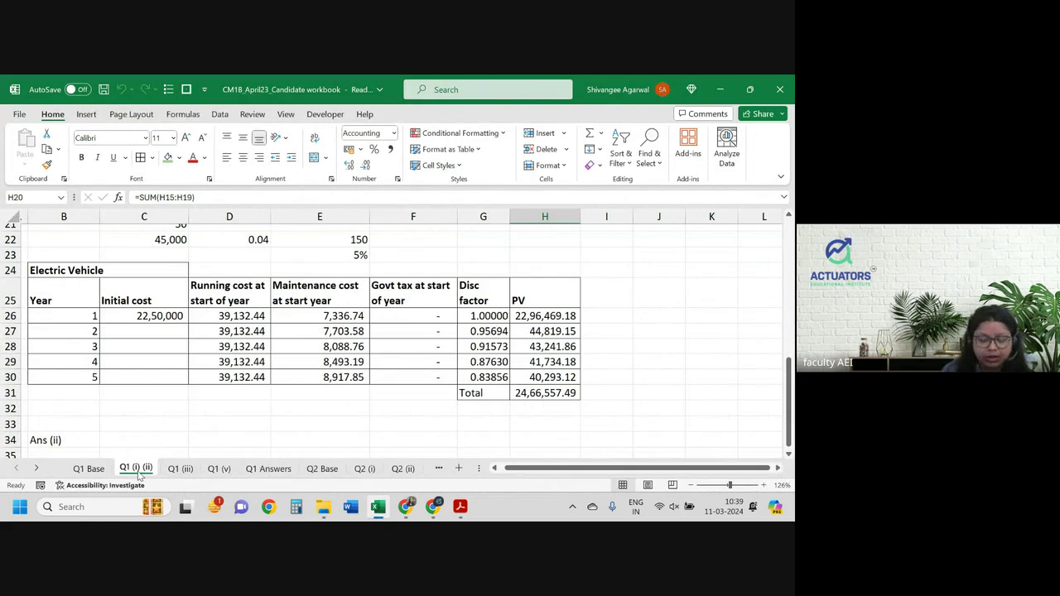
pyautogui.hotkey('alt', 'h')
pyautogui.press('o')
pyautogui.press('m')
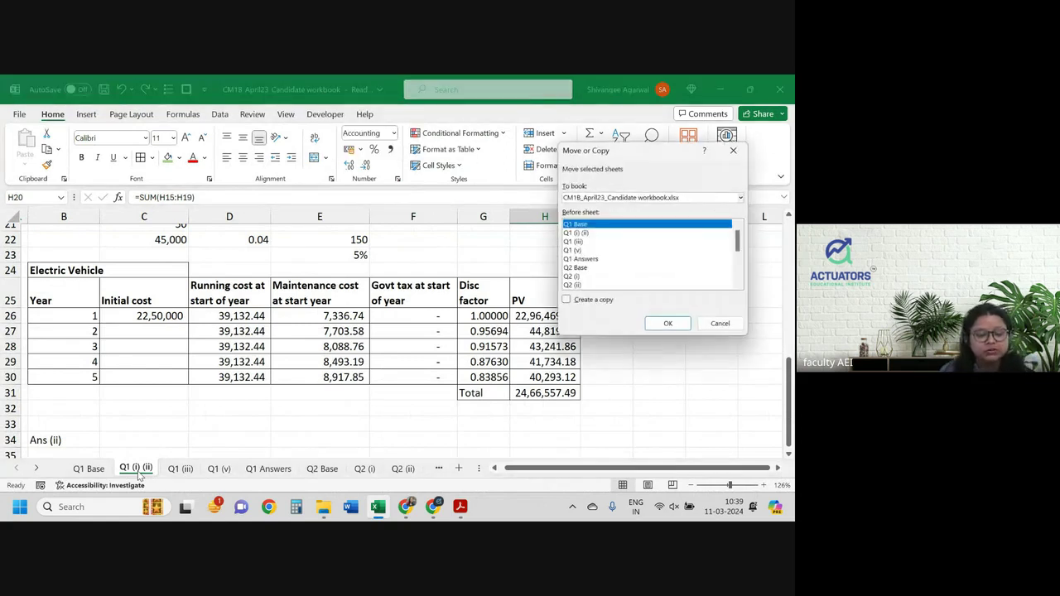
pyautogui.click(572, 250)
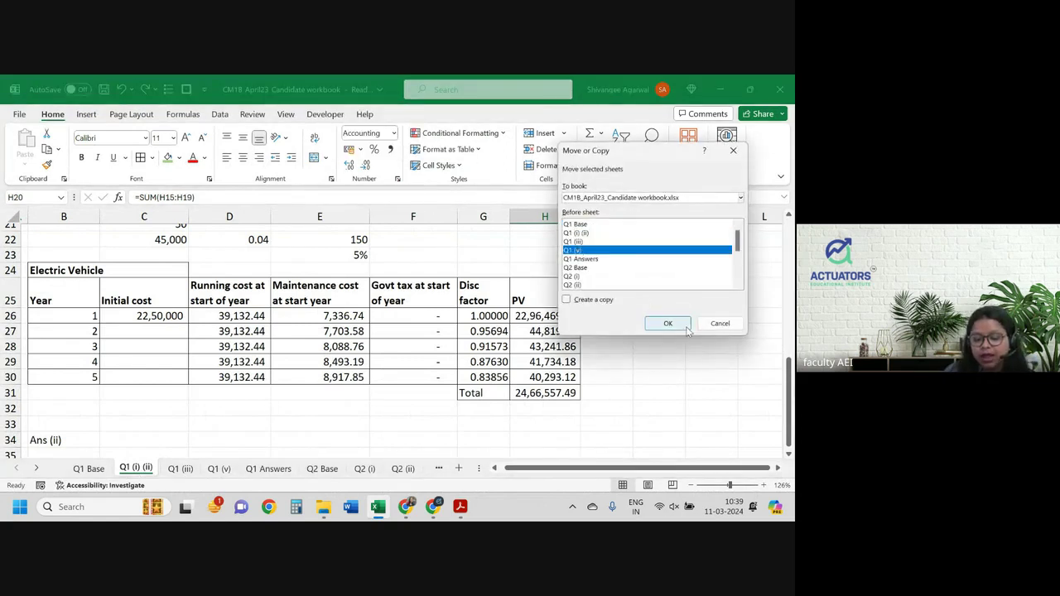
pyautogui.click(567, 300)
pyautogui.click(668, 323)
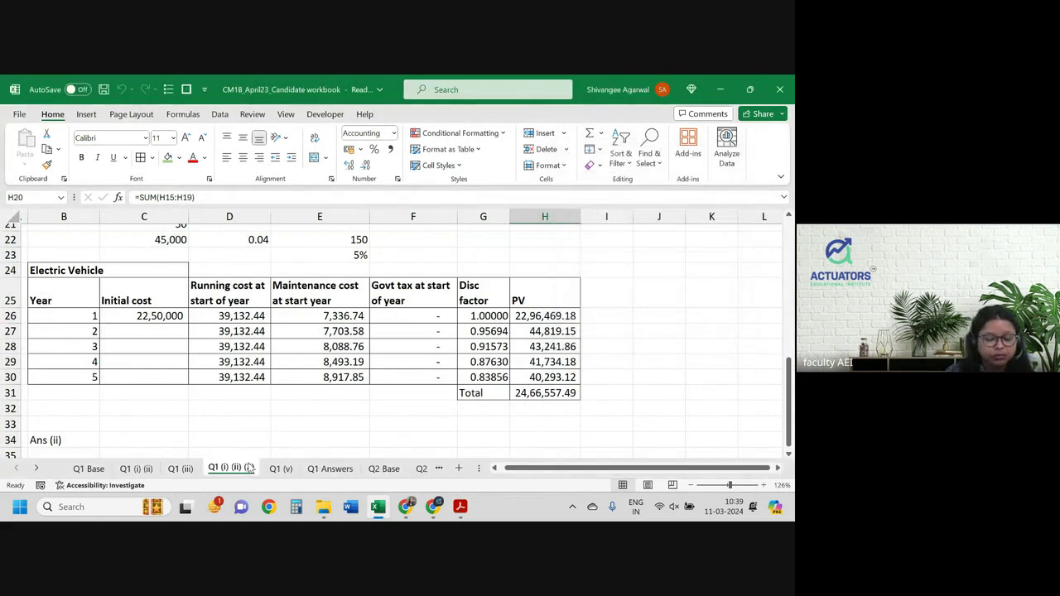
pyautogui.press('BackSpace')
pyautogui.press('BackSpace')
pyautogui.press('BackSpace')
pyautogui.press('BackSpace')
pyautogui.press('BackSpace')
pyautogui.press('BackSpace')
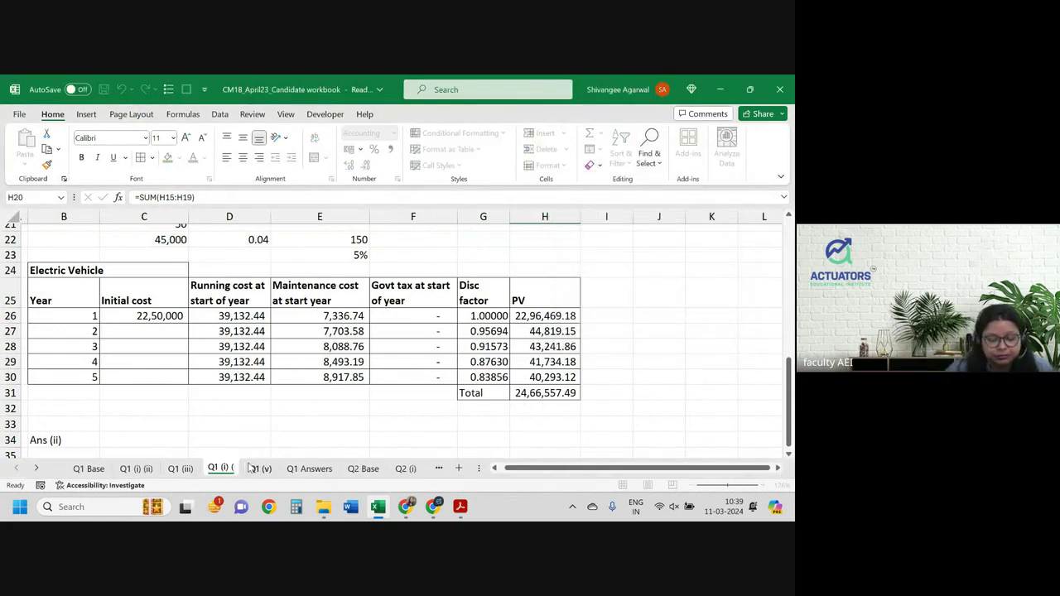
pyautogui.press('BackSpace')
pyautogui.press('BackSpace')
pyautogui.press('BackSpace')
pyautogui.write('v)')
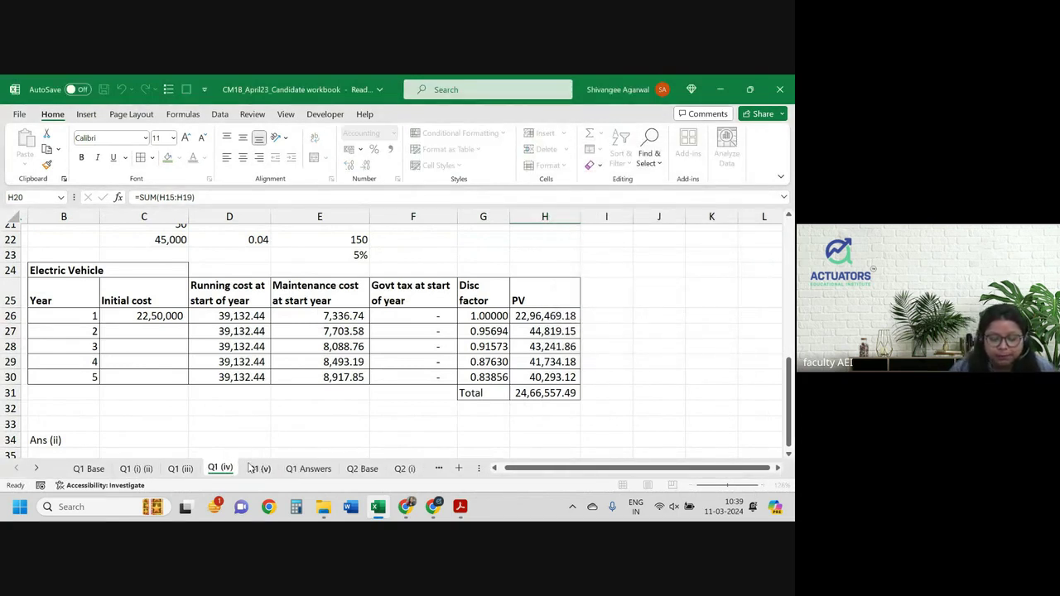
pyautogui.press('Return')
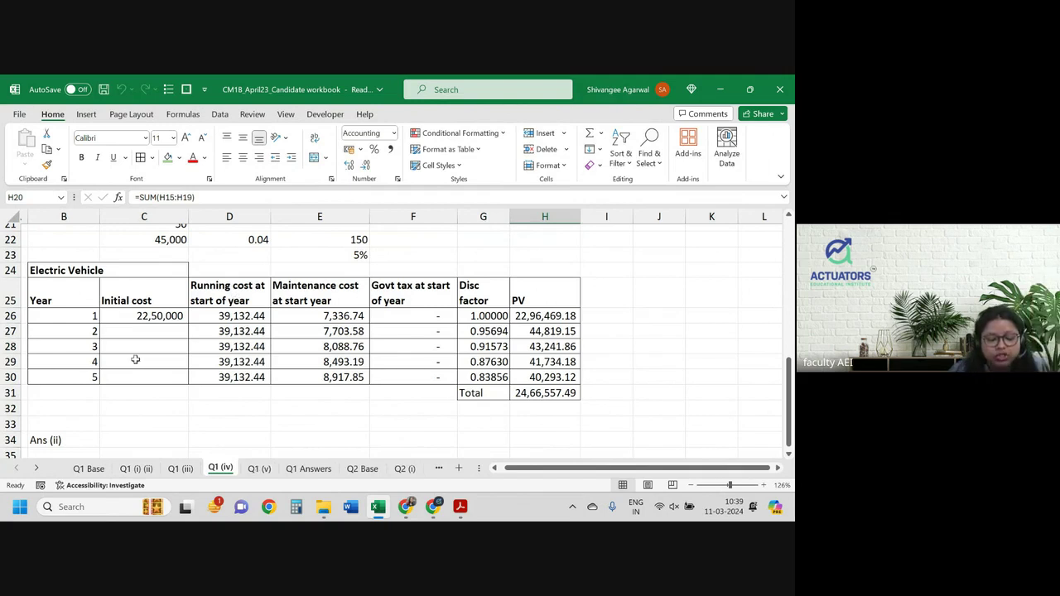
pyautogui.scroll(3, 106, 361)
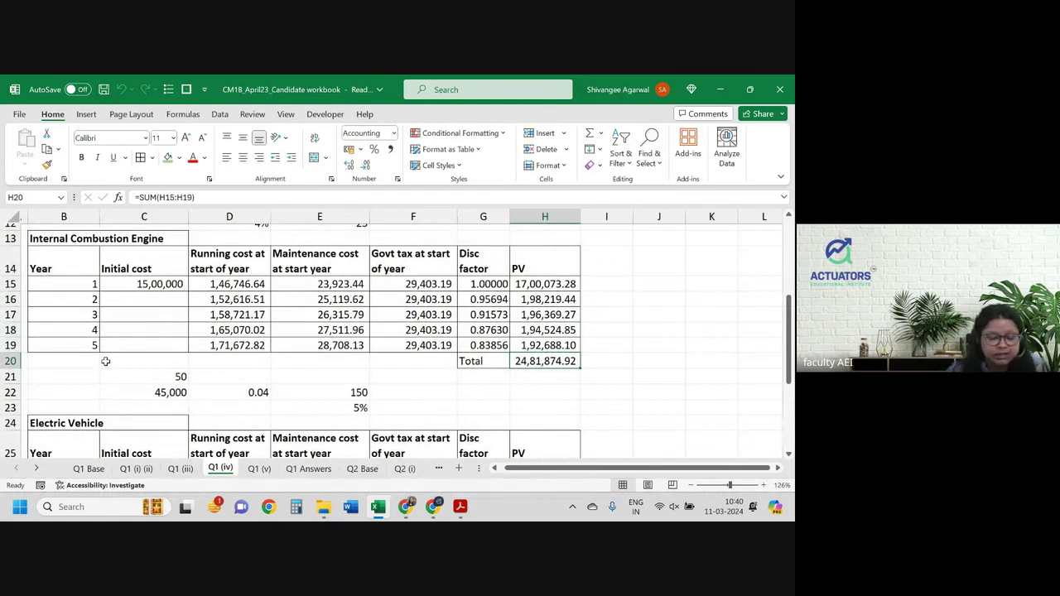
# Delete the year 5 rows from the engine and electric vehicle tables.
pyautogui.click(8, 345)
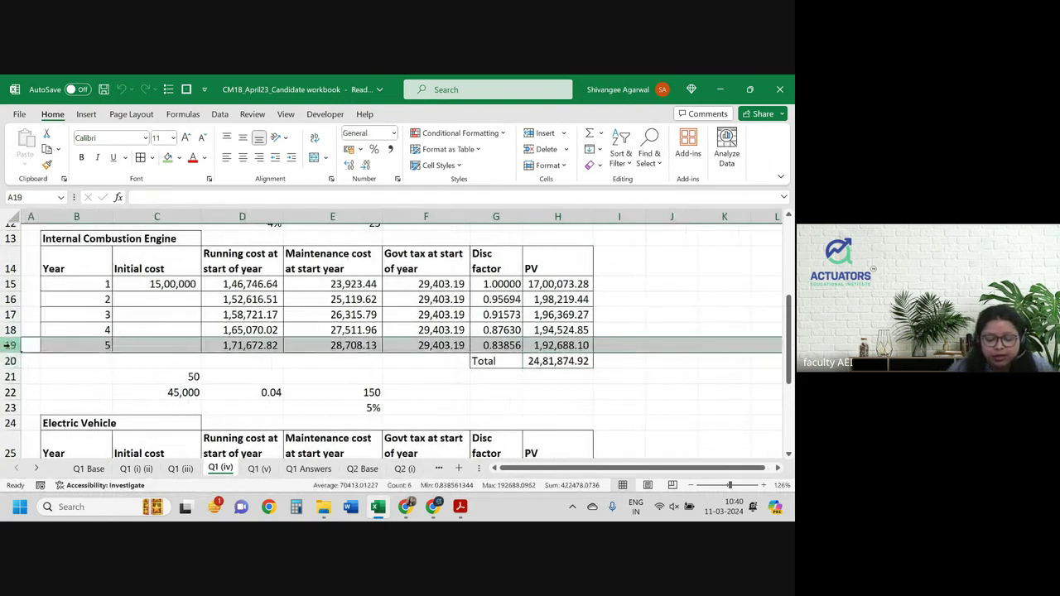
pyautogui.hotkey('ctrl', '-')
pyautogui.scroll(-2, 60, 439)
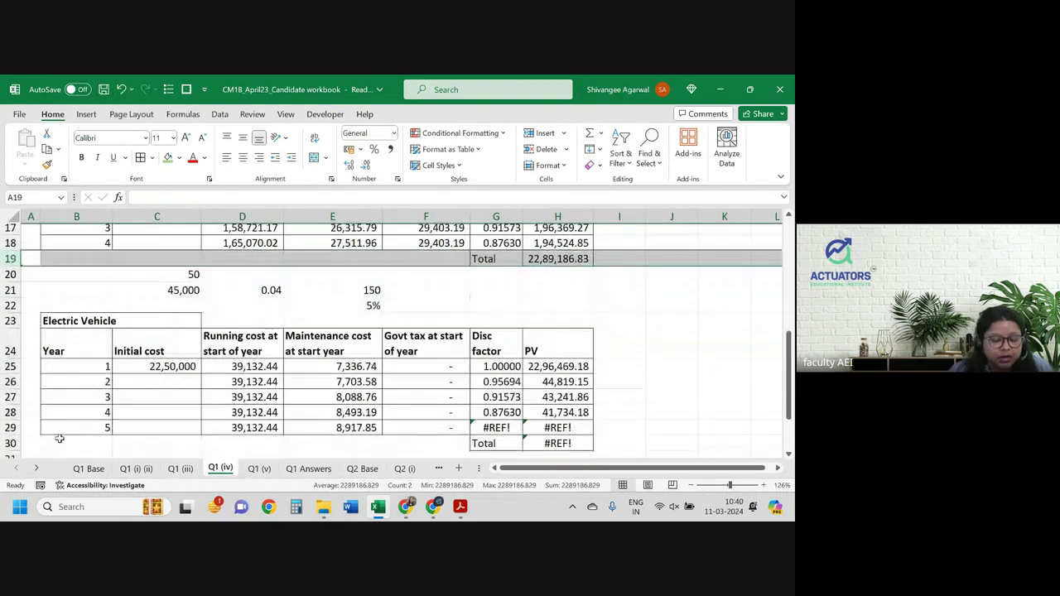
pyautogui.click(12, 427)
pyautogui.hotkey('ctrl', '-')
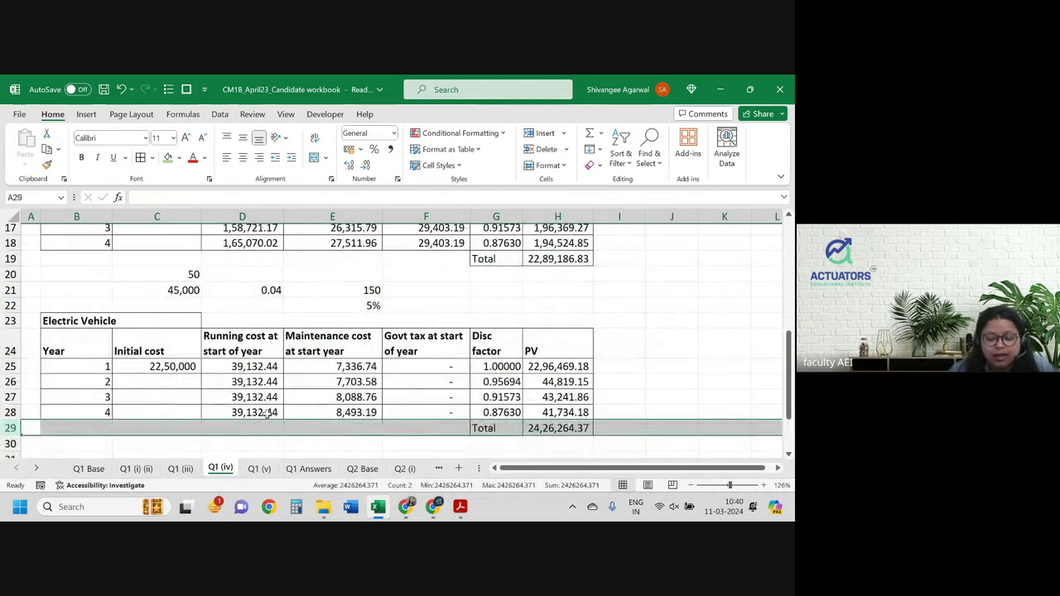
pyautogui.scroll(2, 267, 412)
pyautogui.click(81, 326)
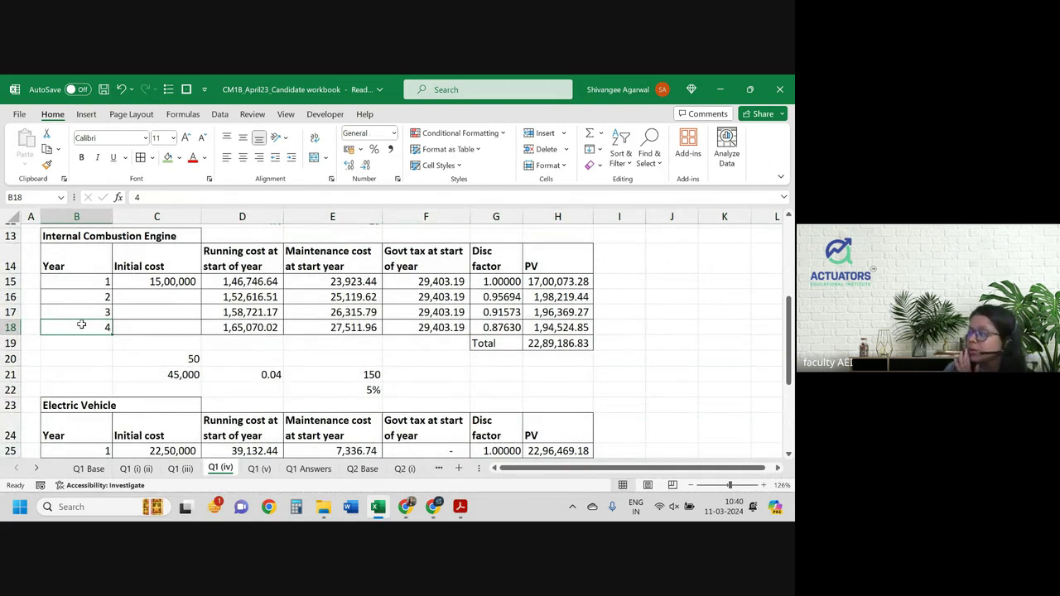
# Insert a new column G before Disc factor, headed 'Sale proceeds' in G14.
pyautogui.click(497, 217)
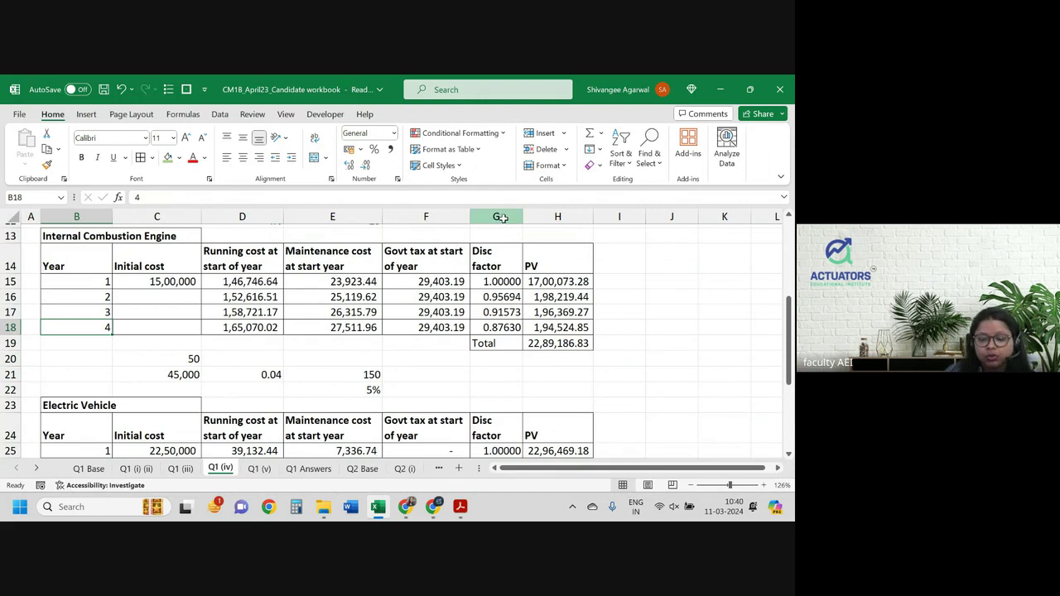
pyautogui.rightClick(505, 219)
pyautogui.click(546, 344)
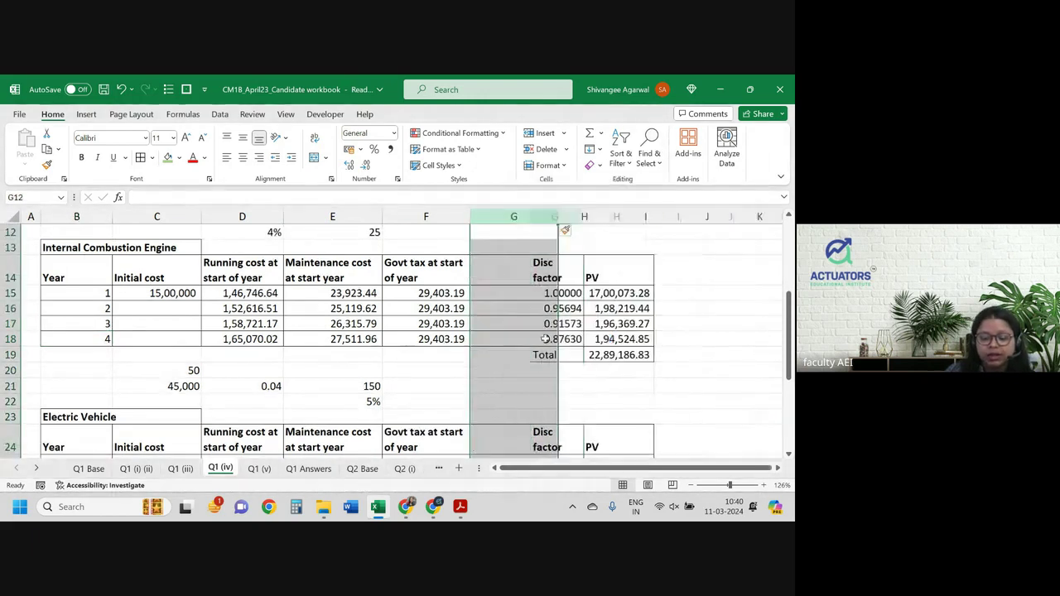
pyautogui.click(507, 266)
pyautogui.write('Sale p')
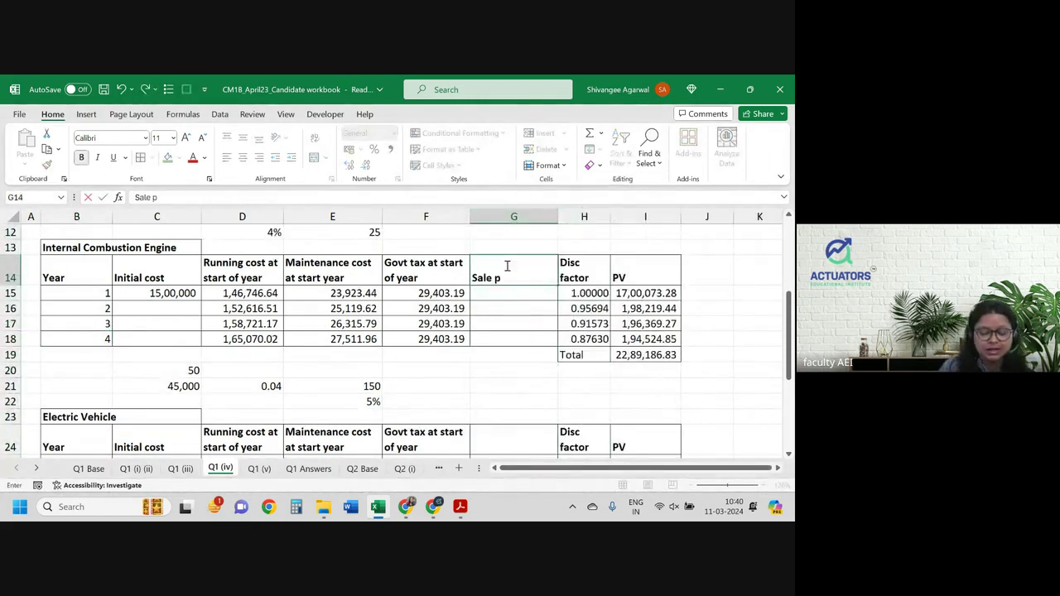
pyautogui.write('roceeds')
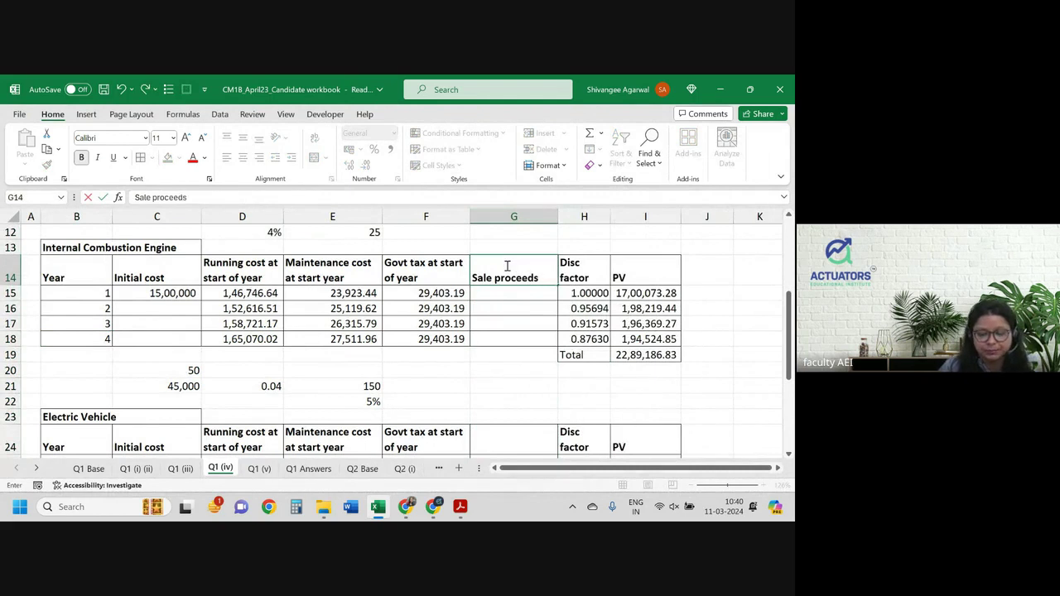
pyautogui.press('Return')
# Add the 'Sale proceeds' header in G24 for the electric vehicle table.
pyautogui.moveTo(556, 216); pyautogui.dragTo(540, 216)
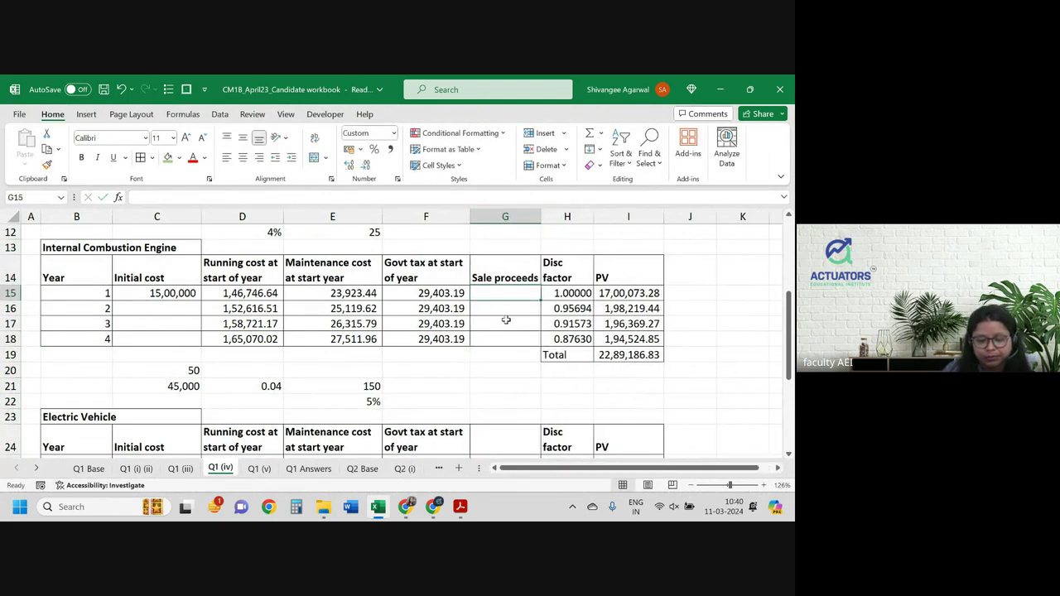
pyautogui.scroll(-1, 506, 389)
pyautogui.click(509, 405)
pyautogui.write('S')
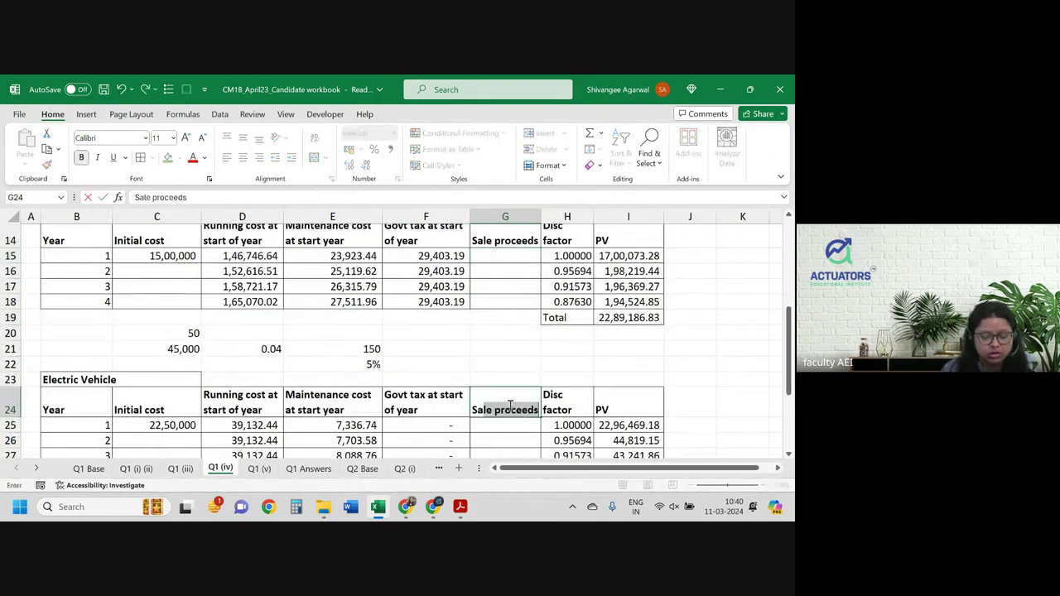
pyautogui.write('ale pro')
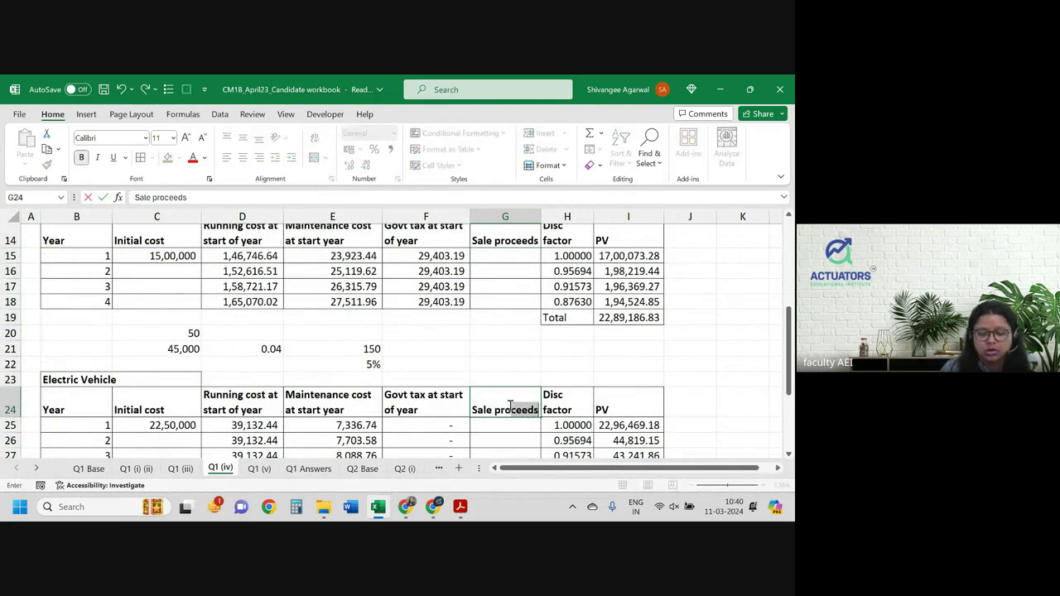
pyautogui.press('Tab')
pyautogui.scroll(-2, 654, 356)
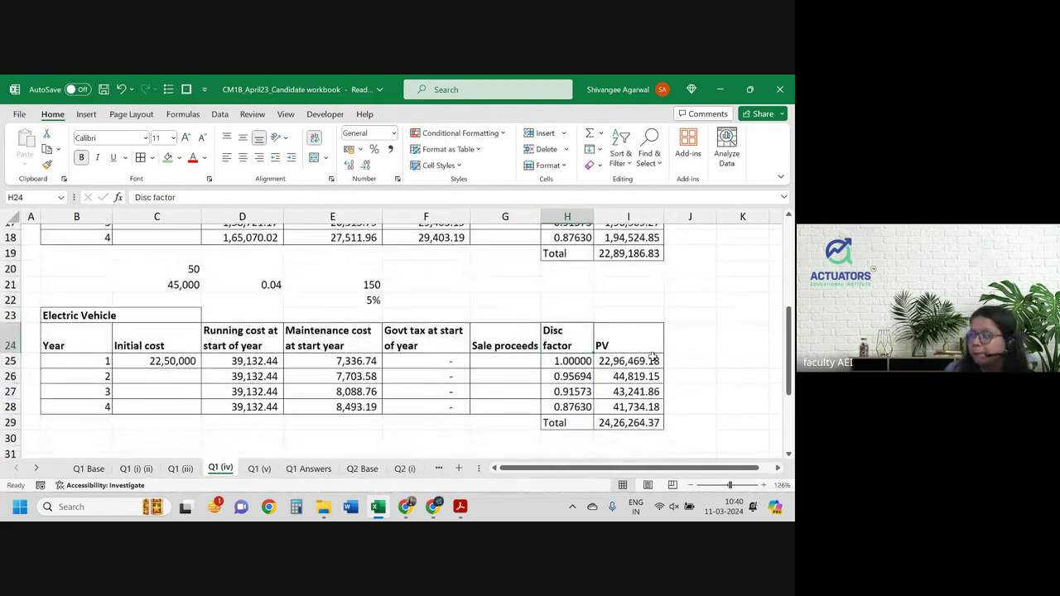
# Clear the engine table's year 4 running, maintenance and tax costs.
pyautogui.scroll(1, 476, 301)
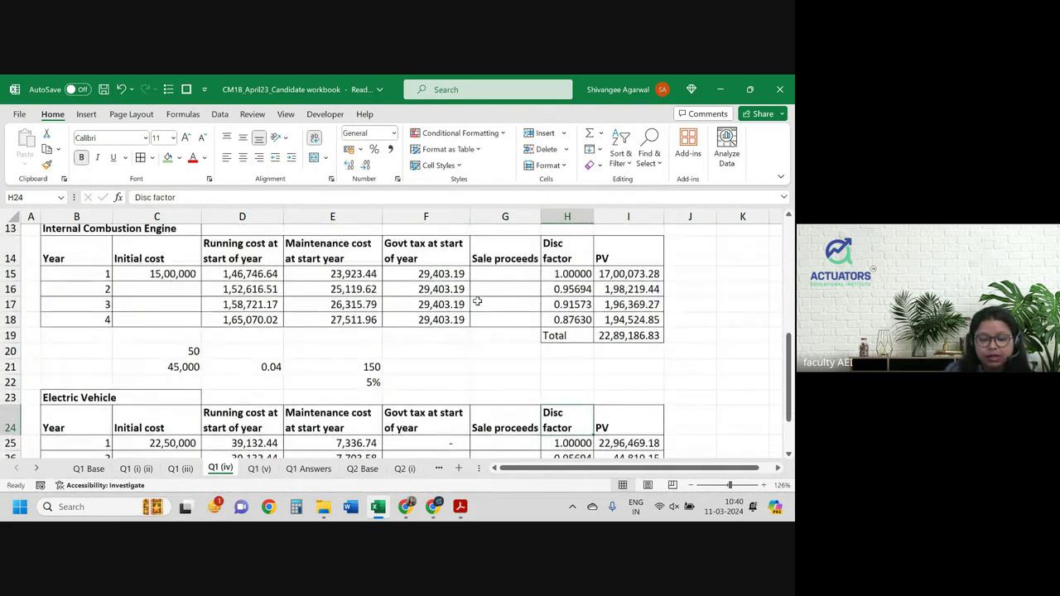
pyautogui.scroll(1, 475, 301)
pyautogui.scroll(1, 477, 300)
pyautogui.scroll(1, 477, 300)
pyautogui.moveTo(242, 426); pyautogui.dragTo(421, 426)
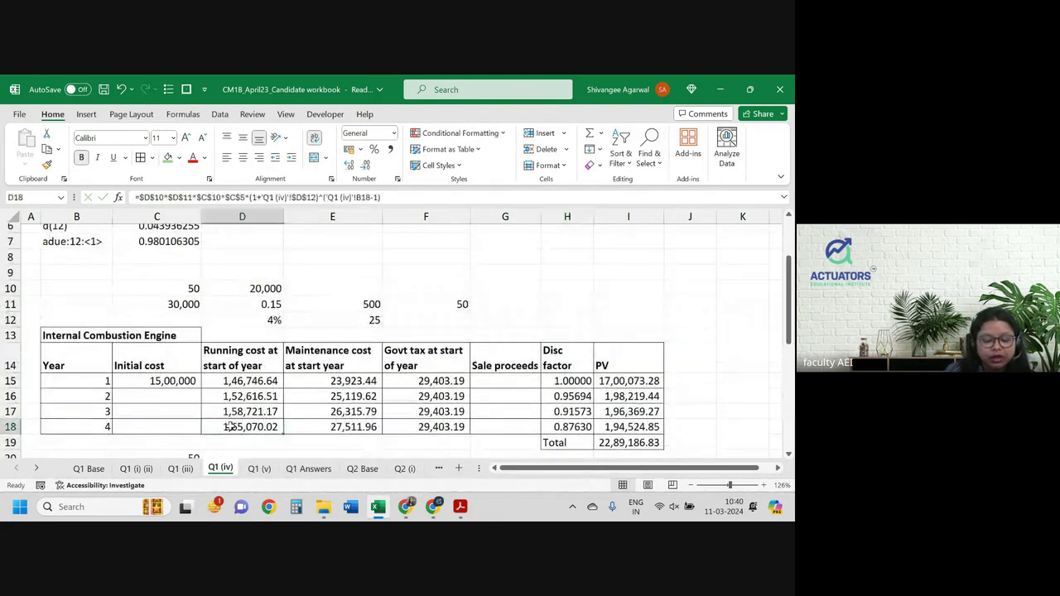
pyautogui.press('Delete')
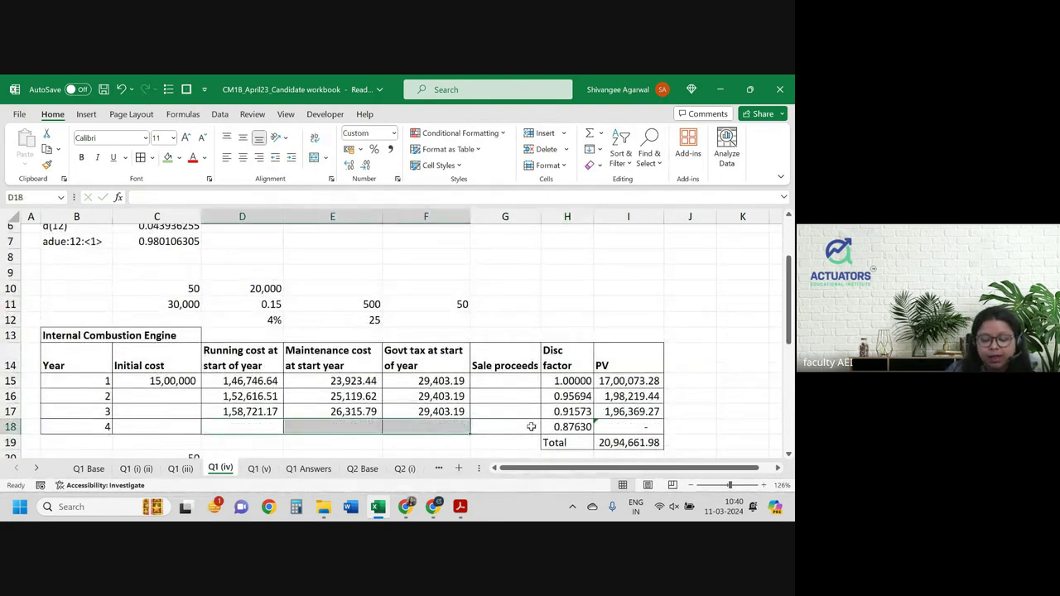
pyautogui.click(530, 427)
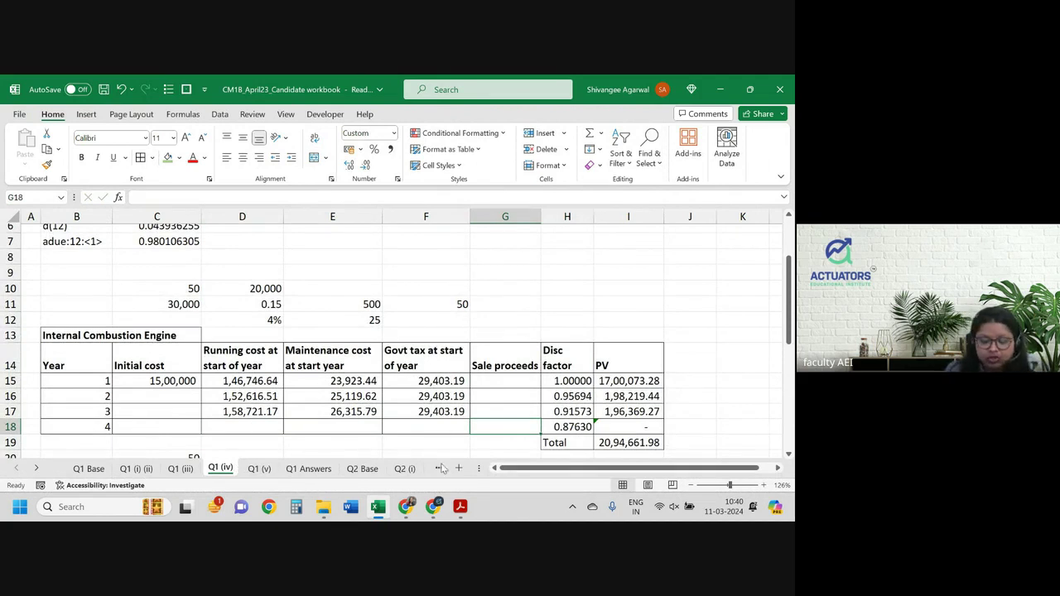
pyautogui.click(443, 406)
pyautogui.click(365, 408)
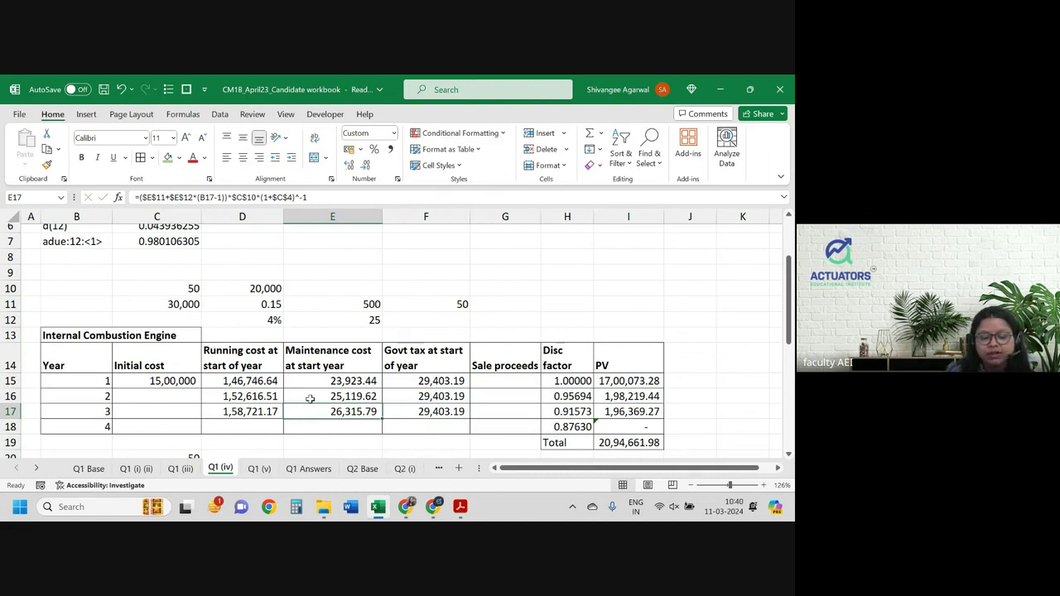
pyautogui.scroll(-1, 310, 399)
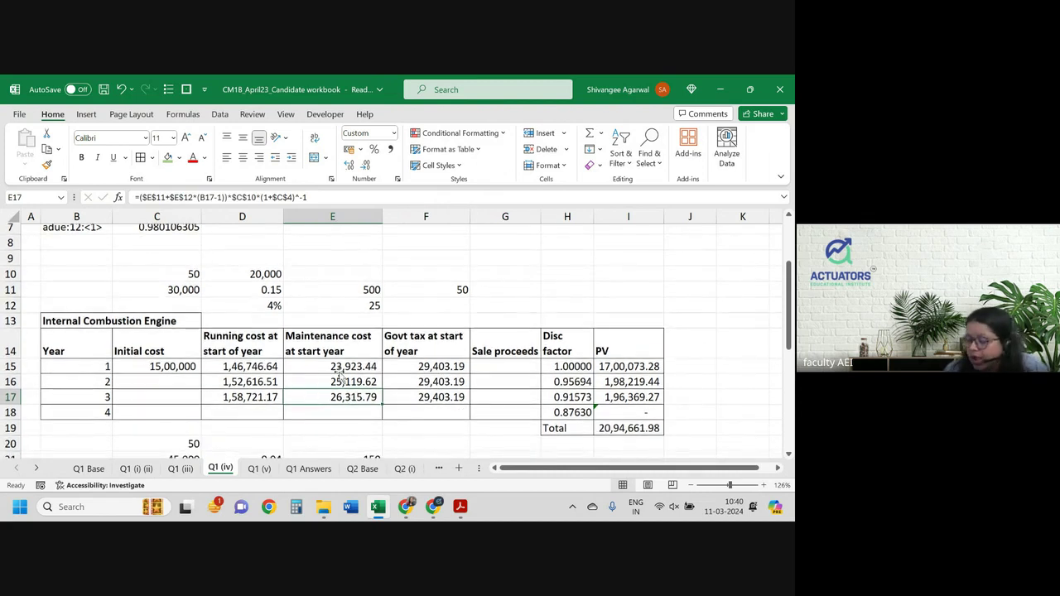
# Enter the 40% residual value rate in G12 and bring up the question PDF.
pyautogui.click(504, 312)
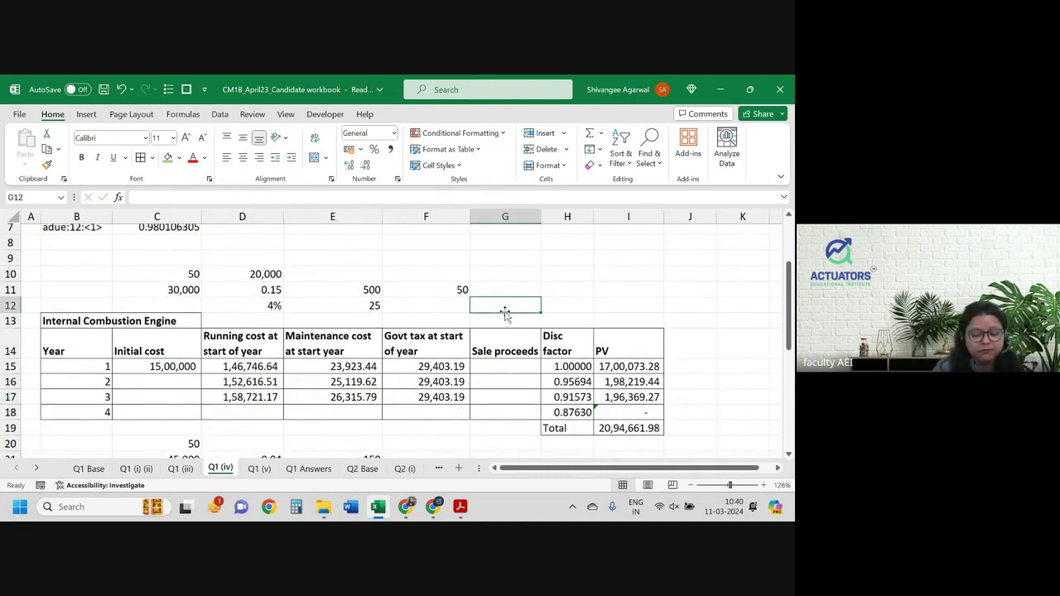
pyautogui.write('40')
pyautogui.press('Return')
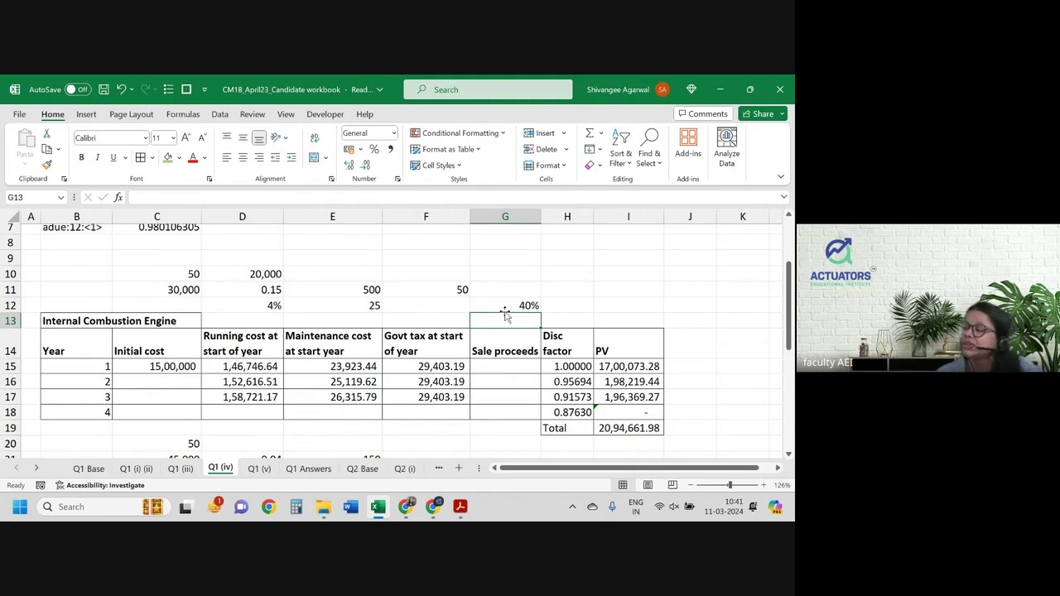
pyautogui.hotkey('alt', 'Tab')
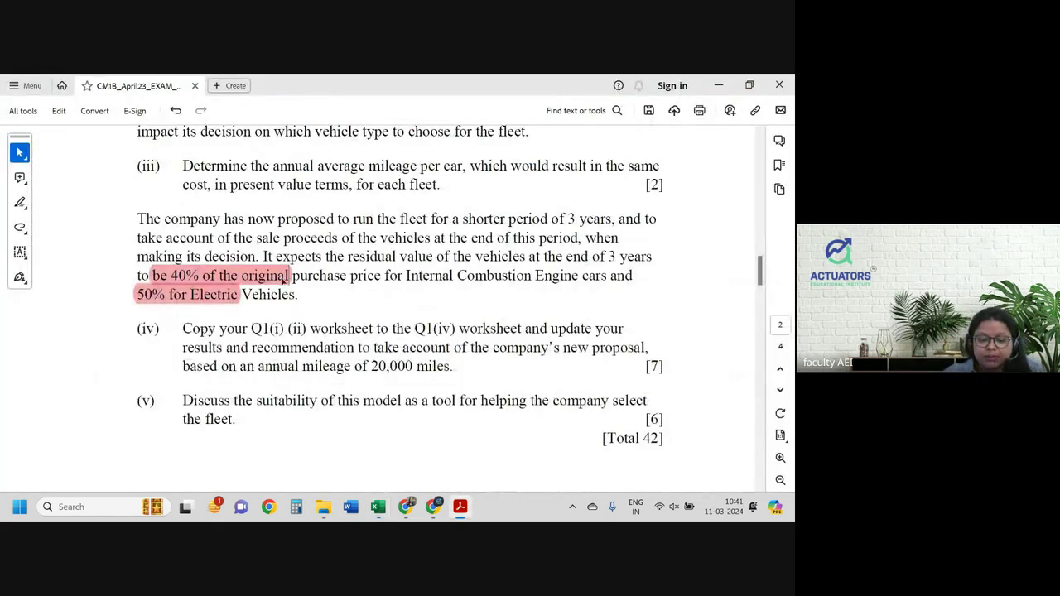
# Highlight the original purchase price wording in the question PDF, then return to Excel.
pyautogui.moveTo(307, 279); pyautogui.dragTo(454, 278)
pyautogui.click(456, 301)
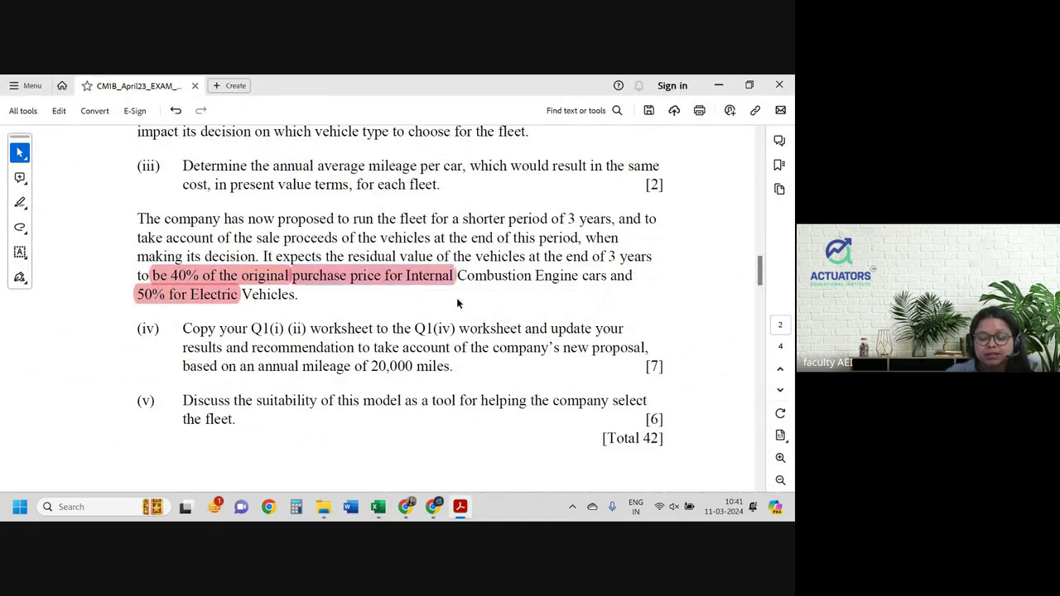
pyautogui.hotkey('alt', 'Tab')
pyautogui.press('Down')
pyautogui.press('Down')
# Enter the year 4 sale proceeds formula =G12*C11*C10 in G18.
pyautogui.press('Down')
pyautogui.press('Down')
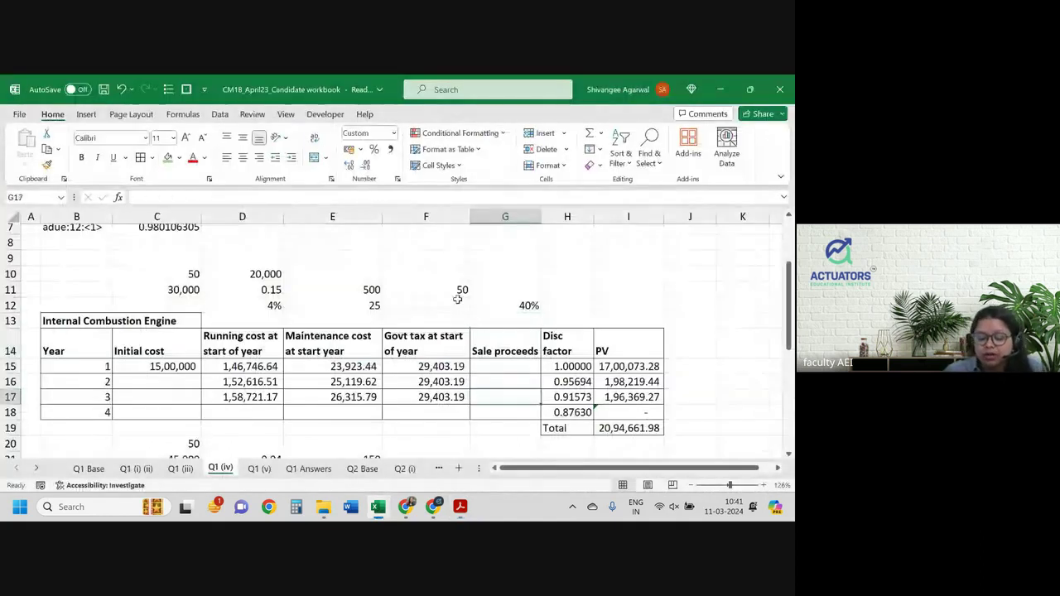
pyautogui.press('Down')
pyautogui.press('Down')
pyautogui.write('=')
pyautogui.press('Up')
pyautogui.press('Up')
pyautogui.press('Up')
pyautogui.press('Up')
pyautogui.press('Up')
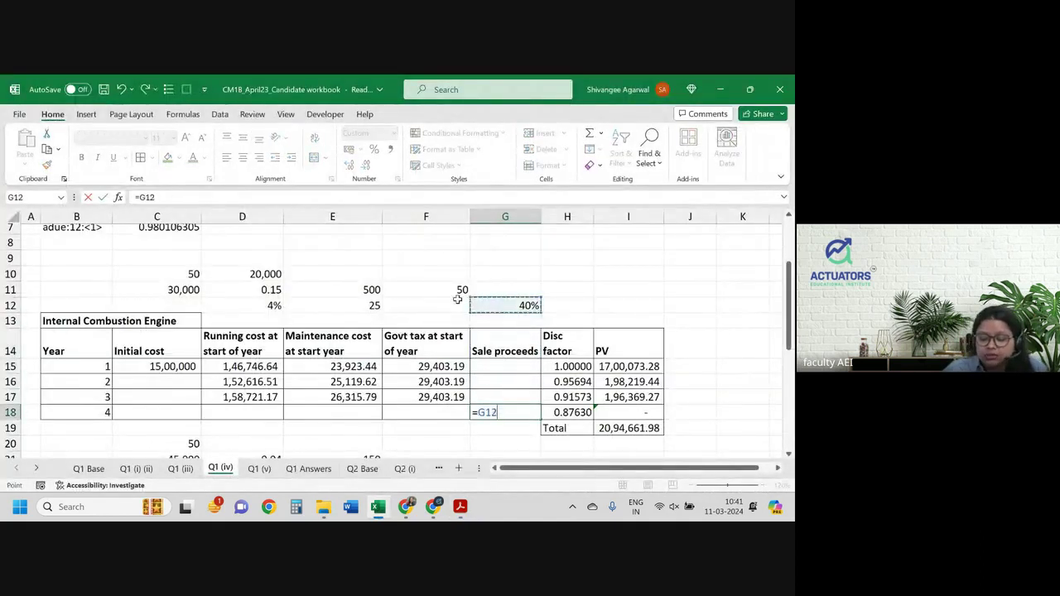
pyautogui.write('*')
pyautogui.press('Up')
pyautogui.press('Up')
pyautogui.press('Up')
pyautogui.press('Up')
pyautogui.press('Up')
pyautogui.press('Up')
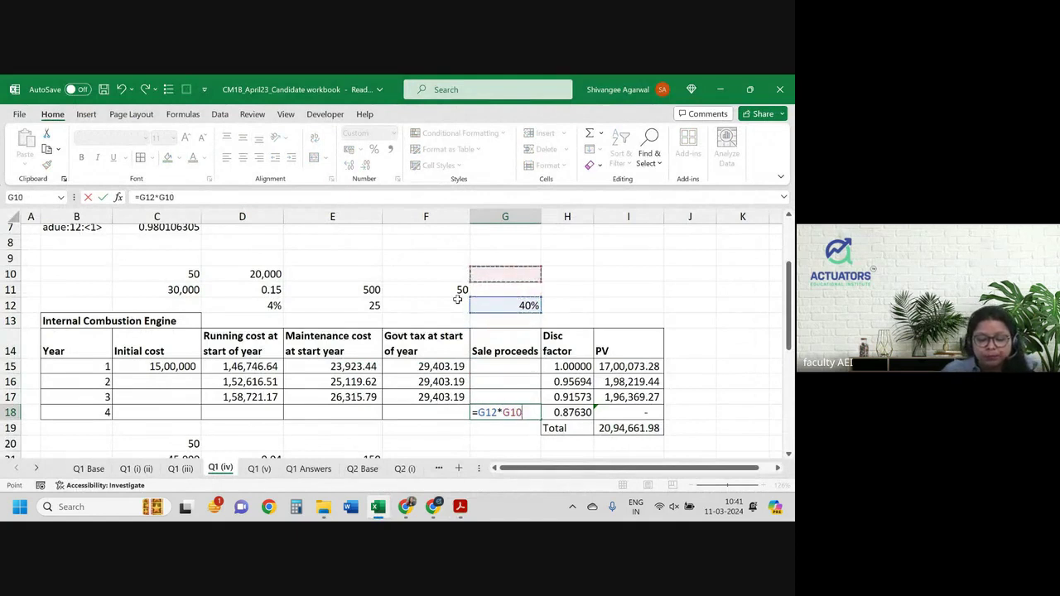
pyautogui.press('Down')
pyautogui.press('Left')
pyautogui.press('Left')
pyautogui.press('Left')
pyautogui.press('Left')
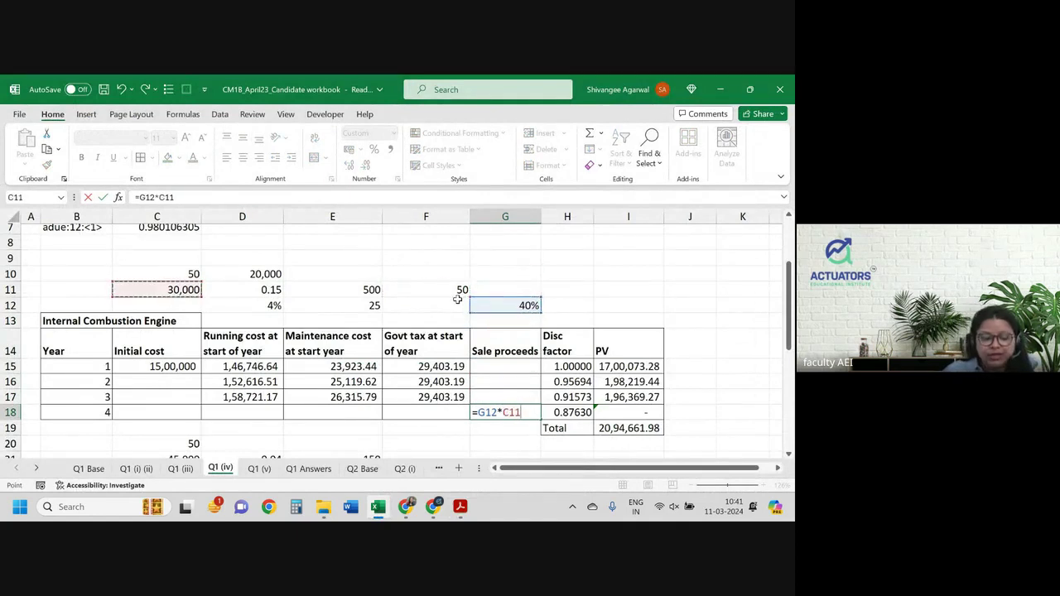
pyautogui.write('*')
pyautogui.press('Up')
pyautogui.press('Up')
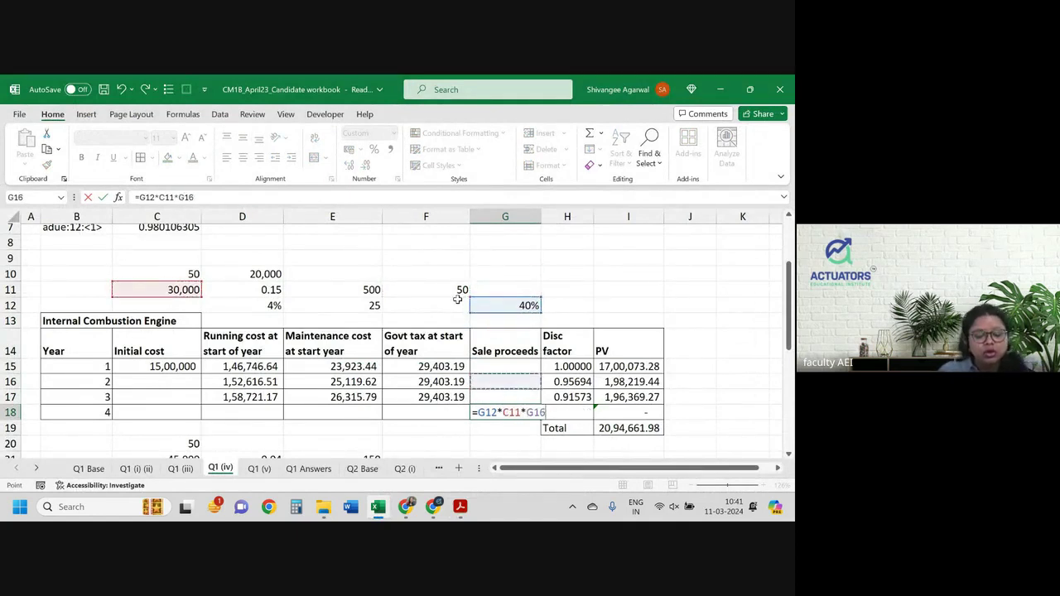
pyautogui.press('Up')
pyautogui.press('Up')
pyautogui.press('Up')
pyautogui.press('Up')
pyautogui.press('Up')
pyautogui.press('Up')
pyautogui.press('Left')
pyautogui.press('Left')
pyautogui.press('Left')
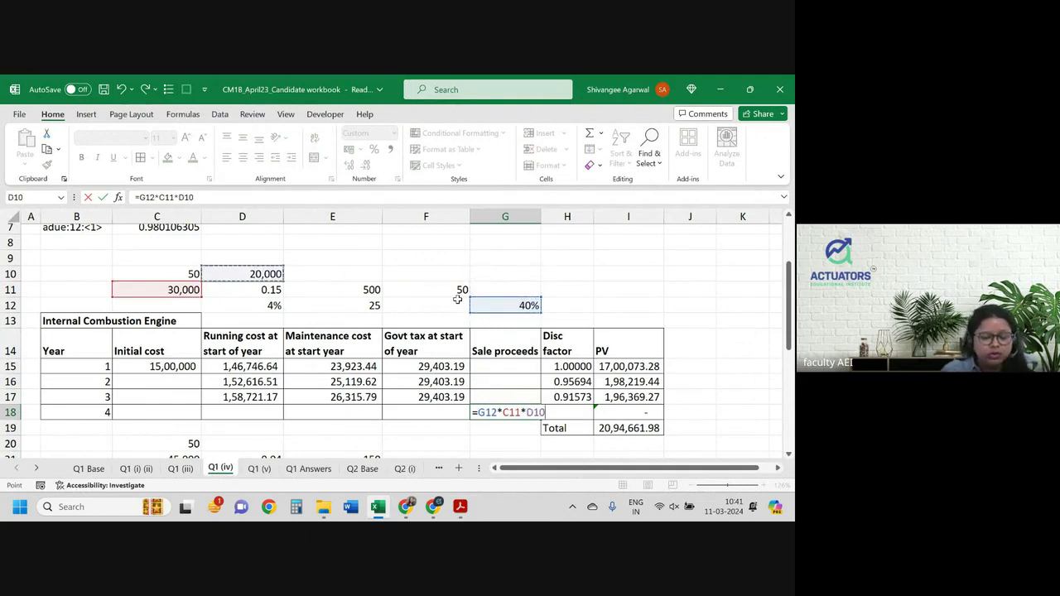
pyautogui.press('Left')
pyautogui.press('Return')
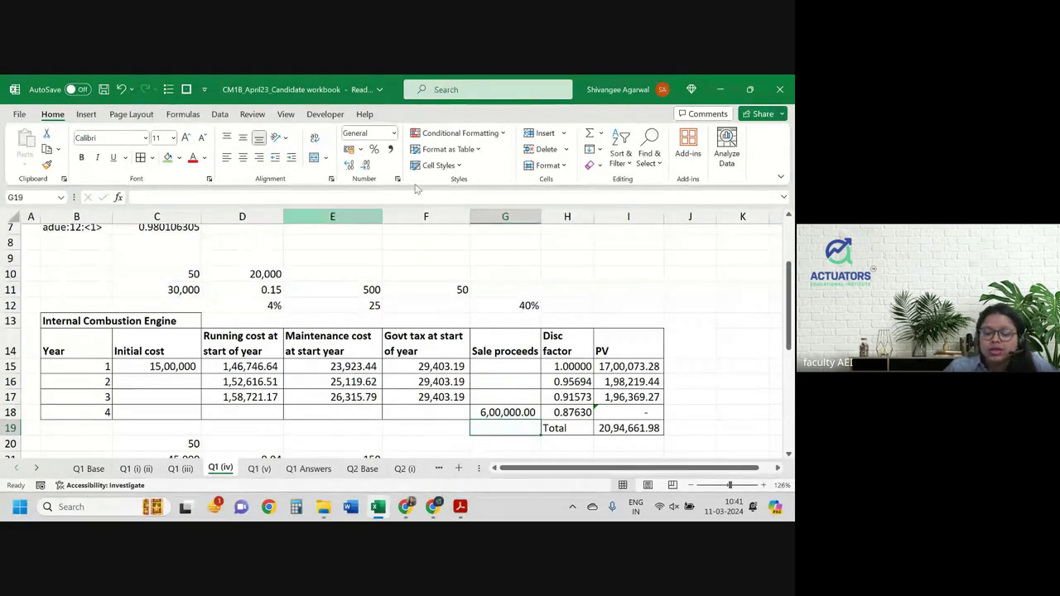
# Make the G18 sale proceeds negative, giving -6,00,000.00.
pyautogui.doubleClick(641, 411)
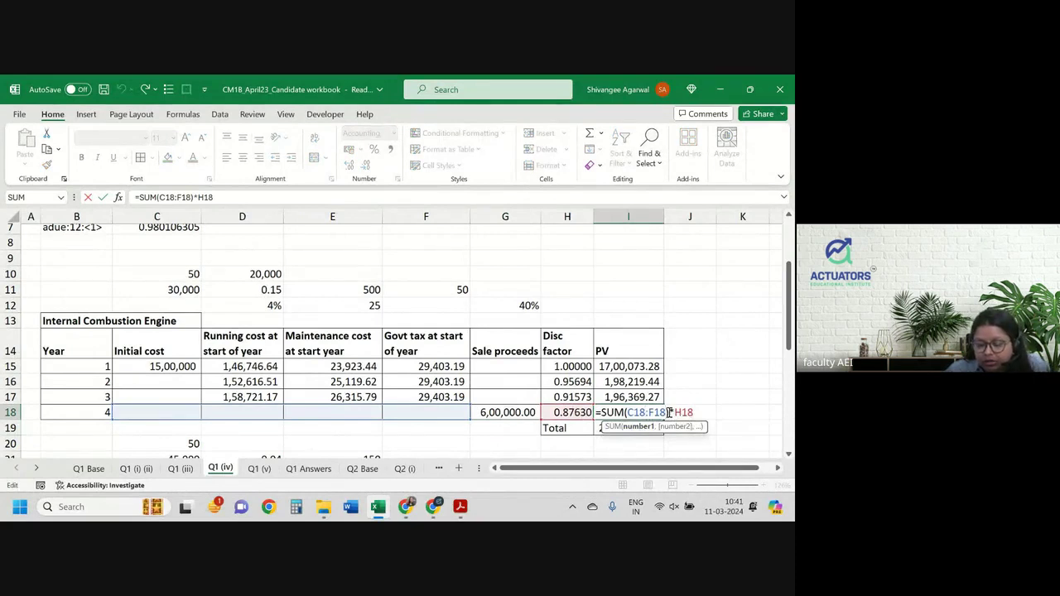
pyautogui.moveTo(668, 412); pyautogui.dragTo(626, 413)
pyautogui.click(604, 413)
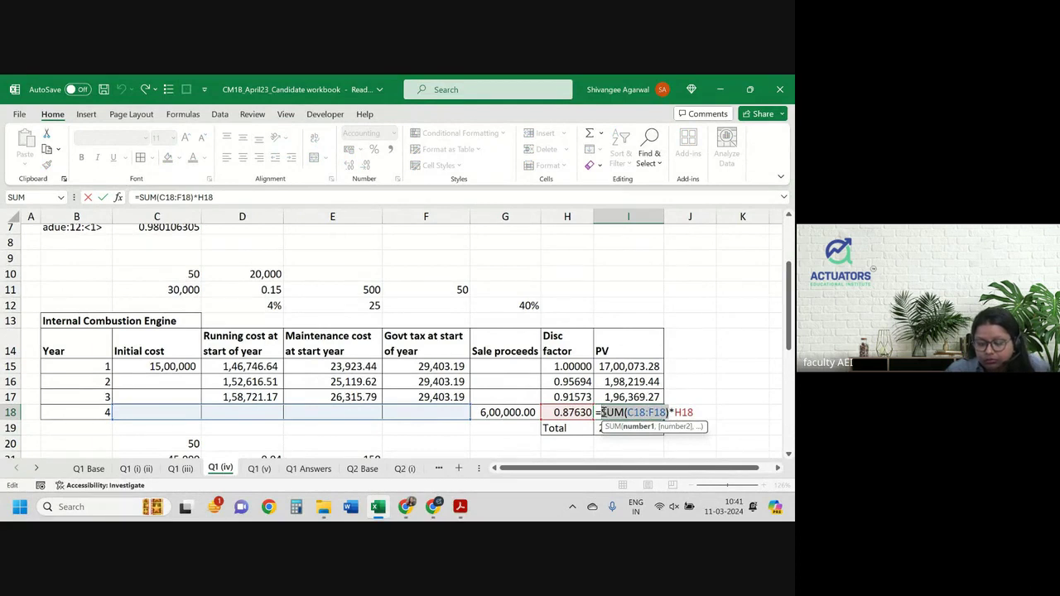
pyautogui.press('Return')
pyautogui.press('Up')
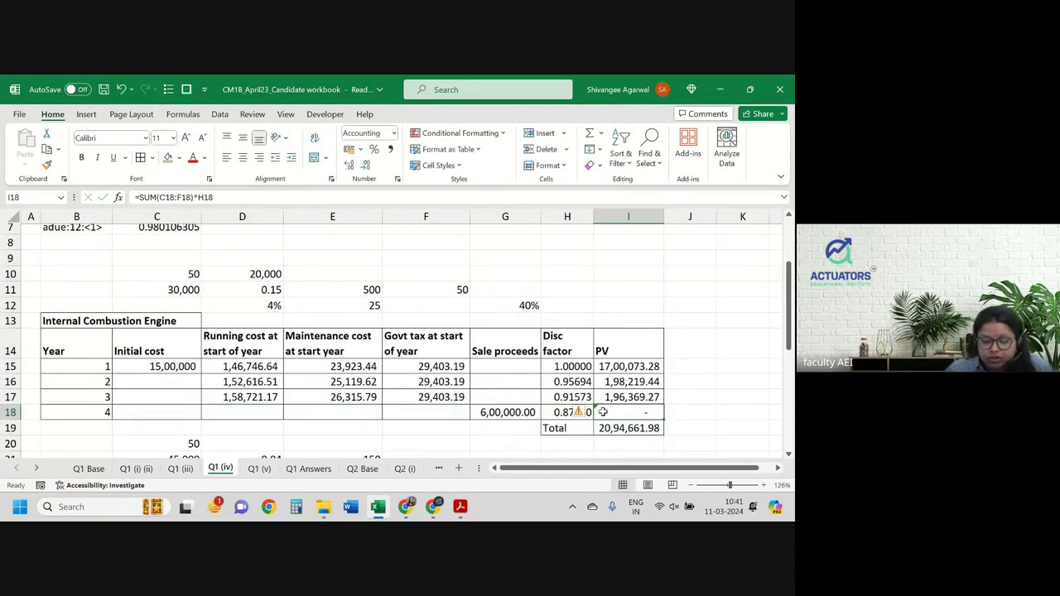
pyautogui.press('Left')
pyautogui.press('Left')
pyautogui.click(141, 197)
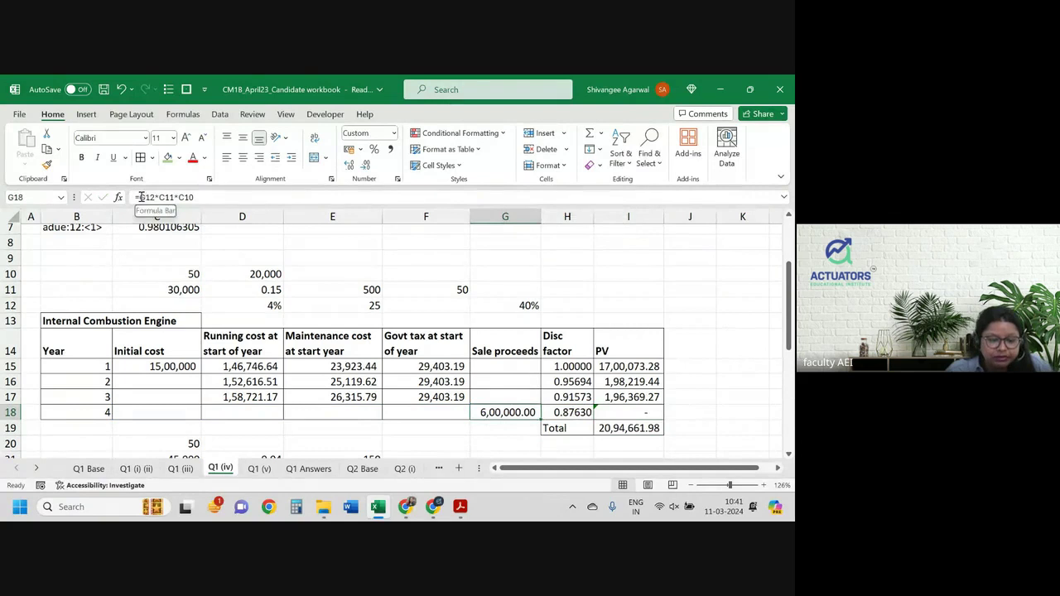
pyautogui.write('-')
pyautogui.press('Return')
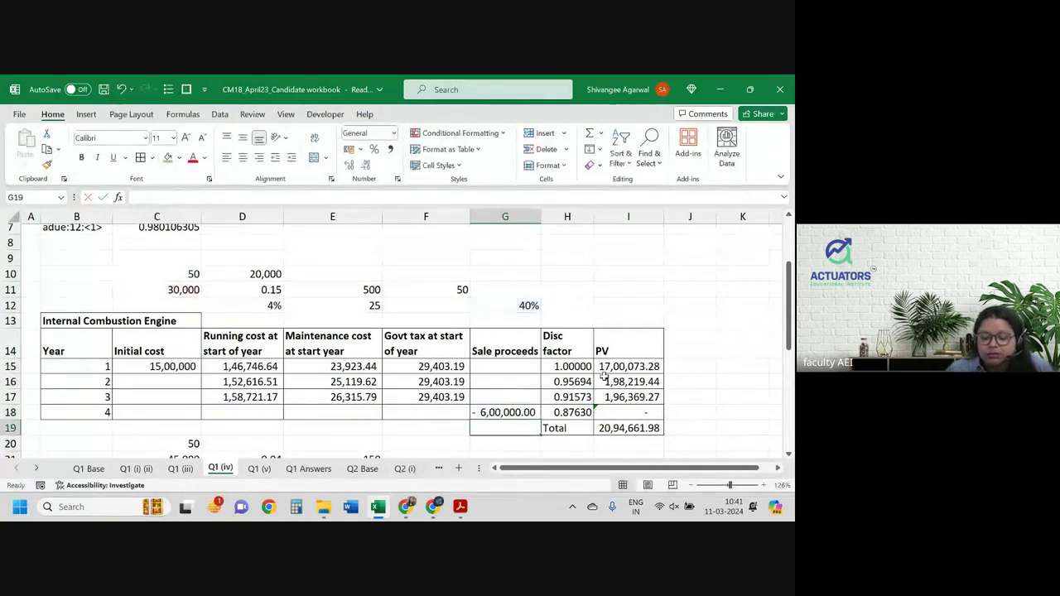
# Extend PV formulas I15:I18 to include sale proceeds and total them as 15,68,884.02.
pyautogui.click(631, 372)
pyautogui.doubleClick(631, 372)
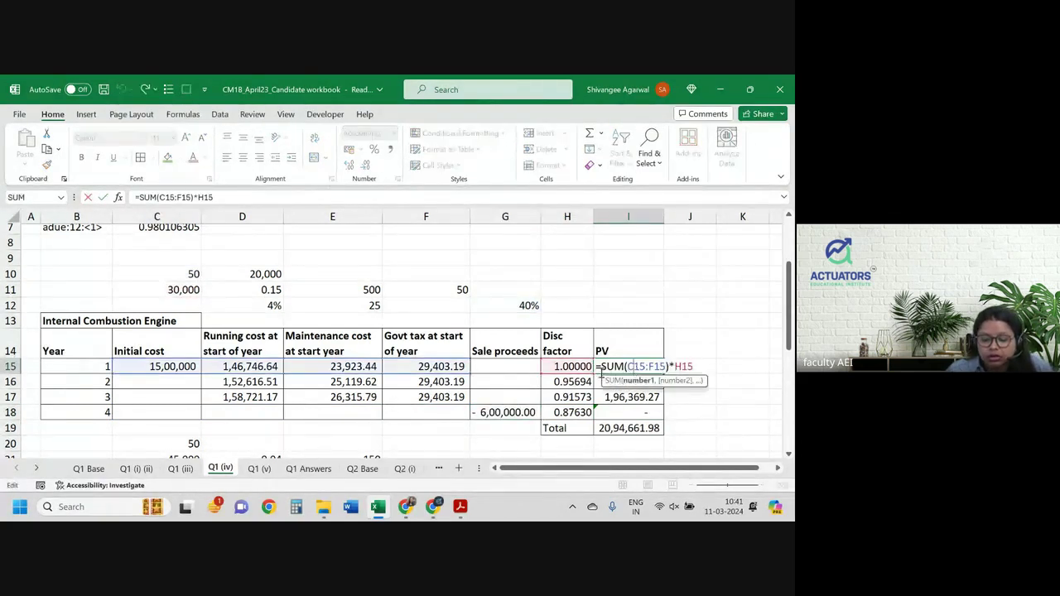
pyautogui.moveTo(509, 378); pyautogui.dragTo(512, 375)
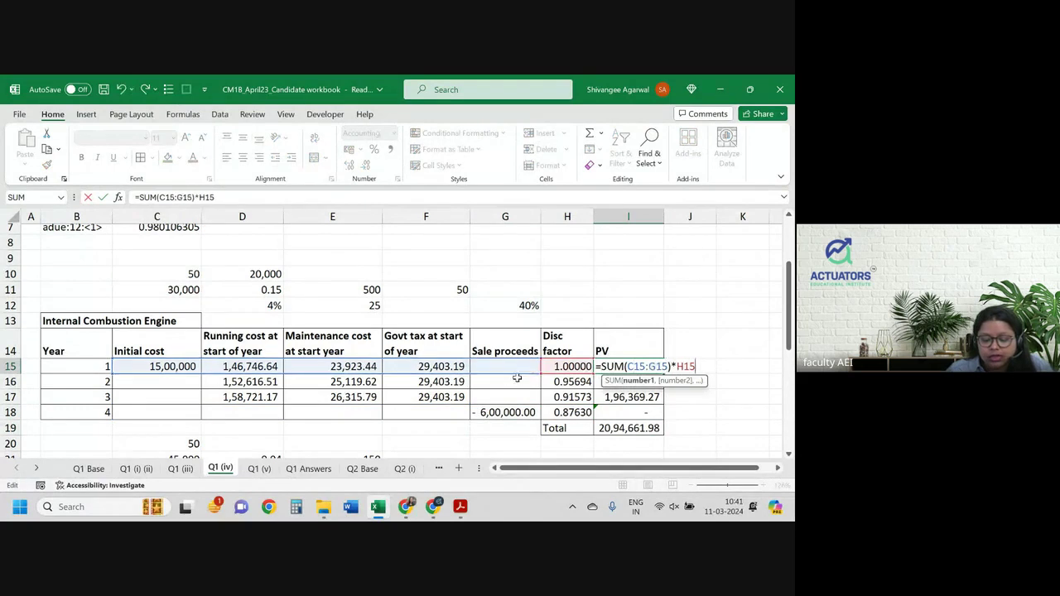
pyautogui.press('Return')
pyautogui.click(653, 364)
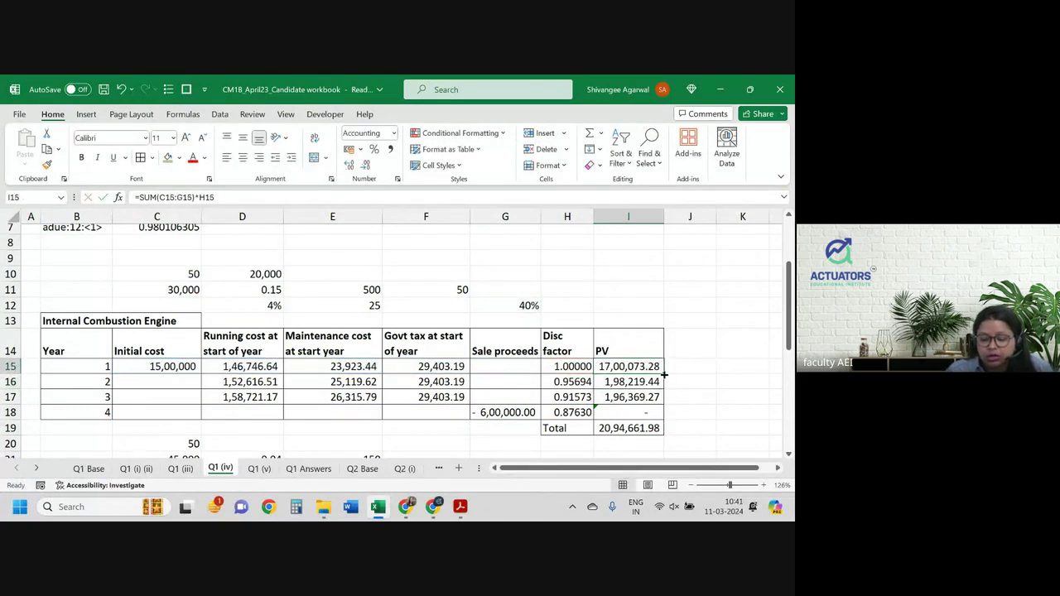
pyautogui.moveTo(664, 375); pyautogui.dragTo(663, 430)
pyautogui.doubleClick(632, 428)
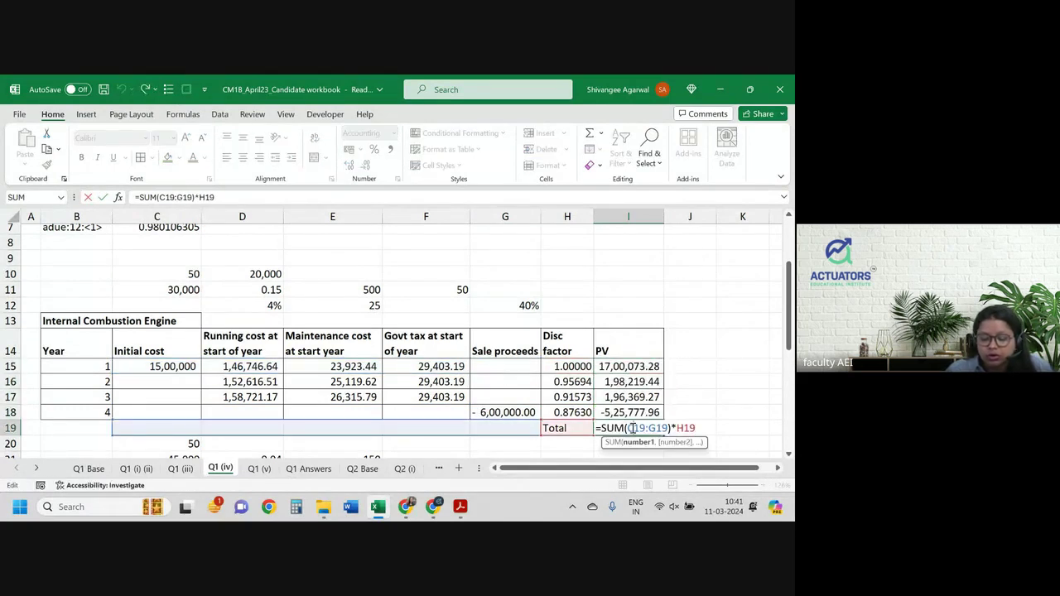
pyautogui.press('Escape')
pyautogui.hotkey('alt', '=')
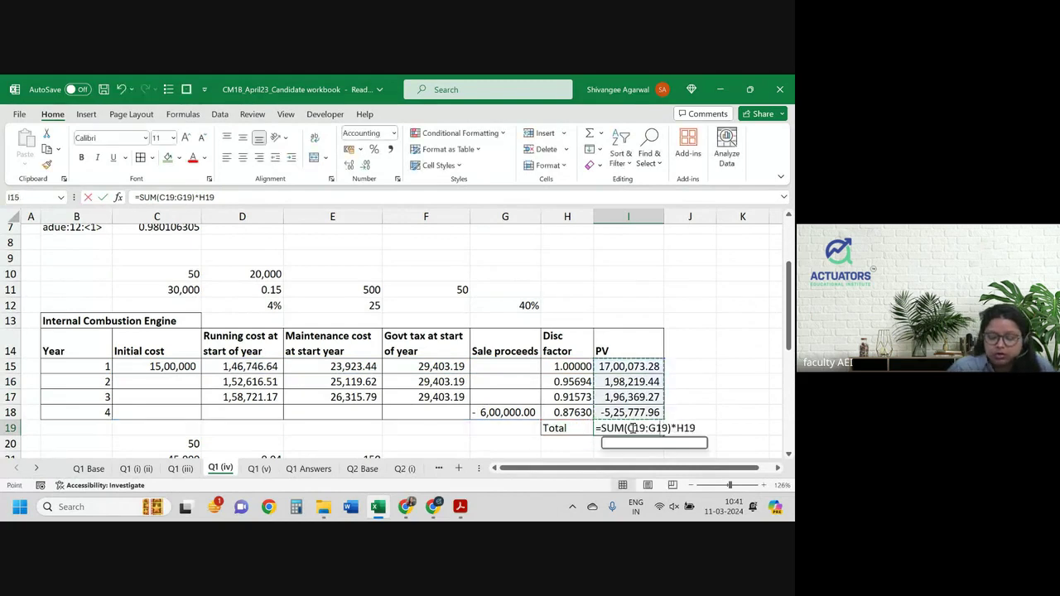
pyautogui.press('Return')
pyautogui.scroll(-1, 651, 421)
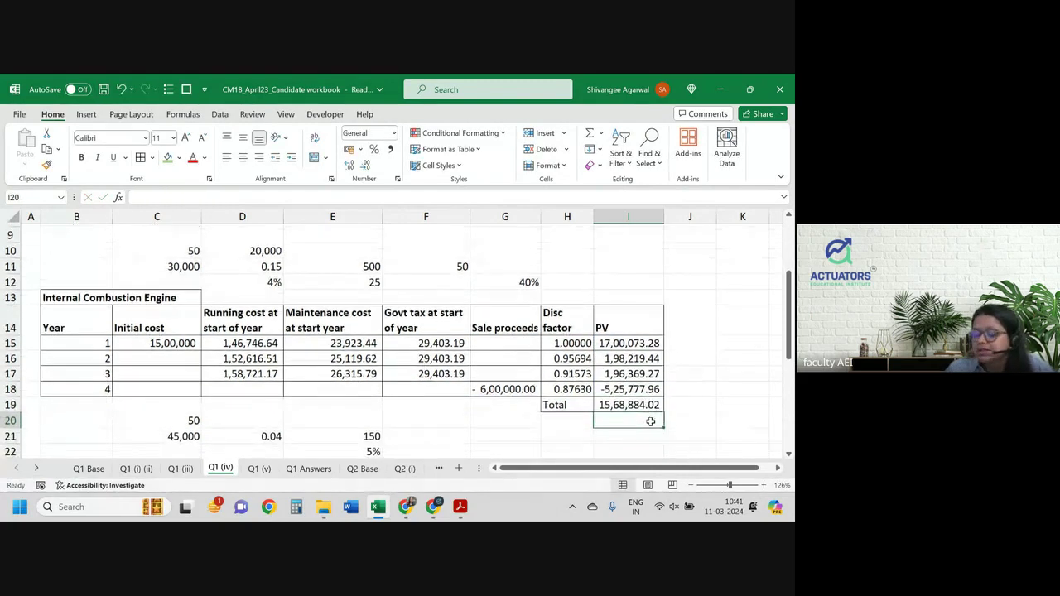
pyautogui.press('Up')
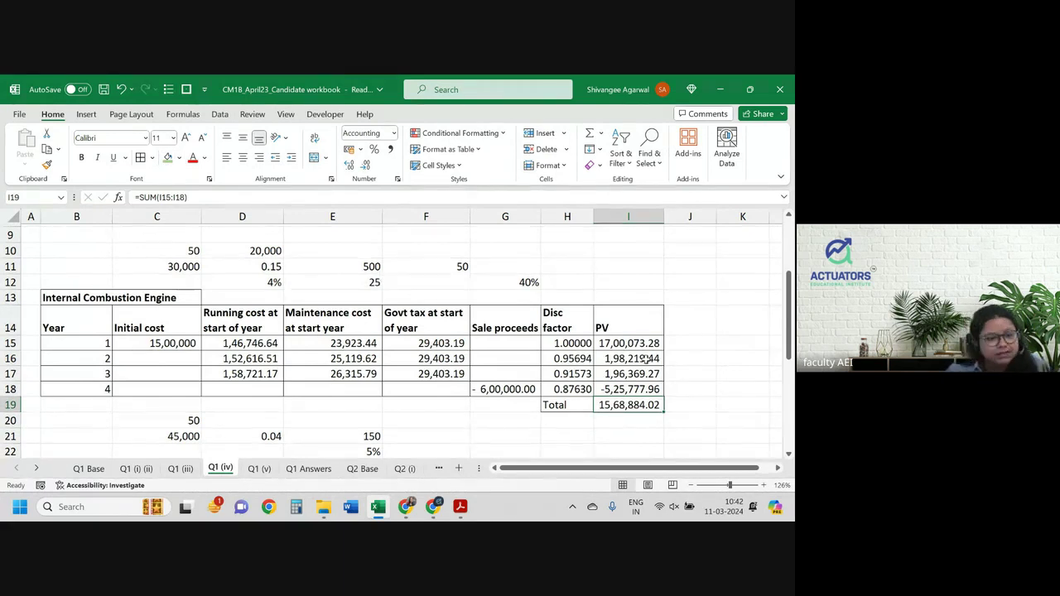
pyautogui.scroll(-1, 645, 359)
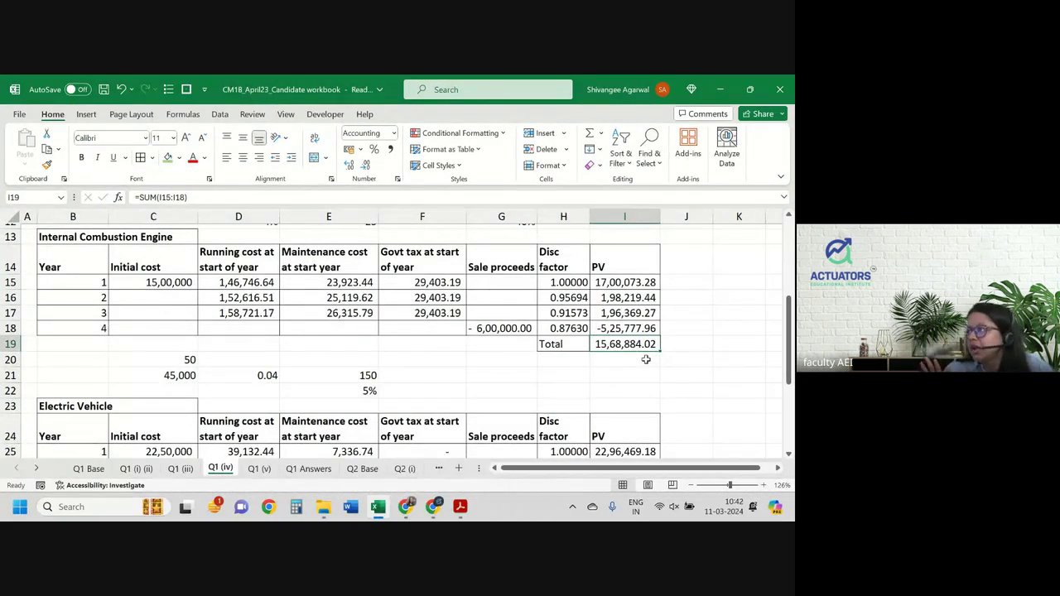
# Clear the electric vehicle table's year 4 costs.
pyautogui.scroll(-1, 645, 360)
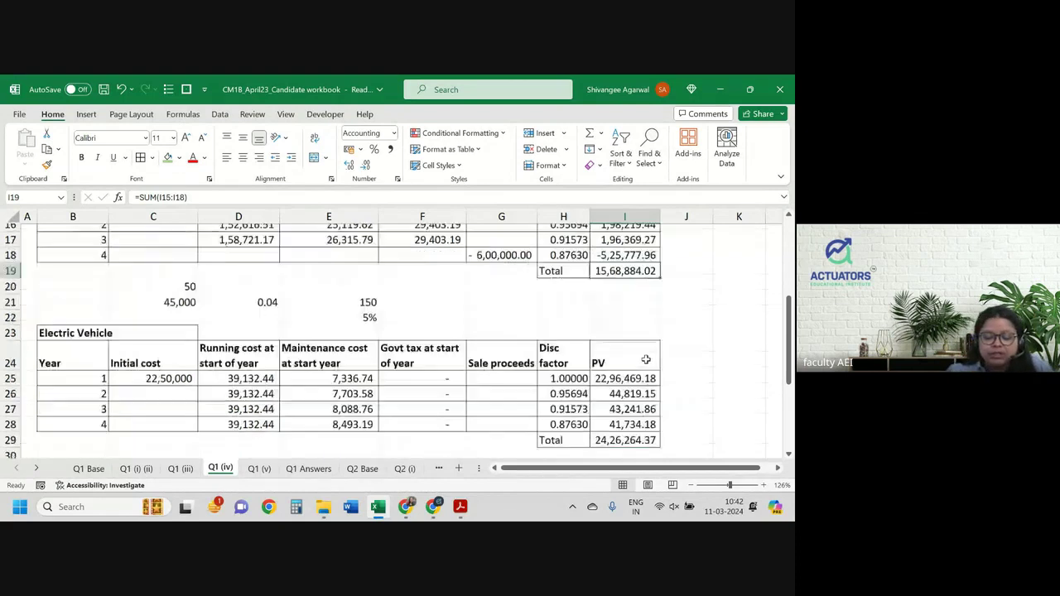
pyautogui.scroll(-1, 646, 360)
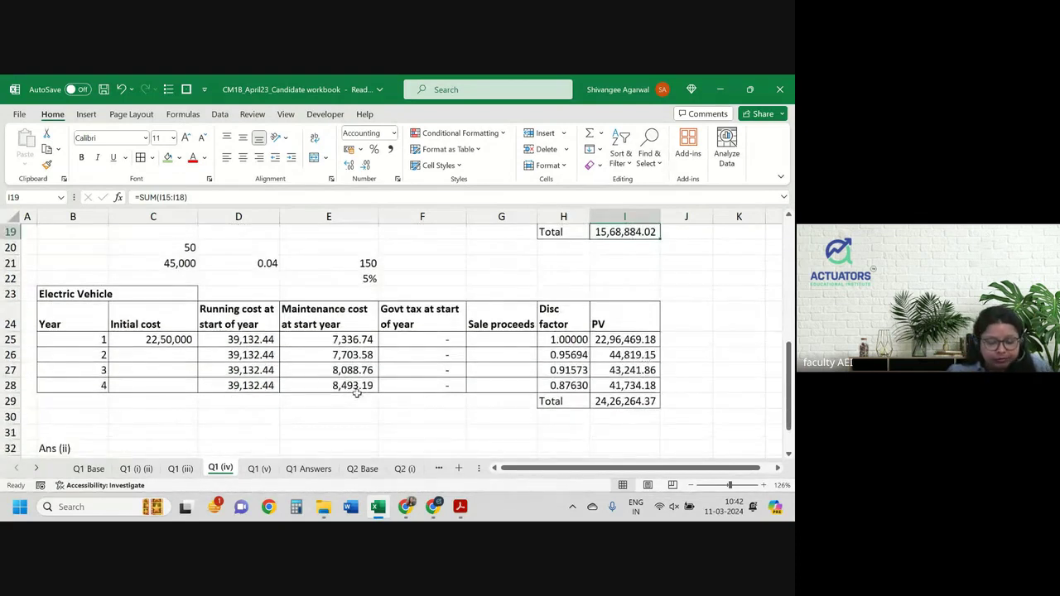
pyautogui.moveTo(265, 386); pyautogui.dragTo(466, 386)
pyautogui.press('Delete')
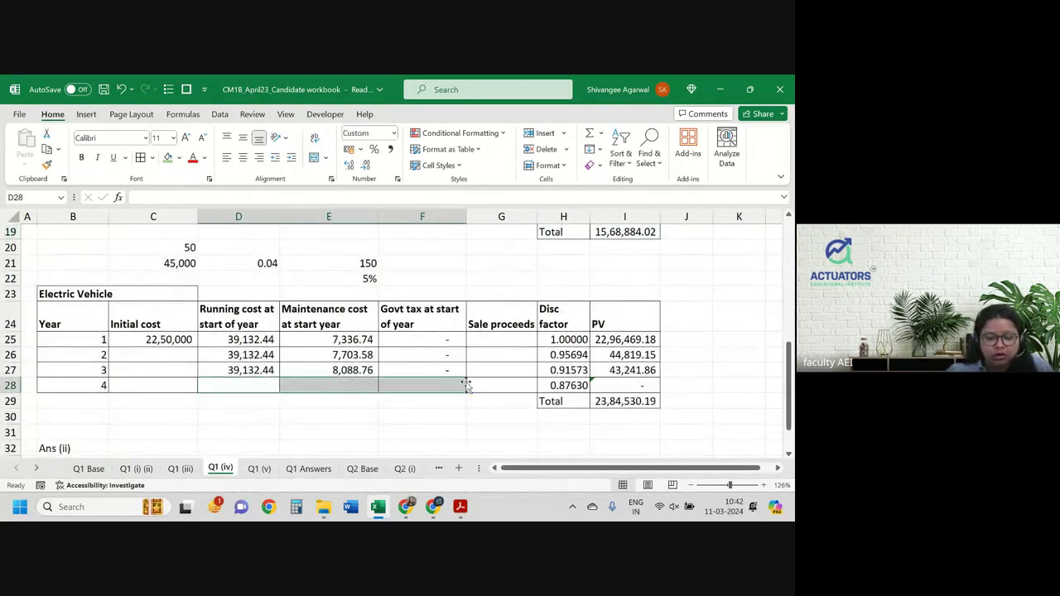
pyautogui.scroll(2, 638, 303)
# Copy the engine table's PV formulas into the electric vehicle PV column.
pyautogui.click(628, 267)
pyautogui.moveTo(627, 267); pyautogui.dragTo(626, 329)
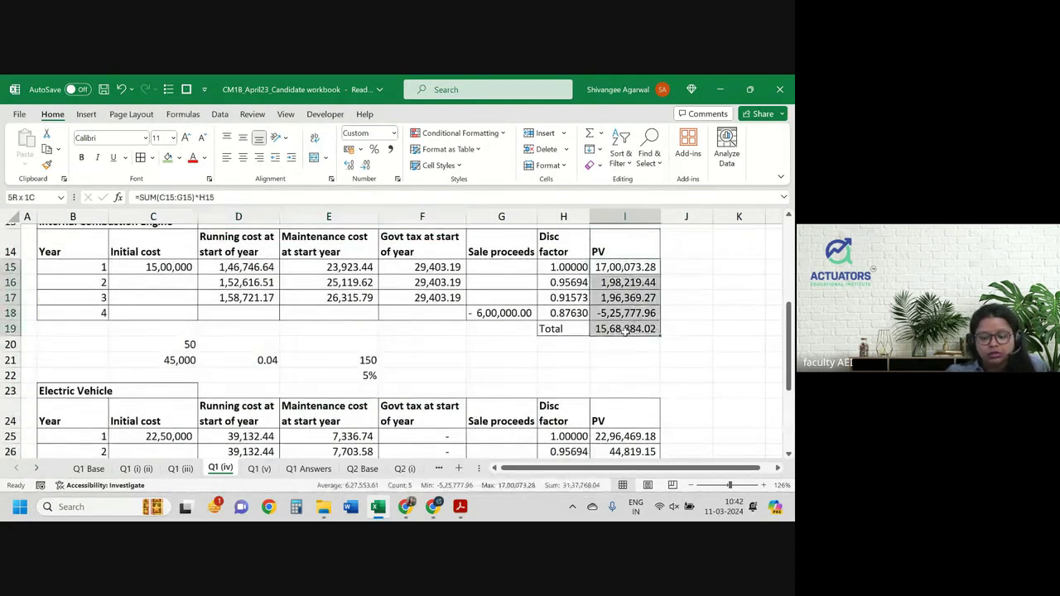
pyautogui.hotkey('ctrl', 'c')
pyautogui.scroll(-2, 626, 331)
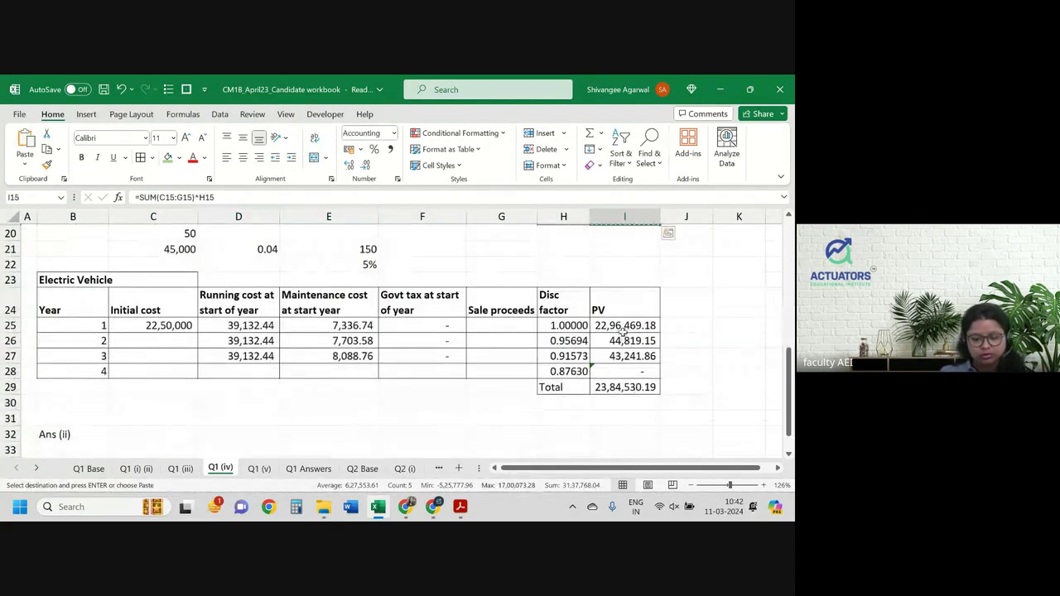
pyautogui.click(625, 329)
pyautogui.hotkey('ctrl', 'v')
pyautogui.click(512, 372)
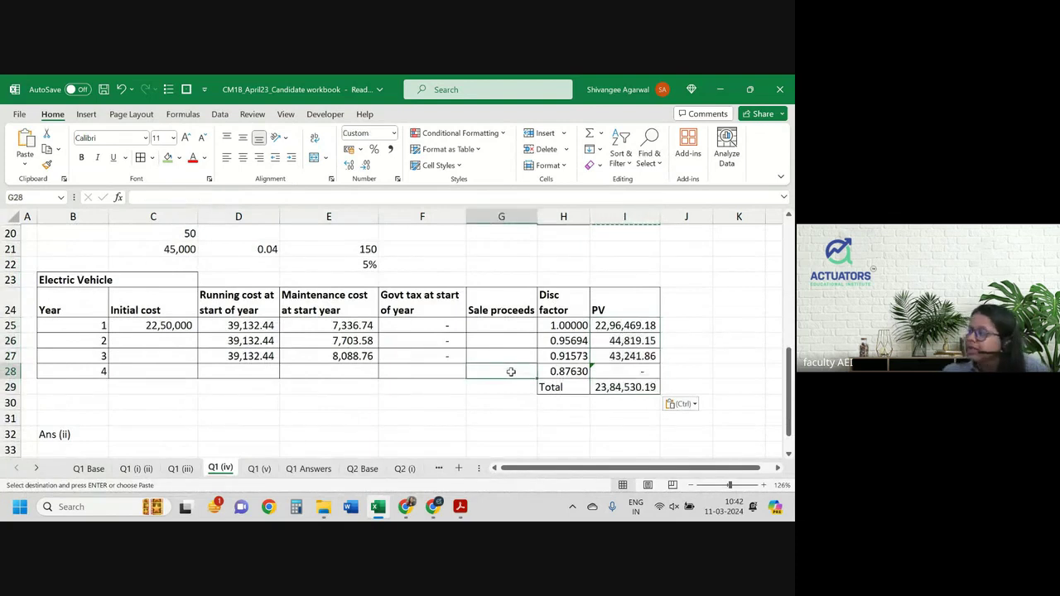
# Enter the 50% residual rate in G22 and sale proceeds formula =G22*C25 in G28.
pyautogui.click(501, 263)
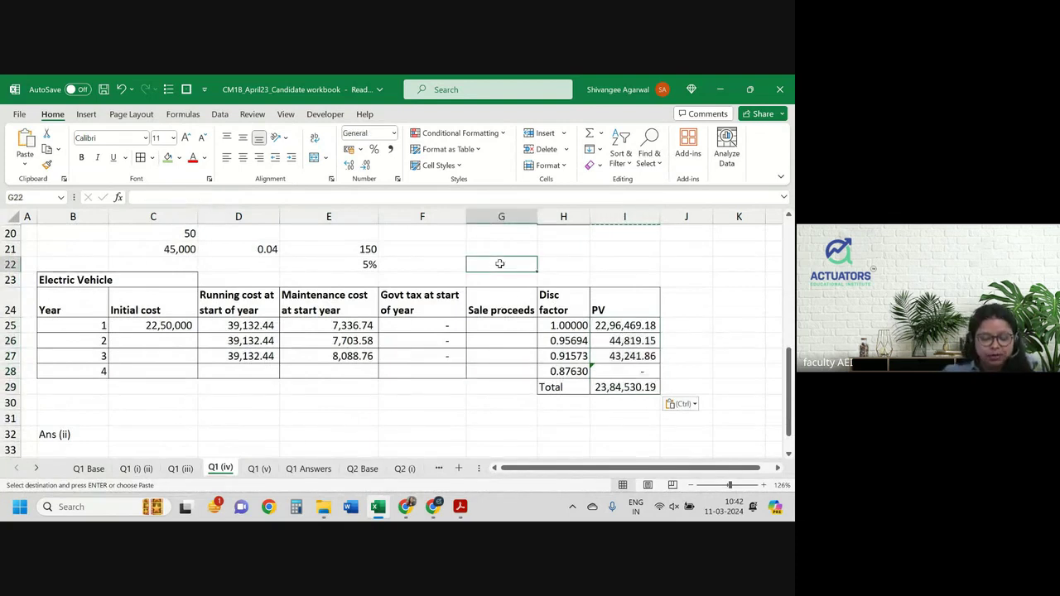
pyautogui.write('50%')
pyautogui.press('Return')
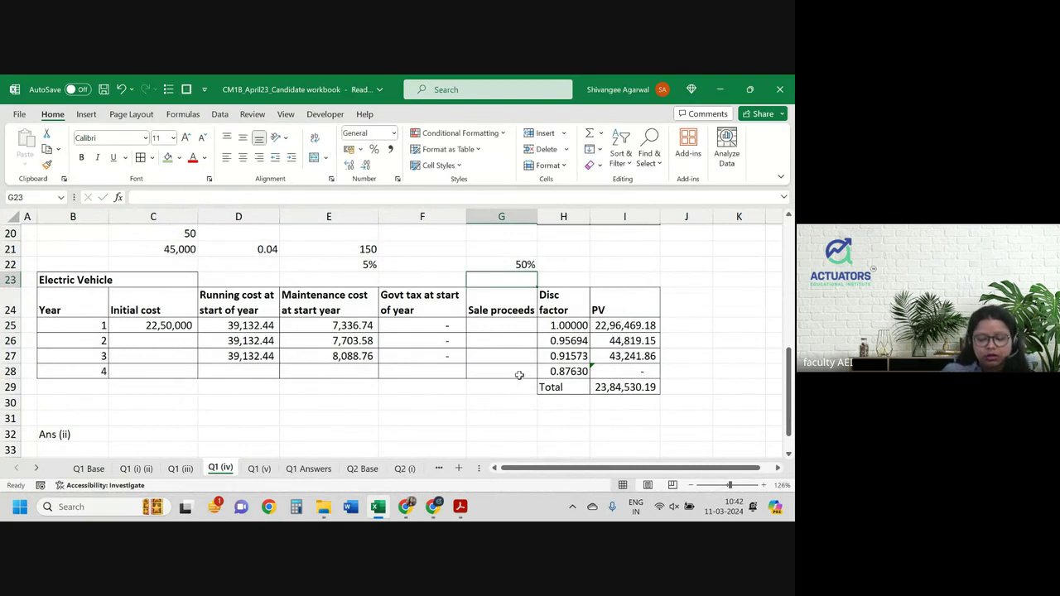
pyautogui.click(508, 373)
pyautogui.write('=')
pyautogui.press('Up')
pyautogui.press('Up')
pyautogui.press('Up')
pyautogui.press('Up')
pyautogui.press('Up')
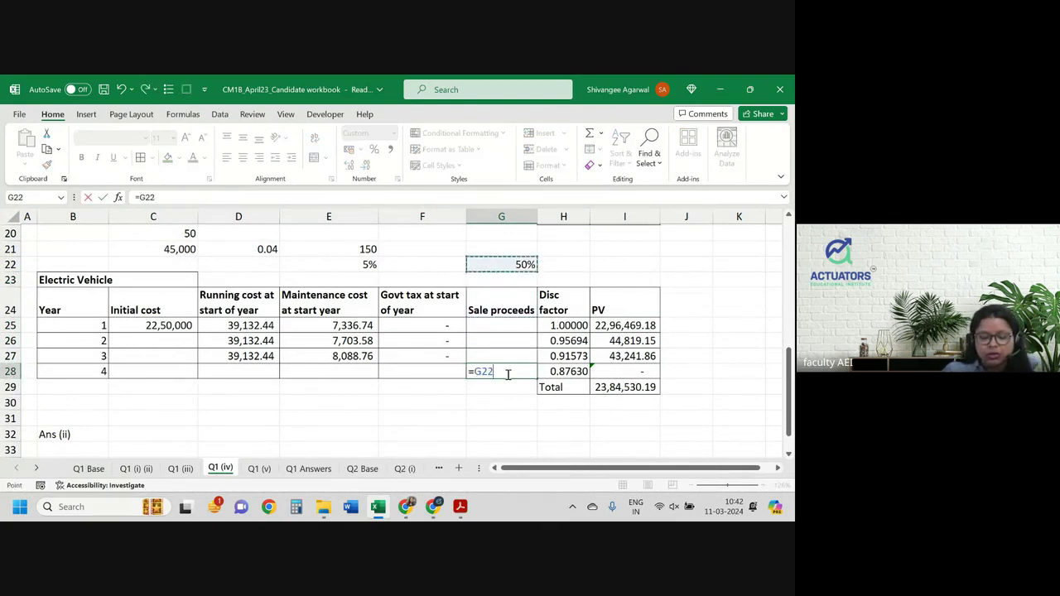
pyautogui.write('*')
pyautogui.press('Up')
pyautogui.press('Up')
pyautogui.press('Up')
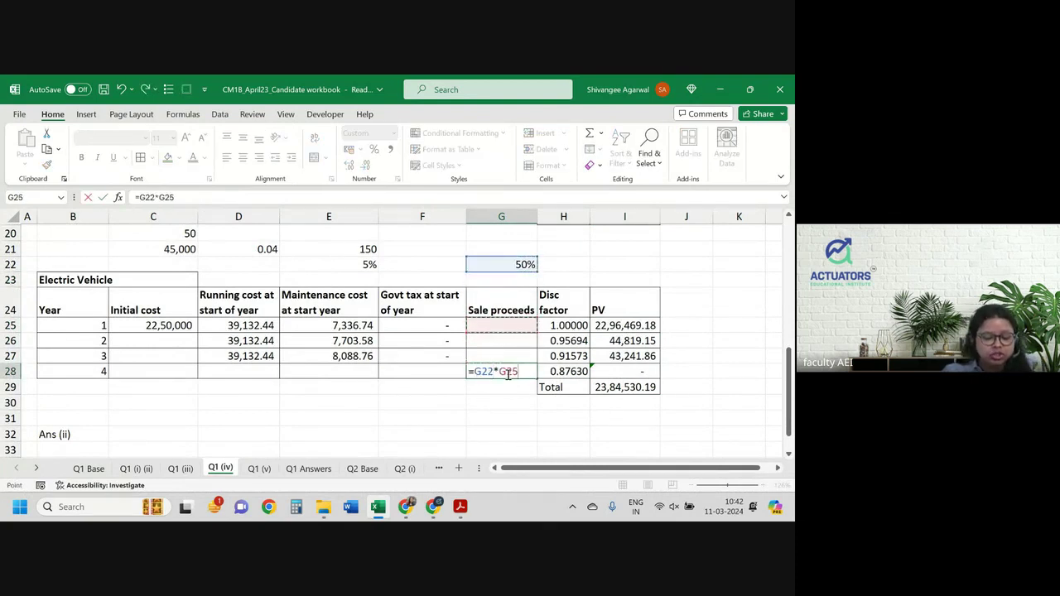
pyautogui.press('Left')
pyautogui.press('Left')
pyautogui.press('Left')
pyautogui.press('Left')
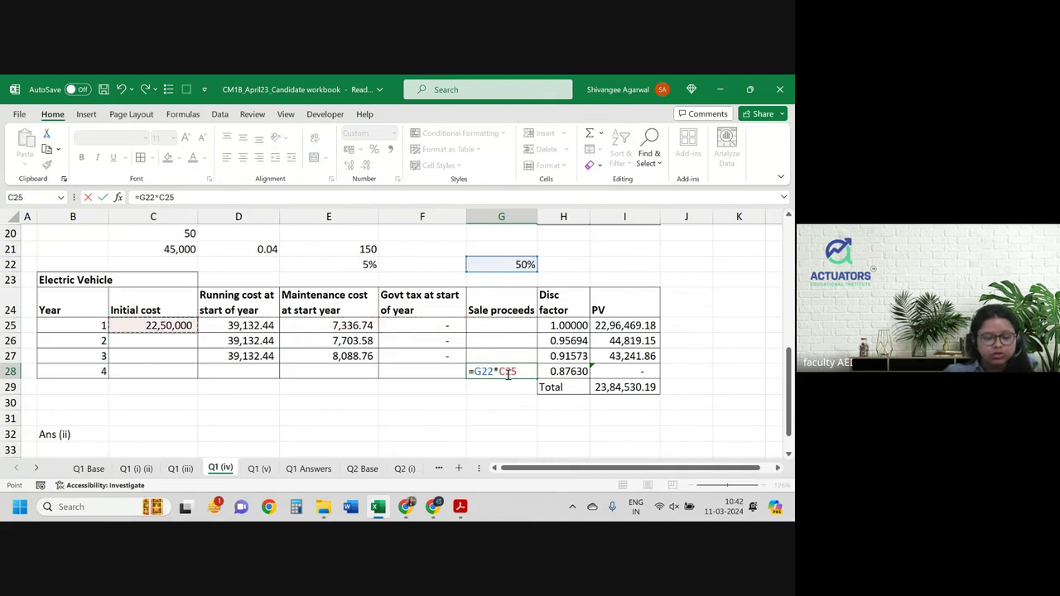
pyautogui.press('Return')
# Make the electric sale proceeds -11,25,000.00, lowering the PV total to 13,98,696.51.
pyautogui.click(633, 386)
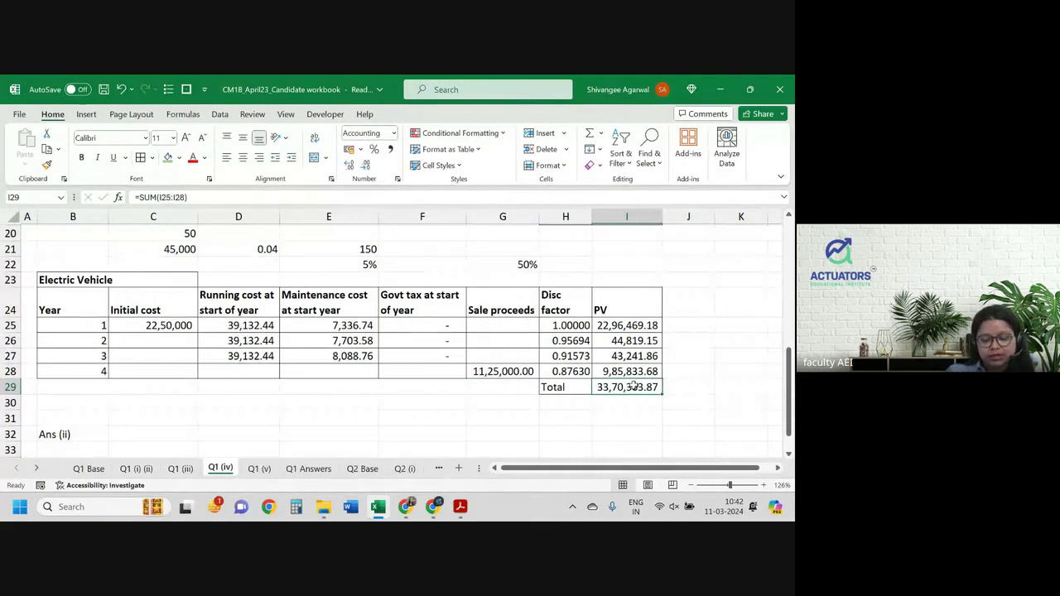
pyautogui.click(512, 370)
pyautogui.click(139, 198)
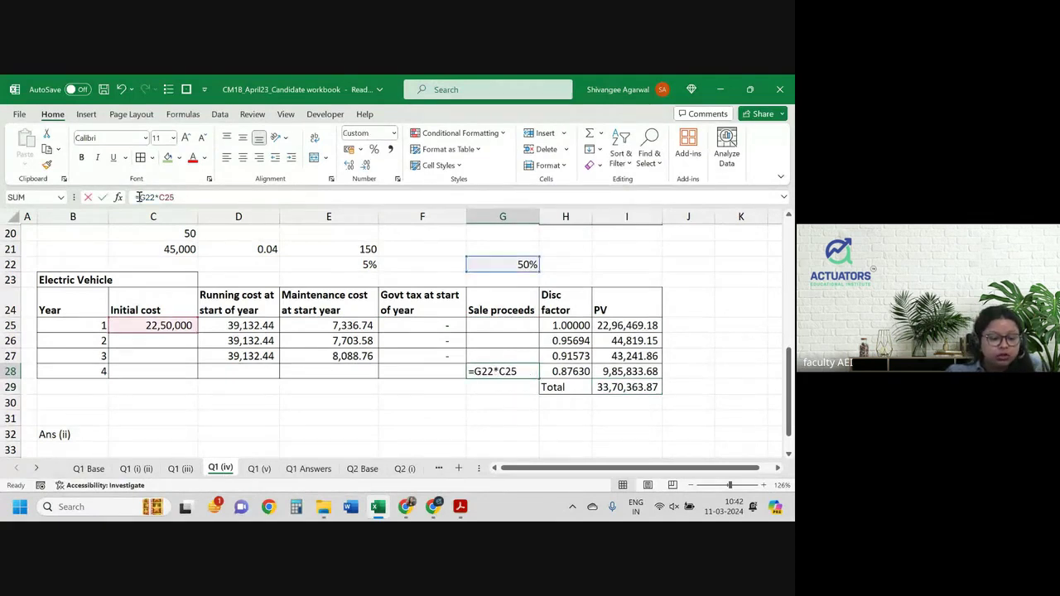
pyautogui.write('-')
pyautogui.press('Return')
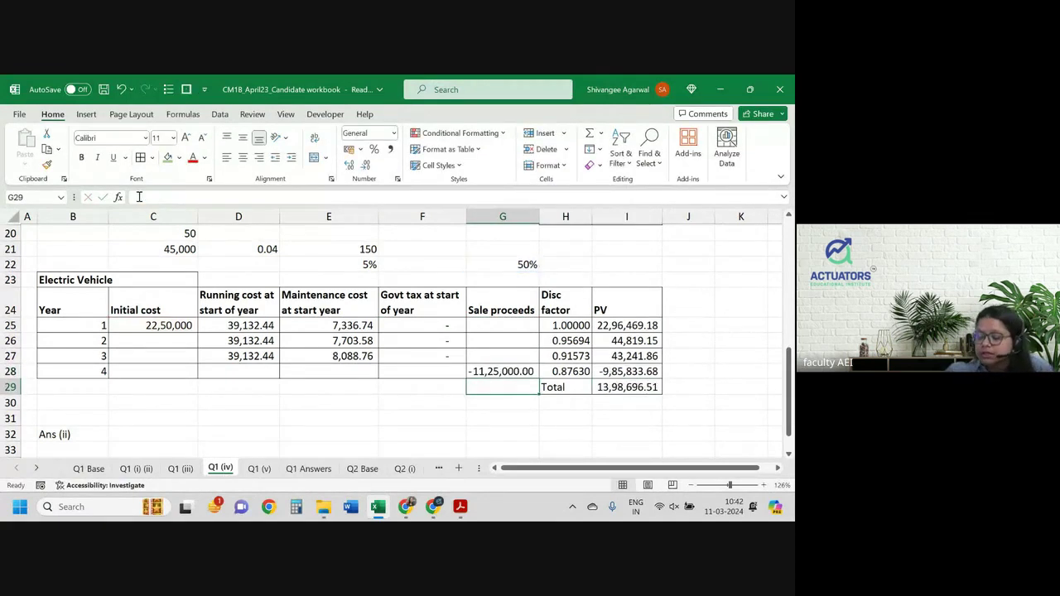
pyautogui.scroll(2, 581, 373)
pyautogui.scroll(1, 579, 436)
# Fill the PV totals in I29 (13,98,696.51) and I19 (15,68,884.02) green.
pyautogui.scroll(-1, 597, 422)
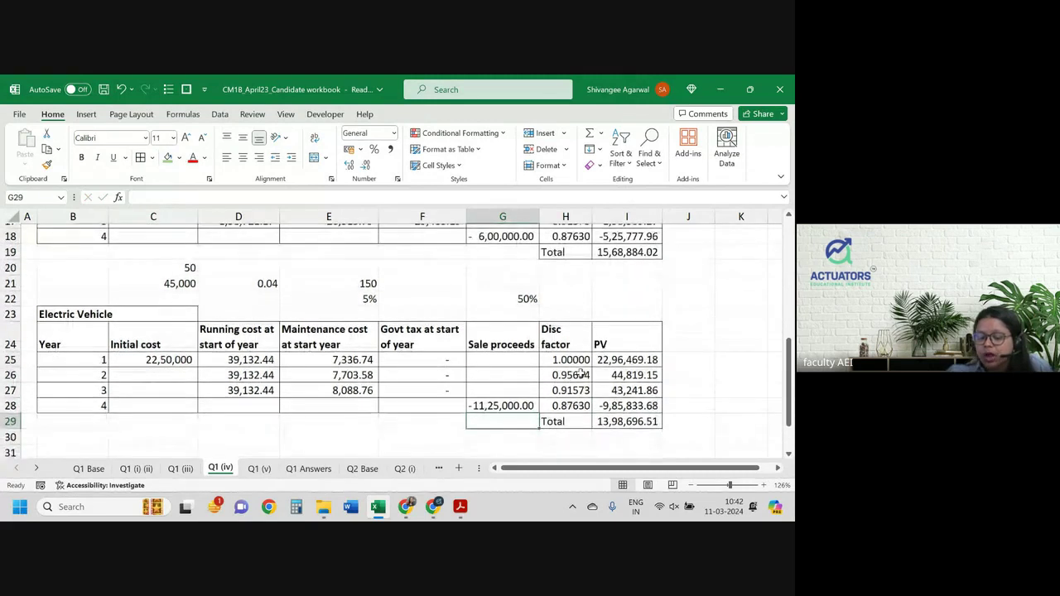
pyautogui.click(613, 425)
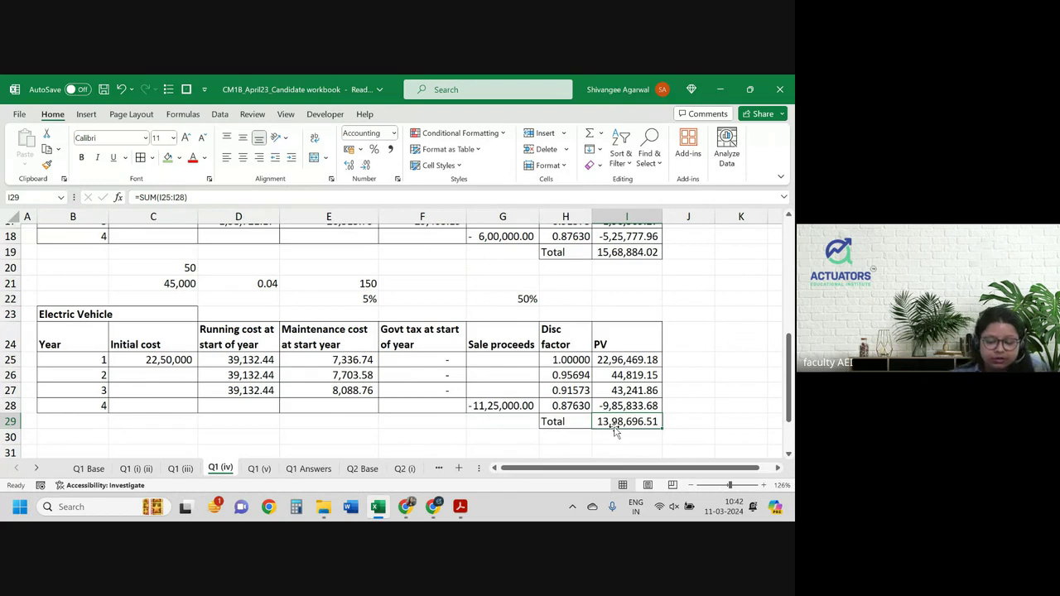
pyautogui.click(168, 157)
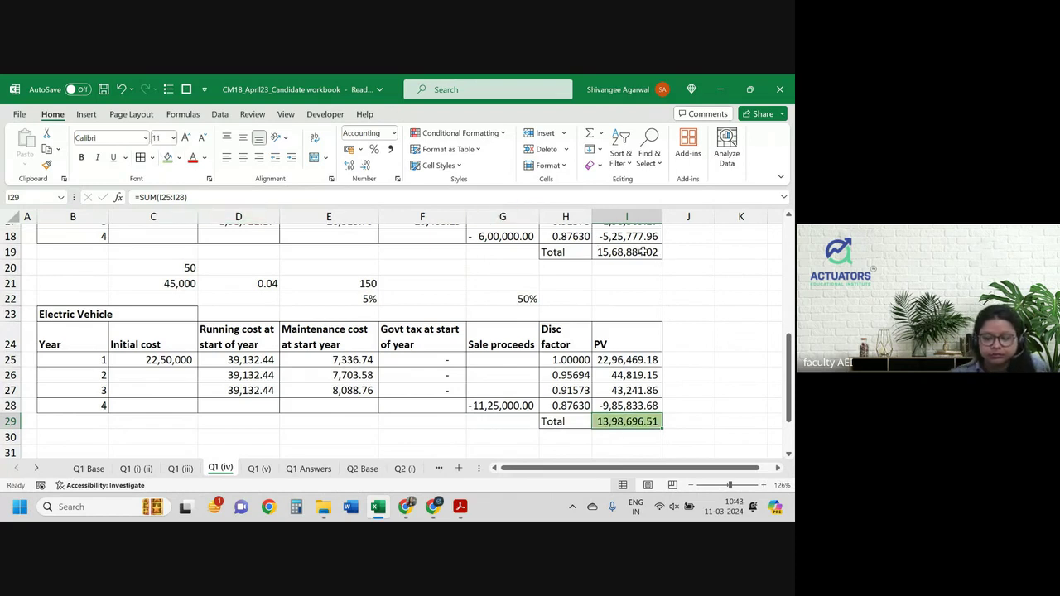
pyautogui.click(644, 252)
pyautogui.click(167, 157)
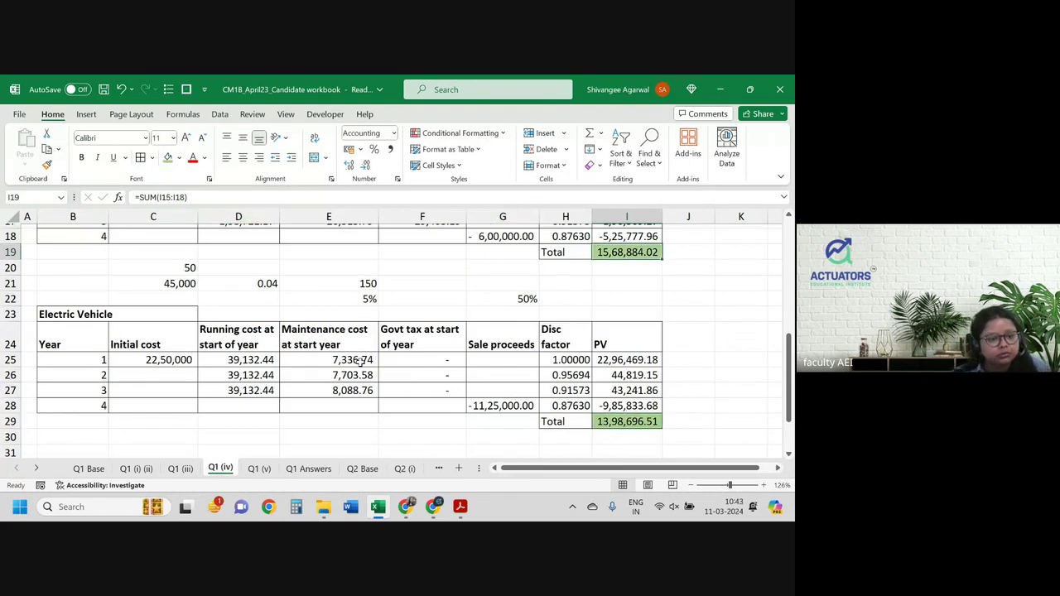
pyautogui.scroll(2, 359, 362)
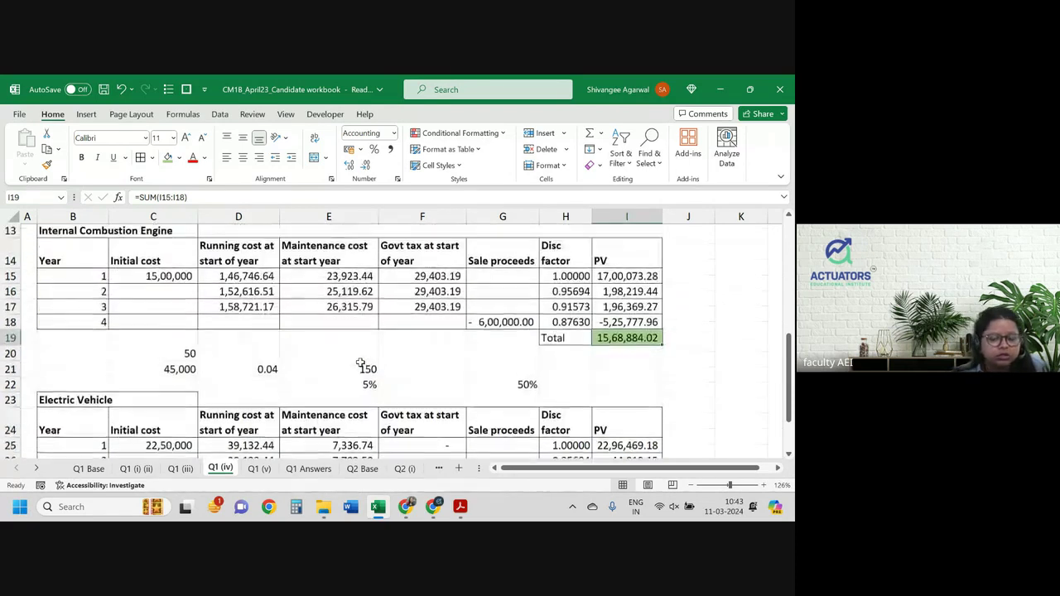
pyautogui.scroll(-1, 359, 362)
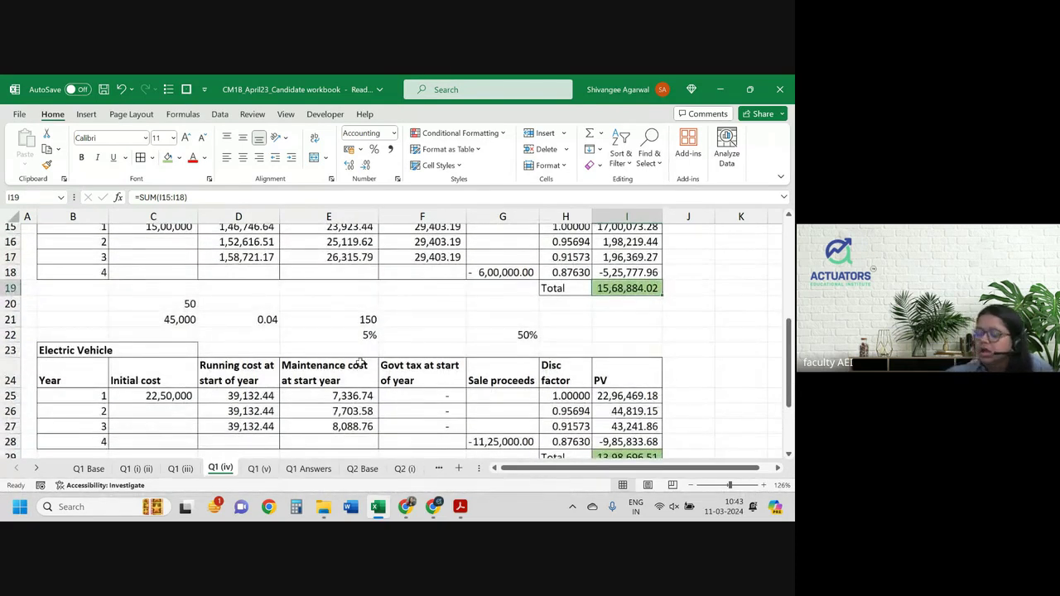
# Highlight 'suitability of this model' in question (v) of the exam PDF pink, then return to Excel.
pyautogui.click(460, 507)
pyautogui.scroll(-1, 297, 363)
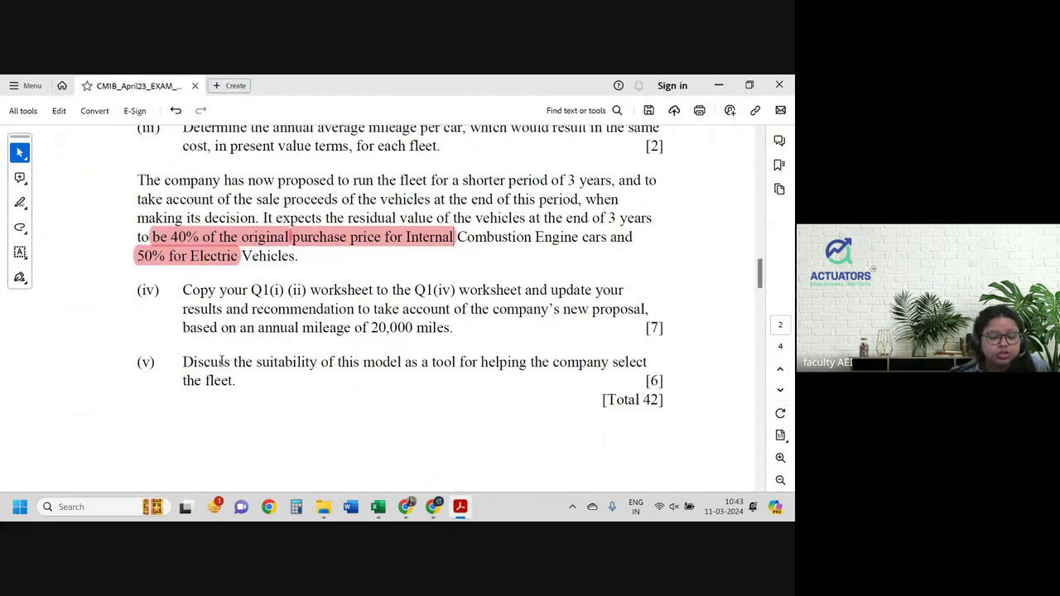
pyautogui.moveTo(221, 361); pyautogui.dragTo(627, 367)
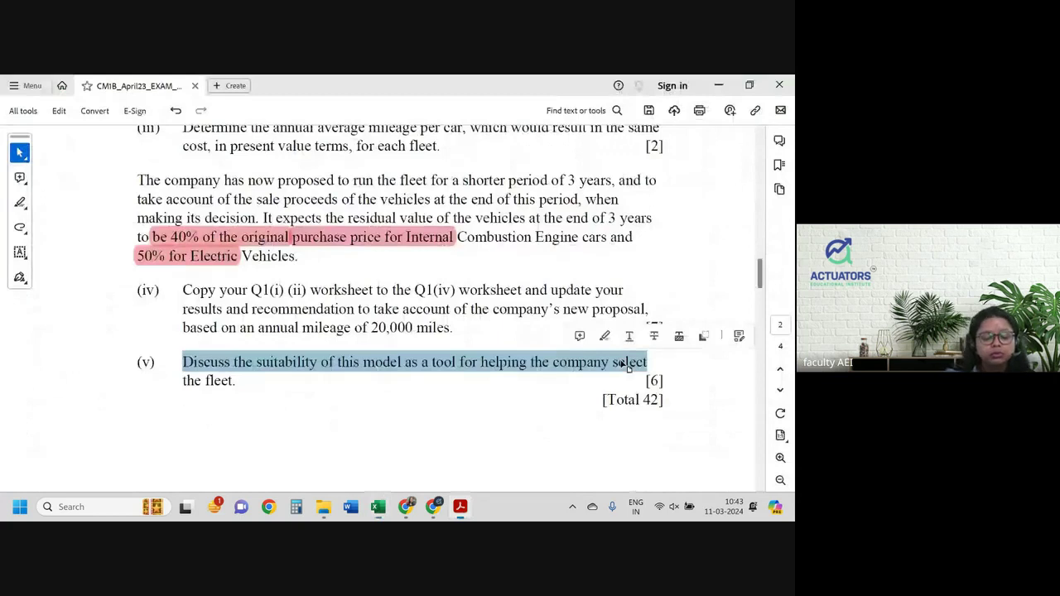
pyautogui.click(307, 396)
pyautogui.moveTo(256, 356); pyautogui.dragTo(402, 362)
pyautogui.click(406, 335)
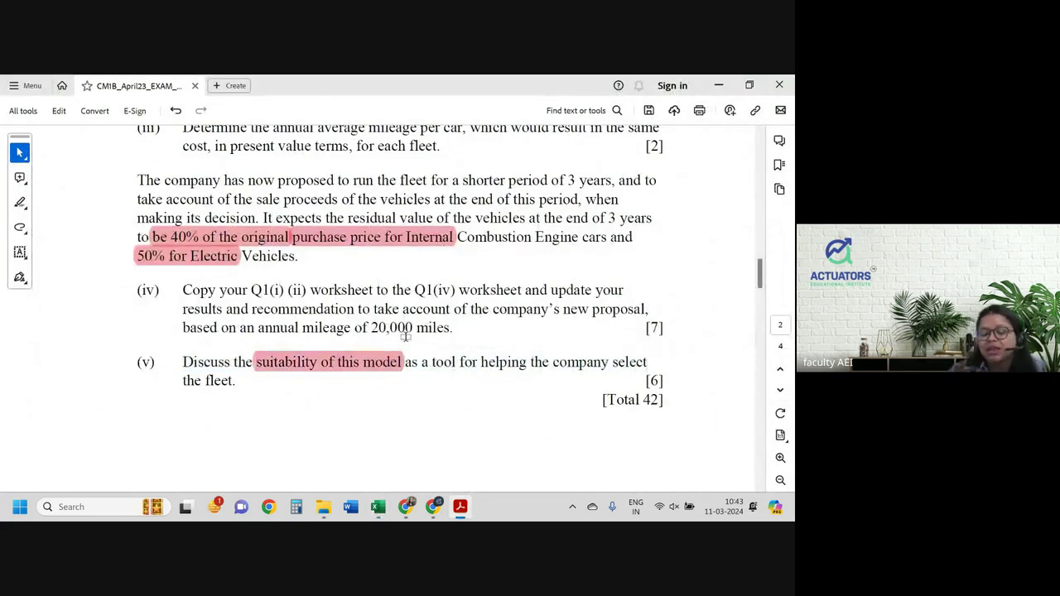
pyautogui.hotkey('alt', 'Tab')
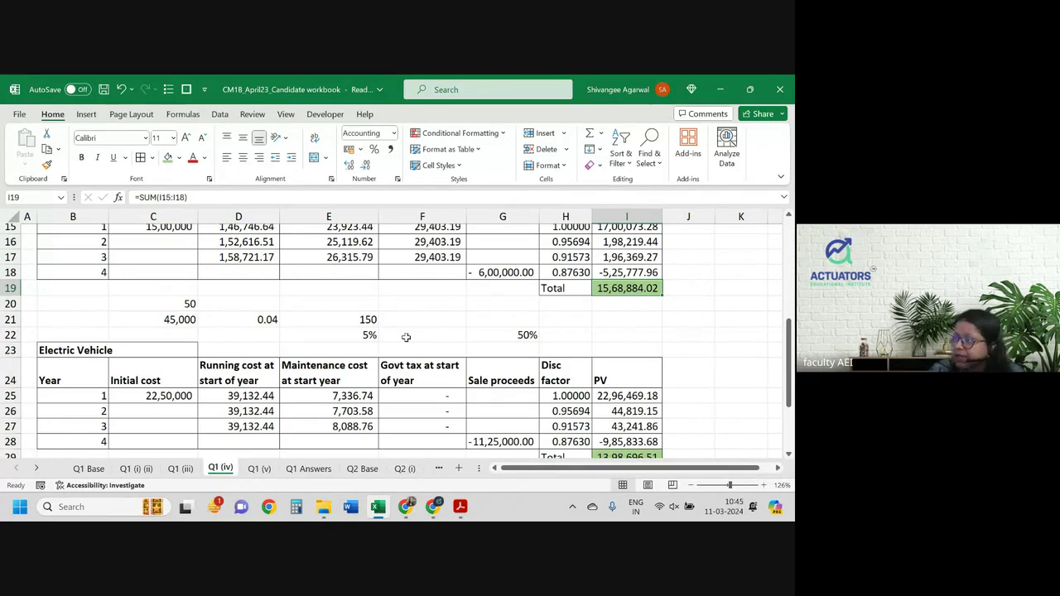
pyautogui.click(172, 388)
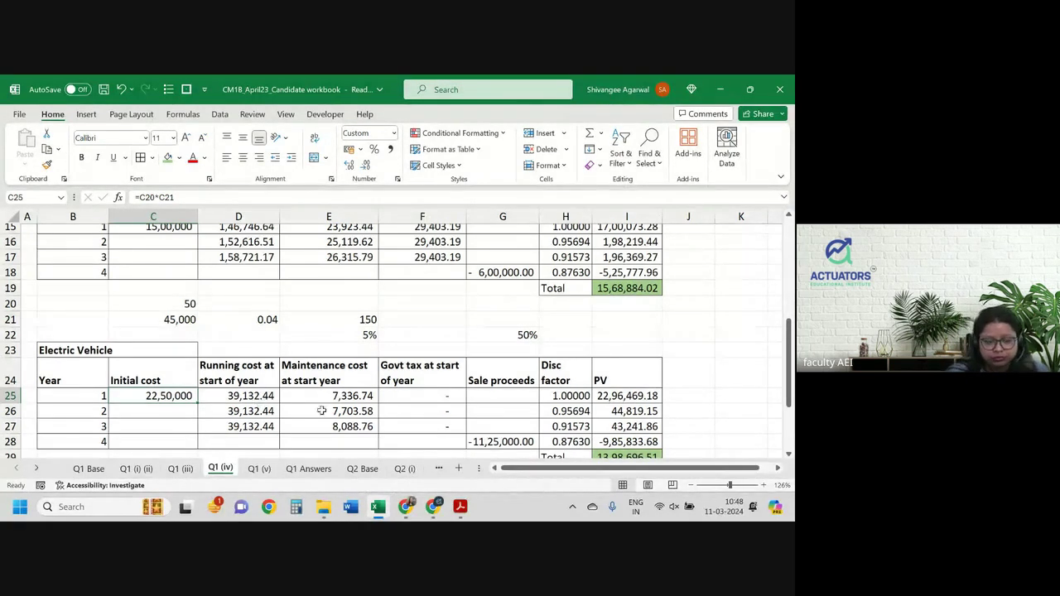
pyautogui.moveTo(460, 507)
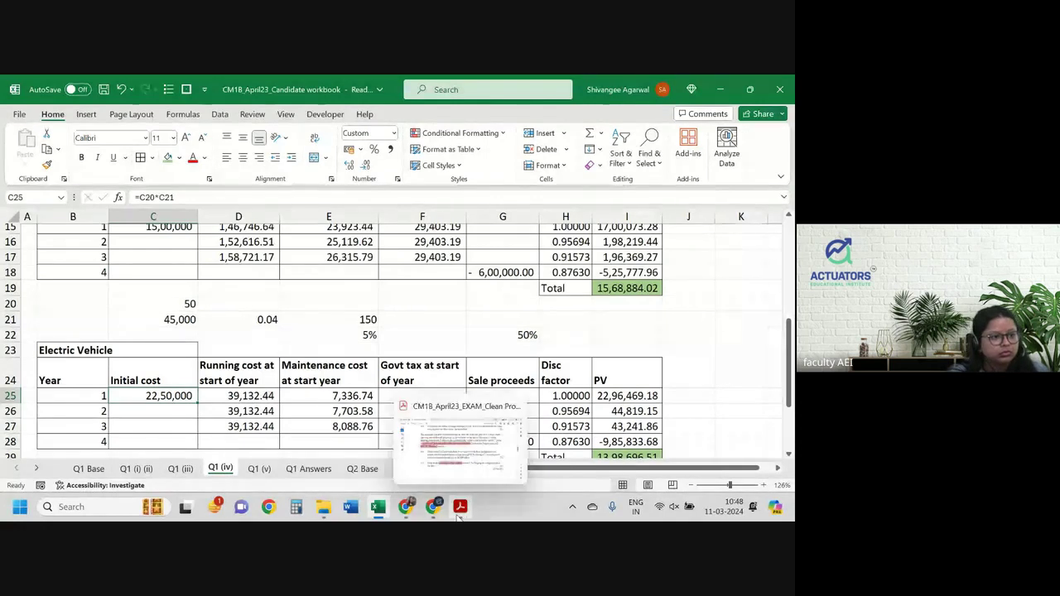
# Scroll the exam PDF to Question 2 on the 15-year unitised with-profits contract.
pyautogui.click(459, 509)
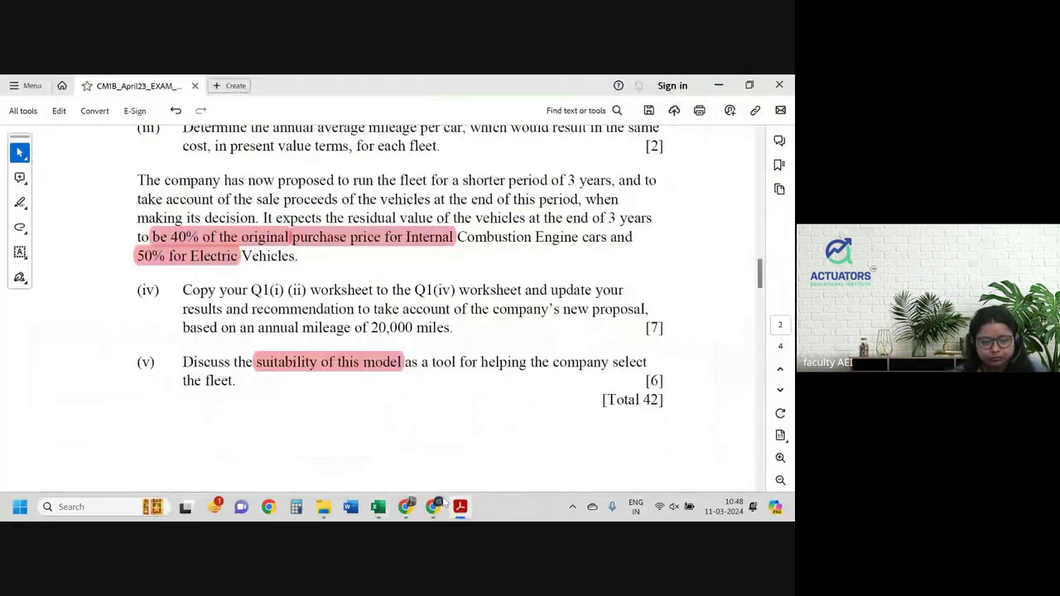
pyautogui.scroll(-5, 401, 370)
pyautogui.scroll(-5, 401, 371)
pyautogui.scroll(-5, 401, 370)
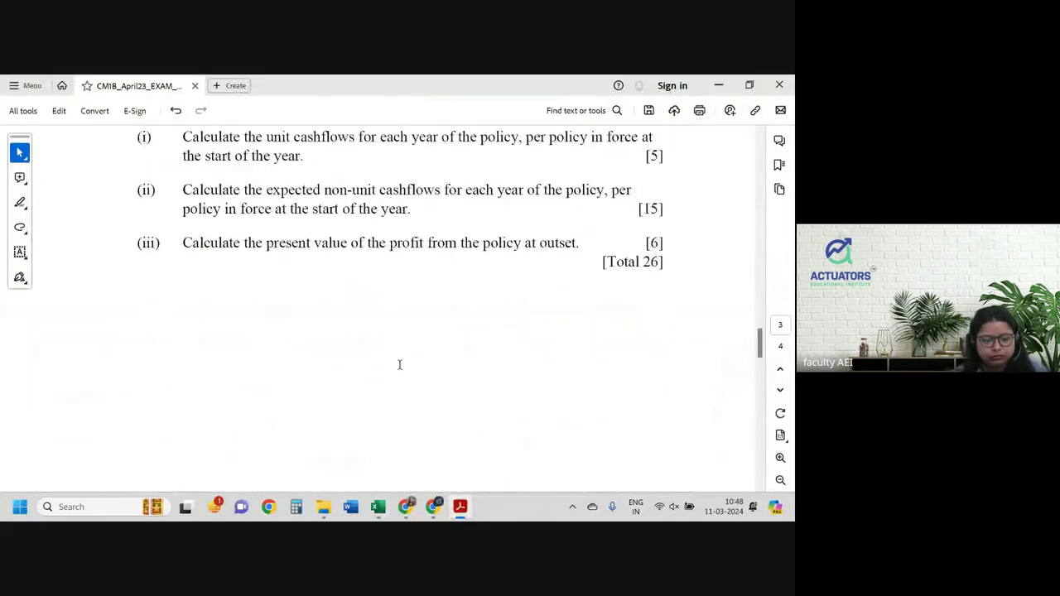
pyautogui.scroll(4, 401, 371)
pyautogui.scroll(1, 401, 370)
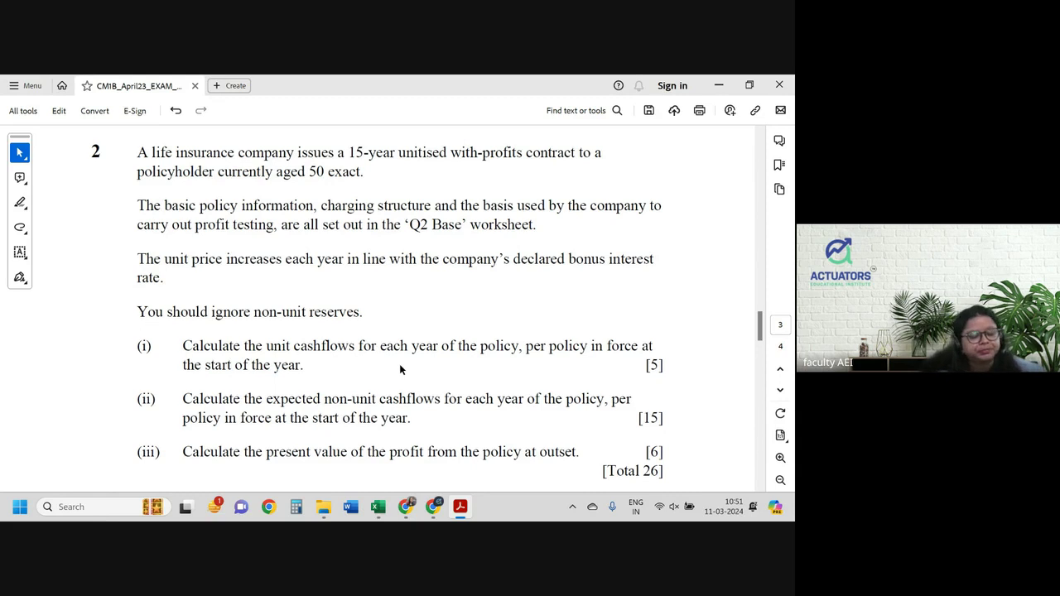
# Highlight the phrase 'unitised with-profits contract' in question 2 of the exam PDF in pink.
pyautogui.hotkey('alt', 'Tab')
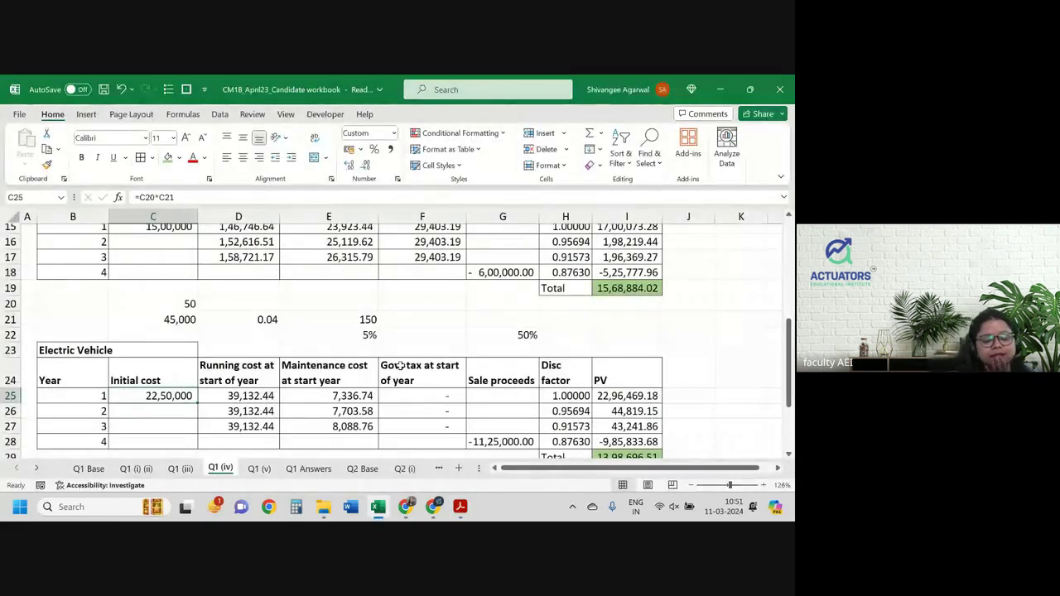
pyautogui.hotkey('alt', 'Tab')
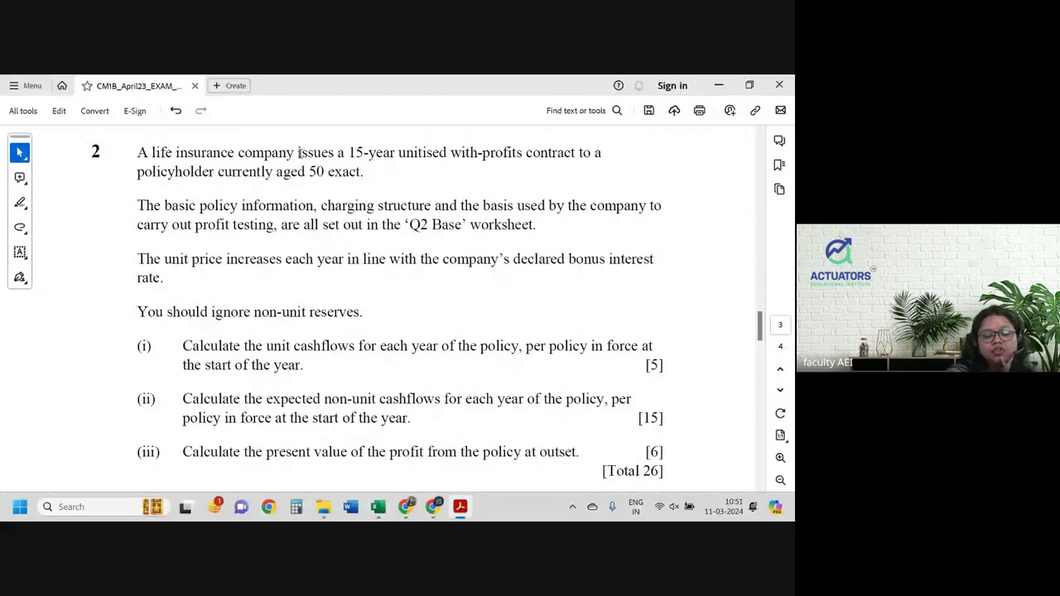
pyautogui.moveTo(298, 154); pyautogui.dragTo(476, 155)
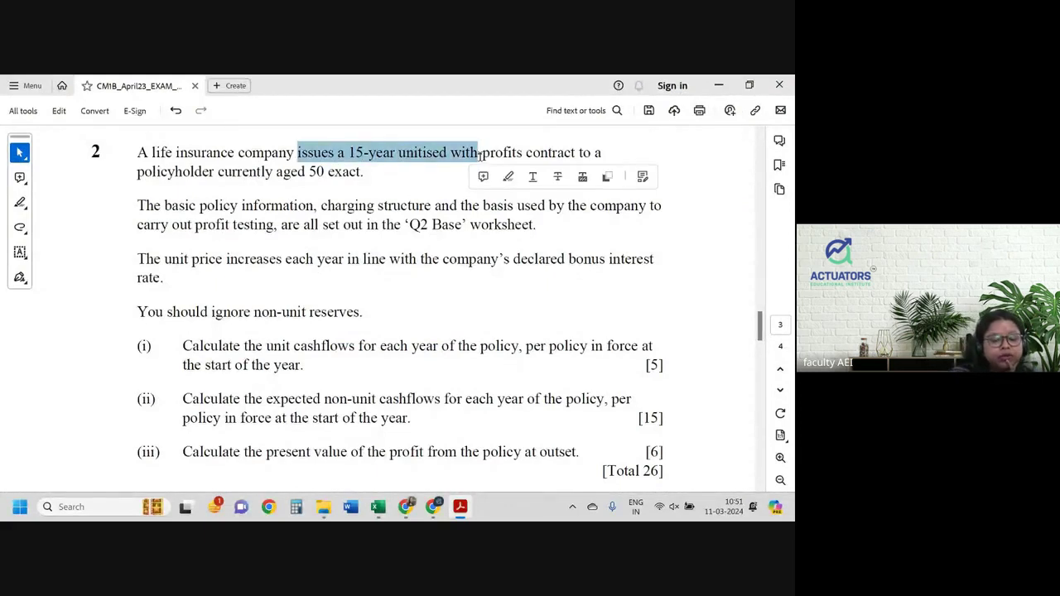
pyautogui.click(472, 156)
pyautogui.moveTo(399, 154); pyautogui.dragTo(576, 154)
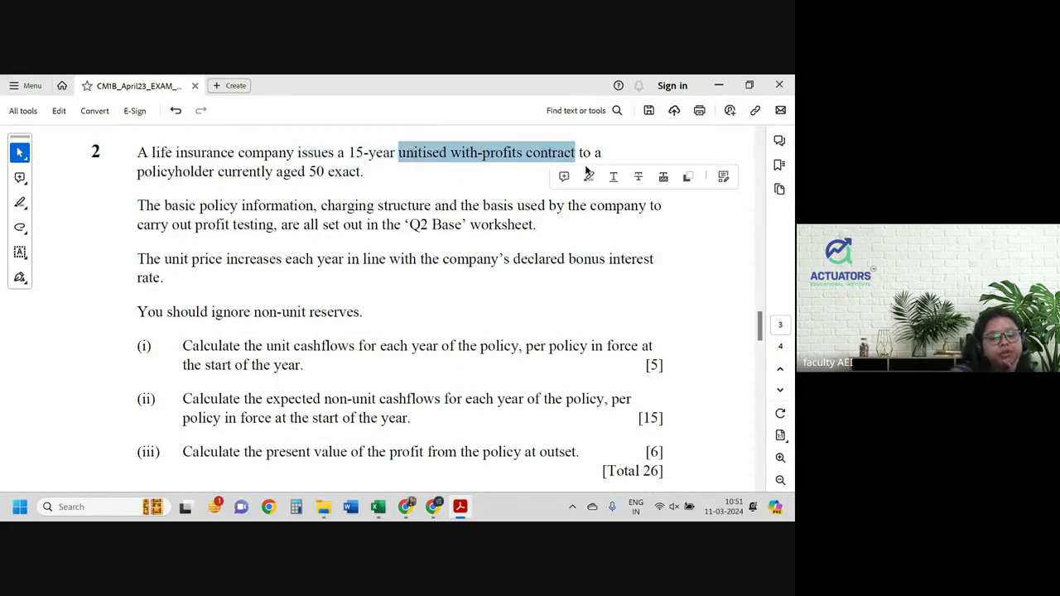
pyautogui.click(586, 176)
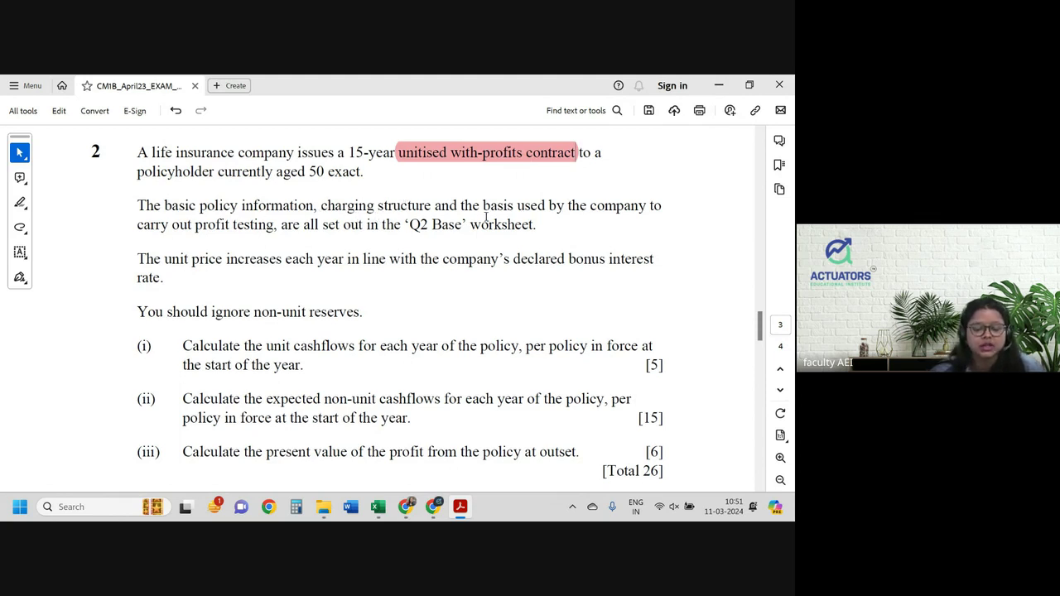
pyautogui.scroll(-1, 439, 258)
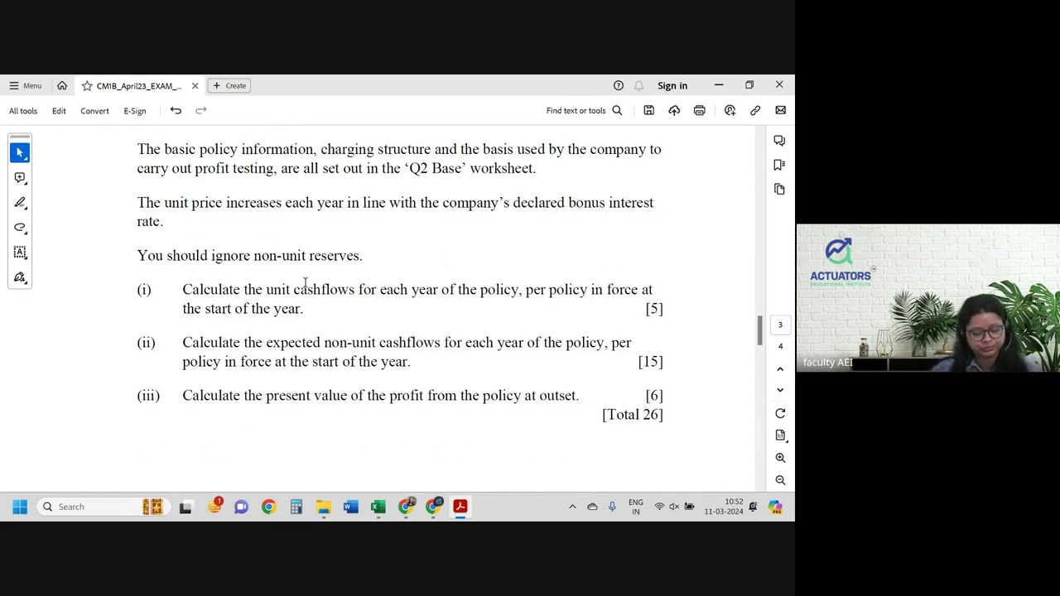
# Bring up the Q2 Base sheet and scan its assumptions, checking against the exam paper.
pyautogui.hotkey('alt', 'Tab')
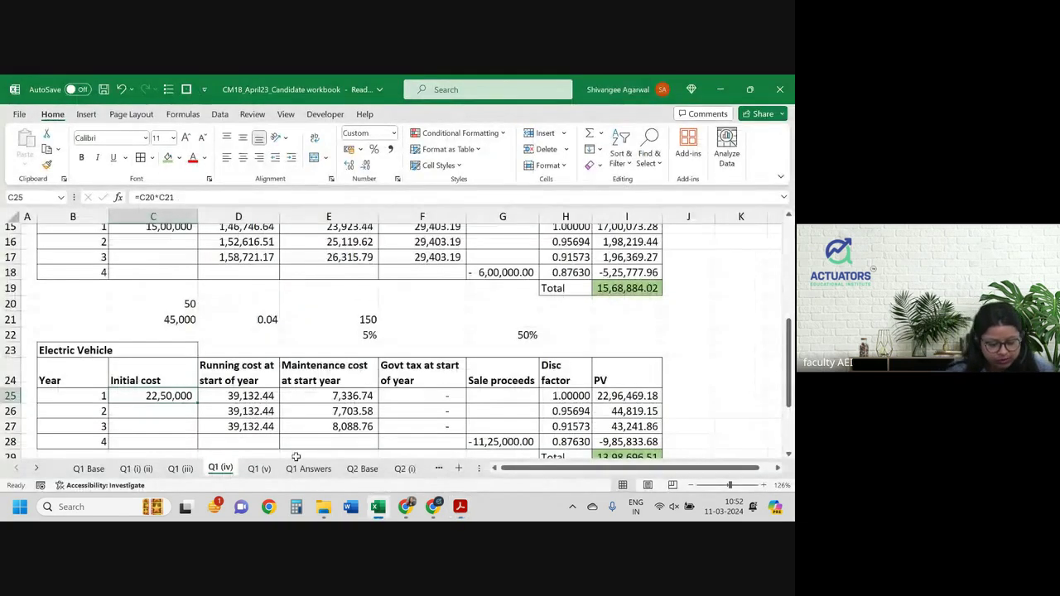
pyautogui.click(362, 468)
pyautogui.hscroll(3, 296, 334)
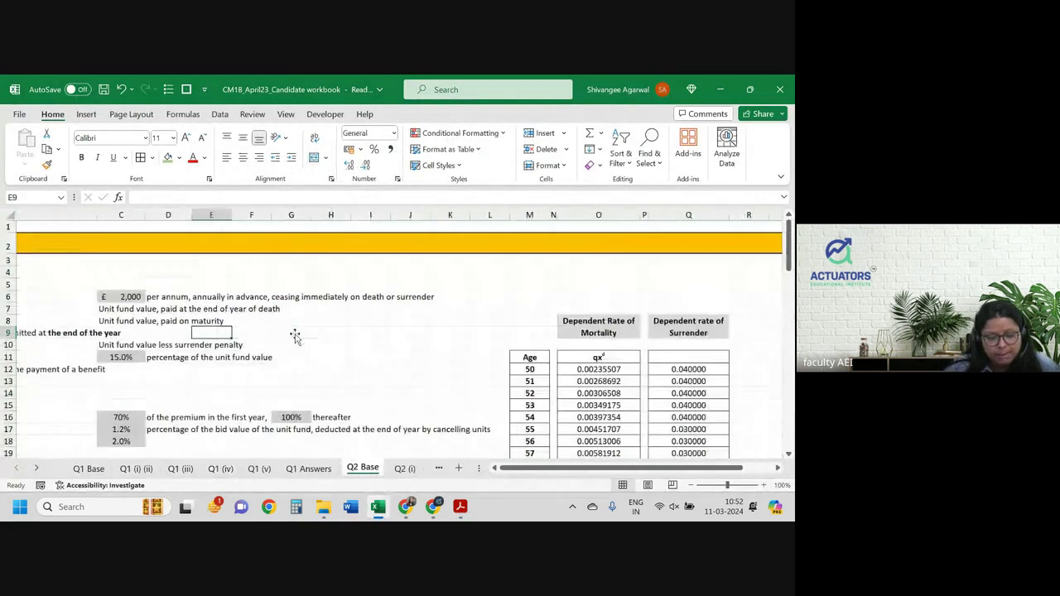
pyautogui.hscroll(-2, 295, 334)
pyautogui.hscroll(-1, 296, 334)
pyautogui.scroll(2, 296, 334)
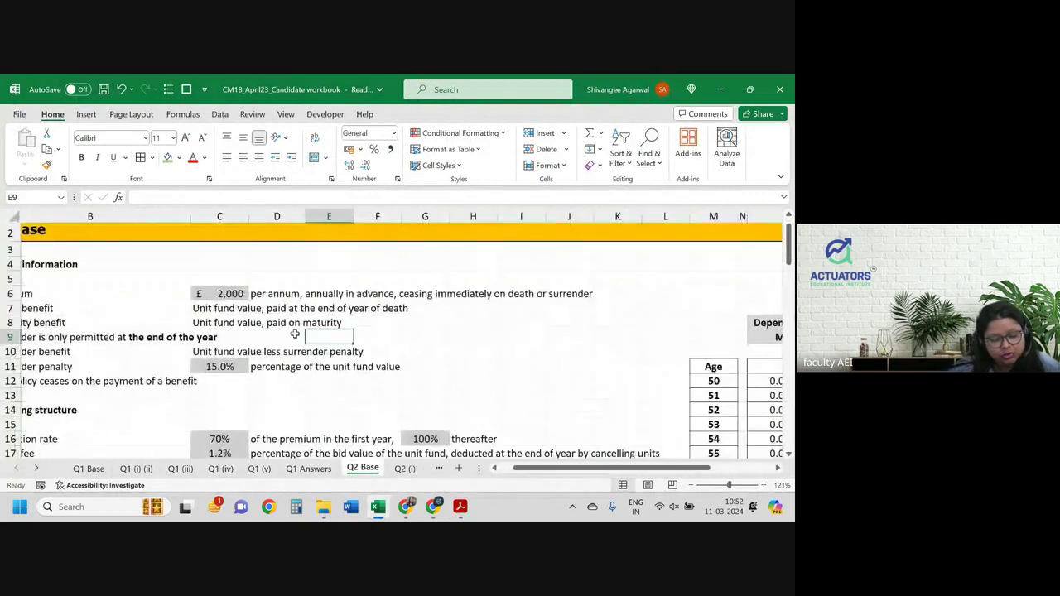
pyautogui.scroll(1, 296, 334)
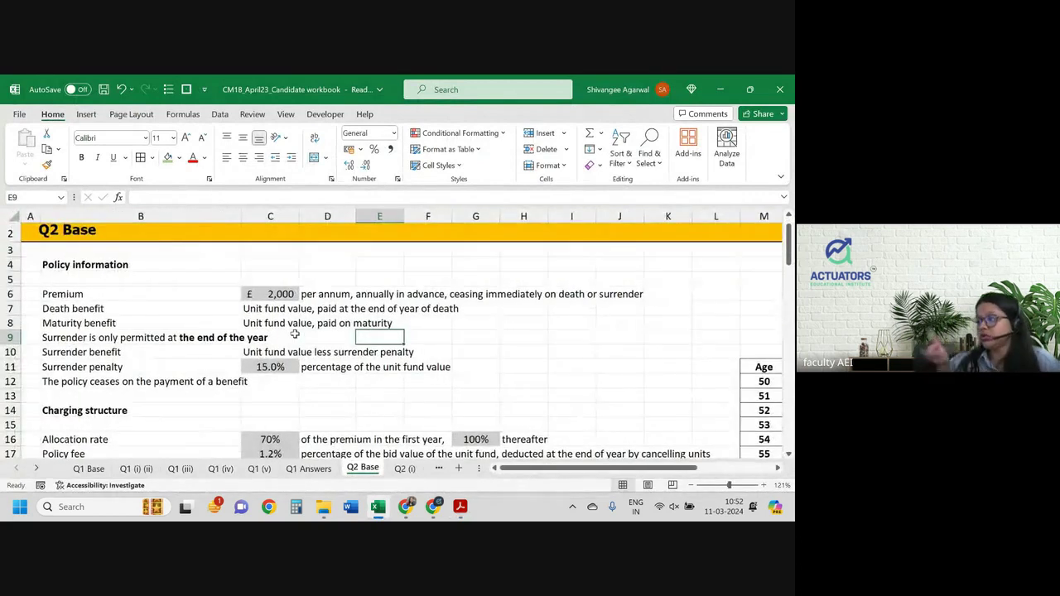
pyautogui.hotkey('alt', 'Tab')
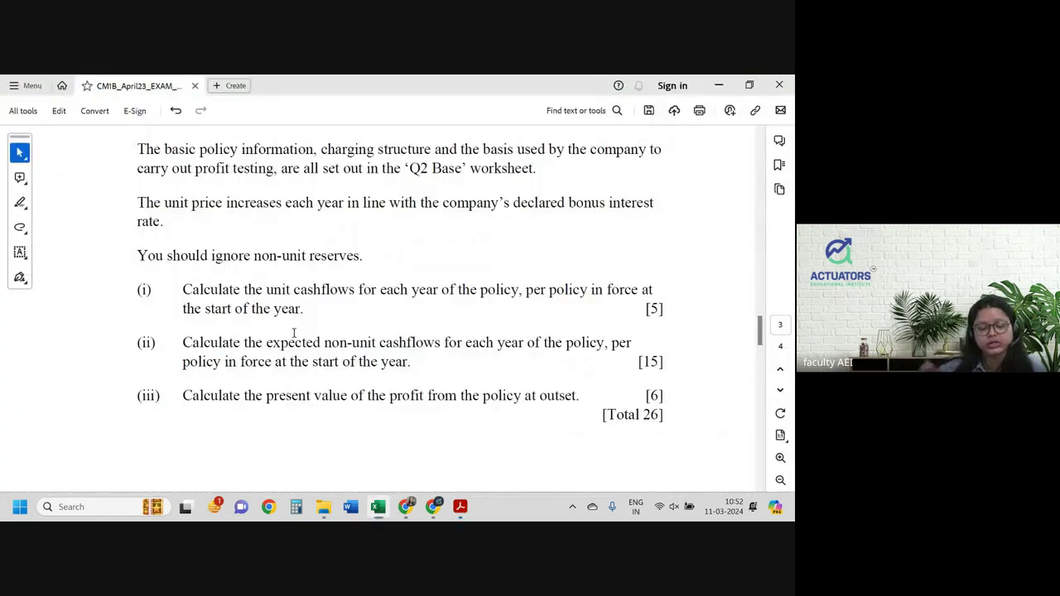
pyautogui.hotkey('alt', 'Tab')
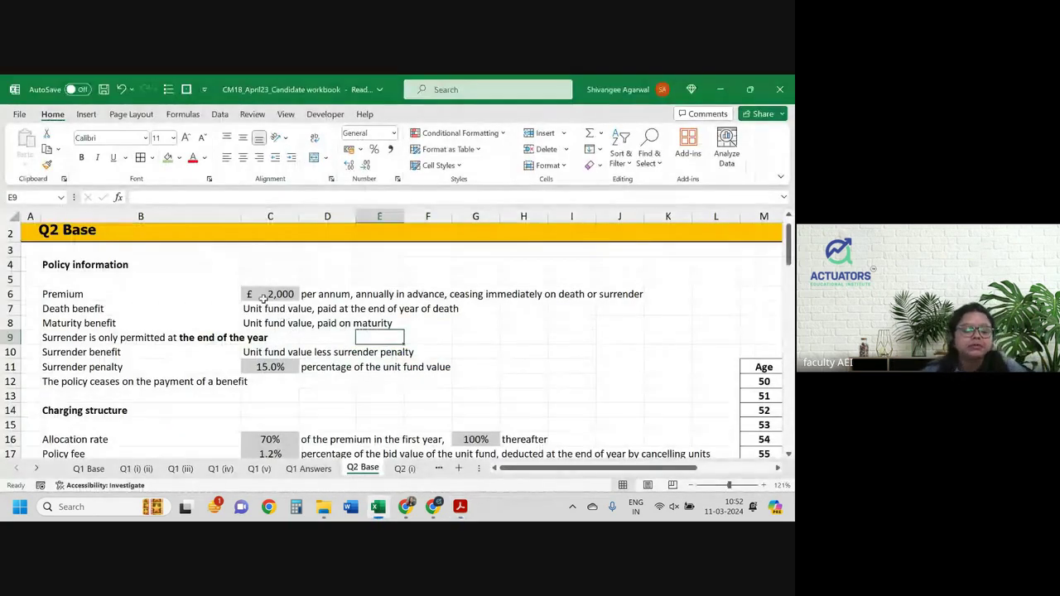
# Go through the maturity benefit, surrender benefit and 15% surrender penalty entries on Q2 Base.
pyautogui.click(270, 319)
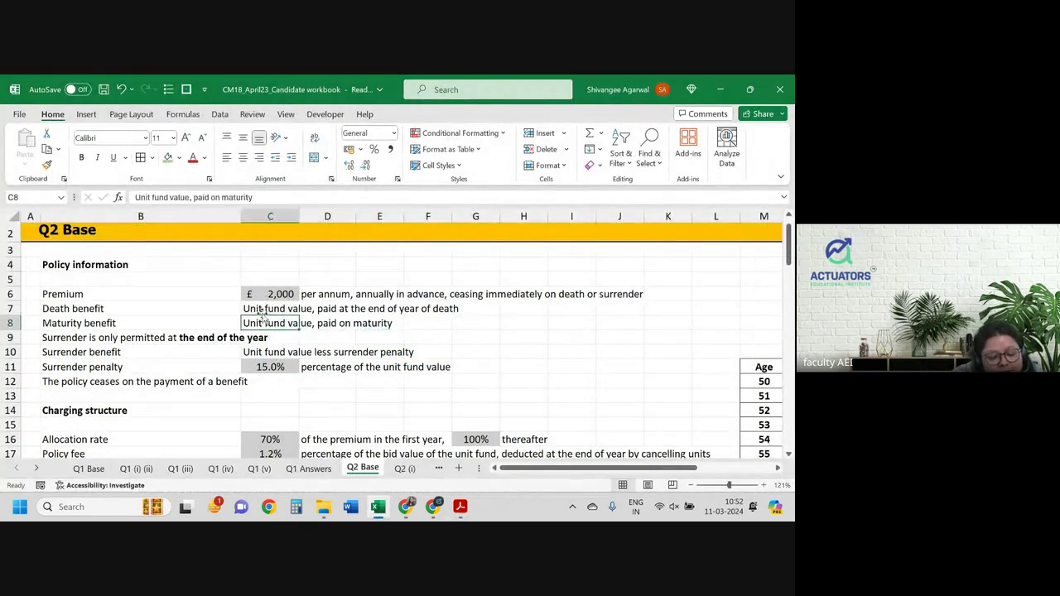
pyautogui.moveTo(270, 316); pyautogui.dragTo(267, 306)
pyautogui.click(422, 324)
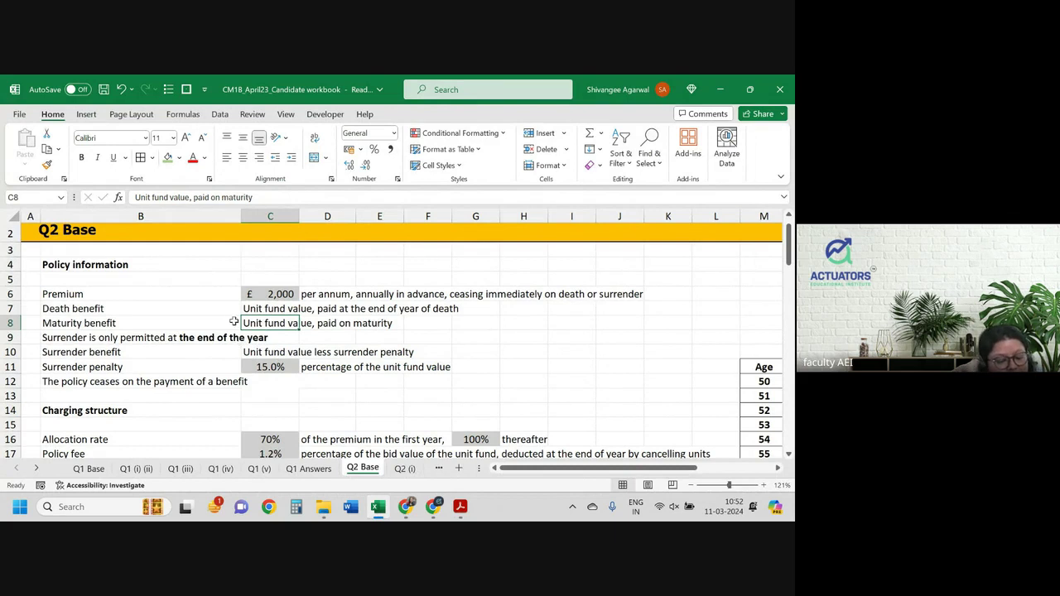
pyautogui.scroll(-1, 237, 295)
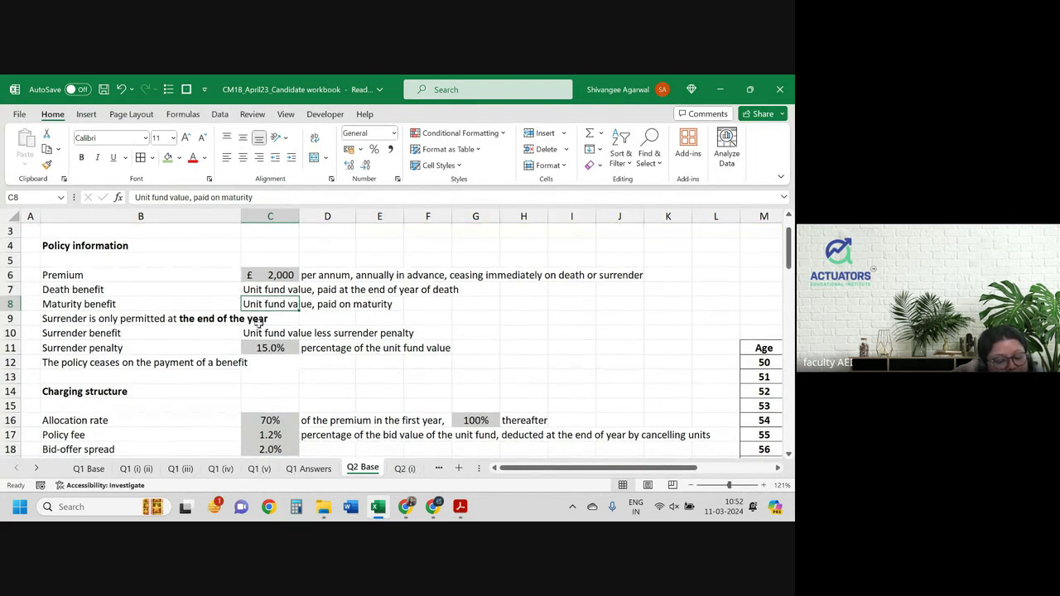
pyautogui.click(258, 329)
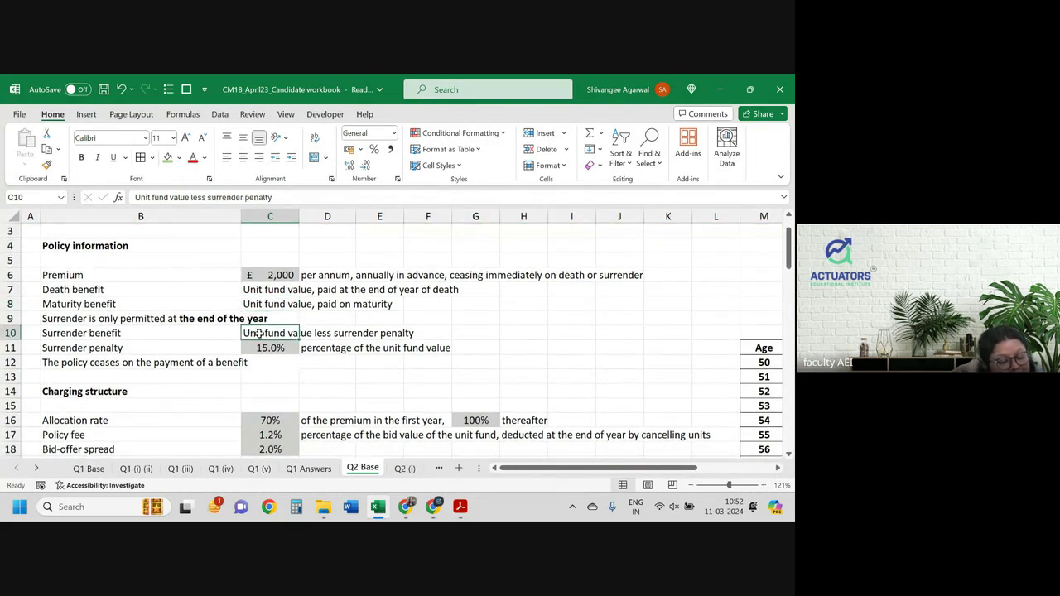
pyautogui.click(266, 351)
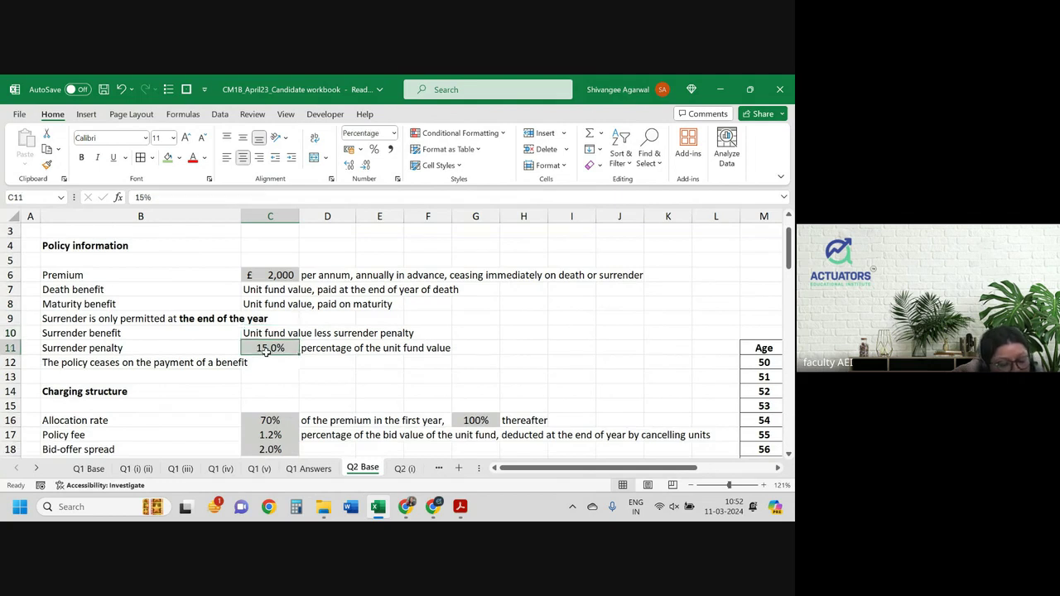
pyautogui.scroll(-2, 266, 351)
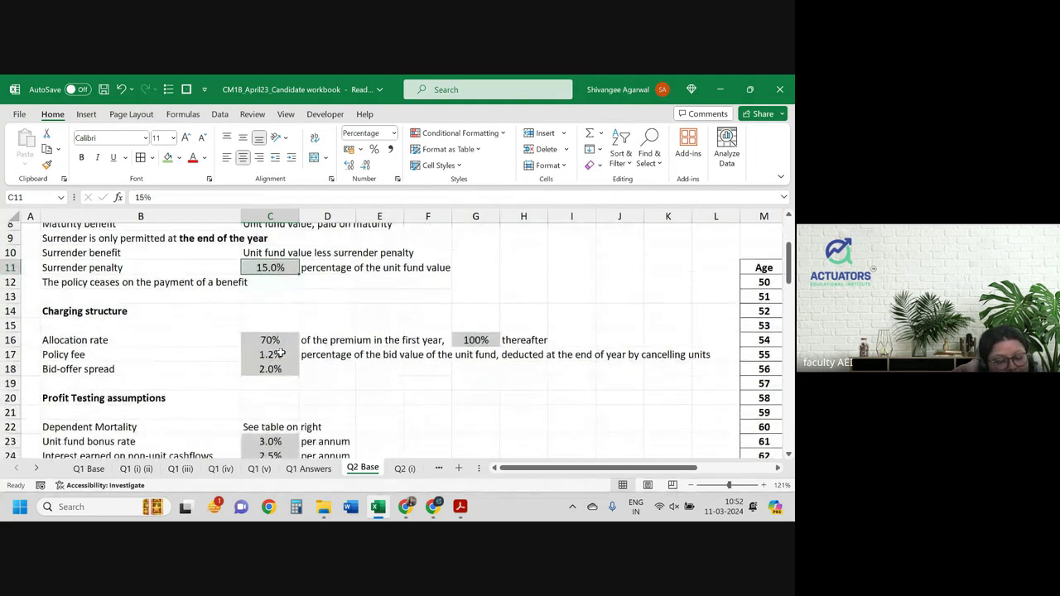
pyautogui.scroll(-2, 269, 387)
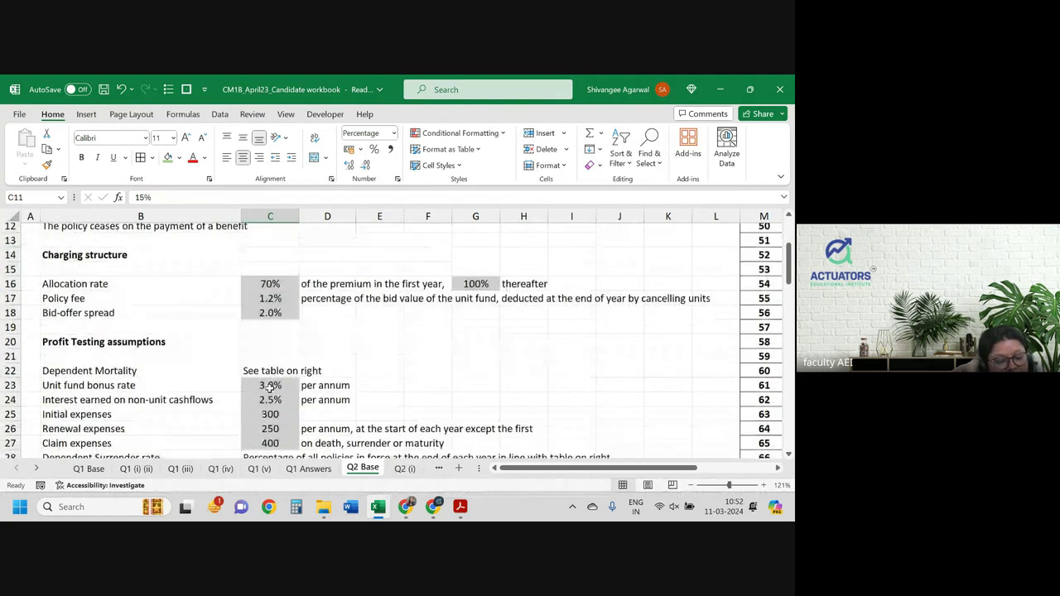
pyautogui.scroll(-1, 269, 387)
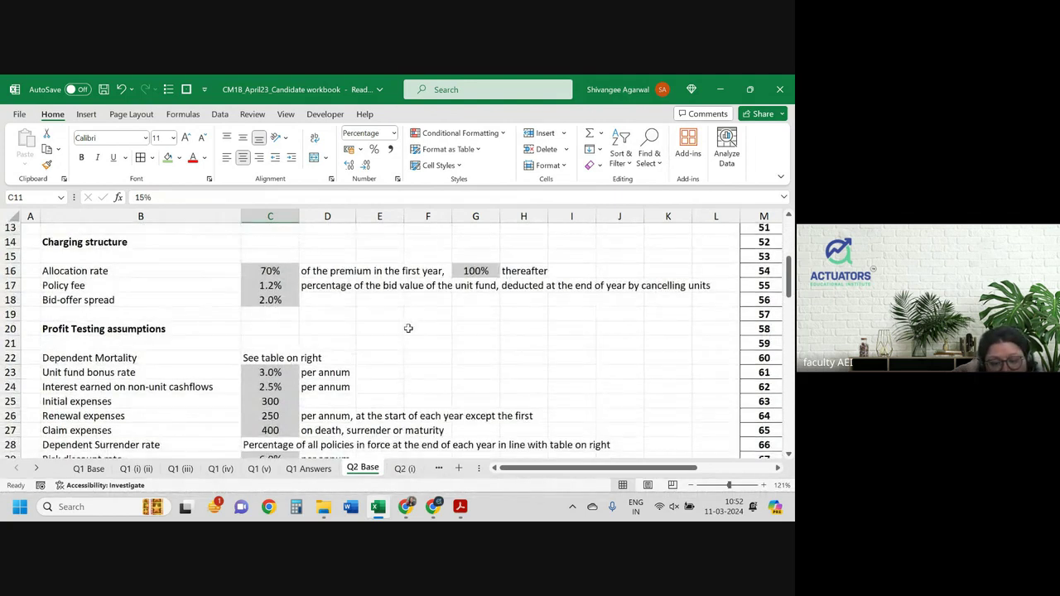
pyautogui.scroll(-2, 406, 328)
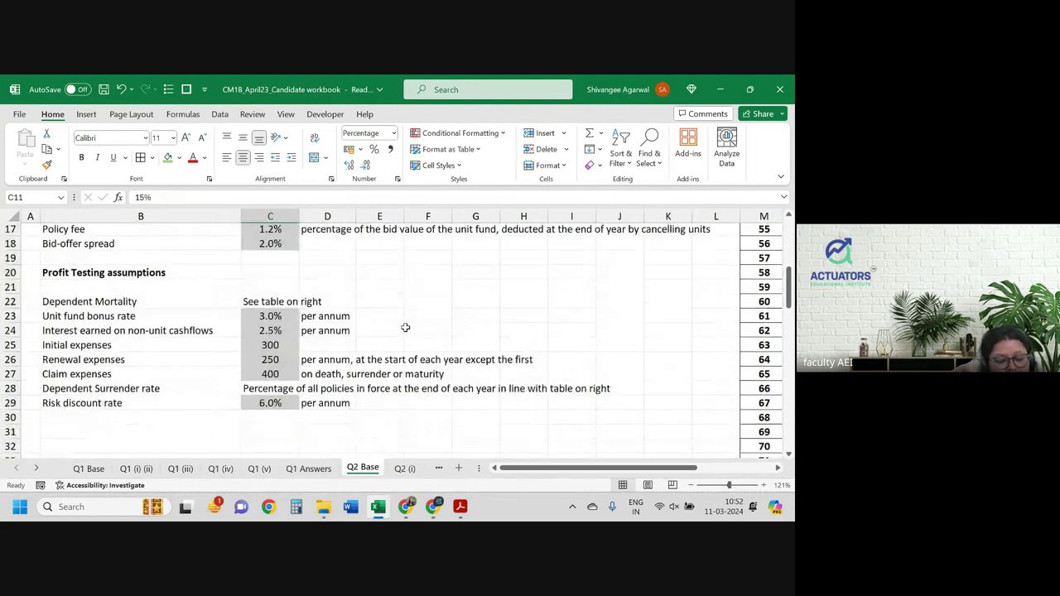
pyautogui.hscroll(3, 283, 412)
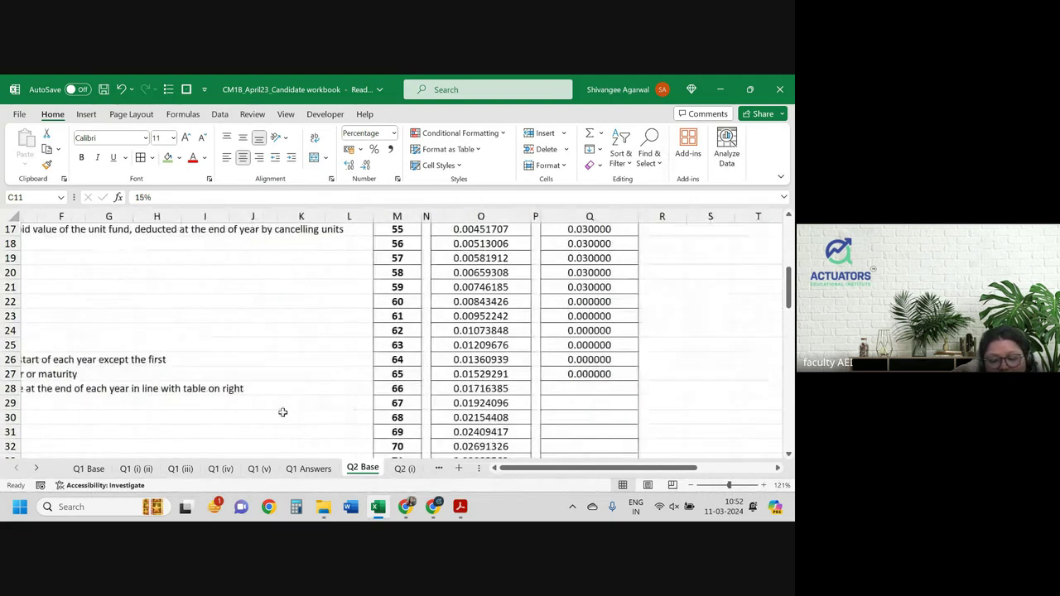
pyautogui.scroll(5, 283, 413)
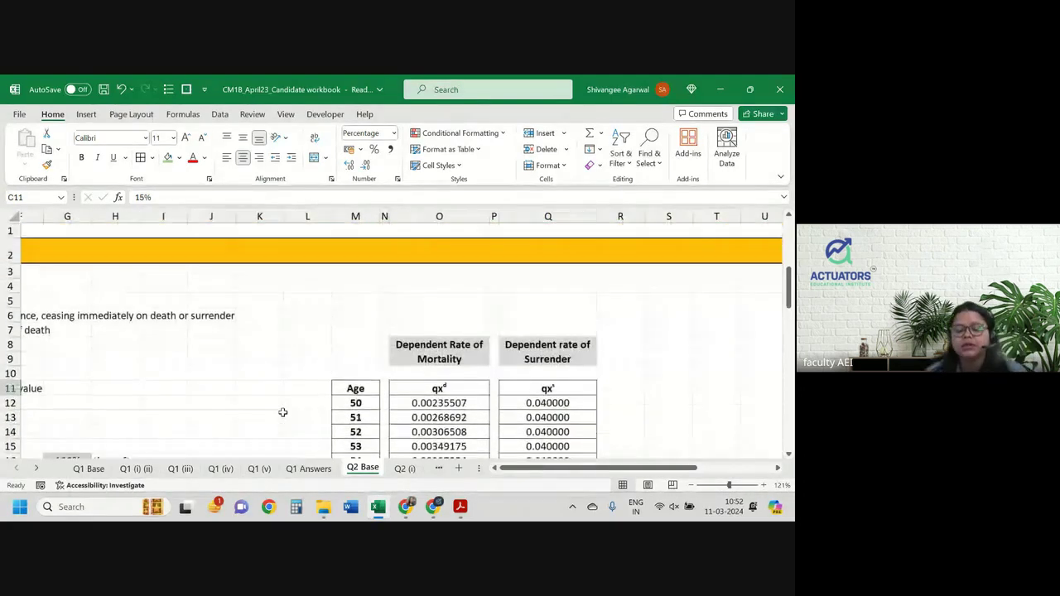
pyautogui.hscroll(-3, 282, 412)
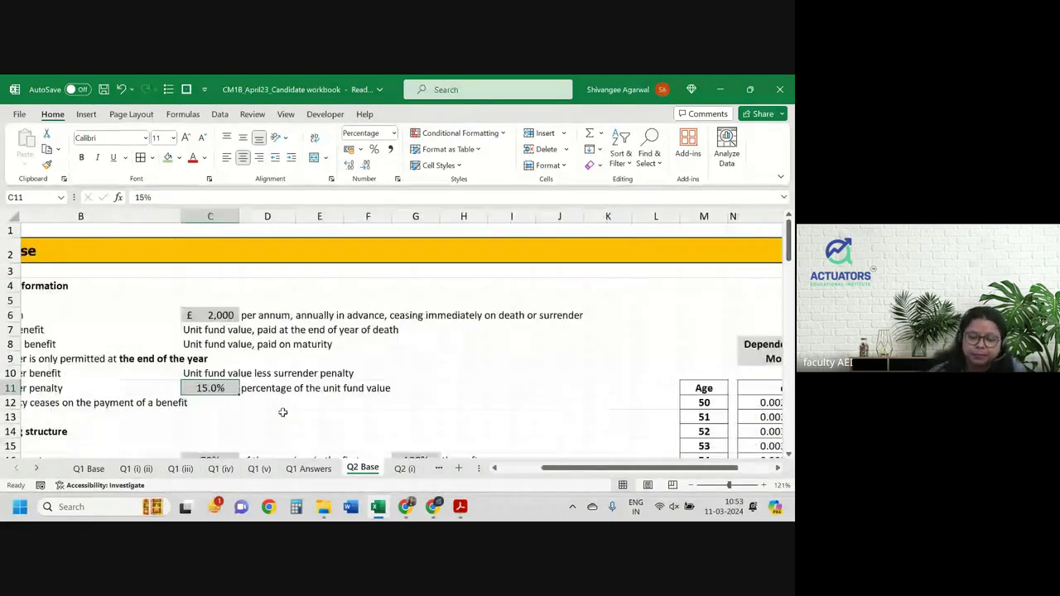
pyautogui.hscroll(3, 282, 413)
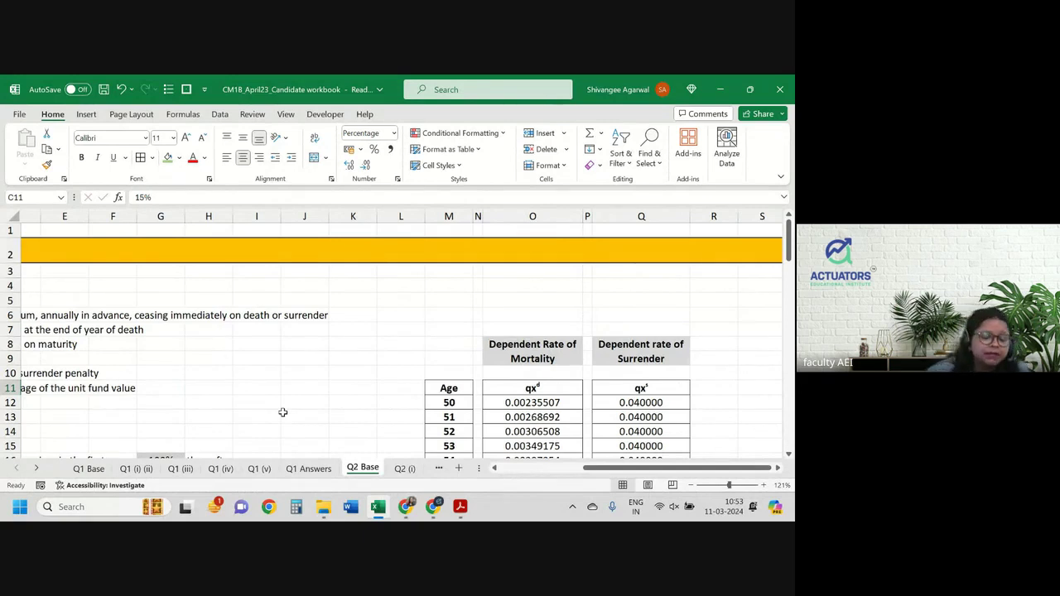
# On the Q2 (i) sheet, enter D9 as =C9, linking the year-1 premium.
pyautogui.click(405, 469)
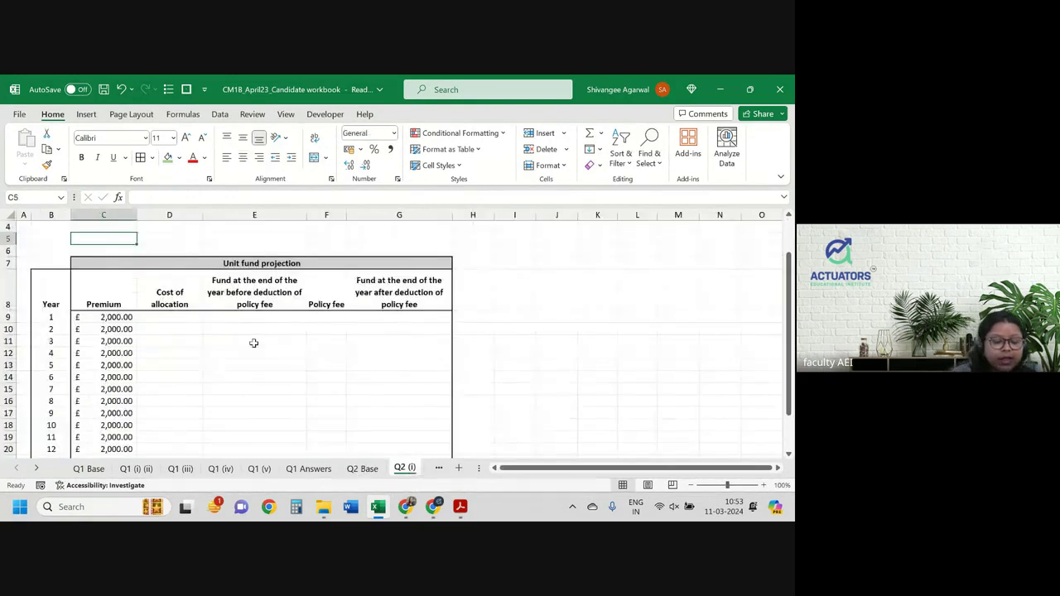
pyautogui.scroll(1, 254, 343)
pyautogui.scroll(-5, 253, 343)
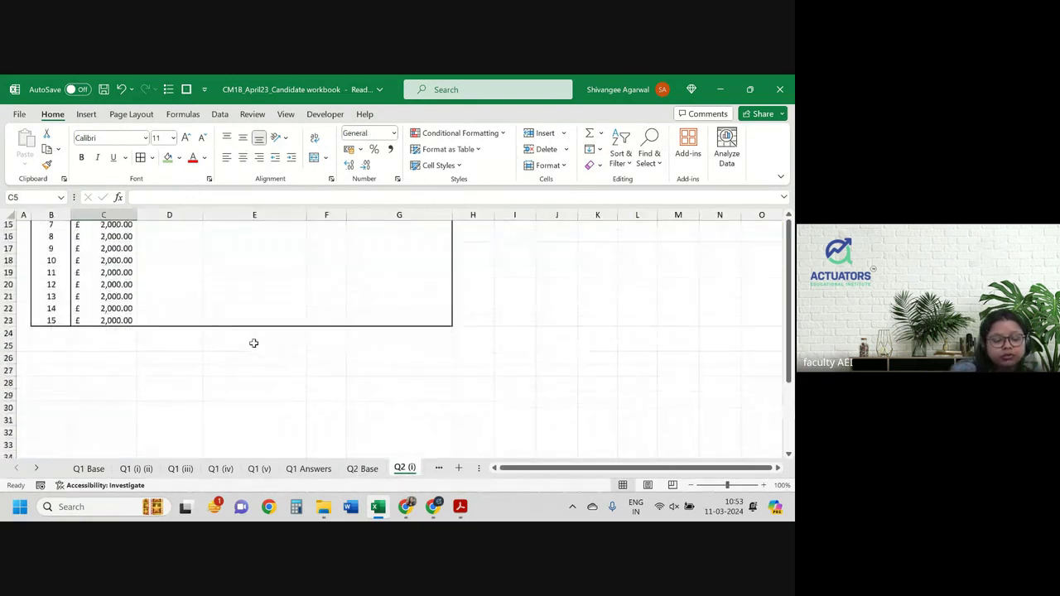
pyautogui.scroll(3, 254, 343)
pyautogui.scroll(1, 253, 343)
pyautogui.scroll(1, 253, 343)
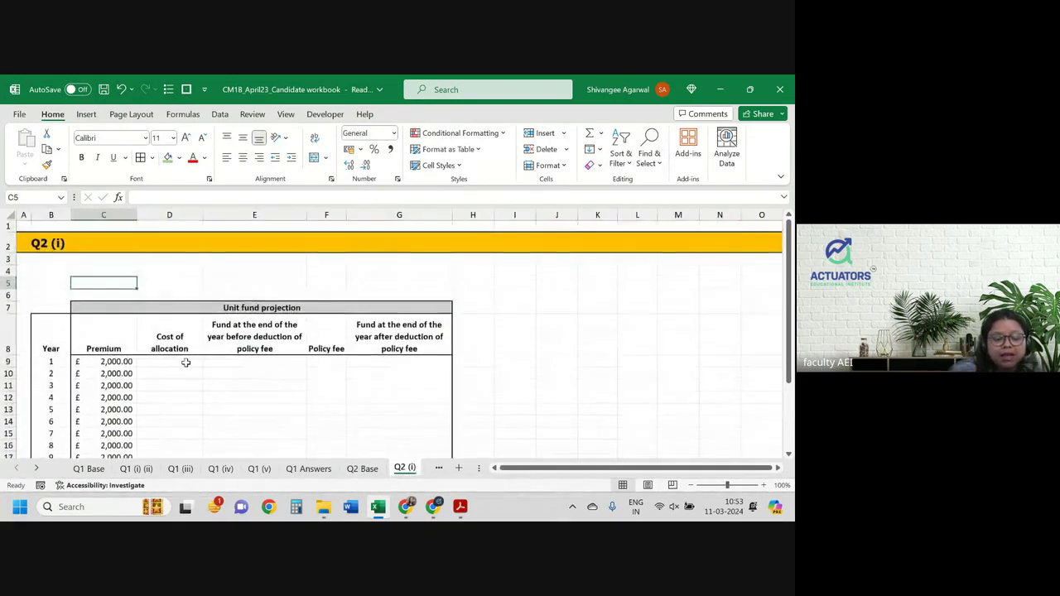
pyautogui.click(183, 362)
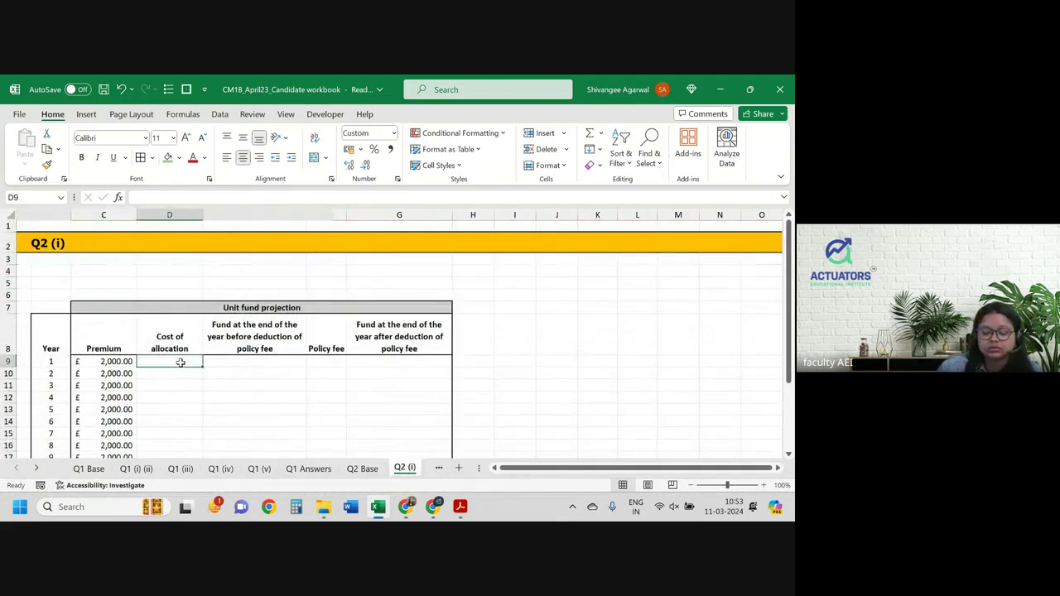
pyautogui.write('=')
pyautogui.press('Left')
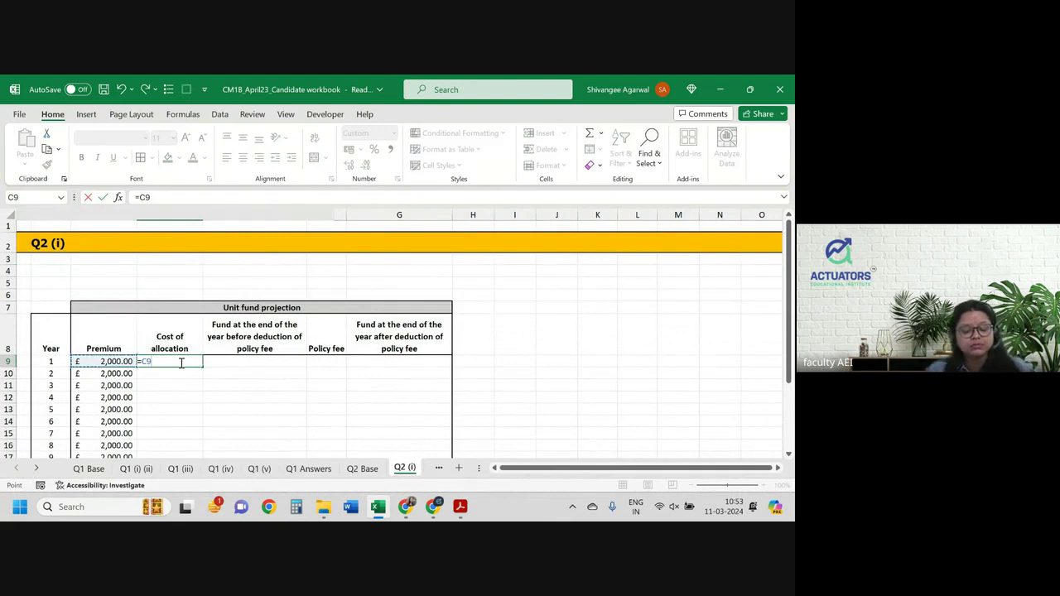
pyautogui.press('Return')
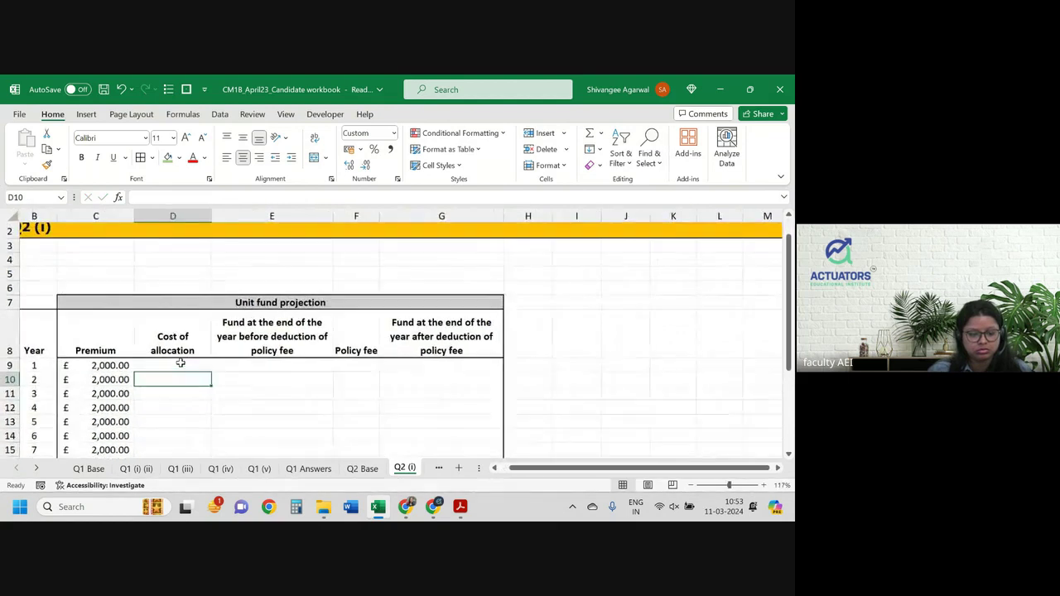
# Complete D9 as =C9*'Q2 Base'!C16*(1-'Q2 Base'!$C$18), giving 1,372.00.
pyautogui.keyDown('ctrl'); pyautogui.scroll(3, 181, 362); pyautogui.keyUp('ctrl')
pyautogui.scroll(1, 181, 363)
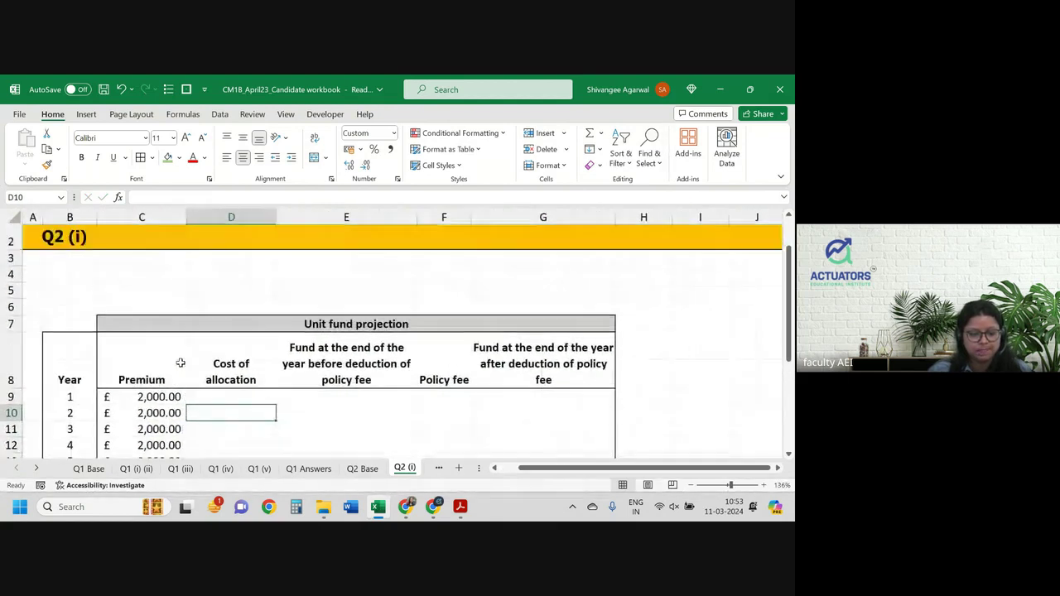
pyautogui.scroll(-2, 180, 364)
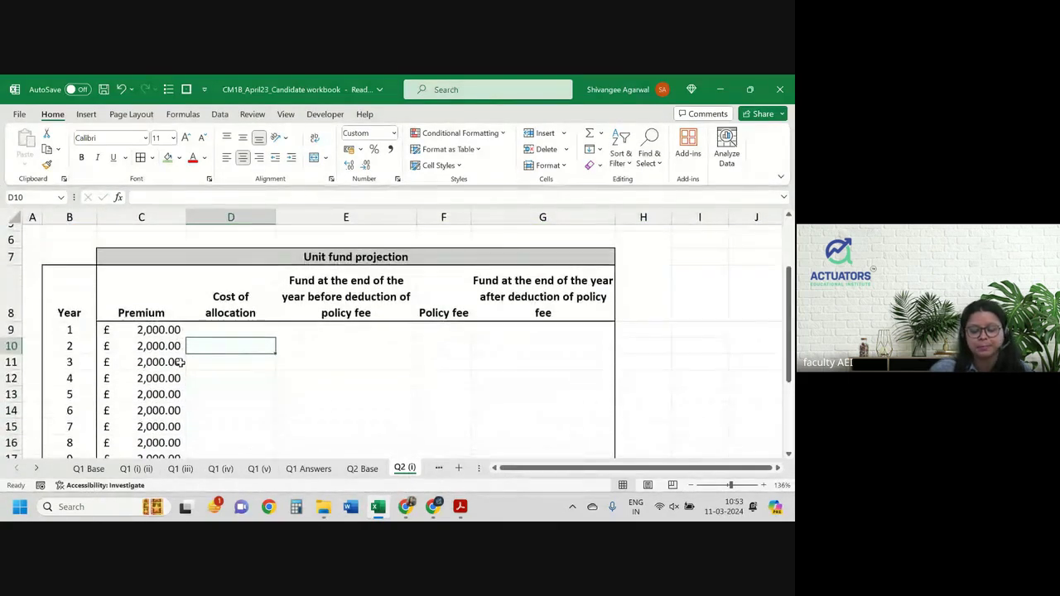
pyautogui.press('Up')
pyautogui.write('=')
pyautogui.press('Left')
pyautogui.write('*')
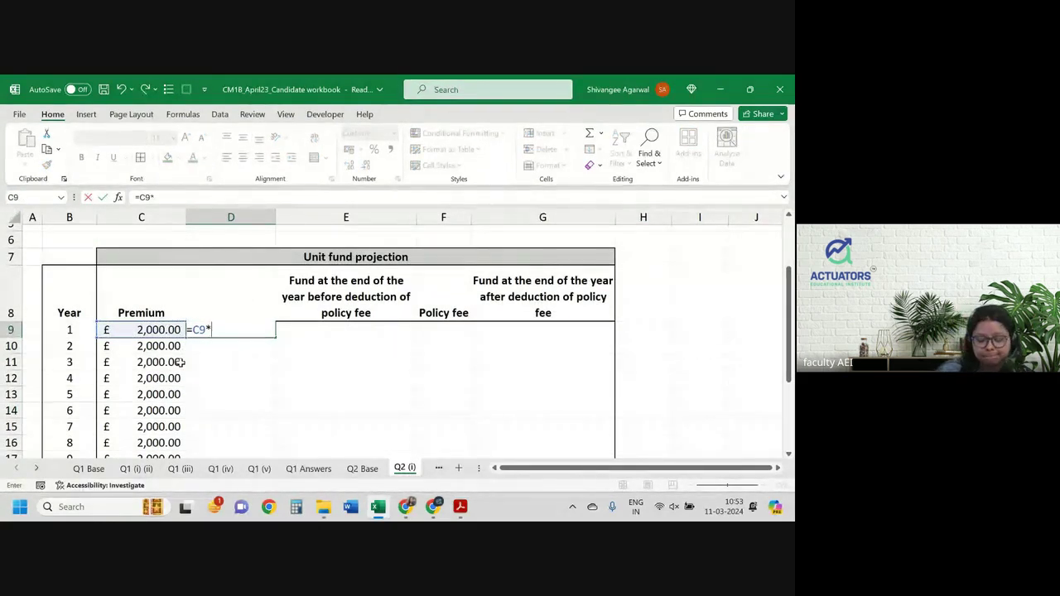
pyautogui.hotkey('ctrl', 'pageup')
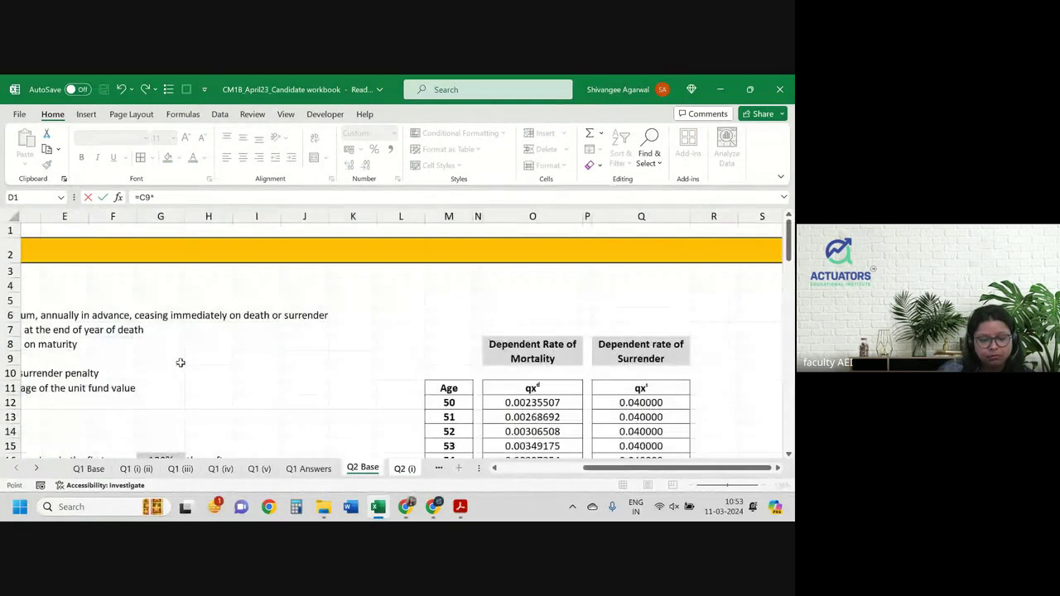
pyautogui.hscroll(-5, 180, 363)
pyautogui.hscroll(1, 181, 363)
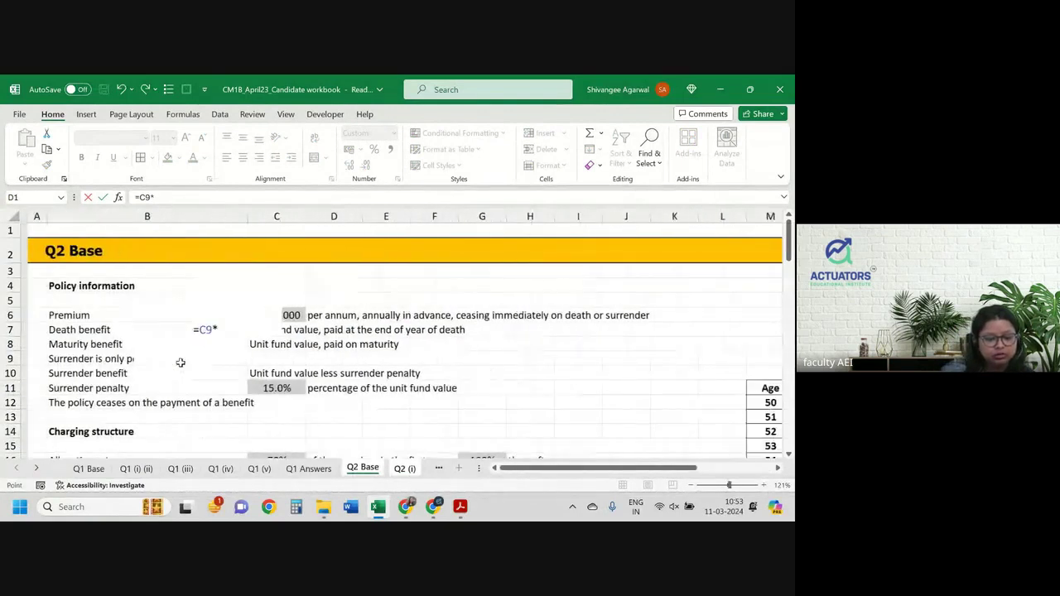
pyautogui.scroll(-2, 273, 391)
pyautogui.scroll(-1, 276, 394)
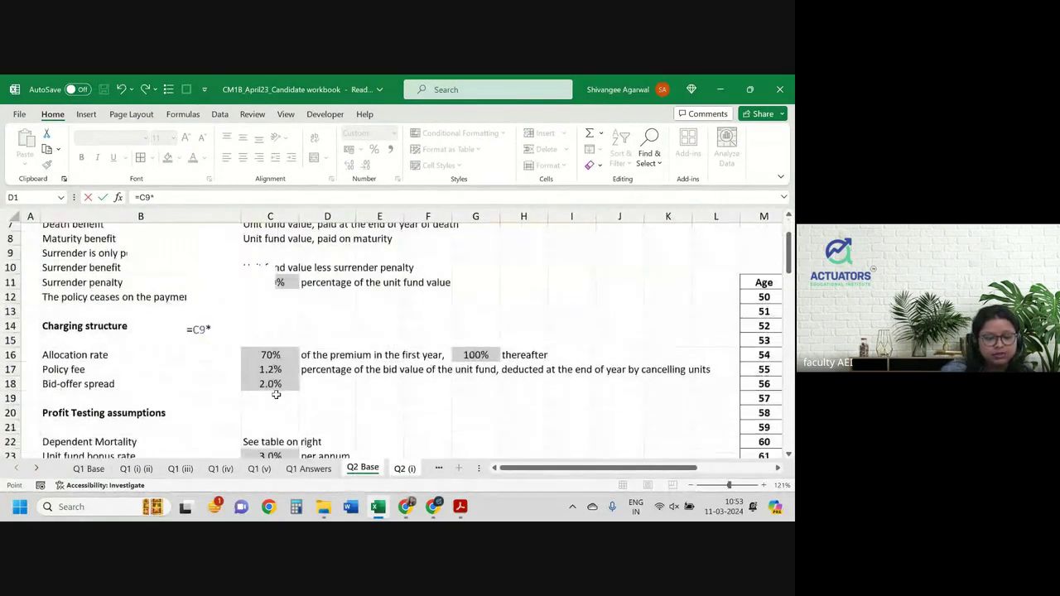
pyautogui.click(276, 355)
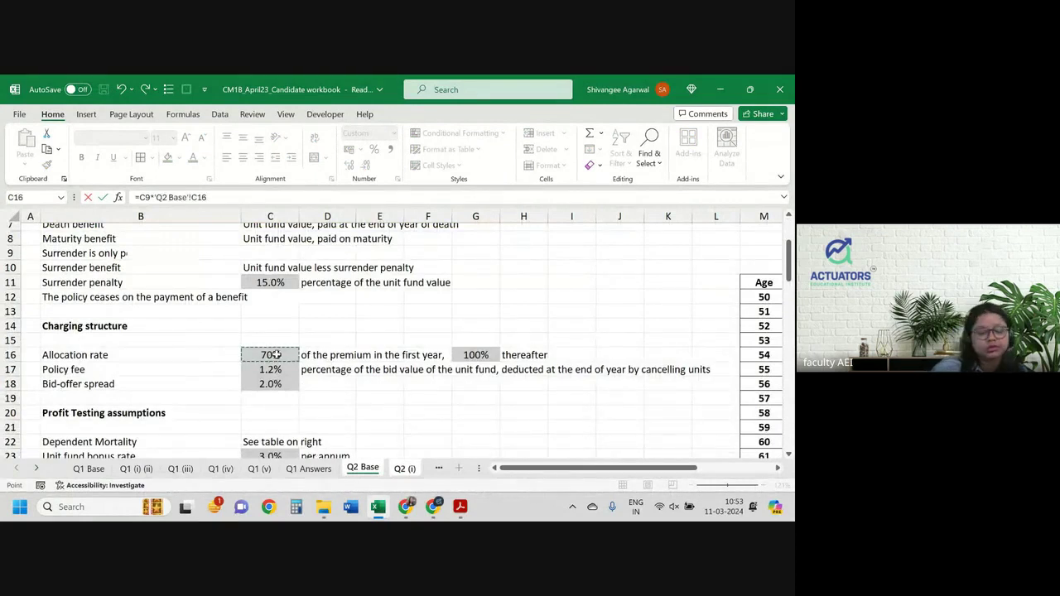
pyautogui.write('*(1-')
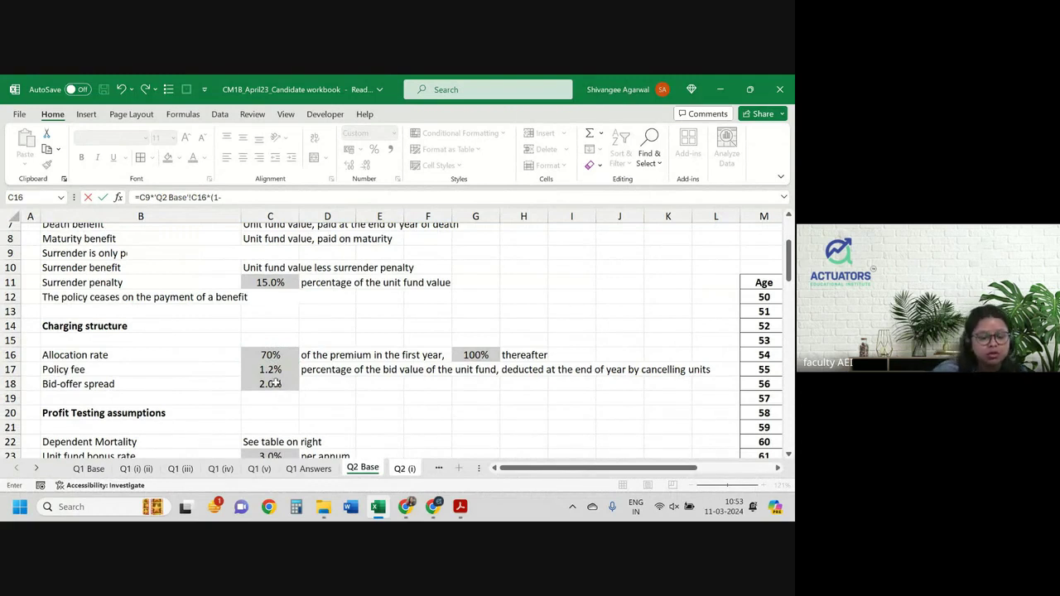
pyautogui.click(276, 383)
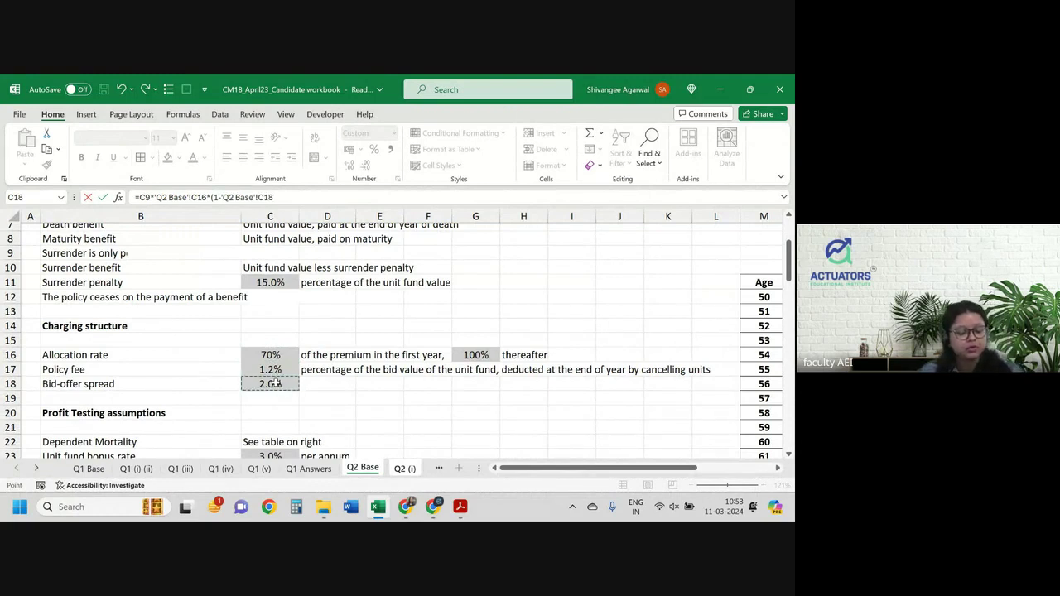
pyautogui.press('F4')
pyautogui.write(')')
pyautogui.press('Return')
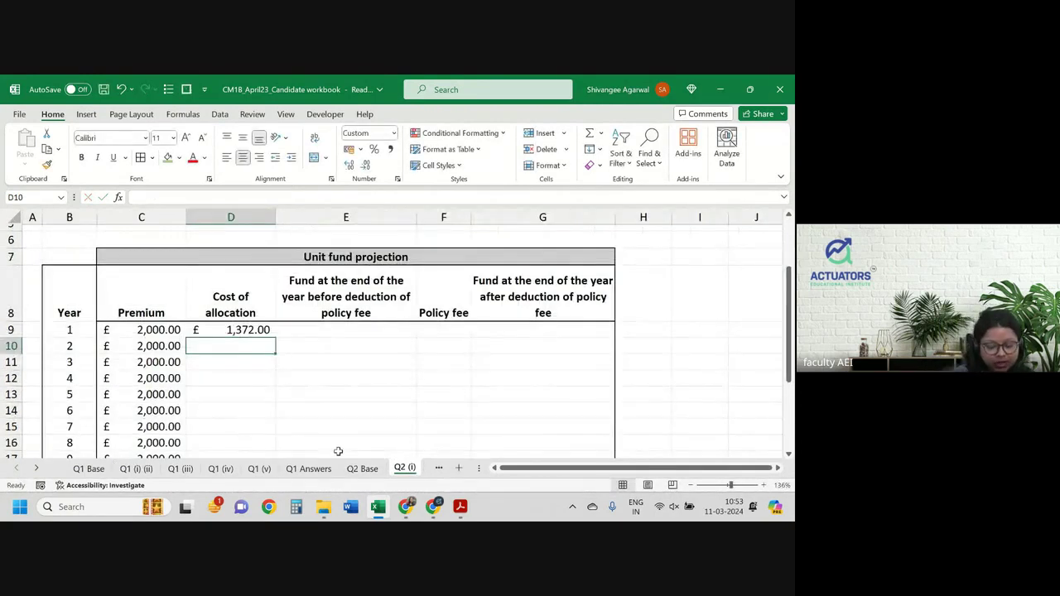
pyautogui.hotkey('ctrl', 'pageup')
# Enter D10 as =C10*'Q2 Base'!$G$16*(1-'Q2 Base'!$C$18) for 100% allocation less spread.
pyautogui.hotkey('ctrl', 'pagedown')
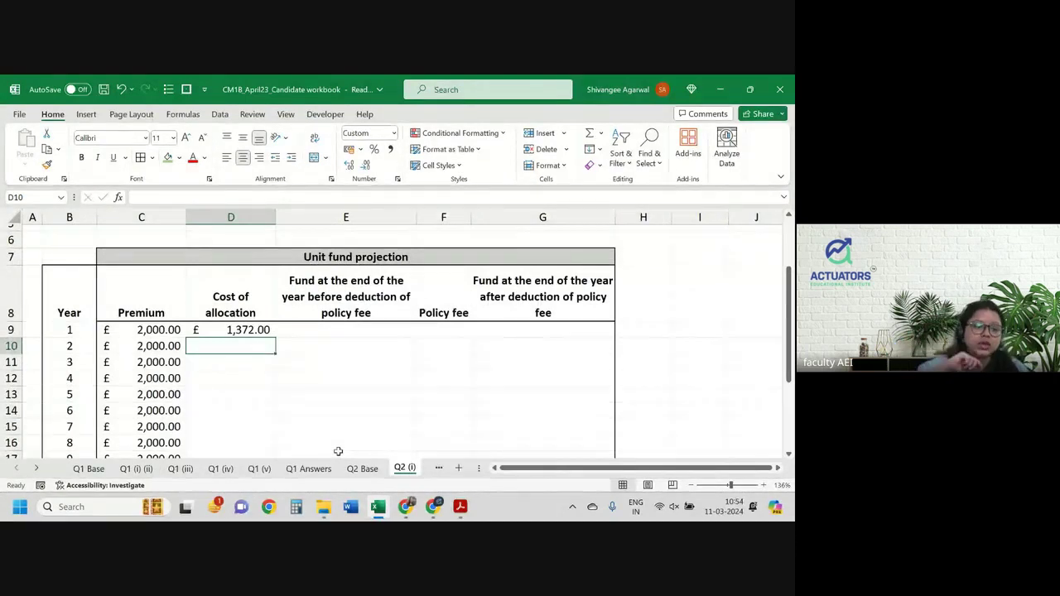
pyautogui.write('=')
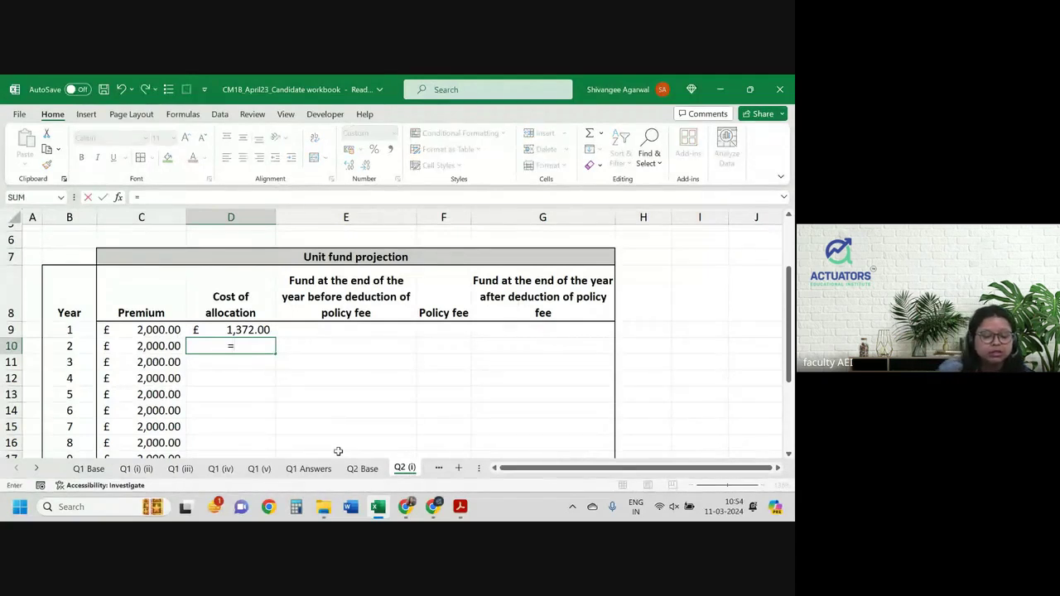
pyautogui.press('Left')
pyautogui.write('*')
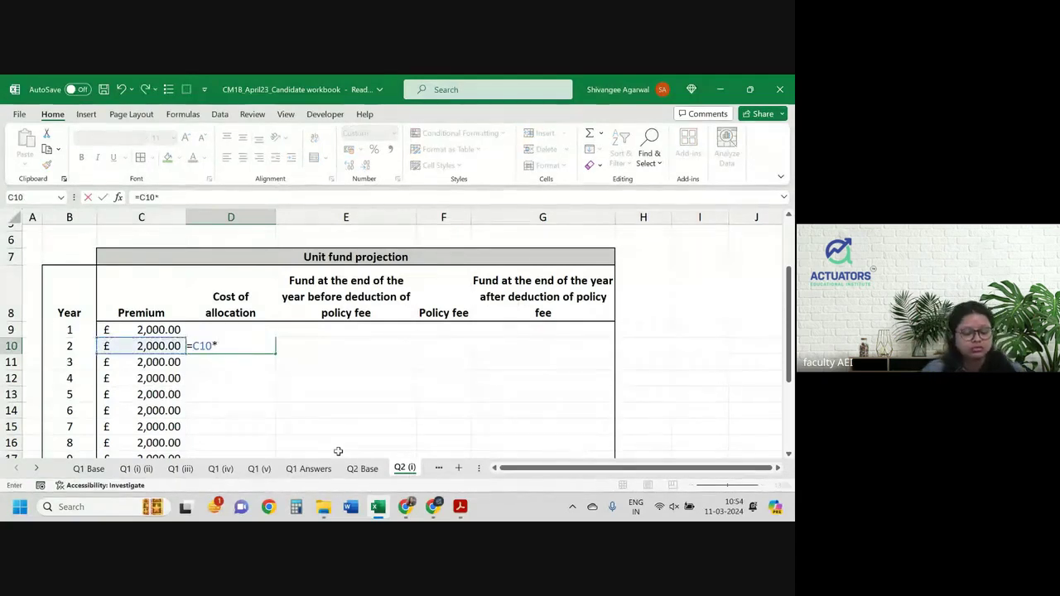
pyautogui.hotkey('ctrl', 'pageup')
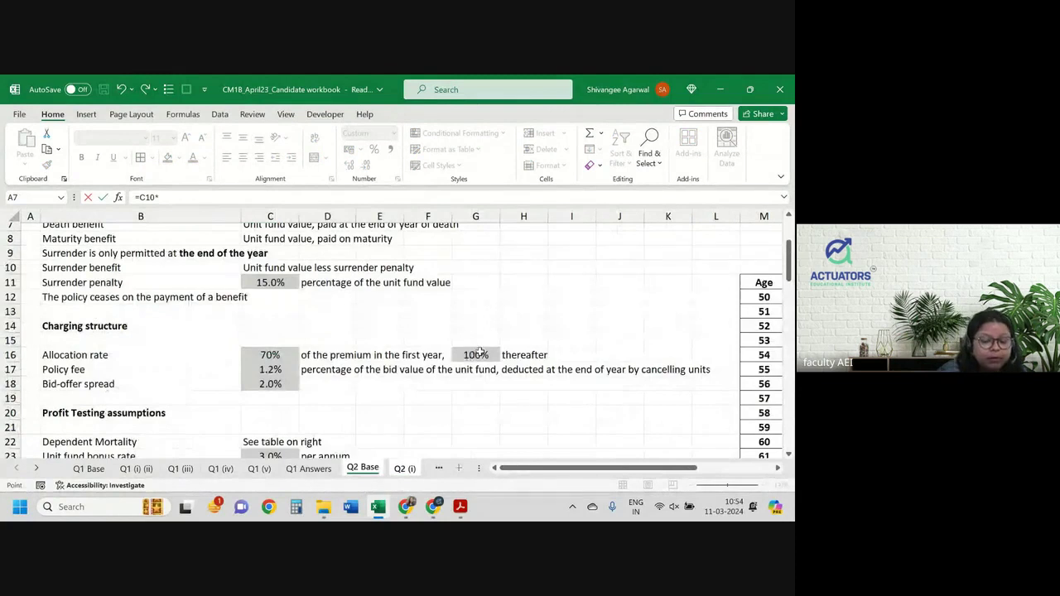
pyautogui.click(478, 354)
pyautogui.press('F4')
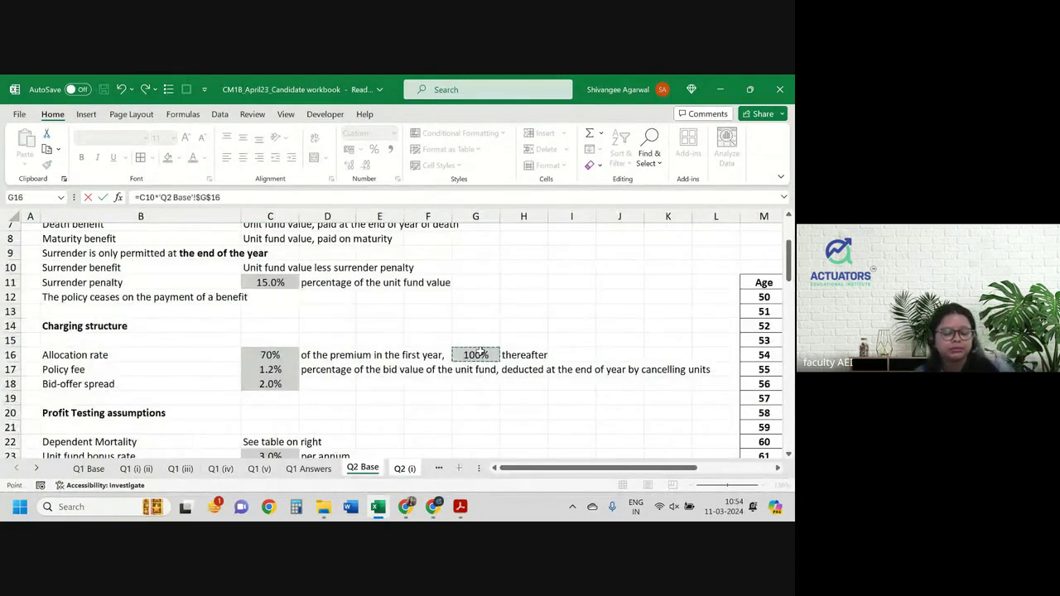
pyautogui.write("*(1-'Q2 Base'!A7")
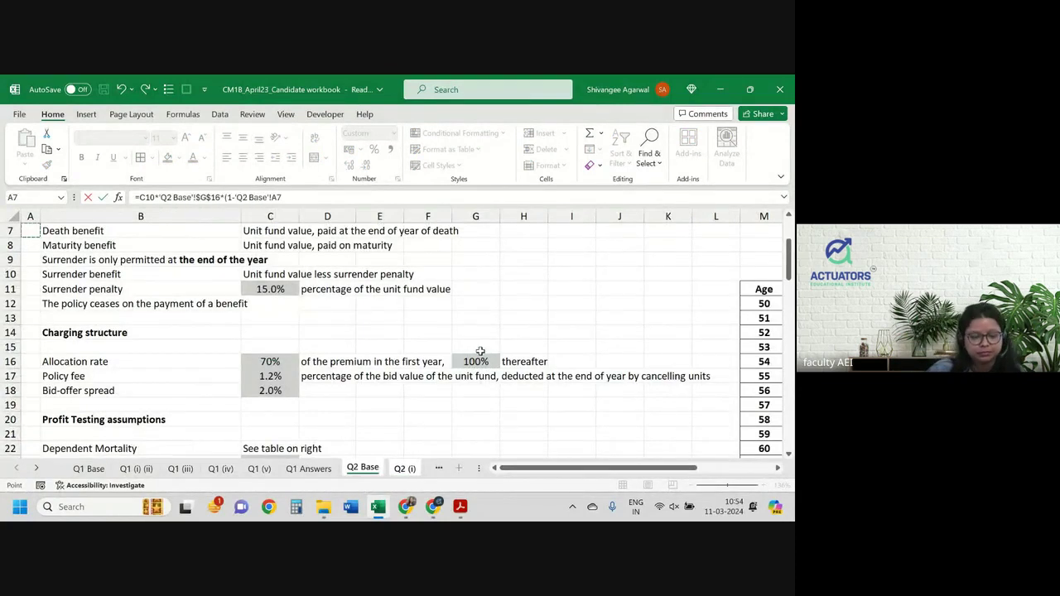
pyautogui.press('Down')
pyautogui.press('Down')
pyautogui.press('Down')
pyautogui.press('Down')
pyautogui.press('Down')
pyautogui.press('Down')
pyautogui.press('Down')
pyautogui.press('Down')
pyautogui.press('Down')
pyautogui.press('Down')
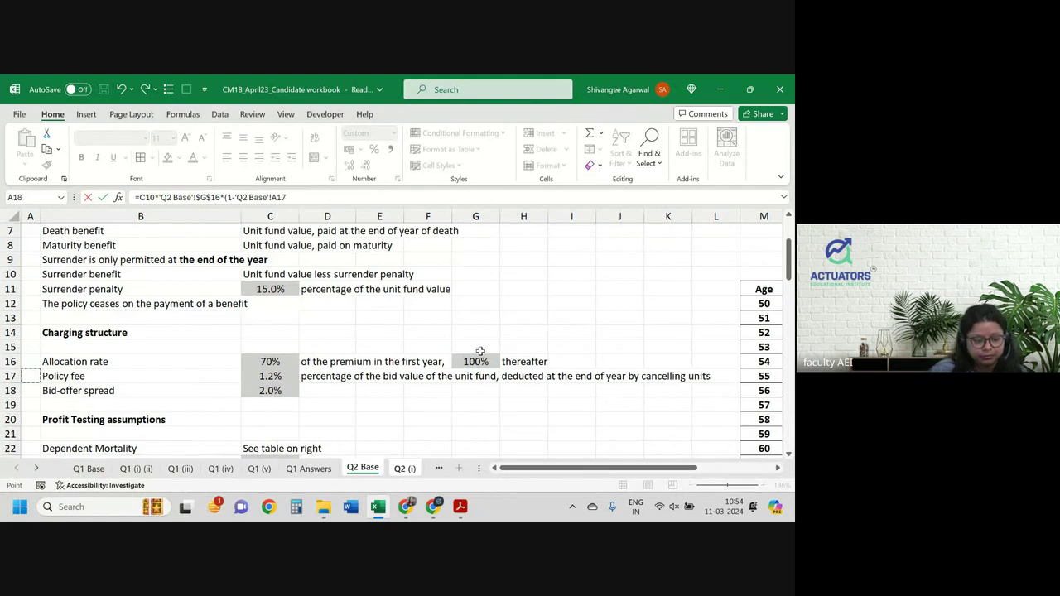
pyautogui.press('Down')
pyautogui.press('Right')
pyautogui.press('Right')
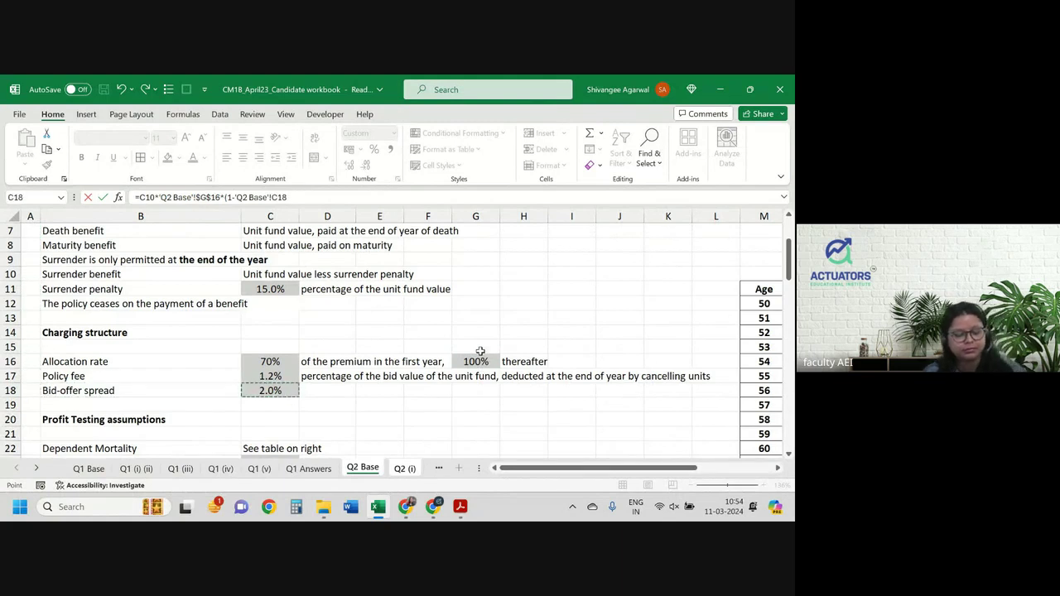
pyautogui.press('F4')
pyautogui.write(')')
pyautogui.press('Return')
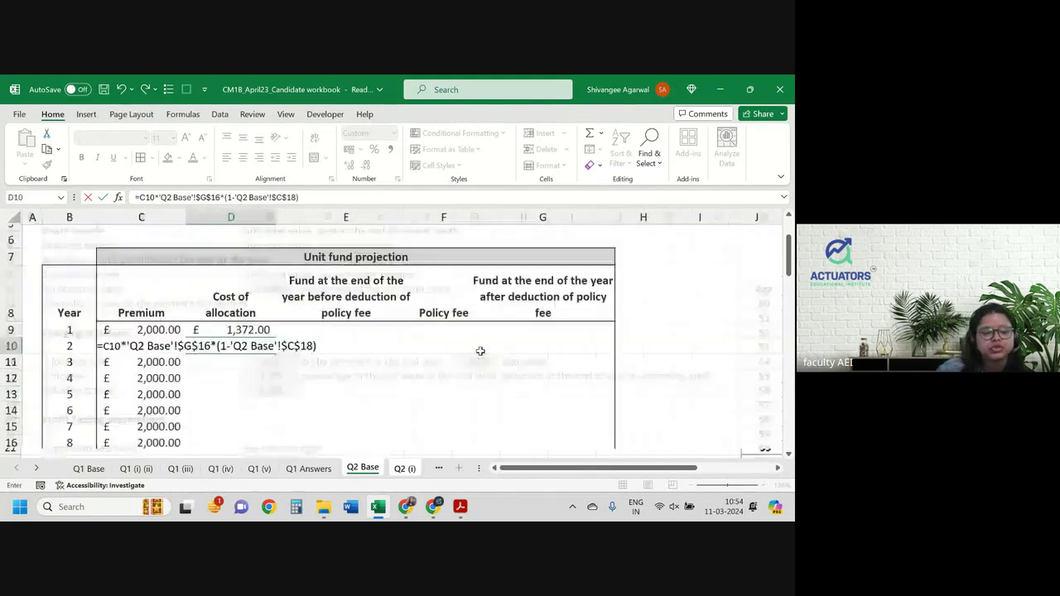
# Copy the D10 formula down the remaining years, giving 1,960.00 each year.
pyautogui.click(263, 352)
pyautogui.moveTo(264, 352); pyautogui.dragTo(264, 361)
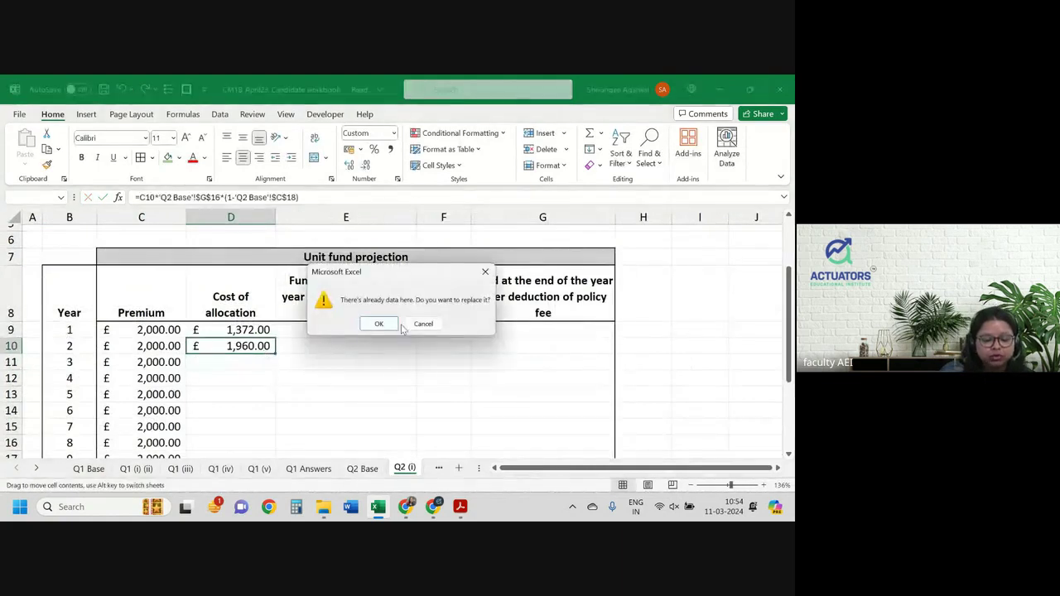
pyautogui.click(423, 323)
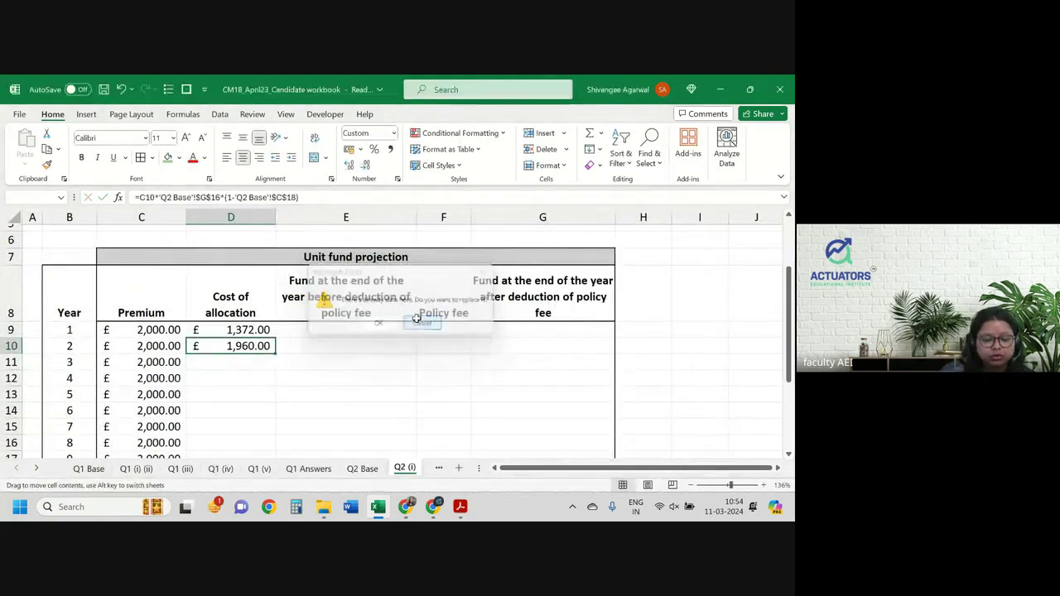
pyautogui.doubleClick(275, 353)
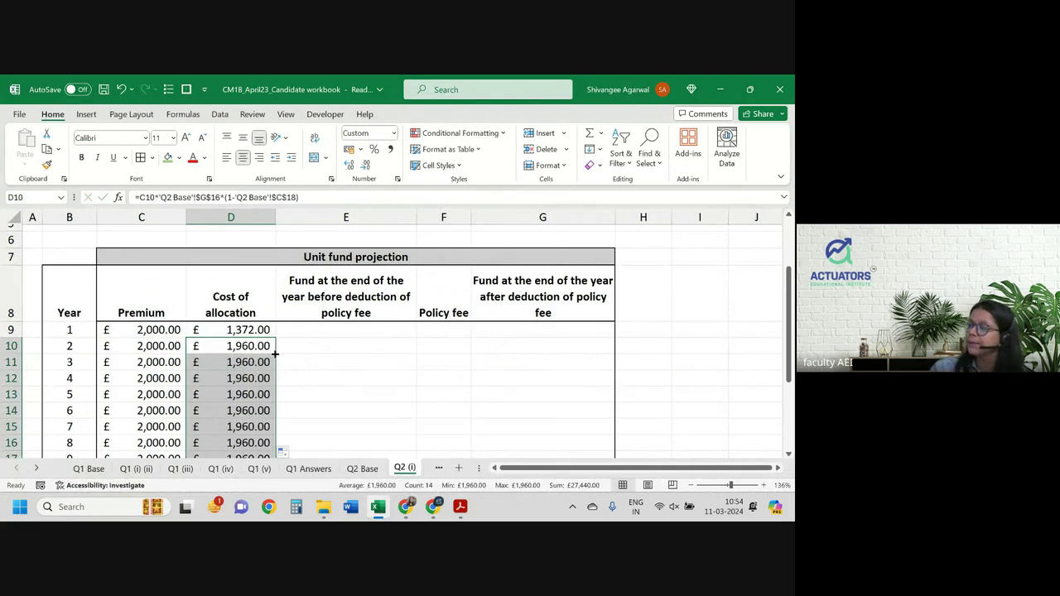
# Enter E9 as =D9*(1+'Q2 Base'!$C$23), growing the allocation at 3%, giving 1,413.16.
pyautogui.click(379, 296)
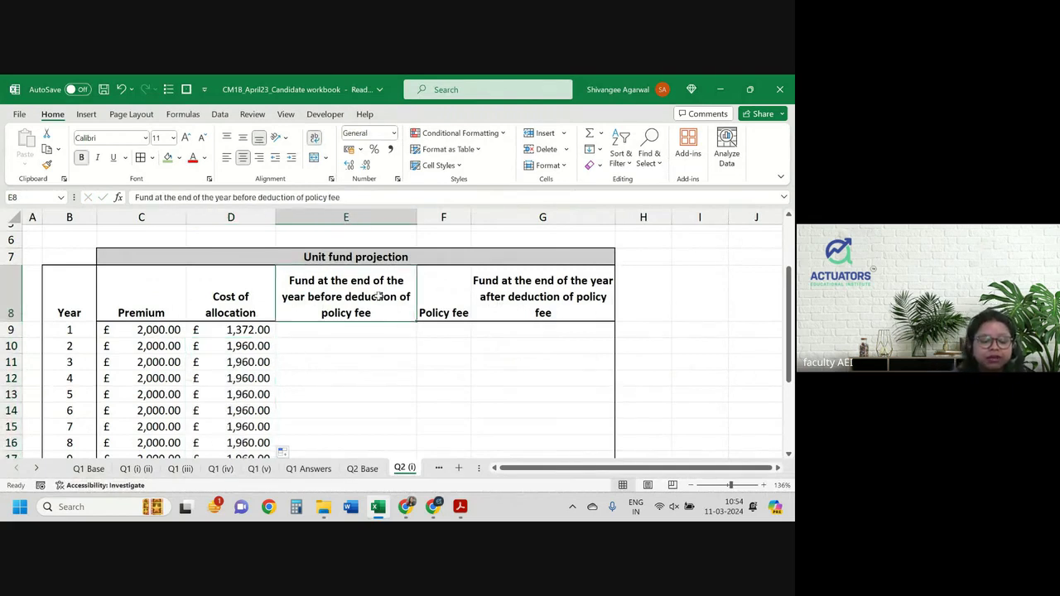
pyautogui.click(365, 333)
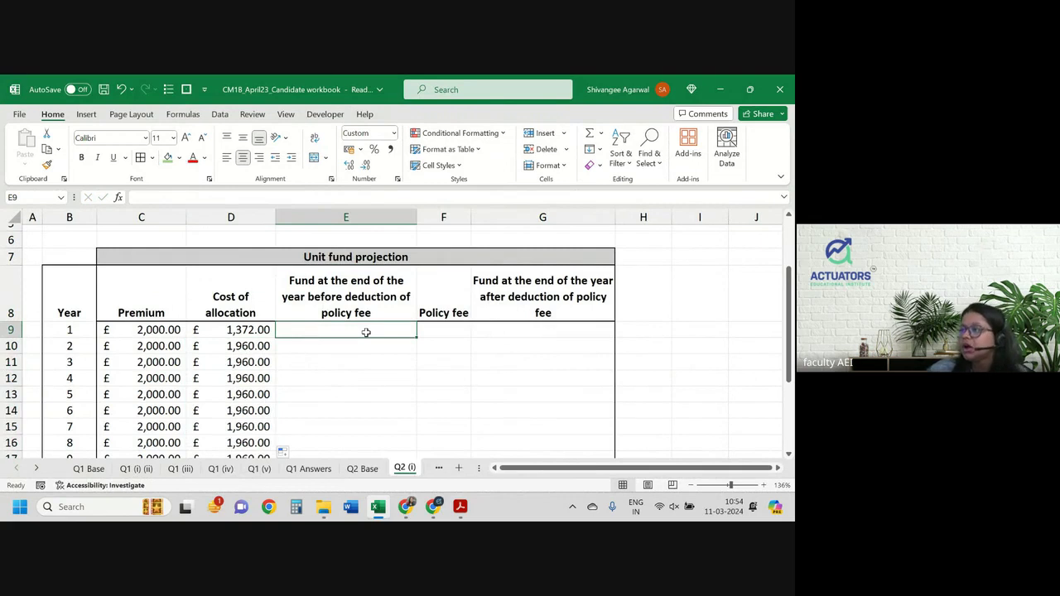
pyautogui.write('=')
pyautogui.press('Left')
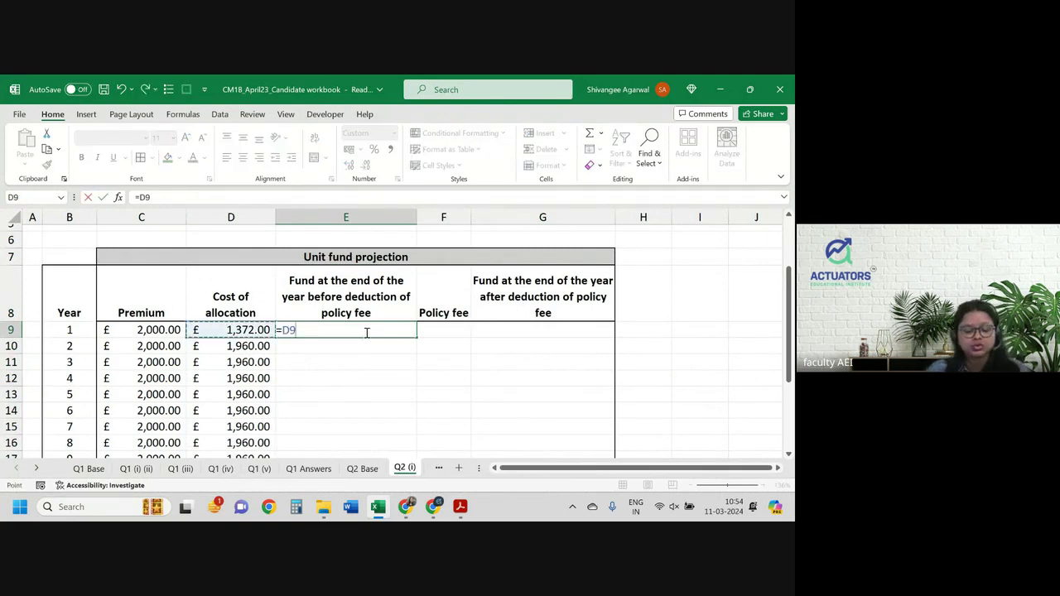
pyautogui.write('*(1+')
pyautogui.hotkey('ctrl', 'pageup')
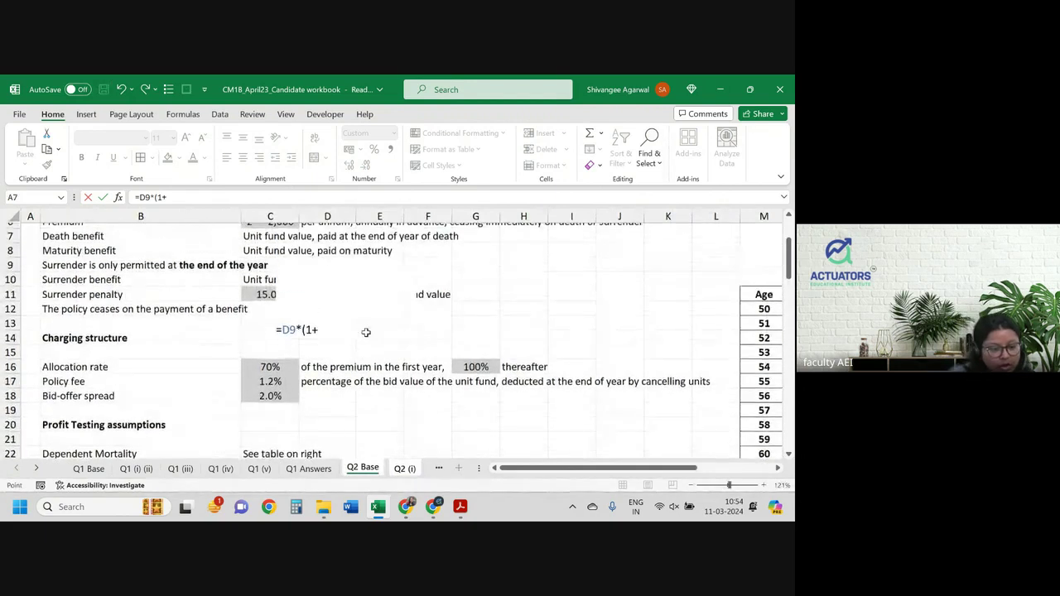
pyautogui.scroll(-2, 366, 332)
pyautogui.scroll(-1, 366, 332)
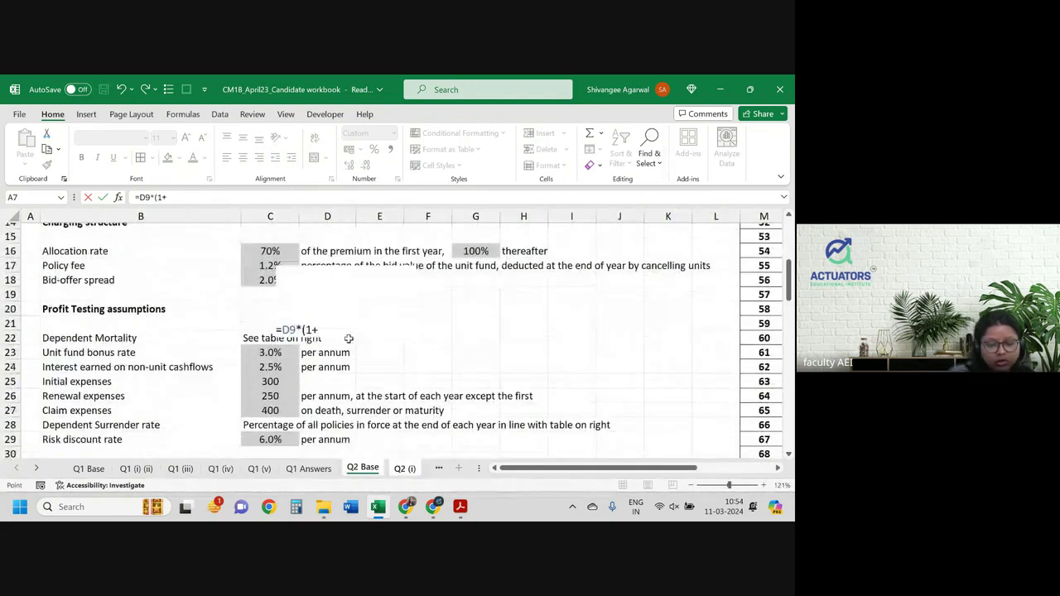
pyautogui.click(285, 352)
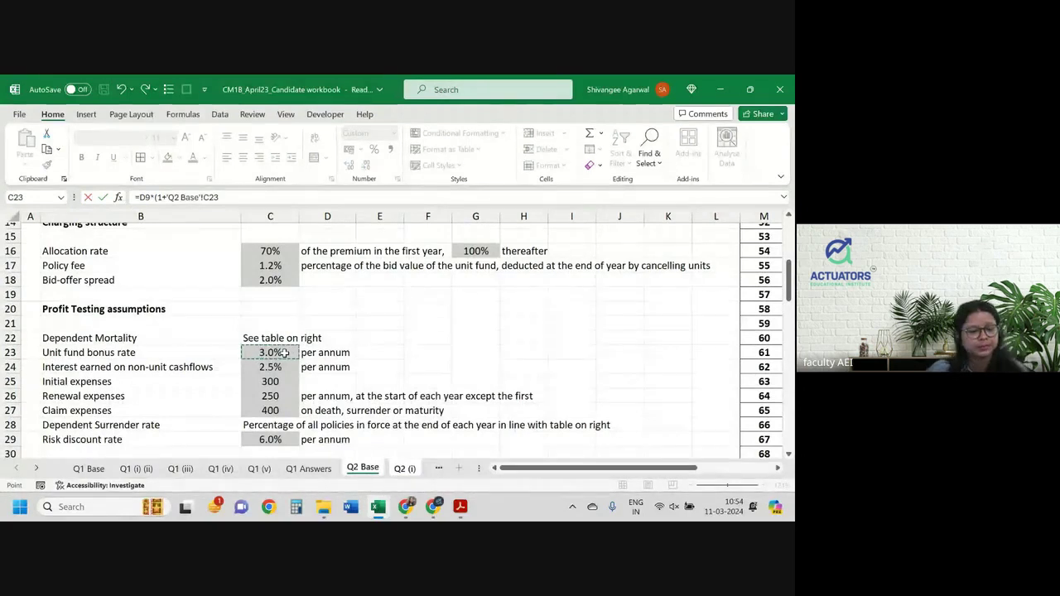
pyautogui.press('F4')
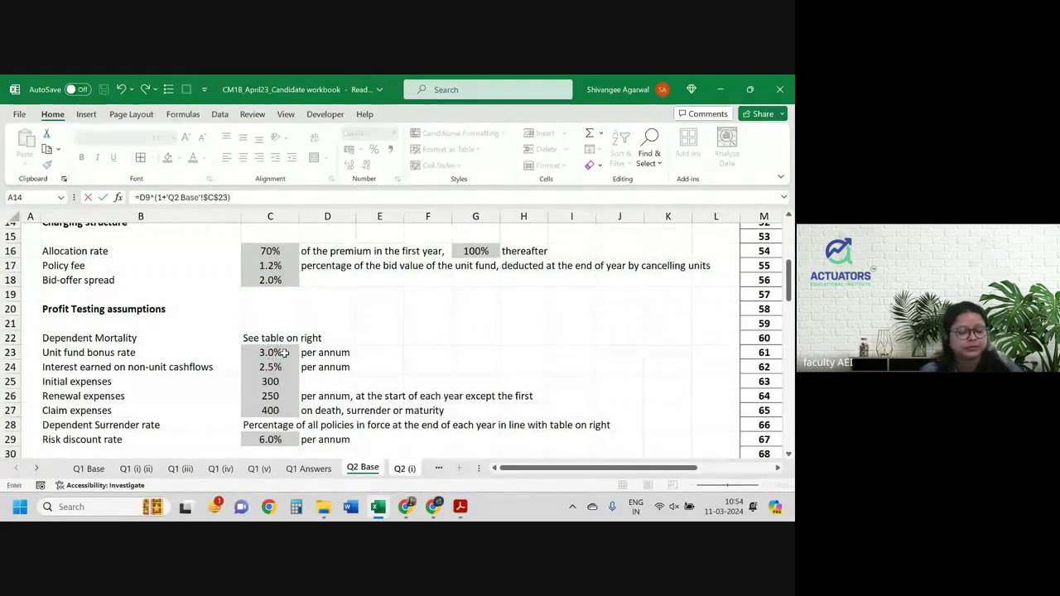
pyautogui.press('Return')
# Fill the E9 formula down column E, then undo the fill.
pyautogui.click(407, 331)
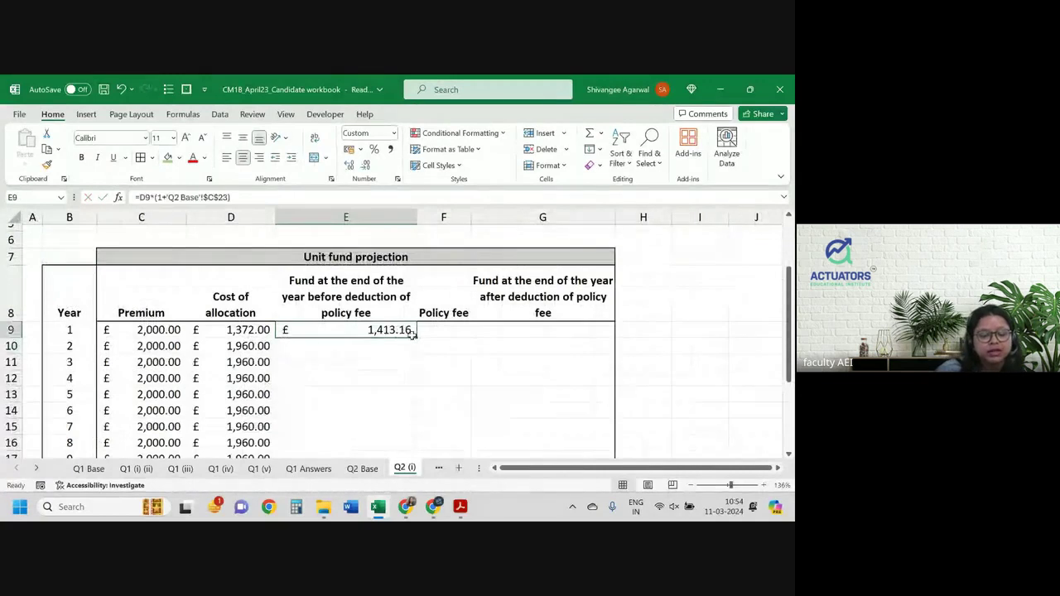
pyautogui.doubleClick(416, 339)
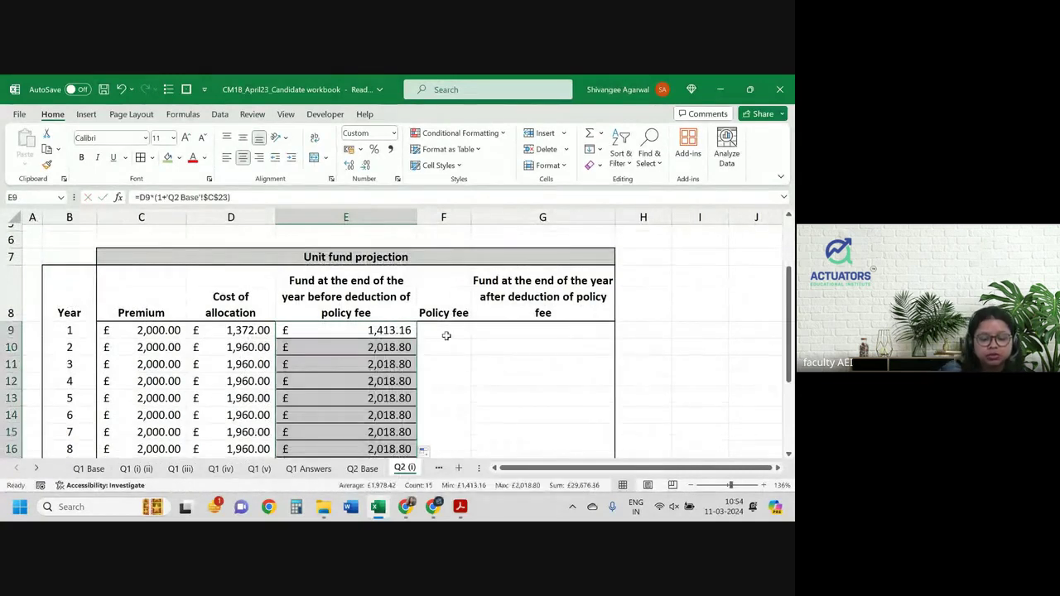
pyautogui.hotkey('ctrl', 'z')
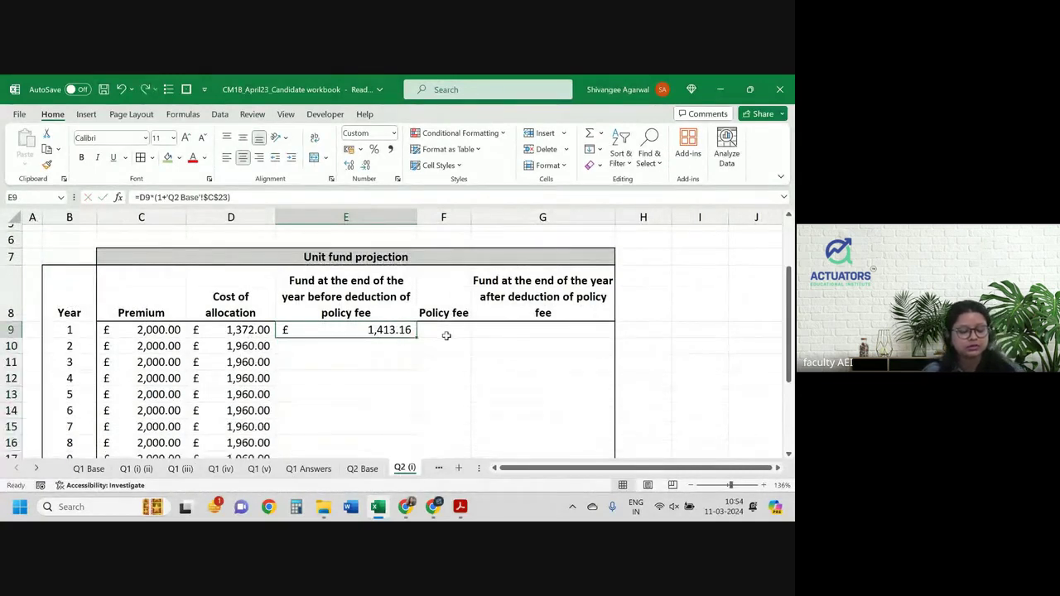
# Paste the E9 formula into E10 as formulas only and fill it down column E.
pyautogui.click(390, 346)
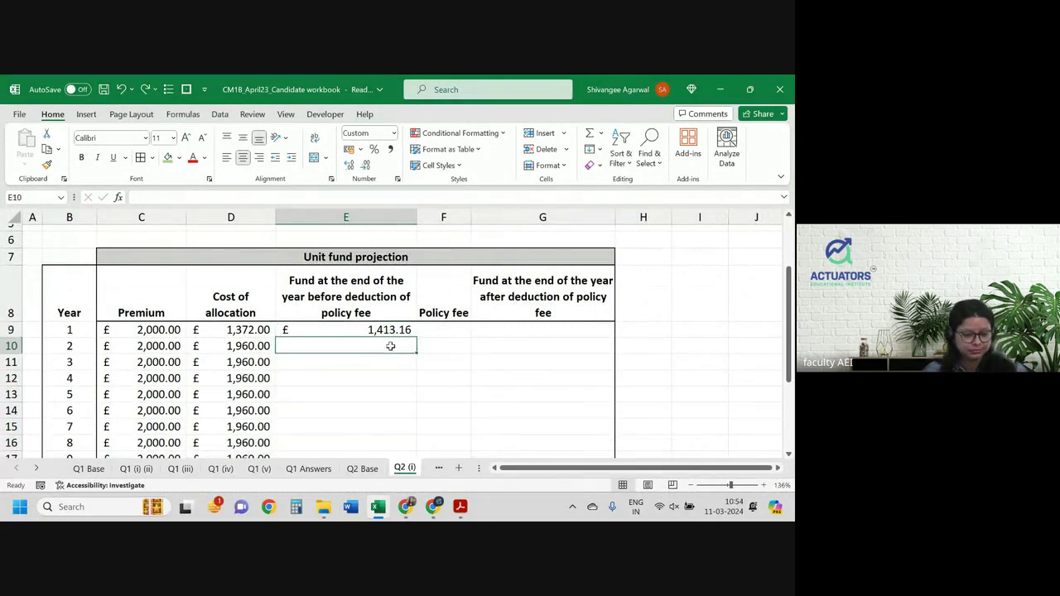
pyautogui.click(390, 329)
pyautogui.hotkey('ctrl', 'c')
pyautogui.click(390, 347)
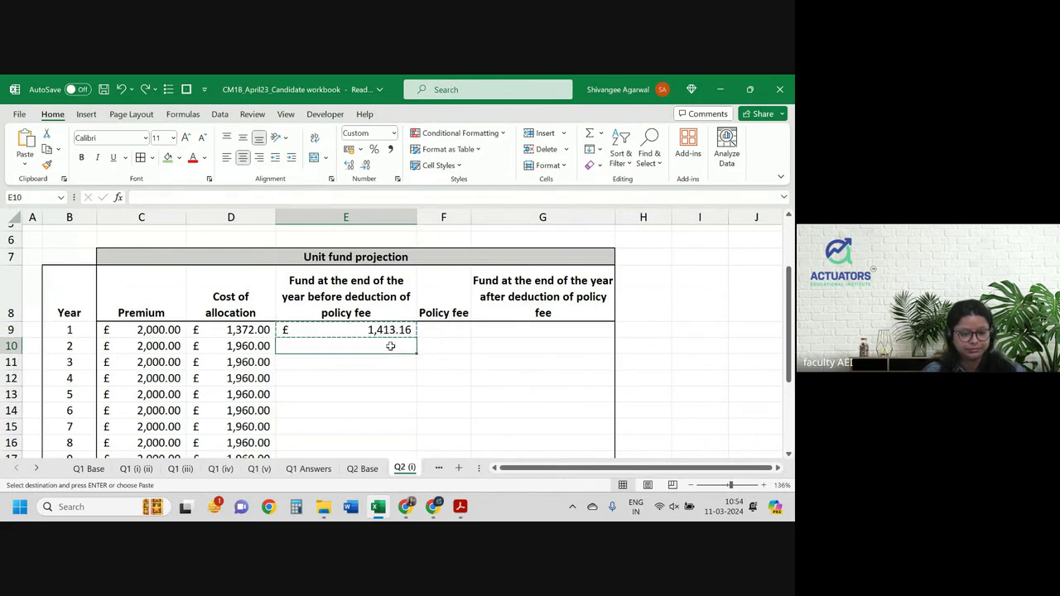
pyautogui.hotkey('ctrl', 'alt', 'v')
pyautogui.press('v')
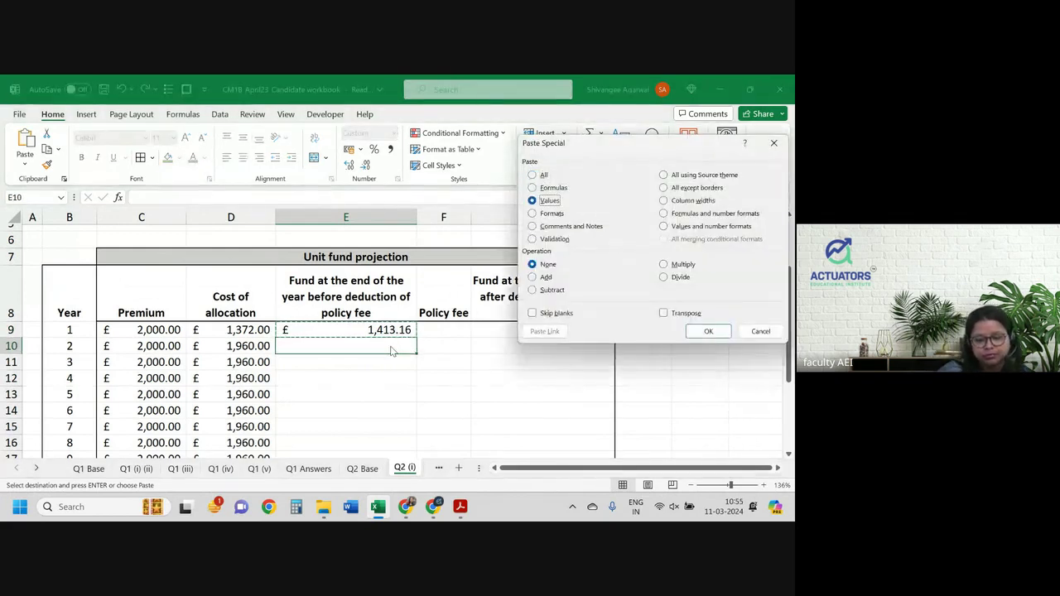
pyautogui.press('f')
pyautogui.press('Return')
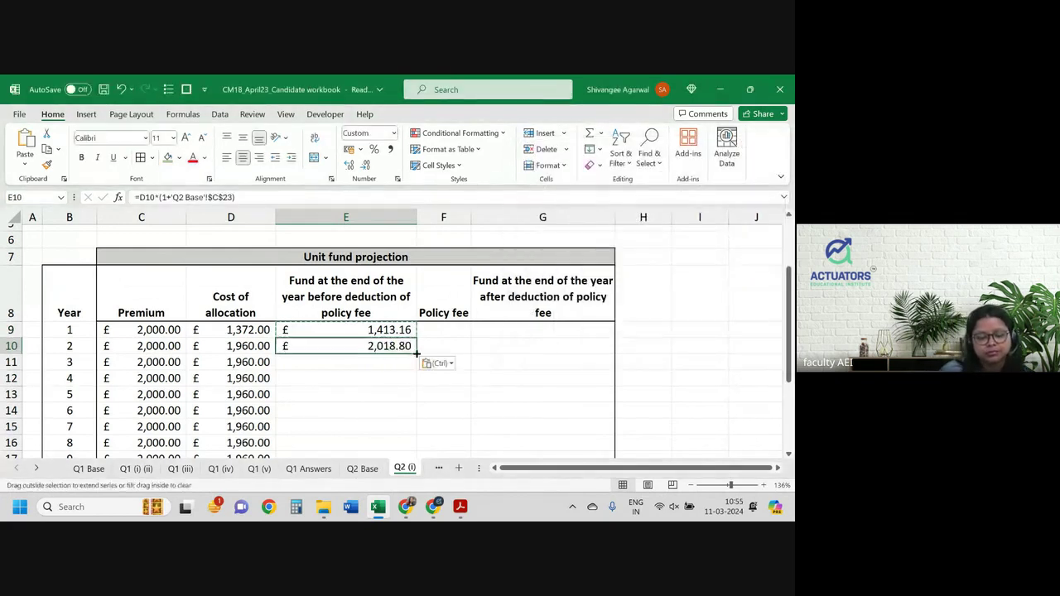
pyautogui.doubleClick(417, 356)
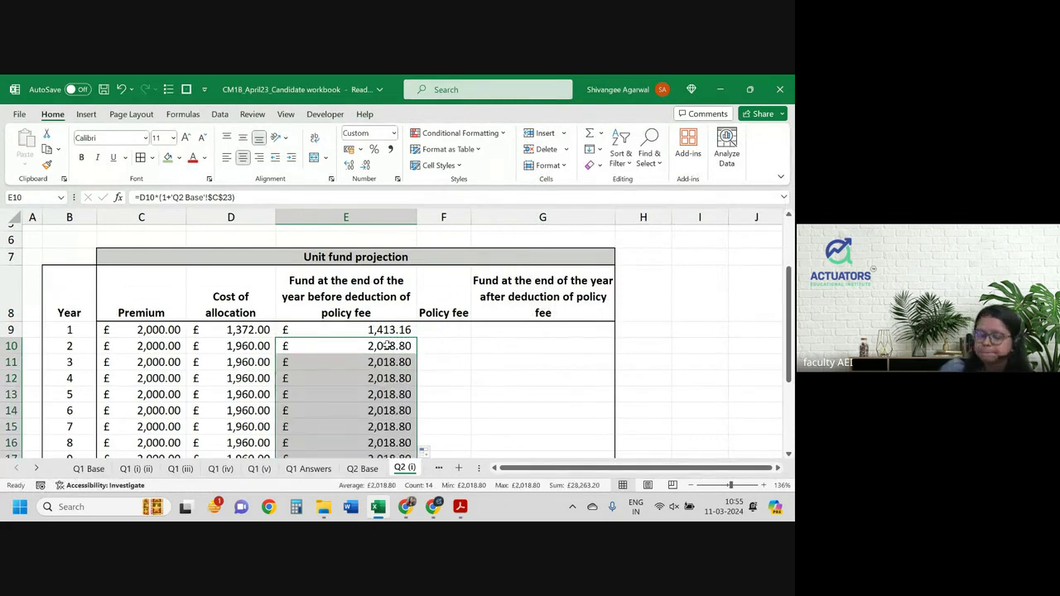
# Change E10 to =D10*(1+'Q2 Base'!$C$23)+G9 and copy it down column E, giving 2,018.80.
pyautogui.doubleClick(378, 346)
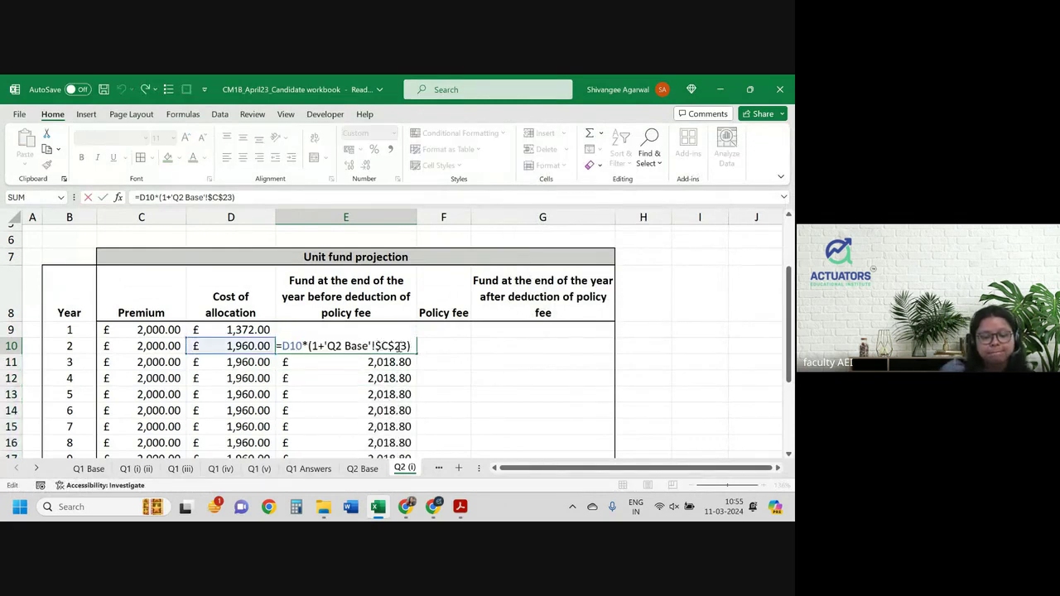
pyautogui.write('+')
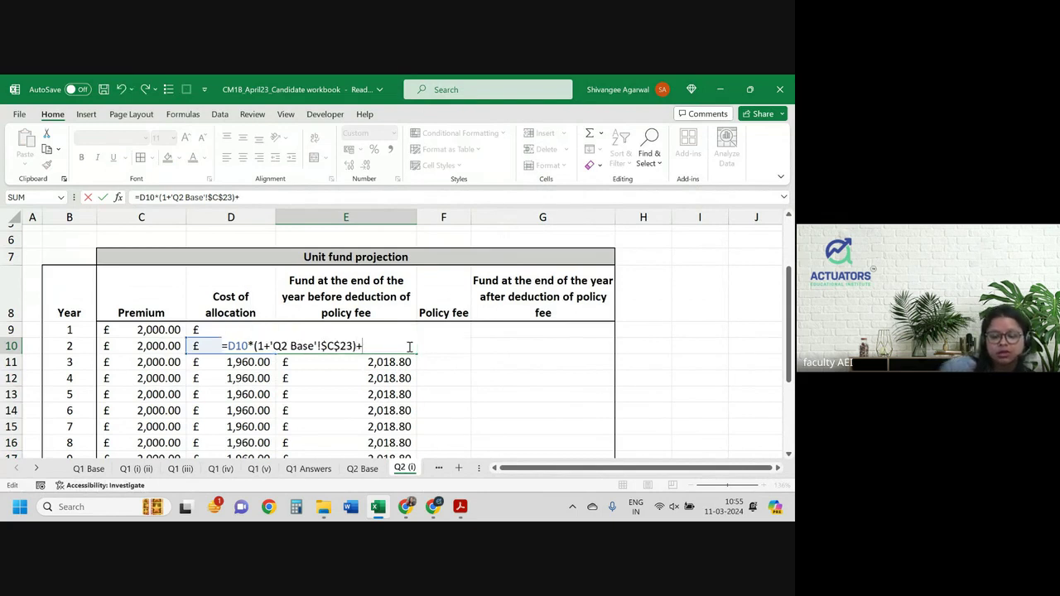
pyautogui.click(544, 329)
pyautogui.press('Return')
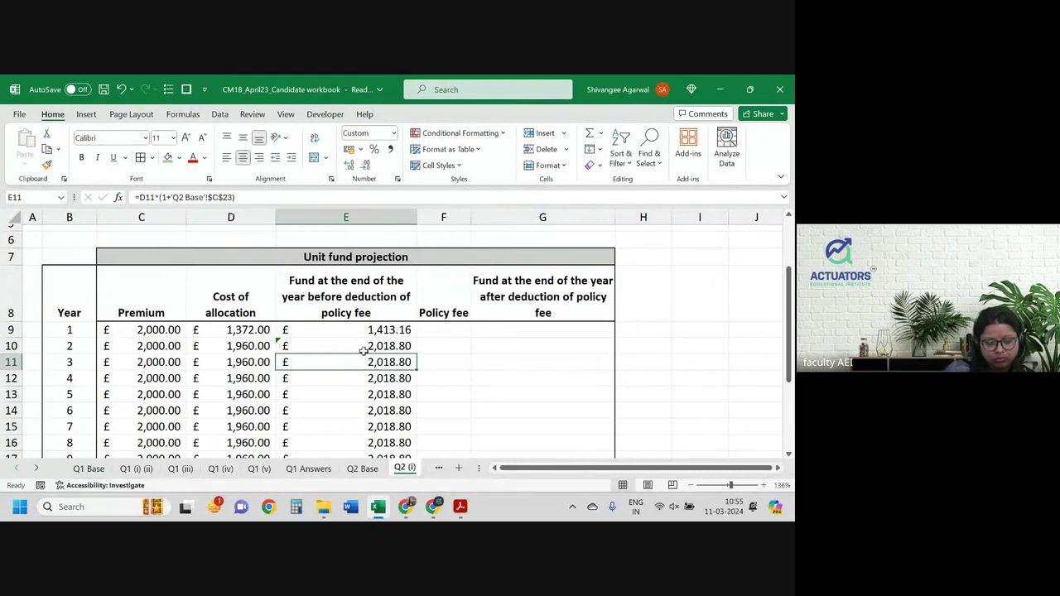
pyautogui.doubleClick(358, 348)
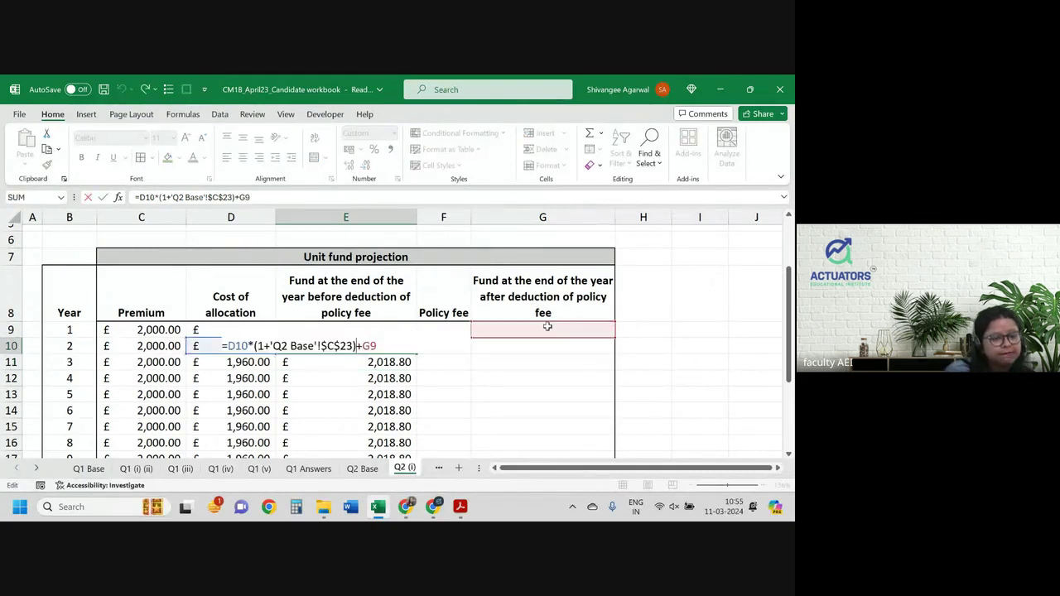
pyautogui.press('Return')
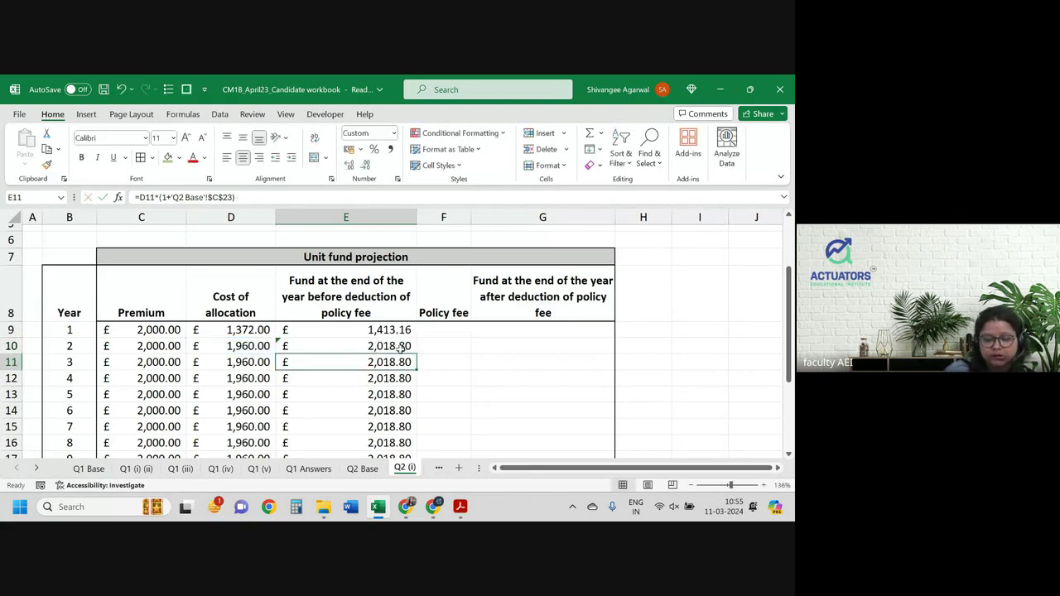
pyautogui.click(401, 349)
pyautogui.moveTo(414, 353); pyautogui.dragTo(416, 454)
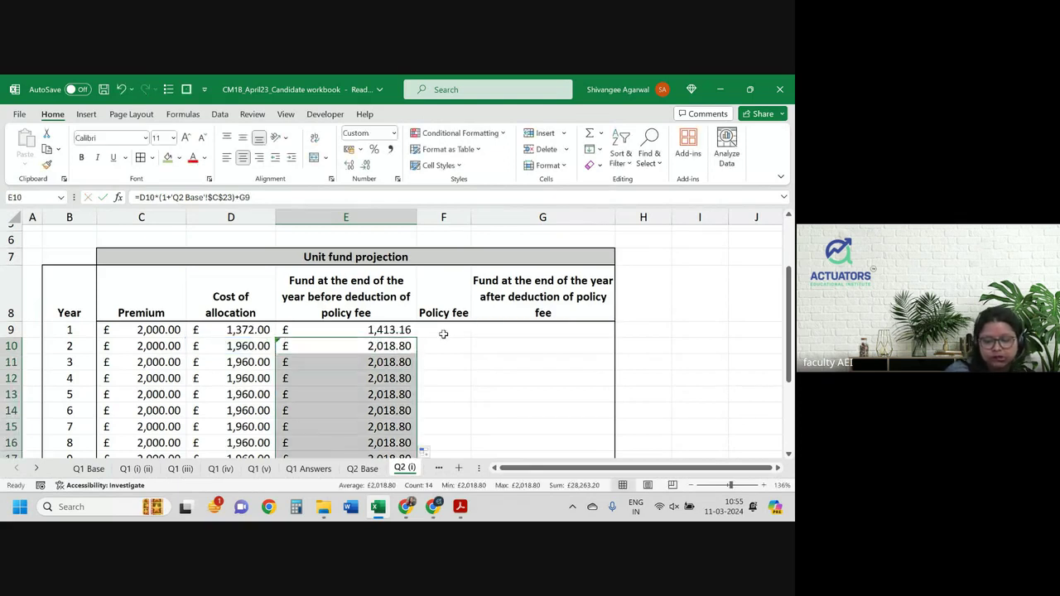
pyautogui.click(445, 332)
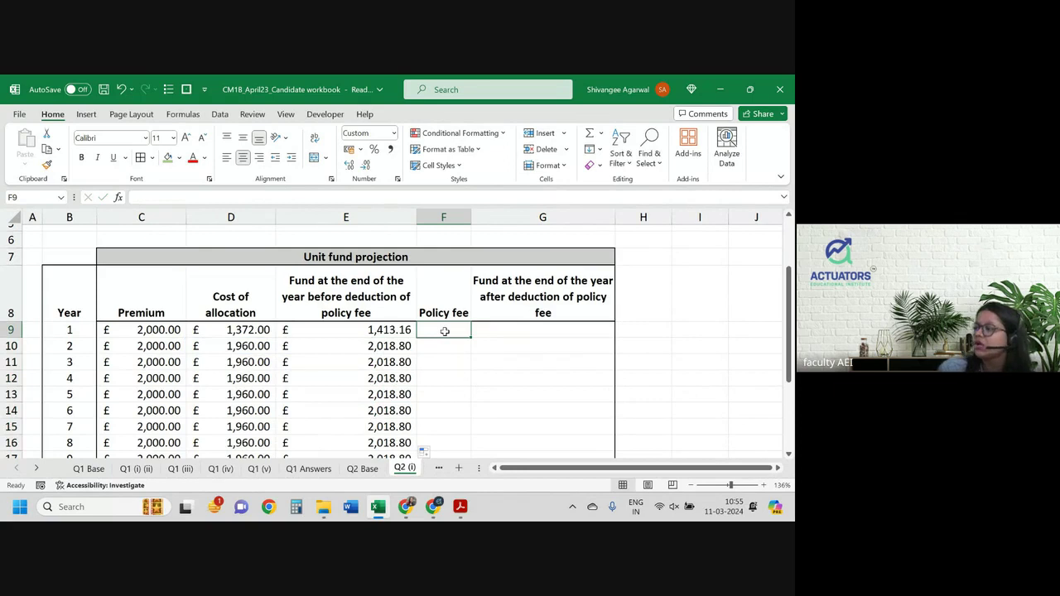
# Enter F9 as =E9*'Q2 Base'!$C$17, the 1.2% policy fee, giving 16.96.
pyautogui.hotkey('ctrl', 'pageup')
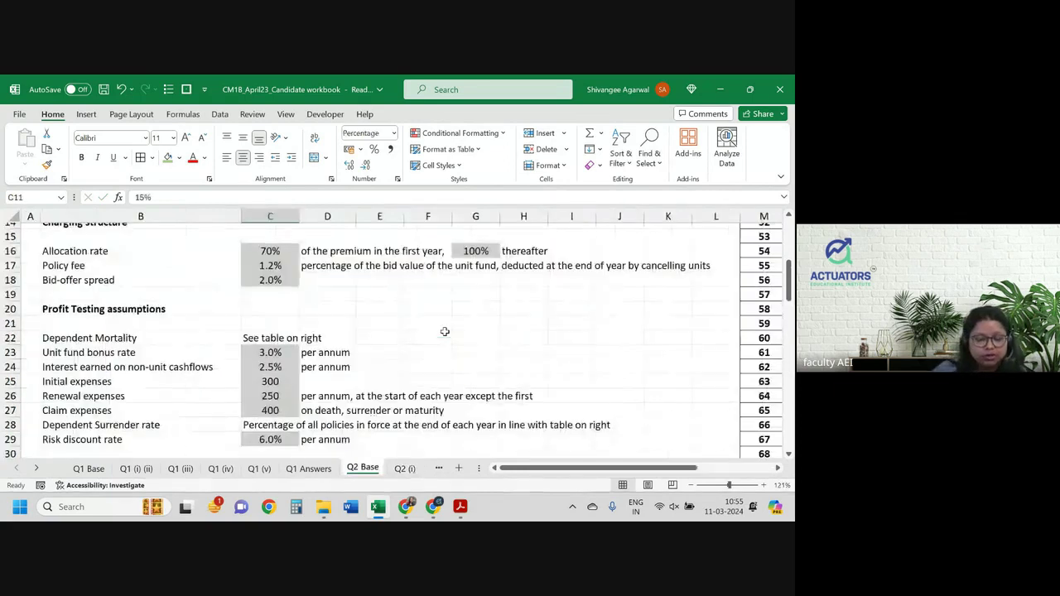
pyautogui.scroll(2, 445, 332)
pyautogui.scroll(-1, 444, 331)
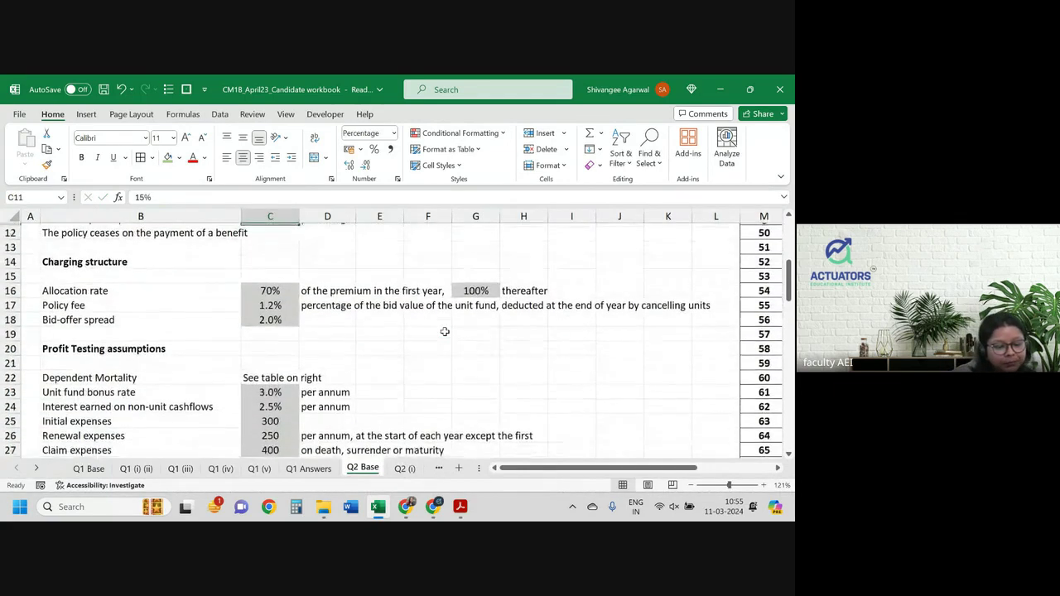
pyautogui.scroll(1, 445, 332)
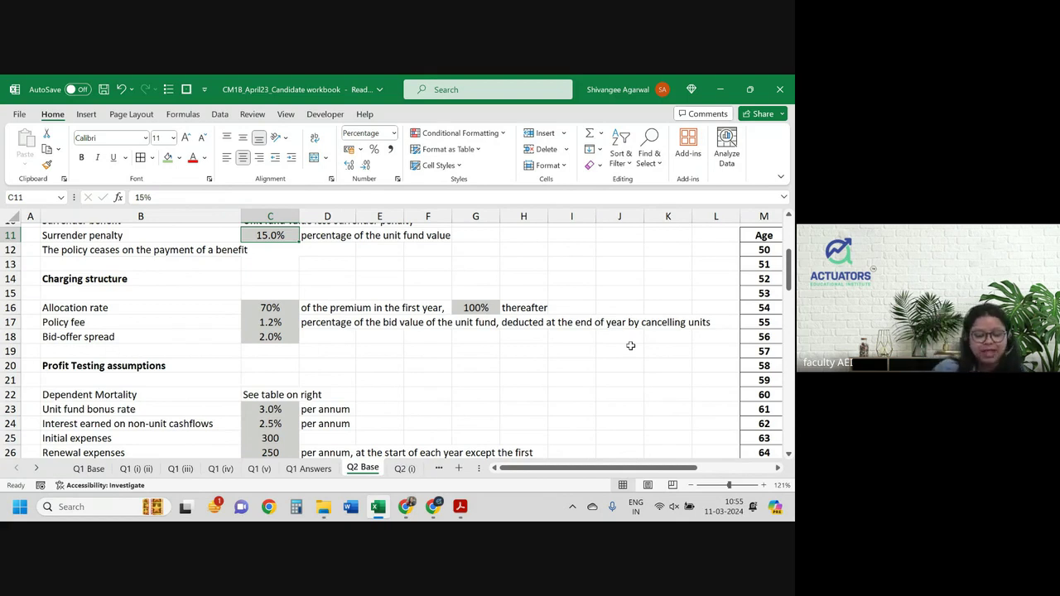
pyautogui.hotkey('ctrl', 'pagedown')
pyautogui.write('=')
pyautogui.press('Left')
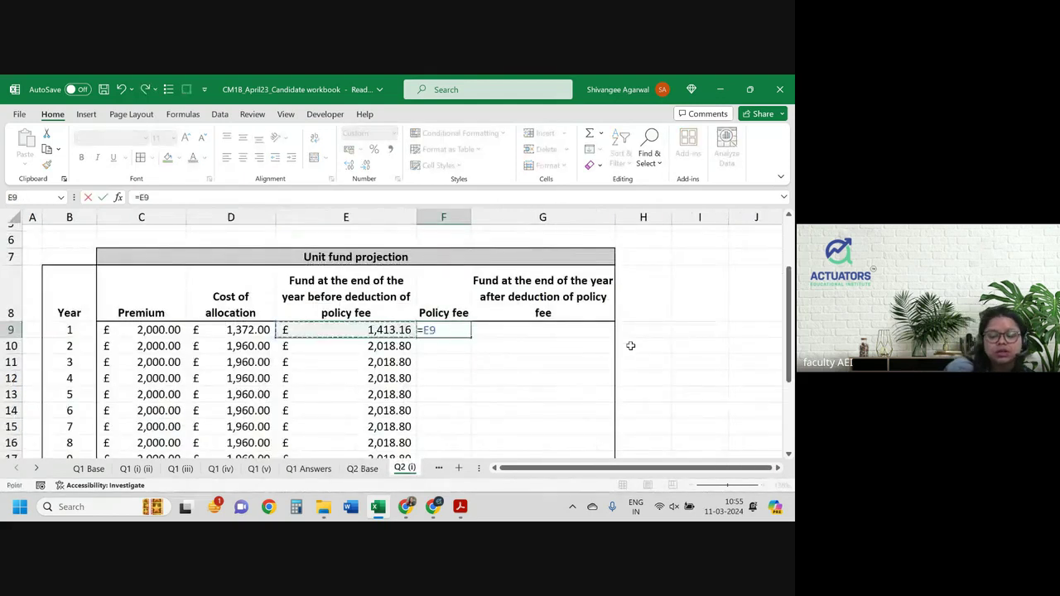
pyautogui.write('*')
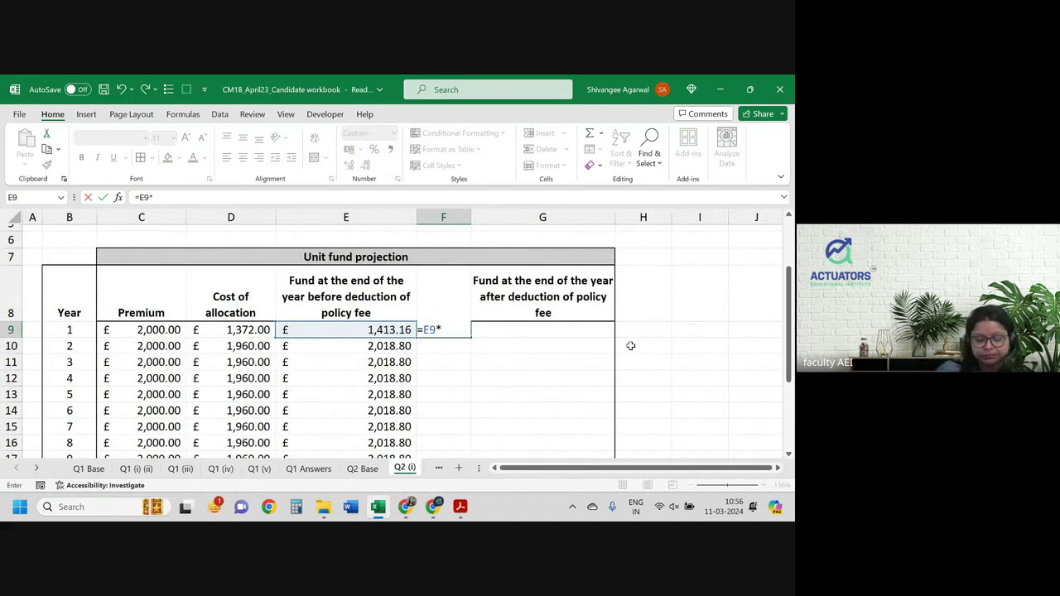
pyautogui.hotkey('ctrl', 'pageup')
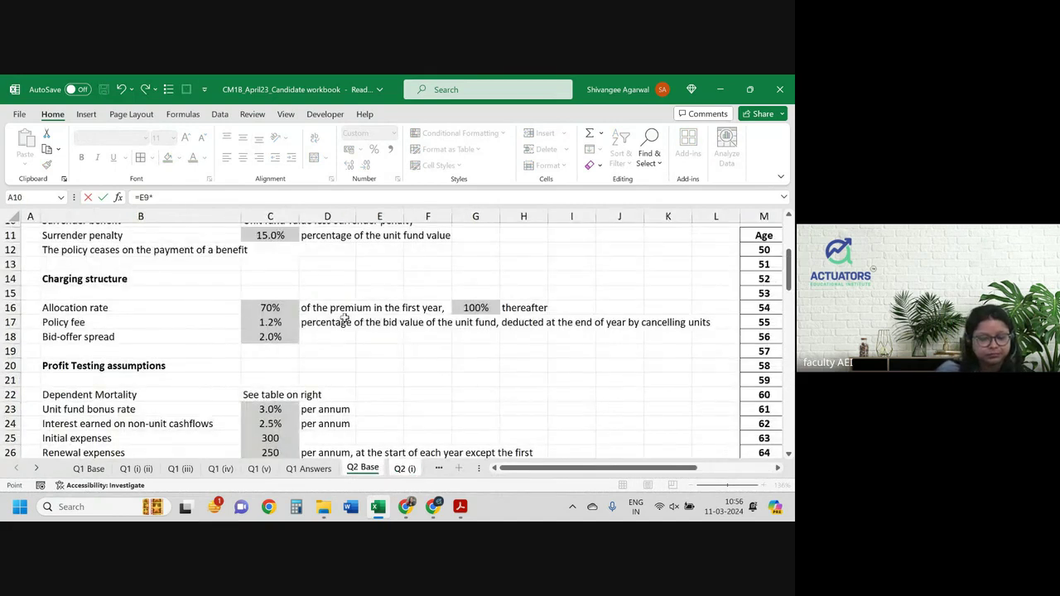
pyautogui.click(266, 322)
pyautogui.press('F4')
pyautogui.press('Return')
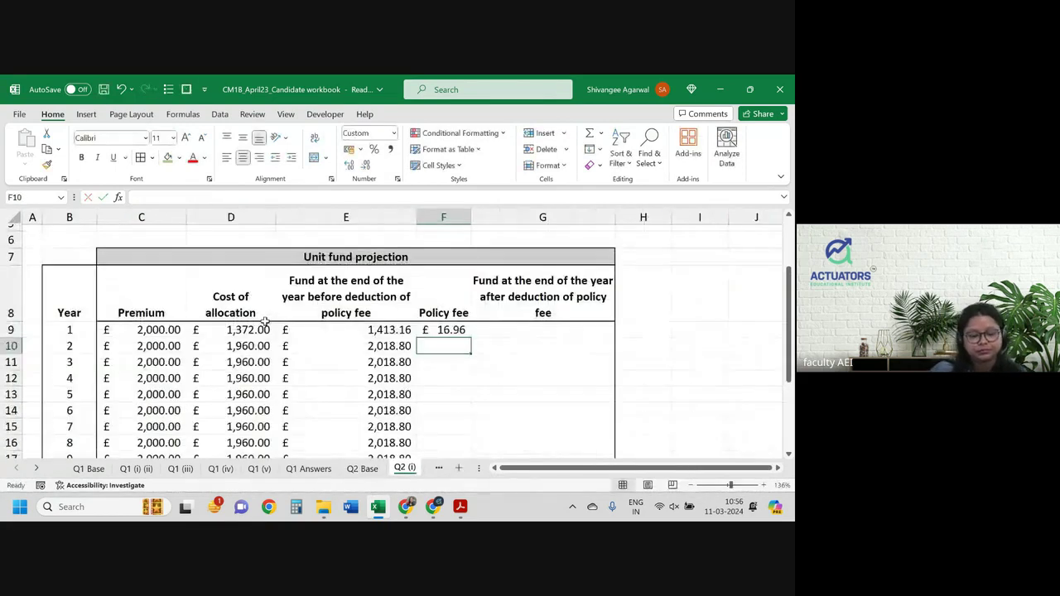
# Paste F9's 16.96 as a value into F10 and fill it down column F.
pyautogui.press('Up')
pyautogui.hotkey('ctrl', 'c')
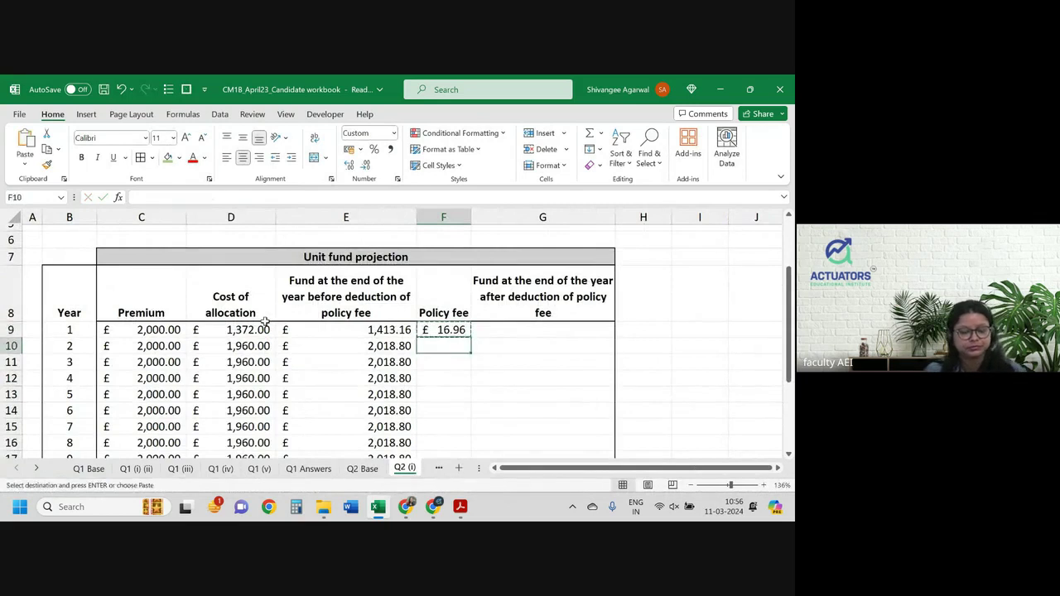
pyautogui.press('Down')
pyautogui.press('v')
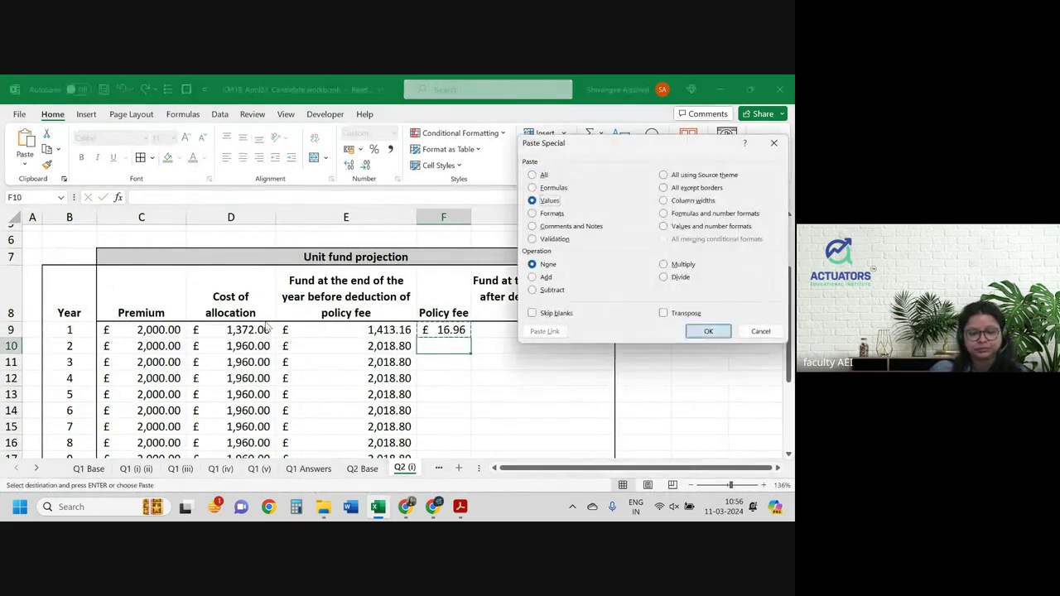
pyautogui.press('Return')
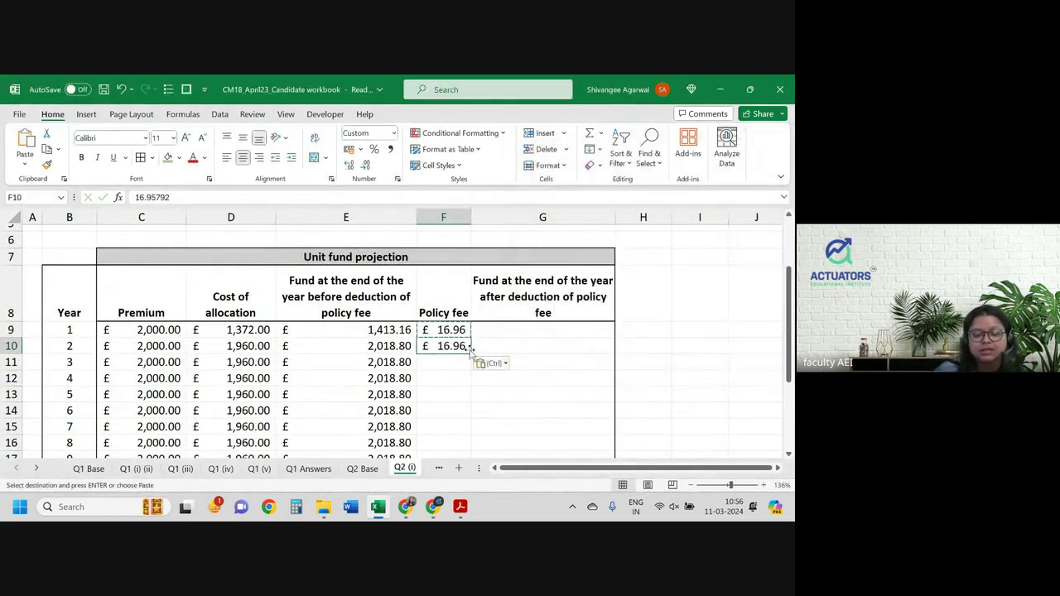
pyautogui.doubleClick(473, 354)
# Enter =E9-F9 as the year 1 closing fund after policy fee in G9.
pyautogui.click(504, 343)
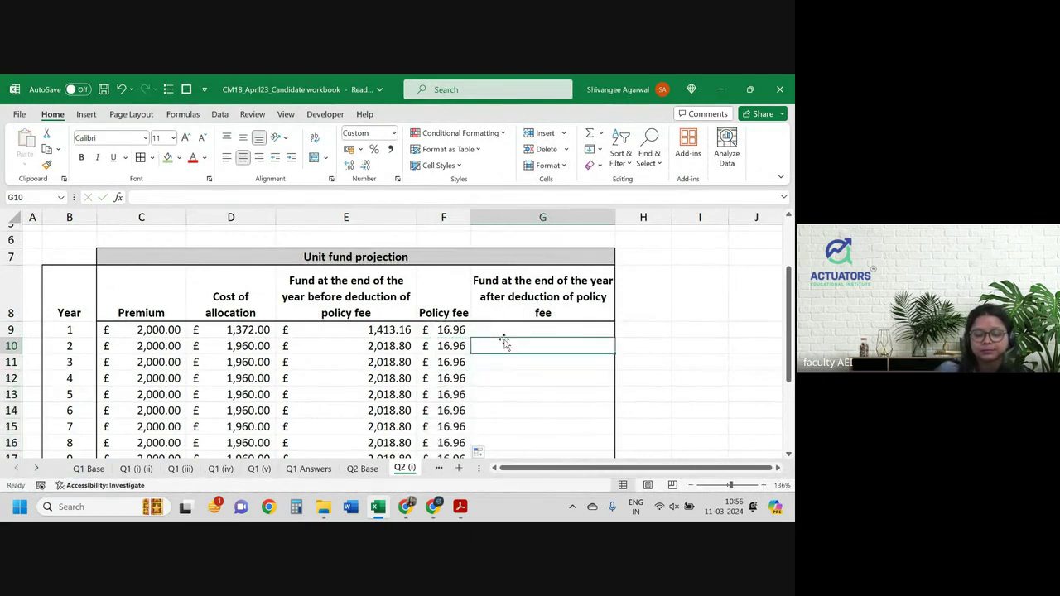
pyautogui.press('Up')
pyautogui.write('=E9')
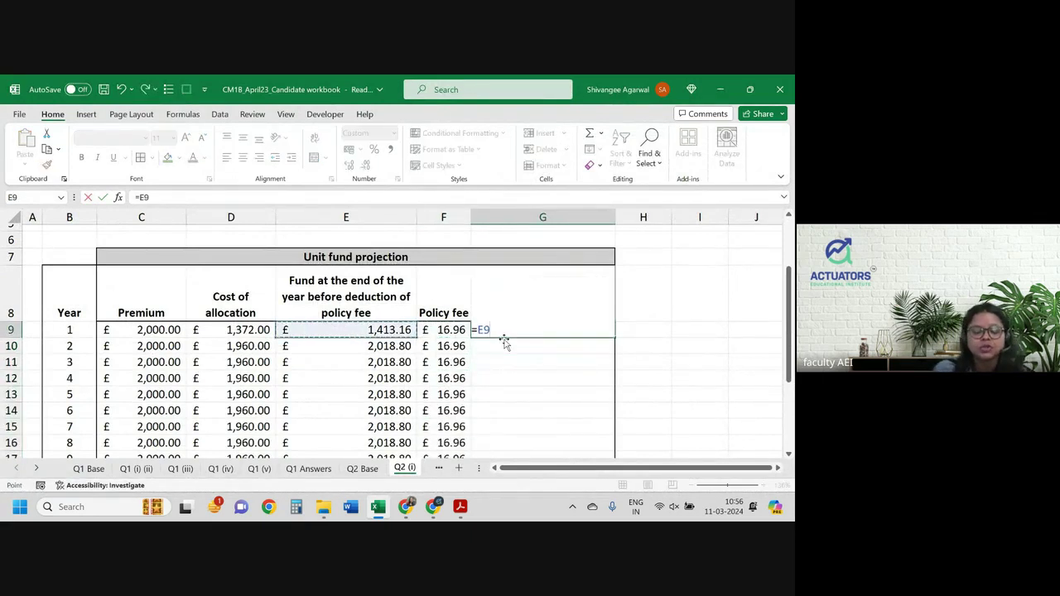
pyautogui.write('-F9')
pyautogui.press('Return')
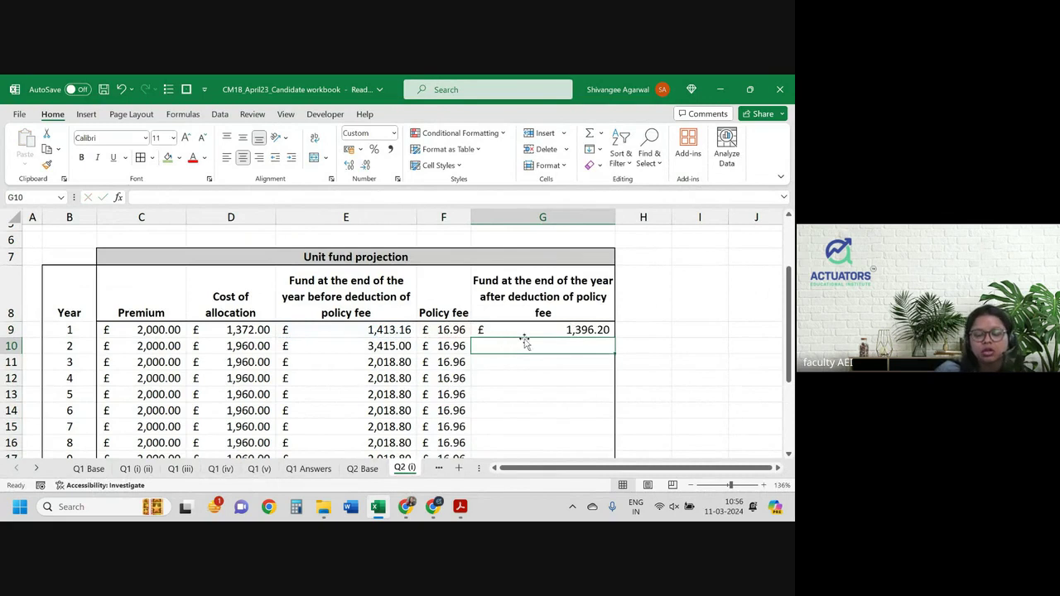
pyautogui.click(551, 332)
# Set year 2 closing fund G10 to =E10-F10 and fill it down column G.
pyautogui.click(560, 344)
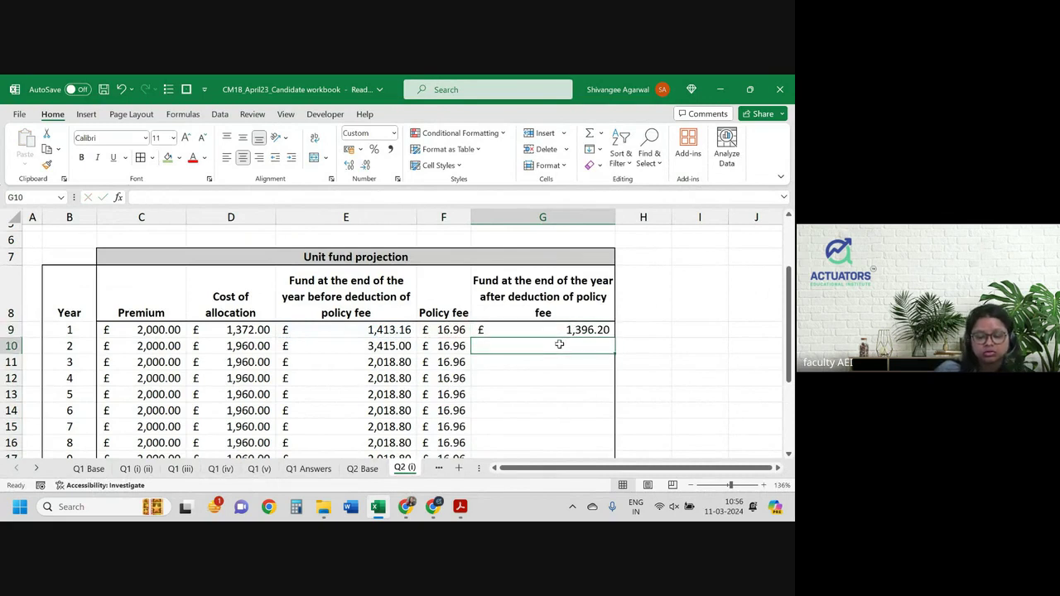
pyautogui.write('=')
pyautogui.press('Left')
pyautogui.press('Left')
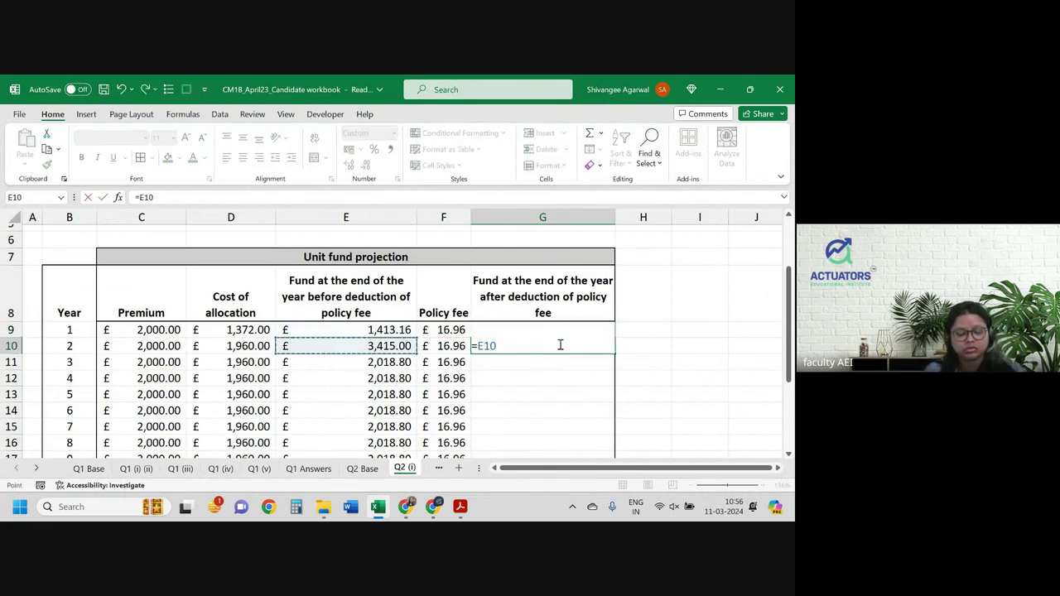
pyautogui.write('-')
pyautogui.press('Left')
pyautogui.press('Return')
pyautogui.click(561, 345)
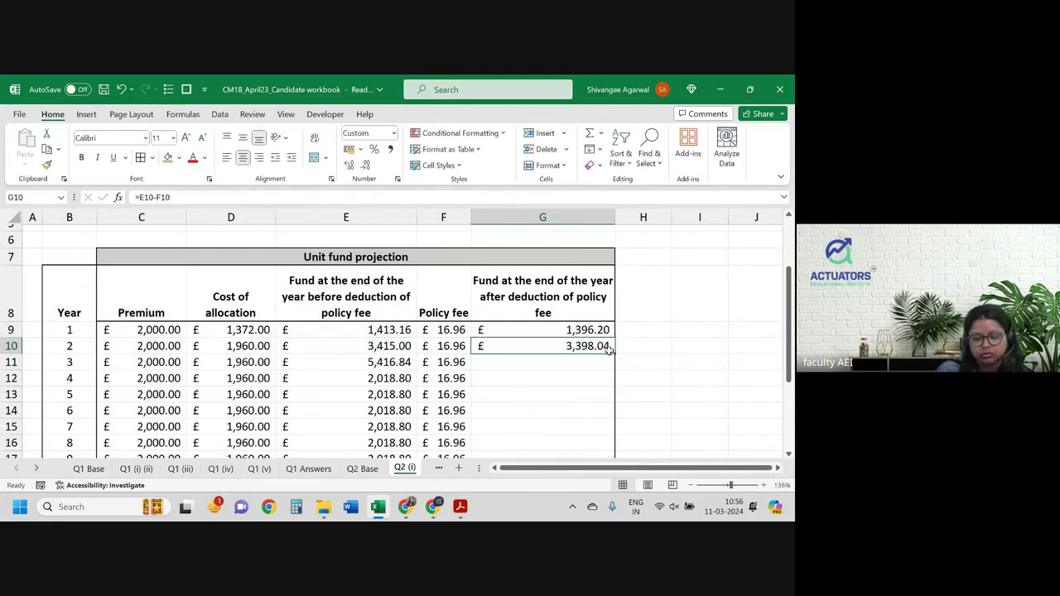
pyautogui.doubleClick(616, 354)
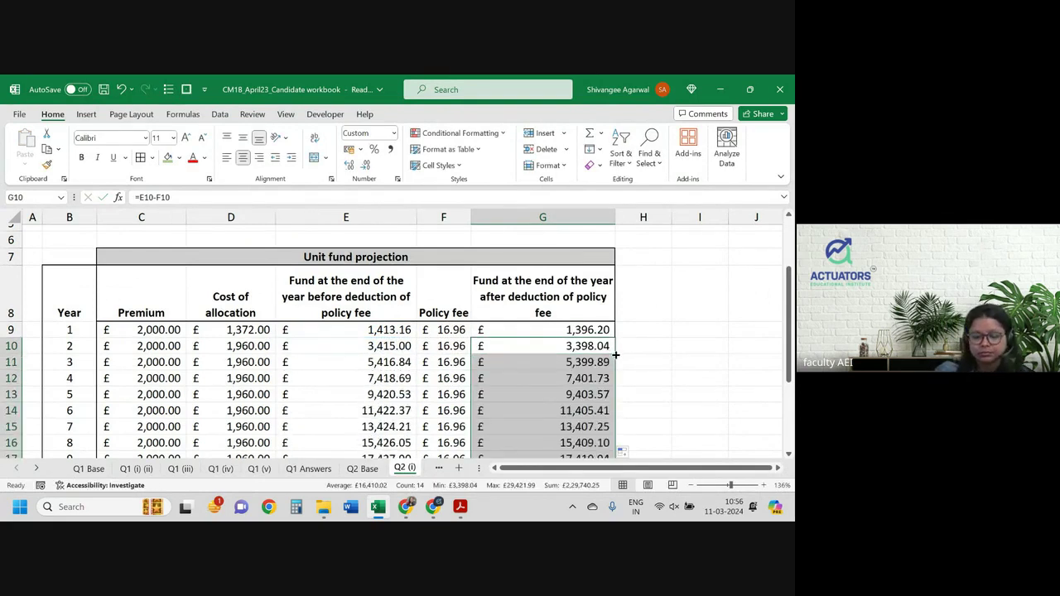
# Scroll through the filled closing fund column and select the year 2 fund-before-fee cell E10.
pyautogui.scroll(-3, 616, 355)
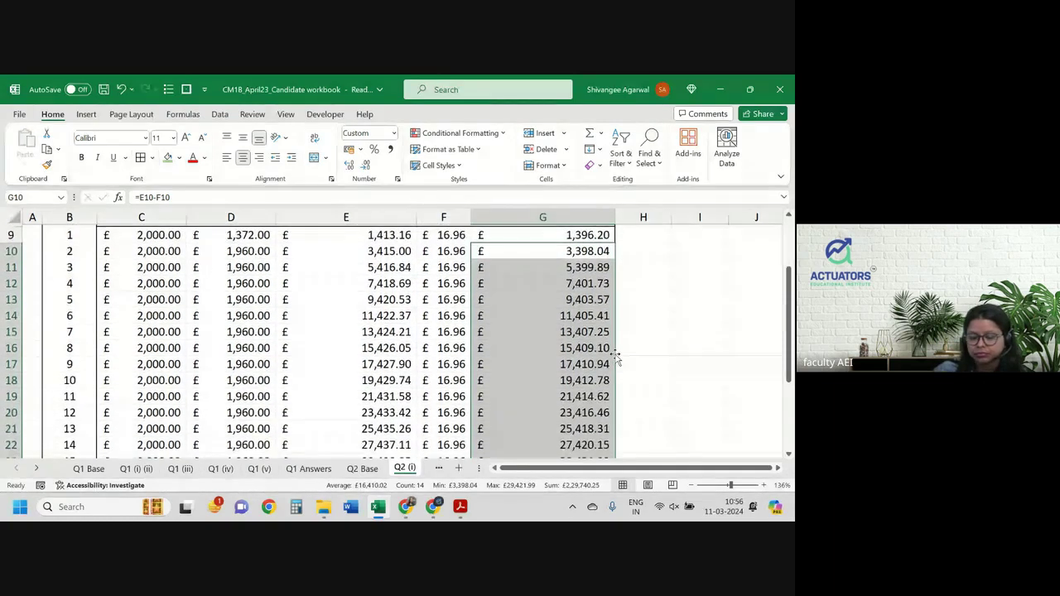
pyautogui.scroll(-1, 616, 356)
pyautogui.scroll(1, 616, 356)
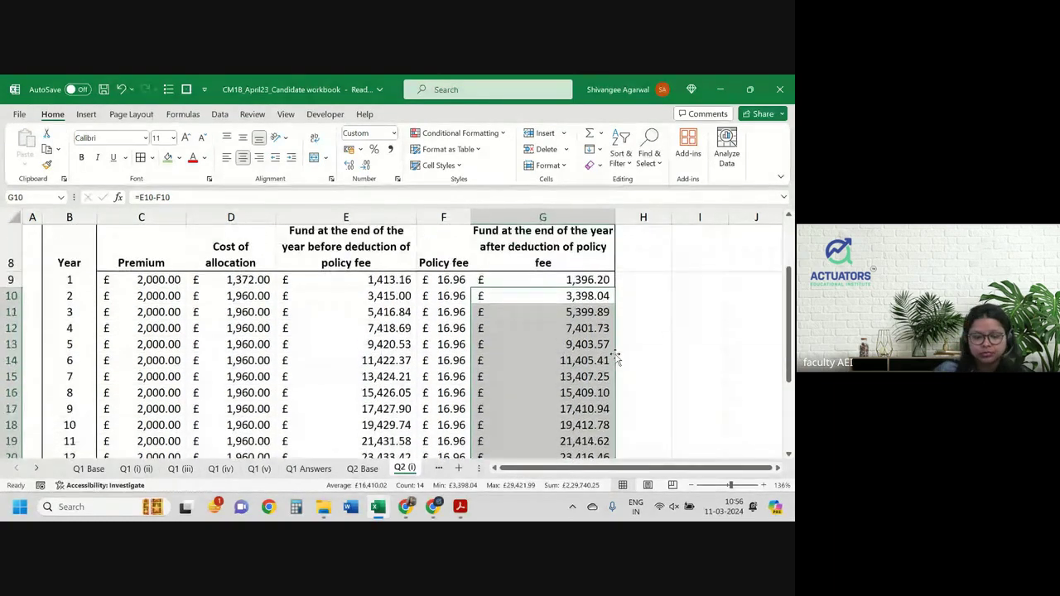
pyautogui.click(385, 300)
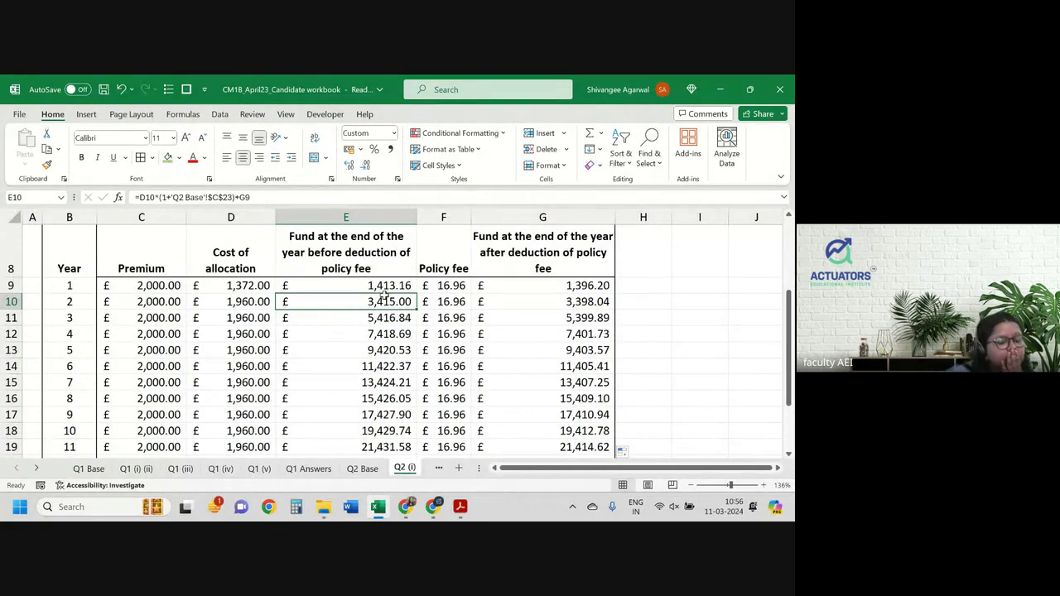
# Rewrite E10 as =(D10+G9)*(1+'Q2 Base'!$C$23) so interest applies to allocation plus prior fund.
pyautogui.doubleClick(384, 299)
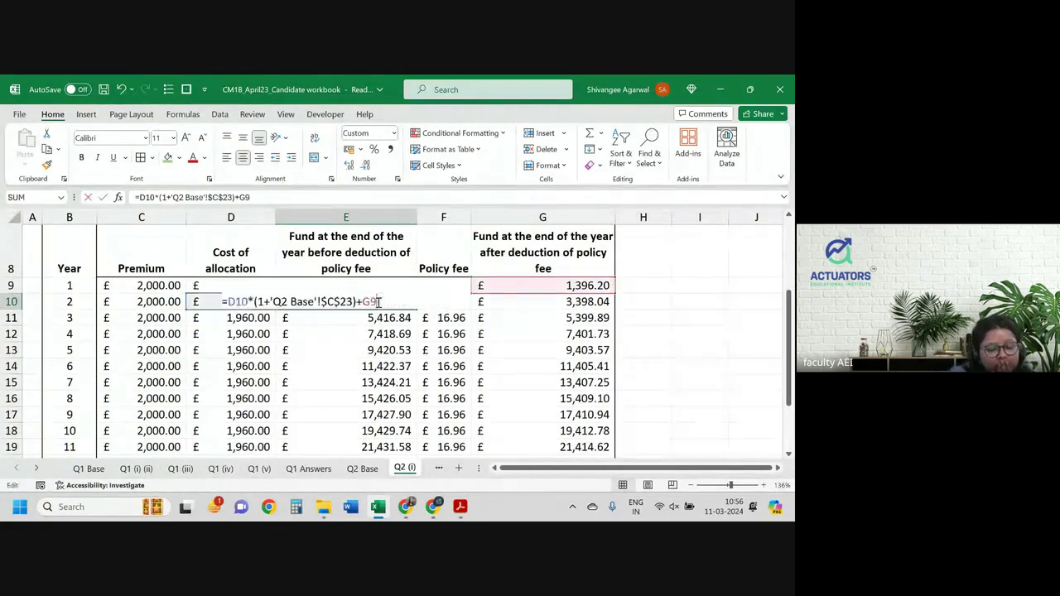
pyautogui.press('BackSpace')
pyautogui.press('BackSpace')
pyautogui.press('BackSpace')
pyautogui.press('BackSpace')
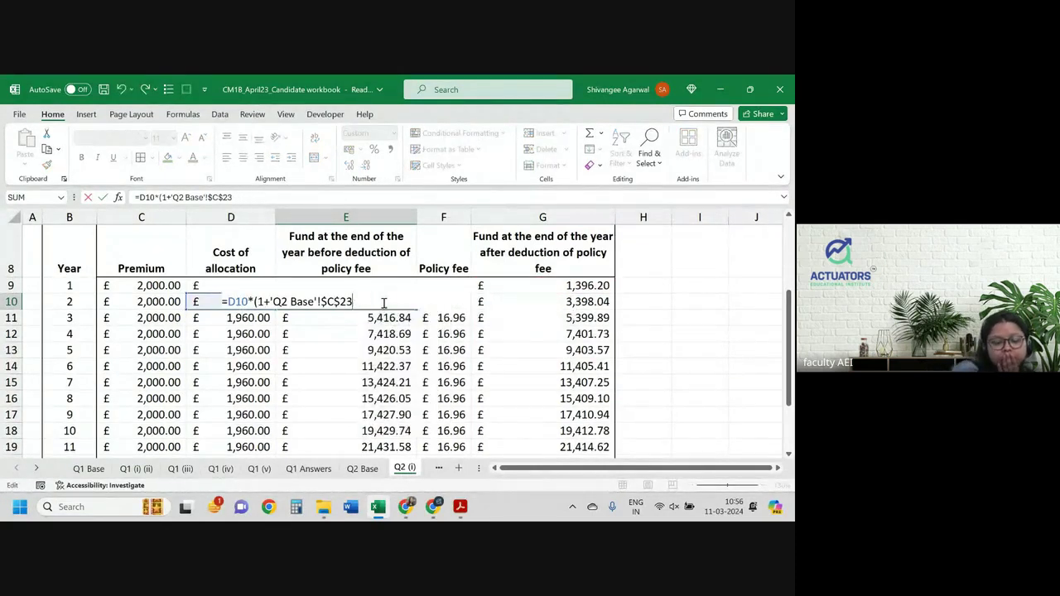
pyautogui.click(225, 302)
pyautogui.write('(1')
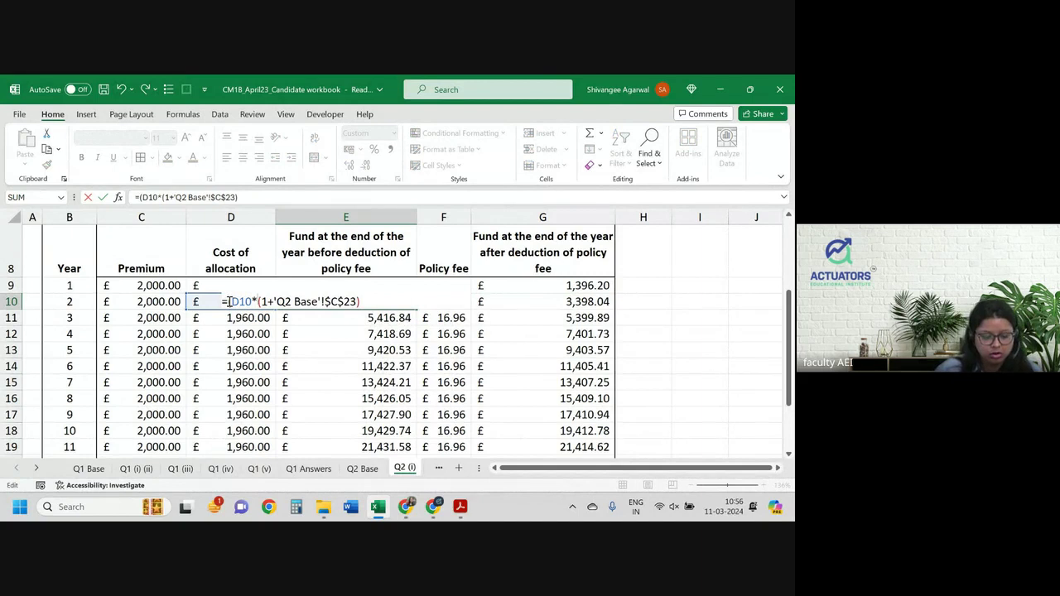
pyautogui.write('+')
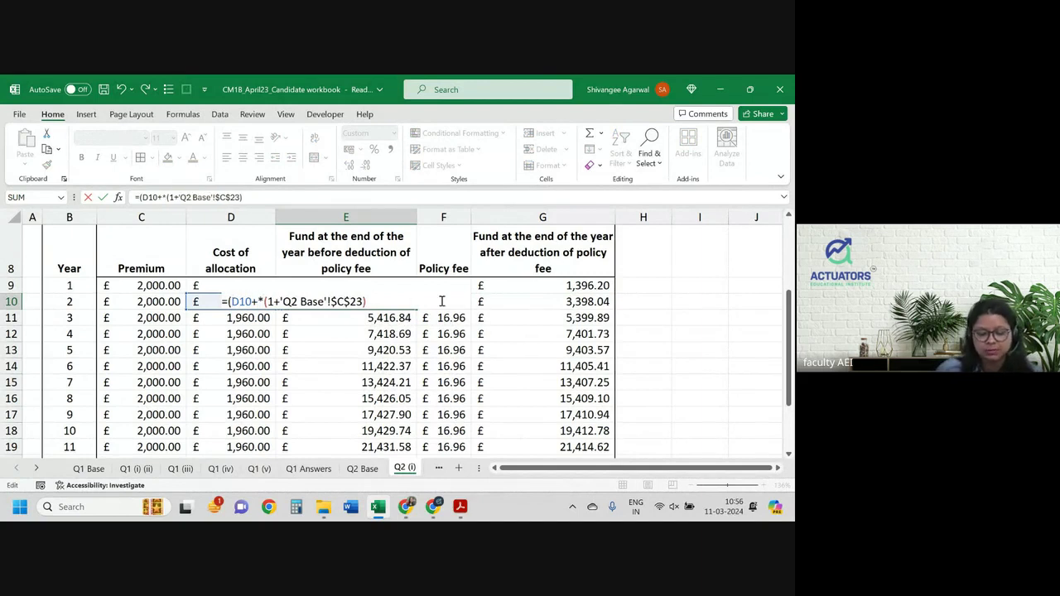
pyautogui.click(527, 285)
pyautogui.write(')')
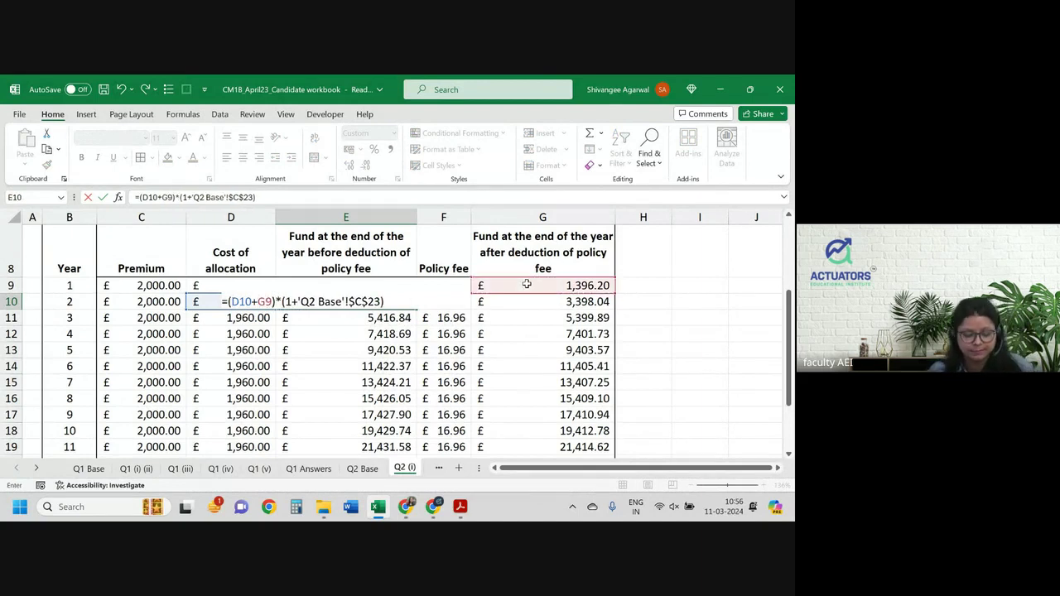
pyautogui.press('Return')
# Fill the revised E10 formula down to year 15 and recheck it.
pyautogui.click(407, 301)
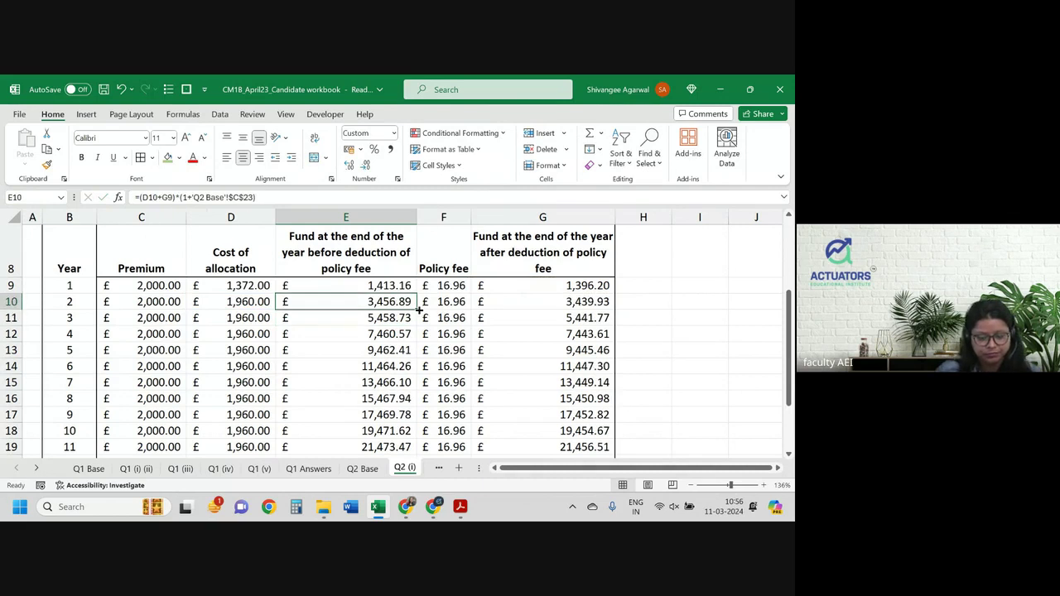
pyautogui.doubleClick(420, 309)
pyautogui.scroll(-1, 418, 310)
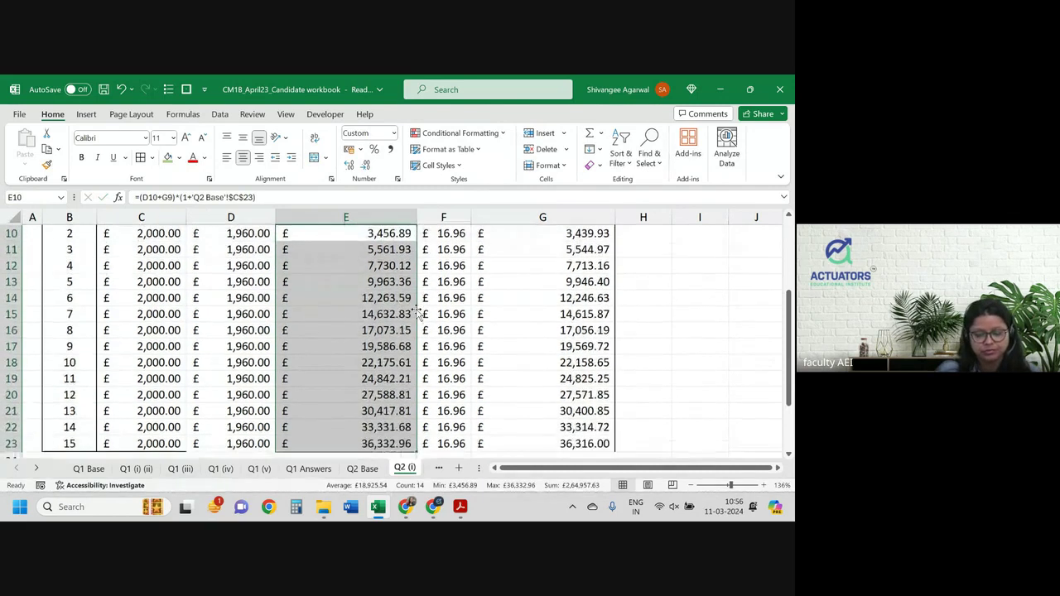
pyautogui.scroll(-1, 418, 310)
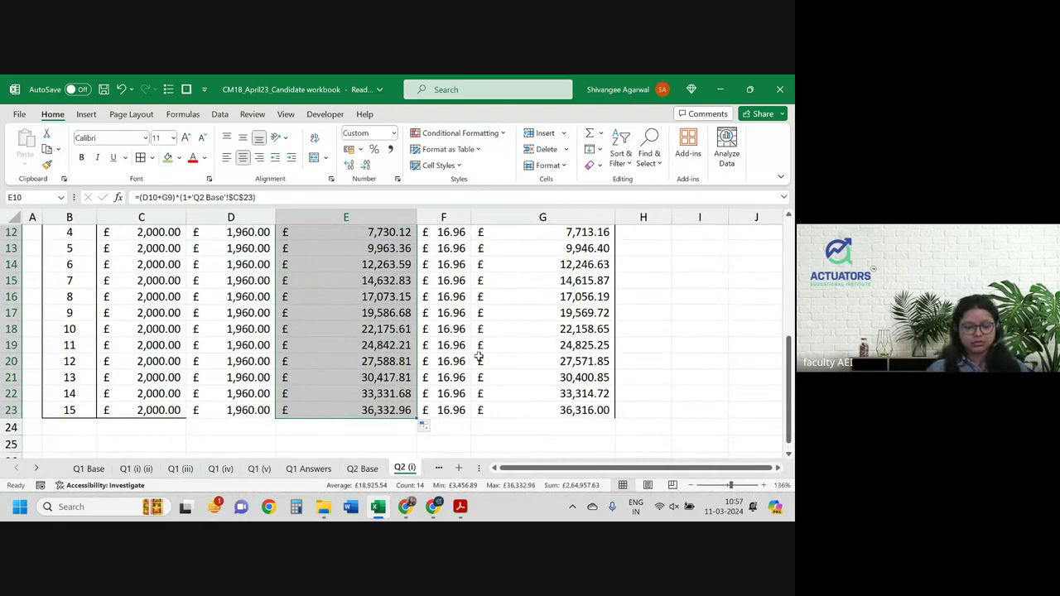
pyautogui.scroll(1, 479, 357)
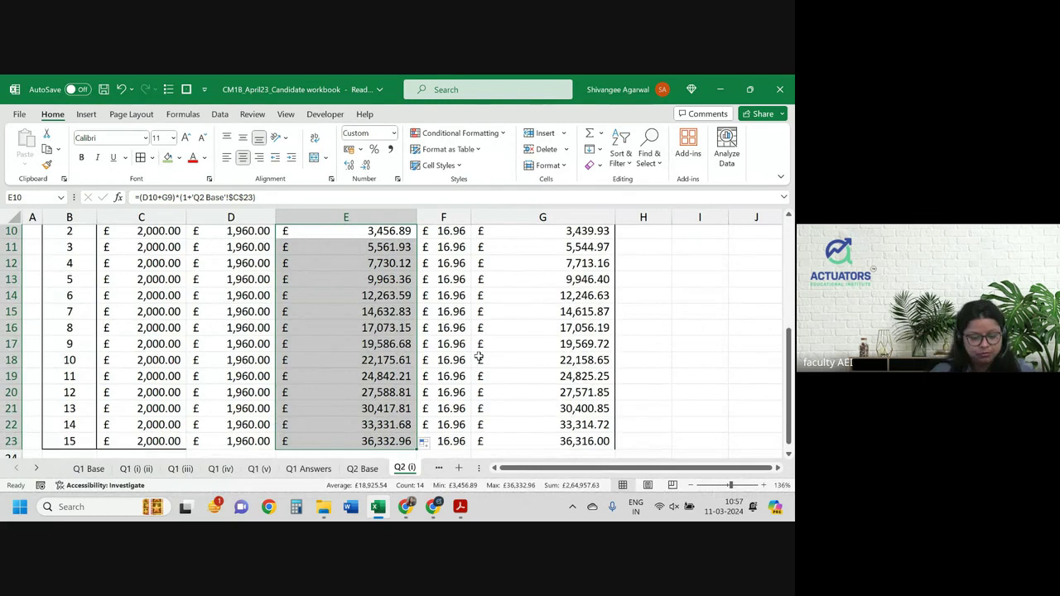
pyautogui.scroll(1, 479, 357)
pyautogui.click(394, 311)
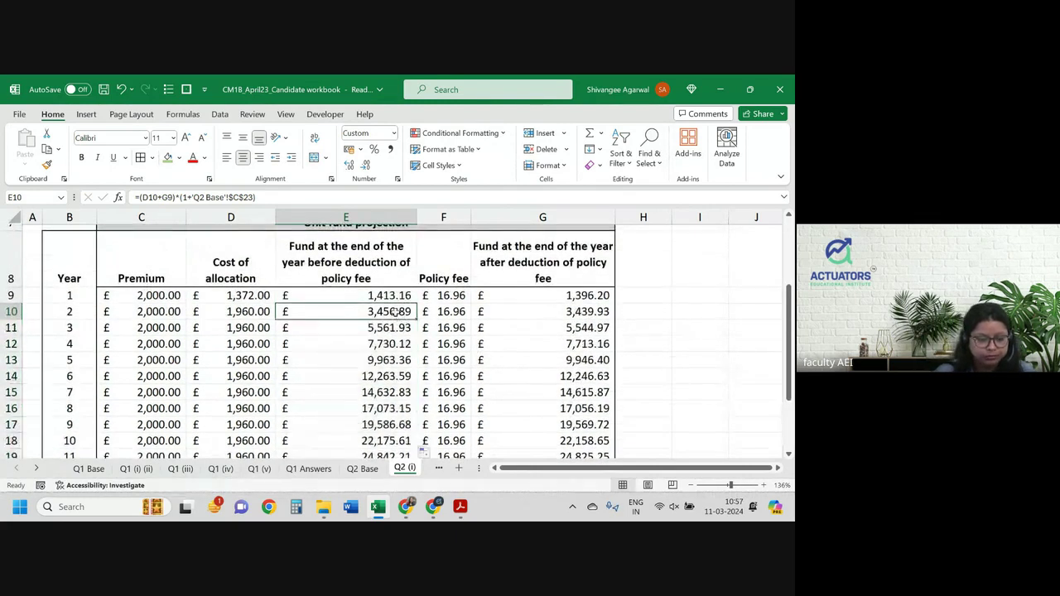
pyautogui.doubleClick(395, 312)
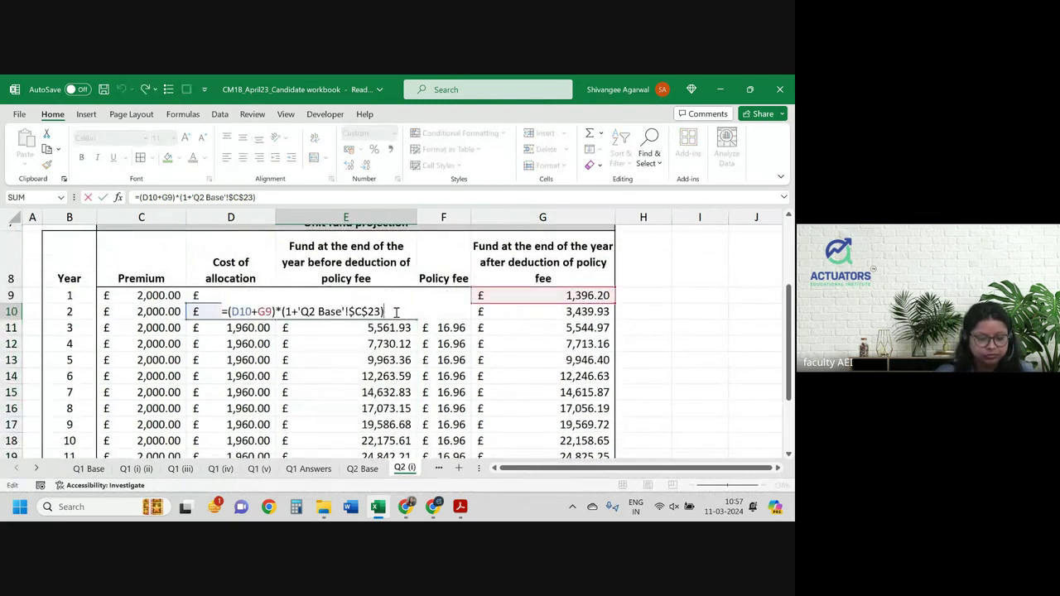
pyautogui.press('Escape')
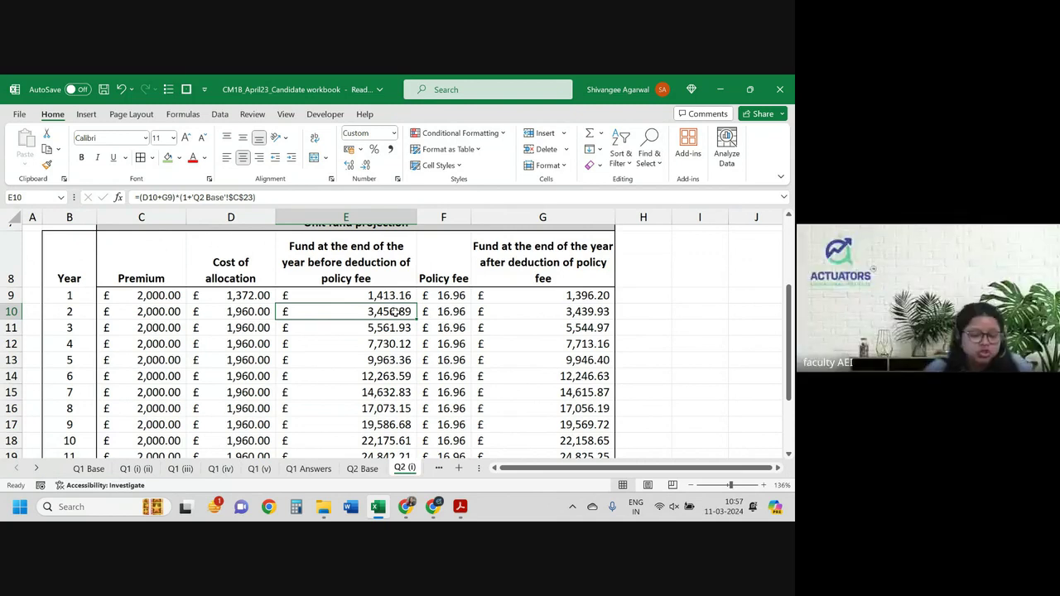
# Inspect the year 1 policy fee formula in F9 and the fixed 16.96 in F10.
pyautogui.click(455, 296)
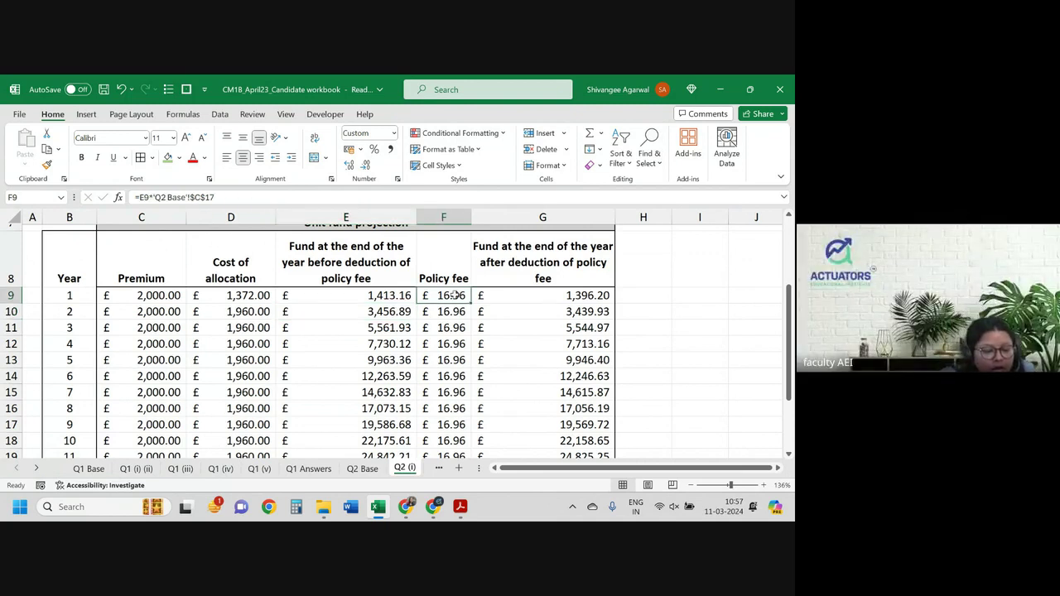
pyautogui.doubleClick(456, 296)
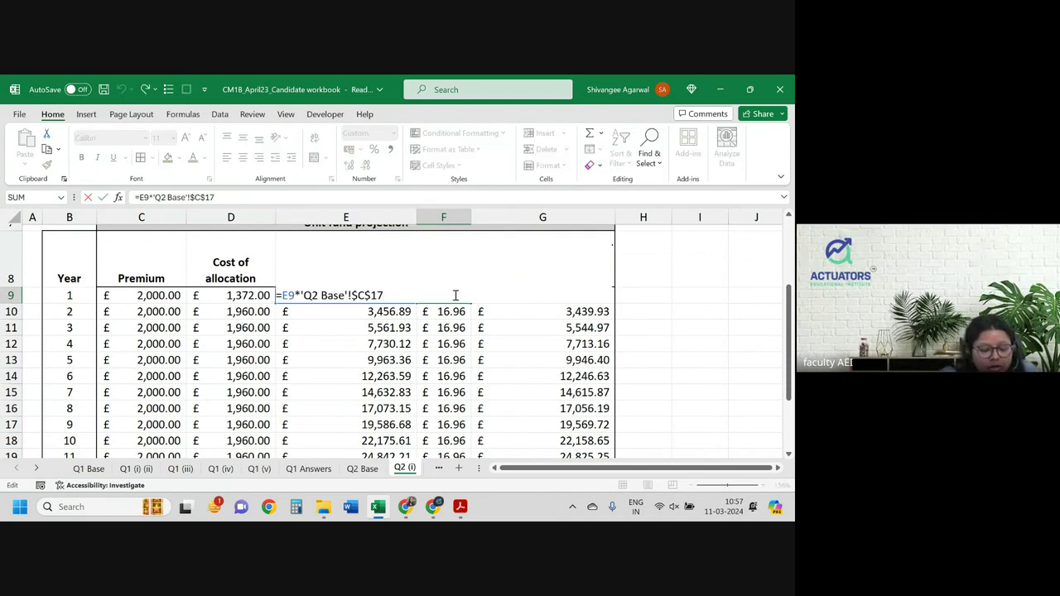
pyautogui.press('Escape')
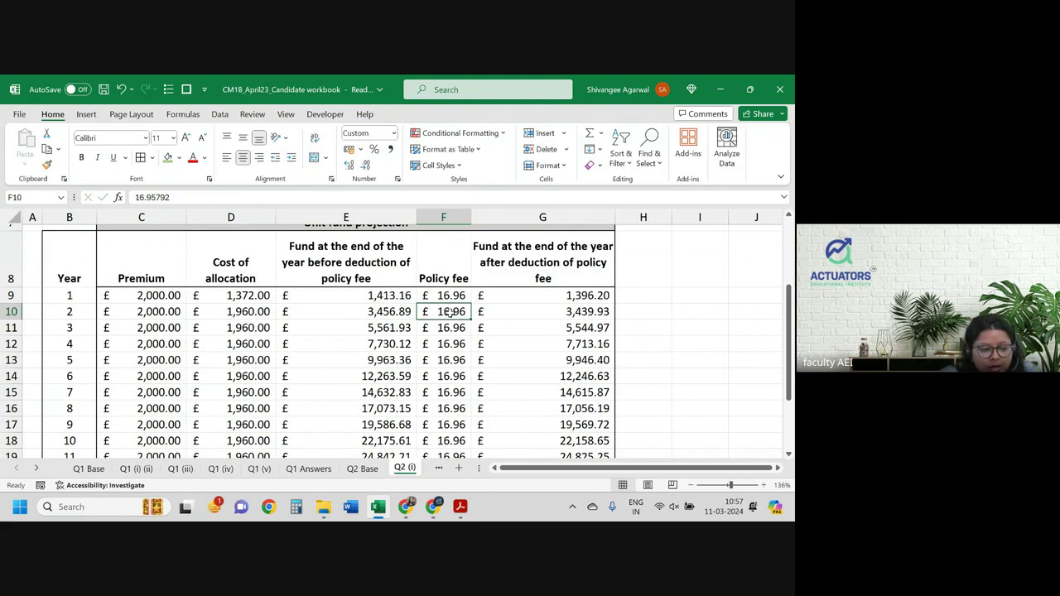
pyautogui.doubleClick(451, 312)
pyautogui.press('Return')
pyautogui.press('Up')
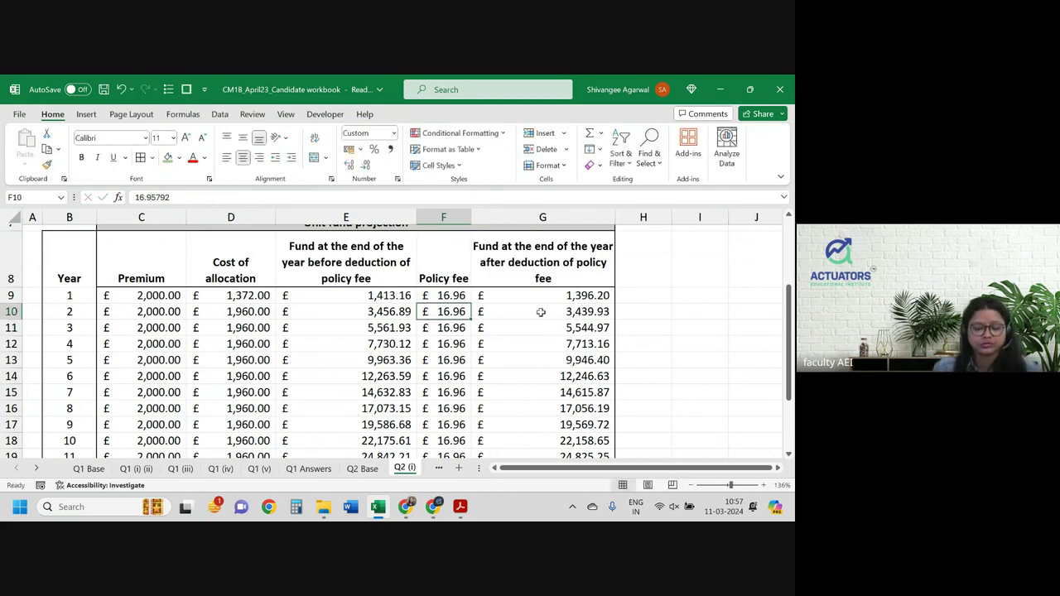
pyautogui.press('Up')
pyautogui.press('Down')
# Enter =E10*'Q2 Base'!$C$17 in F10, making the 1.2% fee rate absolute.
pyautogui.write('=')
pyautogui.press('Left')
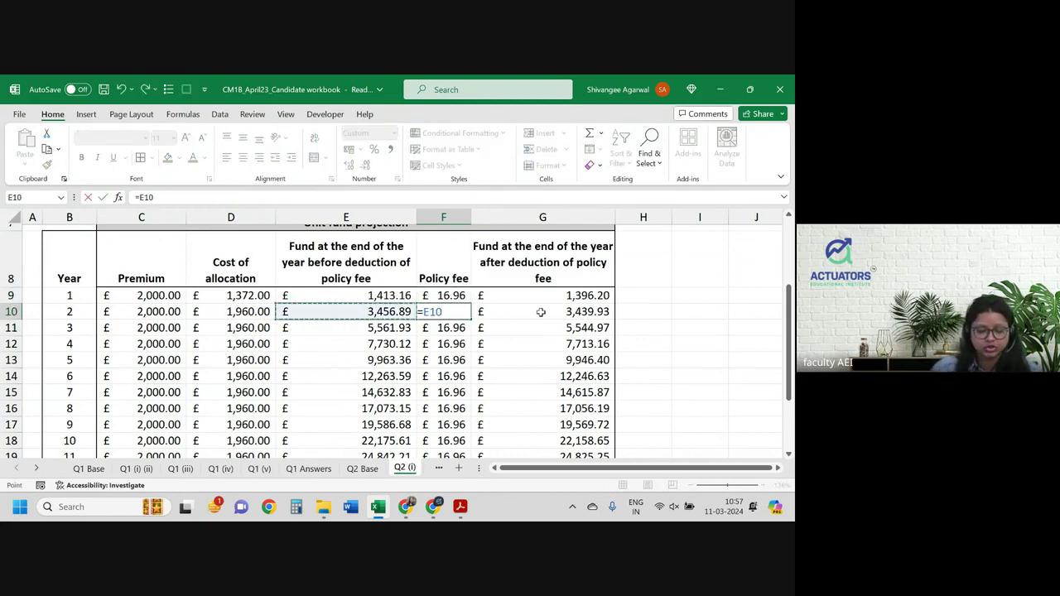
pyautogui.write('*')
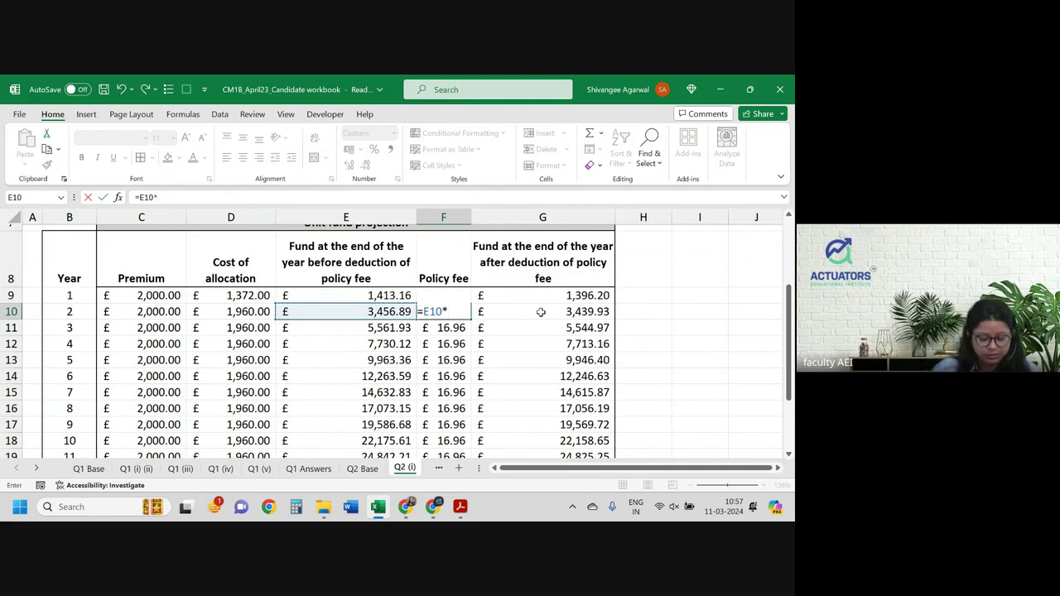
pyautogui.hotkey('ctrl', 'pageup')
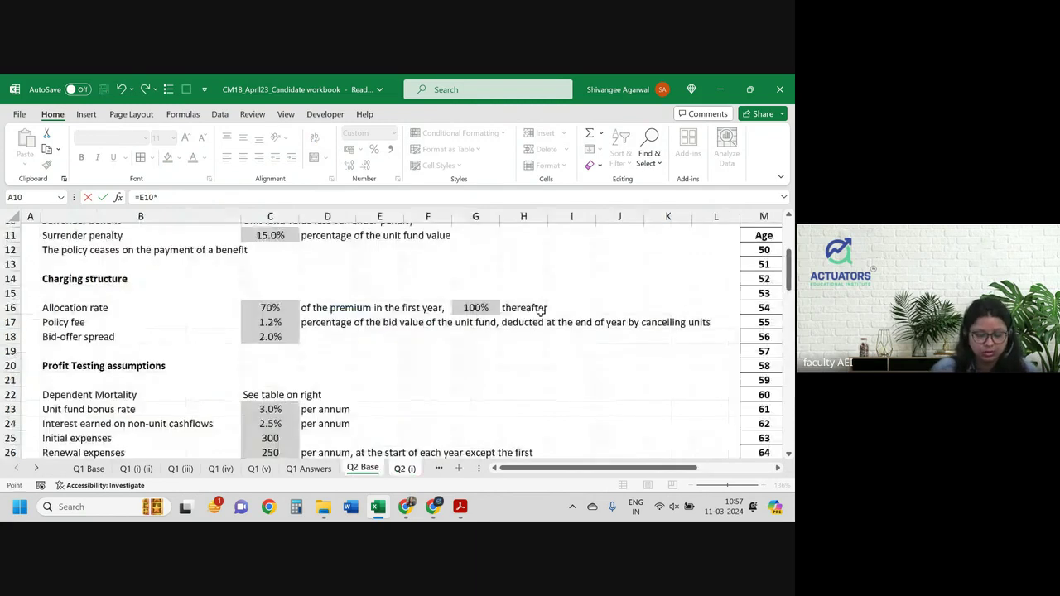
pyautogui.click(264, 322)
pyautogui.press('F4')
pyautogui.press('Return')
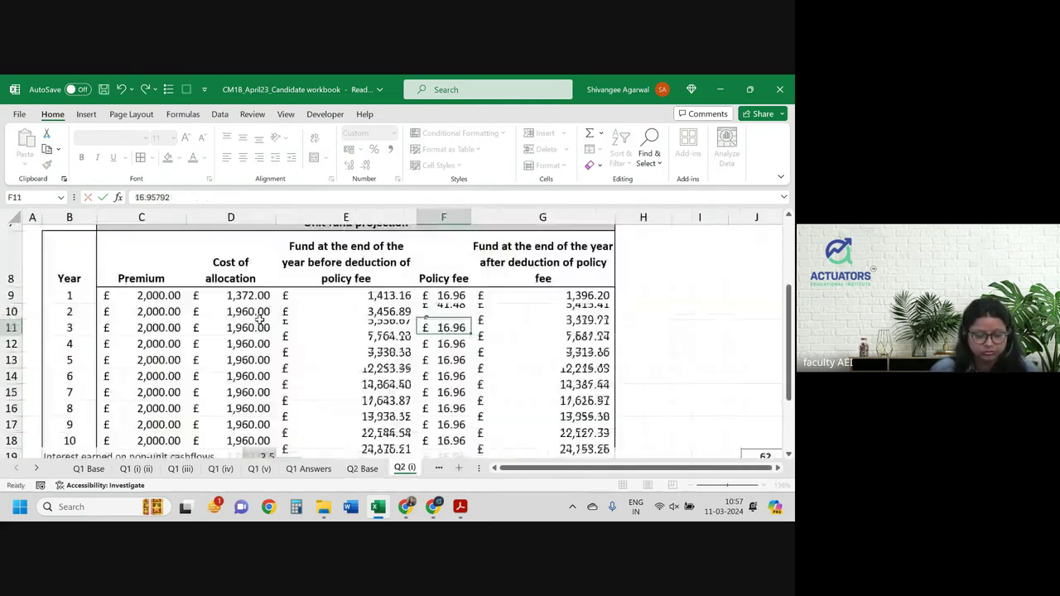
# Fill the new policy fee formula down to year 15 and review the results.
pyautogui.click(452, 312)
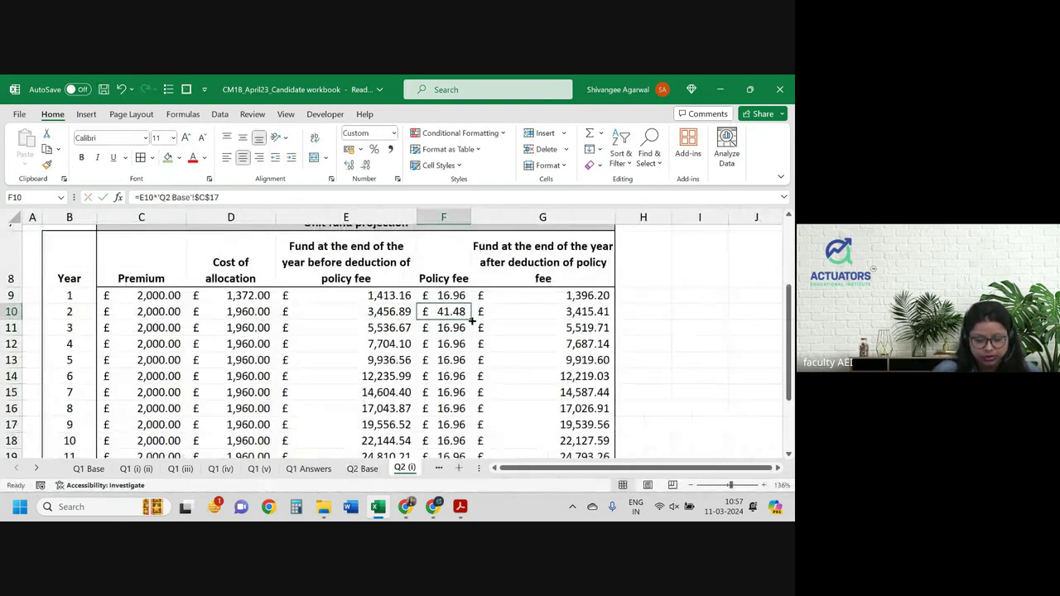
pyautogui.doubleClick(471, 321)
pyautogui.scroll(-1, 472, 323)
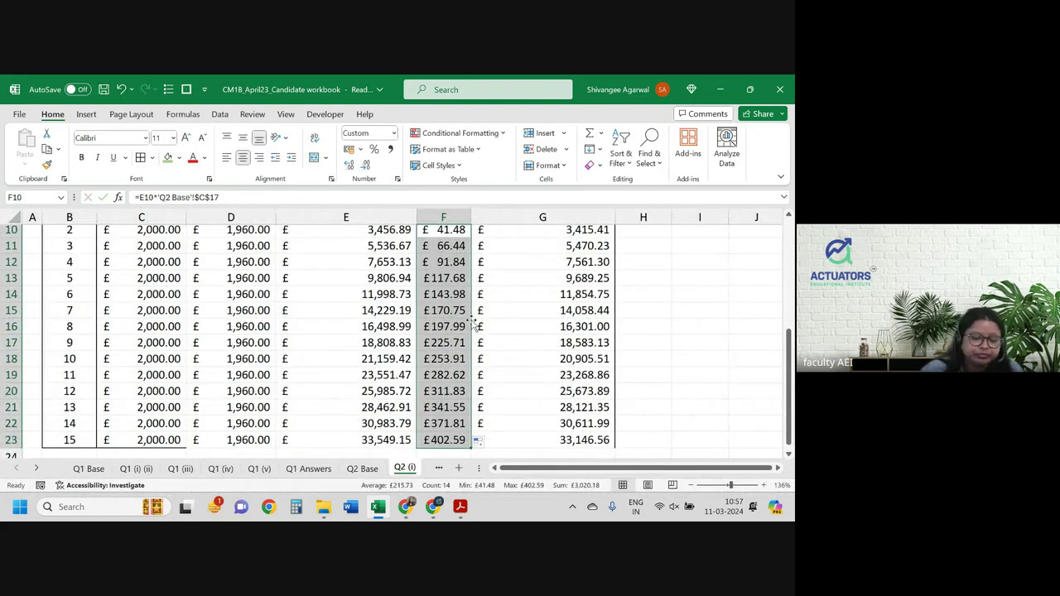
pyautogui.scroll(2, 472, 322)
pyautogui.scroll(1, 468, 325)
pyautogui.click(444, 335)
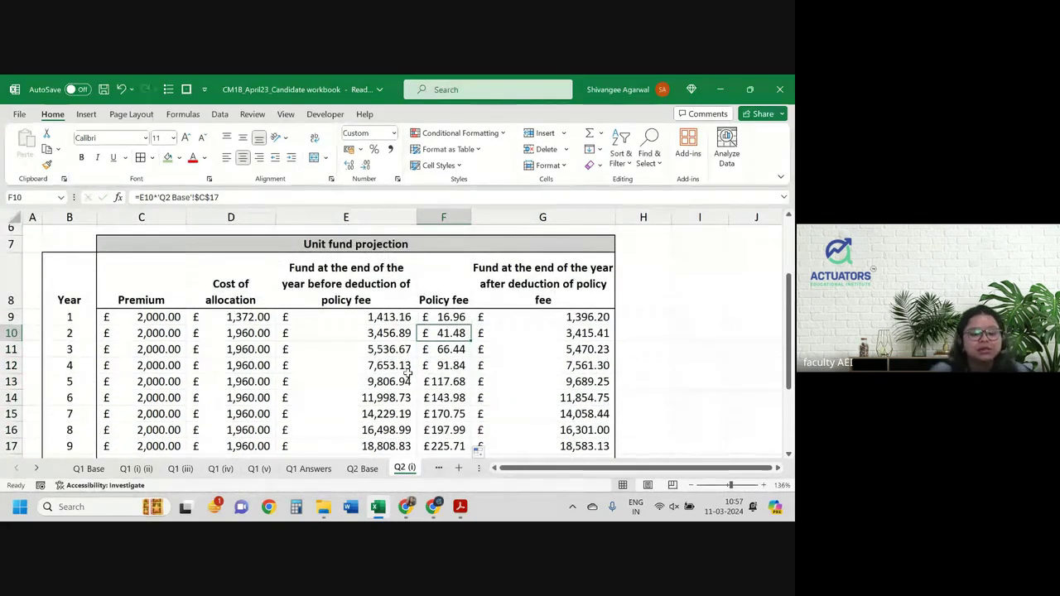
pyautogui.scroll(-1, 407, 374)
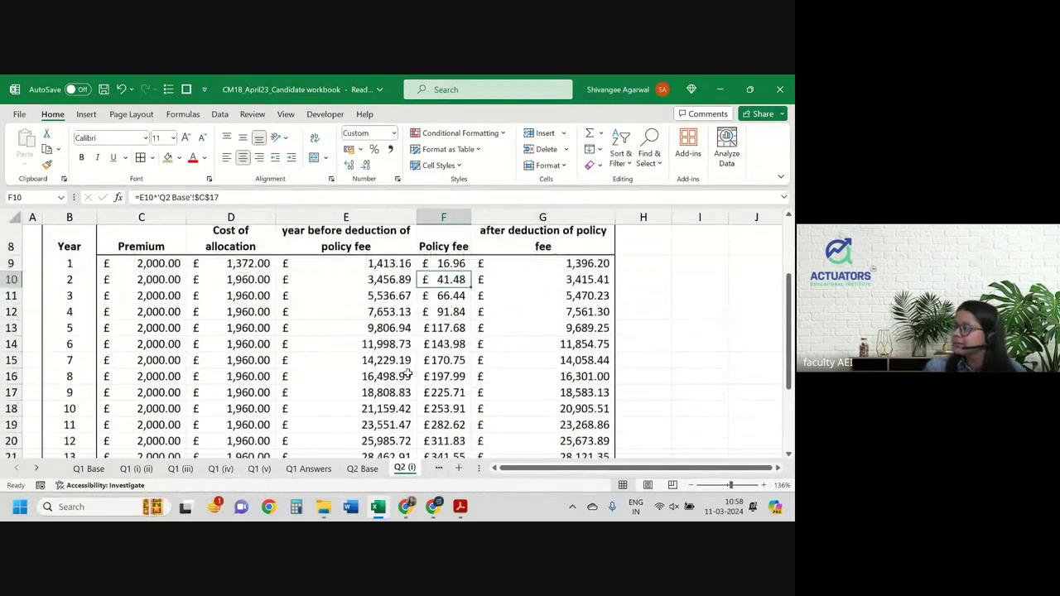
pyautogui.scroll(-1, 407, 374)
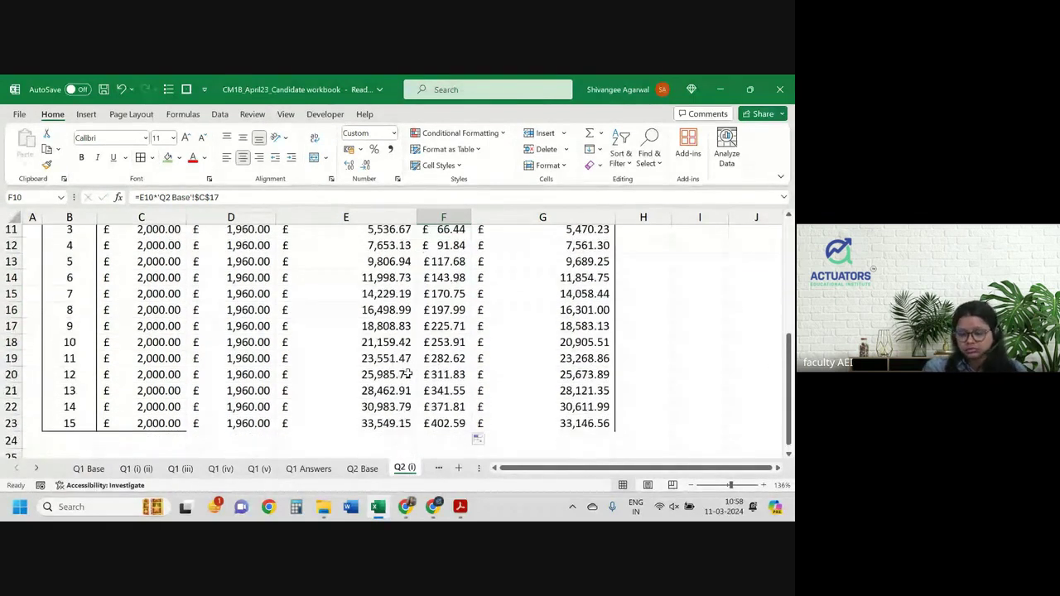
pyautogui.scroll(1, 407, 374)
pyautogui.keyDown('ctrl'); pyautogui.scroll(-2, 408, 374); pyautogui.keyUp('ctrl')
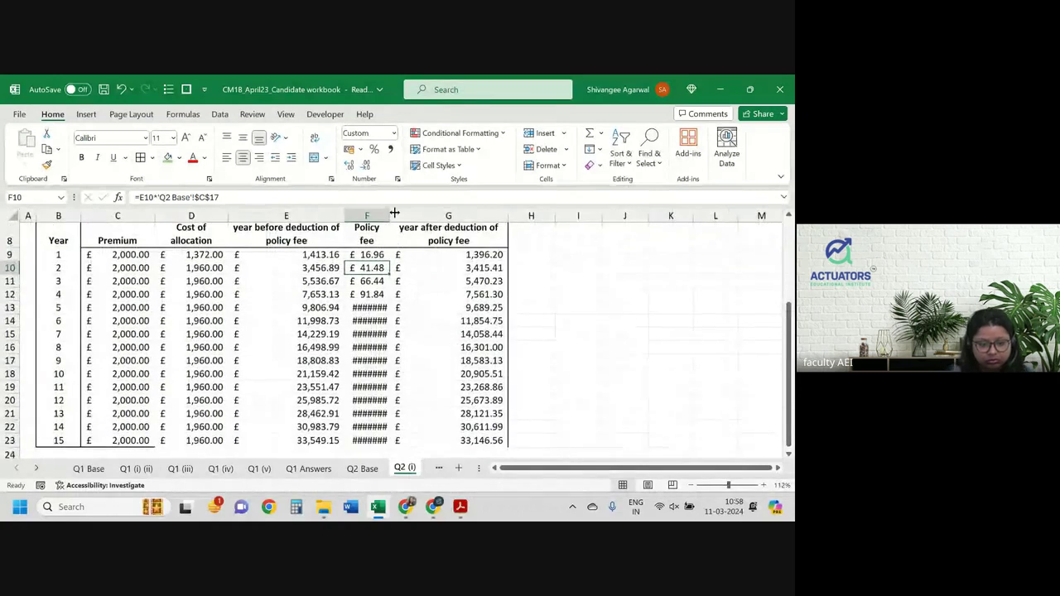
# Widen the Policy fee column and give the year 1 value in E9 a yellow fill.
pyautogui.moveTo(390, 215); pyautogui.dragTo(392, 216)
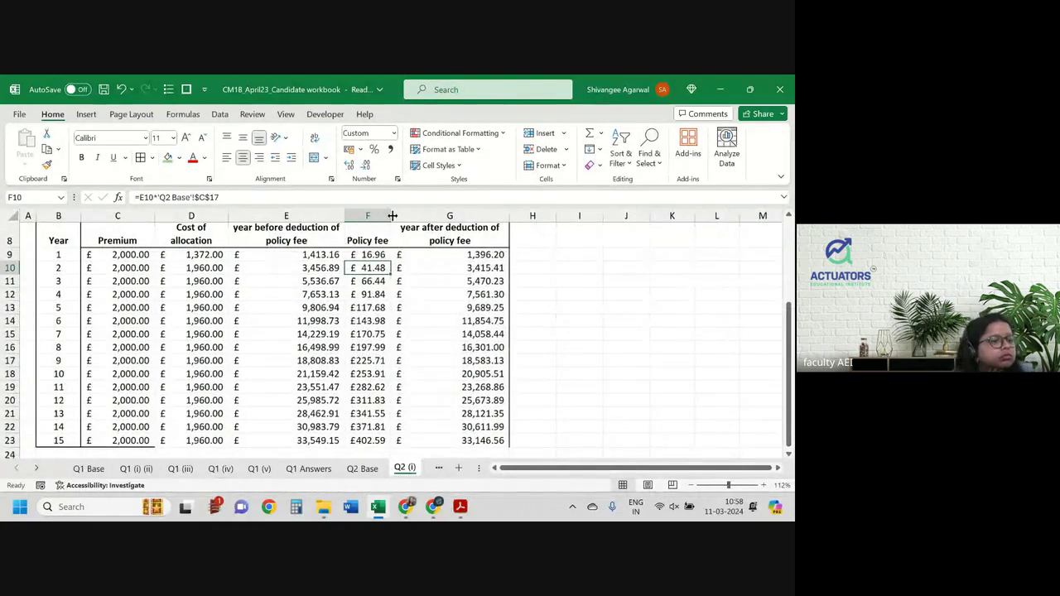
pyautogui.click(477, 258)
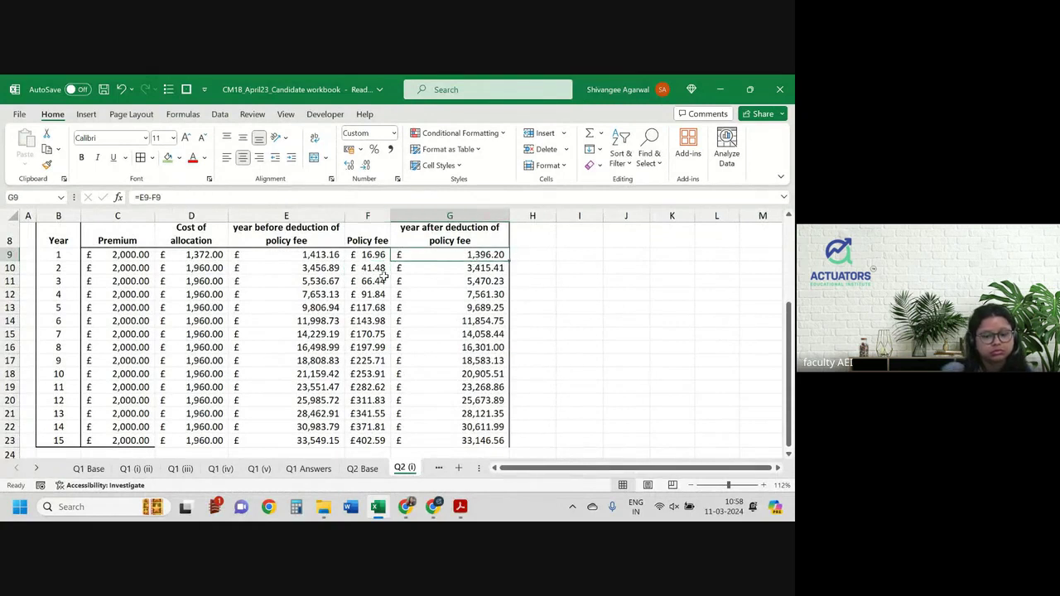
pyautogui.click(314, 255)
pyautogui.click(190, 158)
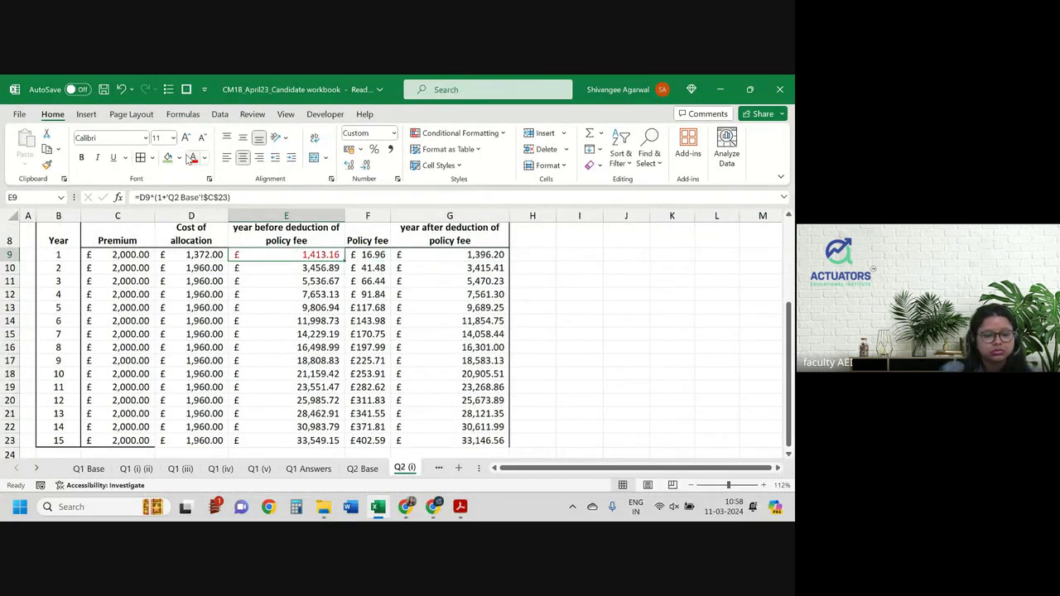
pyautogui.hotkey('ctrl', 'z')
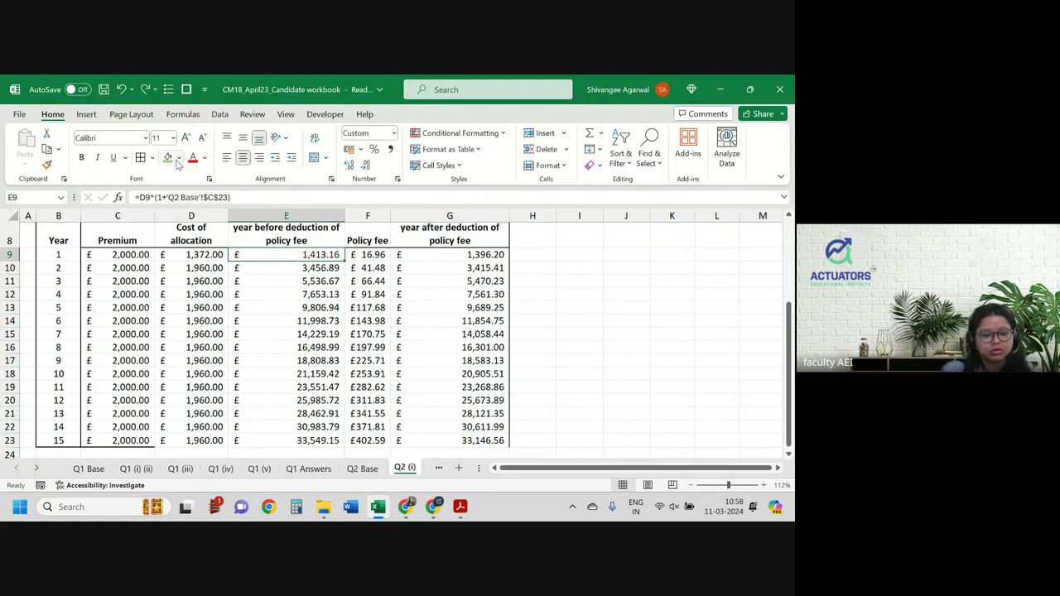
pyautogui.click(178, 158)
pyautogui.click(198, 271)
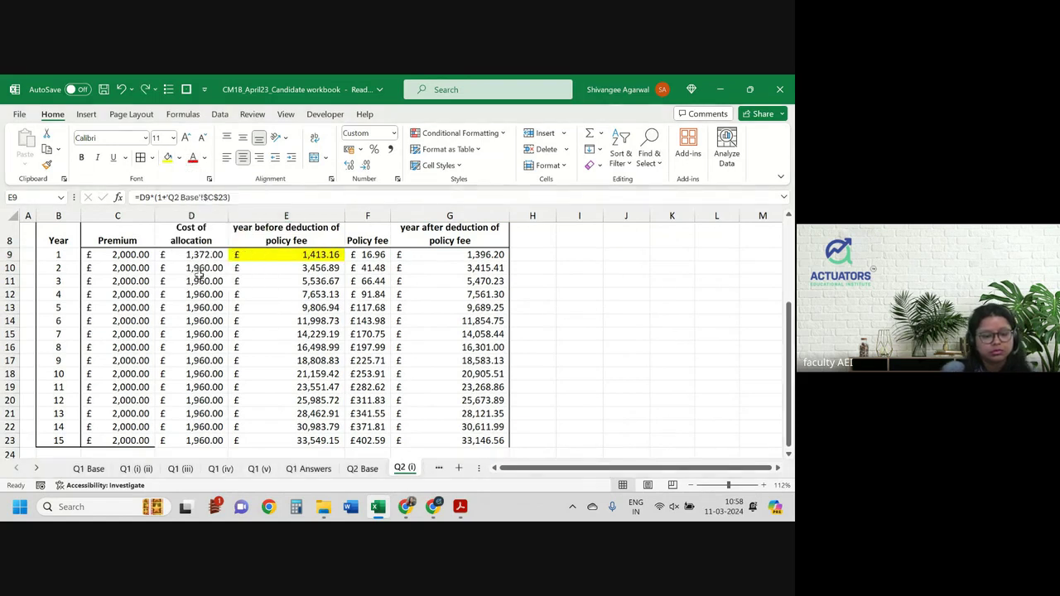
# Check the year 2 formula in E10, then switch to the exam question PDF.
pyautogui.click(300, 269)
pyautogui.press('F2')
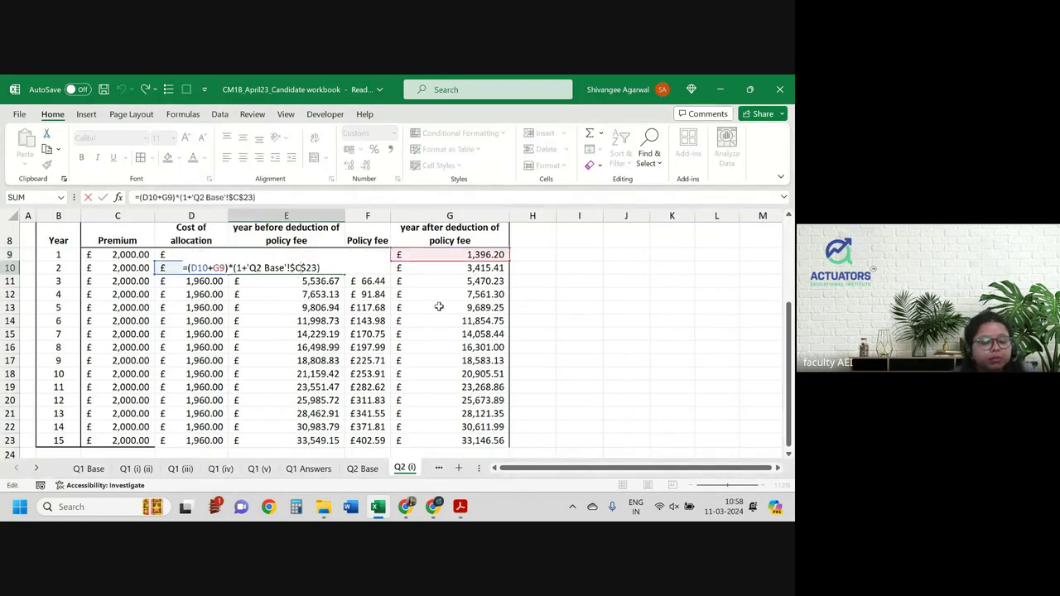
pyautogui.press('Escape')
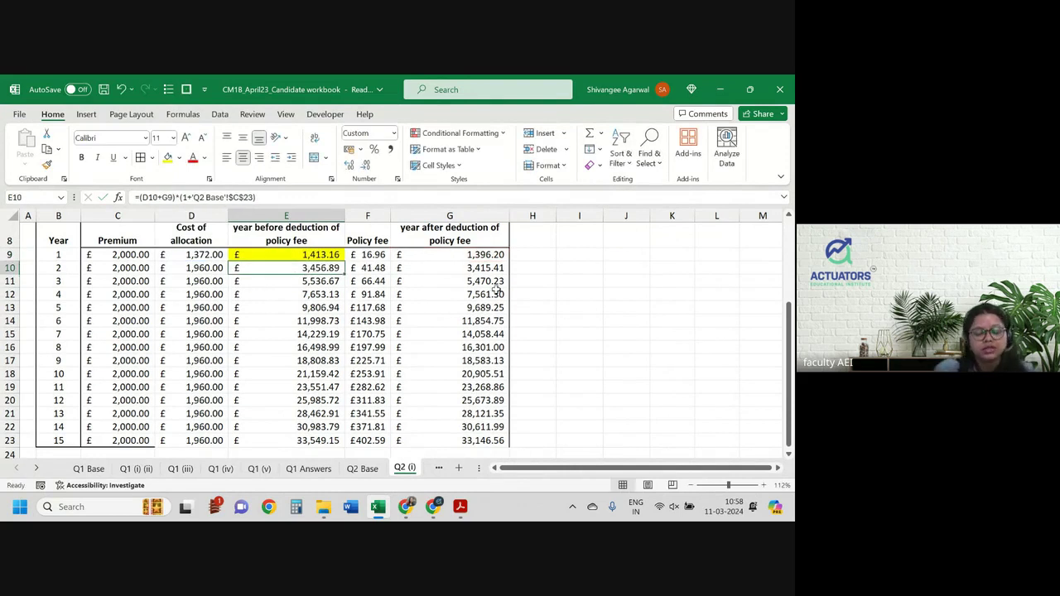
pyautogui.click(485, 267)
pyautogui.click(312, 265)
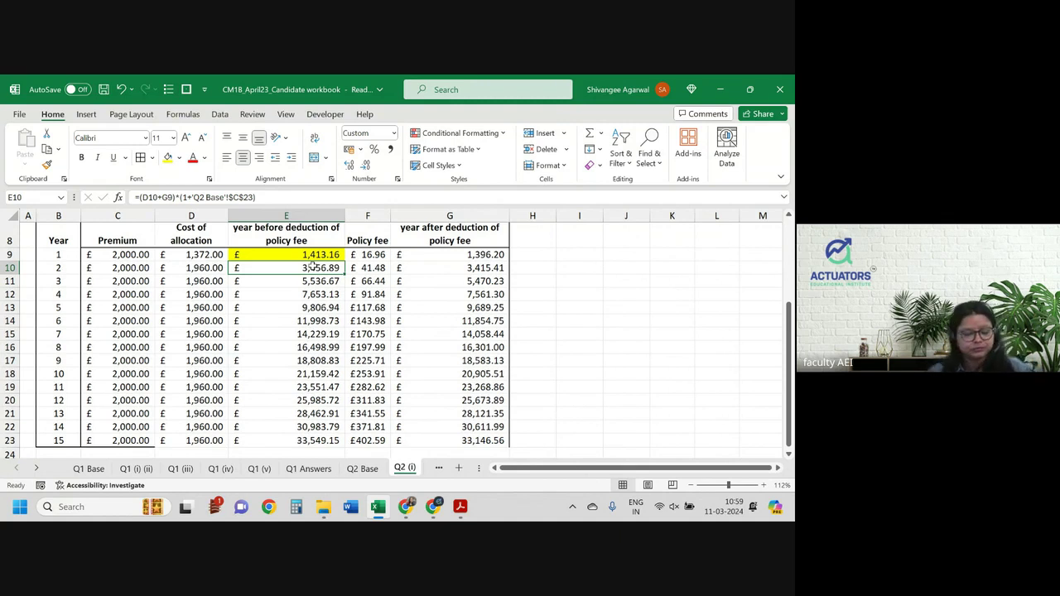
pyautogui.hotkey('alt', 'Tab')
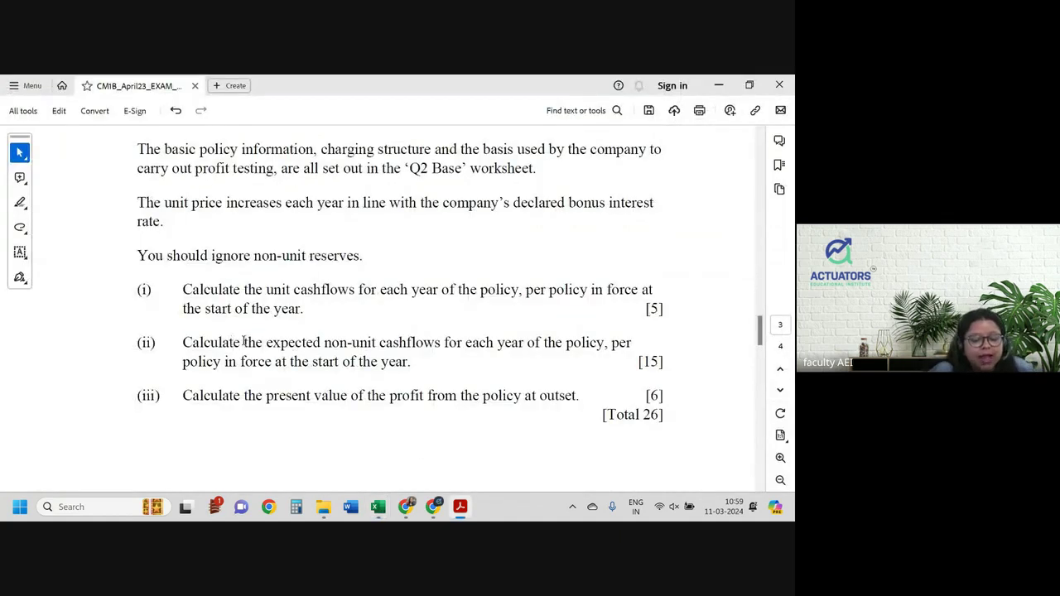
# Highlight and read question (ii) on expected non-unit cashflows, then return to Excel.
pyautogui.moveTo(183, 343); pyautogui.dragTo(612, 343)
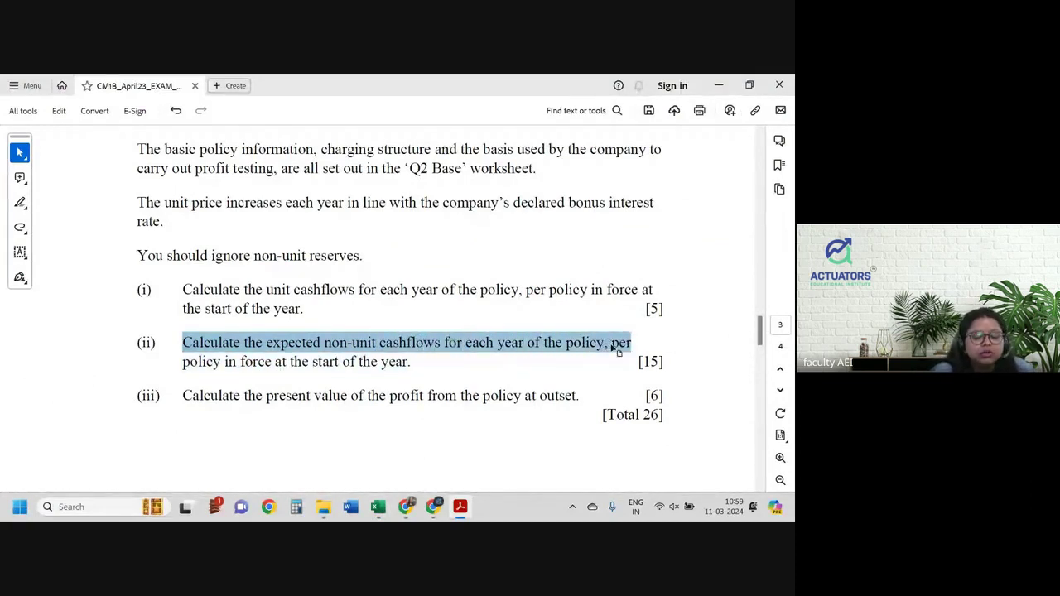
pyautogui.click(317, 356)
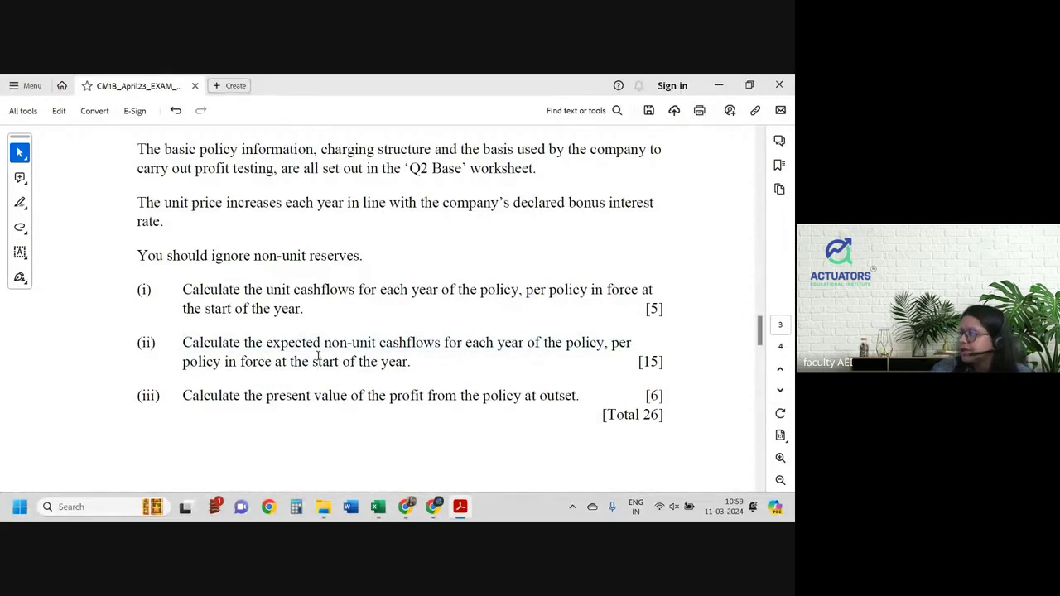
pyautogui.hotkey('alt', 'Tab')
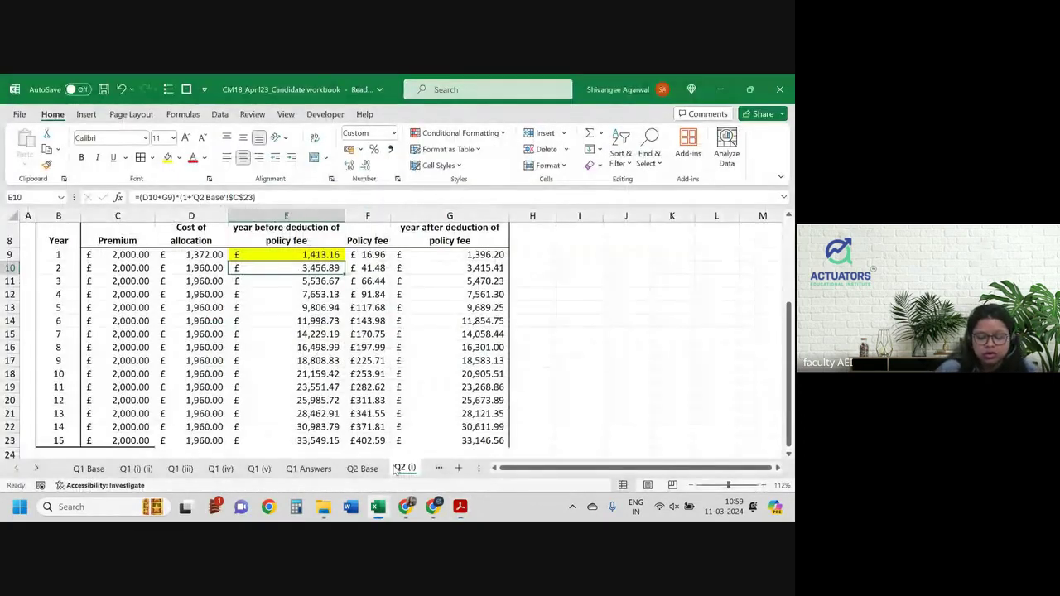
# On sheet Q2 (ii), enter ='Q2 (i)'!C9-'Q2 (i)'!D9 as year 1 premium less allocation.
pyautogui.click(439, 468)
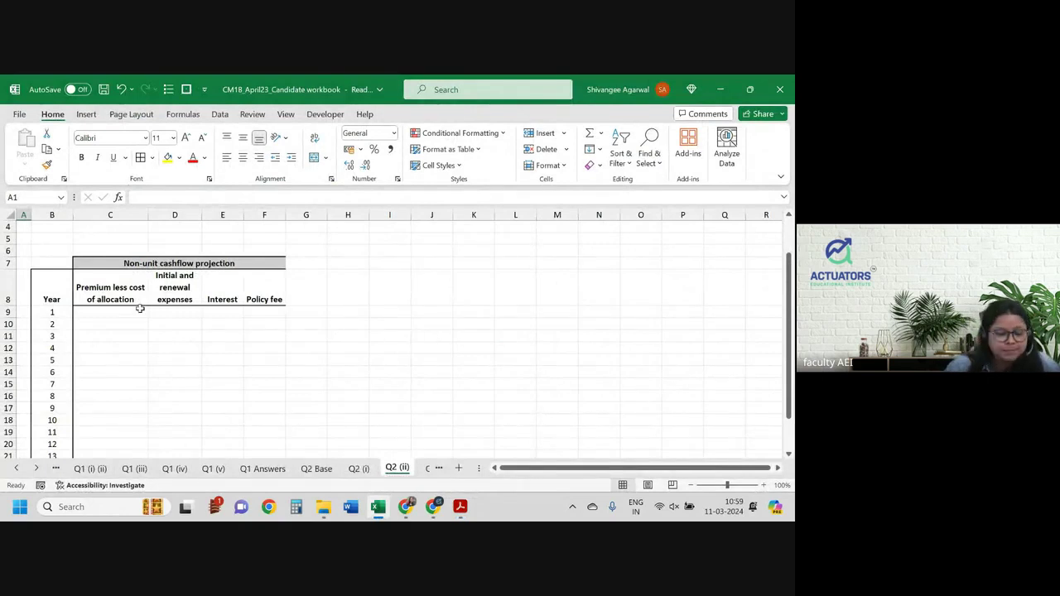
pyautogui.click(107, 313)
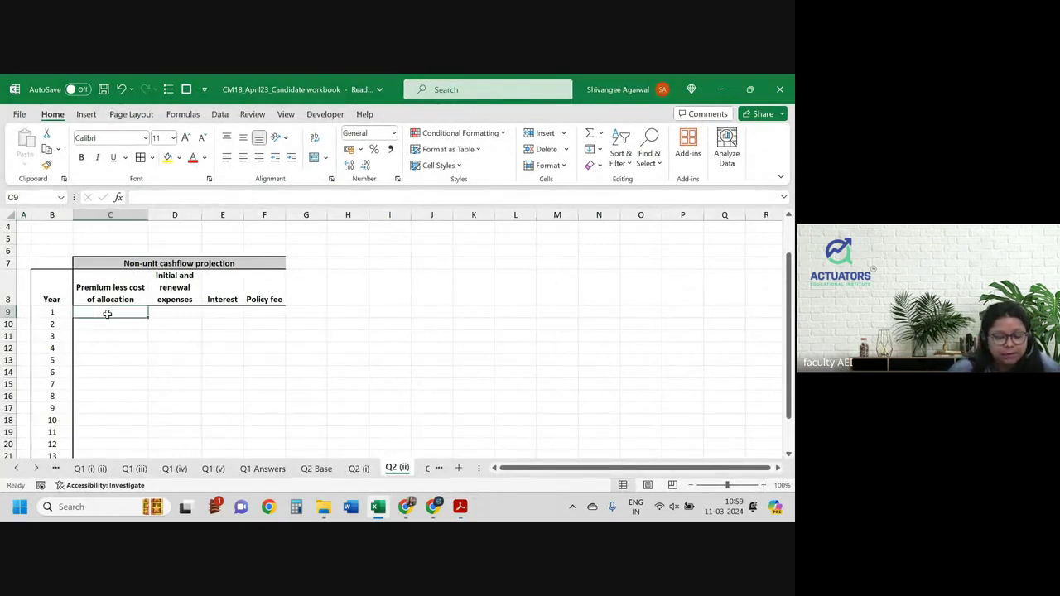
pyautogui.scroll(1, 107, 314)
pyautogui.scroll(1, 106, 313)
pyautogui.scroll(1, 107, 313)
pyautogui.write('=')
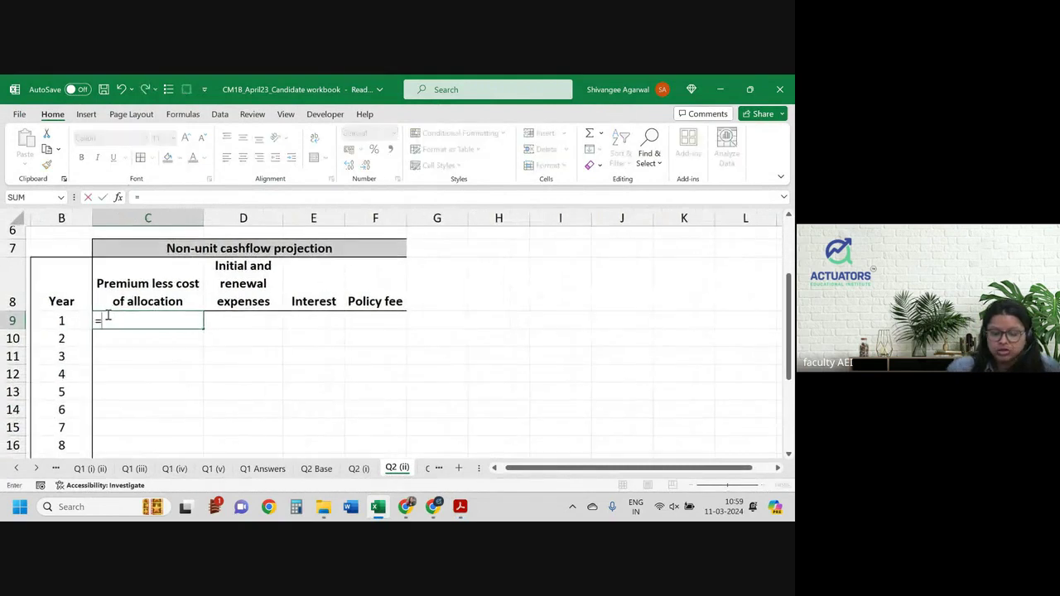
pyautogui.hotkey('ctrl', 'pageup')
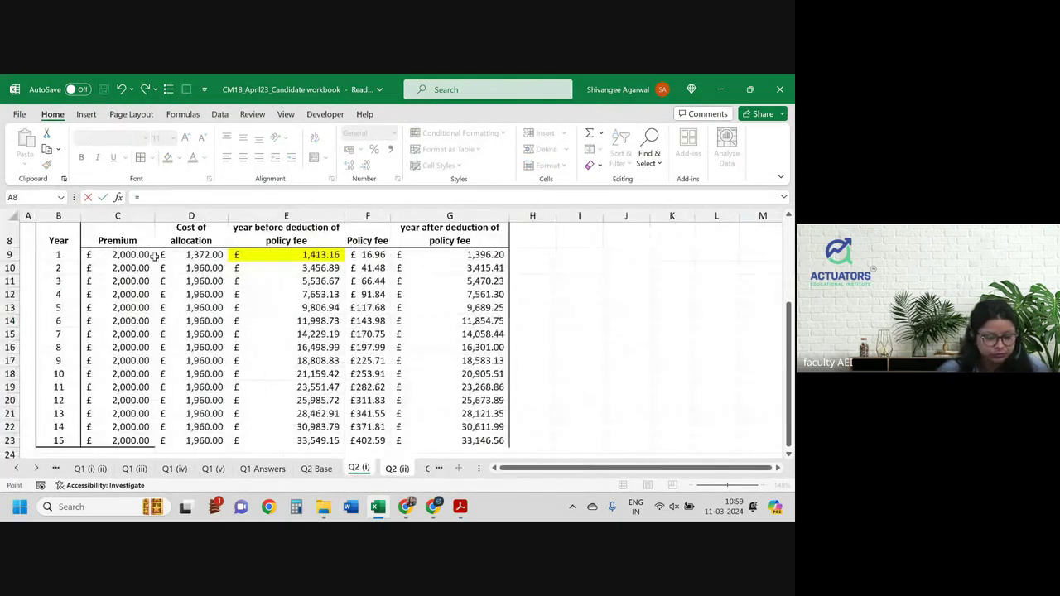
pyautogui.click(154, 256)
pyautogui.write('-')
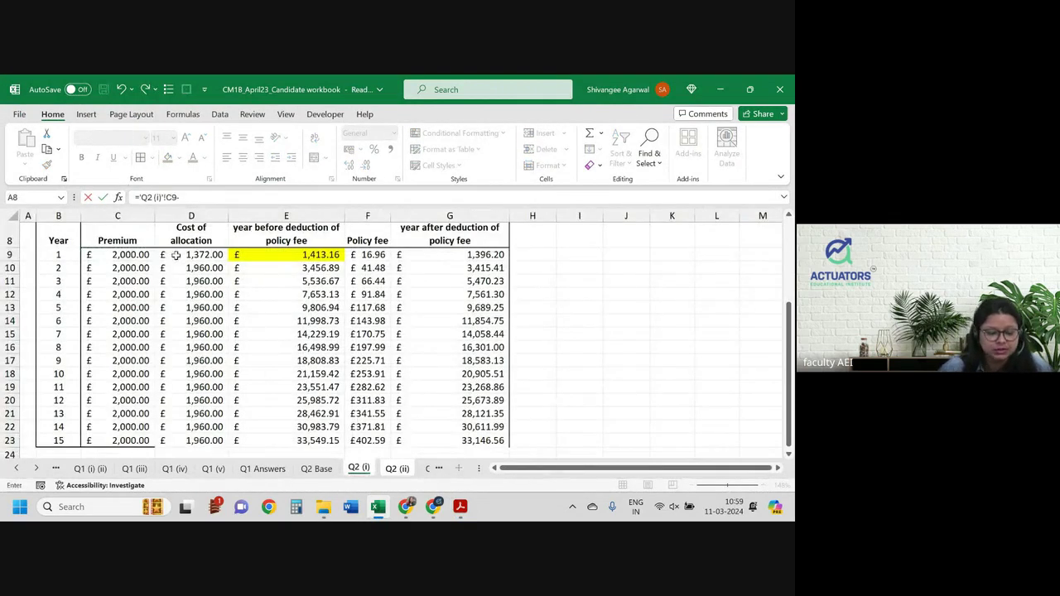
pyautogui.click(175, 255)
pyautogui.press('Return')
# Format C9 with two decimals and the pound format copied from Q2 (i) C9.
pyautogui.click(191, 321)
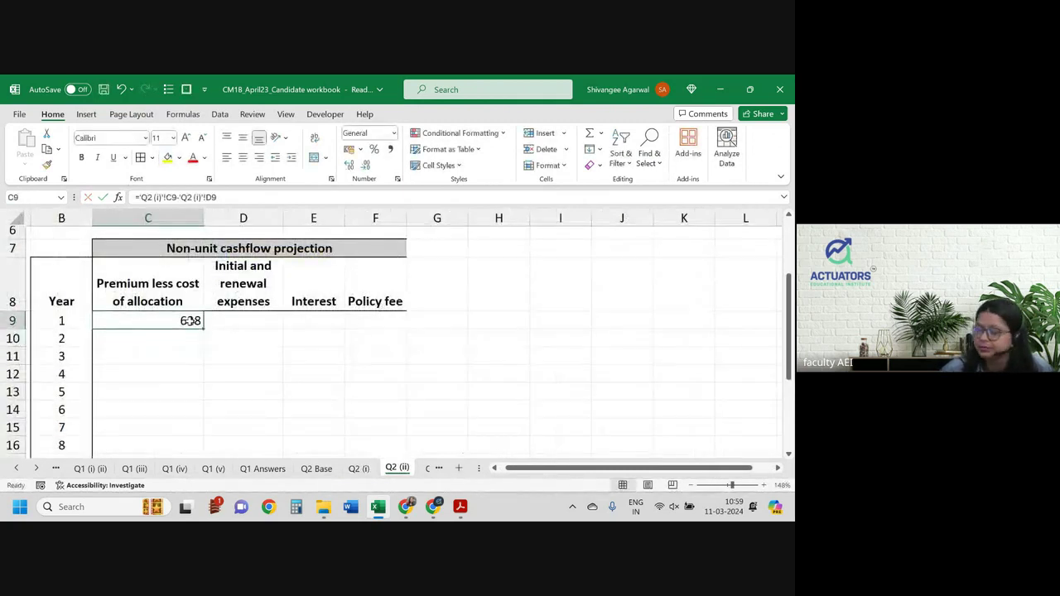
pyautogui.click(350, 166)
pyautogui.click(365, 166)
pyautogui.click(365, 166)
pyautogui.click(365, 167)
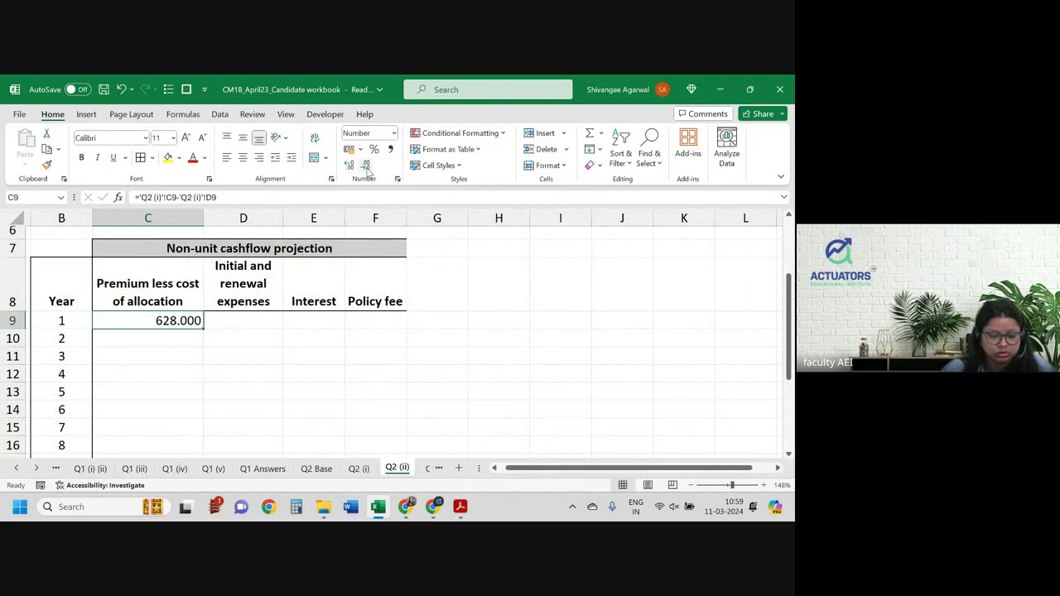
pyautogui.click(366, 166)
pyautogui.click(365, 167)
pyautogui.click(351, 165)
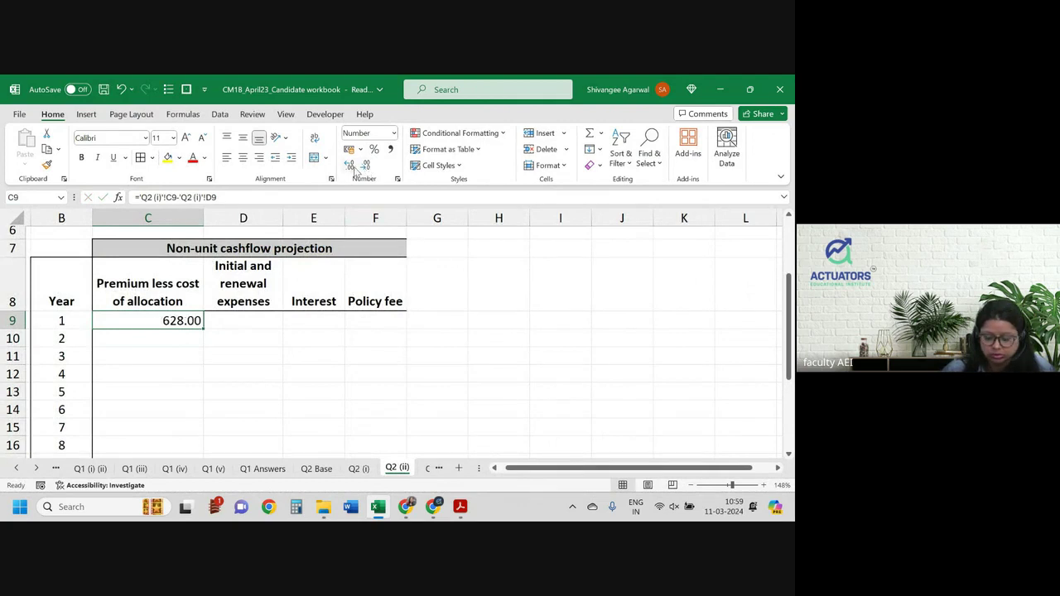
pyautogui.hotkey('ctrl', 'pageup')
pyautogui.press('Left')
pyautogui.press('Left')
pyautogui.press('Up')
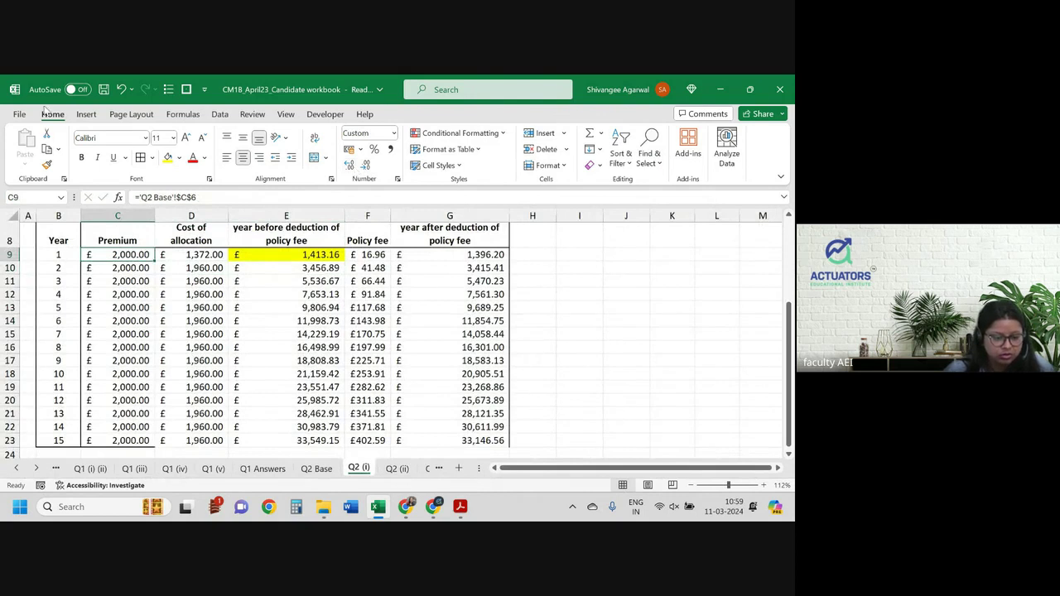
pyautogui.click(47, 165)
pyautogui.hotkey('ctrl', 'pagedown')
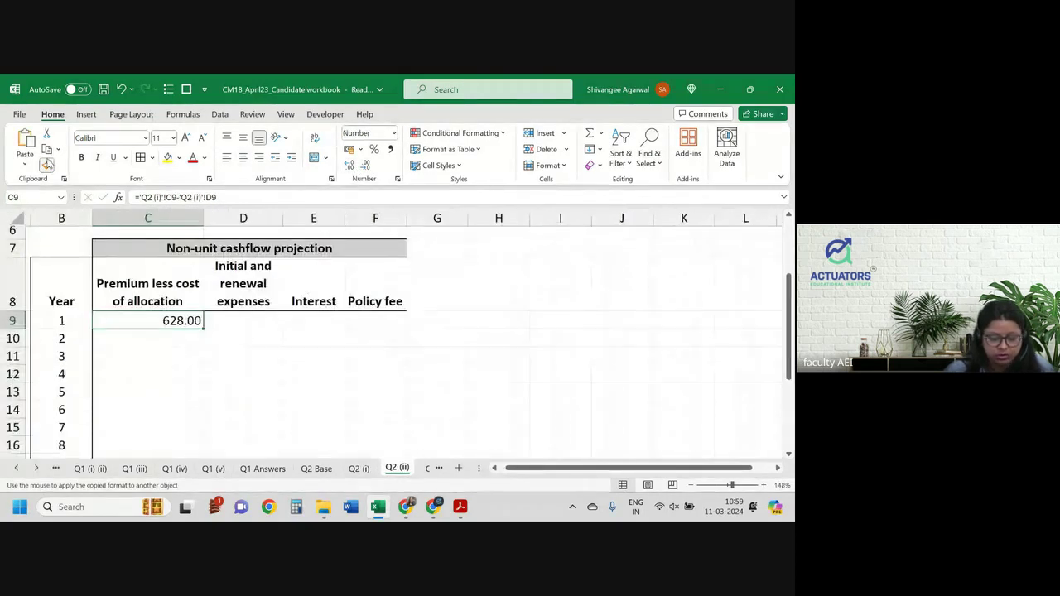
pyautogui.click(172, 316)
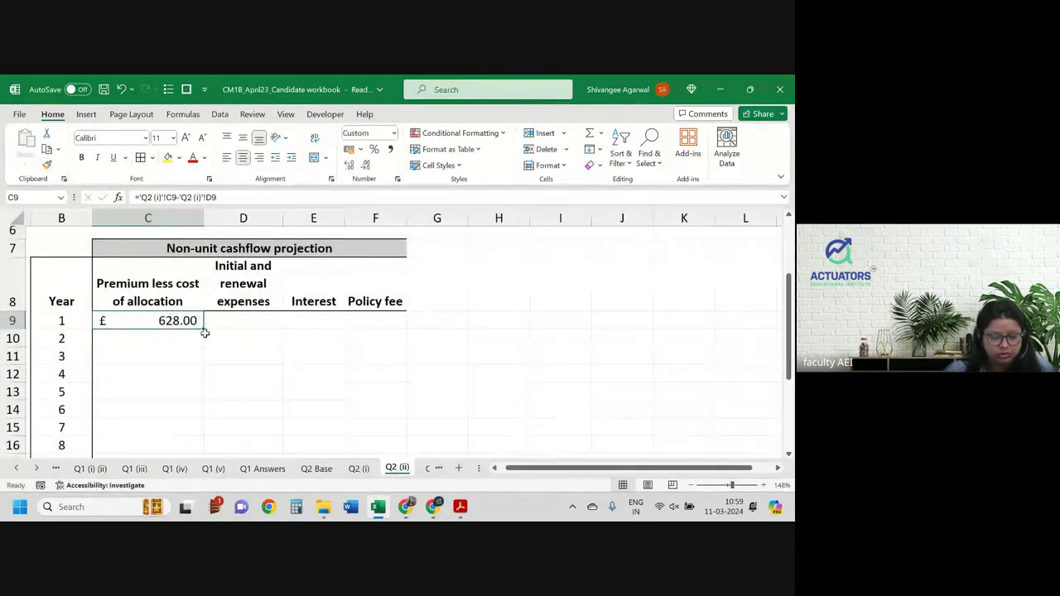
# Fill the premium less allocation formula down to year 15, undoing an accidental cell move.
pyautogui.doubleClick(203, 329)
pyautogui.scroll(-1, 203, 334)
pyautogui.scroll(-1, 203, 334)
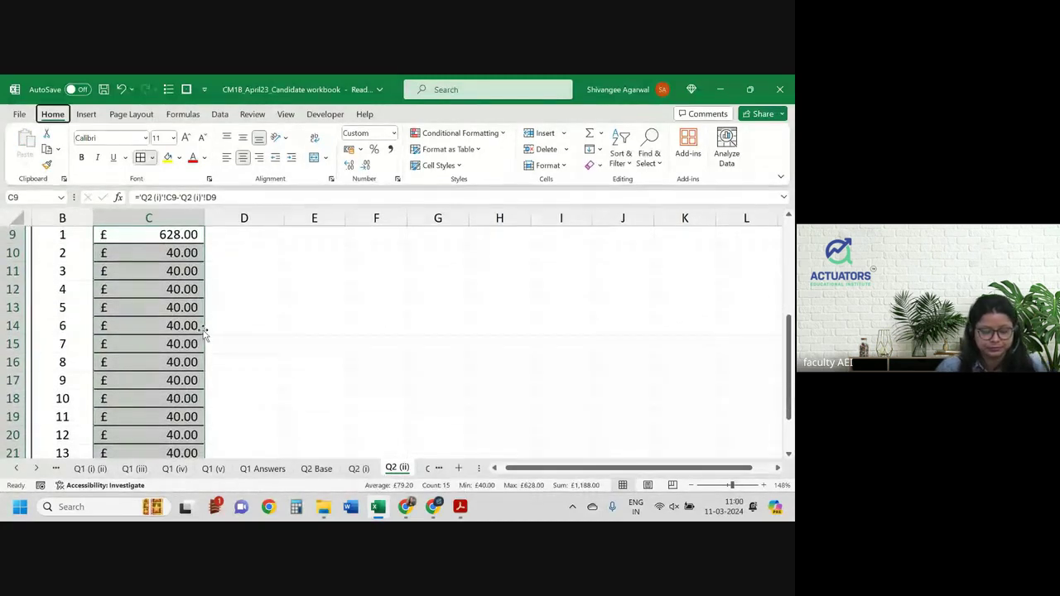
pyautogui.scroll(1, 206, 327)
pyautogui.moveTo(206, 327); pyautogui.dragTo(233, 308)
pyautogui.click(239, 312)
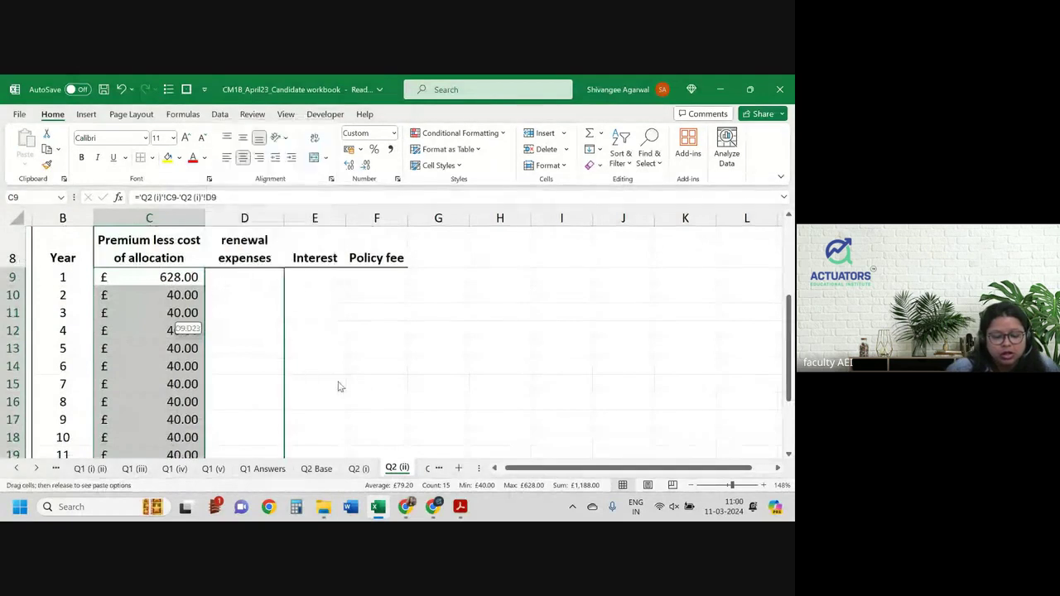
pyautogui.click(244, 291)
pyautogui.click(234, 274)
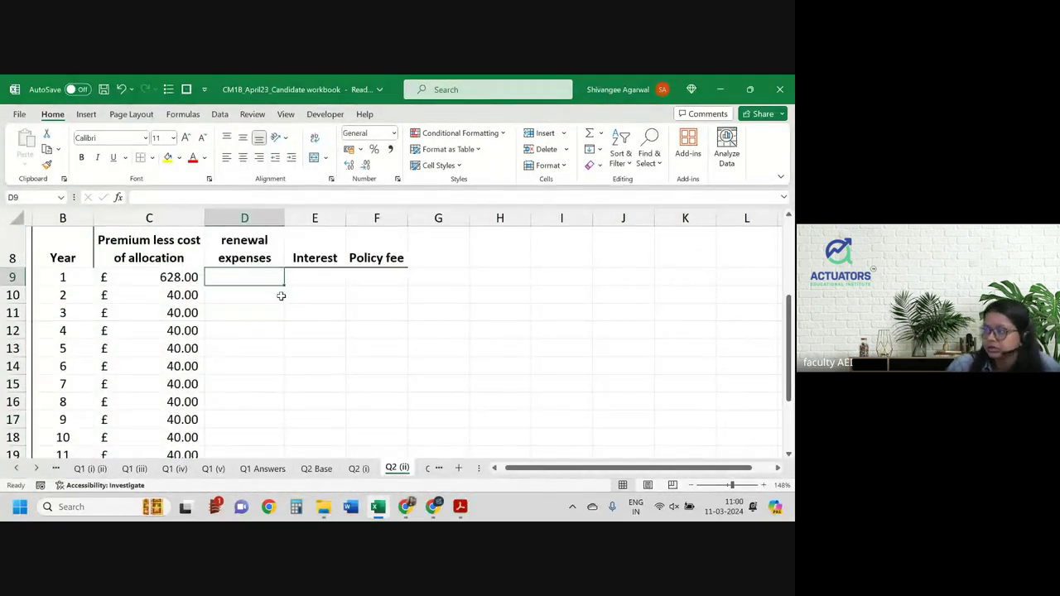
# Link year 1 expenses in D9 to the 300 initial expenses with ='Q2 Base'!C25.
pyautogui.write('=')
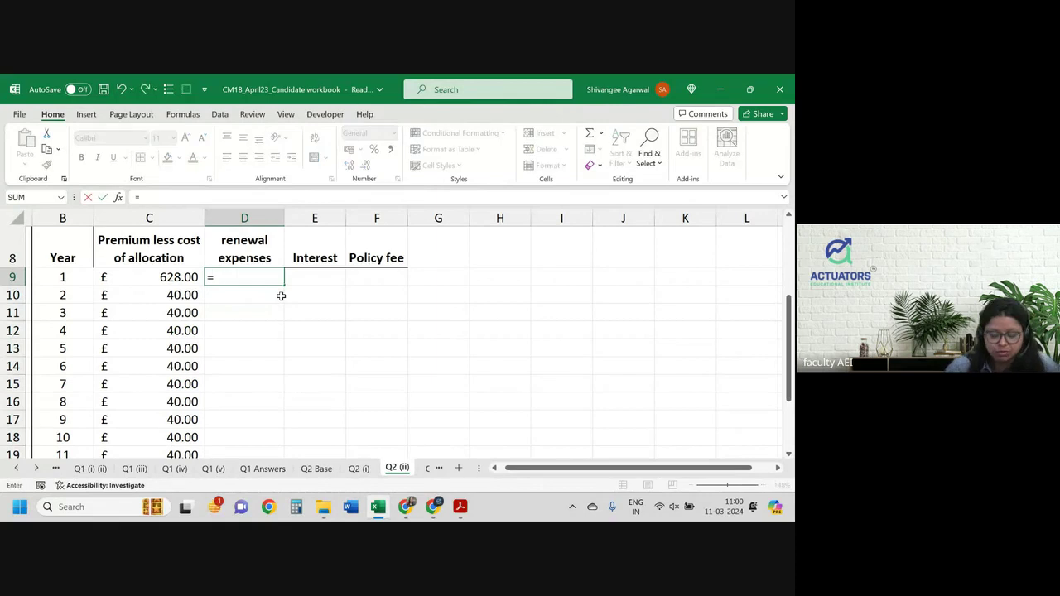
pyautogui.hotkey('ctrl', 'pageup')
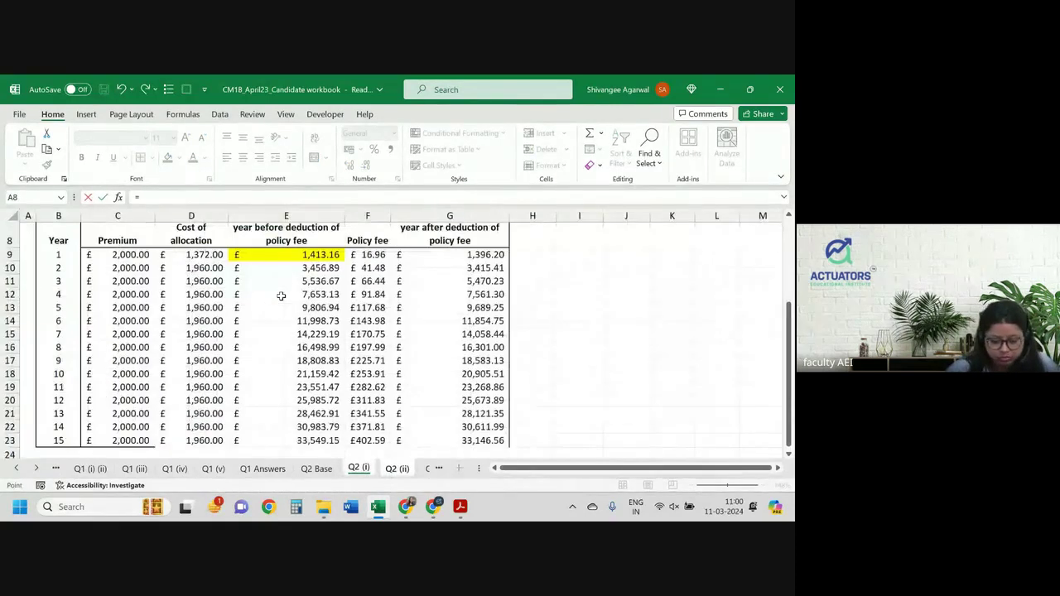
pyautogui.hotkey('ctrl', 'pageup')
pyautogui.scroll(1, 281, 295)
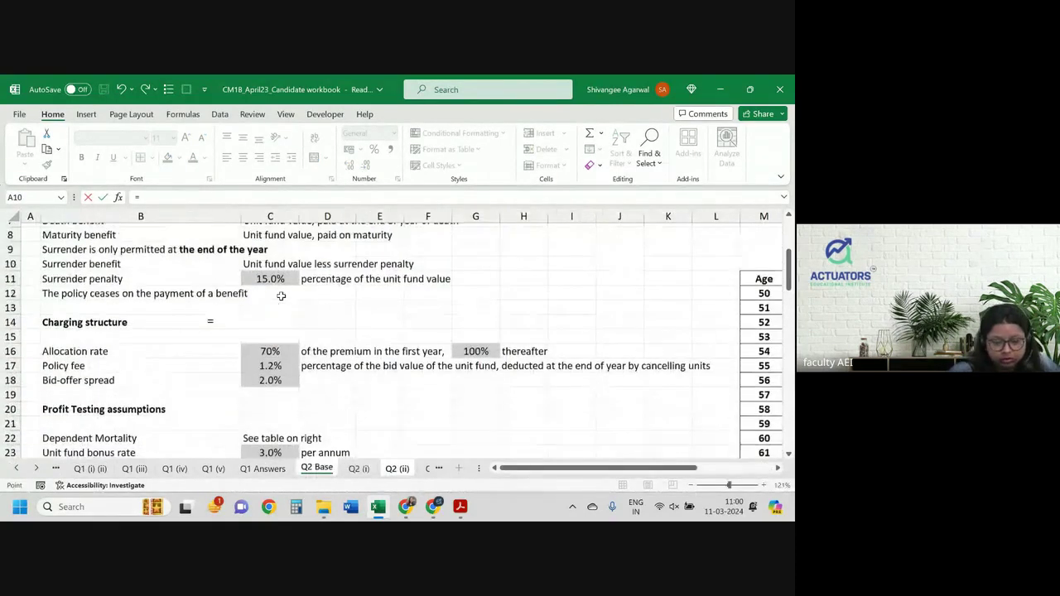
pyautogui.scroll(-3, 281, 296)
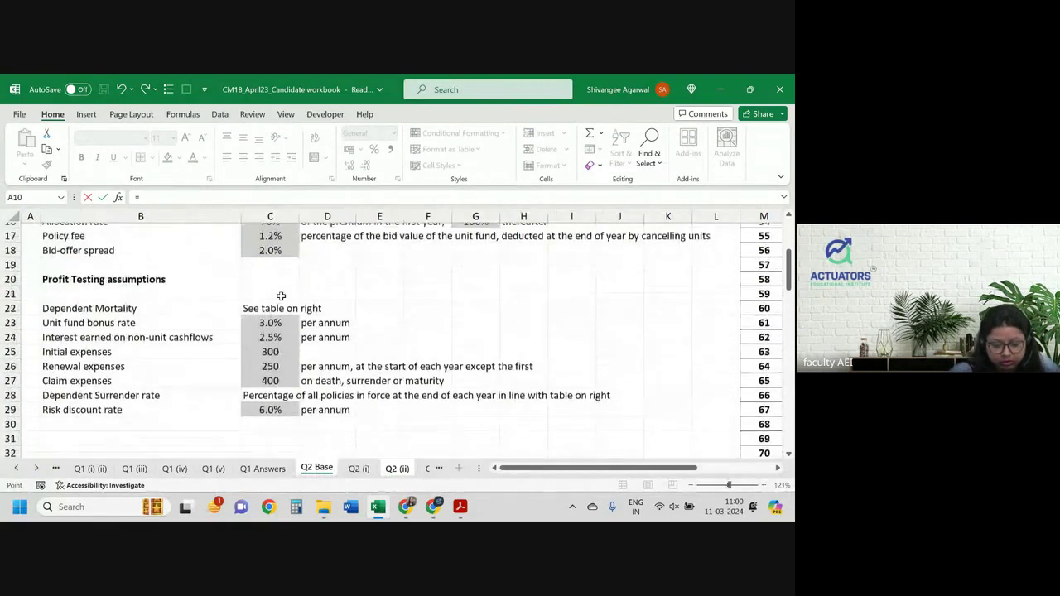
pyautogui.click(261, 349)
pyautogui.press('Return')
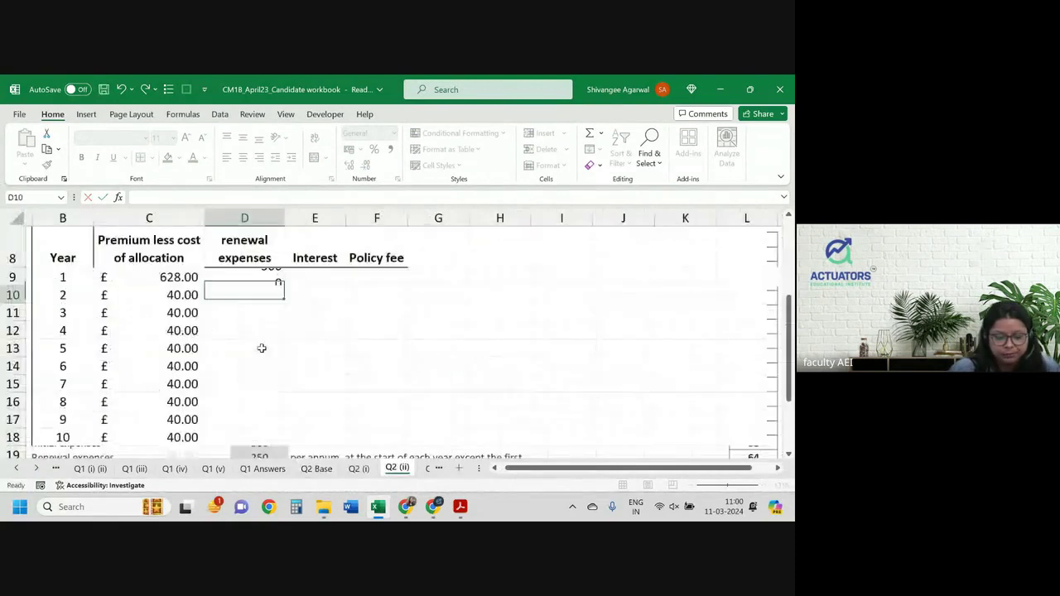
pyautogui.write('=')
# Link year 2 expenses D10 to the 250 renewal expenses as absolute ='Q2 Base'!$C$26.
pyautogui.hotkey('ctrl', 'pageup')
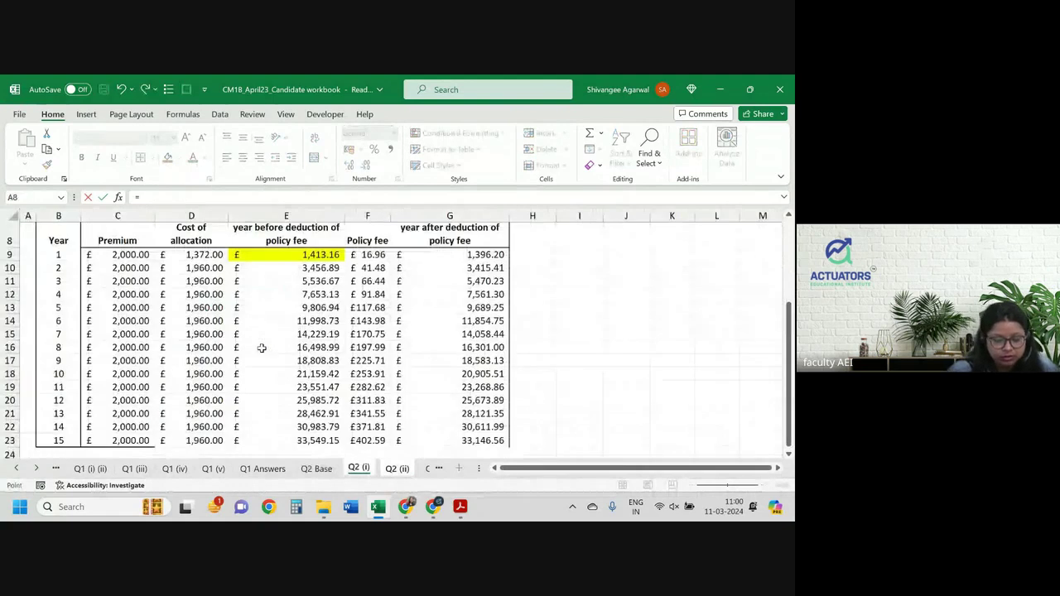
pyautogui.hotkey('ctrl', 'pageup')
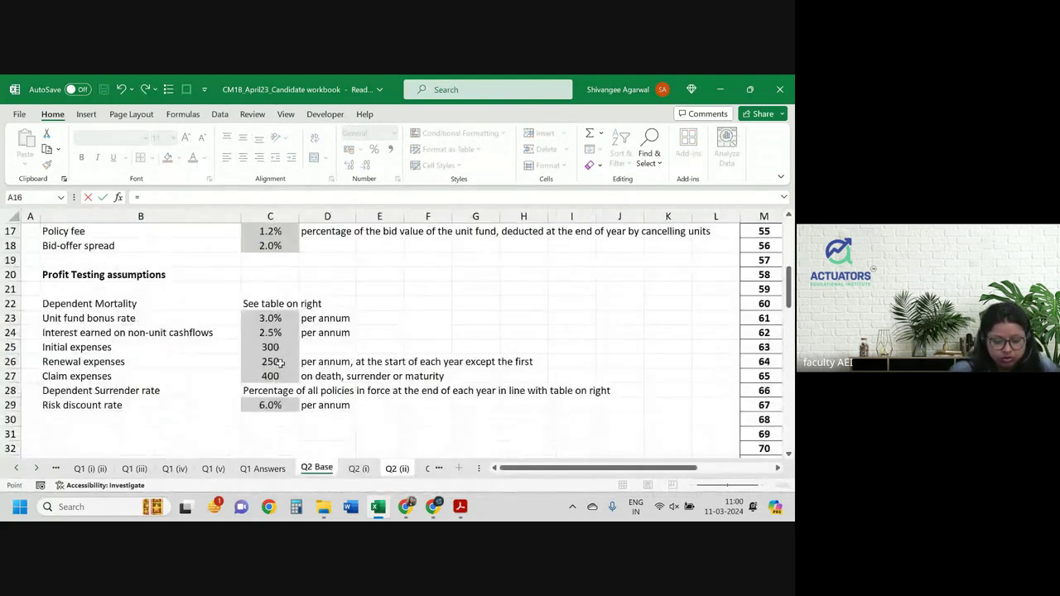
pyautogui.click(278, 362)
pyautogui.press('Return')
pyautogui.press('Up')
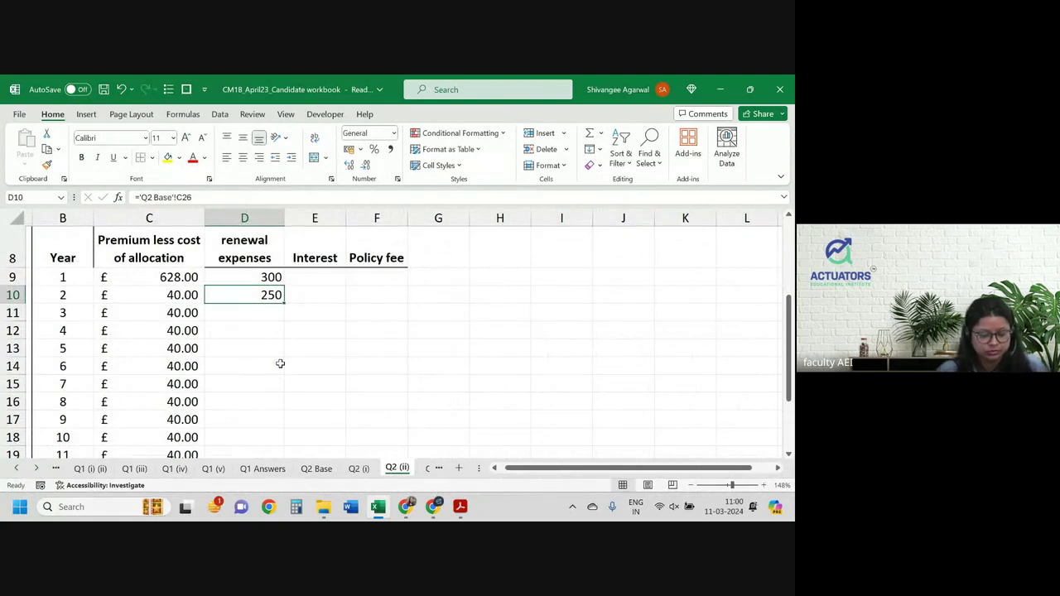
pyautogui.press('F2')
pyautogui.press('Return')
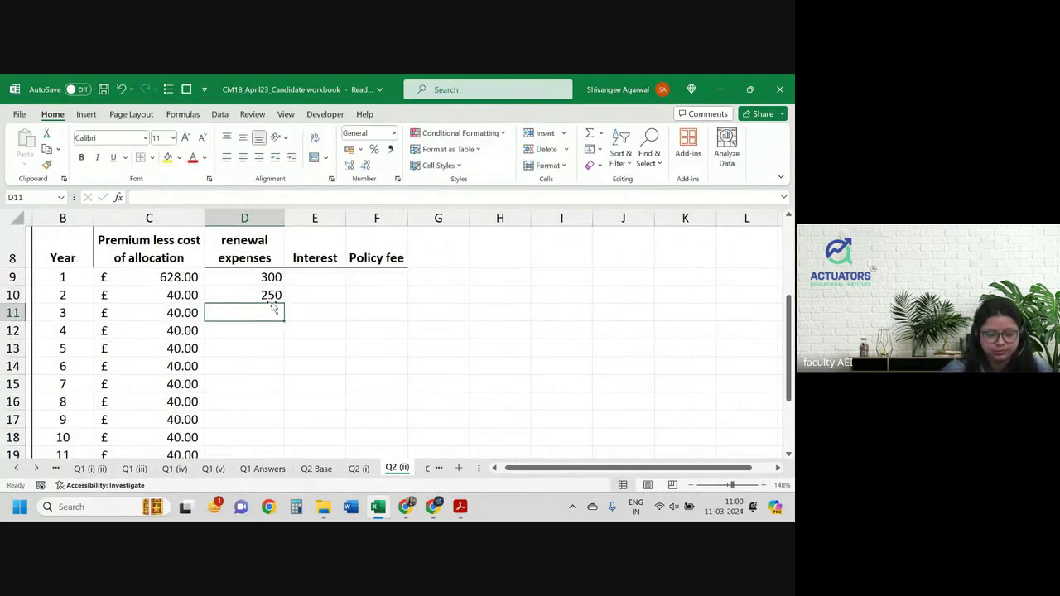
pyautogui.moveTo(279, 319); pyautogui.dragTo(279, 303)
pyautogui.click(423, 324)
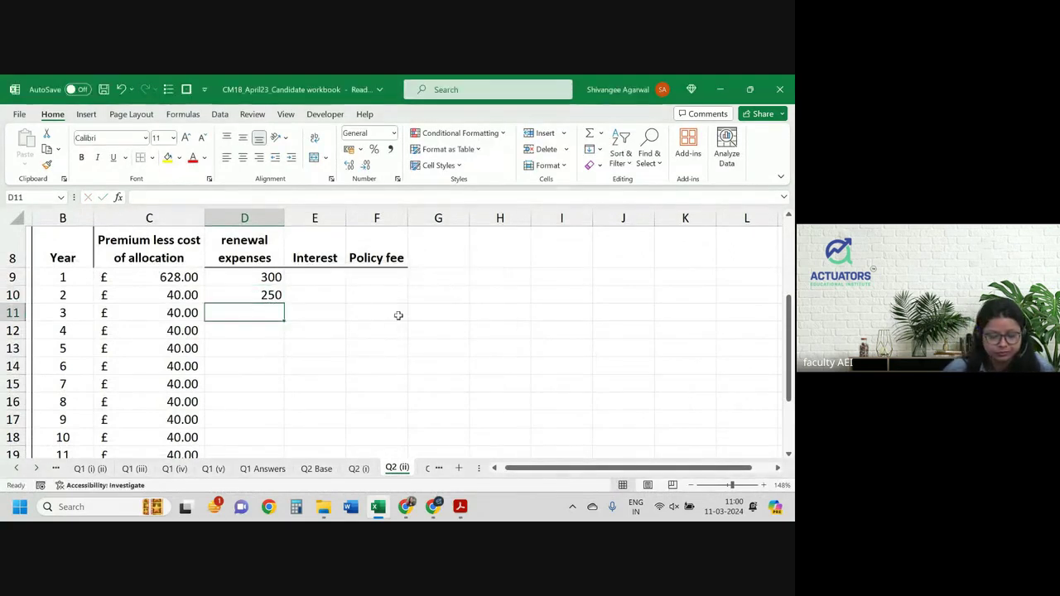
pyautogui.click(277, 295)
# Give both expenses cells the £ two-decimal format and fill £250.00 down every later year.
pyautogui.click(349, 165)
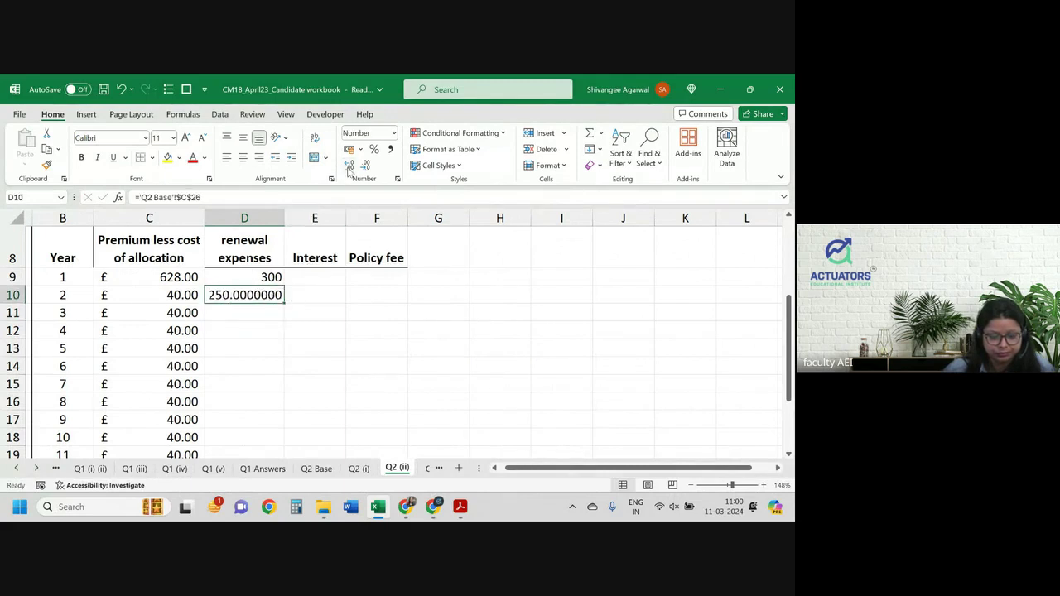
pyautogui.click(366, 166)
pyautogui.click(367, 165)
pyautogui.click(367, 166)
pyautogui.click(367, 166)
pyautogui.click(367, 165)
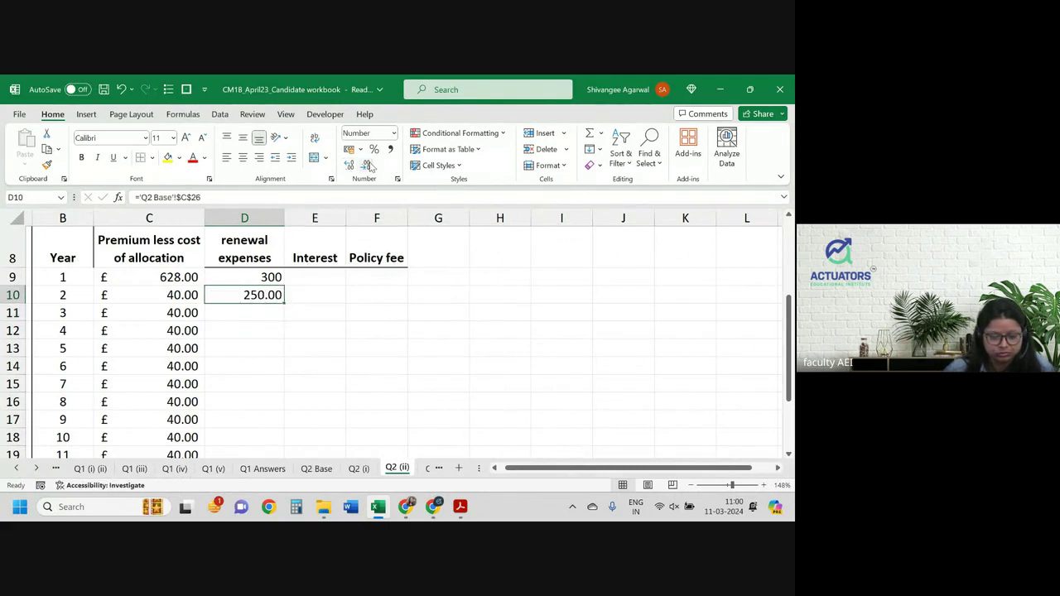
pyautogui.click(119, 295)
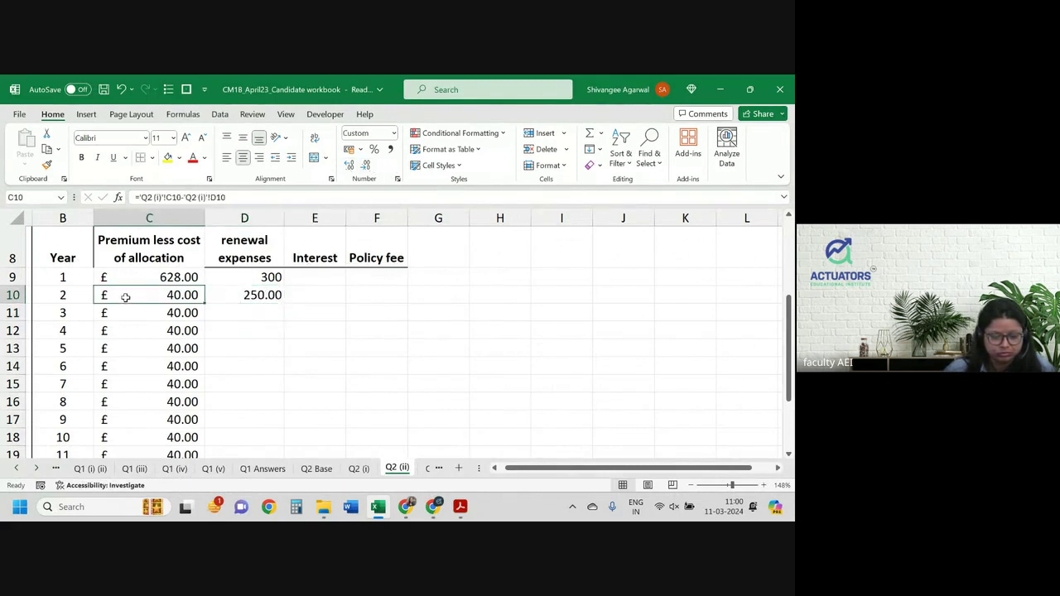
pyautogui.click(46, 164)
pyautogui.moveTo(271, 278); pyautogui.dragTo(274, 300)
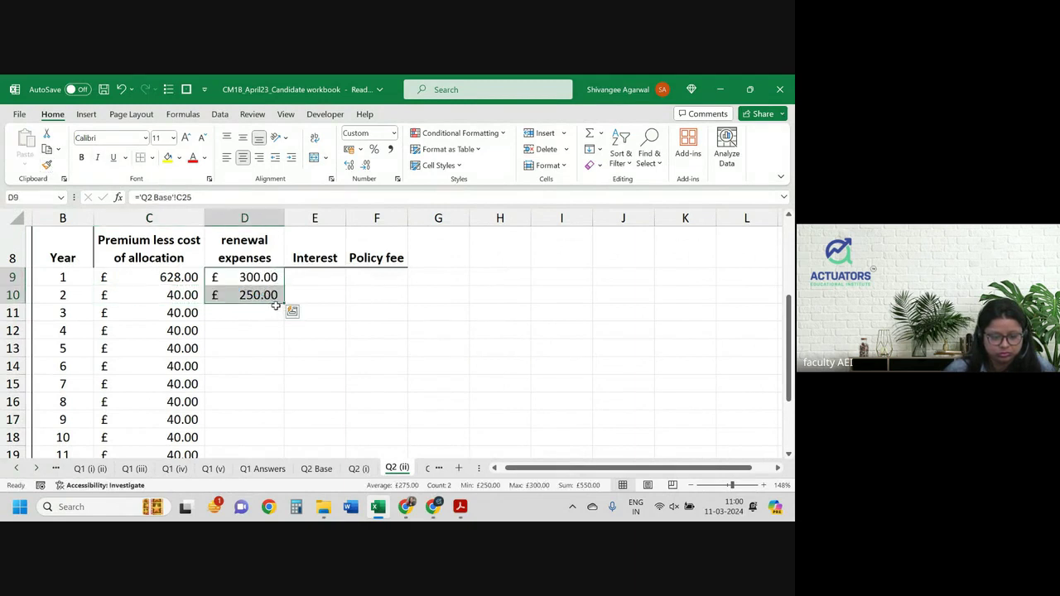
pyautogui.click(272, 296)
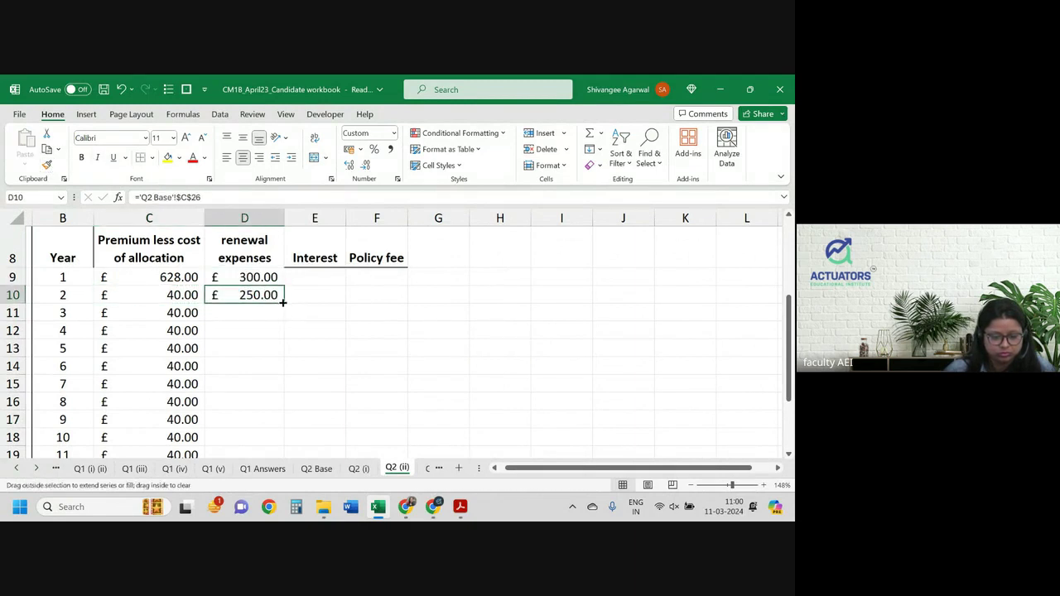
pyautogui.doubleClick(285, 304)
pyautogui.click(334, 271)
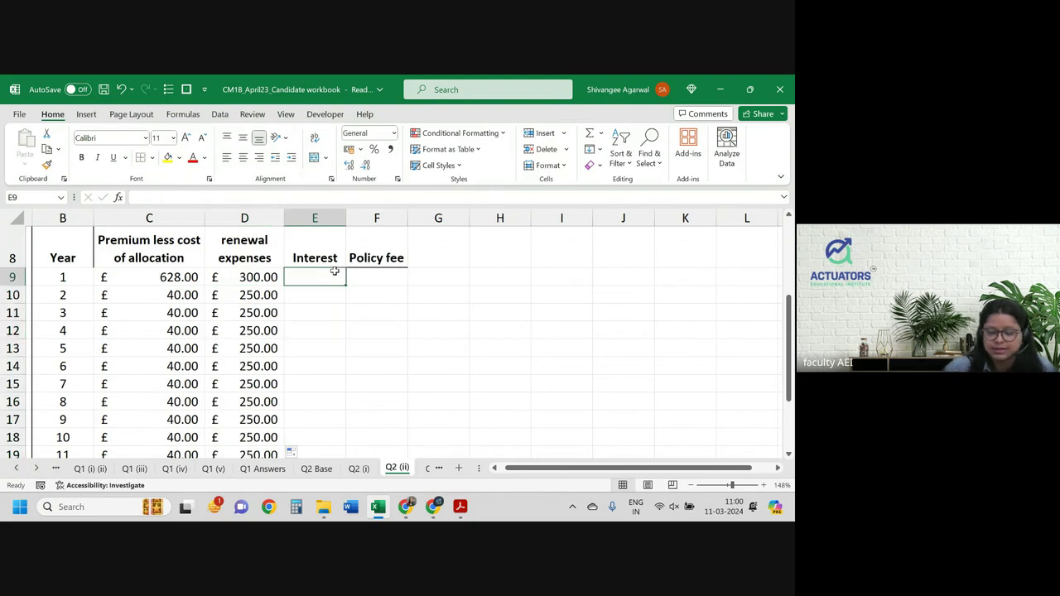
# Enter =(C9-D9)*'Q2 Base'!$C$24 in E9 for year-1 interest at 2.5%.
pyautogui.write('=(')
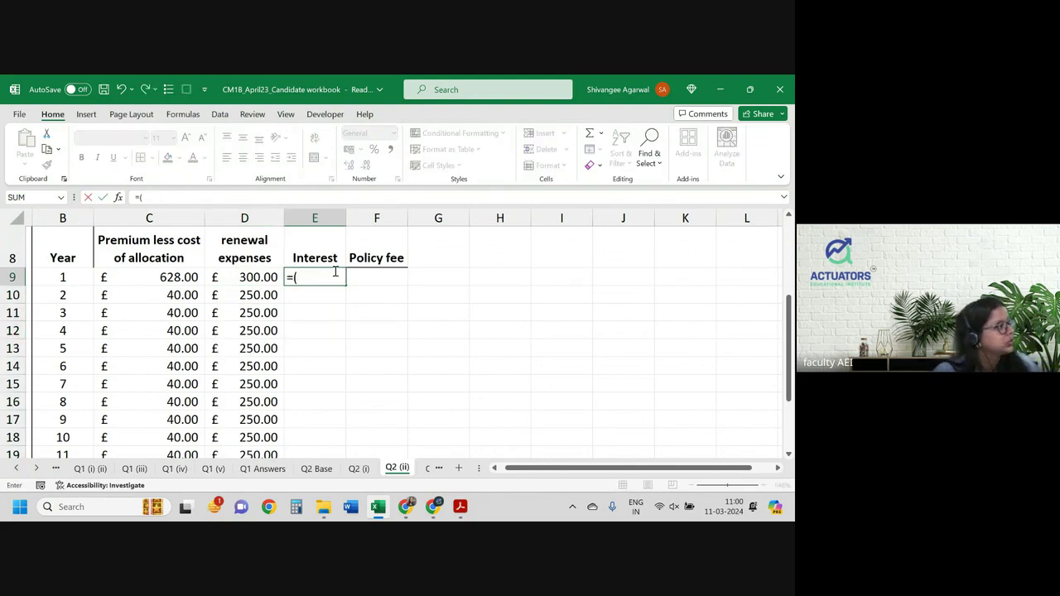
pyautogui.press('Left')
pyautogui.press('Left')
pyautogui.write('-')
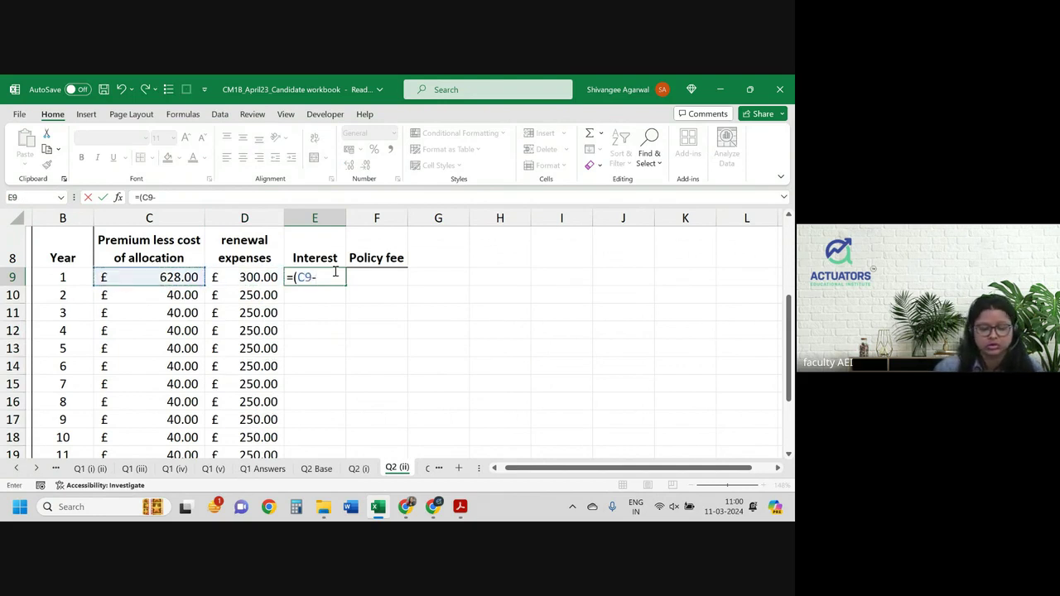
pyautogui.press('Left')
pyautogui.write(')*')
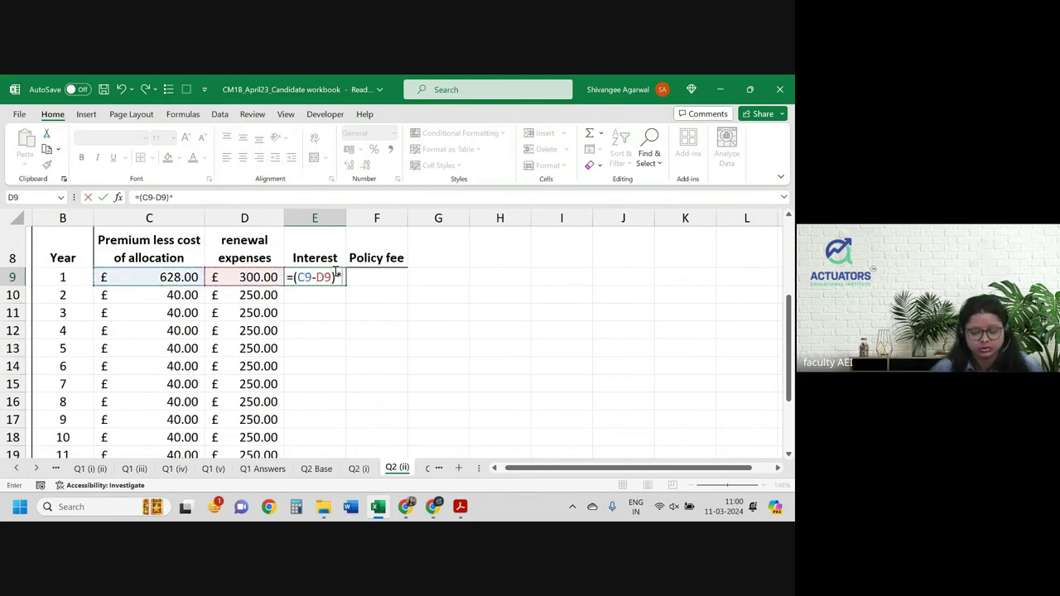
pyautogui.hotkey('ctrl', 'pageup')
pyautogui.hotkey('ctrl', 'pageup')
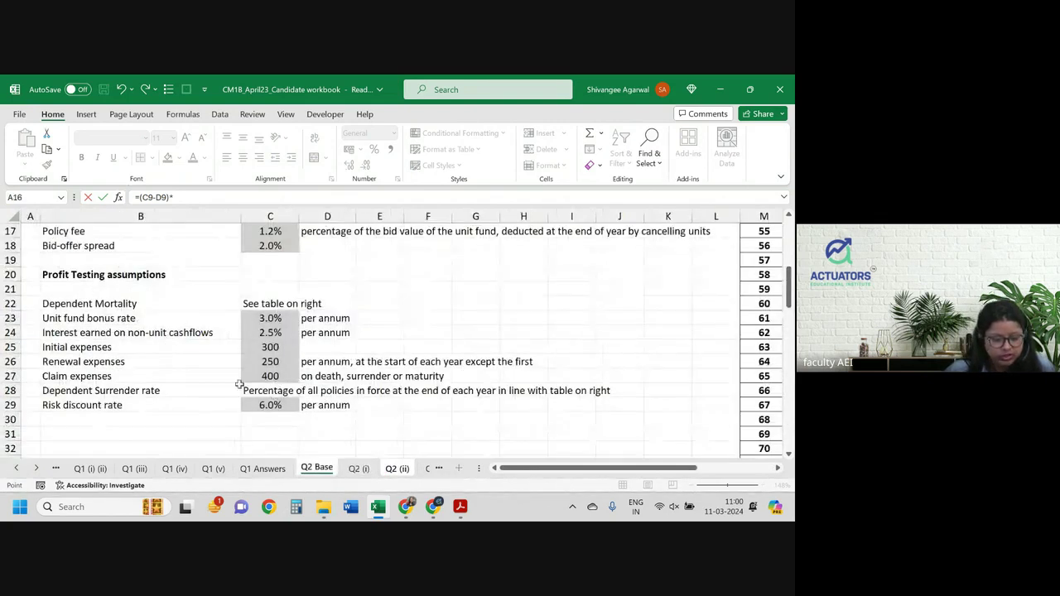
pyautogui.click(280, 333)
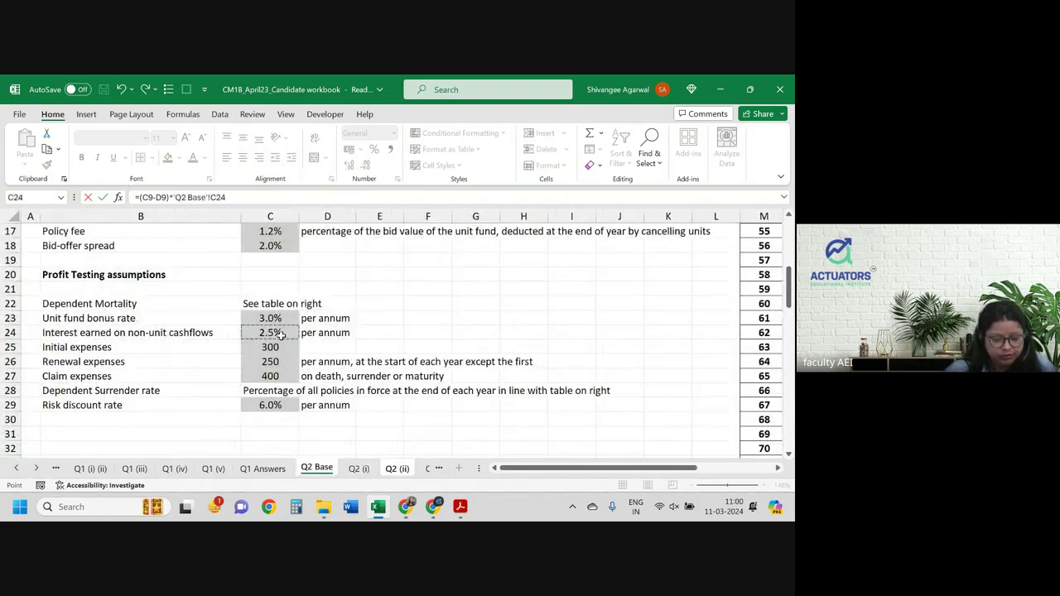
pyautogui.press('F4')
pyautogui.press('Return')
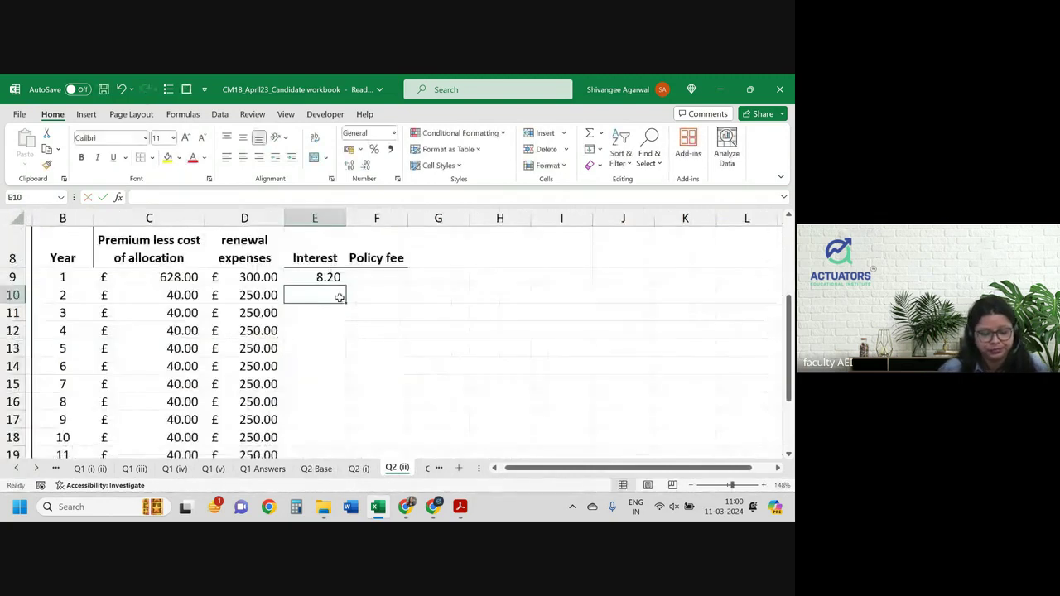
# Copy D9's £ format onto E9 and fill the interest formula down every year.
pyautogui.click(331, 278)
pyautogui.click(271, 278)
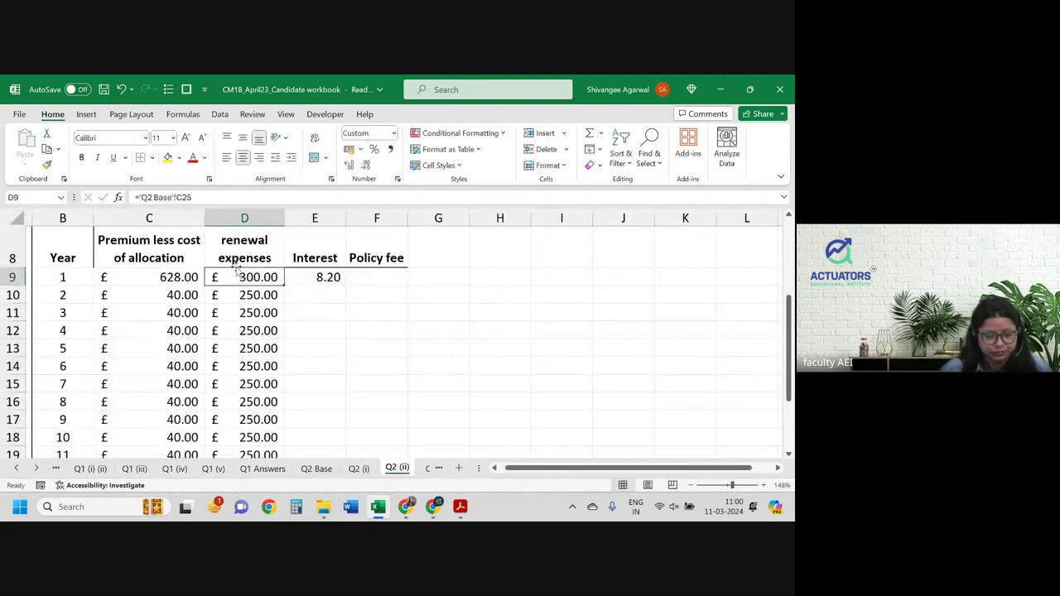
pyautogui.click(47, 164)
pyautogui.press('Right')
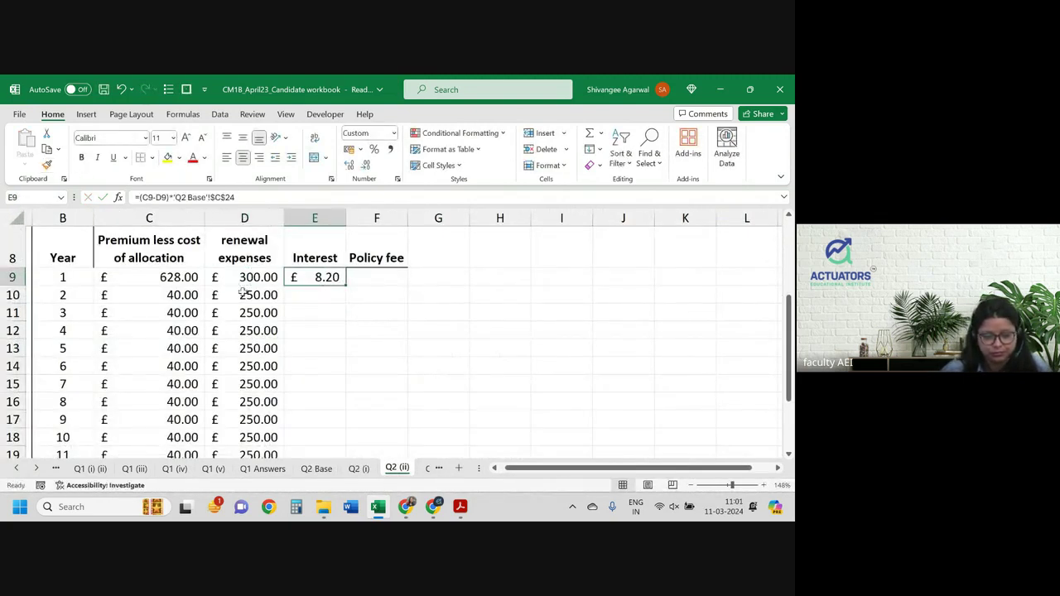
pyautogui.doubleClick(346, 285)
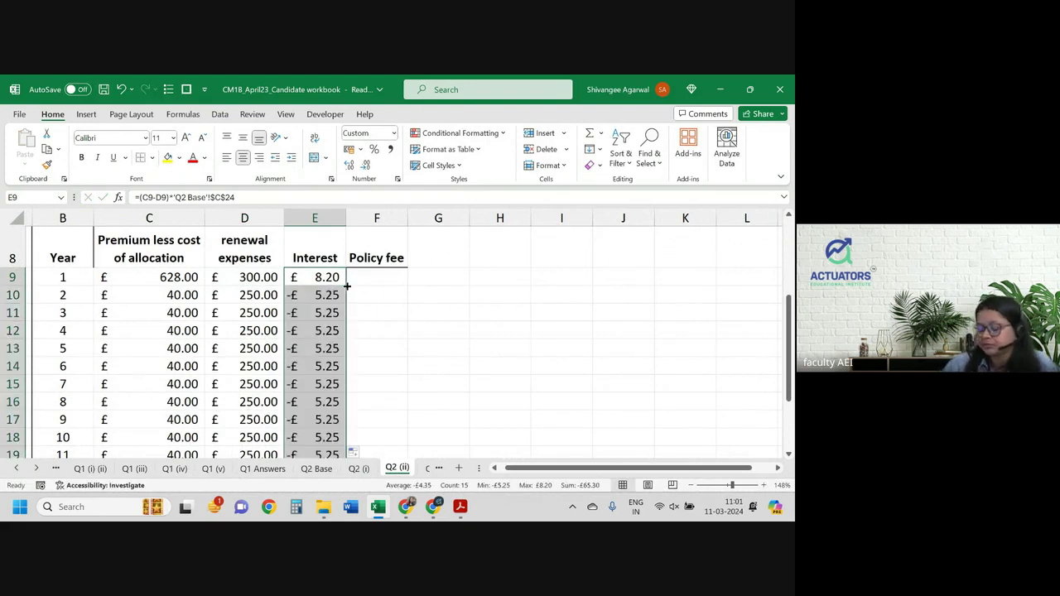
pyautogui.scroll(-1, 346, 285)
pyautogui.scroll(2, 347, 285)
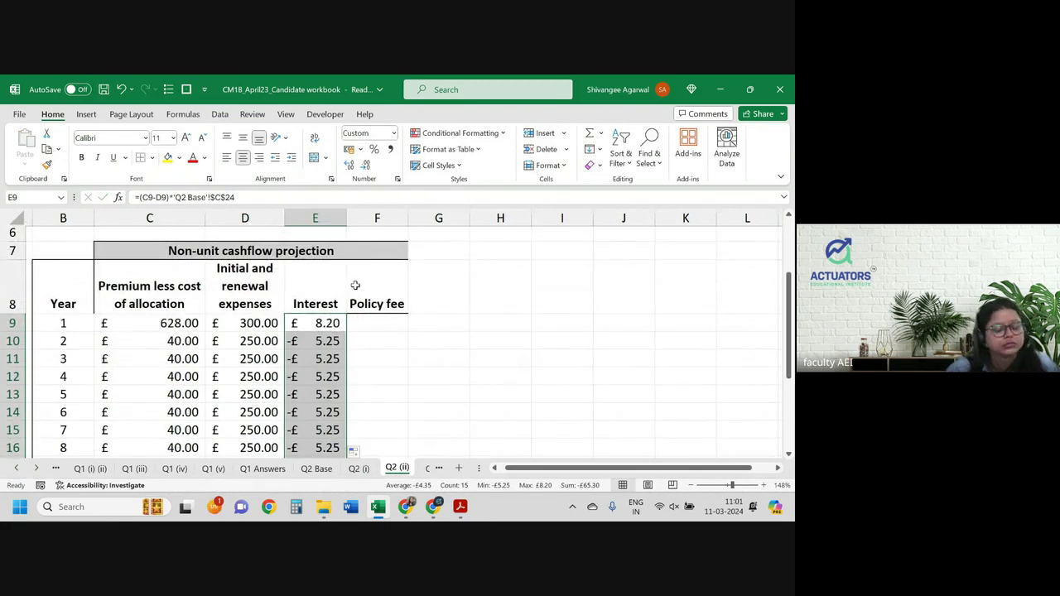
# Link F9 to 'Q2 (i)'!F9 for the year-1 policy fee.
pyautogui.click(381, 322)
pyautogui.write('=')
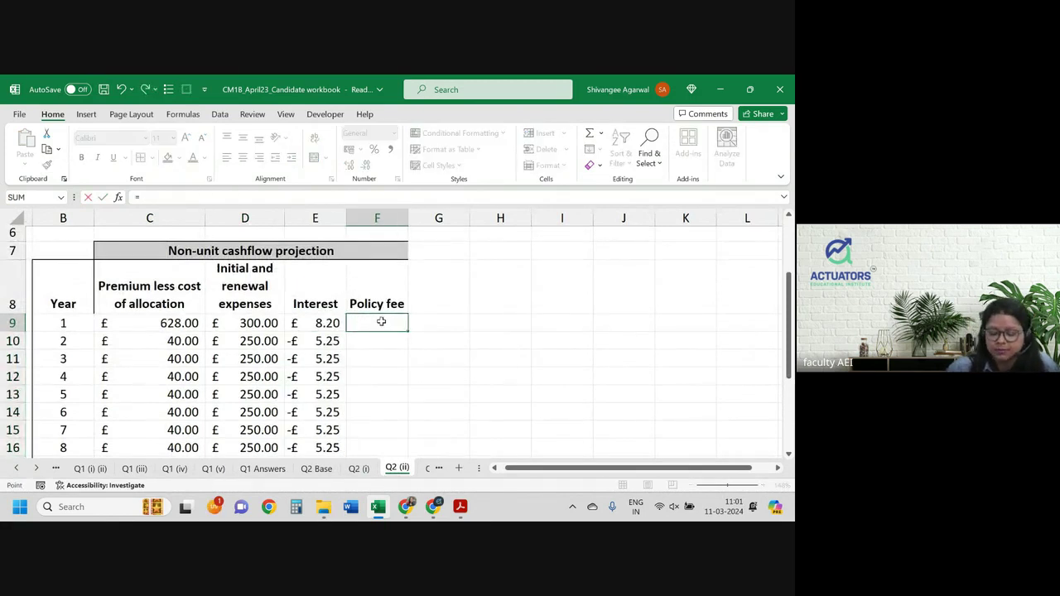
pyautogui.hotkey('ctrl', 'pageup')
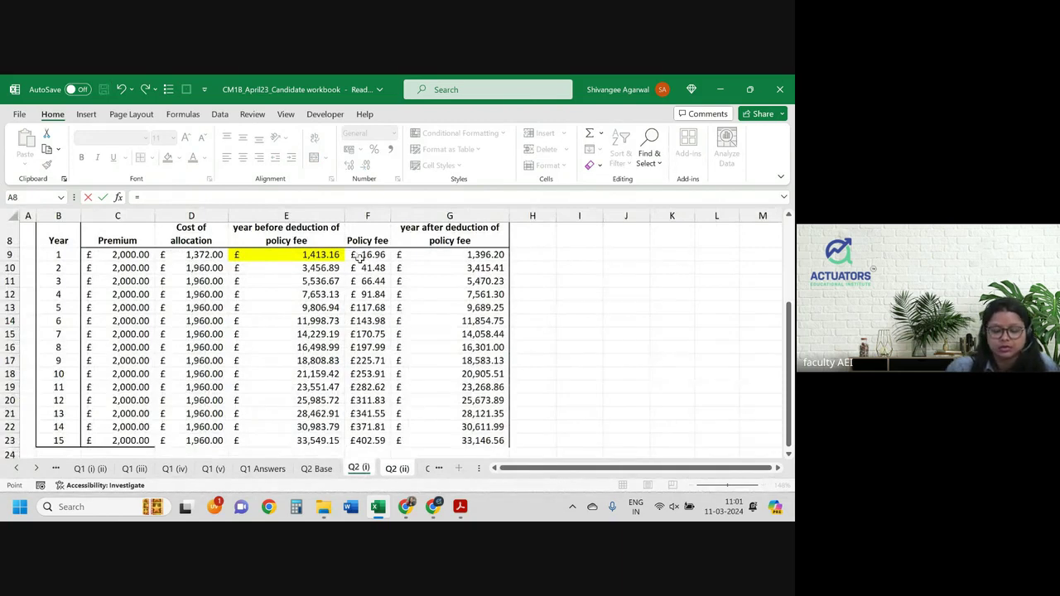
pyautogui.click(360, 259)
pyautogui.press('Return')
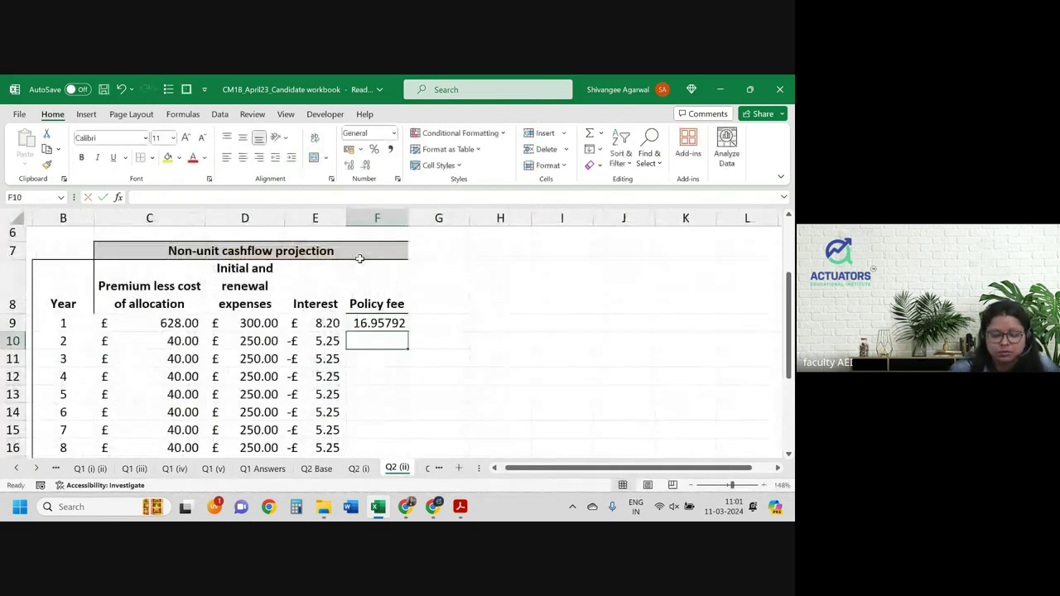
# Apply E9's £ format to F9 and fill the policy fee link down from £16.96.
pyautogui.click(397, 325)
pyautogui.click(320, 325)
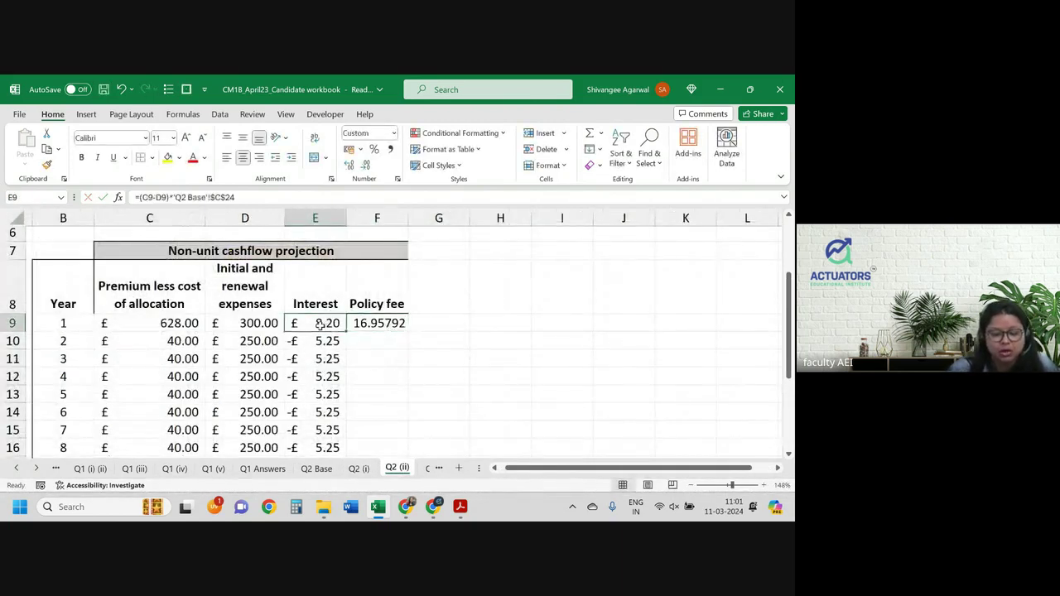
pyautogui.click(47, 165)
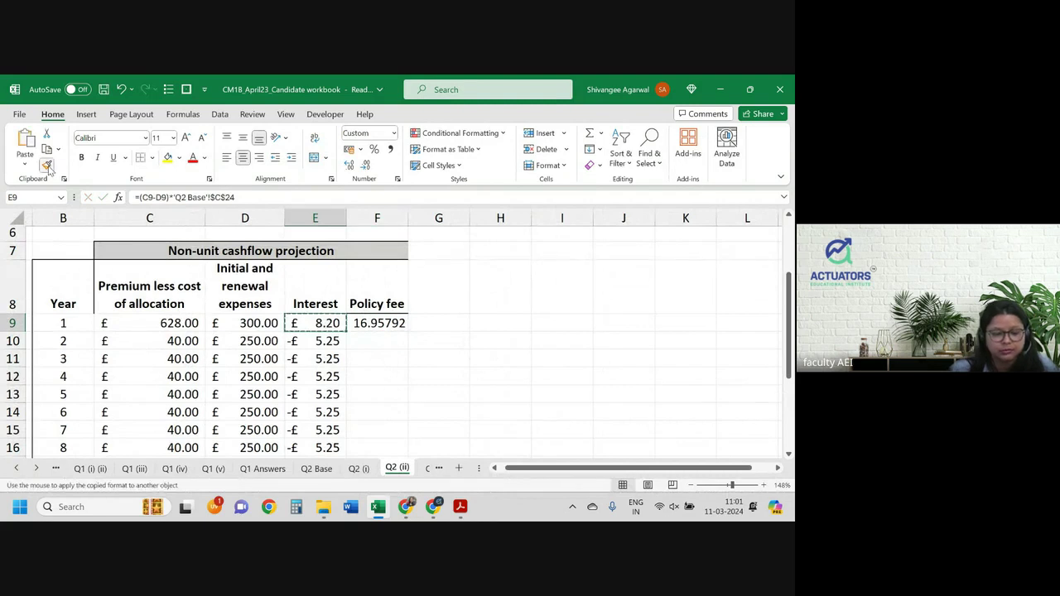
pyautogui.press('Right')
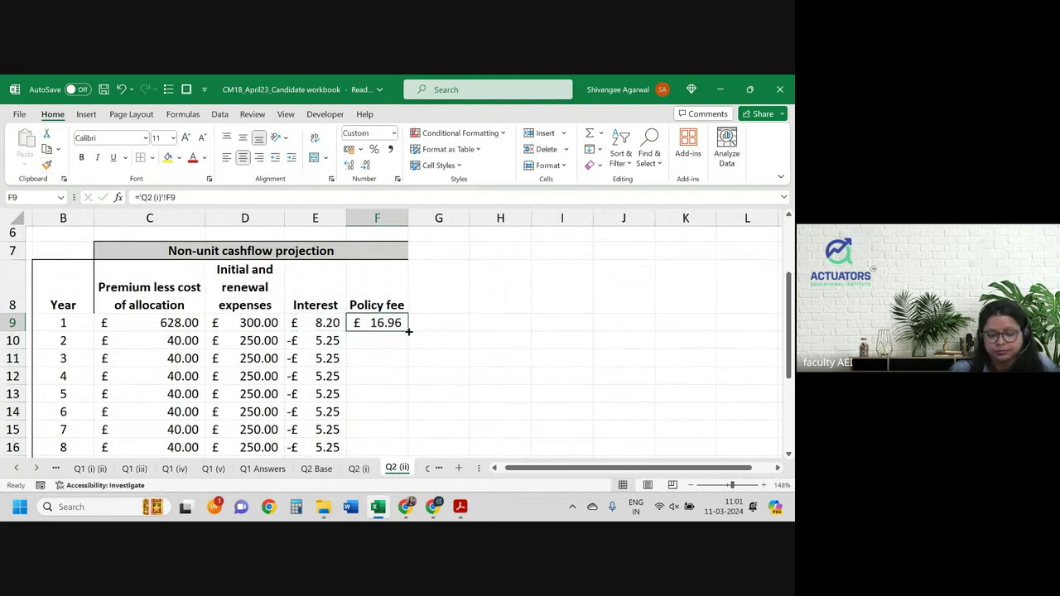
pyautogui.doubleClick(409, 331)
pyautogui.click(431, 306)
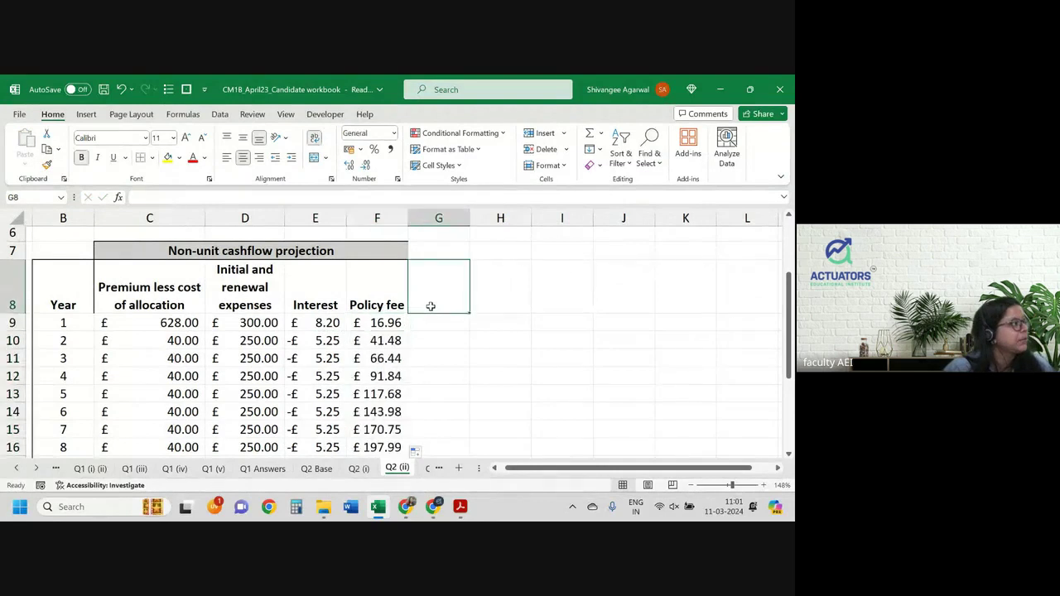
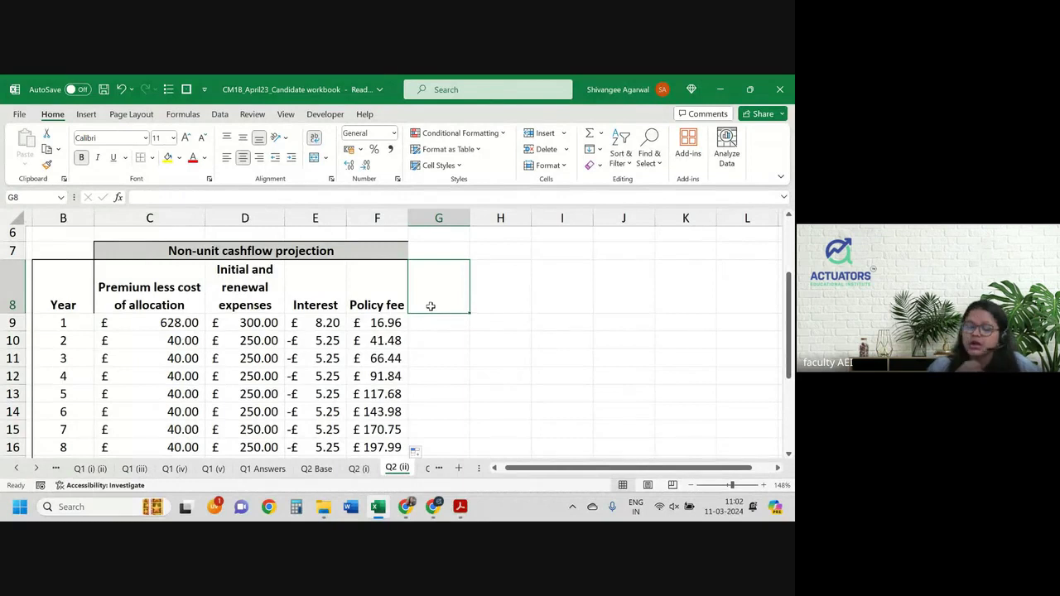
# Enter the two-line heading 'surrender' / 'penalty' in cell G8.
pyautogui.write('surrender')
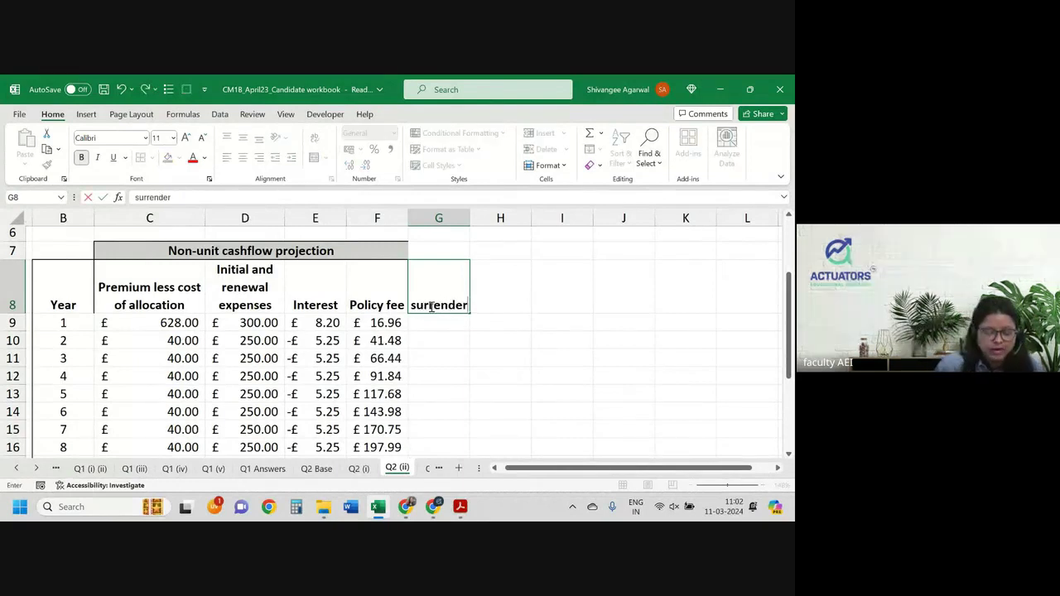
pyautogui.hotkey('alt', 'Return')
pyautogui.write(' penalty')
pyautogui.press('Return')
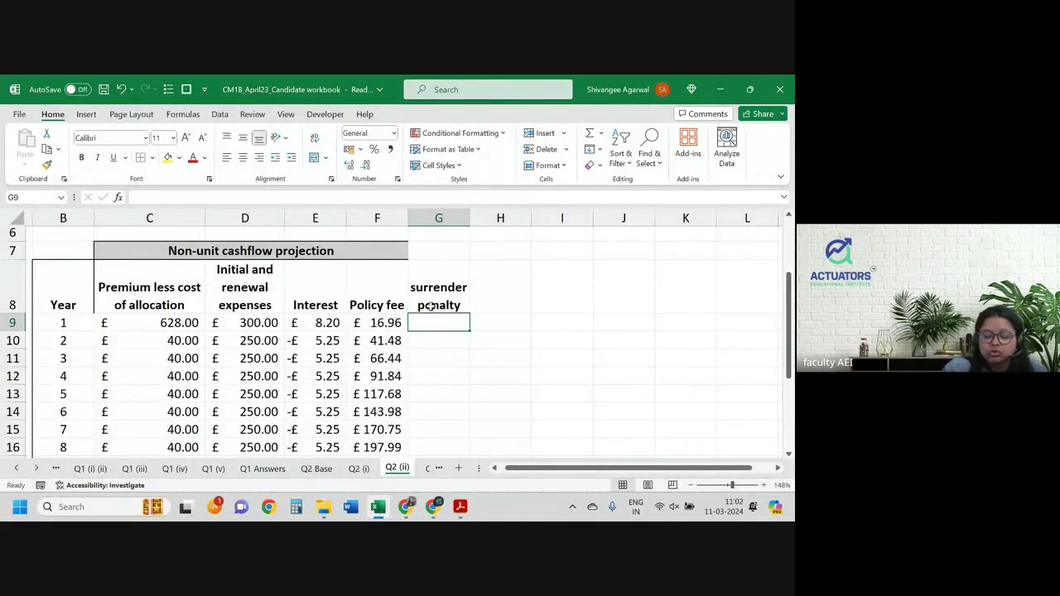
# In G9, enter the year 1 penalty: the absolute 15% rate ('Q2 Base'!$C$11) times the Q2 (i) fund value.
pyautogui.write('=')
pyautogui.hotkey('ctrl', 'pageup')
pyautogui.hotkey('ctrl', 'pageup')
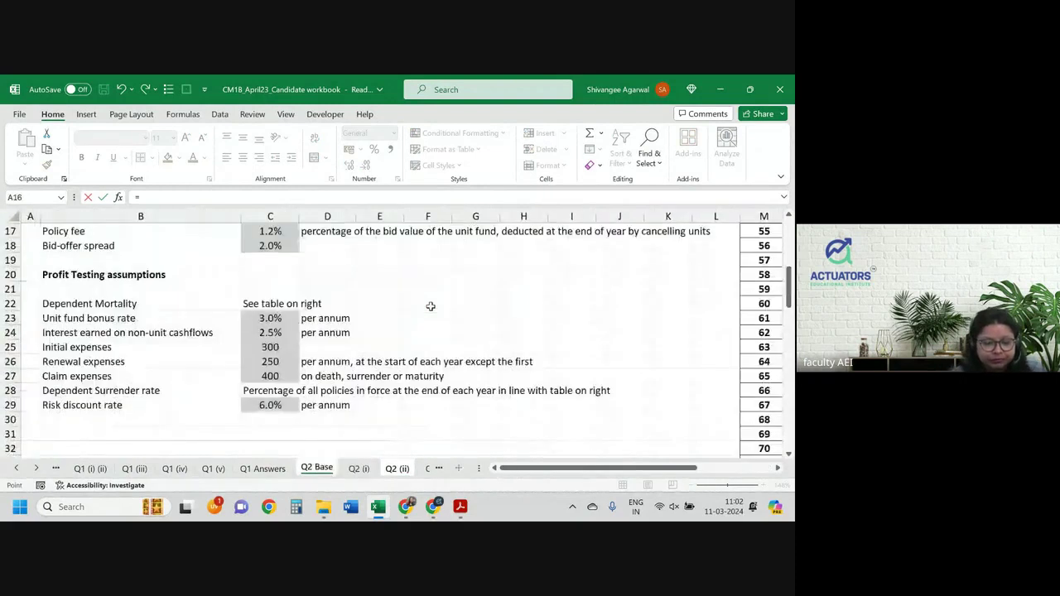
pyautogui.scroll(1, 431, 307)
pyautogui.scroll(2, 431, 306)
pyautogui.scroll(2, 431, 306)
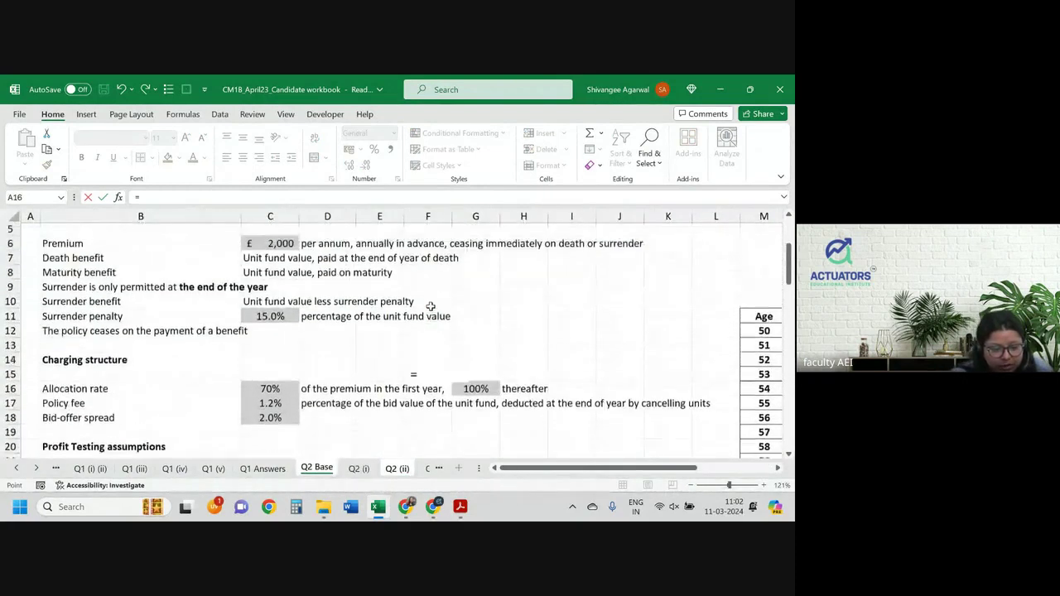
pyautogui.click(263, 319)
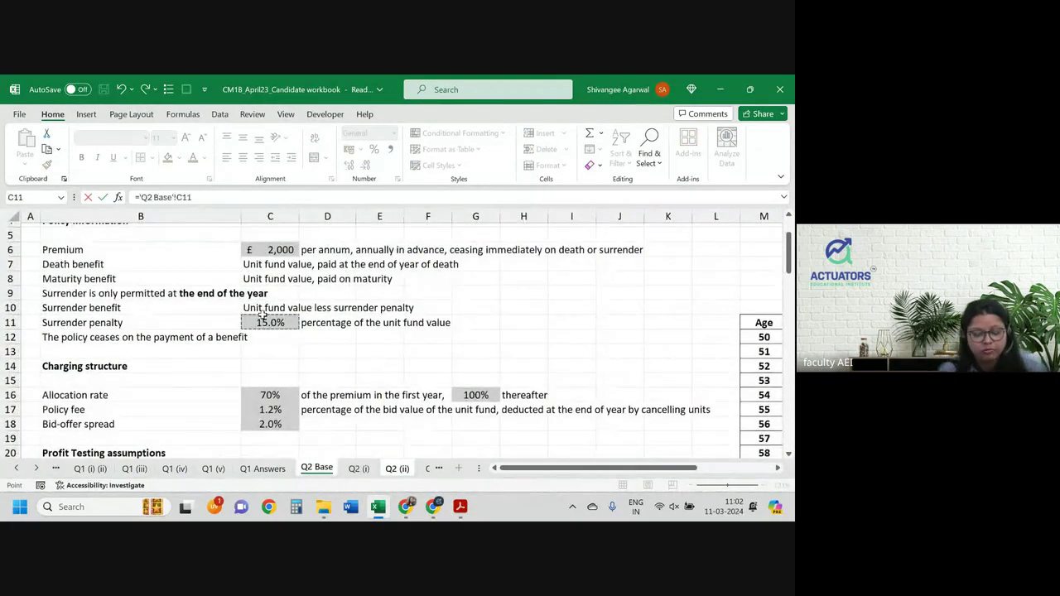
pyautogui.write('*')
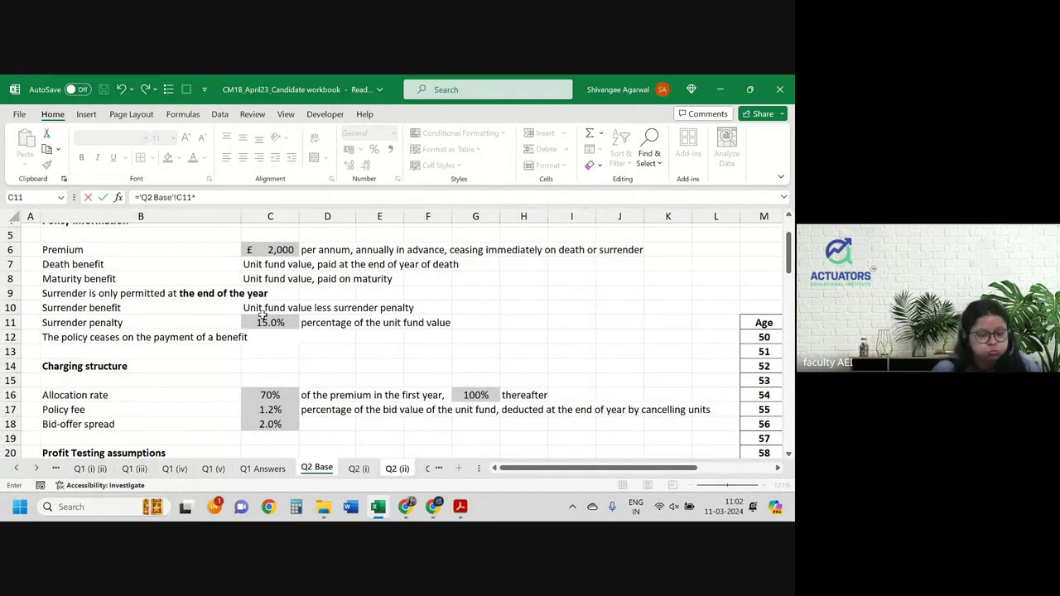
pyautogui.press('F4')
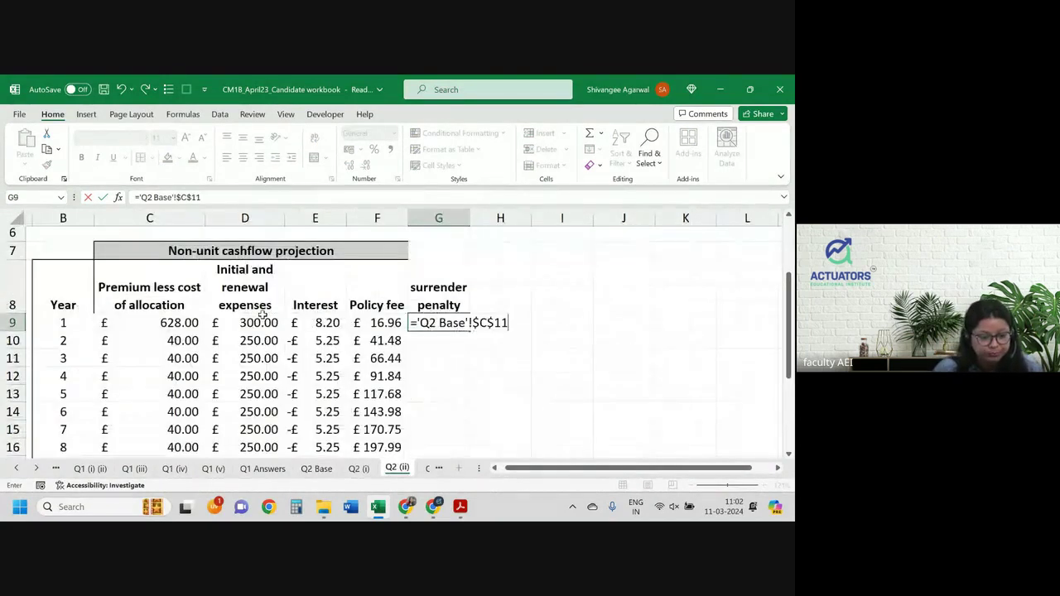
pyautogui.write('*')
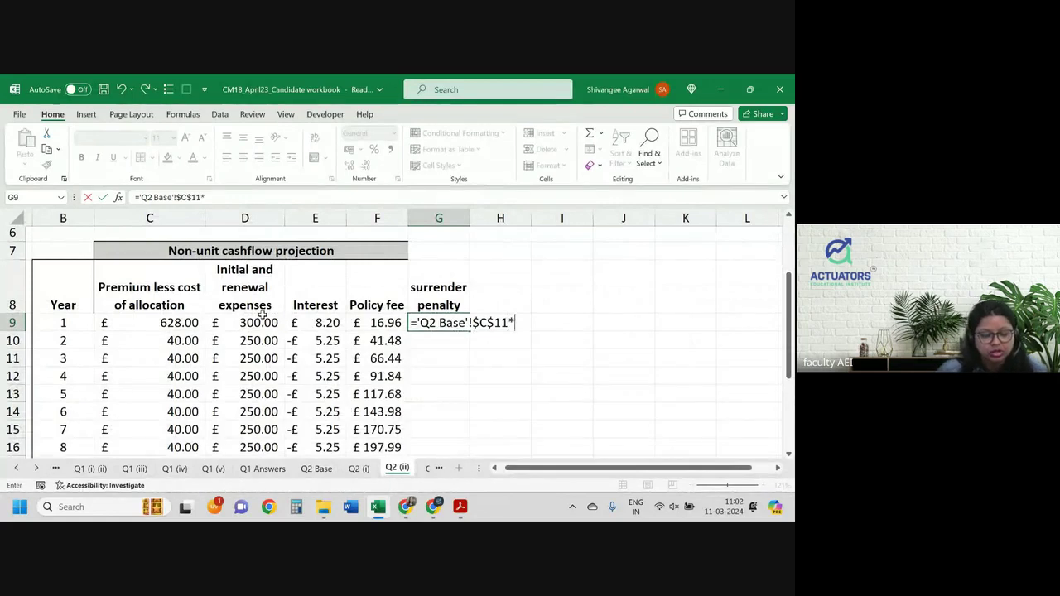
pyautogui.hotkey('ctrl', 'pageup')
pyautogui.click(464, 250)
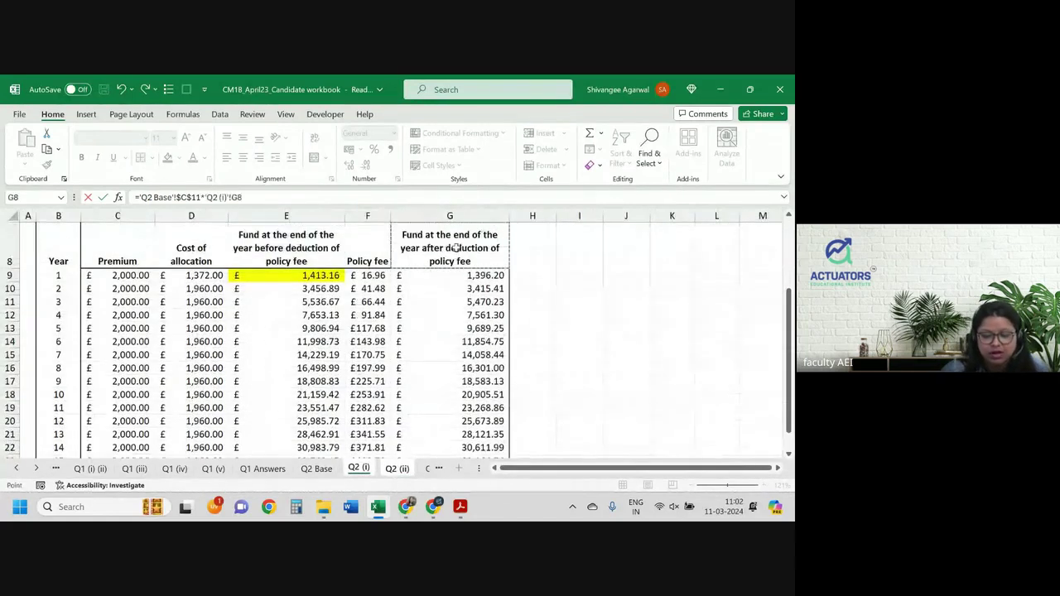
pyautogui.click(461, 275)
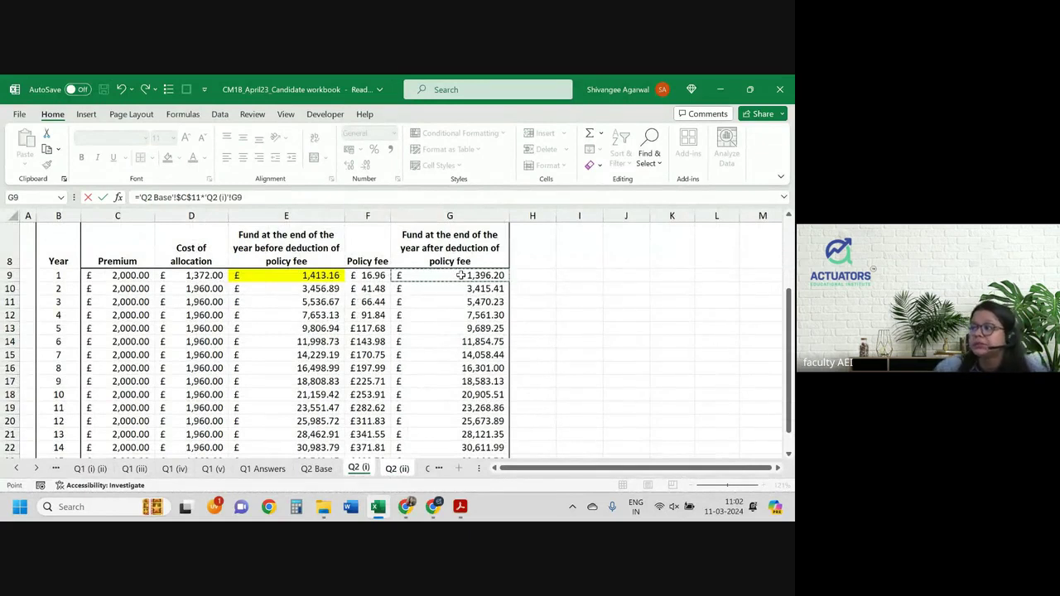
pyautogui.press('Return')
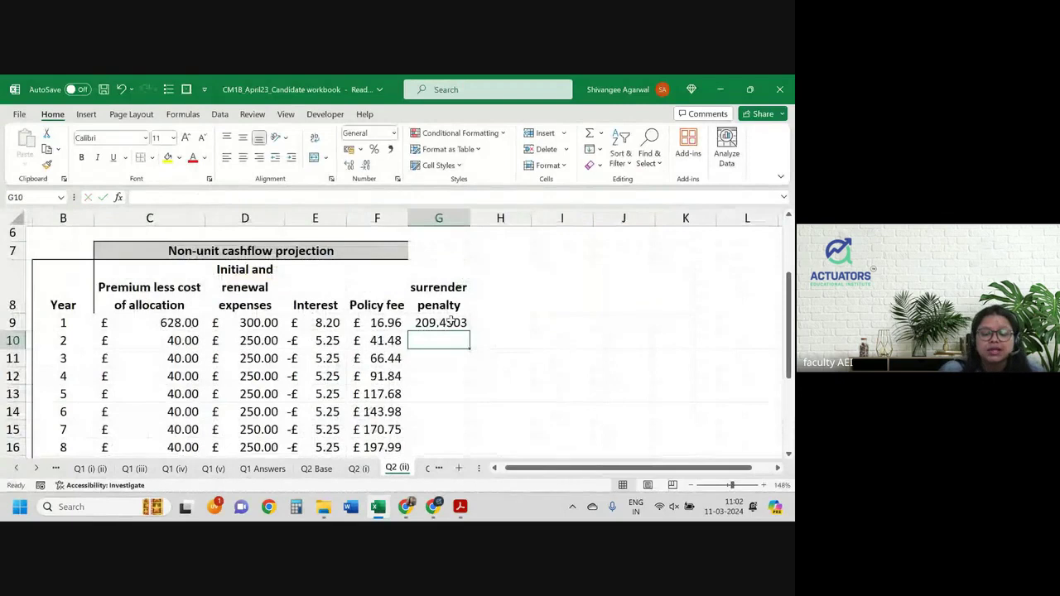
# Copy F9's currency format to G9, fill the penalty down to year 15, and autofit column G.
pyautogui.click(451, 319)
pyautogui.press('Left')
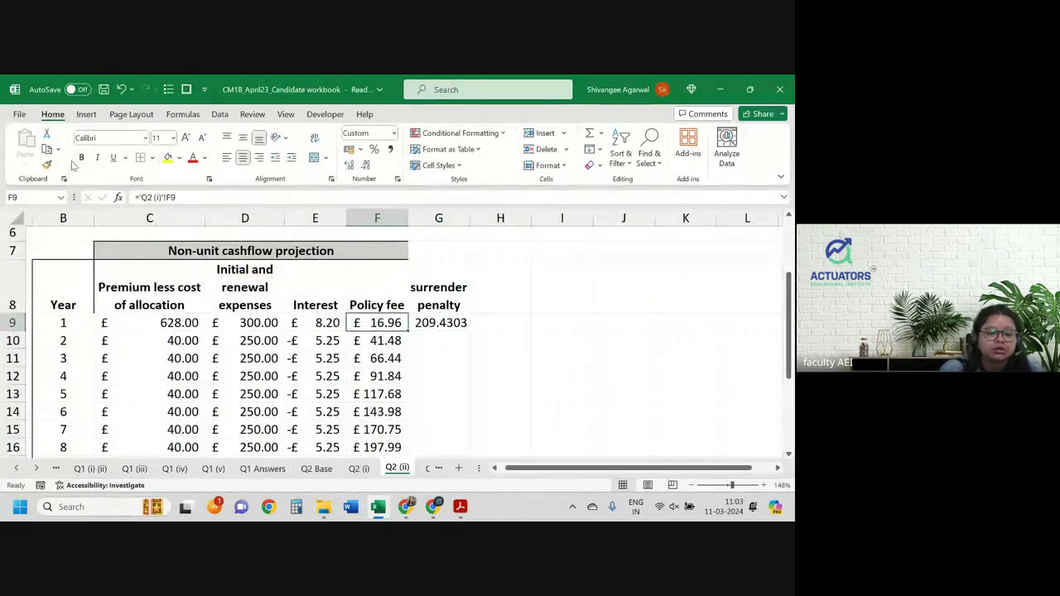
pyautogui.click(48, 165)
pyautogui.click(439, 323)
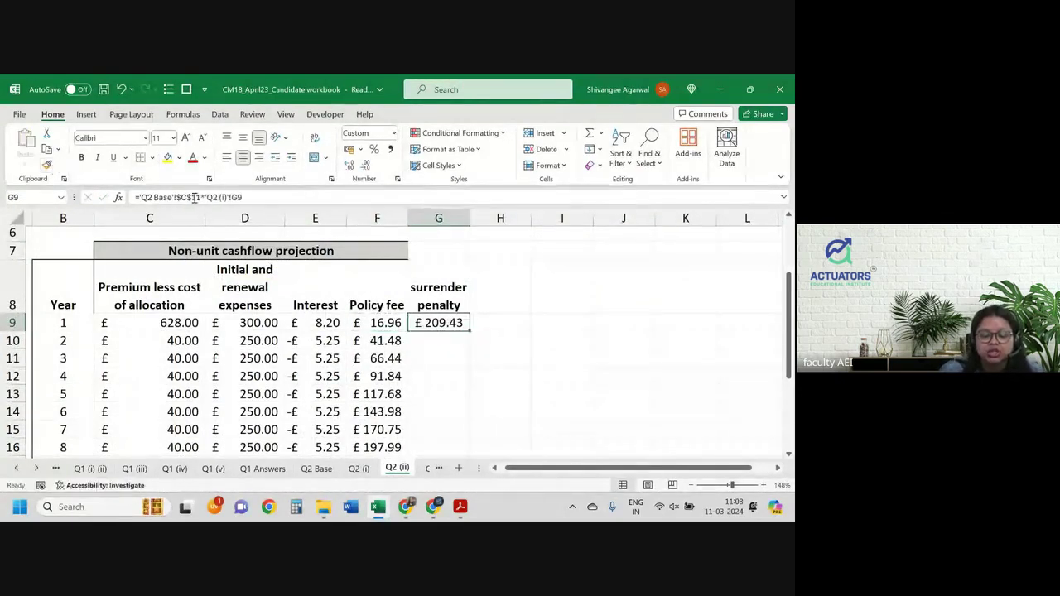
pyautogui.doubleClick(471, 330)
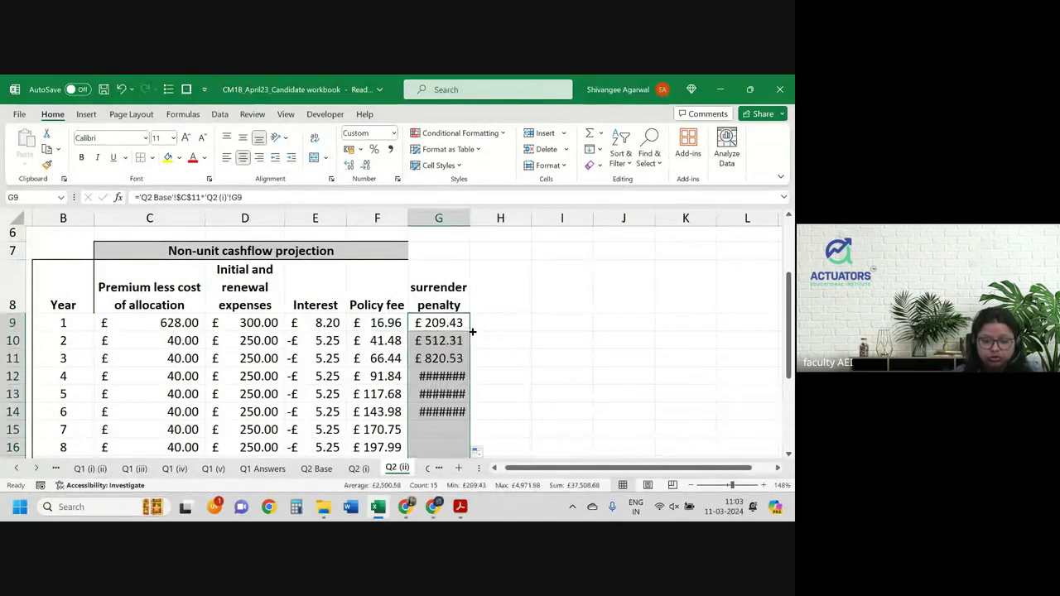
pyautogui.doubleClick(470, 217)
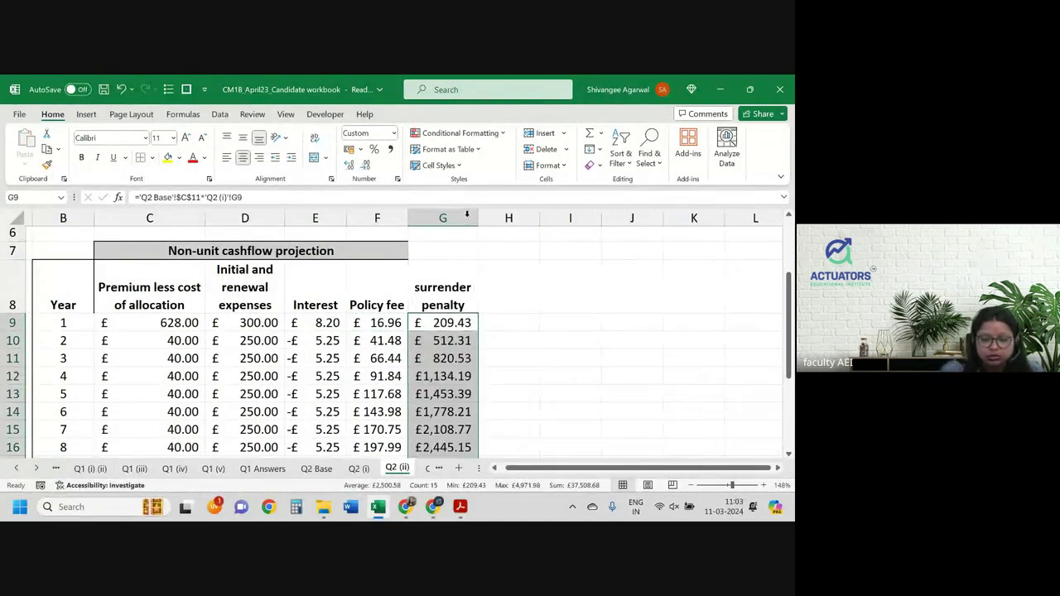
# Set the year 15 surrender penalty in G23 to 0.
pyautogui.scroll(-2, 468, 331)
pyautogui.scroll(-2, 455, 339)
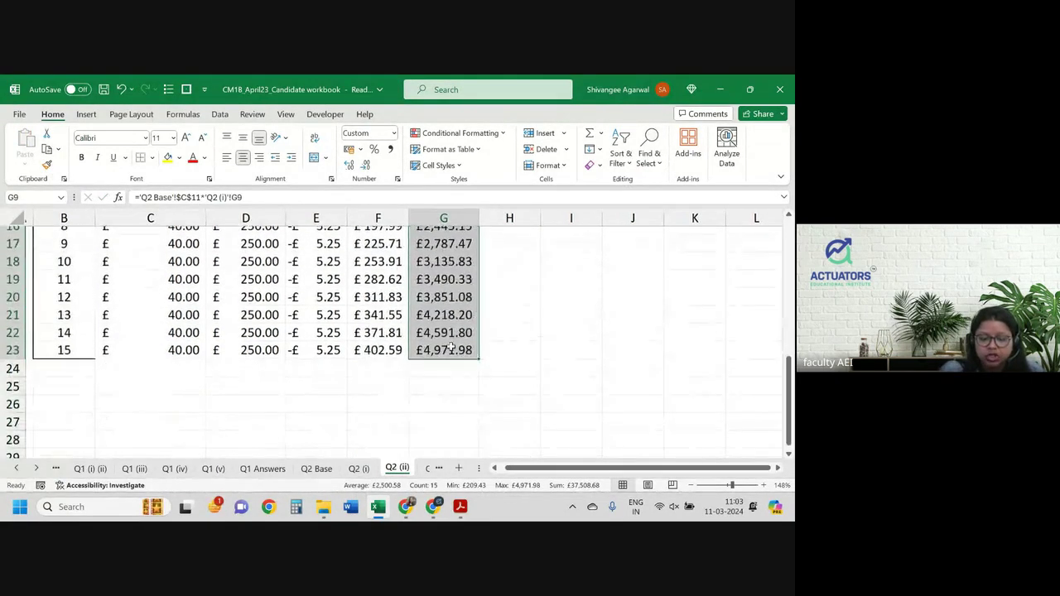
pyautogui.click(447, 350)
pyautogui.write('0')
pyautogui.press('Return')
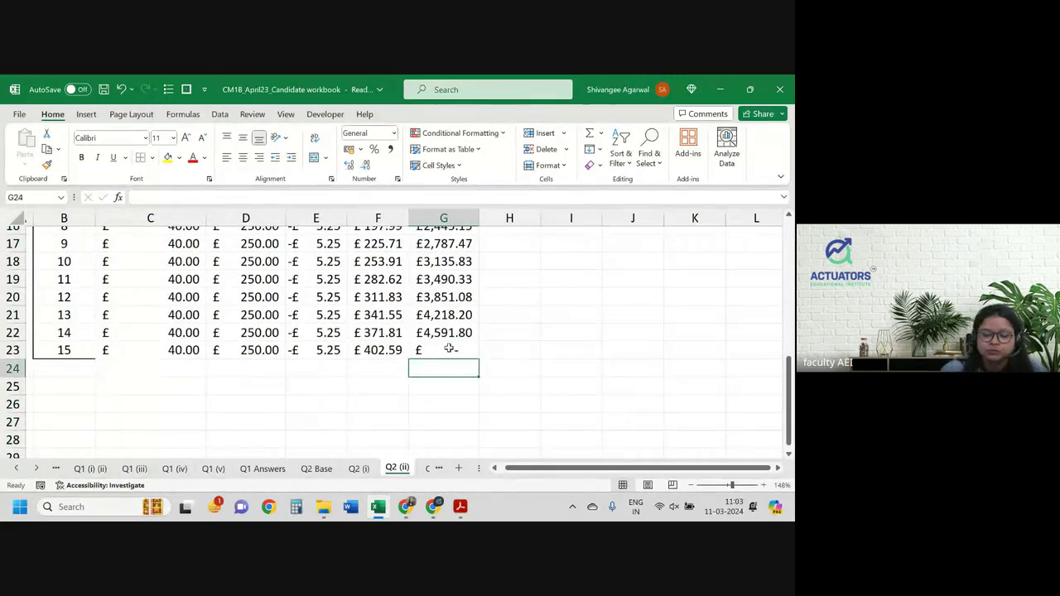
pyautogui.scroll(2, 448, 348)
pyautogui.scroll(1, 448, 349)
# Check the Q2 Base rate tables, then enter the heading 'Dependent mort prob' in H8.
pyautogui.click(508, 280)
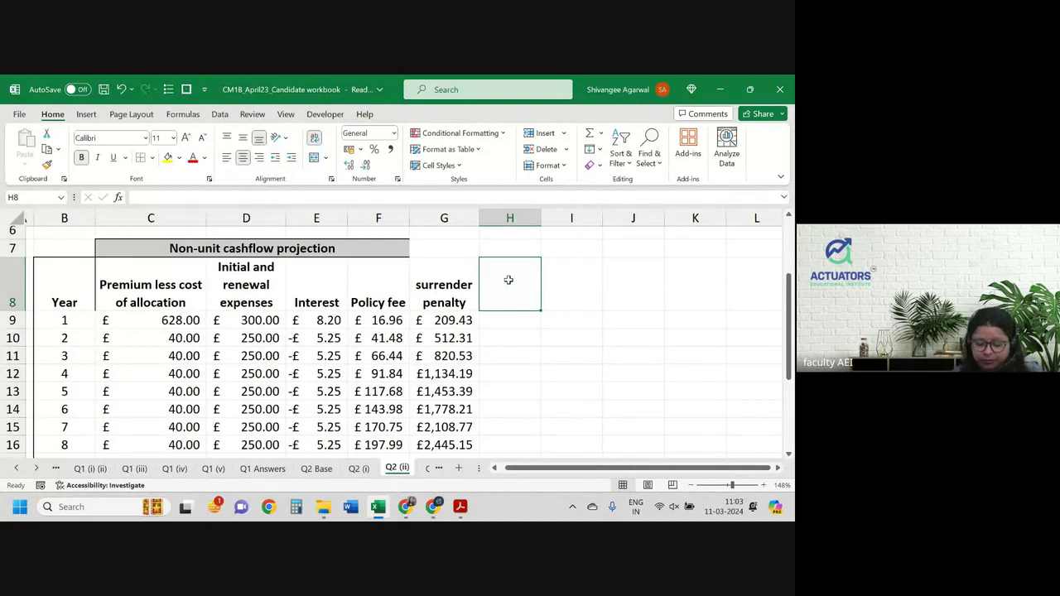
pyautogui.hotkey('ctrl', 'pageup')
pyautogui.hotkey('ctrl', 'pageup')
pyautogui.hscroll(3, 508, 280)
pyautogui.hscroll(3, 509, 280)
pyautogui.hscroll(2, 509, 280)
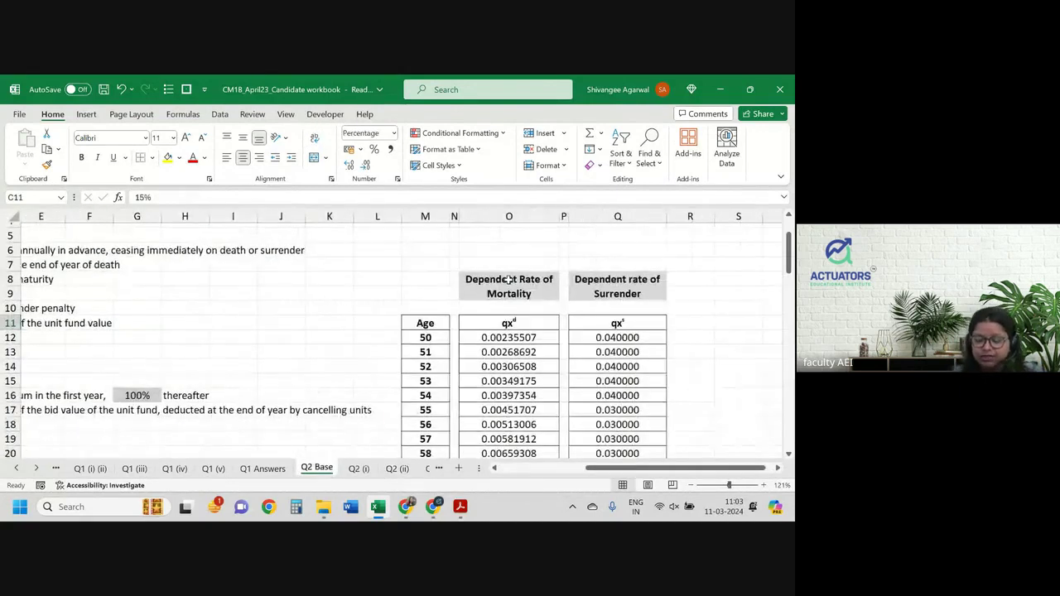
pyautogui.hotkey('ctrl', 'pagedown')
pyautogui.hotkey('ctrl', 'pagedown')
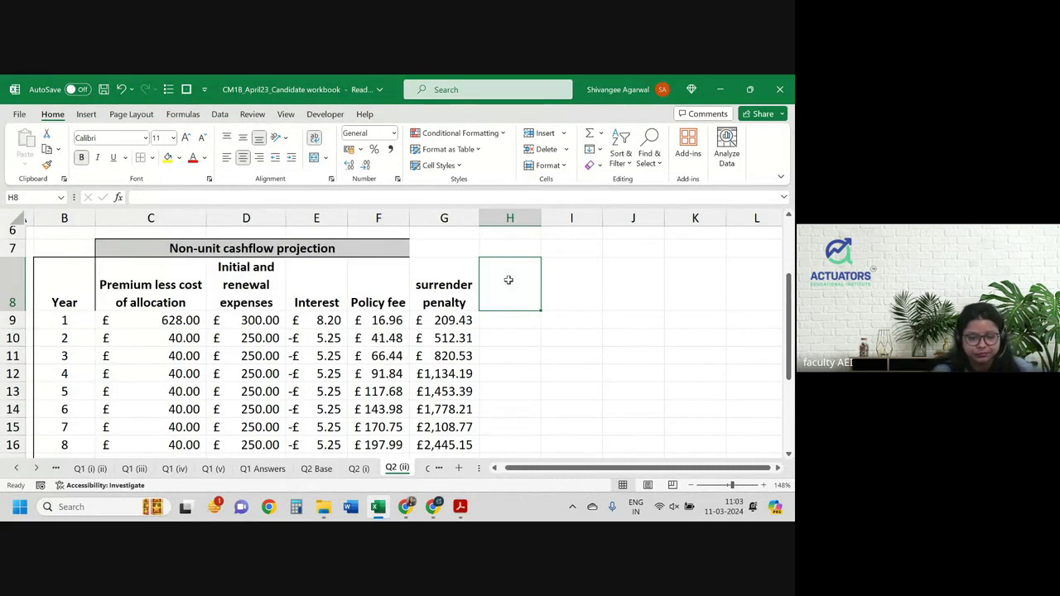
pyautogui.write('D')
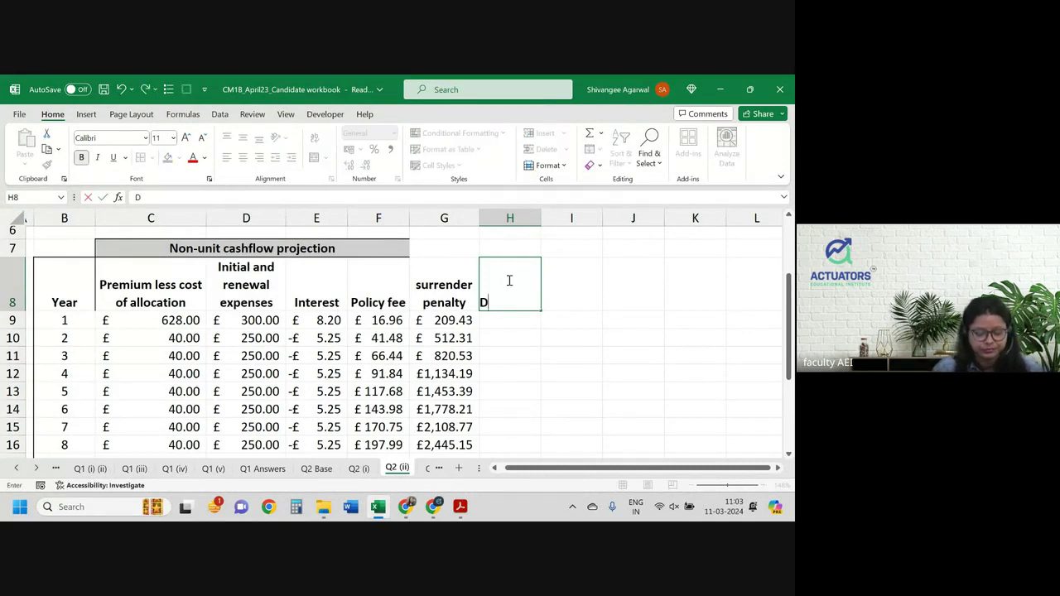
pyautogui.write('ependant ')
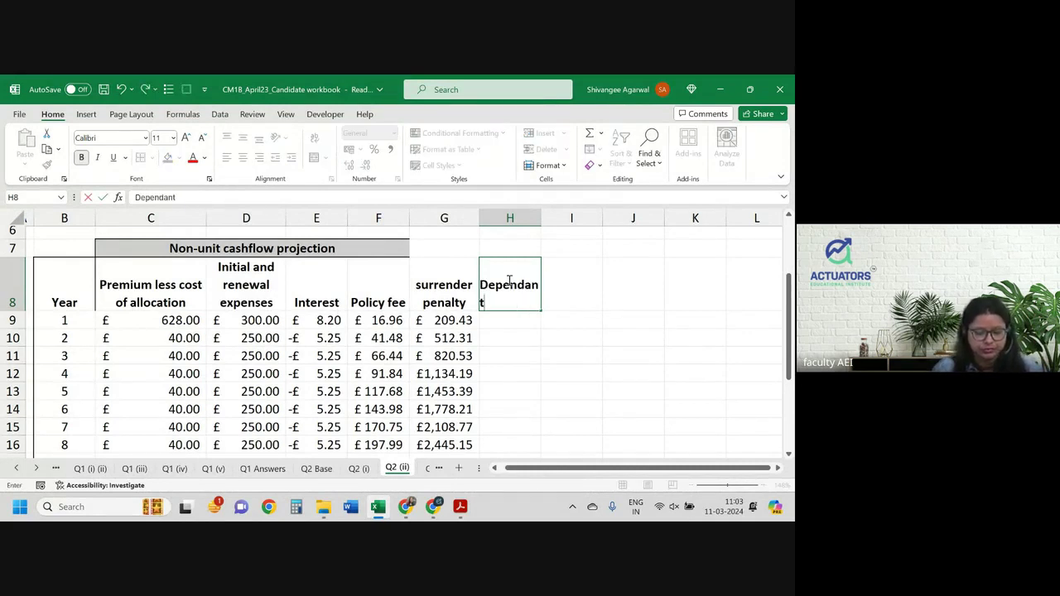
pyautogui.write('Surre')
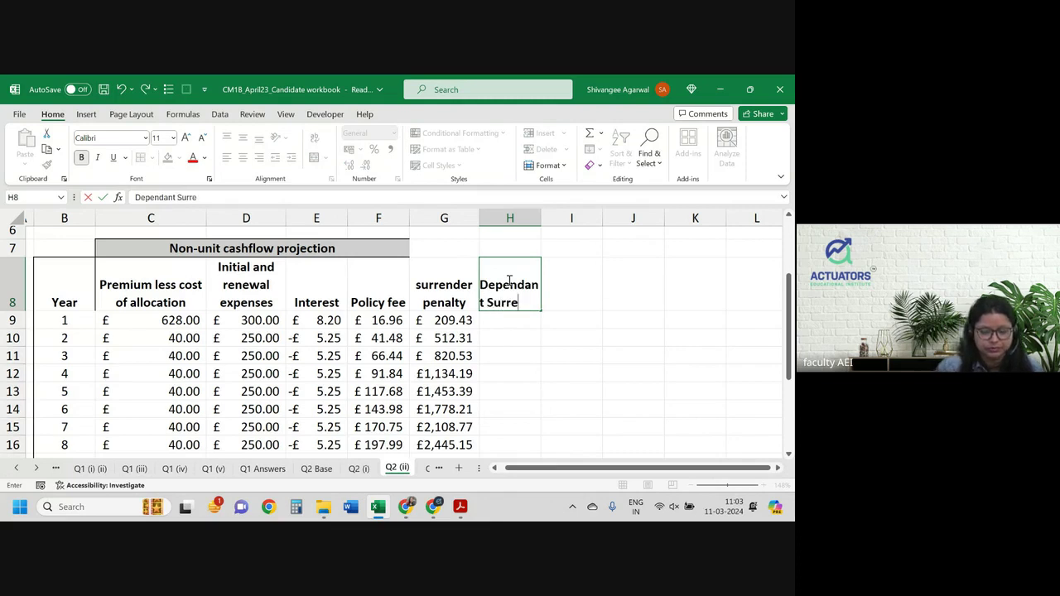
pyautogui.write('nder')
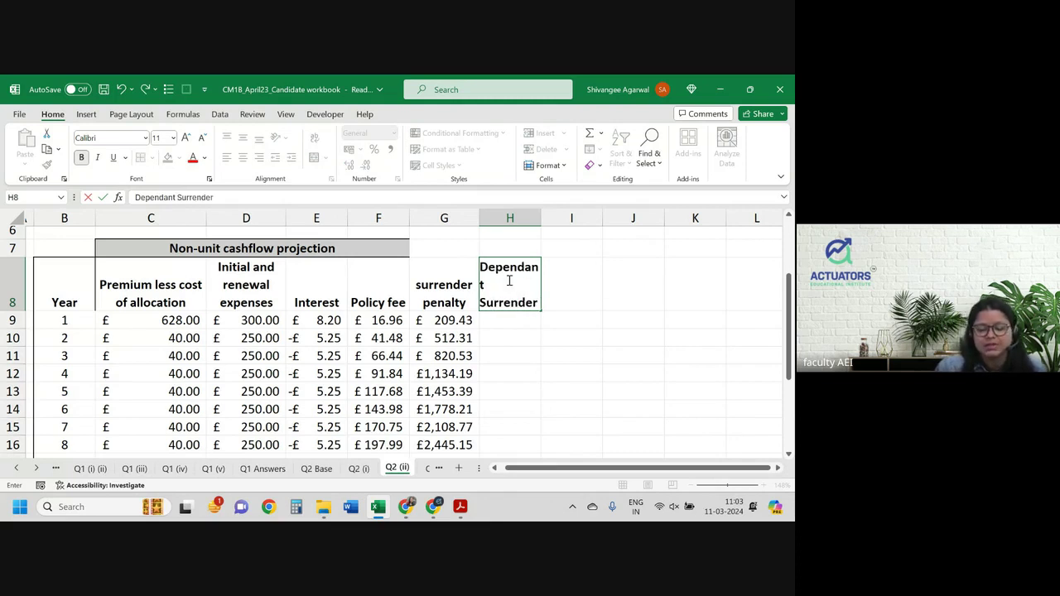
pyautogui.press('BackSpace')
pyautogui.press('BackSpace')
pyautogui.press('BackSpace')
pyautogui.press('BackSpace')
pyautogui.press('BackSpace')
pyautogui.press('BackSpace')
pyautogui.press('BackSpace')
pyautogui.press('BackSpace')
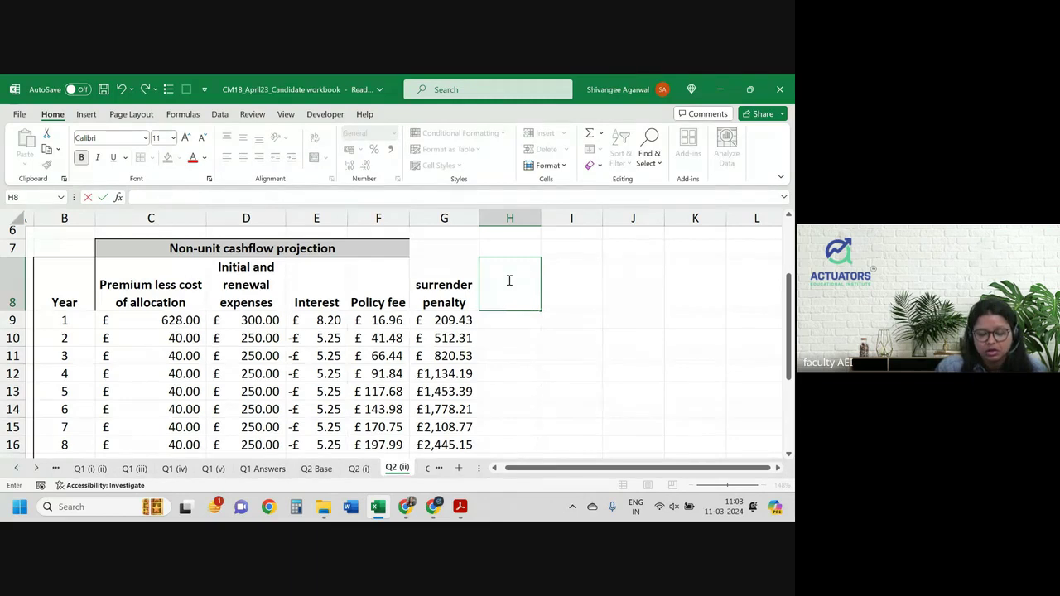
pyautogui.write('Dependent')
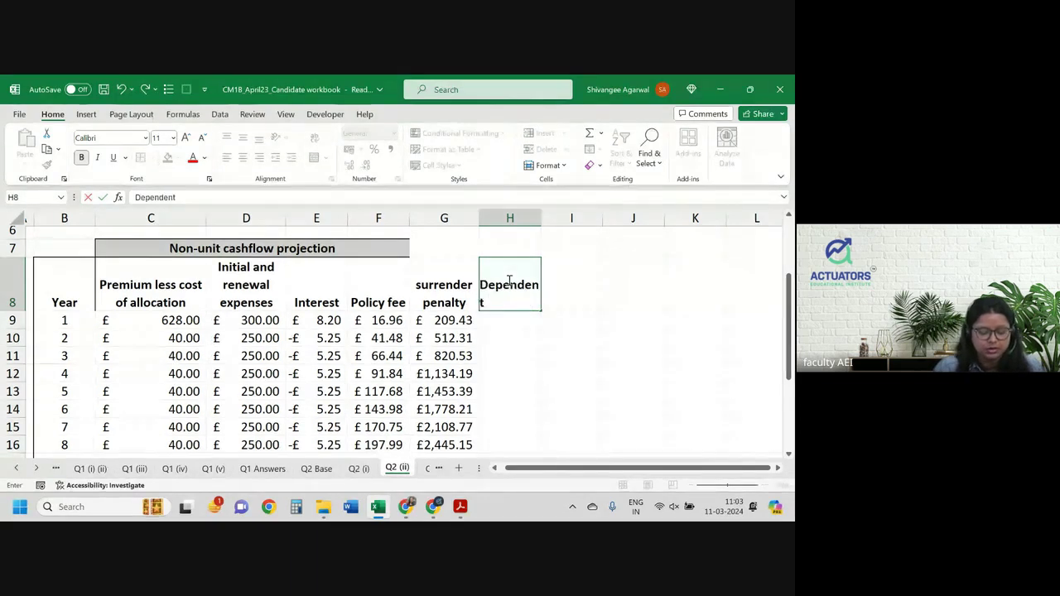
pyautogui.write(' Sur')
pyautogui.press('BackSpace')
pyautogui.press('BackSpace')
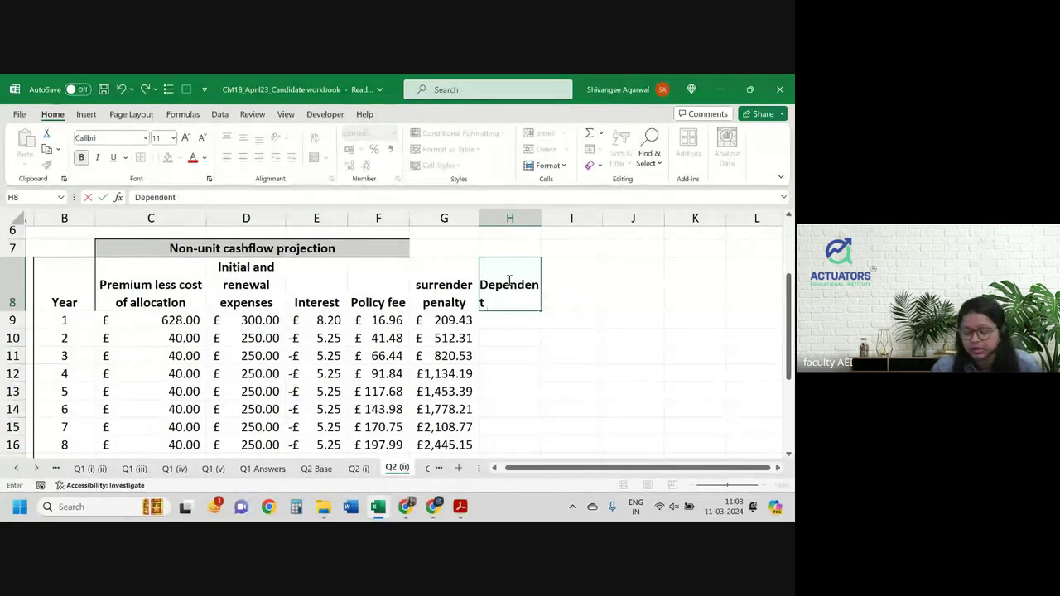
pyautogui.write('mort pro')
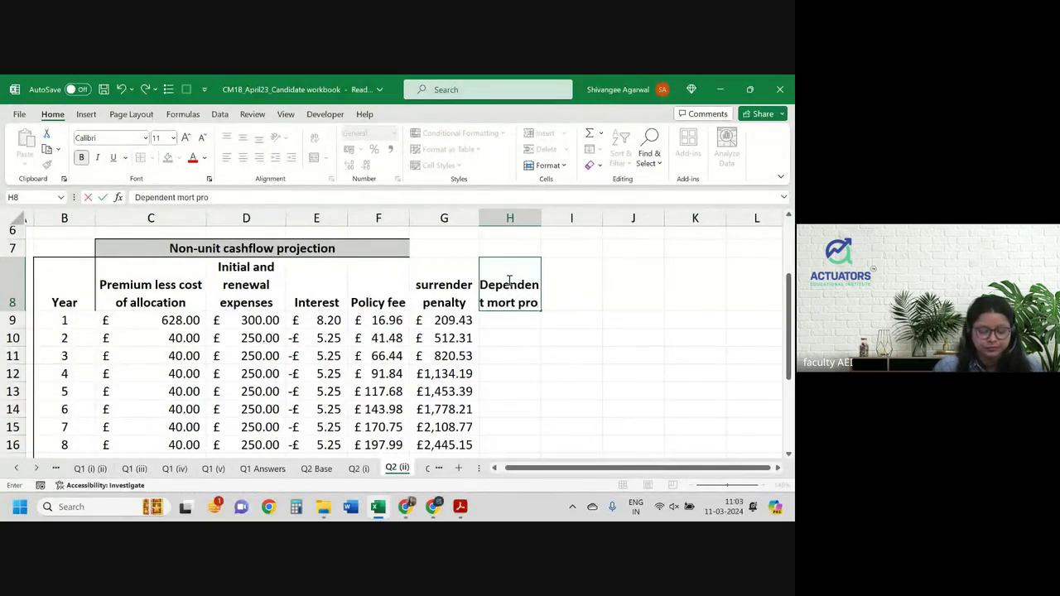
pyautogui.write('b')
pyautogui.press('Tab')
# Enter the heading 'Dependant Surr Prob' in I8.
pyautogui.write('Dep')
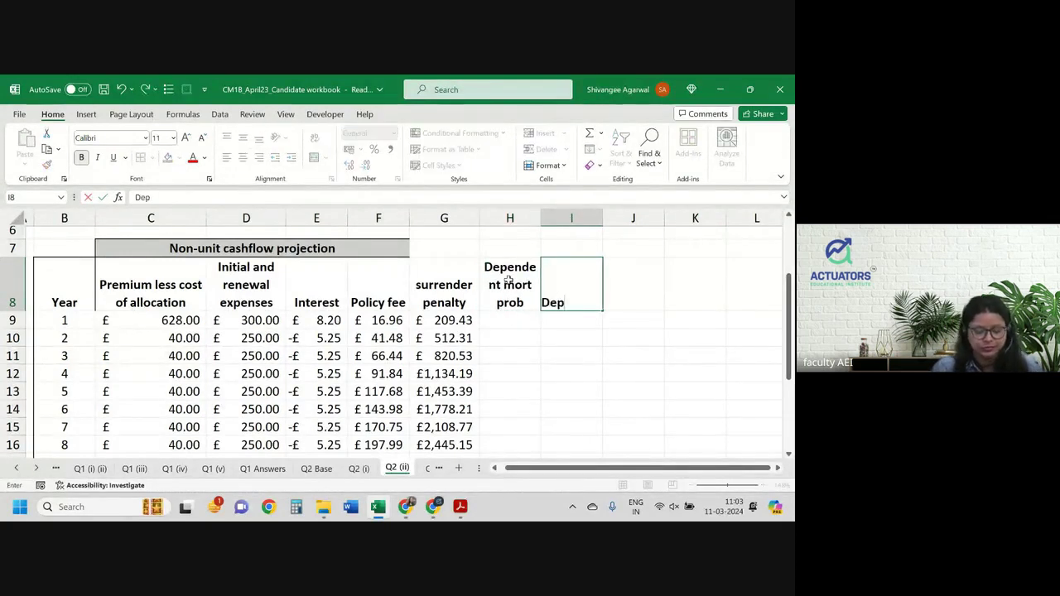
pyautogui.write('em')
pyautogui.press('BackSpace')
pyautogui.write('n')
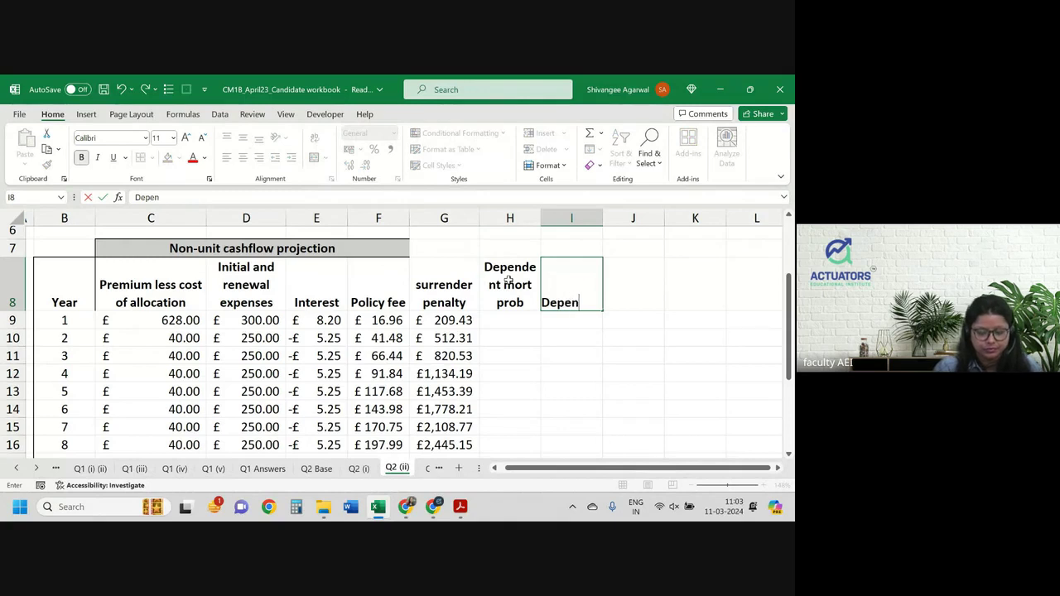
pyautogui.write('danr')
pyautogui.press('BackSpace')
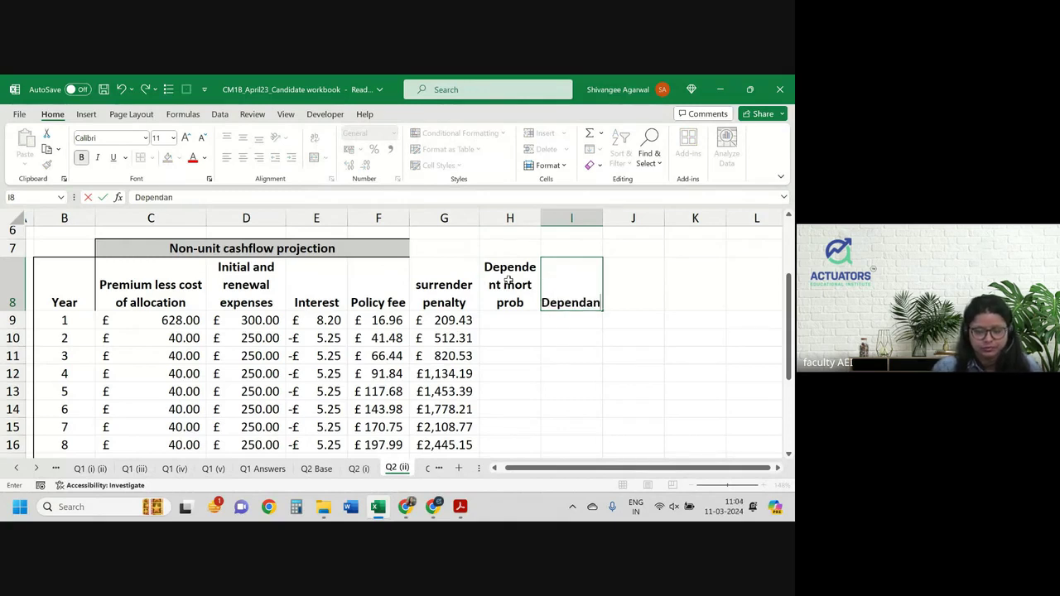
pyautogui.write('t Surr Prob')
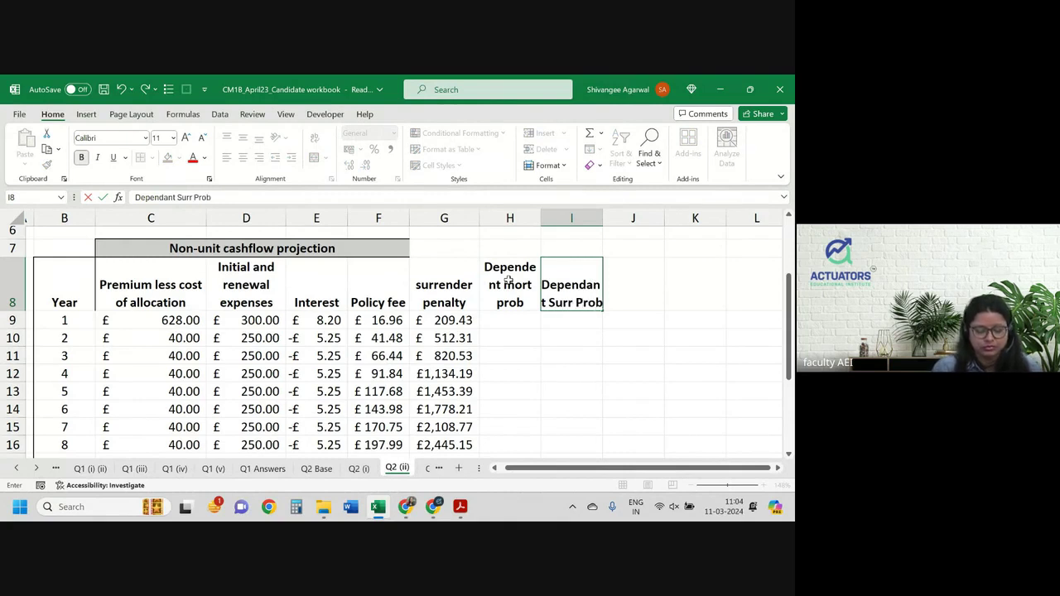
pyautogui.press('Return')
pyautogui.press('Left')
# Link H9 to 'Q2 Base'!O12 and I9 to 'Q2 Base'!Q12 for the first-year probabilities.
pyautogui.write('=')
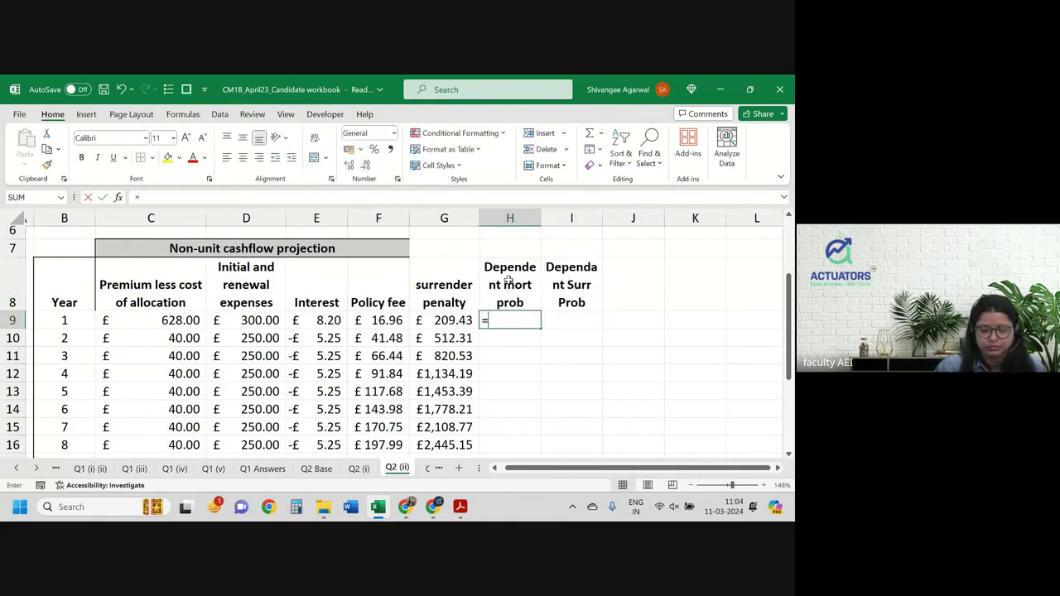
pyautogui.hotkey('ctrl', 'pageup')
pyautogui.hotkey('ctrl', 'pageup')
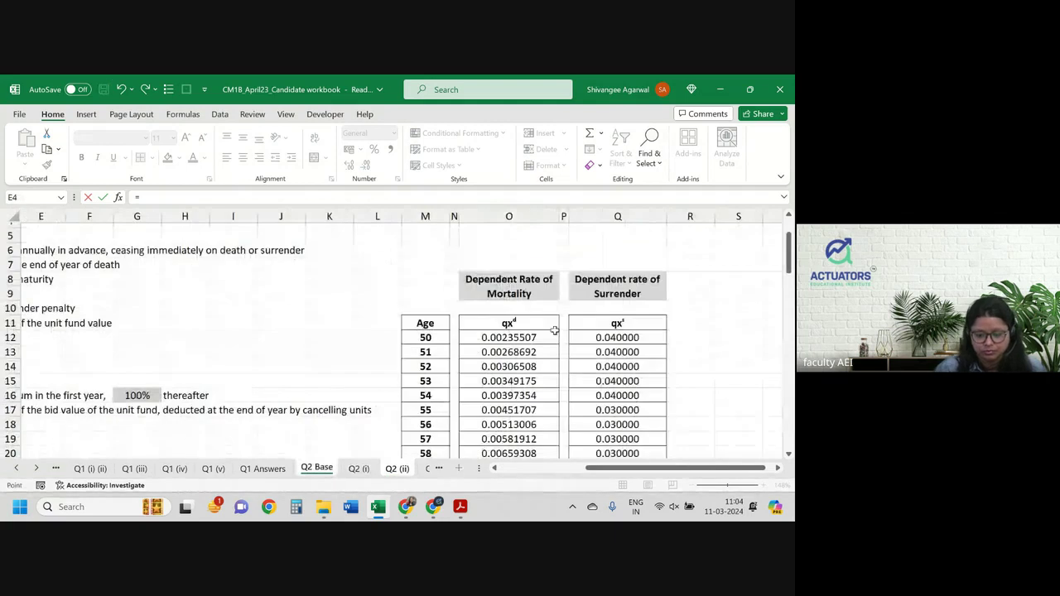
pyautogui.click(517, 337)
pyautogui.press('Return')
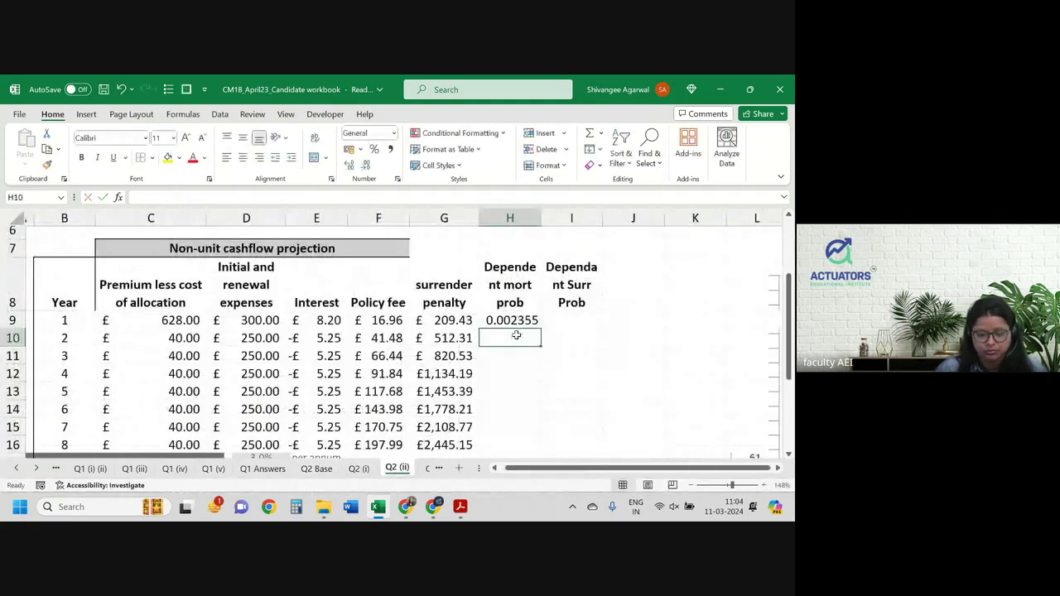
pyautogui.click(569, 315)
pyautogui.write('=')
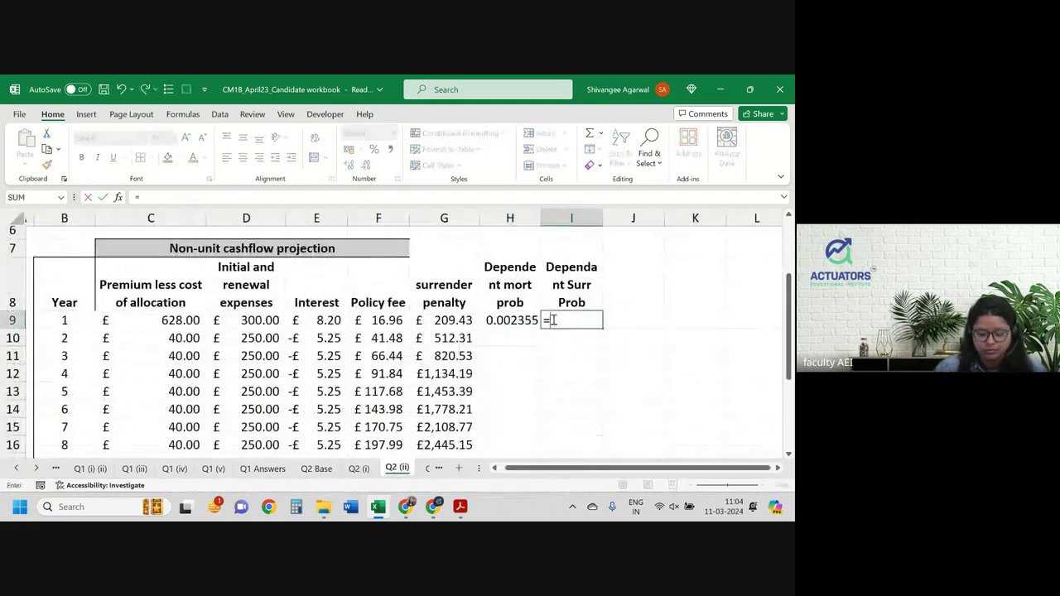
pyautogui.hotkey('ctrl', 'pageup')
pyautogui.hotkey('ctrl', 'pageup')
pyautogui.click(618, 338)
pyautogui.press('Return')
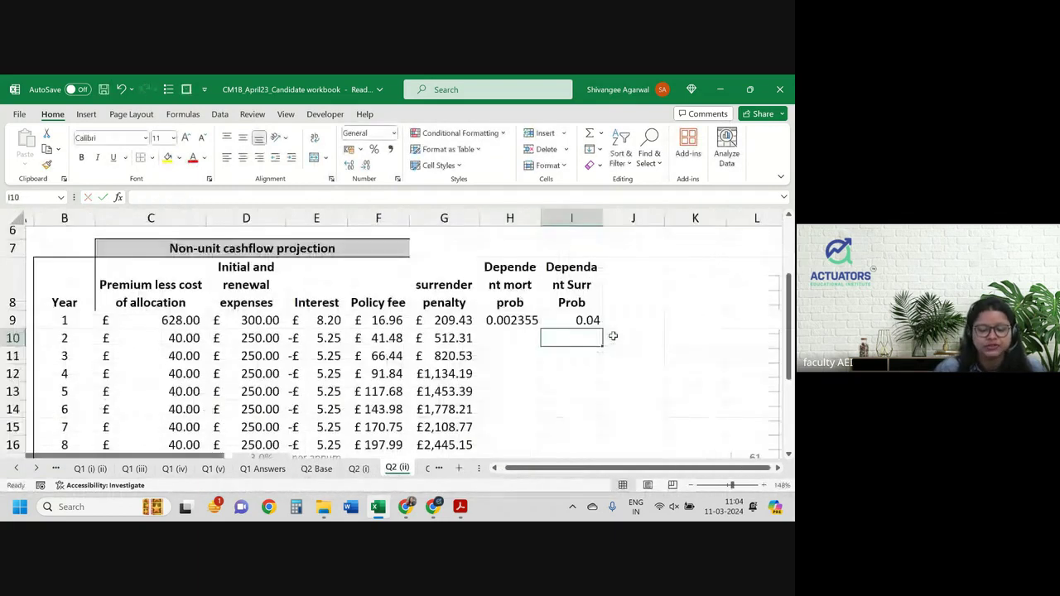
# Show I9 with four decimals and fill both probability formulas down to year 15.
pyautogui.click(575, 318)
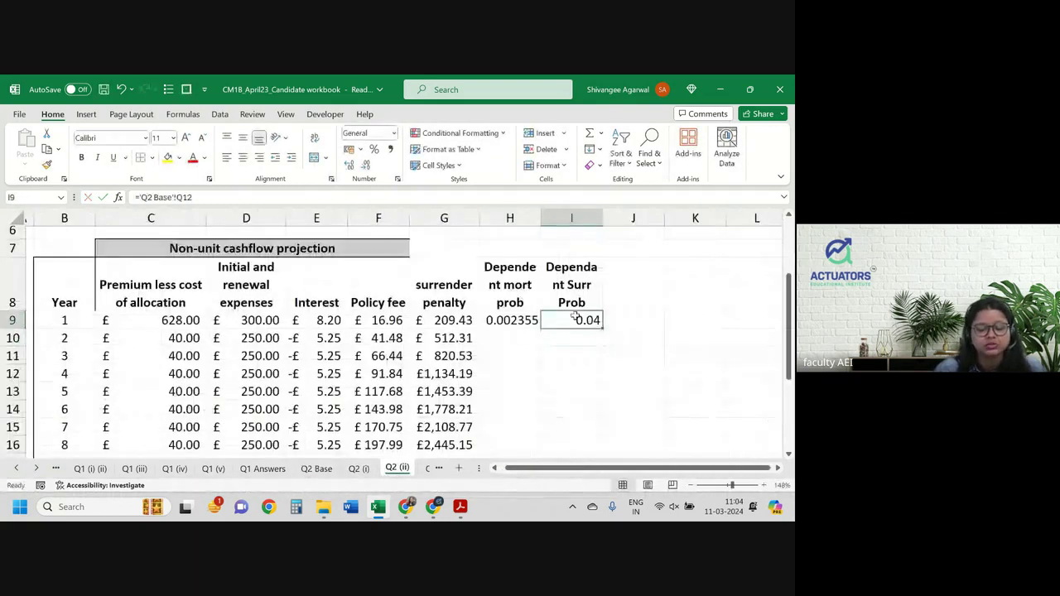
pyautogui.click(349, 165)
pyautogui.click(349, 165)
pyautogui.moveTo(496, 322); pyautogui.dragTo(580, 321)
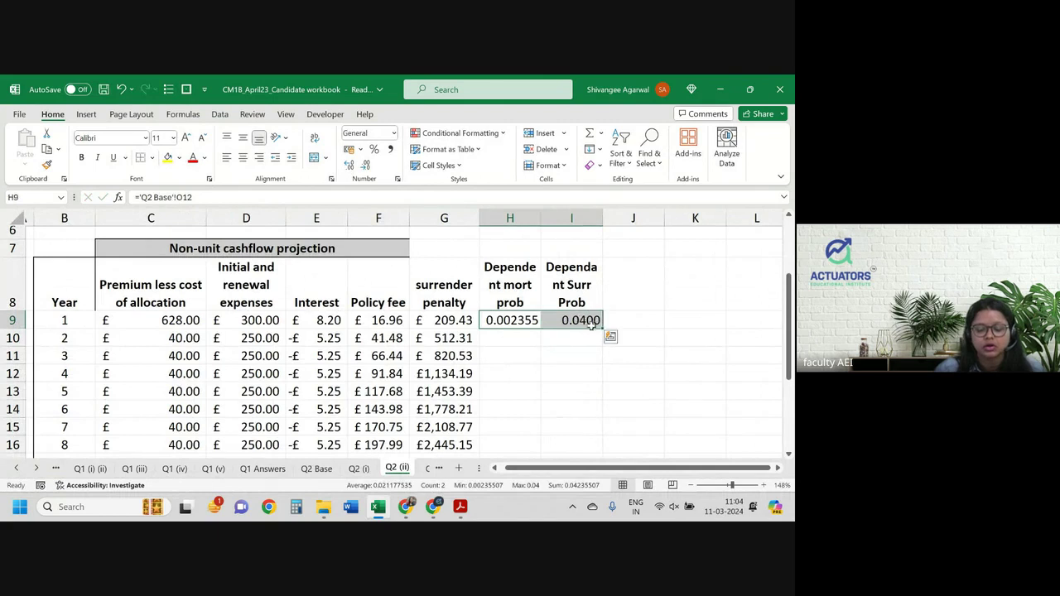
pyautogui.doubleClick(603, 329)
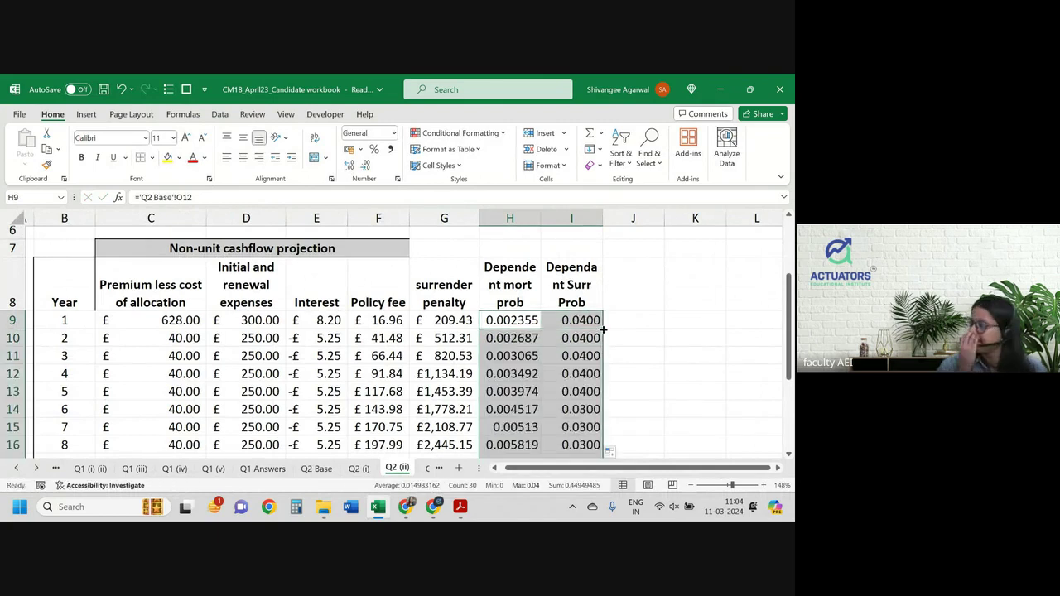
pyautogui.scroll(-2, 604, 330)
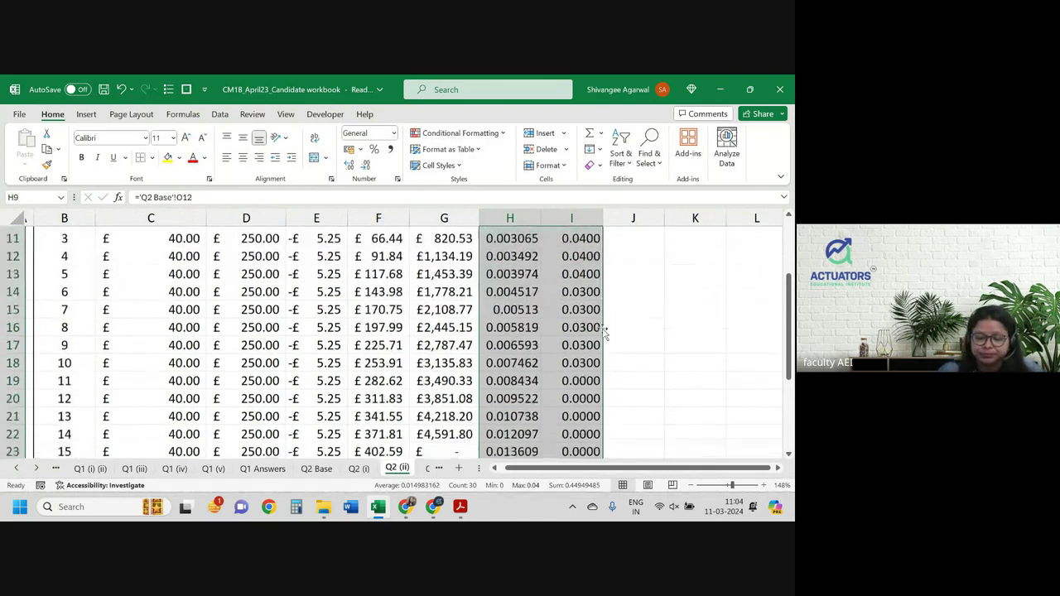
pyautogui.scroll(-1, 604, 330)
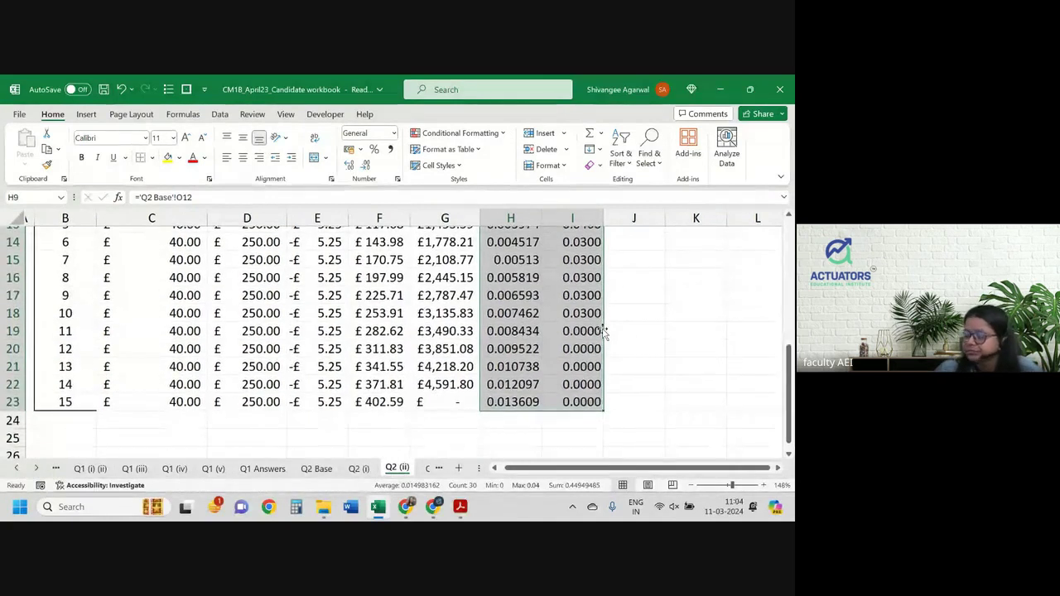
pyautogui.scroll(2, 604, 330)
pyautogui.scroll(1, 604, 329)
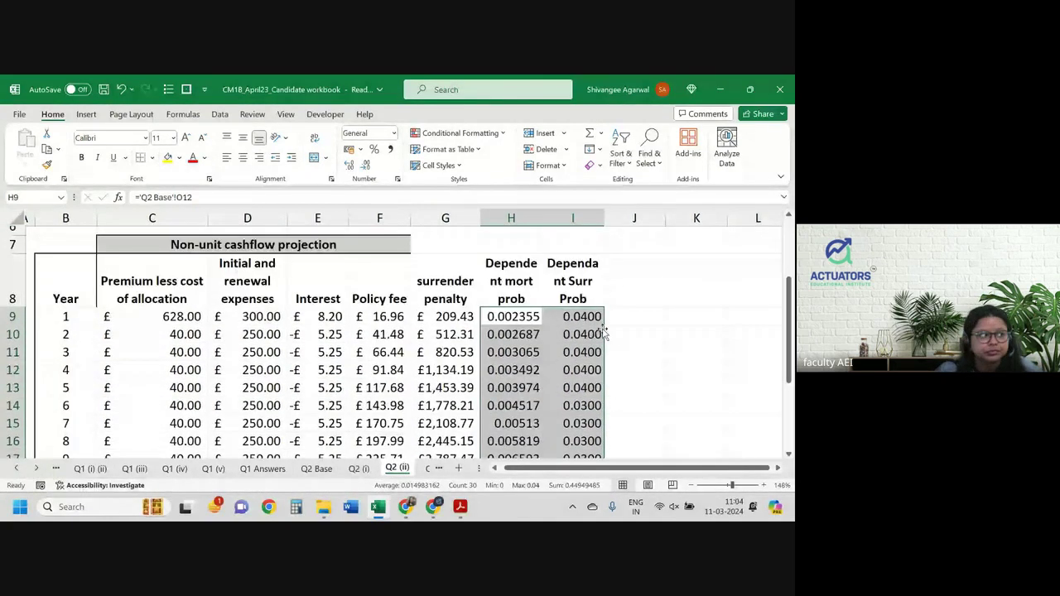
# Widen columns H and I to fit their headings, then start the 'Extra death cost' heading in J8.
pyautogui.click(634, 282)
pyautogui.moveTo(604, 218); pyautogui.dragTo(611, 218)
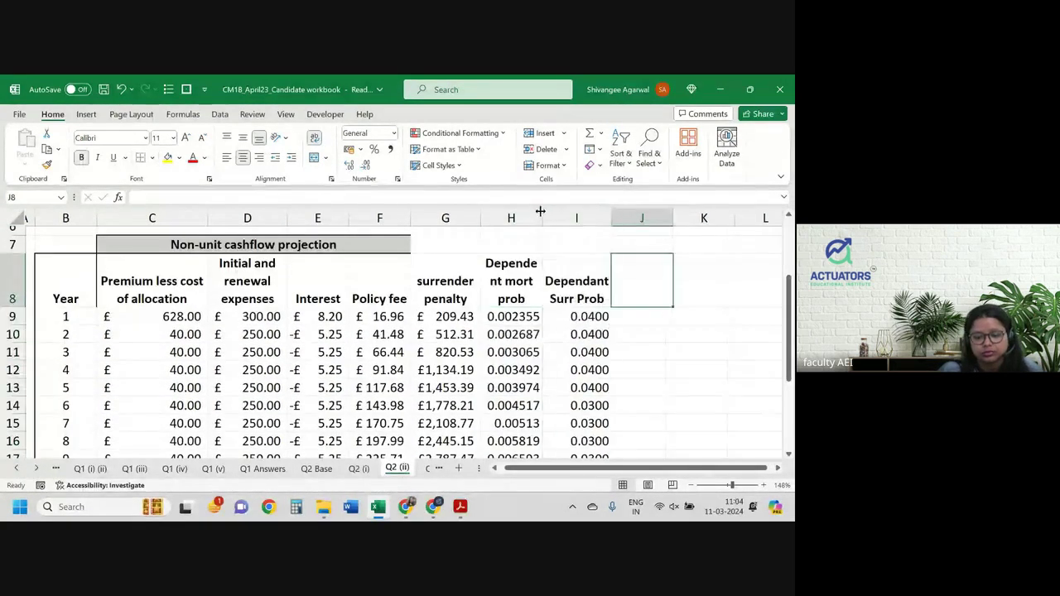
pyautogui.moveTo(540, 213); pyautogui.dragTo(556, 215)
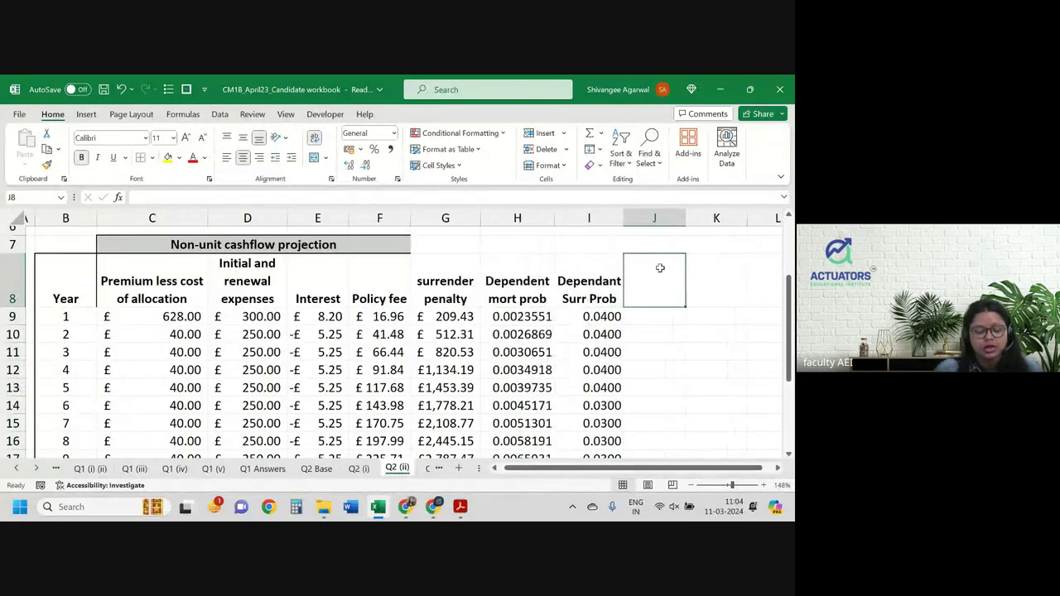
pyautogui.write('Extra d')
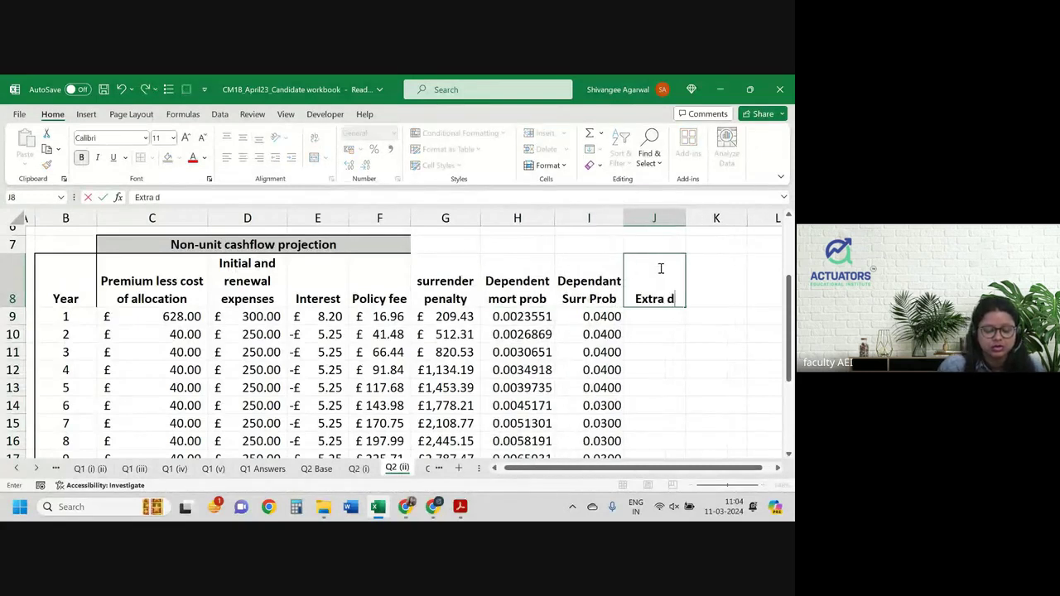
pyautogui.write('eath costr')
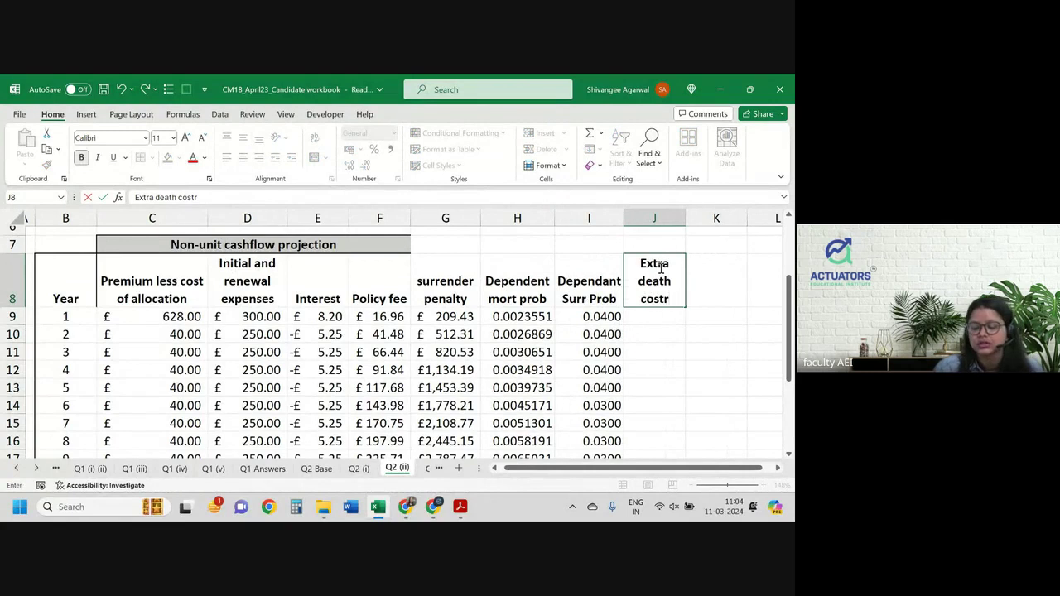
# Add the headings Extra death cost, Extra maturity cost, Exp surrender benefit and Non-unit cashflows in J8–M8.
pyautogui.press('BackSpace')
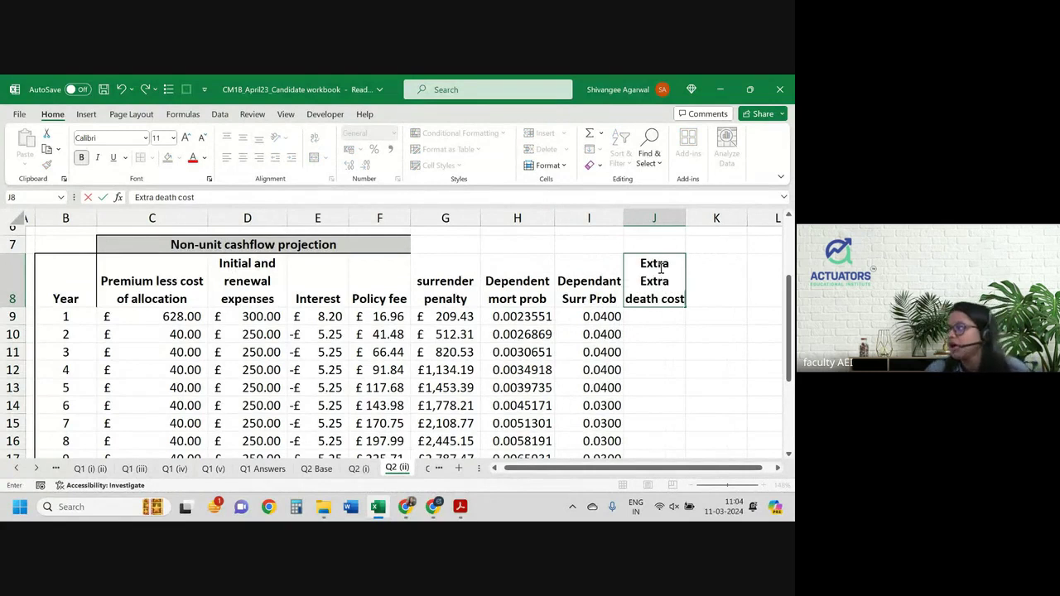
pyautogui.press('Tab')
pyautogui.write('Extra ')
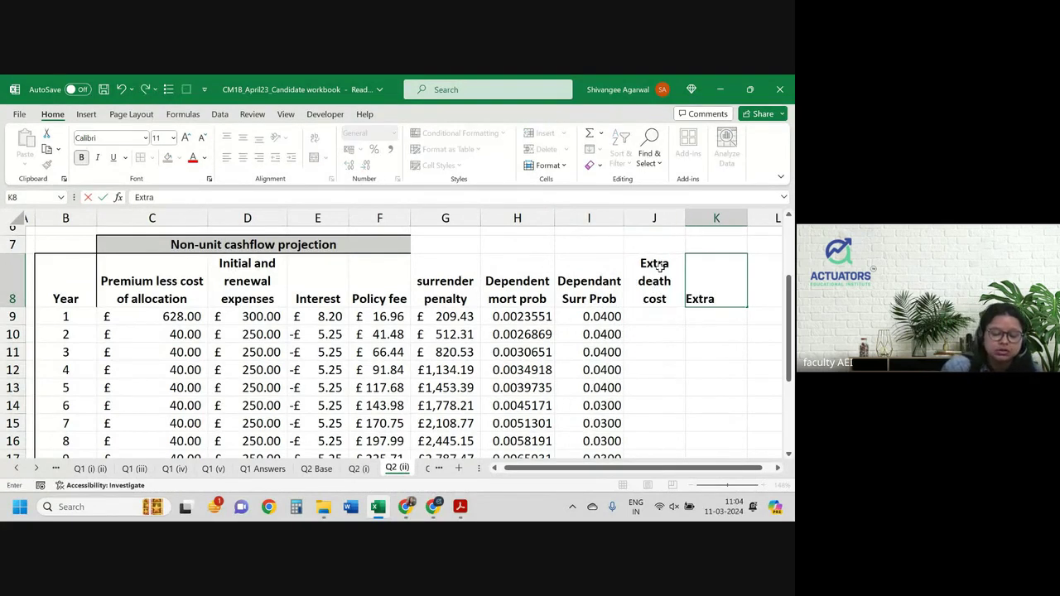
pyautogui.write('maturit')
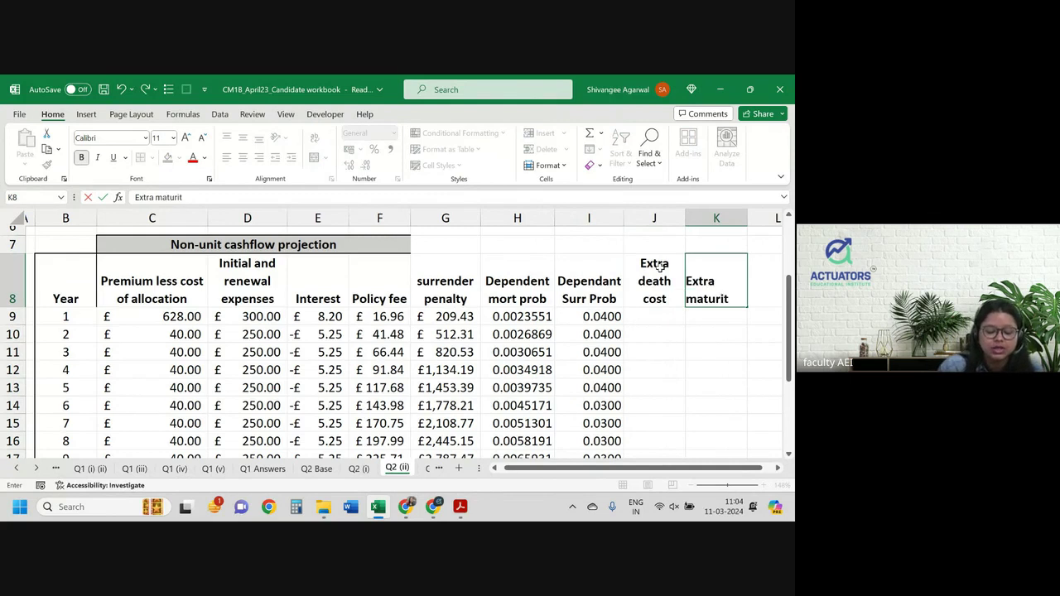
pyautogui.write('y cost')
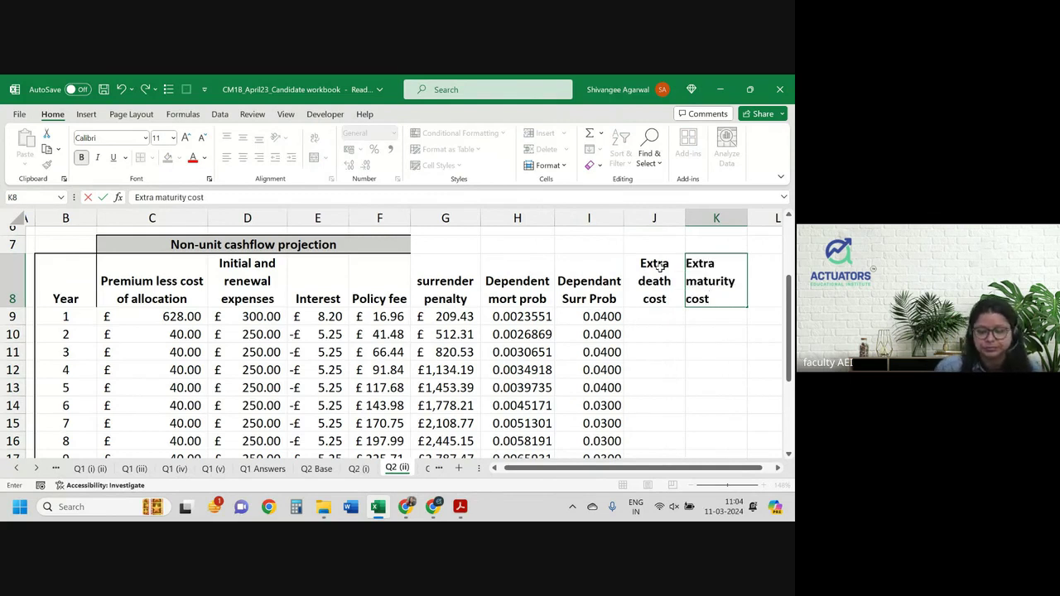
pyautogui.press('Tab')
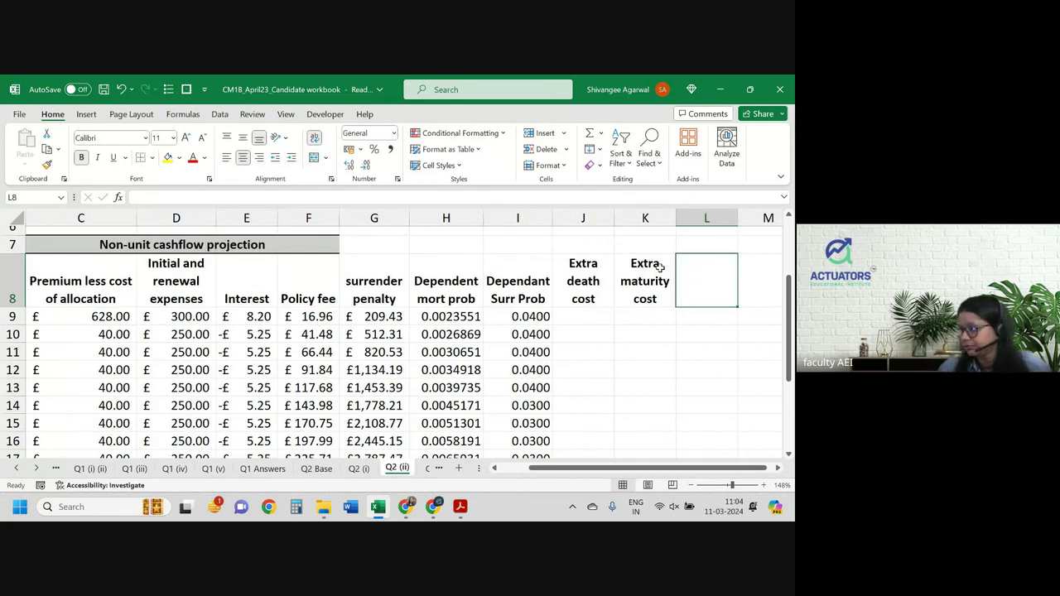
pyautogui.write('Exp surr')
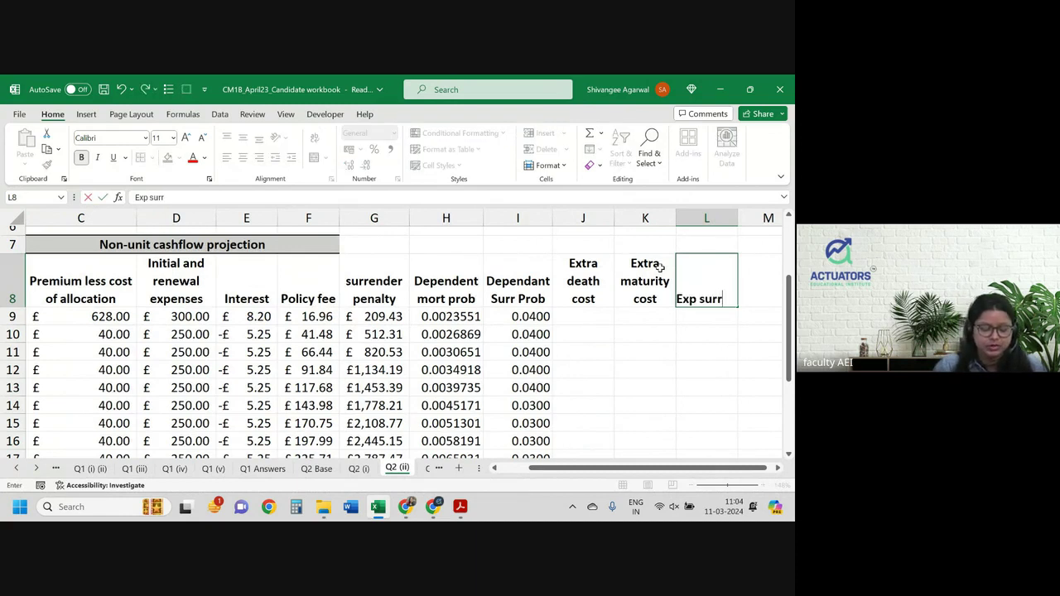
pyautogui.write('ende')
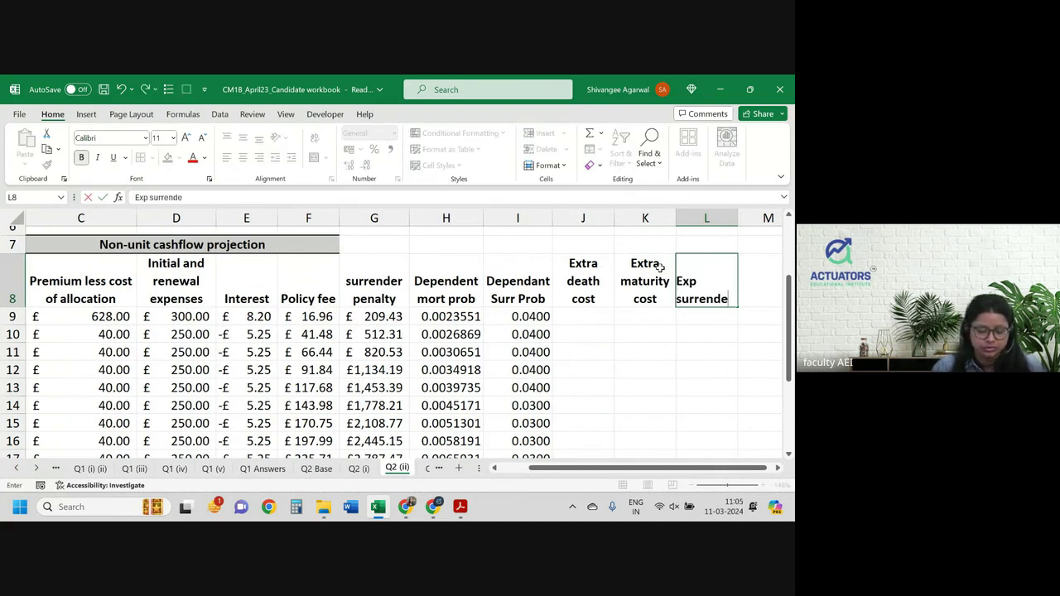
pyautogui.write('r benefit')
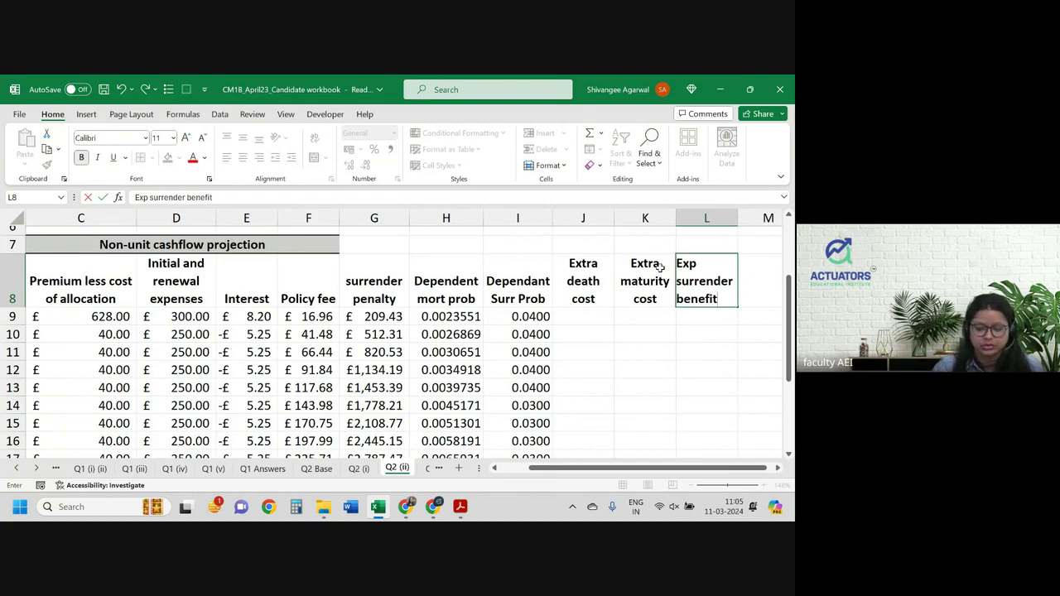
pyautogui.press('Return')
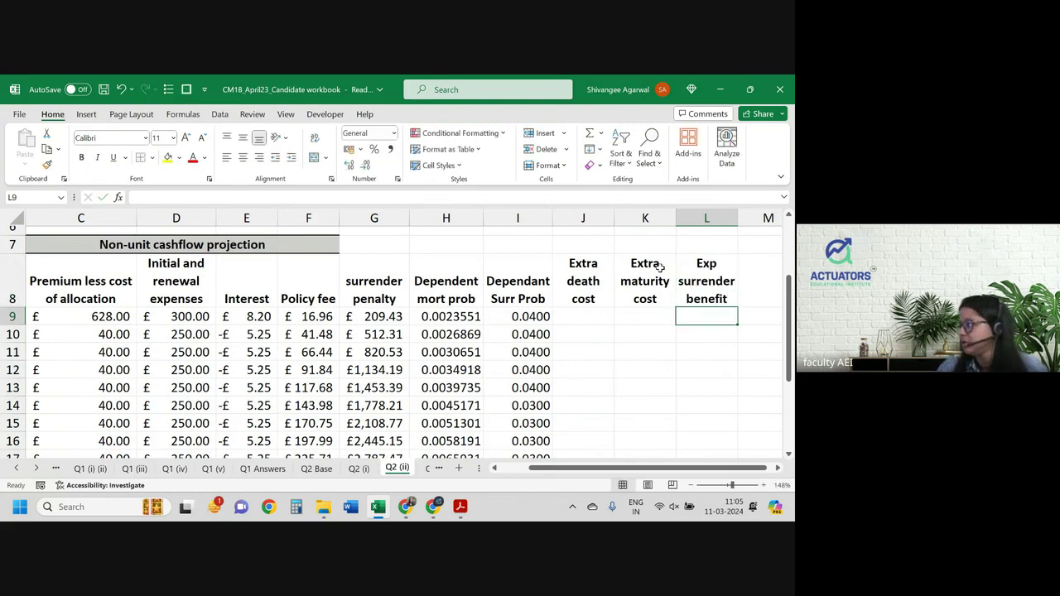
pyautogui.press('Up')
pyautogui.press('Right')
pyautogui.write('N')
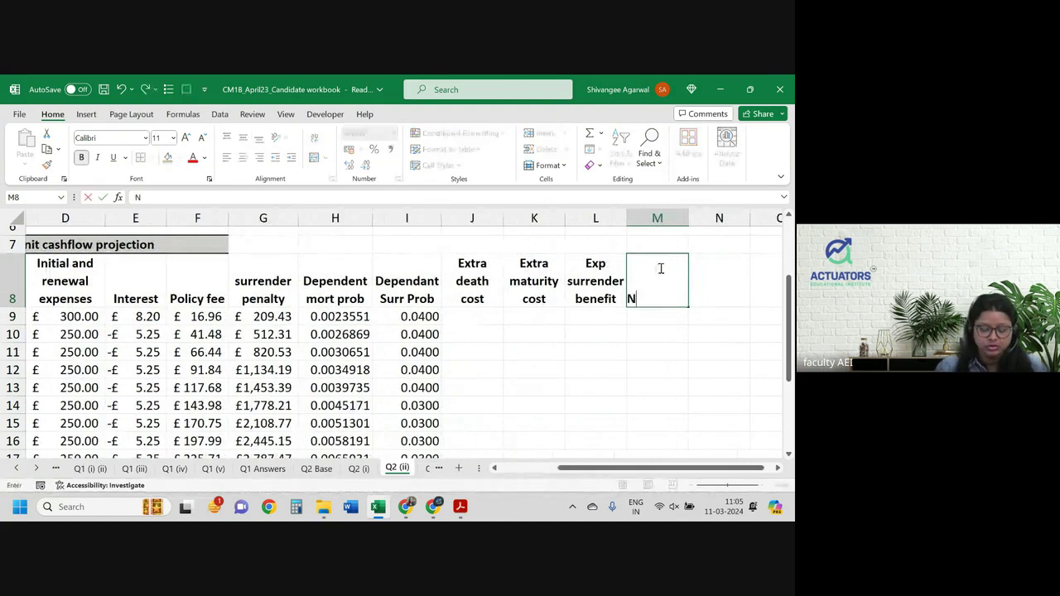
pyautogui.write('on-unit ca')
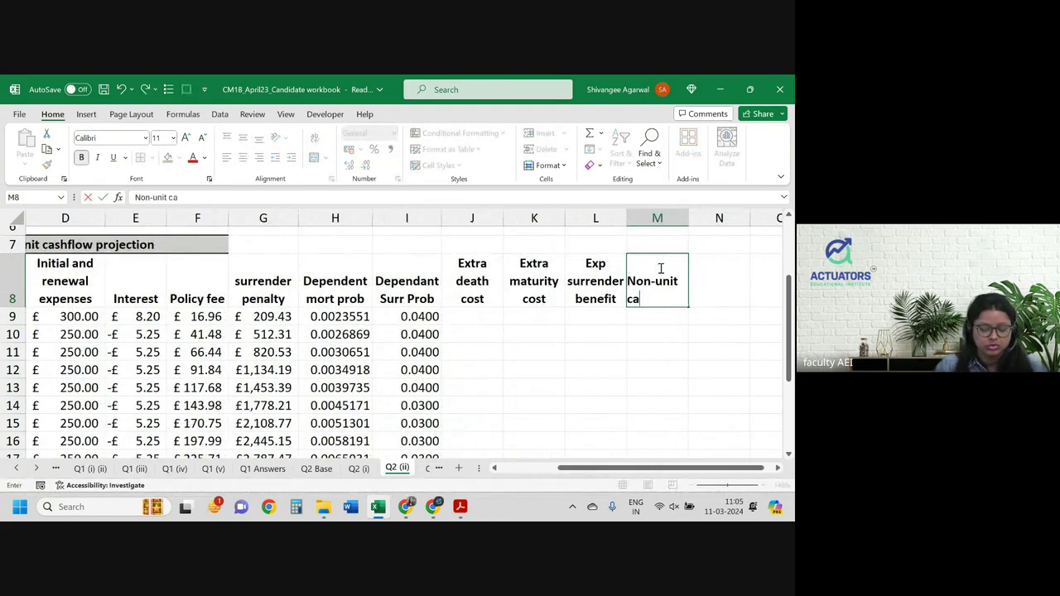
pyautogui.write('sg')
pyautogui.write('flows')
pyautogui.press('Return')
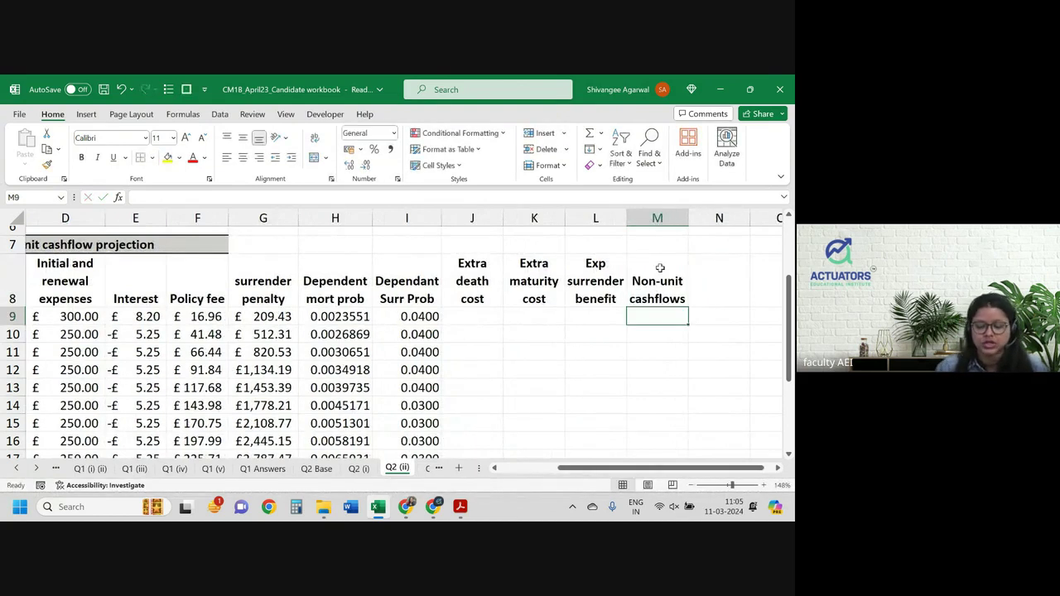
pyautogui.click(483, 328)
# Enter 0 as the first-year extra death cost in J9 and extra maturity cost in K9.
pyautogui.press('Up')
pyautogui.press('Up')
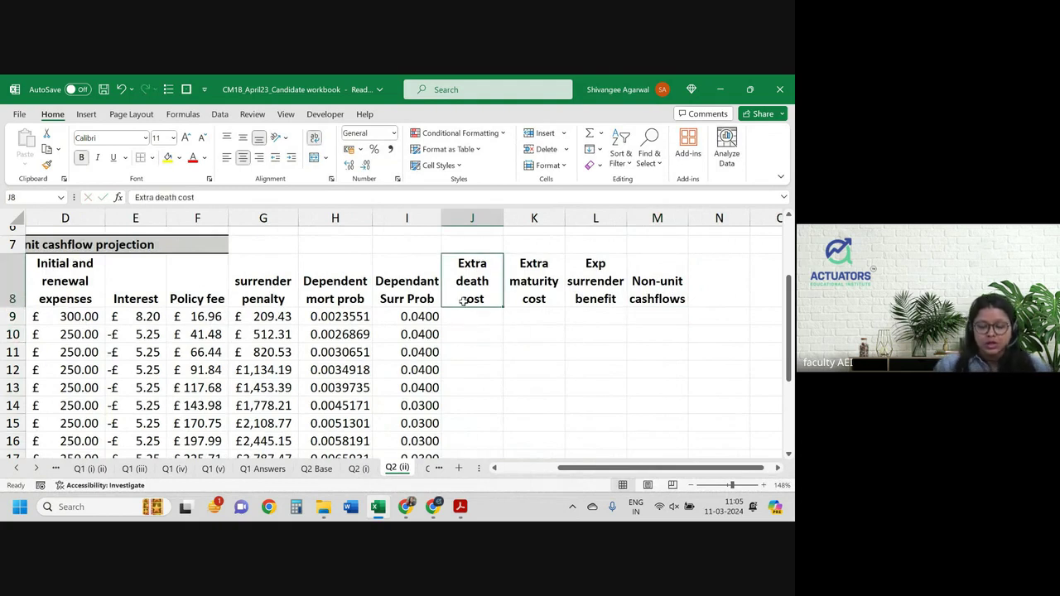
pyautogui.click(469, 324)
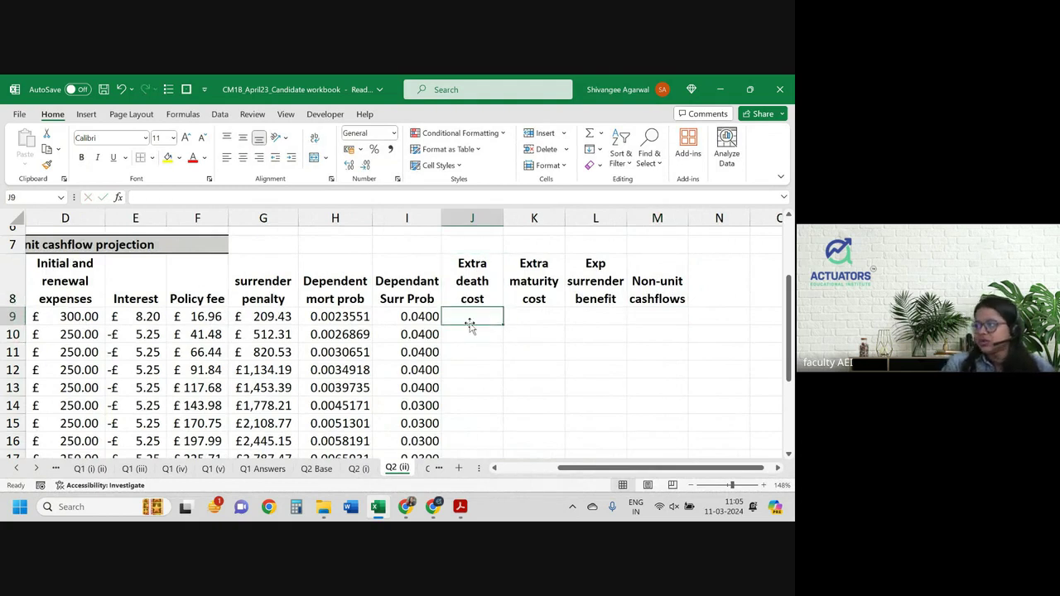
pyautogui.click(491, 285)
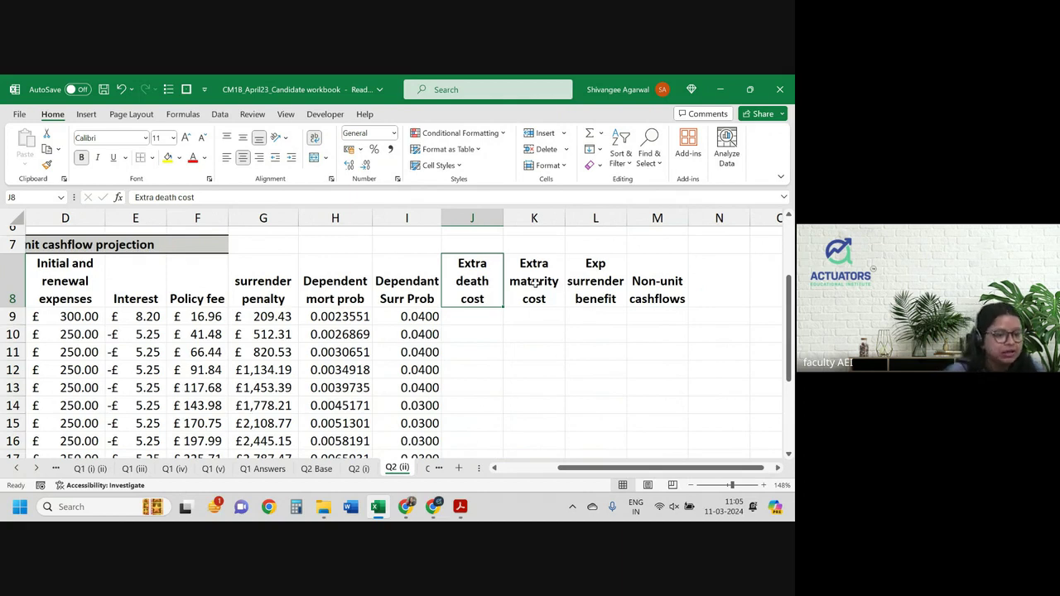
pyautogui.click(480, 318)
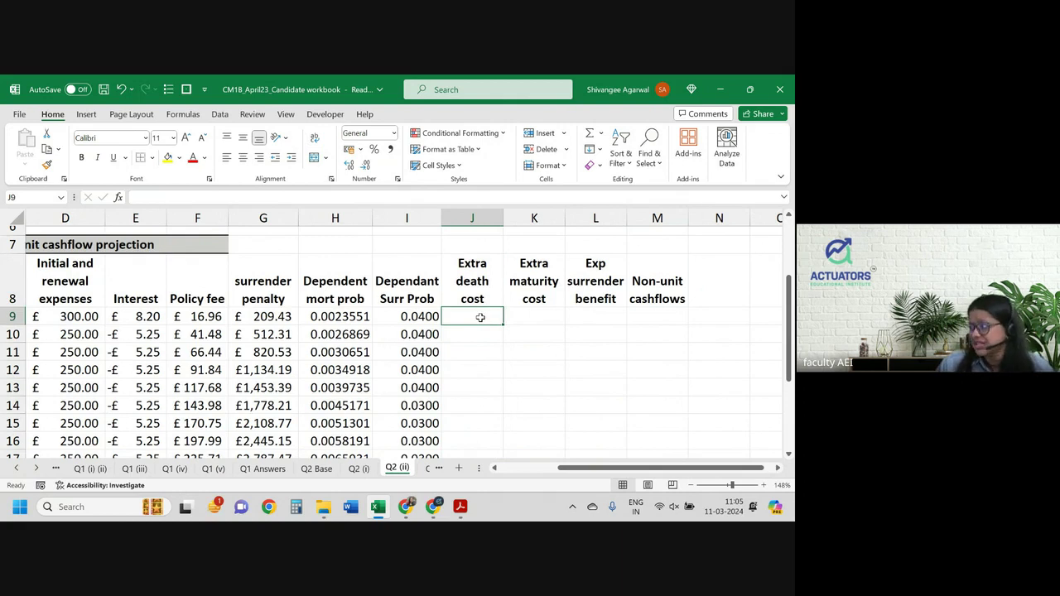
pyautogui.write('0')
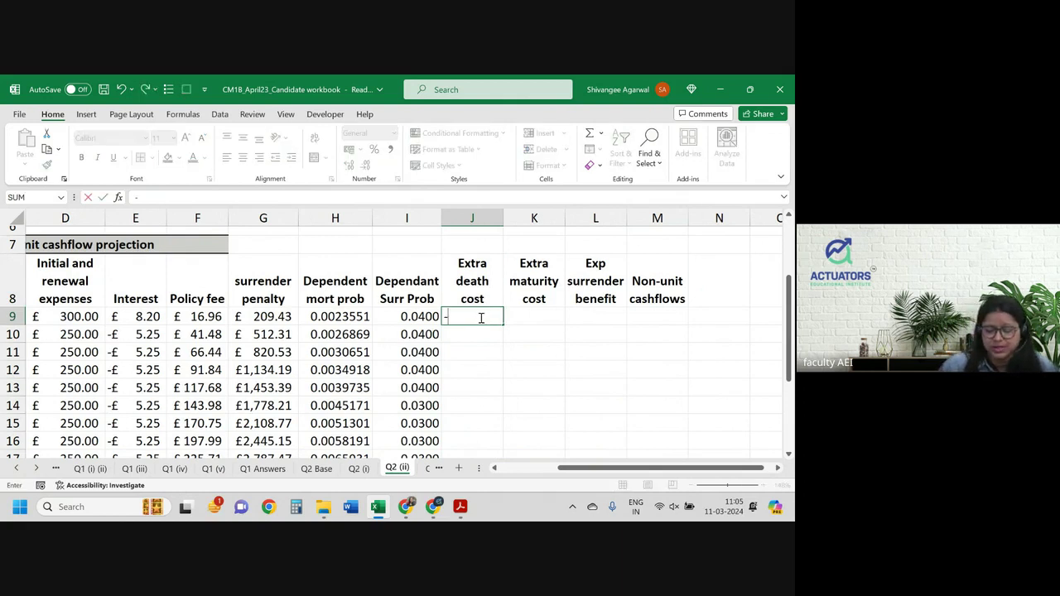
pyautogui.press('Return')
pyautogui.press('Up')
pyautogui.press('Right')
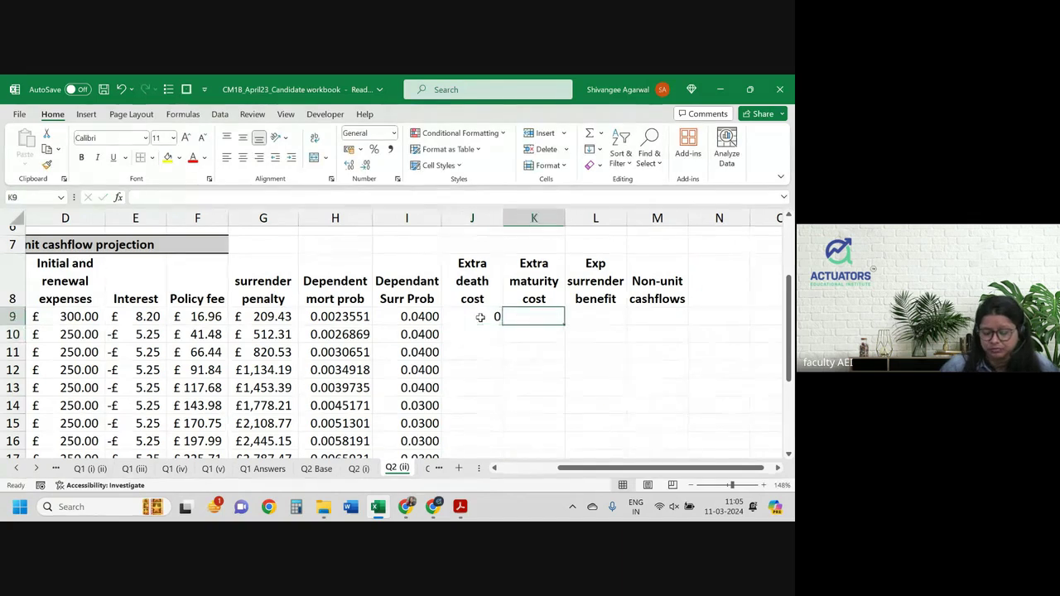
pyautogui.write('0')
pyautogui.press('Return')
# Copy G9's £ currency format onto J9:L9.
pyautogui.press('Left')
pyautogui.press('Left')
pyautogui.press('Left')
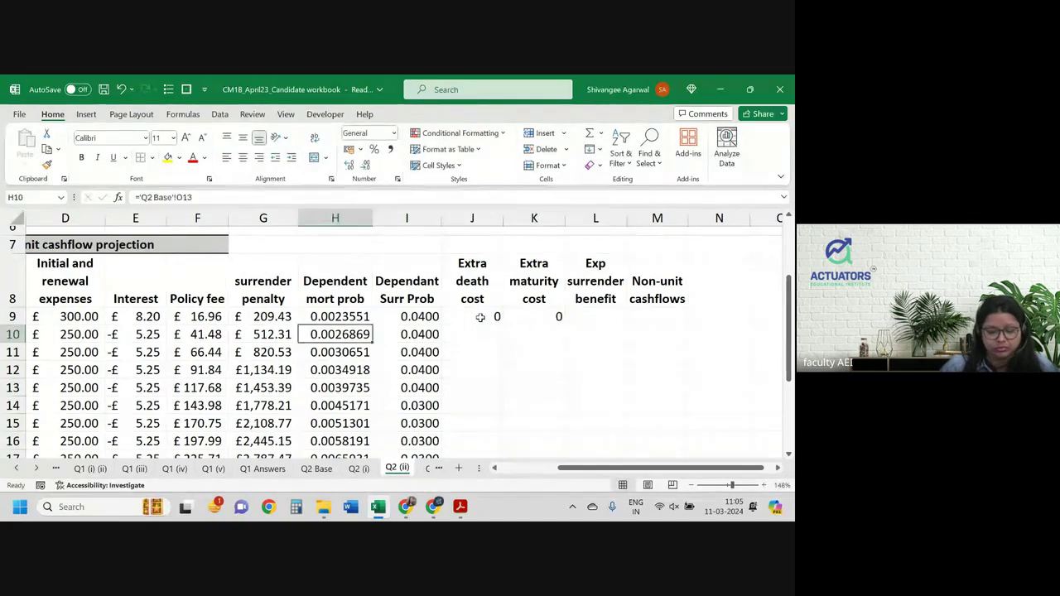
pyautogui.press('Left')
pyautogui.press('Up')
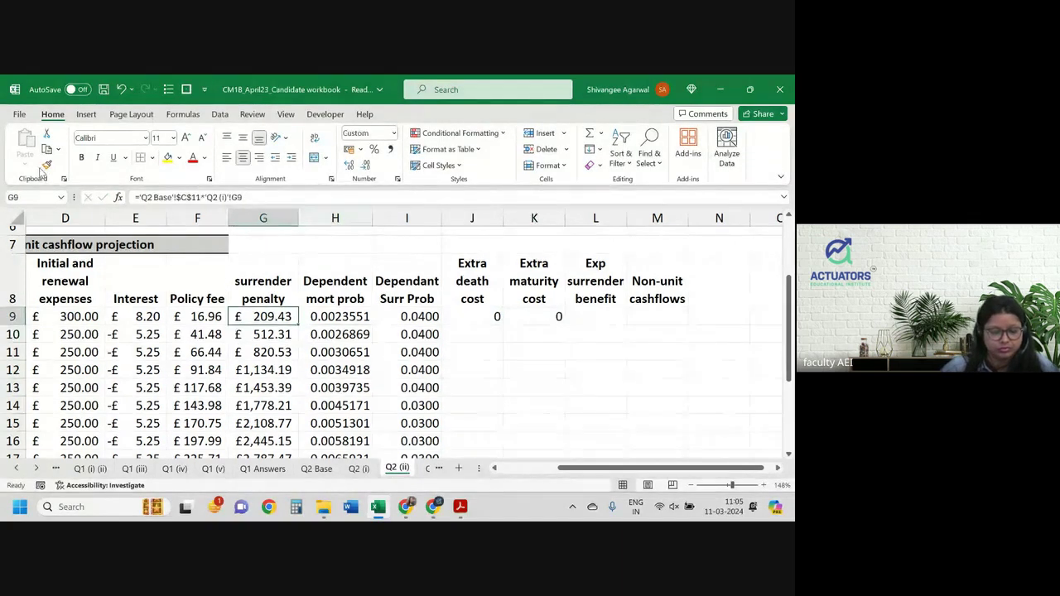
pyautogui.click(46, 164)
pyautogui.moveTo(480, 316); pyautogui.dragTo(584, 316)
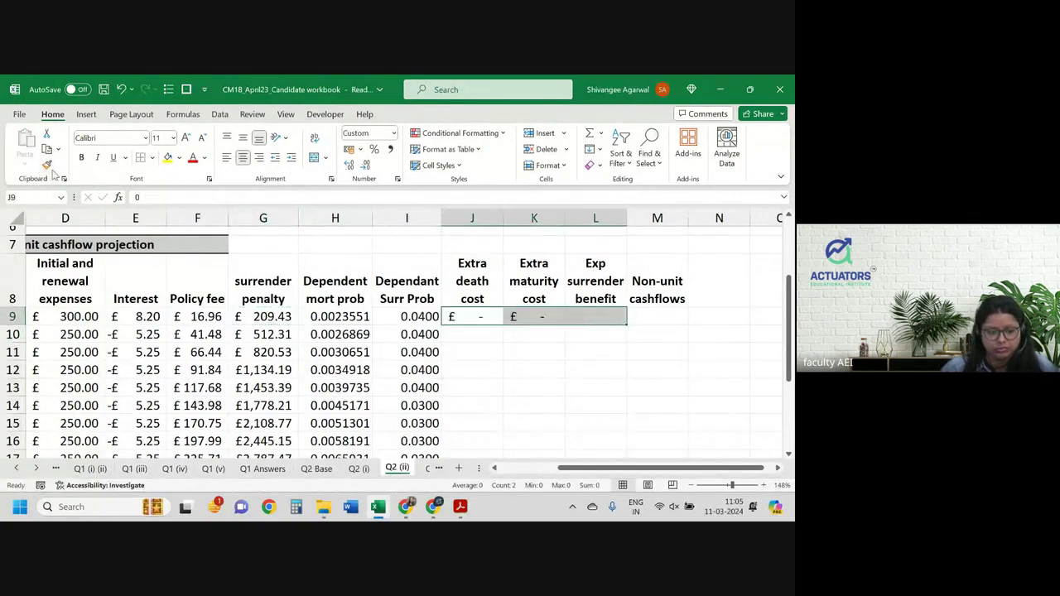
pyautogui.click(632, 319)
pyautogui.click(534, 369)
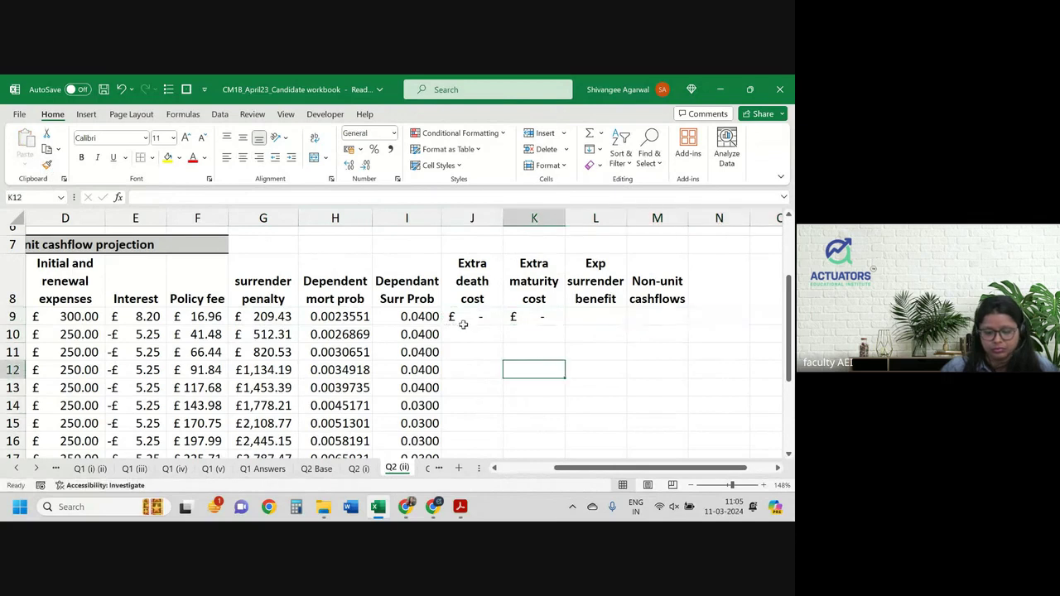
# Fill the zeros in J9:K9 down to every projection year.
pyautogui.moveTo(463, 325); pyautogui.dragTo(546, 316)
pyautogui.doubleClick(564, 324)
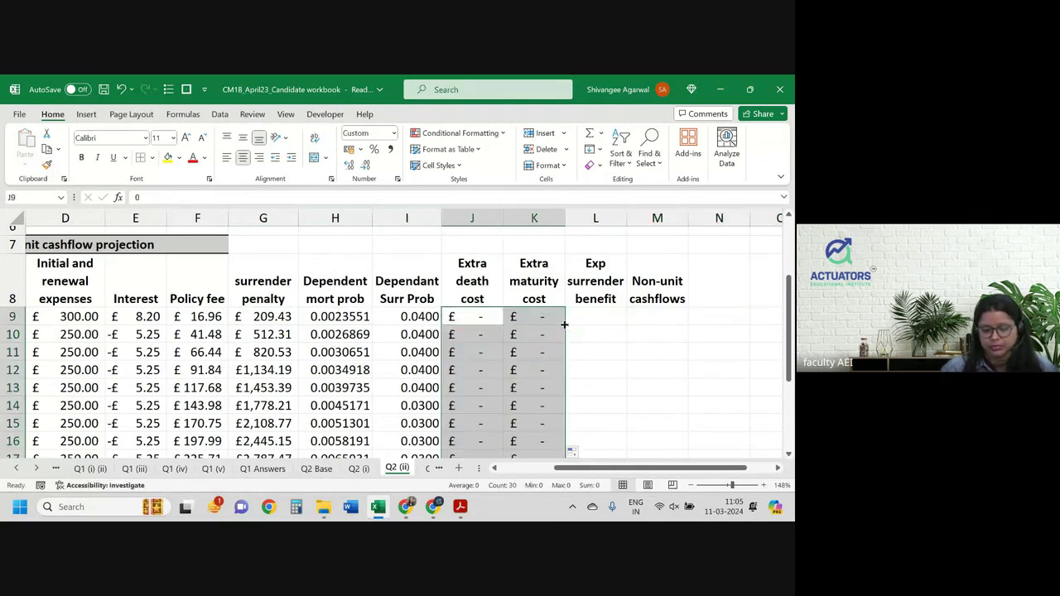
pyautogui.scroll(-1, 563, 326)
pyautogui.scroll(1, 563, 325)
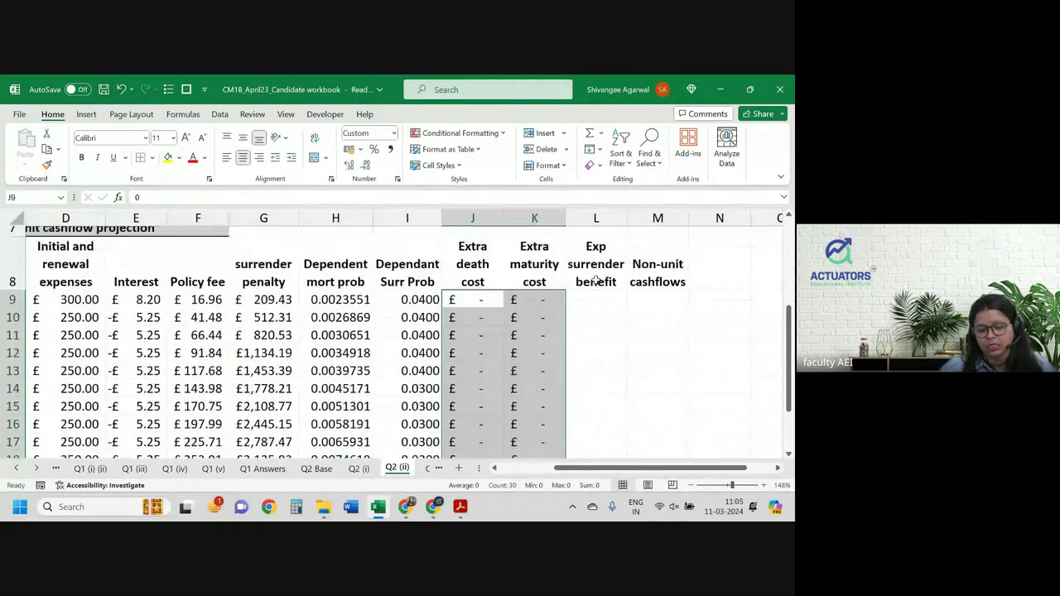
pyautogui.scroll(1, 605, 331)
pyautogui.click(606, 334)
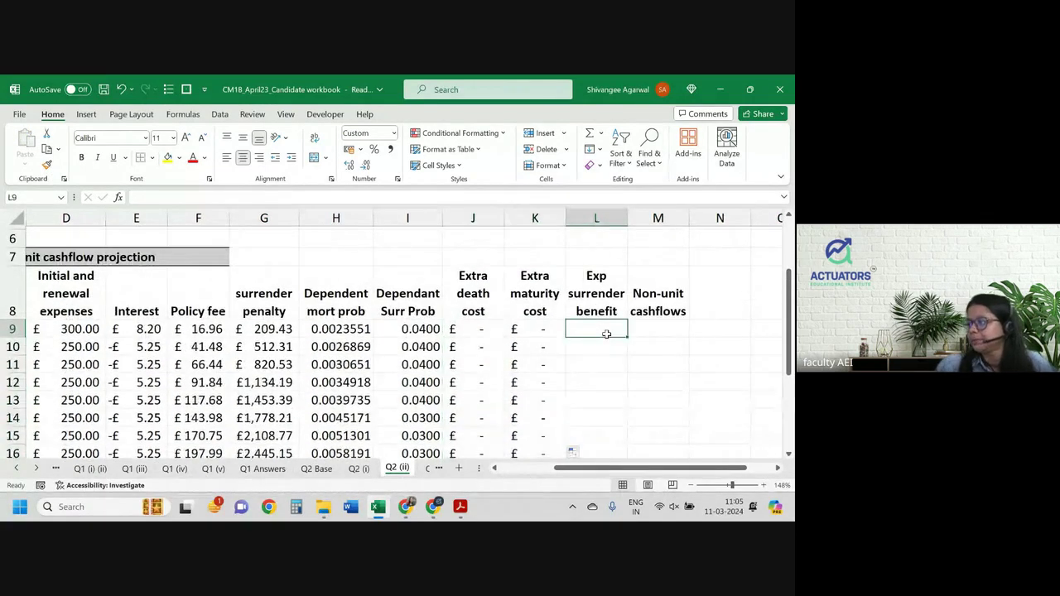
# Enter =G9*I9 in L9 for a first-year expected surrender benefit of £8.38.
pyautogui.write('=')
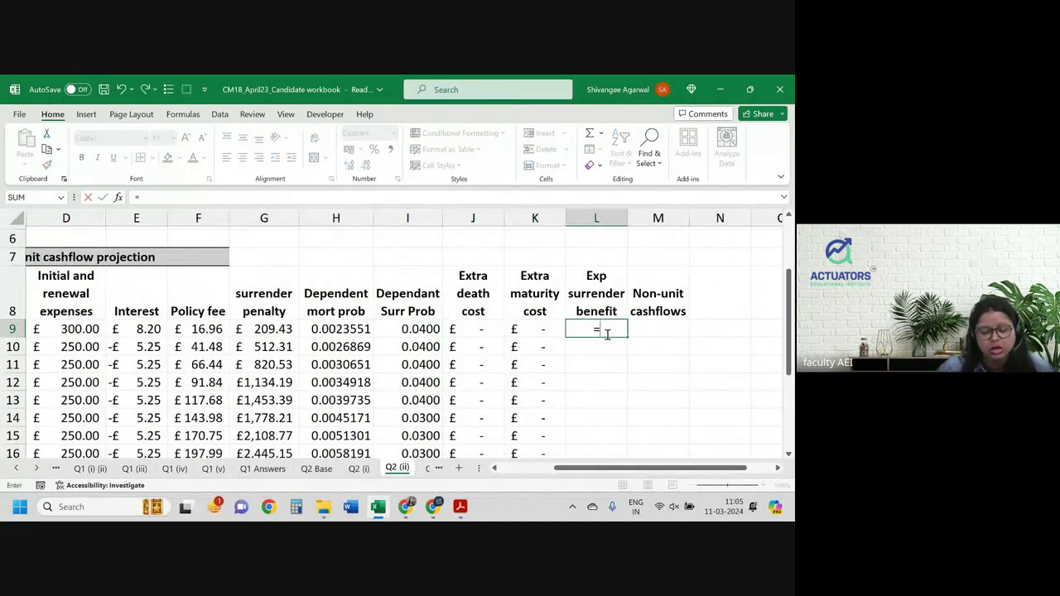
pyautogui.press('Left')
pyautogui.press('Left')
pyautogui.press('Left')
pyautogui.press('Left')
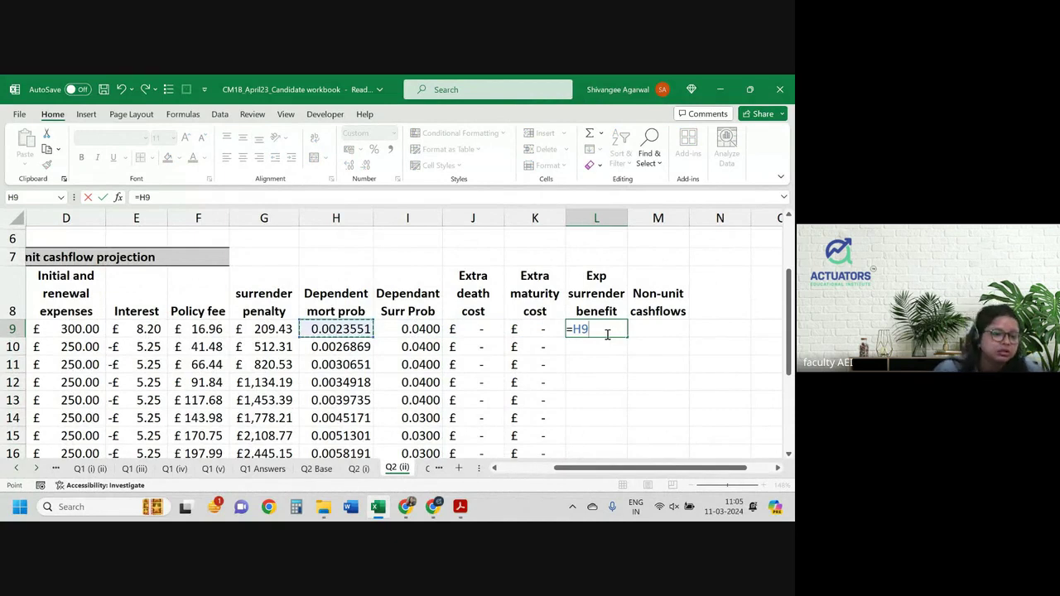
pyautogui.press('Left')
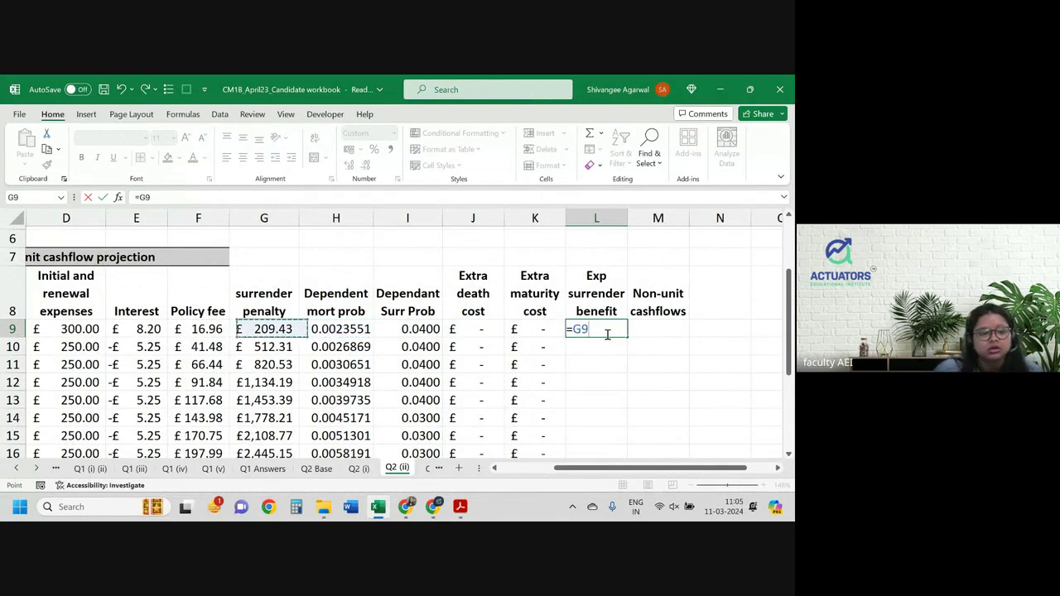
pyautogui.write('*')
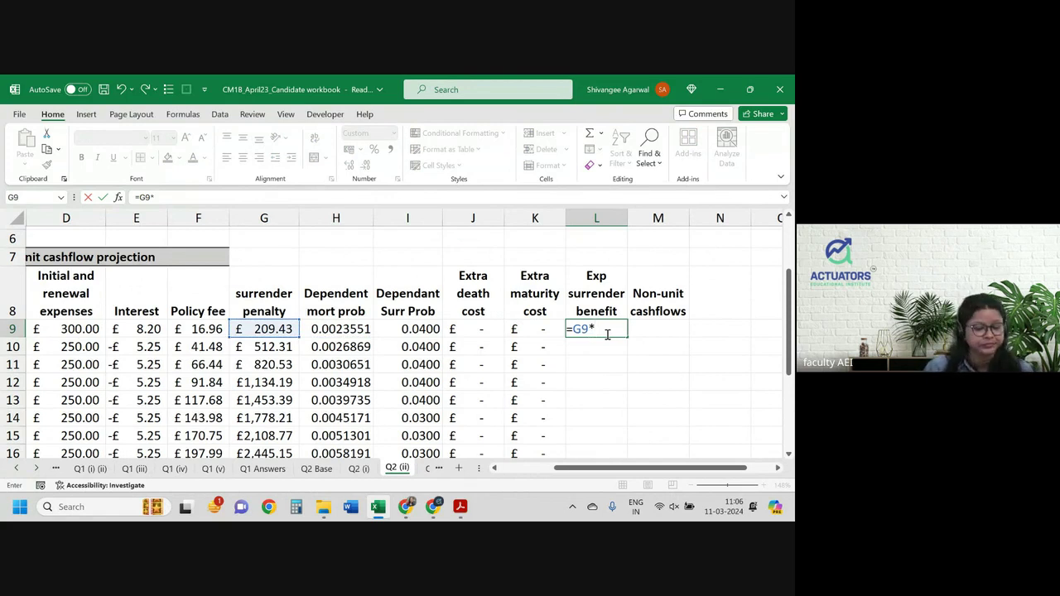
pyautogui.press('Left')
pyautogui.press('Left')
pyautogui.press('Left')
pyautogui.press('Return')
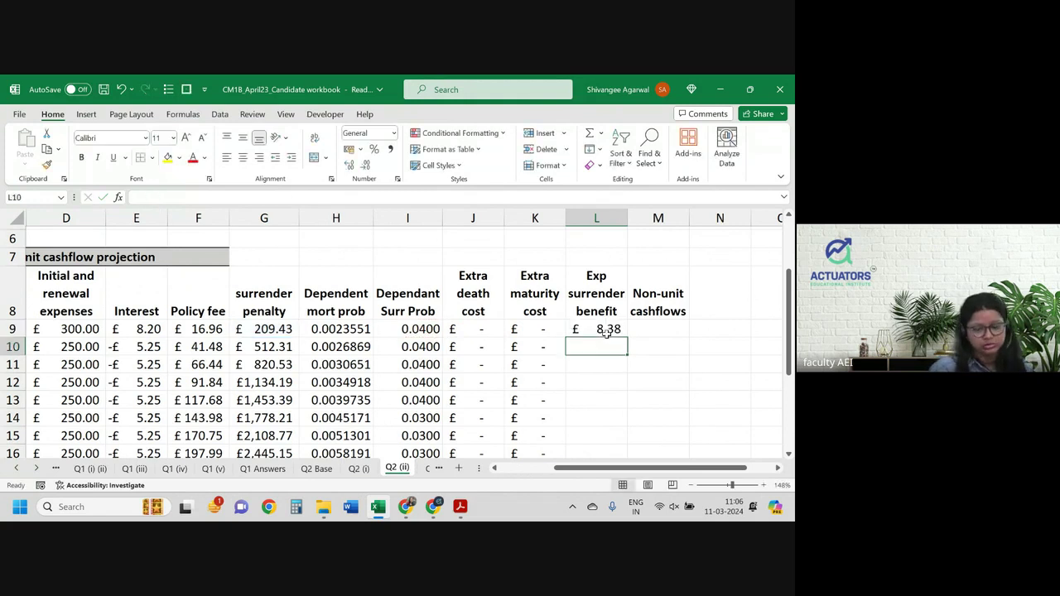
# Copy the surrender benefit formula down column L to year 15.
pyautogui.click(608, 331)
pyautogui.doubleClick(627, 337)
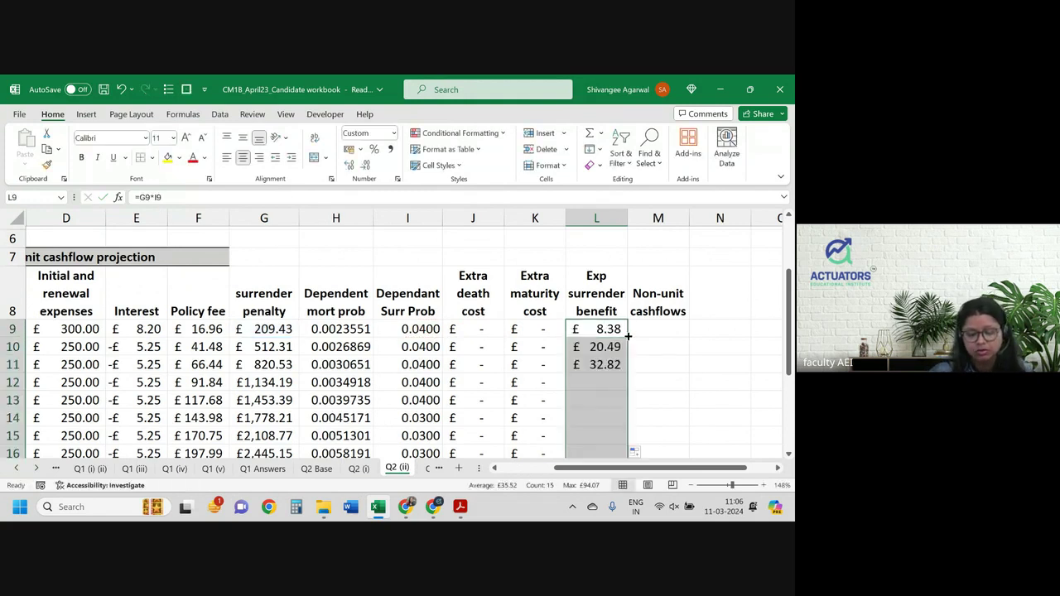
pyautogui.scroll(-3, 628, 338)
pyautogui.scroll(3, 628, 332)
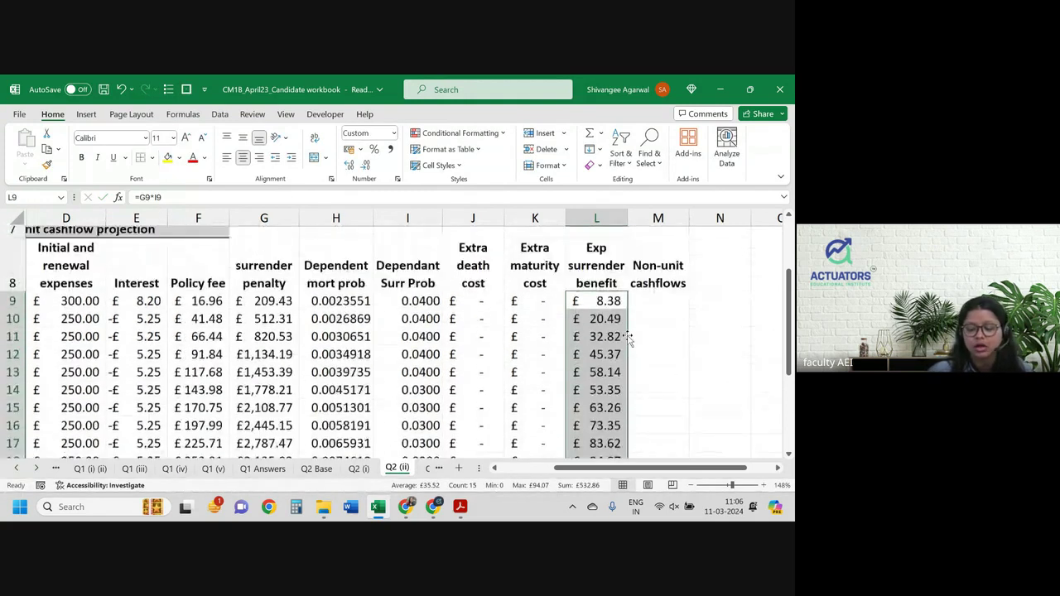
pyautogui.click(655, 305)
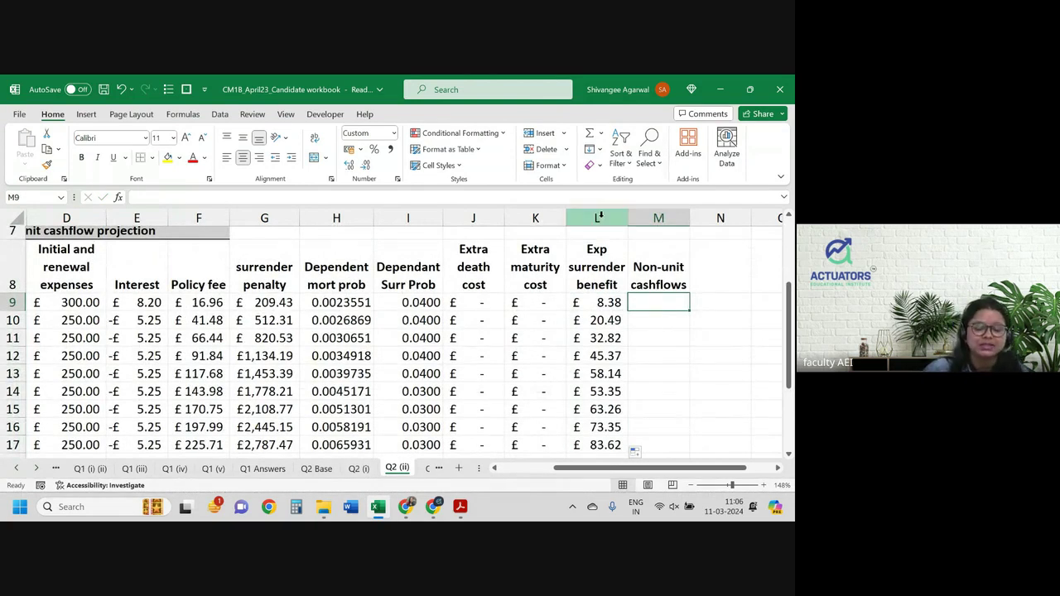
# Insert a new column headed 'Expected claim expenses' before the Non-unit cashflows column.
pyautogui.click(655, 208)
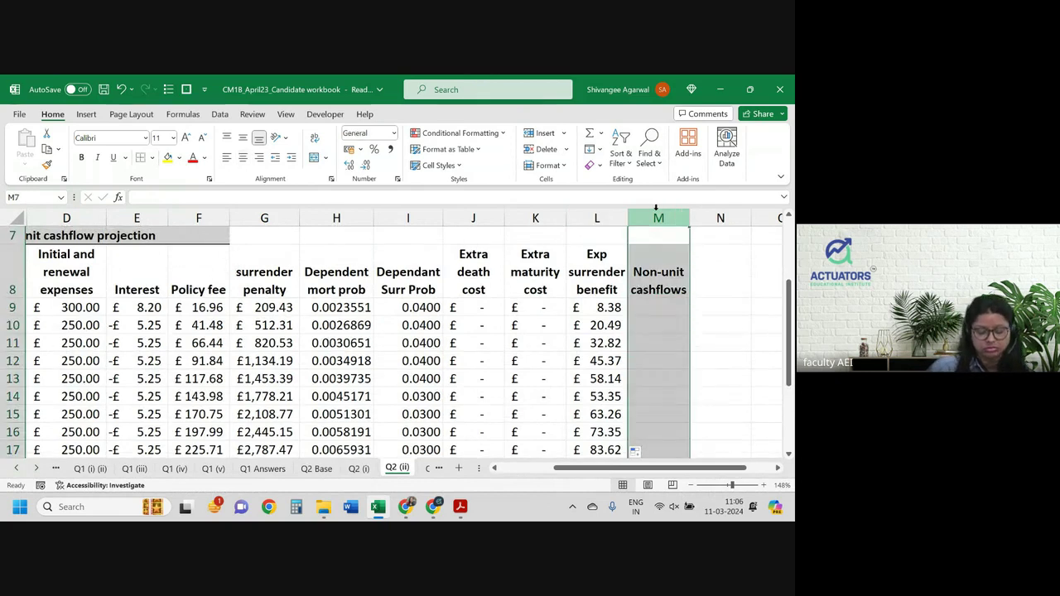
pyautogui.hotkey('ctrl', '+')
pyautogui.press('Down')
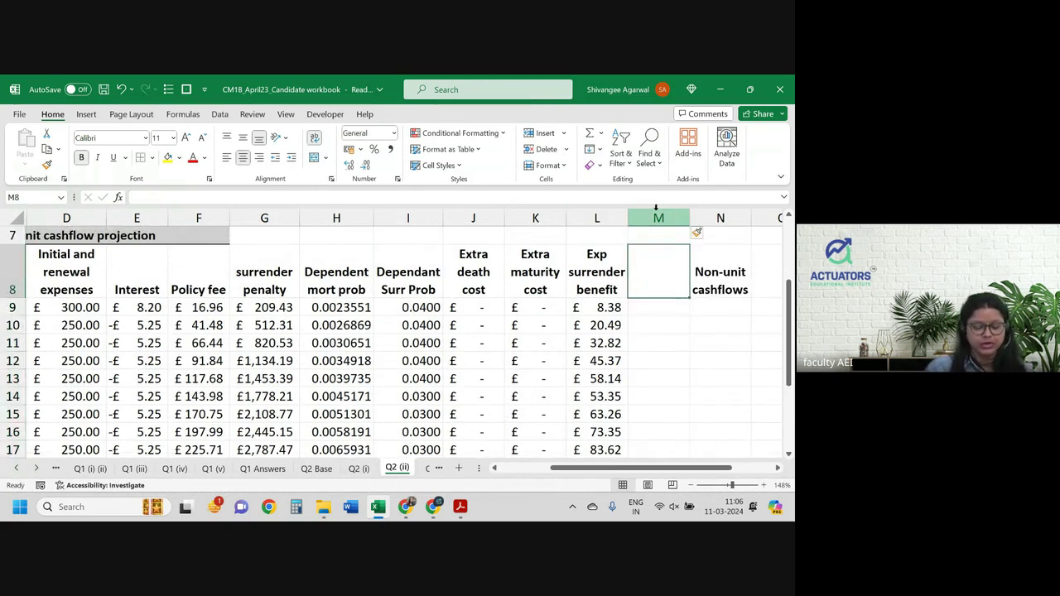
pyautogui.write('E')
pyautogui.press('BackSpace')
pyautogui.write('Expe')
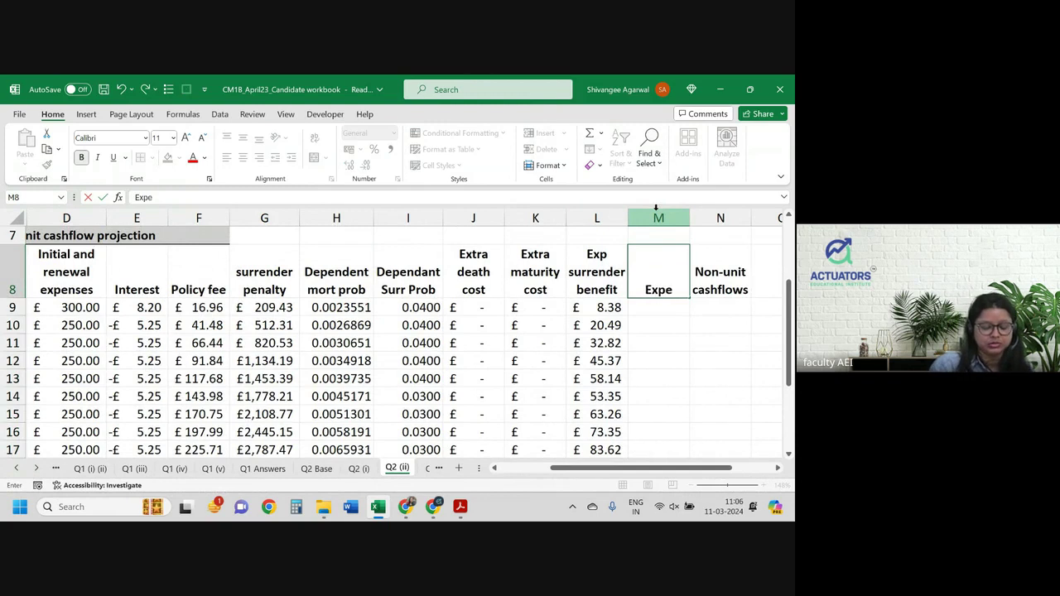
pyautogui.write('cted claim')
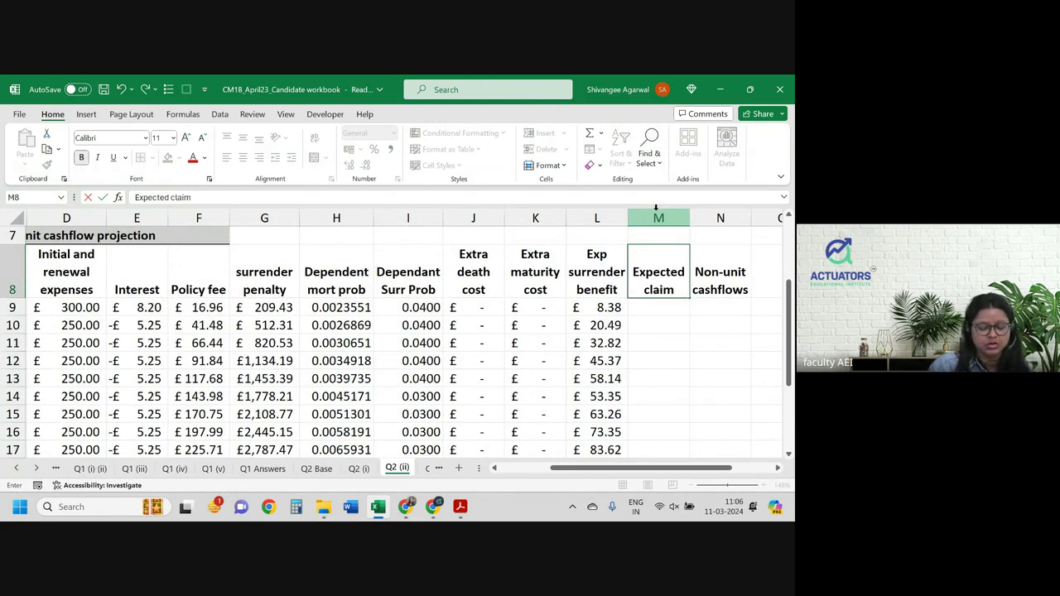
pyautogui.write(' expenses')
pyautogui.press('Return')
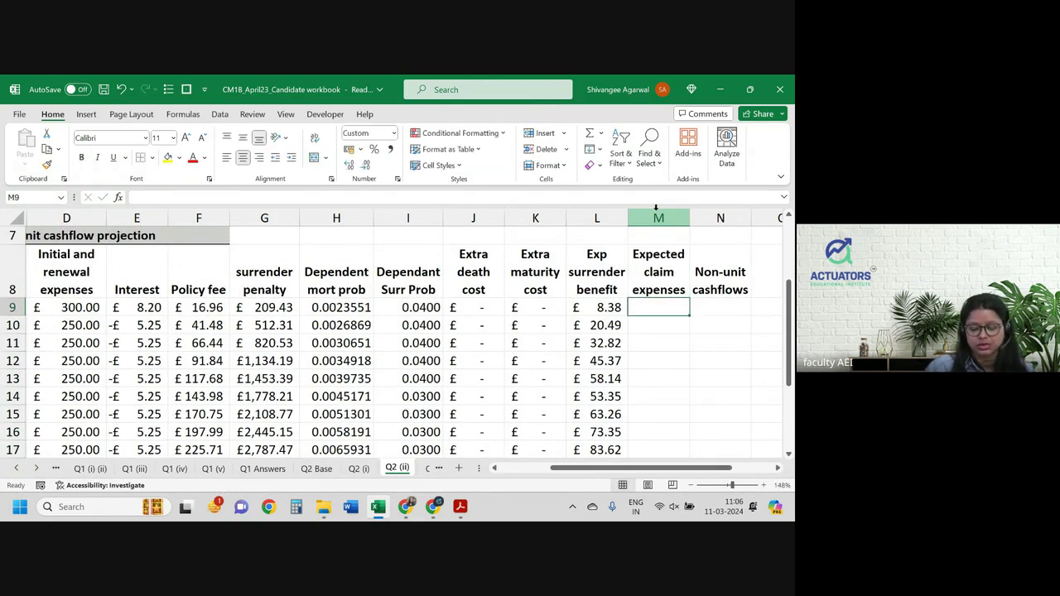
# Enter M9 as ='Q2 Base'!$C$27*('Q2 (ii)'!H9+'Q2 (ii)'!I9) for year 1.
pyautogui.write('=')
pyautogui.hotkey('ctrl', 'pageup')
pyautogui.hotkey('ctrl', 'pageup')
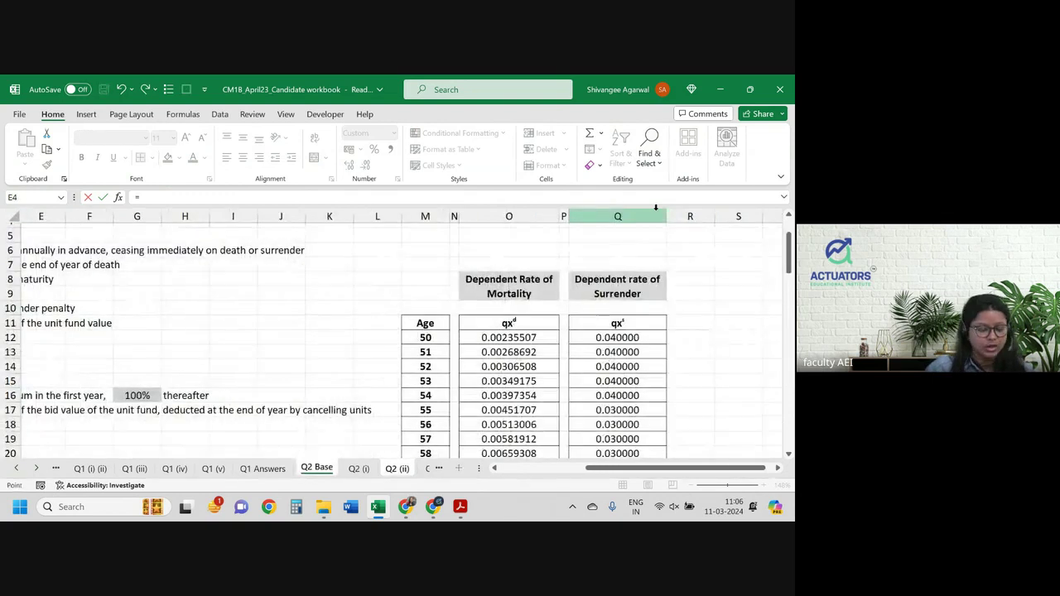
pyautogui.hscroll(-5, 642, 349)
pyautogui.scroll(-3, 641, 349)
pyautogui.scroll(-2, 639, 348)
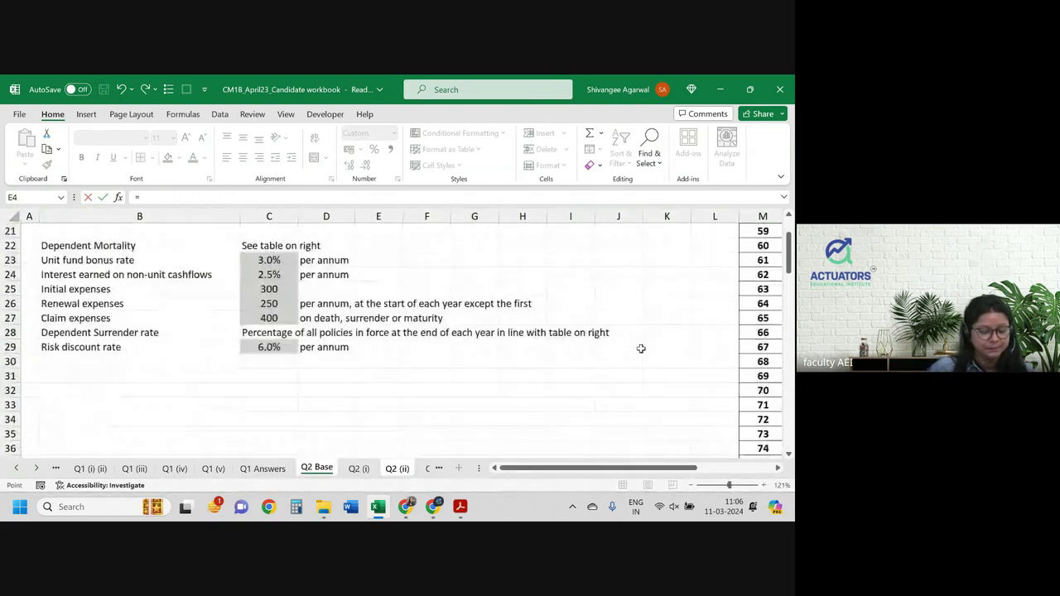
pyautogui.click(281, 335)
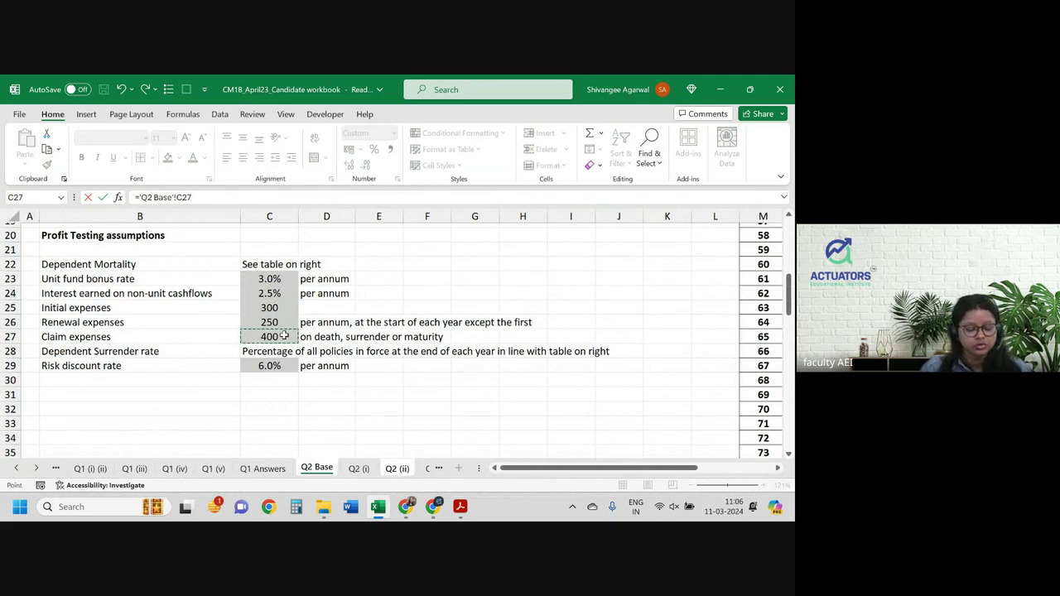
pyautogui.press('F4')
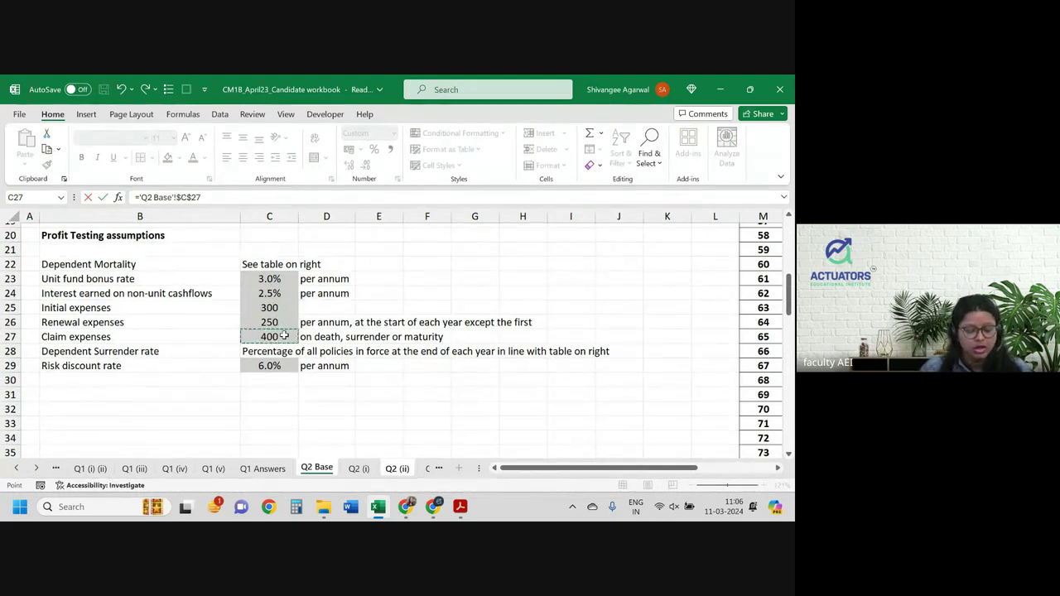
pyautogui.write('*')
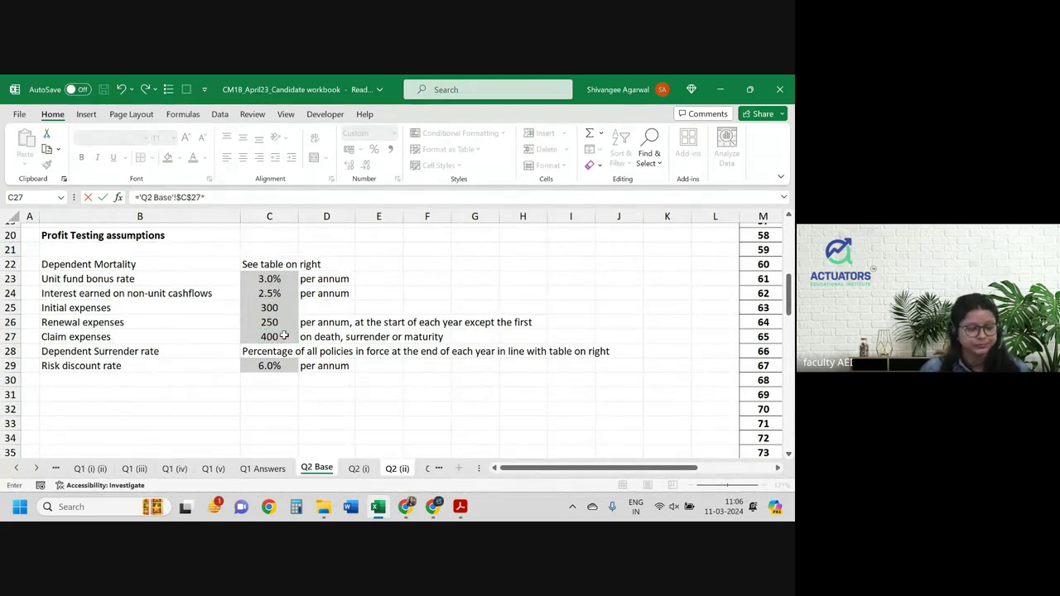
pyautogui.hotkey('ctrl', 'pagedown')
pyautogui.hotkey('ctrl', 'pagedown')
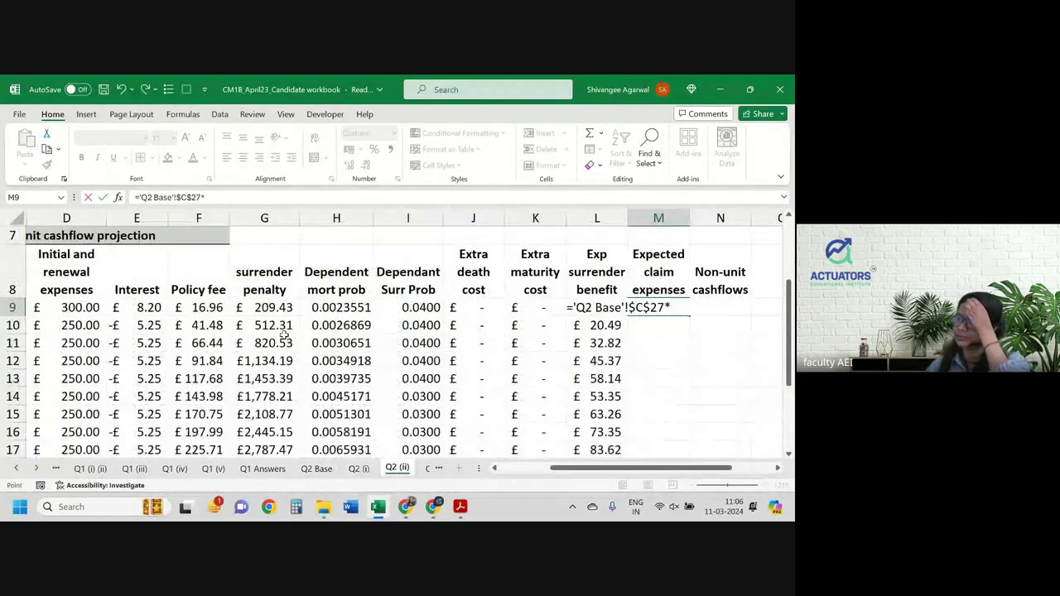
pyautogui.write('(')
pyautogui.press('Left')
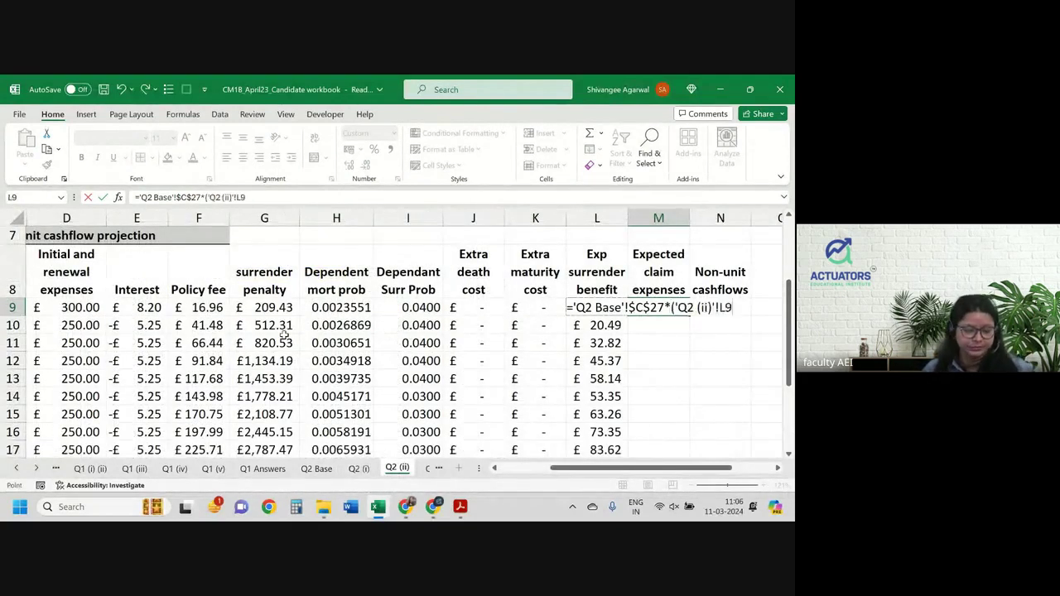
pyautogui.press('Left')
pyautogui.press('Left')
pyautogui.press('Left')
pyautogui.press('Left')
pyautogui.press('Left')
pyautogui.press('Right')
pyautogui.press('Right')
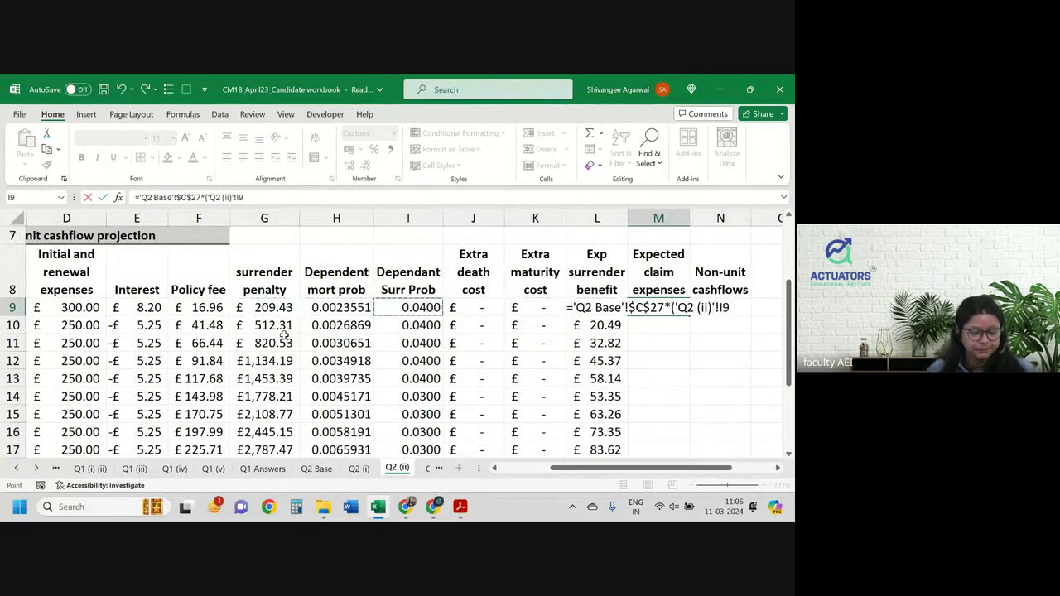
pyautogui.press('Left')
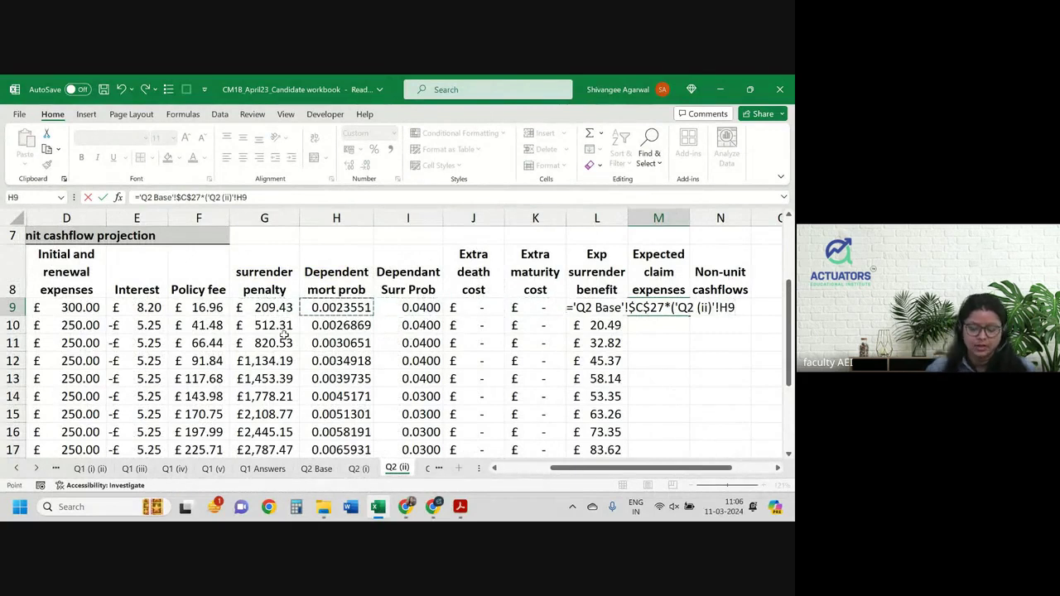
pyautogui.write('+')
pyautogui.press('Left')
pyautogui.press('Left')
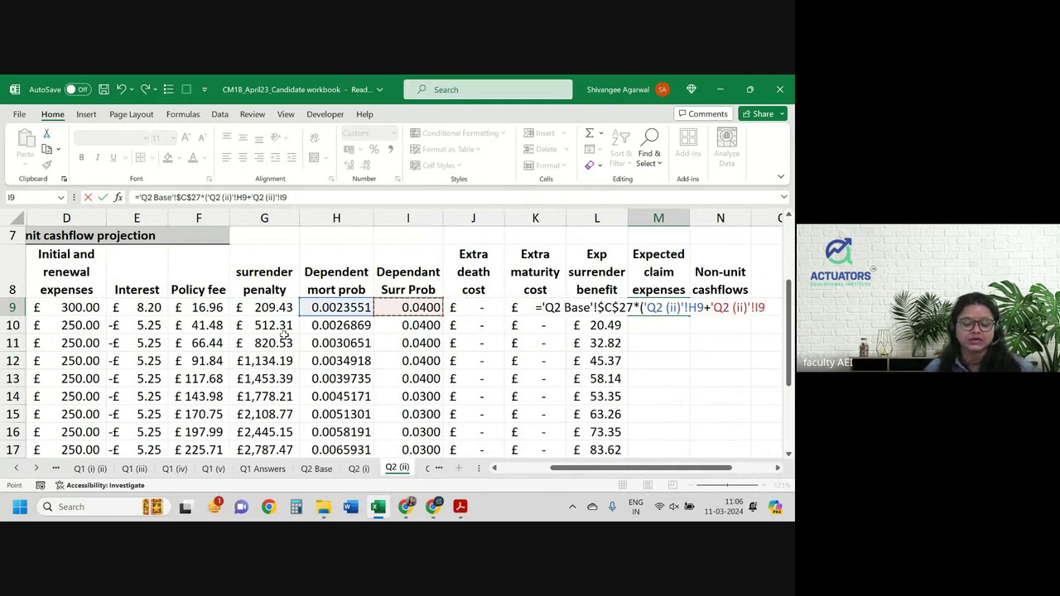
pyautogui.press('Return')
# Fill the formula down, then reduce M23 to ='Q2 Base'!$C$27 so year 15 shows £400.00.
pyautogui.click(651, 311)
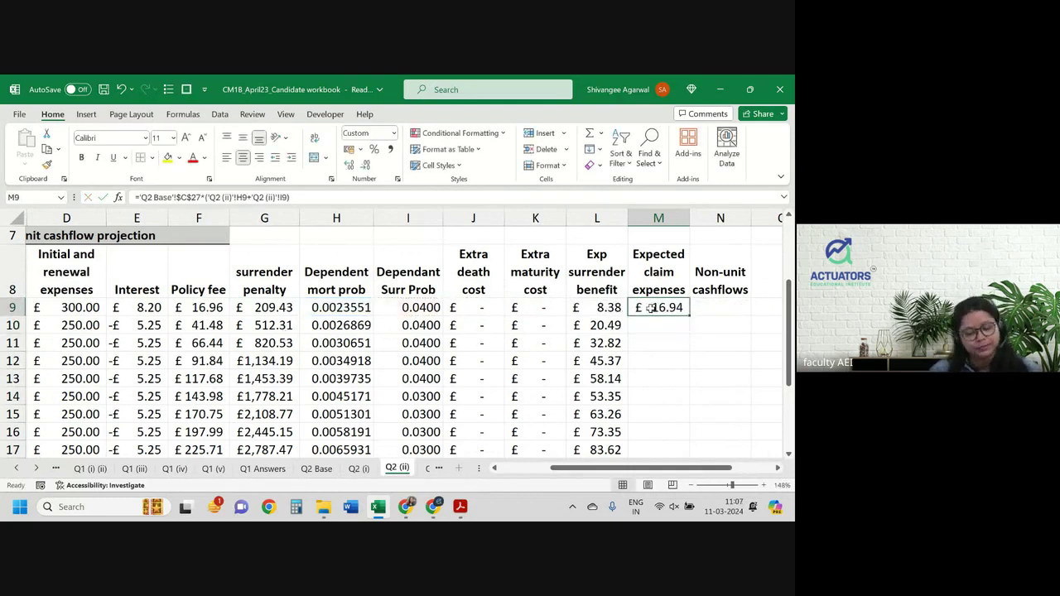
pyautogui.doubleClick(690, 317)
pyautogui.scroll(-1, 680, 338)
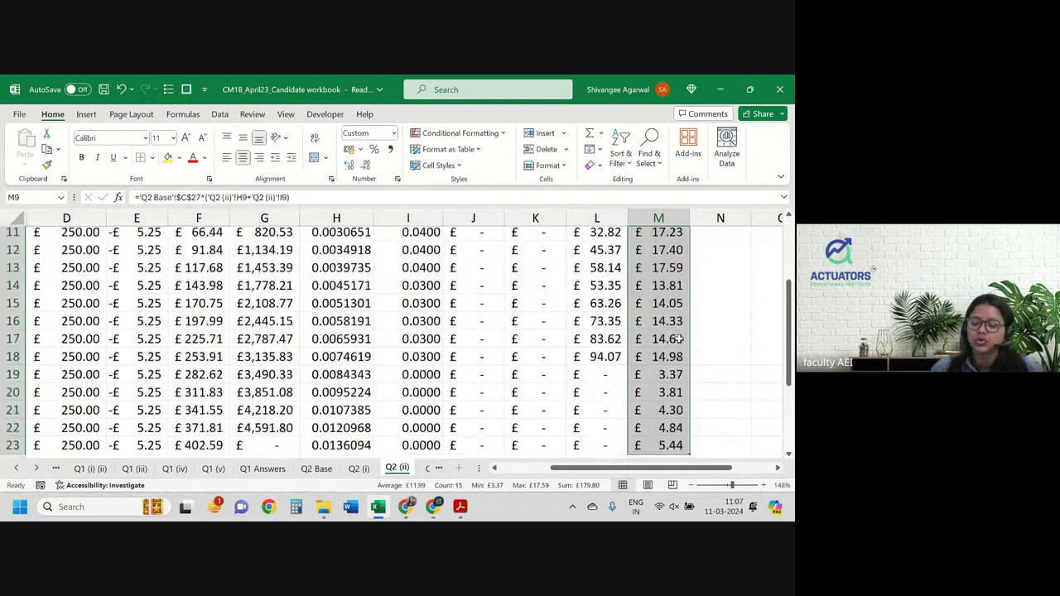
pyautogui.scroll(-1, 680, 338)
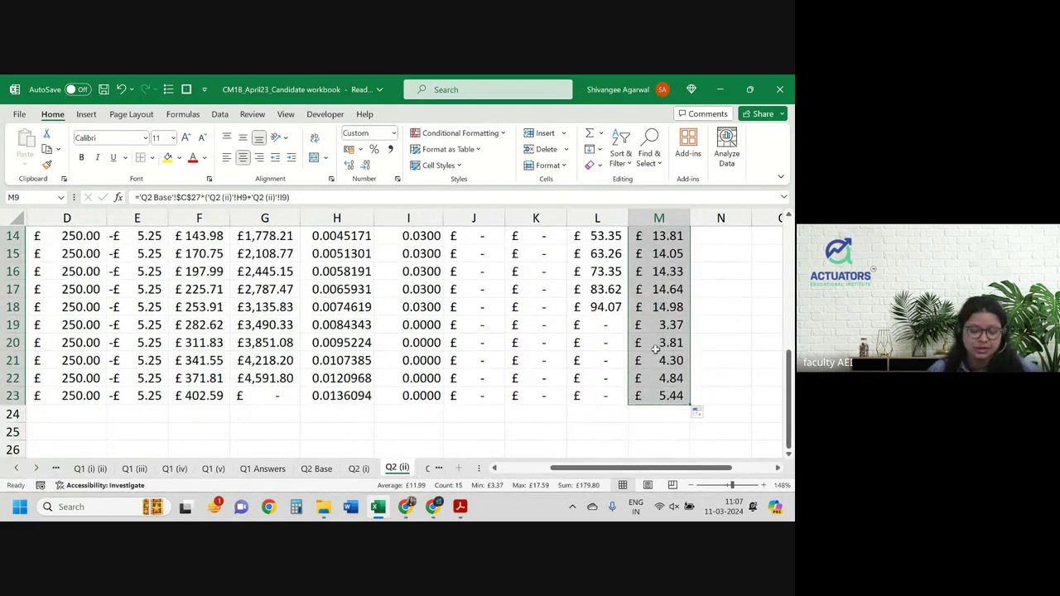
pyautogui.doubleClick(673, 389)
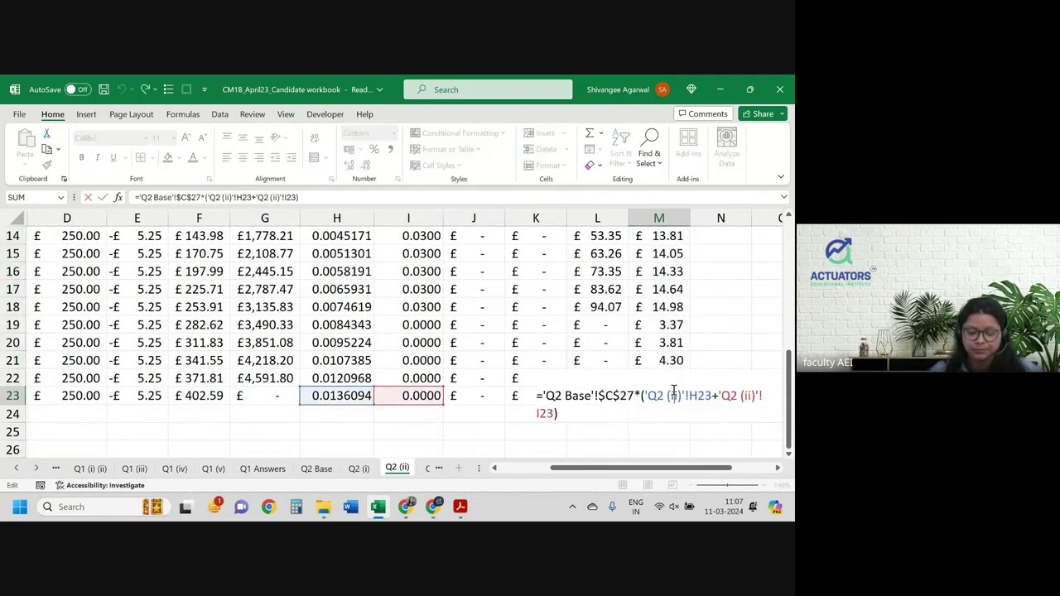
pyautogui.hotkey('shift', 'Left')
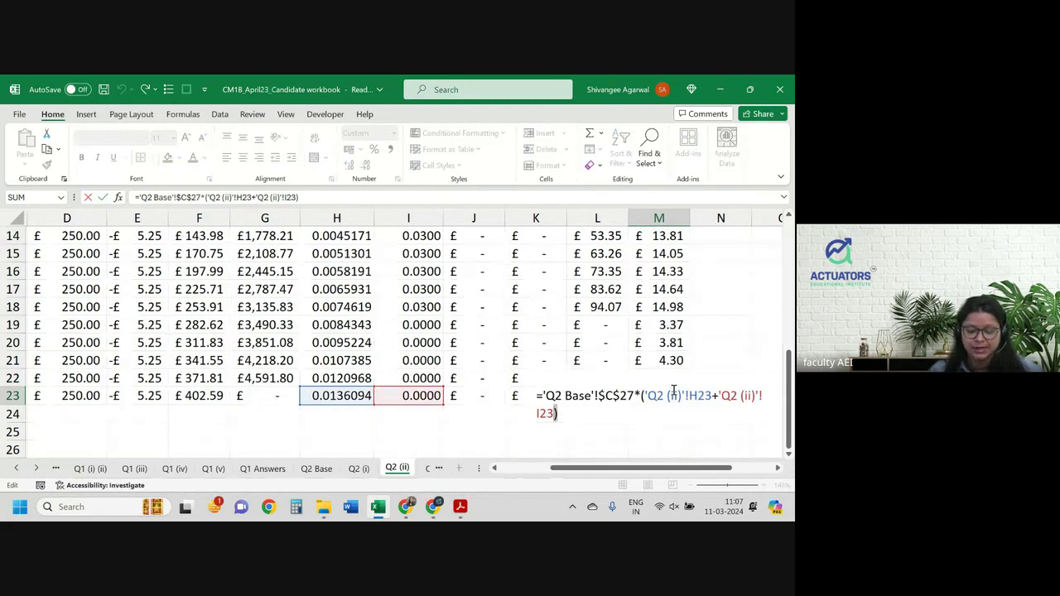
pyautogui.hotkey('shift', 'Up')
pyautogui.hotkey('shift', 'Right')
pyautogui.hotkey('shift', 'Right')
pyautogui.hotkey('shift', 'Right')
pyautogui.hotkey('shift', 'Right')
pyautogui.hotkey('shift', 'Right')
pyautogui.hotkey('shift', 'Right')
pyautogui.hotkey('shift', 'Right')
pyautogui.hotkey('shift', 'Right')
pyautogui.hotkey('shift', 'Right')
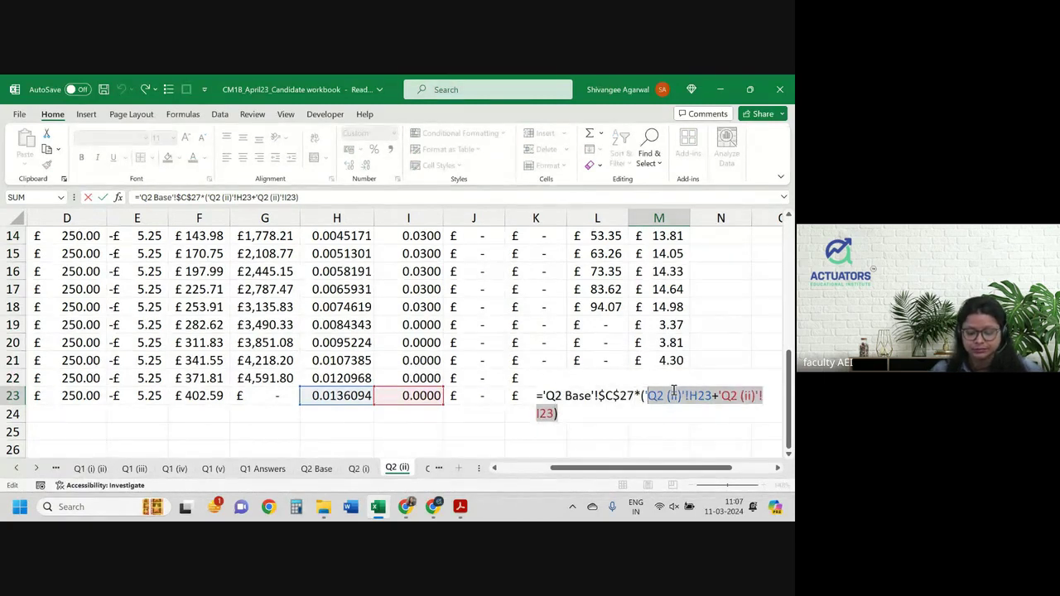
pyautogui.press('BackSpace')
pyautogui.press('BackSpace')
pyautogui.press('BackSpace')
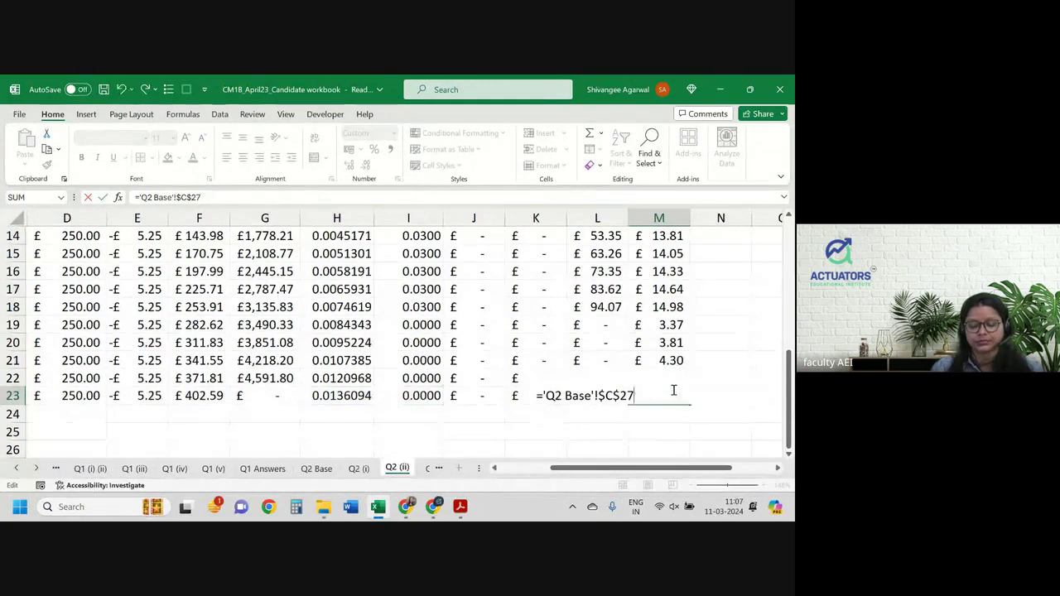
pyautogui.hotkey('ctrl', 'Return')
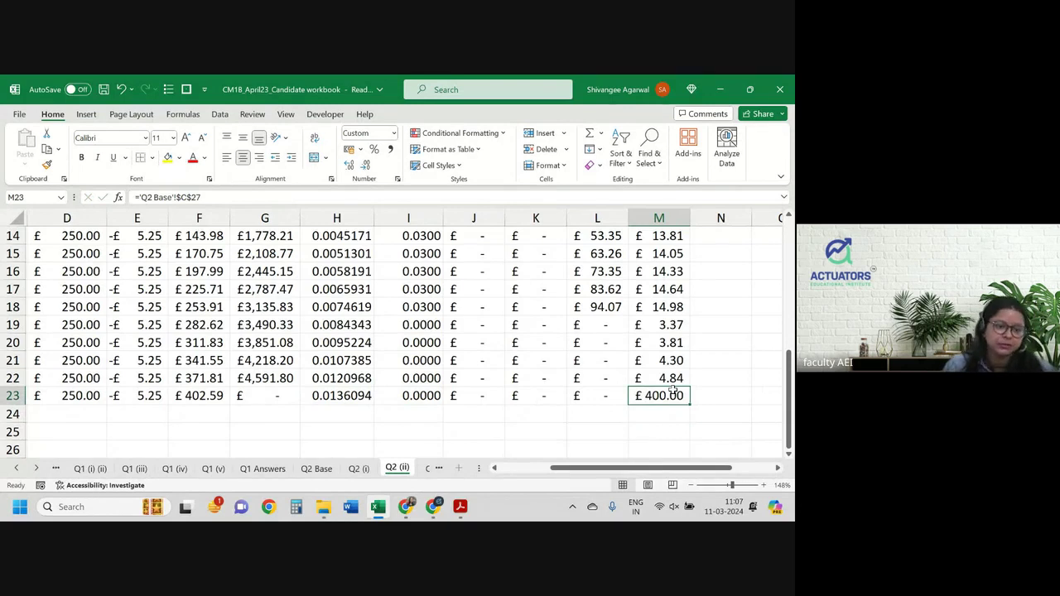
# Enter N9 as =C9-D9+E9+F9-J9-K9+L9-M9, giving £344.59 for year 1.
pyautogui.scroll(2, 712, 369)
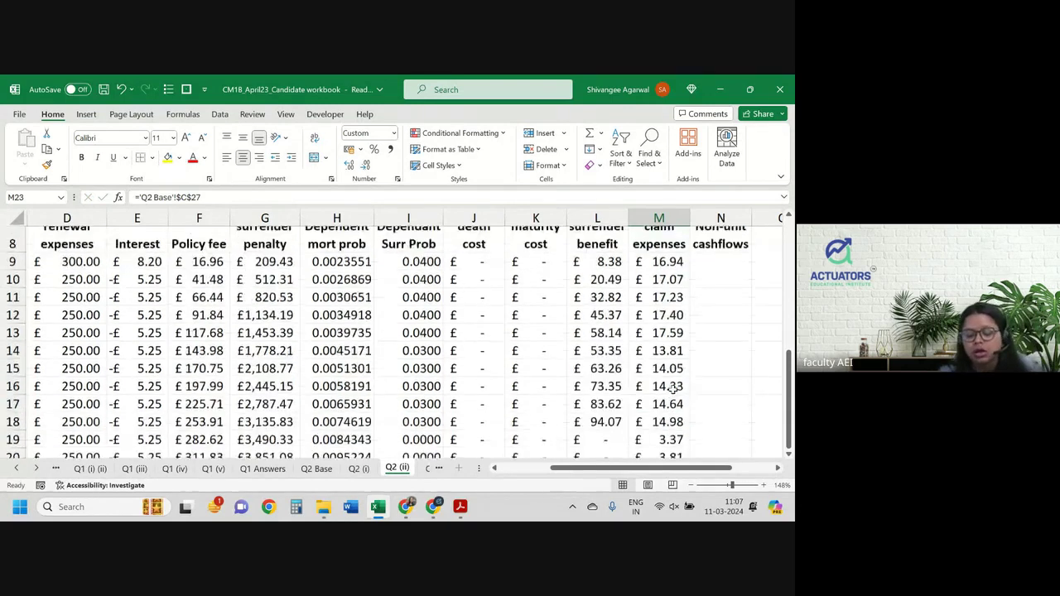
pyautogui.scroll(1, 746, 352)
pyautogui.click(727, 322)
pyautogui.write('=')
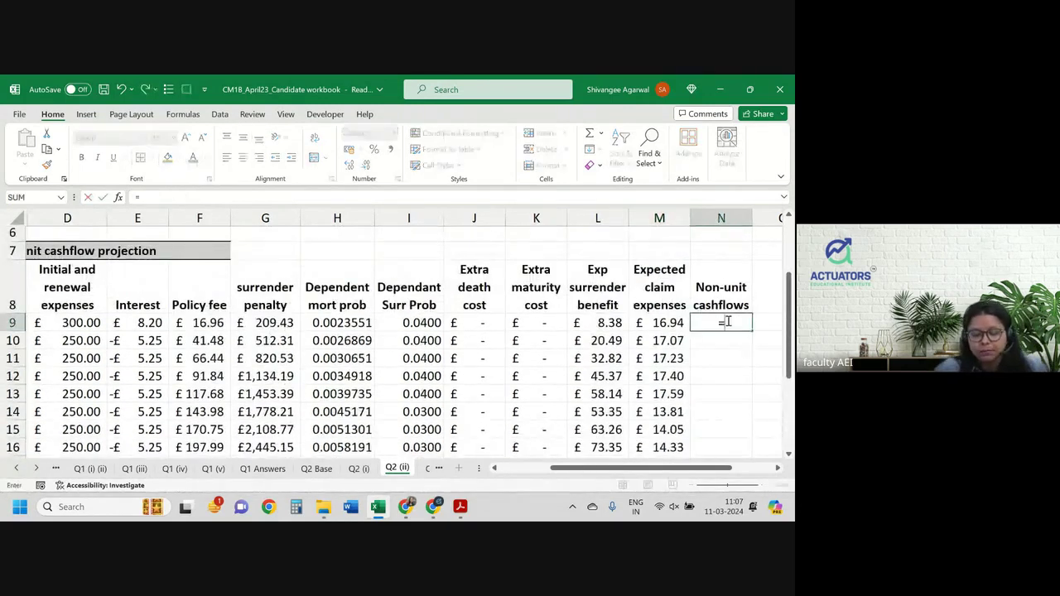
pyautogui.hscroll(-1, 296, 294)
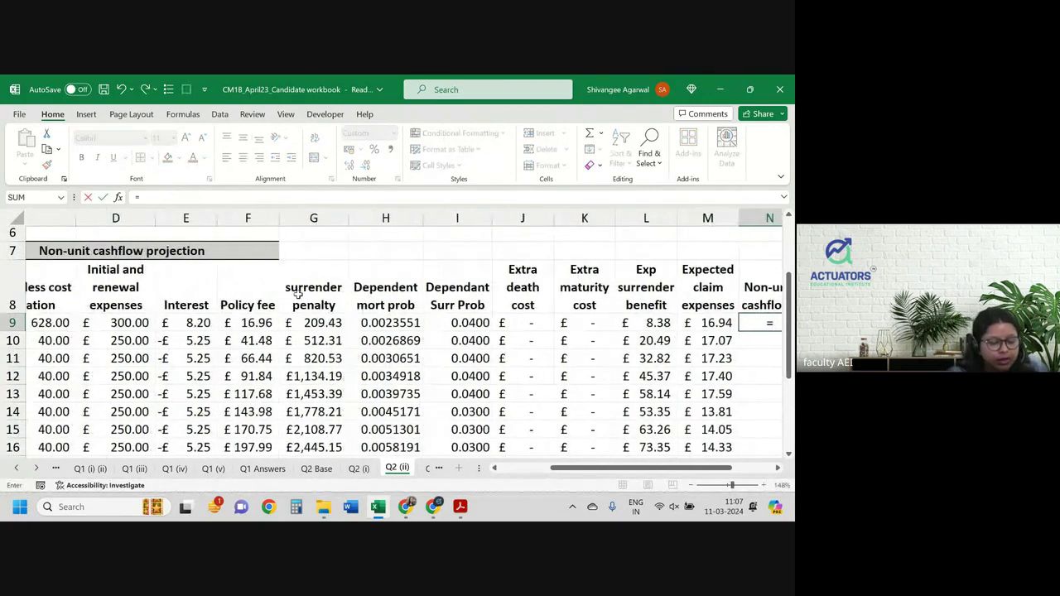
pyautogui.hscroll(-1, 296, 294)
pyautogui.hscroll(-2, 133, 332)
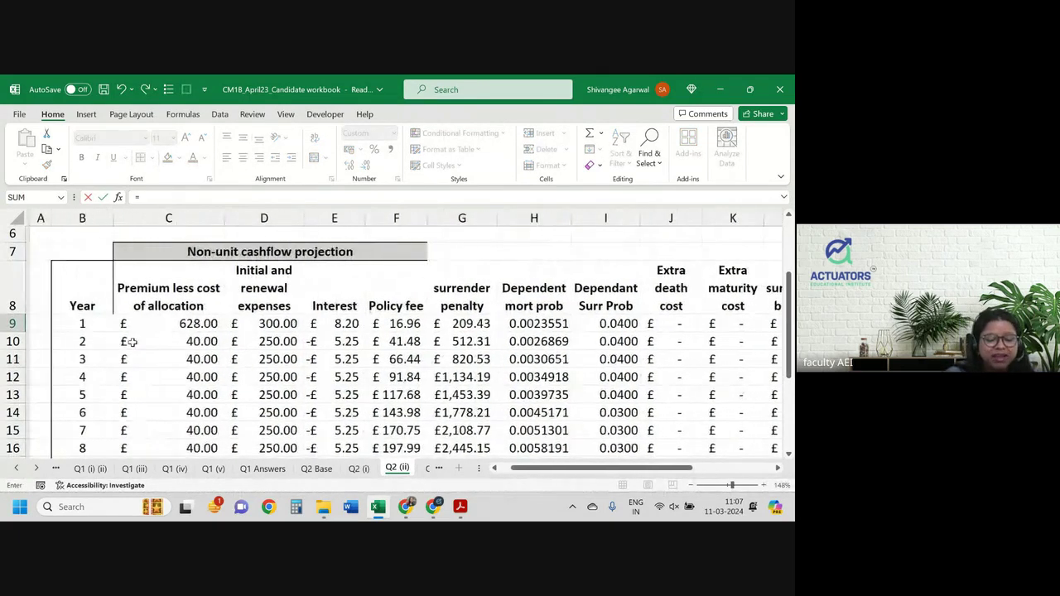
pyautogui.click(175, 326)
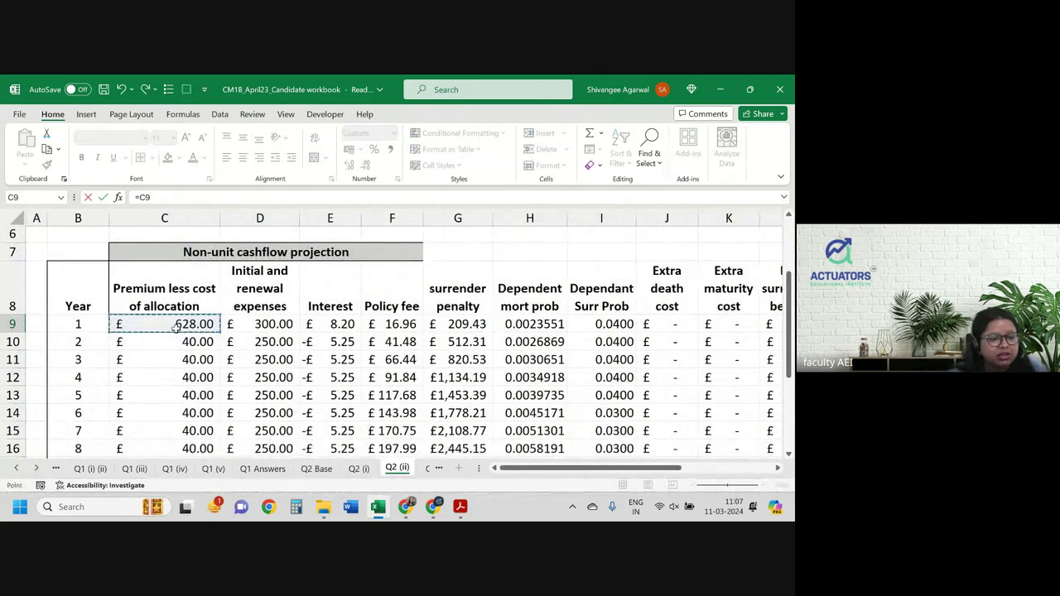
pyautogui.write('-')
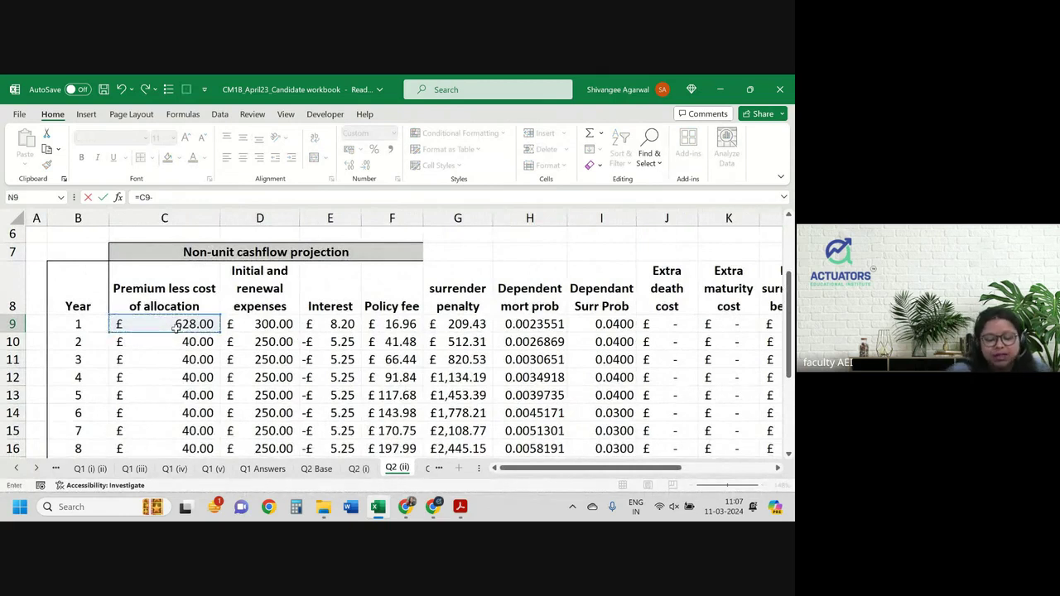
pyautogui.click(263, 325)
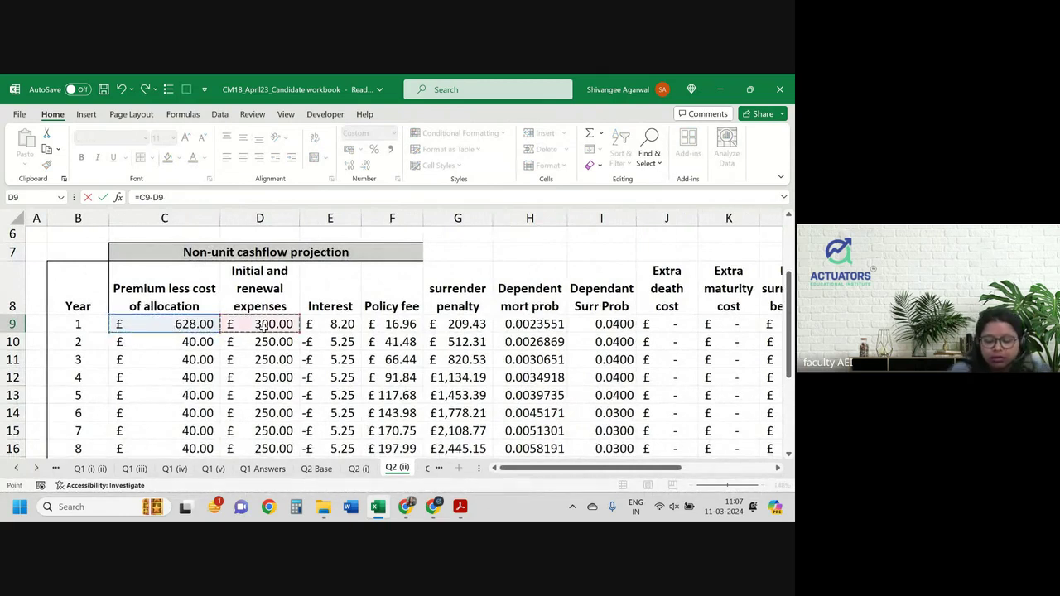
pyautogui.write('+')
pyautogui.click(333, 324)
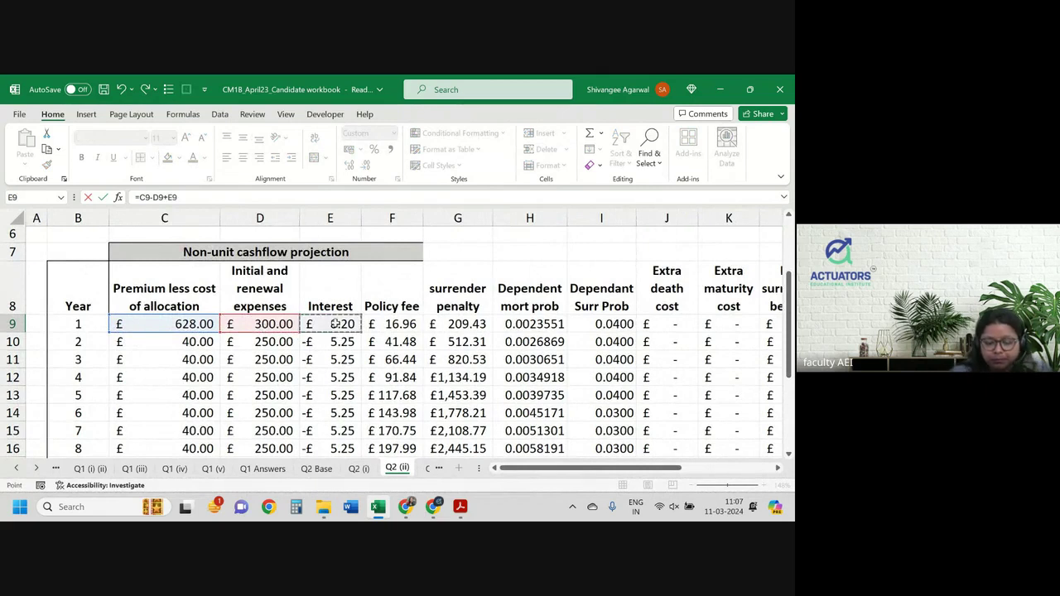
pyautogui.write('+')
pyautogui.click(391, 325)
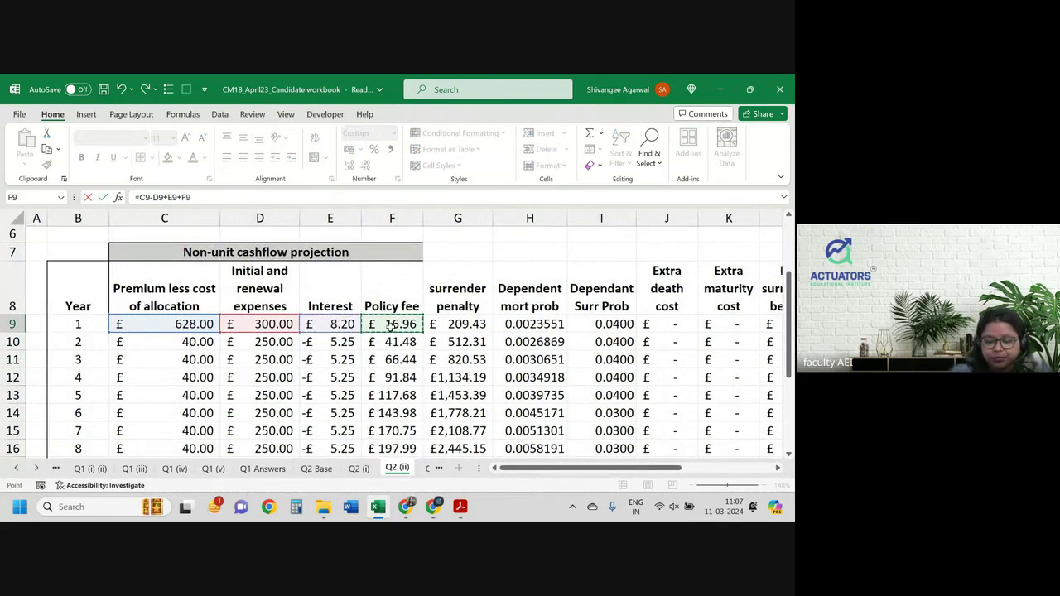
pyautogui.hscroll(3, 391, 325)
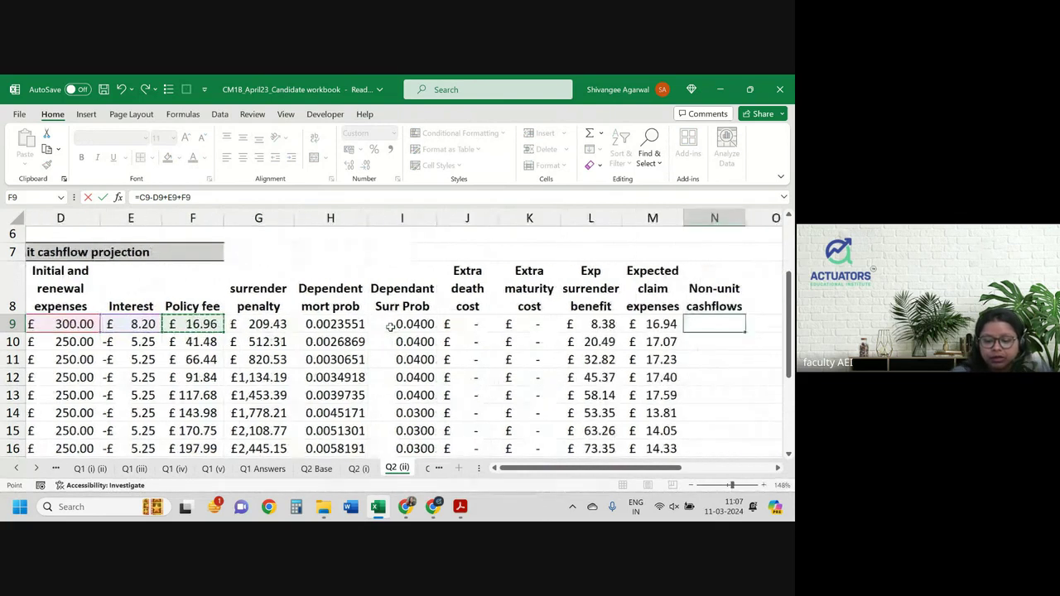
pyautogui.hscroll(1, 391, 327)
pyautogui.write('-')
pyautogui.click(391, 326)
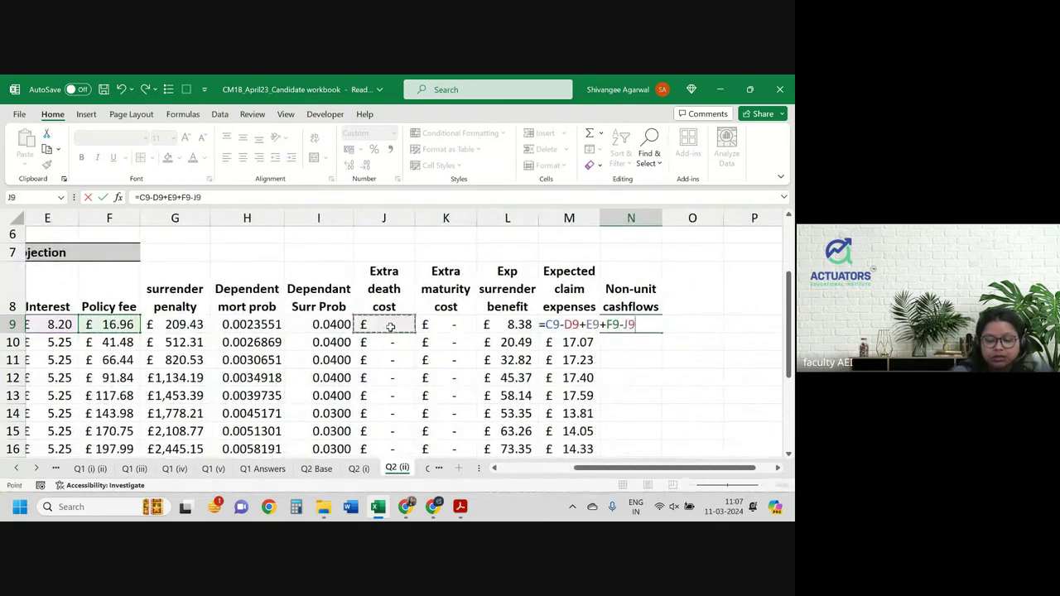
pyautogui.write('-')
pyautogui.click(456, 327)
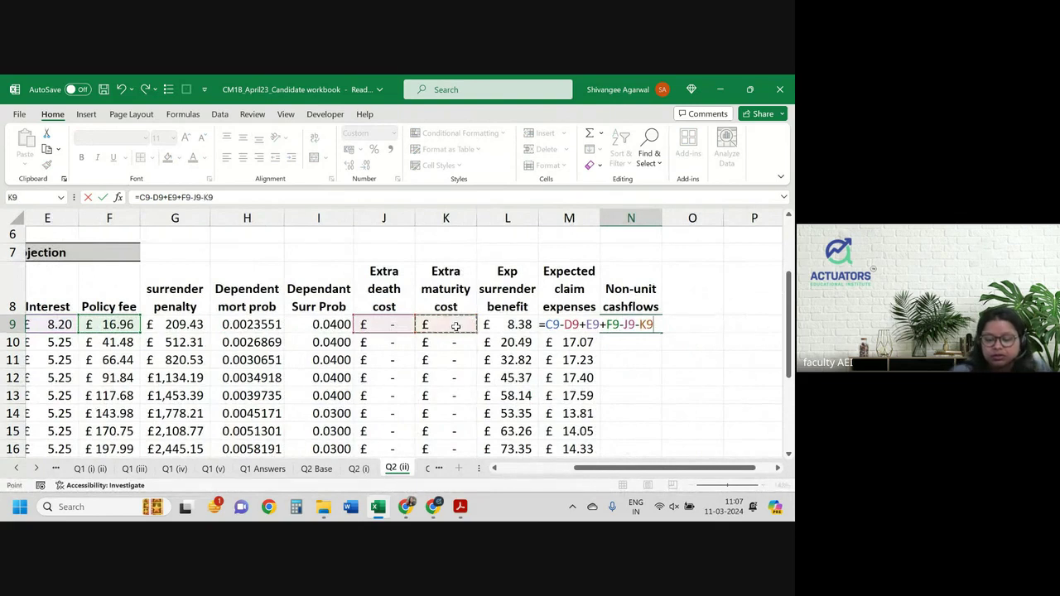
pyautogui.write('+')
pyautogui.click(519, 325)
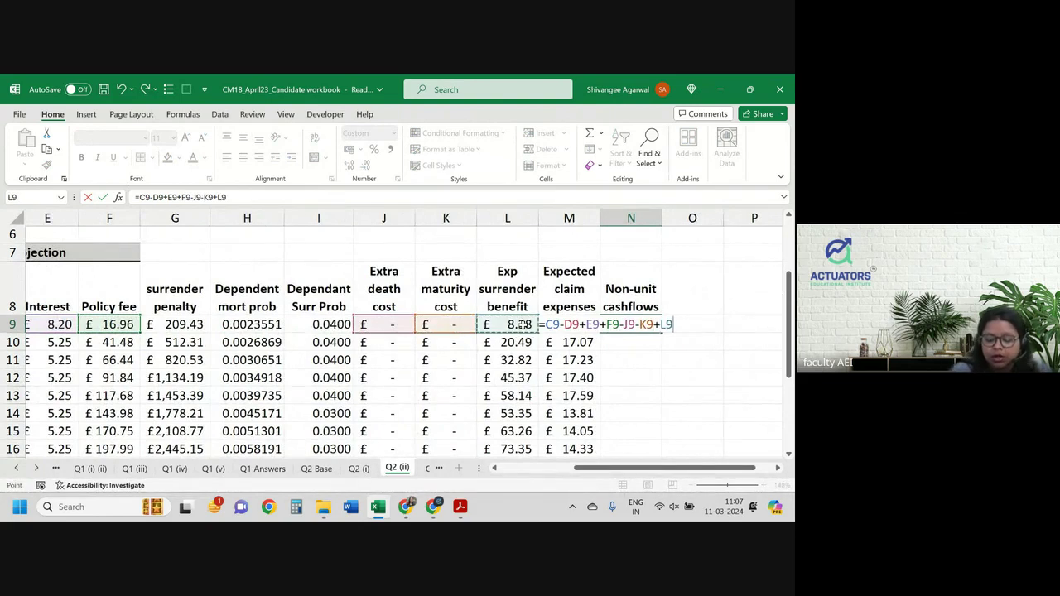
pyautogui.write('-')
pyautogui.press('Left')
pyautogui.press('Return')
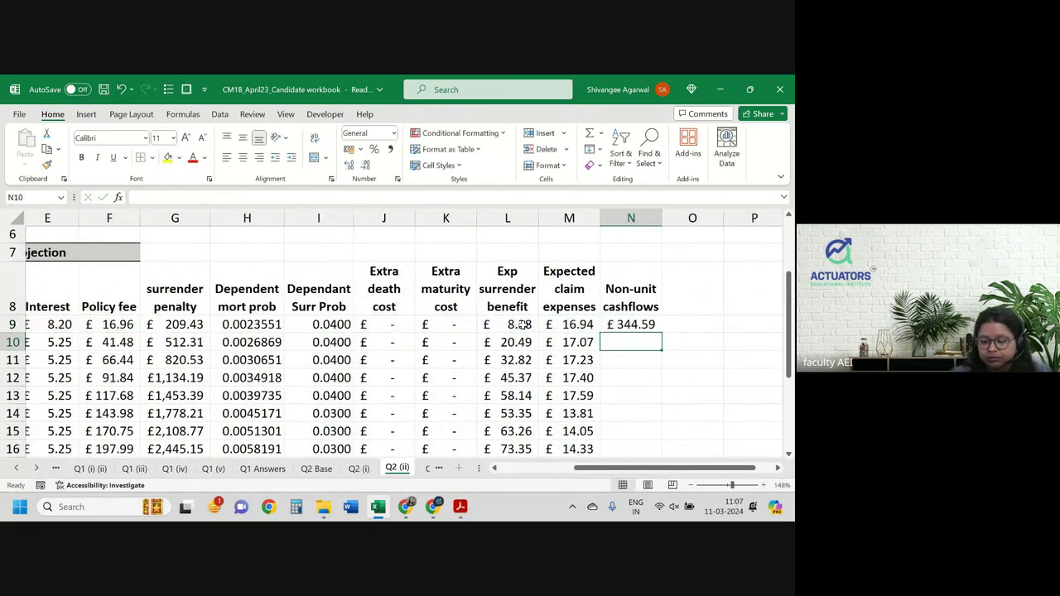
# Copy the N9 formula down to N23, ending at −£212.66 in year 15.
pyautogui.click(655, 328)
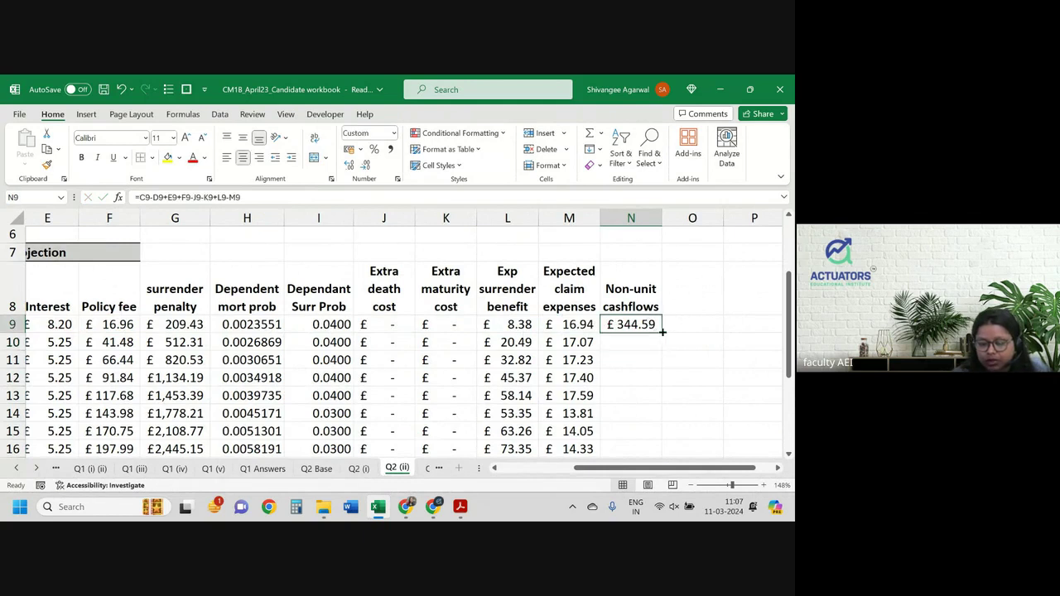
pyautogui.doubleClick(661, 332)
pyautogui.scroll(-2, 663, 333)
pyautogui.keyDown('ctrl'); pyautogui.scroll(-3, 663, 333); pyautogui.keyUp('ctrl')
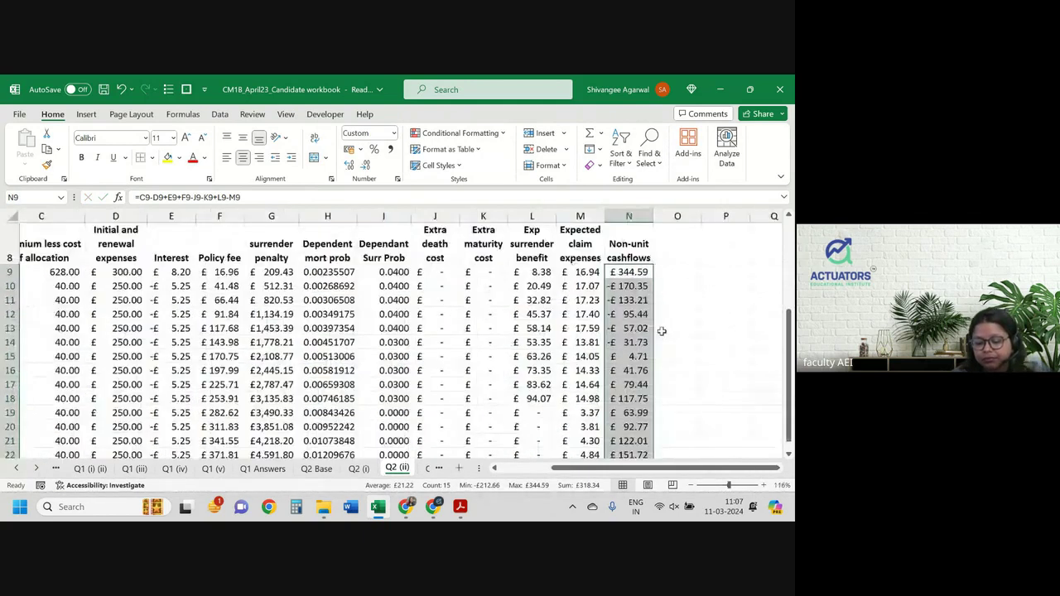
pyautogui.scroll(-1, 663, 333)
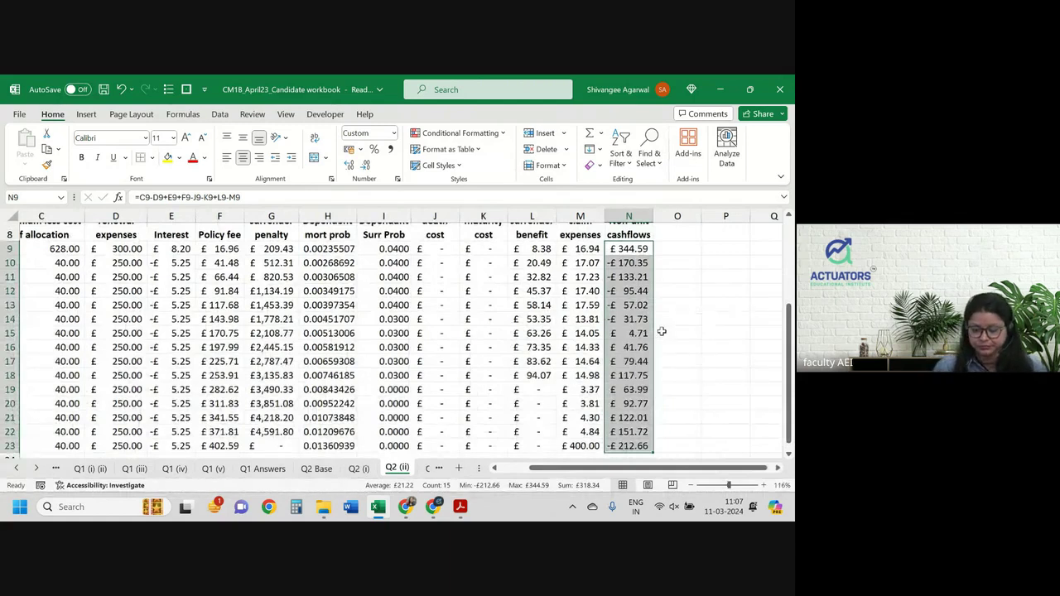
pyautogui.click(662, 332)
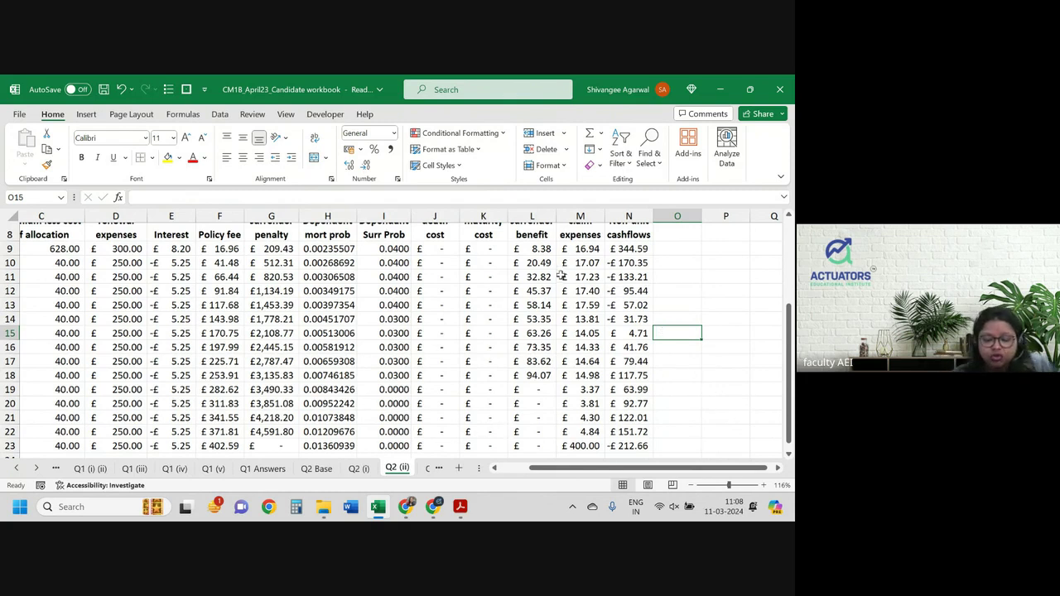
# Fill M23 (£400.00), the G23 surrender penalty and D9 (£300.00) in yellow.
pyautogui.click(577, 449)
pyautogui.click(168, 158)
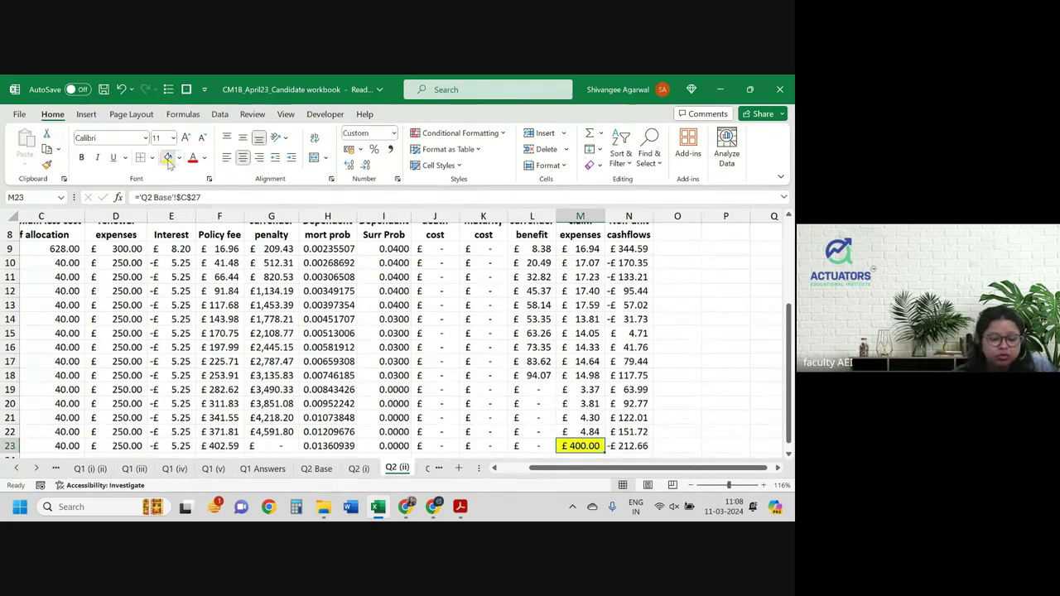
pyautogui.click(271, 445)
pyautogui.click(168, 158)
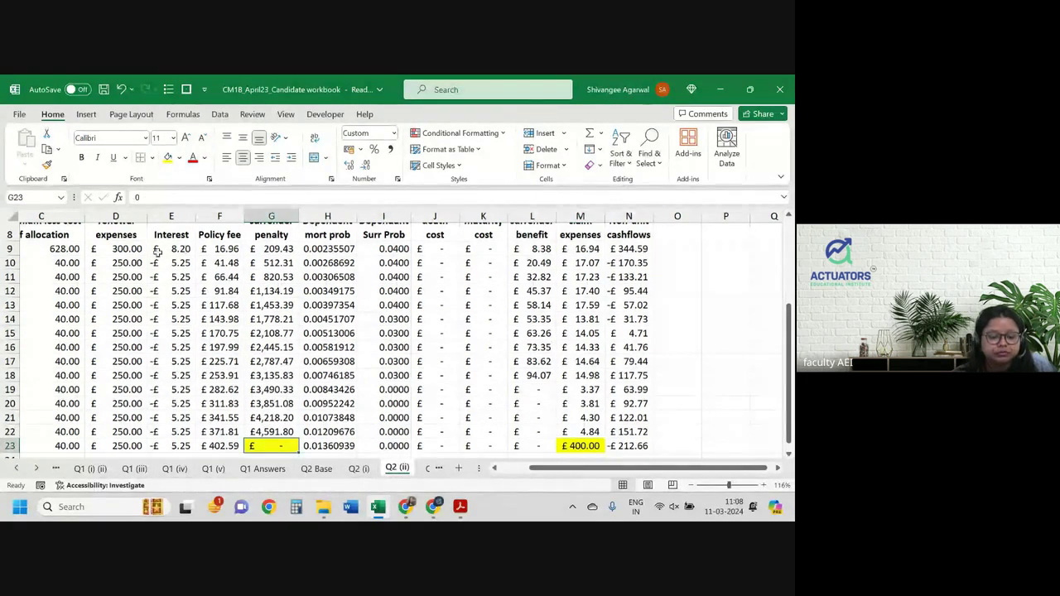
pyautogui.hscroll(-1, 157, 251)
pyautogui.hscroll(1, 158, 251)
pyautogui.hscroll(1, 158, 251)
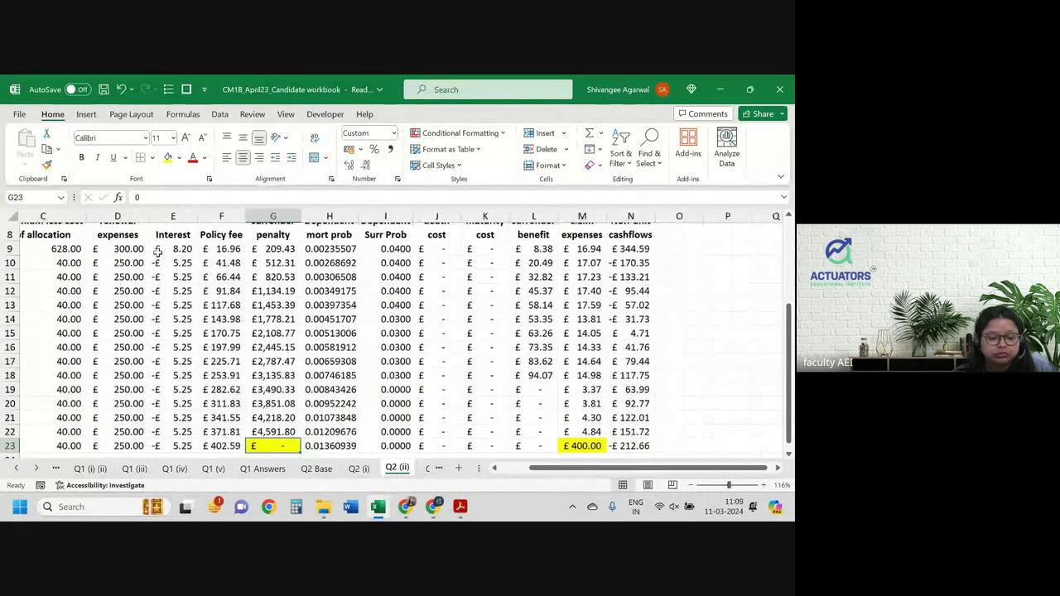
pyautogui.hscroll(1, 157, 251)
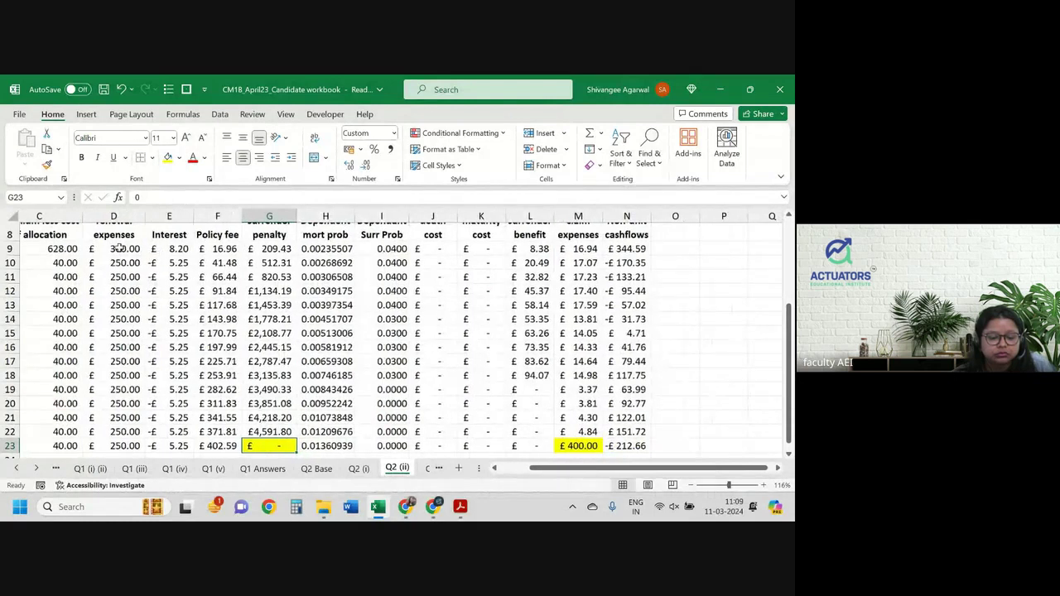
pyautogui.click(118, 248)
pyautogui.click(168, 157)
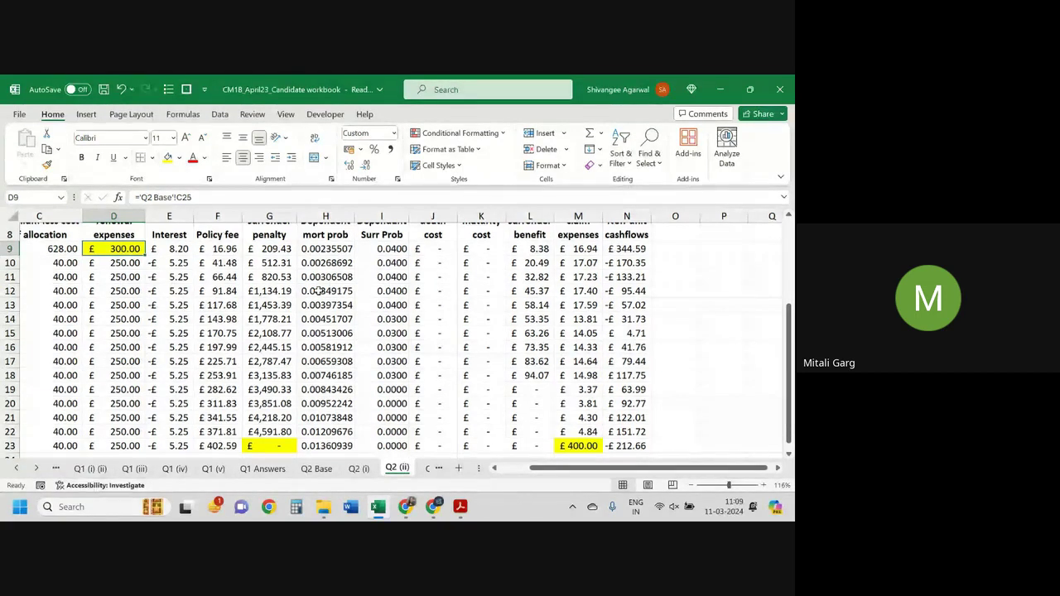
# On Q2 Base, check the surrender benefit and 15.0% penalty in cells C10 and C11.
pyautogui.scroll(1, 320, 291)
pyautogui.scroll(-1, 319, 291)
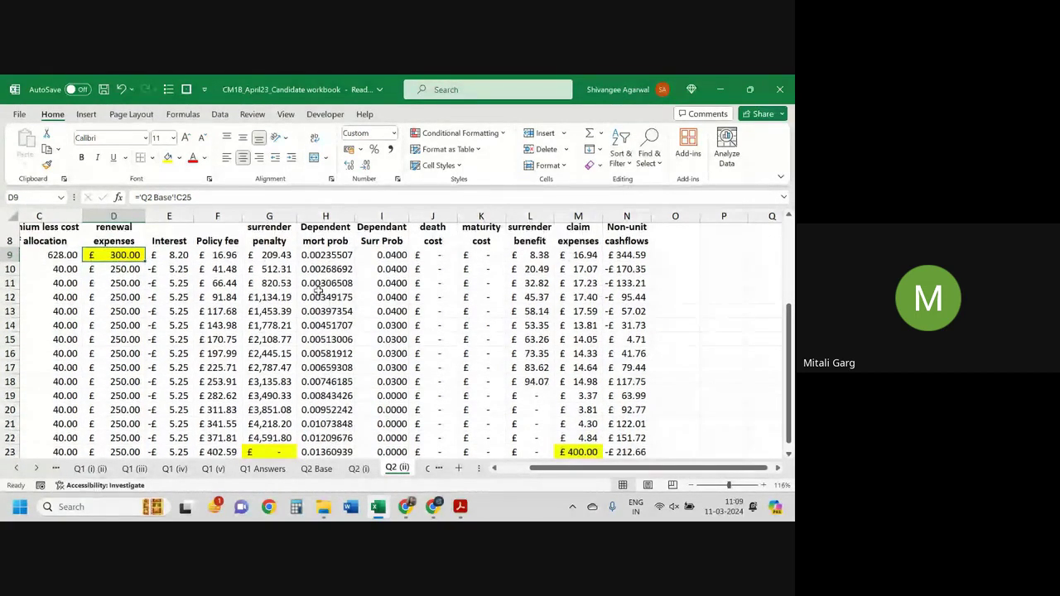
pyautogui.scroll(1, 319, 291)
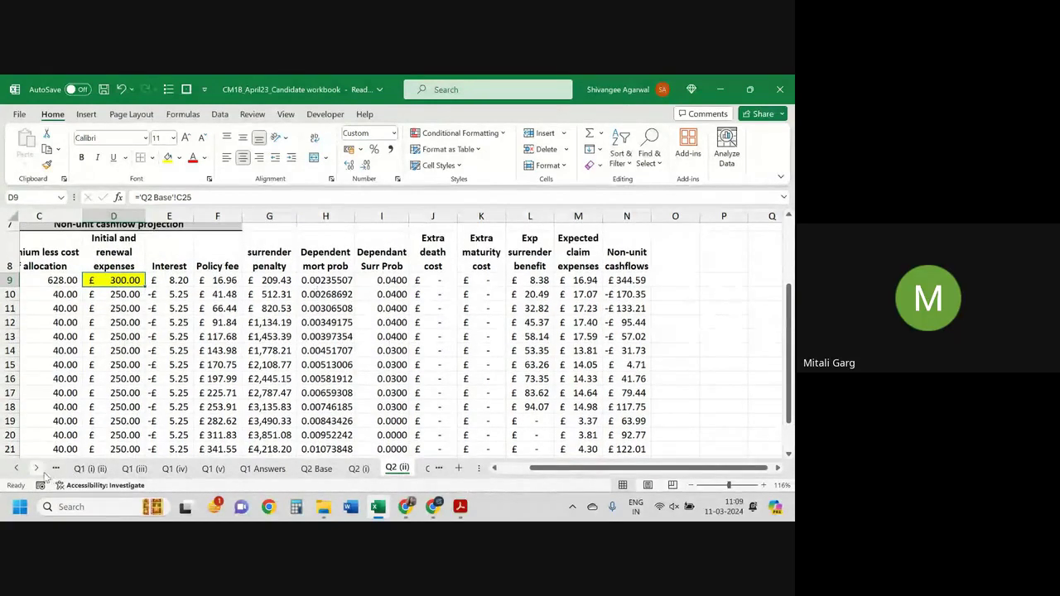
pyautogui.click(316, 469)
pyautogui.scroll(1, 234, 264)
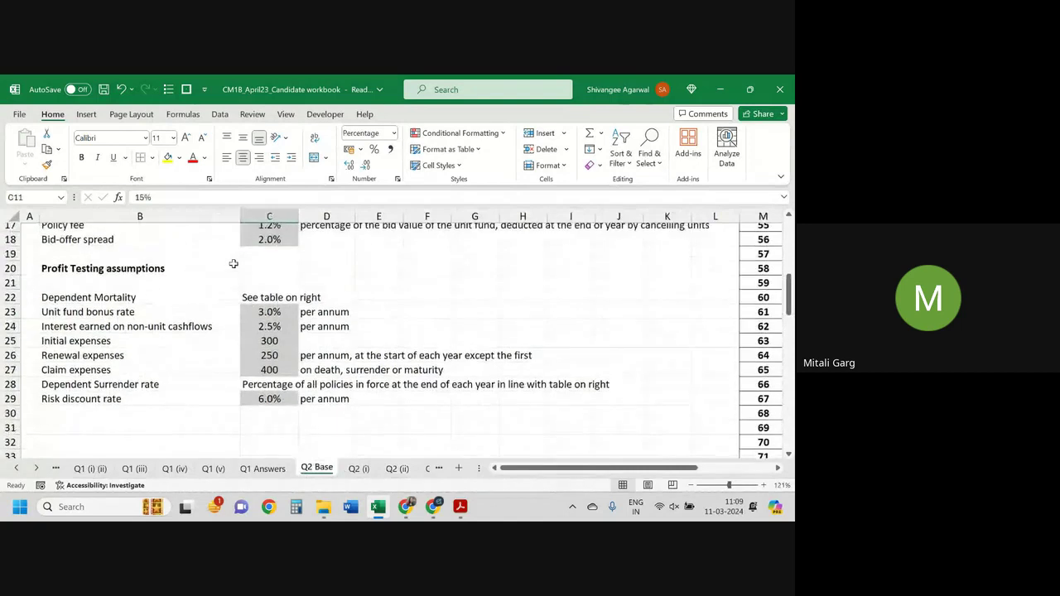
pyautogui.scroll(2, 234, 264)
pyautogui.scroll(1, 233, 263)
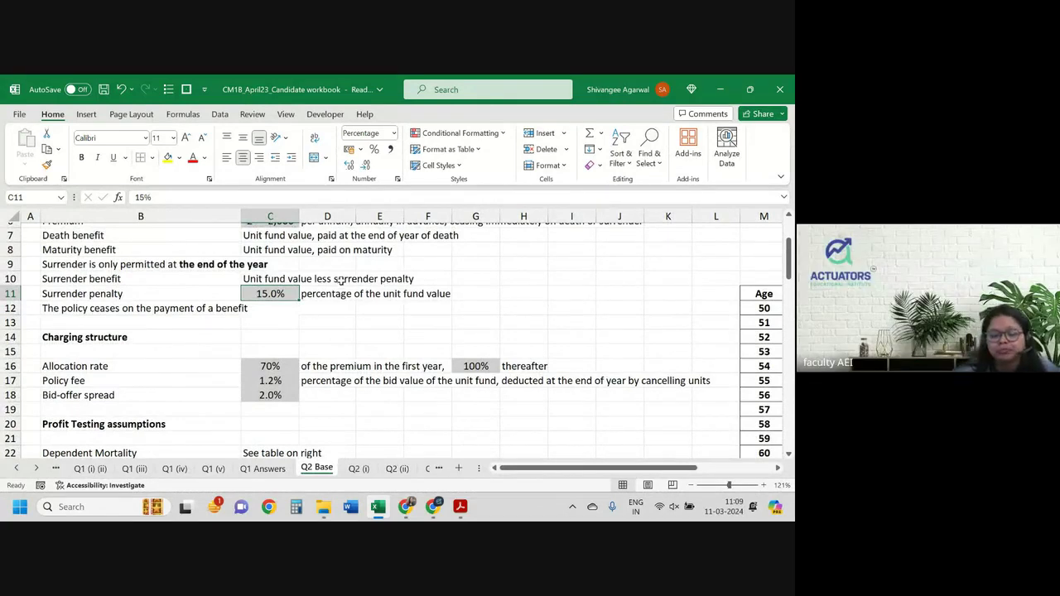
pyautogui.click(268, 279)
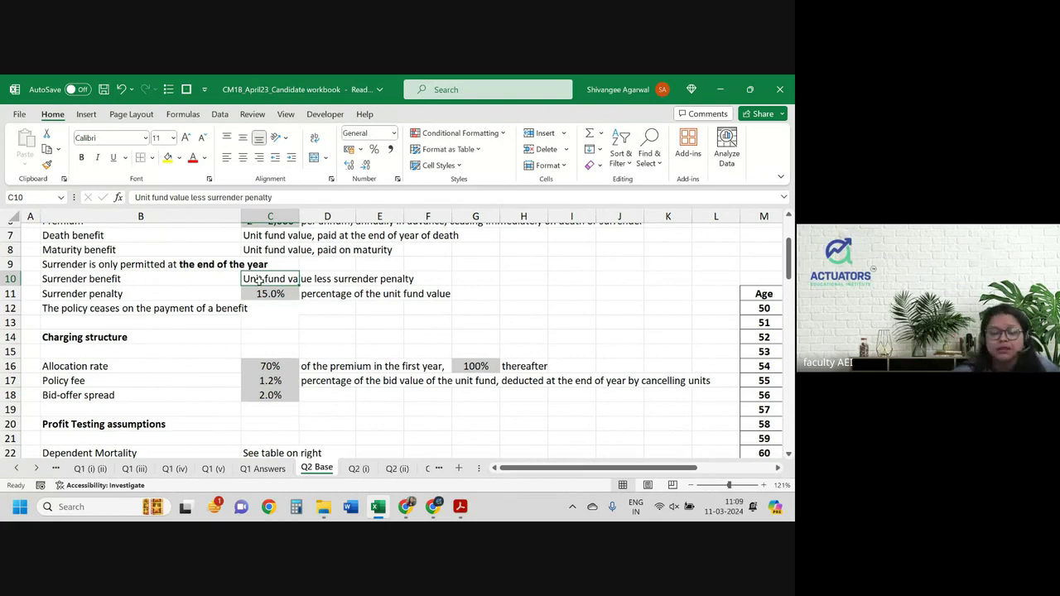
pyautogui.click(272, 296)
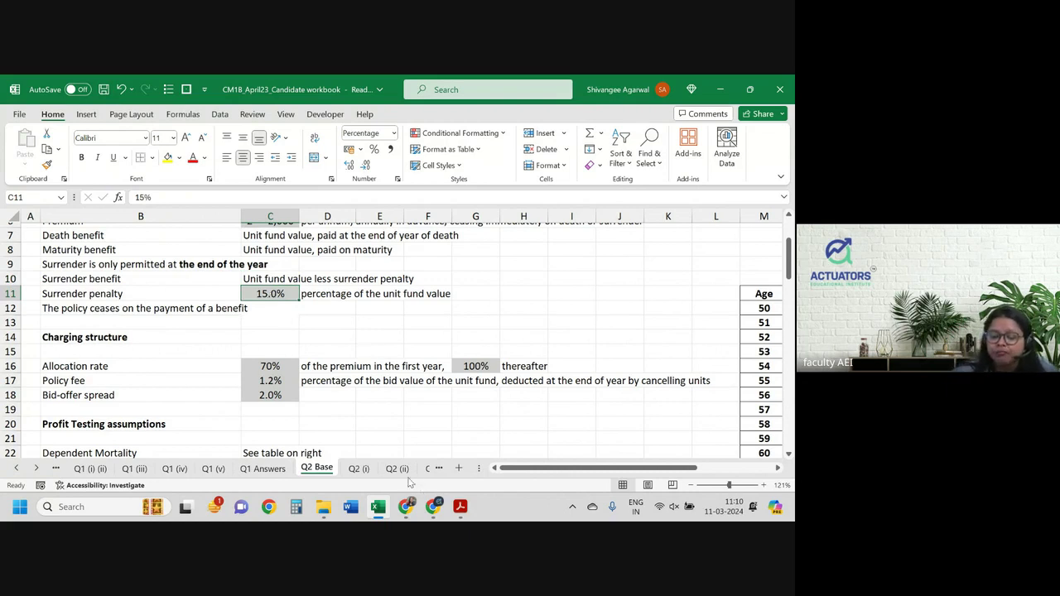
# Back on Q2 (ii), inspect L9's formula =G9*I9 giving £8.38.
pyautogui.click(405, 471)
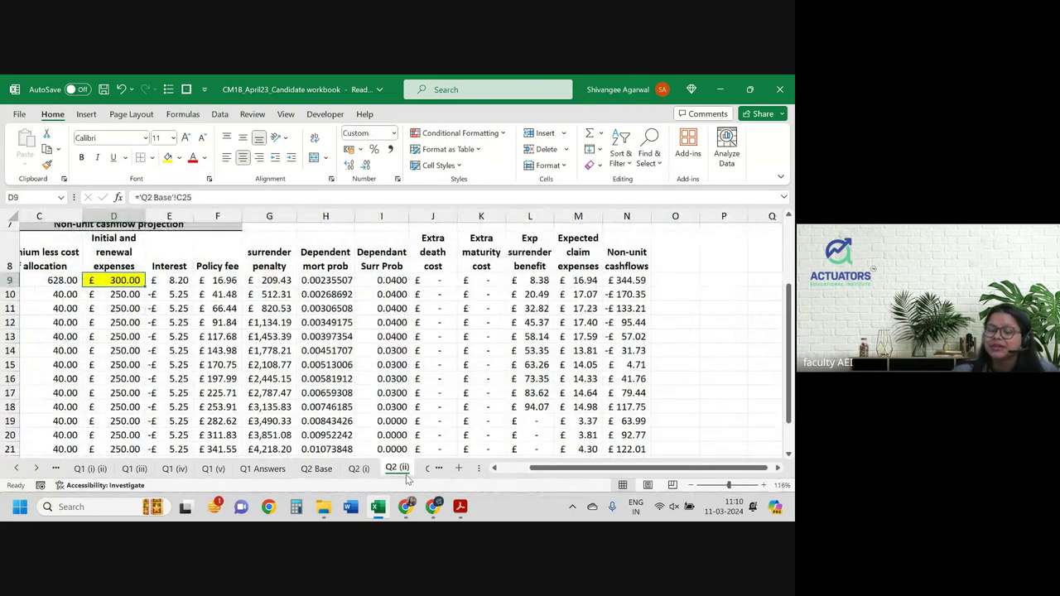
pyautogui.click(540, 286)
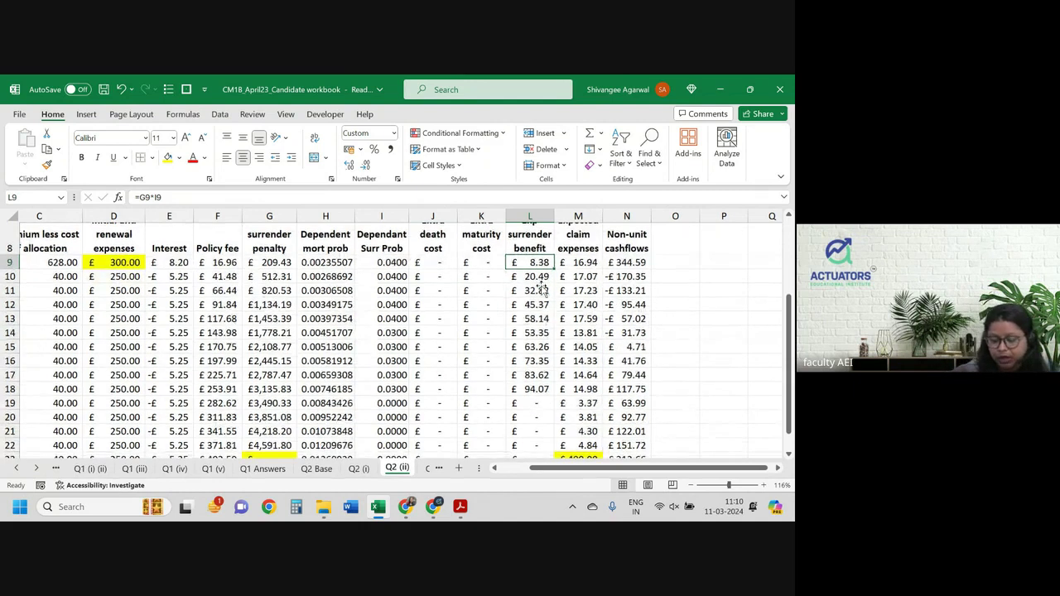
# Highlight 'present value of the profit' in the exam PDF, then go to the Q2 (iii) sheet.
pyautogui.hotkey('alt', 'Tab')
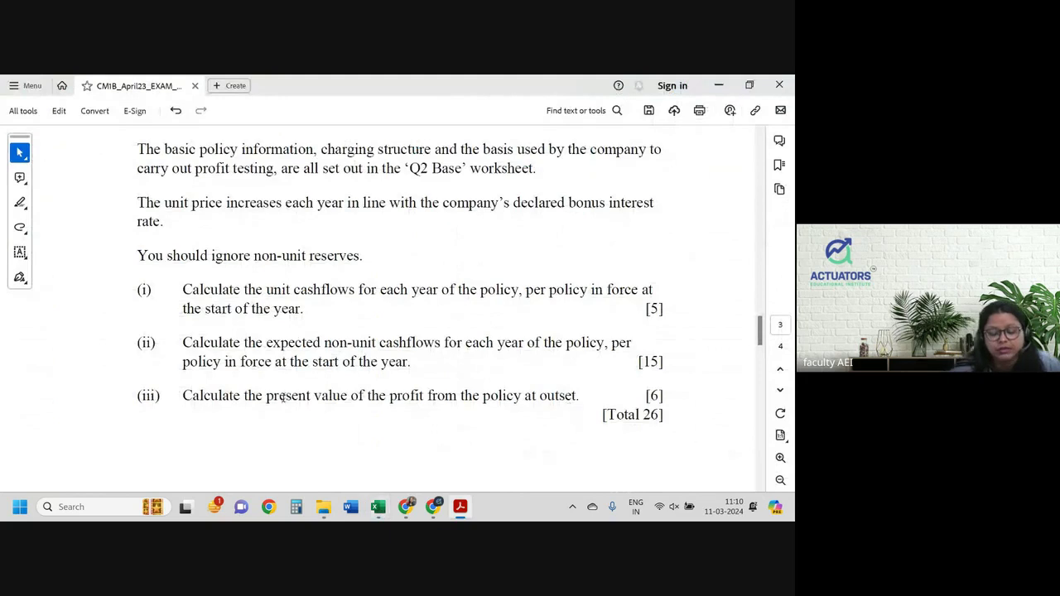
pyautogui.moveTo(267, 396); pyautogui.dragTo(423, 396)
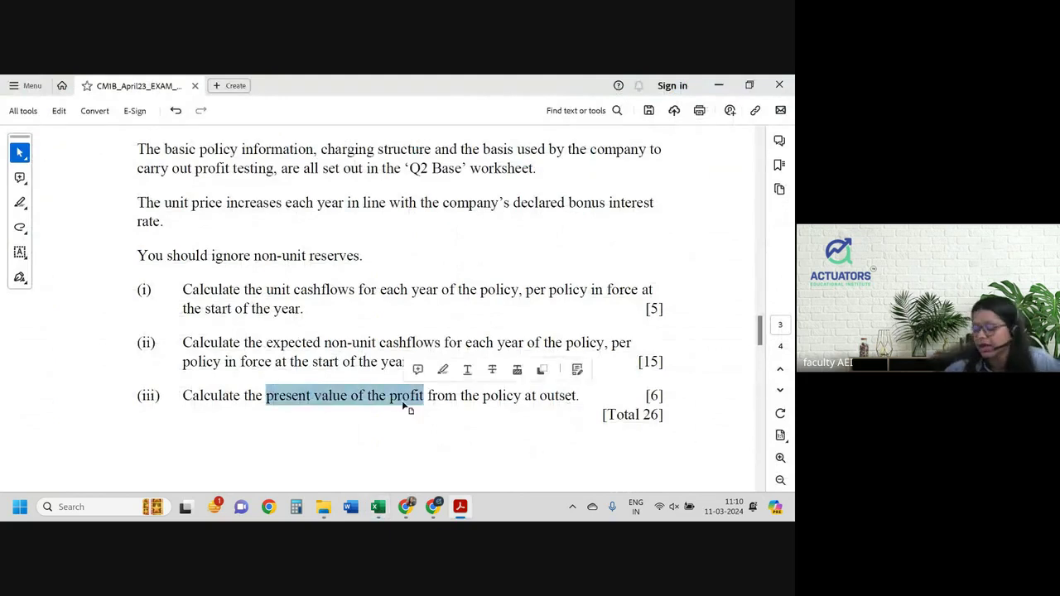
pyautogui.hotkey('alt', 'Tab')
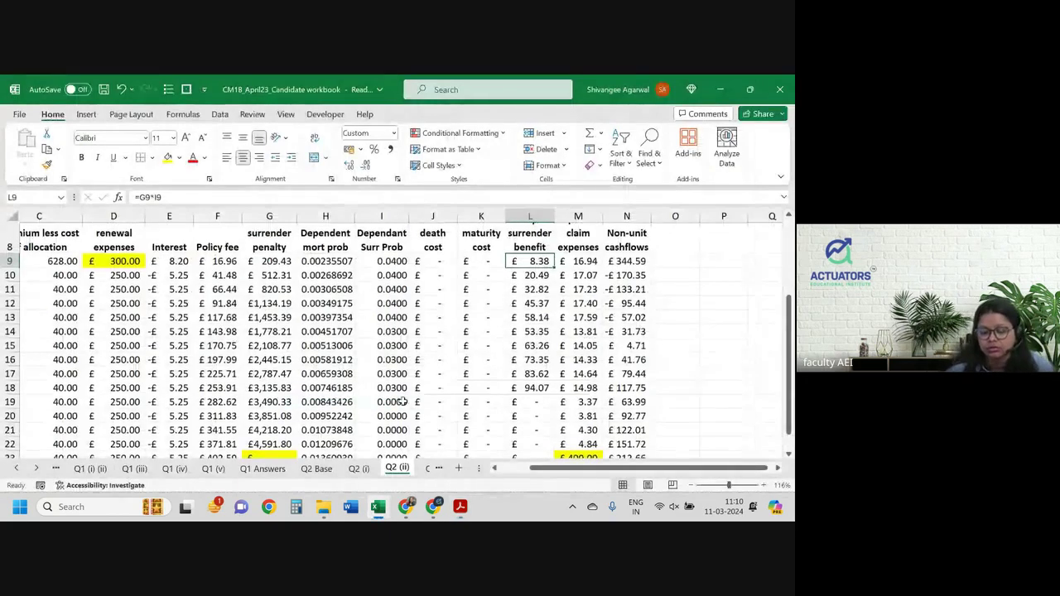
pyautogui.scroll(-1, 403, 402)
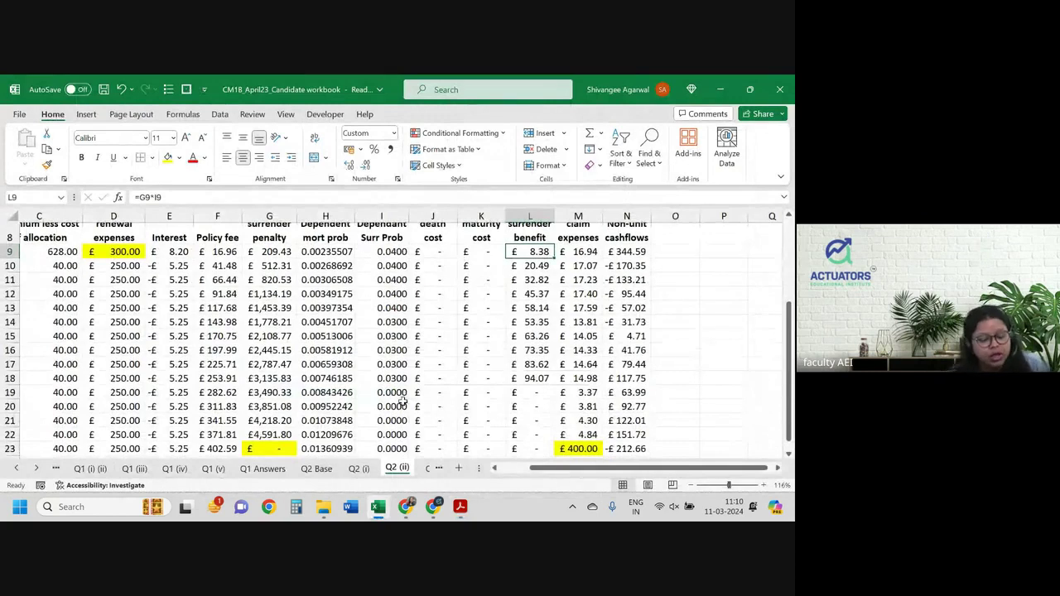
pyautogui.hotkey('alt', 'Tab')
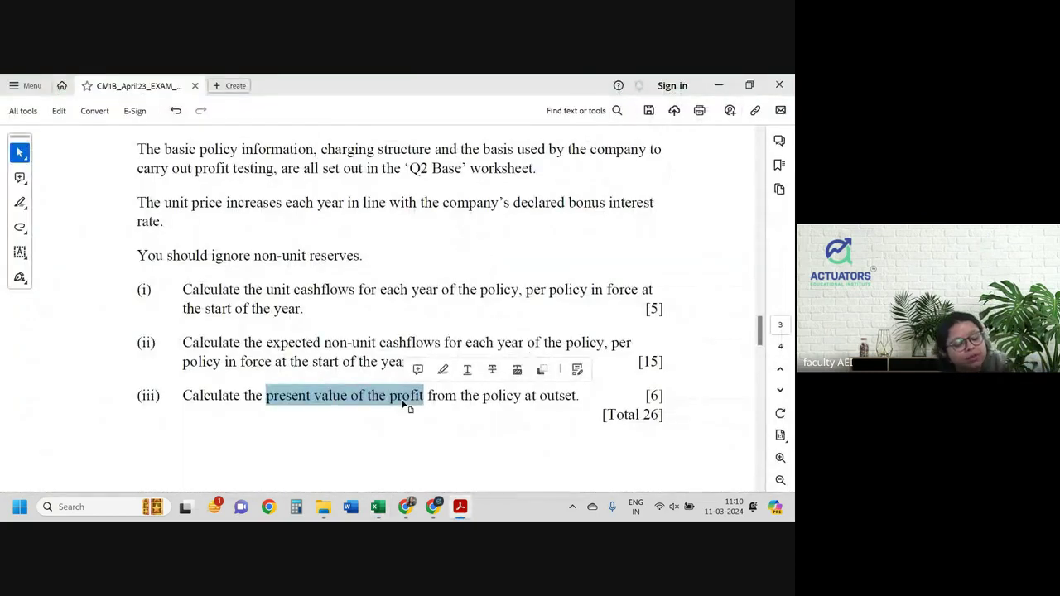
pyautogui.hotkey('alt', 'Tab')
pyautogui.hotkey('alt', 'Tab')
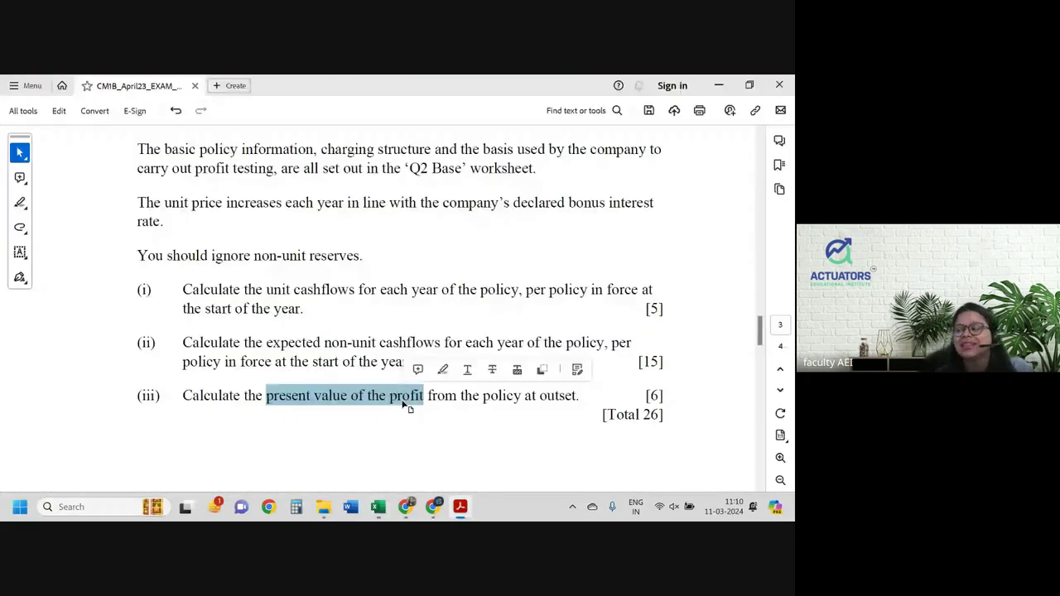
pyautogui.hotkey('alt', 'Tab')
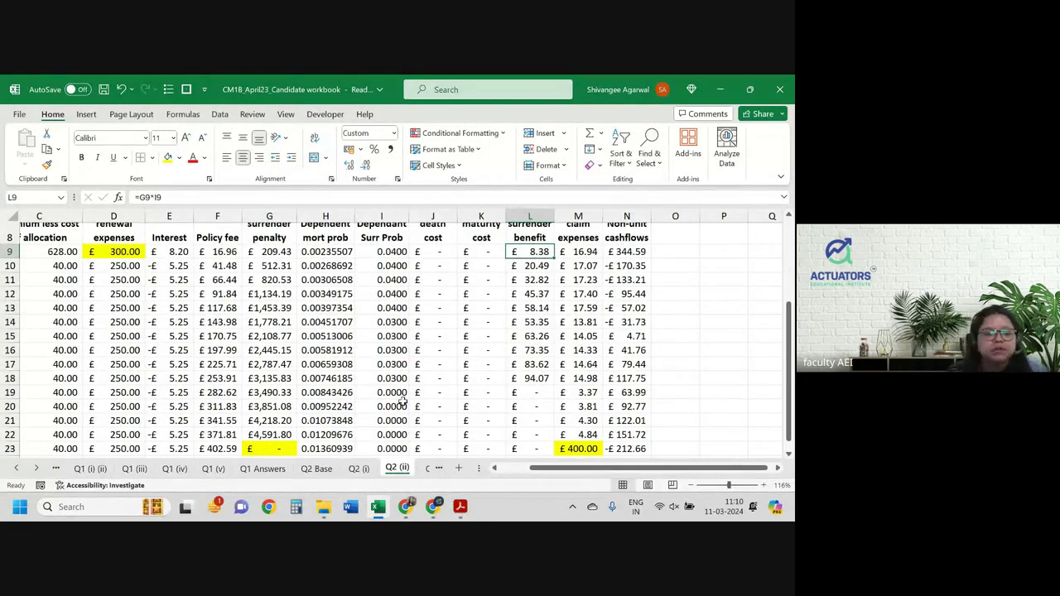
pyautogui.click(429, 469)
# Link C9 to ='Q2 (ii)'!N9 and fill the Profit vector down to C23.
pyautogui.keyDown('ctrl'); pyautogui.scroll(3, 191, 351); pyautogui.keyUp('ctrl')
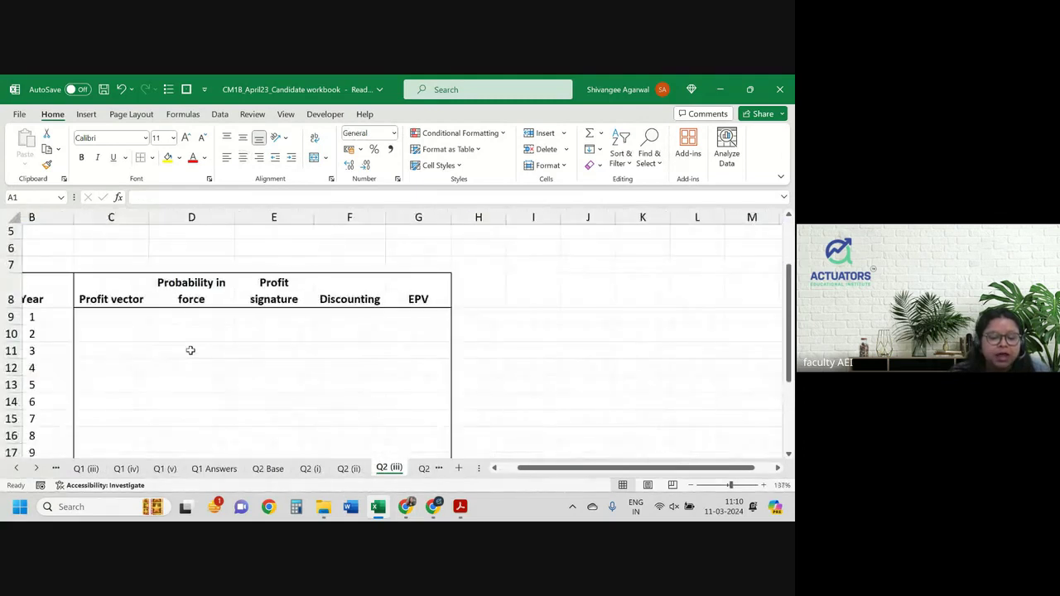
pyautogui.click(100, 318)
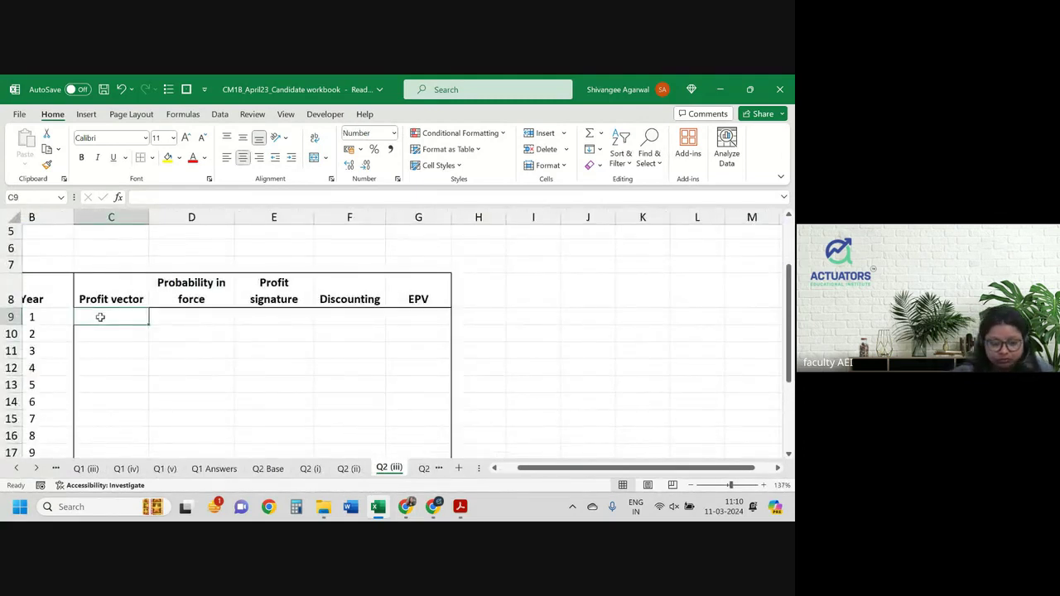
pyautogui.write('=')
pyautogui.click(349, 469)
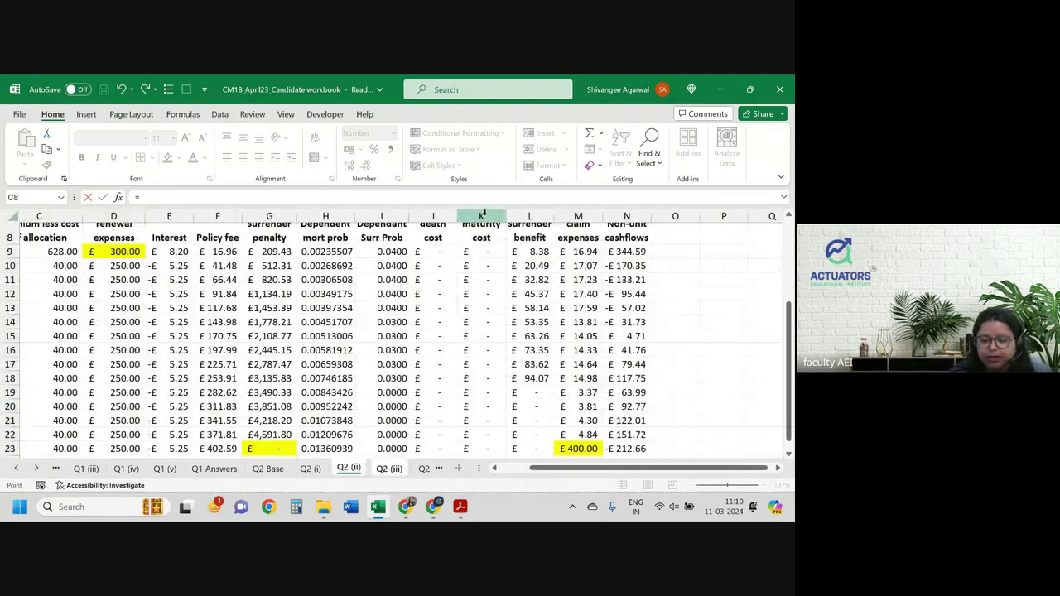
pyautogui.click(635, 252)
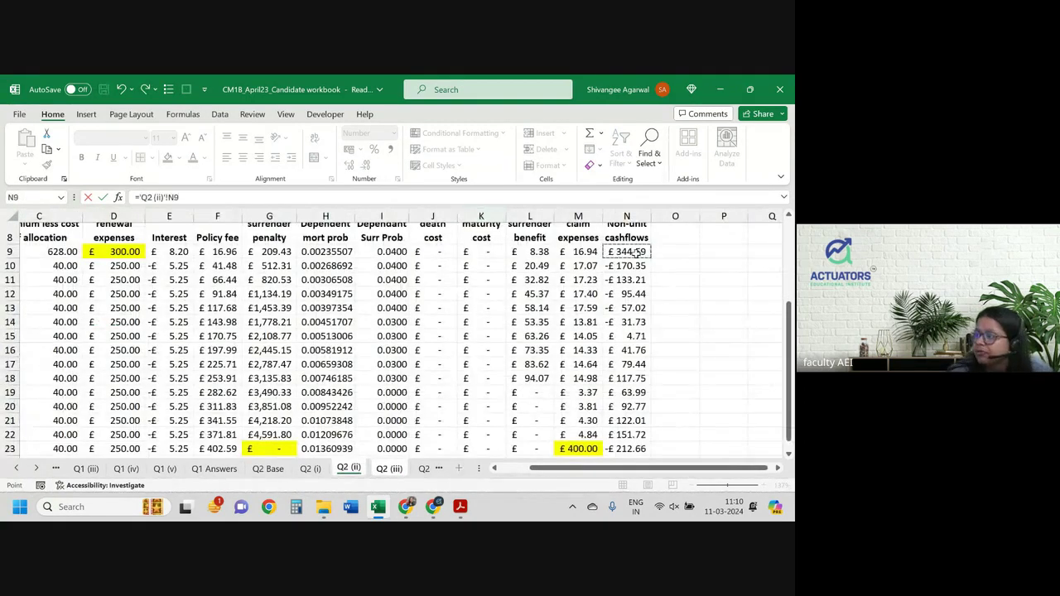
pyautogui.press('Return')
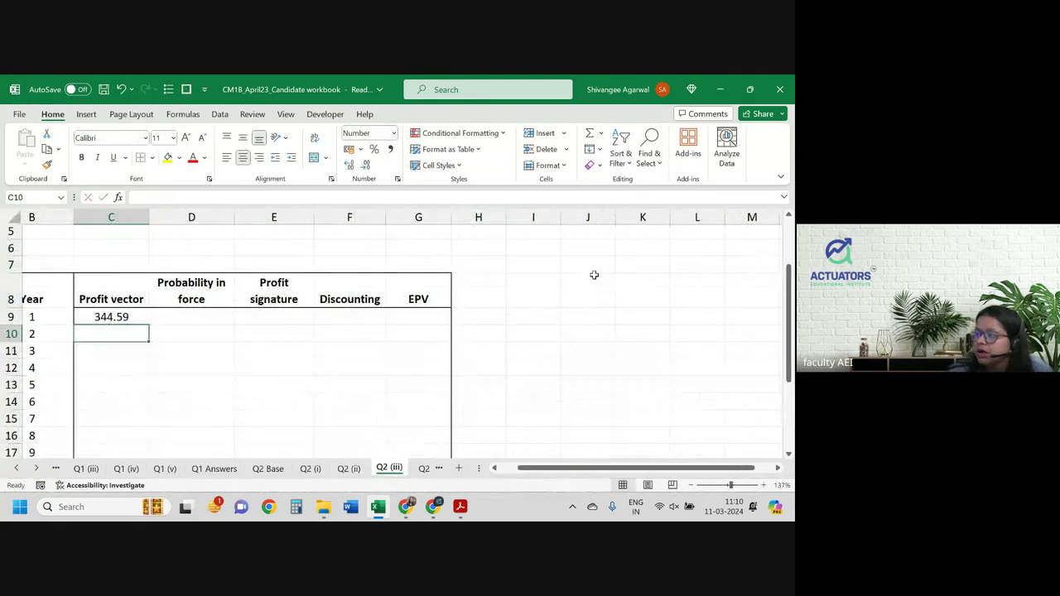
pyautogui.click(141, 317)
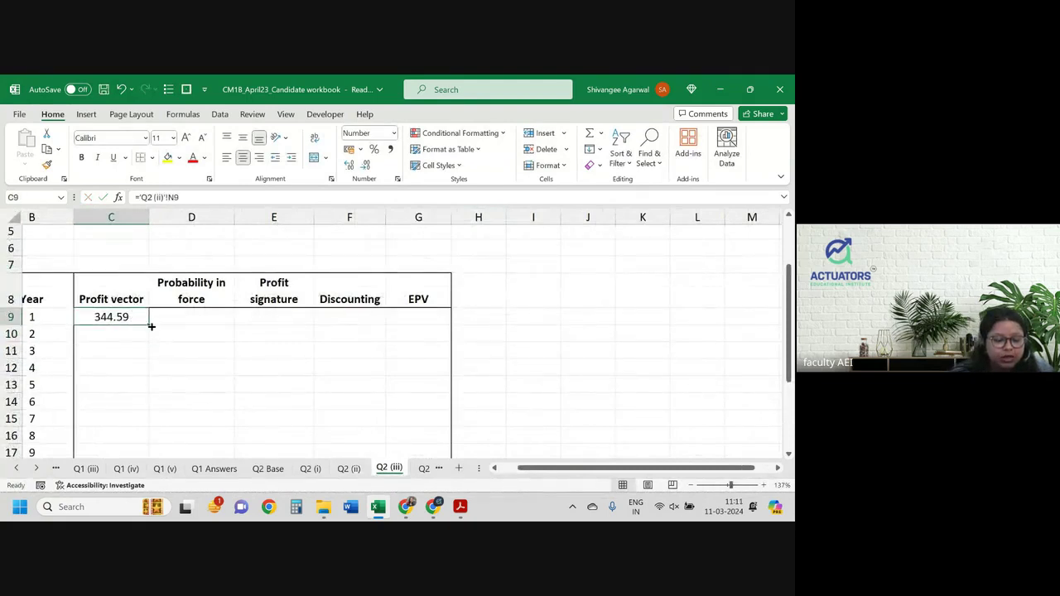
pyautogui.doubleClick(152, 327)
pyautogui.scroll(-2, 152, 326)
pyautogui.scroll(1, 150, 328)
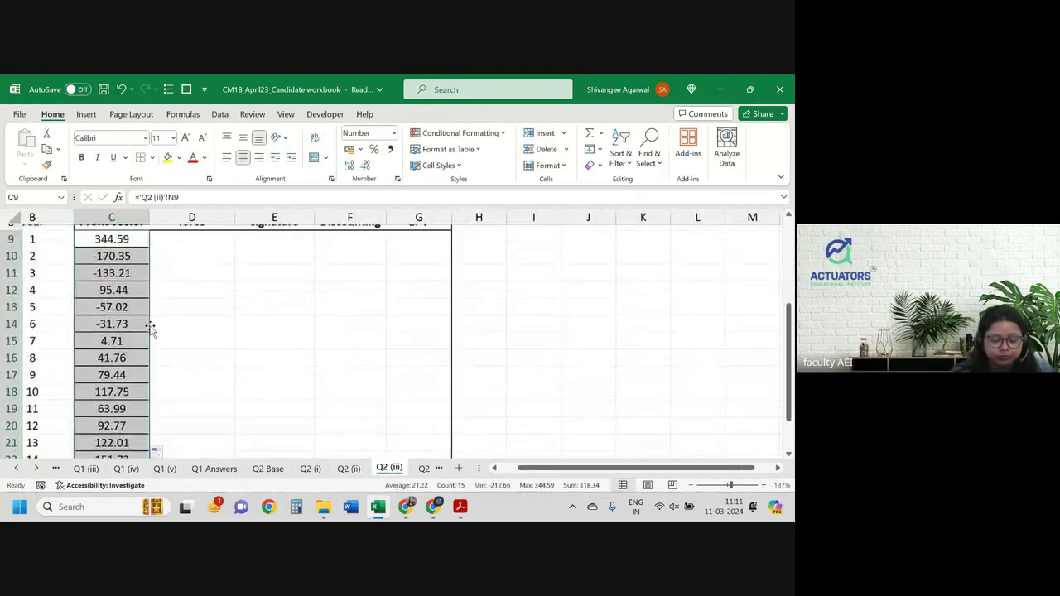
pyautogui.scroll(1, 203, 272)
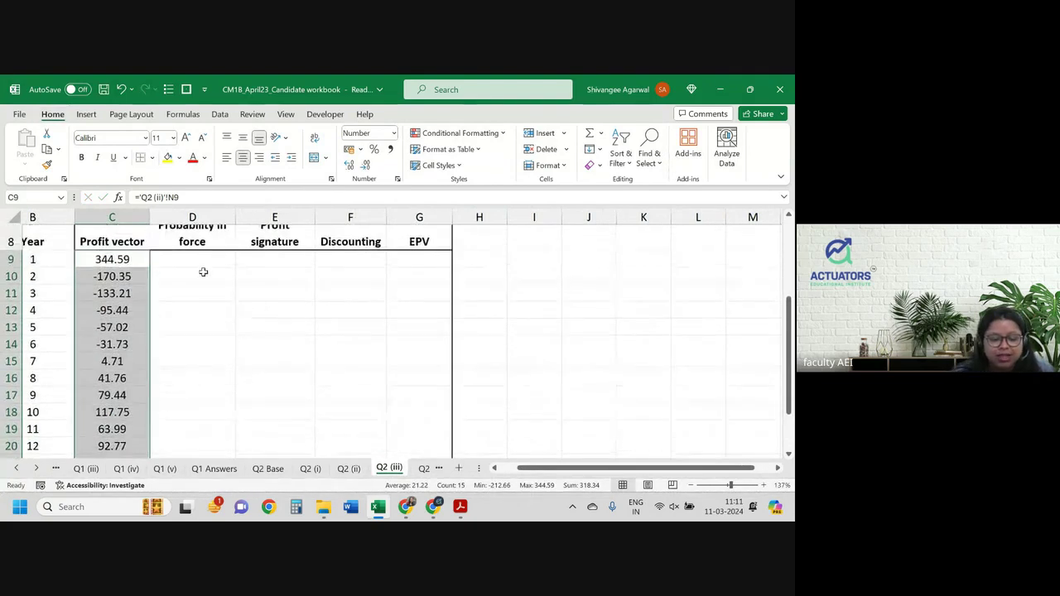
pyautogui.click(199, 260)
pyautogui.scroll(1, 199, 261)
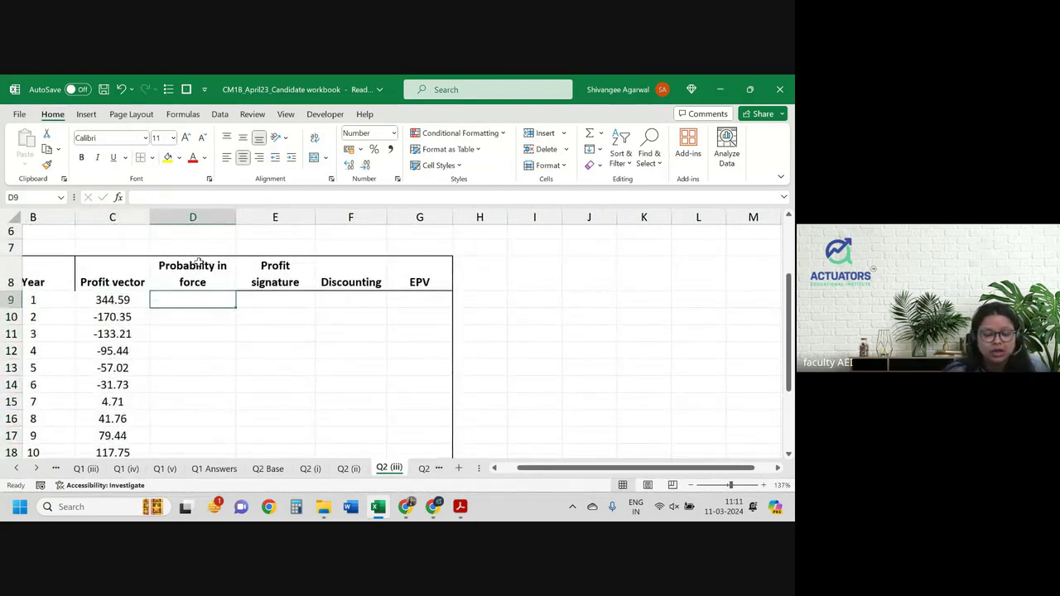
# Enter 1 in D9 and =D9*(1-'Q2 (ii)'!I9-'Q2 (ii)'!H9) in D10, filled down.
pyautogui.write('1')
pyautogui.press('Return')
pyautogui.write('=')
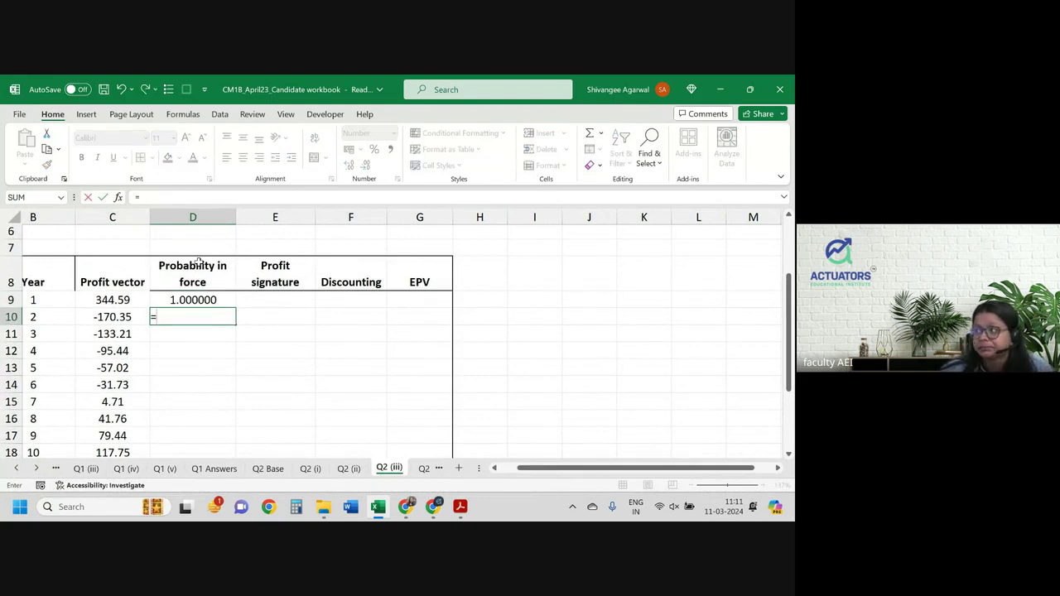
pyautogui.press('Up')
pyautogui.write('*(')
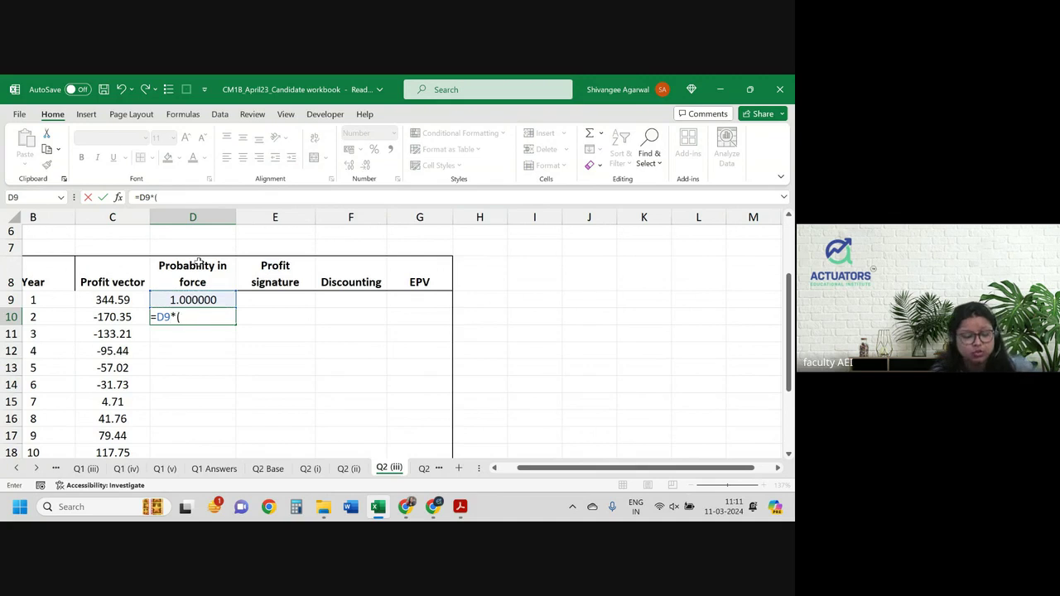
pyautogui.write('1-')
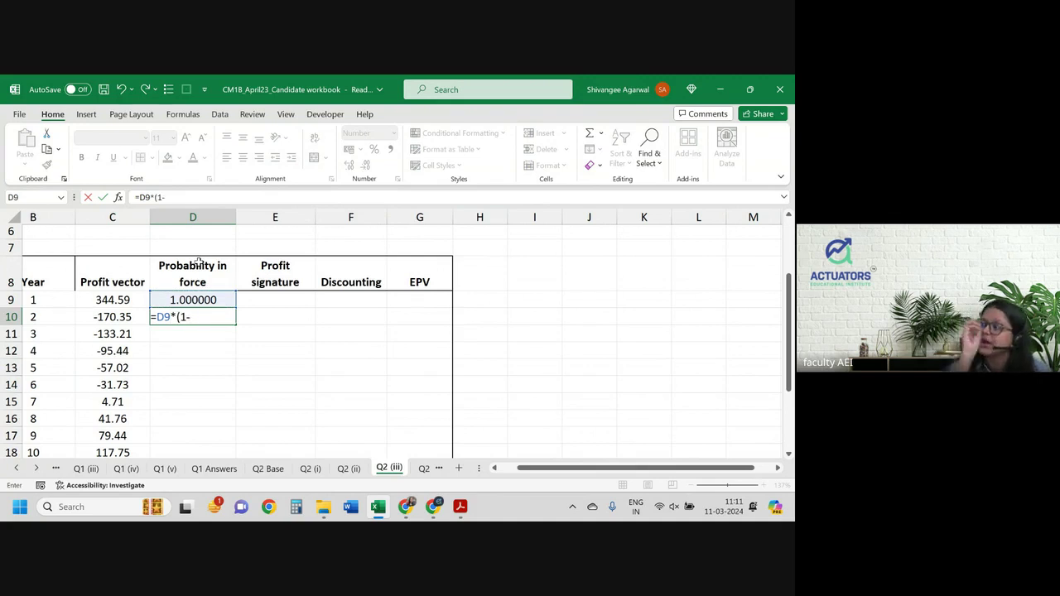
pyautogui.hotkey('ctrl', 'pageup')
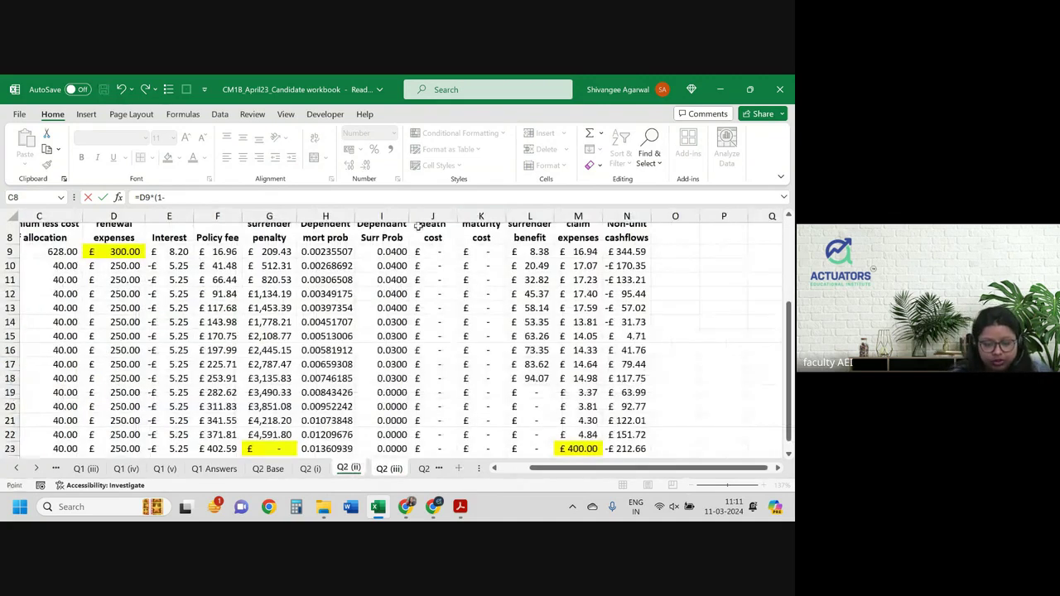
pyautogui.click(389, 251)
pyautogui.write('-')
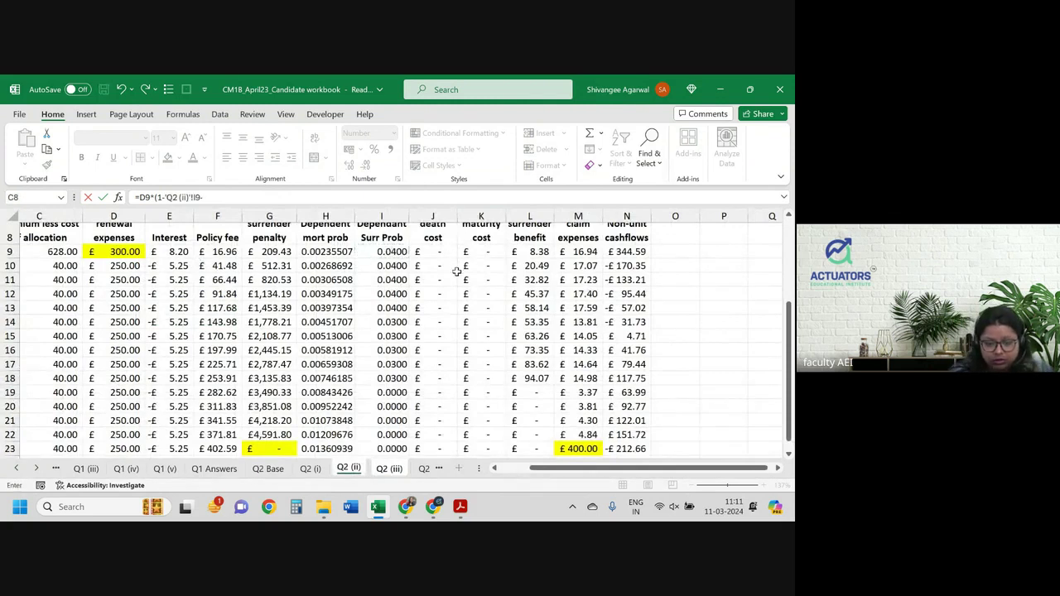
pyautogui.scroll(1, 414, 278)
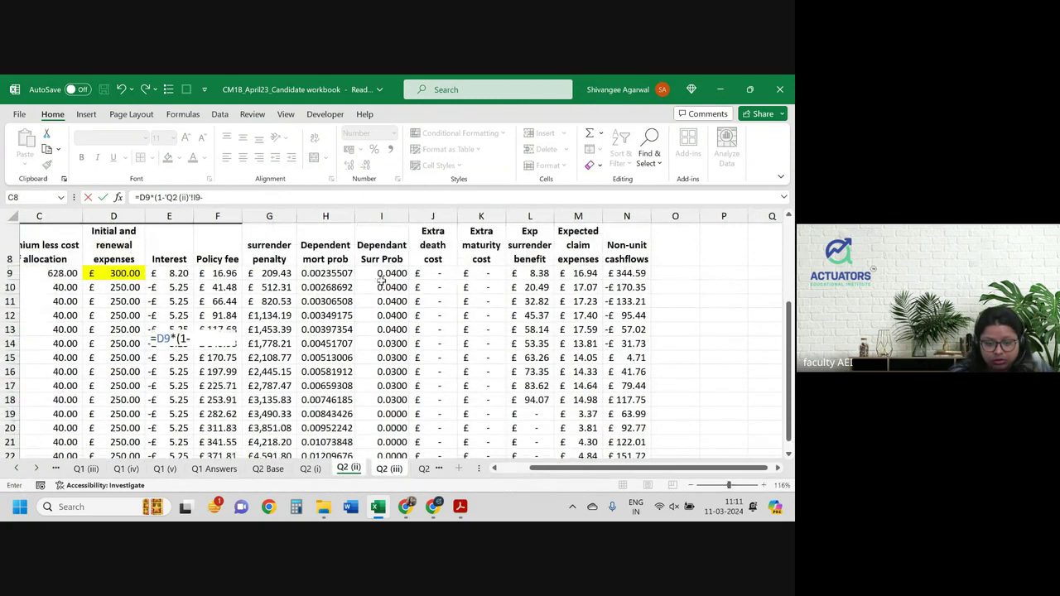
pyautogui.click(326, 275)
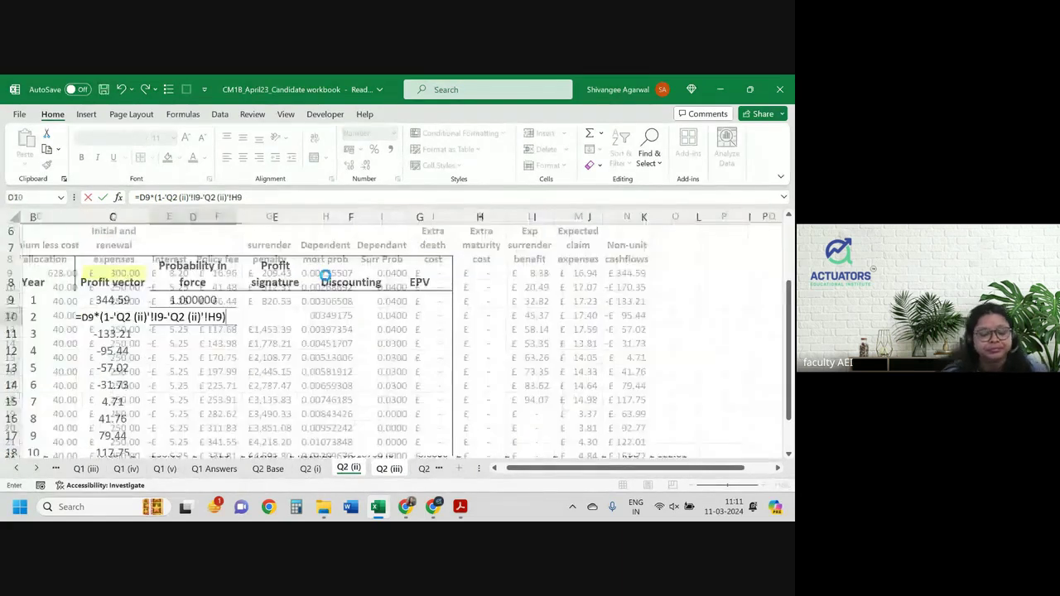
pyautogui.press('Return')
pyautogui.click(230, 325)
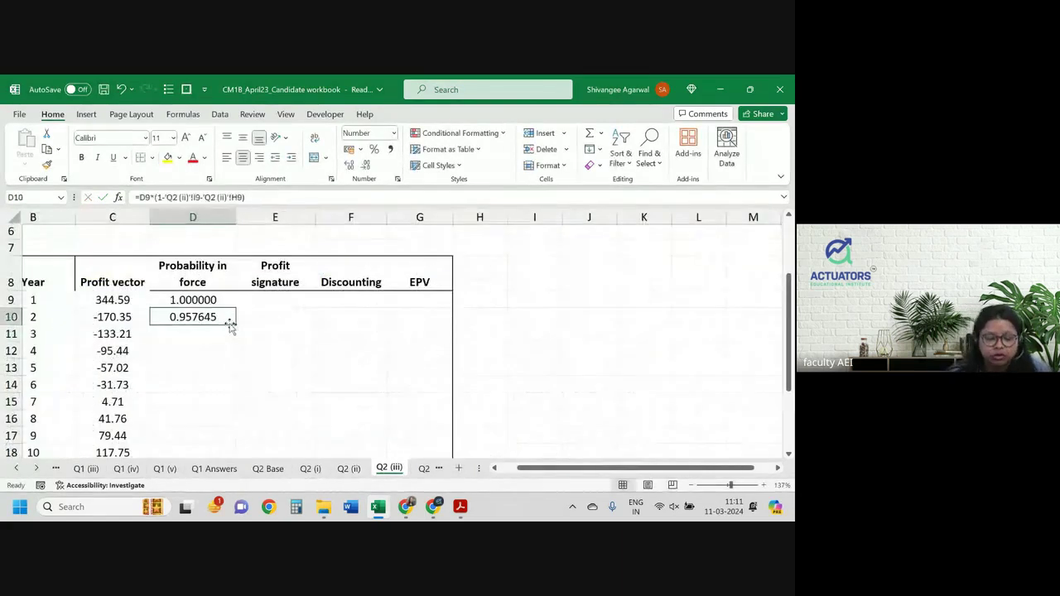
pyautogui.doubleClick(234, 326)
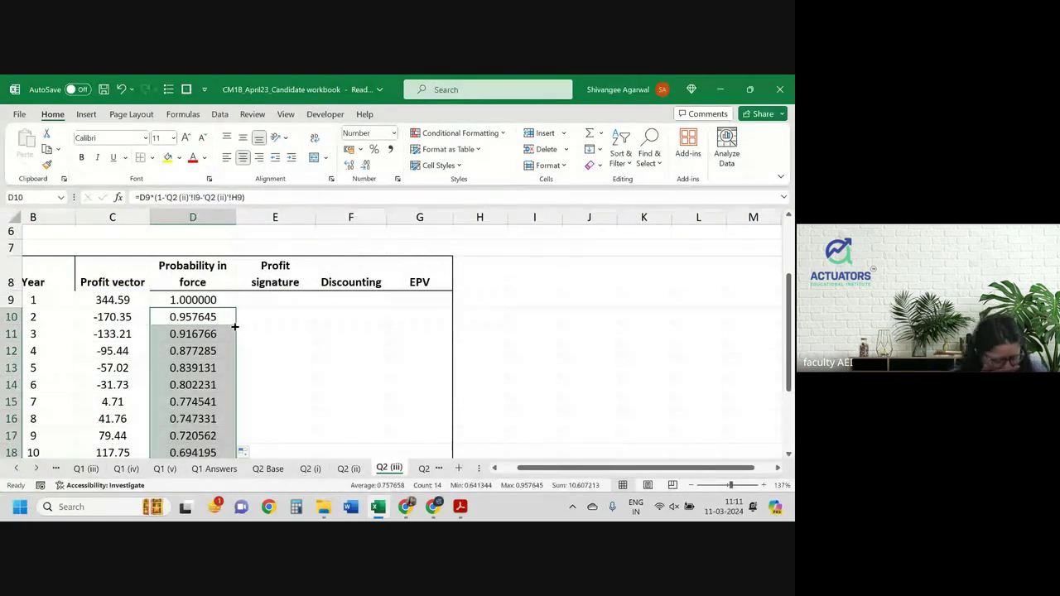
# Enter =C9*D9 in E9 and copy it down to E23, ending at −136.39.
pyautogui.click(266, 300)
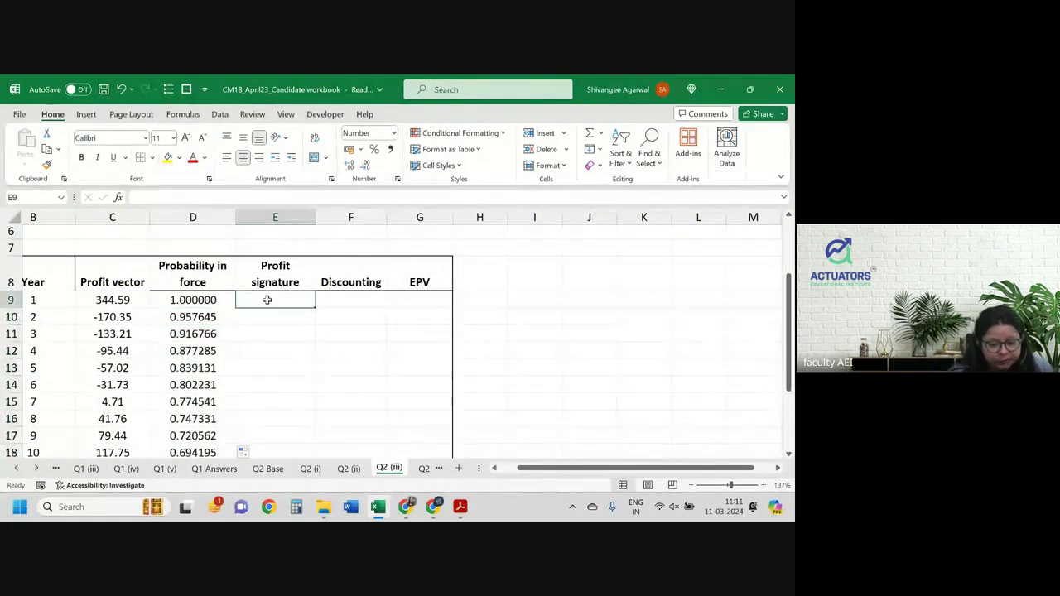
pyautogui.write('=')
pyautogui.press('Left')
pyautogui.press('Left')
pyautogui.write('*')
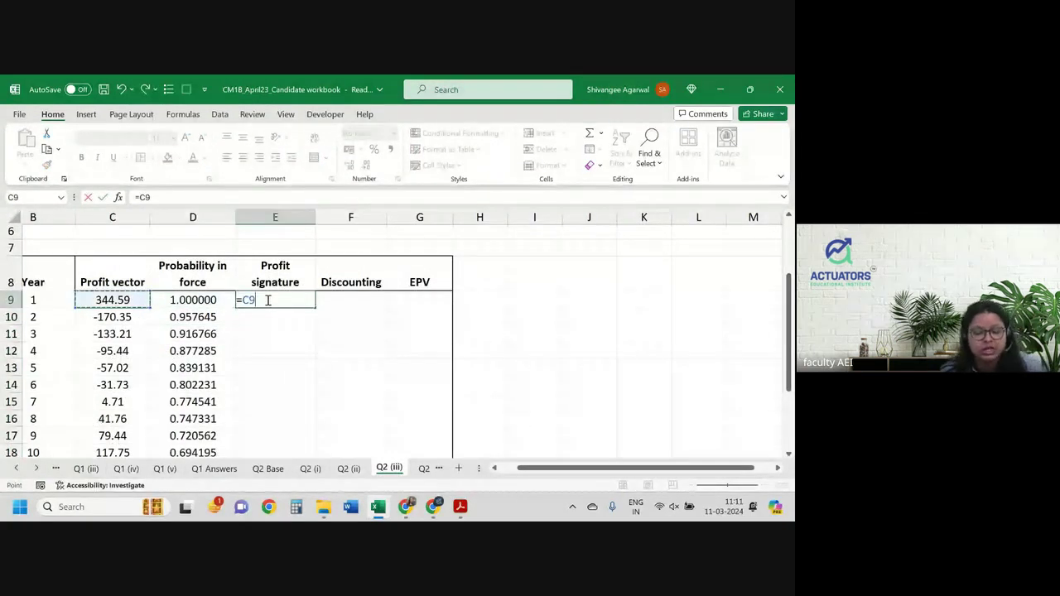
pyautogui.press('Left')
pyautogui.press('Return')
pyautogui.click(267, 300)
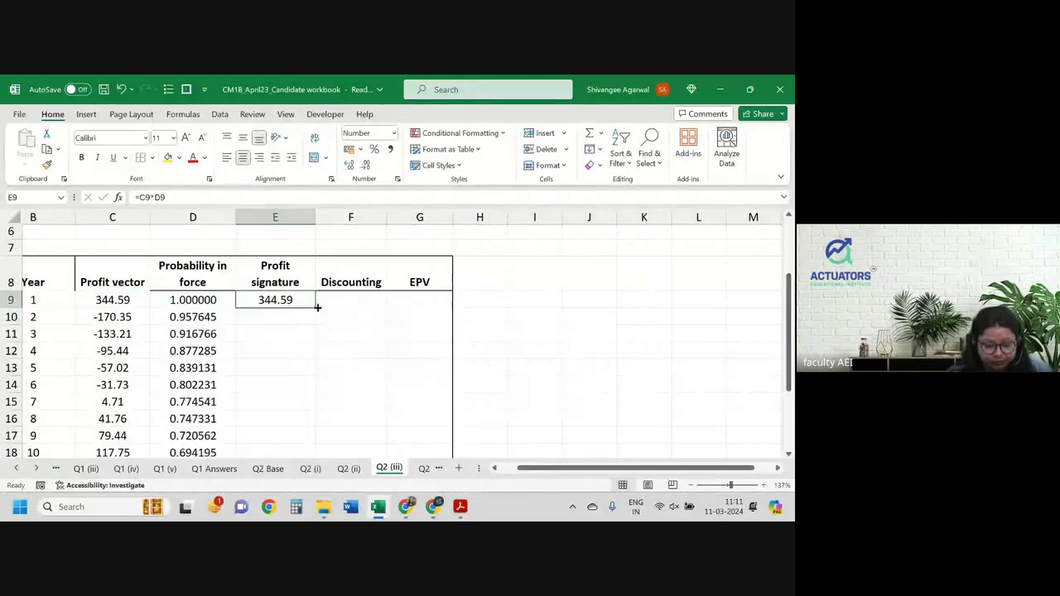
pyautogui.doubleClick(318, 308)
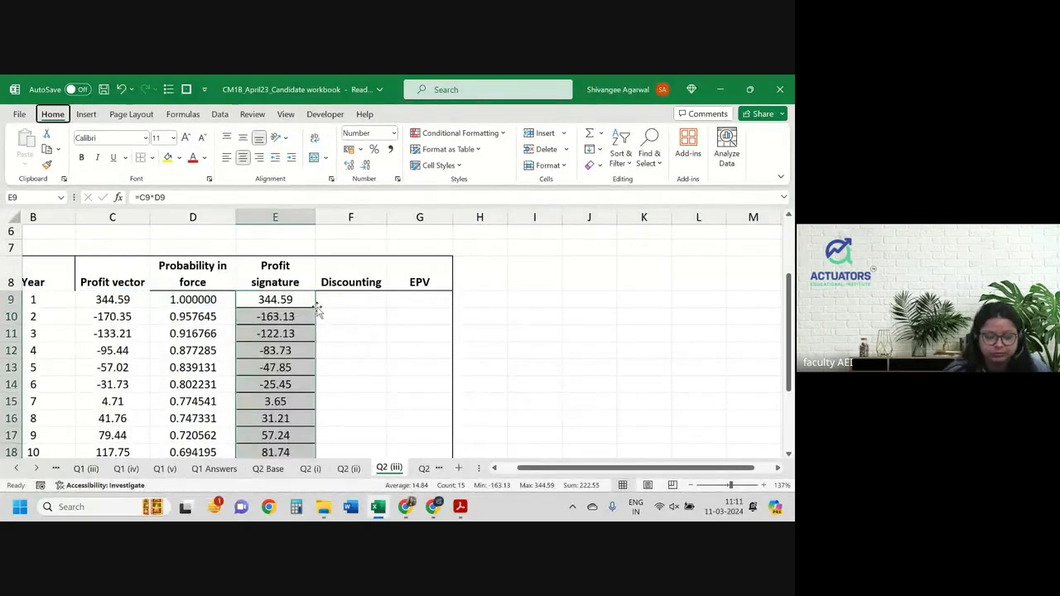
pyautogui.scroll(-1, 317, 309)
pyautogui.scroll(-1, 317, 309)
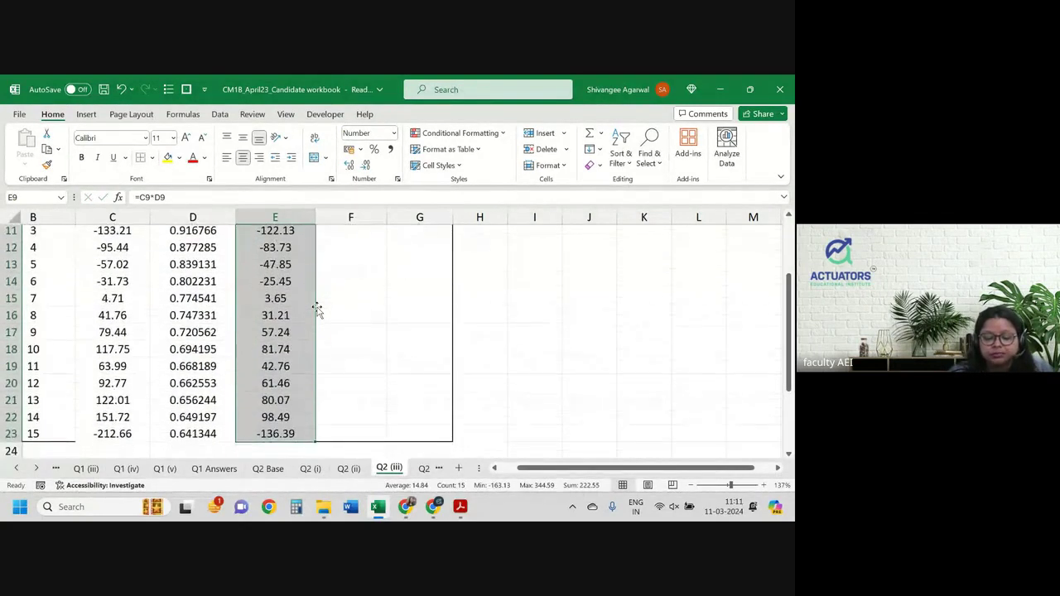
pyautogui.scroll(2, 318, 309)
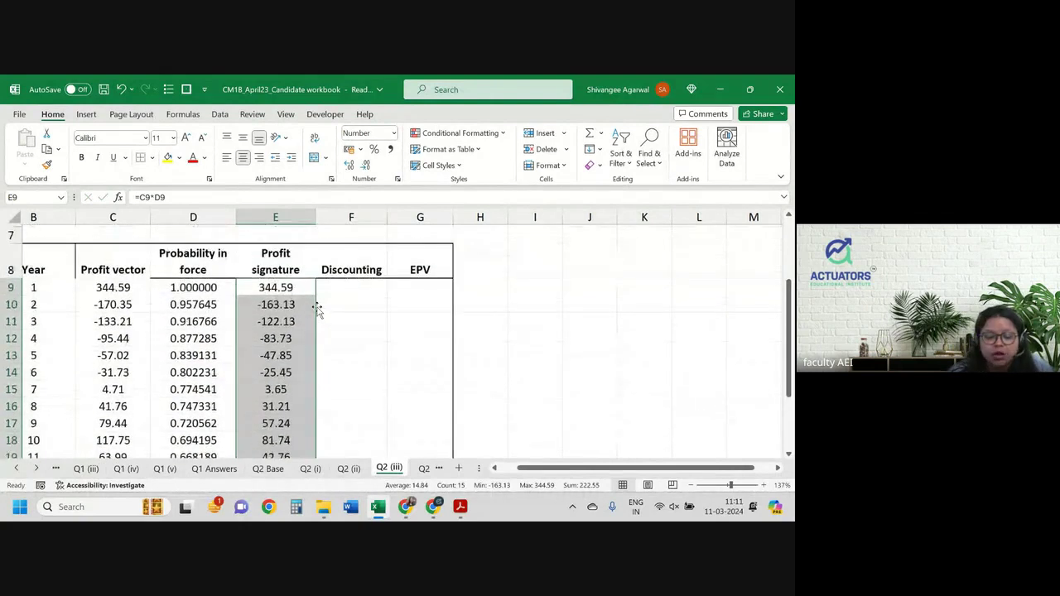
pyautogui.click(358, 292)
# Start F9's discount factor formula with the absolute 6% risk discount rate from Q2 Base.
pyautogui.write('=(')
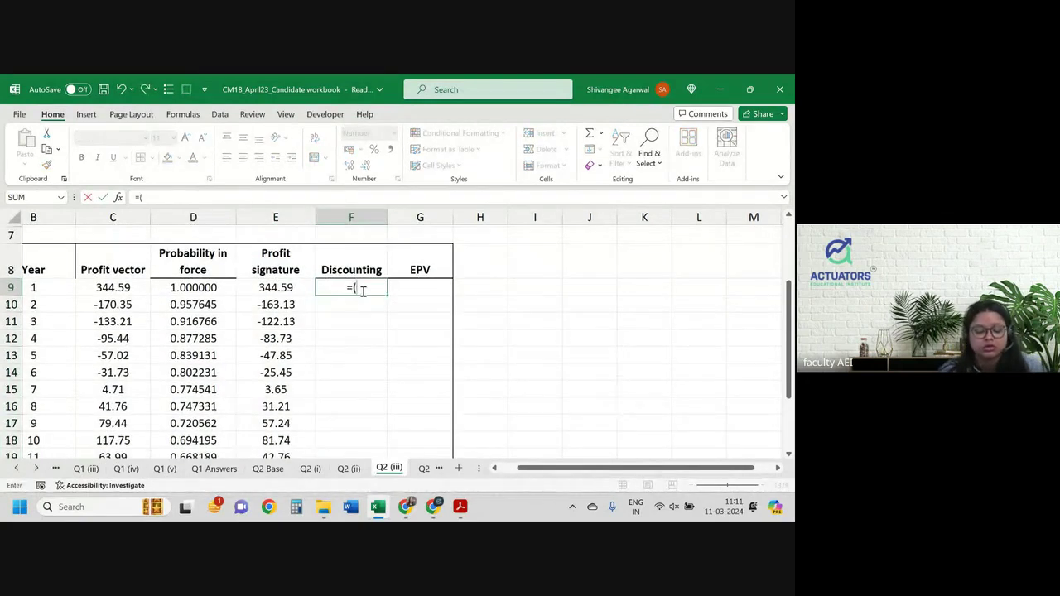
pyautogui.write('1+')
pyautogui.hotkey('ctrl', 'pageup')
pyautogui.hotkey('ctrl', 'pageup')
pyautogui.hotkey('ctrl', 'pageup')
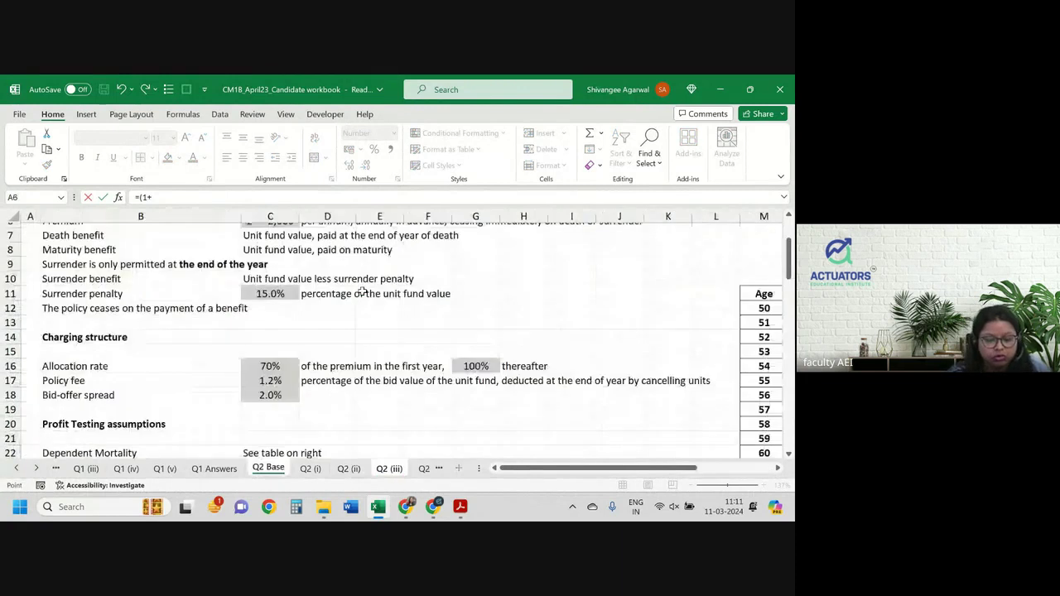
pyautogui.scroll(-3, 362, 291)
pyautogui.click(267, 427)
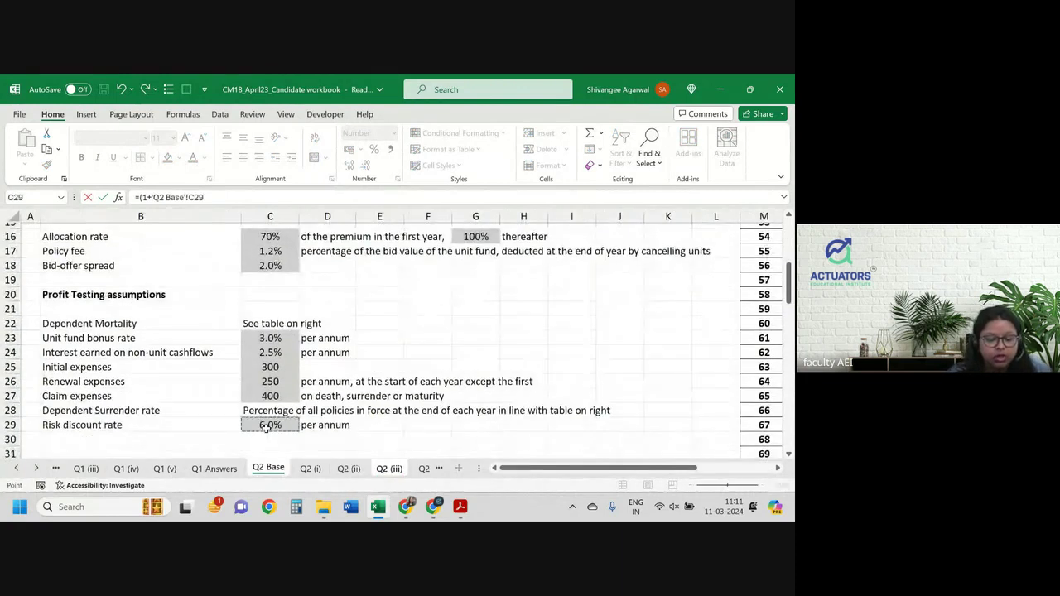
pyautogui.press('F4')
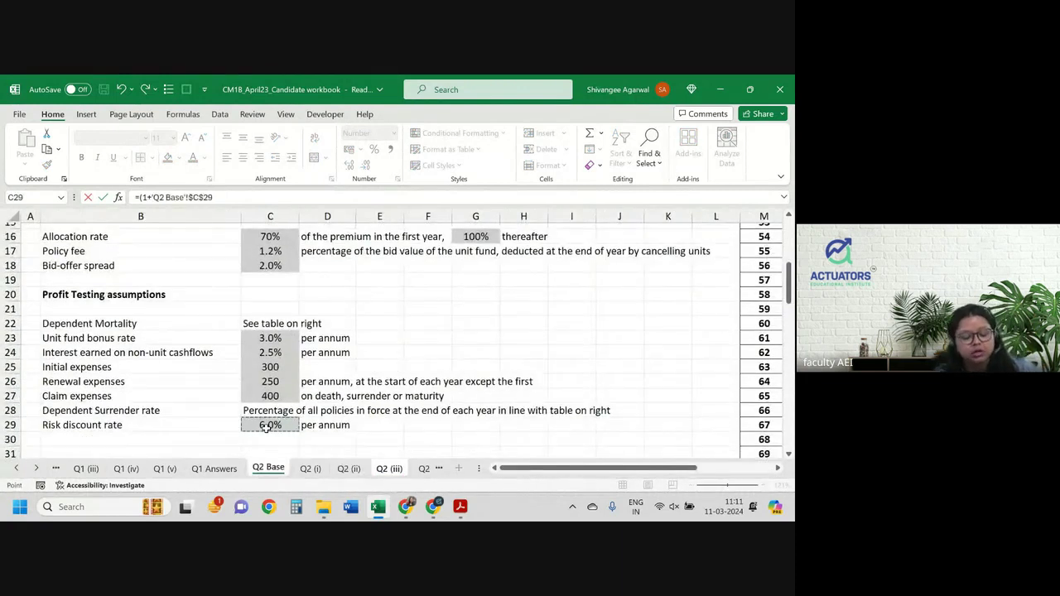
pyautogui.write(')^-')
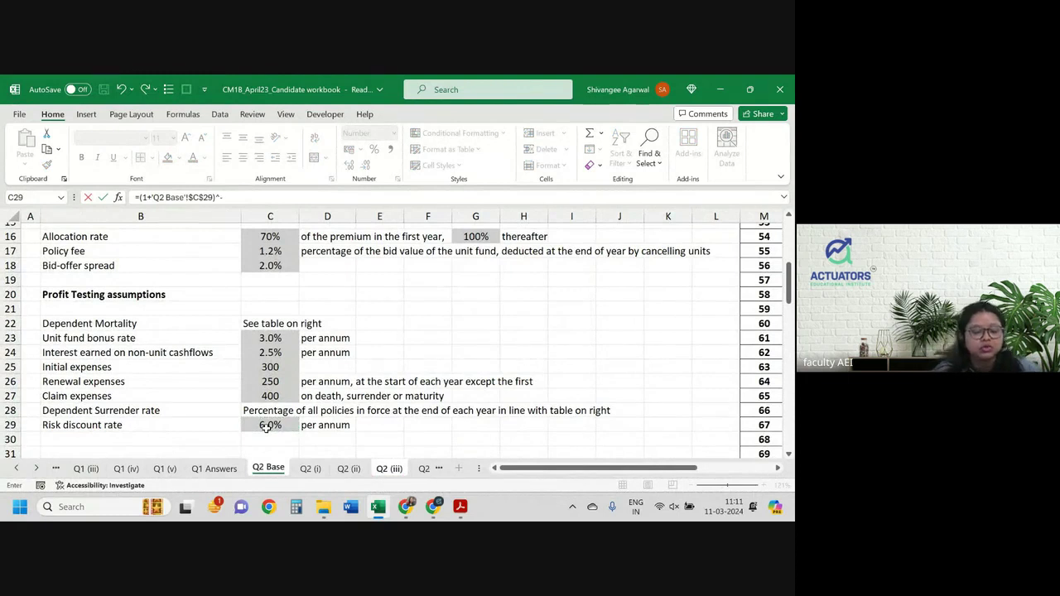
# Finish it with minus the year as exponent (0.9433962), then fill down to year 15.
pyautogui.hotkey('ctrl', 'pagedown')
pyautogui.hotkey('ctrl', 'pagedown')
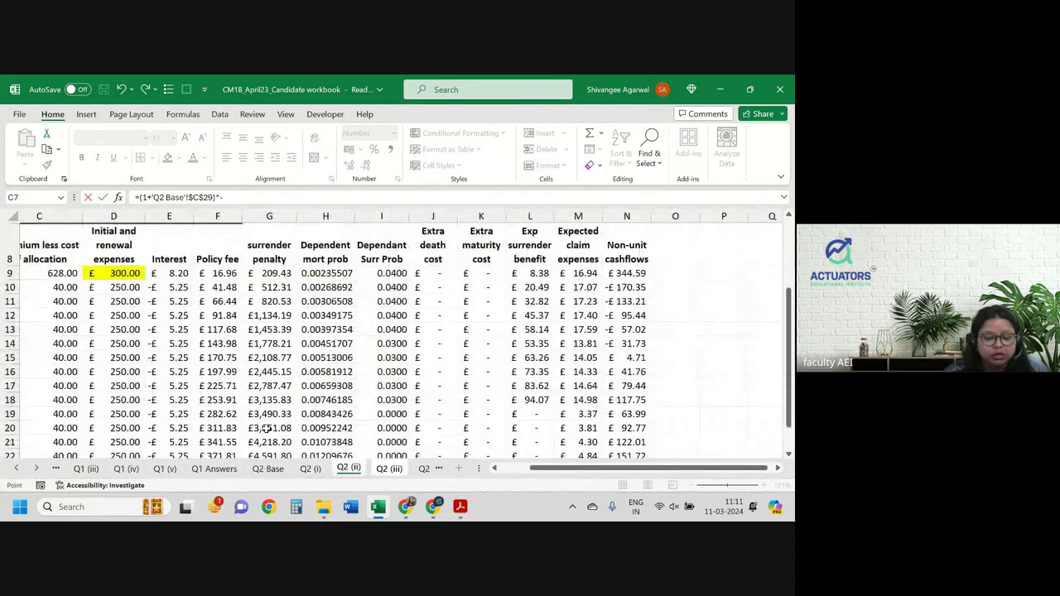
pyautogui.hotkey('ctrl', 'pagedown')
pyautogui.hscroll(-1, 110, 344)
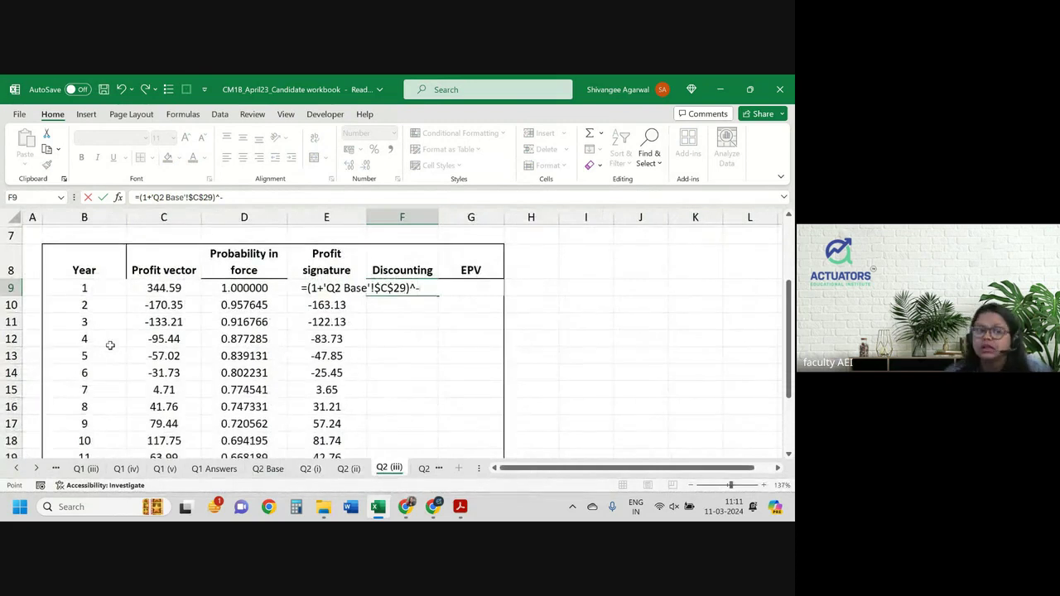
pyautogui.click(89, 291)
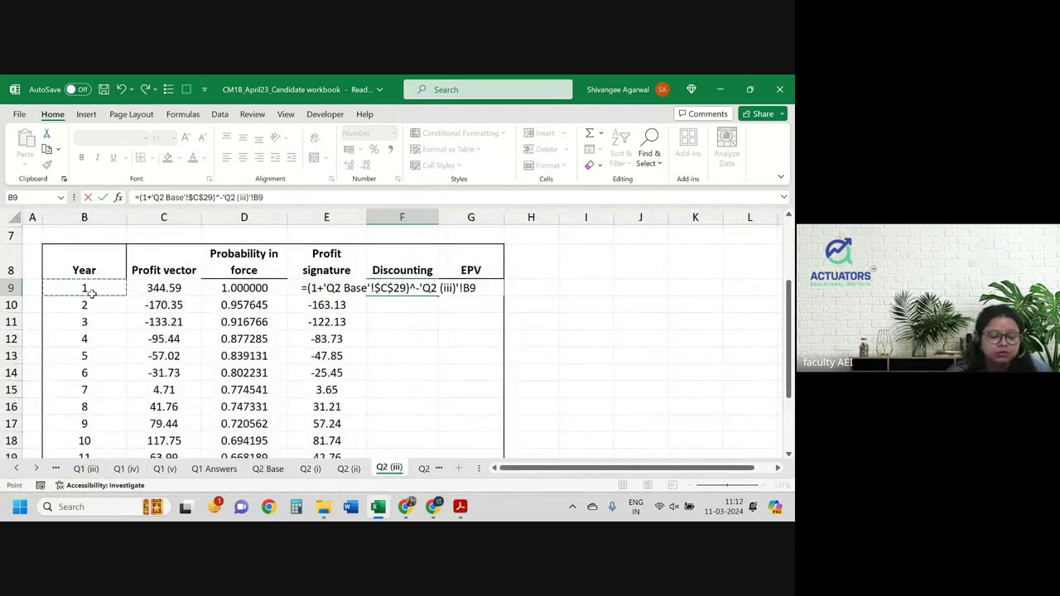
pyautogui.press('Return')
pyautogui.click(424, 288)
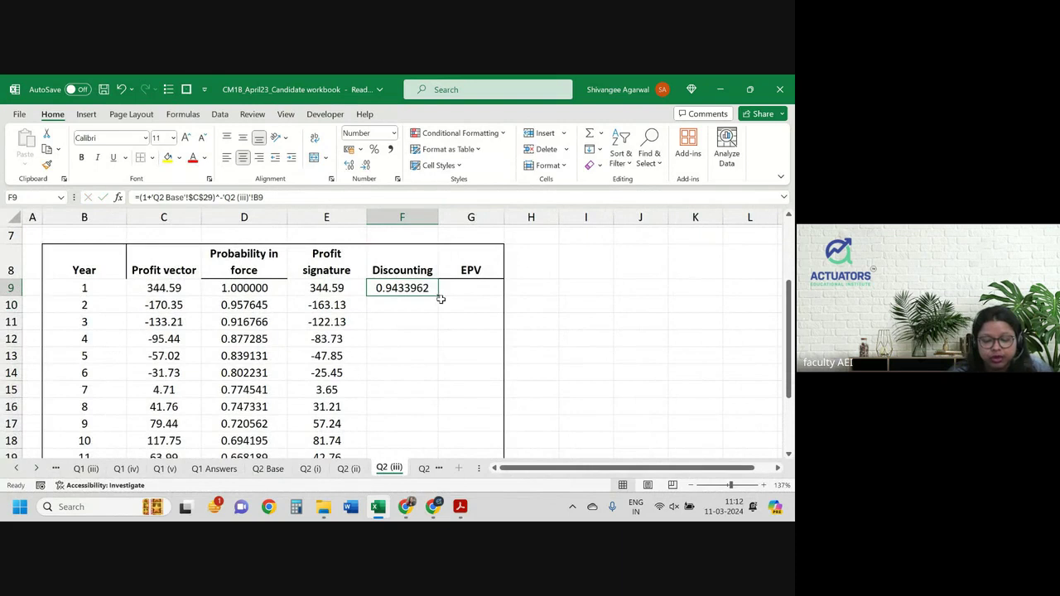
pyautogui.doubleClick(438, 296)
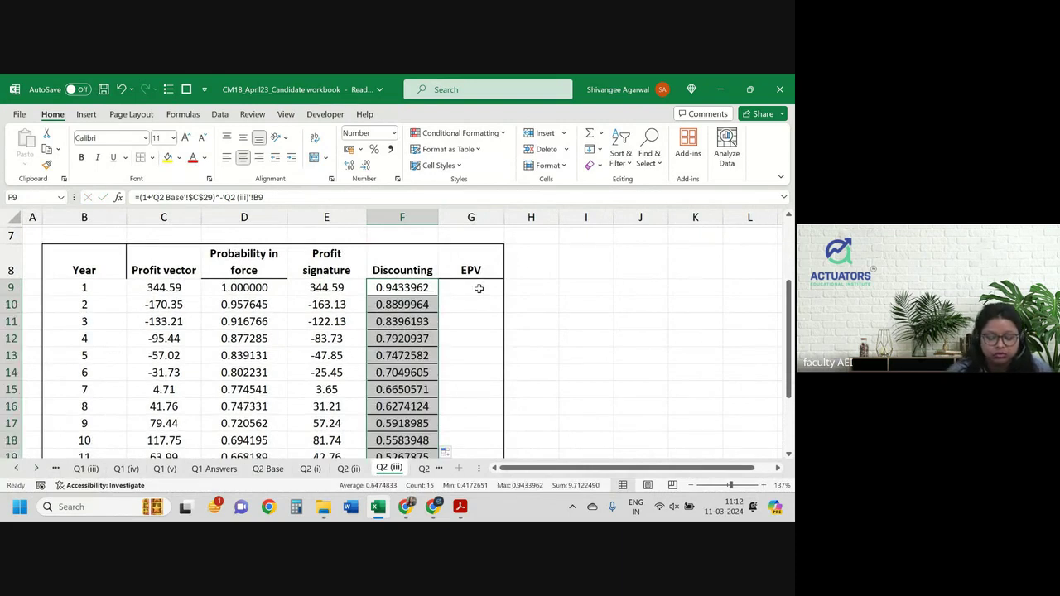
# Enter =E9*F9 in G9 (325.09) and fill the EPV formula down to G23.
pyautogui.click(479, 289)
pyautogui.write('=')
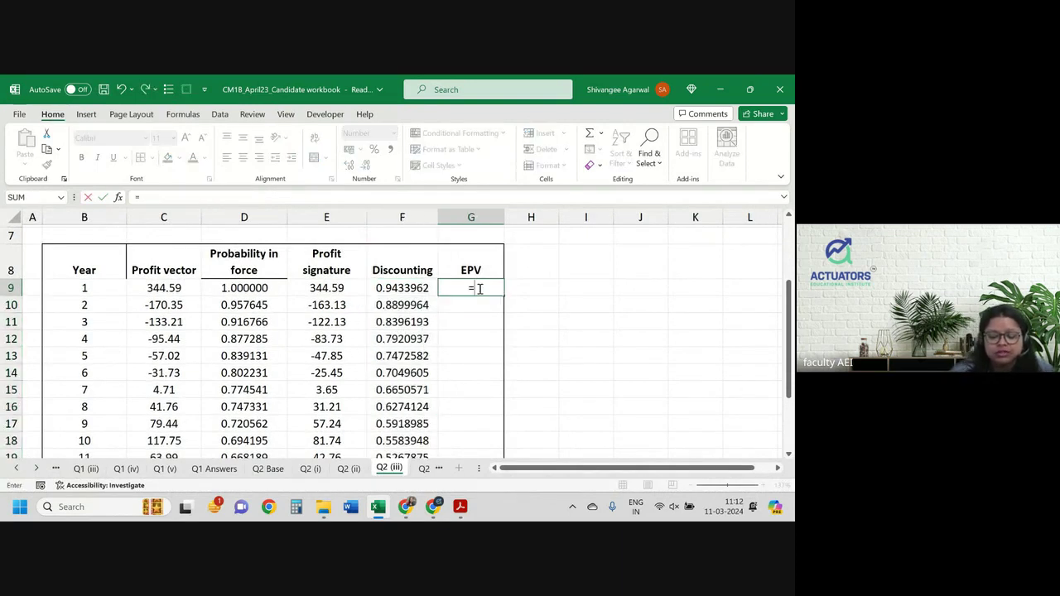
pyautogui.press('Left')
pyautogui.press('Left')
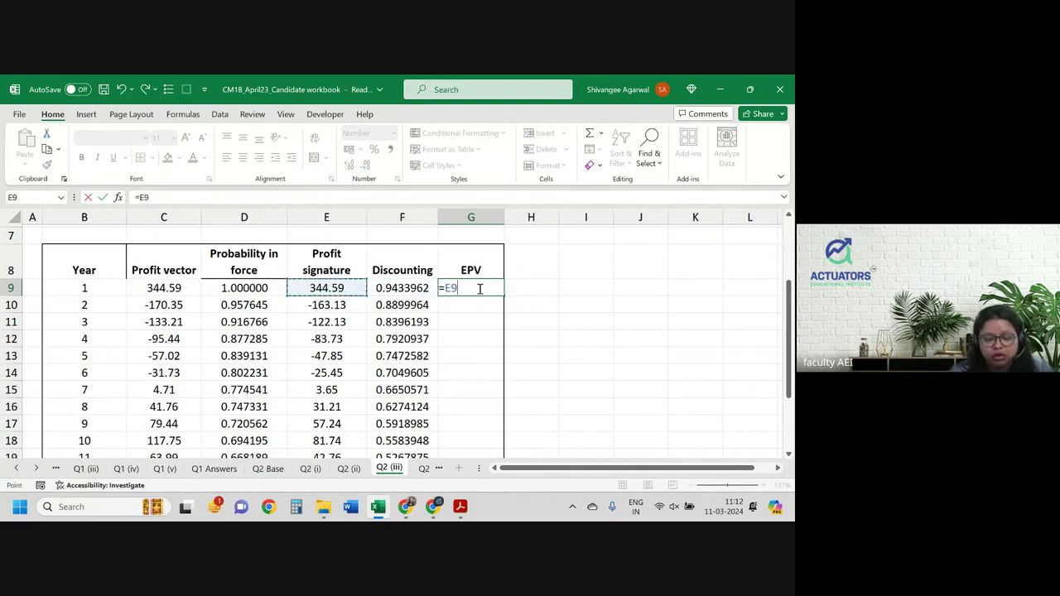
pyautogui.write('*')
pyautogui.press('Left')
pyautogui.press('Return')
pyautogui.click(479, 288)
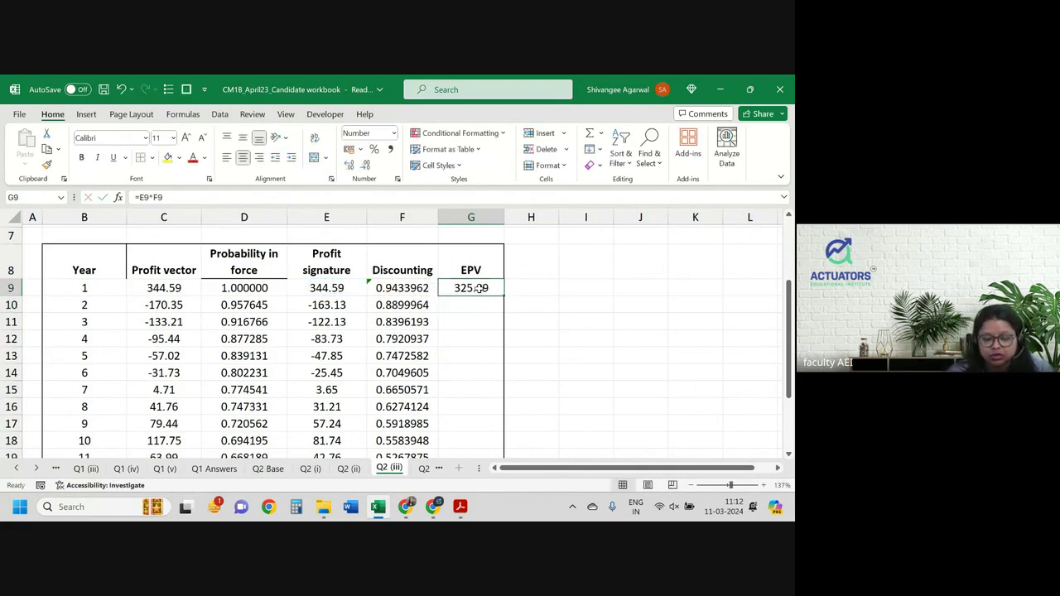
pyautogui.doubleClick(503, 294)
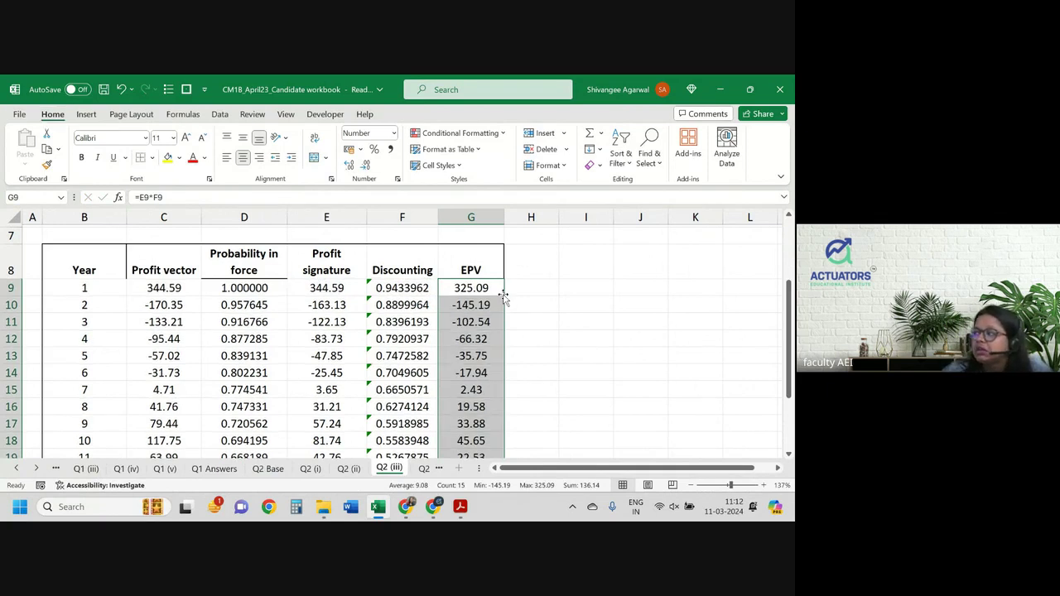
# Check the question's 'present value of the profit' wording, then select the cell above the table.
pyautogui.hotkey('alt', 'Tab')
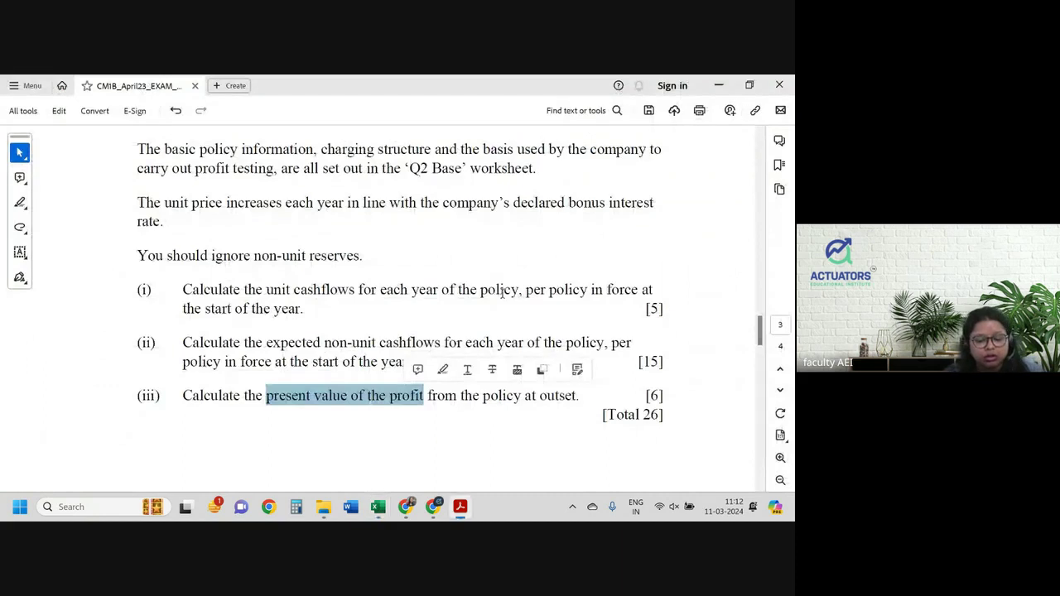
pyautogui.click(370, 424)
pyautogui.moveTo(259, 400); pyautogui.dragTo(423, 398)
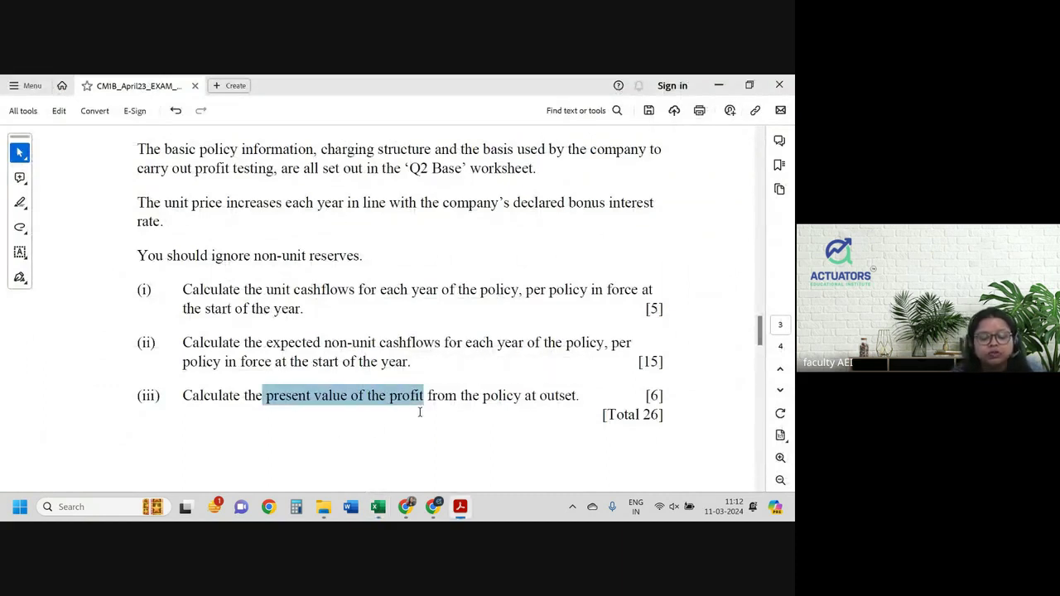
pyautogui.click(465, 424)
pyautogui.hotkey('alt', 'Tab')
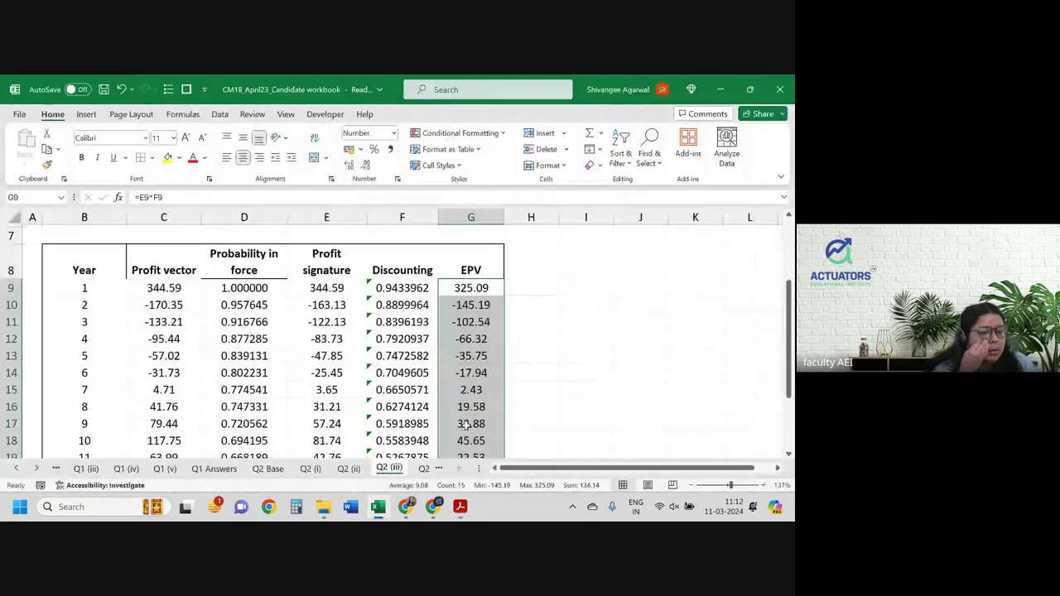
pyautogui.scroll(1, 466, 424)
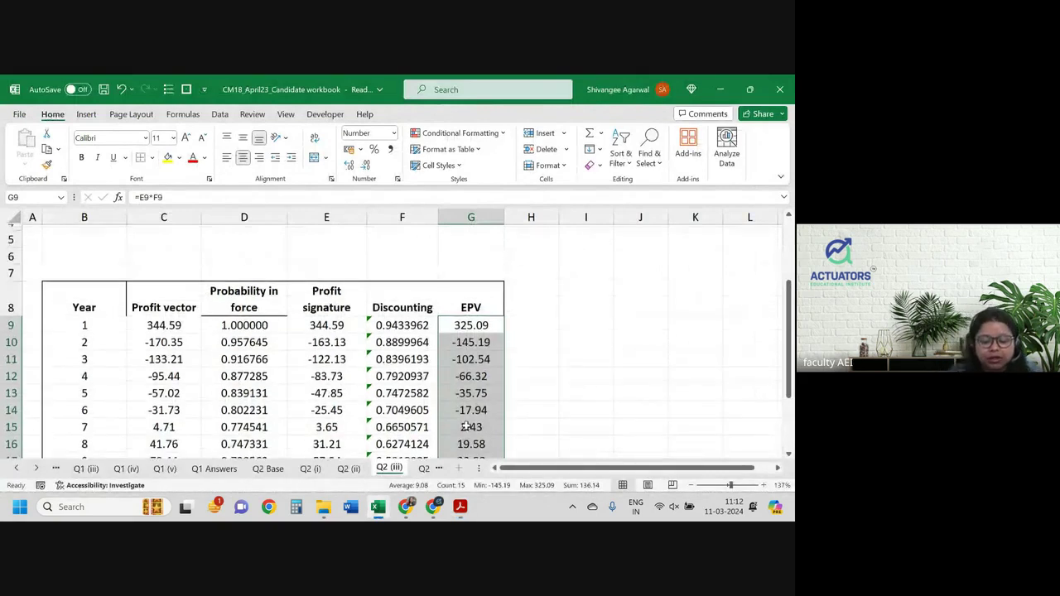
pyautogui.click(485, 256)
# Enter =SUM(G9:G23) in G6, totalling the EPV column to 136.14.
pyautogui.write('=sum')
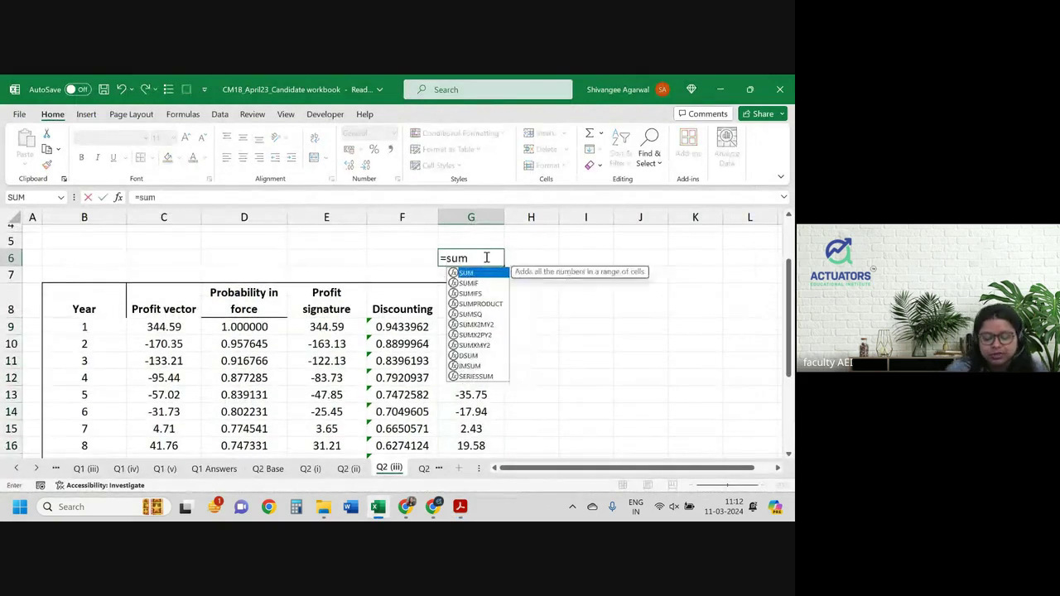
pyautogui.write('()')
pyautogui.press('Return')
pyautogui.click(485, 257)
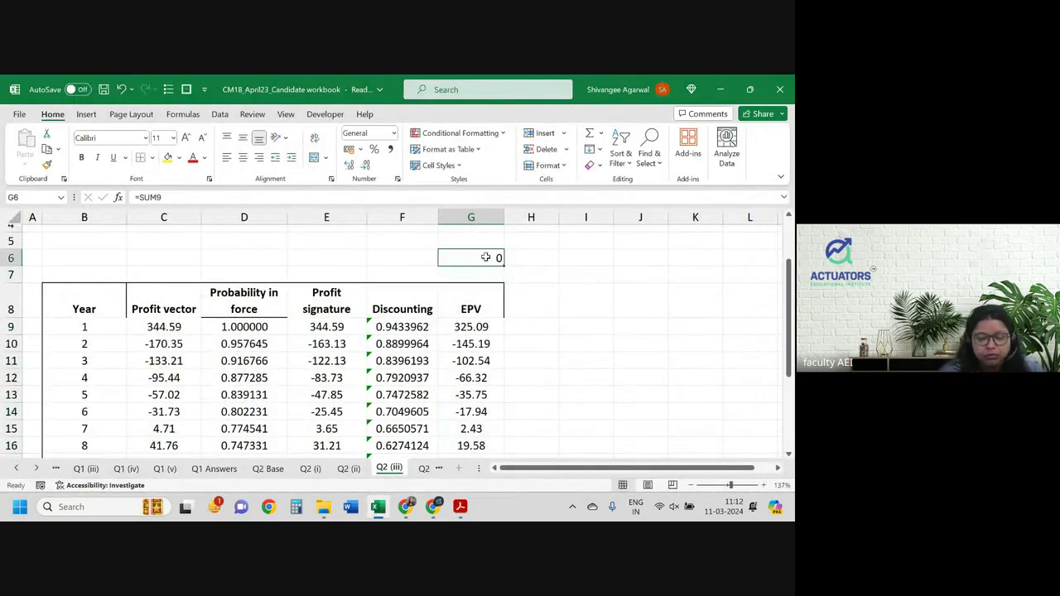
pyautogui.write('=sum(')
pyautogui.press('Down')
pyautogui.press('Down')
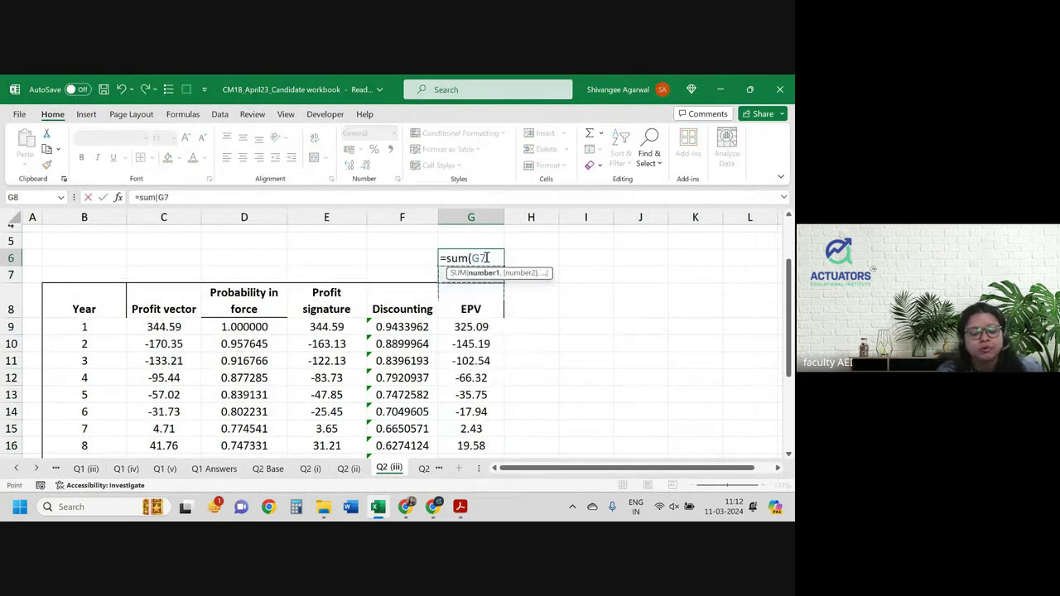
pyautogui.press('Down')
pyautogui.hotkey('ctrl', 'shift', 'Down')
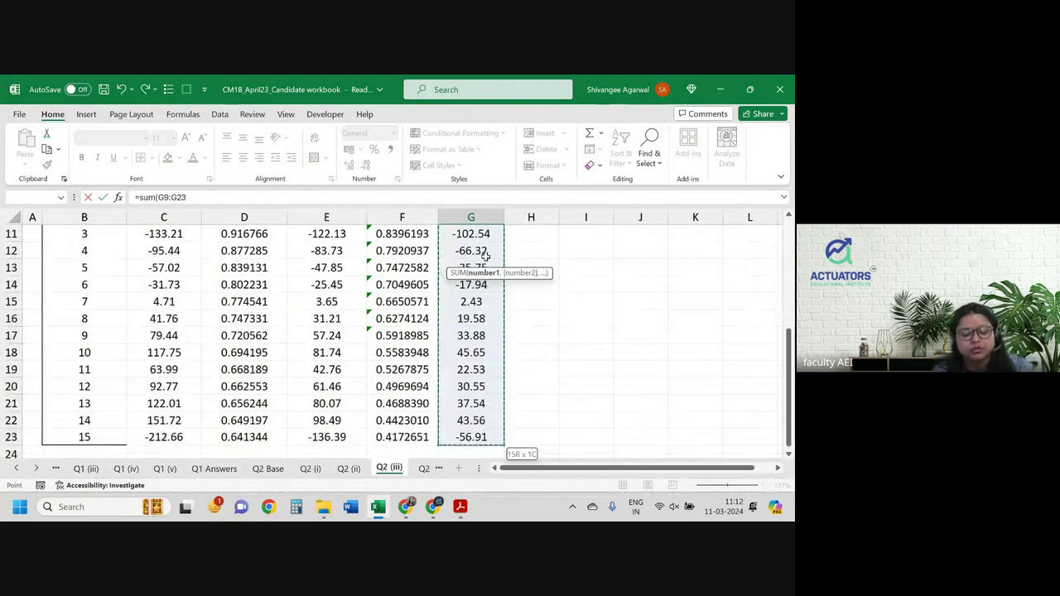
pyautogui.press('Return')
# Shade the G6 total cell light green.
pyautogui.scroll(2, 485, 290)
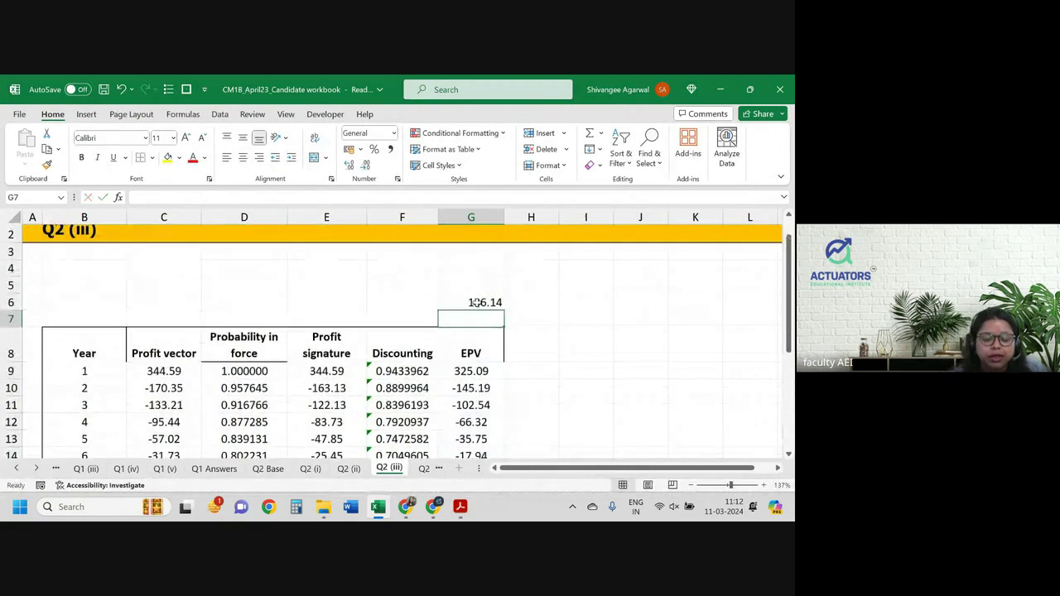
pyautogui.click(481, 302)
pyautogui.click(167, 158)
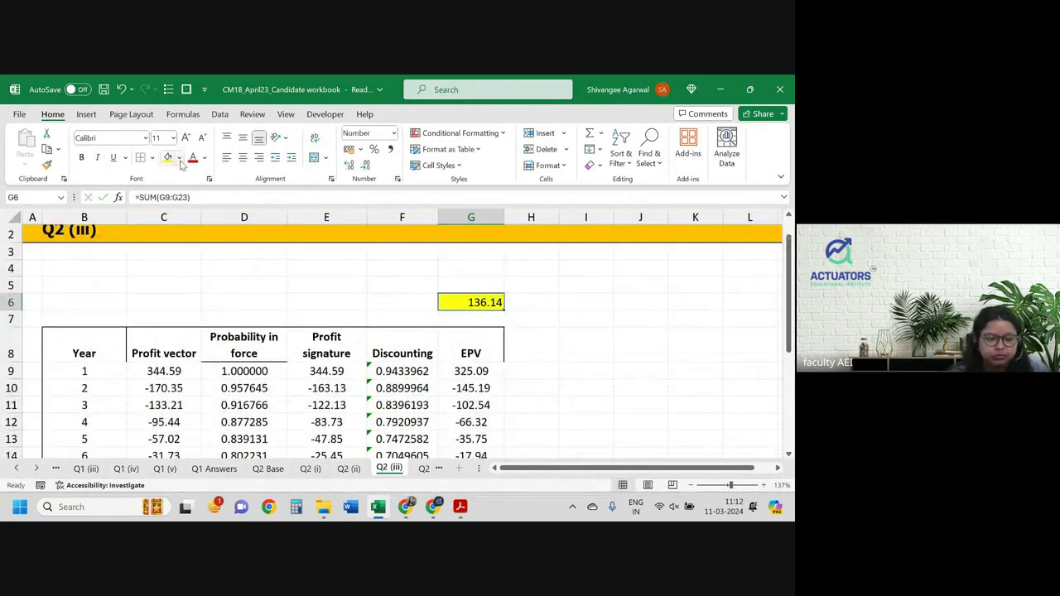
pyautogui.click(179, 158)
pyautogui.click(262, 217)
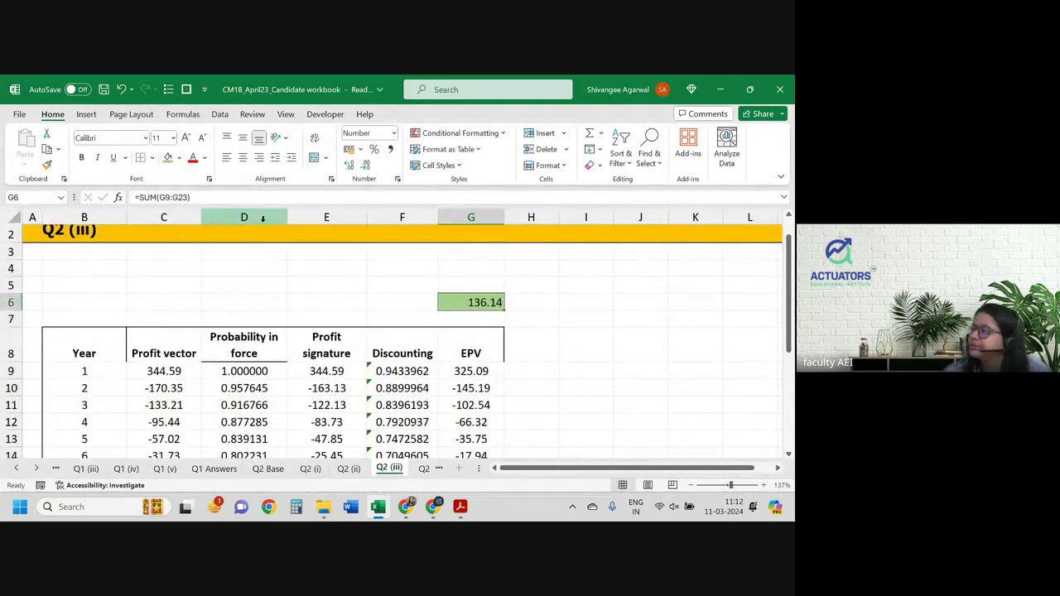
# Label F6 as NPV and return to the total cell.
pyautogui.press('Left')
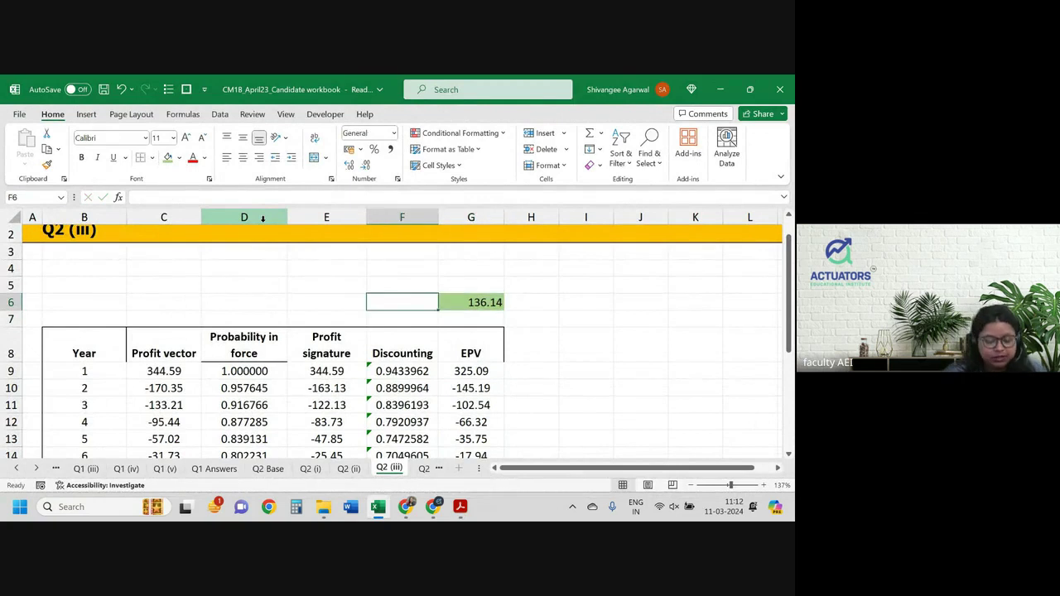
pyautogui.write('NPV')
pyautogui.press('Return')
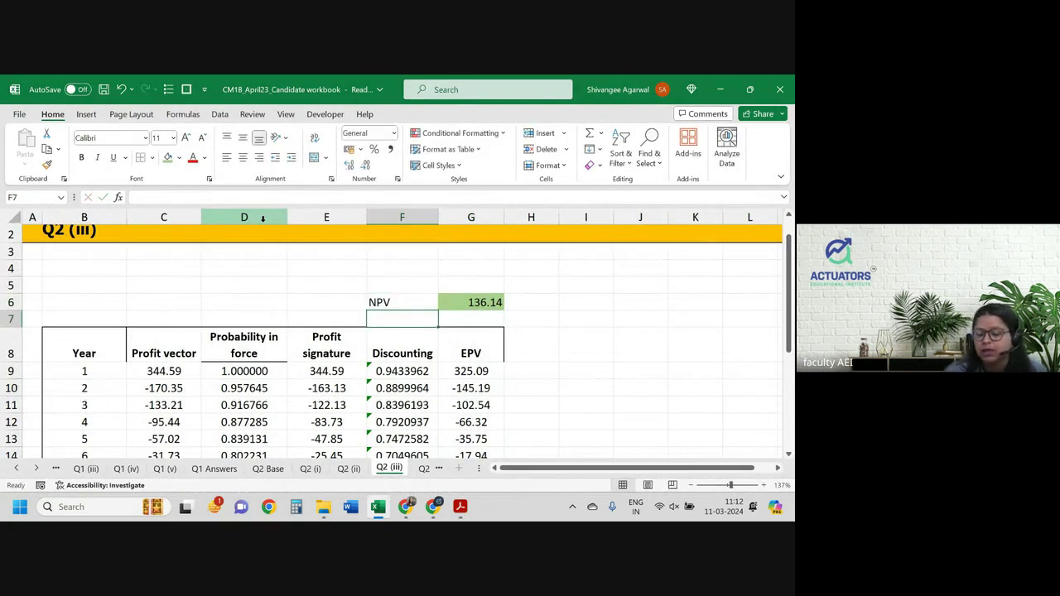
pyautogui.press('Up')
pyautogui.press('Right')
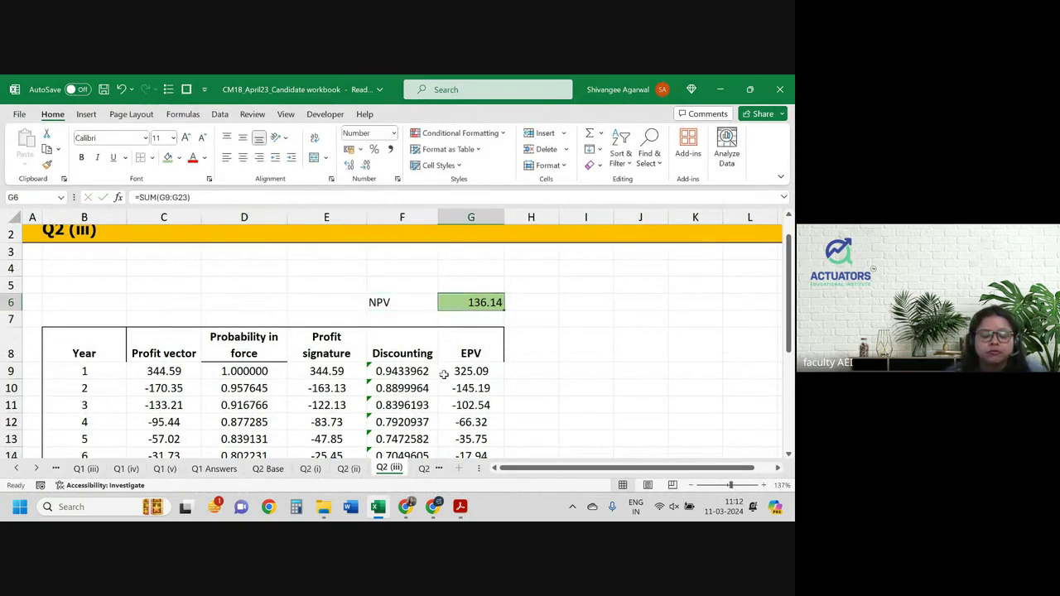
pyautogui.click(354, 469)
pyautogui.click(639, 274)
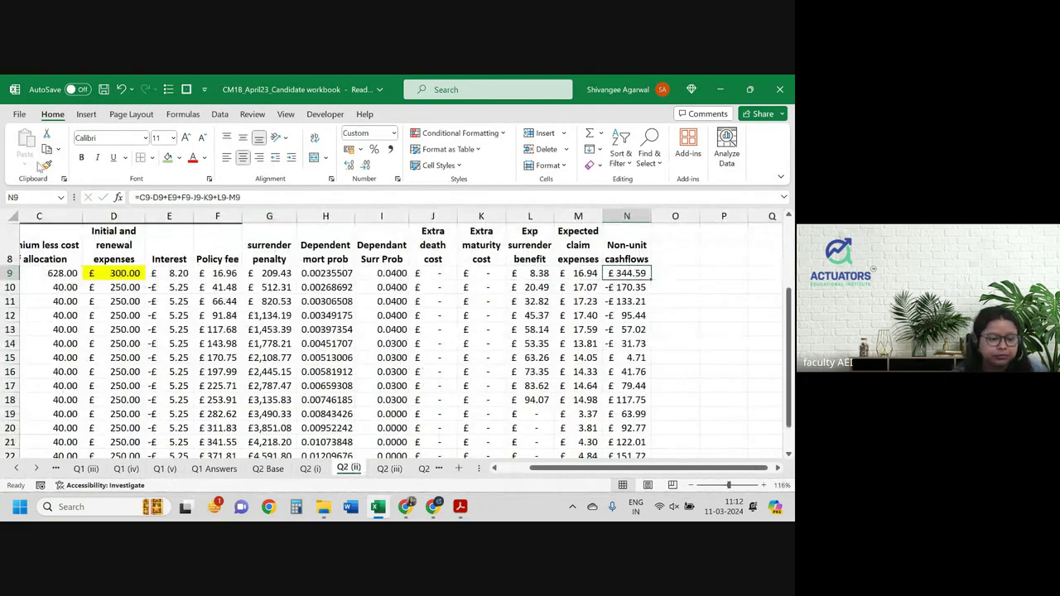
pyautogui.click(47, 165)
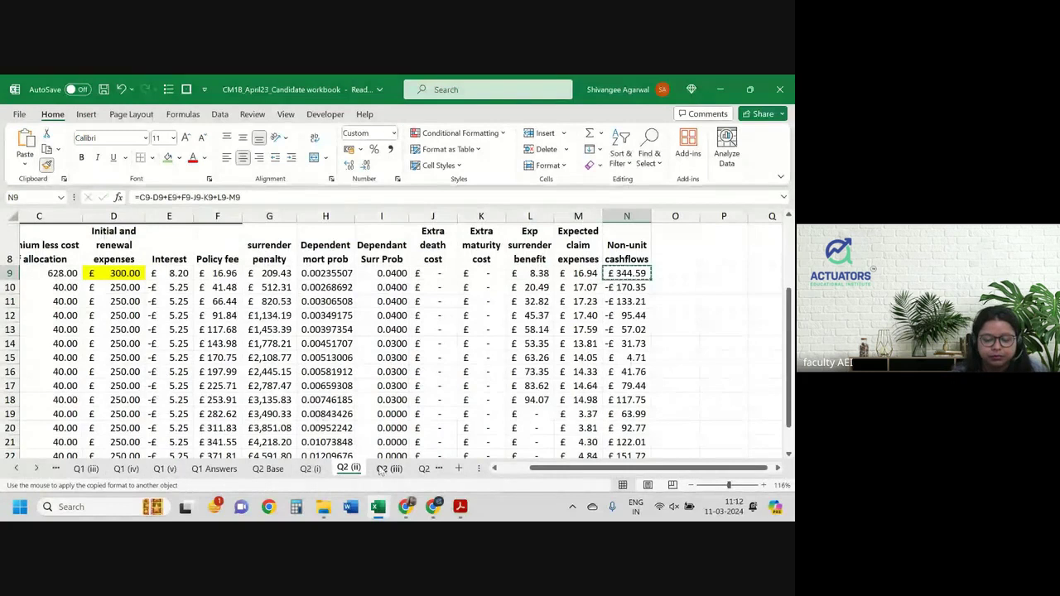
pyautogui.click(47, 166)
pyautogui.click(46, 165)
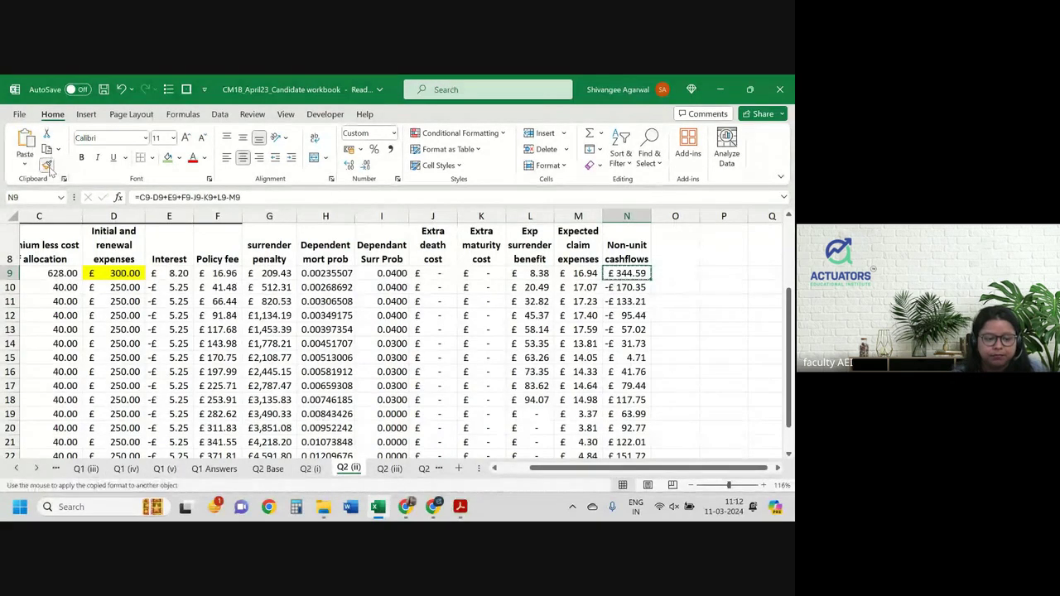
pyautogui.click(389, 469)
pyautogui.moveTo(178, 371); pyautogui.dragTo(182, 443)
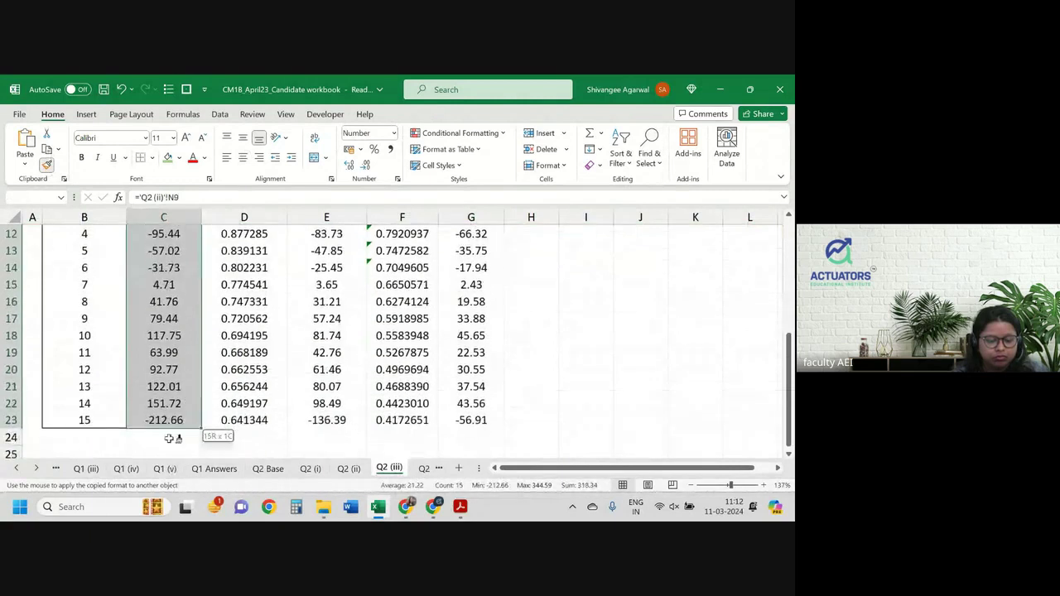
pyautogui.moveTo(182, 443); pyautogui.dragTo(175, 422)
pyautogui.scroll(3, 171, 420)
pyautogui.moveTo(327, 337)
pyautogui.mouseDown()
pyautogui.moveTo(344, 474)
pyautogui.moveTo(326, 439)
pyautogui.mouseUp()
pyautogui.scroll(3, 326, 414)
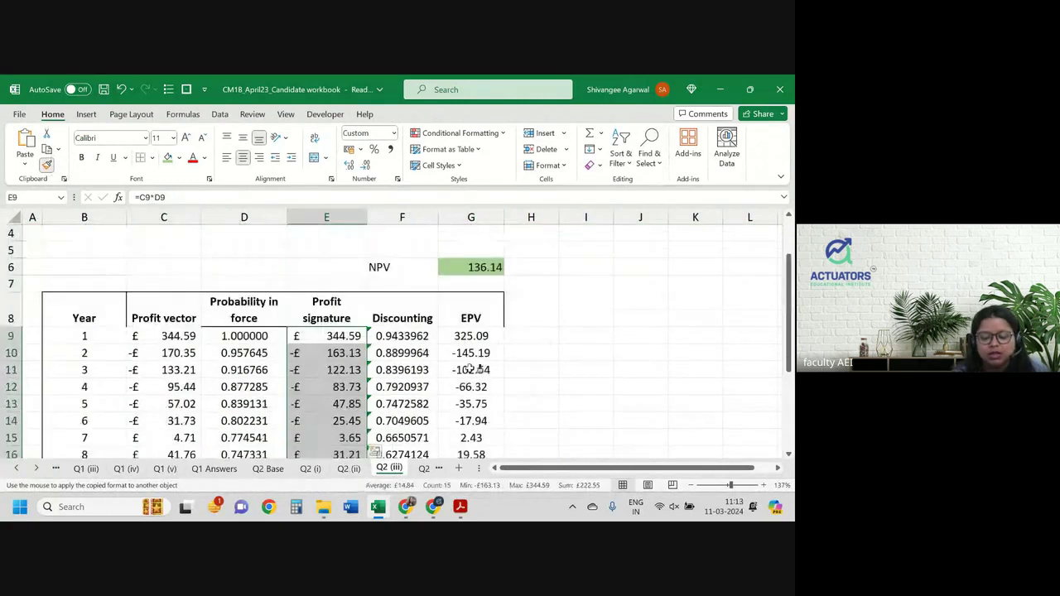
pyautogui.moveTo(470, 335)
pyautogui.mouseDown()
pyautogui.moveTo(464, 470)
pyautogui.moveTo(469, 418)
pyautogui.mouseUp()
pyautogui.scroll(2, 469, 373)
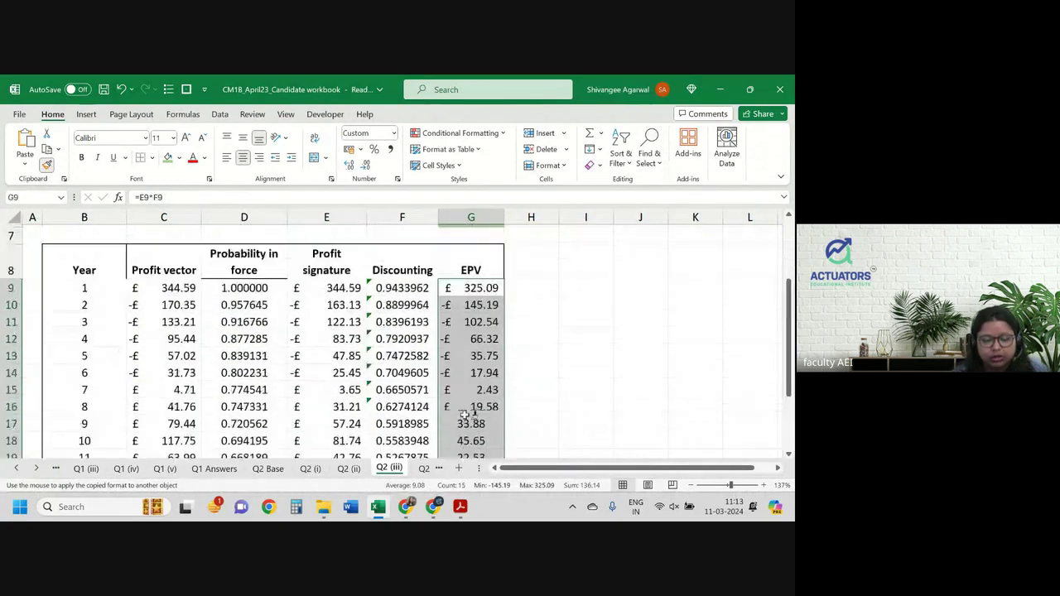
pyautogui.scroll(2, 476, 348)
pyautogui.click(483, 324)
pyautogui.click(483, 323)
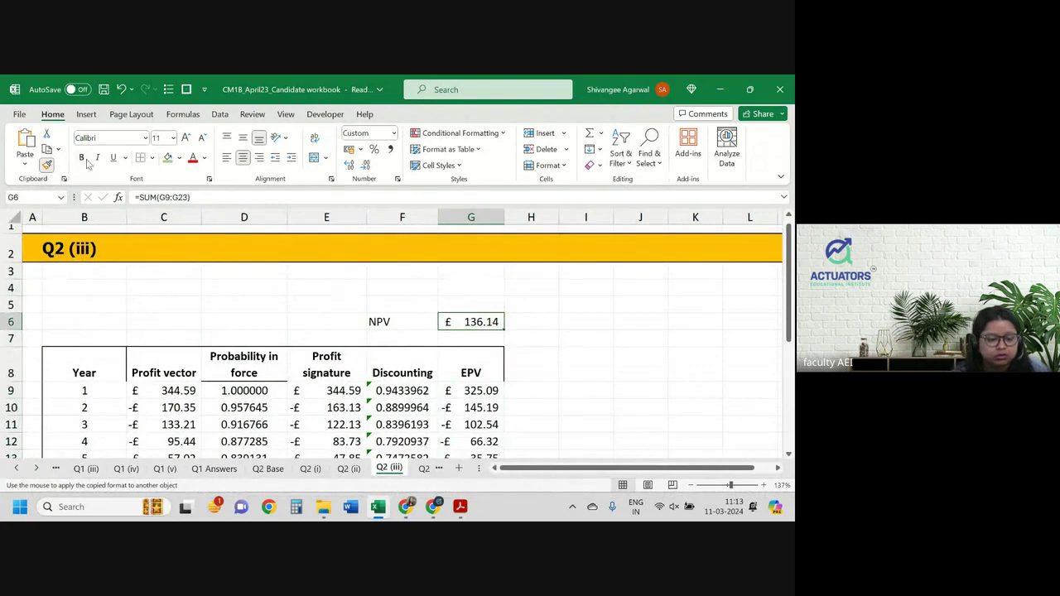
pyautogui.click(464, 348)
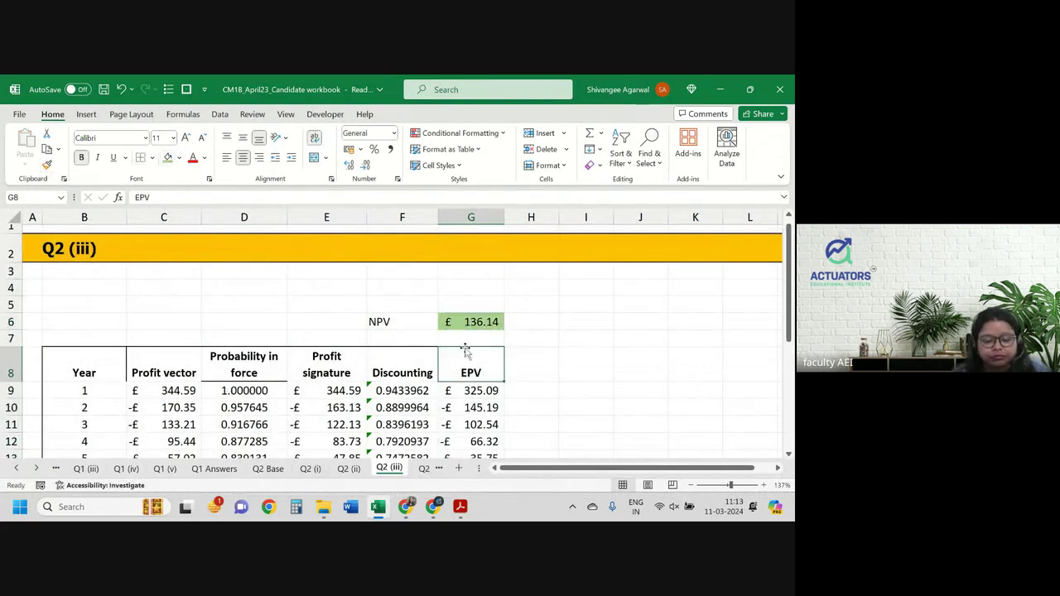
pyautogui.scroll(-1, 559, 394)
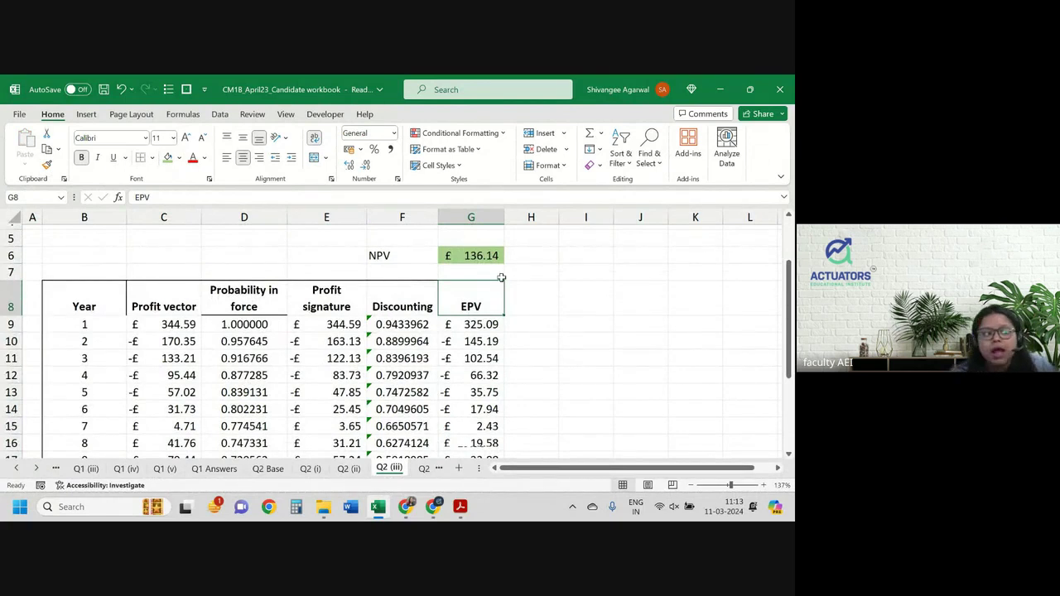
pyautogui.click(492, 255)
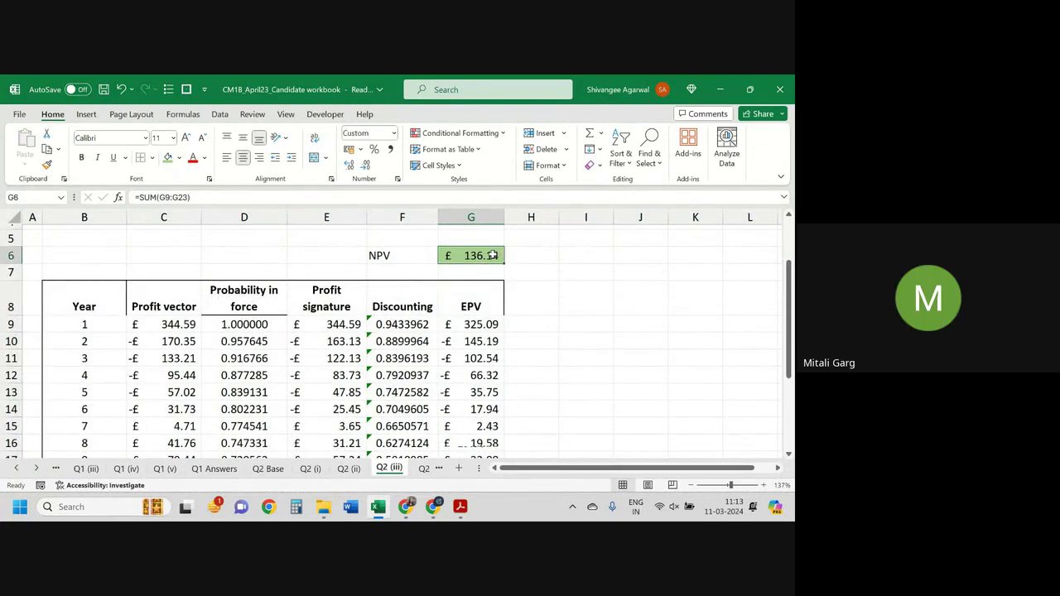
pyautogui.click(651, 296)
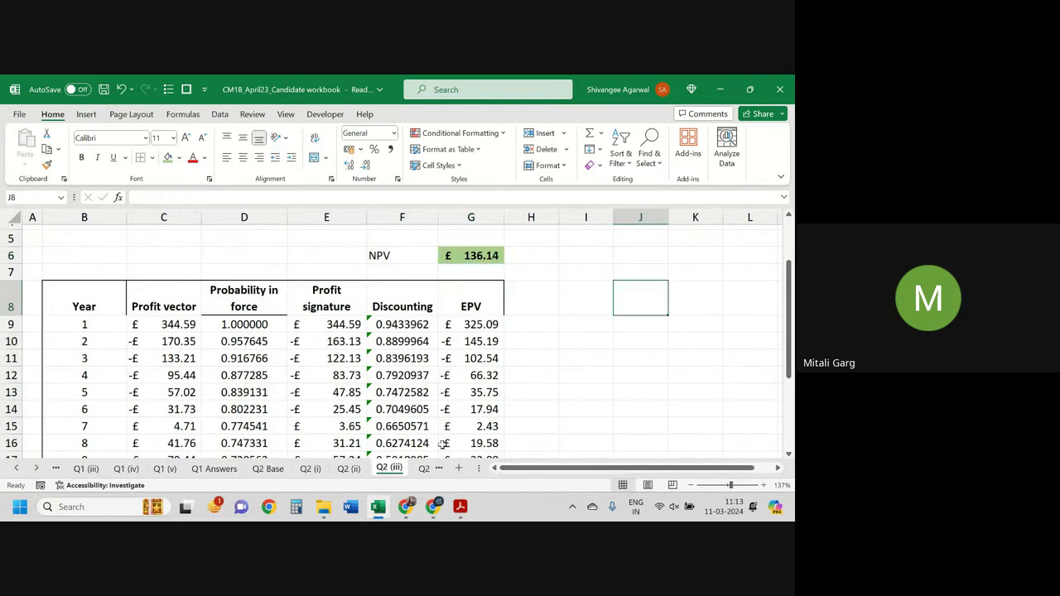
# Go to the Q2 (ii) cashflow sheet, scroll down to row 23, and open the taskbar calendar.
pyautogui.click(351, 469)
pyautogui.scroll(-1, 511, 400)
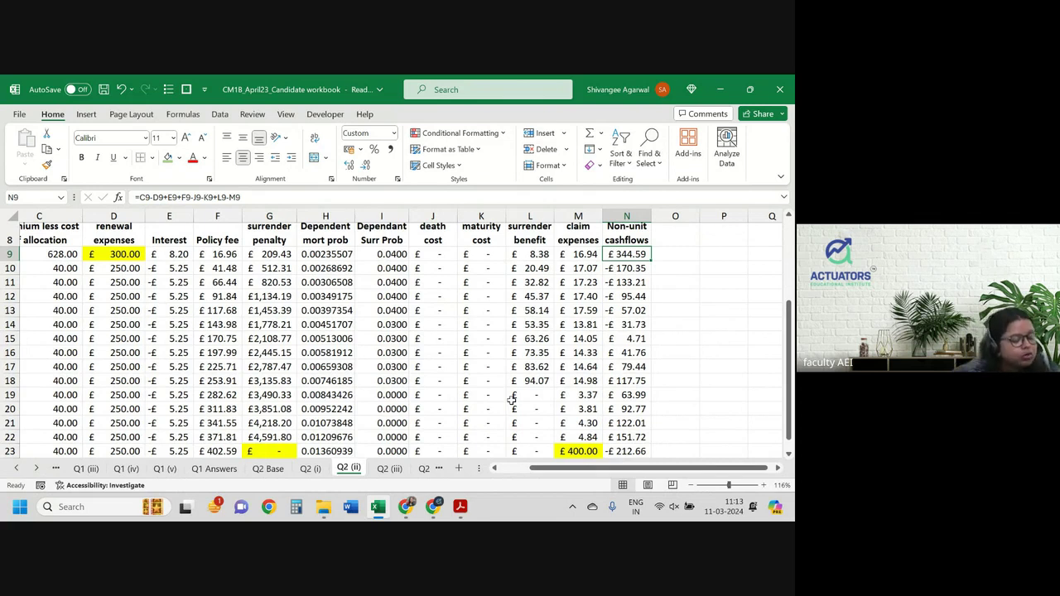
pyautogui.click(726, 510)
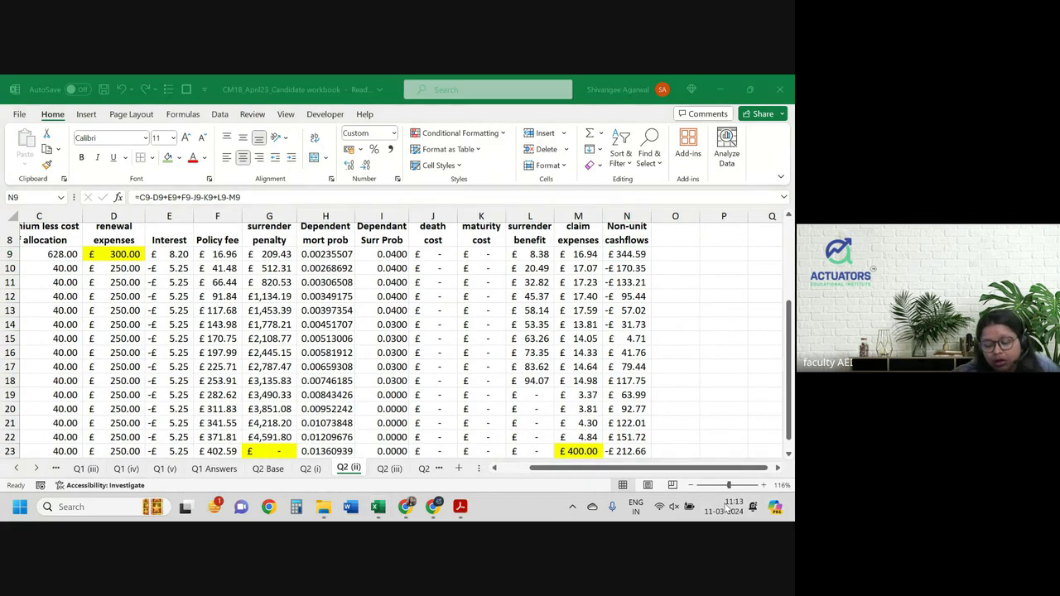
# Browse the calendar ahead to April 2024, back to March 2024, then close it.
pyautogui.click(771, 443)
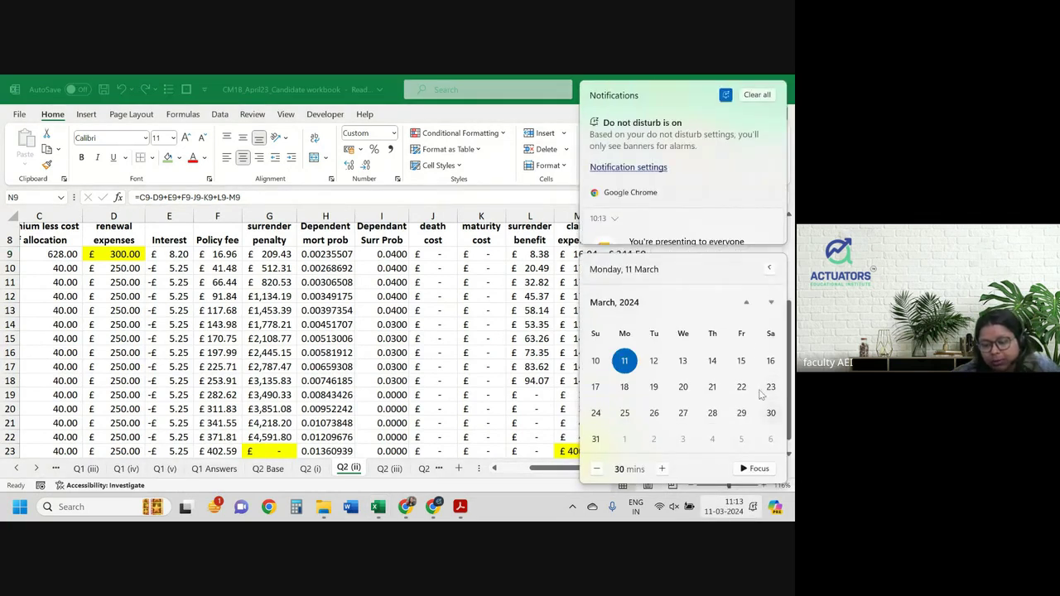
pyautogui.click(769, 304)
pyautogui.scroll(2, 771, 331)
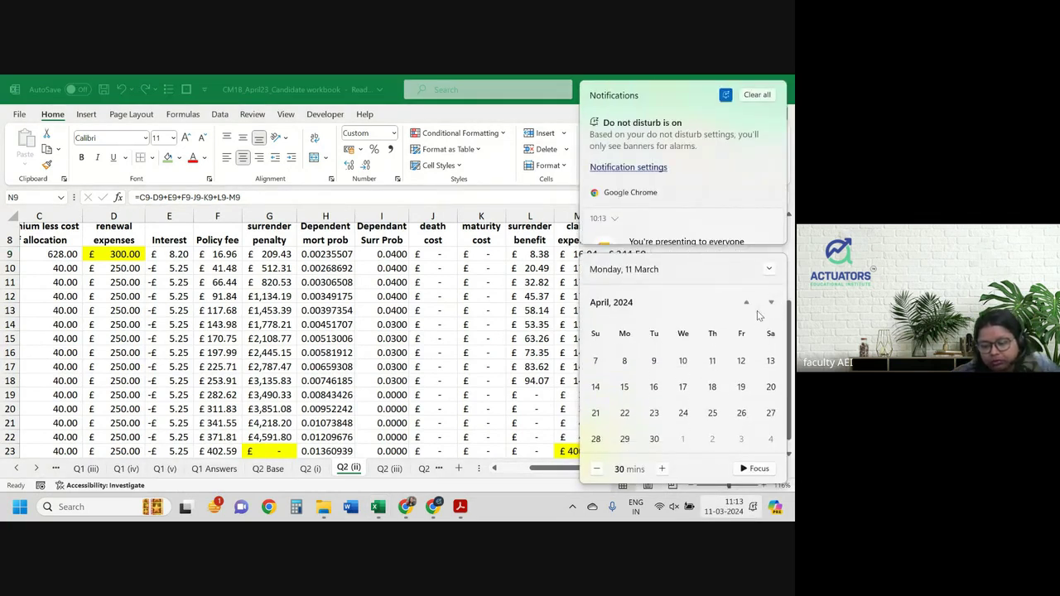
pyautogui.scroll(2, 772, 348)
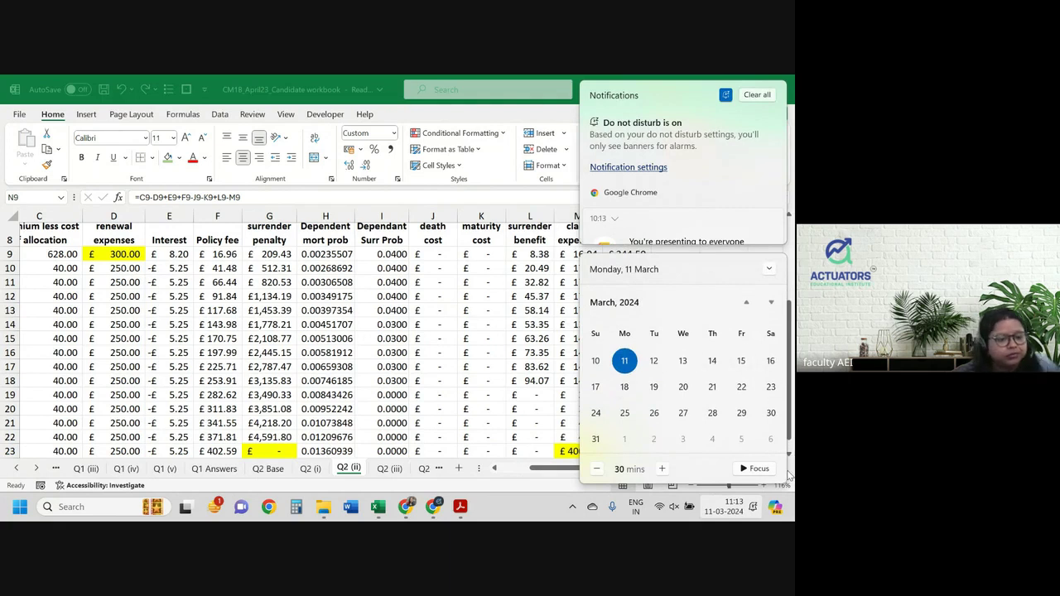
pyautogui.click(771, 304)
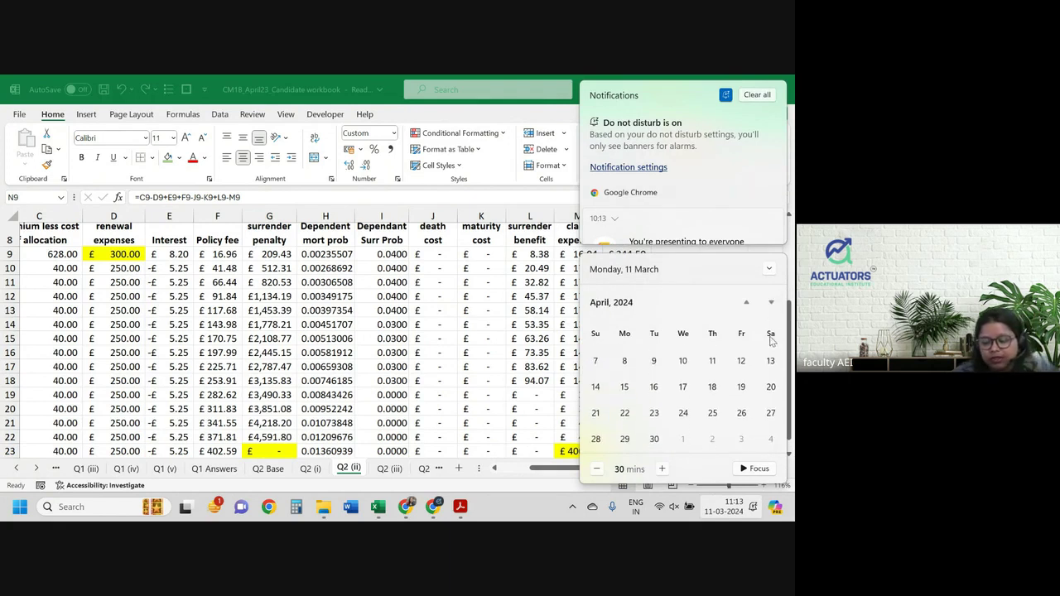
pyautogui.click(746, 303)
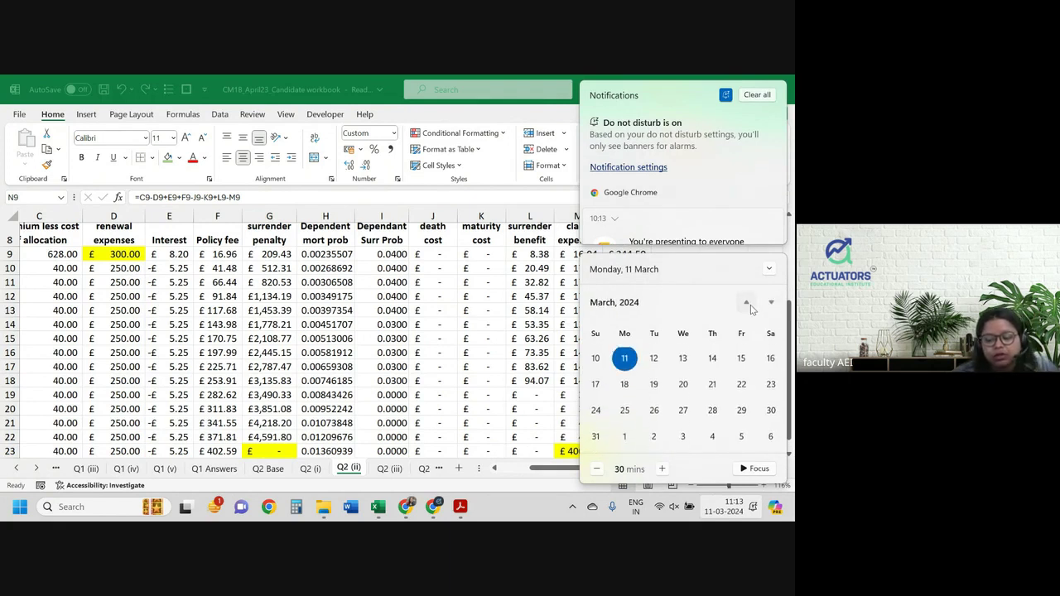
pyautogui.click(486, 327)
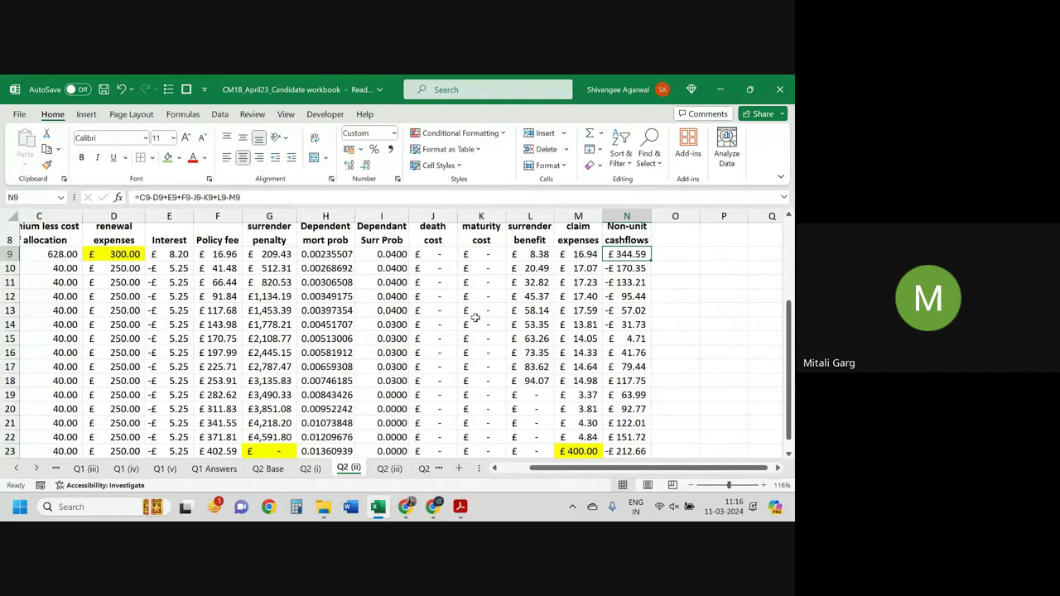
# Go to the Q2 (iii) sheet, select the £136.14 NPV in G6, and switch to the exam PDF.
pyautogui.scroll(-1, 476, 317)
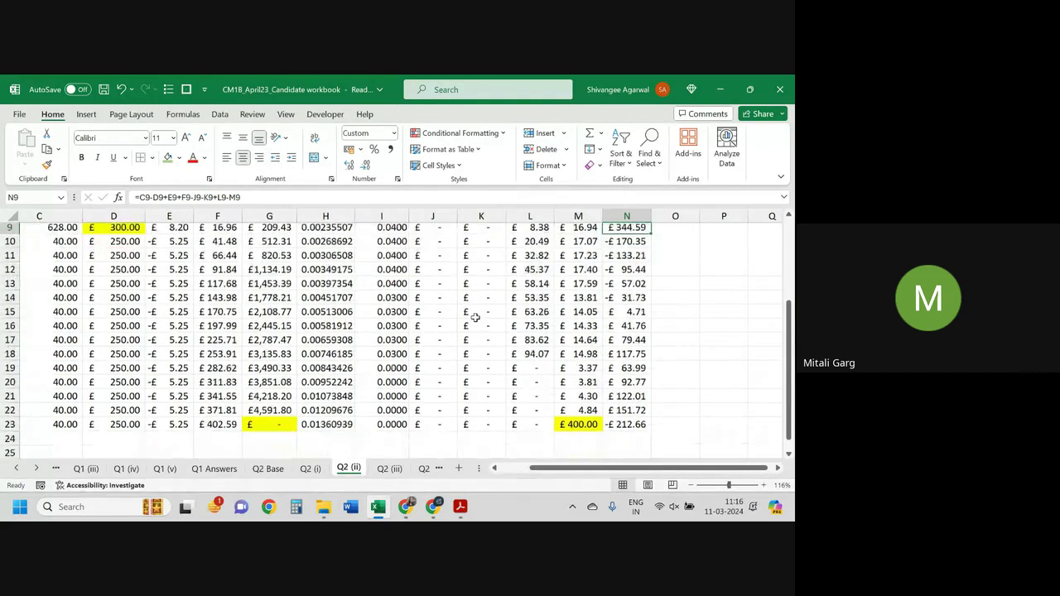
pyautogui.click(380, 470)
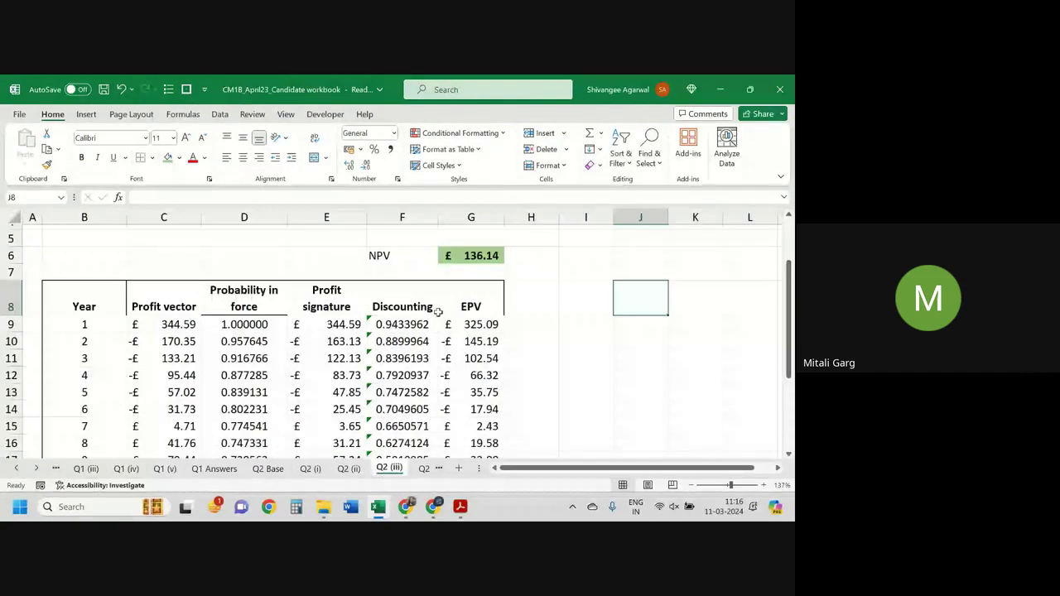
pyautogui.click(463, 255)
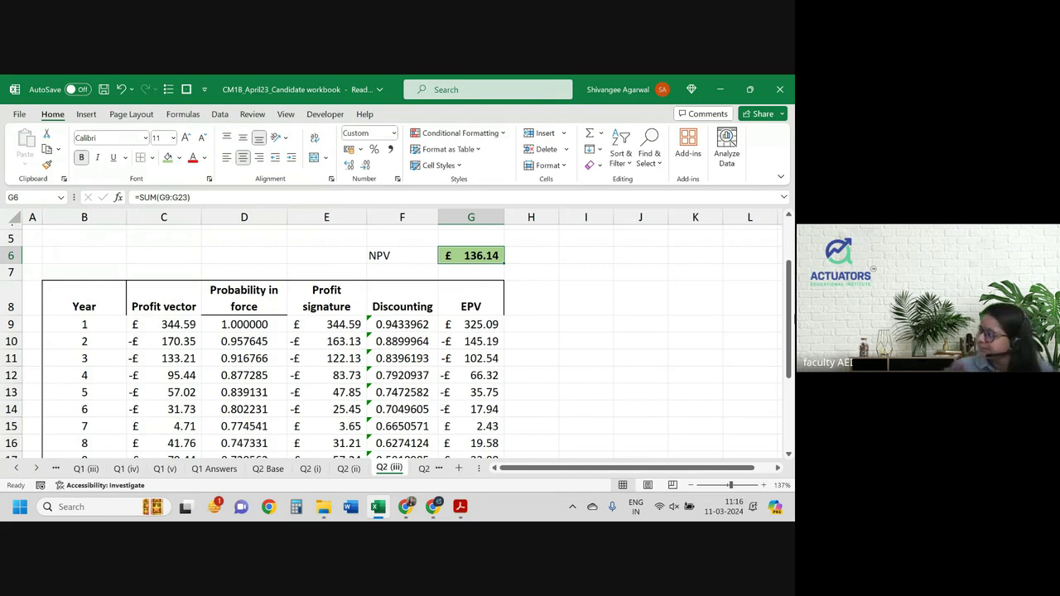
pyautogui.hotkey('alt', 'Tab')
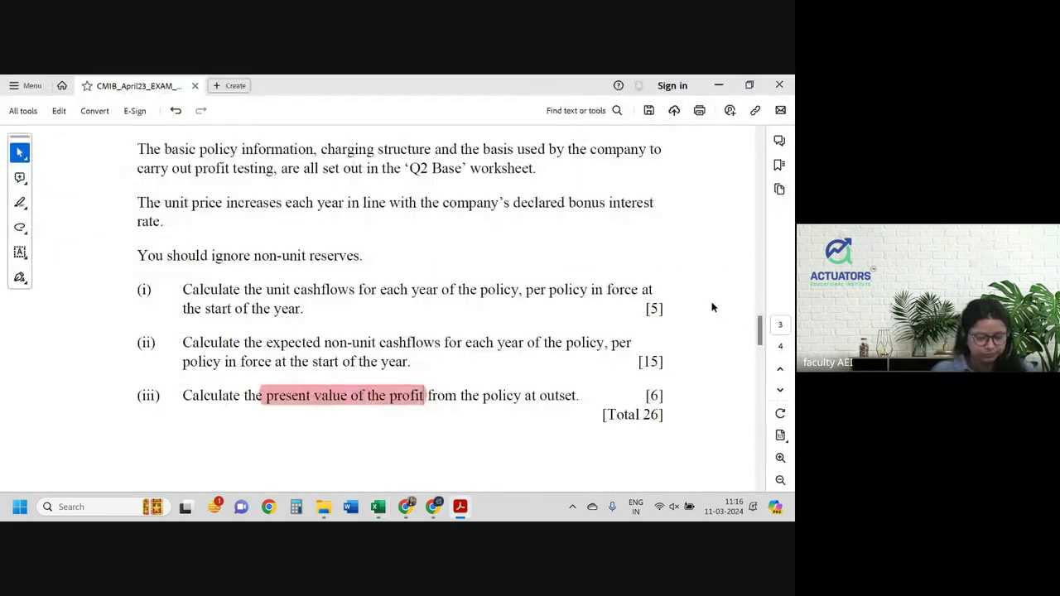
# Highlight 'three fixed interest bonds' and 'of 10 years' in question 3 in pink.
pyautogui.scroll(-3, 711, 304)
pyautogui.scroll(-1, 712, 304)
pyautogui.scroll(-4, 712, 305)
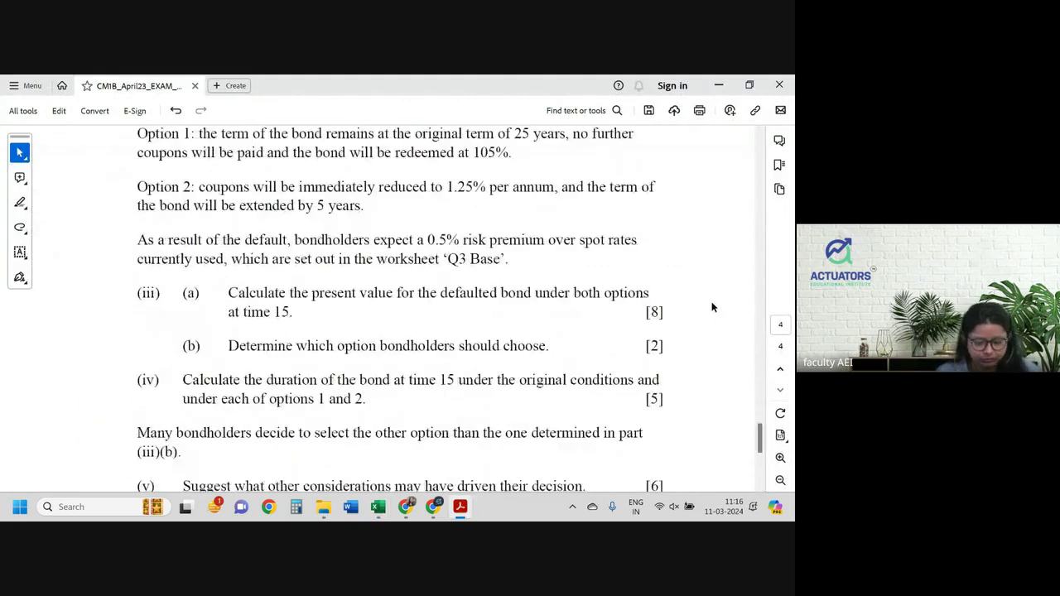
pyautogui.scroll(1, 712, 308)
pyautogui.scroll(3, 712, 308)
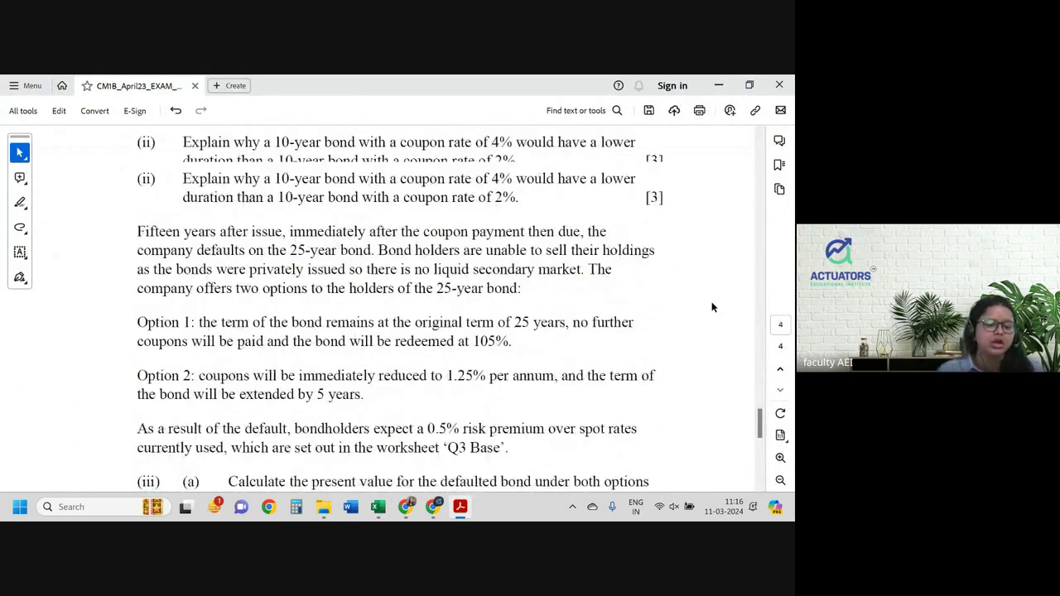
pyautogui.scroll(1, 712, 308)
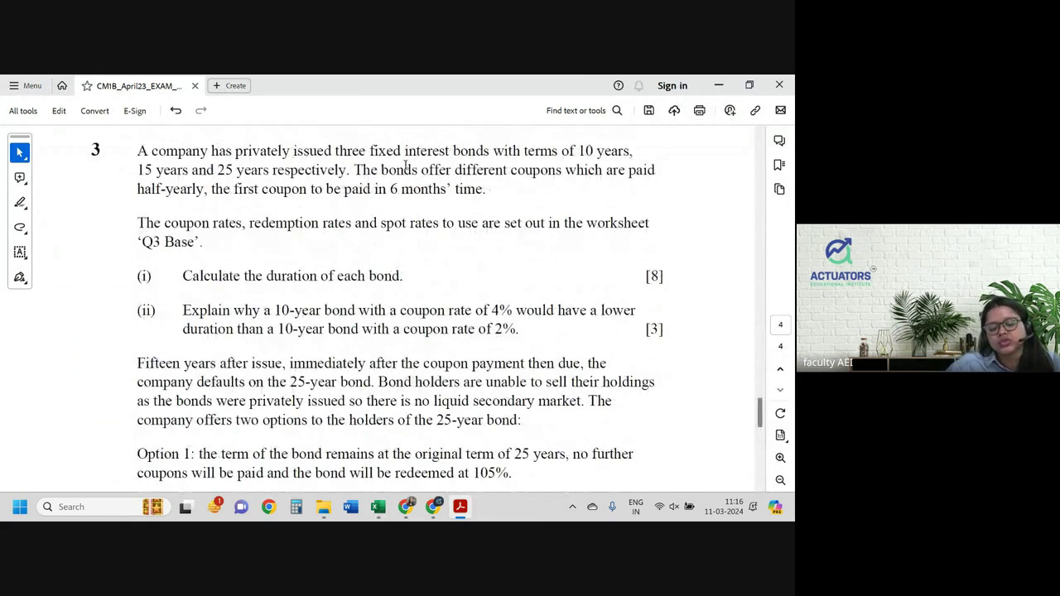
pyautogui.moveTo(332, 154); pyautogui.dragTo(490, 153)
pyautogui.click(526, 175)
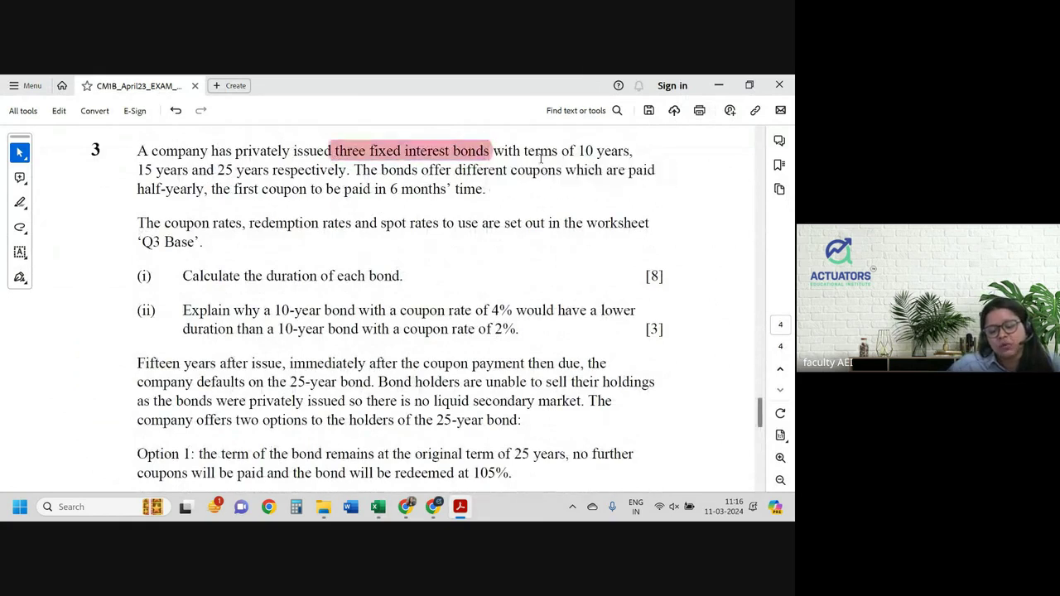
pyautogui.moveTo(562, 151); pyautogui.dragTo(630, 151)
pyautogui.click(604, 176)
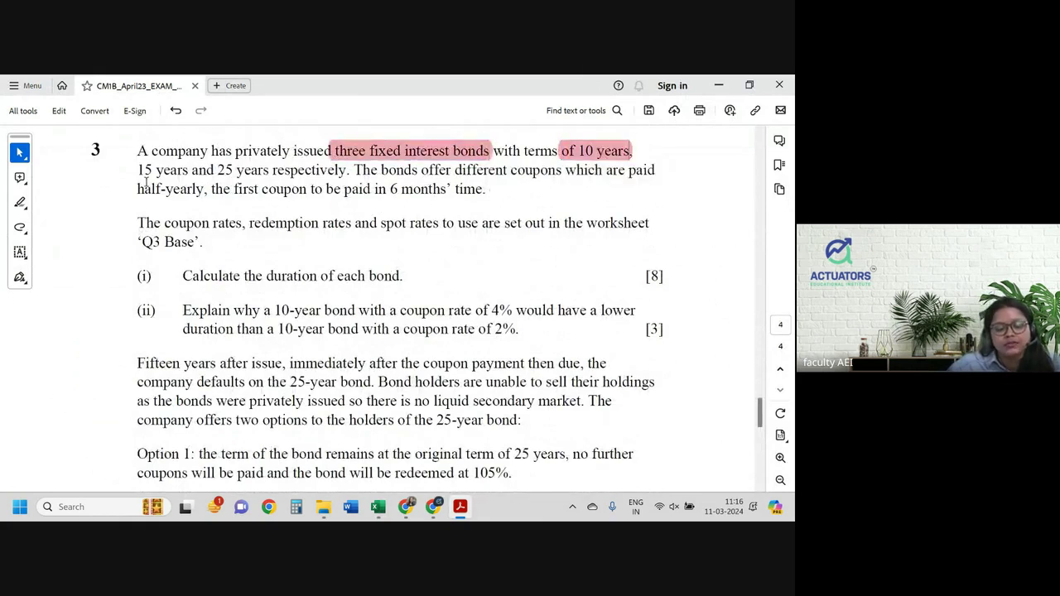
# Highlight 'the duration of' in pink, leaving the other selected phrases unmarked.
pyautogui.moveTo(138, 171); pyautogui.dragTo(346, 172)
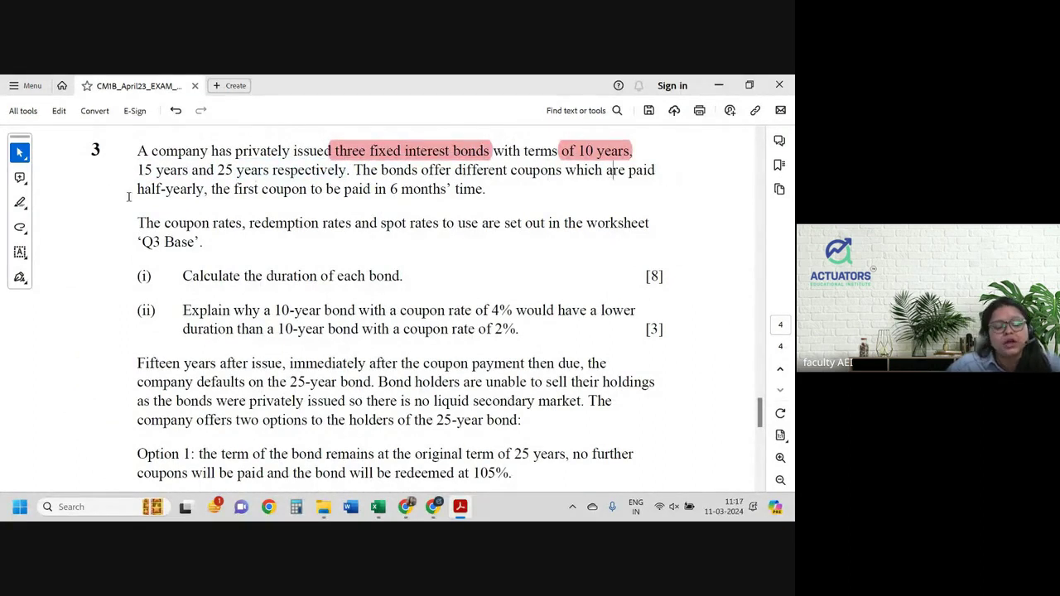
pyautogui.moveTo(137, 189); pyautogui.dragTo(483, 190)
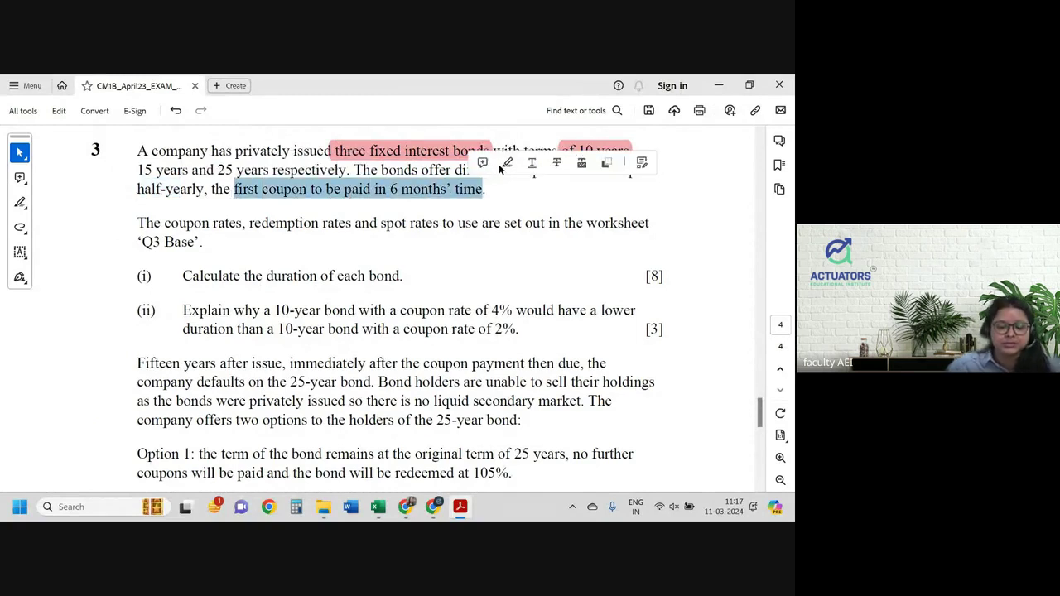
pyautogui.click(481, 223)
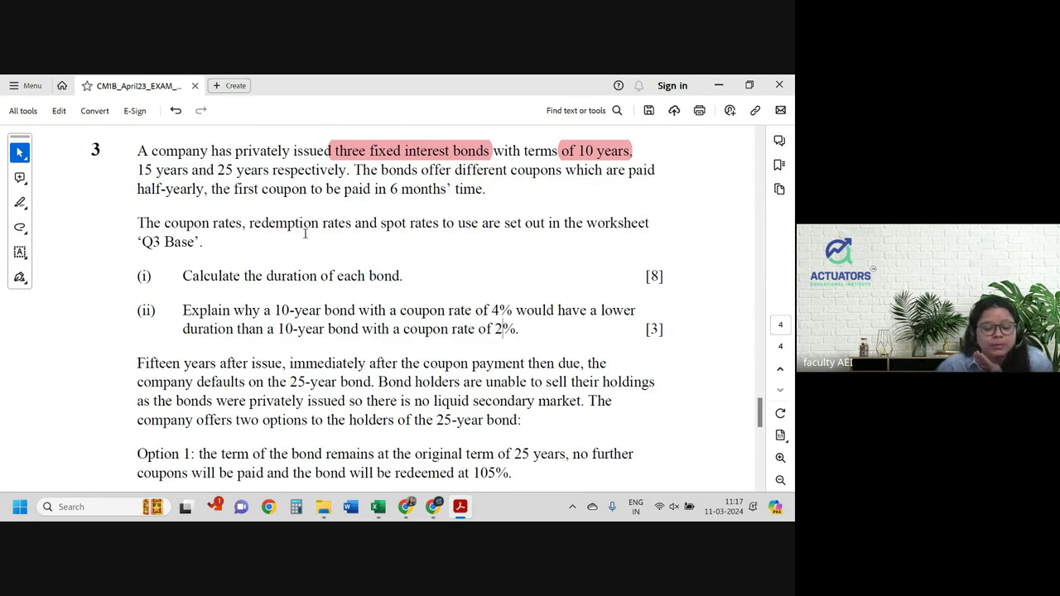
pyautogui.scroll(-1, 213, 260)
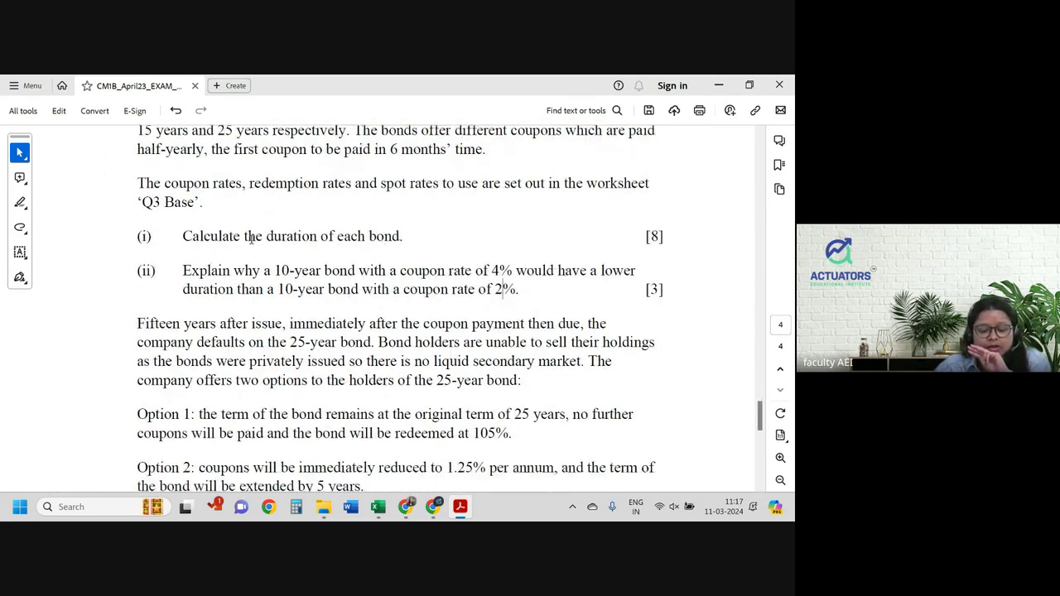
pyautogui.moveTo(245, 238); pyautogui.dragTo(336, 238)
pyautogui.click(363, 211)
pyautogui.scroll(1, 363, 261)
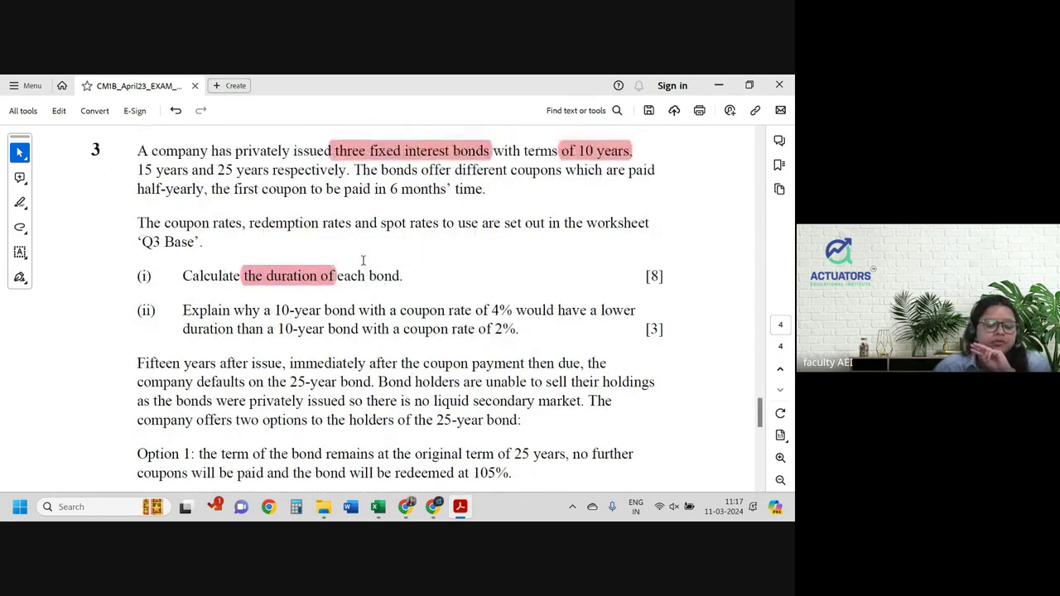
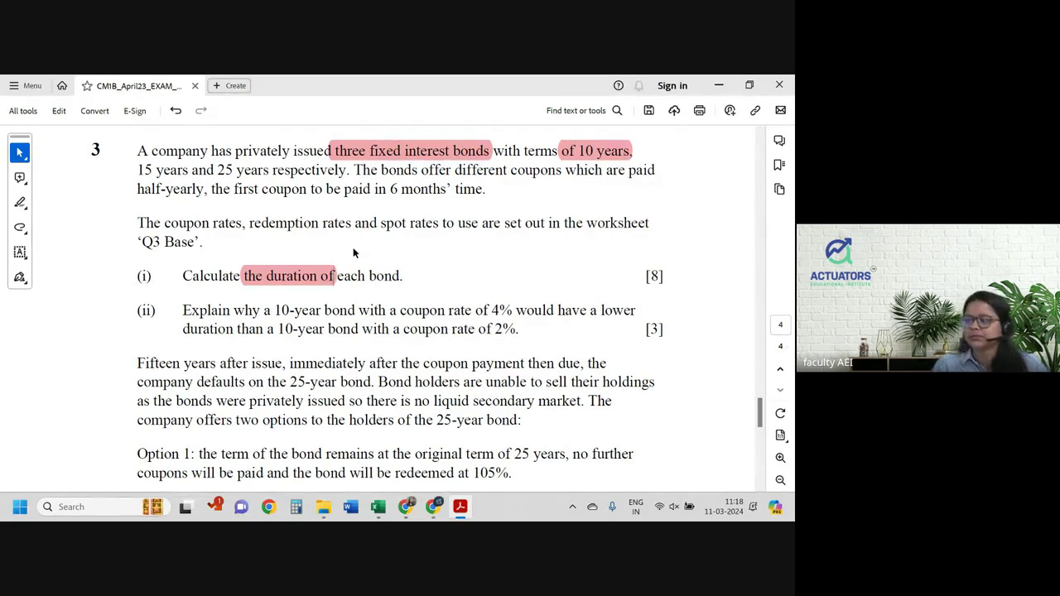
# Return to the Excel workbook and review the Q3 Base spot rate tables and the three bonds' coupon rates.
pyautogui.hotkey('alt', 'Tab')
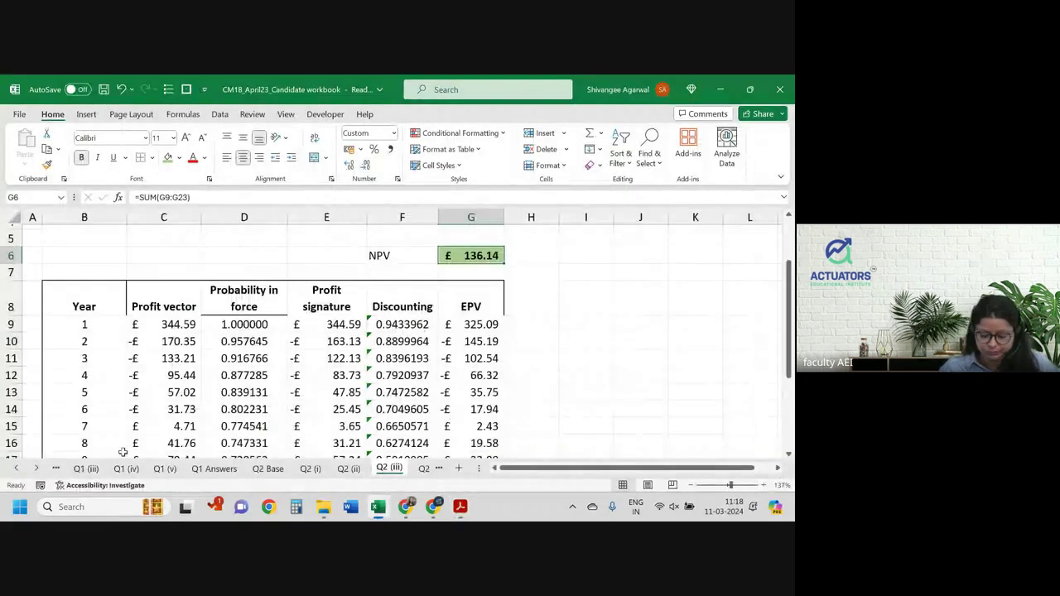
pyautogui.hotkey('ctrl', 'pagedown')
pyautogui.hotkey('ctrl', 'pagedown')
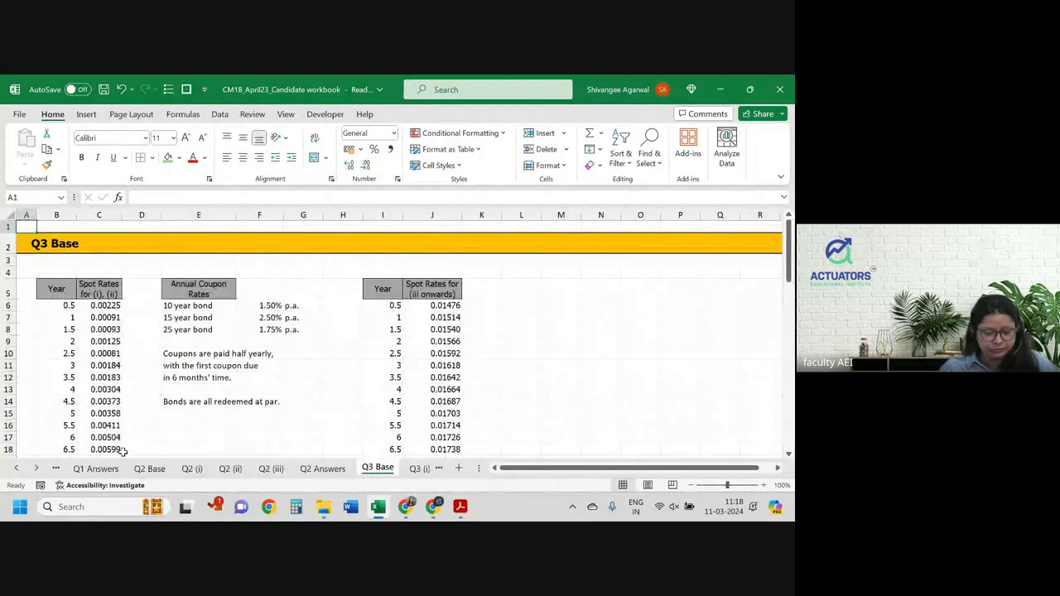
pyautogui.press('super+Tab')
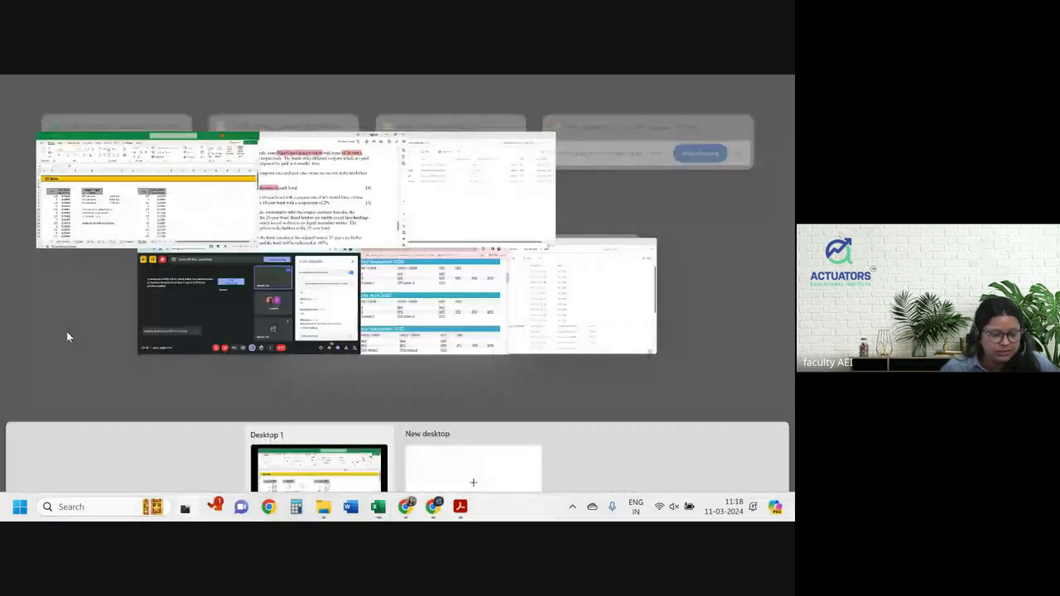
pyautogui.click(116, 191)
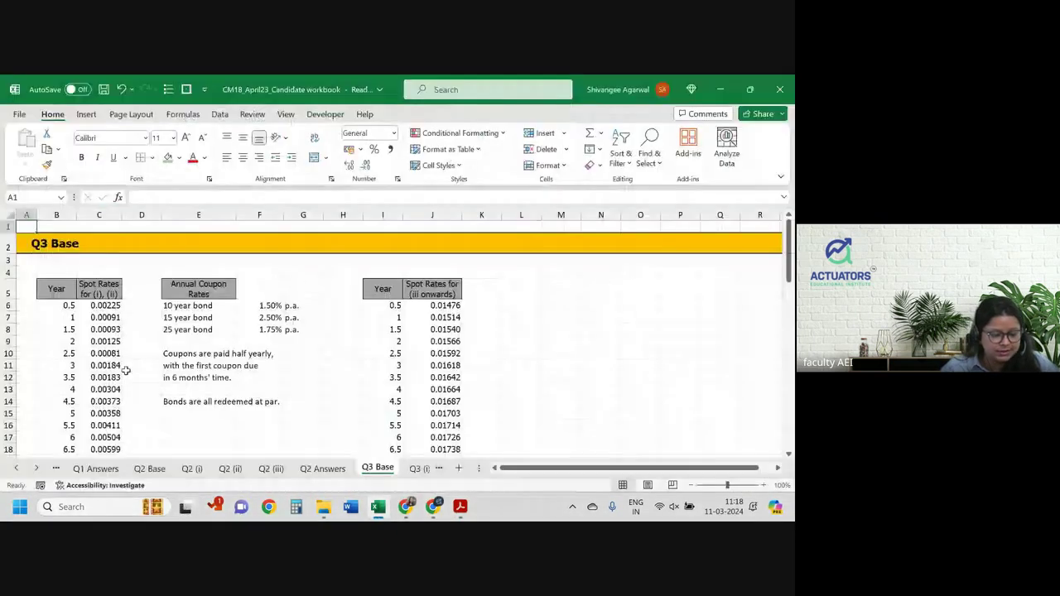
pyautogui.scroll(-6, 126, 370)
pyautogui.scroll(3, 126, 370)
pyautogui.scroll(1, 126, 370)
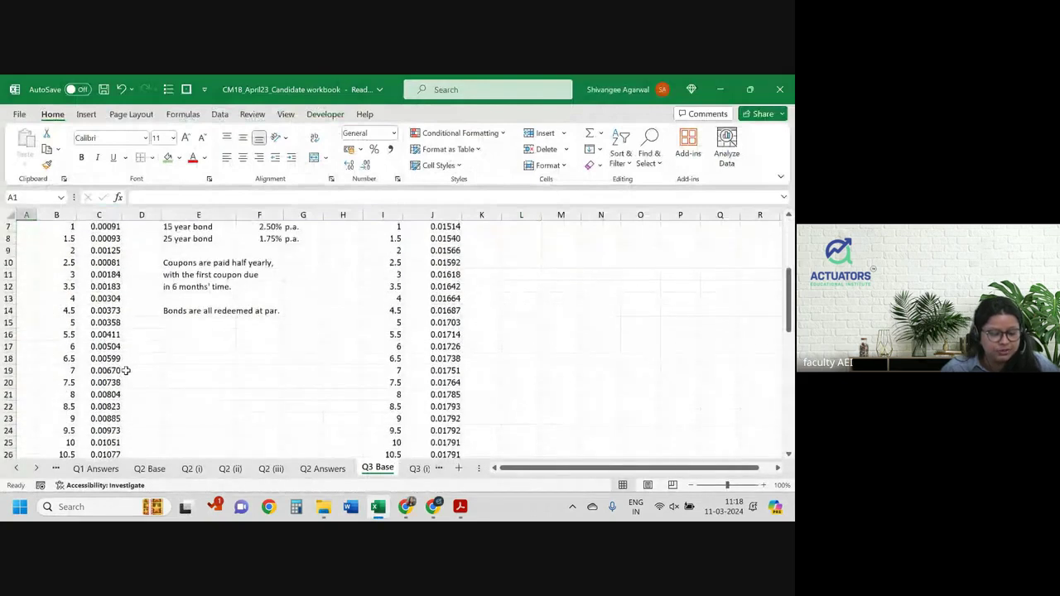
pyautogui.scroll(1, 126, 370)
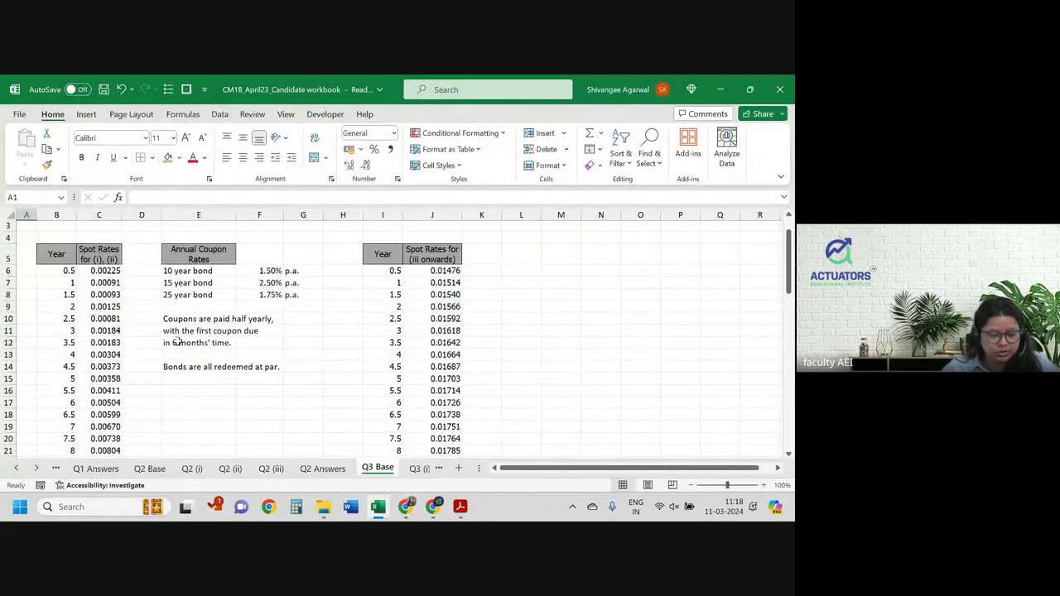
pyautogui.hscroll(2, 248, 342)
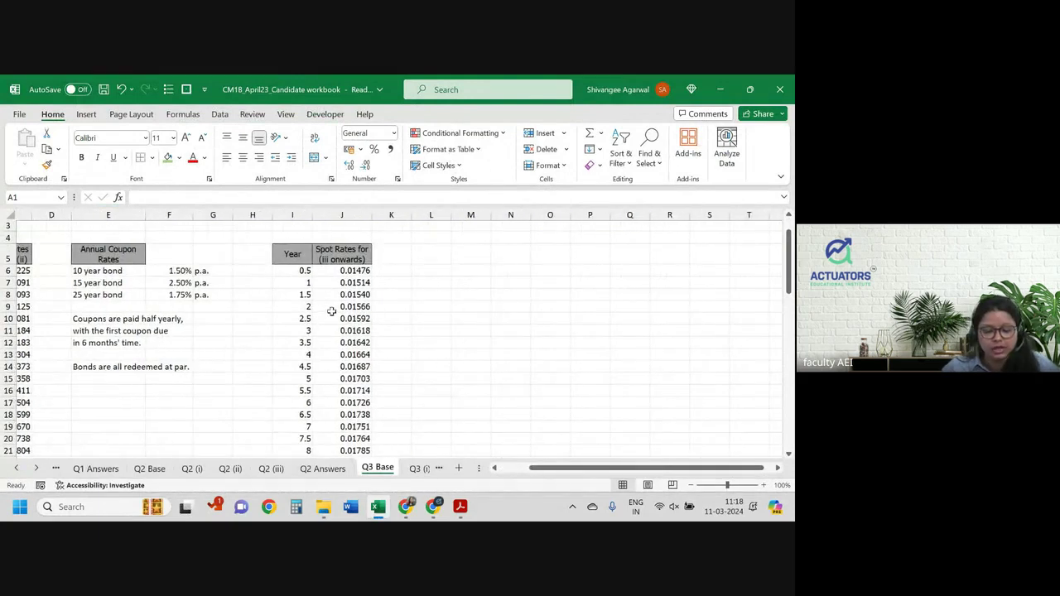
pyautogui.hscroll(-3, 331, 308)
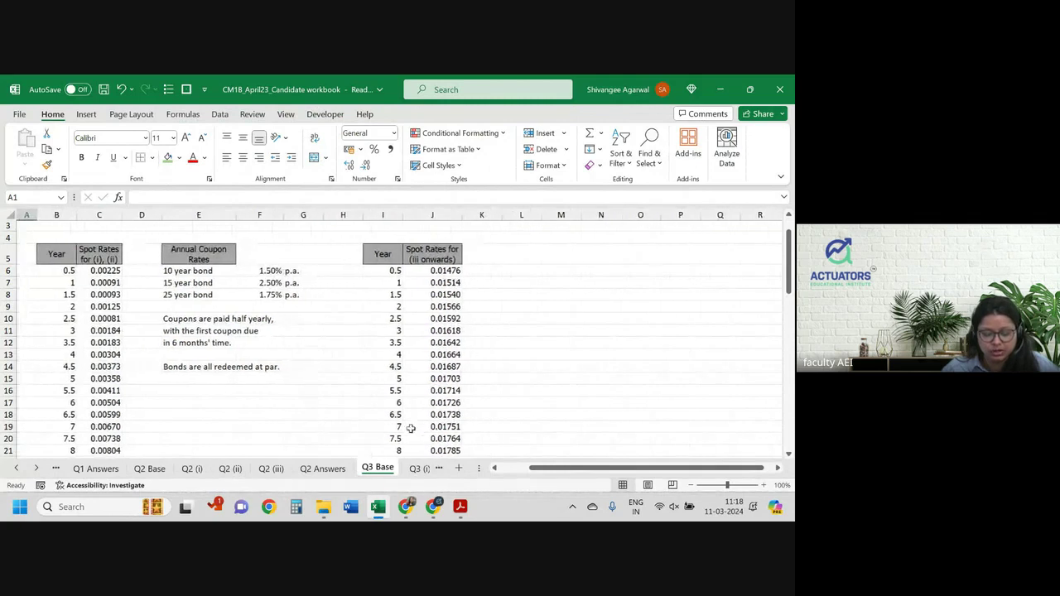
# Go to the Q3 (i) sheet and review its year and spot rate table.
pyautogui.click(420, 470)
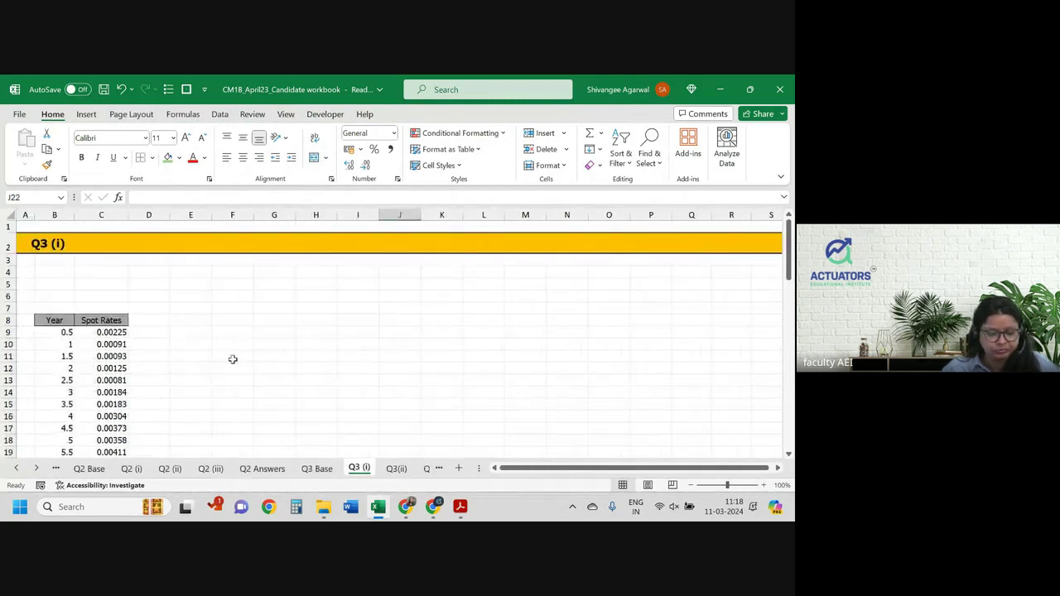
pyautogui.keyDown('ctrl'); pyautogui.scroll(1, 232, 359); pyautogui.keyUp('ctrl')
pyautogui.scroll(-1, 232, 359)
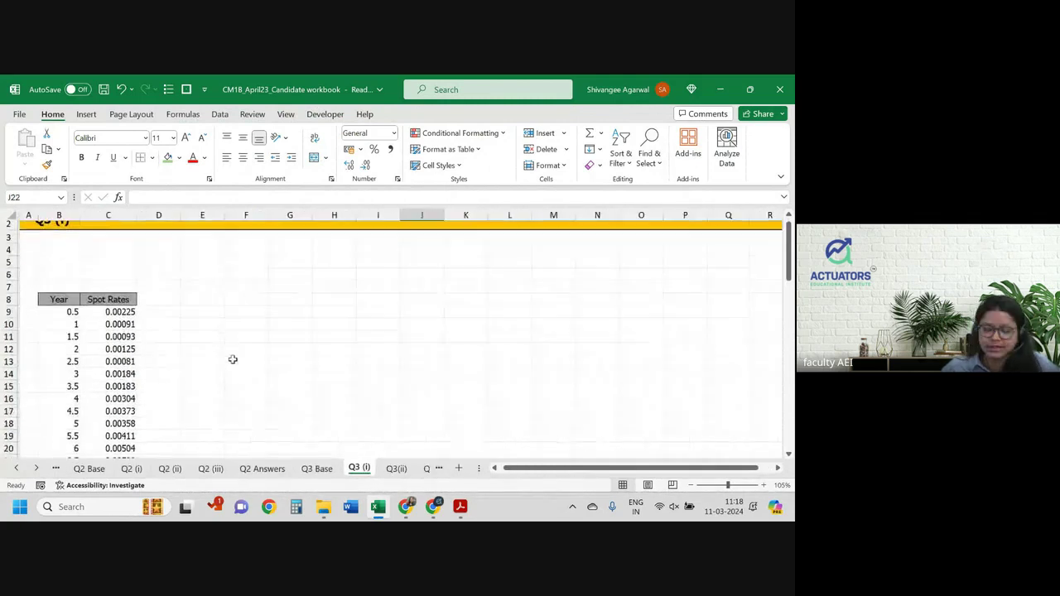
pyautogui.keyDown('ctrl'); pyautogui.scroll(4, 191, 323); pyautogui.keyUp('ctrl')
pyautogui.hscroll(-2, 133, 319)
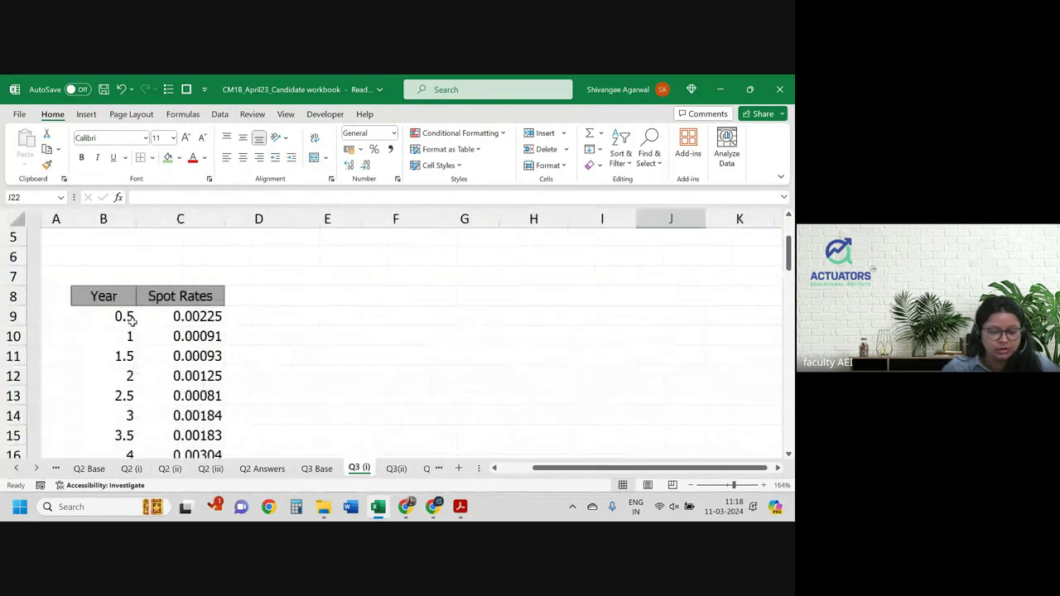
pyautogui.scroll(3, 131, 322)
pyautogui.keyDown('ctrl'); pyautogui.scroll(-3, 132, 322); pyautogui.keyUp('ctrl')
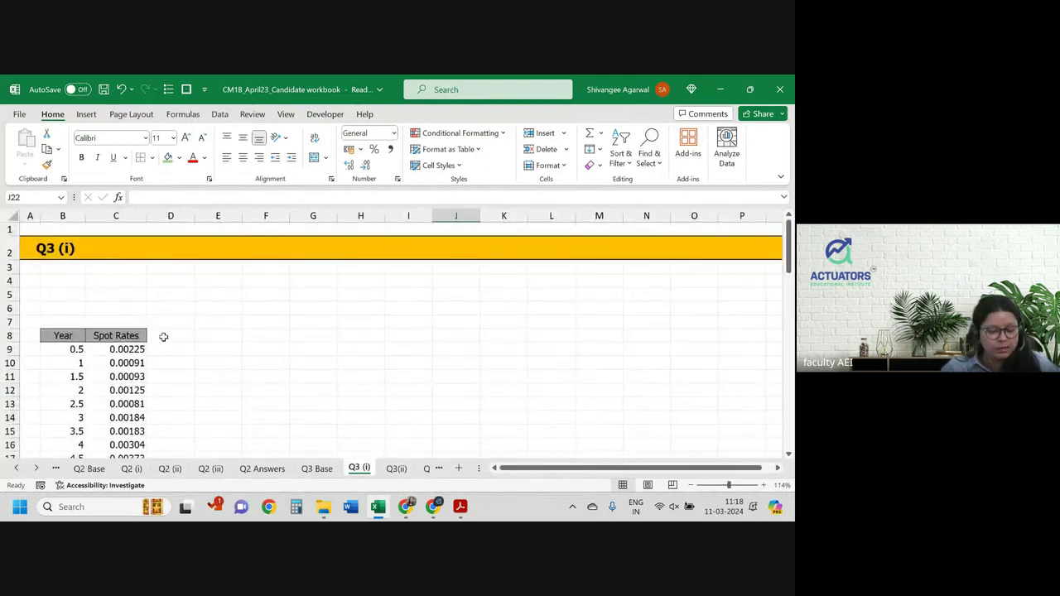
# Add a DF heading in D8, formatted like the Spot Rates header.
pyautogui.click(164, 338)
pyautogui.write('DF')
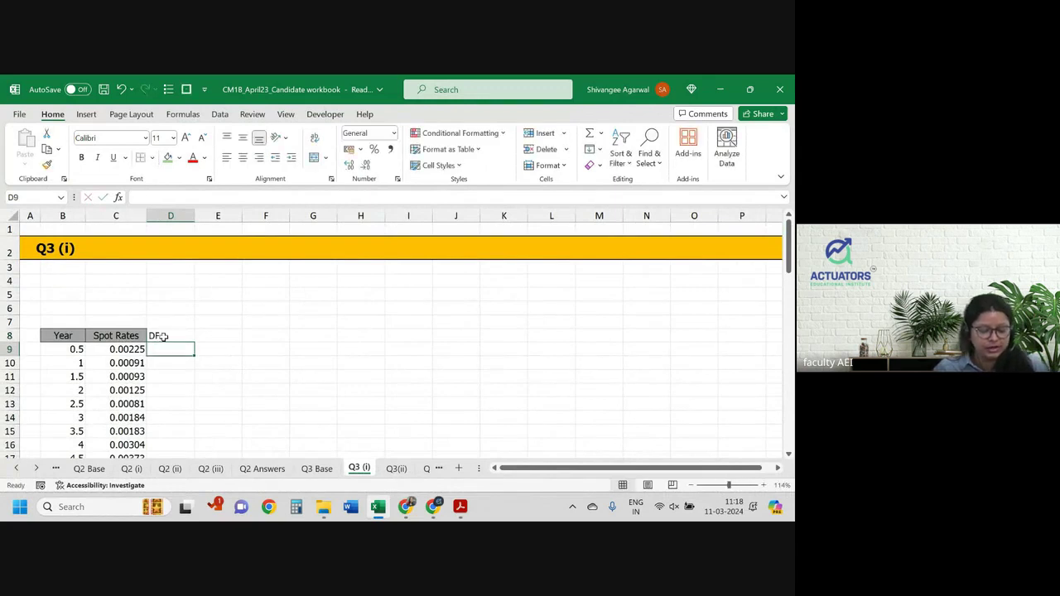
pyautogui.press('Return')
pyautogui.click(124, 336)
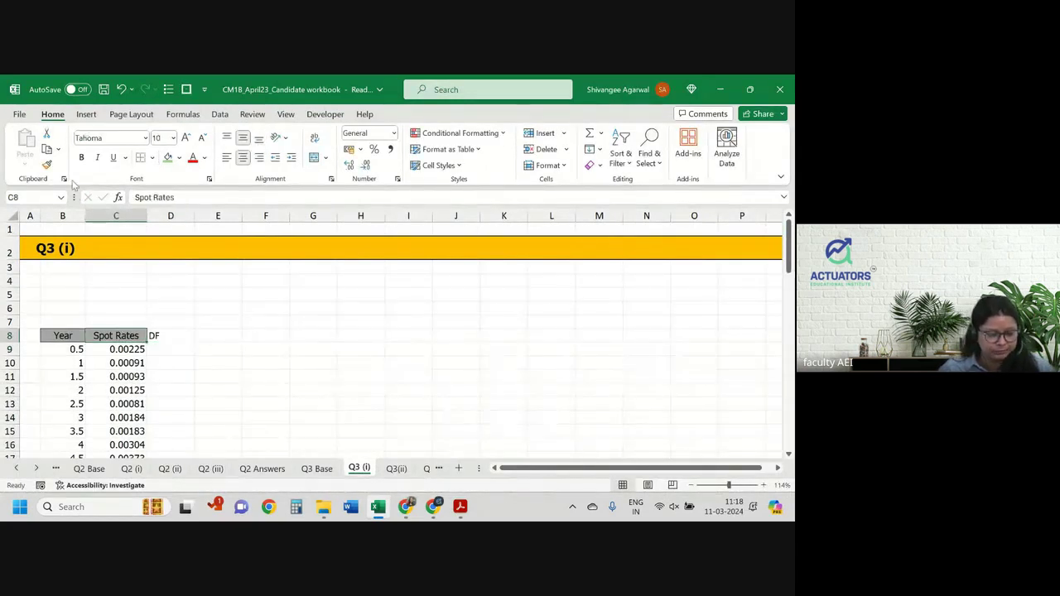
pyautogui.click(48, 164)
pyautogui.press('Right')
pyautogui.press('Return')
# Enter =(1+C9)^-B9 in D9, fill it down, and apply Number format.
pyautogui.press('Down')
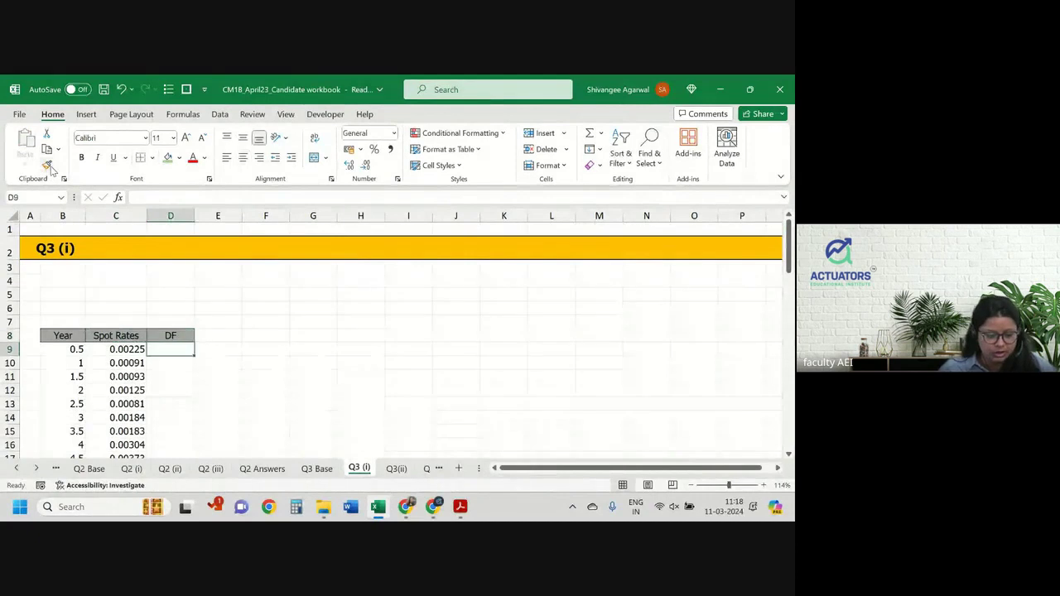
pyautogui.write('=(1+')
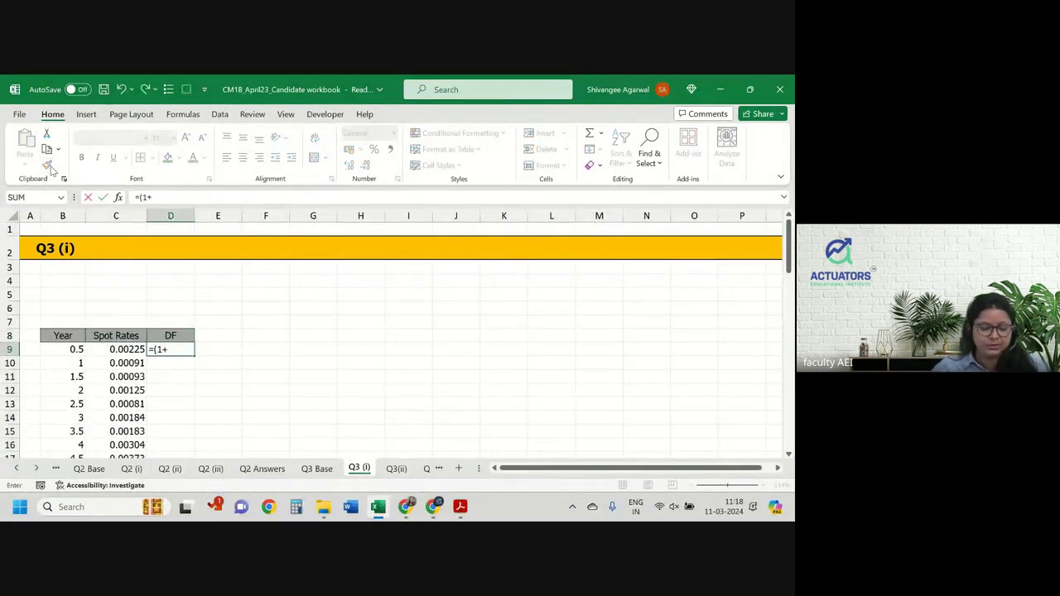
pyautogui.press('Left')
pyautogui.write(')^')
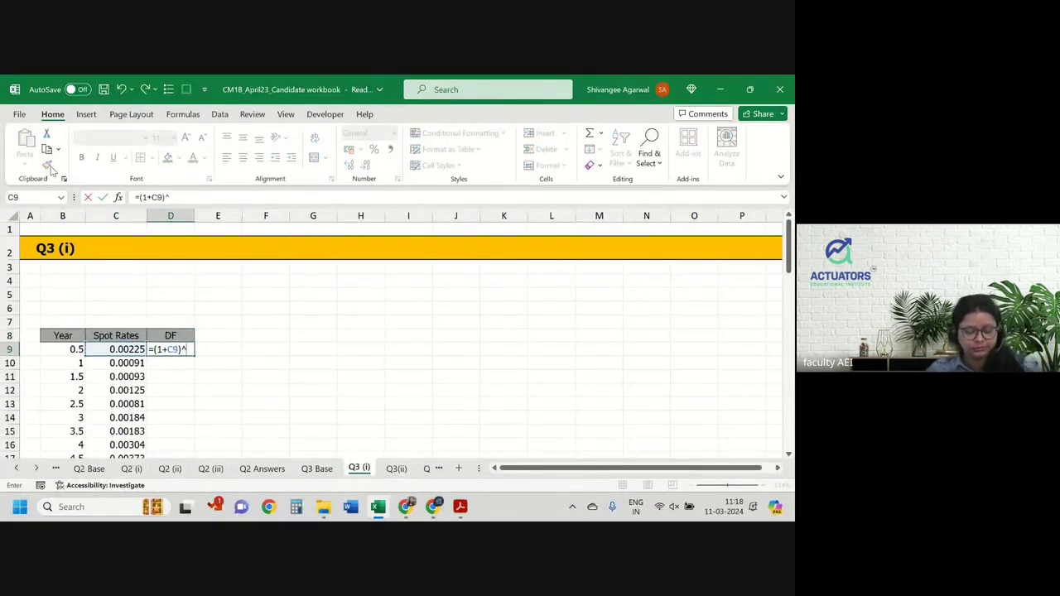
pyautogui.write('-B9')
pyautogui.press('Return')
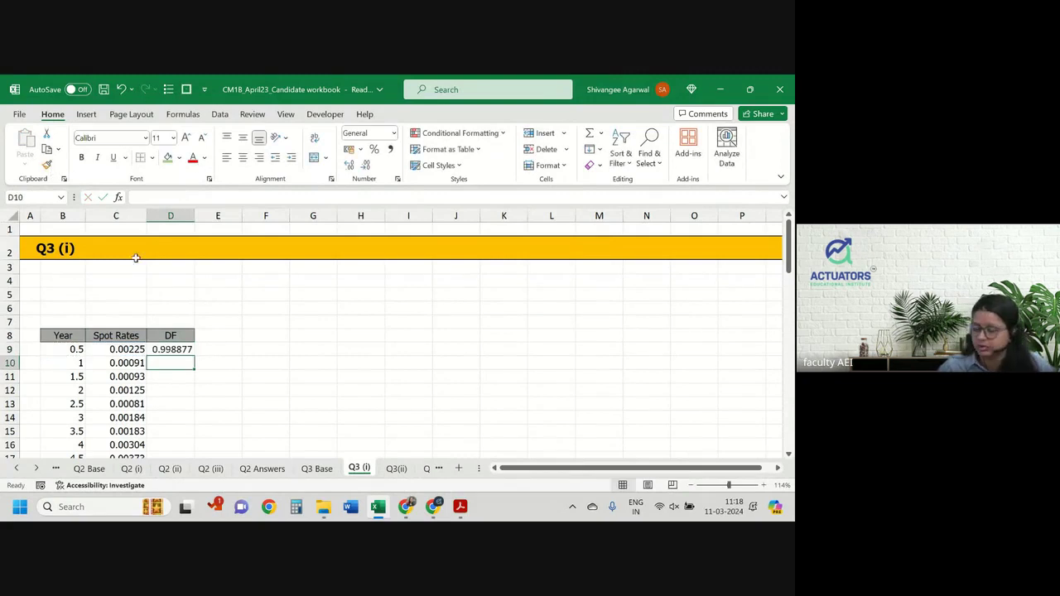
pyautogui.click(173, 349)
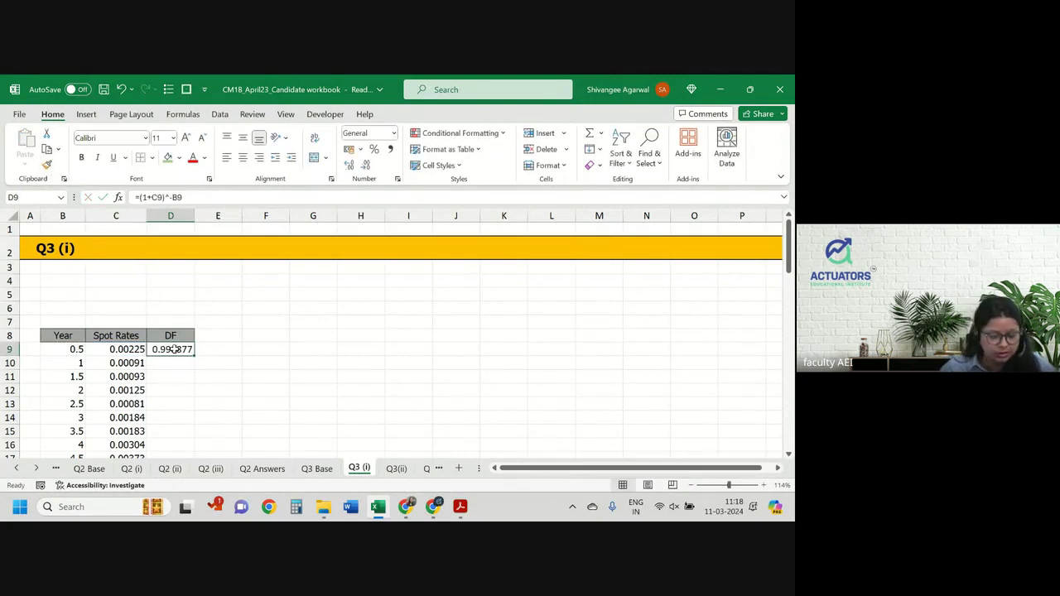
pyautogui.doubleClick(194, 355)
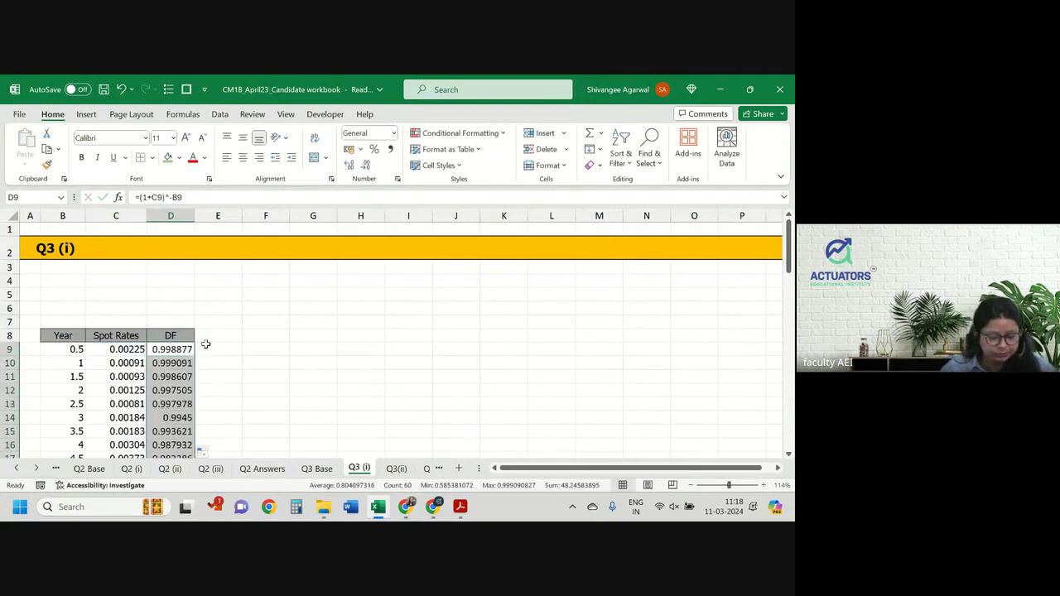
pyautogui.click(365, 164)
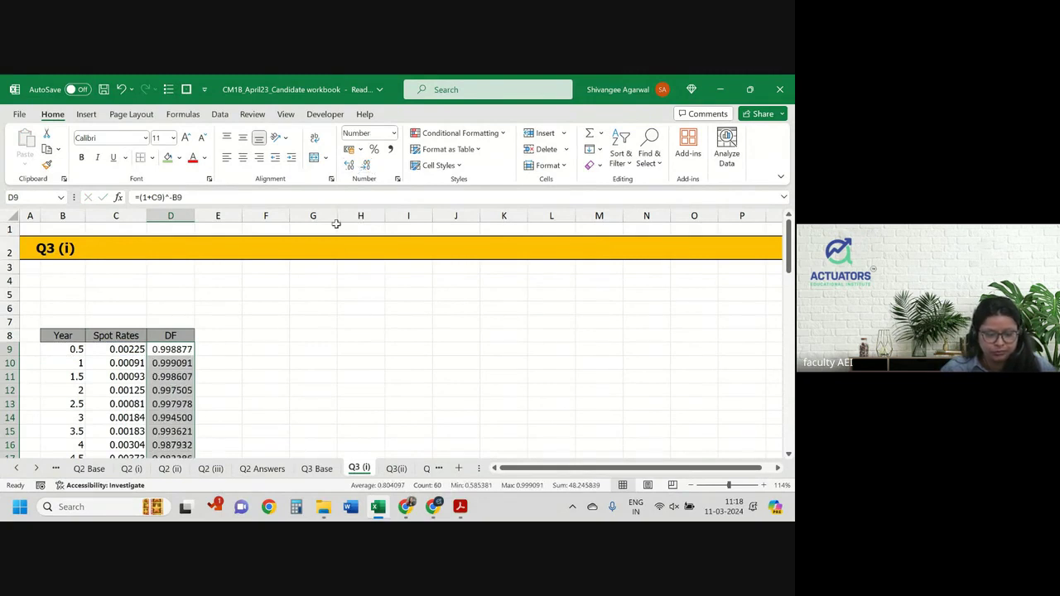
pyautogui.click(254, 337)
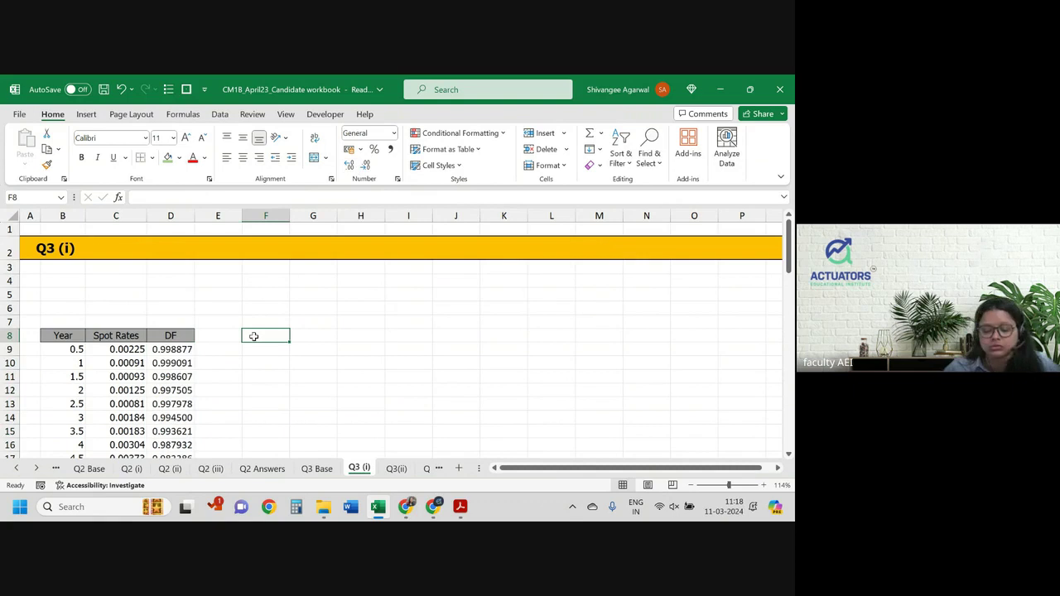
# Narrow column E and add a merged, header-styled 10 YEARS heading across F3:H3.
pyautogui.moveTo(242, 216); pyautogui.dragTo(223, 217)
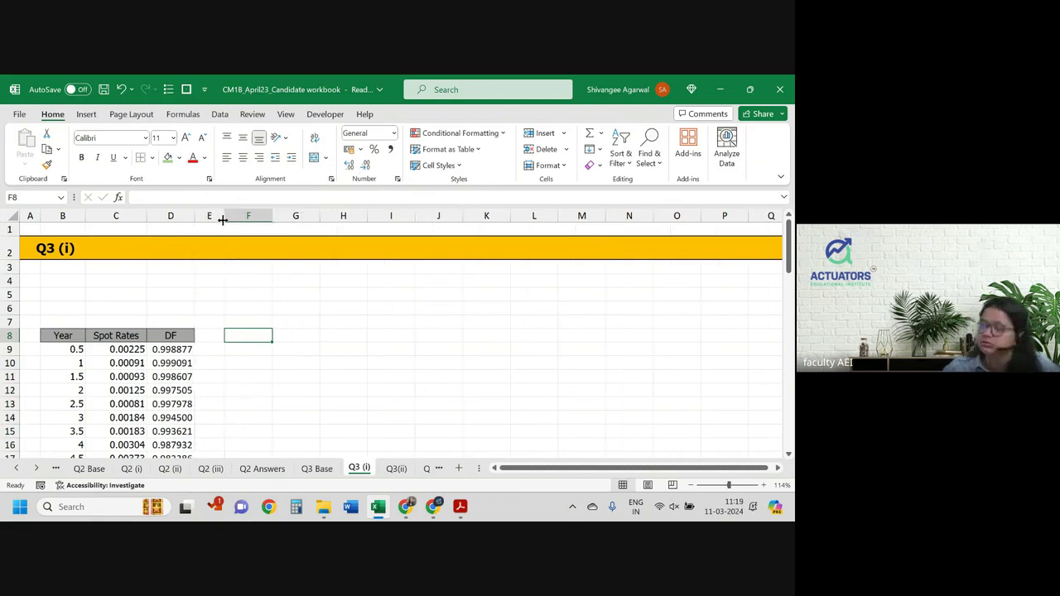
pyautogui.moveTo(246, 267); pyautogui.dragTo(352, 268)
pyautogui.click(315, 157)
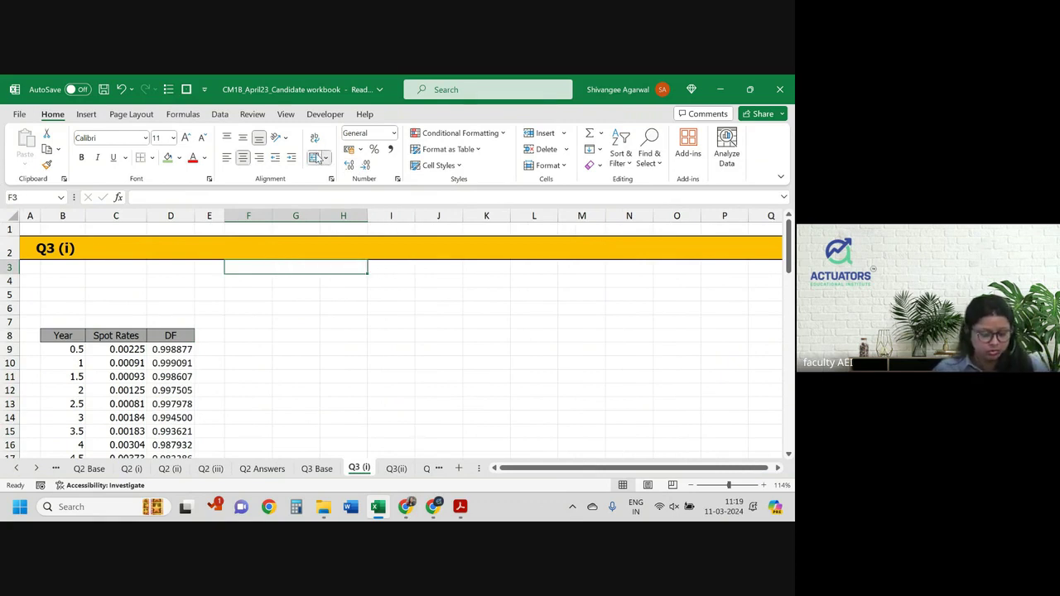
pyautogui.write('10 YEARS')
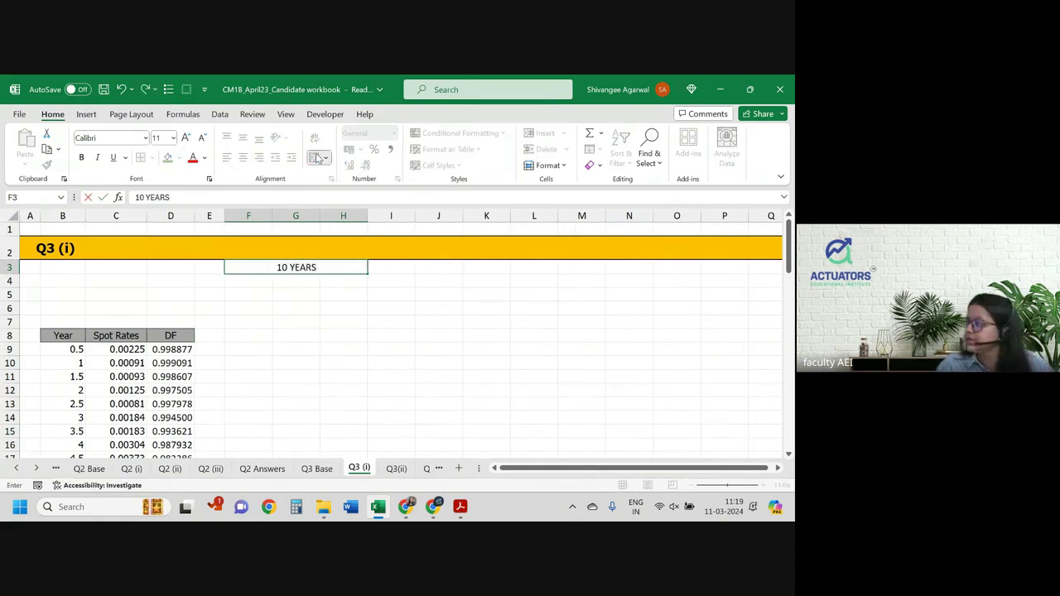
pyautogui.press('Return')
pyautogui.press('Up')
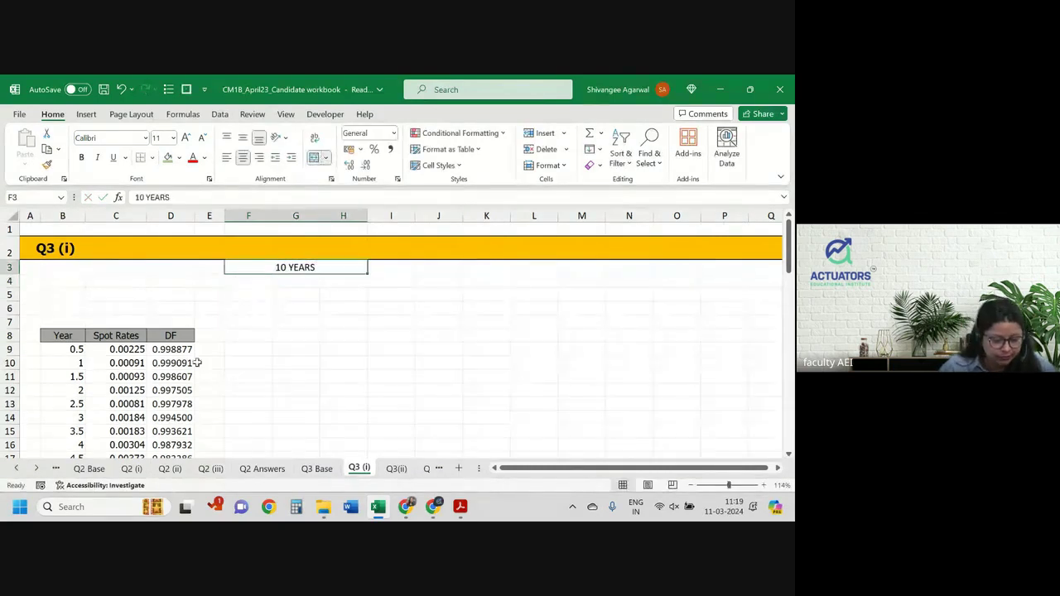
pyautogui.click(170, 336)
pyautogui.click(47, 164)
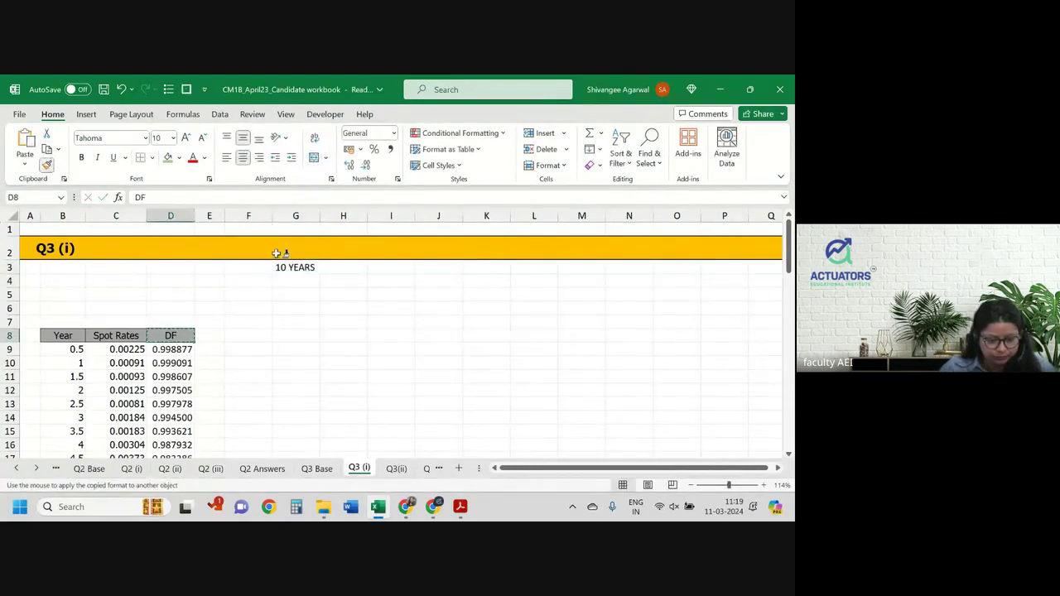
pyautogui.click(282, 267)
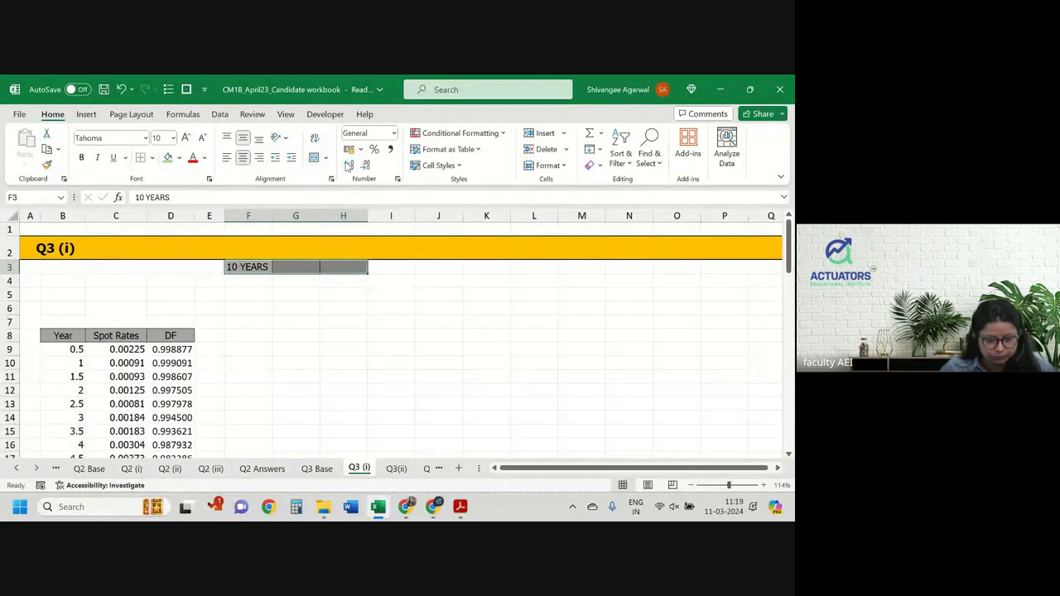
pyautogui.click(316, 158)
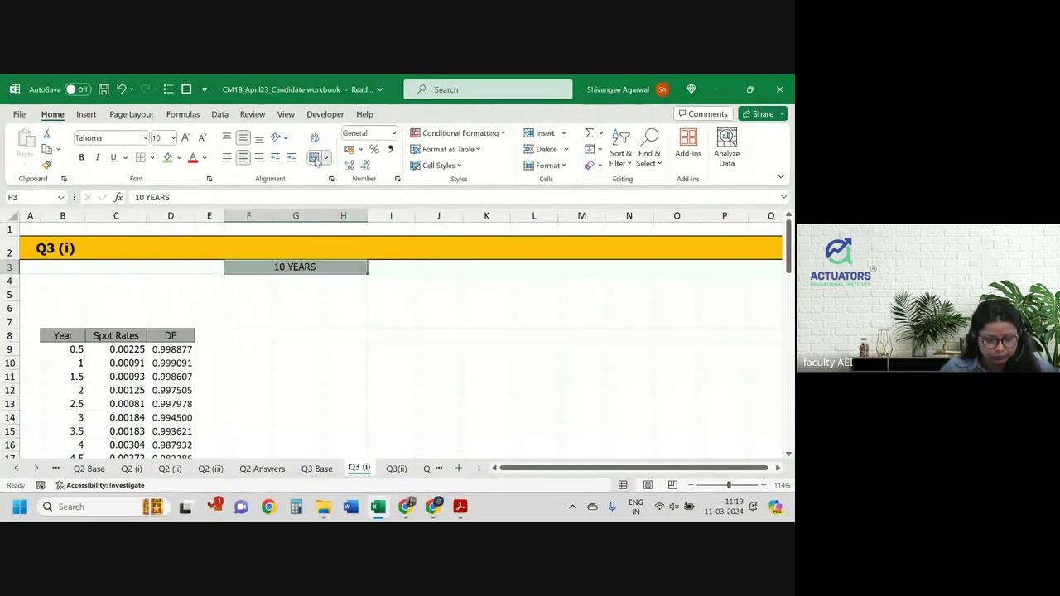
# Style F8:H8 like the DF header, label them Cashflows, PV and Numerator of DMT, and widen column H.
pyautogui.click(172, 333)
pyautogui.click(46, 165)
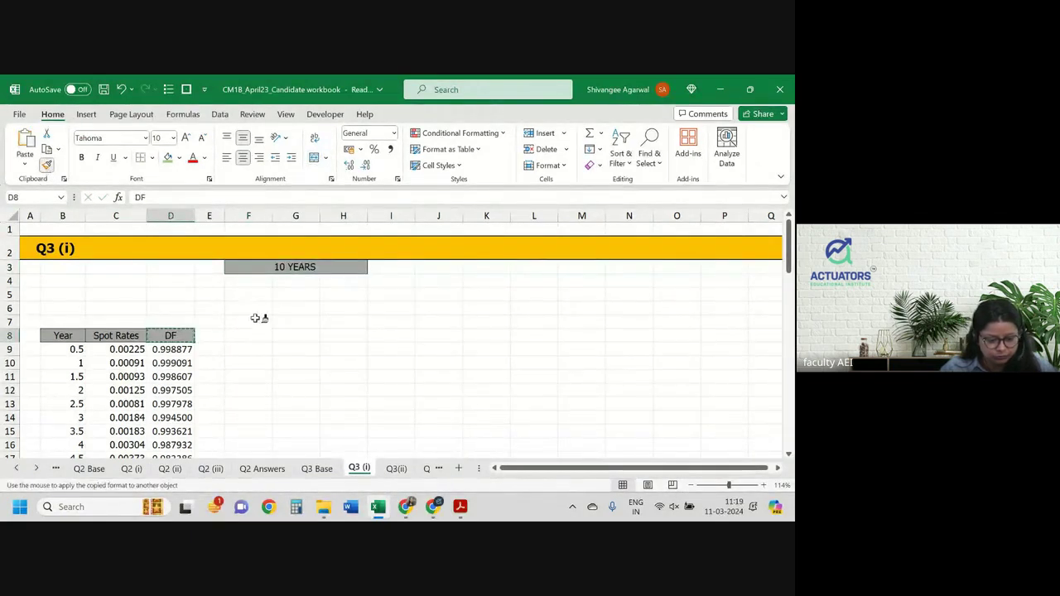
pyautogui.moveTo(257, 335); pyautogui.dragTo(343, 335)
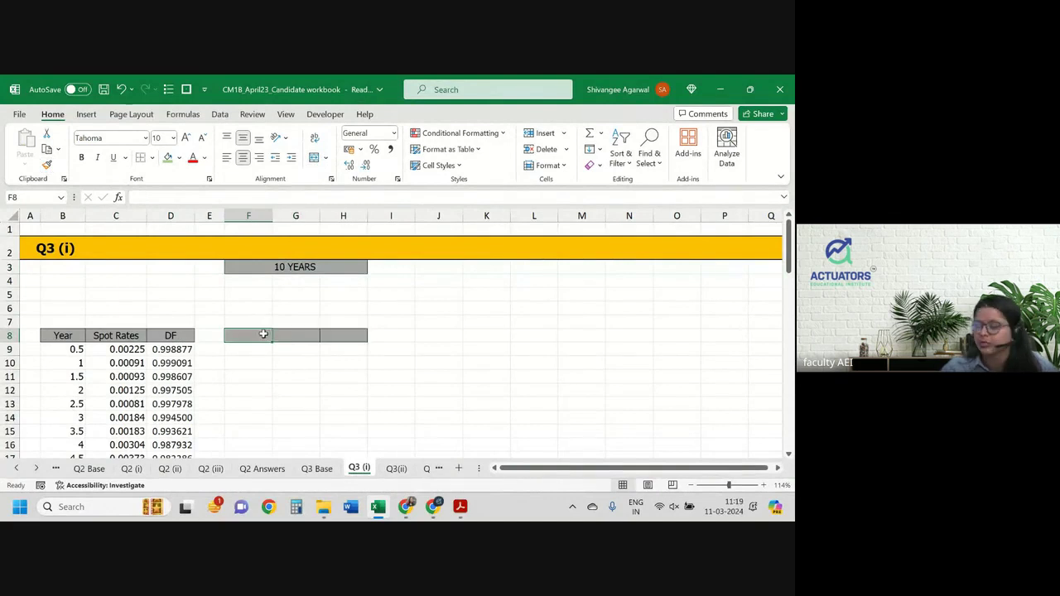
pyautogui.write('Cas')
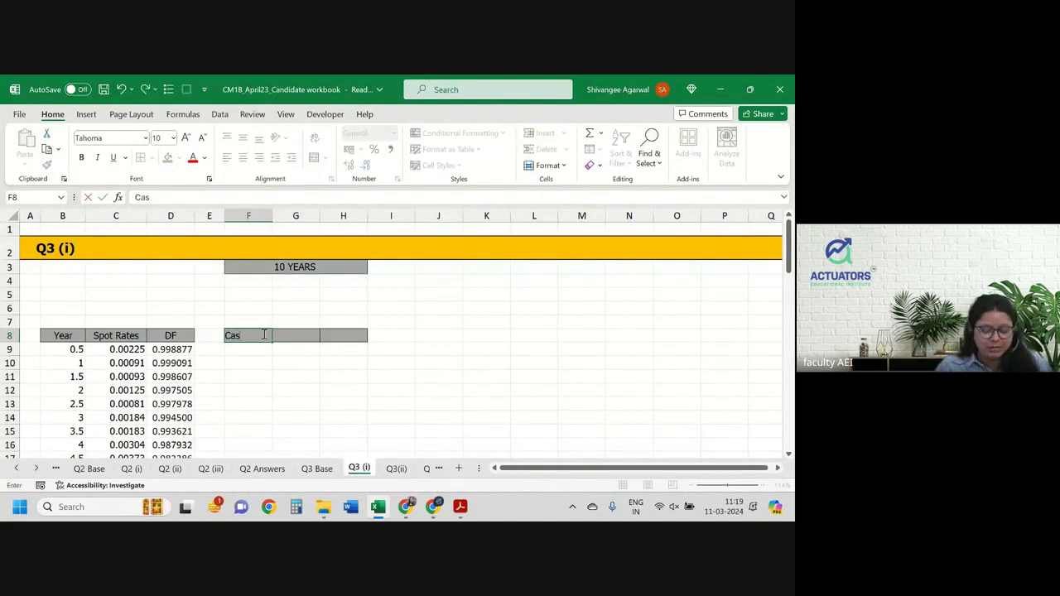
pyautogui.write('hflows')
pyautogui.press('Return')
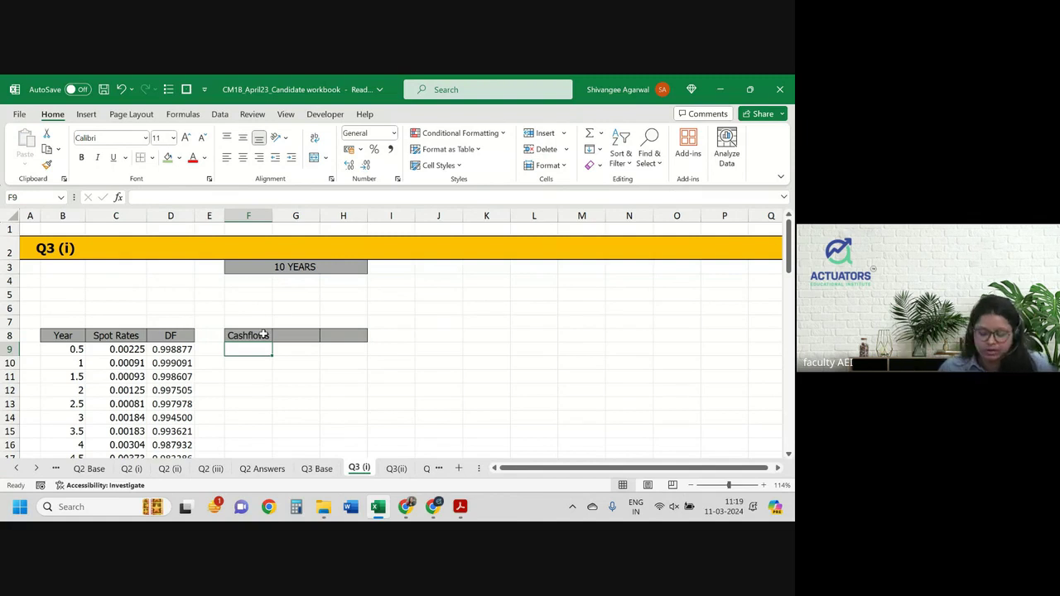
pyautogui.press('Up')
pyautogui.press('Right')
pyautogui.write('PC')
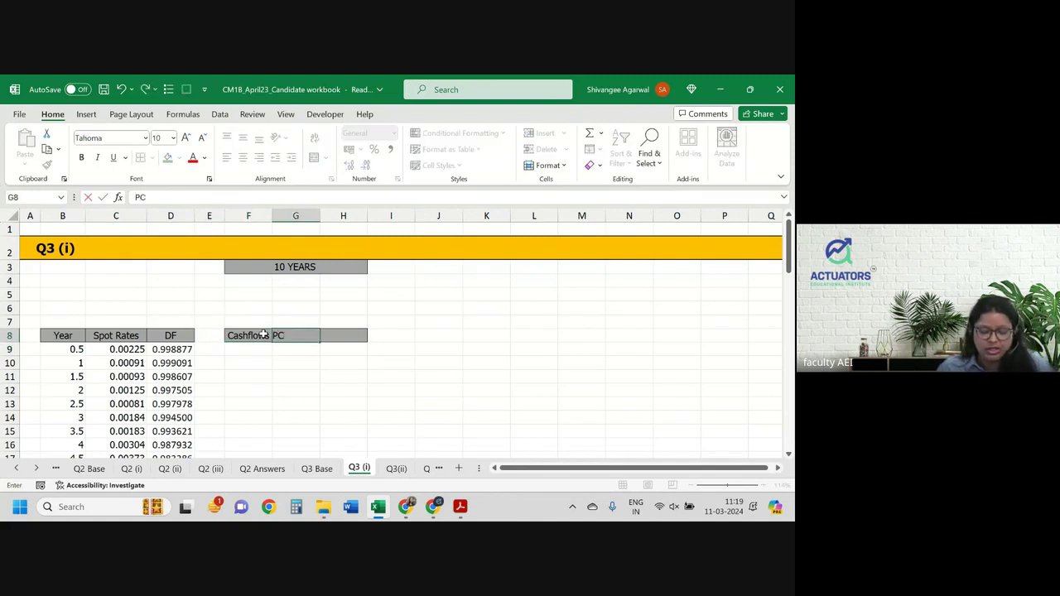
pyautogui.press('Tab')
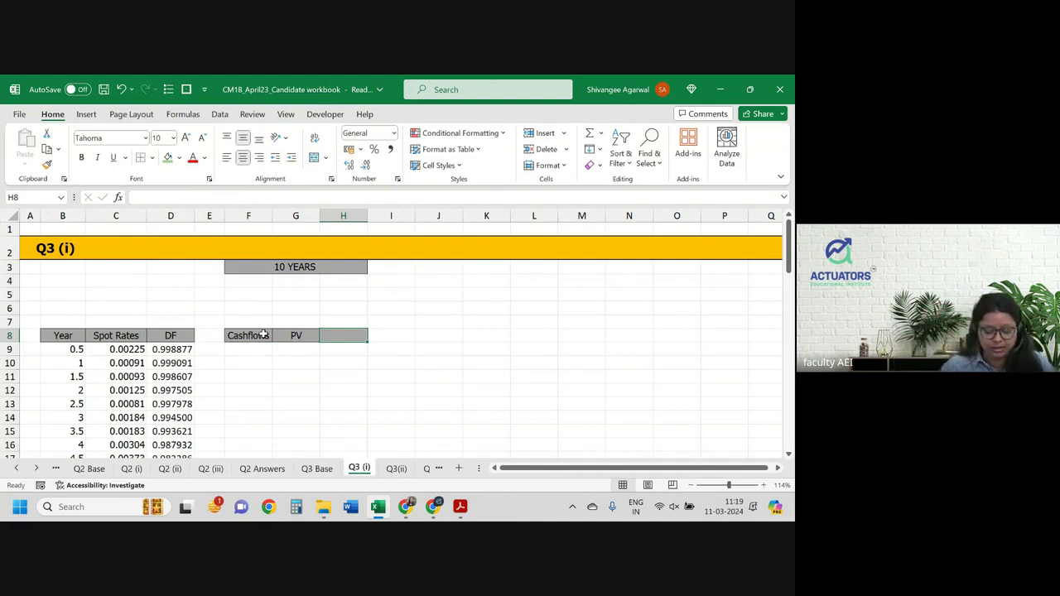
pyautogui.write('Num')
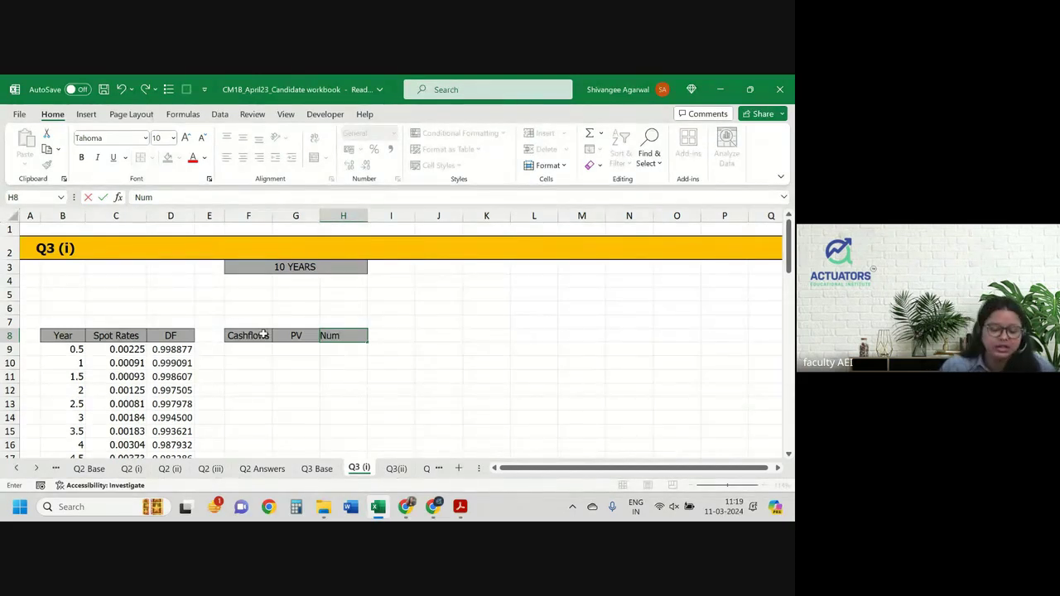
pyautogui.write('erator of ')
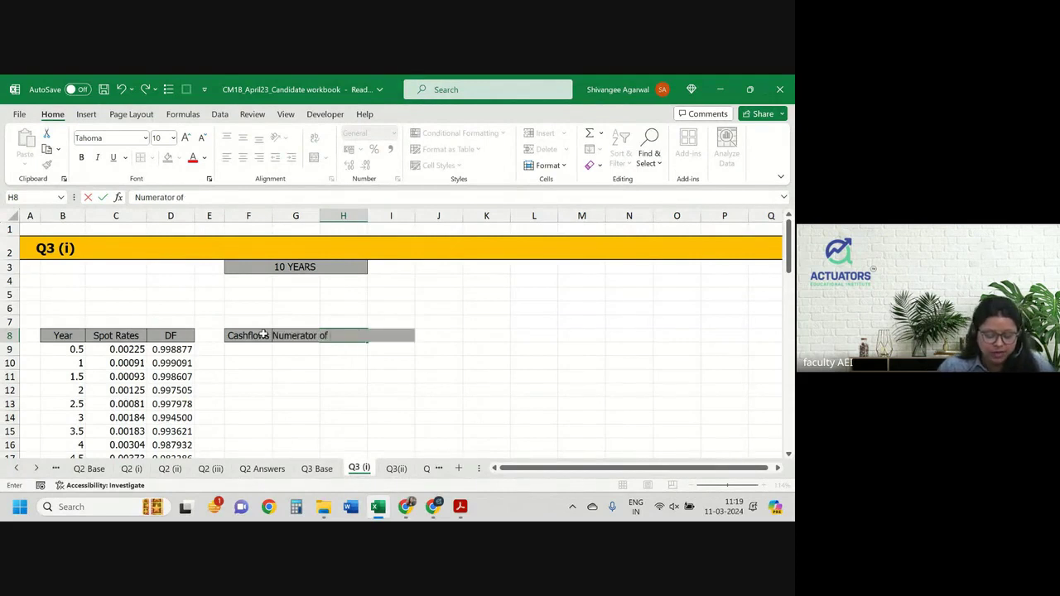
pyautogui.write('DMT')
pyautogui.press('Return')
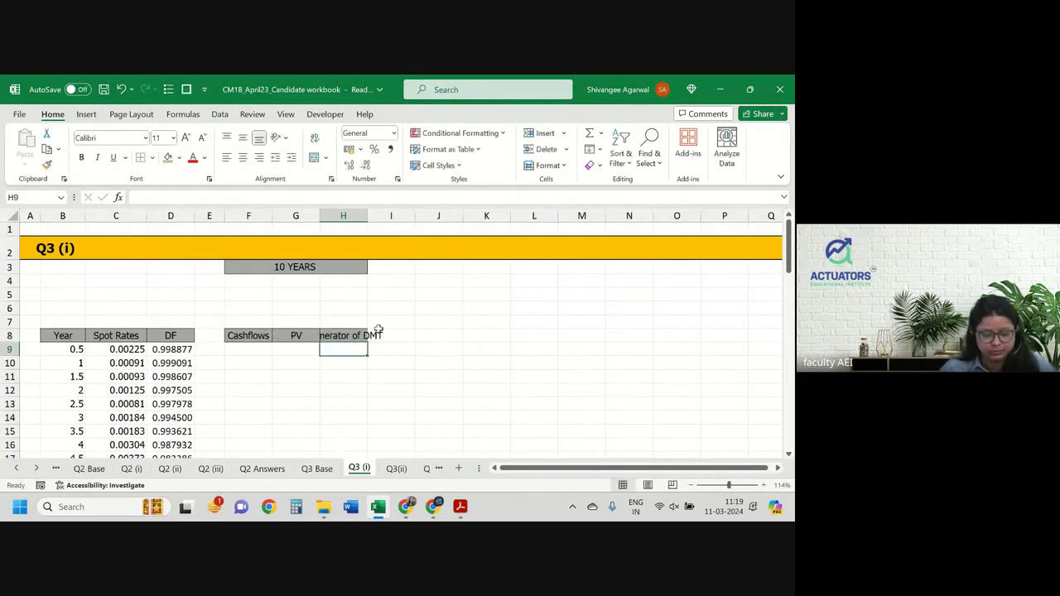
pyautogui.moveTo(369, 219); pyautogui.dragTo(391, 218)
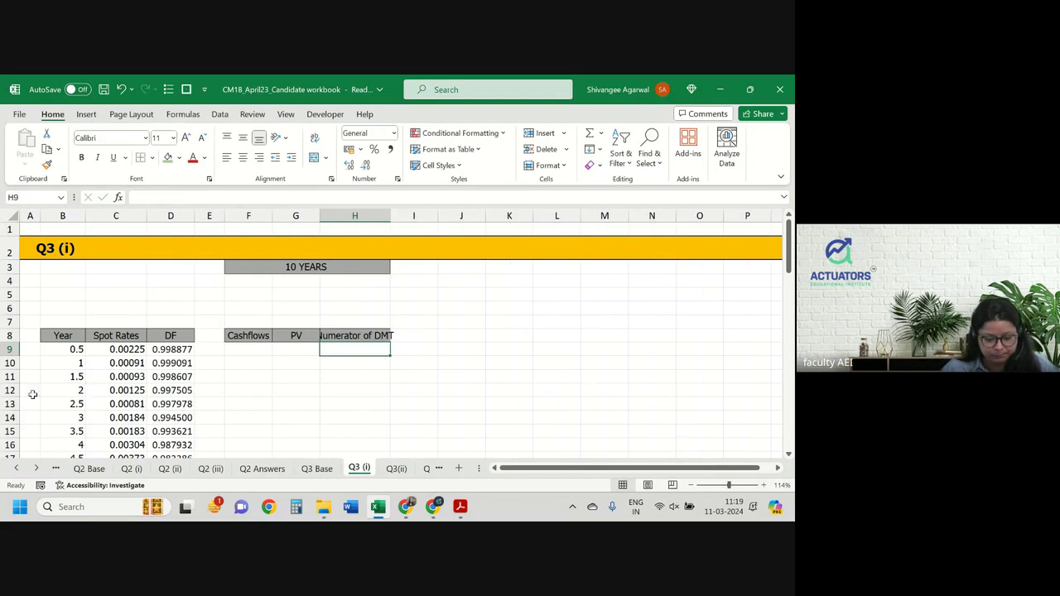
# Turn on text wrapping for header row 8.
pyautogui.click(9, 336)
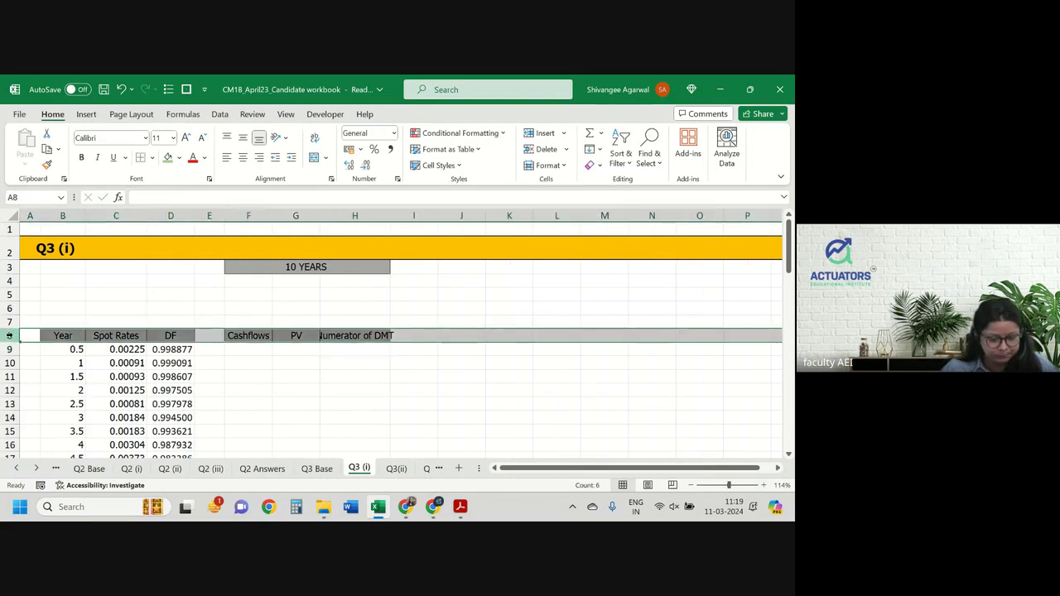
pyautogui.click(314, 137)
pyautogui.click(344, 335)
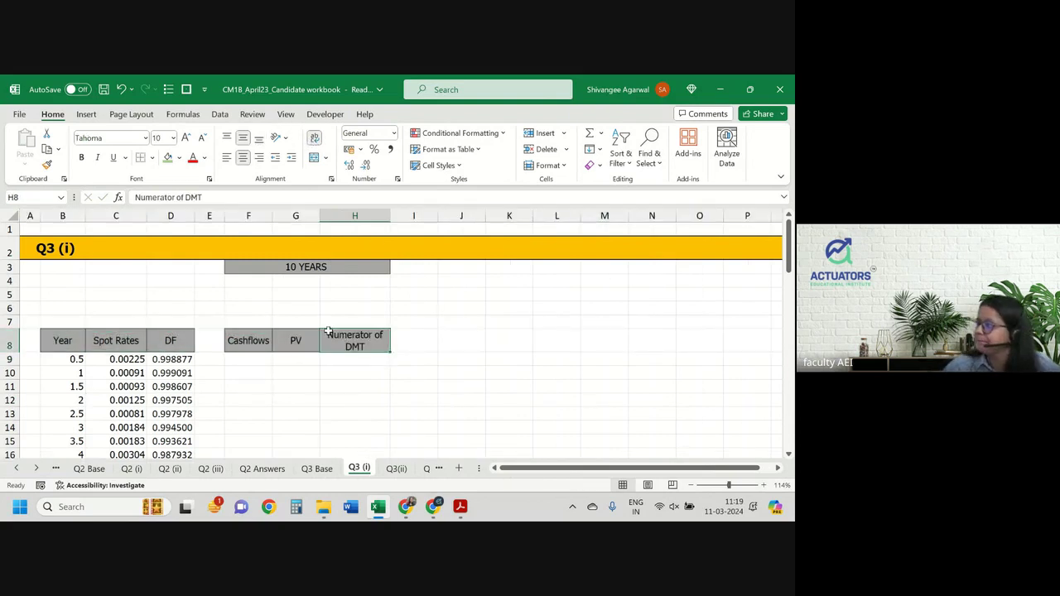
# Enter the 10-year bond's 1.50% coupon rate in F4.
pyautogui.click(254, 283)
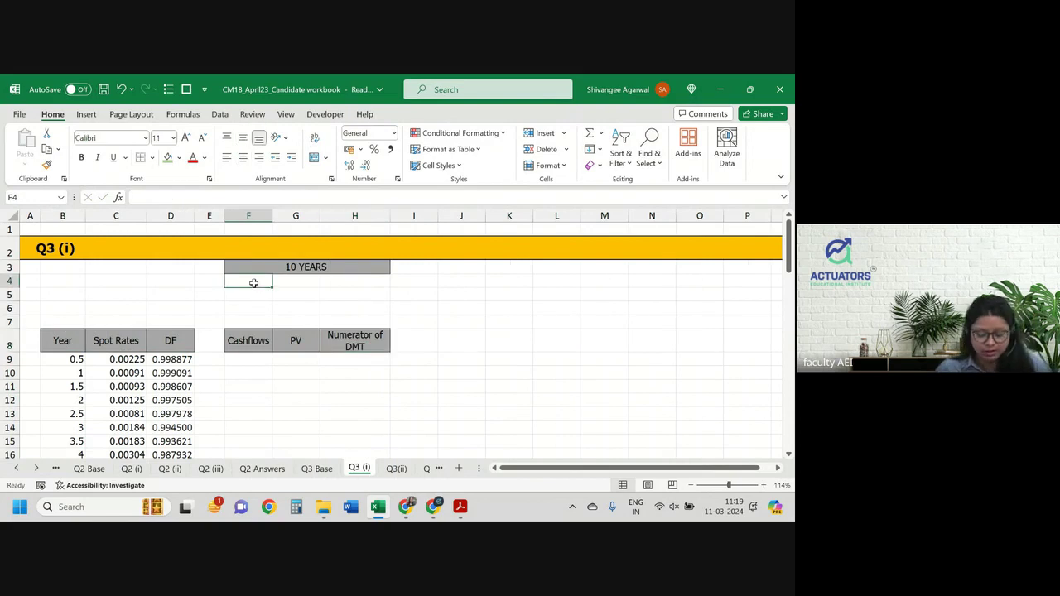
pyautogui.hotkey('ctrl', 'pageup')
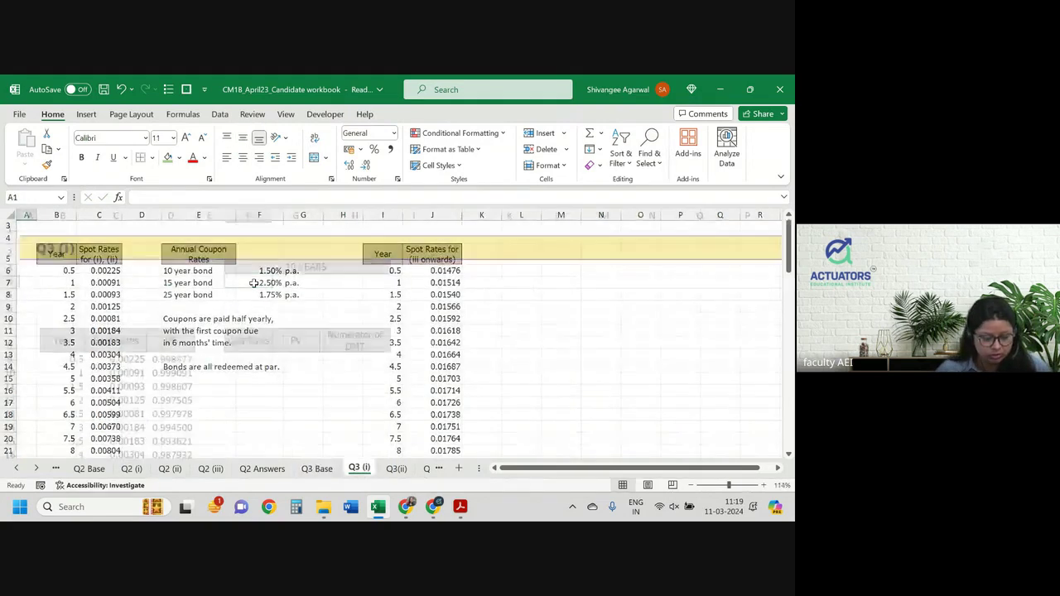
pyautogui.hotkey('ctrl', 'pagedown')
pyautogui.write('1')
pyautogui.write('.50%')
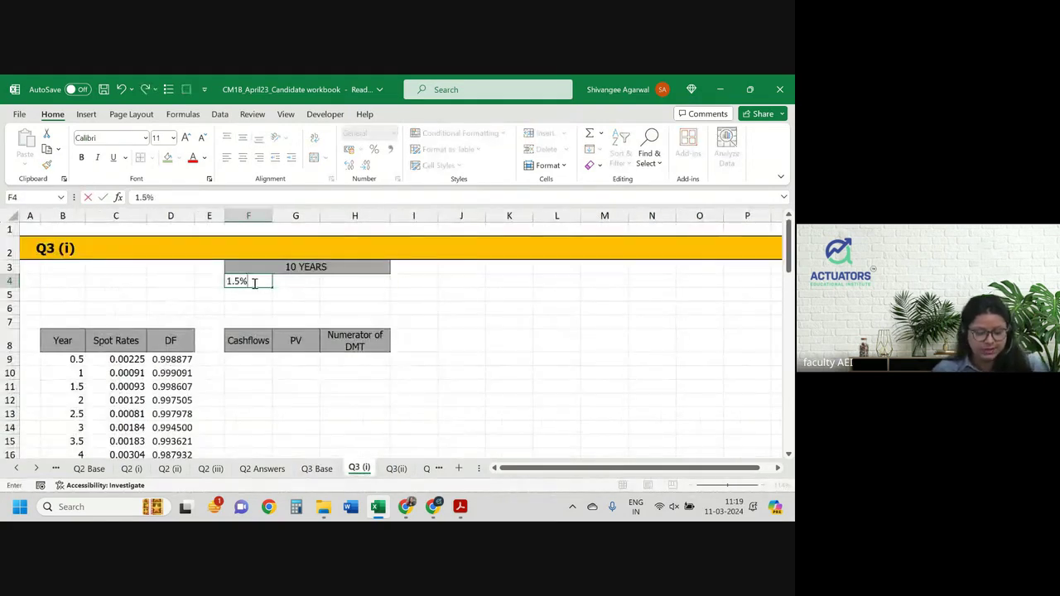
pyautogui.press('Return')
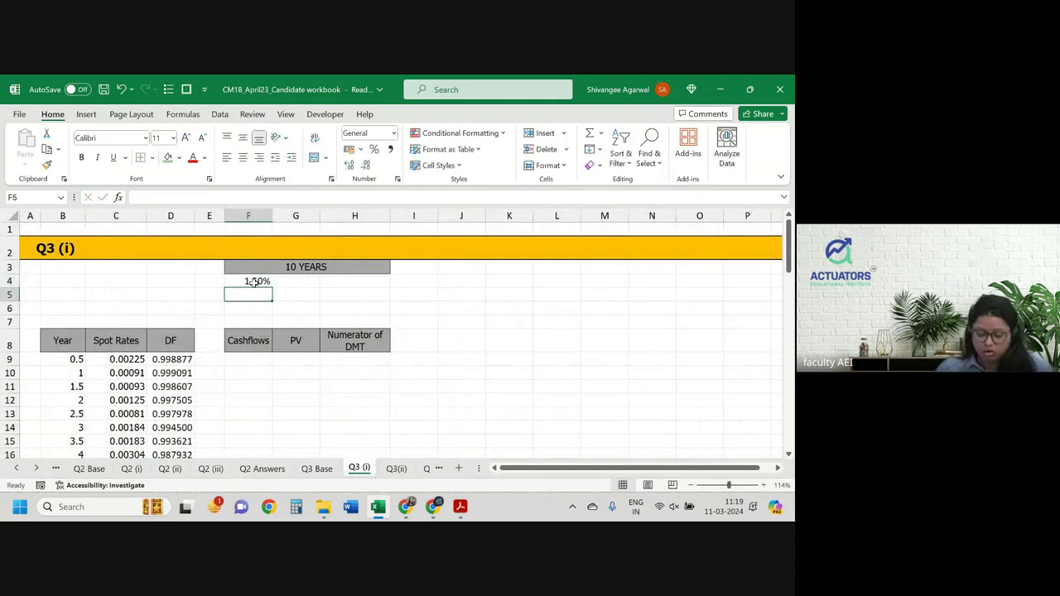
# Enter the 100 redemption value in F5, formatted as US dollar Accounting ($100.00).
pyautogui.hotkey('ctrl', 'pageup')
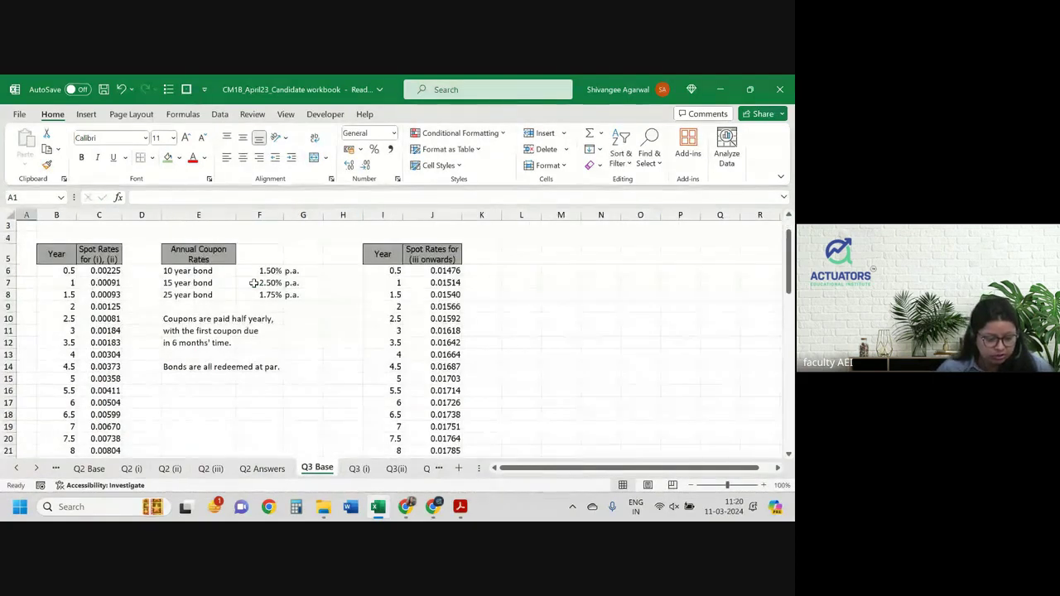
pyautogui.hotkey('ctrl', 'pagedown')
pyautogui.write('10')
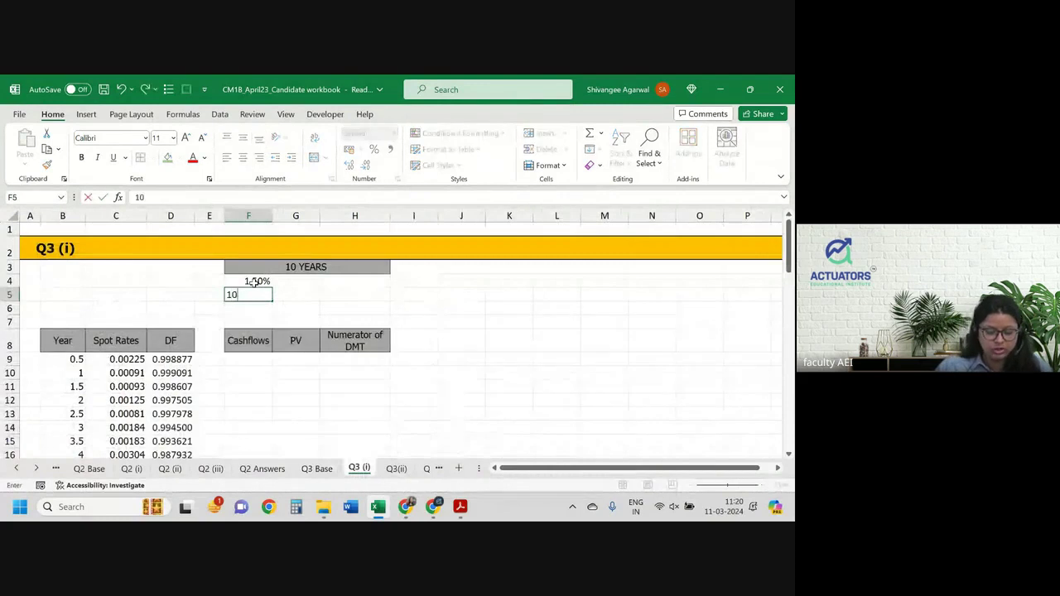
pyautogui.write('00')
pyautogui.press('BackSpace')
pyautogui.hotkey('ctrl', 'Return')
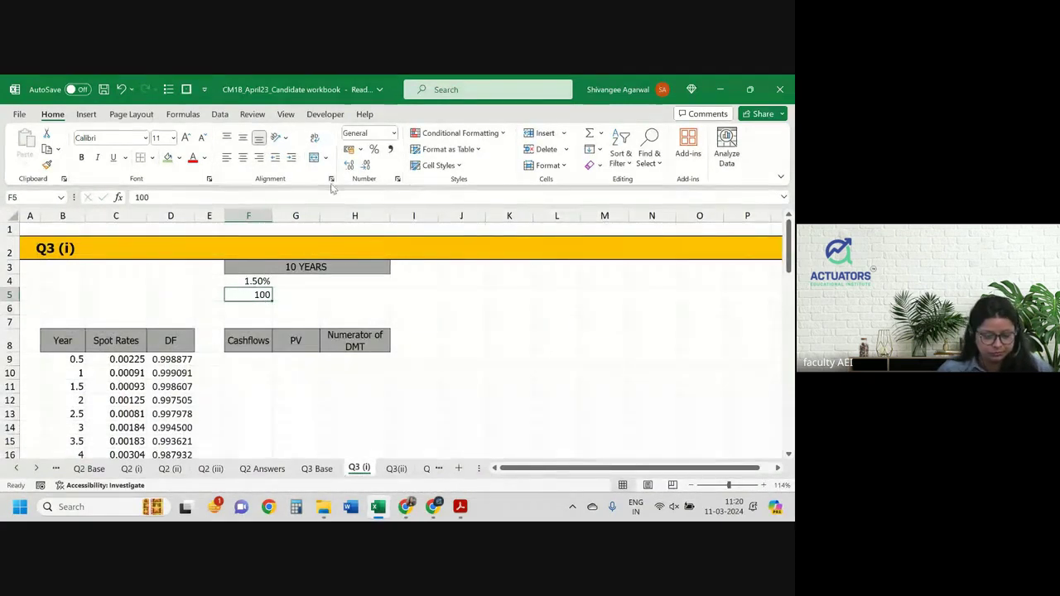
pyautogui.click(360, 150)
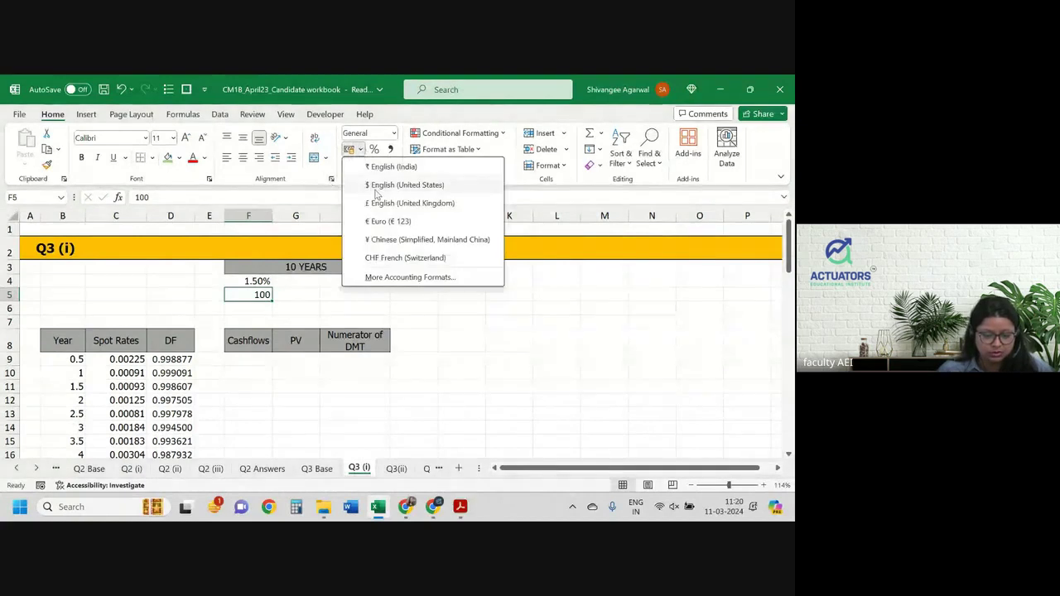
pyautogui.click(389, 182)
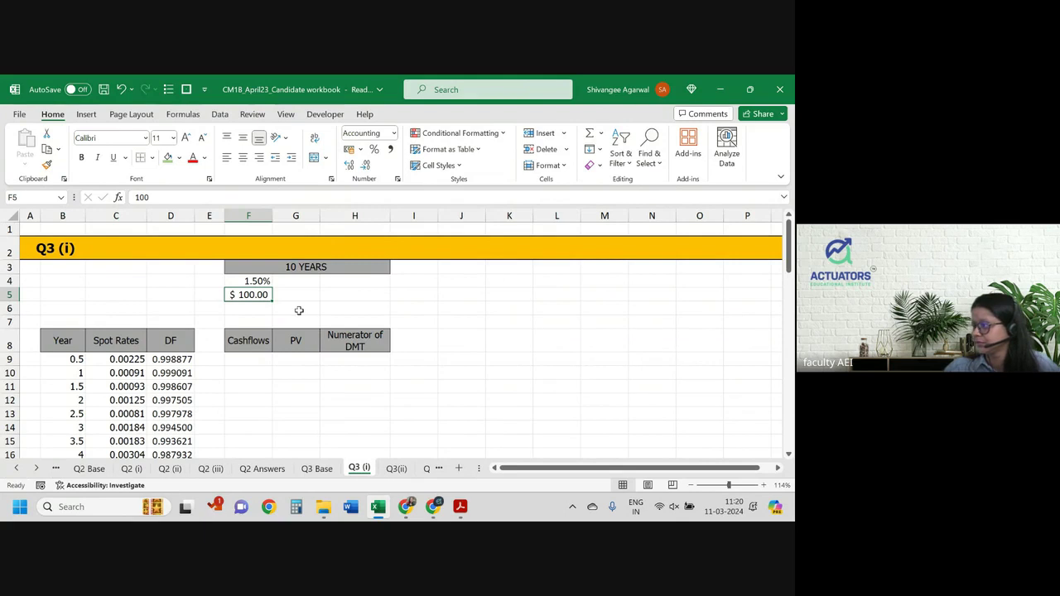
pyautogui.click(256, 359)
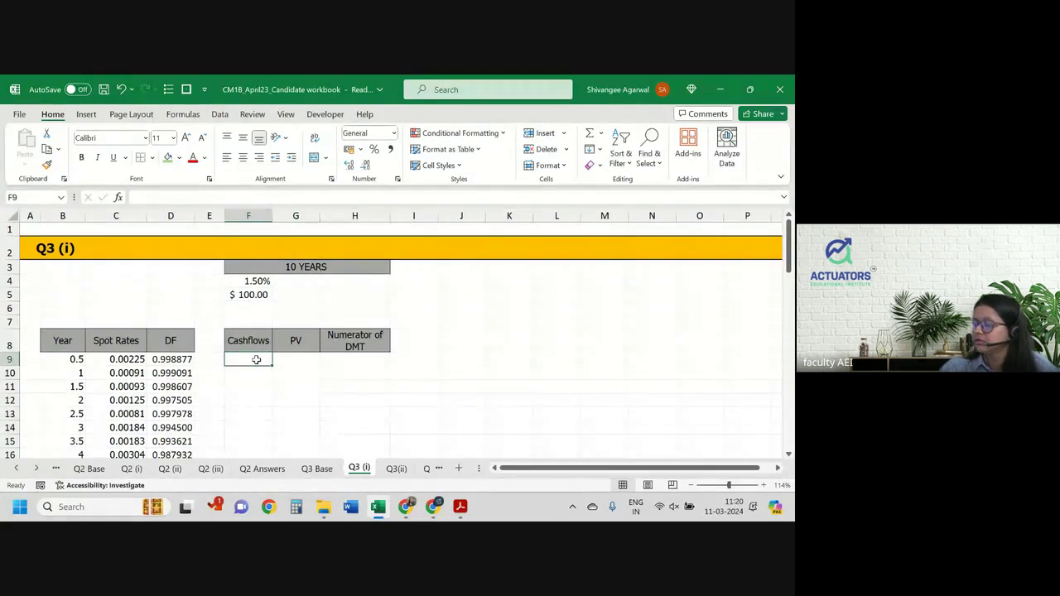
# Enter the half-yearly coupon formula =$F$5*$F$4/2 in F9 and fill it down to F28.
pyautogui.write('=')
pyautogui.press('Up')
pyautogui.press('Up')
pyautogui.press('Up')
pyautogui.press('Up')
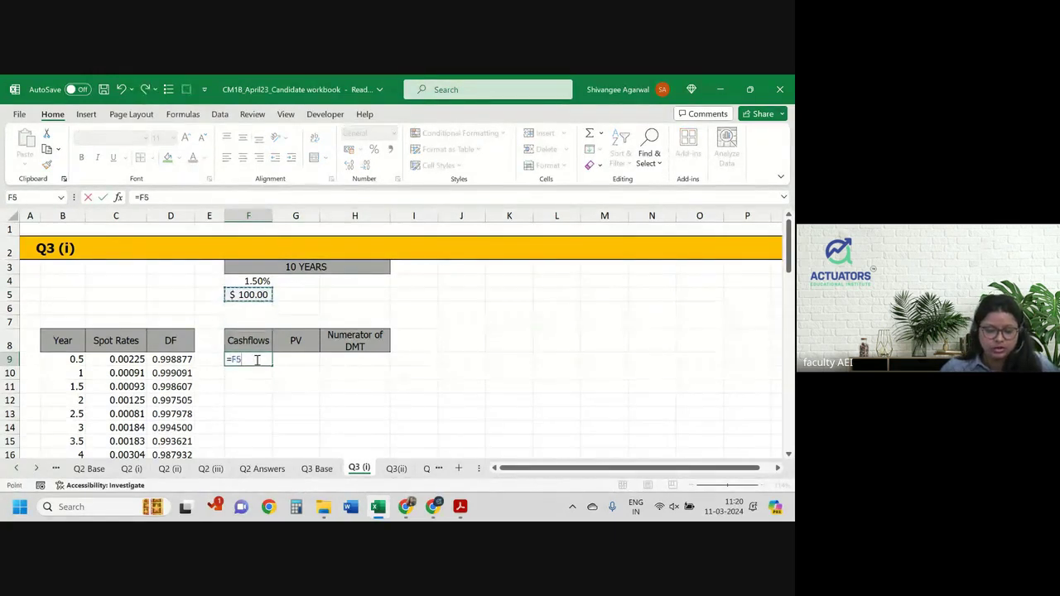
pyautogui.press('F4')
pyautogui.press('Up')
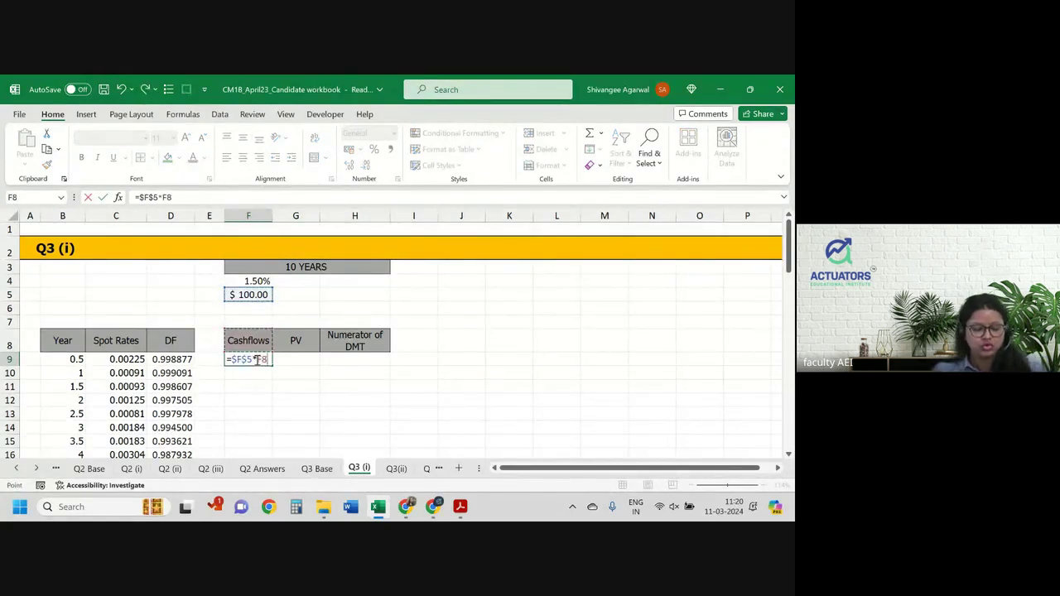
pyautogui.press('Up')
pyautogui.press('Up')
pyautogui.press('Up')
pyautogui.press('Up')
pyautogui.press('F4')
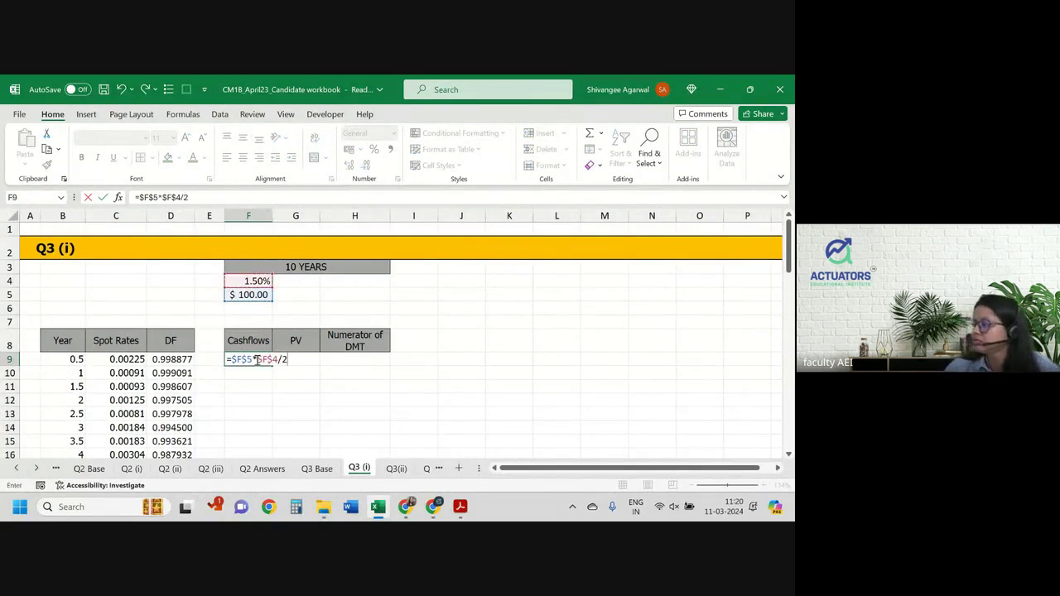
pyautogui.press('Return')
pyautogui.click(250, 360)
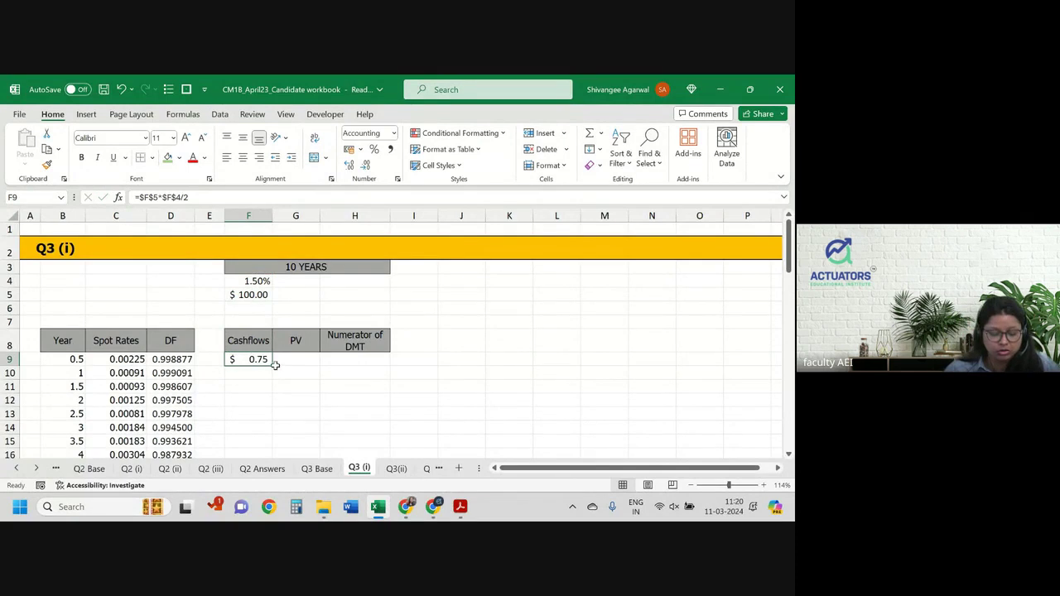
pyautogui.moveTo(271, 366)
pyautogui.mouseDown()
pyautogui.moveTo(273, 518)
pyautogui.moveTo(275, 209)
pyautogui.mouseUp()
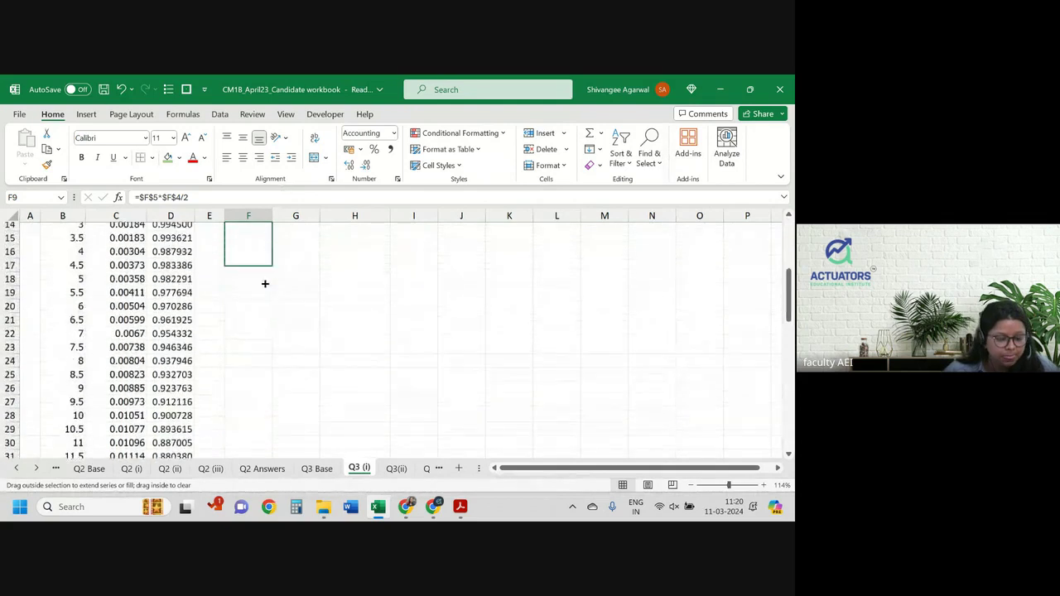
pyautogui.moveTo(274, 209); pyautogui.dragTo(255, 457)
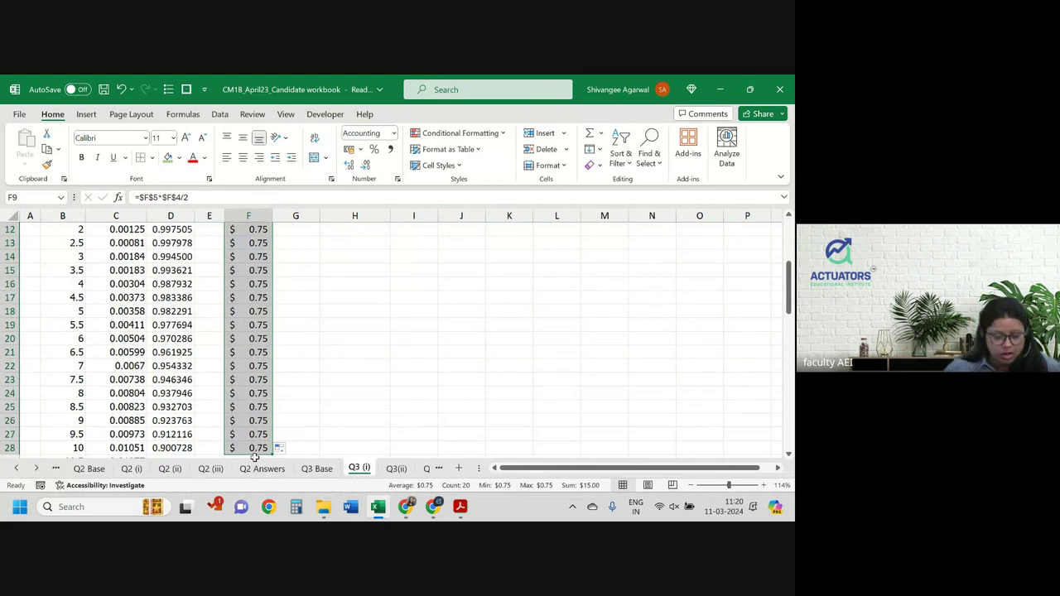
pyautogui.scroll(-3, 255, 447)
# Add the F5 redemption value to F28's formula so the final cash flow reads $100.75.
pyautogui.click(266, 346)
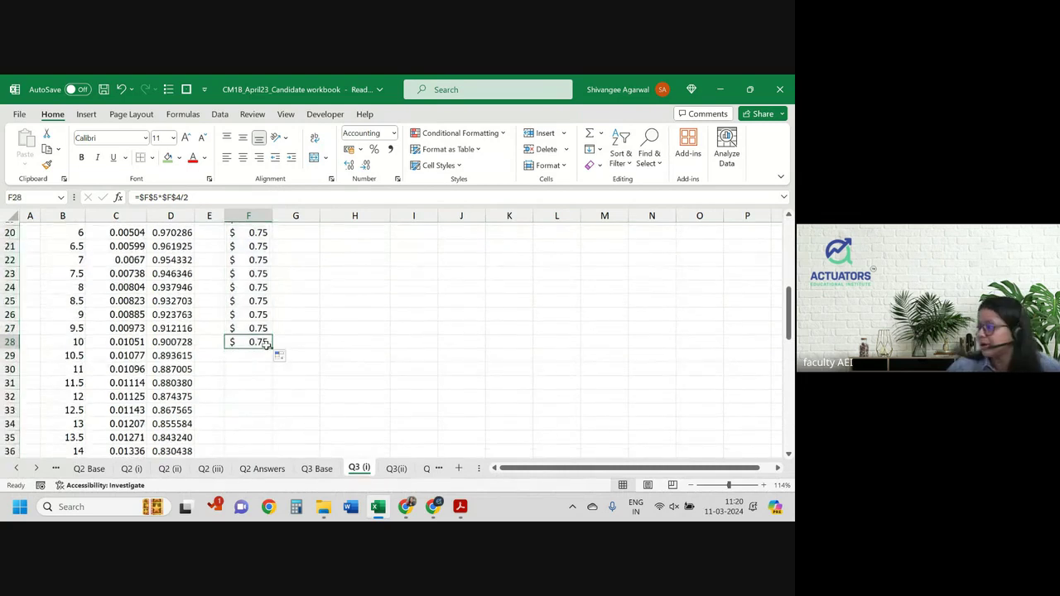
pyautogui.click(203, 197)
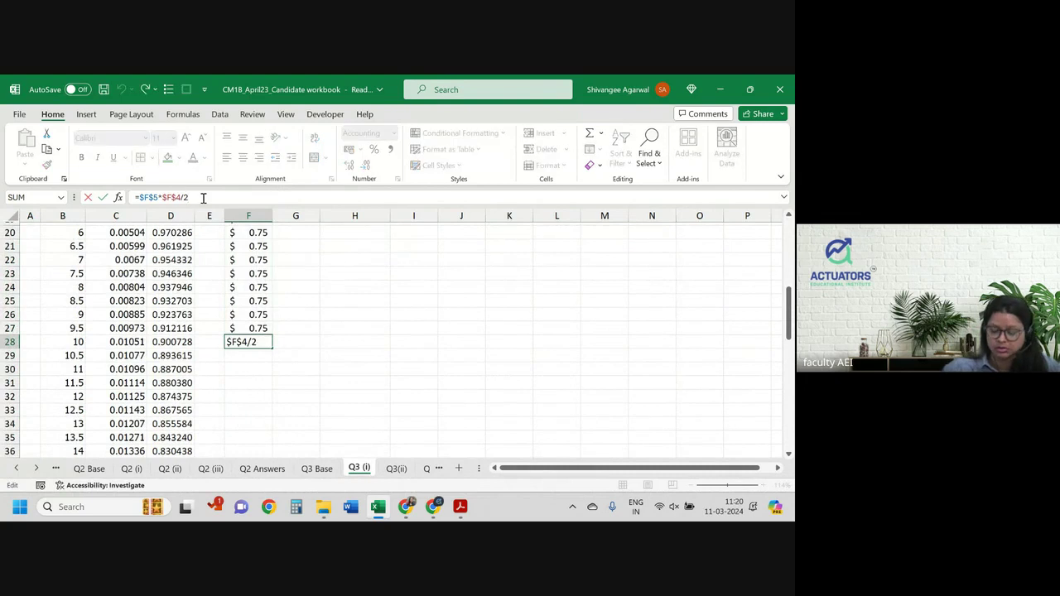
pyautogui.write('+')
pyautogui.press('Home')
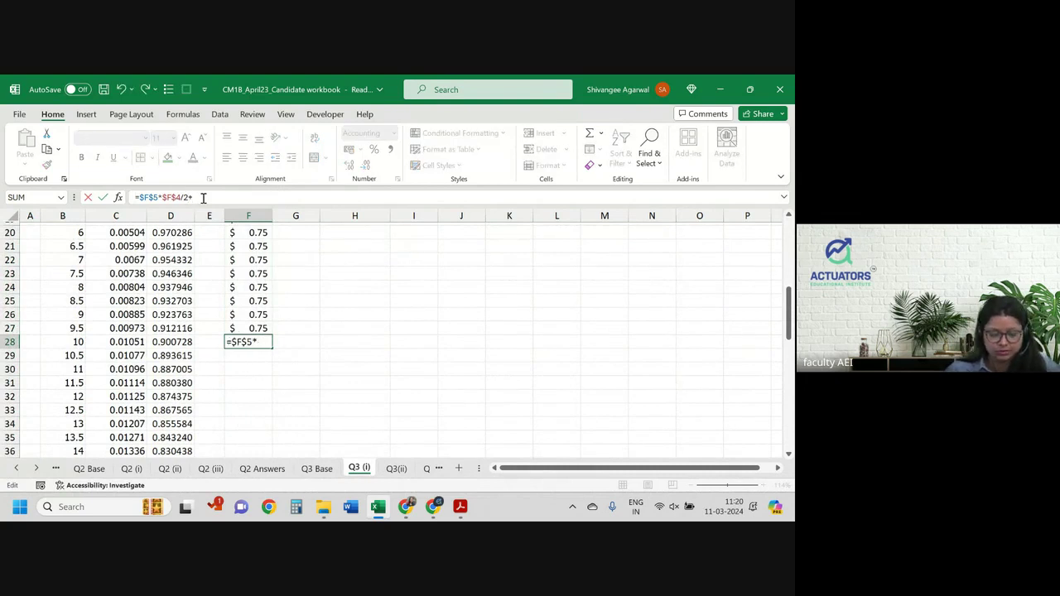
pyautogui.click(202, 197)
pyautogui.scroll(6, 248, 331)
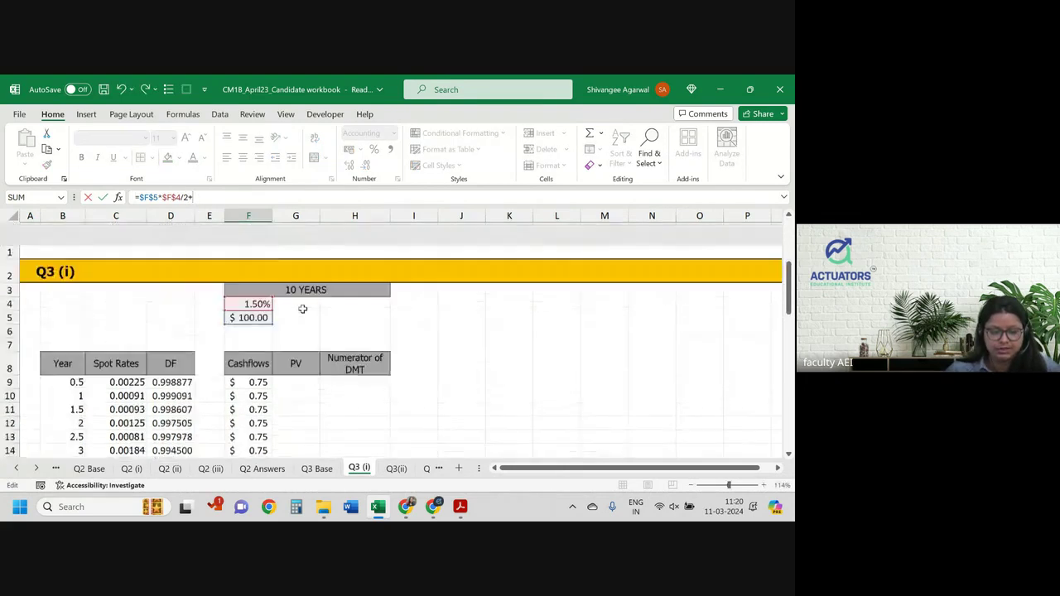
pyautogui.click(252, 294)
pyautogui.press('Return')
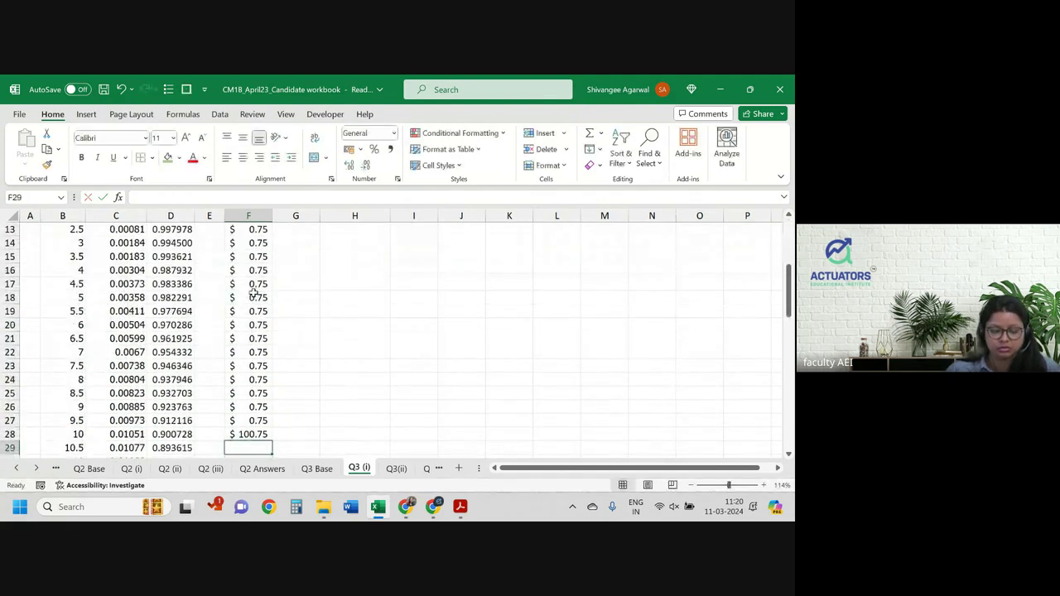
pyautogui.press('Up')
pyautogui.press('Right')
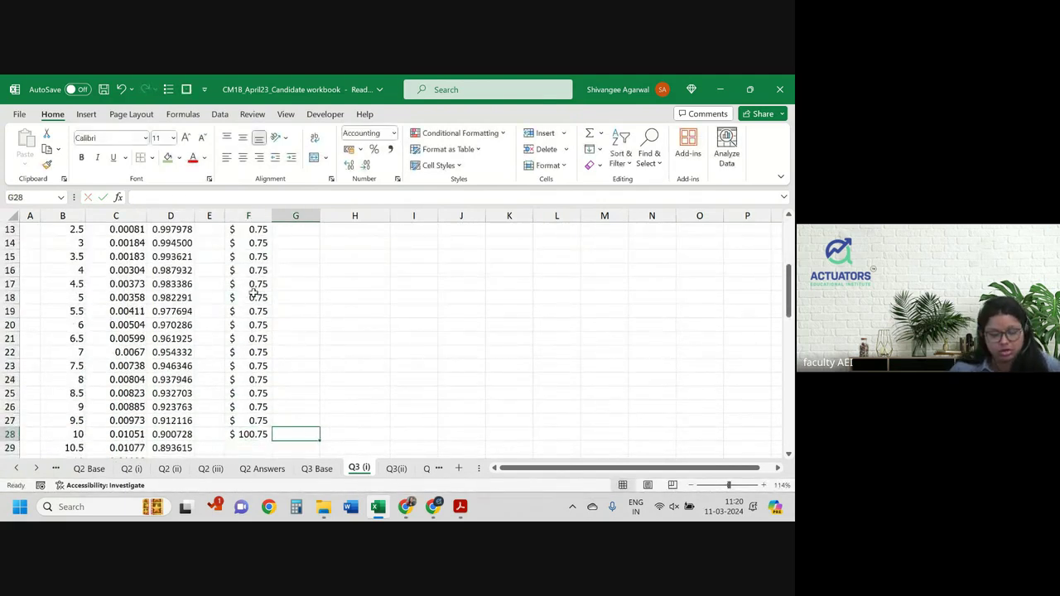
pyautogui.hotkey('ctrl', 'Up')
pyautogui.press('Down')
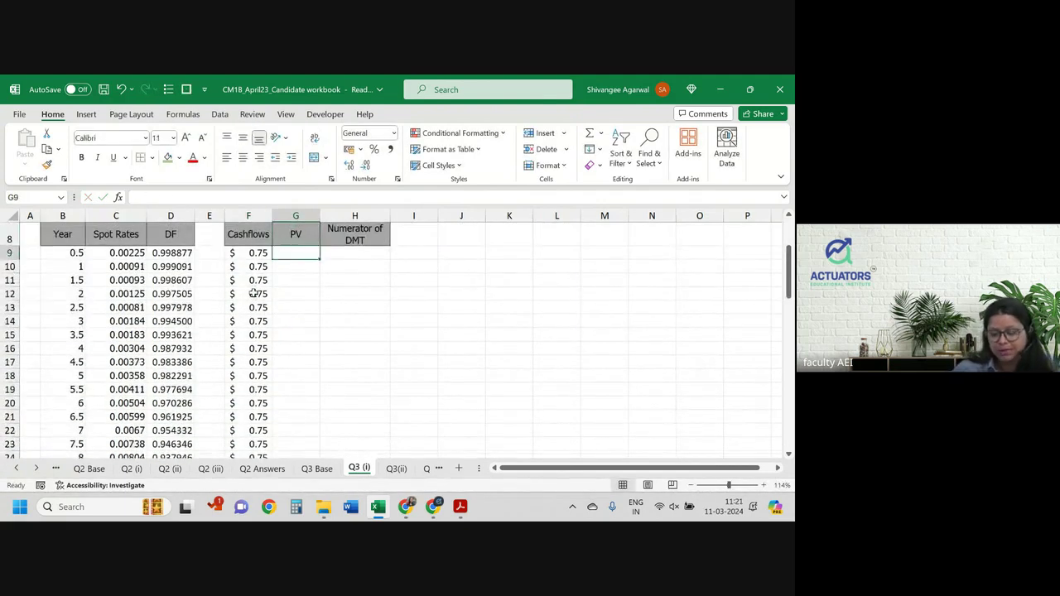
# Enter the PV formula =F9*D9 in G9 and fill it down column G.
pyautogui.write('=')
pyautogui.press('Left')
pyautogui.write('*')
pyautogui.press('Left')
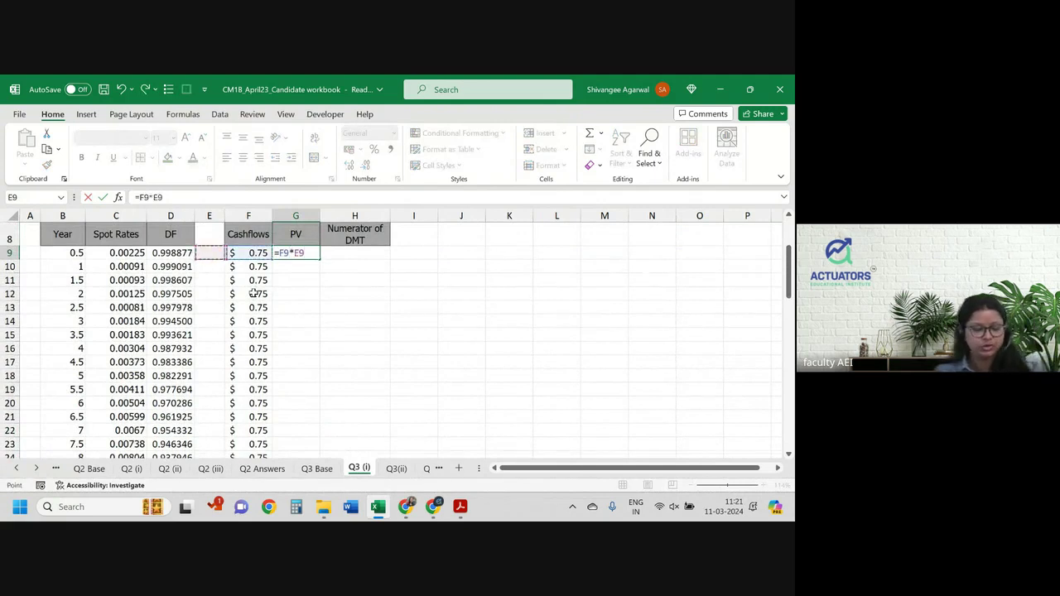
pyautogui.press('Left')
pyautogui.press('Return')
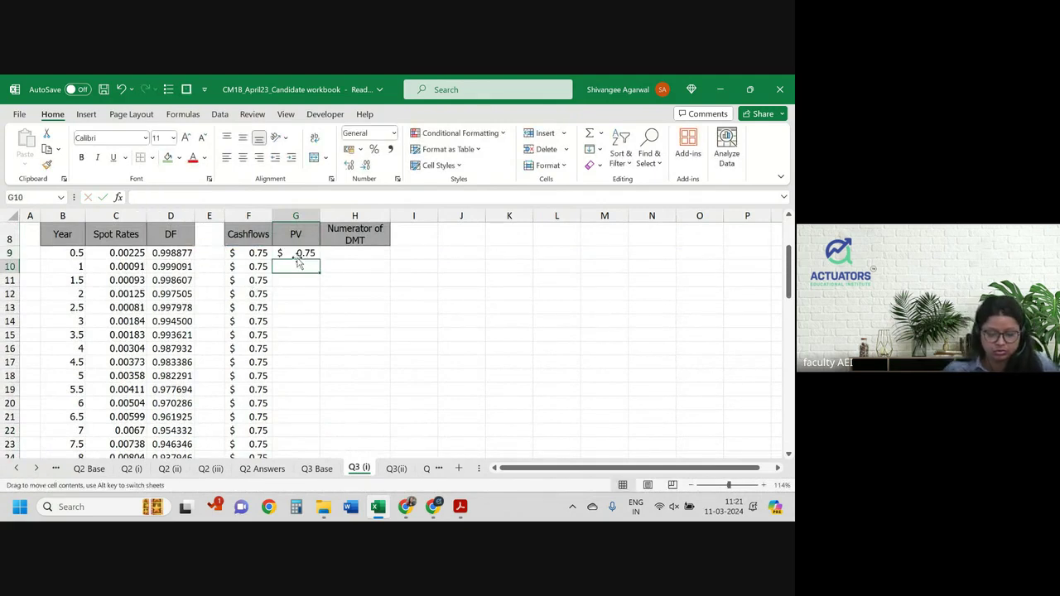
pyautogui.click(307, 253)
pyautogui.doubleClick(322, 259)
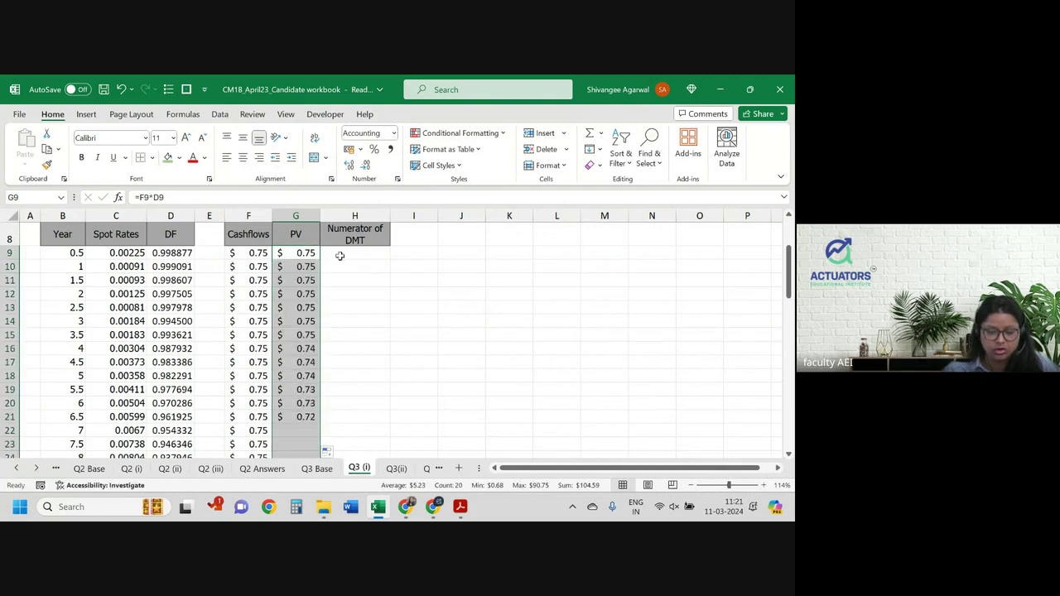
# Enter the DMT numerator formula =G9*B9 in H9 and fill it down column H.
pyautogui.click(356, 253)
pyautogui.write('=')
pyautogui.press('Left')
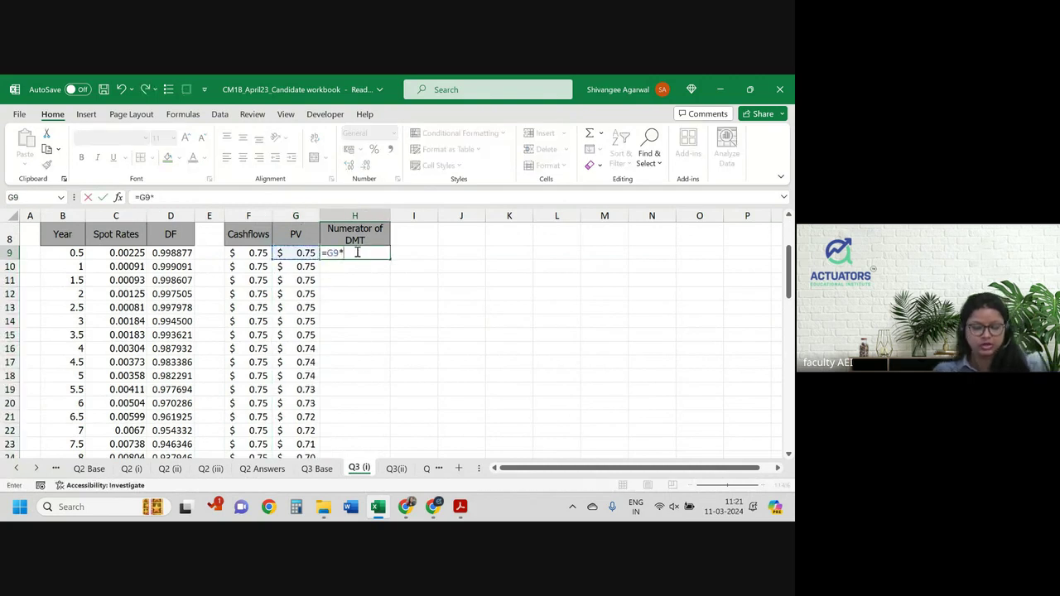
pyautogui.press('Left')
pyautogui.press('Left')
pyautogui.press('Left')
pyautogui.press('Left')
pyautogui.press('Left')
pyautogui.press('Return')
pyautogui.press('Up')
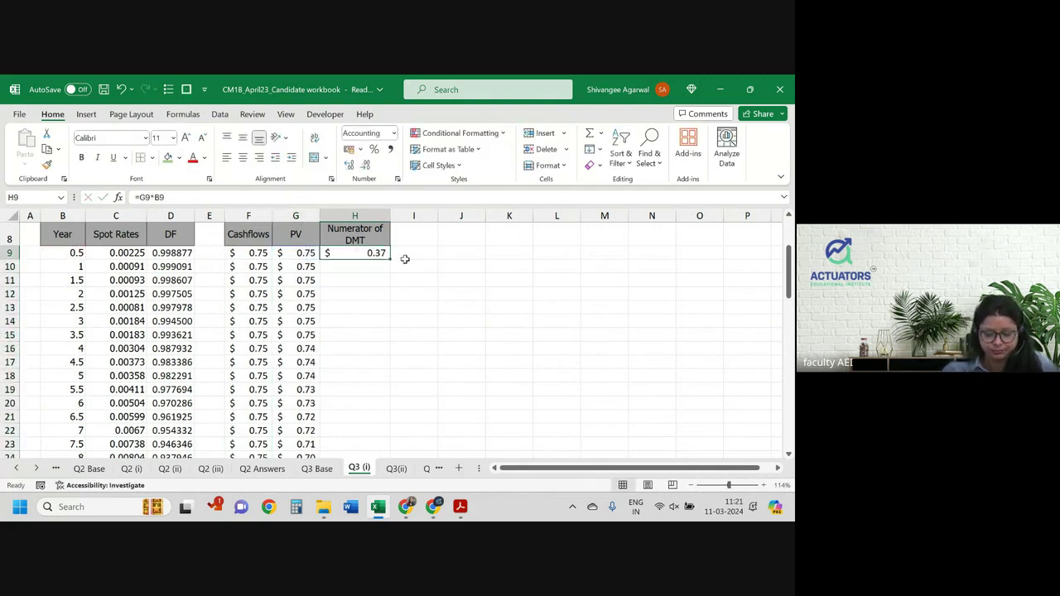
pyautogui.doubleClick(393, 262)
# Add =SUM totals in G6 and H6, giving $104.59 and 975.64.
pyautogui.scroll(3, 332, 315)
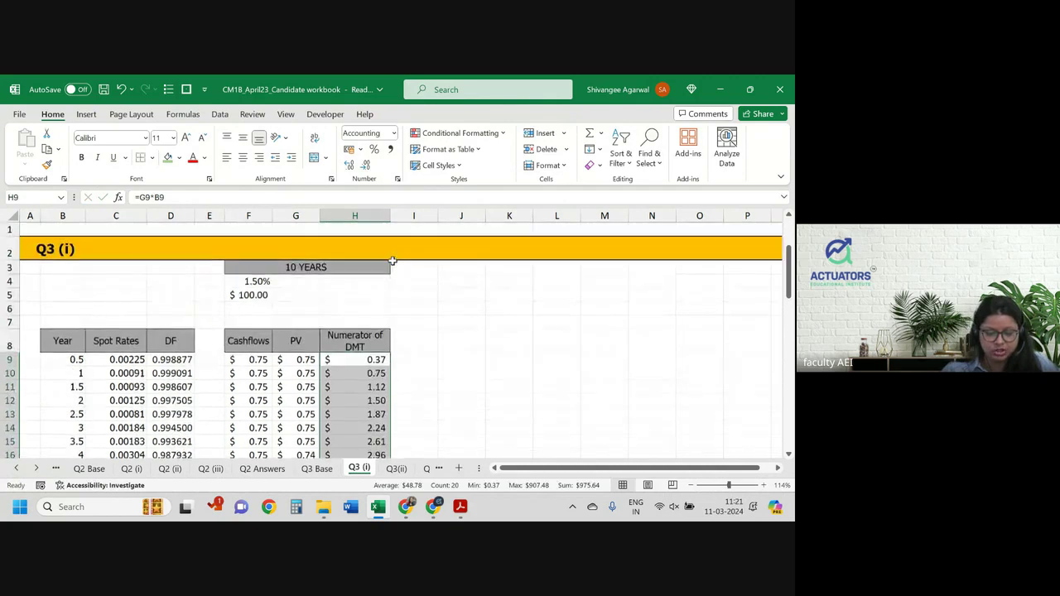
pyautogui.click(299, 310)
pyautogui.write('=sum(')
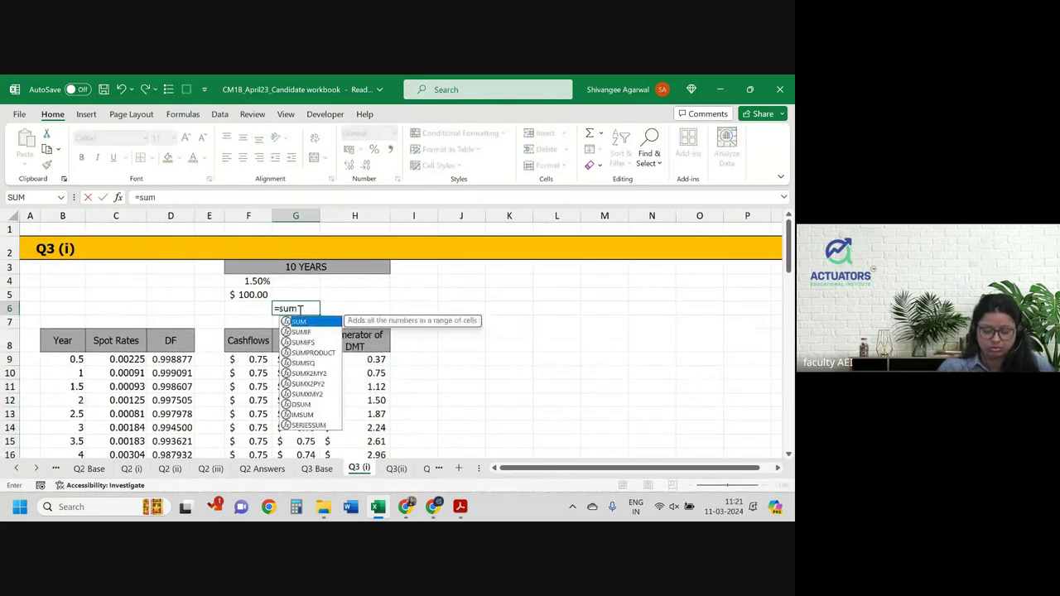
pyautogui.press('Down')
pyautogui.press('Down')
pyautogui.press('Down')
pyautogui.hotkey('ctrl', 'shift', 'Down')
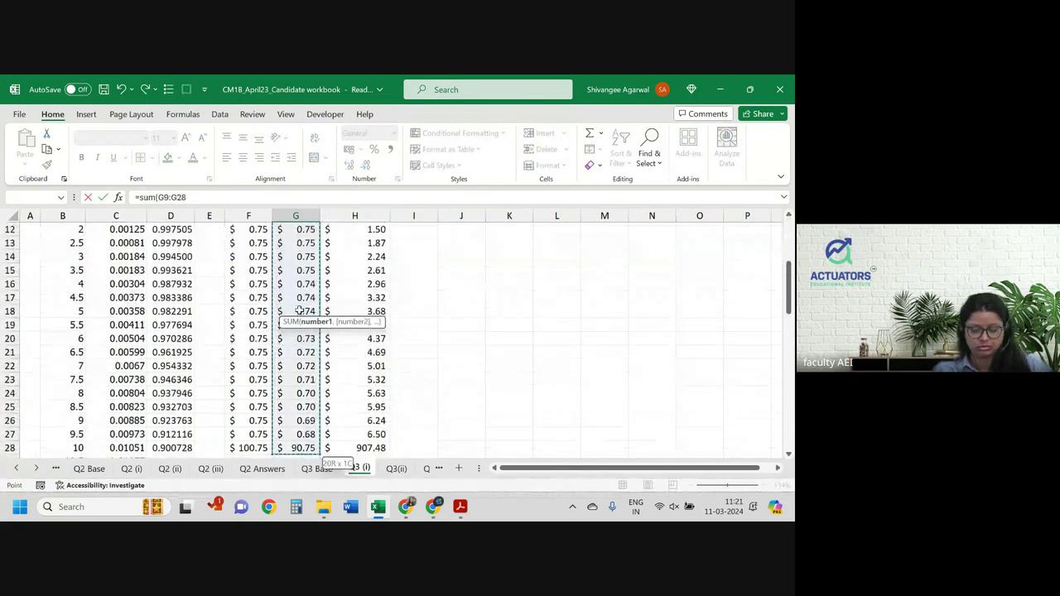
pyautogui.press('Return')
pyautogui.scroll(2, 299, 310)
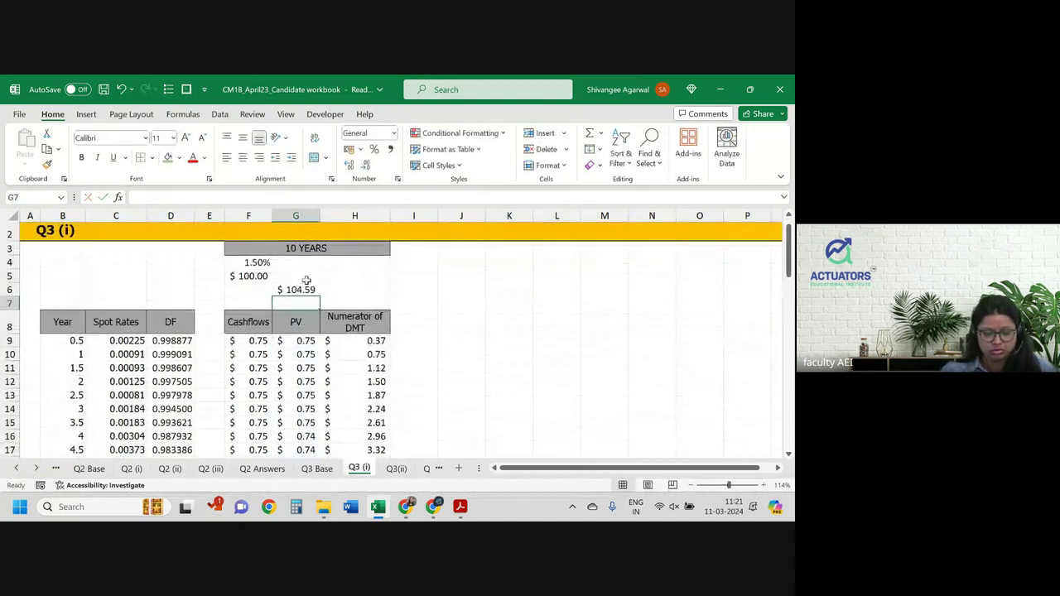
pyautogui.click(303, 287)
pyautogui.moveTo(320, 295); pyautogui.dragTo(390, 294)
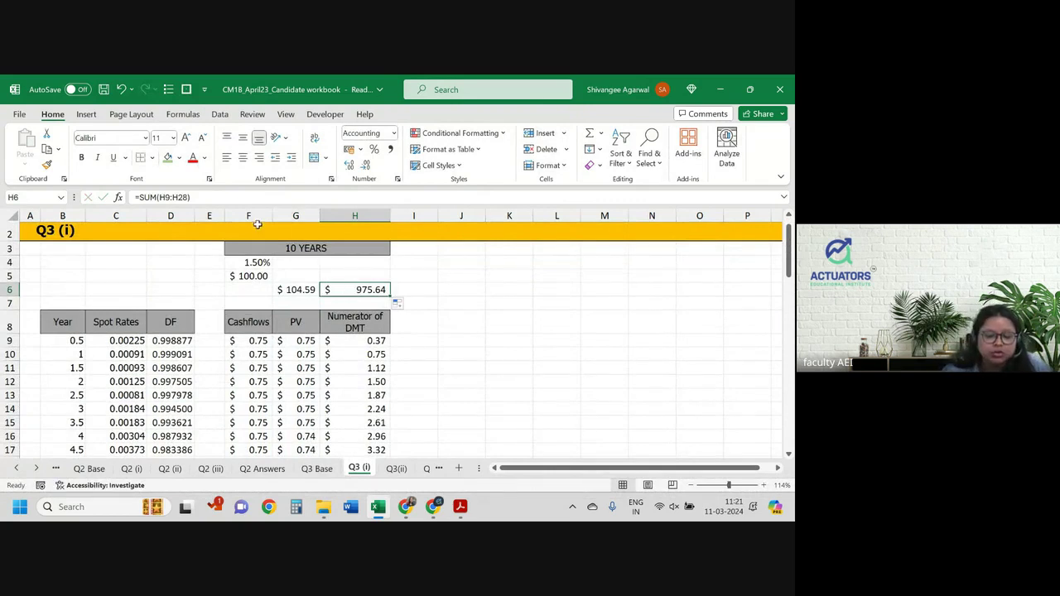
# Copy the F:H 10-year block and paste copies starting at columns J and N.
pyautogui.moveTo(249, 216); pyautogui.dragTo(373, 215)
pyautogui.hotkey('ctrl', 'c')
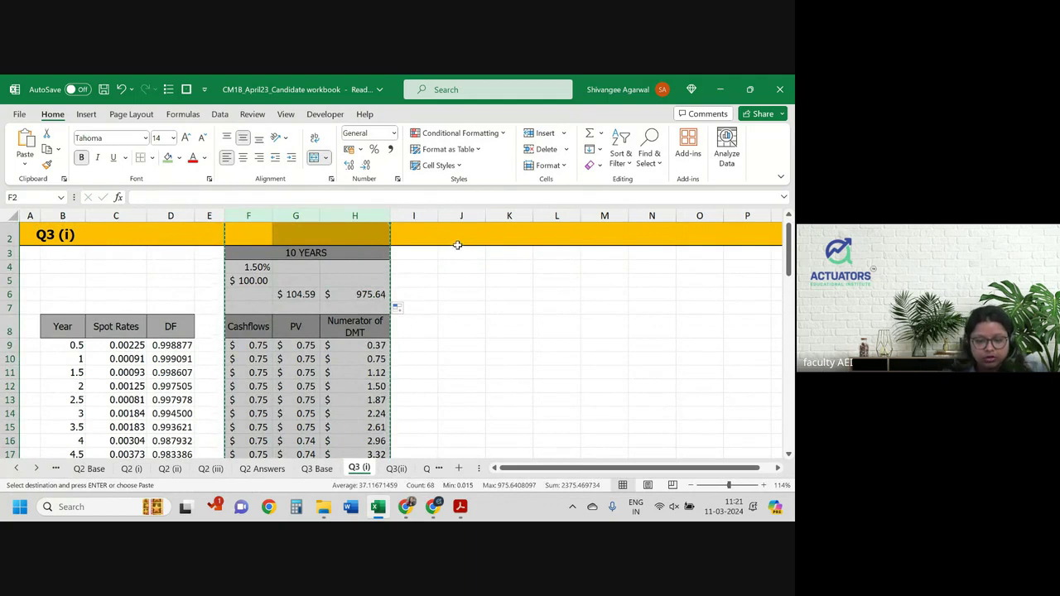
pyautogui.click(452, 237)
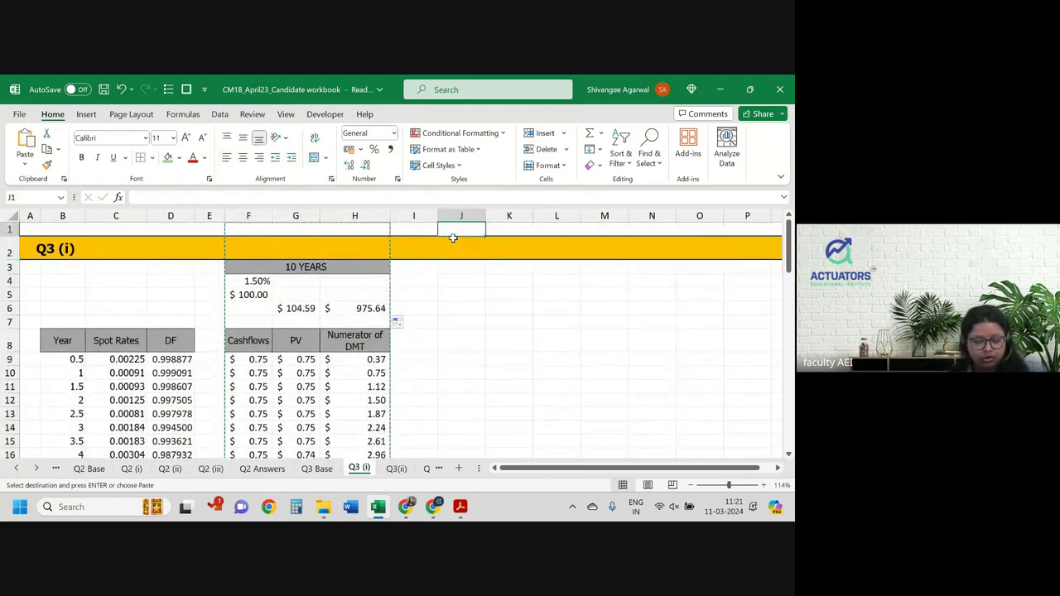
pyautogui.hotkey('ctrl', 'v')
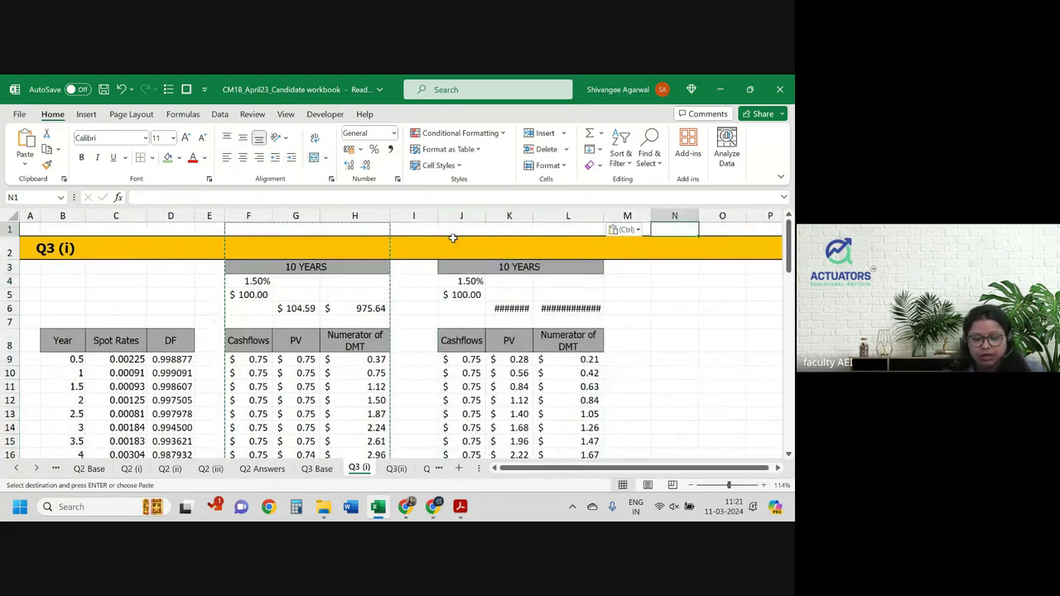
pyautogui.press('Right')
pyautogui.hotkey('ctrl', 'v')
pyautogui.click(517, 293)
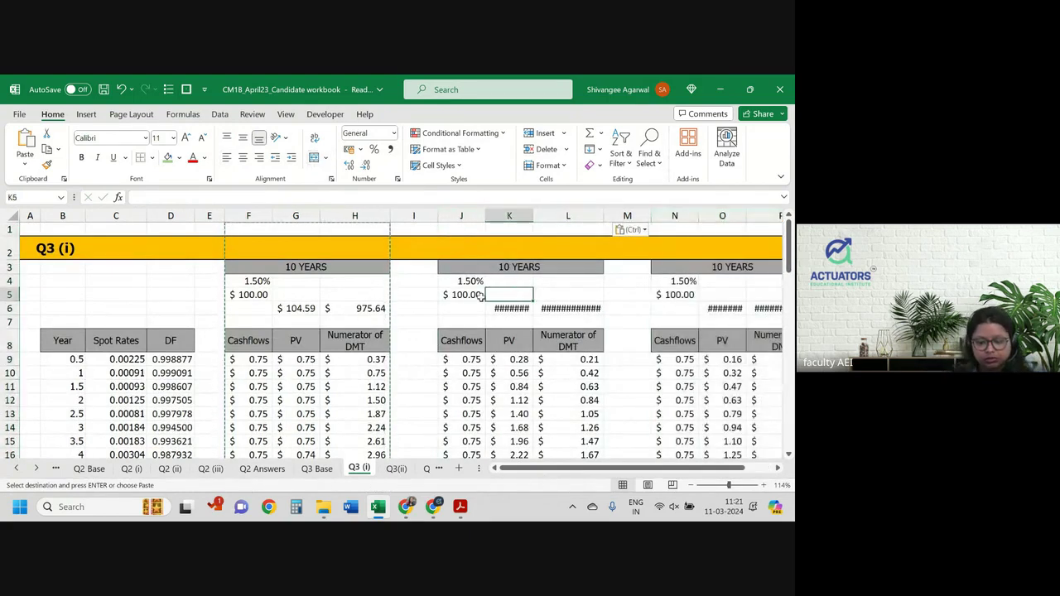
# Change the second block's heading from 10 YEARS to 15 YEARS.
pyautogui.click(494, 267)
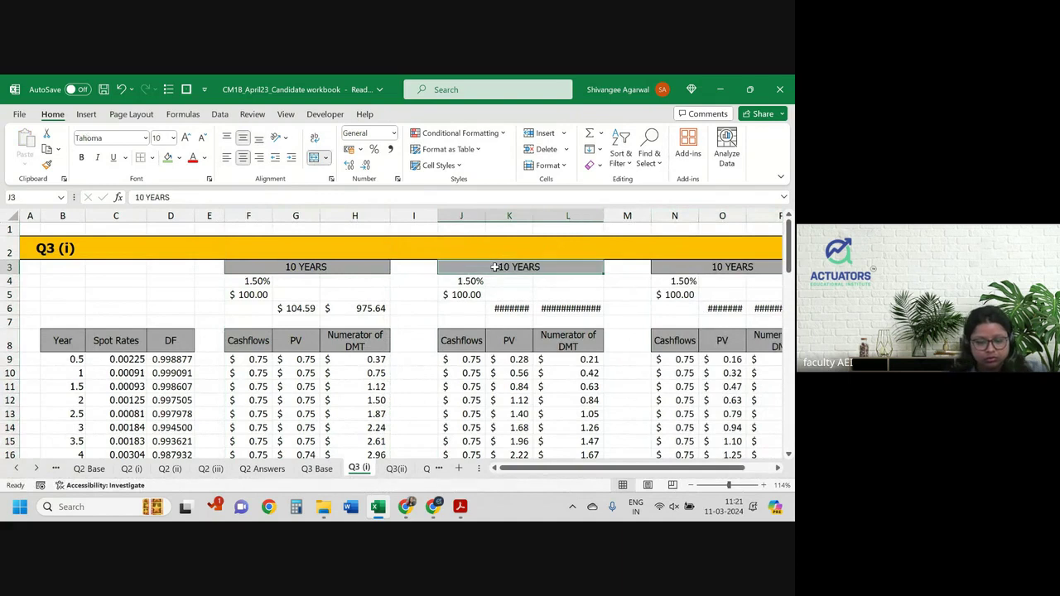
pyautogui.click(139, 197)
pyautogui.press('Delete')
pyautogui.write('5')
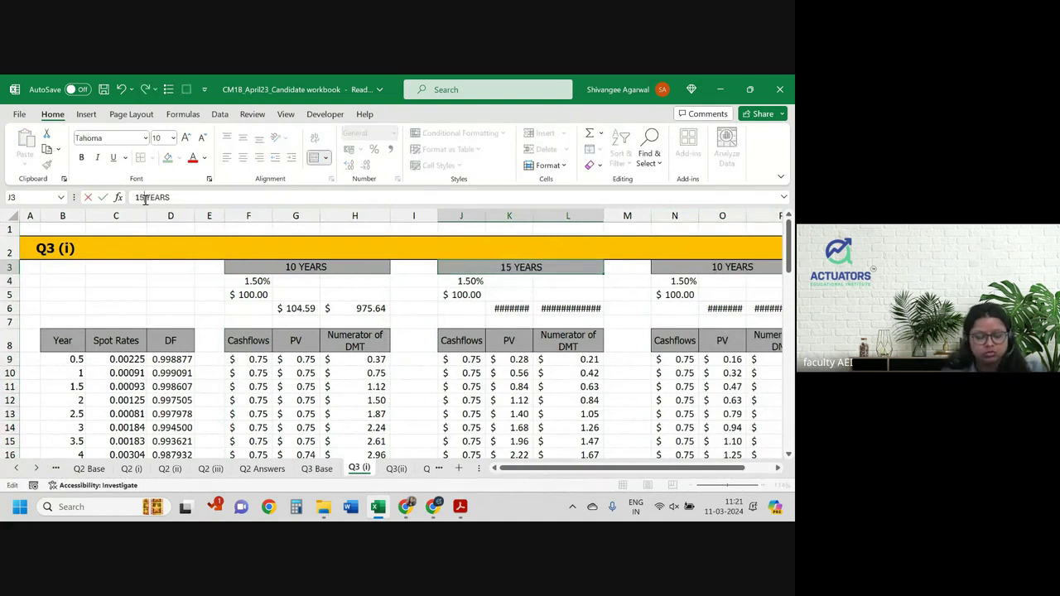
pyautogui.press('Return')
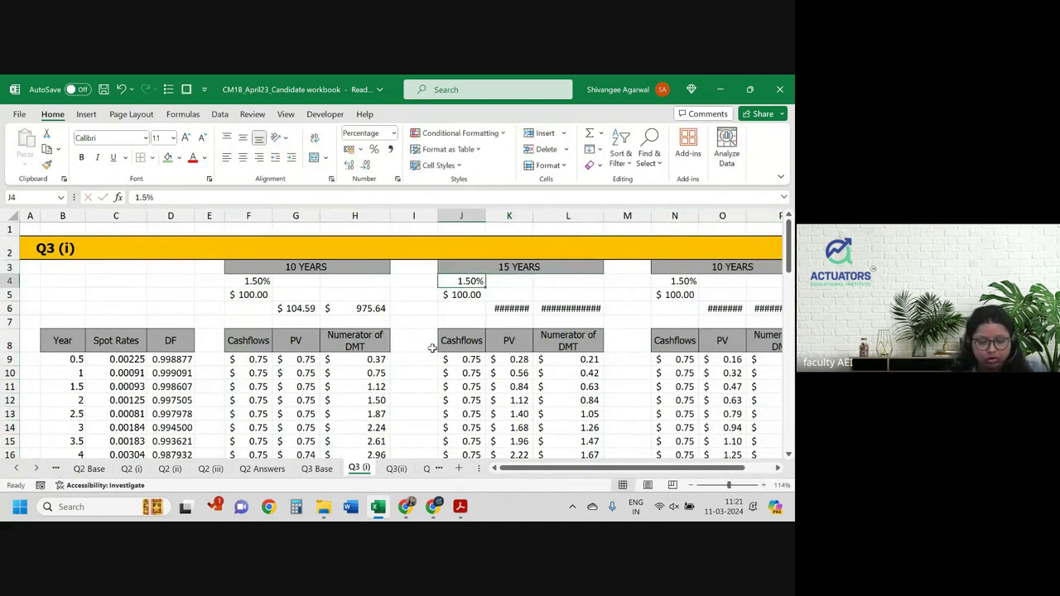
# Enter the 2.50% coupon rate in J4 and autofit columns K and L to show the totals.
pyautogui.hotkey('ctrl', 'pageup')
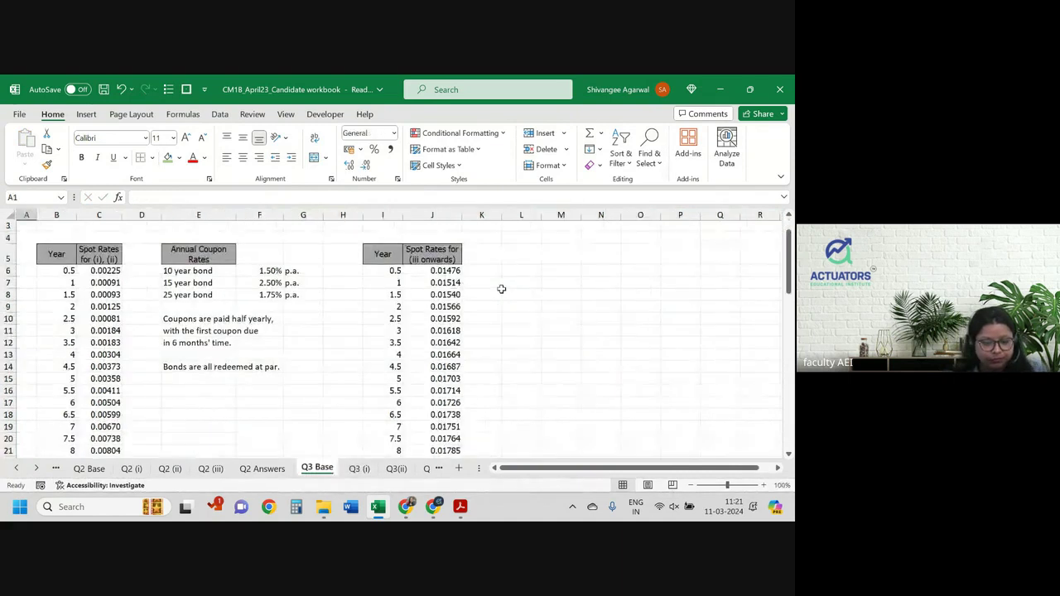
pyautogui.hotkey('ctrl', 'pagedown')
pyautogui.write('2.5')
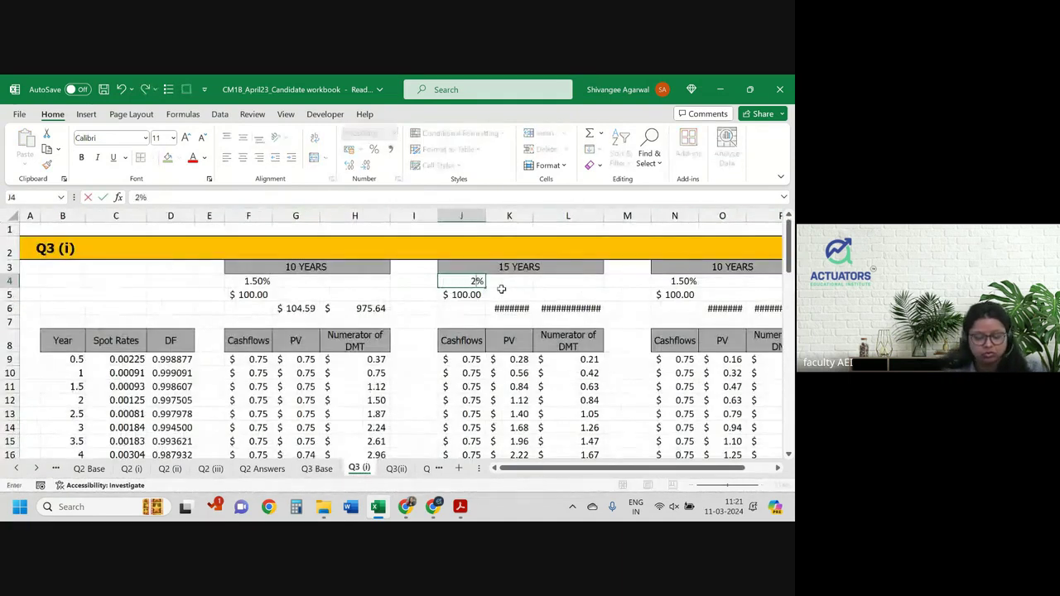
pyautogui.press('Return')
pyautogui.hotkey('ctrl', 'pageup')
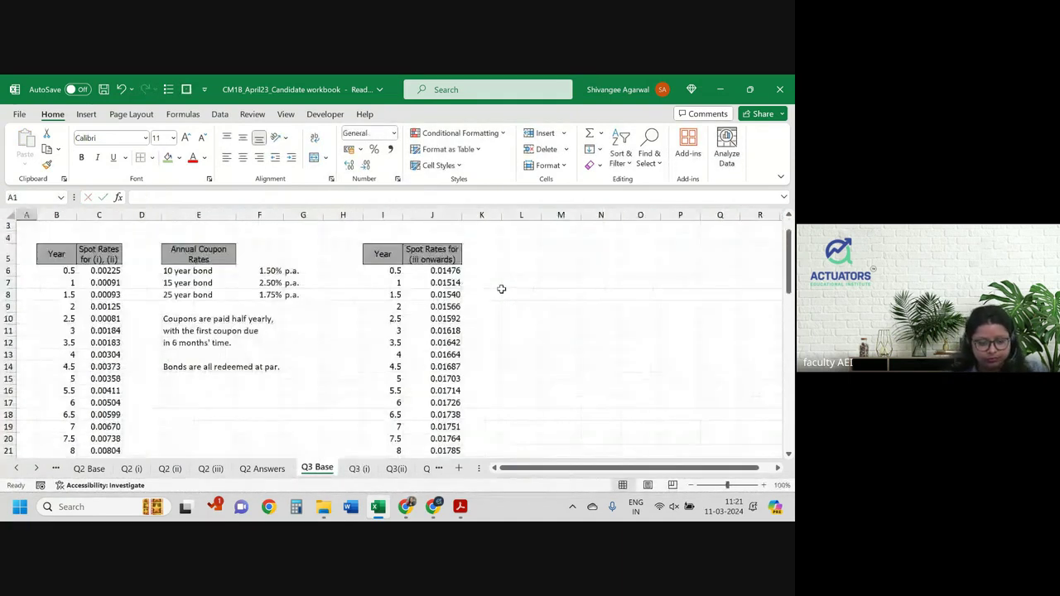
pyautogui.hotkey('ctrl', 'pagedown')
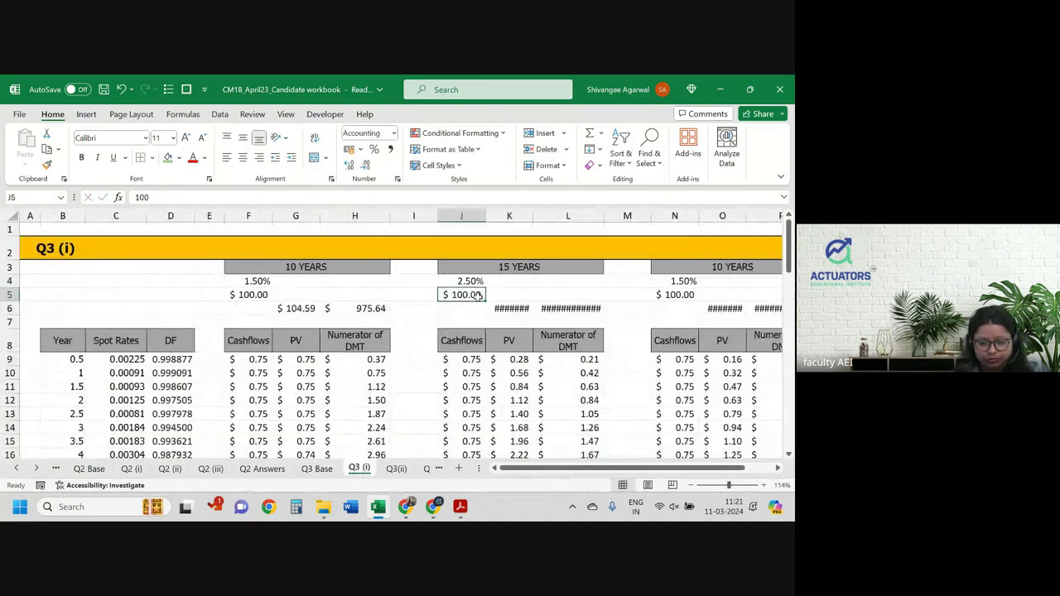
pyautogui.doubleClick(535, 215)
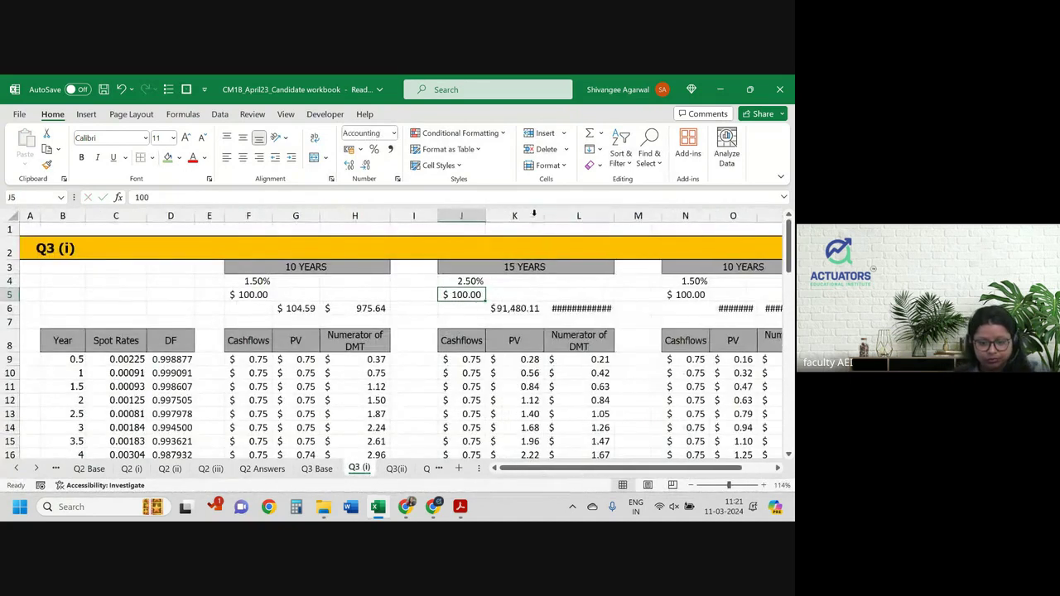
pyautogui.doubleClick(614, 216)
pyautogui.scroll(-1, 541, 312)
# Change J9's coupon formula to =$J$5*$J$4/2 and fill the $1.25 cashflows down to row 38.
pyautogui.doubleClick(462, 315)
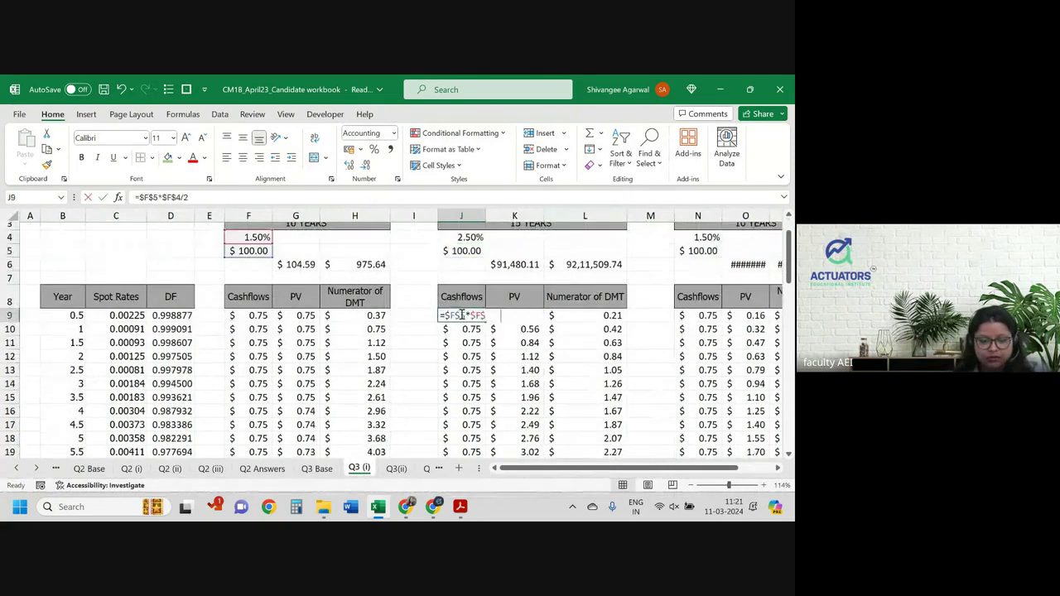
pyautogui.moveTo(261, 257); pyautogui.dragTo(461, 258)
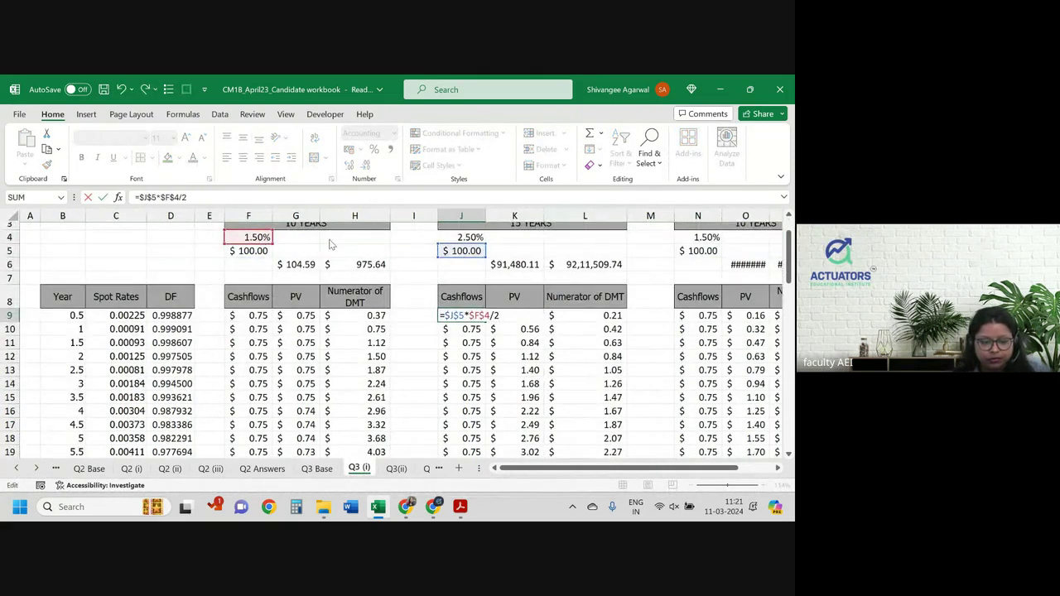
pyautogui.moveTo(266, 243); pyautogui.dragTo(455, 239)
pyautogui.press('Return')
pyautogui.click(470, 315)
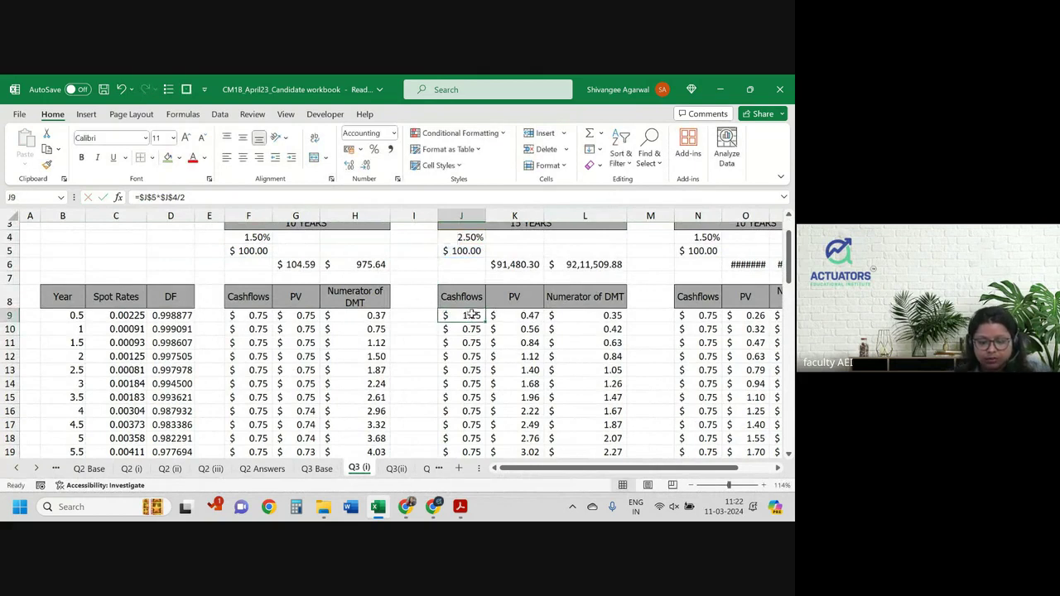
pyautogui.moveTo(489, 323)
pyautogui.mouseDown()
pyautogui.moveTo(479, 519)
pyautogui.moveTo(483, 259)
pyautogui.mouseUp()
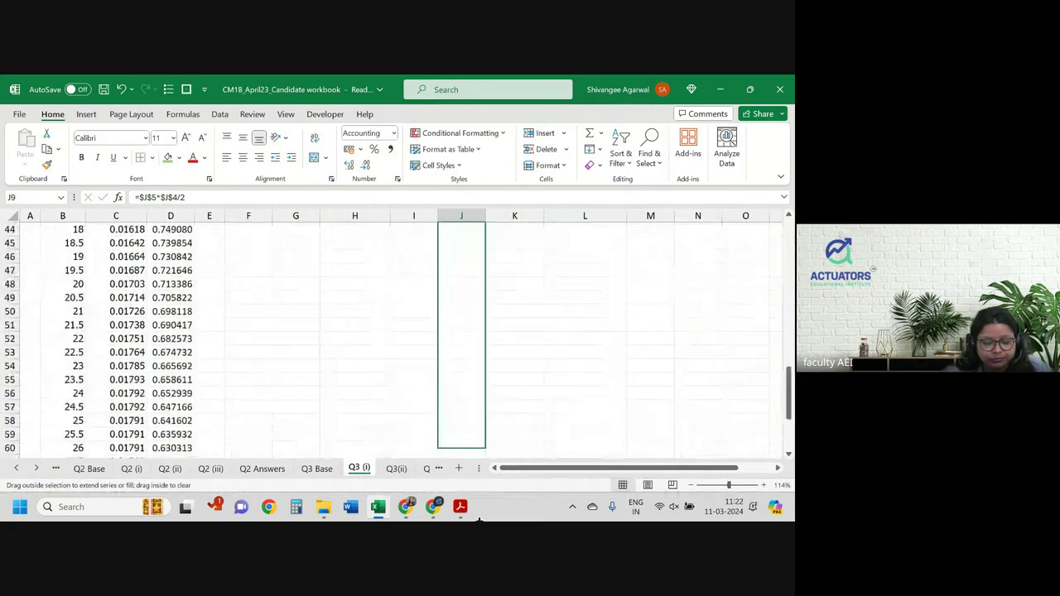
pyautogui.moveTo(483, 259); pyautogui.dragTo(478, 282)
# Add the $100 redemption from J5 to the year-15 cashflow in J38, making it $101.25.
pyautogui.click(477, 282)
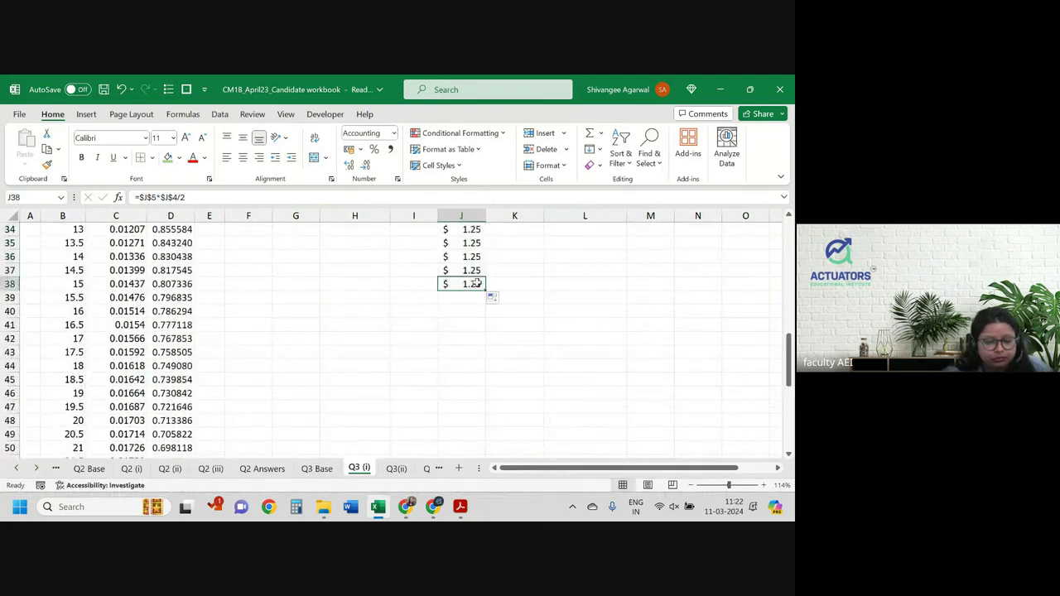
pyautogui.click(217, 197)
pyautogui.write('+')
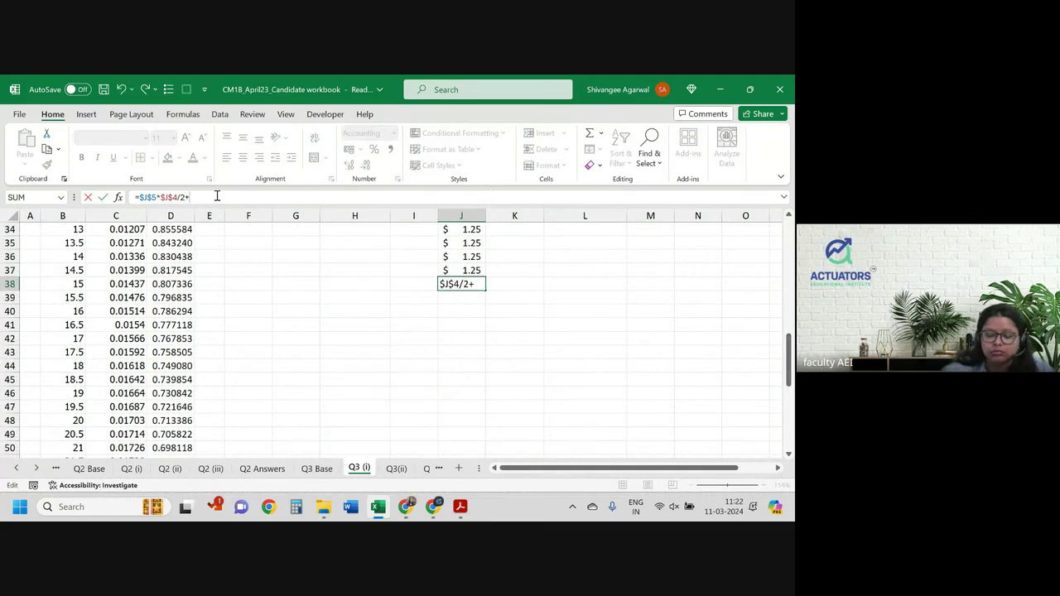
pyautogui.scroll(10, 318, 273)
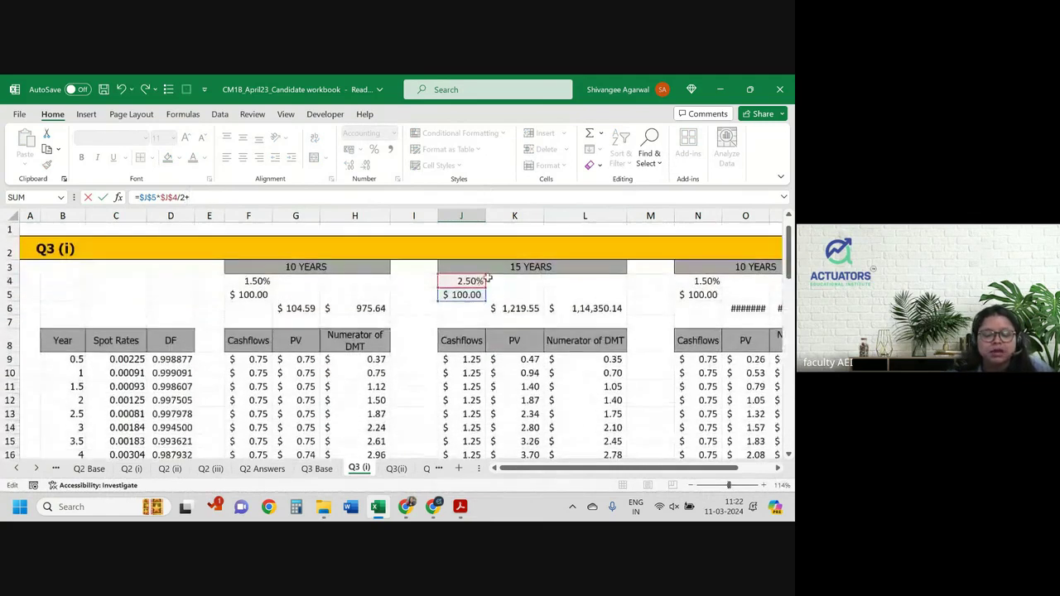
pyautogui.click(469, 294)
pyautogui.press('Return')
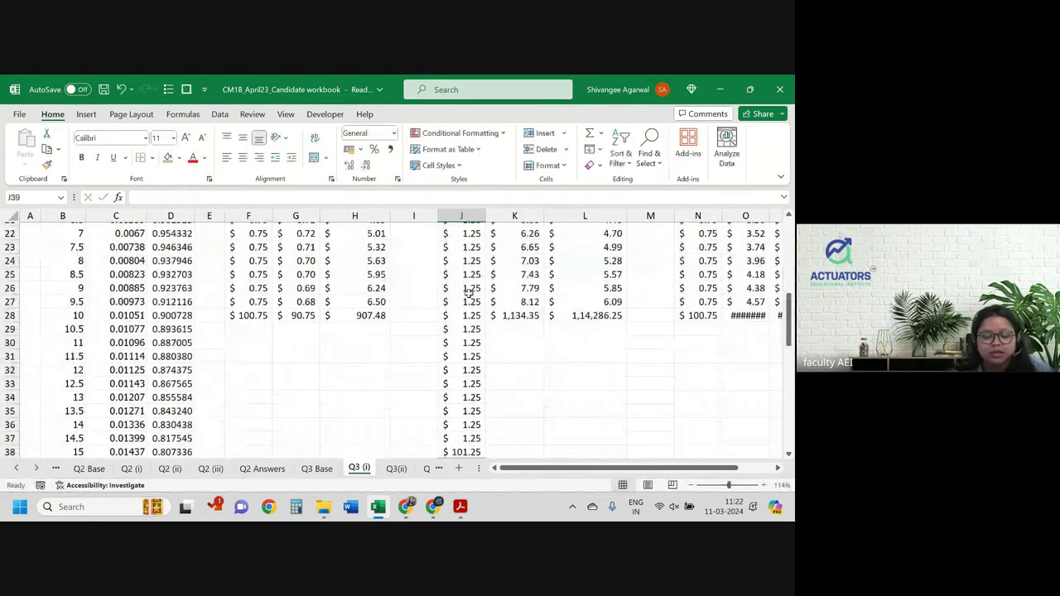
pyautogui.press('Up')
pyautogui.press('Up')
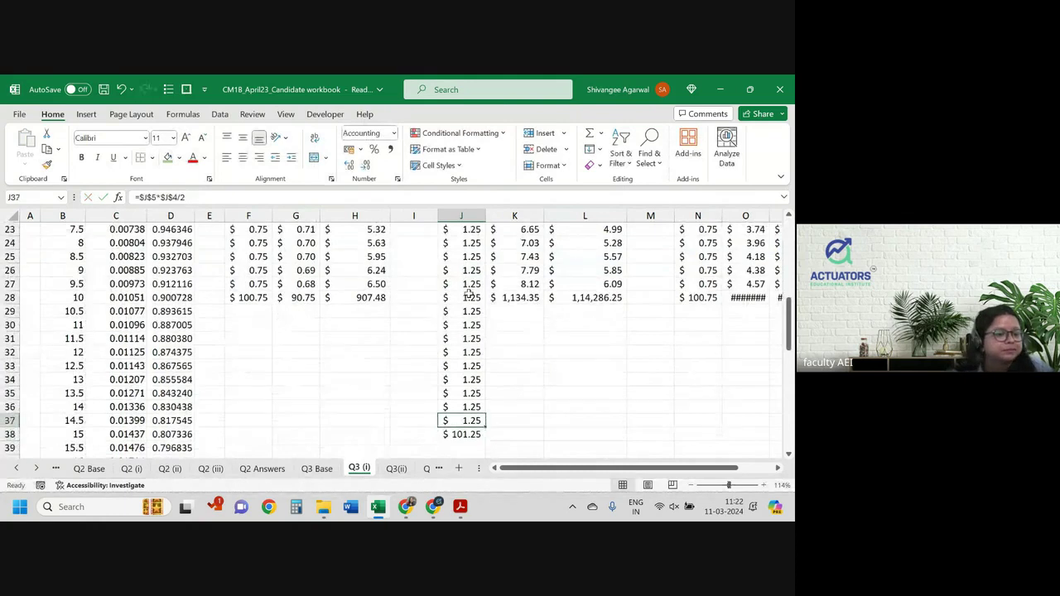
pyautogui.hotkey('ctrl', 'Up')
pyautogui.hotkey('ctrl', 'Up')
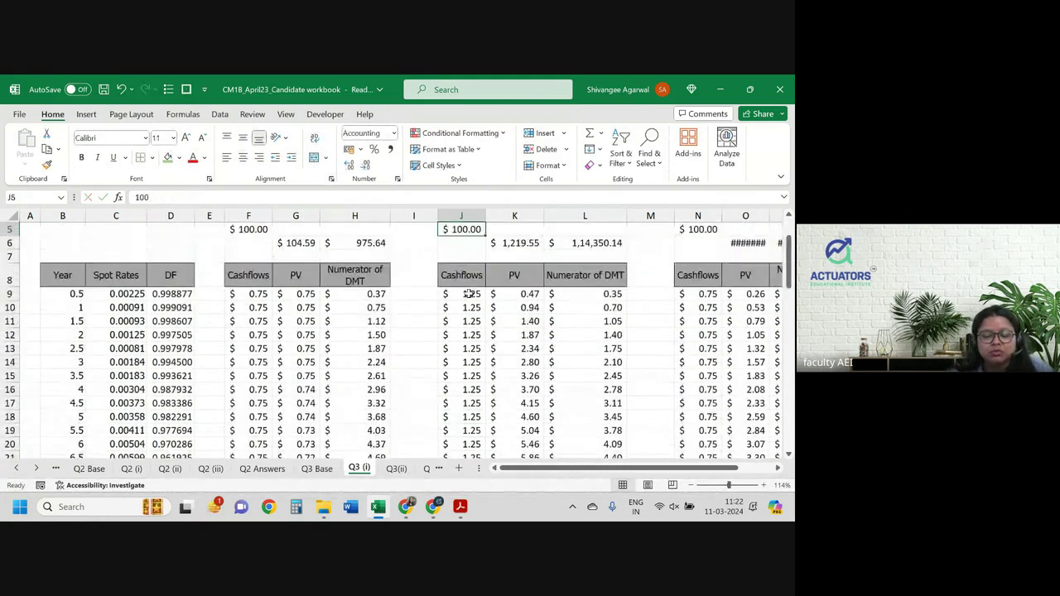
pyautogui.scroll(1, 469, 294)
# Set K9 to =J9*D9 and copy the PV formula down to row 38.
pyautogui.doubleClick(522, 321)
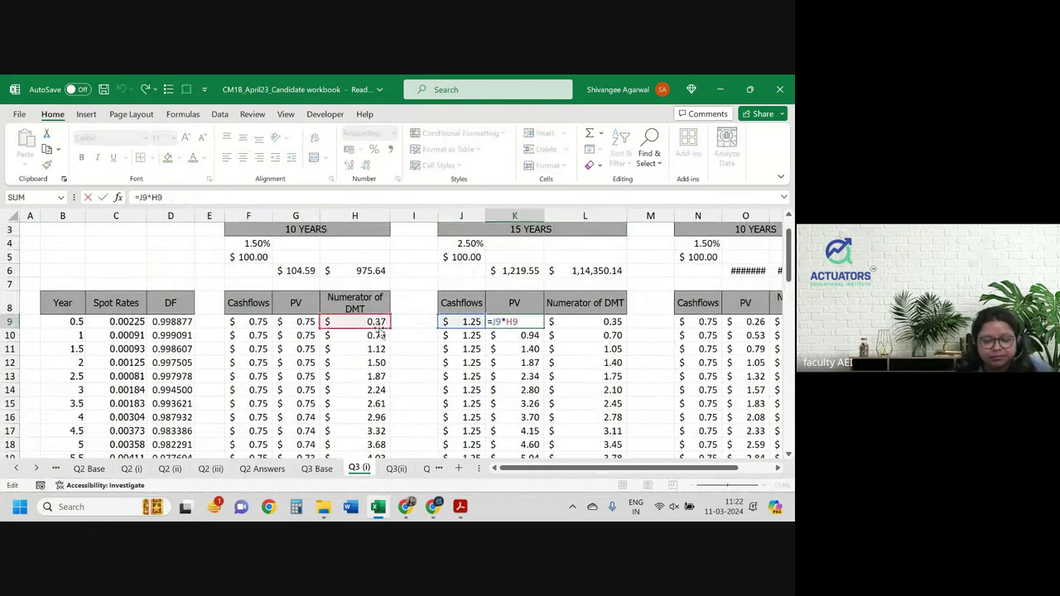
pyautogui.moveTo(378, 328); pyautogui.dragTo(187, 320)
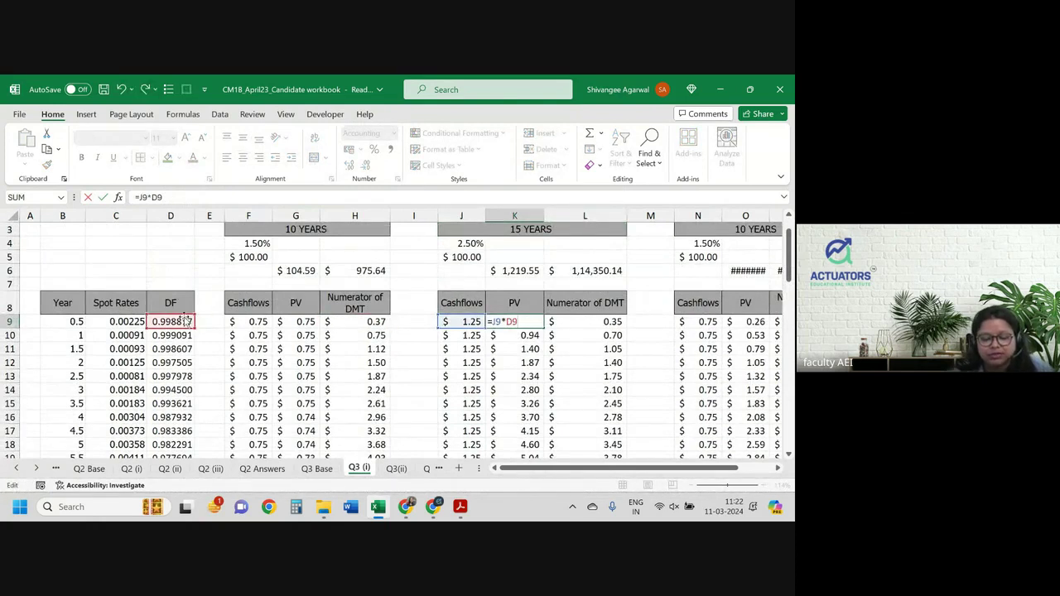
pyautogui.press('Return')
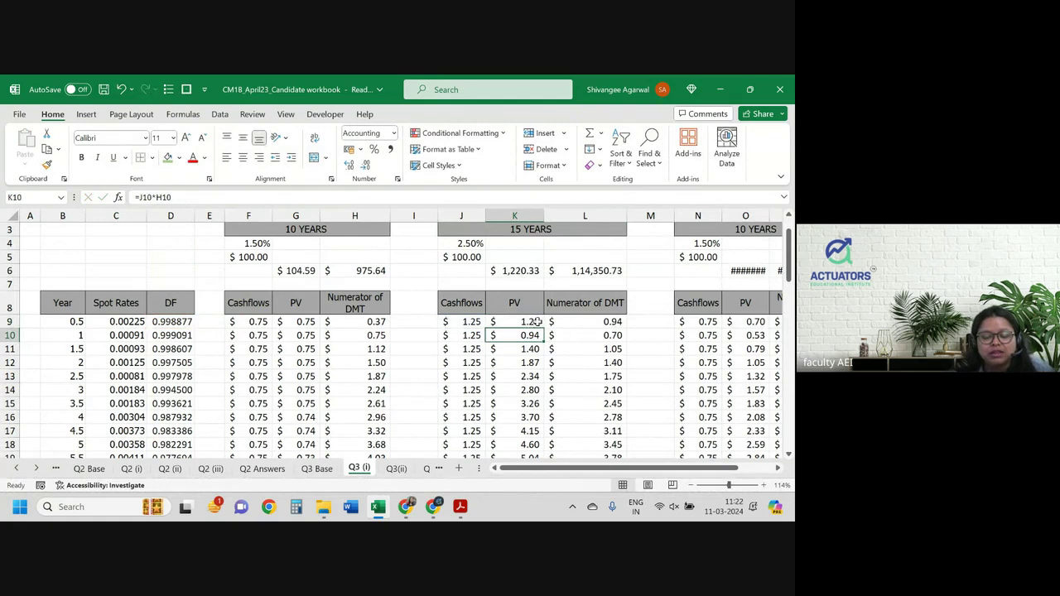
pyautogui.click(534, 322)
pyautogui.moveTo(545, 328); pyautogui.dragTo(539, 367)
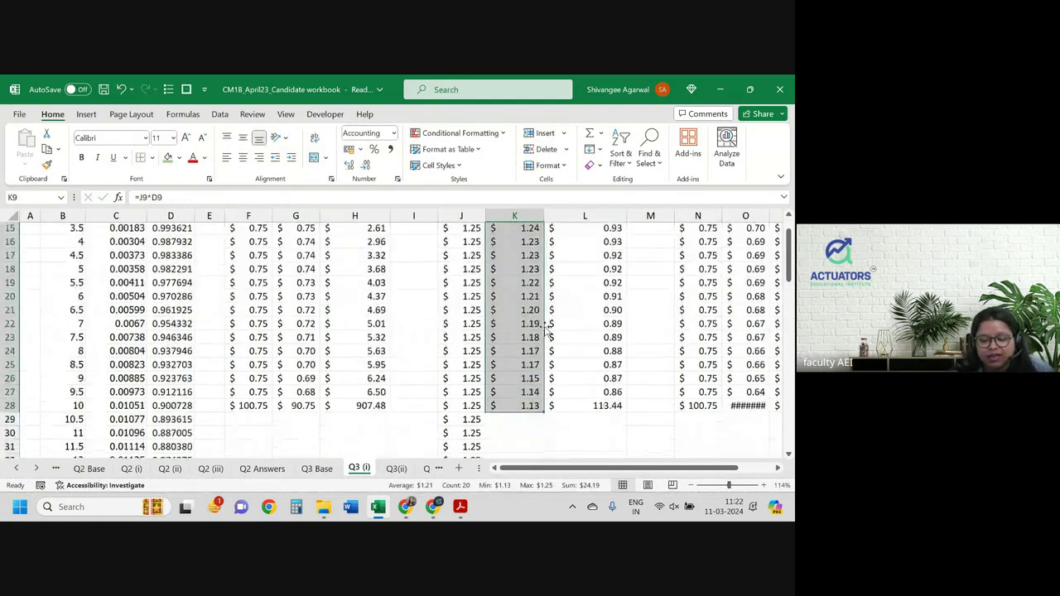
pyautogui.doubleClick(540, 367)
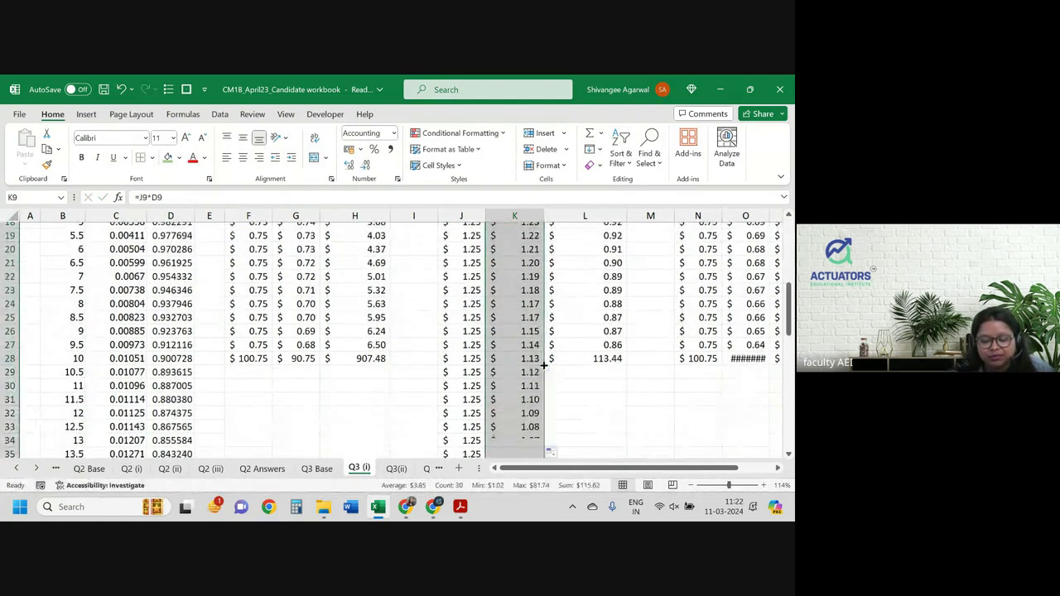
pyautogui.scroll(-4, 541, 367)
pyautogui.scroll(5, 545, 367)
pyautogui.scroll(5, 546, 367)
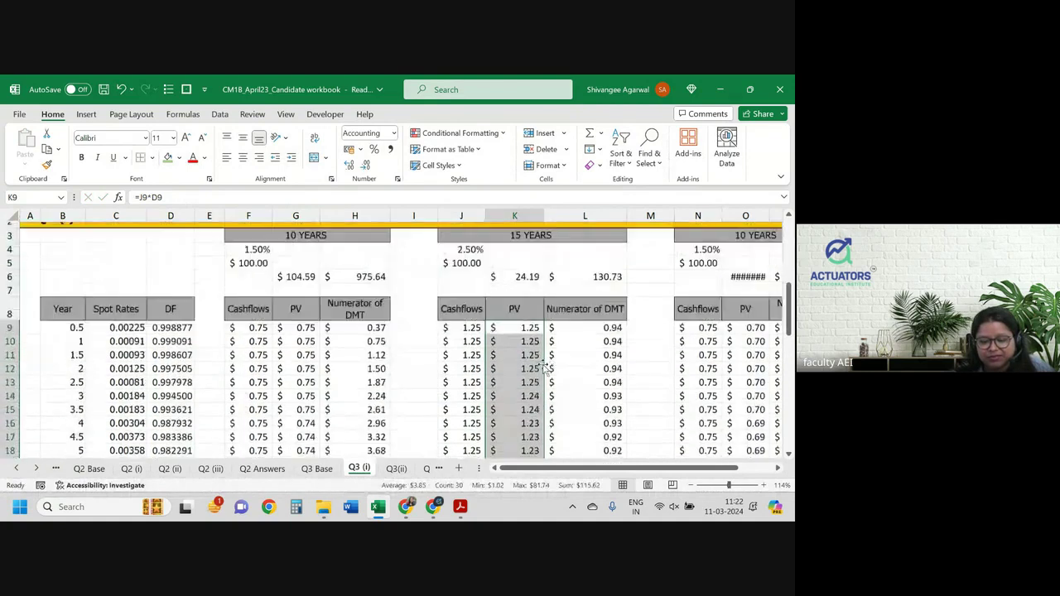
# Enter =K9*B9 in L9 and fill the numerator formula down to row 38.
pyautogui.press('Right')
pyautogui.write('=K9*F9')
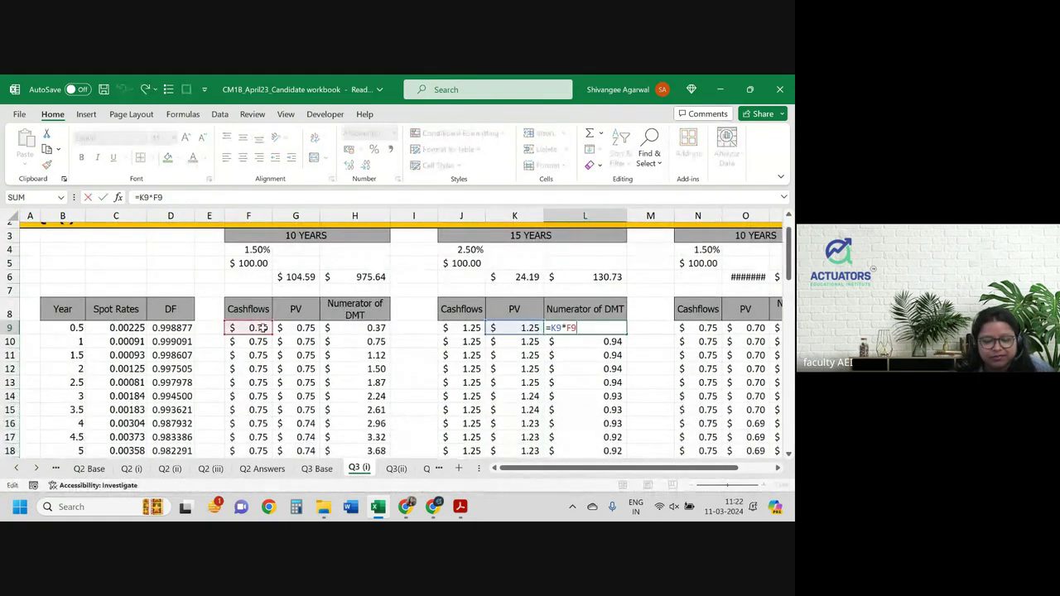
pyautogui.click(207, 329)
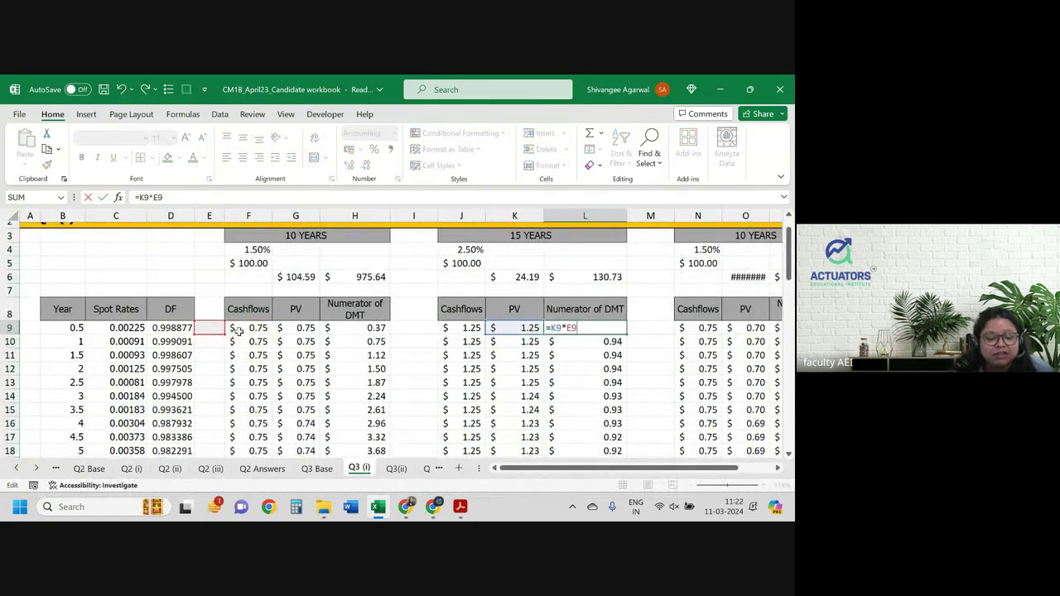
pyautogui.click(116, 328)
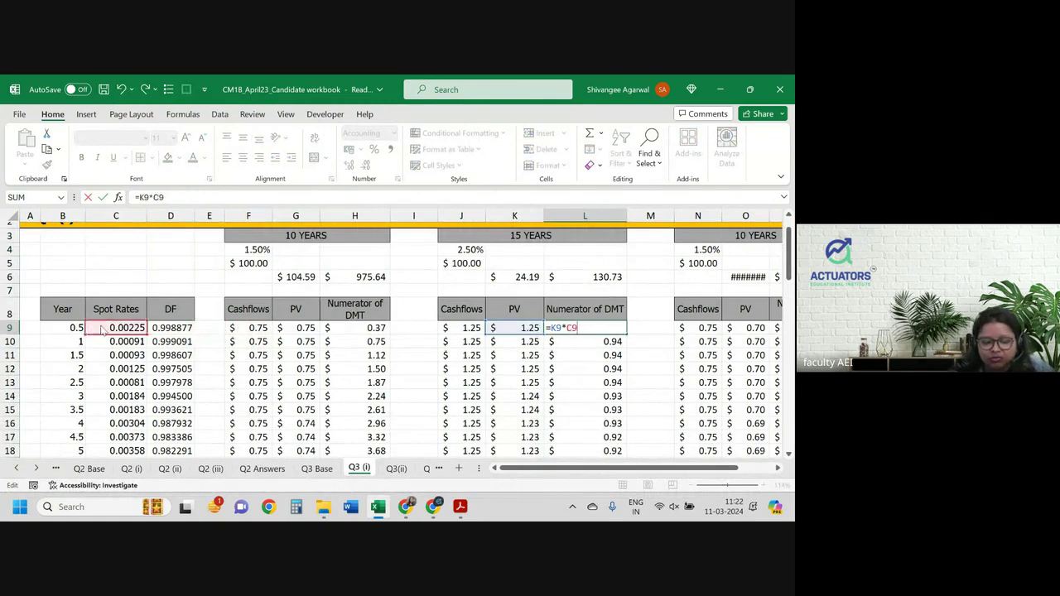
pyautogui.click(77, 328)
pyautogui.press('Return')
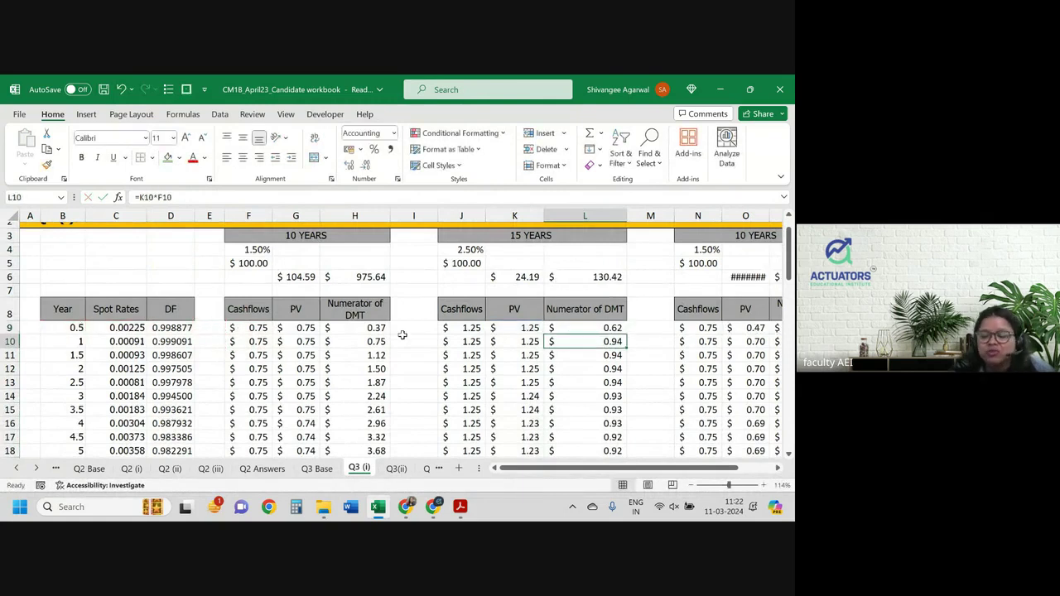
pyautogui.click(614, 327)
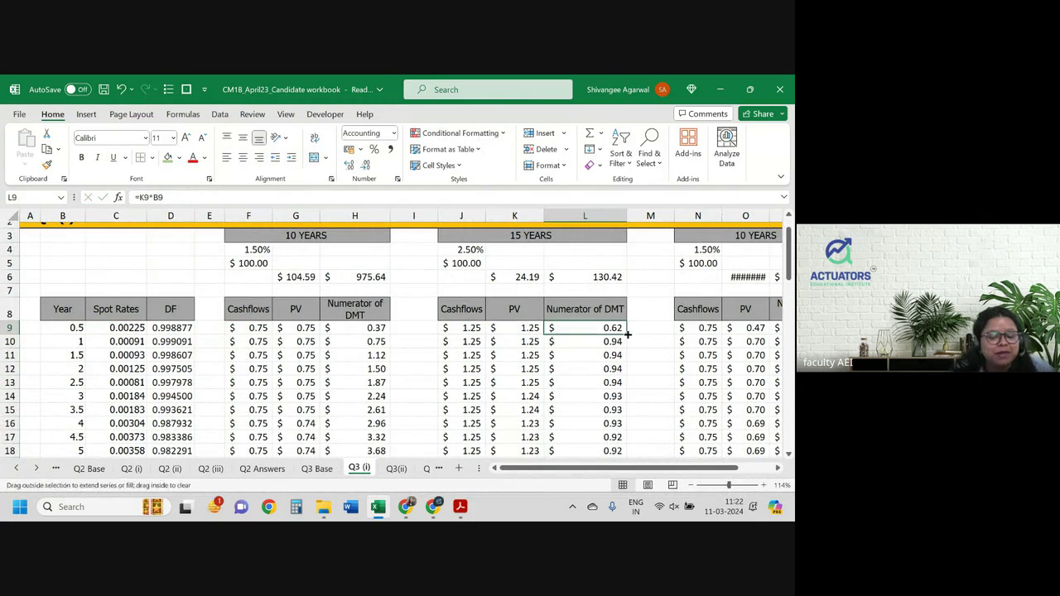
pyautogui.doubleClick(628, 334)
pyautogui.scroll(-6, 627, 335)
pyautogui.scroll(-2, 627, 336)
pyautogui.scroll(-1, 628, 335)
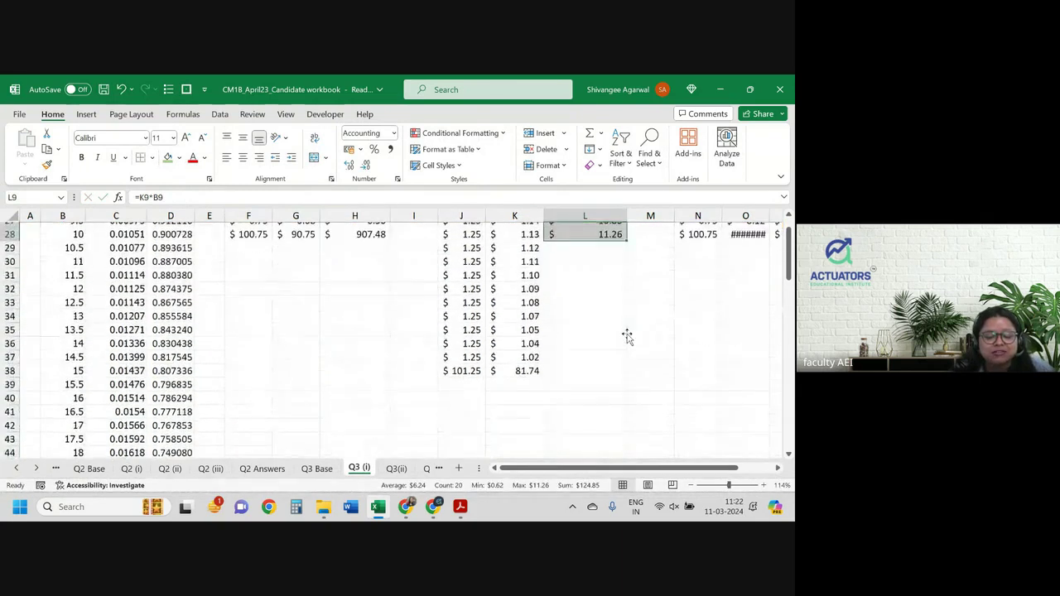
pyautogui.moveTo(629, 241); pyautogui.dragTo(635, 378)
pyautogui.scroll(2, 617, 348)
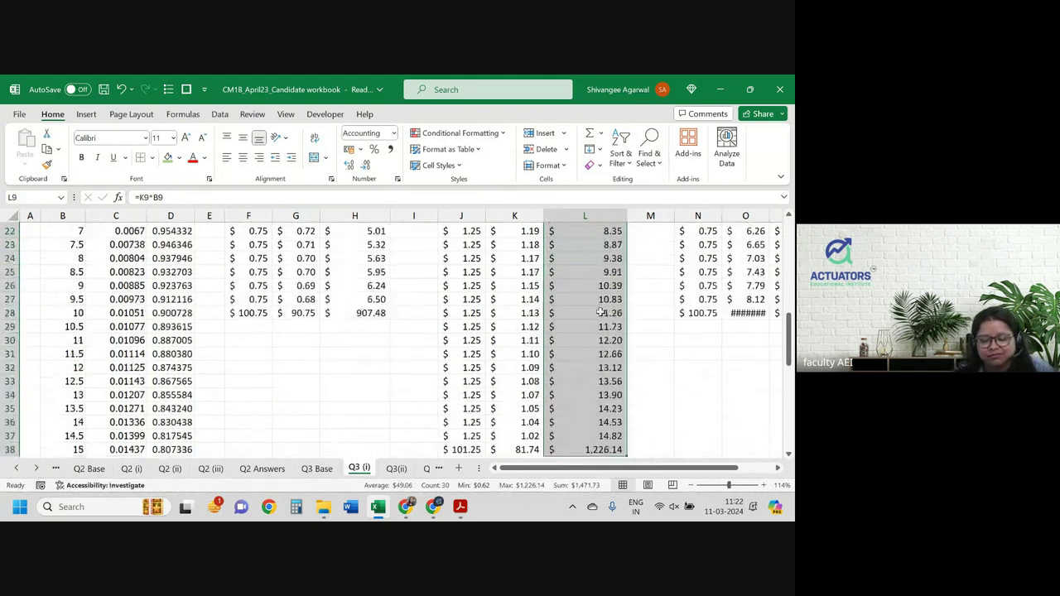
pyautogui.scroll(4, 600, 310)
pyautogui.scroll(3, 600, 311)
# Extend the PV total in K6 to =SUM(K9:K38), giving $115.62.
pyautogui.doubleClick(515, 308)
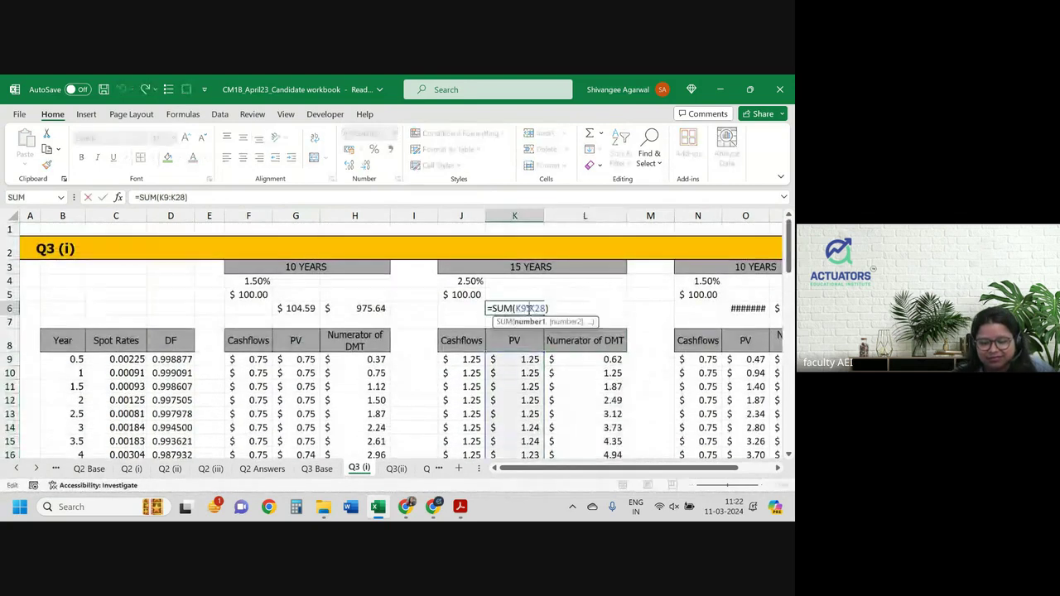
pyautogui.scroll(-1, 555, 398)
pyautogui.scroll(-6, 555, 398)
pyautogui.scroll(-2, 555, 398)
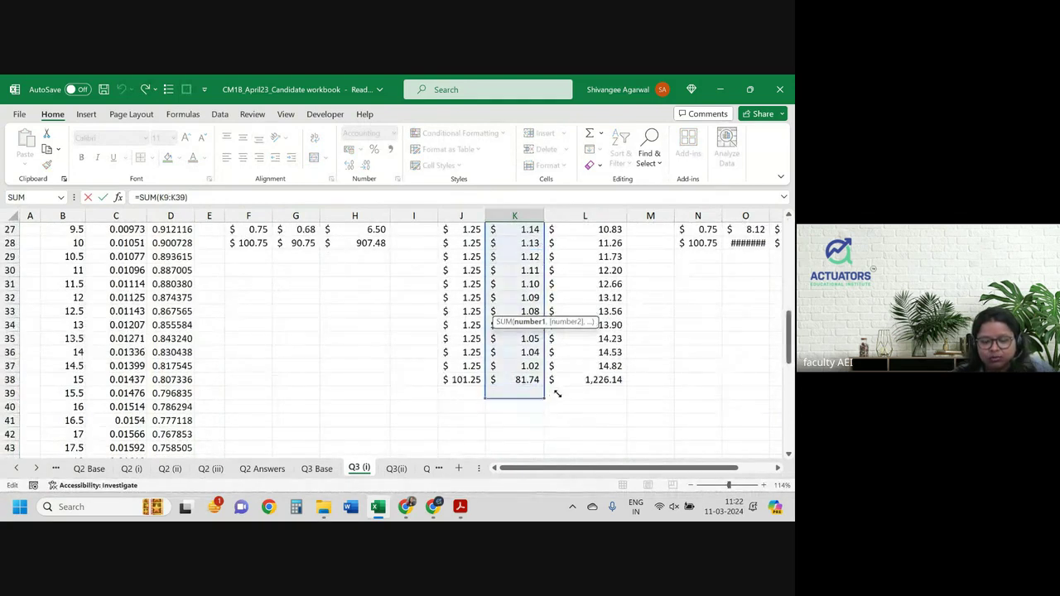
pyautogui.moveTo(542, 246); pyautogui.dragTo(555, 389)
pyautogui.press('Return')
pyautogui.press('Up')
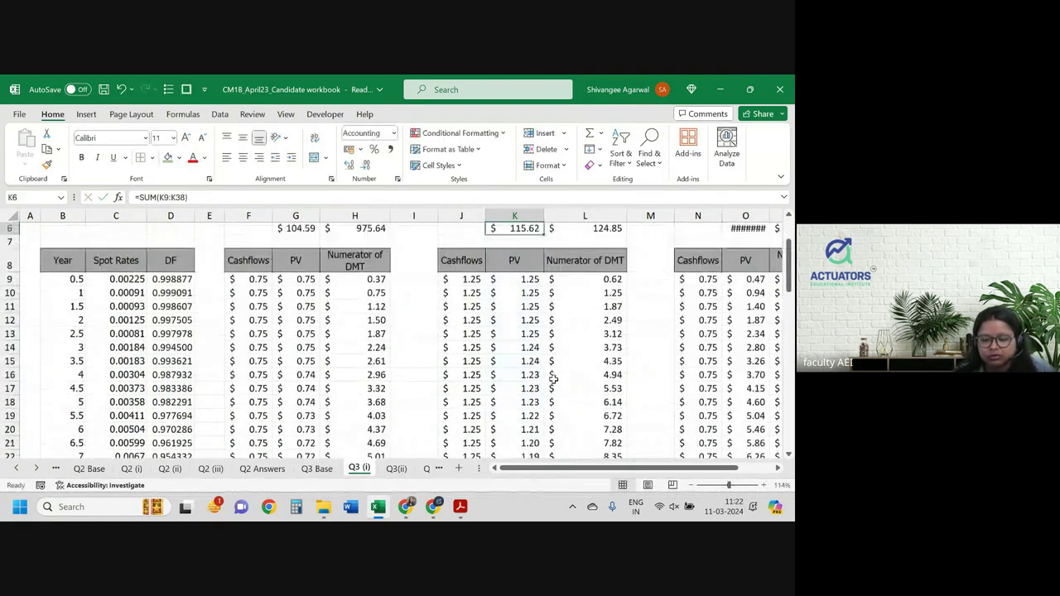
pyautogui.press('Up')
pyautogui.press('Up')
pyautogui.press('Up')
pyautogui.press('Up')
pyautogui.press('Up')
# Copy the K6 total into L6 to sum the Numerator of DMT column ($1,471.73).
pyautogui.click(522, 308)
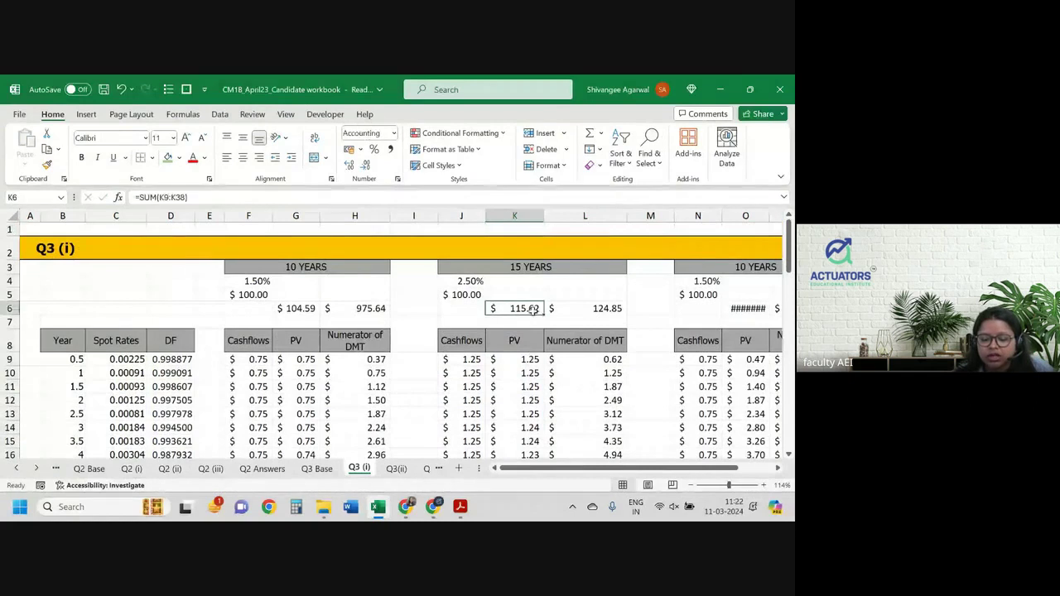
pyautogui.moveTo(543, 315); pyautogui.dragTo(602, 308)
pyautogui.click(603, 308)
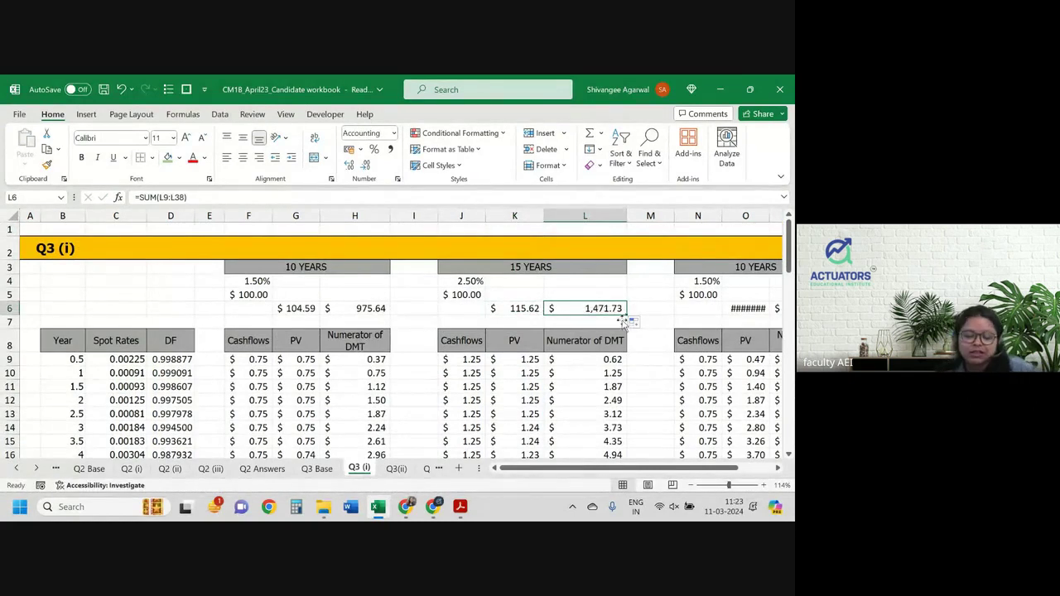
pyautogui.scroll(-1, 655, 342)
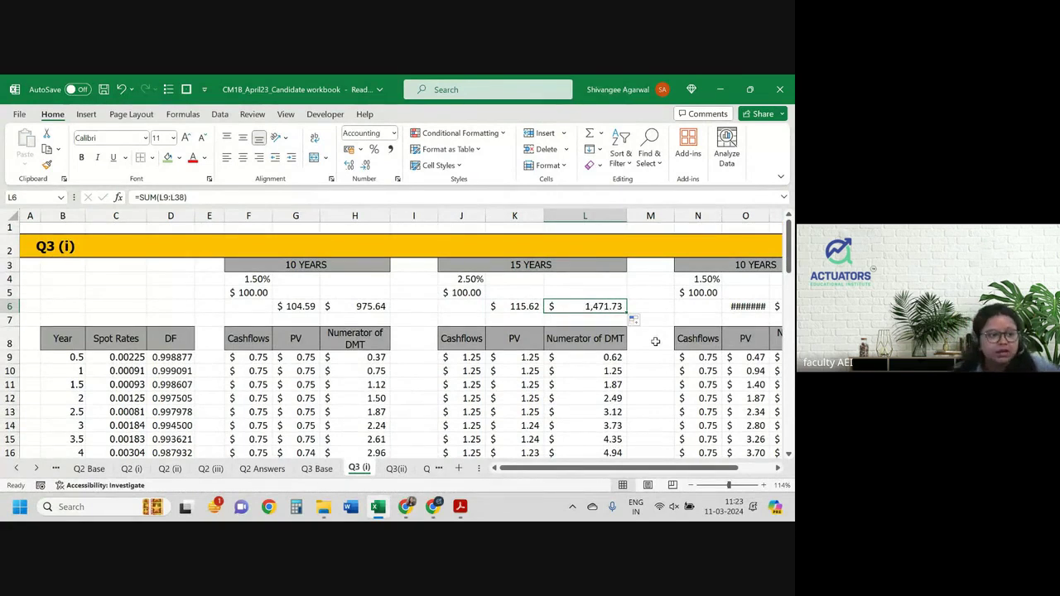
pyautogui.hscroll(3, 656, 341)
# Change the third table's coupon rate in N4 to 1.75%.
pyautogui.click(539, 279)
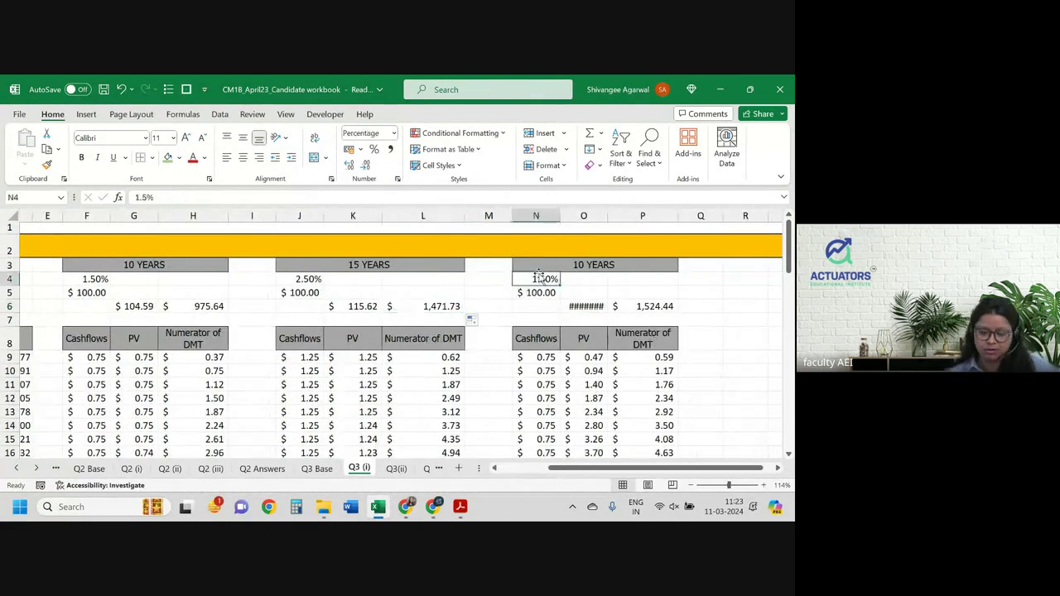
pyautogui.hotkey('ctrl', 'pageup')
pyautogui.hotkey('ctrl', 'pagedown')
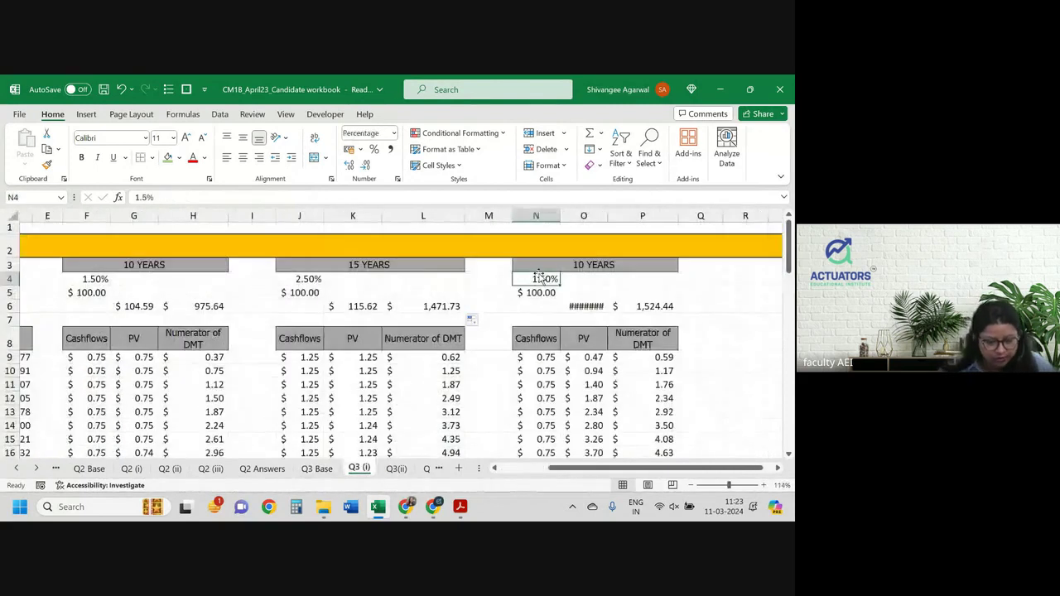
pyautogui.write('1.75')
pyautogui.press('Return')
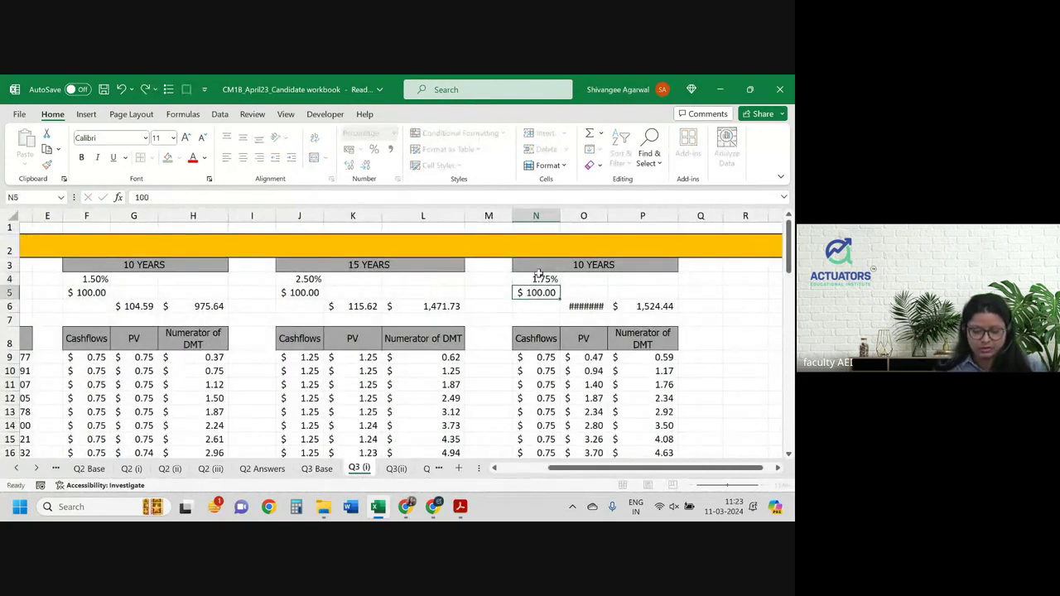
# Rewrite the first cashflow in N9 as =$N$5*$N$4/2, giving $0.88.
pyautogui.click(582, 302)
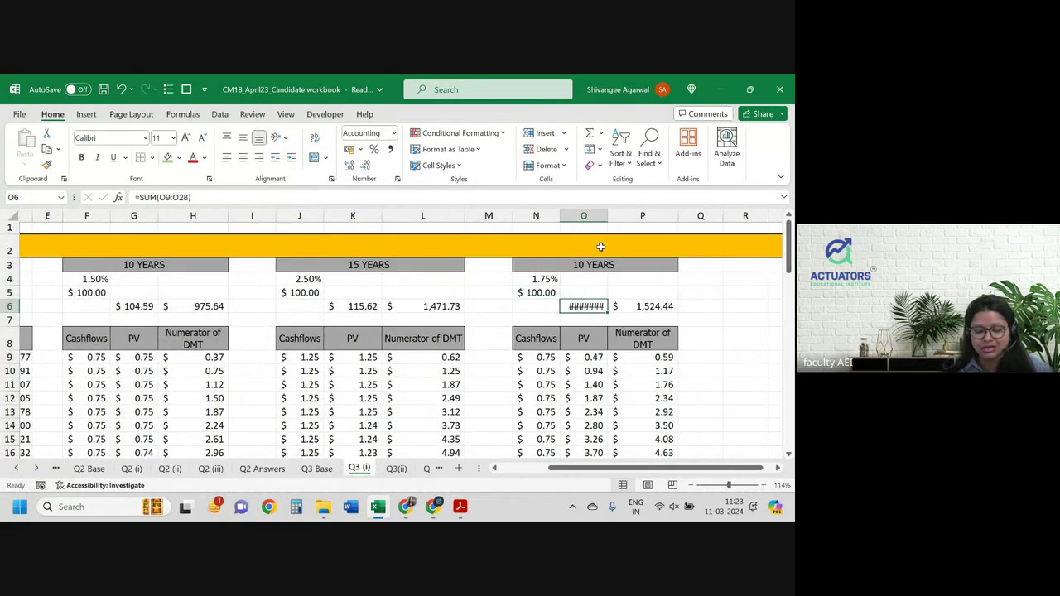
pyautogui.doubleClick(542, 356)
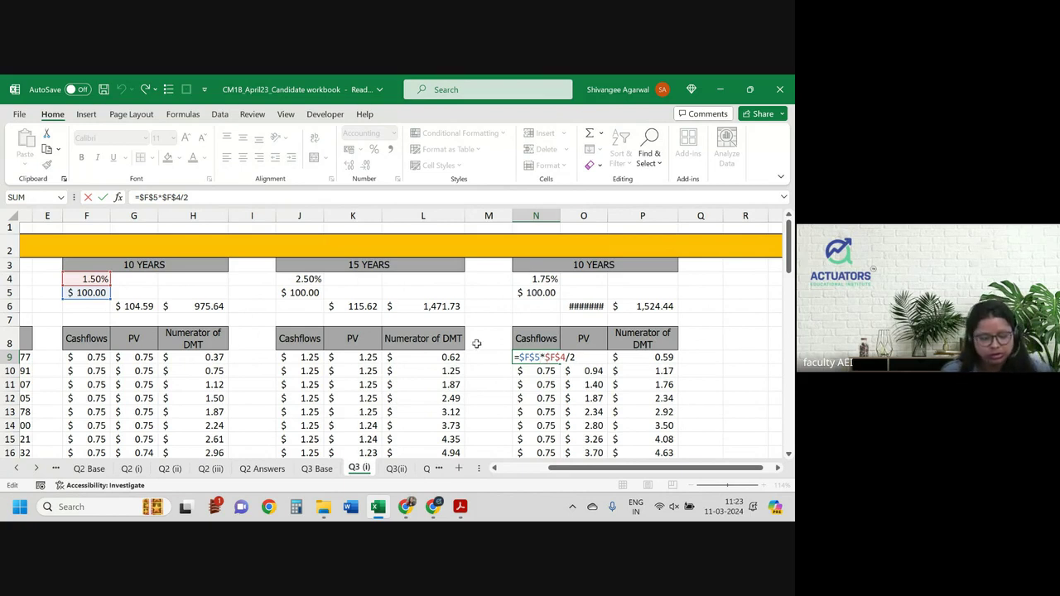
pyautogui.hscroll(-1, 397, 331)
pyautogui.click(398, 280)
pyautogui.press('F4')
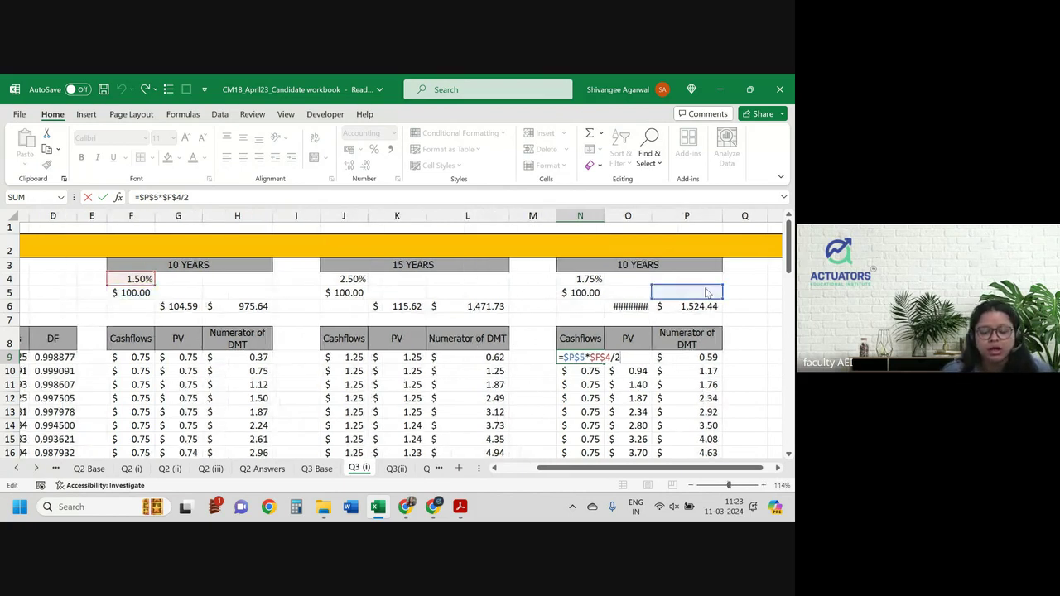
pyautogui.click(580, 292)
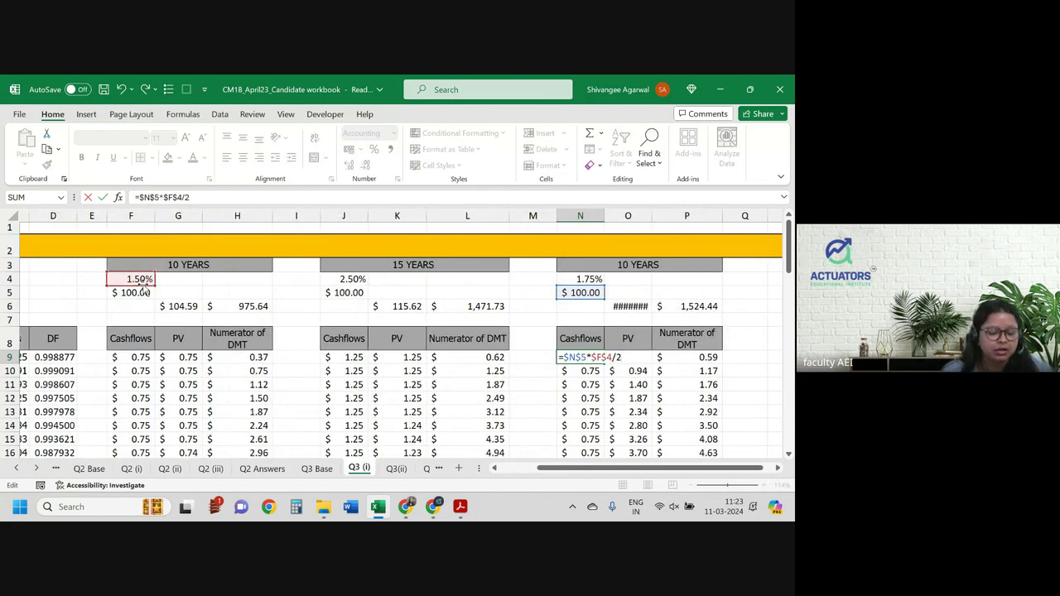
pyautogui.click(590, 279)
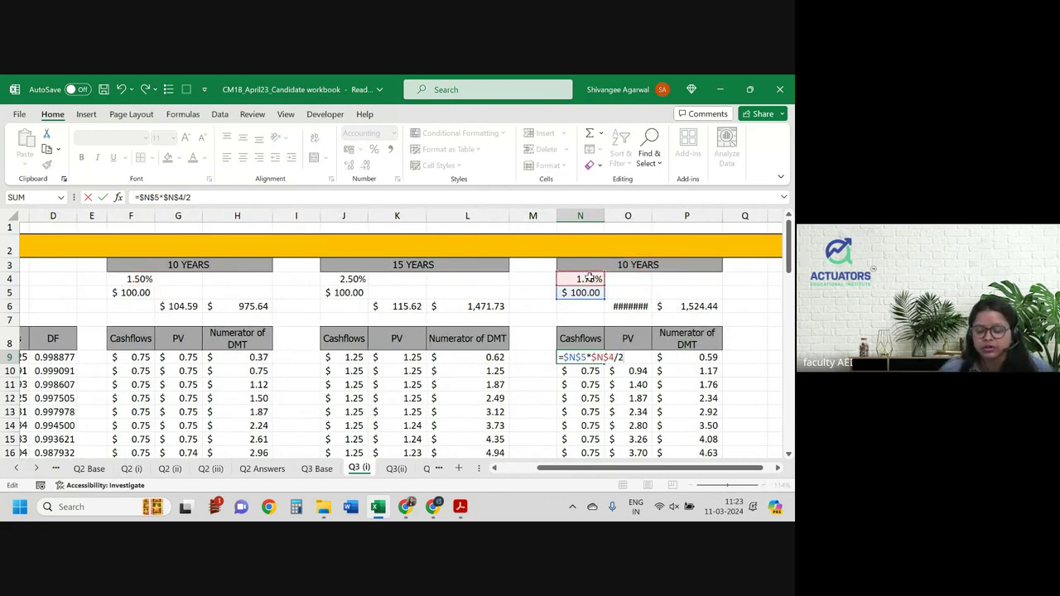
pyautogui.press('Return')
pyautogui.click(586, 357)
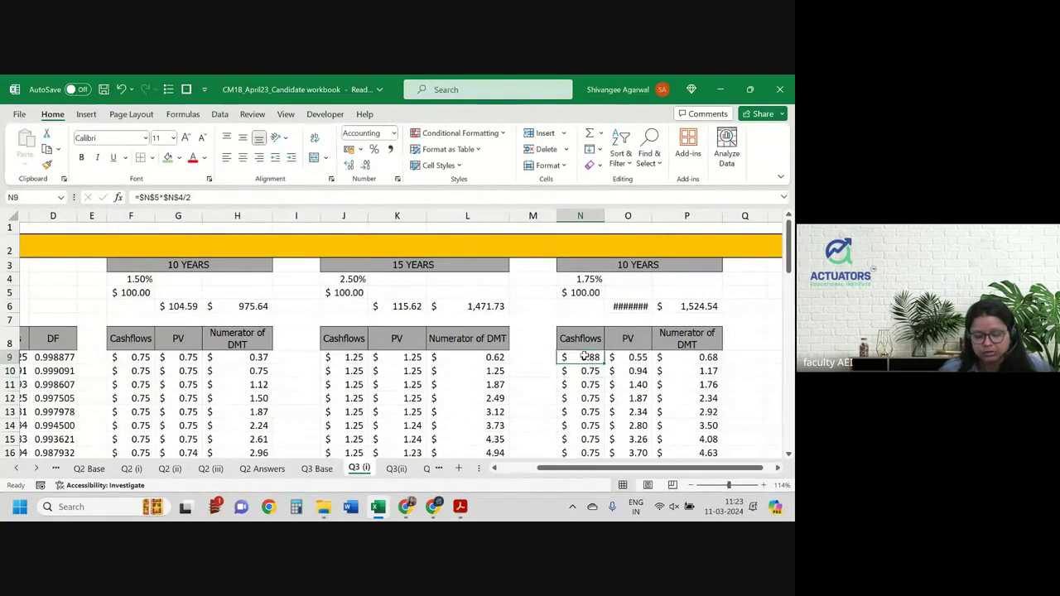
# Rename the third table's heading from 10 YEARS to 25 YEARS.
pyautogui.click(620, 266)
pyautogui.press('F2')
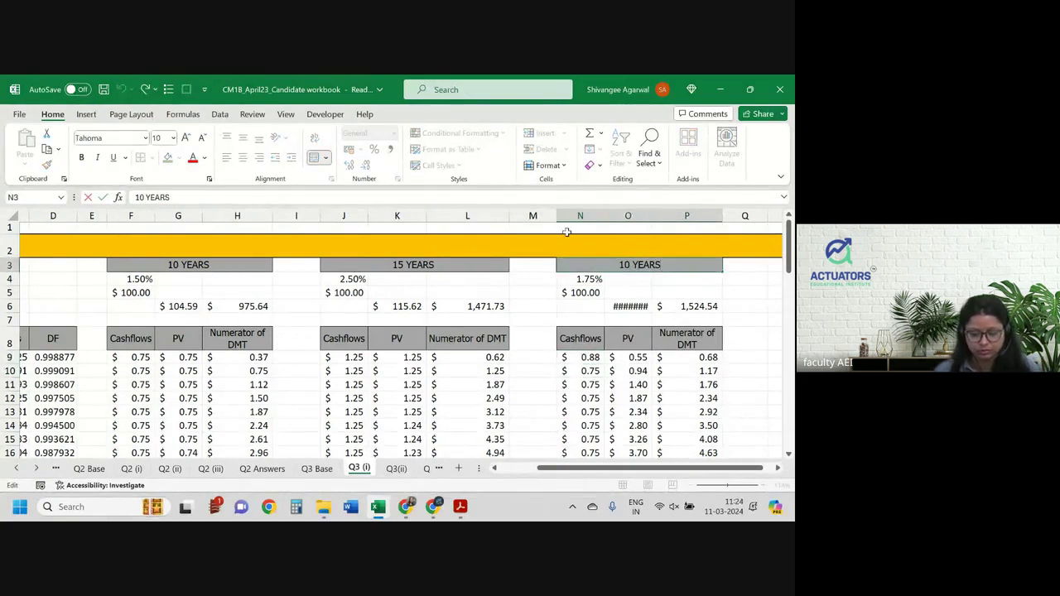
pyautogui.press('BackSpace')
pyautogui.press('BackSpace')
pyautogui.write('25')
pyautogui.press('Return')
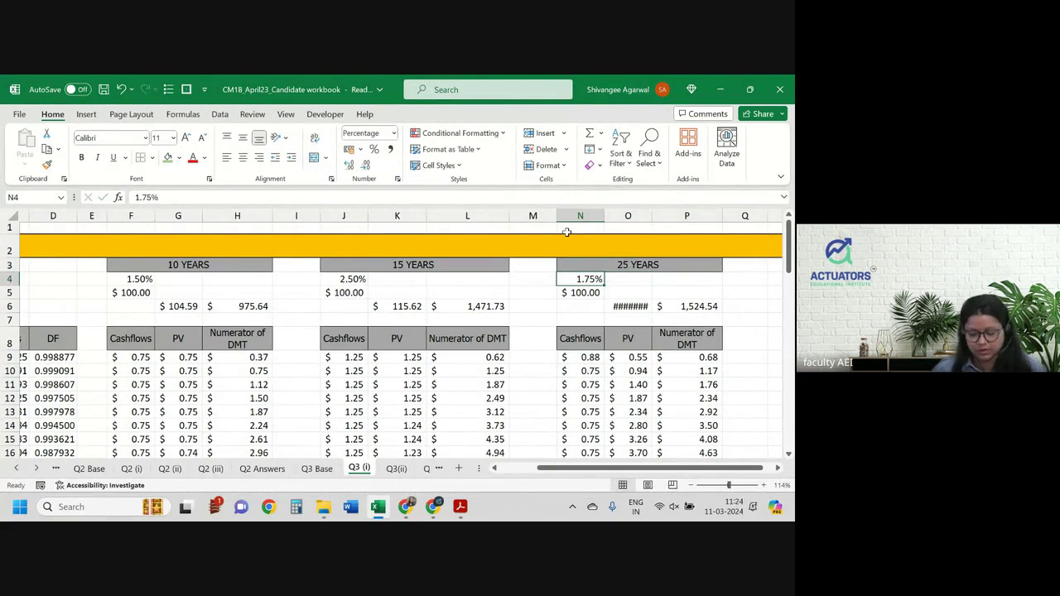
pyautogui.scroll(-1, 630, 365)
# Fill the $0.88 coupon formula from N9 down column N to row 58.
pyautogui.click(595, 318)
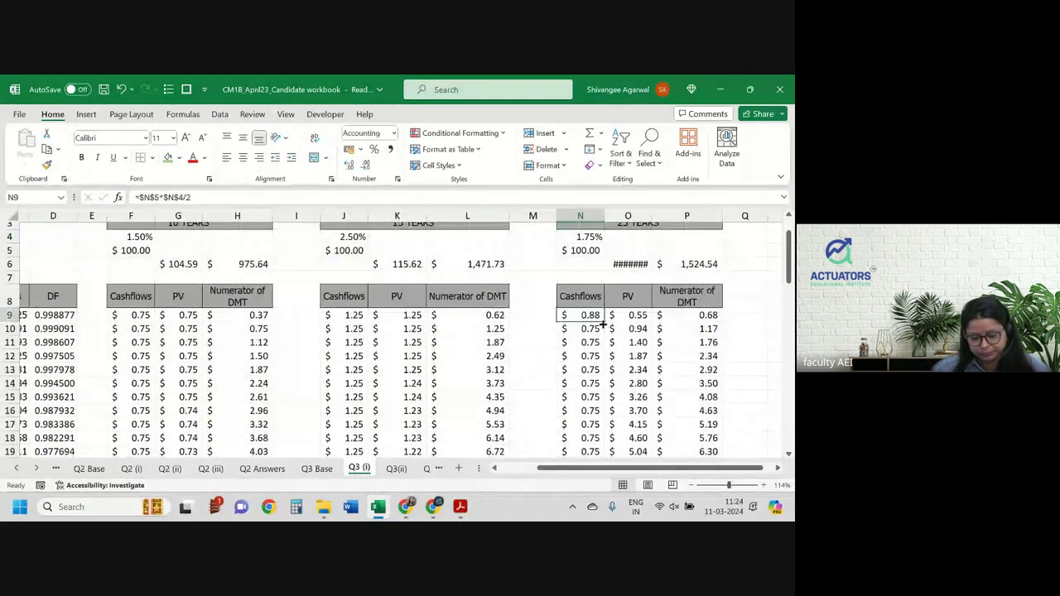
pyautogui.moveTo(605, 323); pyautogui.dragTo(596, 485)
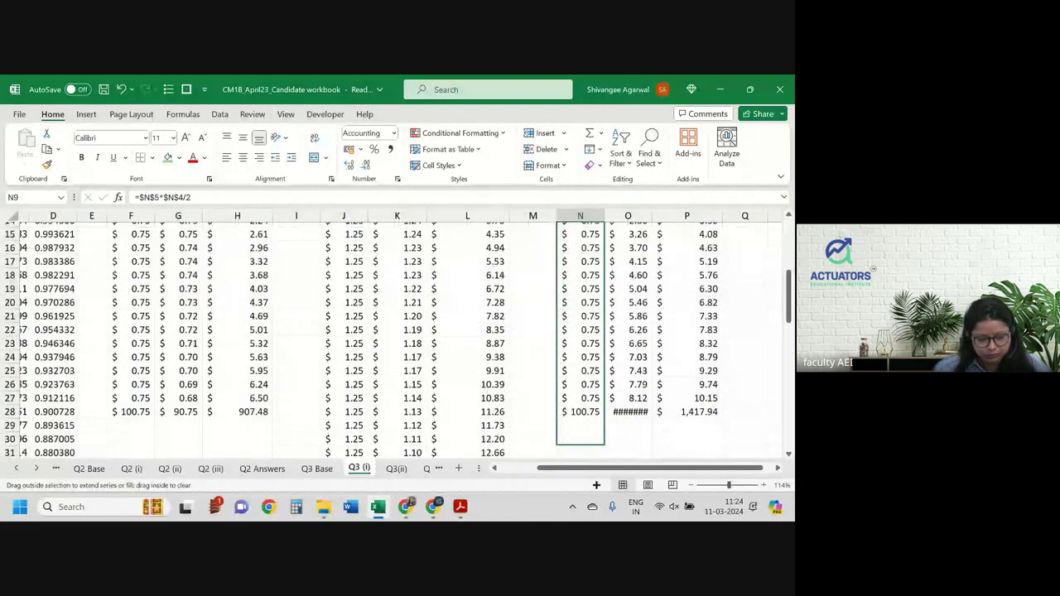
pyautogui.moveTo(601, 447); pyautogui.dragTo(608, 346)
pyautogui.moveTo(583, 469); pyautogui.dragTo(546, 470)
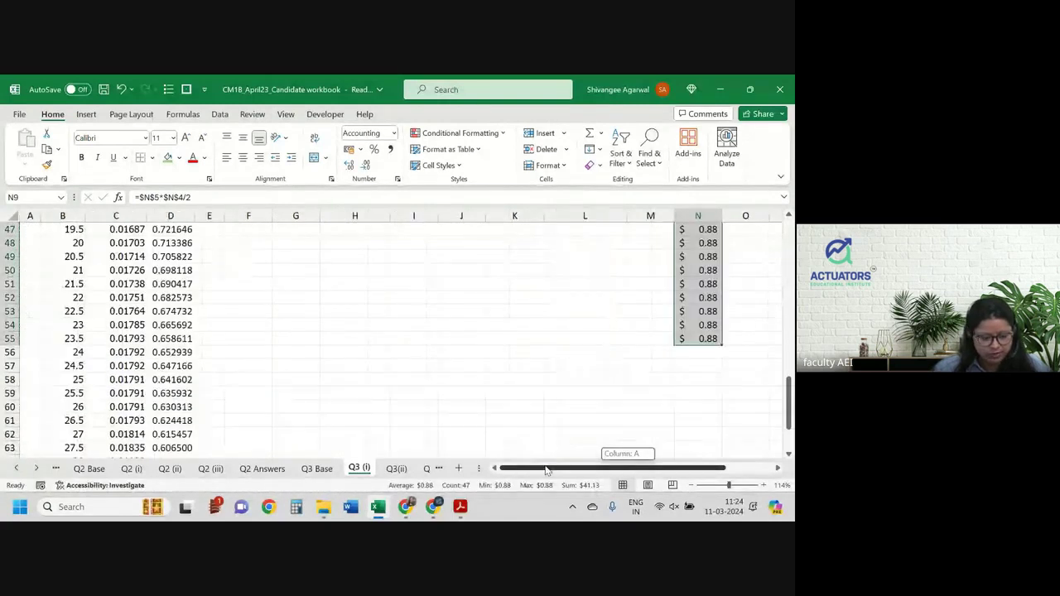
pyautogui.moveTo(723, 346); pyautogui.dragTo(710, 380)
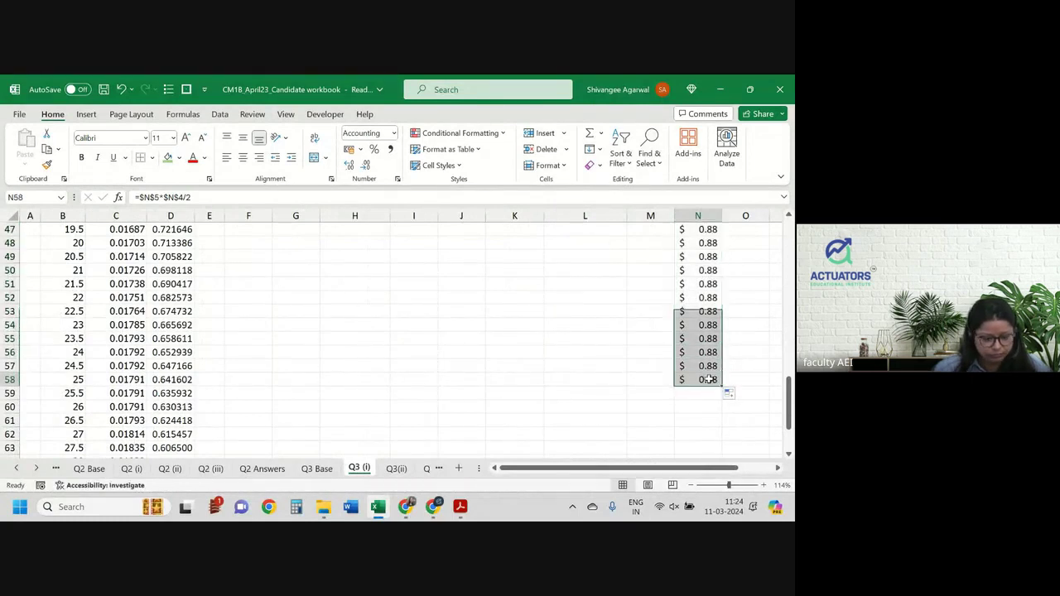
# Add the $100.00 redemption from N5 to the final cashflow in N58, making it $100.88.
pyautogui.click(710, 380)
pyautogui.click(234, 196)
pyautogui.write('+')
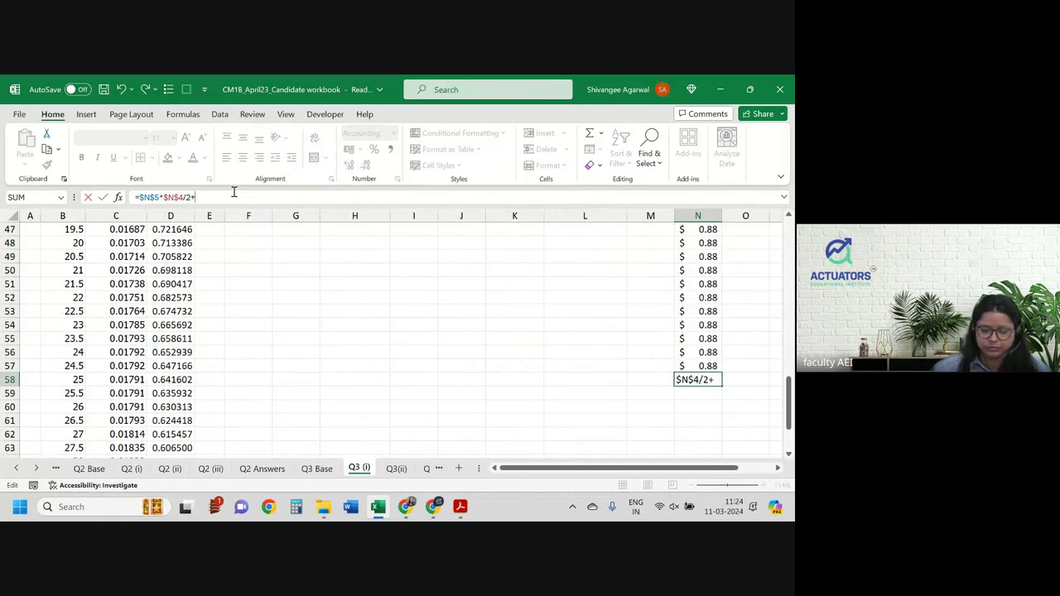
pyautogui.press('Home')
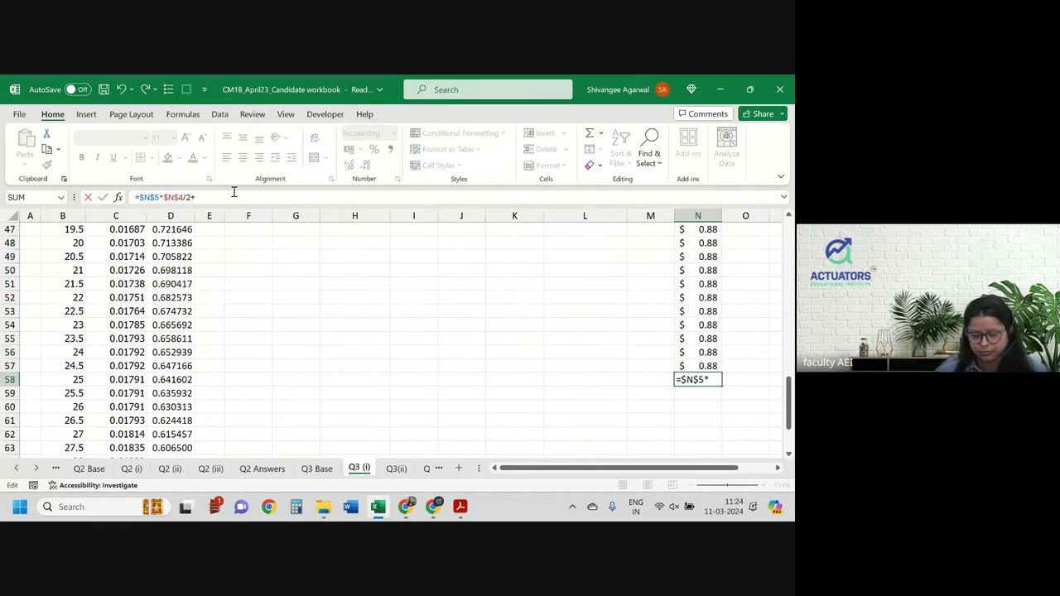
pyautogui.press('End')
pyautogui.scroll(6, 580, 332)
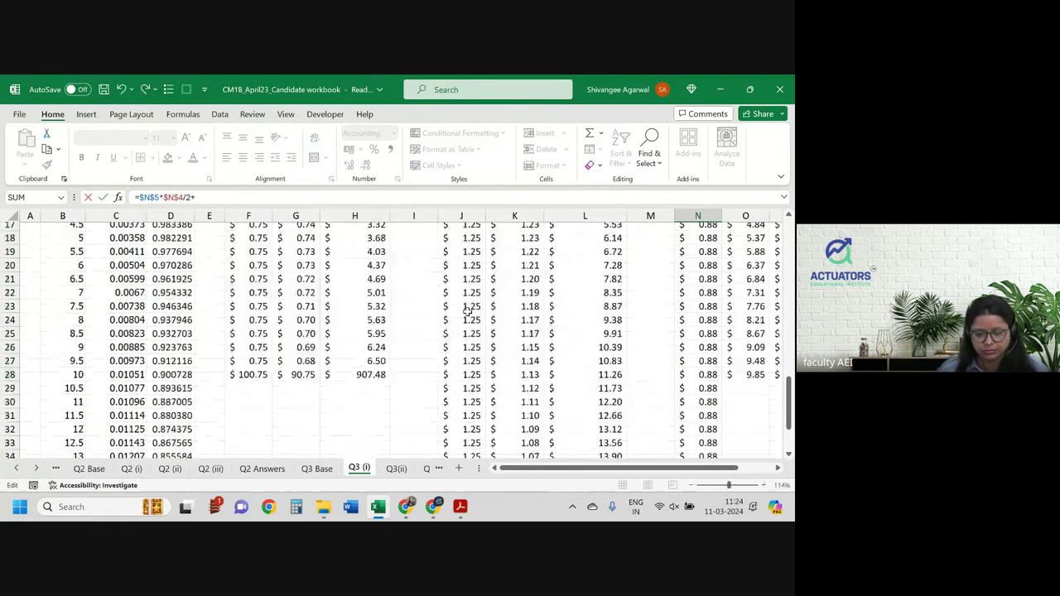
pyautogui.scroll(9, 638, 315)
pyautogui.click(694, 295)
pyautogui.press('Return')
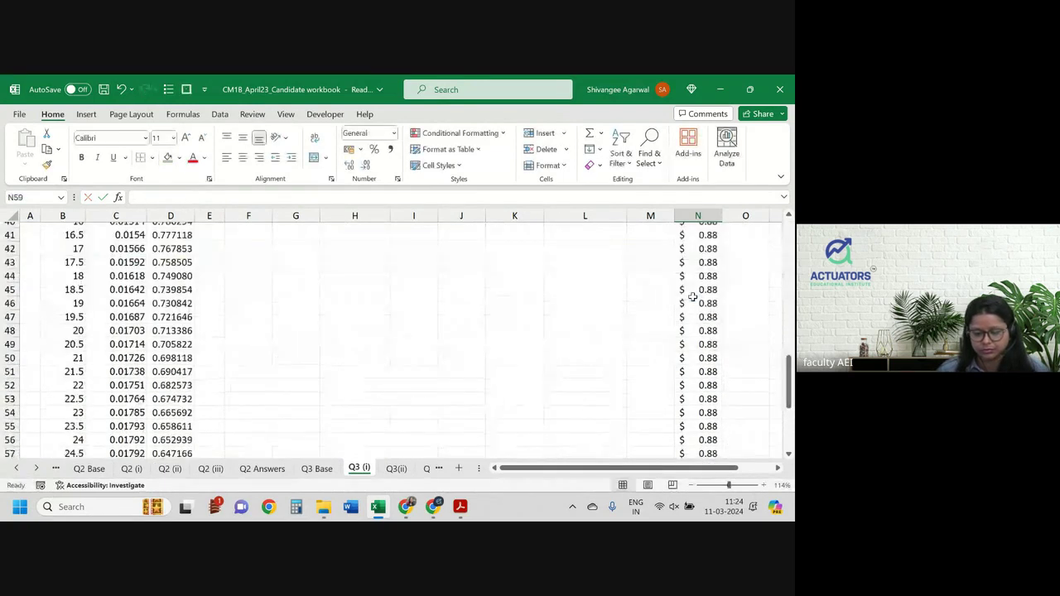
pyautogui.scroll(5, 694, 295)
pyautogui.scroll(9, 693, 296)
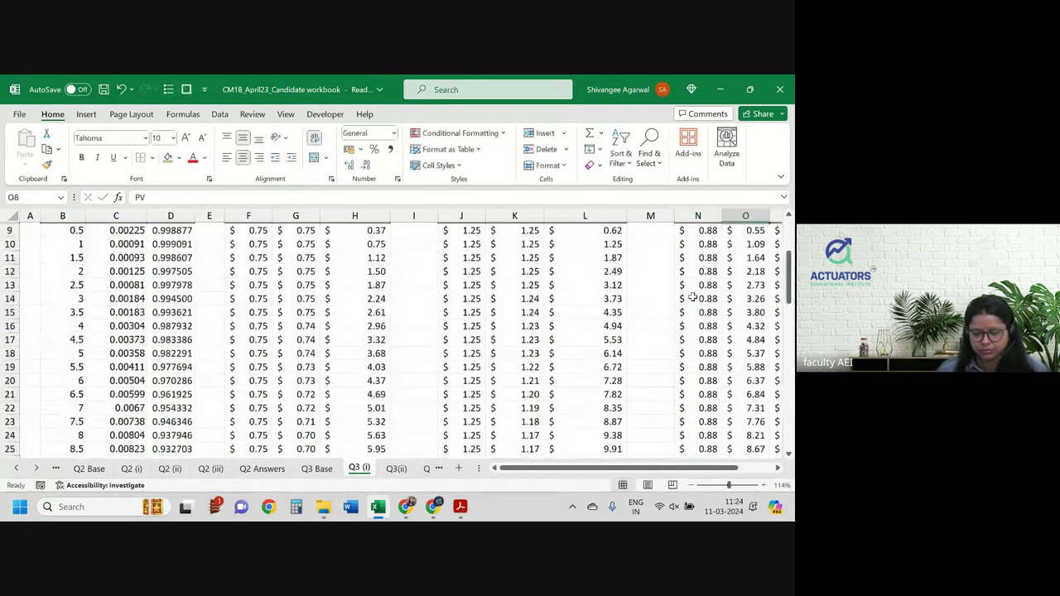
pyautogui.hotkey('ctrl', 'Up')
pyautogui.scroll(-2, 693, 295)
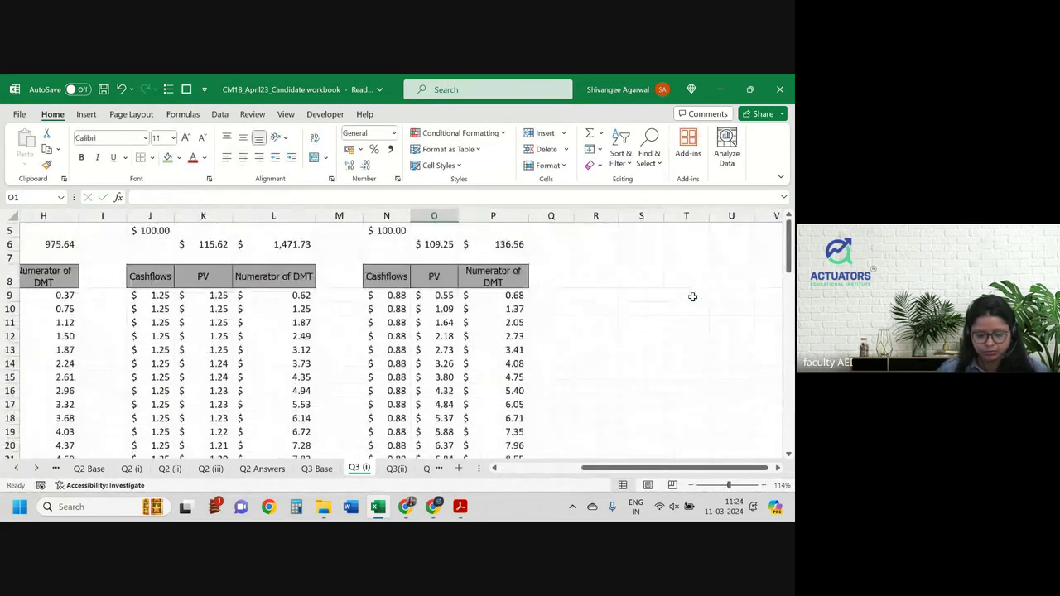
pyautogui.scroll(2, 693, 296)
# Enter the O9 PV formula as cashflow times discount factor and fill it down column O.
pyautogui.click(431, 350)
pyautogui.write('=N9*L9')
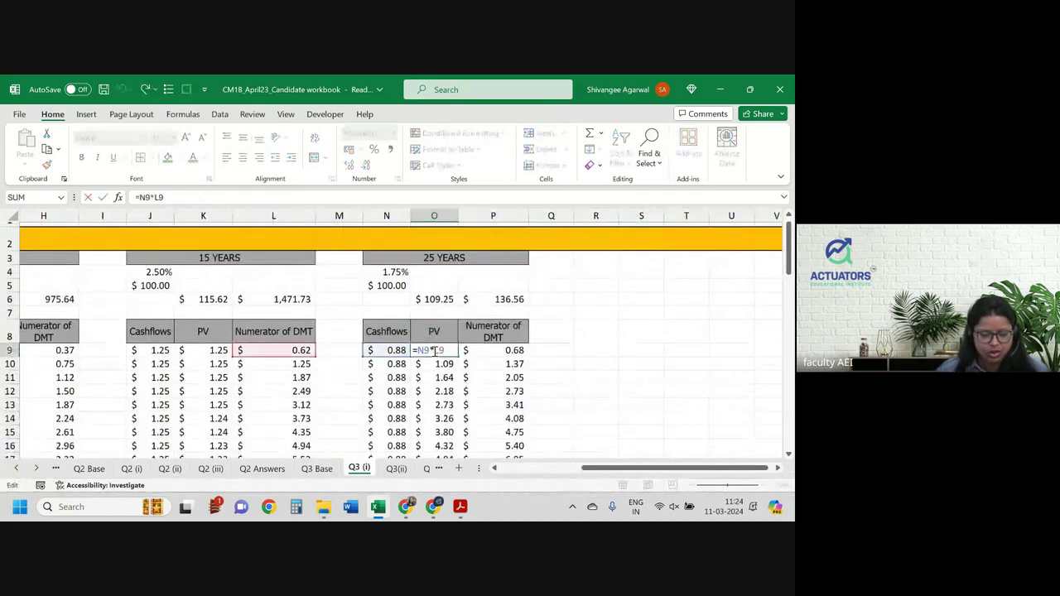
pyautogui.hscroll(-4, 497, 350)
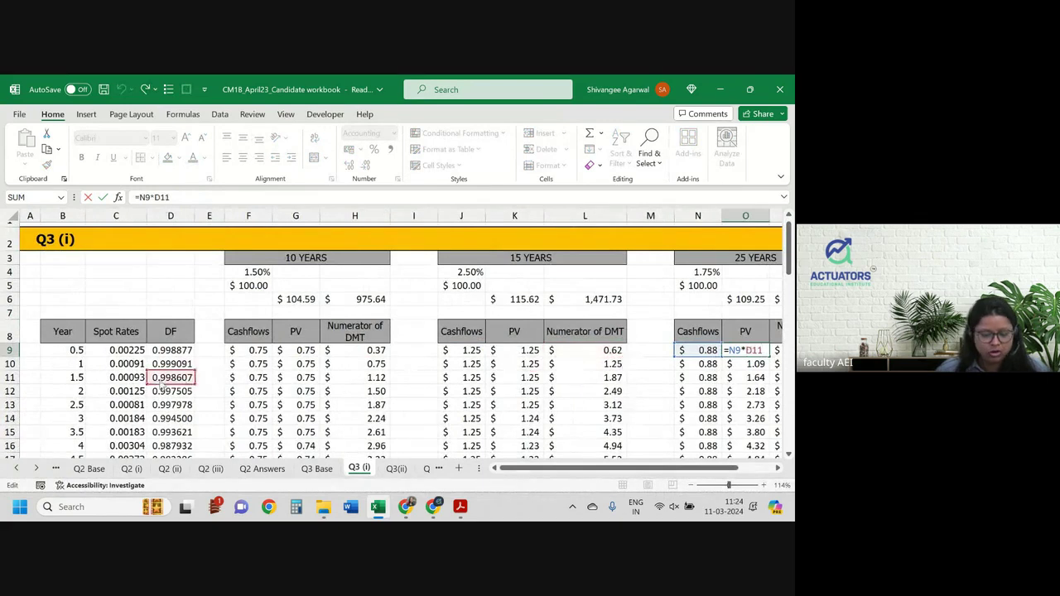
pyautogui.click(171, 350)
pyautogui.press('Return')
pyautogui.hscroll(3, 580, 340)
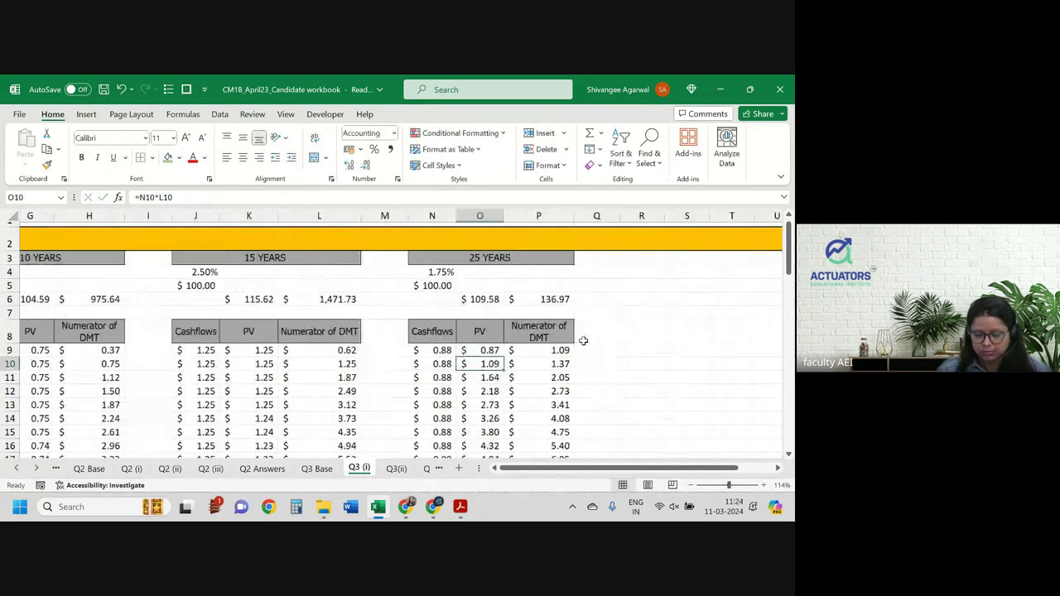
pyautogui.hscroll(2, 580, 339)
pyautogui.click(403, 351)
pyautogui.moveTo(416, 357); pyautogui.dragTo(418, 330)
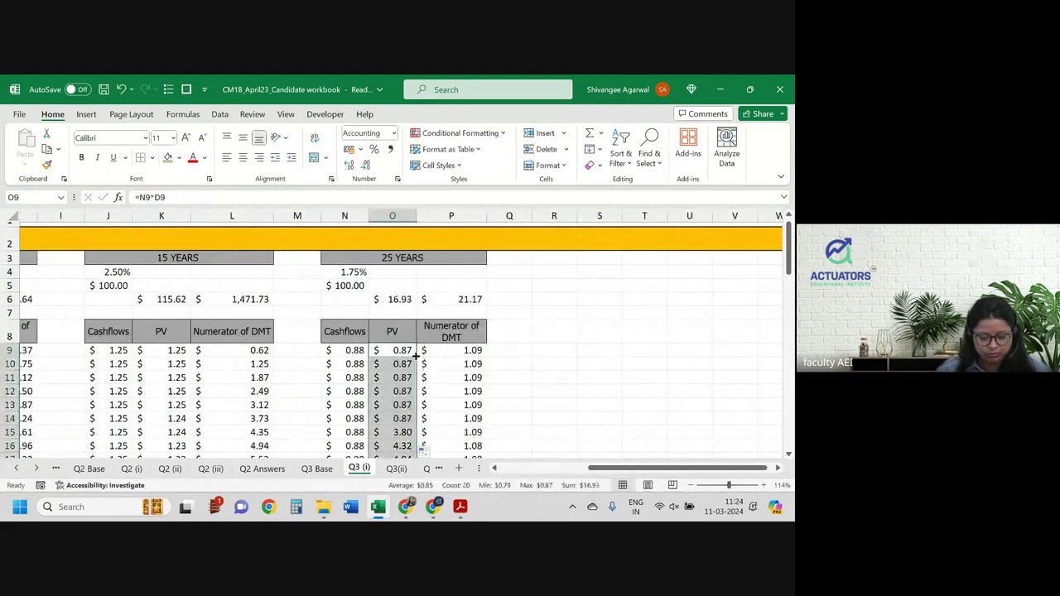
pyautogui.doubleClick(419, 330)
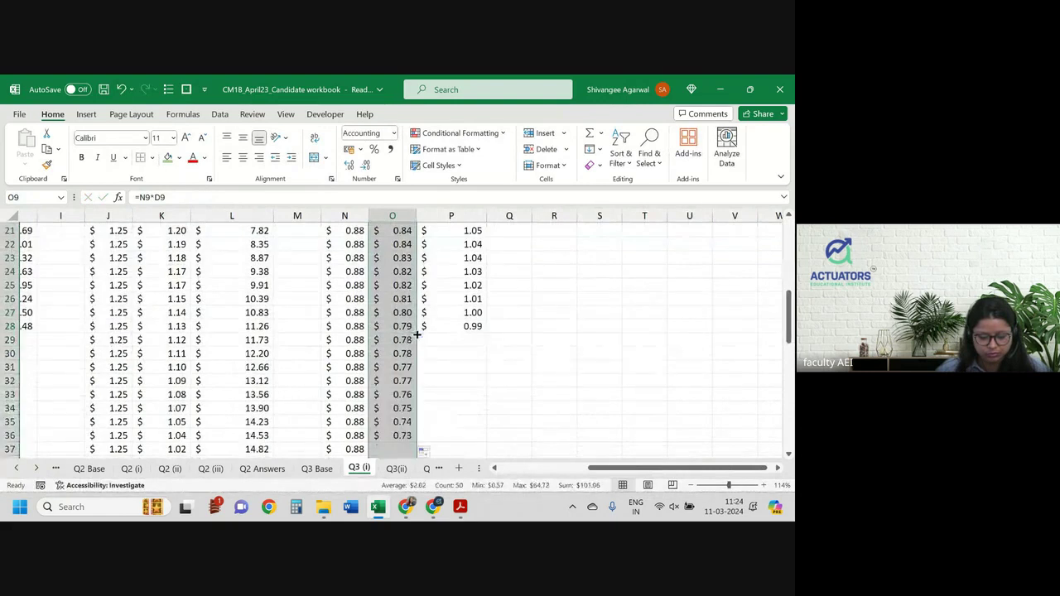
pyautogui.scroll(5, 501, 314)
pyautogui.scroll(-3, 501, 314)
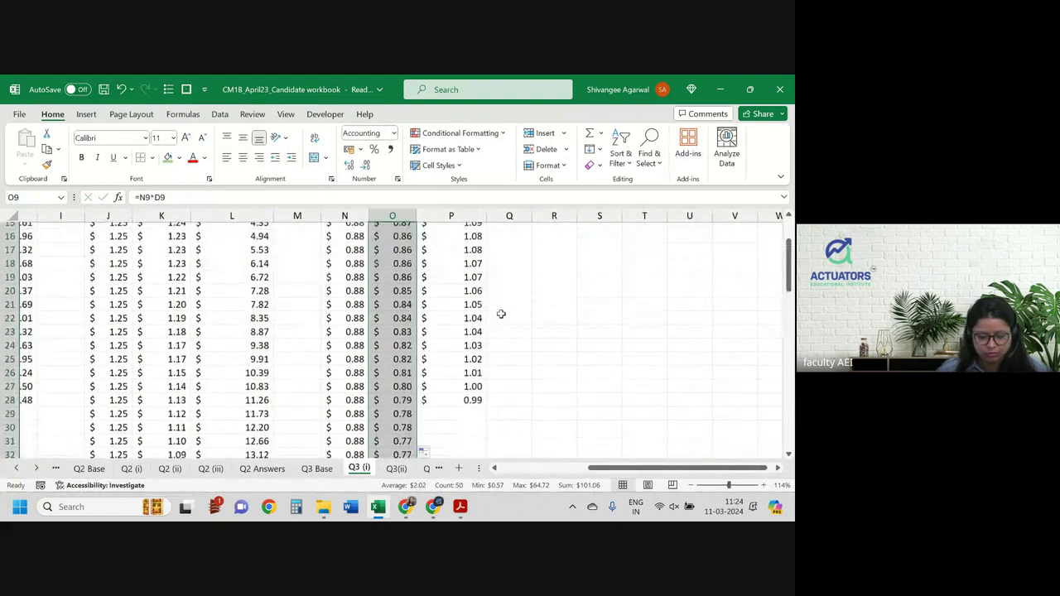
# Lock the Year column reference in the 15-year numerator formula in L9 with F4.
pyautogui.click(465, 398)
pyautogui.scroll(3, 434, 354)
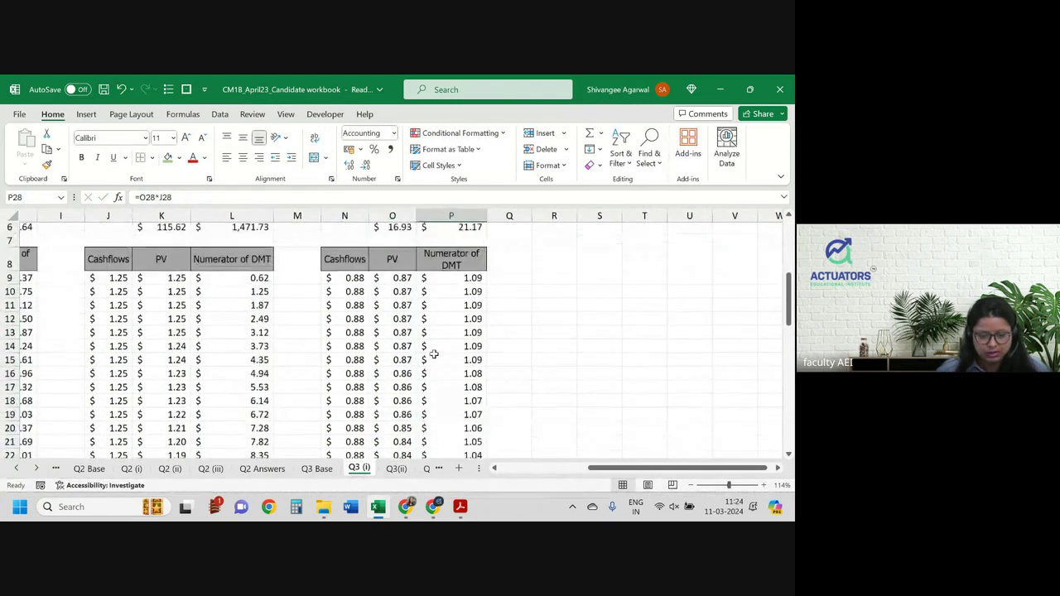
pyautogui.doubleClick(224, 284)
pyautogui.hscroll(-5, 323, 299)
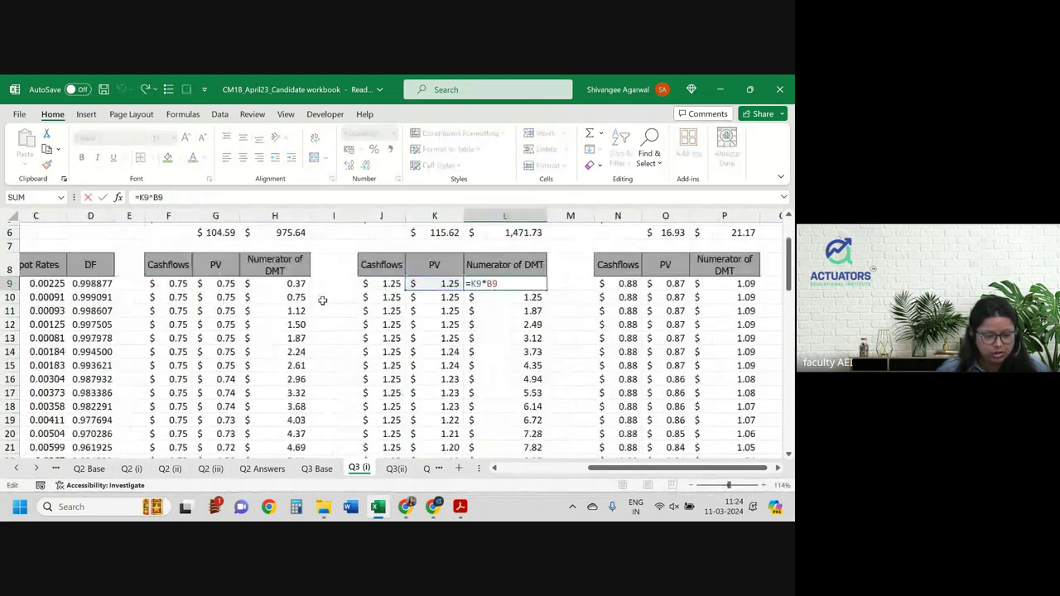
pyautogui.hscroll(-1, 323, 300)
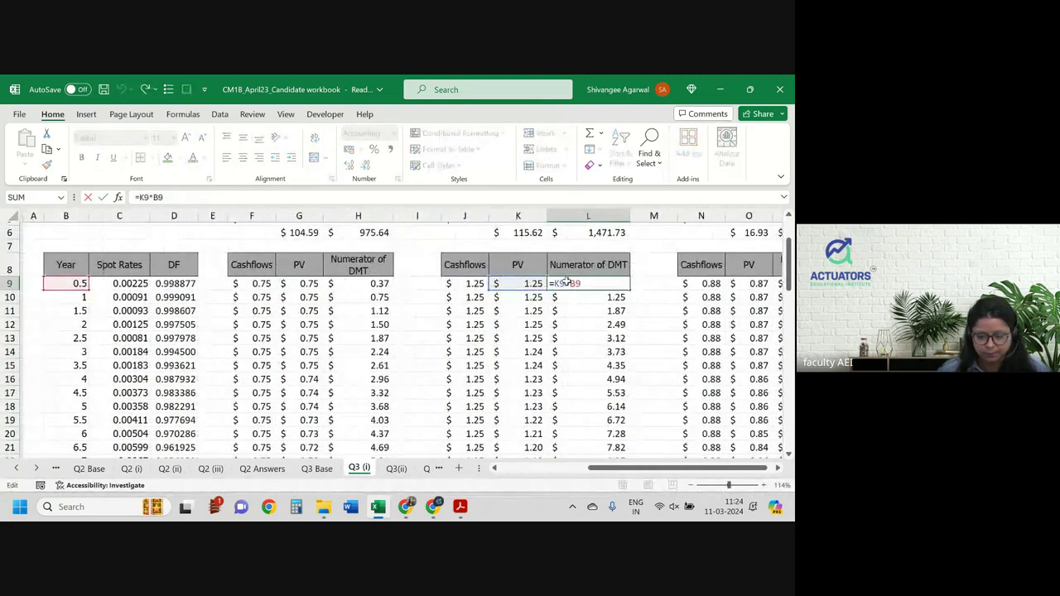
pyautogui.hscroll(2, 464, 282)
pyautogui.hscroll(2, 371, 275)
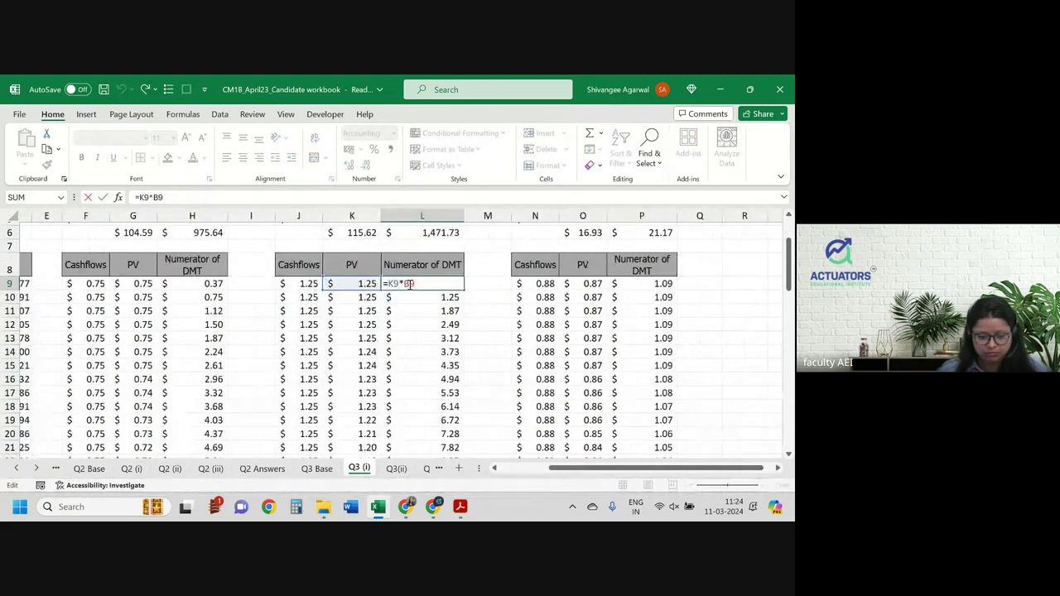
pyautogui.press('F4')
pyautogui.press('F4')
pyautogui.press('F4')
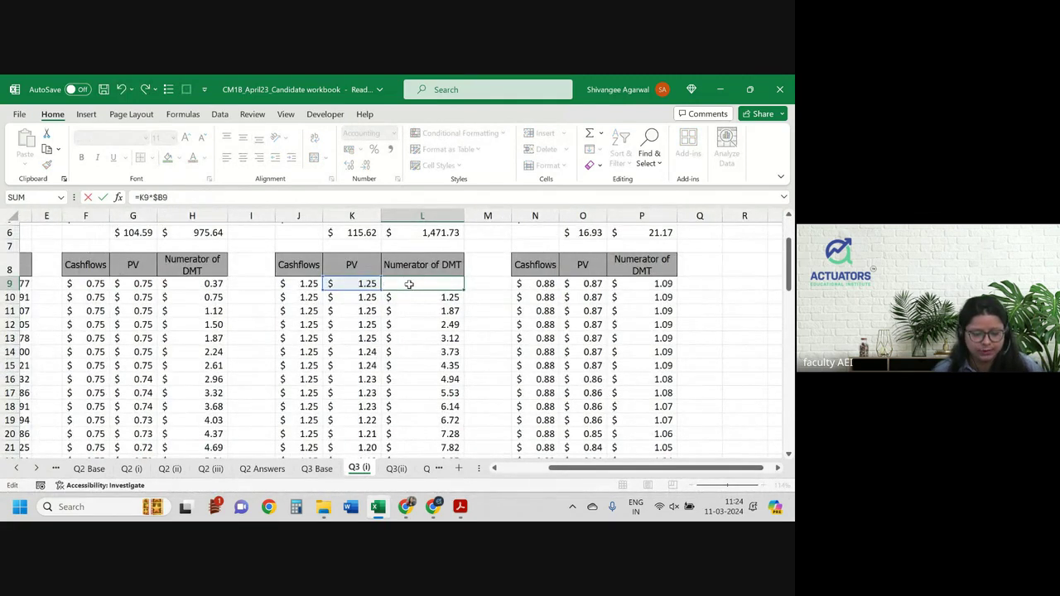
pyautogui.press('Return')
# Copy the L9 numerator formula into P9 and fill it down the 25-year table.
pyautogui.click(409, 284)
pyautogui.hotkey('ctrl', 'c')
pyautogui.click(701, 284)
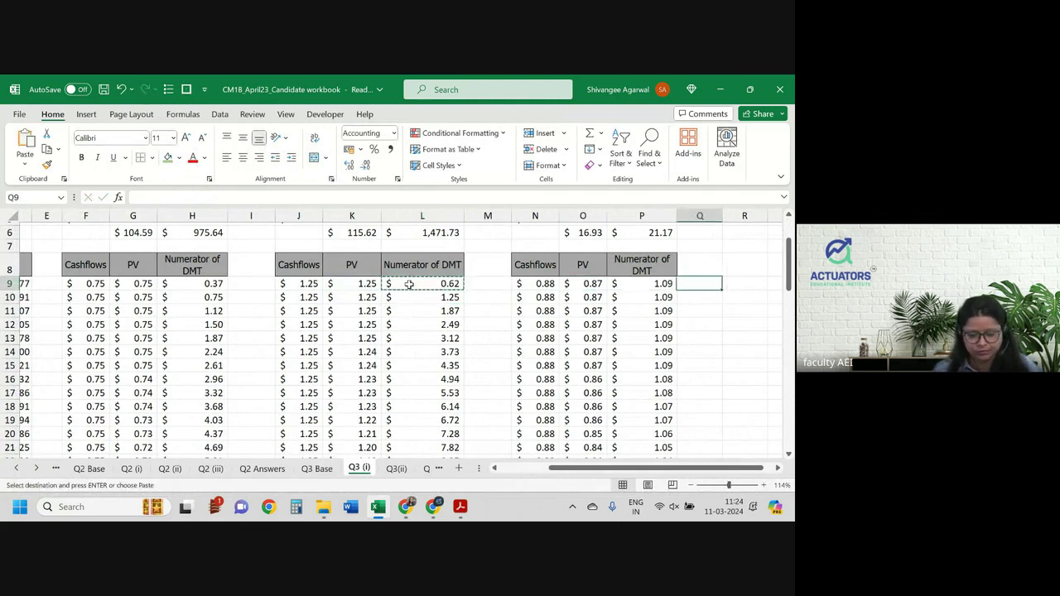
pyautogui.click(655, 284)
pyautogui.hotkey('ctrl', 'v')
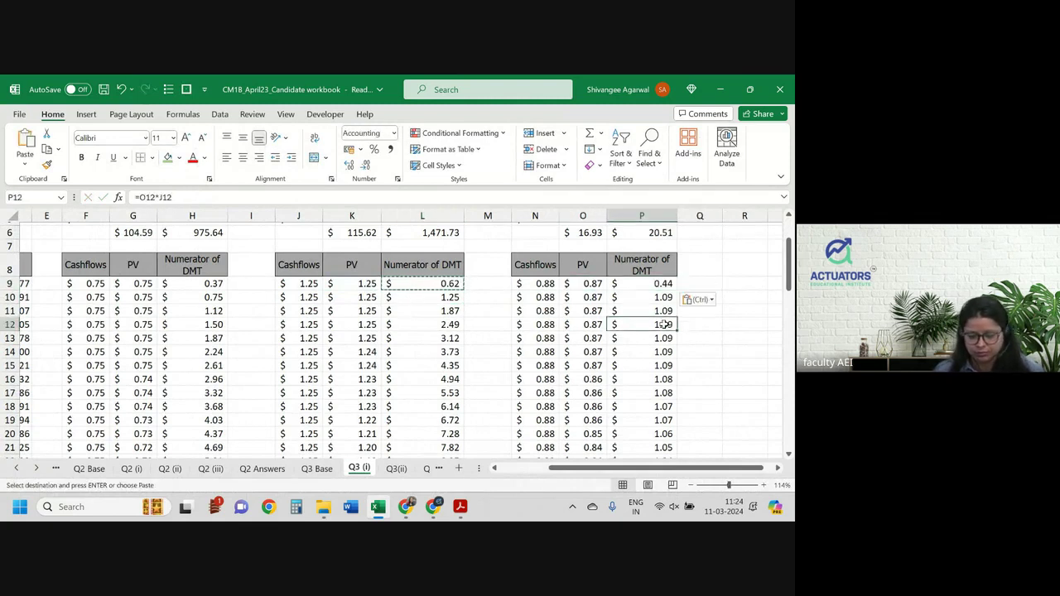
pyautogui.moveTo(677, 290); pyautogui.dragTo(677, 291)
pyautogui.doubleClick(677, 290)
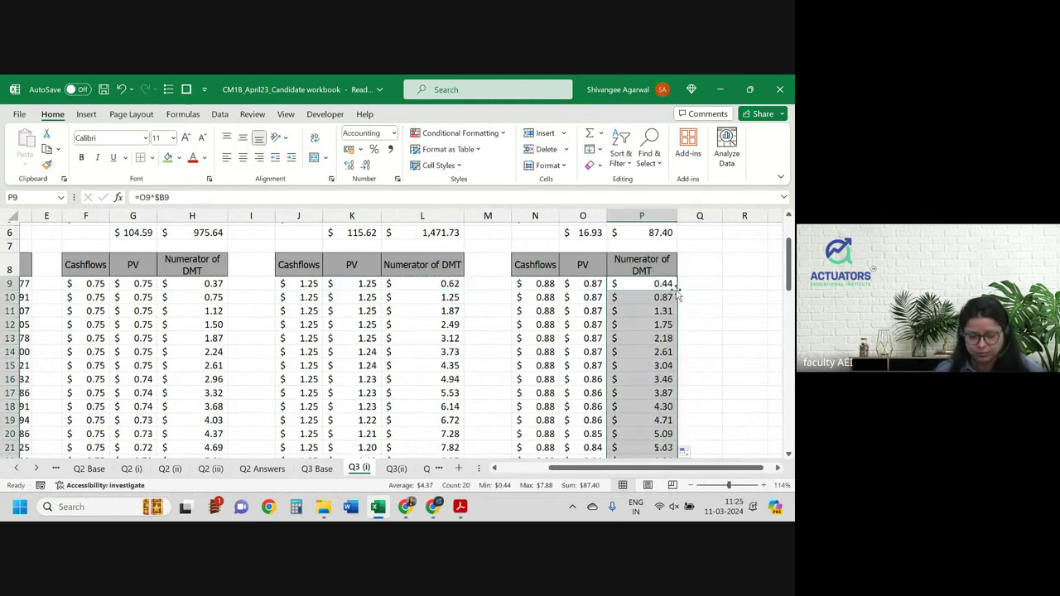
pyautogui.hotkey('ctrl', 'Down')
pyautogui.scroll(-2, 677, 398)
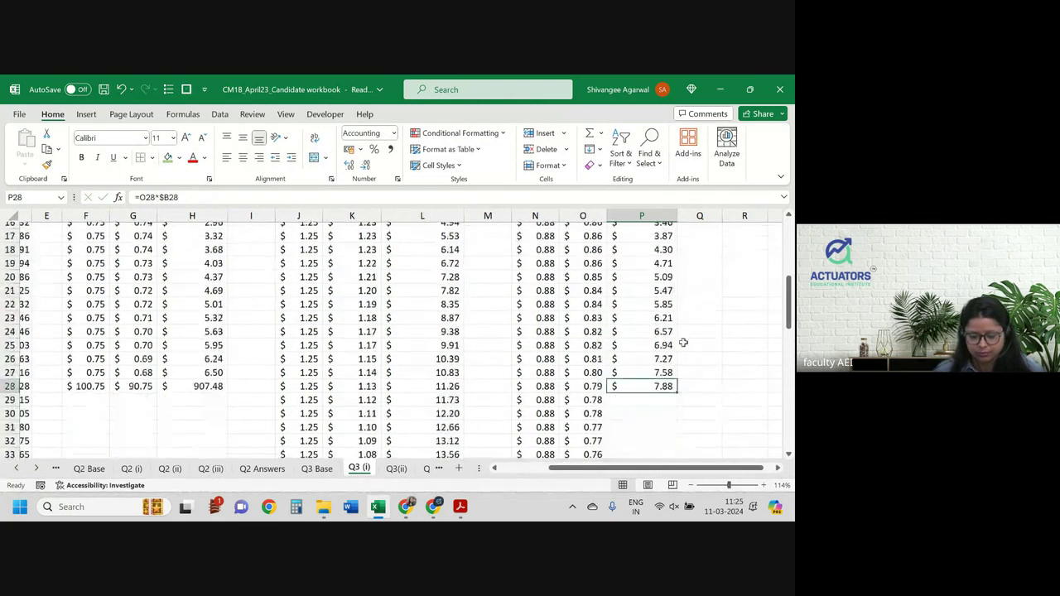
pyautogui.doubleClick(677, 397)
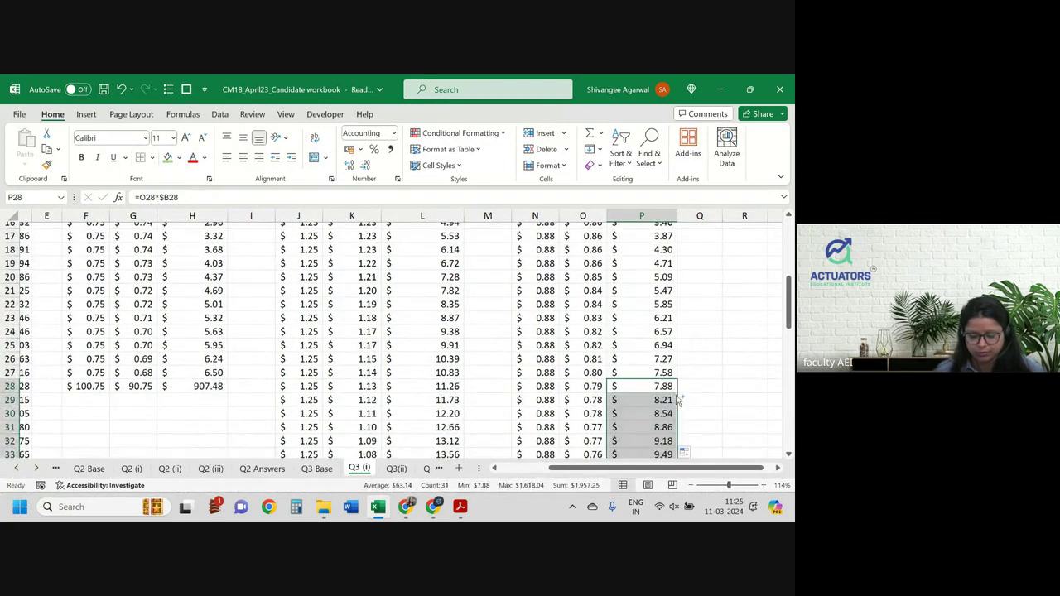
pyautogui.hotkey('ctrl', 'Up')
pyautogui.hotkey('ctrl', 'Up')
pyautogui.hotkey('ctrl', 'Up')
pyautogui.press('Down')
pyautogui.press('Down')
pyautogui.press('Down')
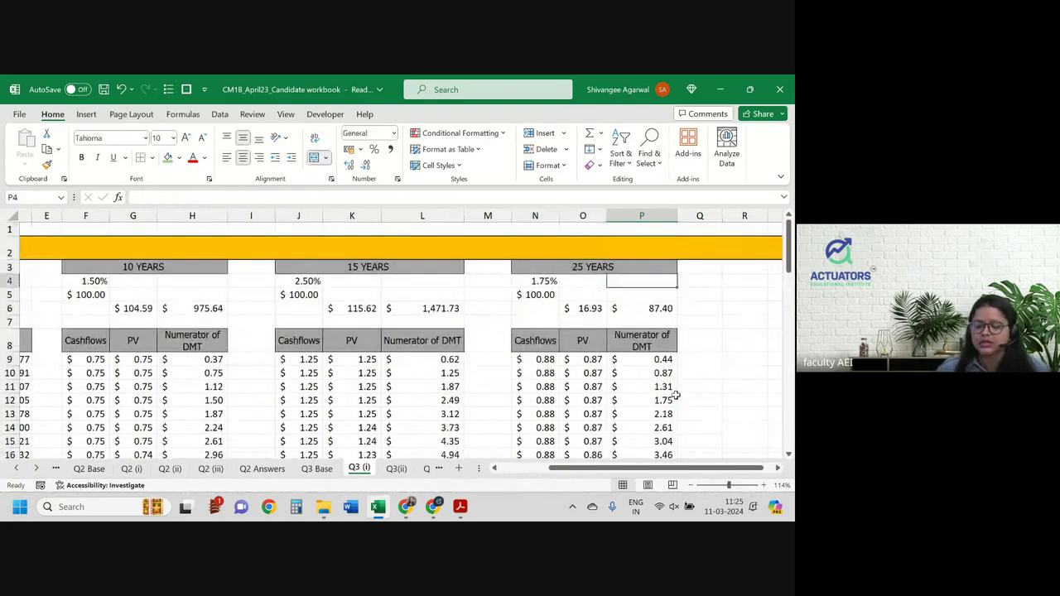
# Extend the O6 PV total over the full column and copy it into P6 ($101.06, $2,036.77).
pyautogui.doubleClick(585, 312)
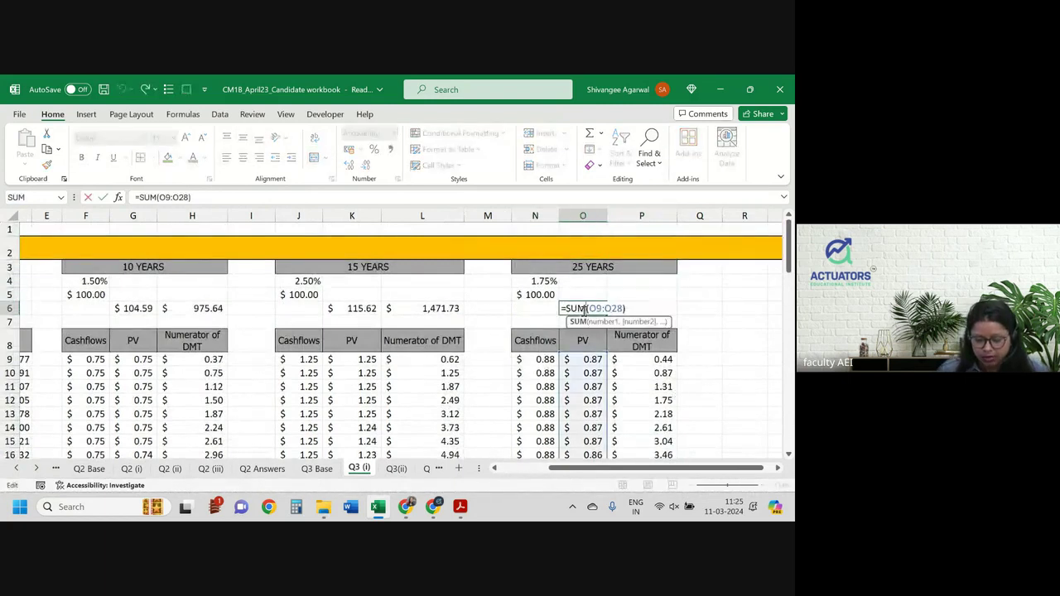
pyautogui.scroll(-5, 620, 379)
pyautogui.moveTo(607, 411)
pyautogui.mouseDown()
pyautogui.moveTo(614, 489)
pyautogui.moveTo(586, 238)
pyautogui.mouseUp()
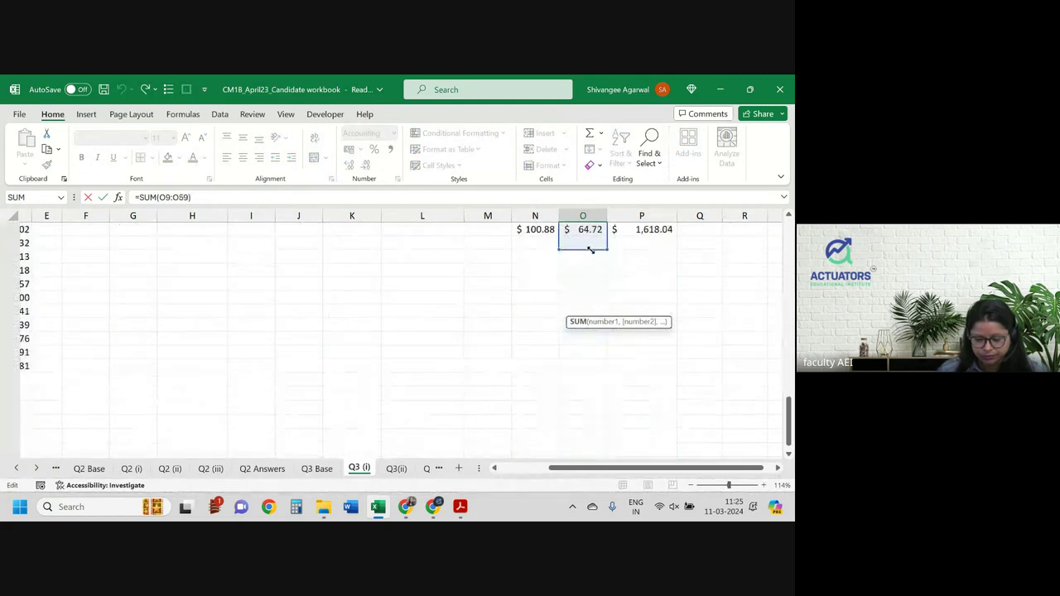
pyautogui.press('Return')
pyautogui.scroll(2, 580, 257)
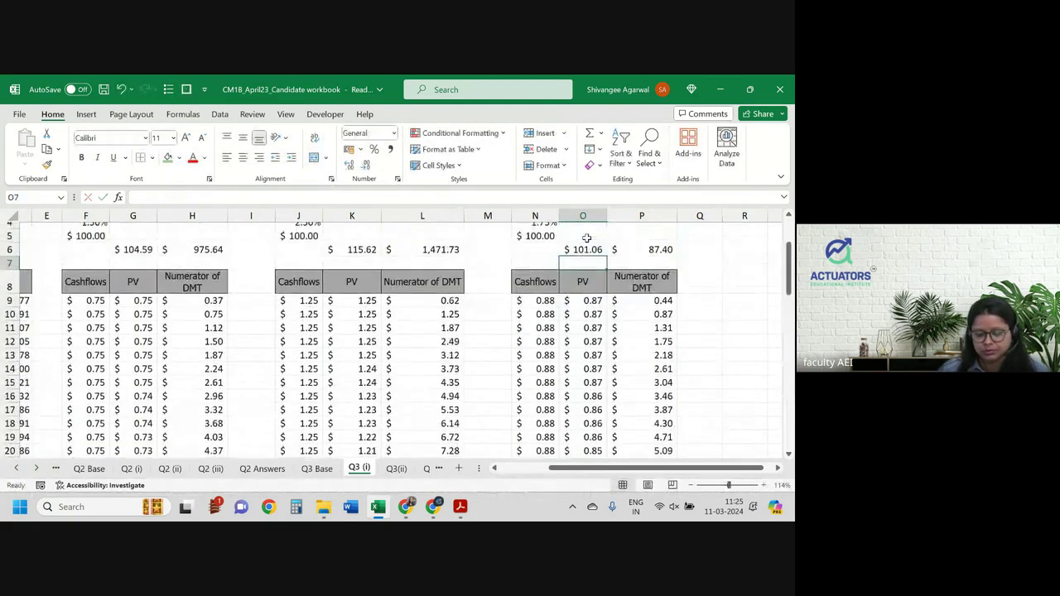
pyautogui.click(580, 250)
pyautogui.click(580, 262)
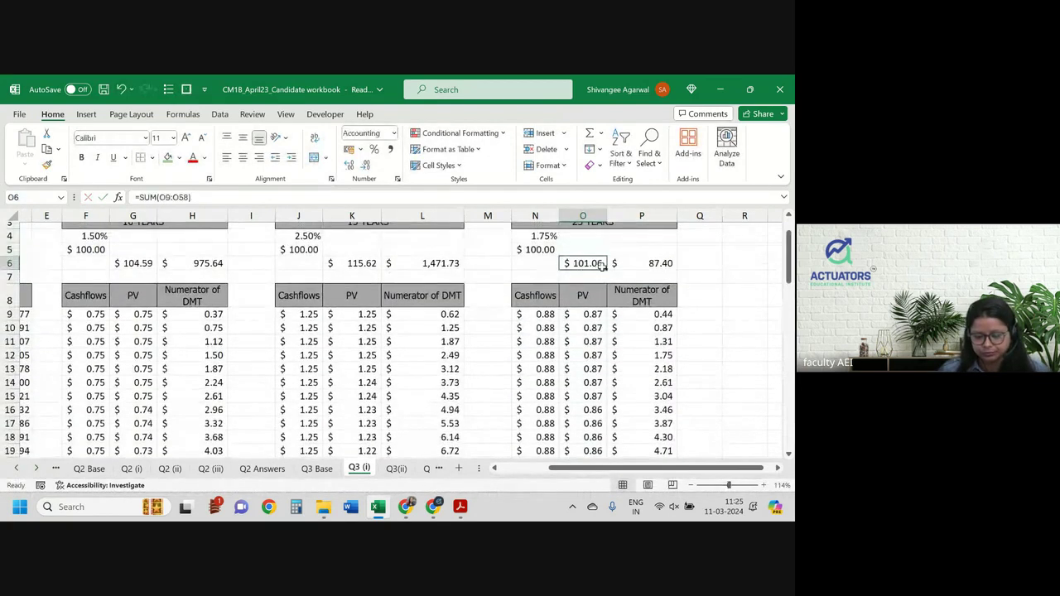
pyautogui.moveTo(608, 270); pyautogui.dragTo(663, 263)
# Inspect the 25-year table's cashflow formulas, including the first one in N9.
pyautogui.click(523, 340)
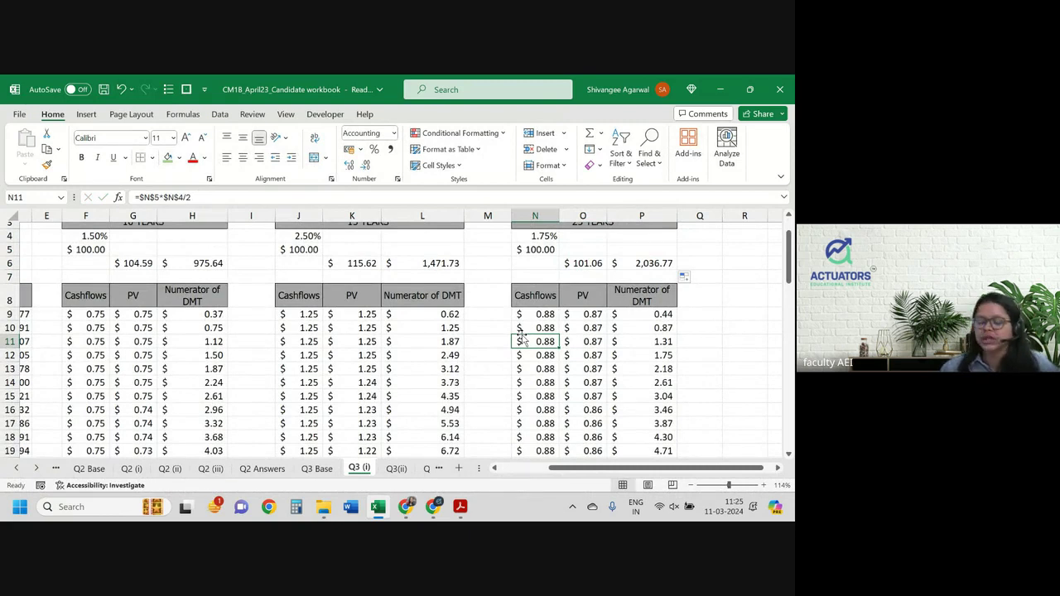
pyautogui.scroll(1, 522, 334)
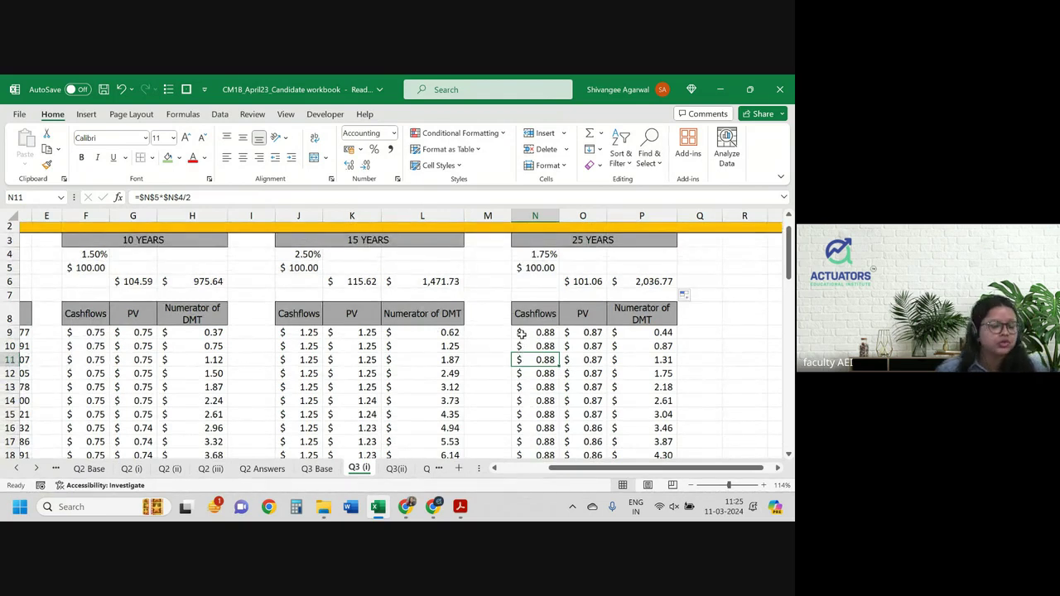
pyautogui.click(522, 334)
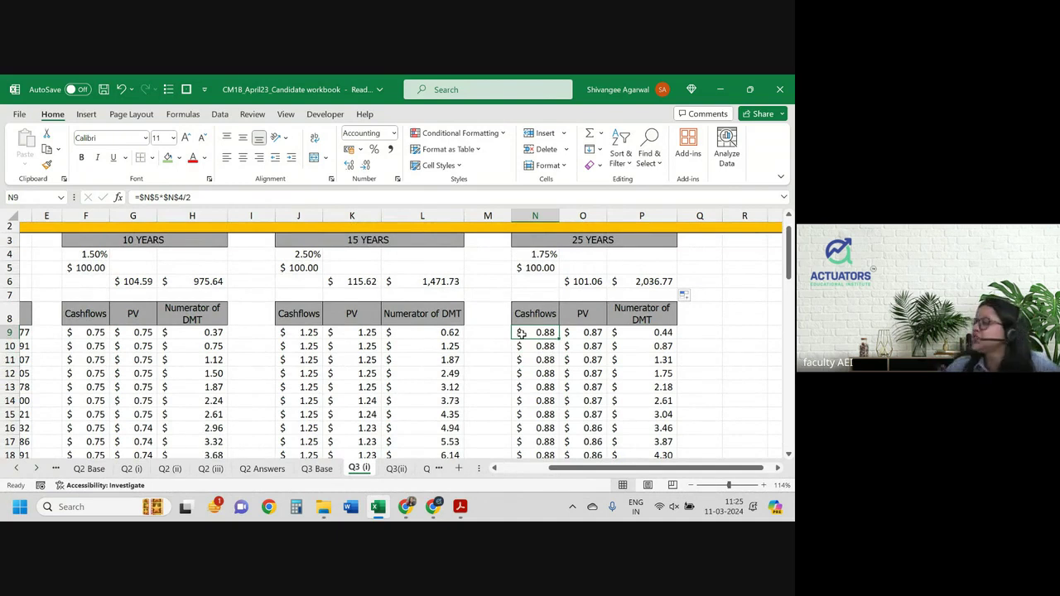
pyautogui.hscroll(3, 521, 333)
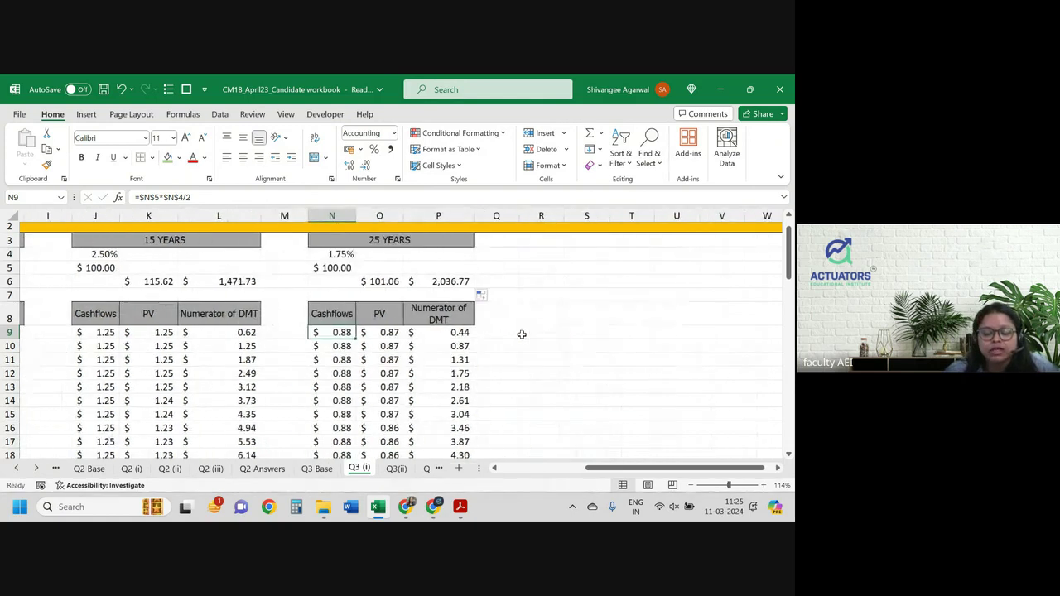
# Enter the Durations heading in R5 with a 10 year bond label beneath it.
pyautogui.click(543, 267)
pyautogui.write('Durat')
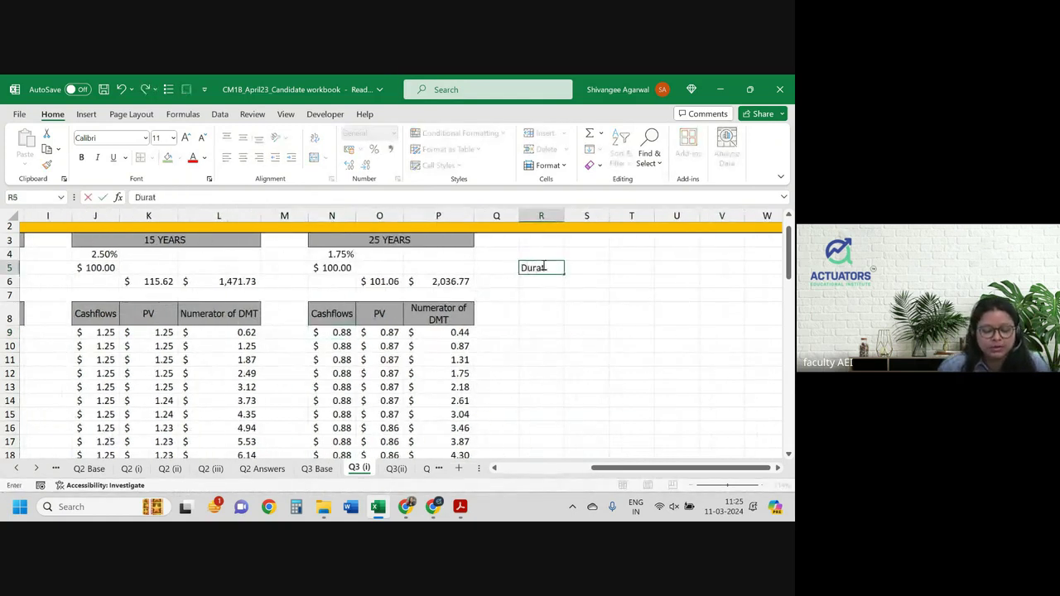
pyautogui.write('ions')
pyautogui.press('Return')
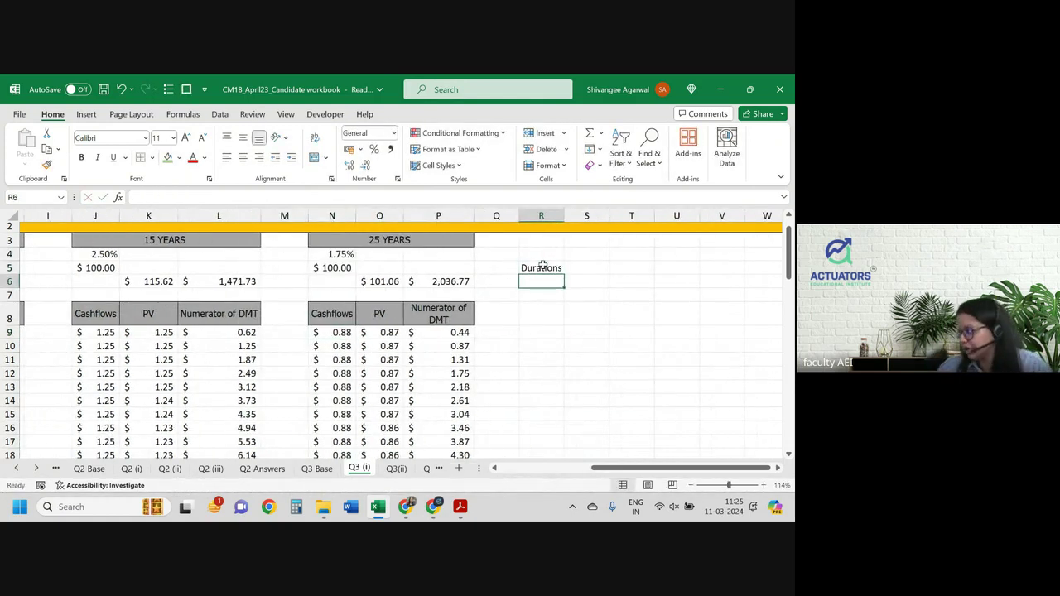
pyautogui.write('1-')
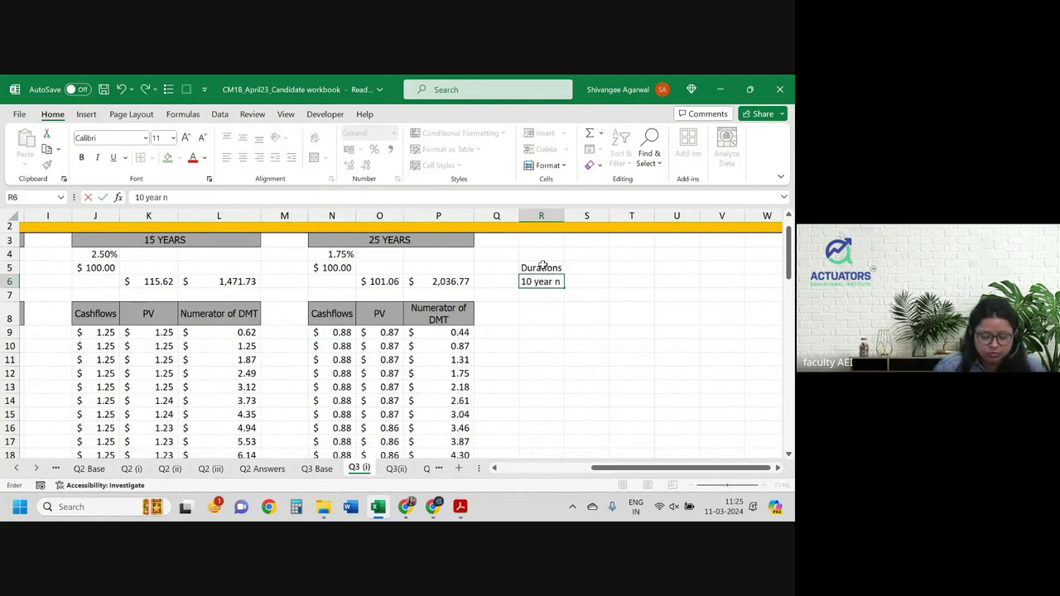
pyautogui.write('o')
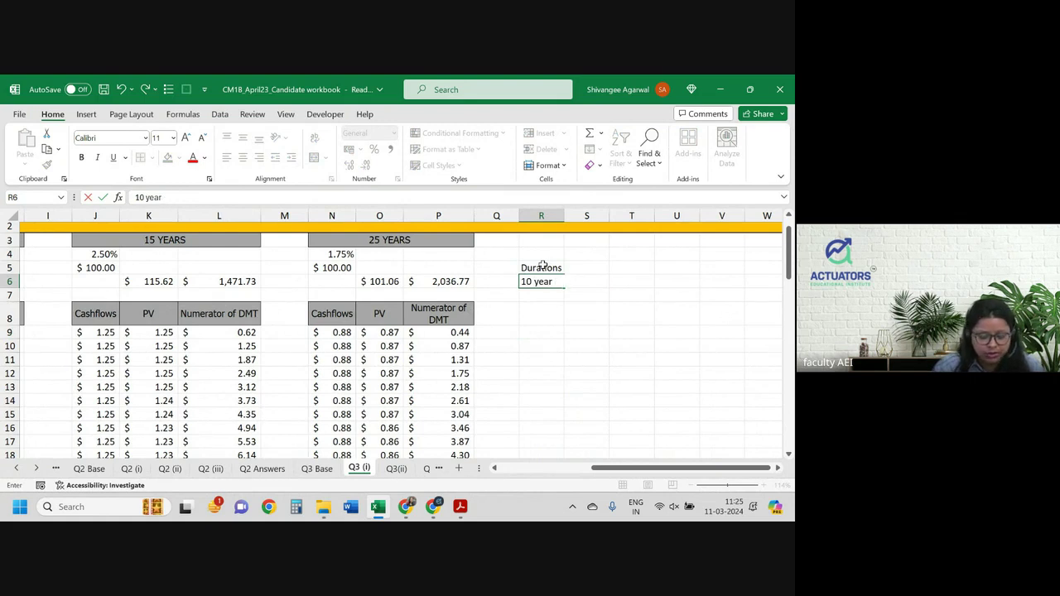
pyautogui.write('nd')
pyautogui.press('Return')
# Copy the three bond labels from Q3 Base into R6 on Q3 (i) and autofit column R.
pyautogui.hotkey('ctrl', 'pageup')
pyautogui.hotkey('ctrl', 'pageup')
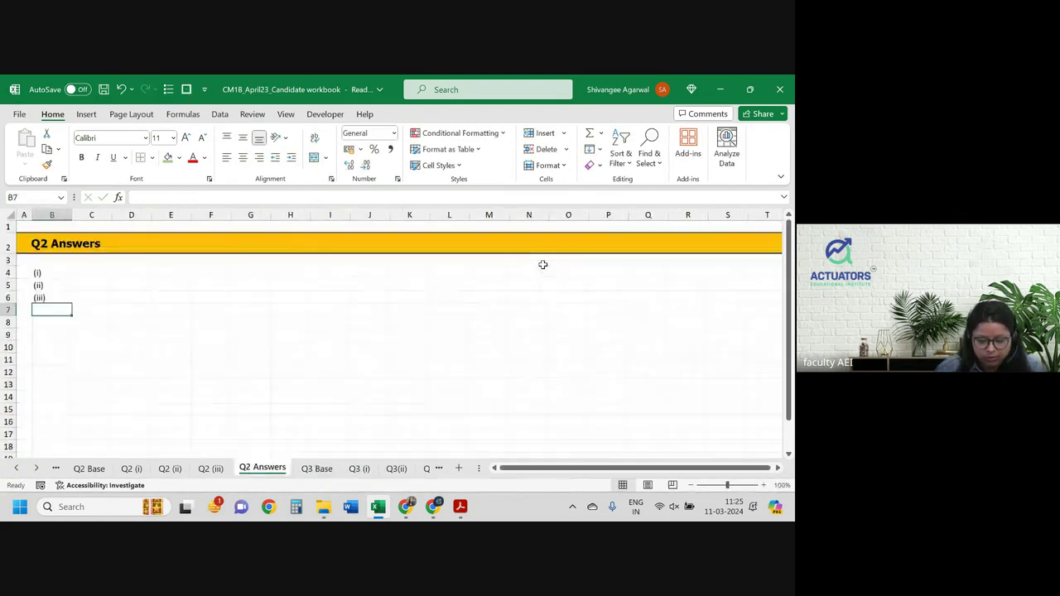
pyautogui.hotkey('ctrl', 'pagedown')
pyautogui.moveTo(199, 272); pyautogui.dragTo(203, 299)
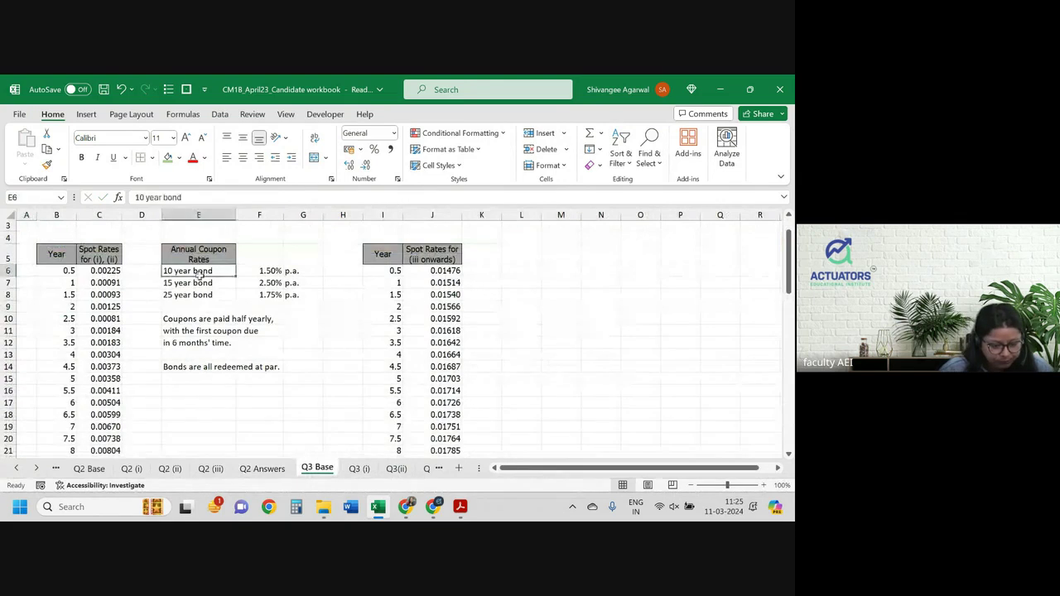
pyautogui.hotkey('ctrl', 'c')
pyautogui.hotkey('ctrl', 'pagedown')
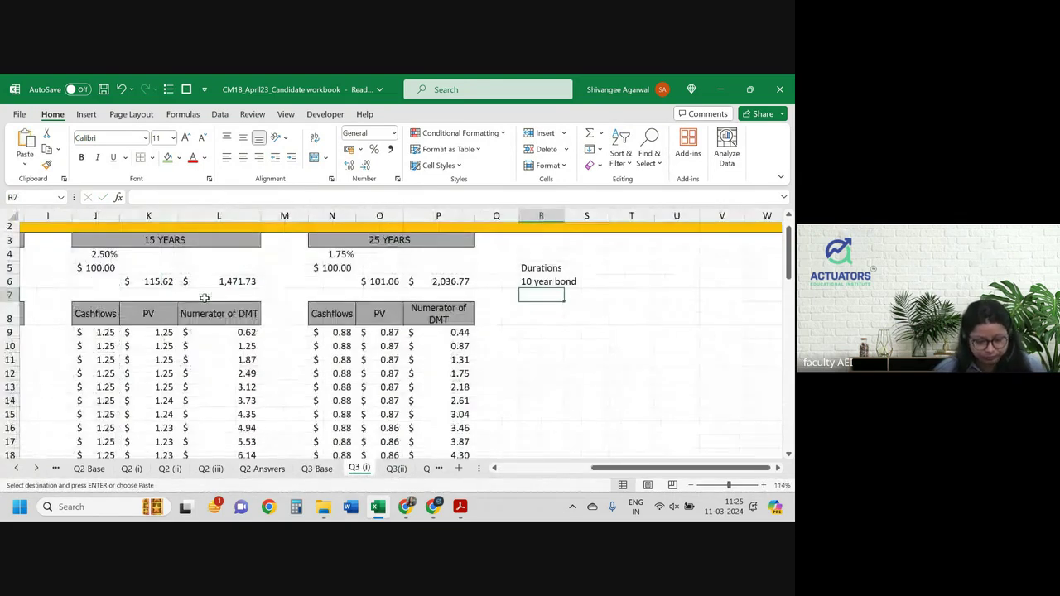
pyautogui.hotkey('ctrl', 'pagedown')
pyautogui.hotkey('ctrl', 'pageup')
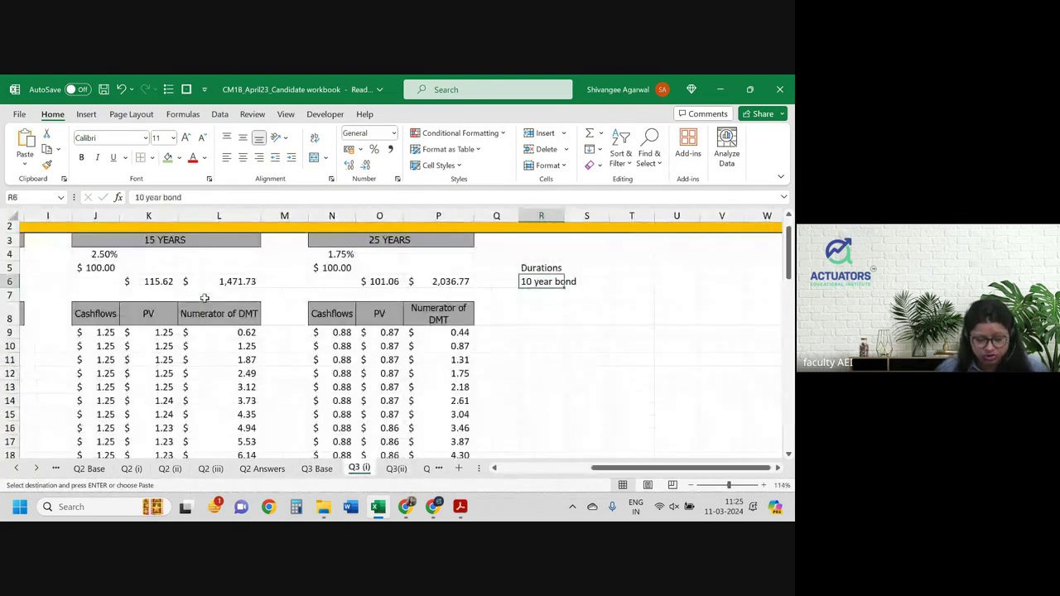
pyautogui.hotkey('ctrl', 'v')
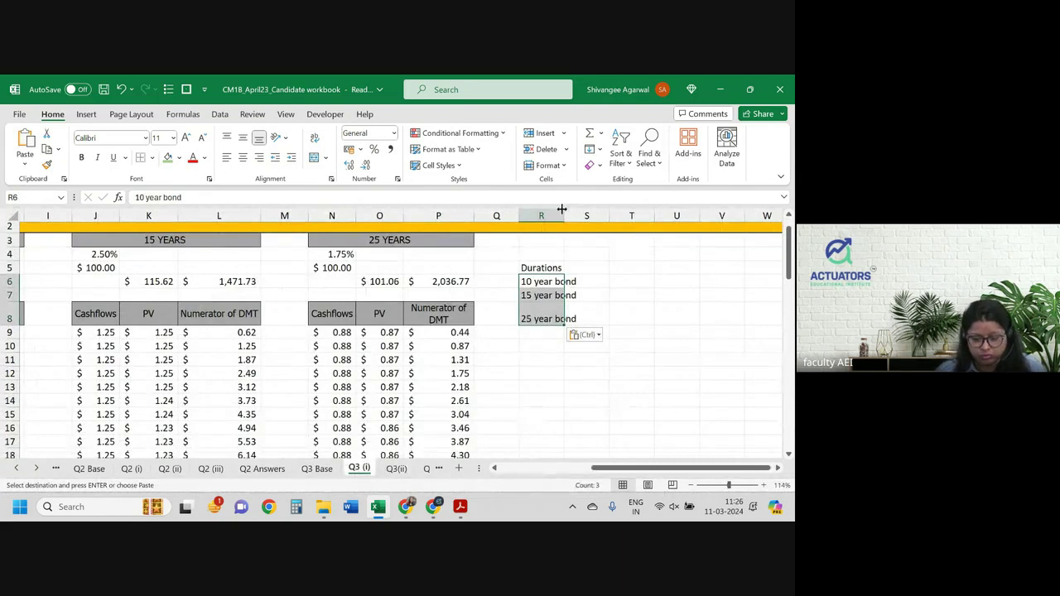
pyautogui.doubleClick(564, 214)
pyautogui.click(593, 279)
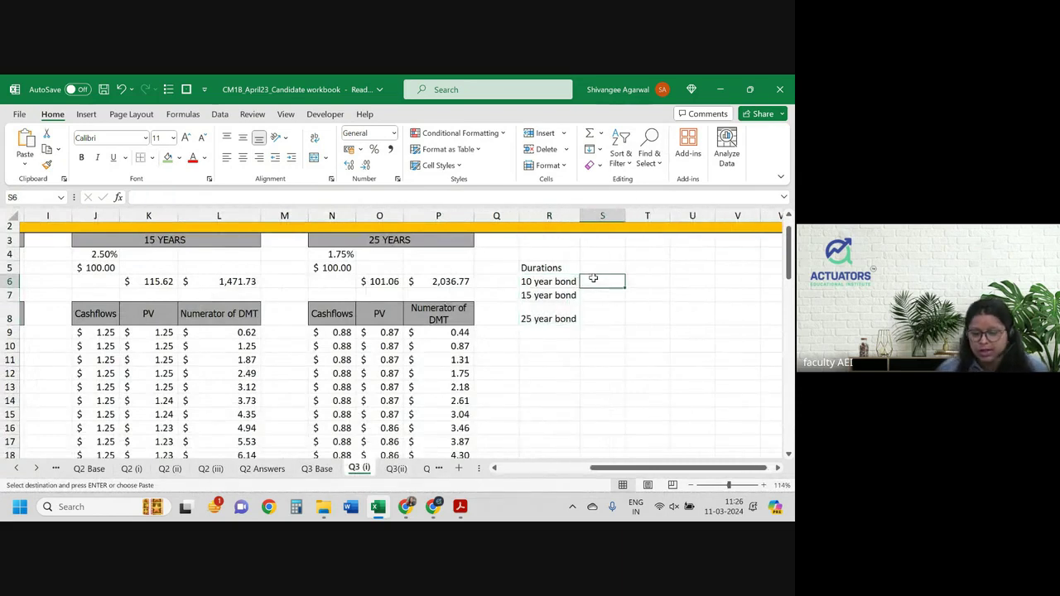
# Calculate the 10 year bond duration as =H6/G6 (9.32854887).
pyautogui.write('=')
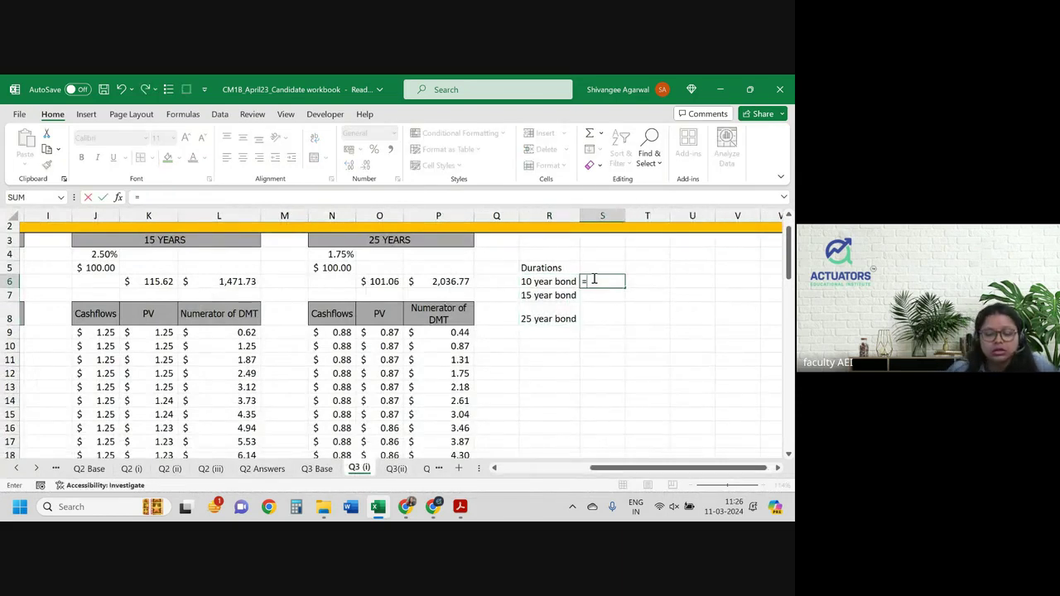
pyautogui.hscroll(-3, 278, 287)
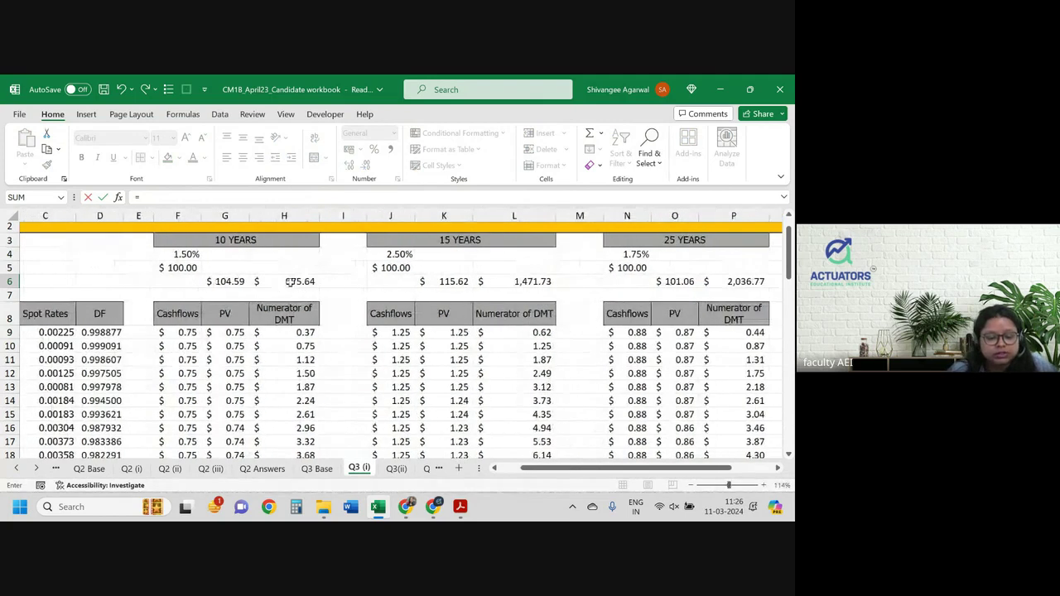
pyautogui.click(282, 284)
pyautogui.write('/')
pyautogui.click(232, 280)
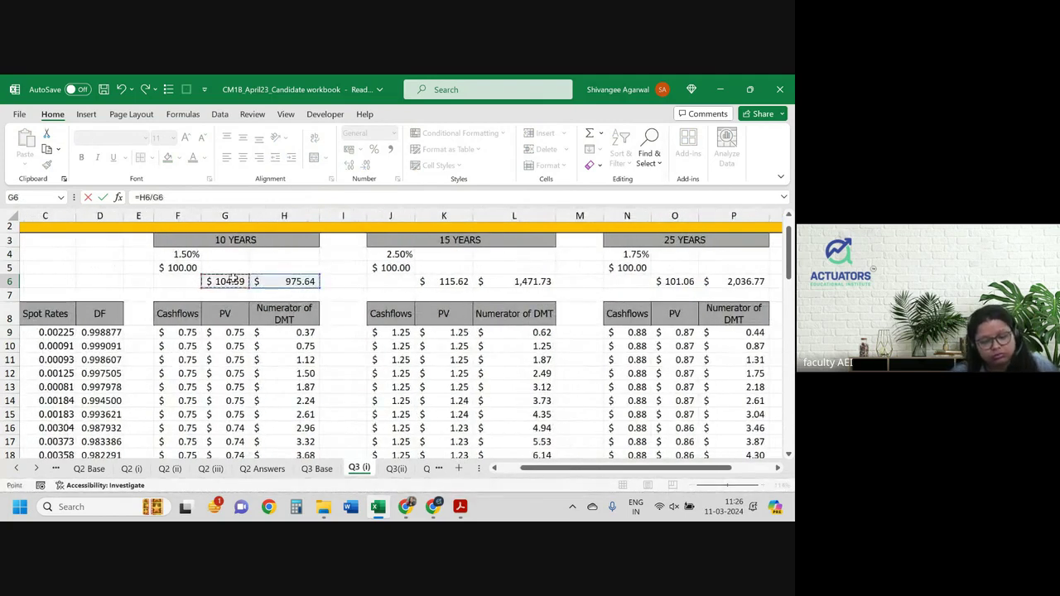
pyautogui.press('Return')
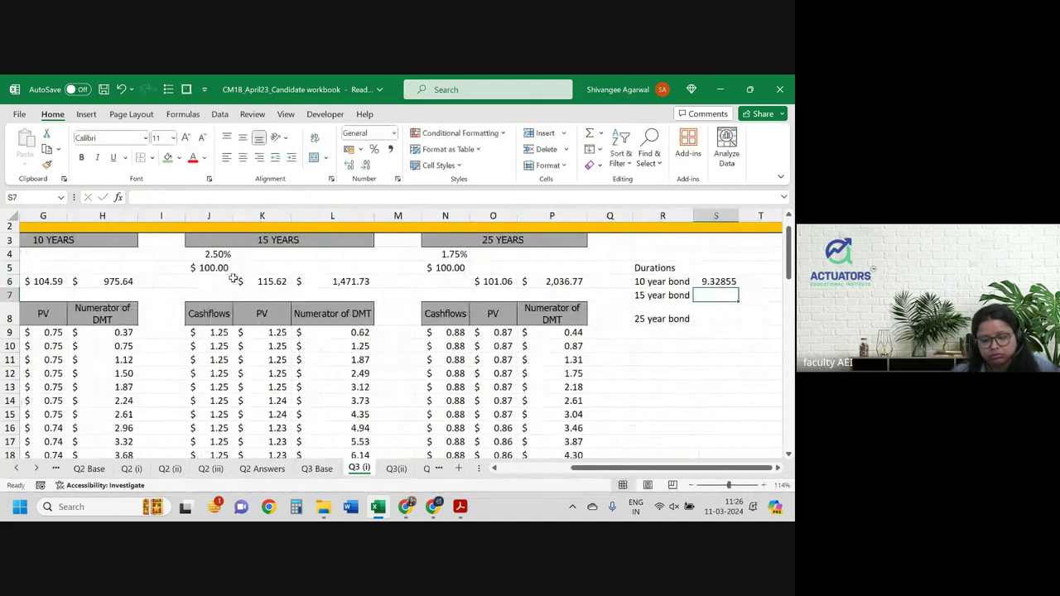
# Calculate the 15 year bond duration as =L6/K6 (12.7290903).
pyautogui.write('=')
pyautogui.press('Up')
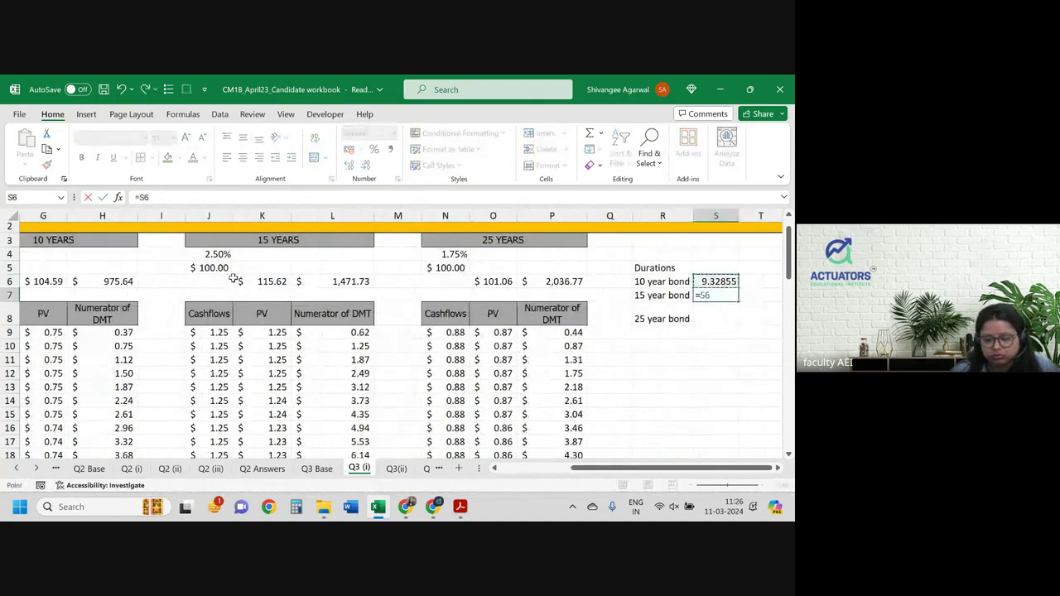
pyautogui.press('Left')
pyautogui.press('Left')
pyautogui.press('Left')
pyautogui.press('Left')
pyautogui.press('Left')
pyautogui.press('Left')
pyautogui.press('Left')
pyautogui.write('/')
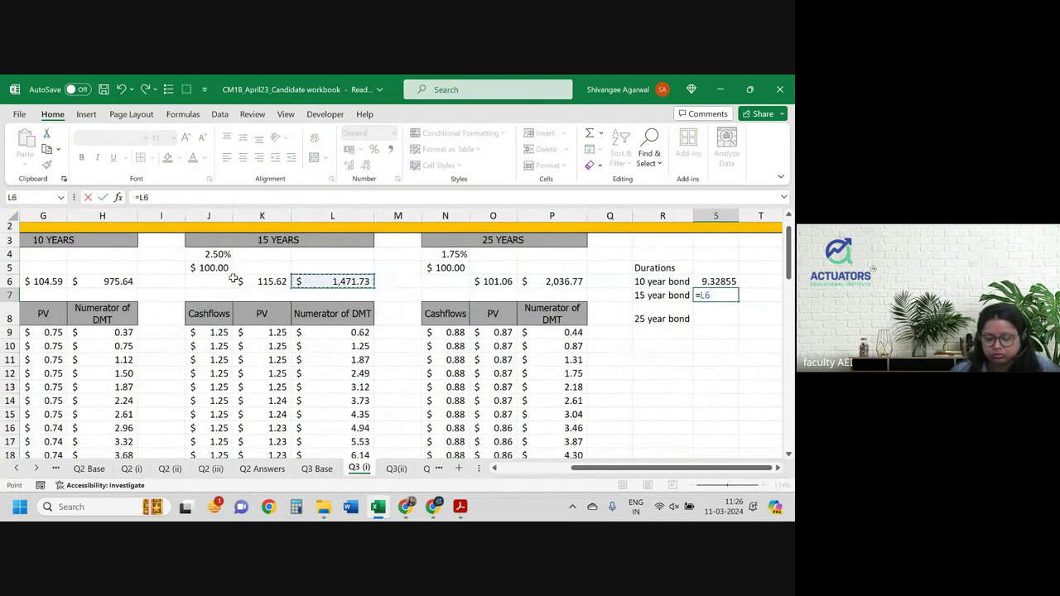
pyautogui.press('Up')
pyautogui.press('Up')
pyautogui.press('Left')
pyautogui.press('Left')
pyautogui.press('Left')
pyautogui.press('Left')
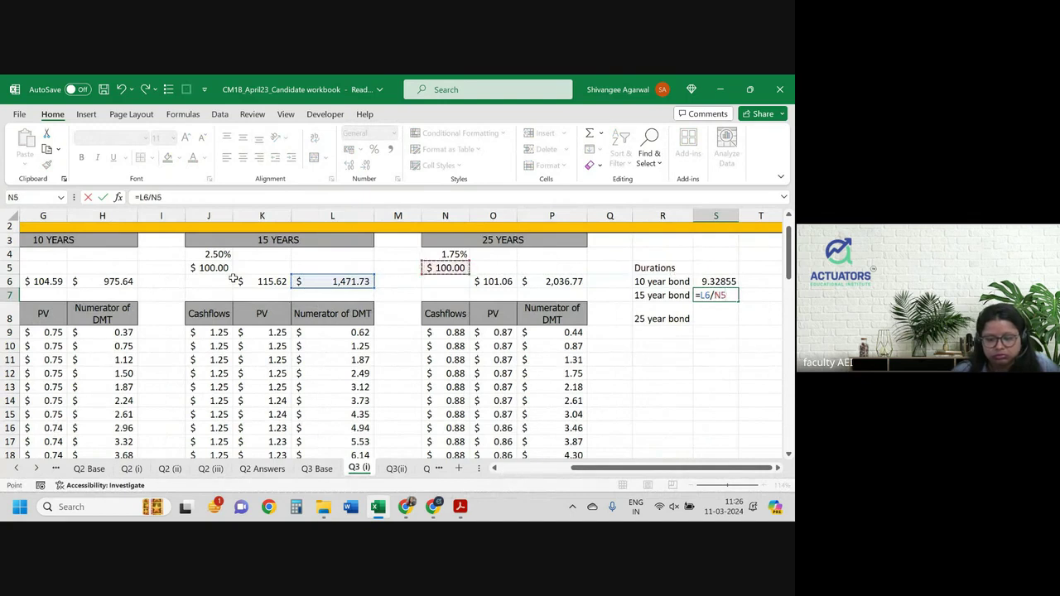
pyautogui.press('Left')
pyautogui.press('Left')
# Calculate the 25 year bond duration as =P6/O6 (20.1546362).
pyautogui.press('Left')
pyautogui.press('Down')
pyautogui.press('Return')
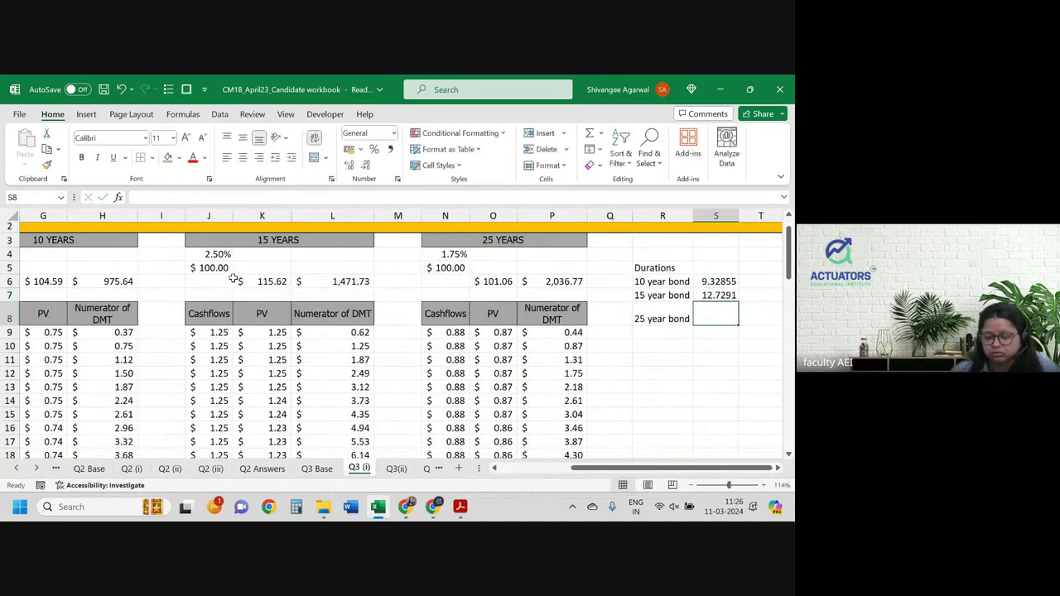
pyautogui.write('=')
pyautogui.press('Up')
pyautogui.press('Up')
pyautogui.press('Up')
pyautogui.press('Down')
pyautogui.press('Left')
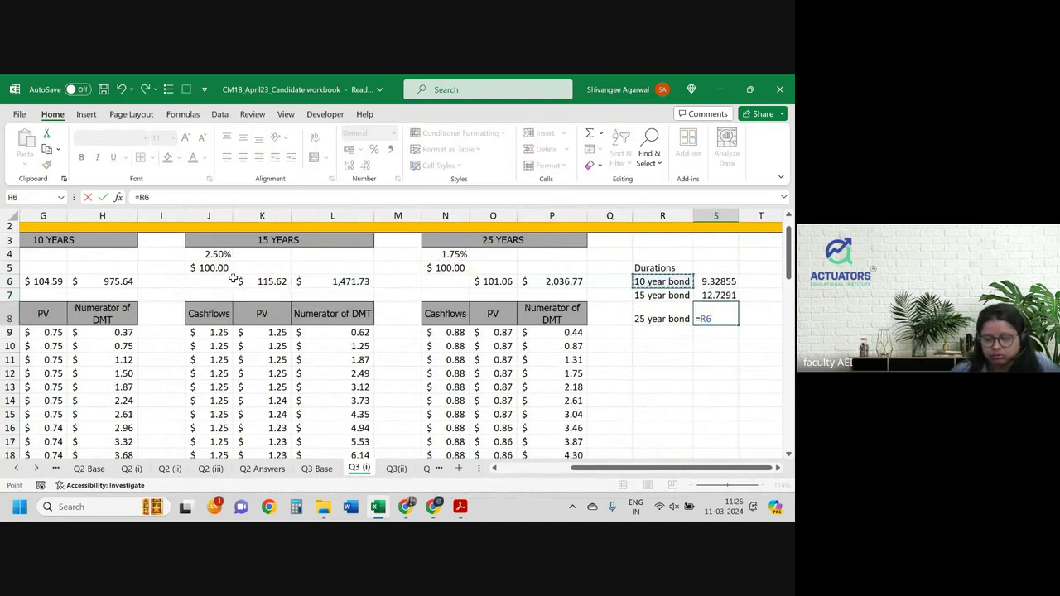
pyautogui.press('Left')
pyautogui.press('Left')
pyautogui.press('Up')
pyautogui.press('Up')
pyautogui.press('Left')
pyautogui.press('Left')
pyautogui.press('Left')
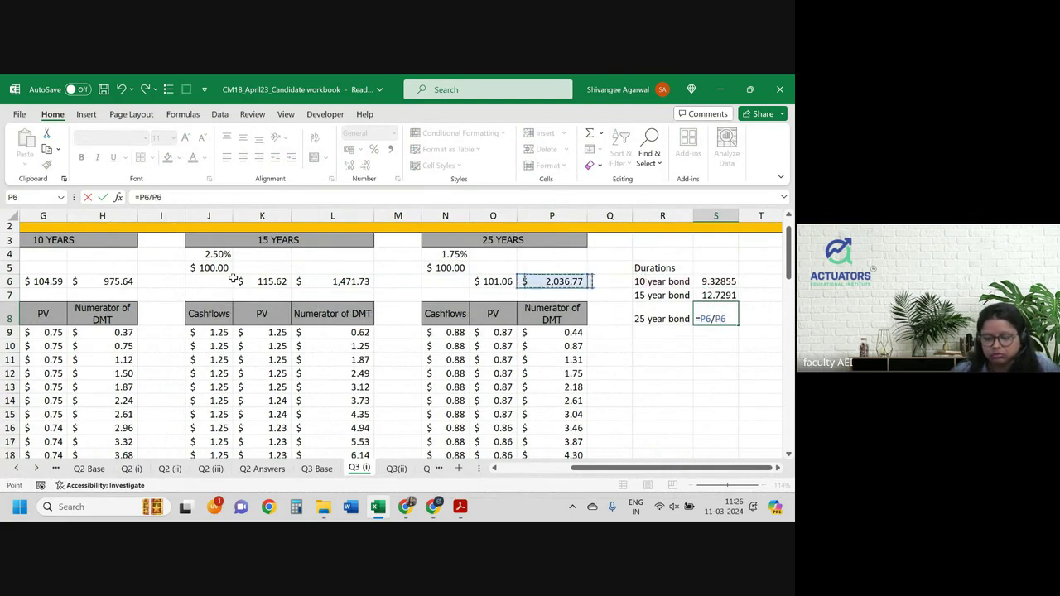
pyautogui.press('Left')
pyautogui.press('Left')
pyautogui.press('Right')
pyautogui.press('Tab')
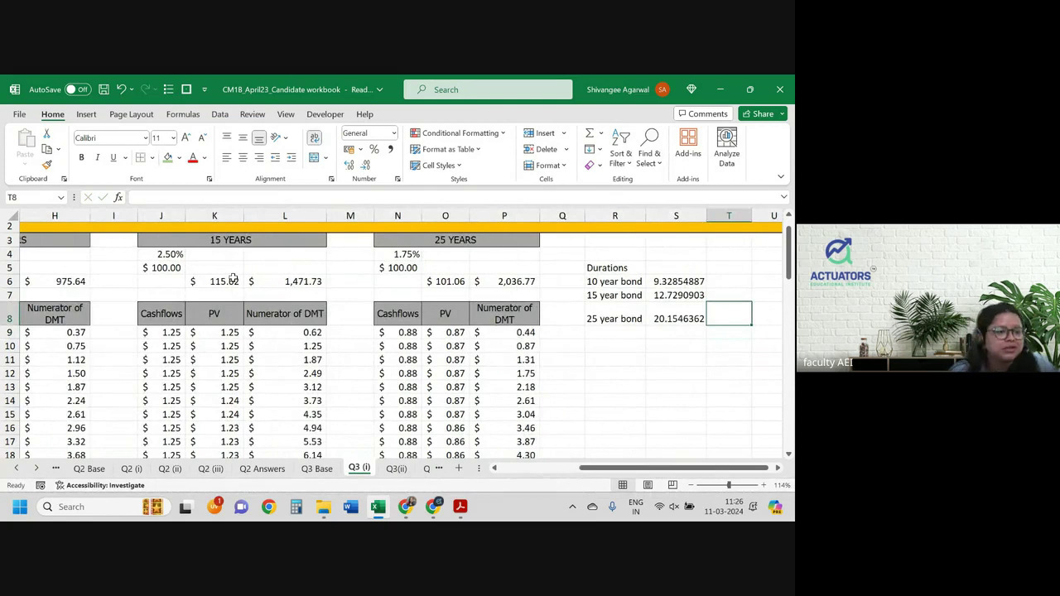
# Label each duration with 'years' in T6, then copy it to T7 and T8.
pyautogui.press('Up')
pyautogui.press('Up')
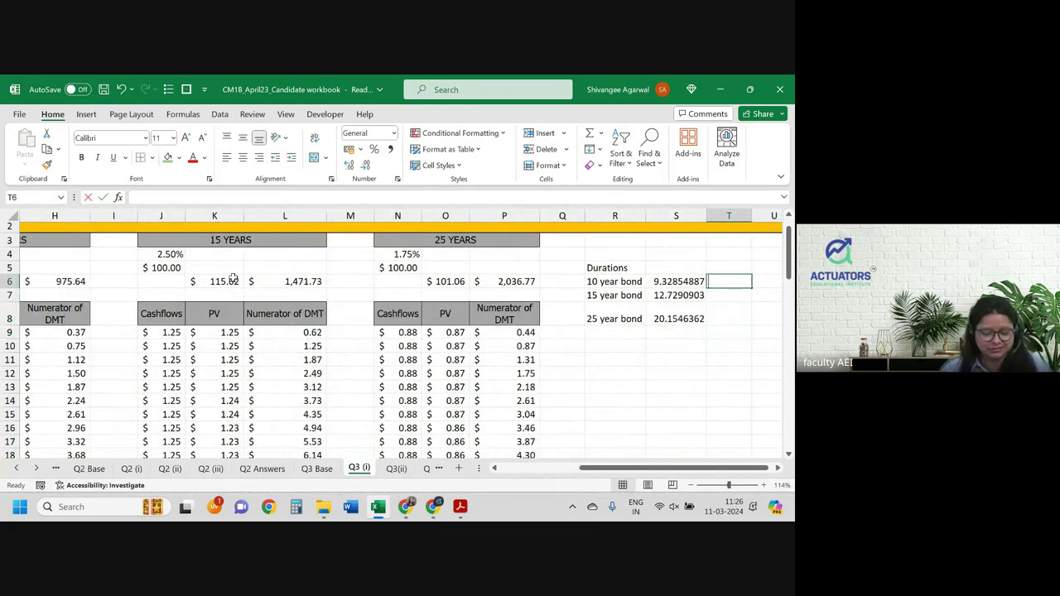
pyautogui.write('=')
pyautogui.press('Return')
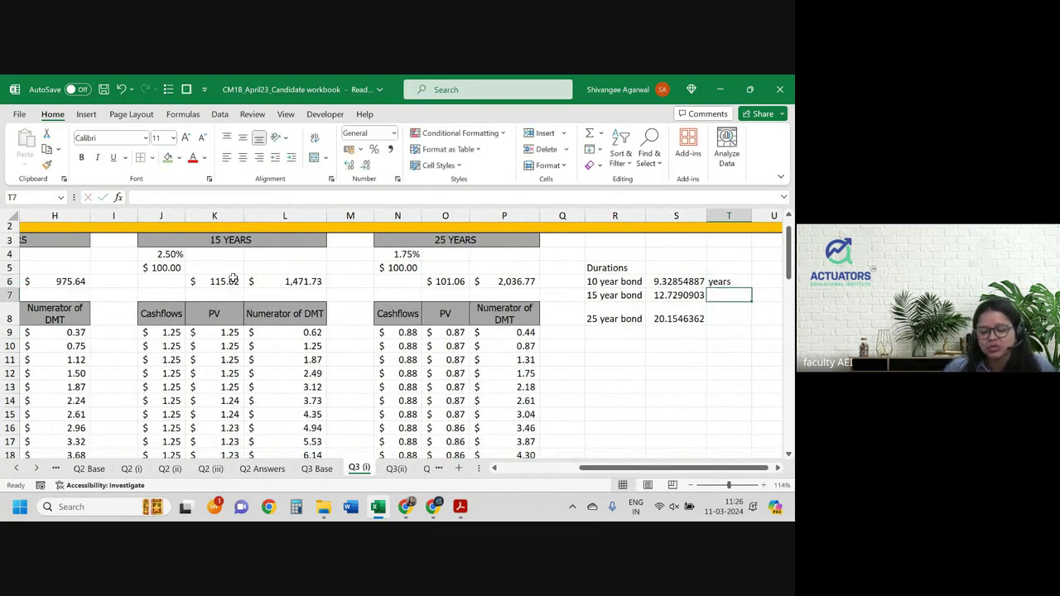
pyautogui.press('Up')
pyautogui.hotkey('ctrl', 'c')
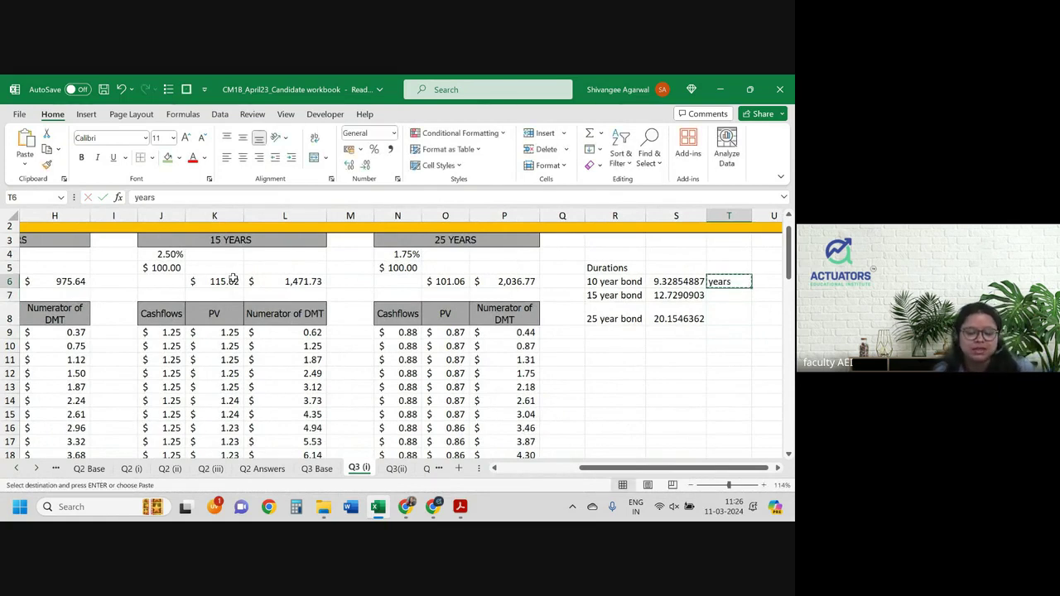
pyautogui.press('Down')
pyautogui.hotkey('ctrl', 'v')
pyautogui.press('Down')
pyautogui.hotkey('ctrl', 'v')
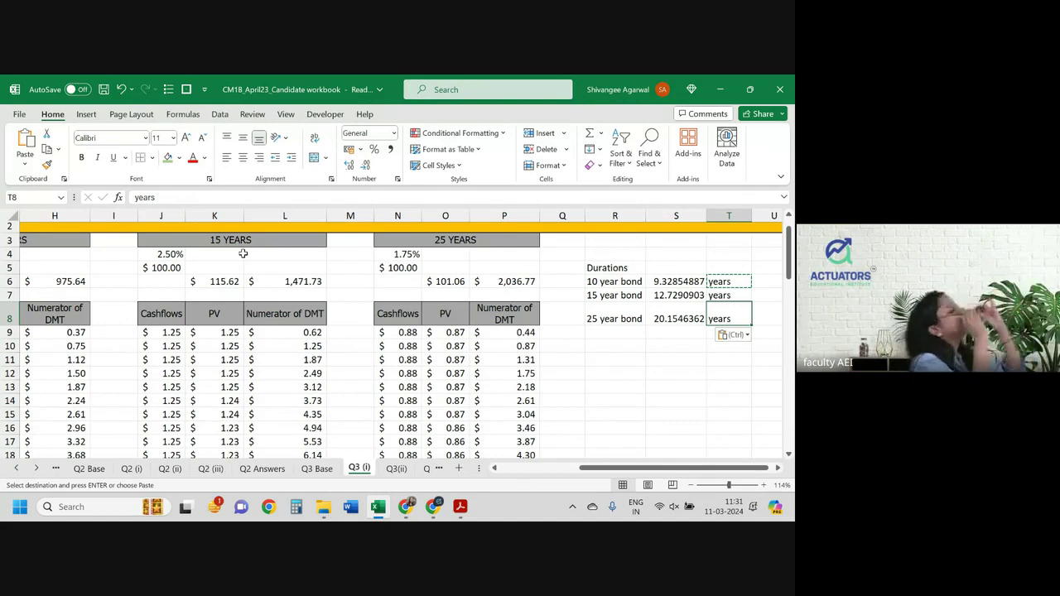
# Switch to the exam PDF at question 3 (ii) on 4% versus 2% coupon bond durations.
pyautogui.hotkey('alt', 'Tab')
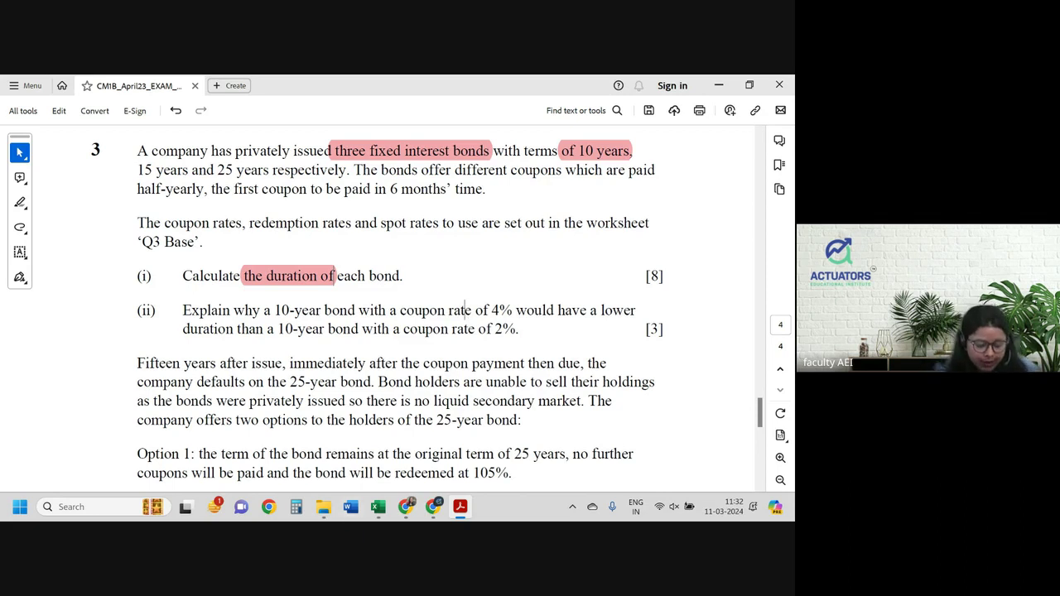
# Switch to the File Explorer window showing the iandf_cm1b_april2023 (1) folder.
pyautogui.moveTo(323, 507)
pyautogui.click(422, 439)
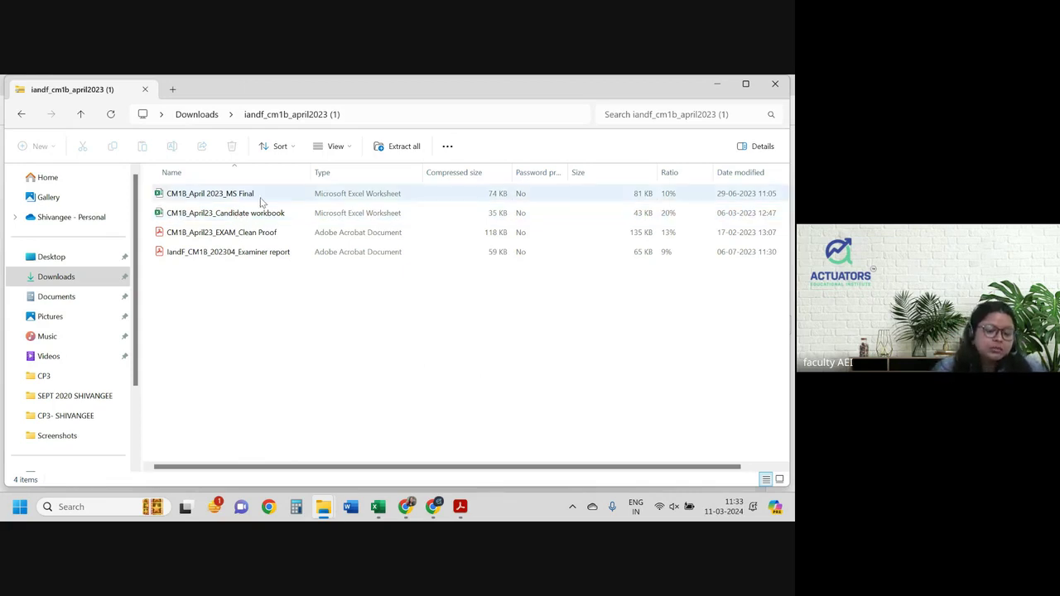
# Open the CM1B_April 2023_MS Final workbook from the folder listing.
pyautogui.click(251, 199)
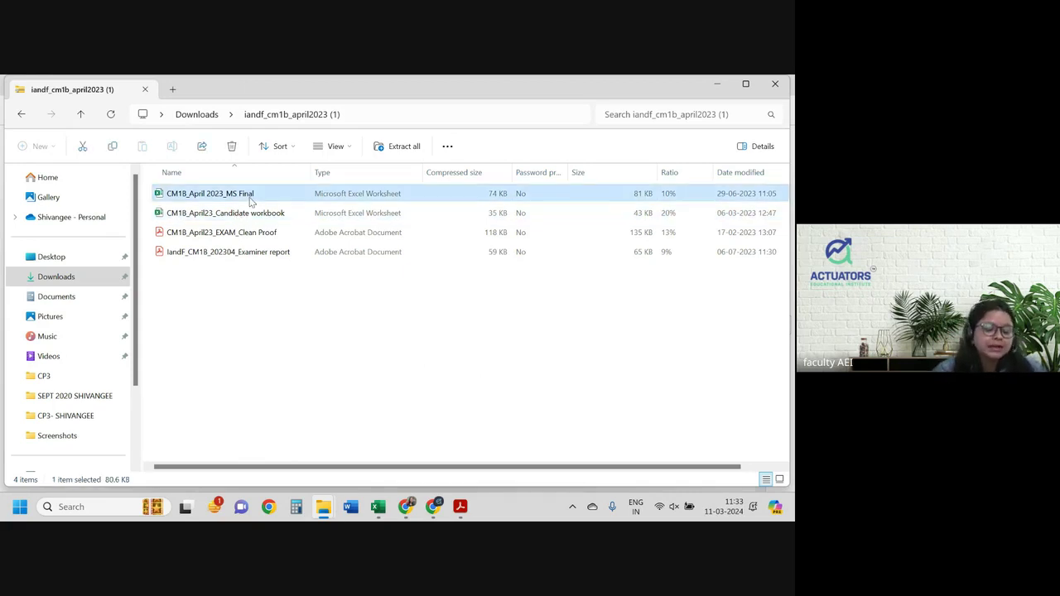
pyautogui.hotkey('alt', 'Tab')
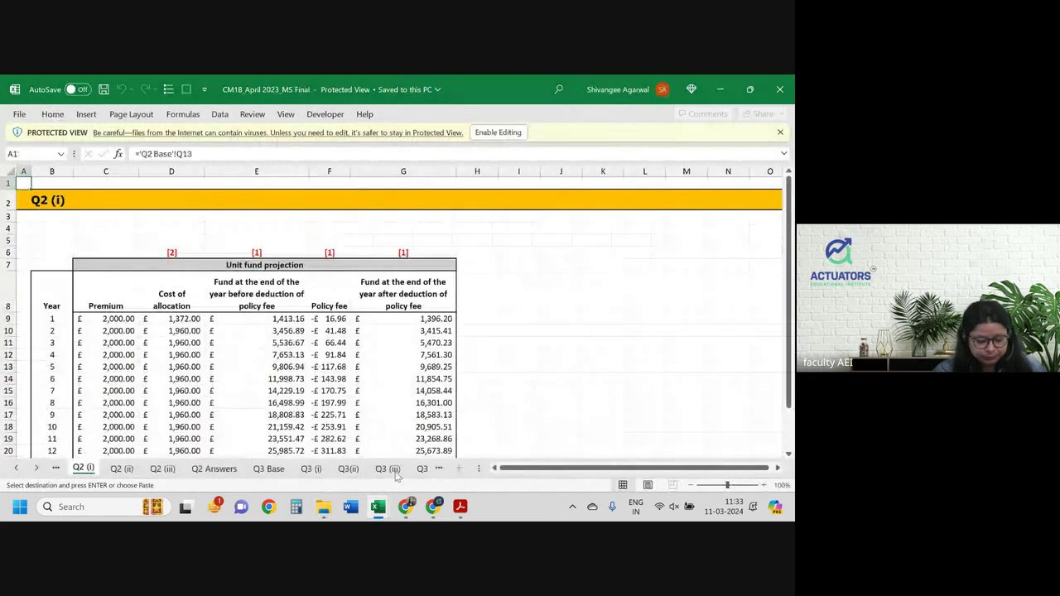
# Scroll around the marking schedule to read the Q3(ii) duration explanation.
pyautogui.keyDown('ctrl'); pyautogui.scroll(4, 228, 318); pyautogui.keyUp('ctrl')
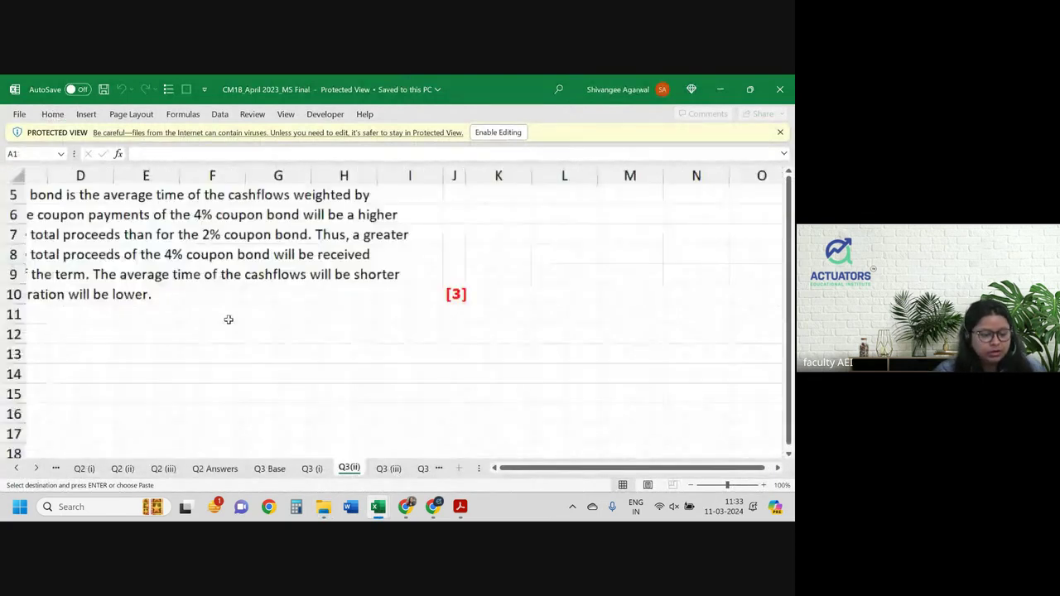
pyautogui.keyDown('ctrl'); pyautogui.scroll(2, 228, 318); pyautogui.keyUp('ctrl')
pyautogui.hscroll(-2, 228, 318)
pyautogui.scroll(2, 228, 318)
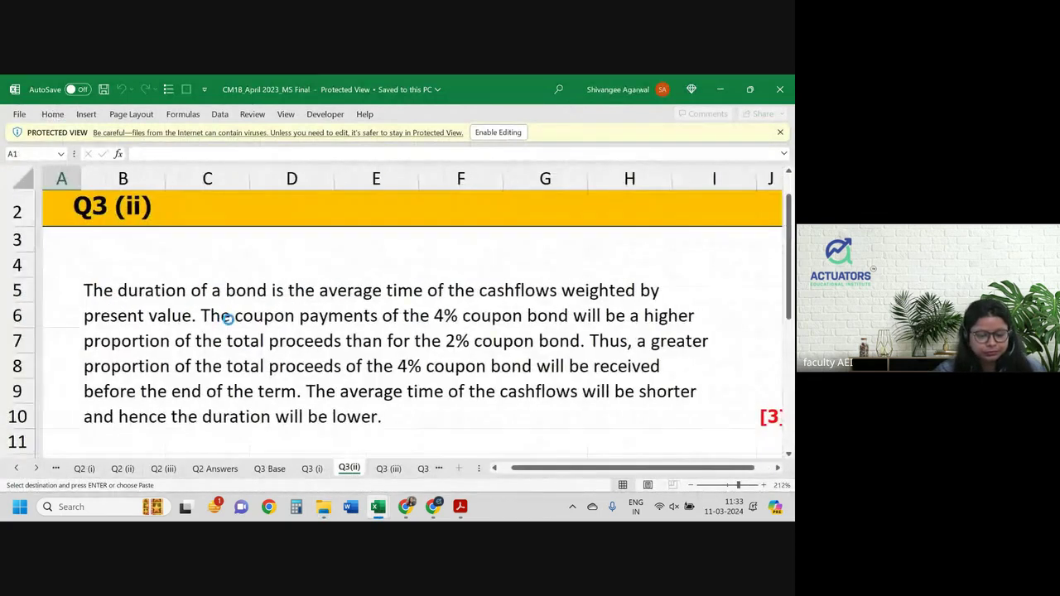
pyautogui.scroll(-1, 228, 318)
pyautogui.hscroll(-1, 228, 318)
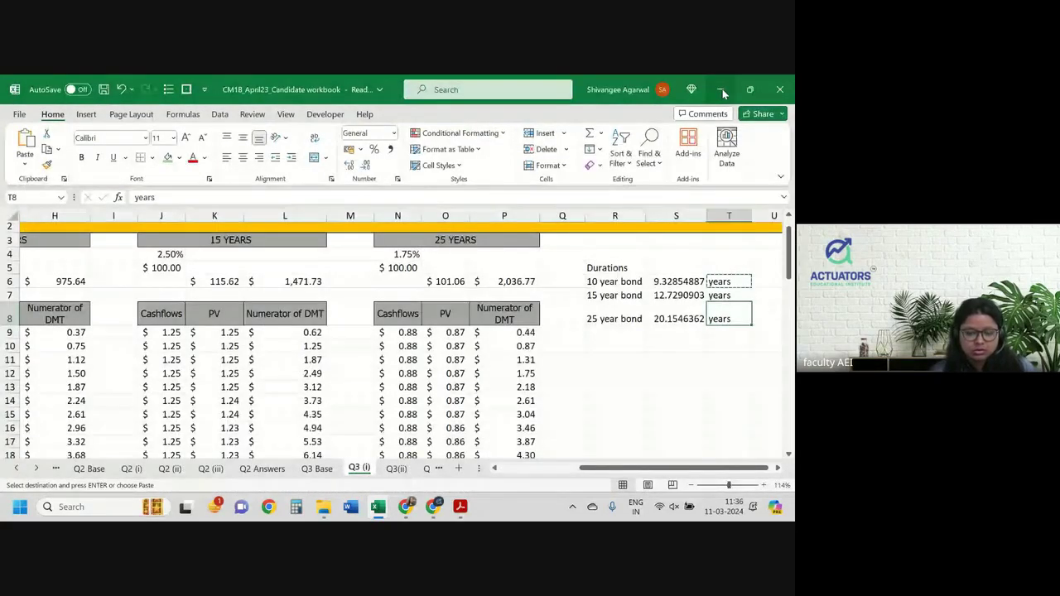
# Highlight 'the 25-year bond' in pink, then select 'no liquid secondary market'.
pyautogui.click(461, 509)
pyautogui.scroll(-5, 373, 332)
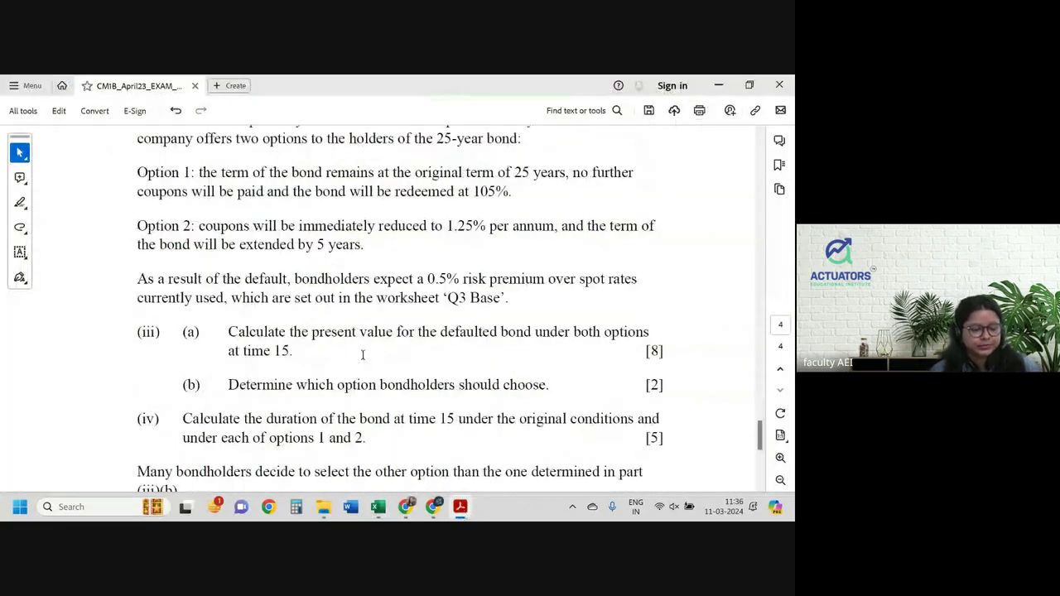
pyautogui.scroll(2, 373, 332)
pyautogui.moveTo(184, 182); pyautogui.dragTo(366, 184)
pyautogui.click(365, 184)
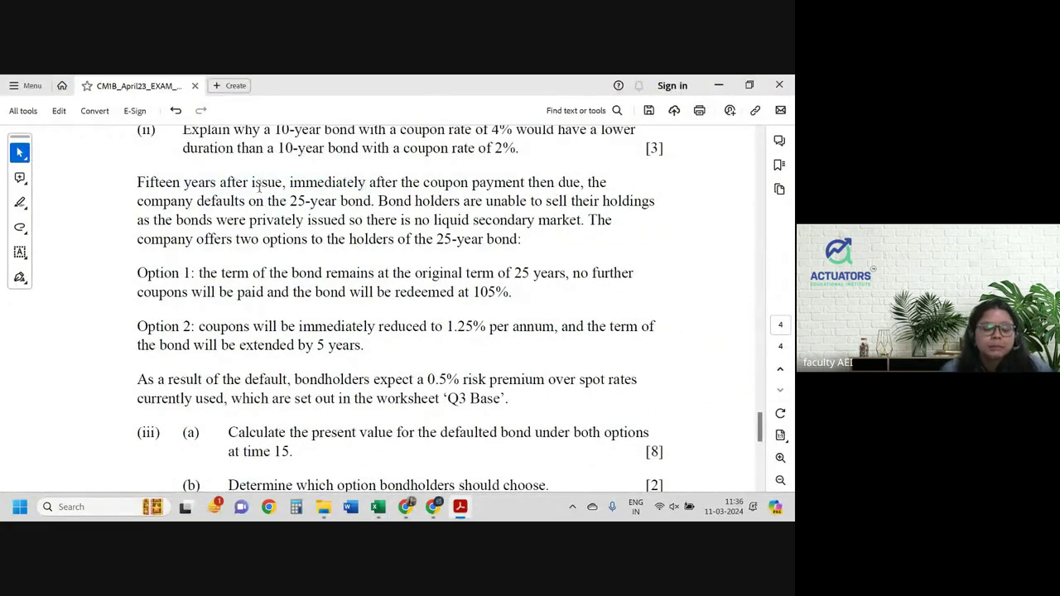
pyautogui.moveTo(268, 201); pyautogui.dragTo(372, 203)
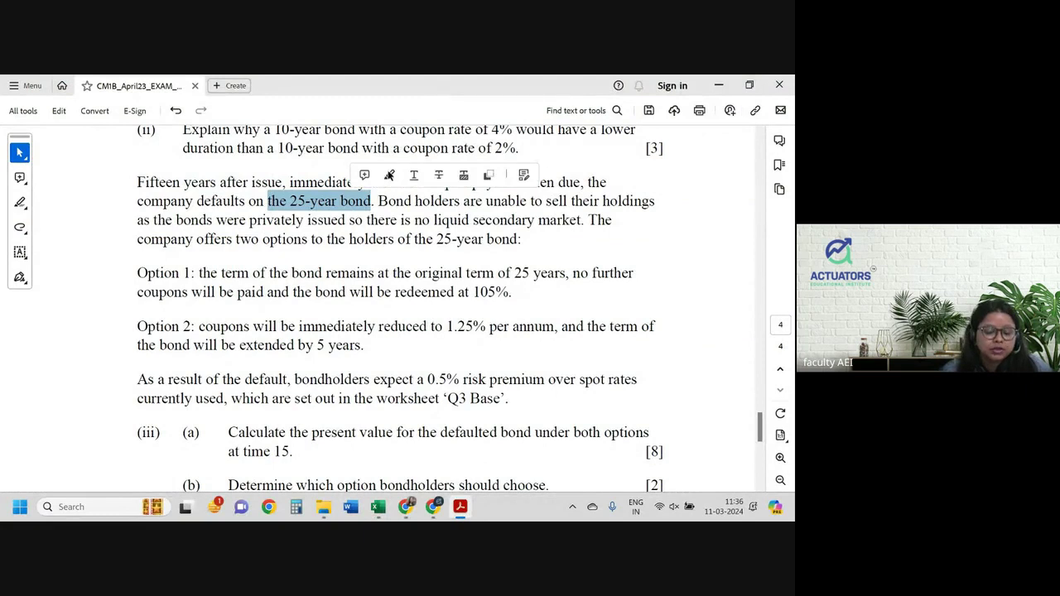
pyautogui.click(390, 175)
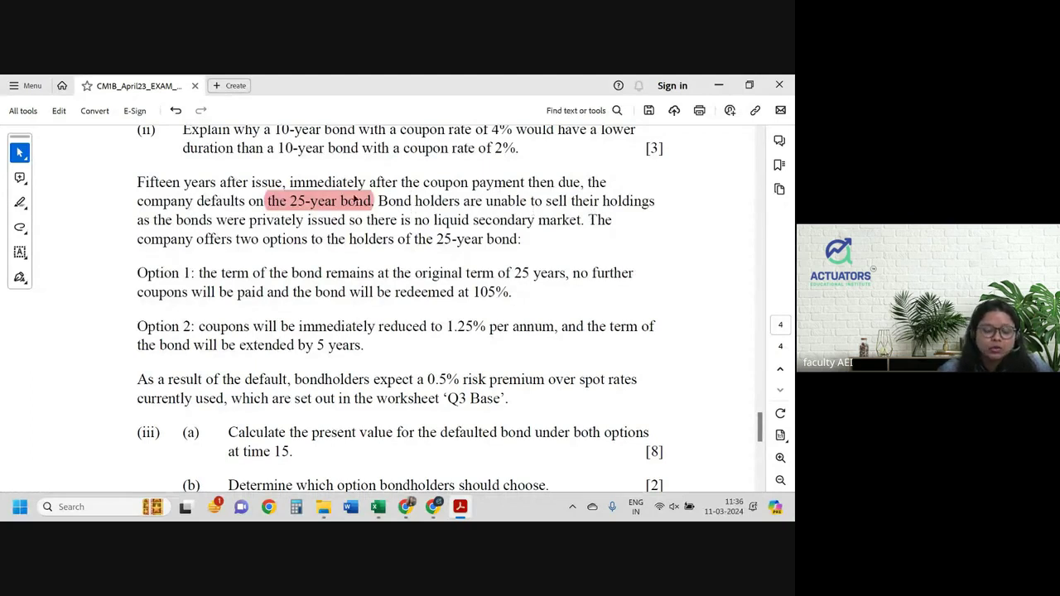
pyautogui.scroll(-1, 207, 205)
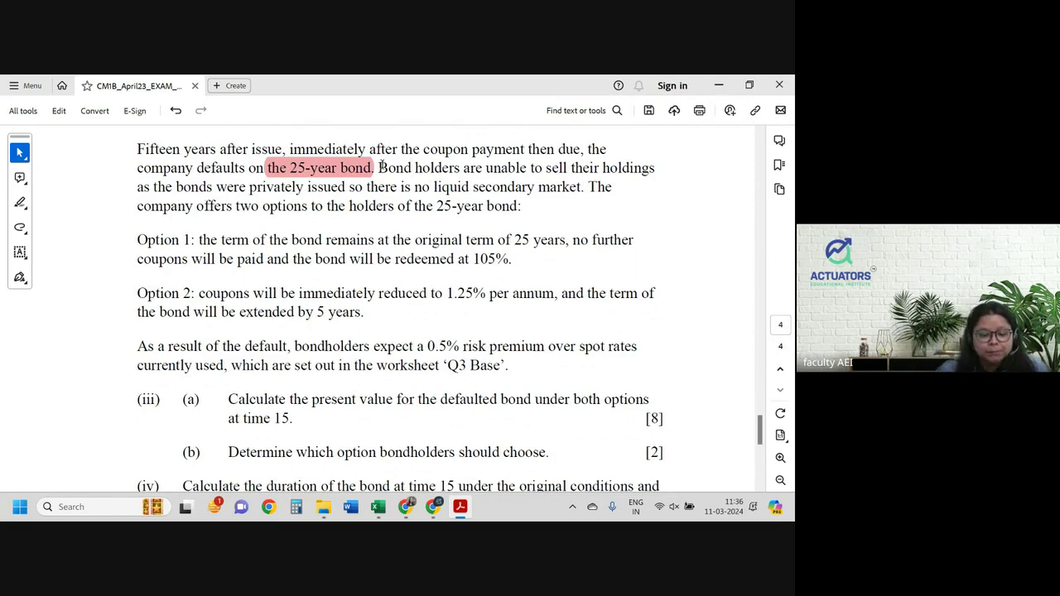
pyautogui.moveTo(412, 187); pyautogui.dragTo(570, 188)
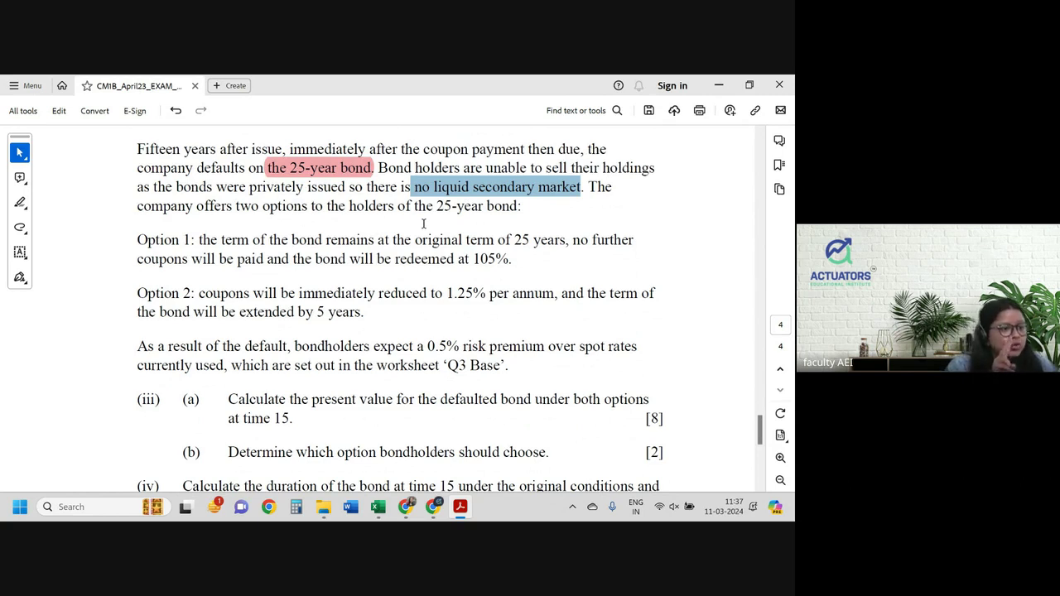
# Read through Options 1 and 2, selecting the term, 105% redemption and coupon wording.
pyautogui.scroll(-2, 423, 224)
pyautogui.scroll(1, 423, 222)
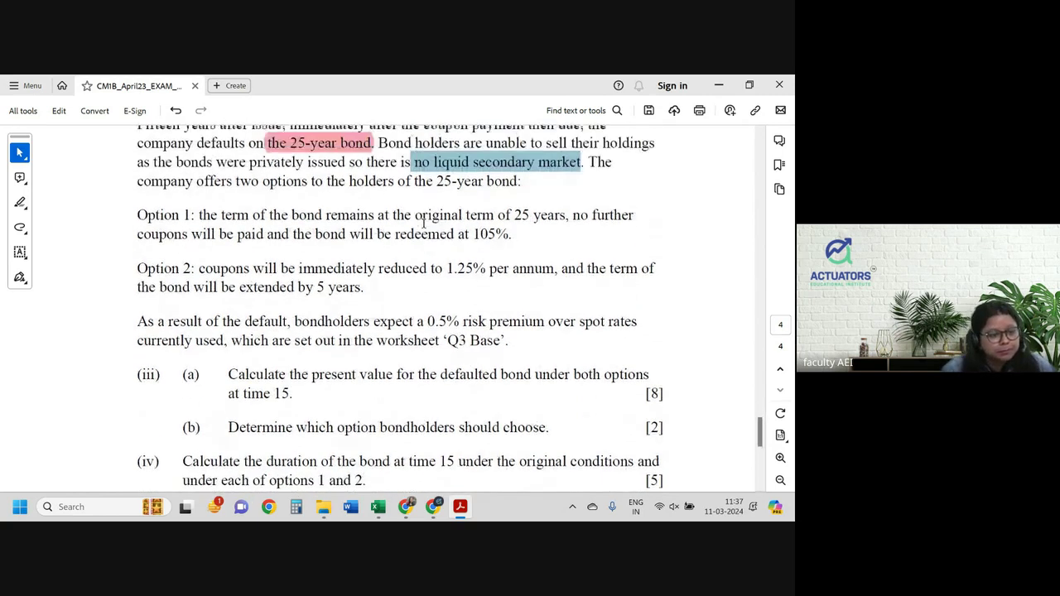
pyautogui.scroll(2, 423, 224)
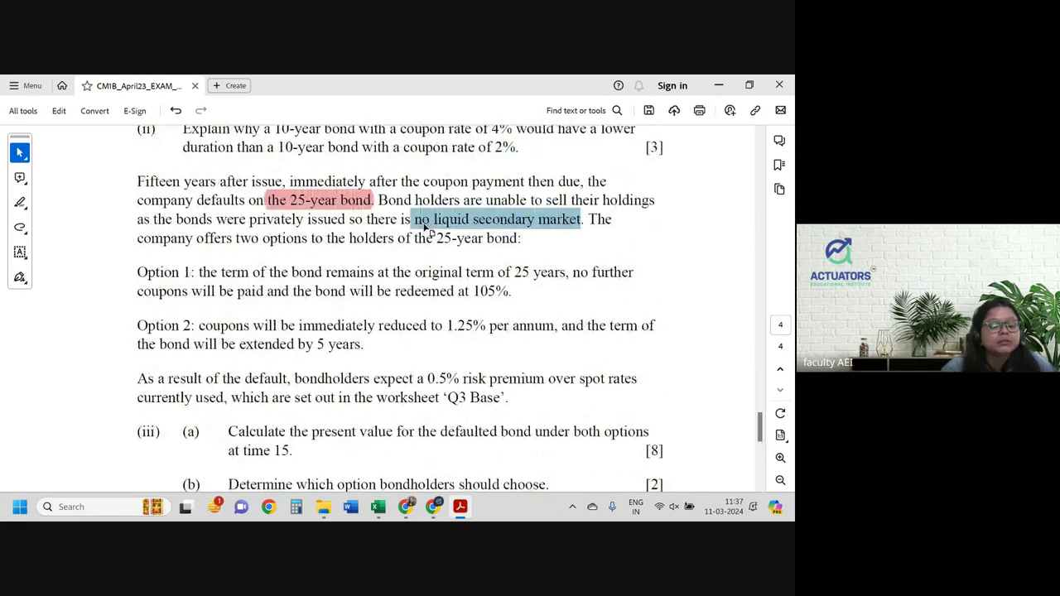
pyautogui.moveTo(137, 182); pyautogui.dragTo(288, 182)
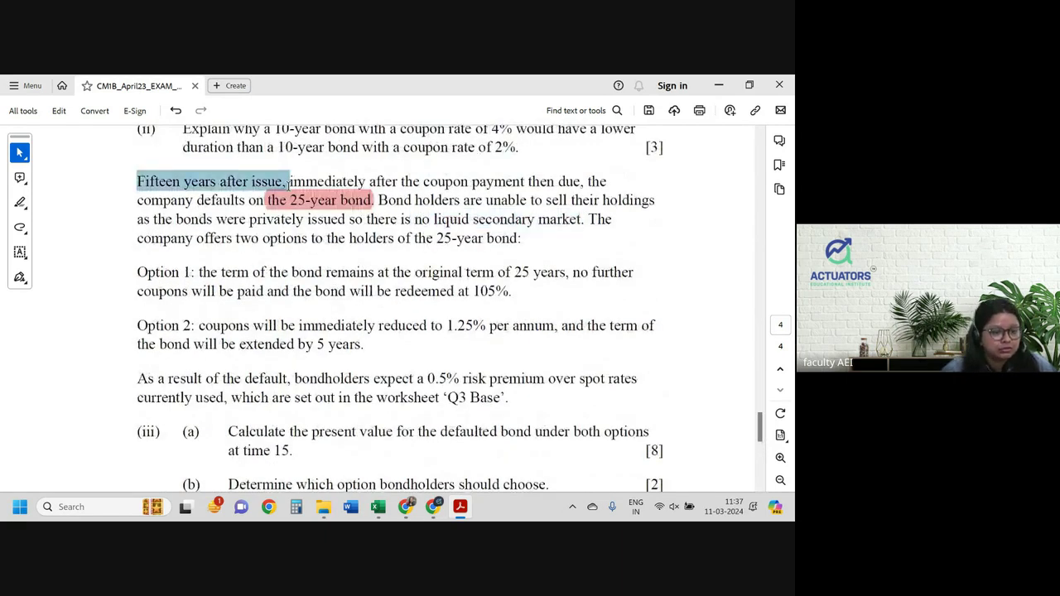
pyautogui.scroll(-4, 422, 246)
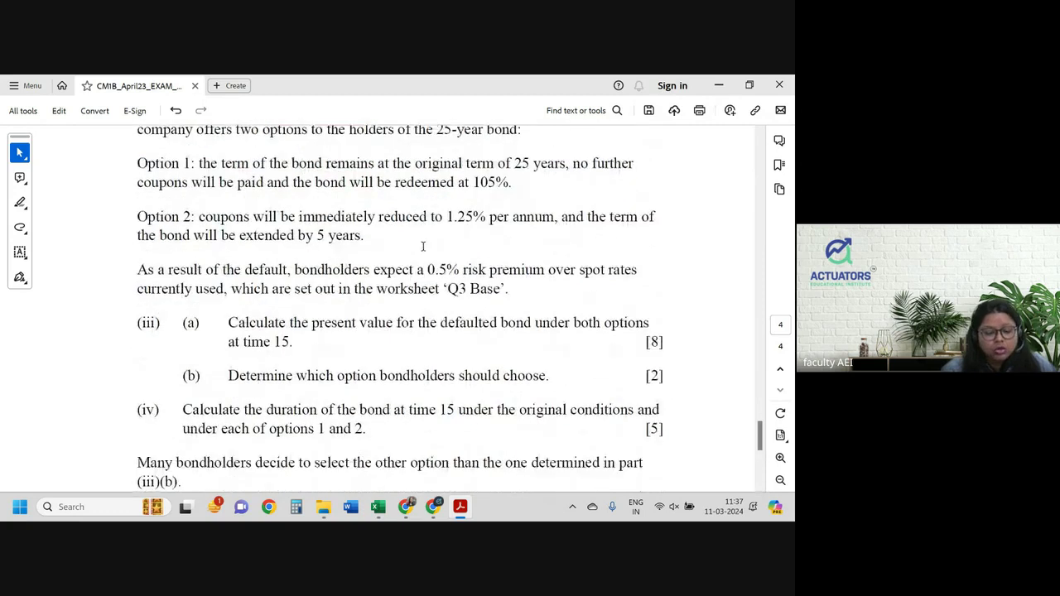
pyautogui.moveTo(221, 163)
pyautogui.mouseDown()
pyautogui.moveTo(575, 159)
pyautogui.moveTo(556, 161)
pyautogui.mouseUp()
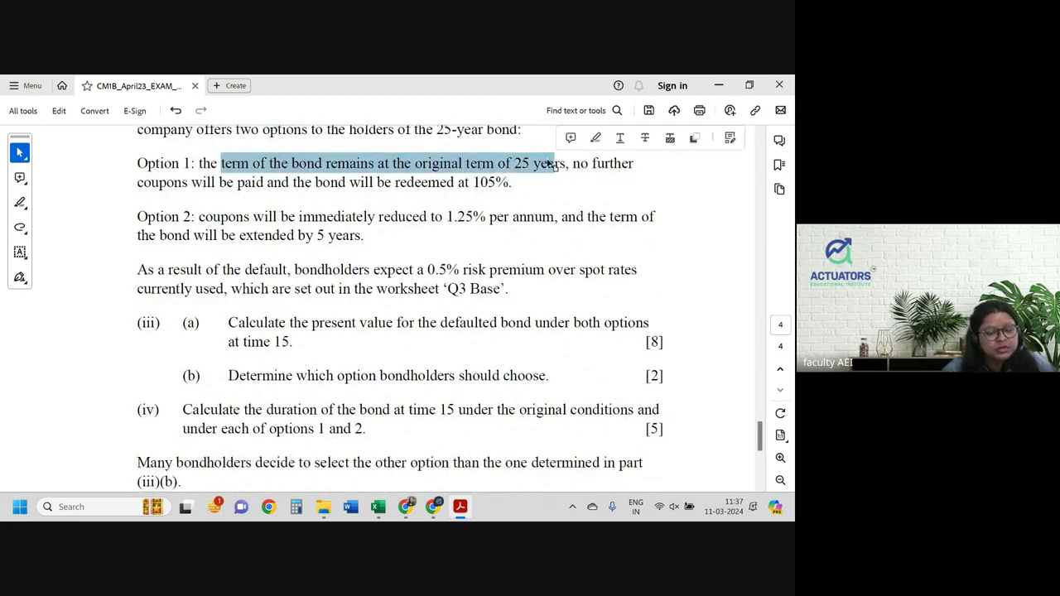
pyautogui.moveTo(137, 183); pyautogui.dragTo(505, 194)
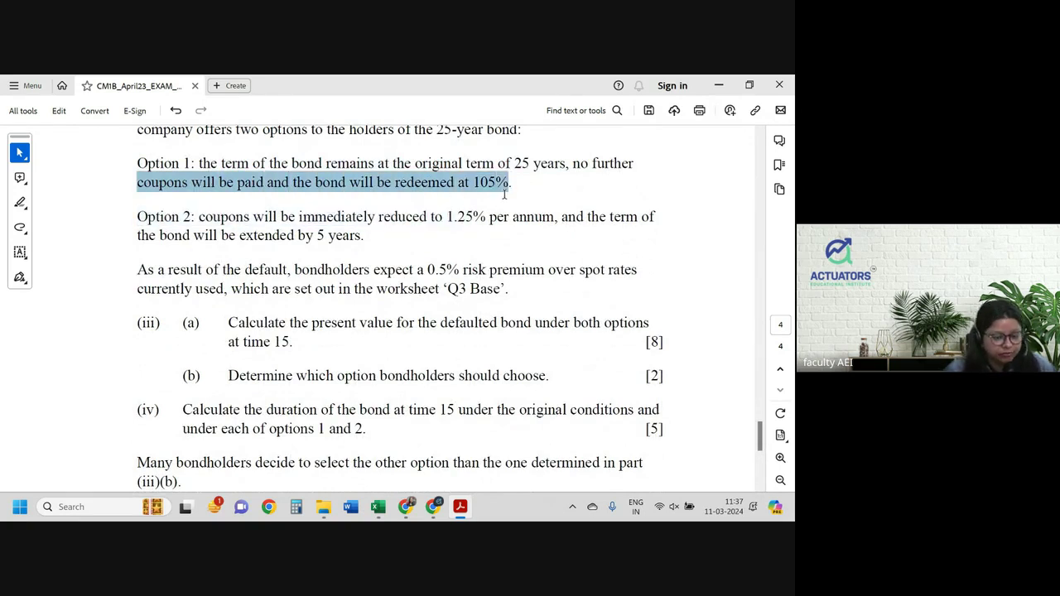
pyautogui.click(503, 194)
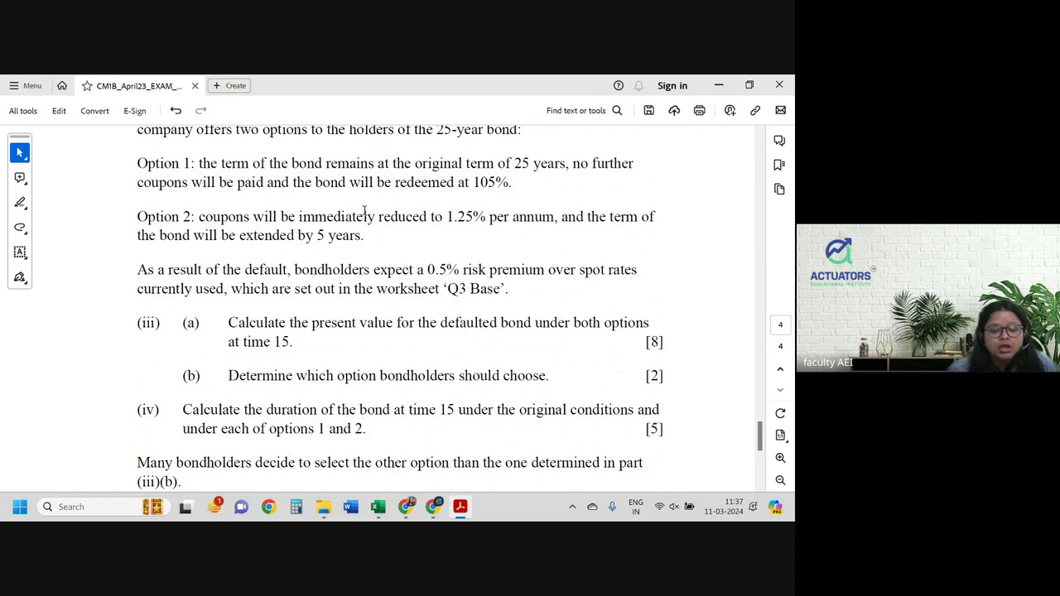
pyautogui.moveTo(200, 217); pyautogui.dragTo(489, 225)
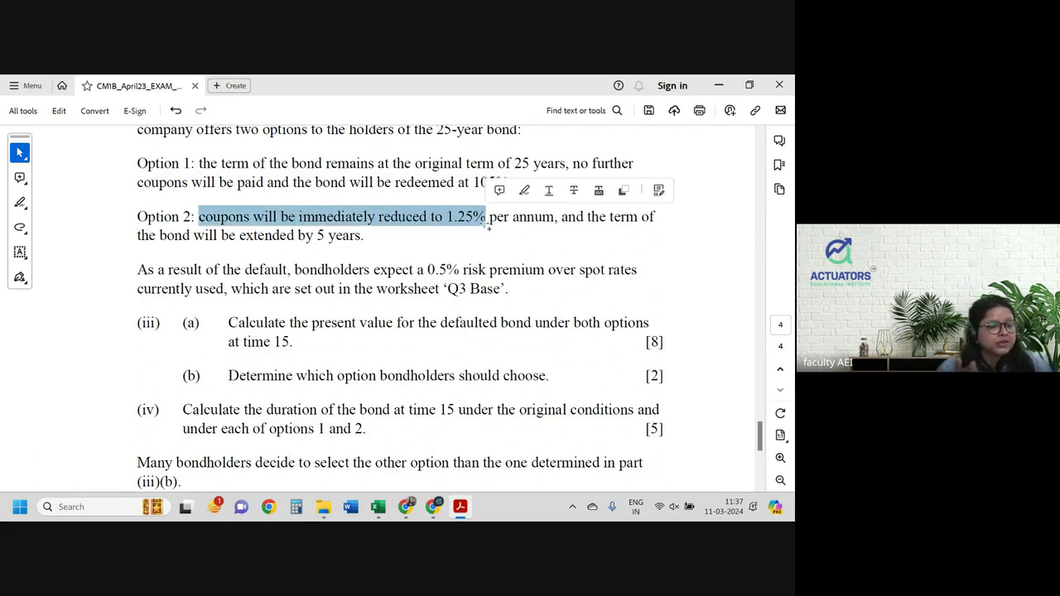
pyautogui.hotkey('alt', 'Tab')
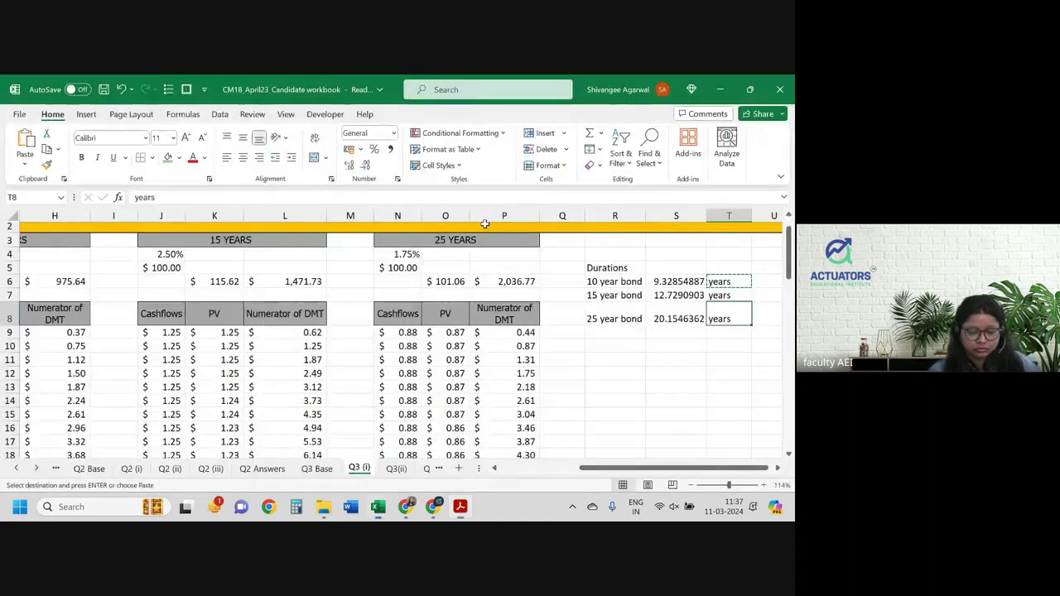
pyautogui.hotkey('alt', 'Tab')
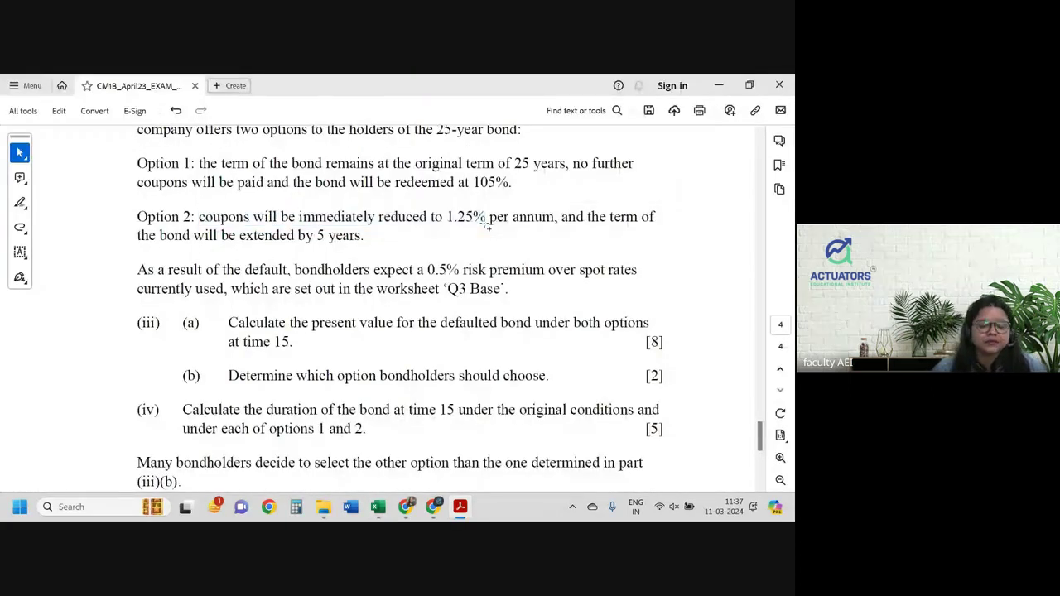
pyautogui.click(443, 216)
# Highlight Option 2's '1.25% per annum' coupon and its '5 years' extension.
pyautogui.moveTo(445, 216); pyautogui.dragTo(556, 216)
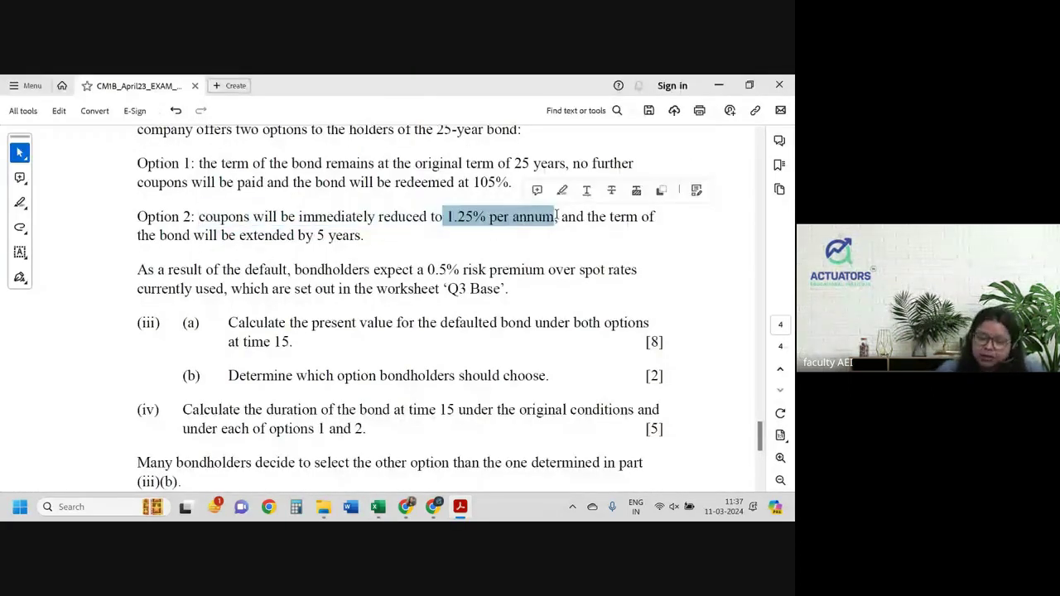
pyautogui.click(561, 189)
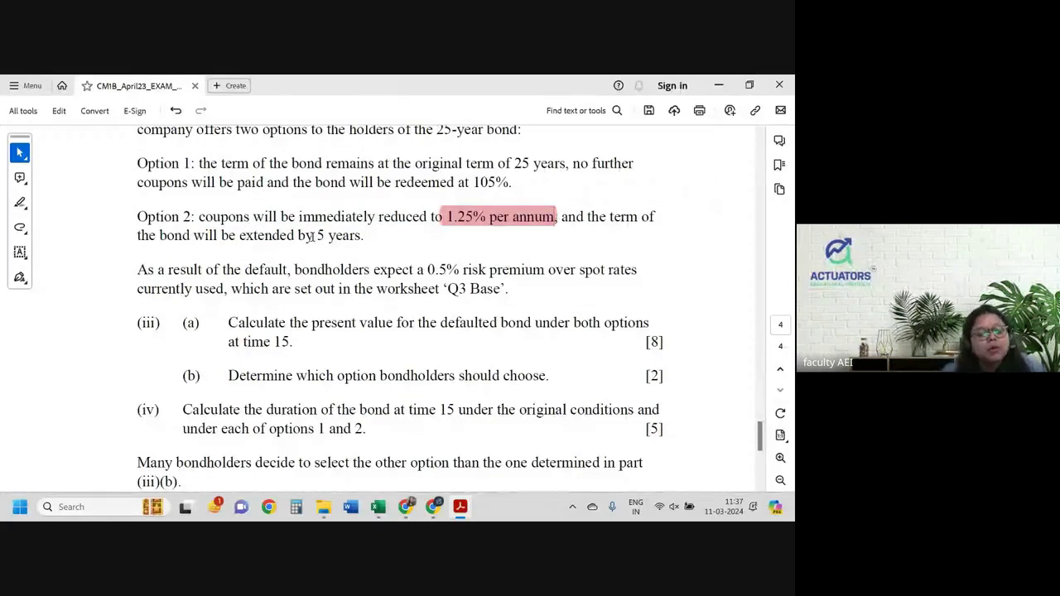
pyautogui.moveTo(313, 236); pyautogui.dragTo(372, 237)
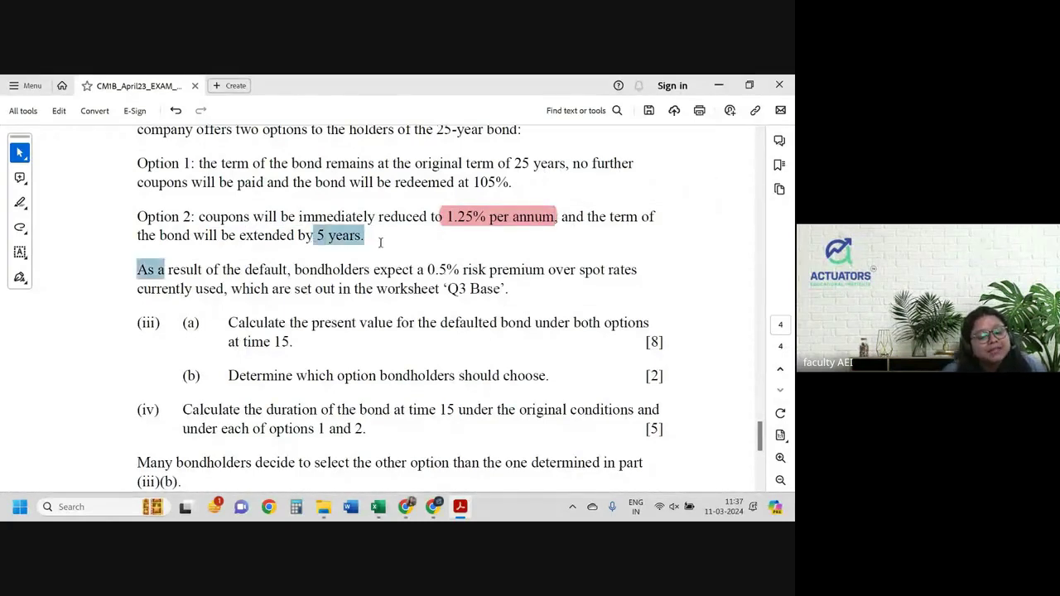
pyautogui.click(408, 209)
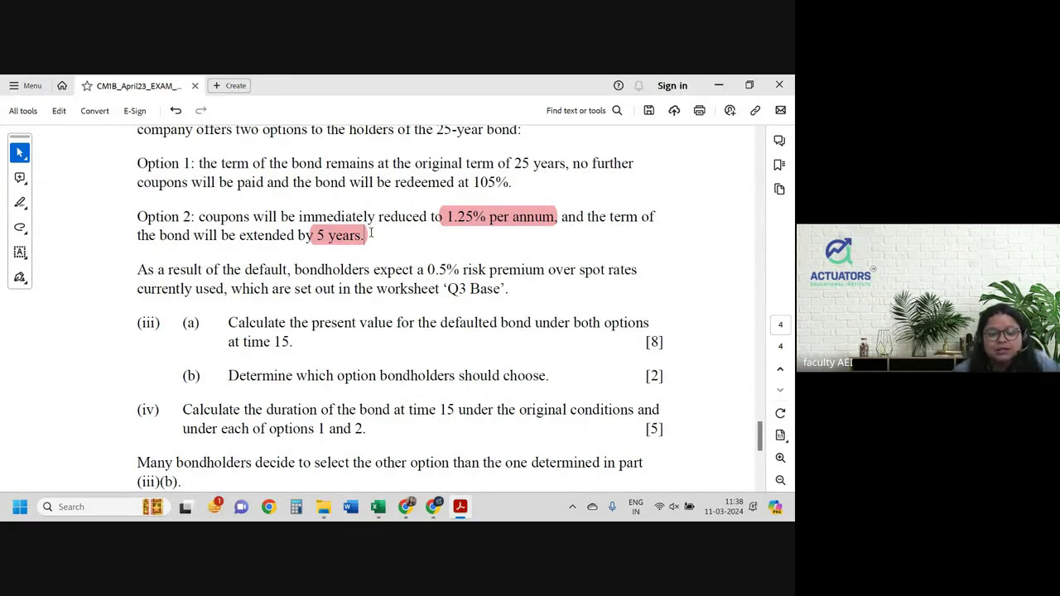
# Highlight the '0.5% risk premium' over spot rates, then return to the candidate workbook.
pyautogui.moveTo(426, 272); pyautogui.dragTo(545, 272)
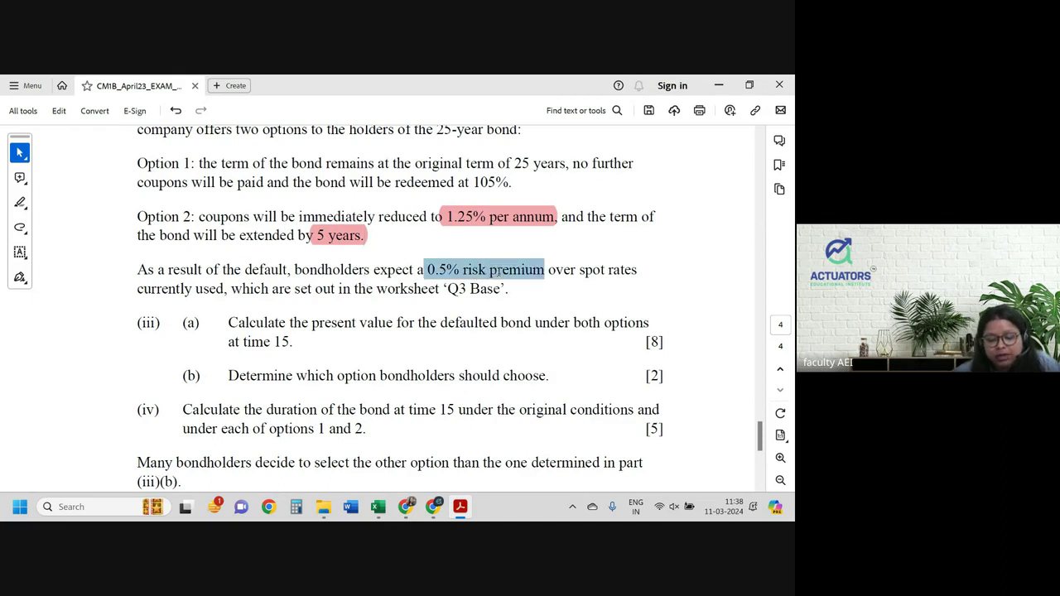
pyautogui.click(543, 242)
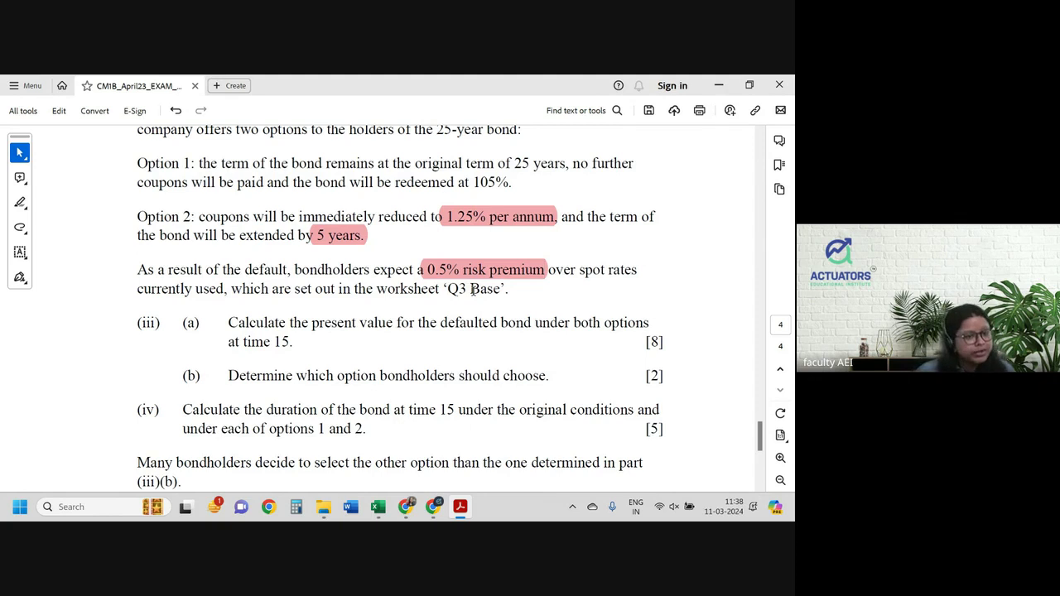
pyautogui.scroll(-3, 302, 332)
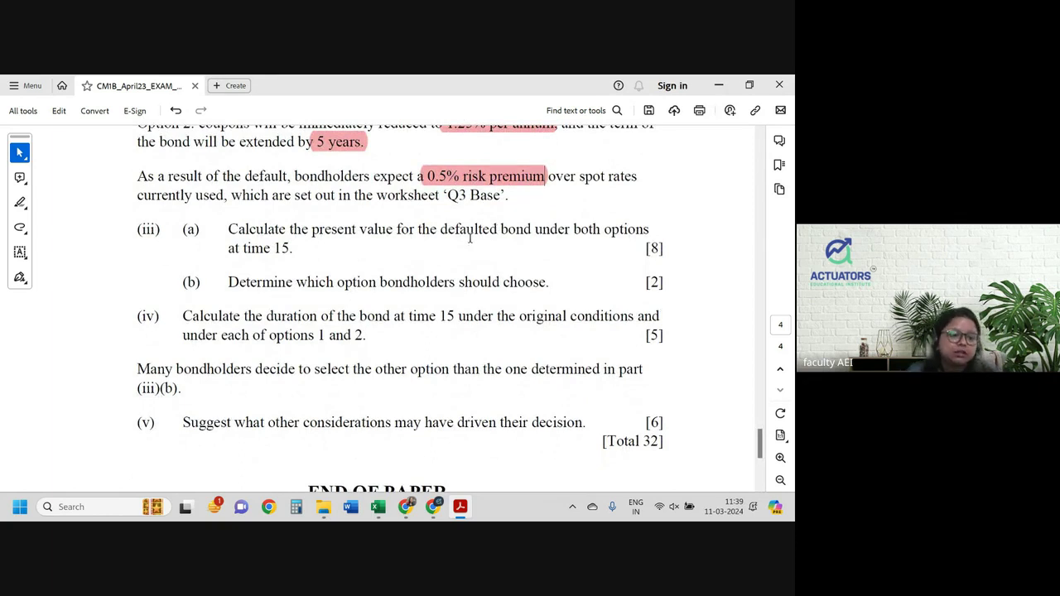
pyautogui.scroll(1, 471, 237)
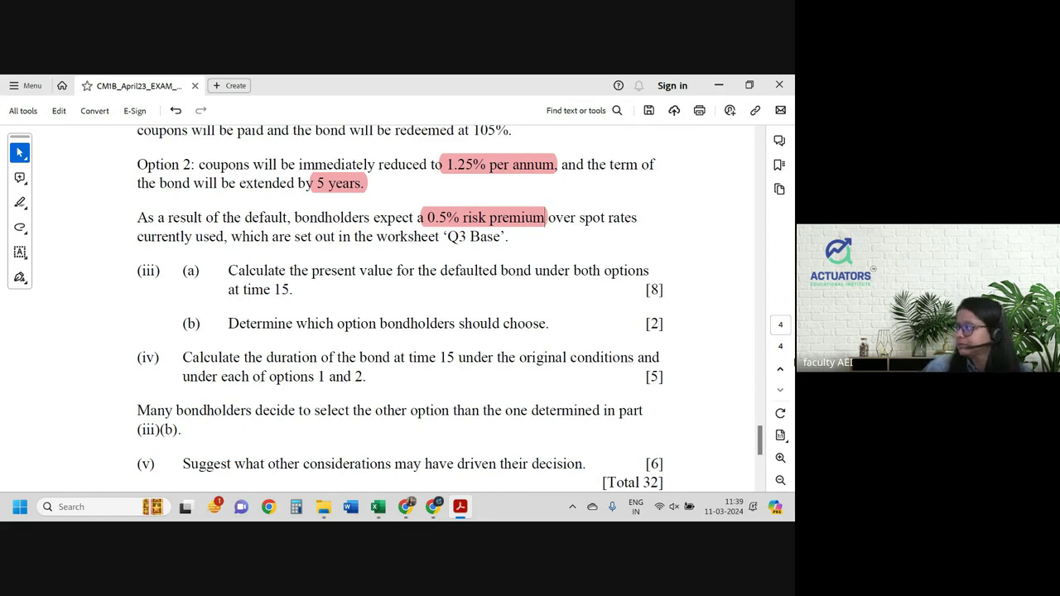
pyautogui.hotkey('alt', 'Tab')
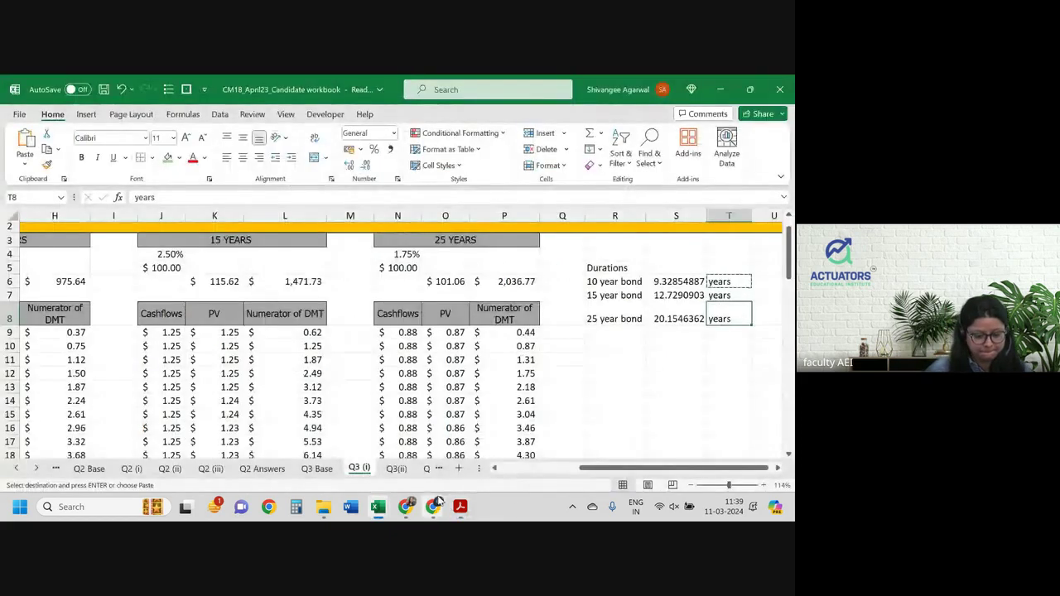
# Inspect the C9 spot-rate formula on Q3 (iii), then compare it against Q3 Base.
pyautogui.click(425, 469)
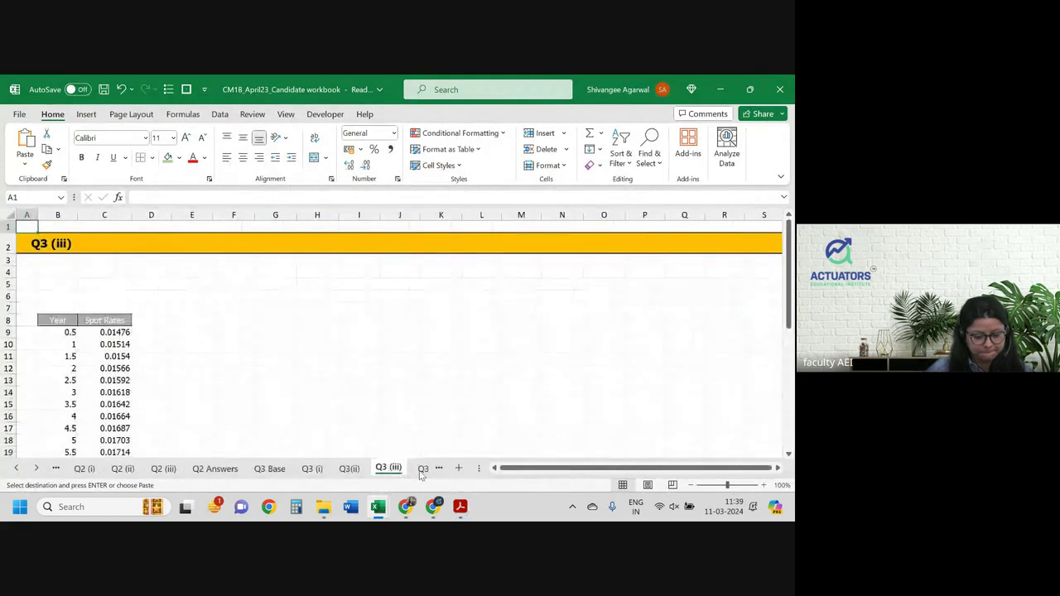
pyautogui.scroll(-5, 357, 398)
pyautogui.scroll(-6, 356, 398)
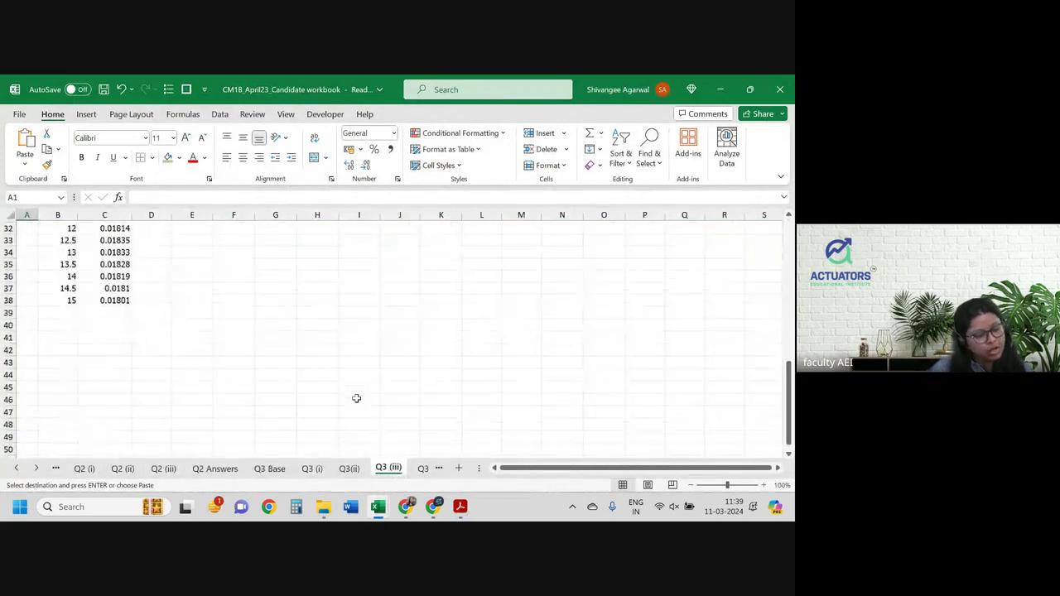
pyautogui.scroll(7, 356, 398)
pyautogui.scroll(2, 356, 399)
pyautogui.scroll(1, 357, 398)
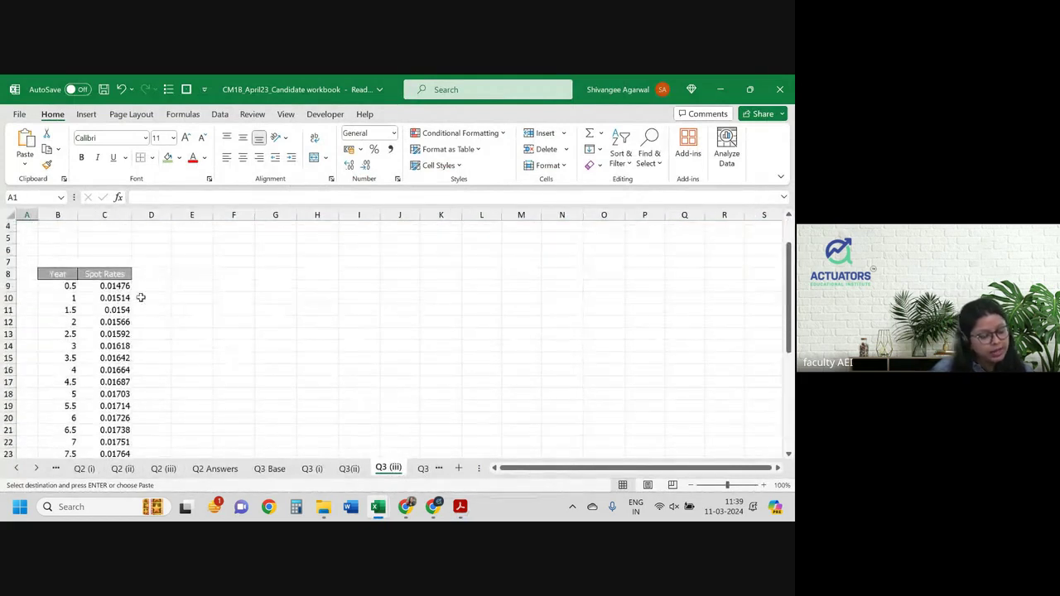
pyautogui.click(116, 286)
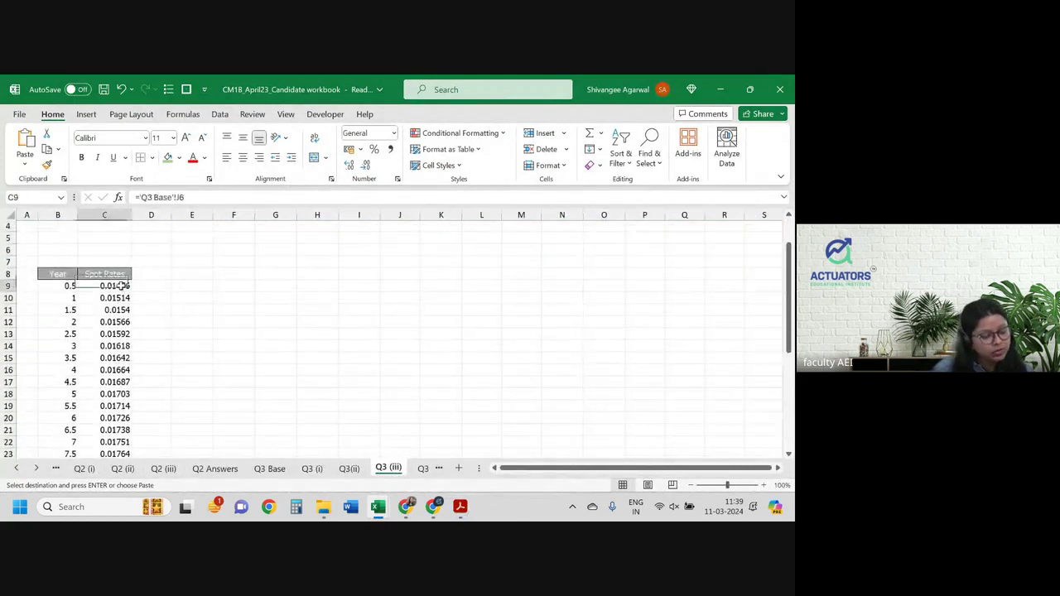
pyautogui.click(313, 469)
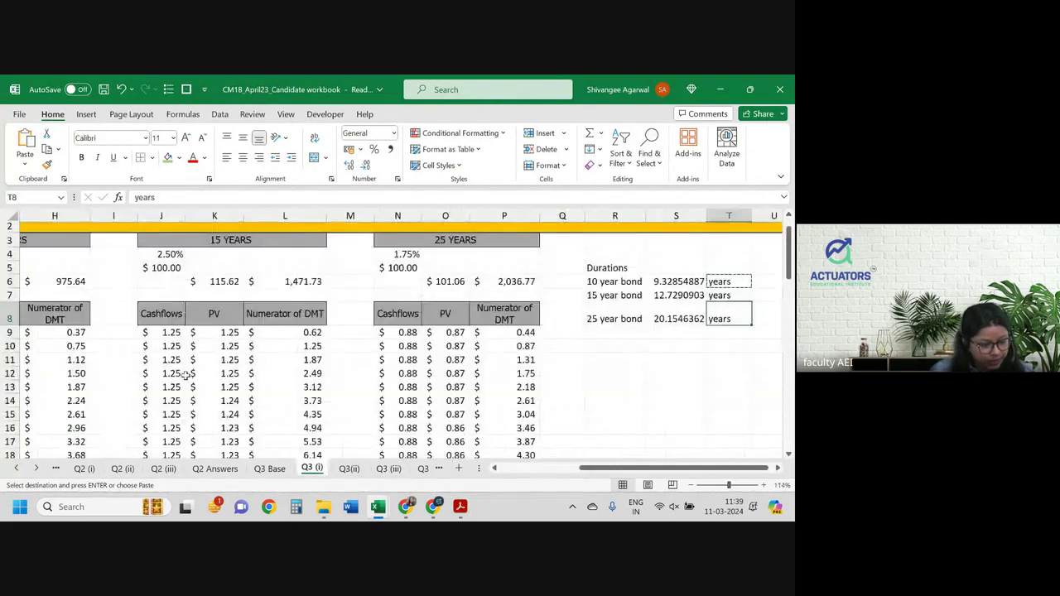
pyautogui.click(383, 470)
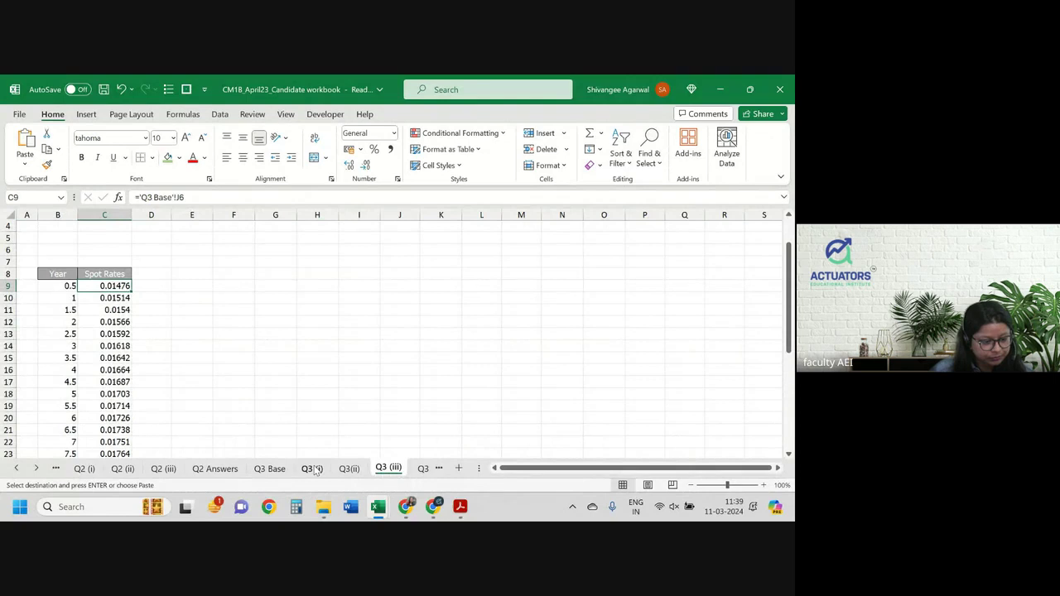
pyautogui.click(280, 469)
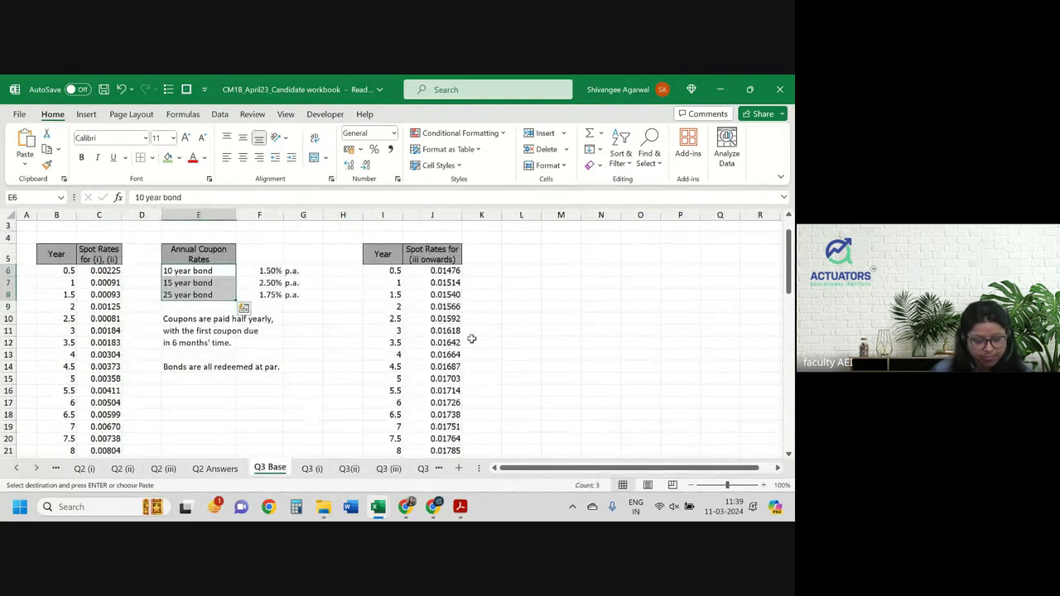
pyautogui.click(433, 271)
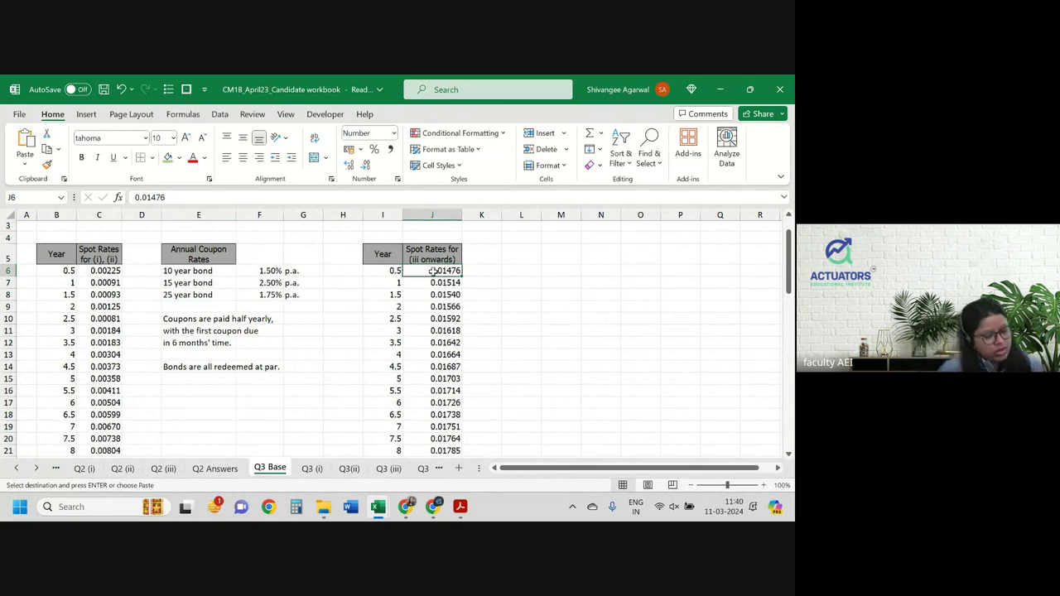
pyautogui.scroll(-1, 434, 270)
pyautogui.scroll(-2, 433, 271)
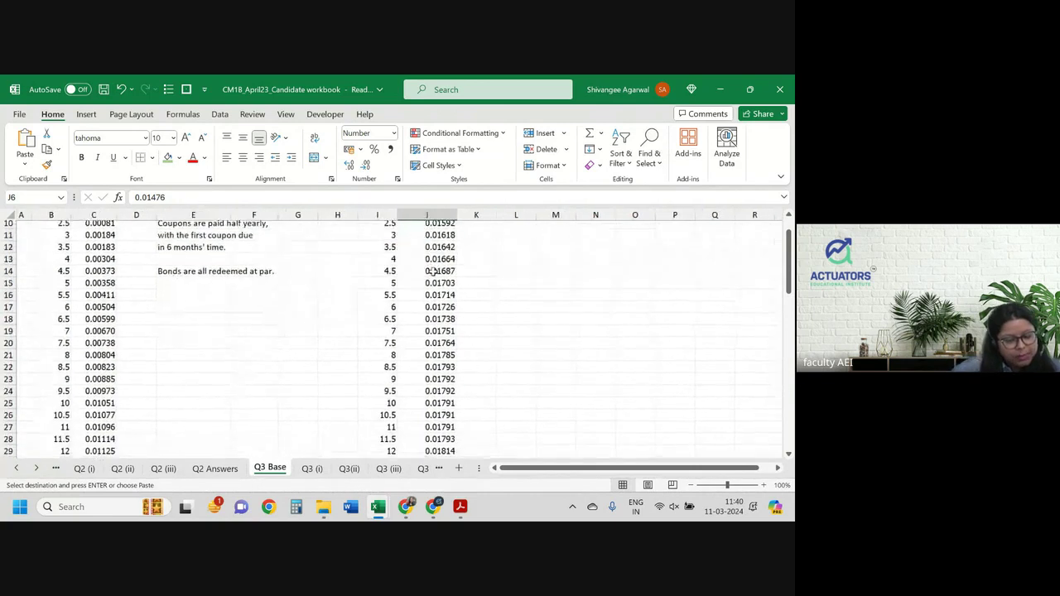
pyautogui.scroll(-1, 433, 271)
pyautogui.scroll(-3, 433, 271)
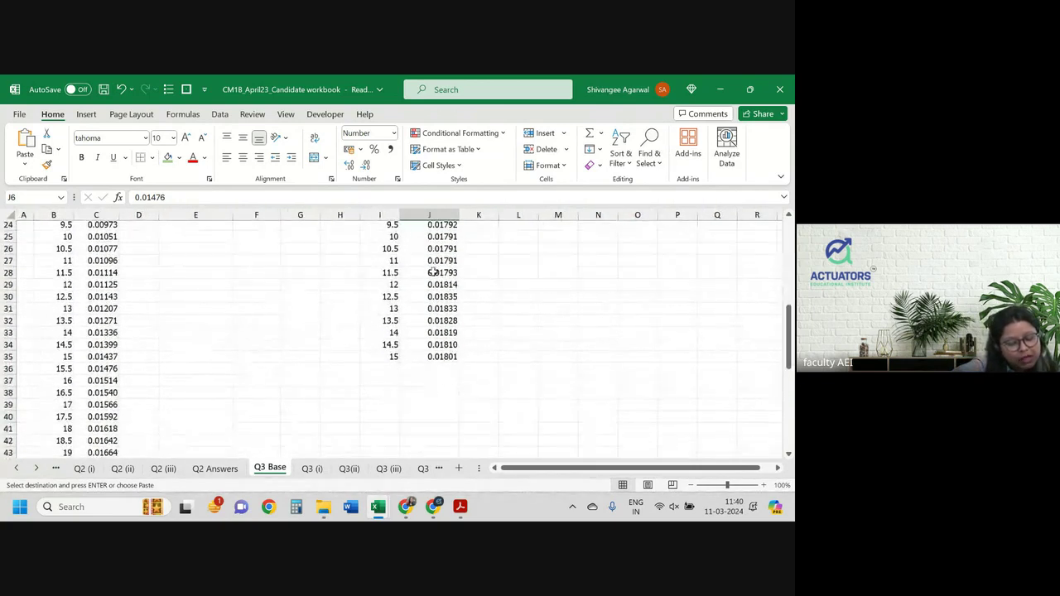
pyautogui.scroll(4, 434, 272)
pyautogui.scroll(4, 434, 272)
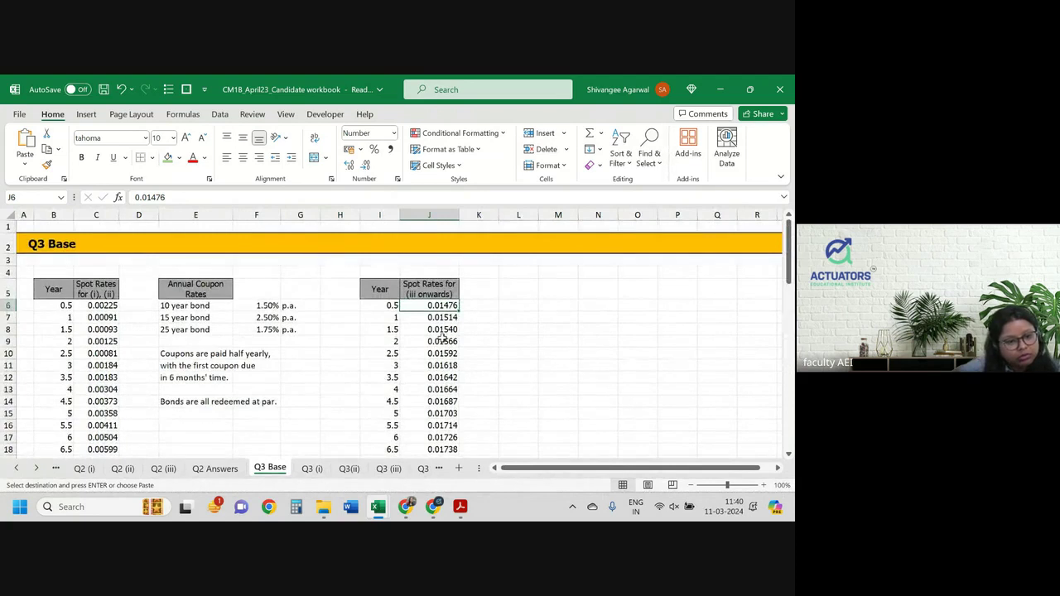
pyautogui.scroll(-6, 177, 398)
pyautogui.scroll(-3, 177, 398)
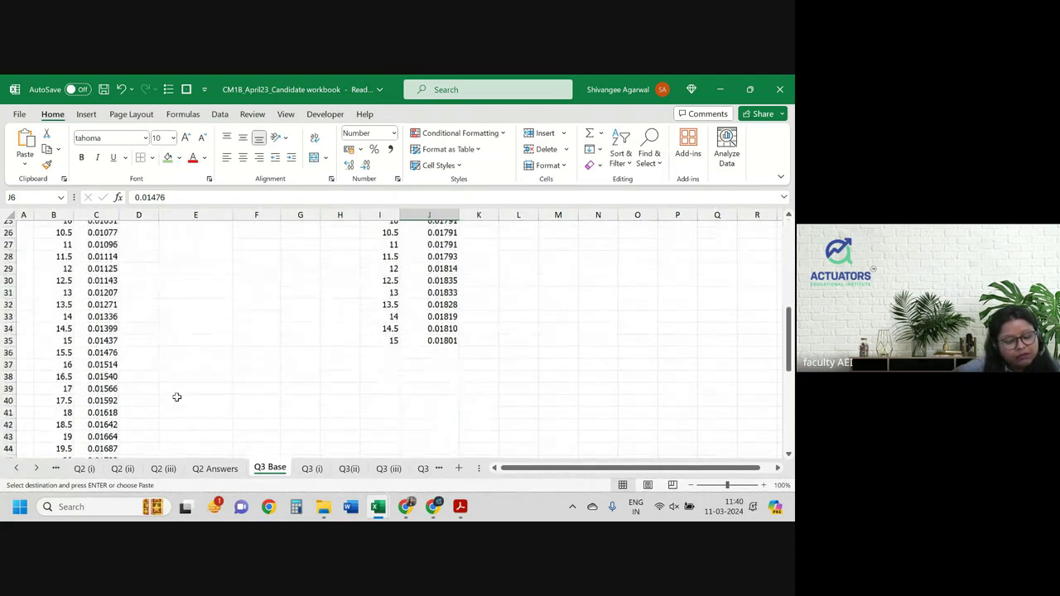
pyautogui.click(96, 351)
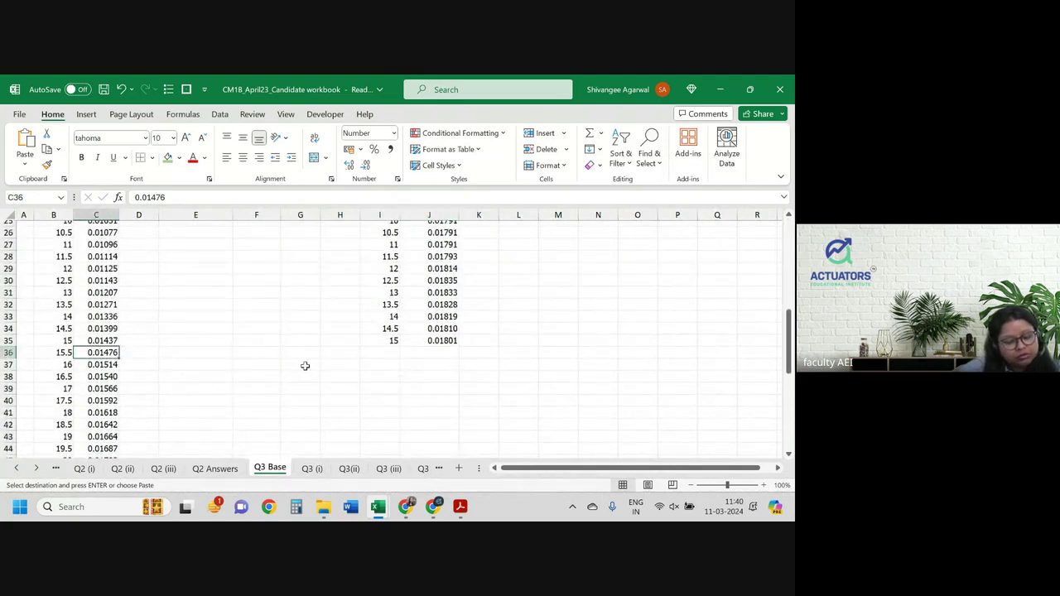
pyautogui.scroll(8, 304, 365)
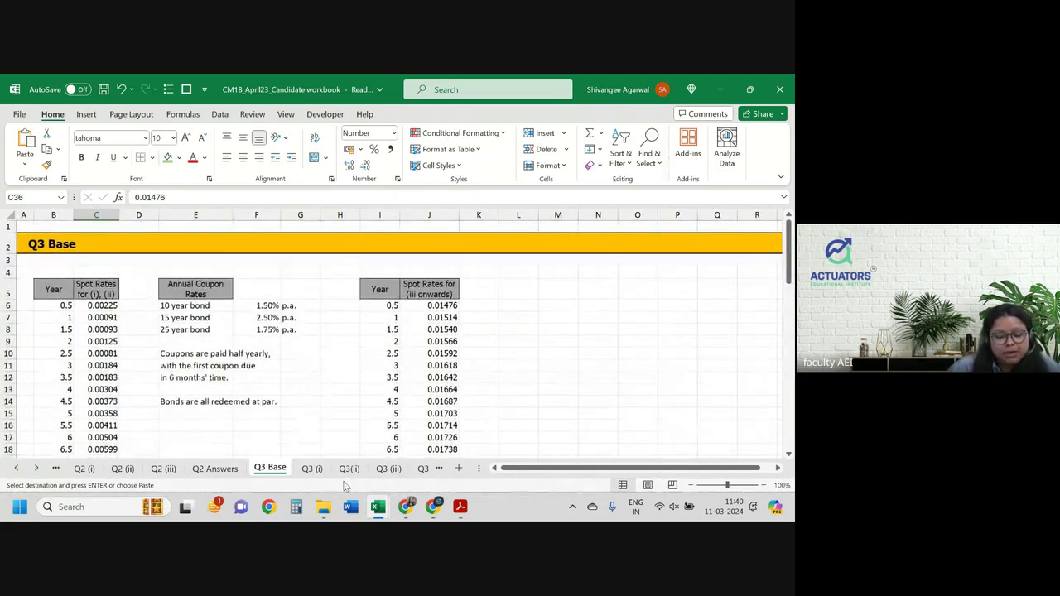
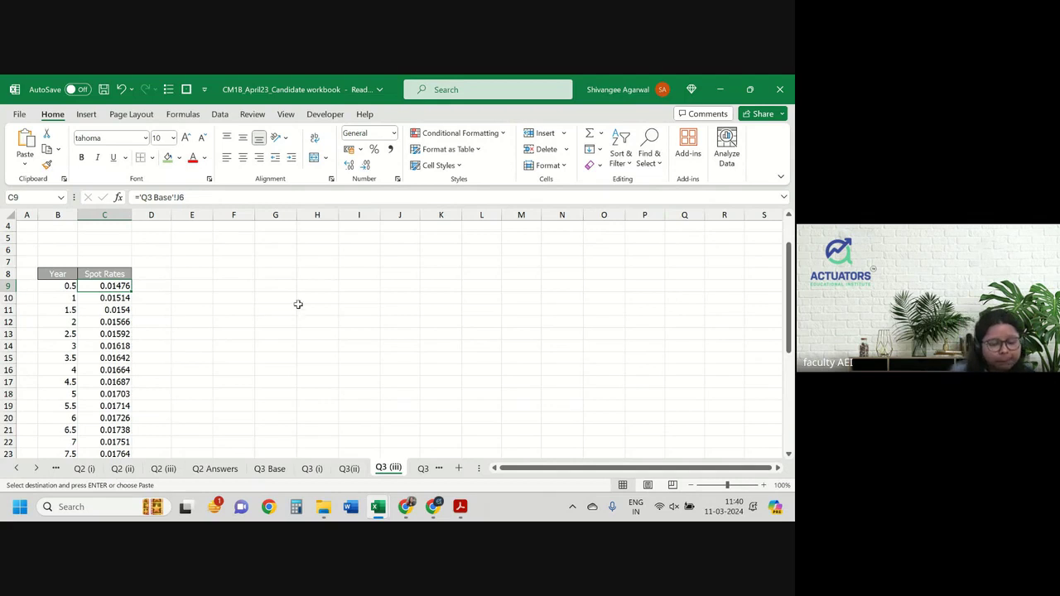
# Add an RP header in D8 with a 0.50% risk premium filled down column D.
pyautogui.scroll(1, 296, 303)
pyautogui.hotkey('alt', 'Tab')
pyautogui.hotkey('alt', 'Tab')
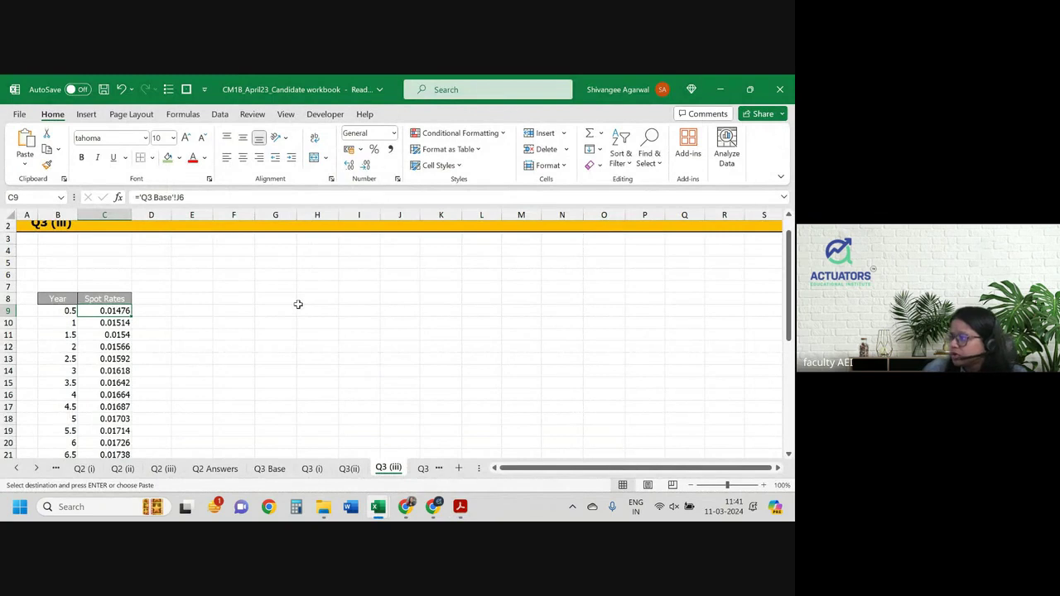
pyautogui.click(151, 297)
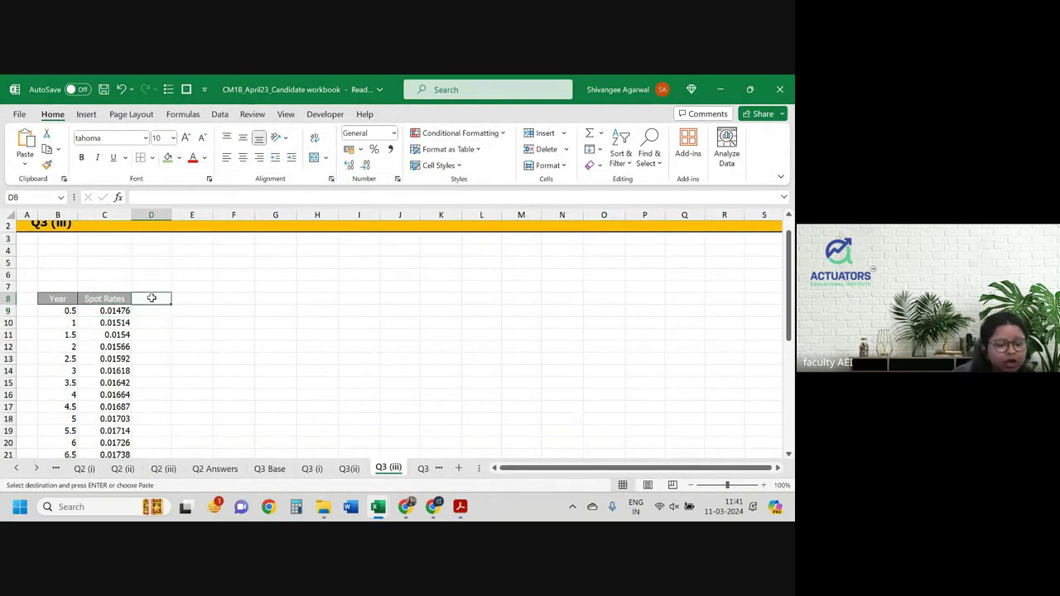
pyautogui.write('RP')
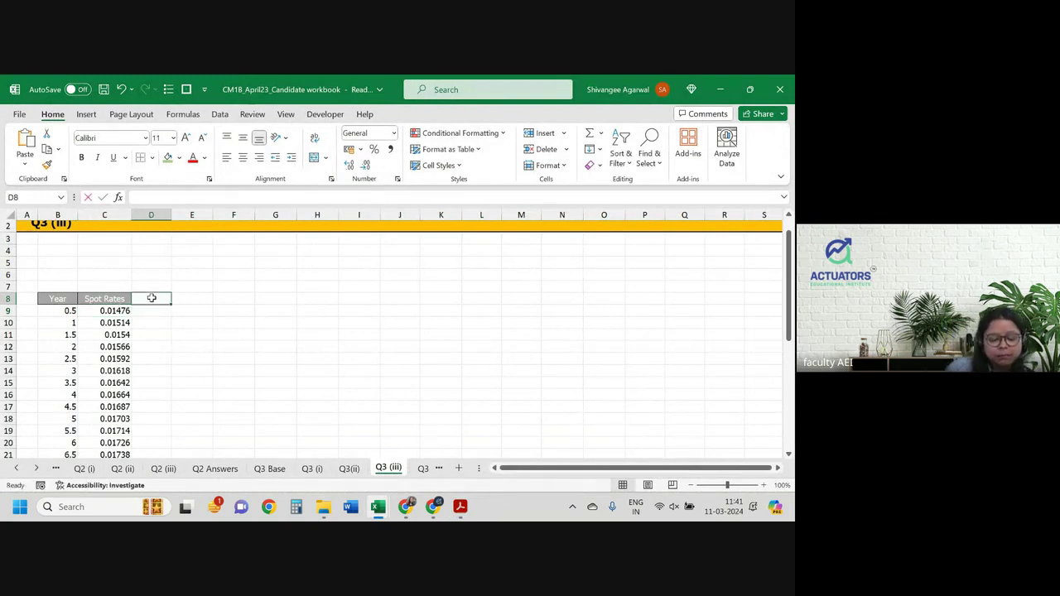
pyautogui.press('Return')
pyautogui.write('0.')
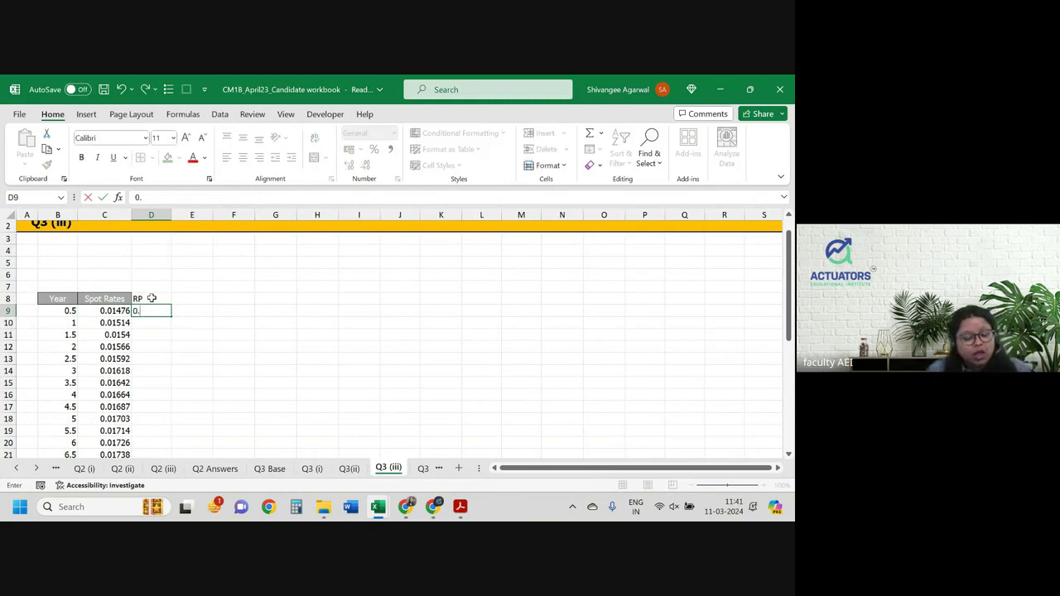
pyautogui.write('50%')
pyautogui.press('Return')
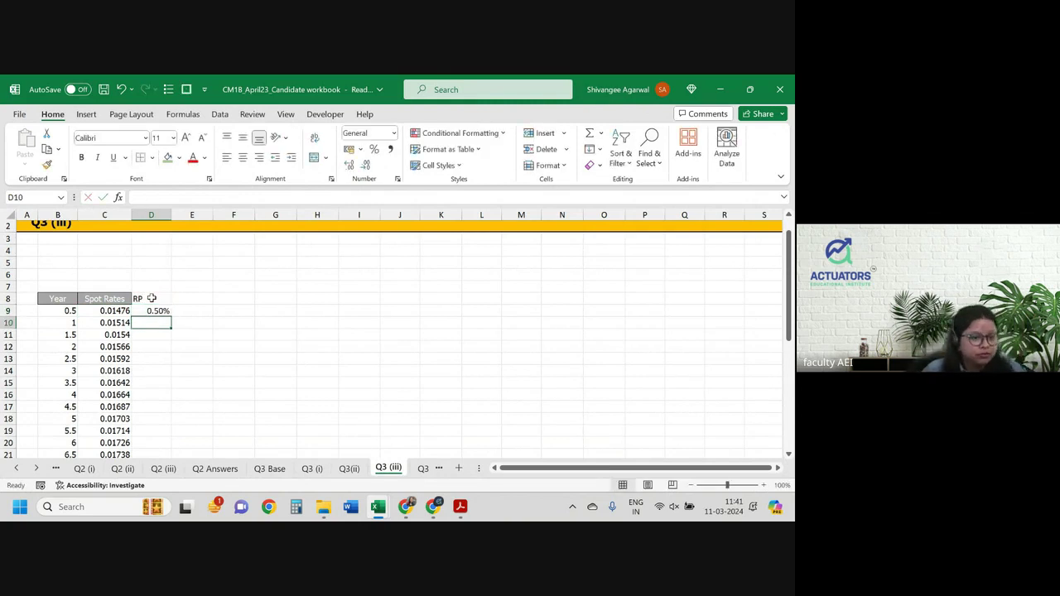
pyautogui.click(156, 309)
pyautogui.doubleClick(170, 313)
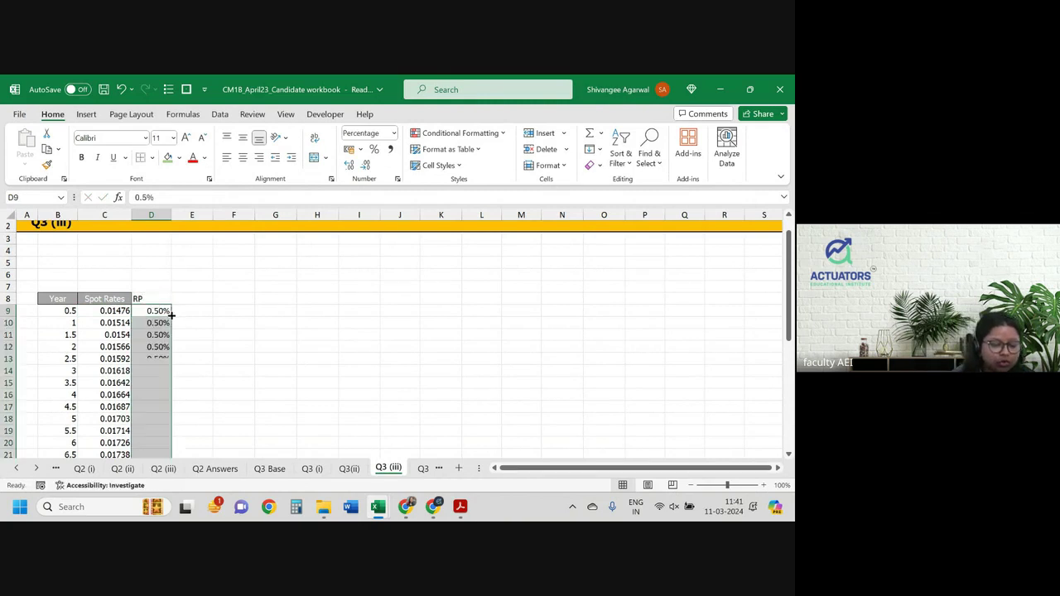
# Add a DF header in E8 and enter =(1+C9+D9)^-B9 in E9.
pyautogui.click(193, 302)
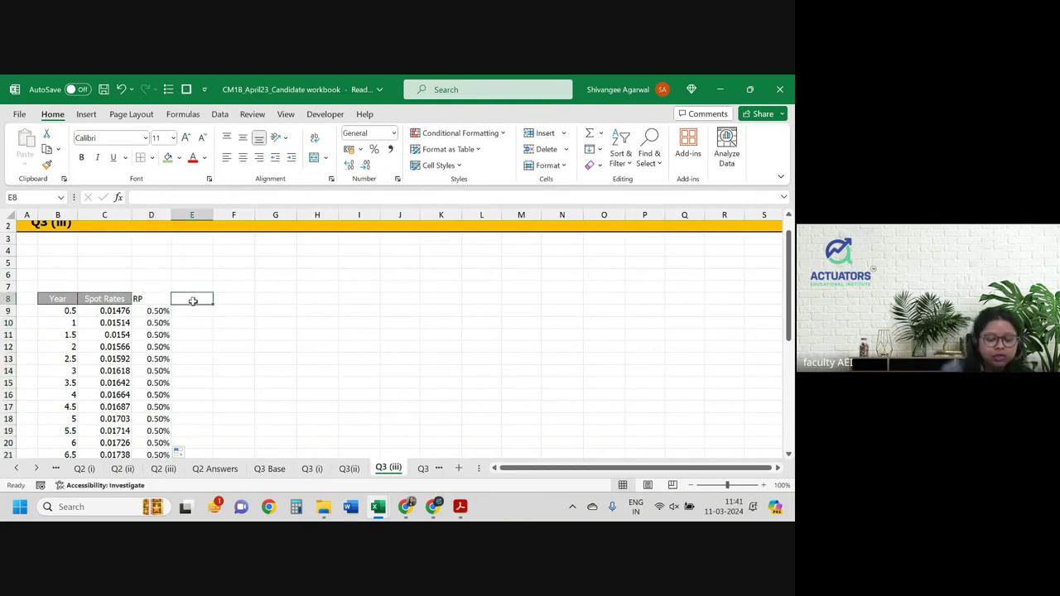
pyautogui.write('DF')
pyautogui.press('Return')
pyautogui.write('=')
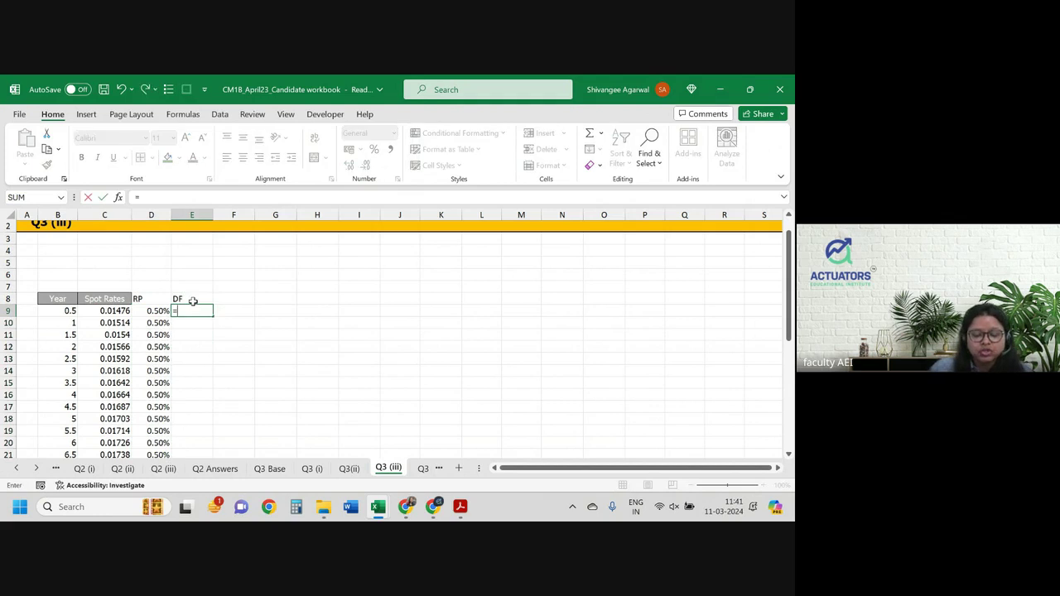
pyautogui.write('(1+')
pyautogui.press('Left')
pyautogui.press('Left')
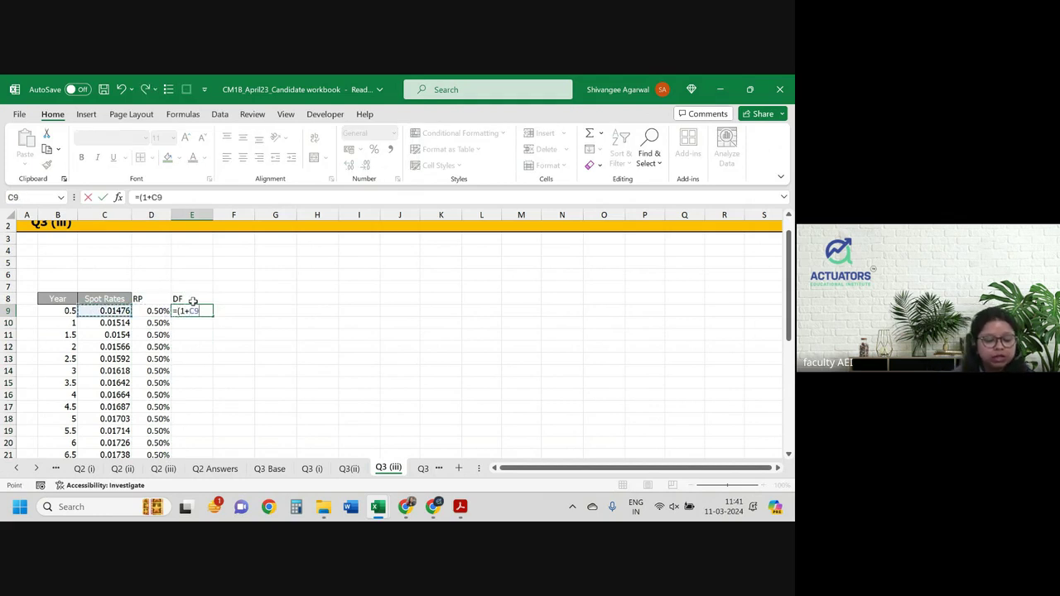
pyautogui.write('+')
pyautogui.press('Left')
pyautogui.write(')')
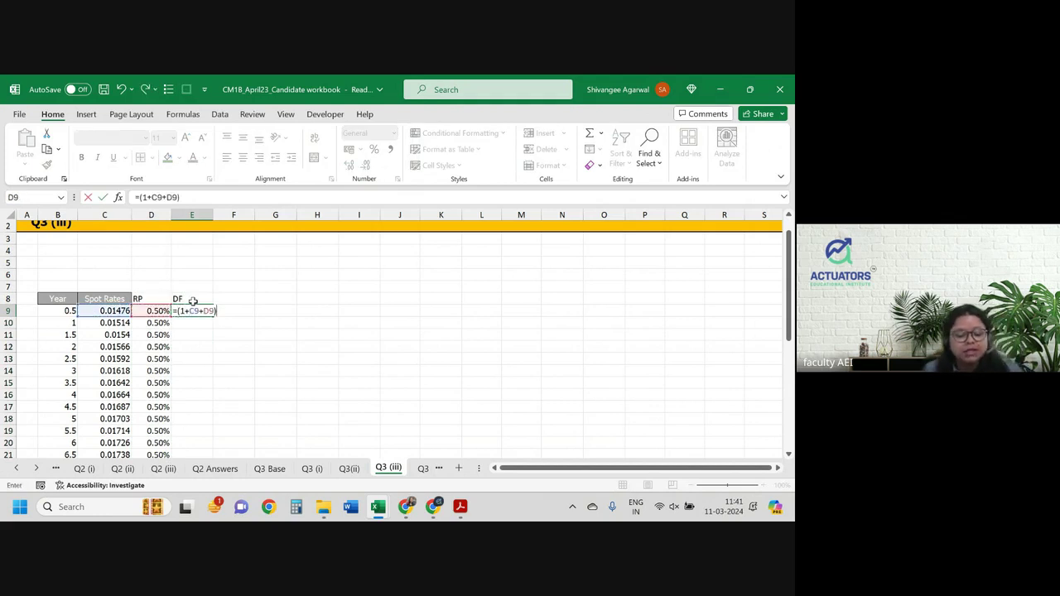
pyautogui.write('^')
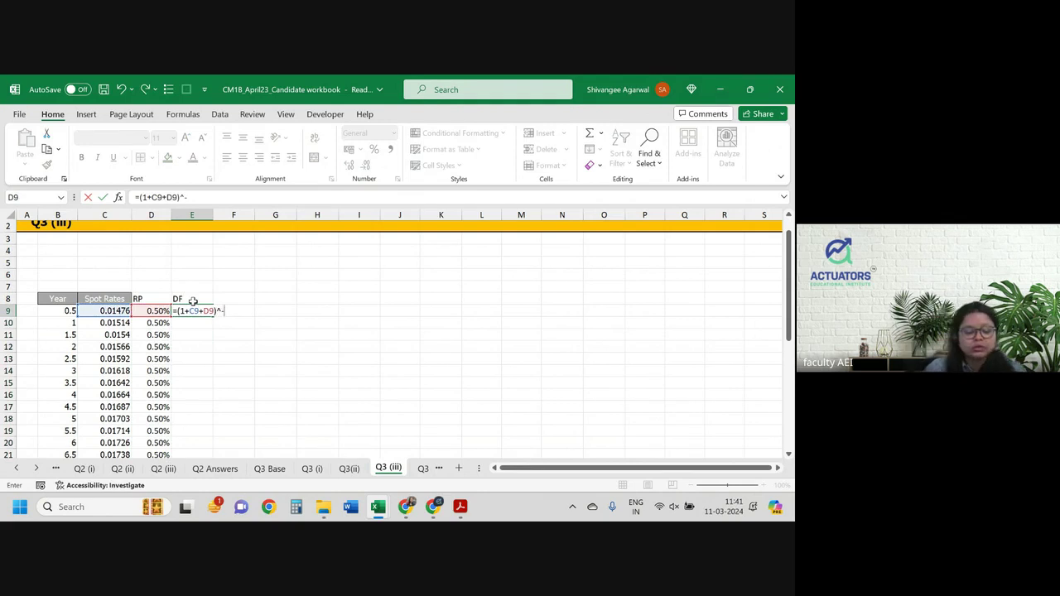
pyautogui.write('-')
pyautogui.press('Left')
pyautogui.press('Left')
pyautogui.press('Left')
pyautogui.press('Return')
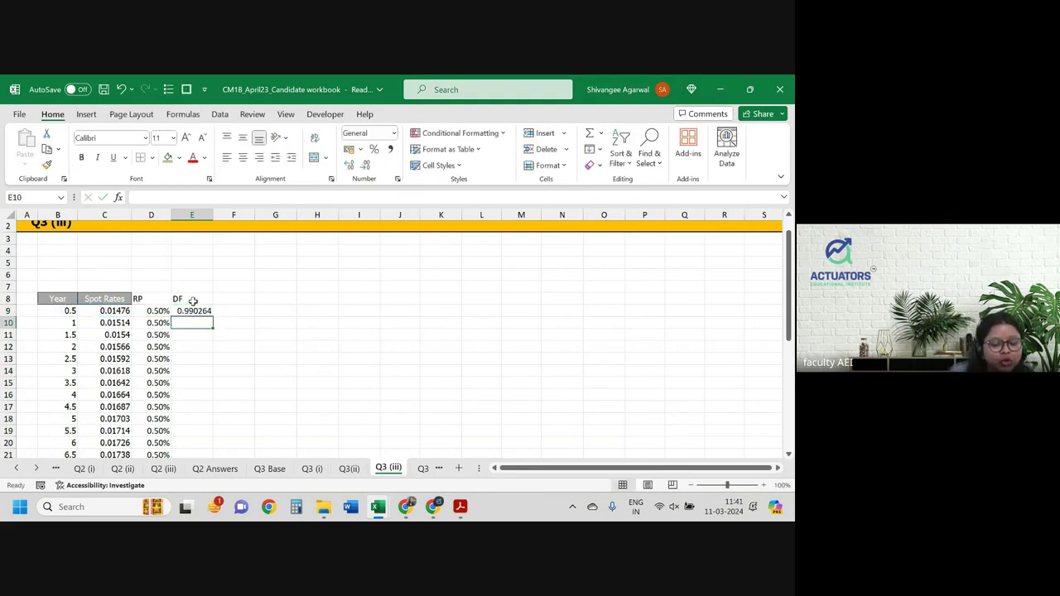
# Fill the discount factor formula down column E.
pyautogui.click(192, 308)
pyautogui.moveTo(199, 317); pyautogui.dragTo(203, 319)
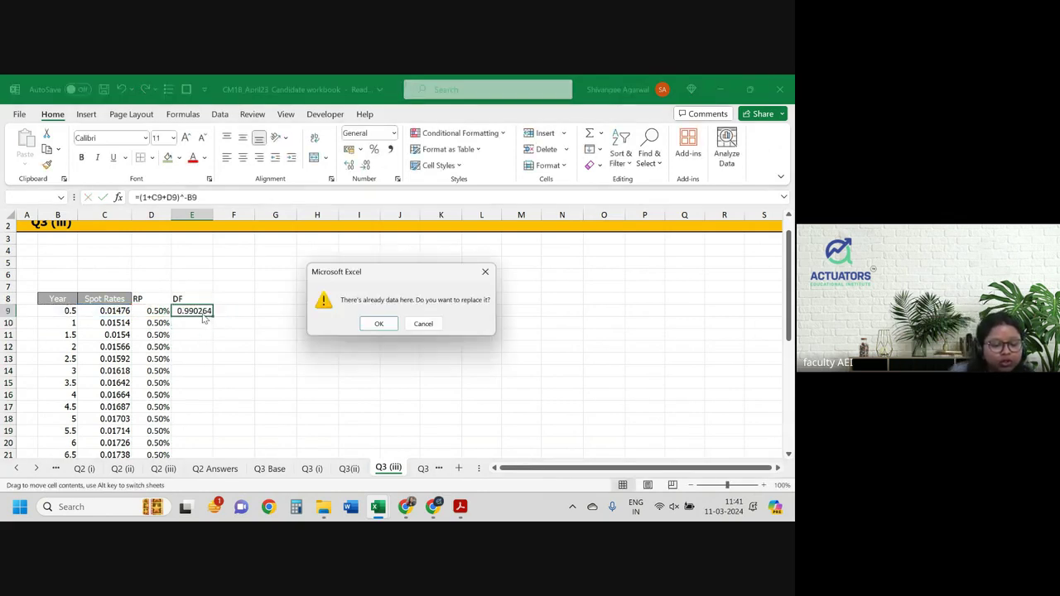
pyautogui.click(422, 323)
pyautogui.doubleClick(214, 313)
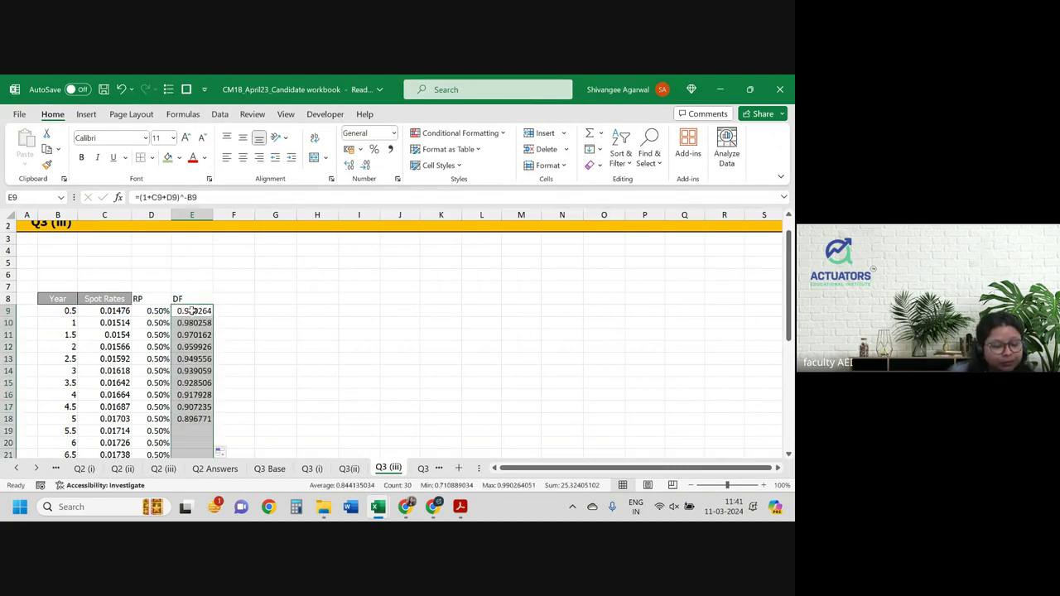
# Give the RP and DF headers the grey Spot Rates header style.
pyautogui.click(104, 299)
pyautogui.click(46, 164)
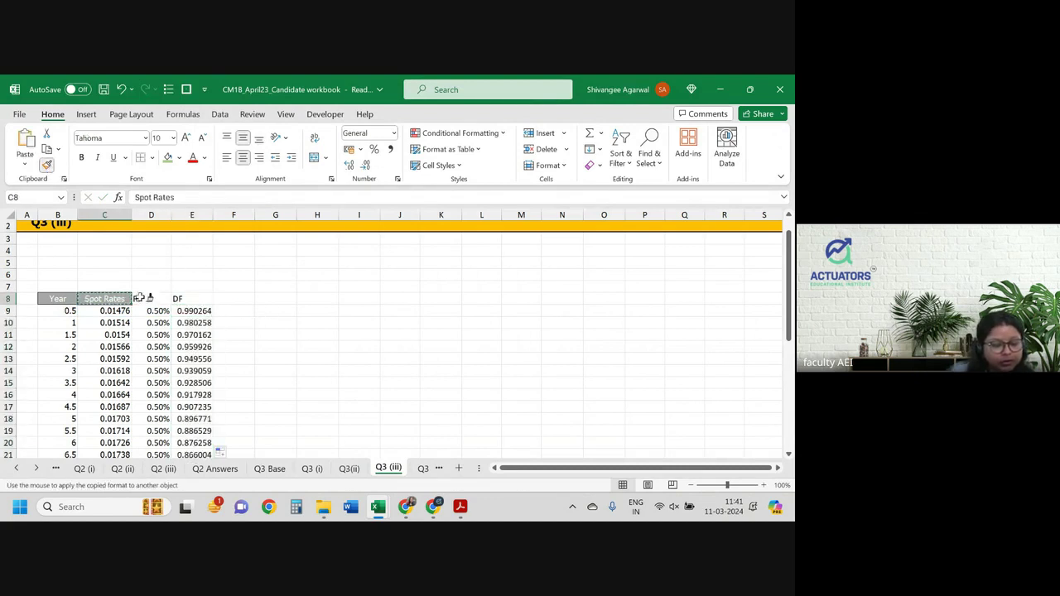
pyautogui.moveTo(145, 298); pyautogui.dragTo(192, 299)
# Check the RP values and the cell references of the discount factor formulas.
pyautogui.click(196, 396)
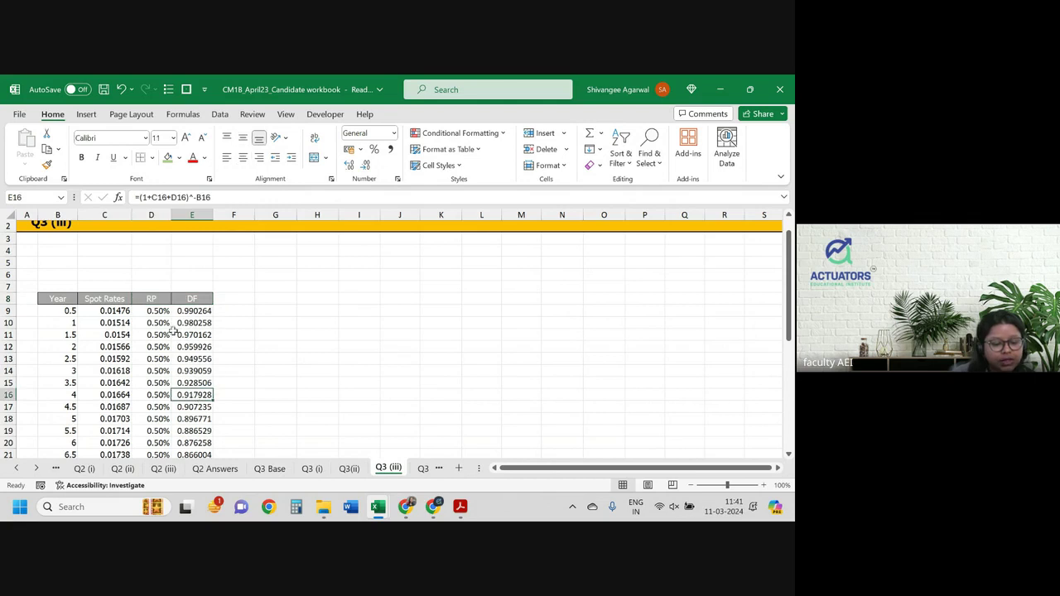
pyautogui.scroll(-6, 171, 320)
pyautogui.scroll(-4, 171, 320)
pyautogui.scroll(8, 171, 321)
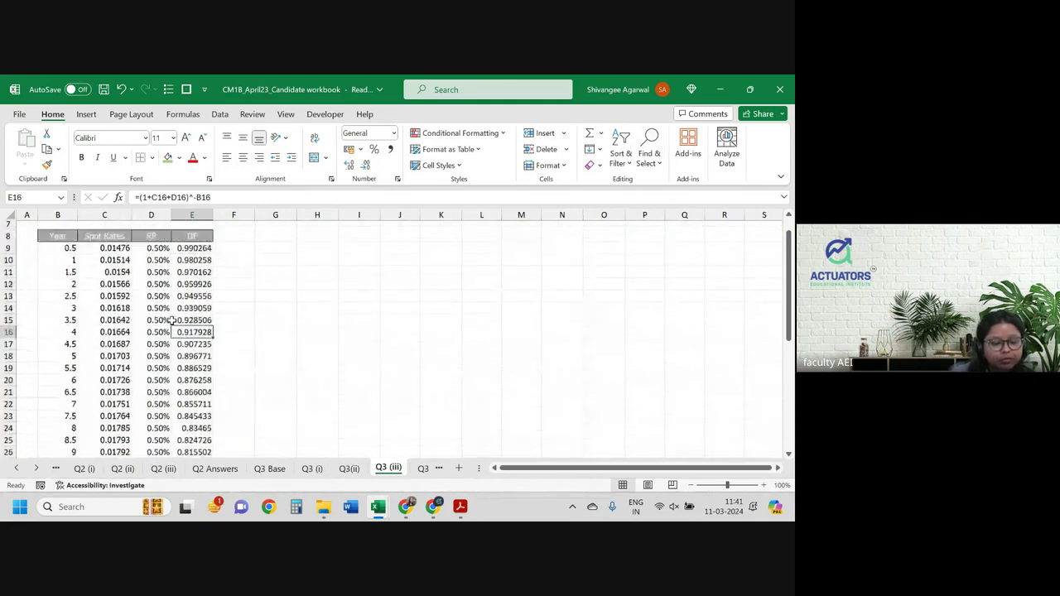
pyautogui.scroll(2, 171, 320)
pyautogui.click(155, 331)
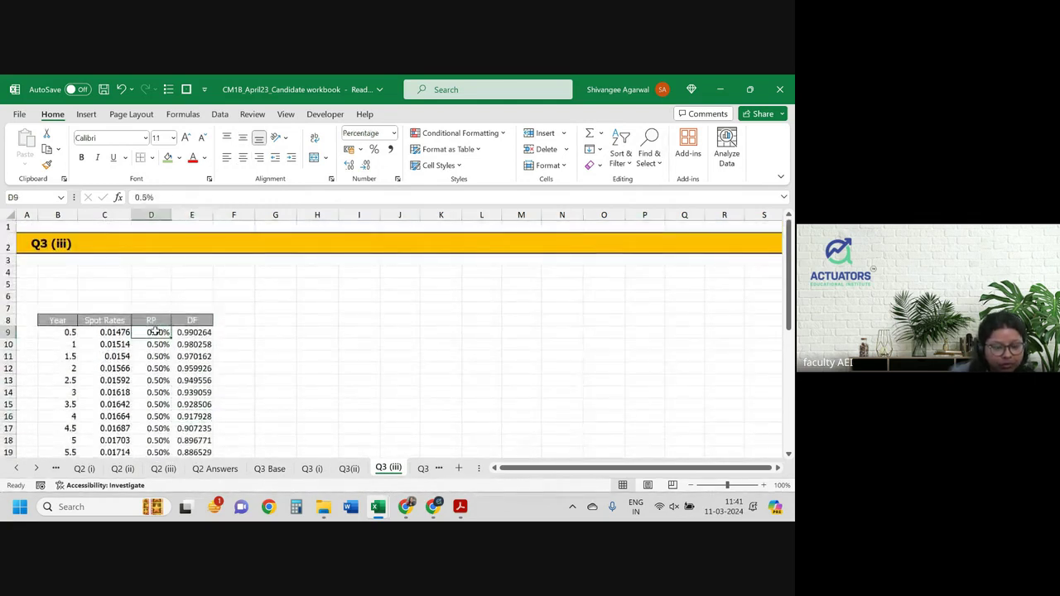
pyautogui.click(195, 332)
pyautogui.doubleClick(196, 331)
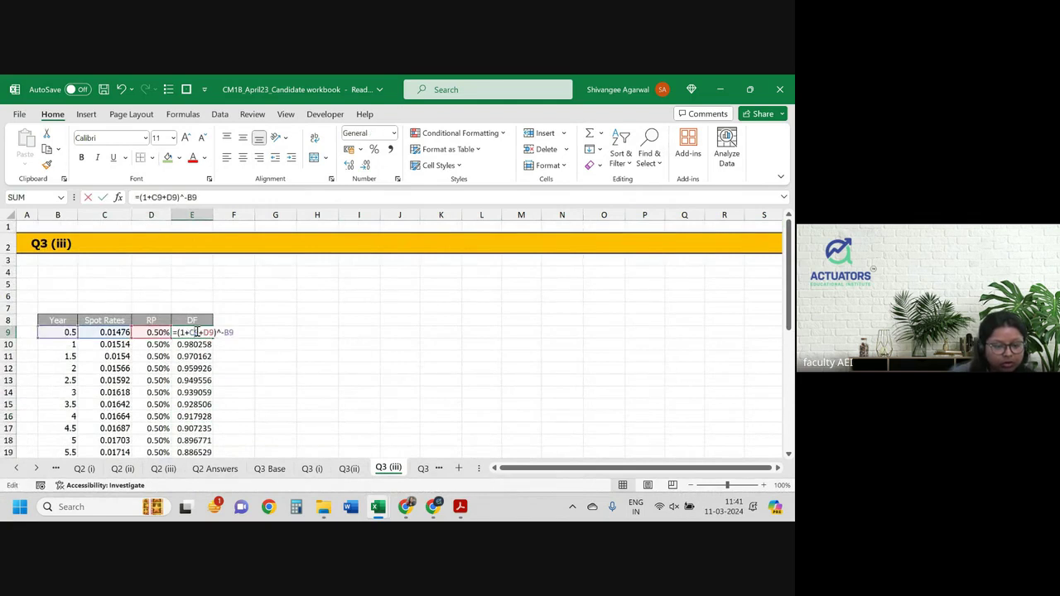
pyautogui.press('Return')
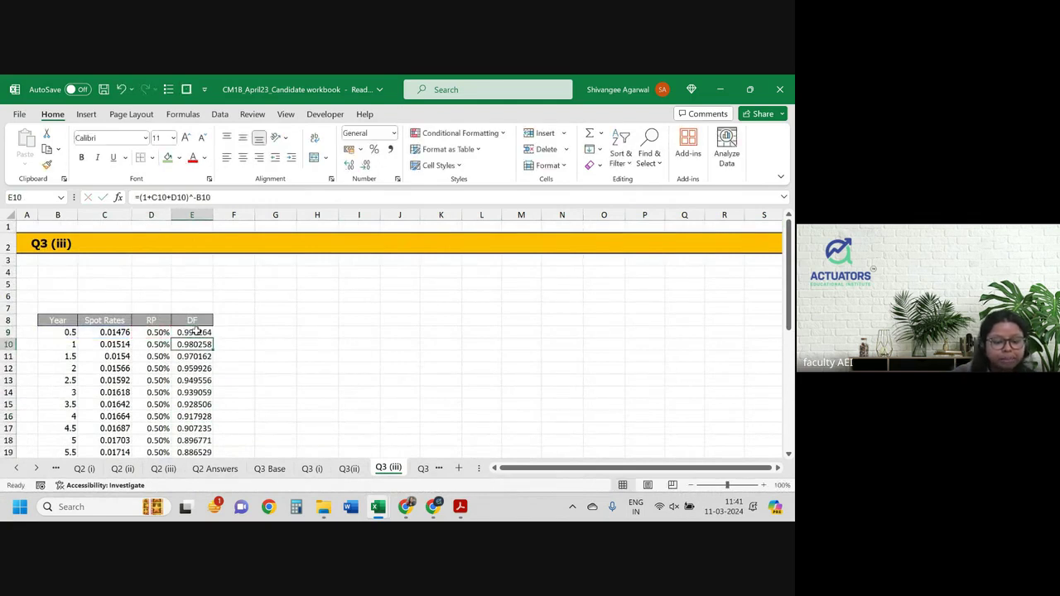
pyautogui.click(256, 283)
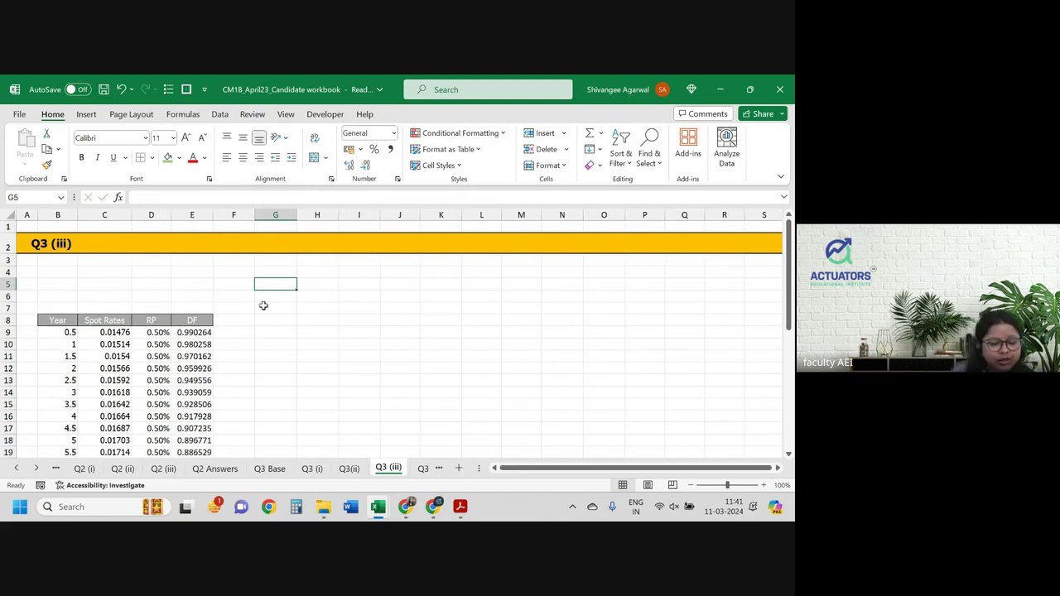
# Enter Cashflows in G8 and PV in H8 as headers.
pyautogui.click(266, 319)
pyautogui.write('Cashf')
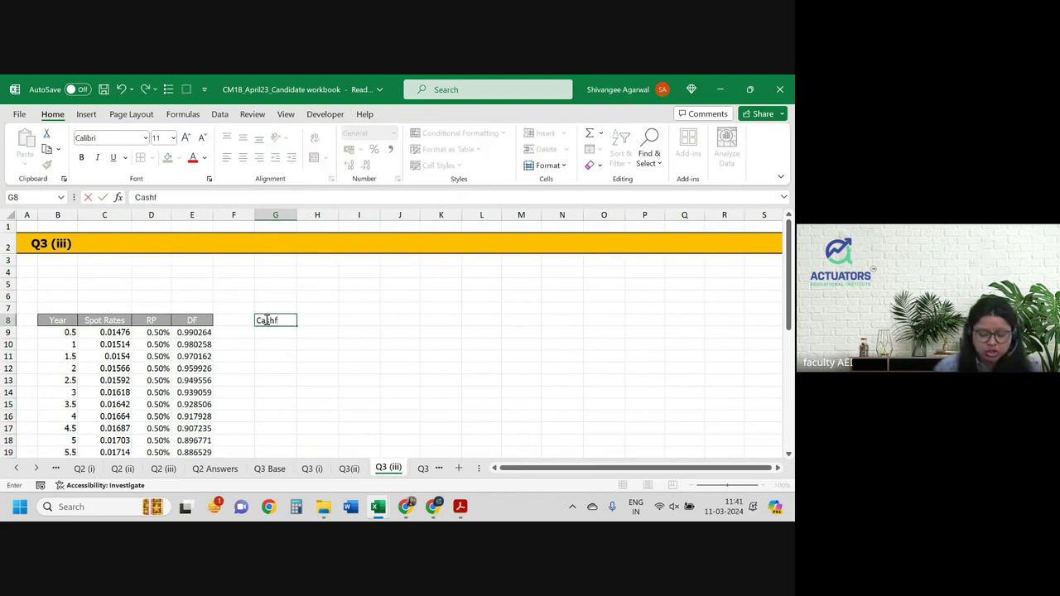
pyautogui.write('lows')
pyautogui.press('Tab')
pyautogui.write('PV')
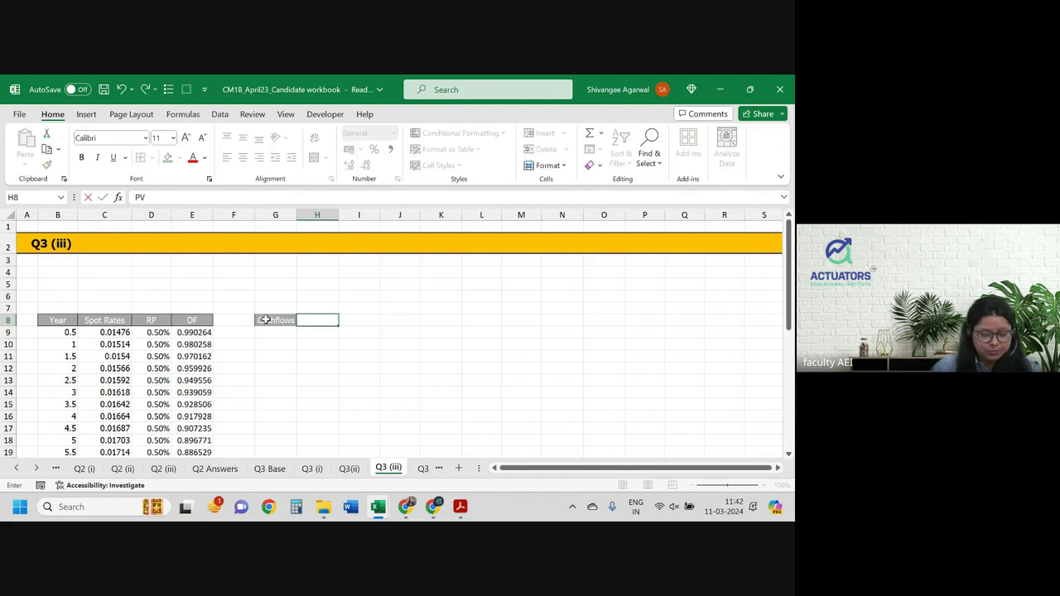
pyautogui.press('Return')
# Add an Option 1 title in G5, merged and centred across G5:H5.
pyautogui.press('Up')
pyautogui.press('Up')
pyautogui.press('Up')
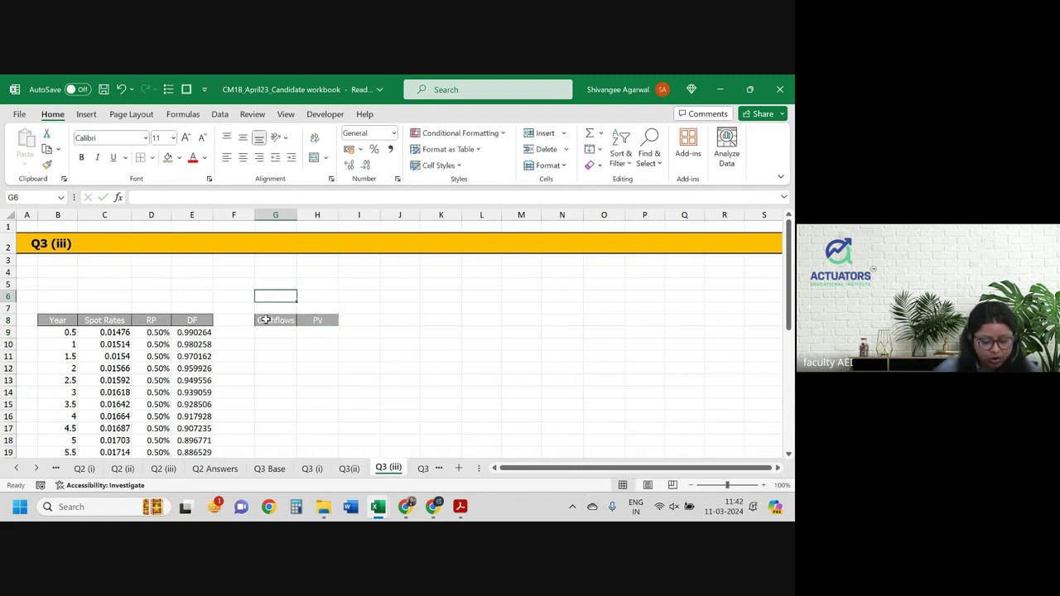
pyautogui.press('Up')
pyautogui.write('Option ')
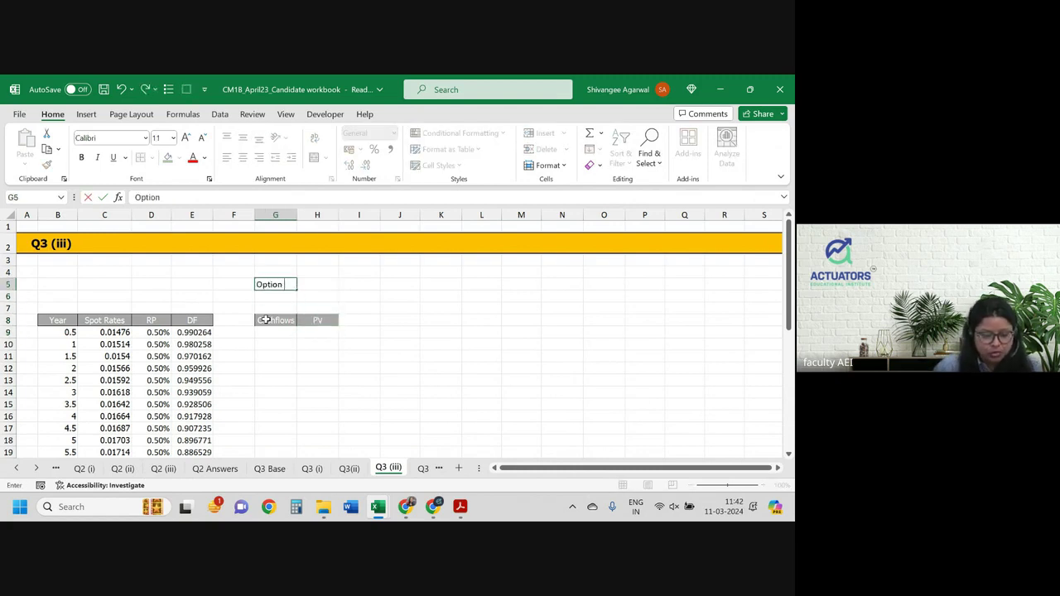
pyautogui.write('1')
pyautogui.press('Tab')
pyautogui.press('Left')
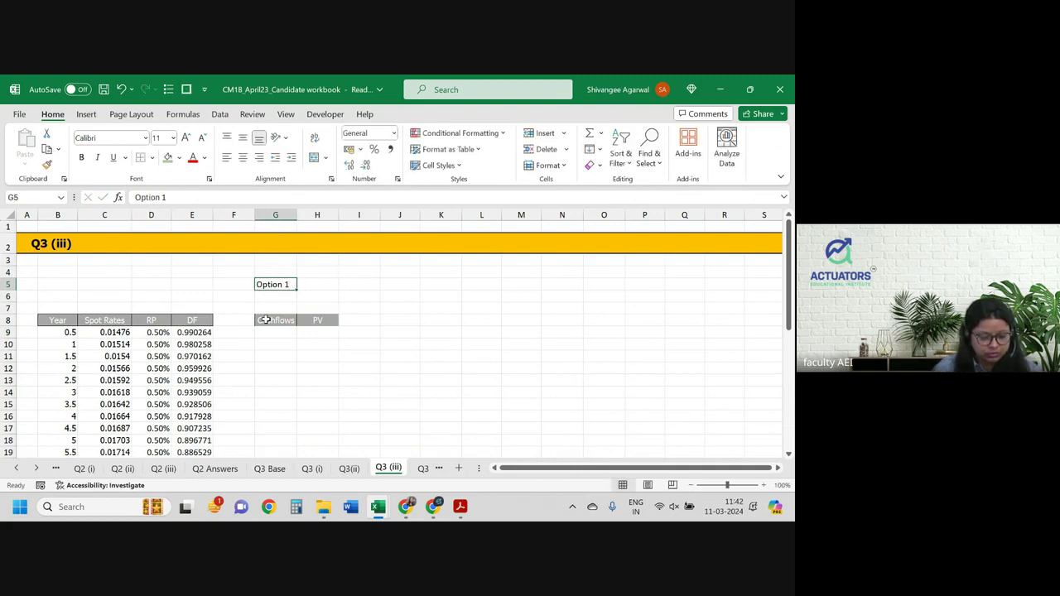
pyautogui.hotkey('shift', 'Right')
pyautogui.click(315, 158)
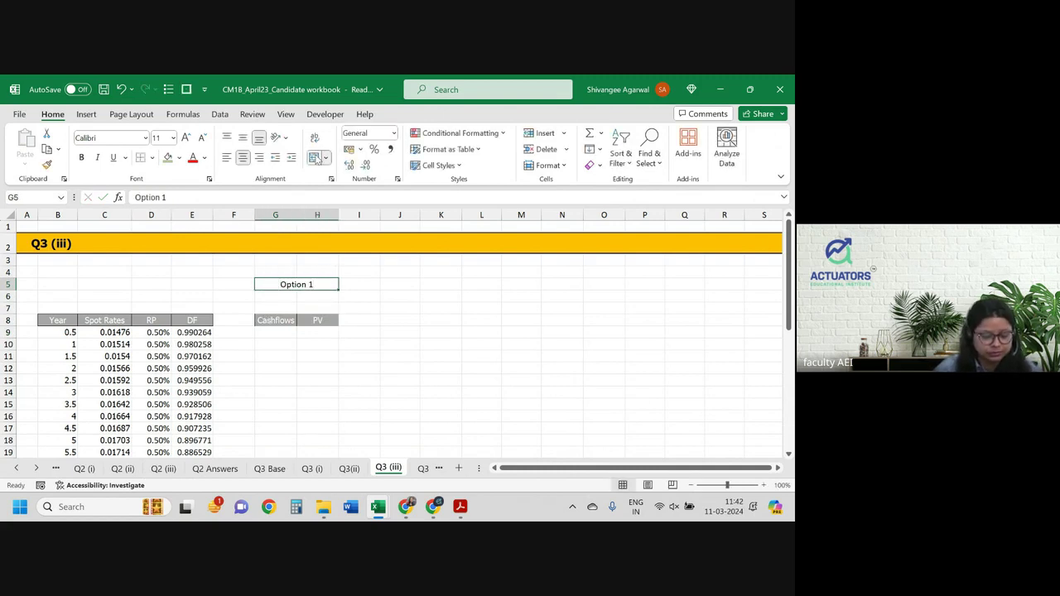
# Narrow gap column F to bring the Option 1 table closer.
pyautogui.click(282, 335)
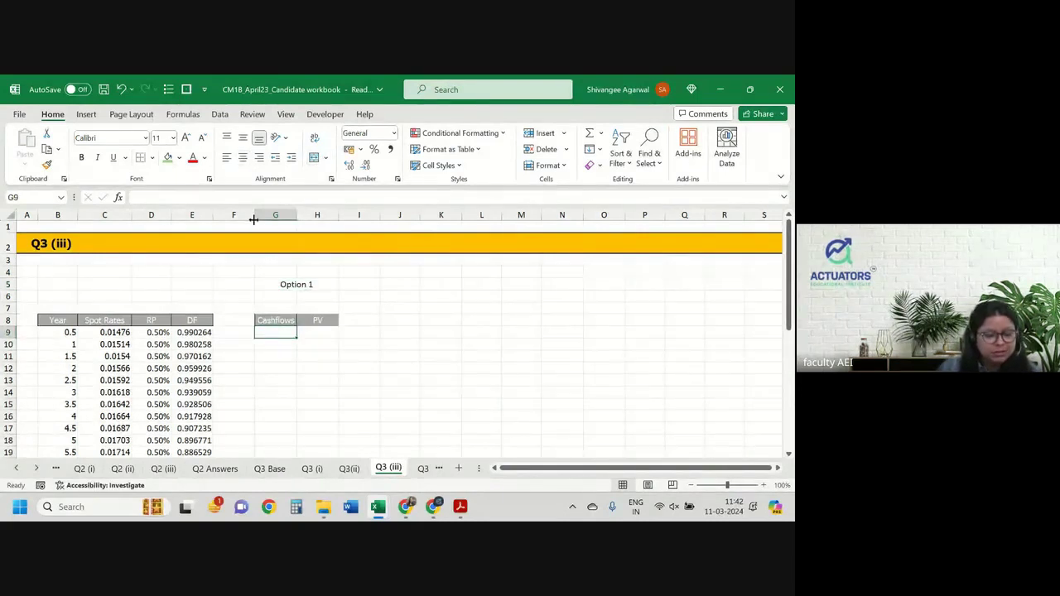
pyautogui.moveTo(255, 218); pyautogui.dragTo(240, 218)
pyautogui.click(273, 296)
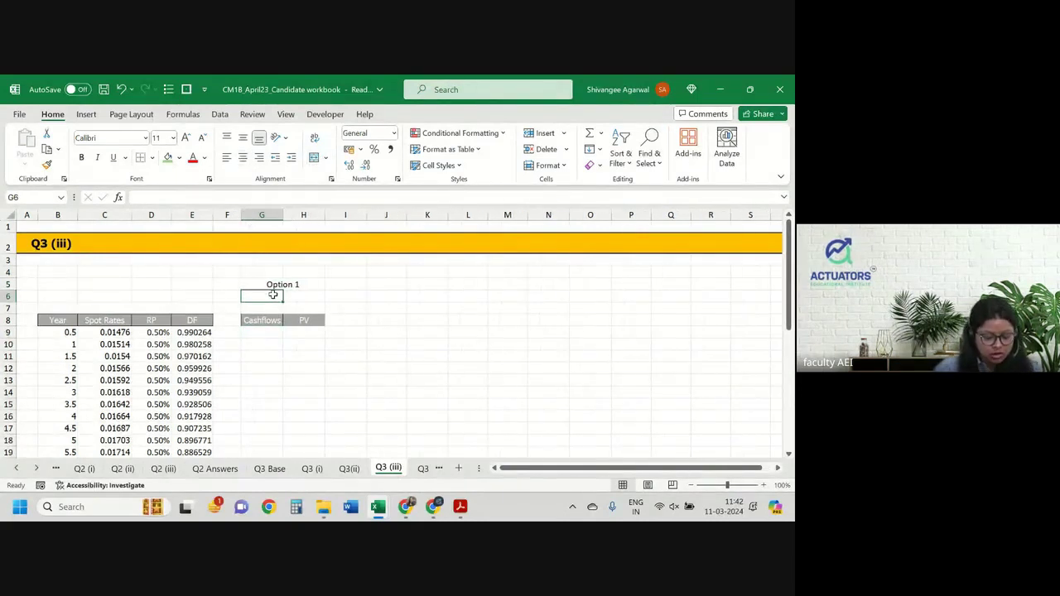
pyautogui.hotkey('alt', 'Tab')
pyautogui.scroll(-5, 392, 330)
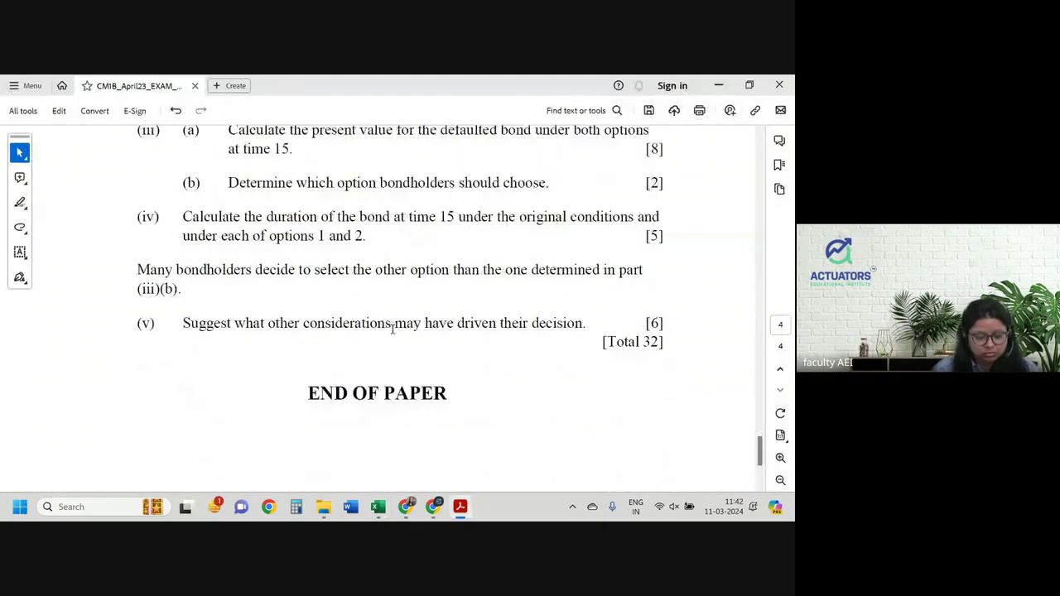
pyautogui.scroll(5, 393, 329)
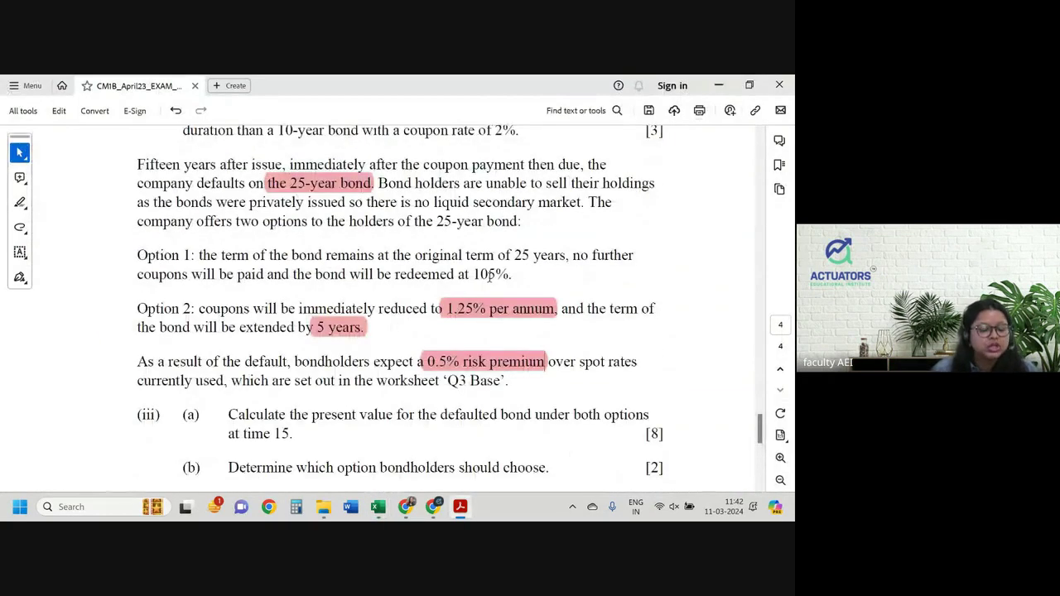
pyautogui.scroll(-1, 491, 265)
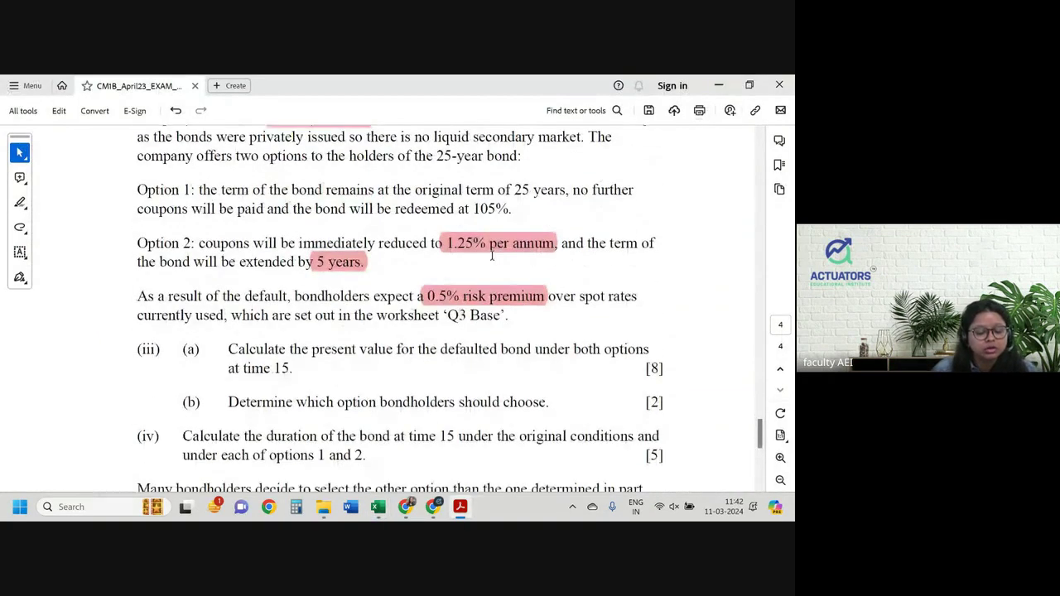
pyautogui.scroll(-1, 492, 257)
pyautogui.scroll(1, 492, 257)
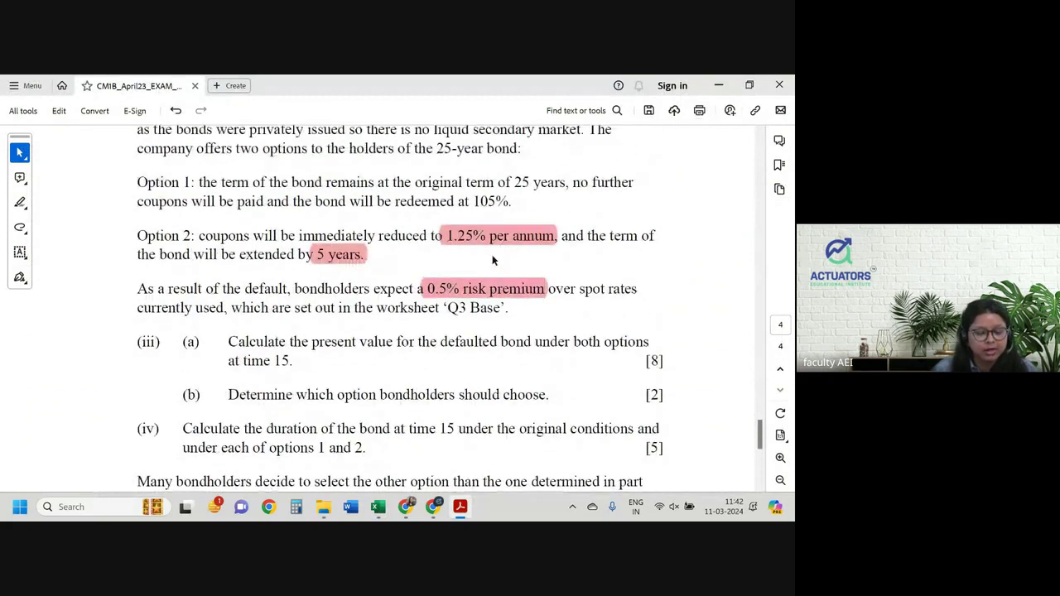
pyautogui.scroll(-1, 492, 257)
pyautogui.scroll(-1, 492, 259)
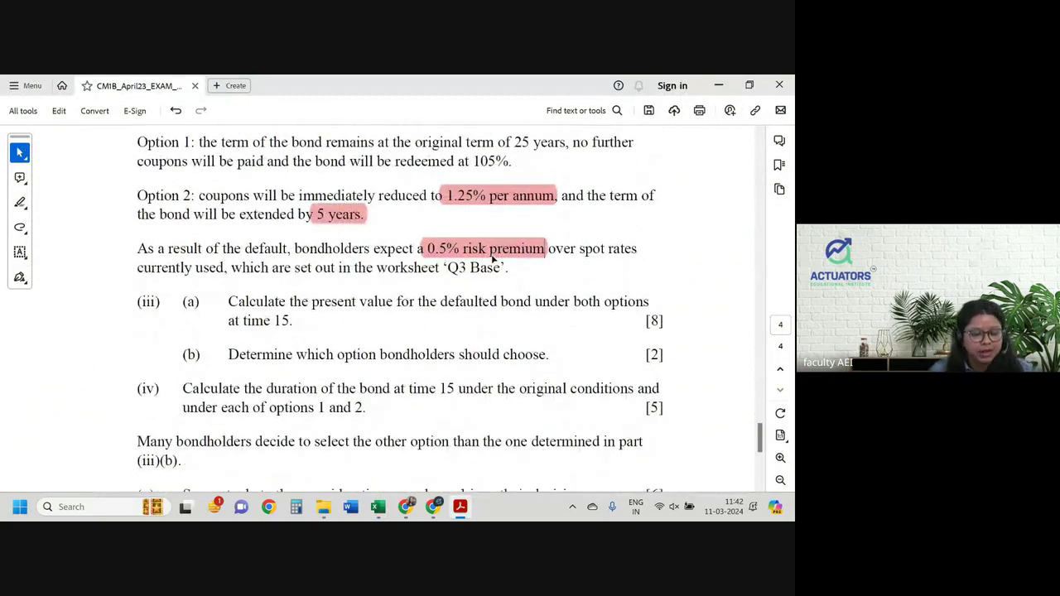
pyautogui.hotkey('alt', 'Tab')
pyautogui.hotkey('alt', 'Tab')
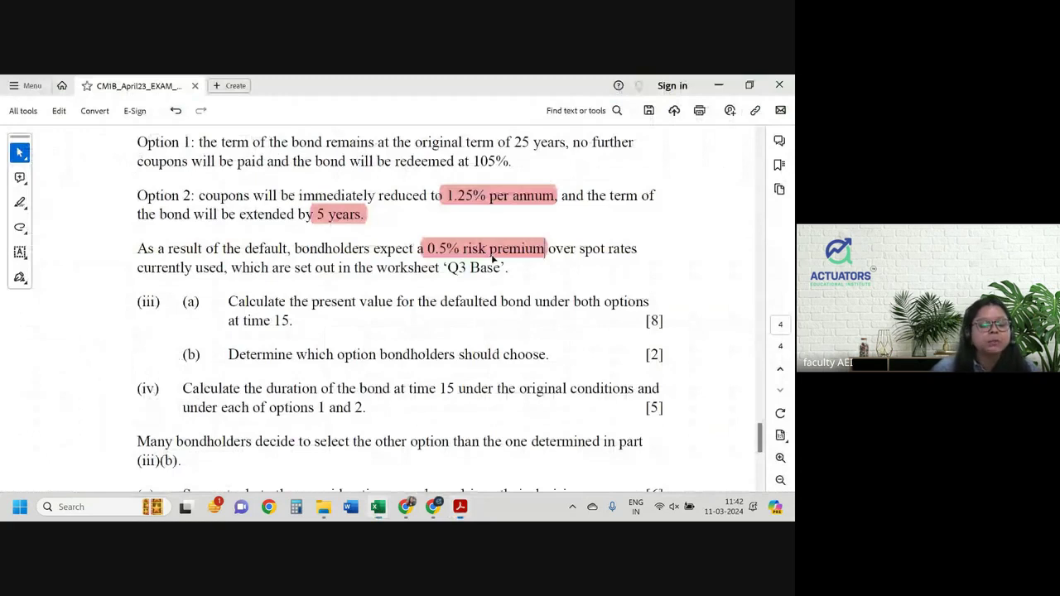
pyautogui.scroll(4, 492, 259)
pyautogui.hotkey('alt', 'Tab')
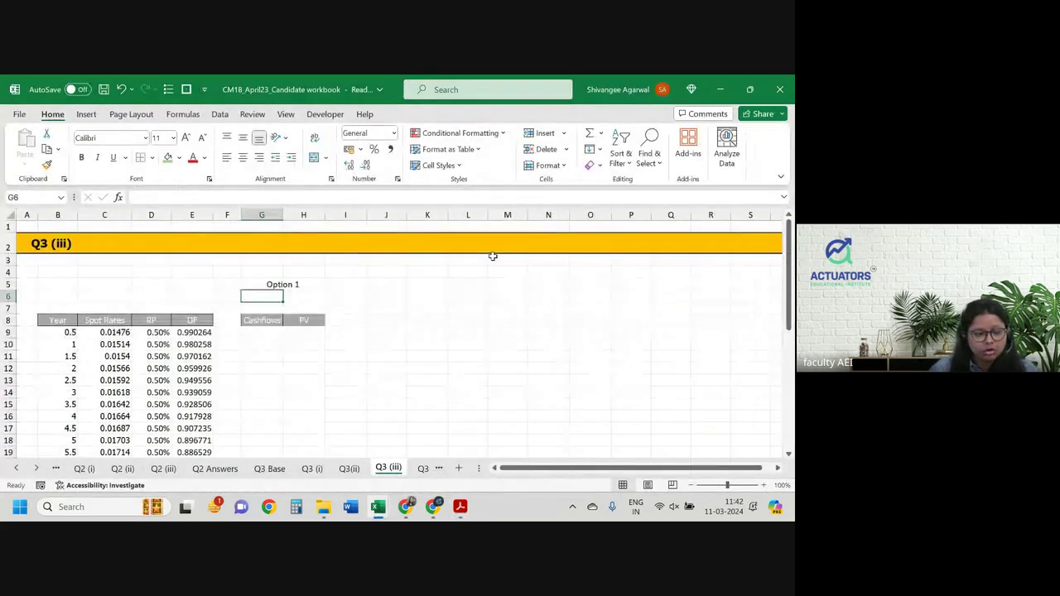
# Place the 105% redemption rate in G7 and clear it from G6.
pyautogui.write('10')
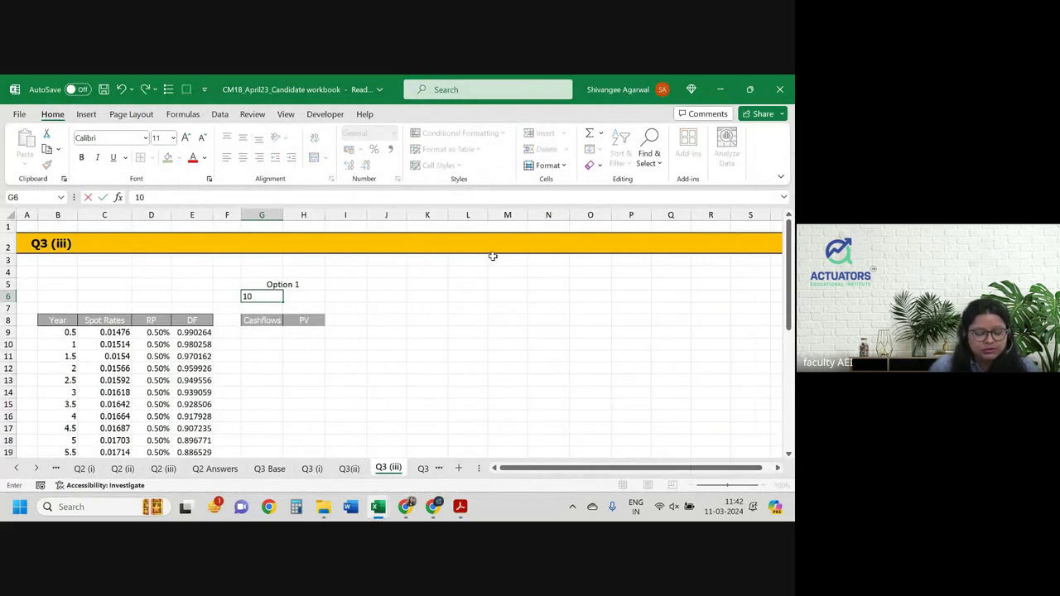
pyautogui.write('5%')
pyautogui.press('Return')
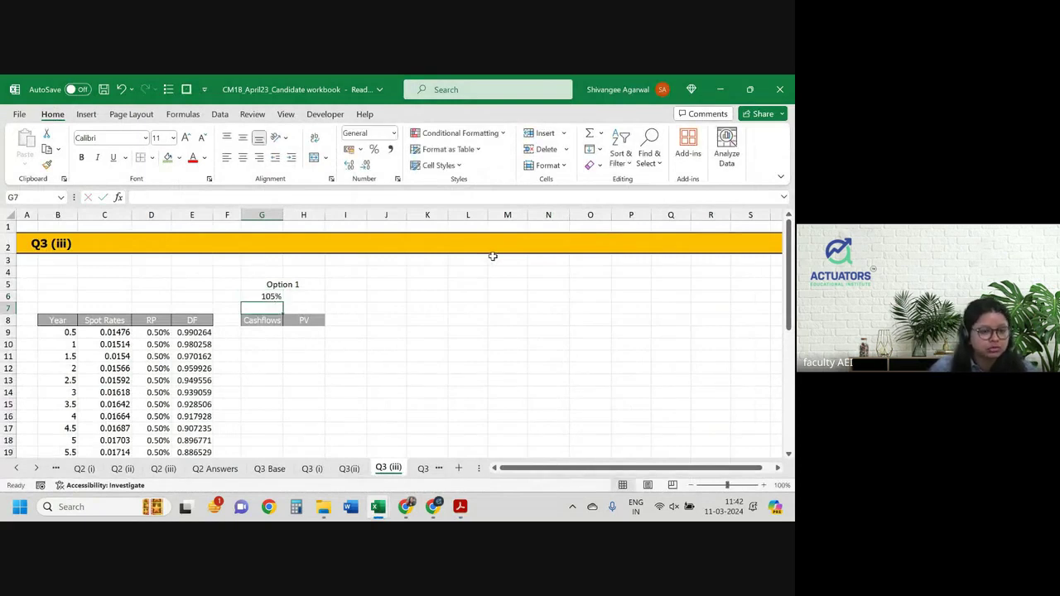
pyautogui.press('Up')
pyautogui.hotkey('ctrl', 'c')
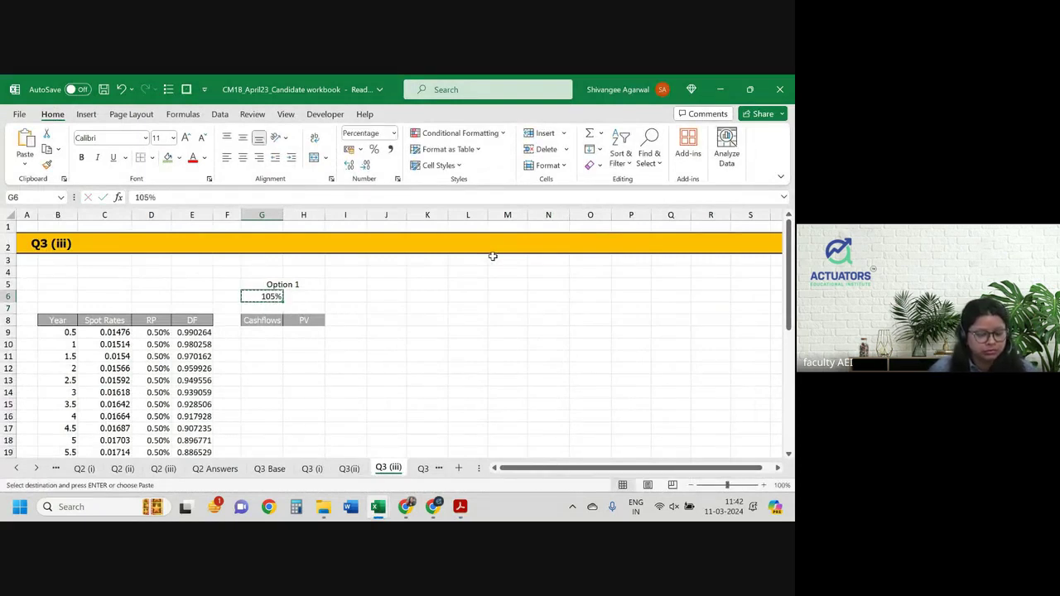
pyautogui.press('Down')
pyautogui.hotkey('ctrl', 'v')
pyautogui.press('Up')
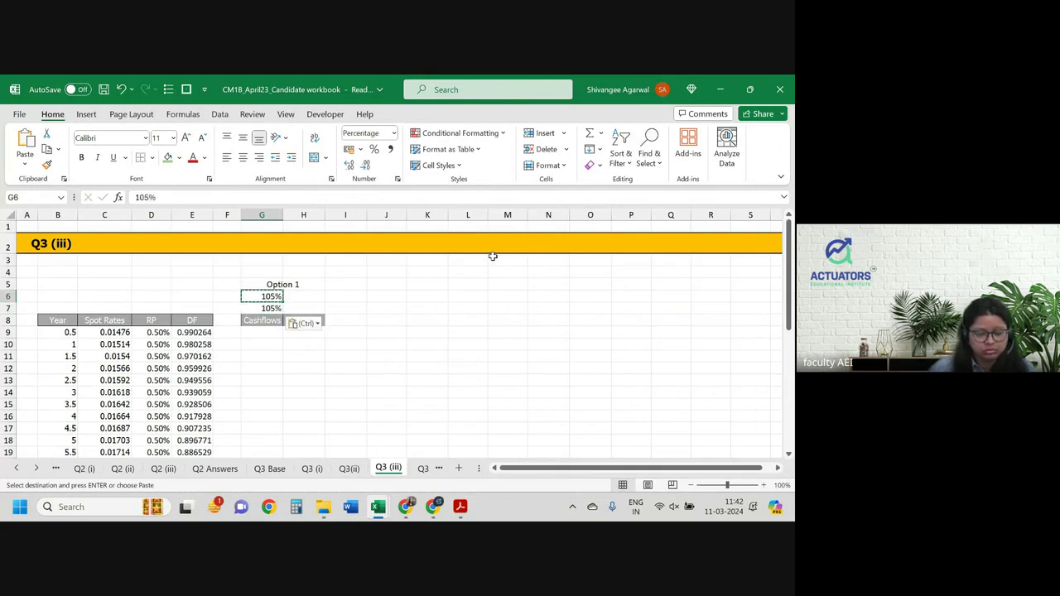
pyautogui.press('Delete')
# Enter a 0 cashflow in G9 with the accounting format copied from Q3 (i).
pyautogui.click(249, 335)
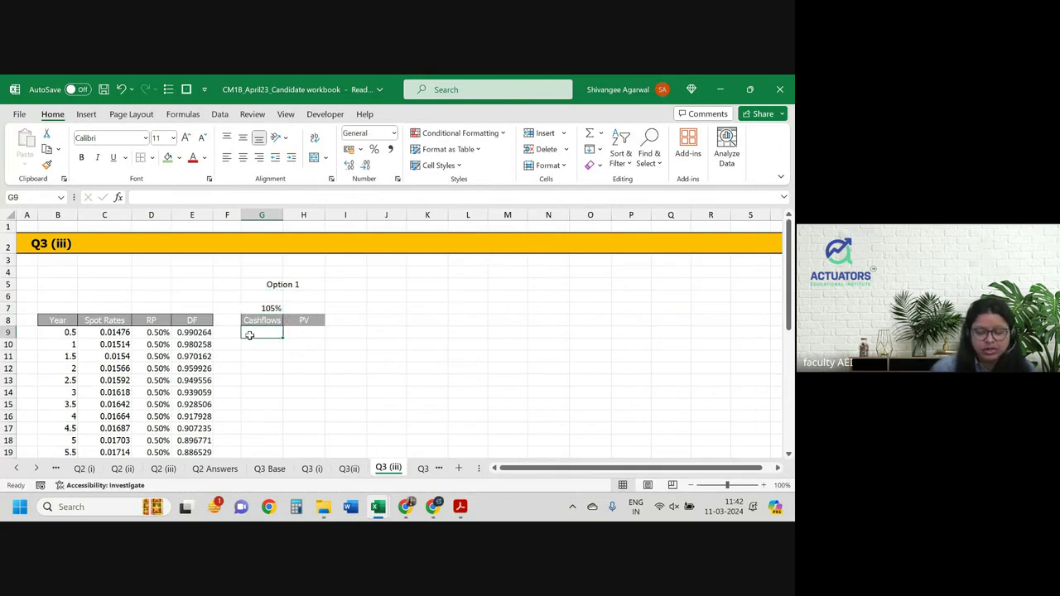
pyautogui.write('0')
pyautogui.press('Return')
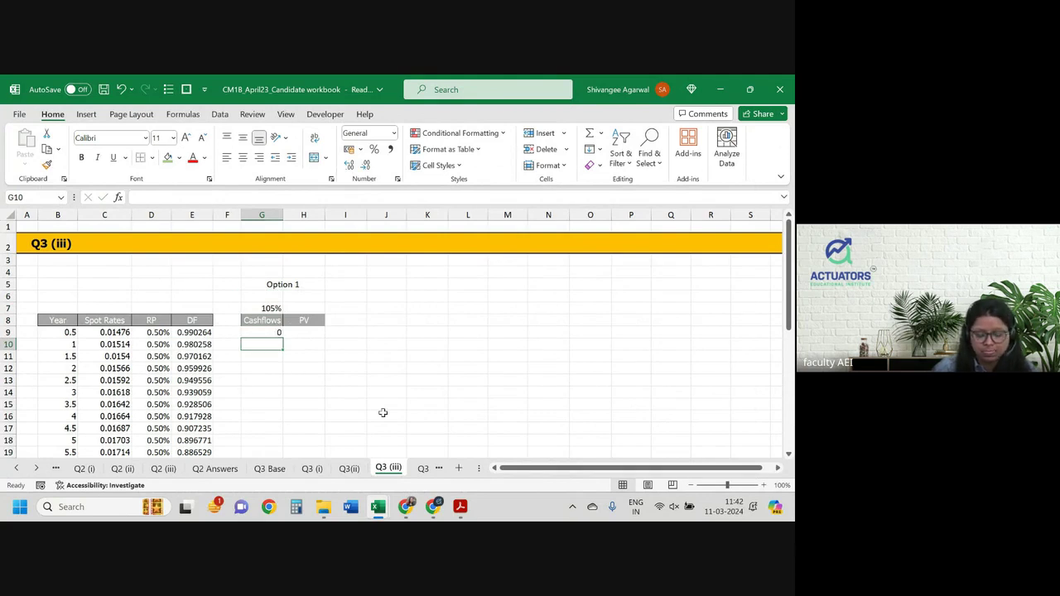
pyautogui.hotkey('ctrl', 'pageup')
pyautogui.hotkey('ctrl', 'pageup')
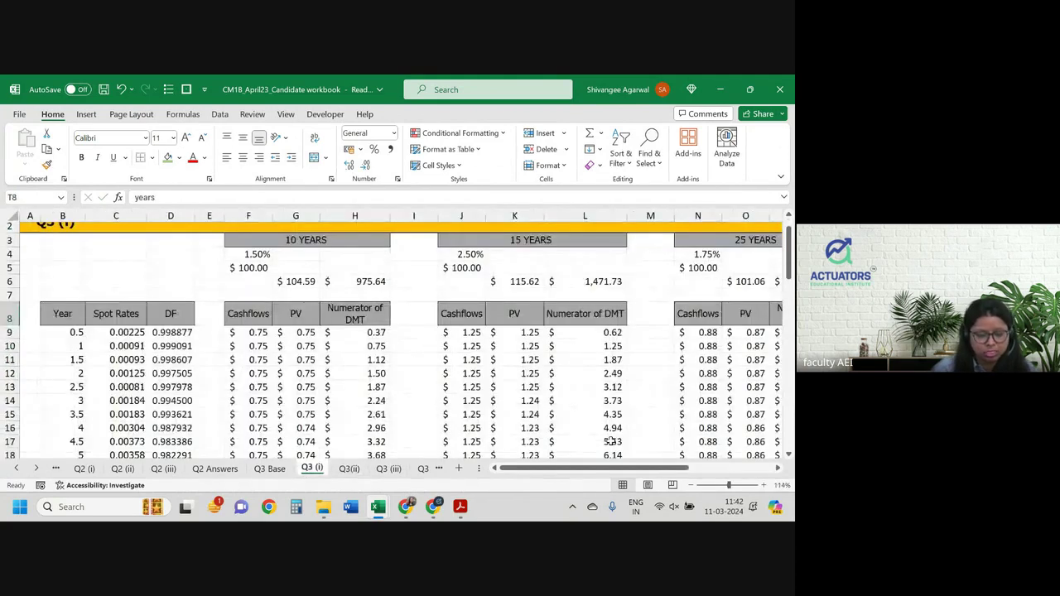
pyautogui.click(307, 334)
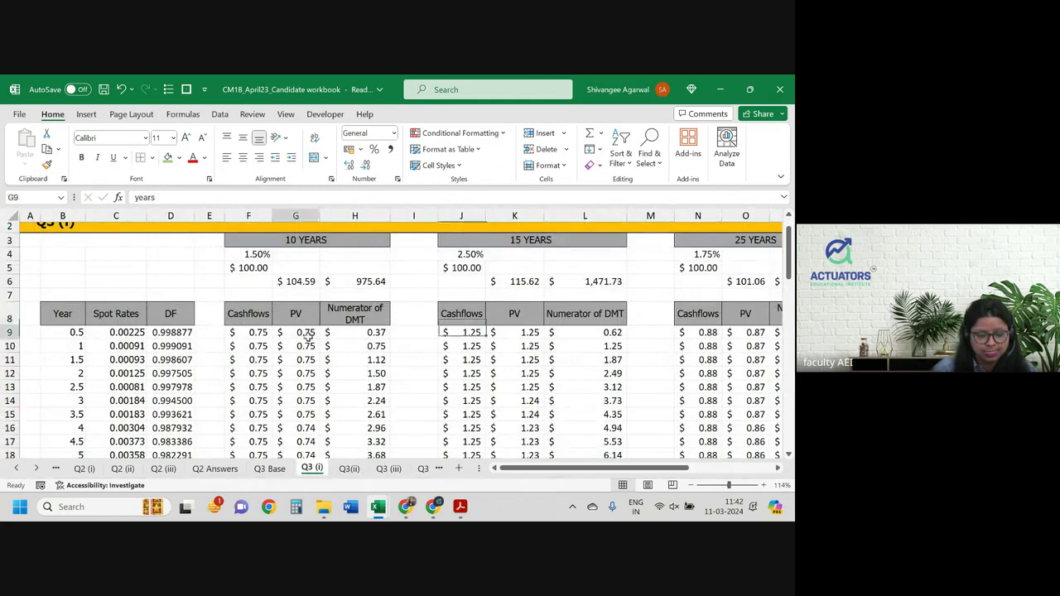
pyautogui.click(47, 164)
pyautogui.hotkey('ctrl', 'pagedown')
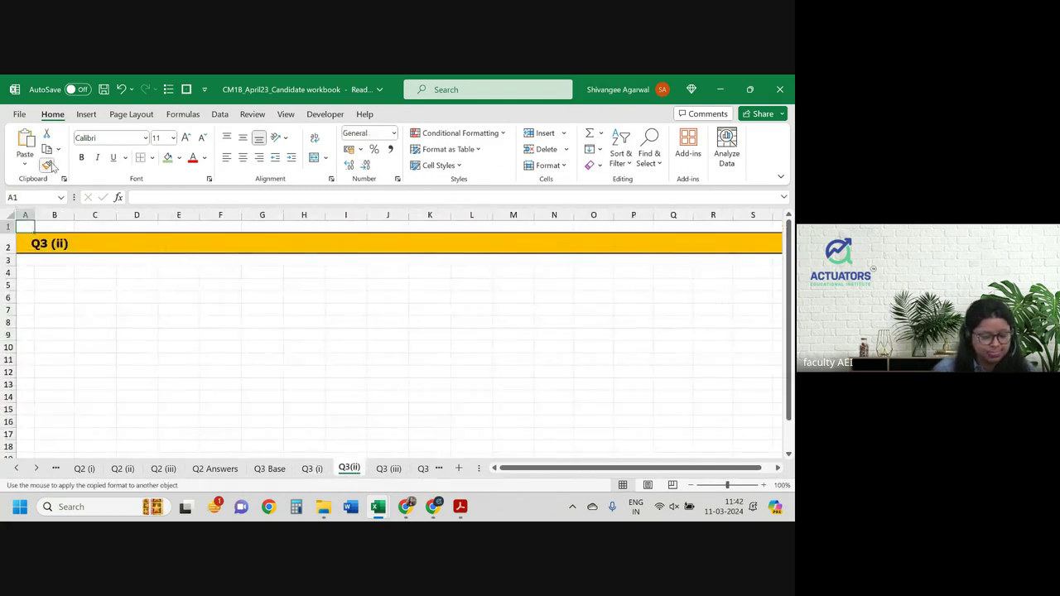
pyautogui.hotkey('ctrl', 'pagedown')
pyautogui.moveTo(272, 333); pyautogui.dragTo(316, 331)
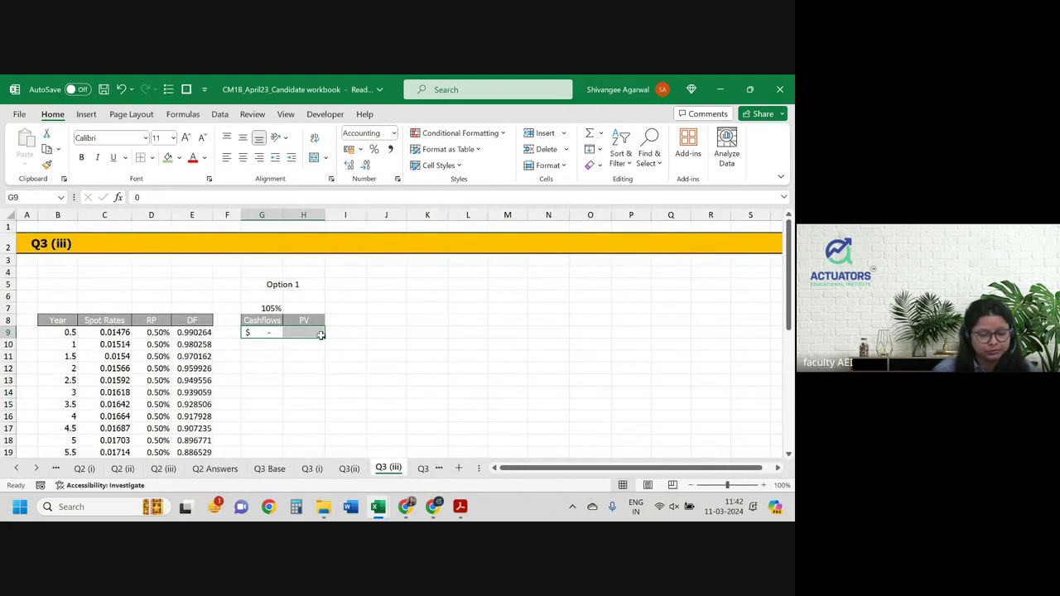
# Fill the zero cashflow down column G to row 28.
pyautogui.keyDown('ctrl'); pyautogui.scroll(2, 321, 335); pyautogui.keyUp('ctrl')
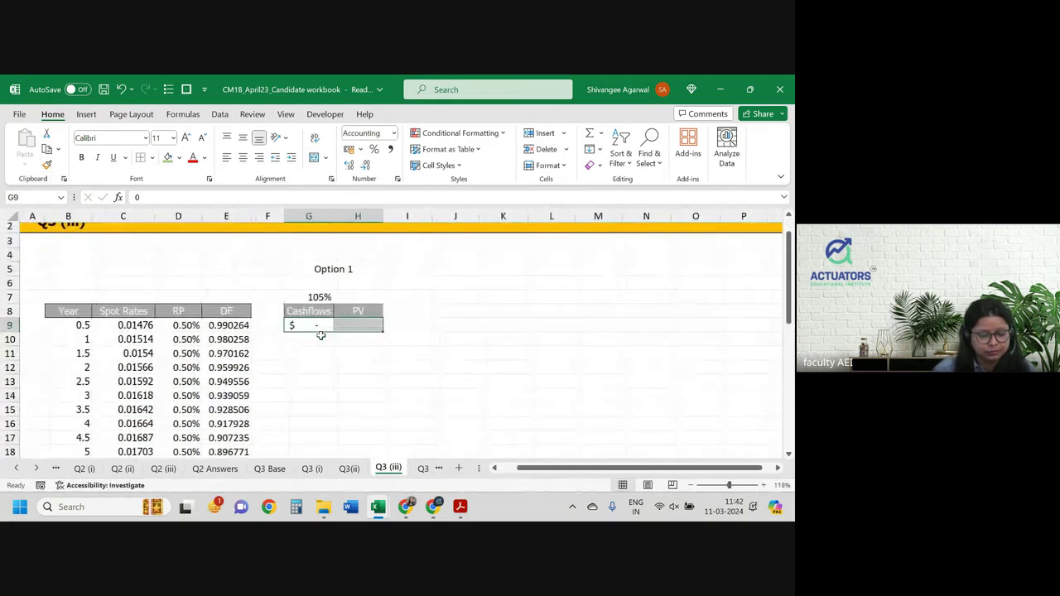
pyautogui.click(317, 325)
pyautogui.moveTo(333, 333); pyautogui.dragTo(333, 479)
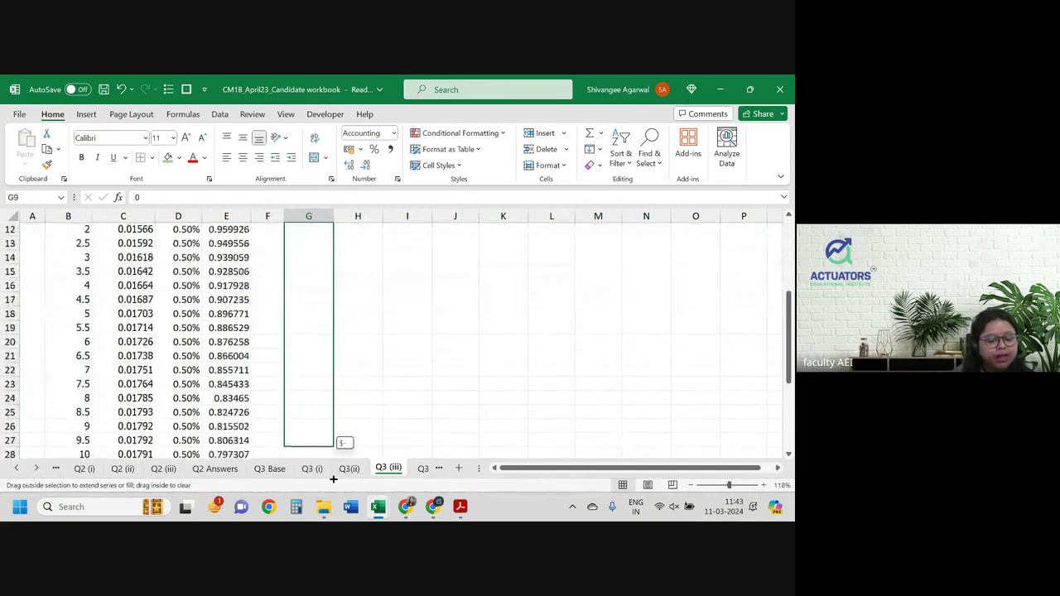
pyautogui.moveTo(333, 479); pyautogui.dragTo(324, 381)
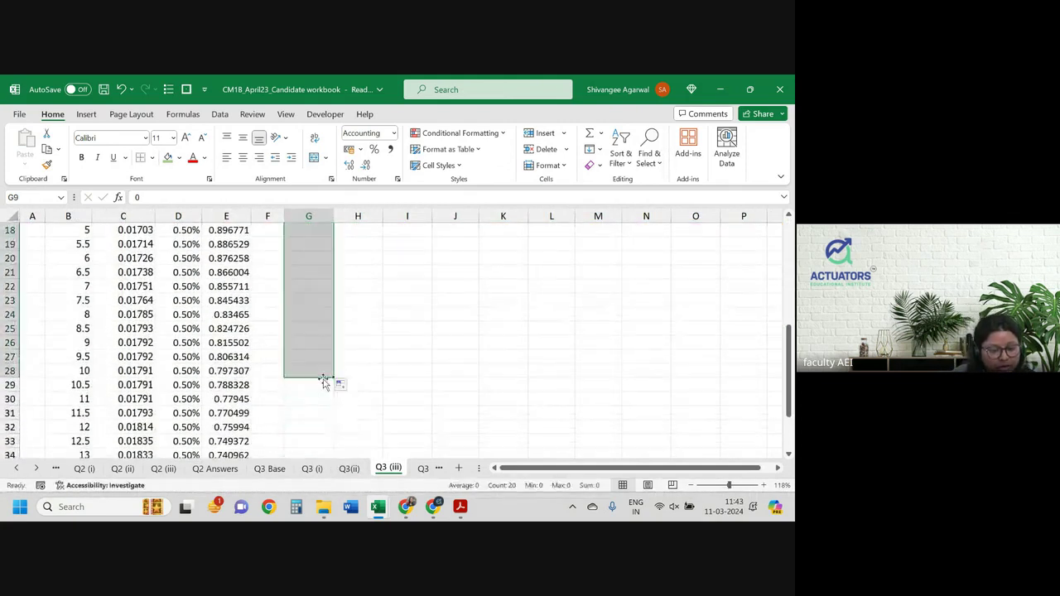
pyautogui.doubleClick(311, 370)
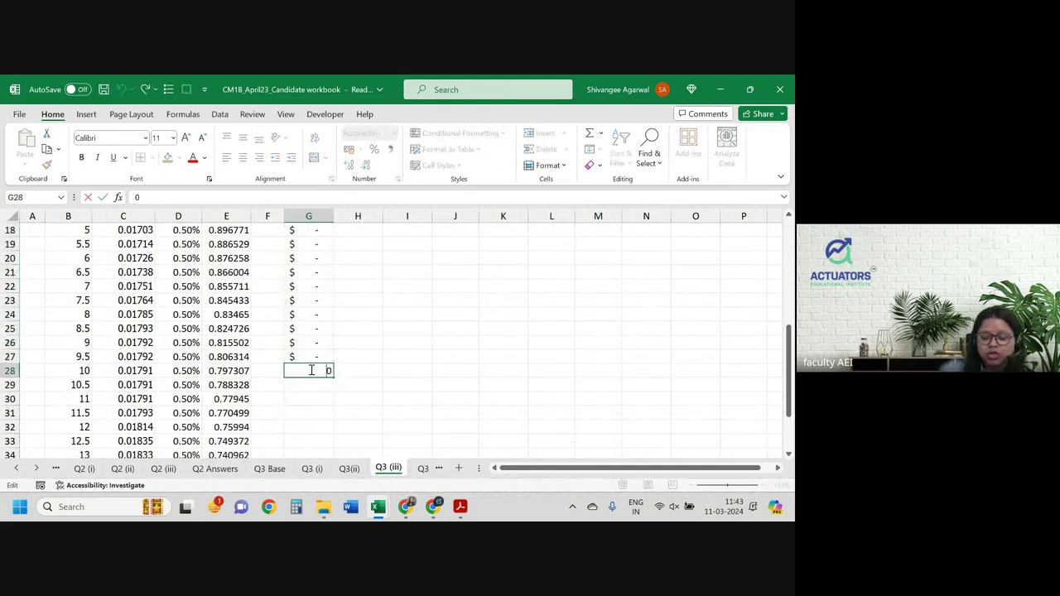
pyautogui.press('Escape')
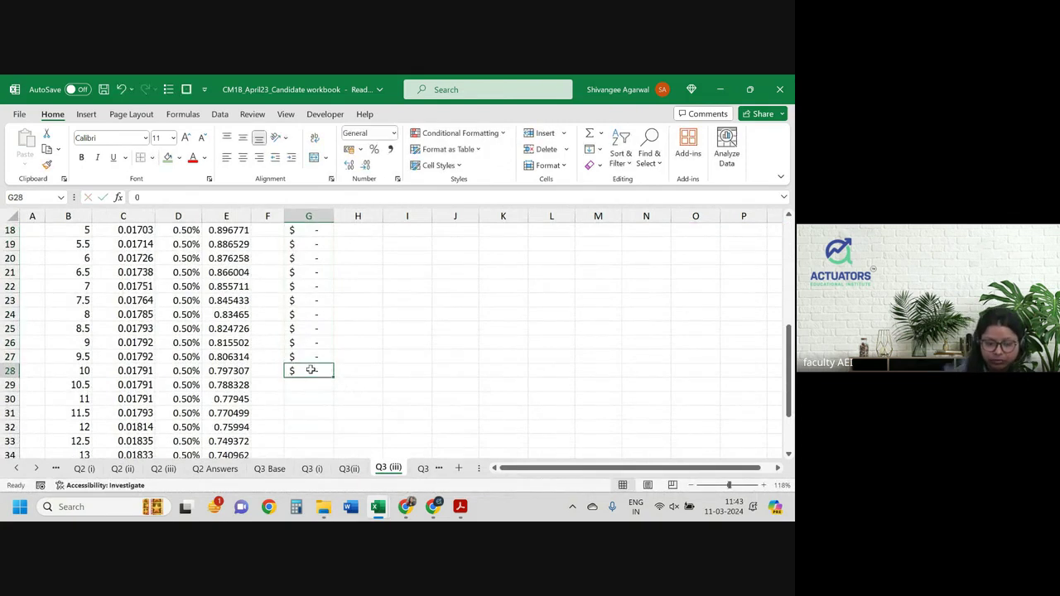
pyautogui.write('=')
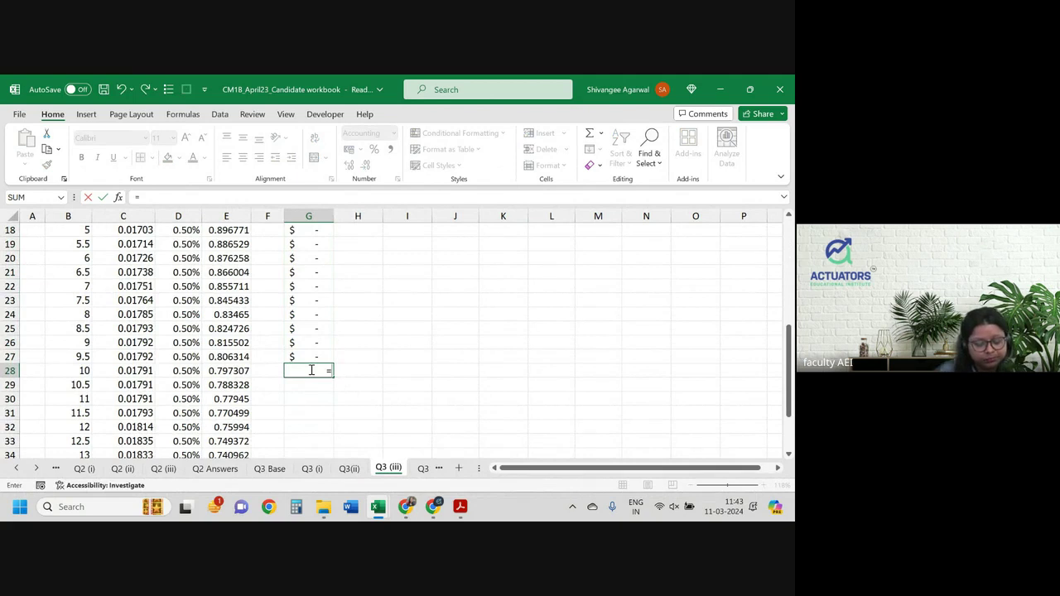
# Move the Option 1 heading up to G4.
pyautogui.press('Escape')
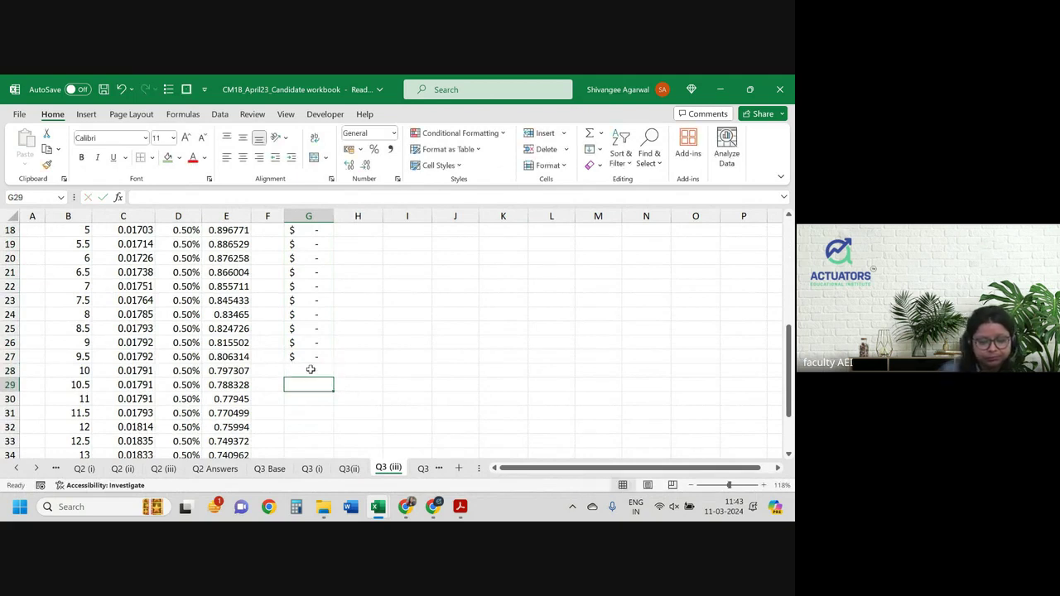
pyautogui.press('Up')
pyautogui.hotkey('ctrl', 'Up')
pyautogui.hotkey('ctrl', 'Up')
pyautogui.hotkey('ctrl', 'Up')
pyautogui.press('Down')
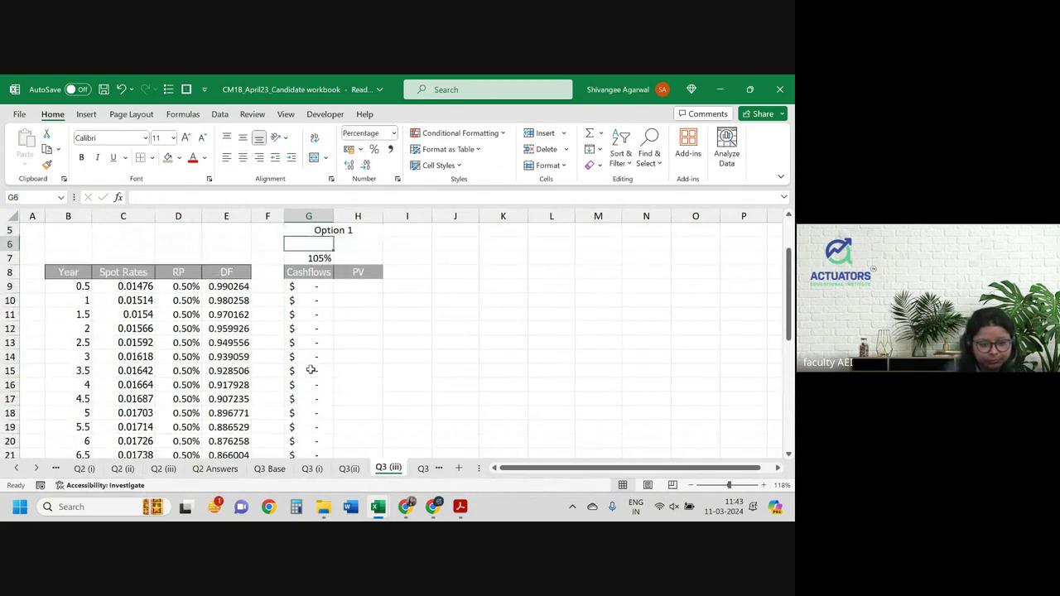
pyautogui.press('Up')
pyautogui.press('Up')
pyautogui.press('Up')
pyautogui.press('Up')
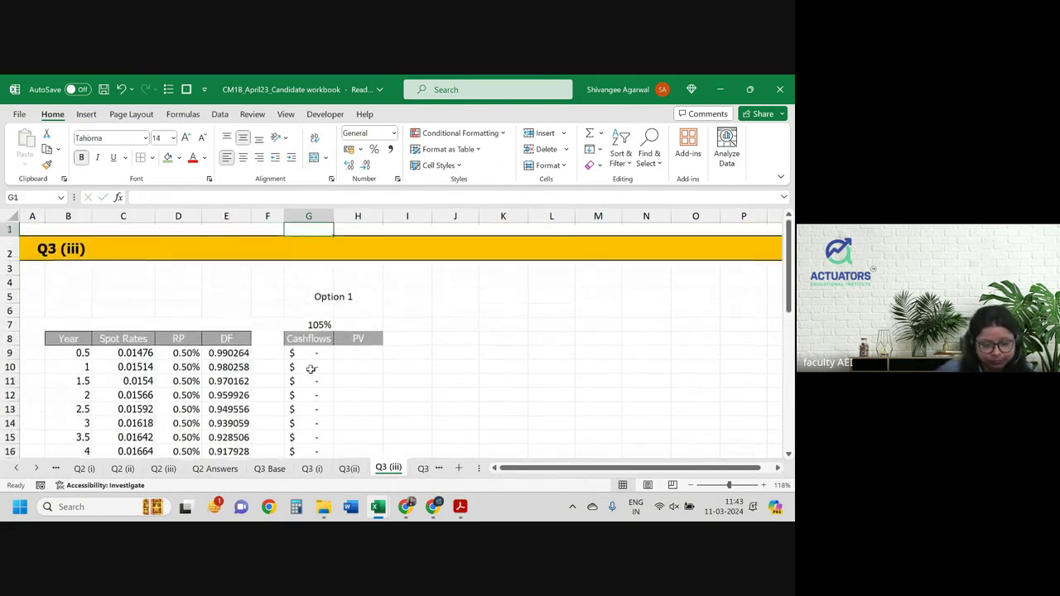
pyautogui.press('Down')
pyautogui.press('Down')
pyautogui.press('Down')
pyautogui.press('Down')
pyautogui.hotkey('ctrl', 'x')
pyautogui.press('Up')
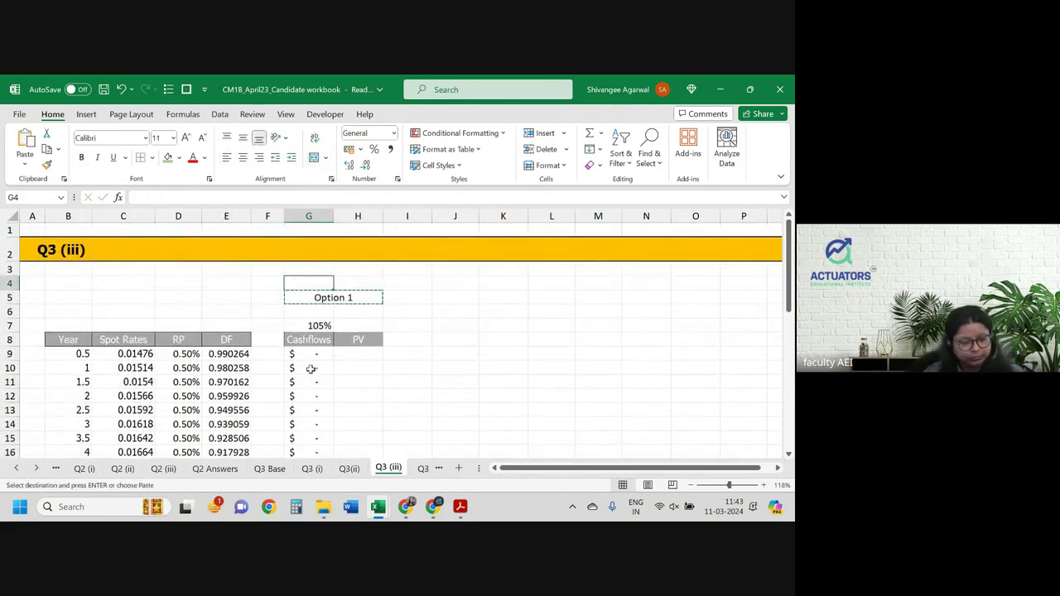
pyautogui.hotkey('ctrl', 'v')
pyautogui.press('Down')
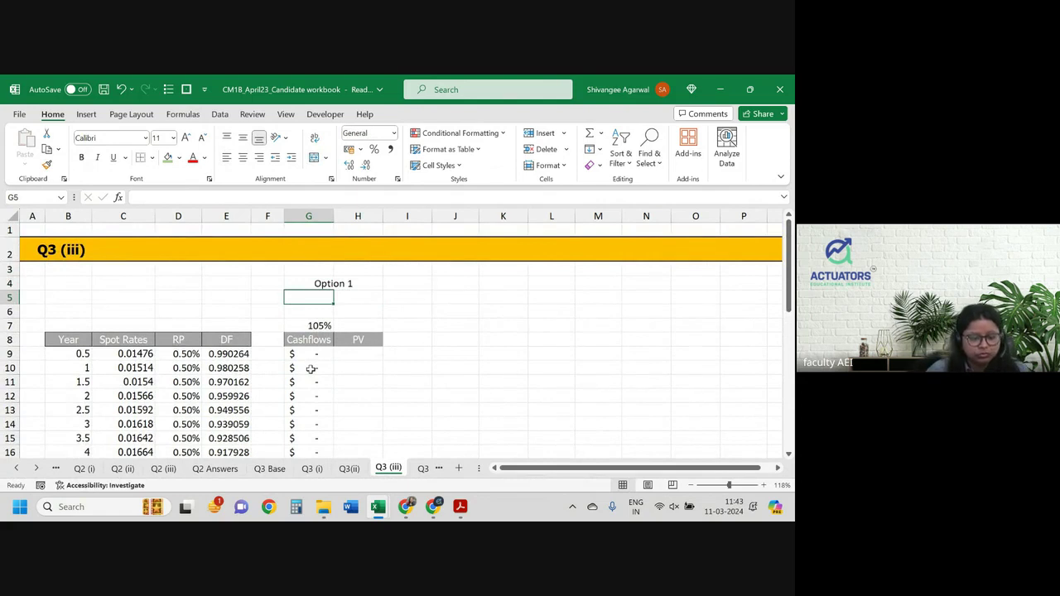
# Enter a 100 face value in G5 formatted as $100.00 accounting.
pyautogui.write('100')
pyautogui.press('Return')
pyautogui.press('Up')
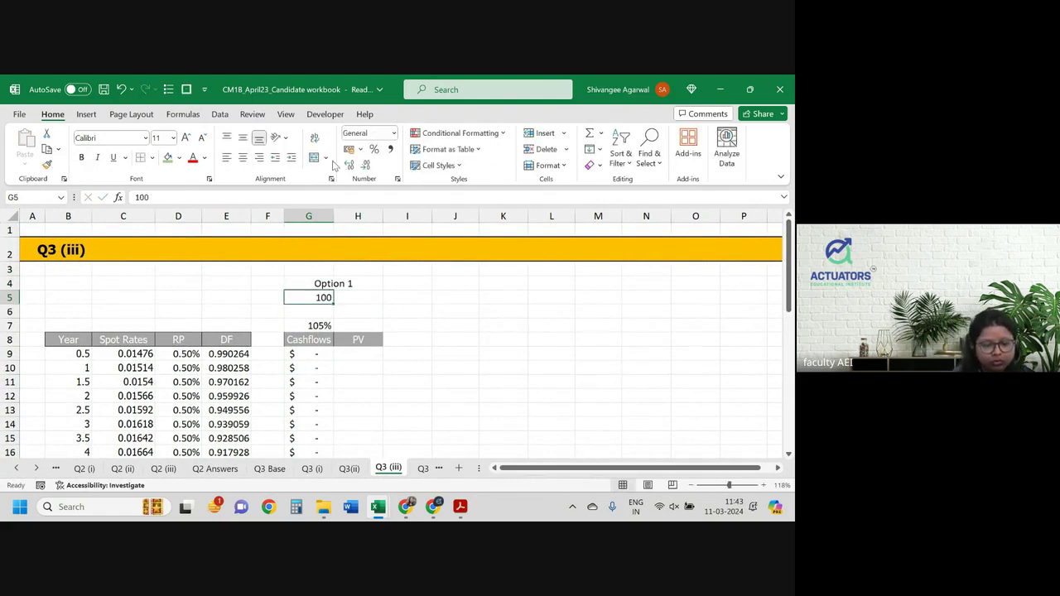
pyautogui.click(326, 157)
pyautogui.click(364, 164)
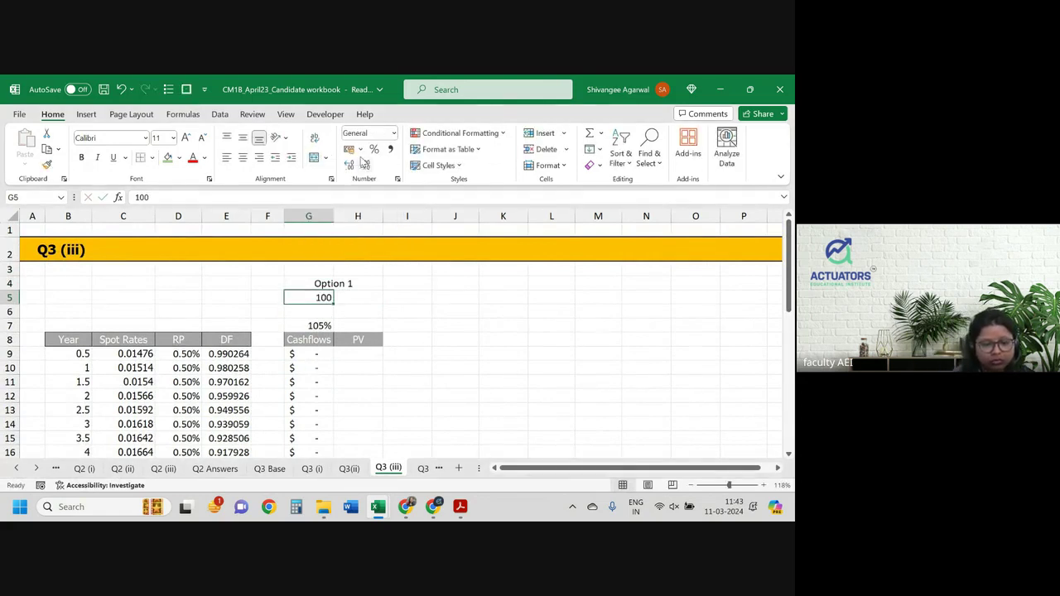
pyautogui.click(360, 149)
pyautogui.click(385, 189)
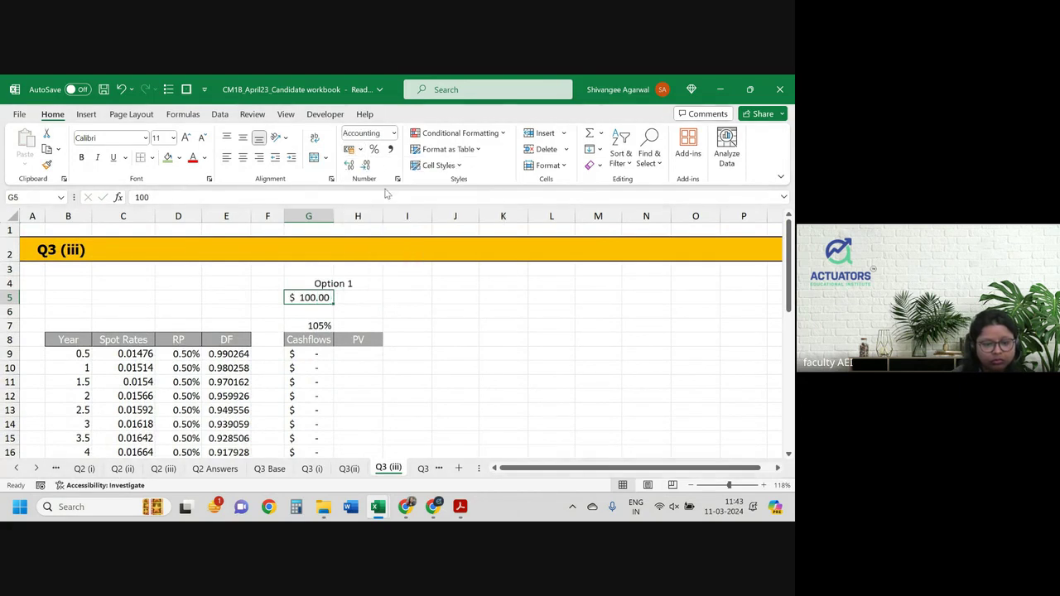
# Set the final cashflow in G28 to =G5*G7, giving $105.00.
pyautogui.press('Down')
pyautogui.press('Down')
pyautogui.hotkey('ctrl', 'Down')
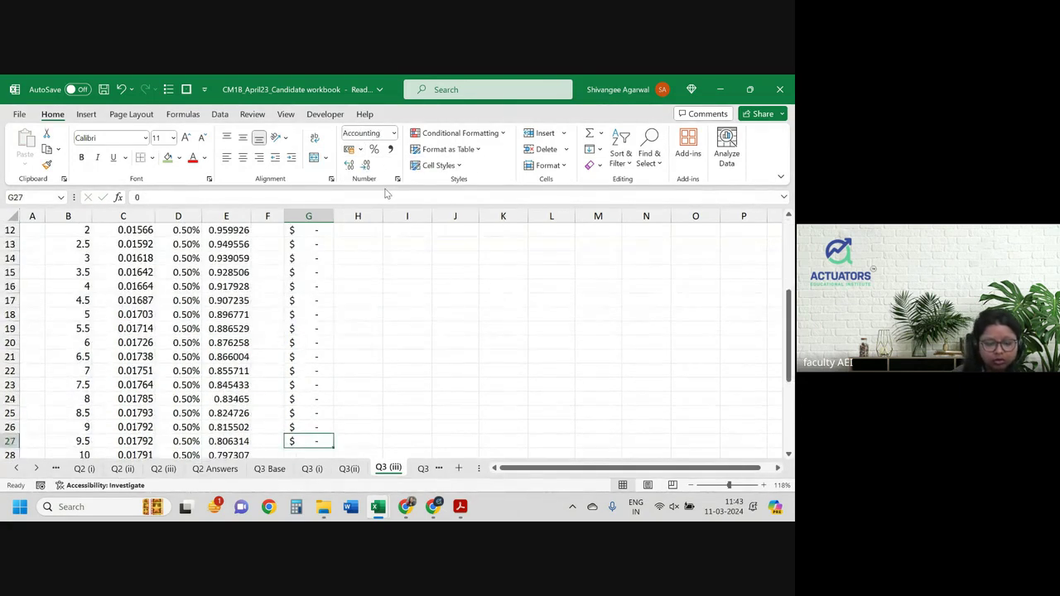
pyautogui.press('Down')
pyautogui.write('=')
pyautogui.press('Up')
pyautogui.hotkey('ctrl', 'Up')
pyautogui.hotkey('ctrl', 'Up')
pyautogui.hotkey('ctrl', 'Up')
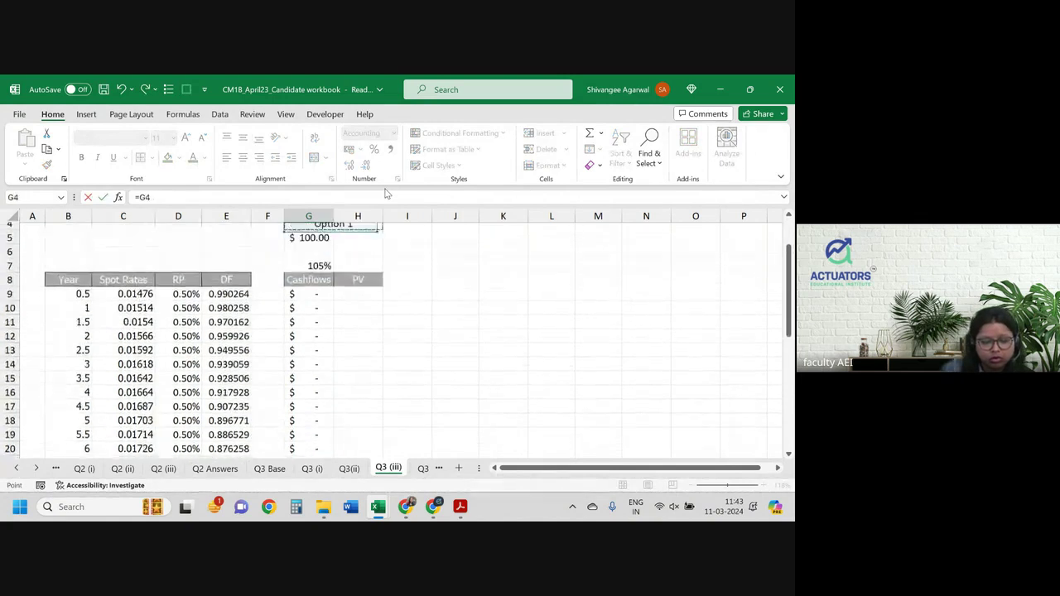
pyautogui.press('Down')
pyautogui.write('*')
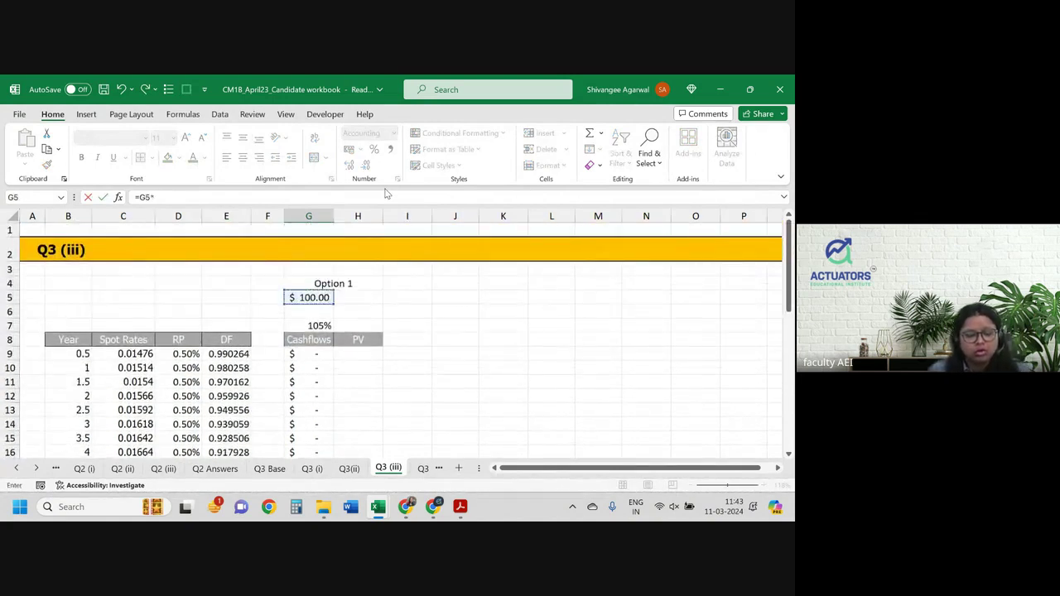
pyautogui.press('Up')
pyautogui.hotkey('ctrl', 'Up')
pyautogui.hotkey('ctrl', 'Up')
pyautogui.hotkey('ctrl', 'Up')
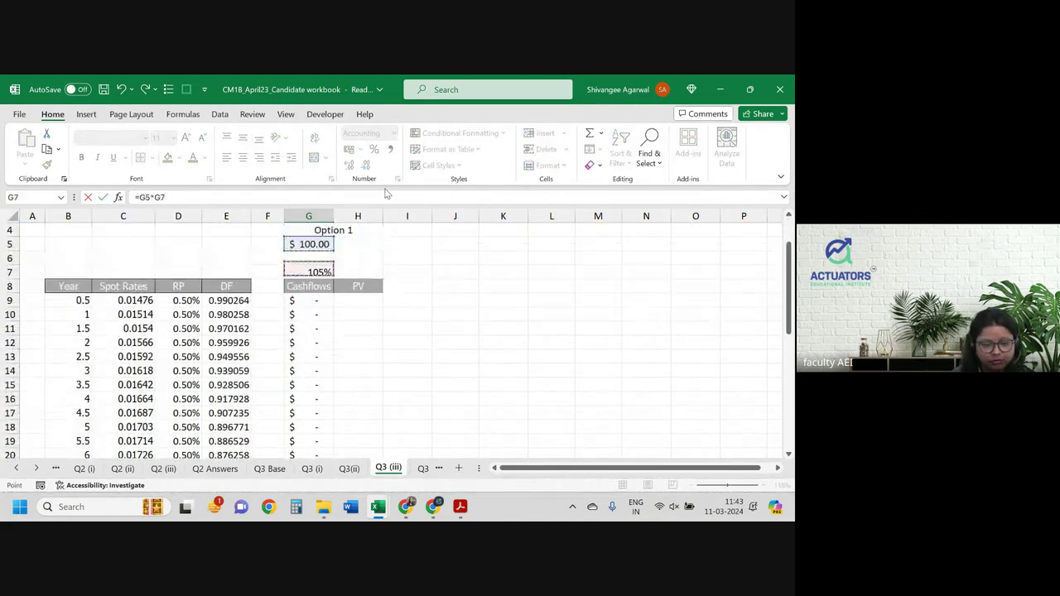
pyautogui.press('Return')
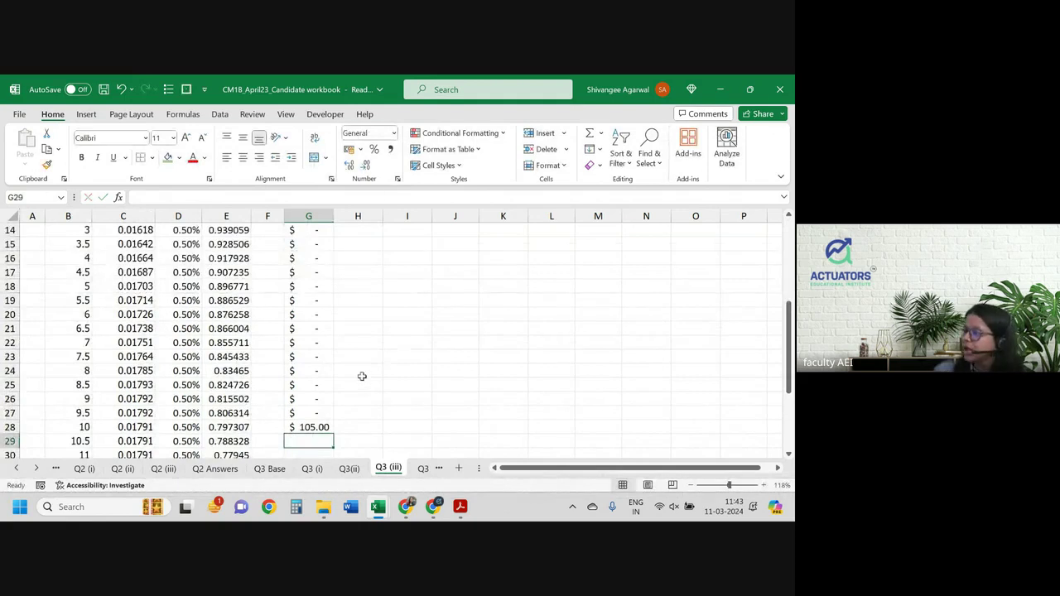
# Enter the PV formula =E9*G9 in H9 and fill it down to H28.
pyautogui.scroll(3, 363, 376)
pyautogui.click(353, 282)
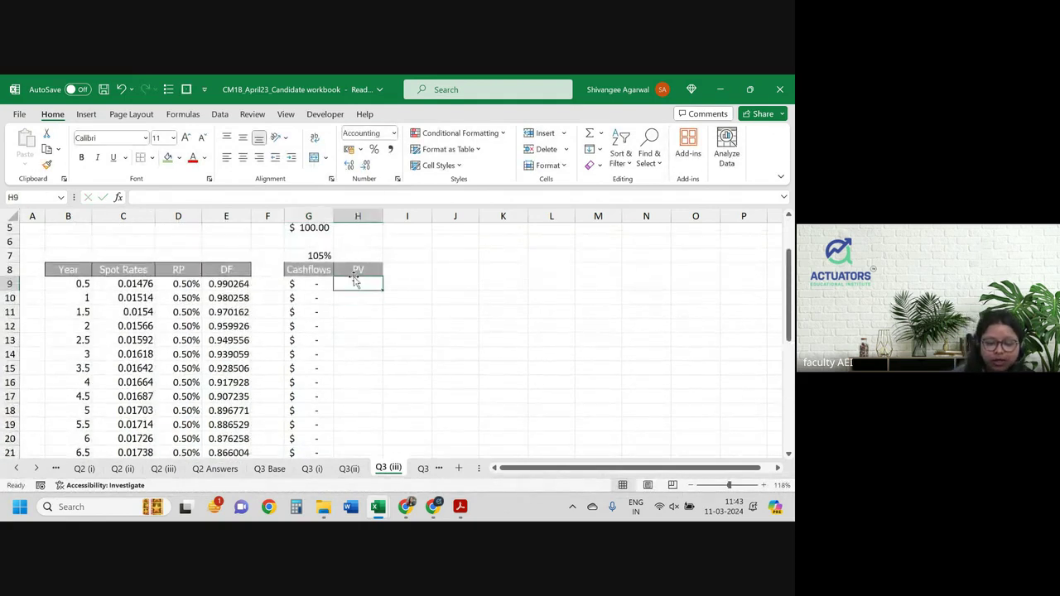
pyautogui.write('=')
pyautogui.press('Left')
pyautogui.press('Left')
pyautogui.press('Left')
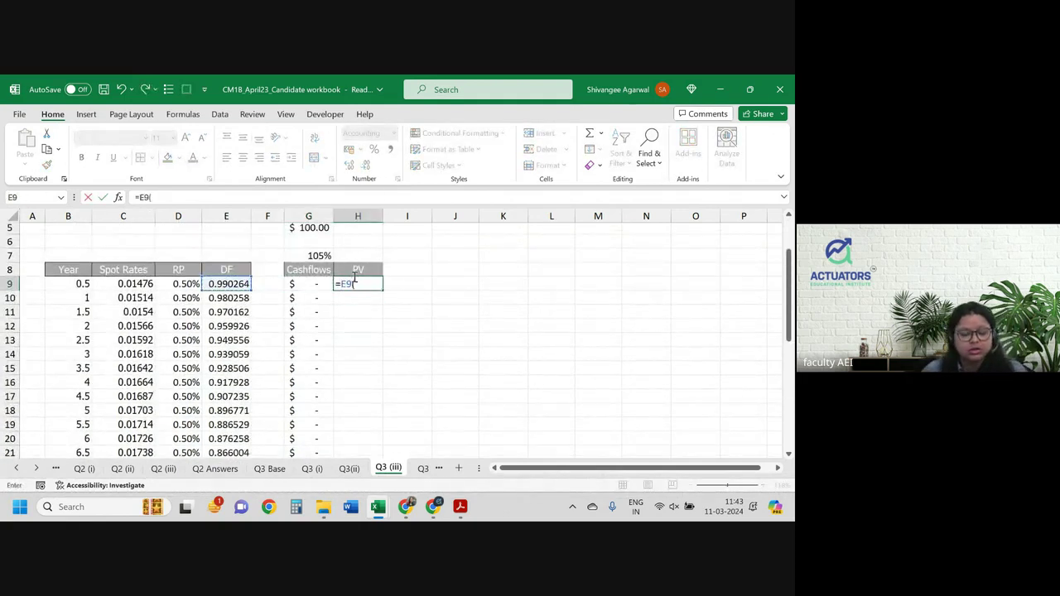
pyautogui.write('*')
pyautogui.press('Left')
pyautogui.press('Left')
pyautogui.press('Right')
pyautogui.press('Return')
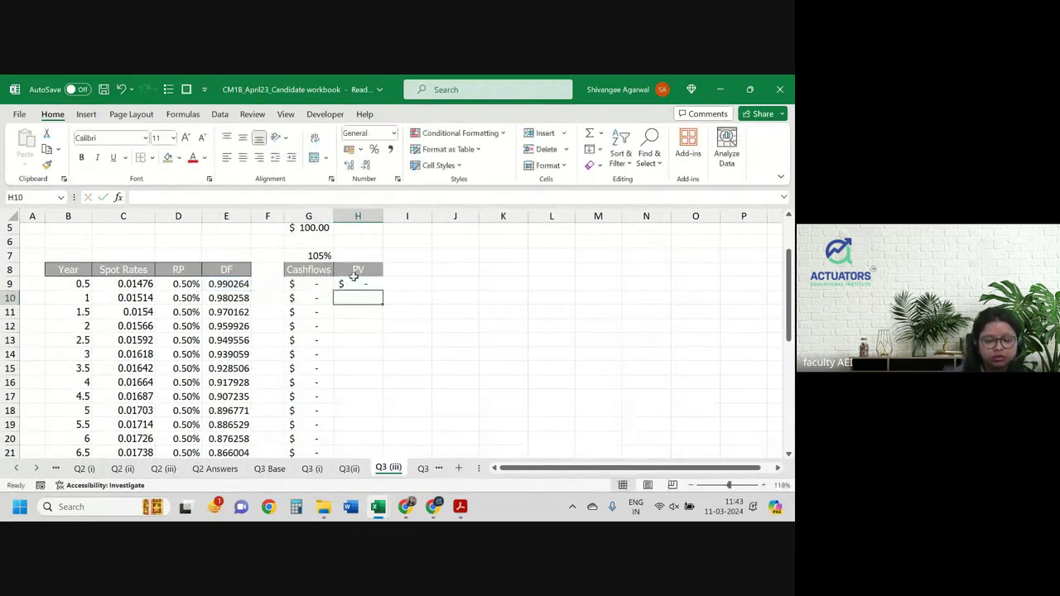
pyautogui.click(375, 287)
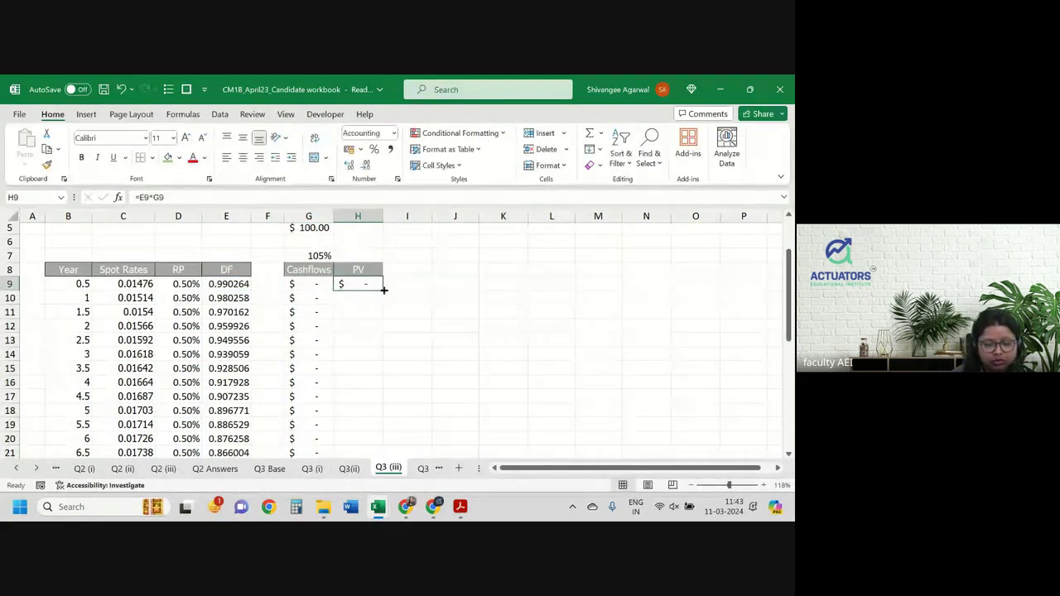
pyautogui.doubleClick(375, 287)
pyautogui.scroll(-7, 383, 291)
pyautogui.scroll(7, 383, 291)
pyautogui.scroll(1, 383, 291)
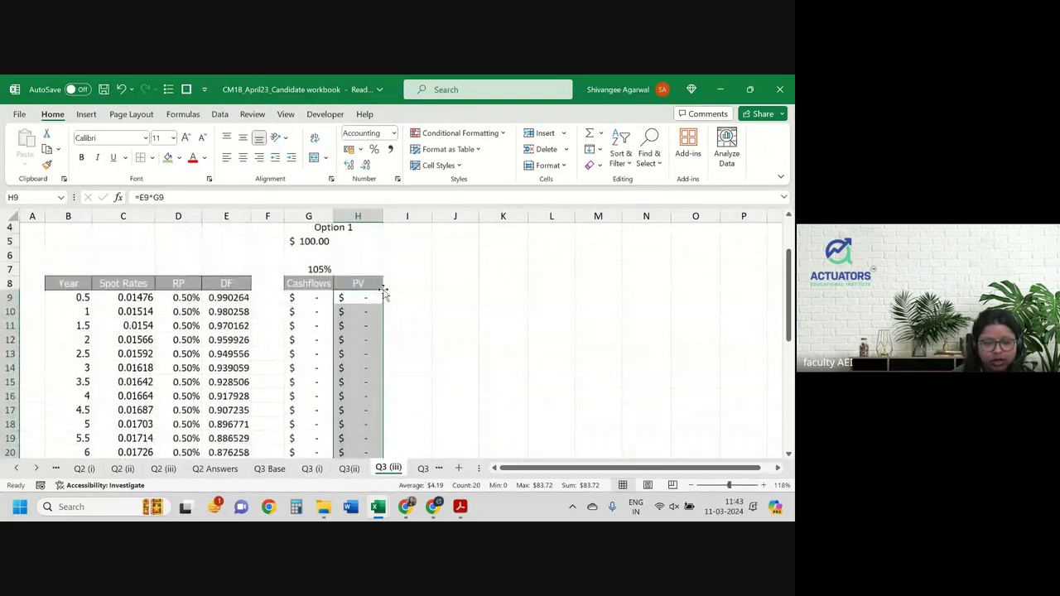
# Copy the 105% rate from G7 into G6 beneath the nominal.
pyautogui.click(360, 279)
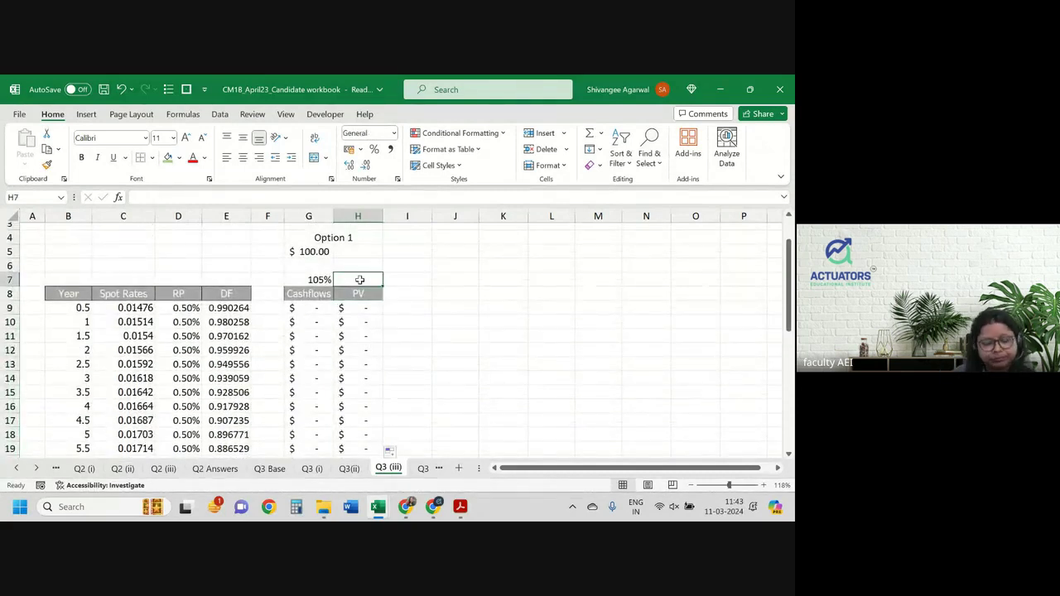
pyautogui.press('Left')
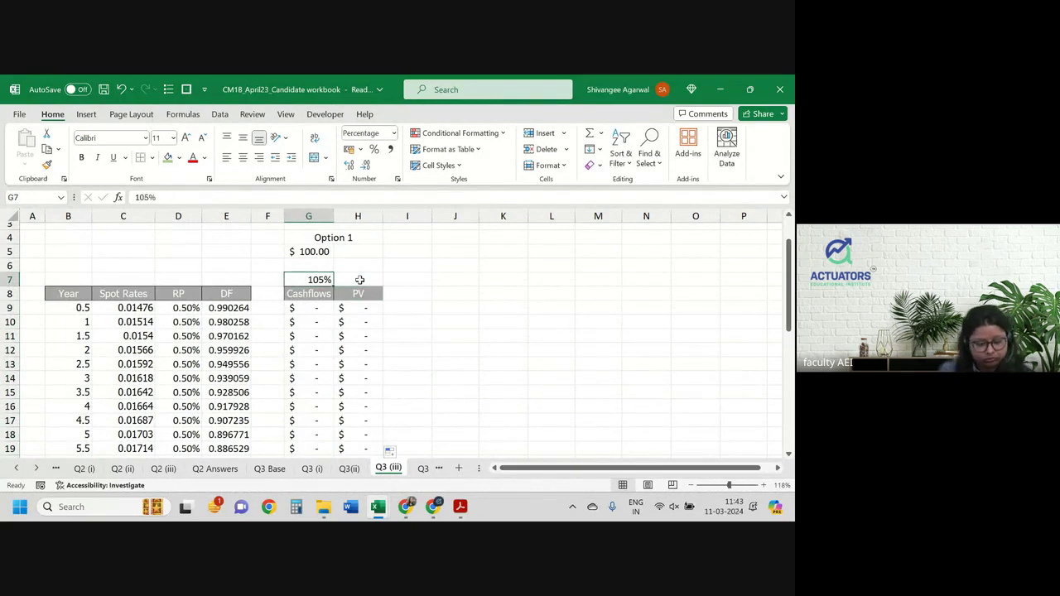
pyautogui.hotkey('ctrl', 'c')
pyautogui.press('Up')
pyautogui.press('Return')
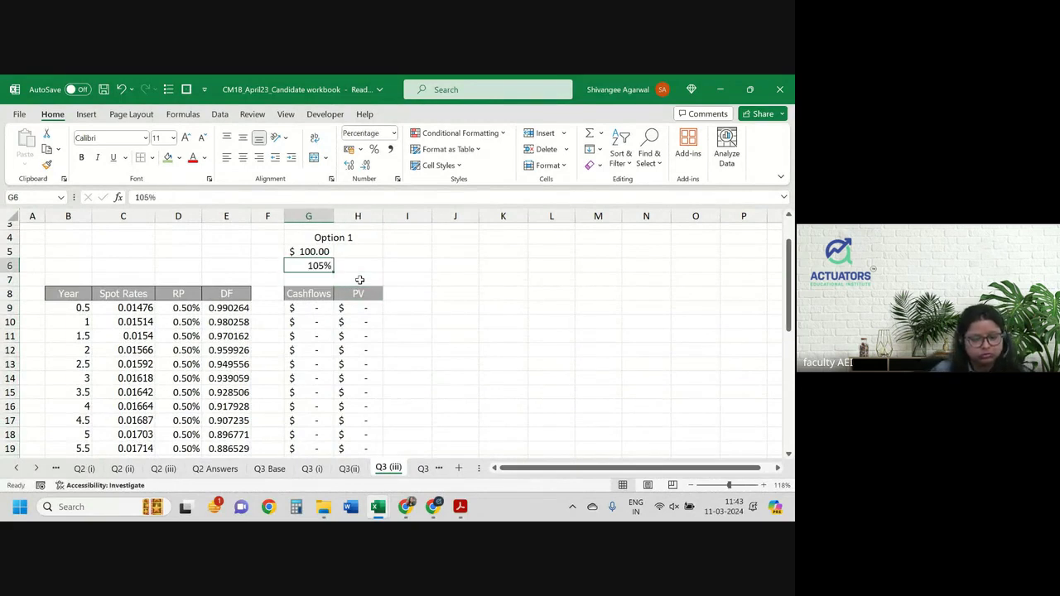
pyautogui.hotkey('ctrl', 'Down')
pyautogui.hotkey('ctrl', 'Down')
pyautogui.hotkey('ctrl', 'Up')
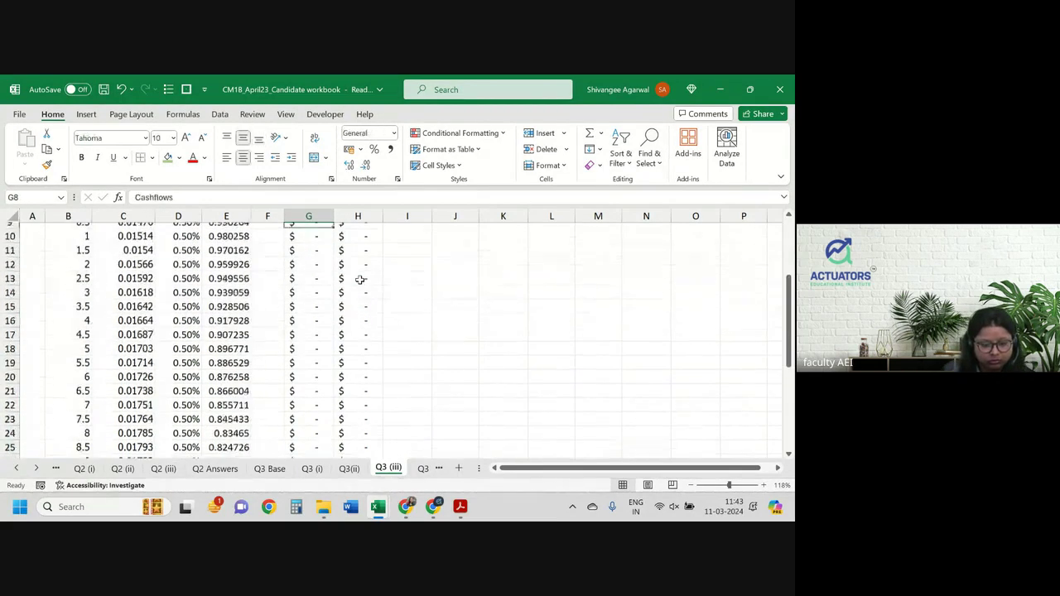
pyautogui.hotkey('ctrl', 'Up')
pyautogui.hotkey('ctrl', 'Up')
pyautogui.press('Down')
pyautogui.press('Down')
pyautogui.press('Right')
# Enter =SUM(H9:H28) in H7 and add one decimal place to show 83.717.
pyautogui.press('Down')
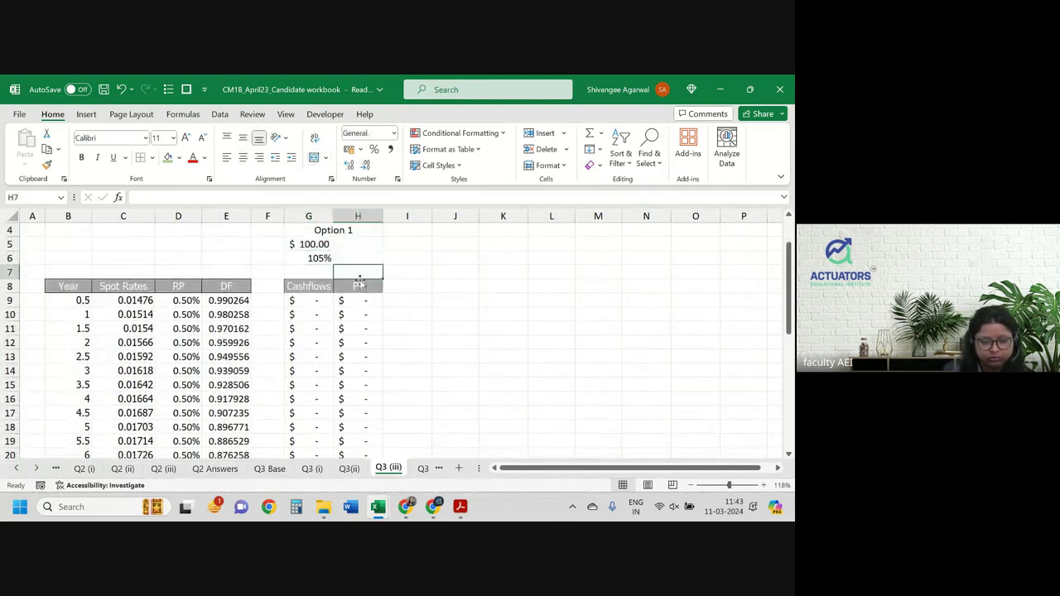
pyautogui.write('=sum(')
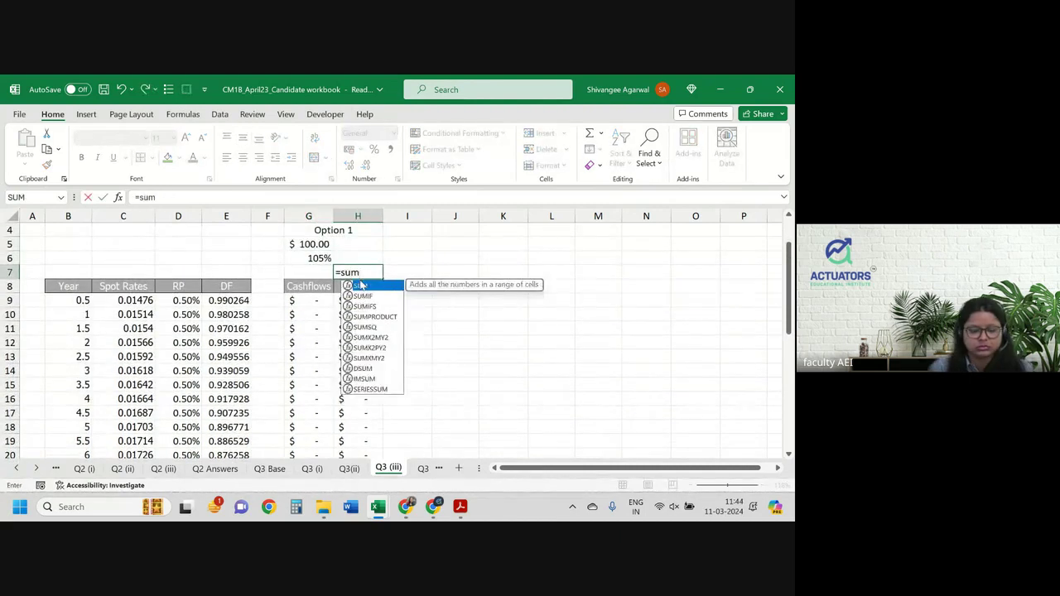
pyautogui.press('Down')
pyautogui.press('Down')
pyautogui.hotkey('ctrl', 'shift', 'Down')
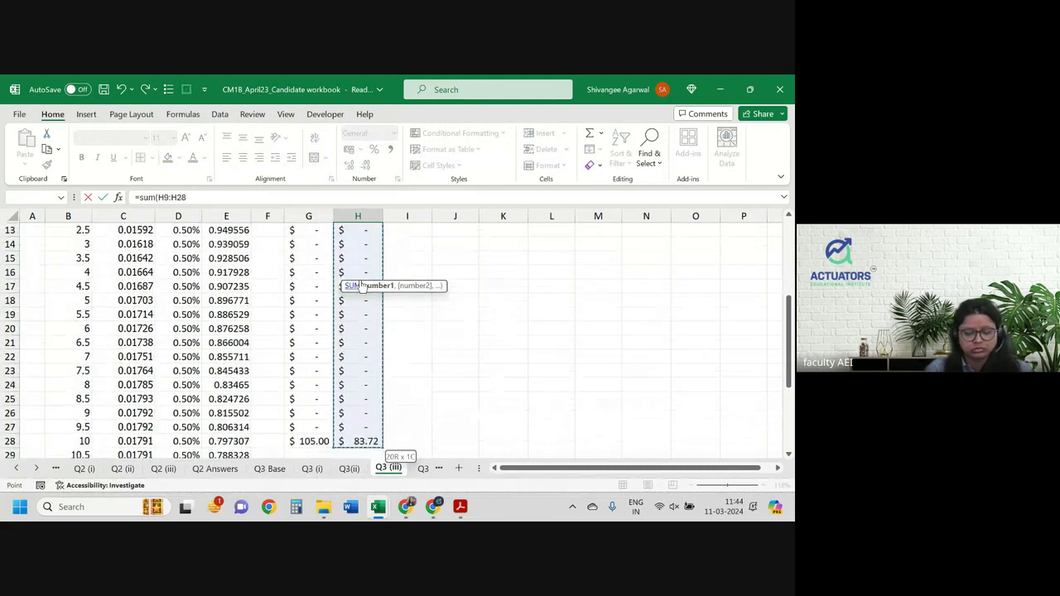
pyautogui.press('Return')
pyautogui.scroll(2, 359, 280)
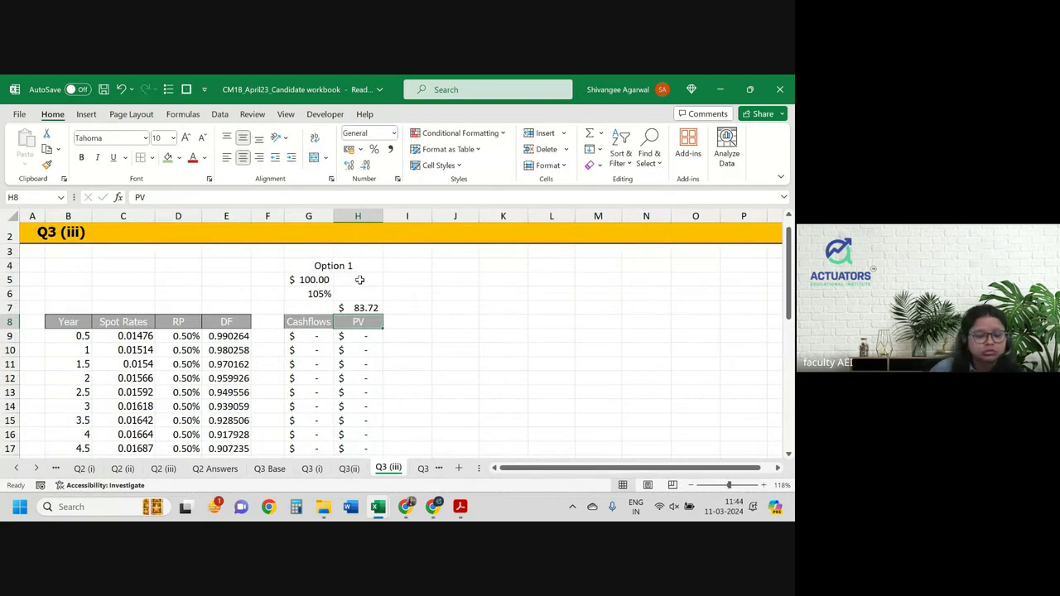
pyautogui.click(366, 308)
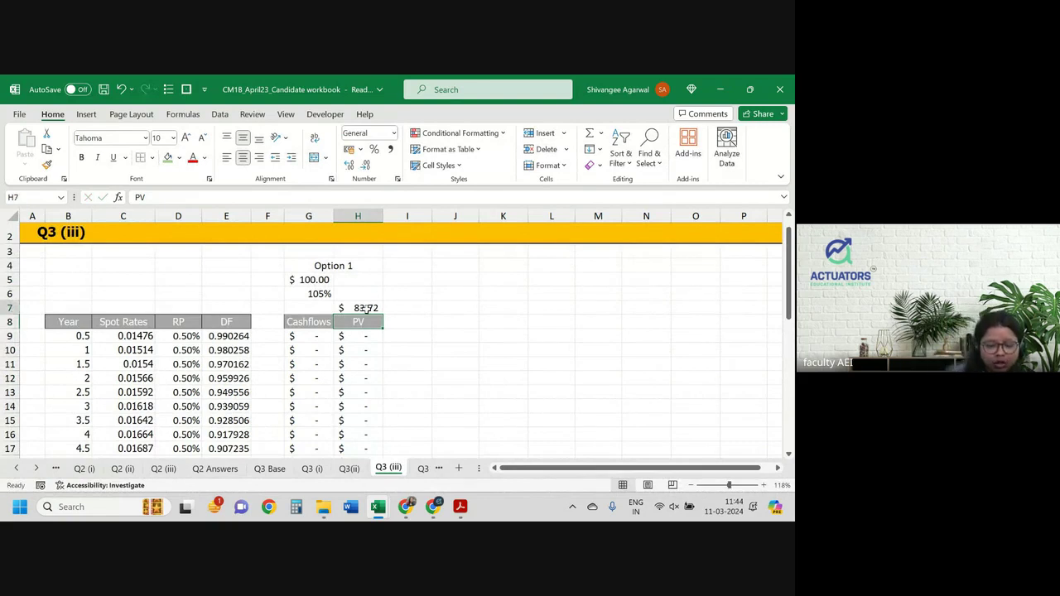
pyautogui.click(352, 165)
pyautogui.click(327, 267)
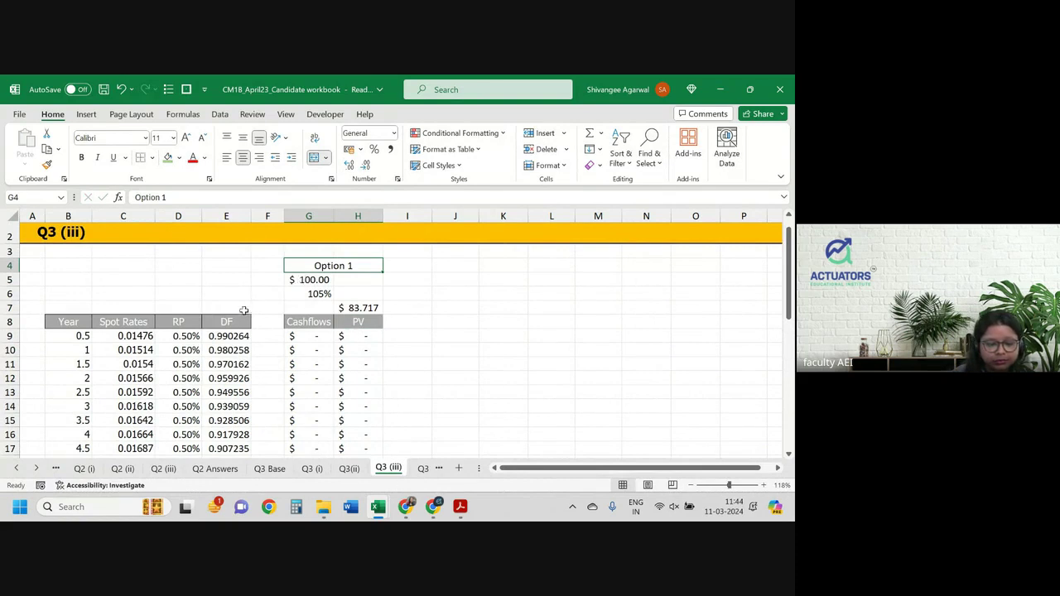
# Bold the Option 1 label, give it the DF header's grey style, and merge-centre it across G4:H4.
pyautogui.click(229, 320)
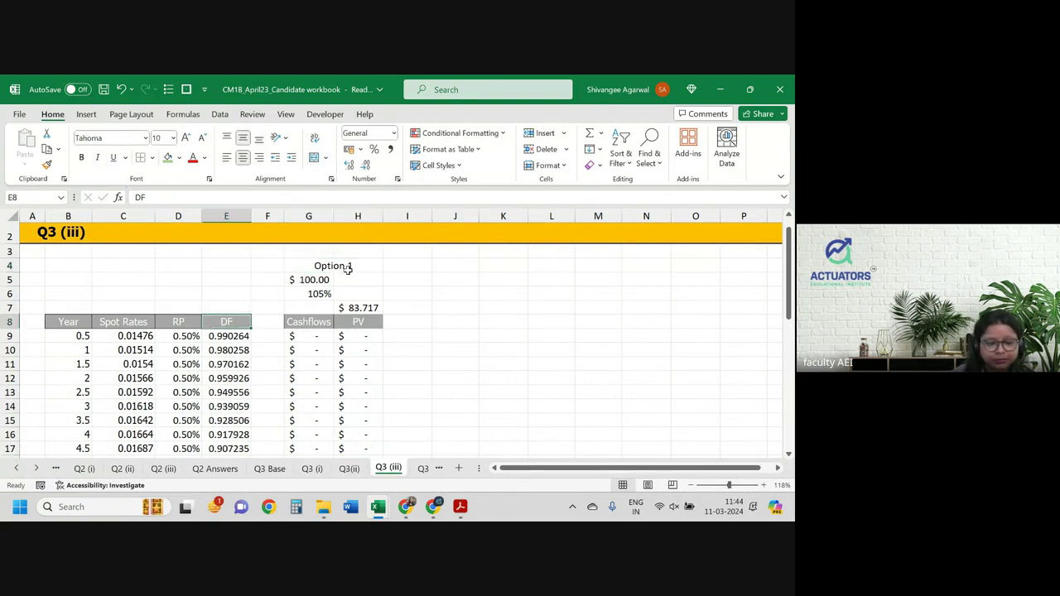
pyautogui.click(347, 268)
pyautogui.hotkey('ctrl', 'b')
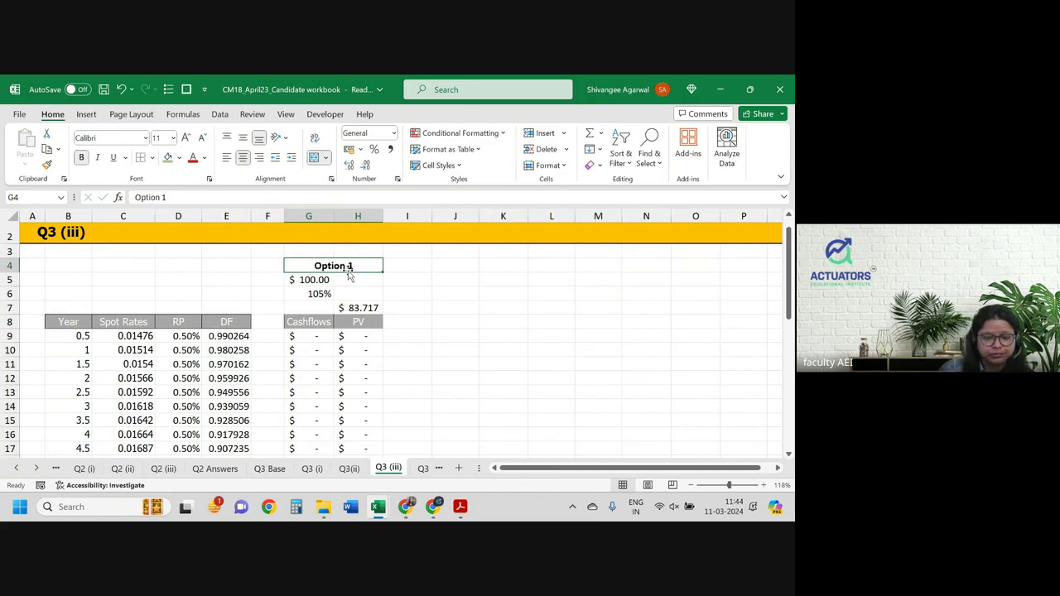
pyautogui.click(229, 323)
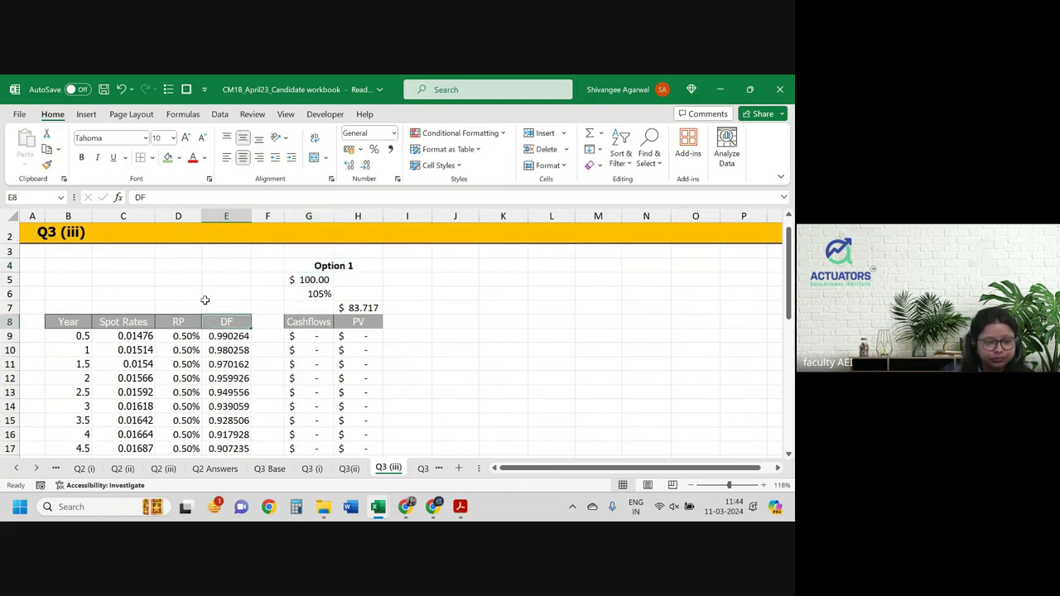
pyautogui.click(46, 164)
pyautogui.moveTo(309, 266); pyautogui.dragTo(353, 267)
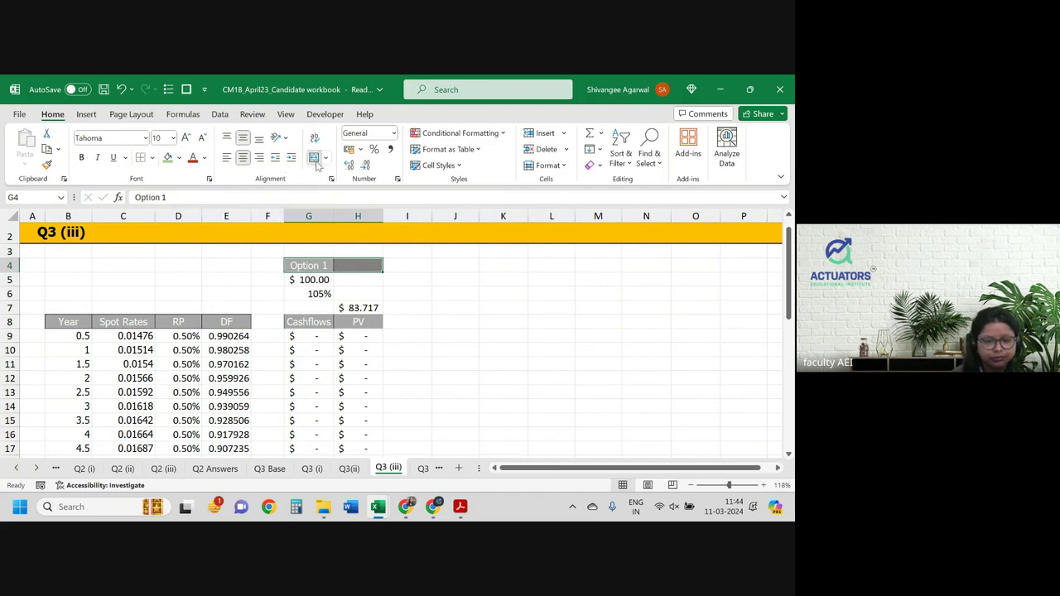
pyautogui.click(315, 157)
# Select columns G:H of the Option 1 table and copy them.
pyautogui.click(315, 232)
pyautogui.hotkey('ctrl', 'space')
pyautogui.hotkey('shift', 'Right')
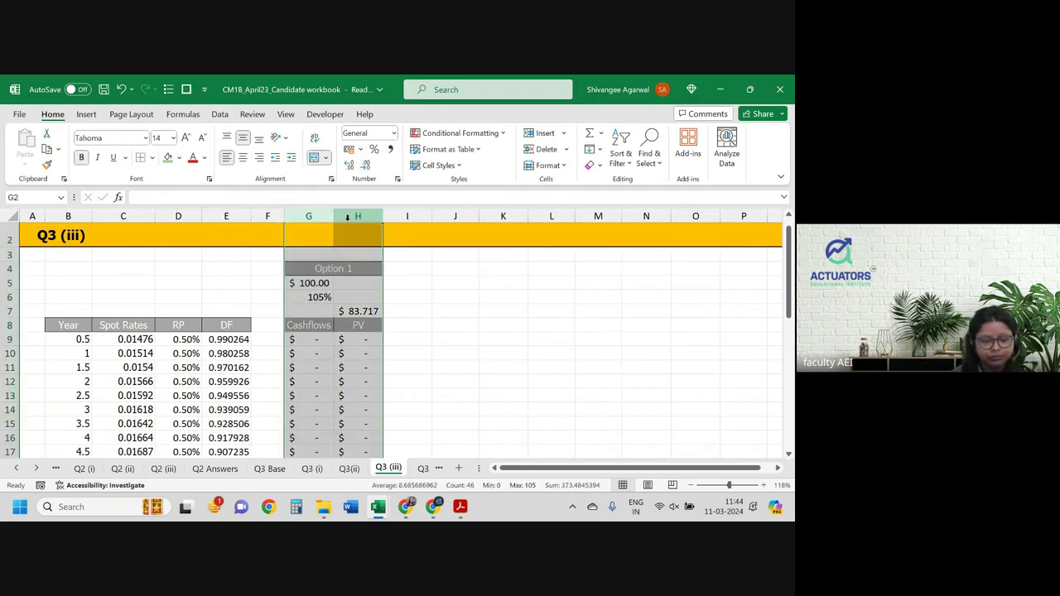
pyautogui.hotkey('ctrl', 'c')
pyautogui.scroll(1, 416, 232)
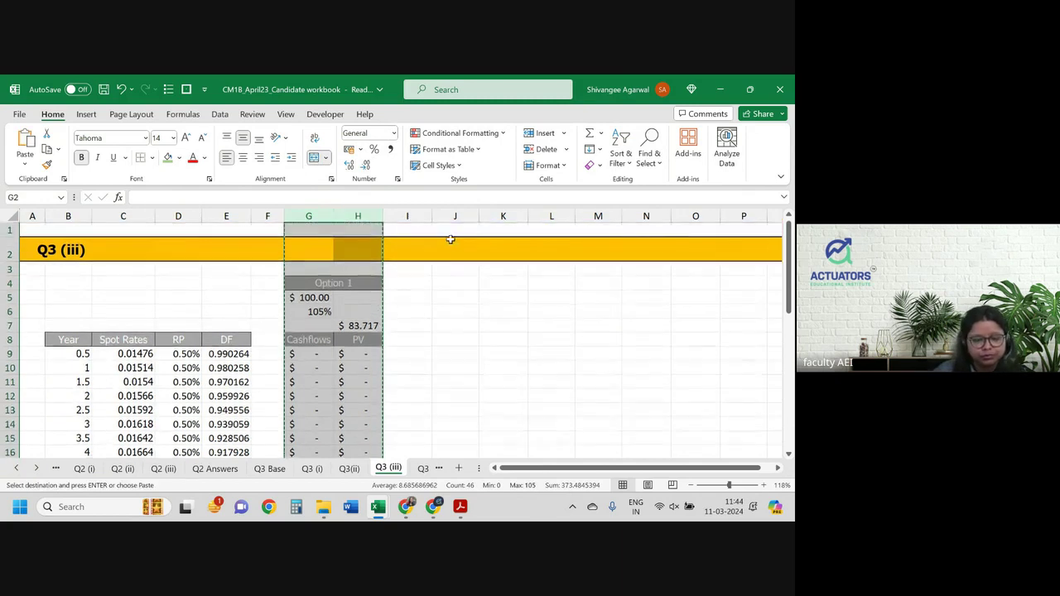
# Paste the Option 1 table into J:K, narrow spacer column I, and relabel the copy Option 2.
pyautogui.click(447, 230)
pyautogui.hotkey('ctrl', 'v')
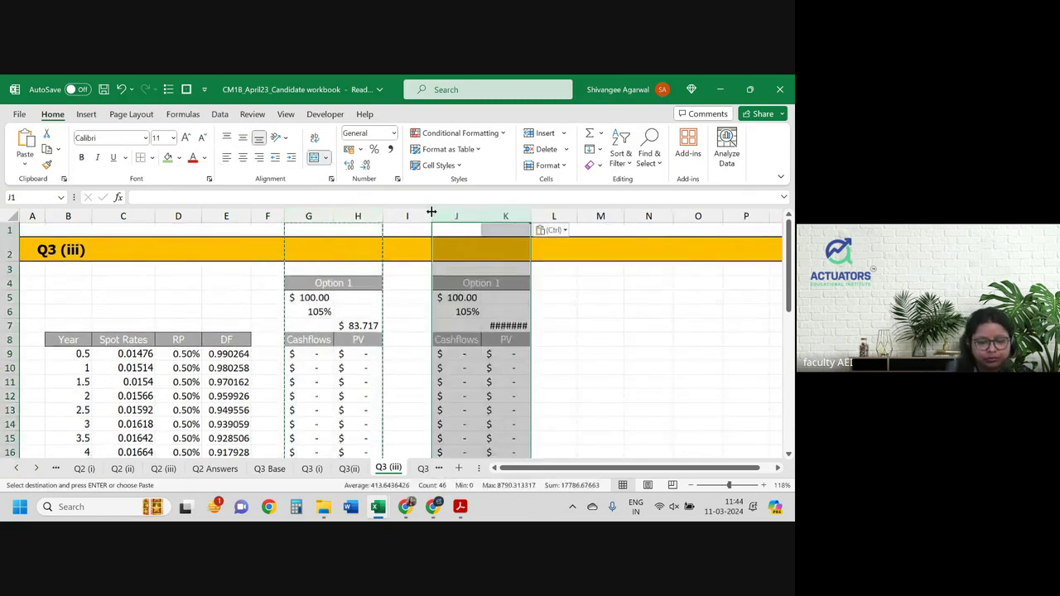
pyautogui.moveTo(431, 215); pyautogui.dragTo(406, 215)
pyautogui.doubleClick(453, 284)
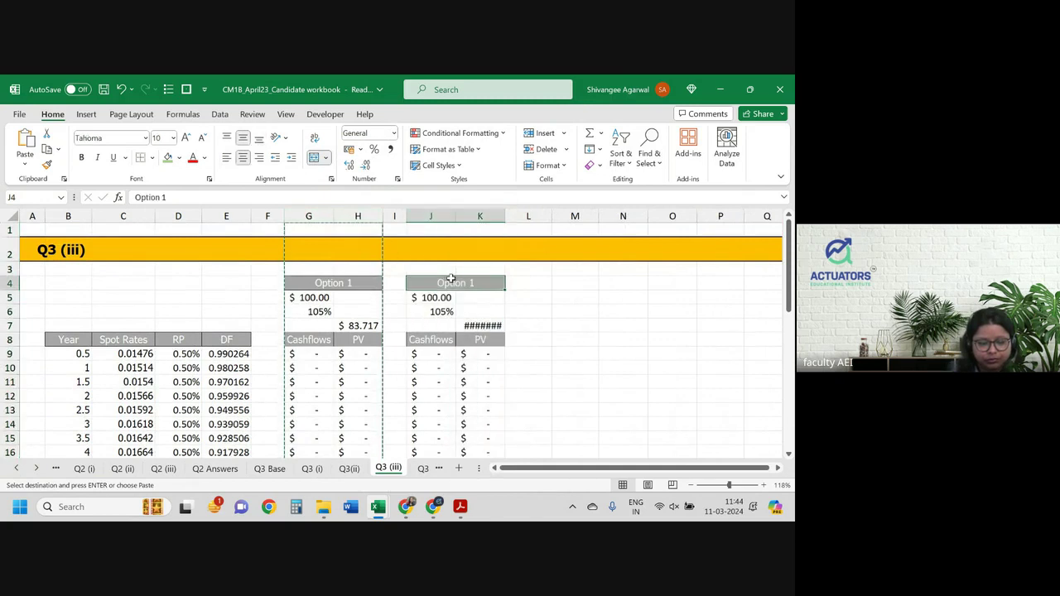
pyautogui.press('BackSpace')
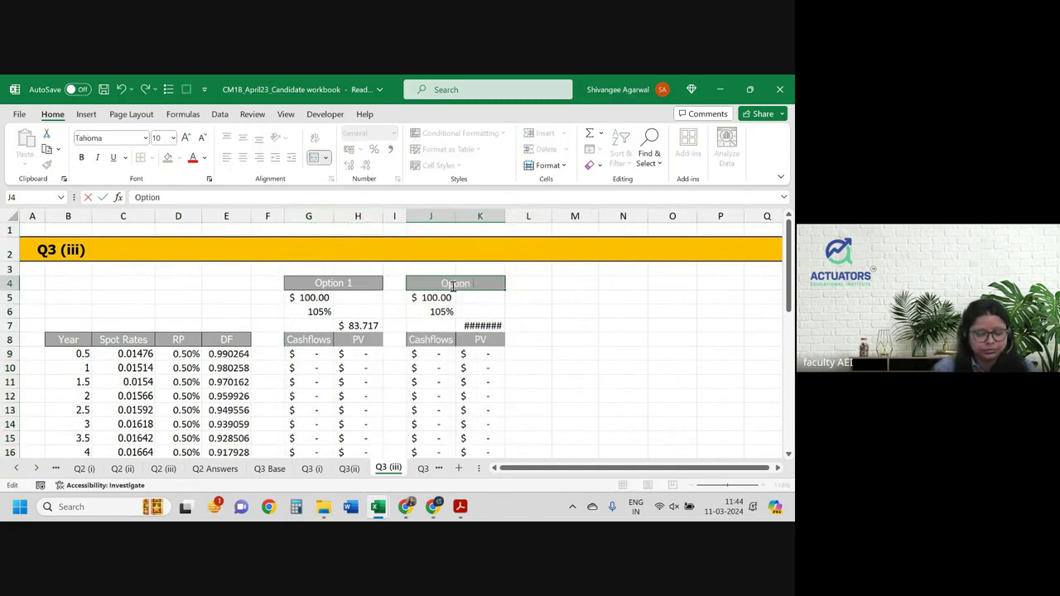
pyautogui.write('2')
pyautogui.press('Return')
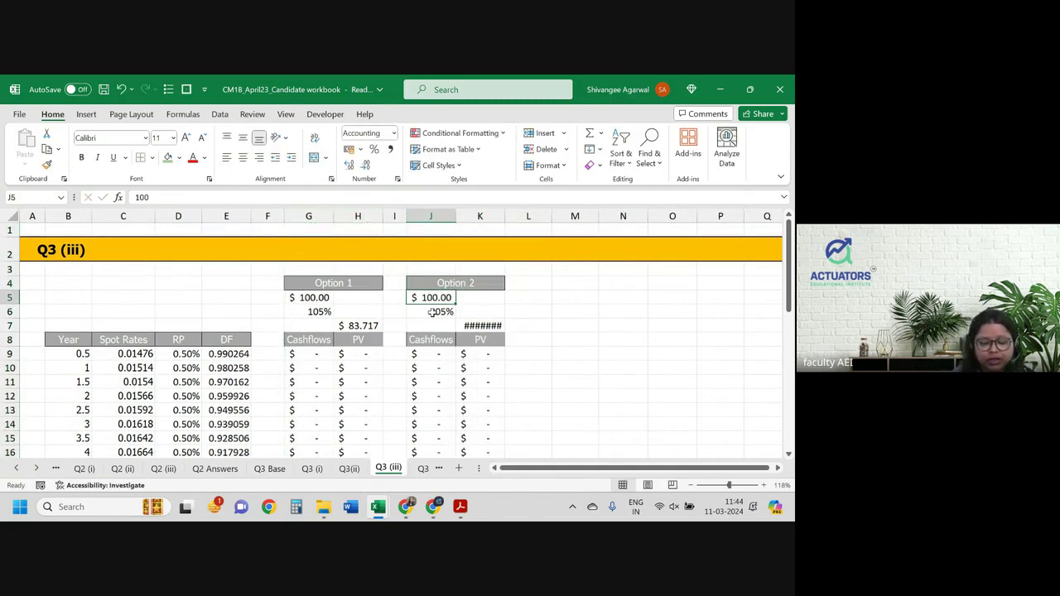
# Enter a 1.25% coupon rate for Option 2, then switch to the exam question PDF.
pyautogui.click(431, 311)
pyautogui.press('Return')
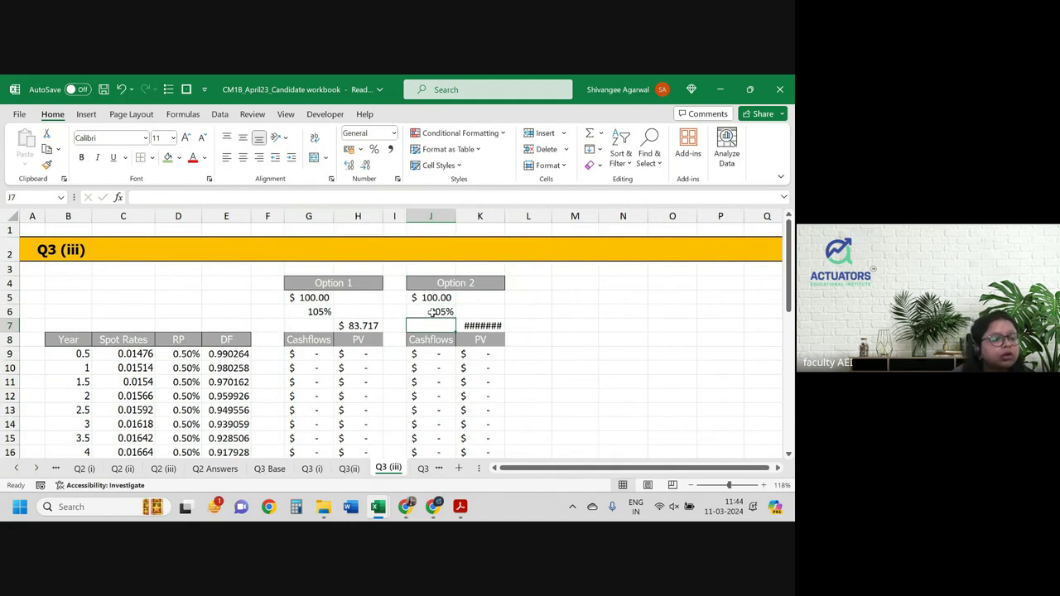
pyautogui.write('1.')
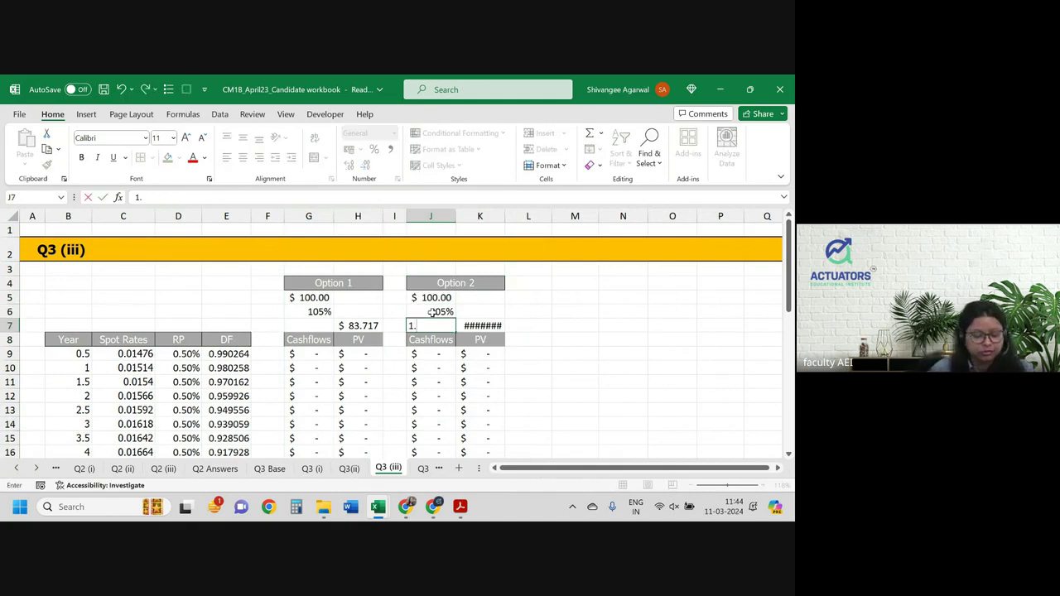
pyautogui.write('25%')
pyautogui.press('Return')
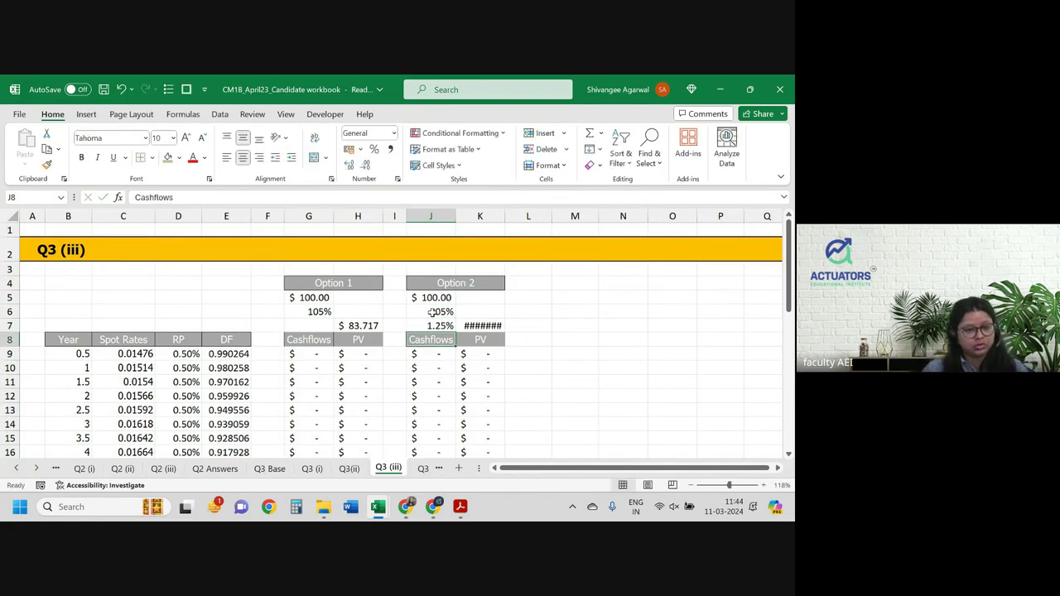
pyautogui.hotkey('alt', 'Tab')
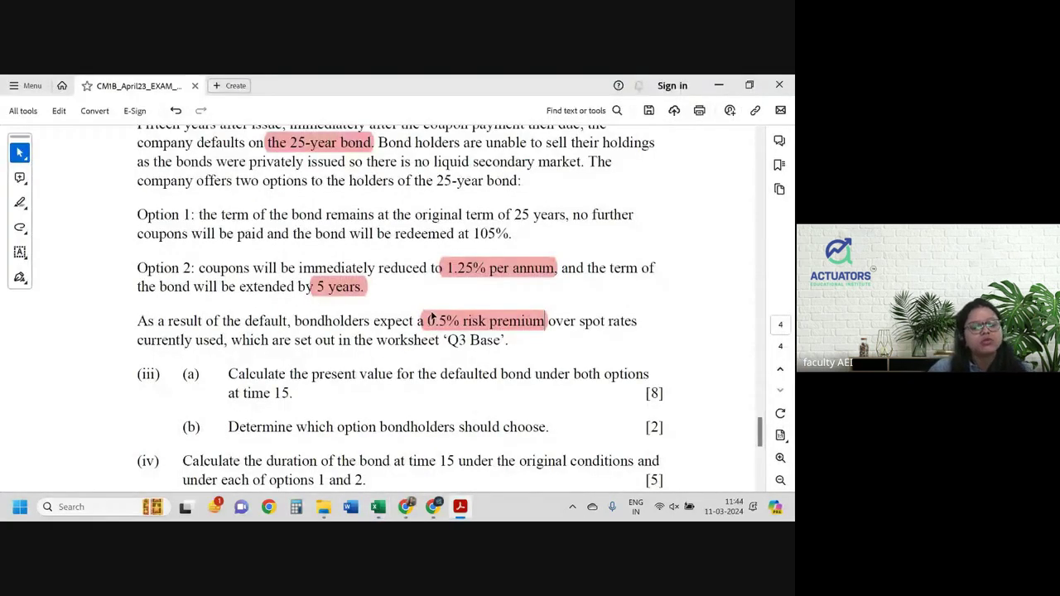
# Reread Option 2's terms and part (iii) in the PDF, then return to the Excel workbook.
pyautogui.scroll(2, 503, 284)
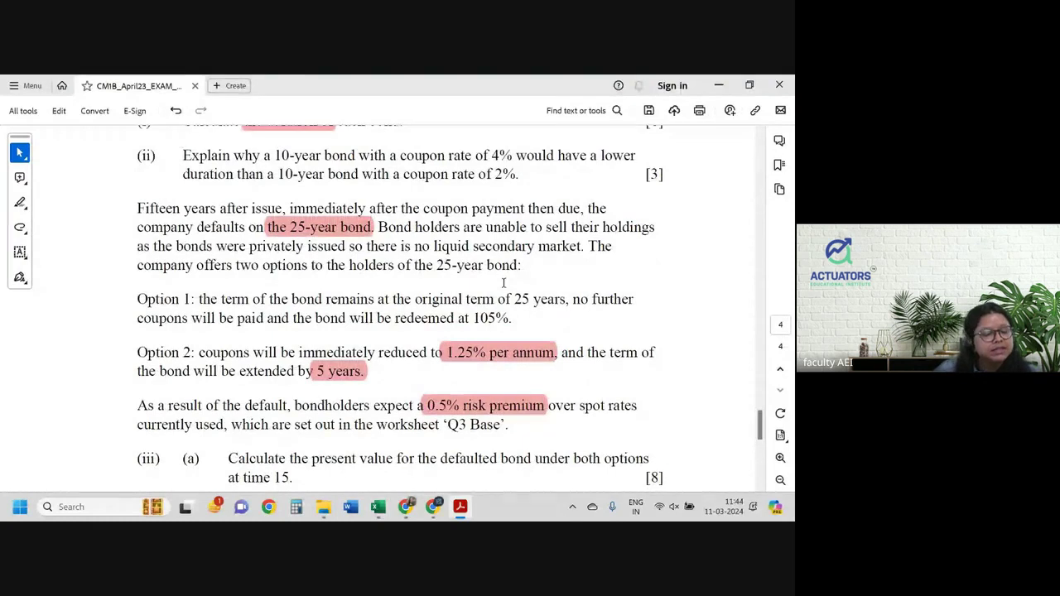
pyautogui.scroll(-1, 503, 283)
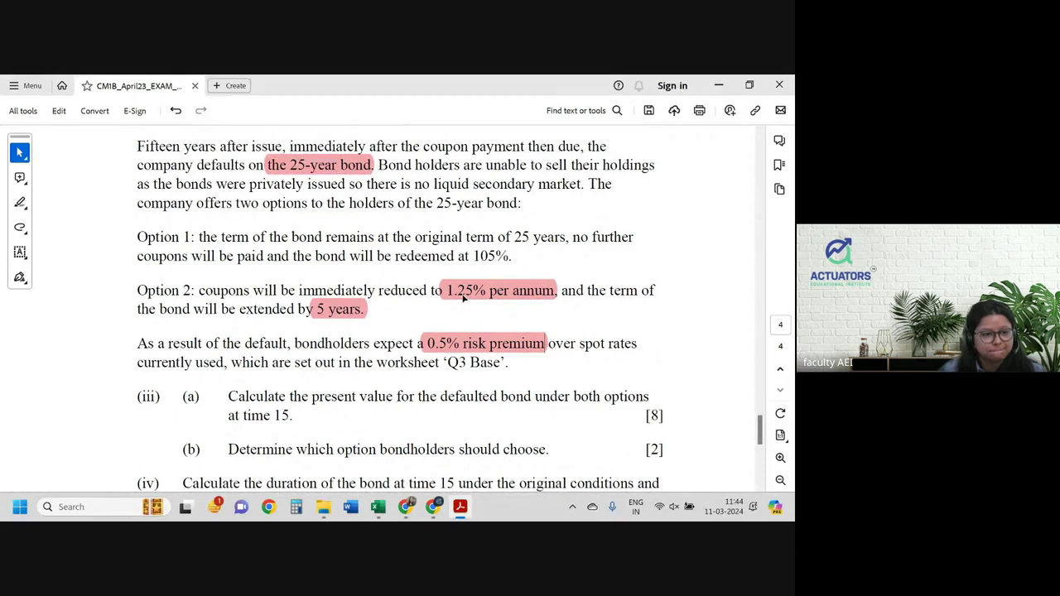
pyautogui.hotkey('alt', 'Tab')
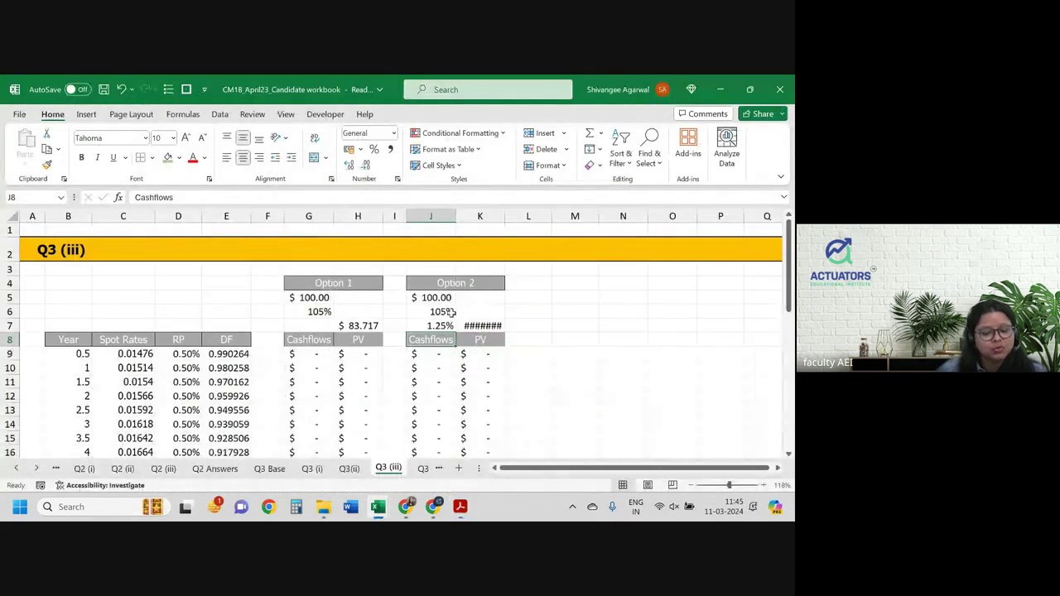
# Enter the half-yearly coupon formula =$J$5*$J$7/2 in J9, giving 0.63.
pyautogui.click(441, 354)
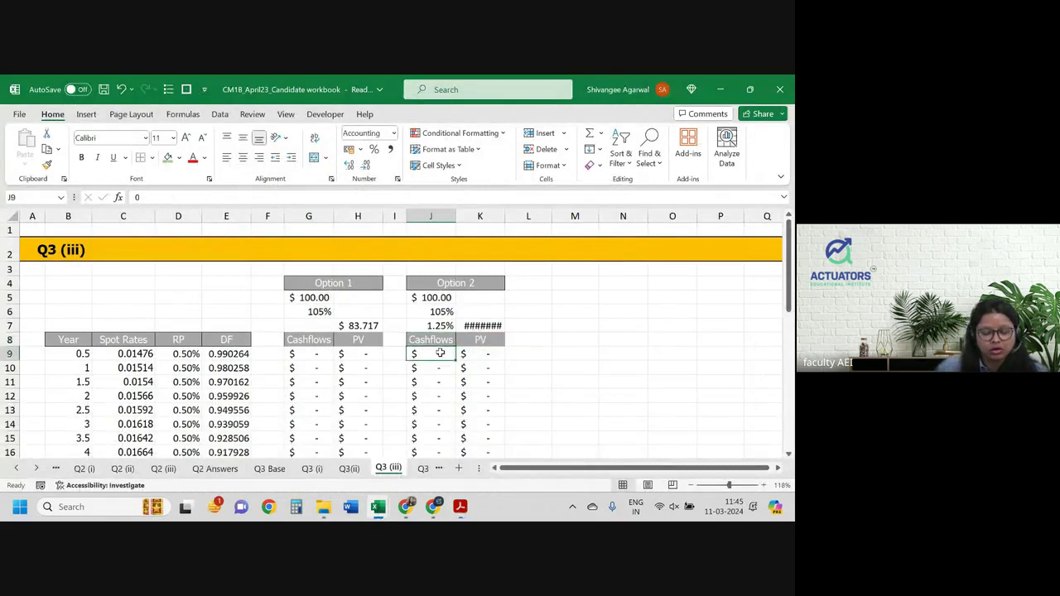
pyautogui.write('=')
pyautogui.click(437, 297)
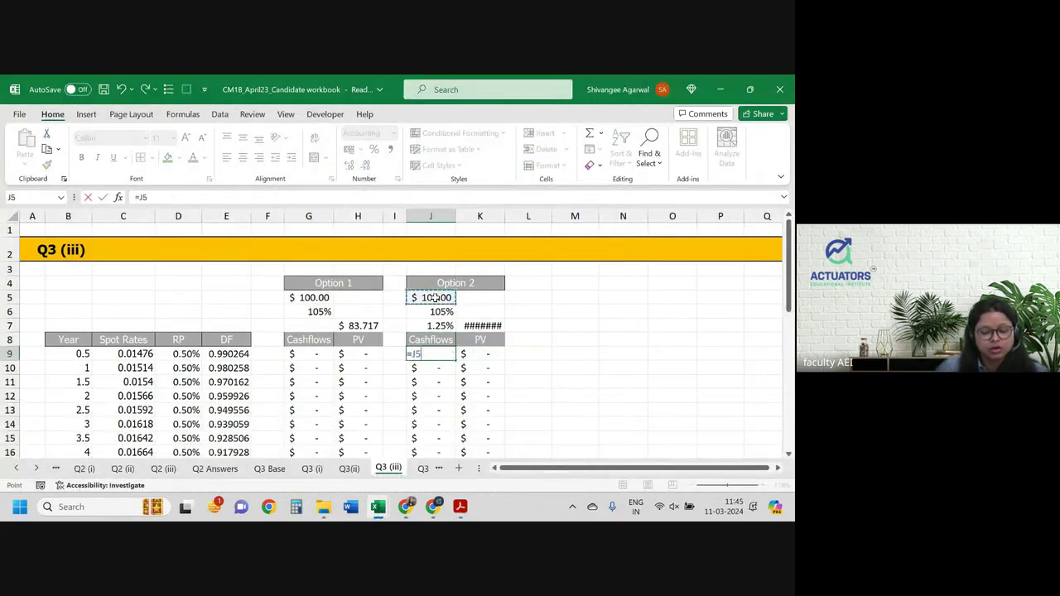
pyautogui.press('F4')
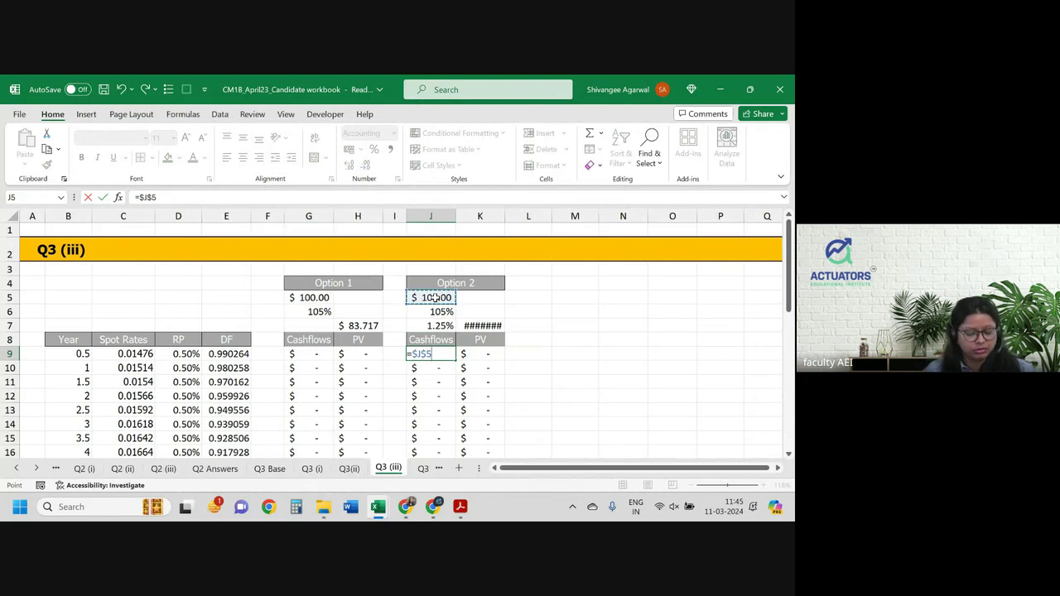
pyautogui.press('Up')
pyautogui.press('Up')
pyautogui.press('F4')
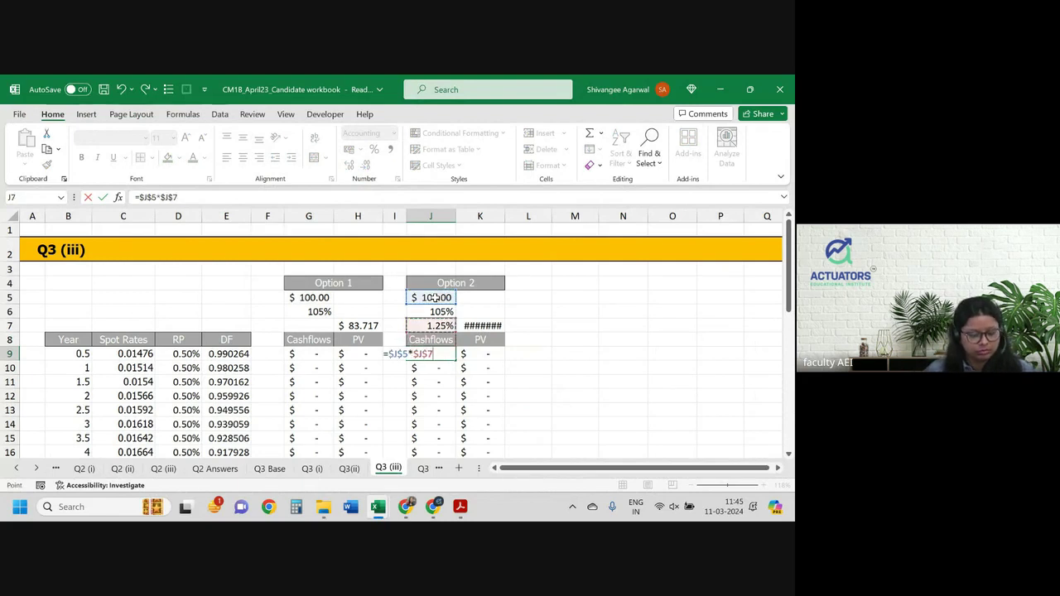
pyautogui.write('/2')
pyautogui.press('Return')
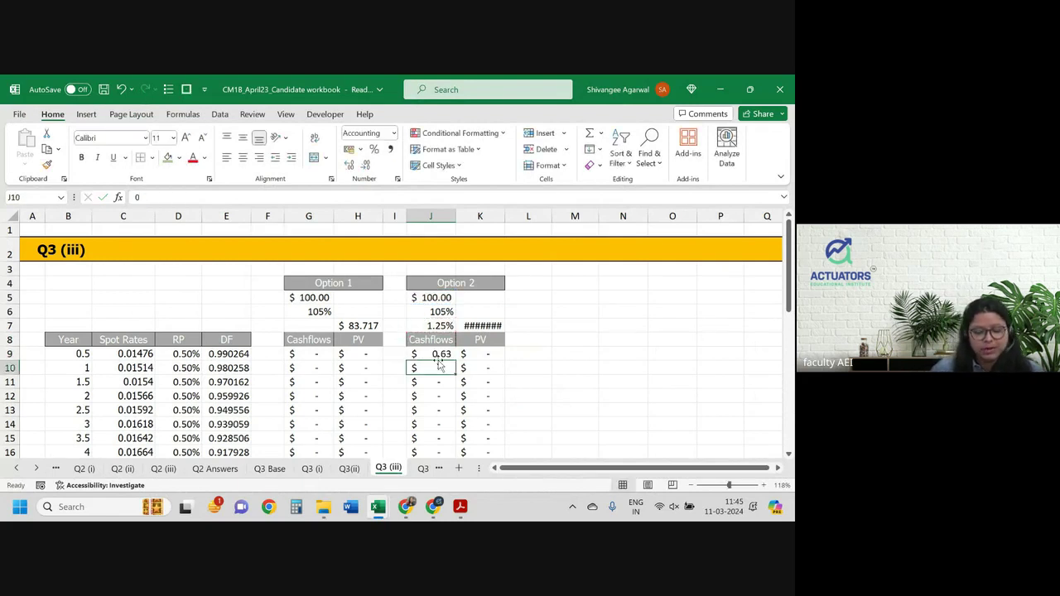
# Fill the coupon down to J38 and add the 100.00 redemption there, making 100.63.
pyautogui.click(436, 355)
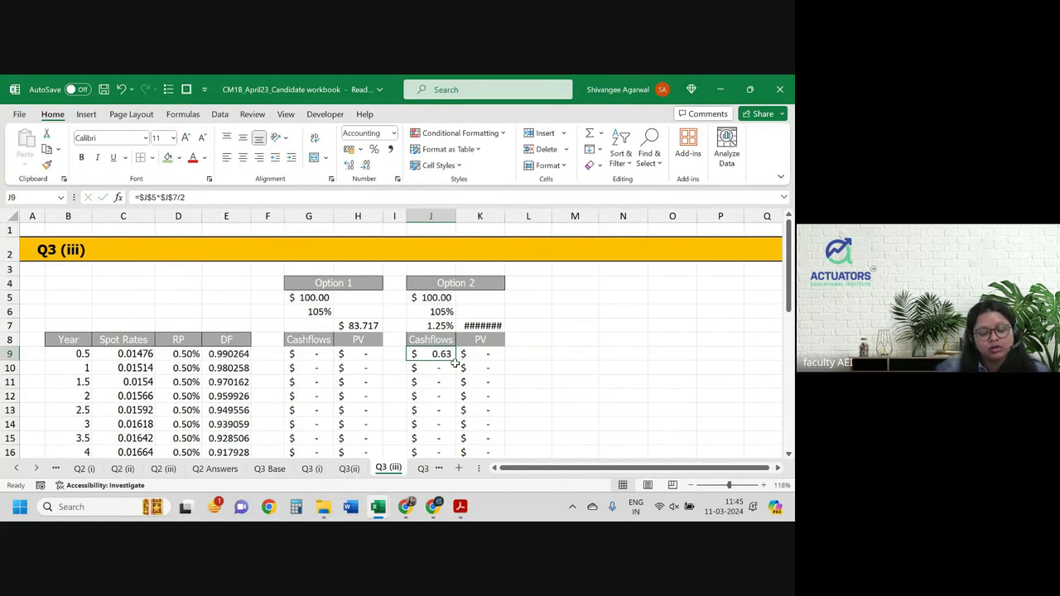
pyautogui.moveTo(455, 360)
pyautogui.mouseDown()
pyautogui.moveTo(455, 494)
pyautogui.moveTo(455, 424)
pyautogui.mouseUp()
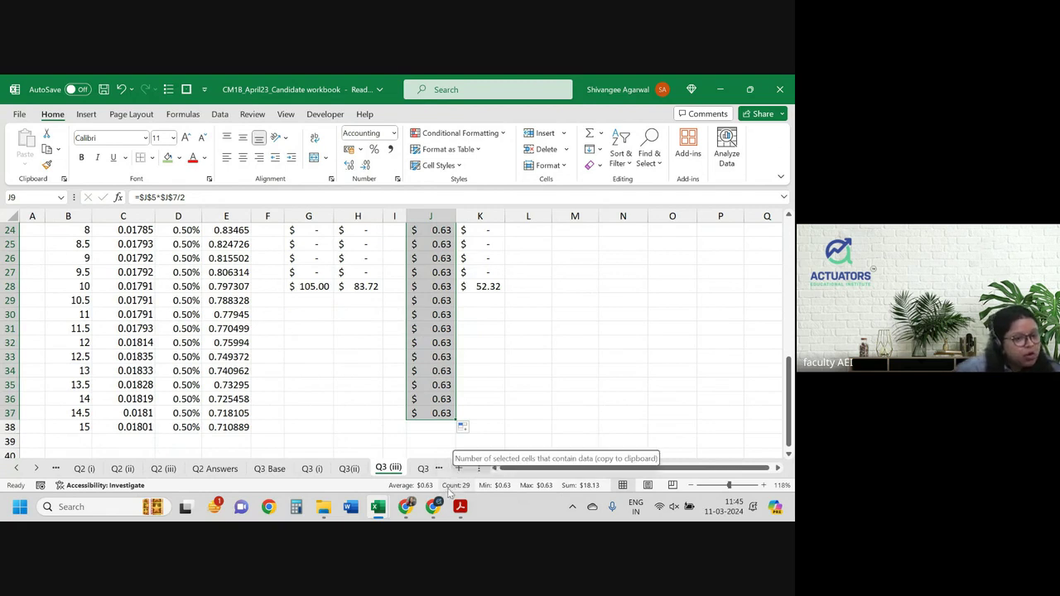
pyautogui.moveTo(455, 420); pyautogui.dragTo(456, 427)
pyautogui.doubleClick(455, 424)
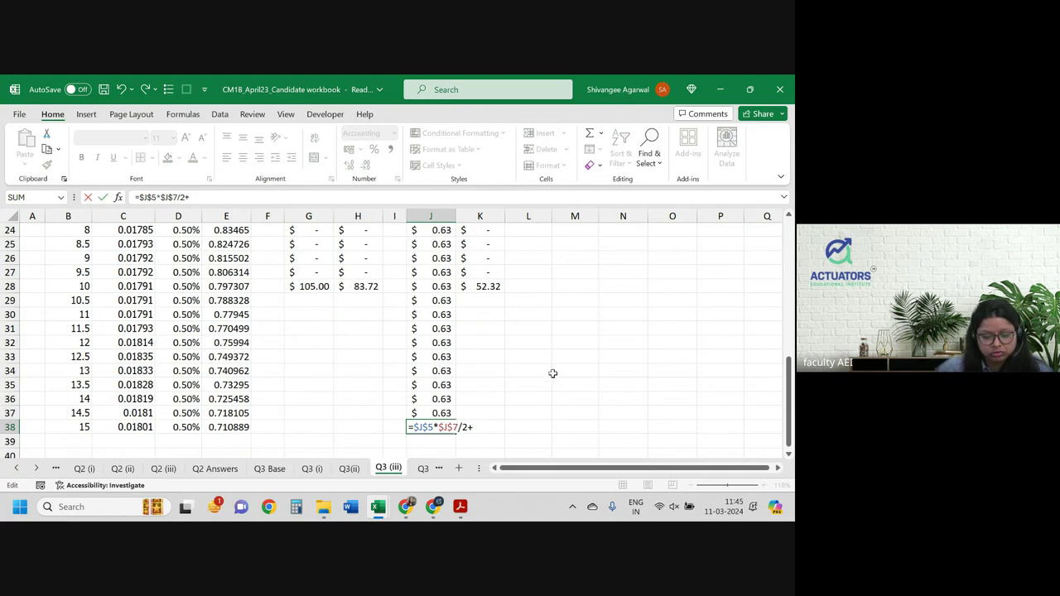
pyautogui.scroll(8, 553, 374)
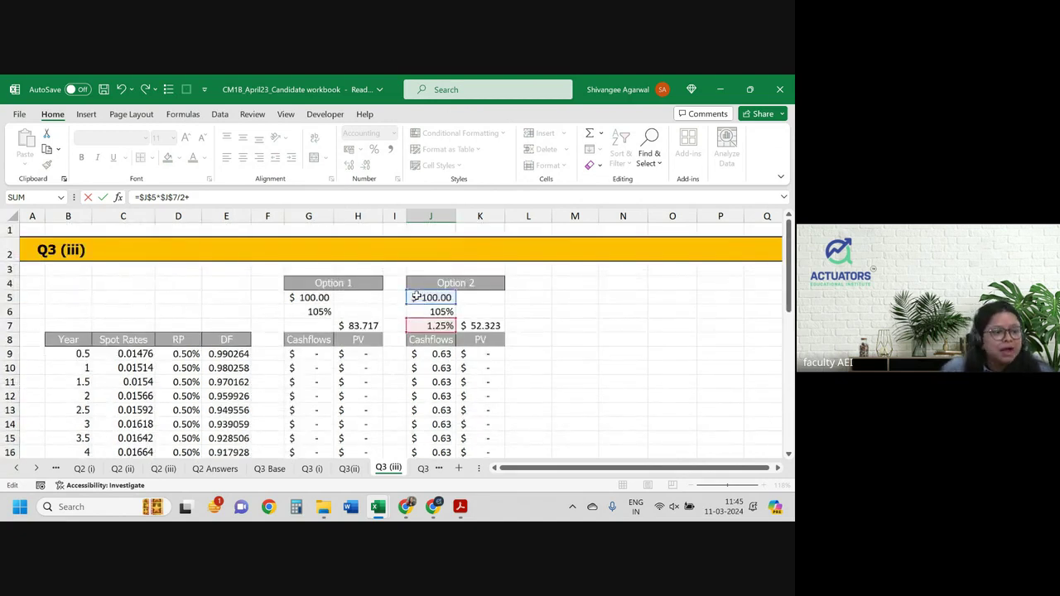
pyautogui.click(417, 296)
pyautogui.press('Return')
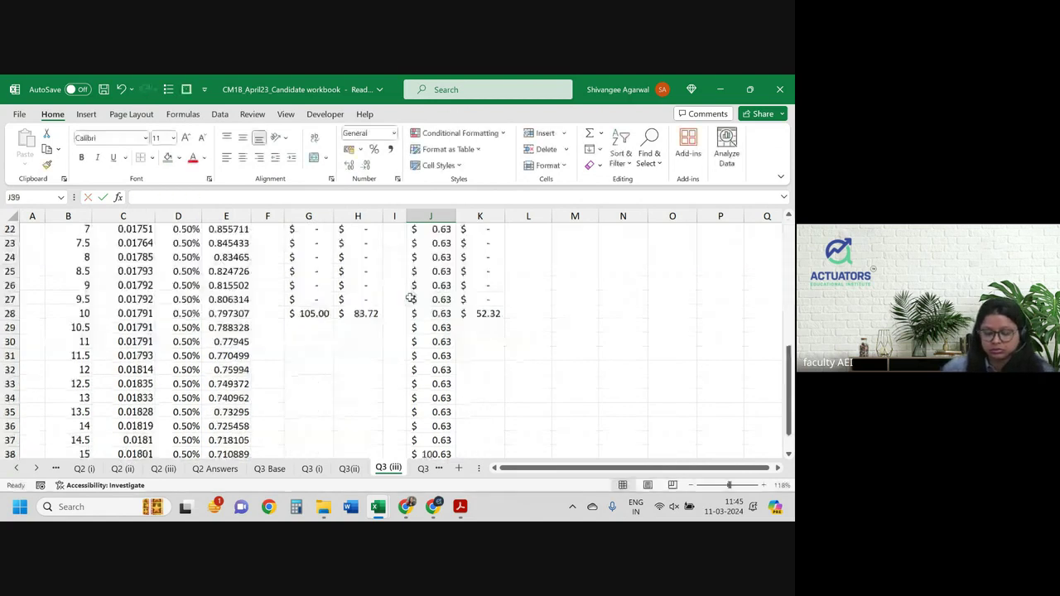
# Delete the 105% figure from the Option 2 block.
pyautogui.press('Up')
pyautogui.hotkey('ctrl', 'Up')
pyautogui.press('Down')
pyautogui.press('Down')
pyautogui.press('Down')
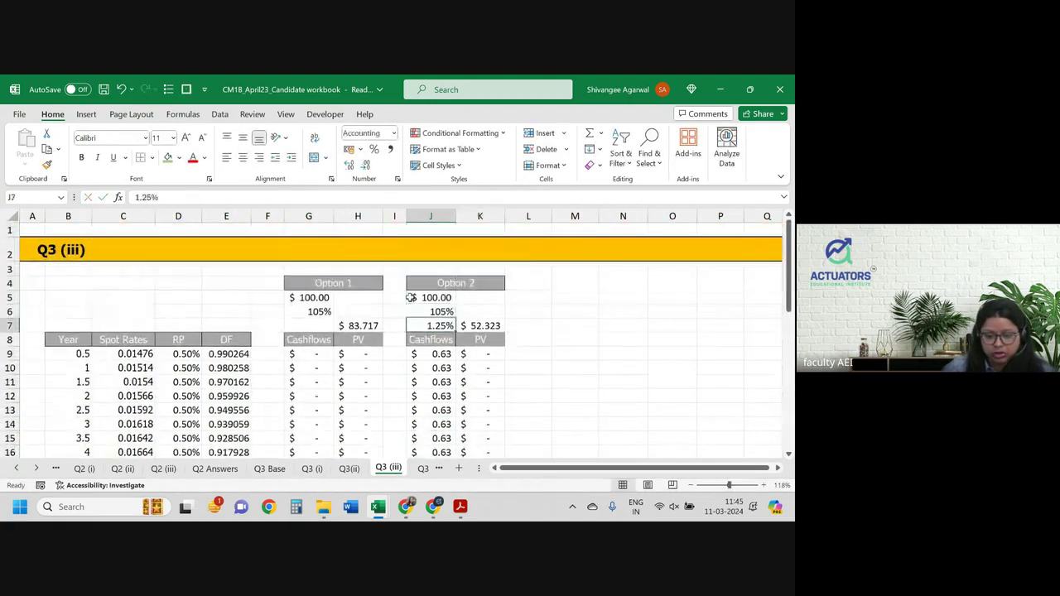
pyautogui.press('Up')
pyautogui.press('Delete')
pyautogui.press('Up')
pyautogui.press('Down')
pyautogui.press('Down')
pyautogui.press('Right')
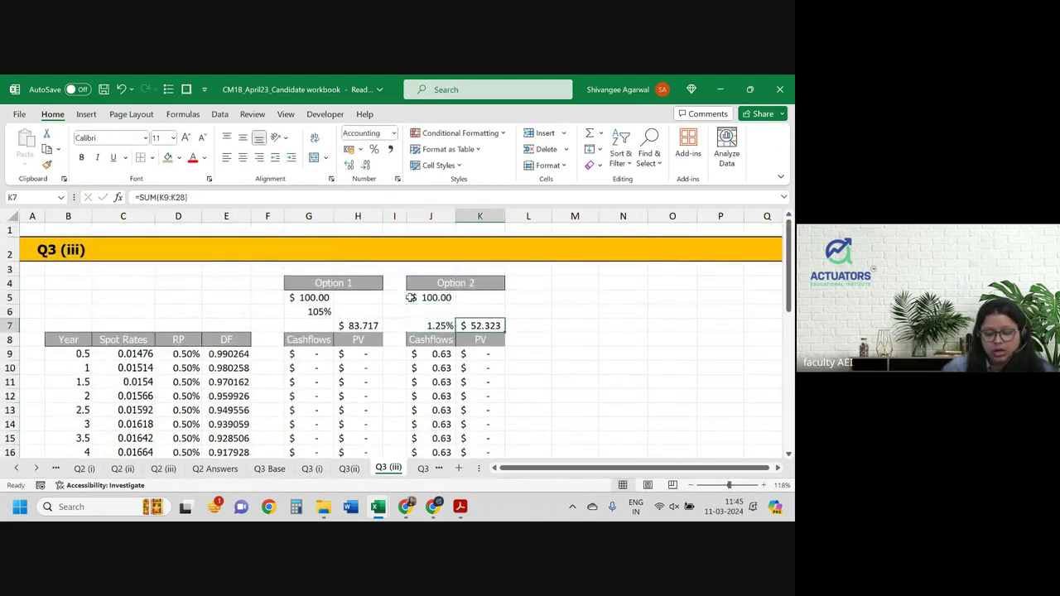
pyautogui.press('Down')
pyautogui.press('Down')
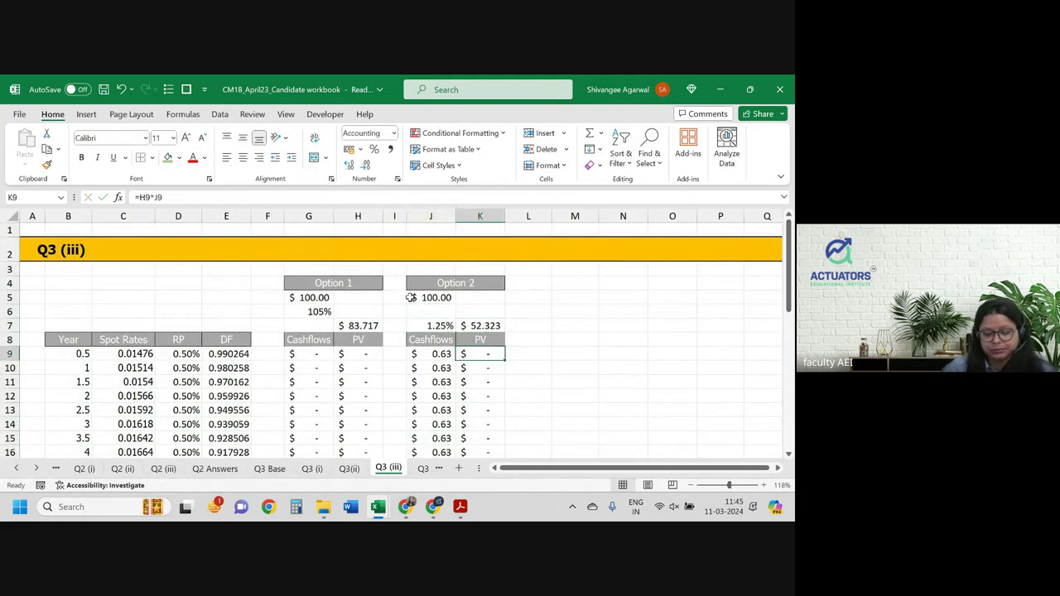
# Point the first Option 2 PV formula at discount factor E9 and fill it down column K.
pyautogui.doubleClick(493, 355)
pyautogui.moveTo(336, 354); pyautogui.dragTo(236, 354)
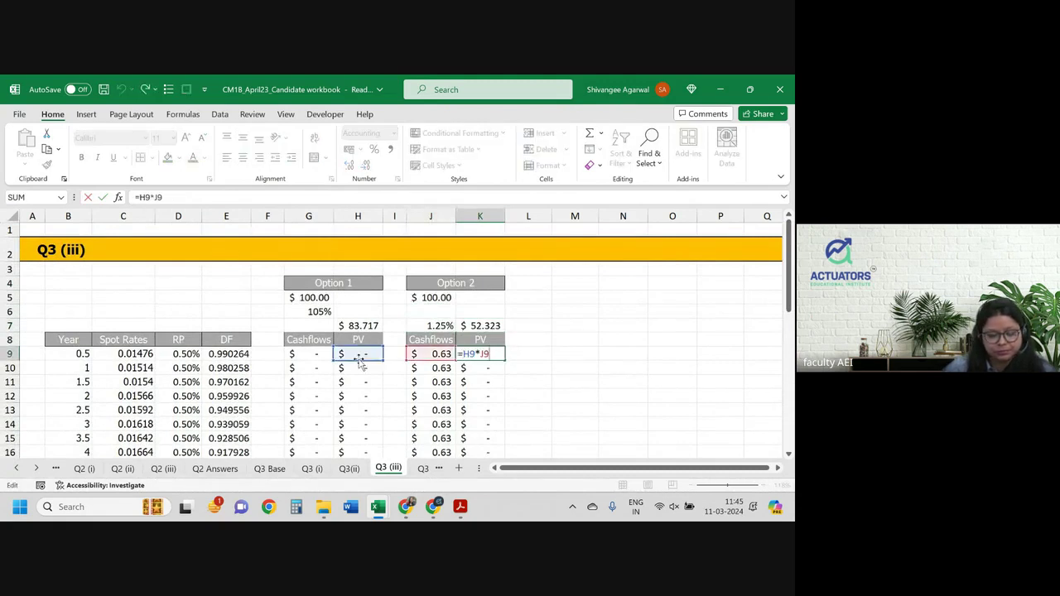
pyautogui.hotkey('ctrl', 'Return')
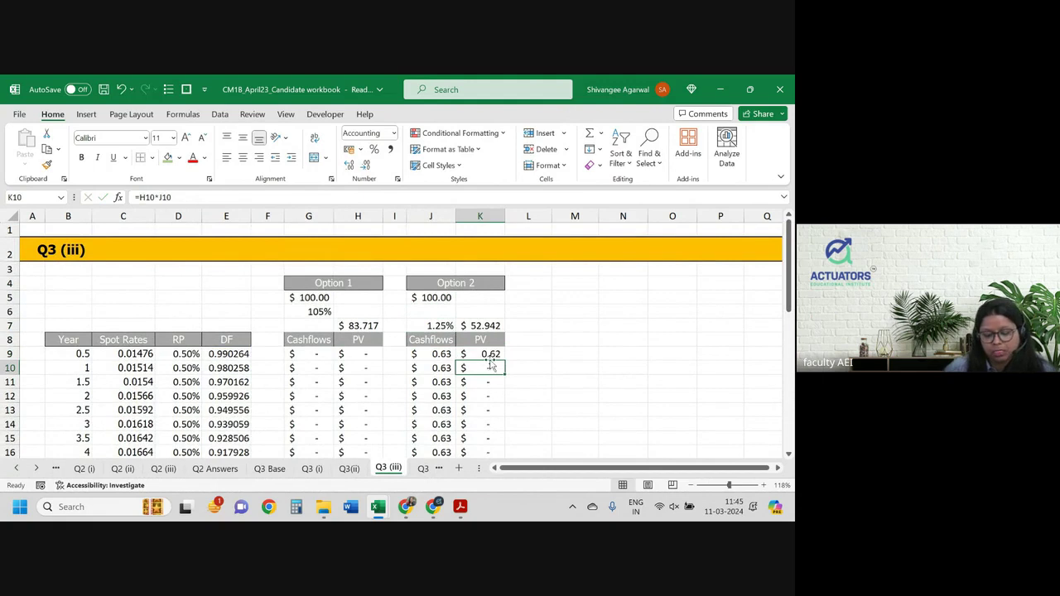
pyautogui.doubleClick(506, 361)
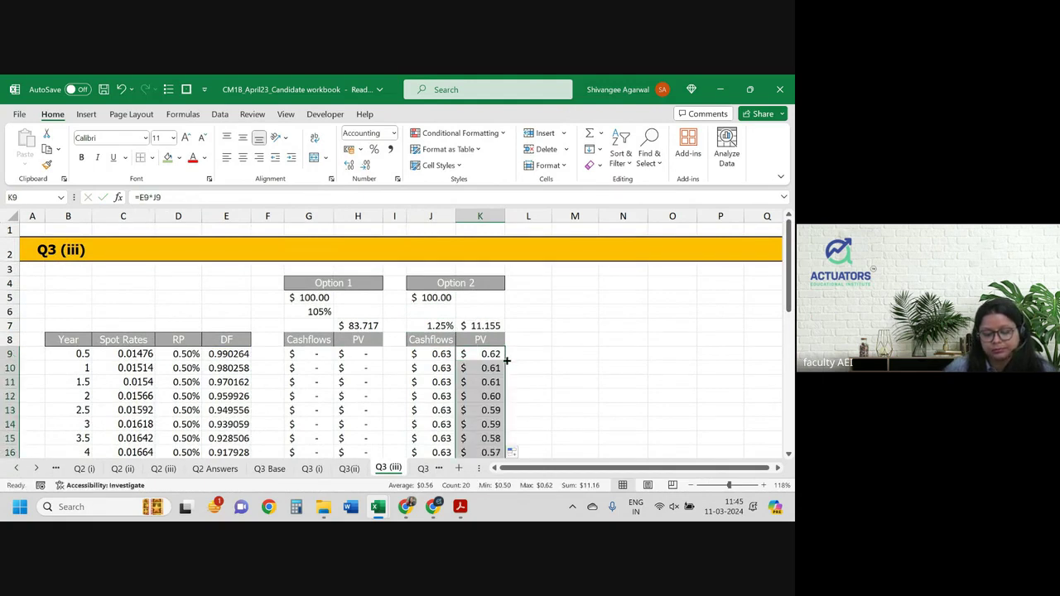
pyautogui.hotkey('ctrl', 'Down')
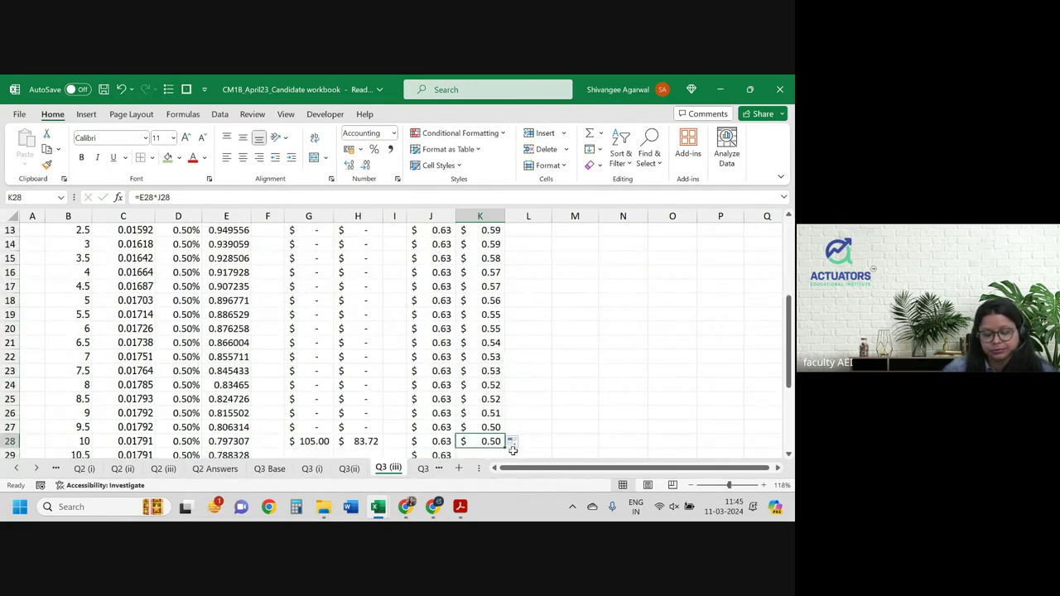
pyautogui.hotkey('ctrl', 'Up')
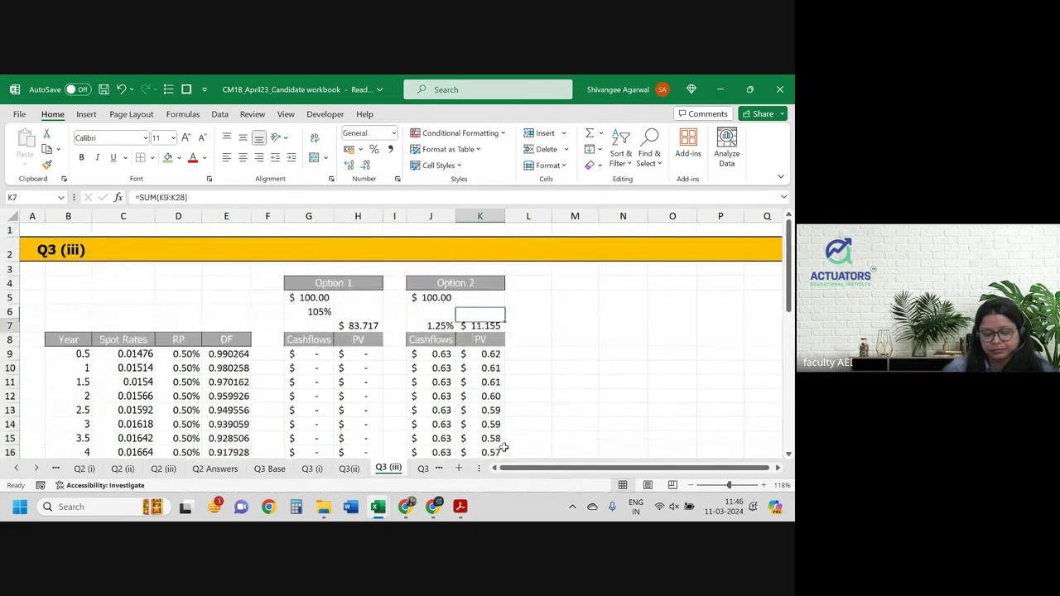
# Extend the K7 total to =SUM(K9:K38), giving $86.916 versus Option 1's $83.717.
pyautogui.press('Up')
pyautogui.press('Up')
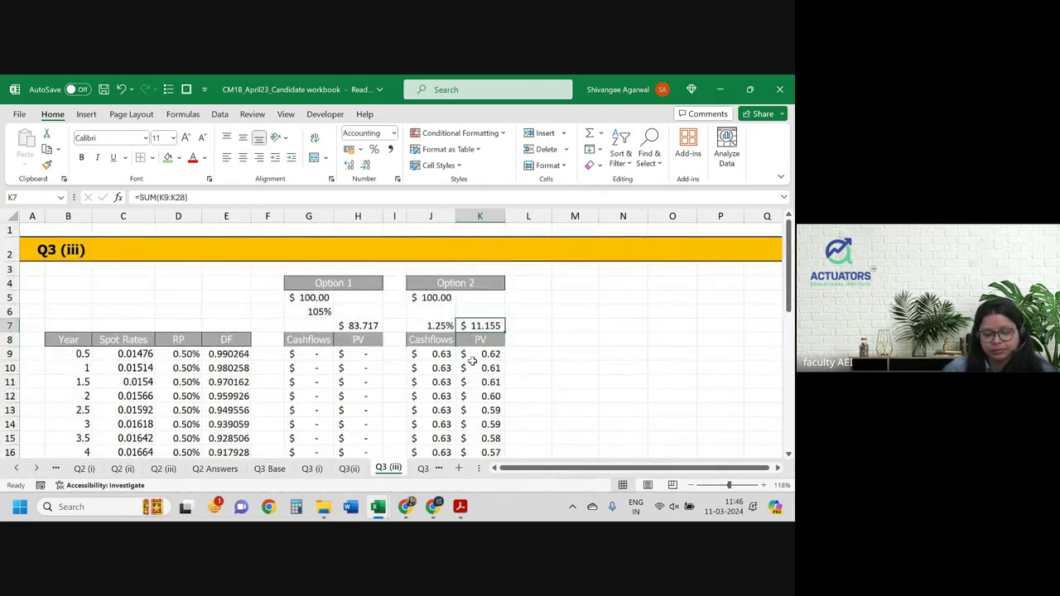
pyautogui.doubleClick(494, 326)
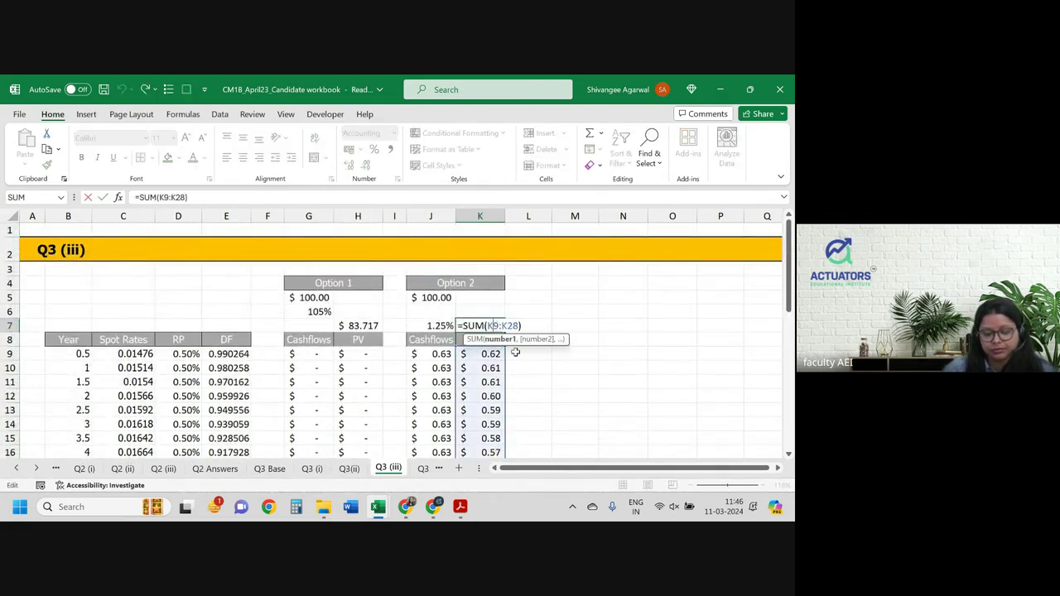
pyautogui.scroll(-12, 515, 352)
pyautogui.scroll(-2, 515, 352)
pyautogui.scroll(4, 515, 352)
pyautogui.scroll(1, 515, 352)
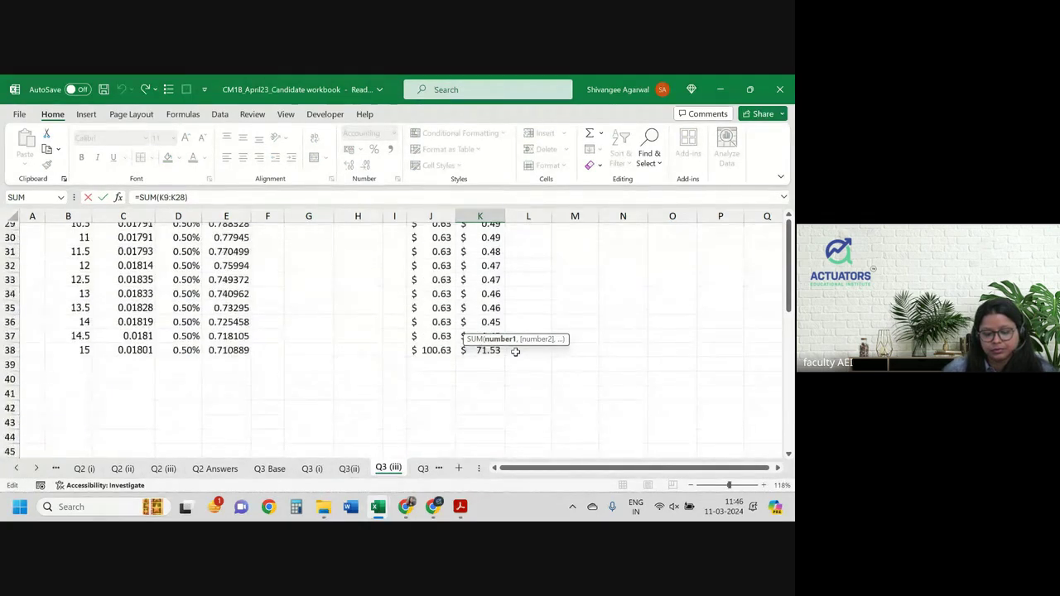
pyautogui.scroll(2, 516, 352)
pyautogui.moveTo(505, 280); pyautogui.dragTo(513, 416)
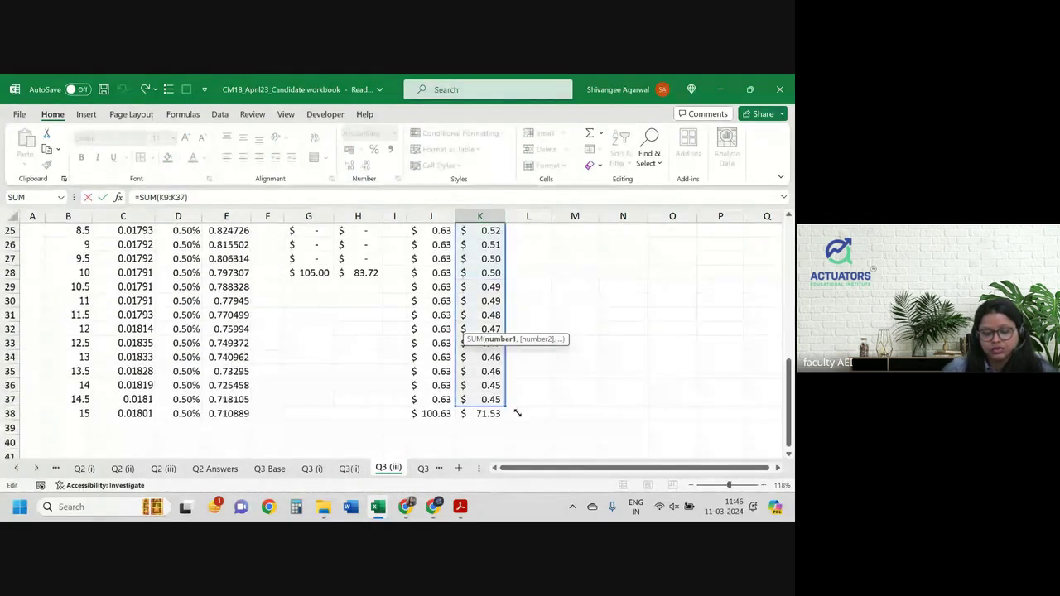
pyautogui.press('Return')
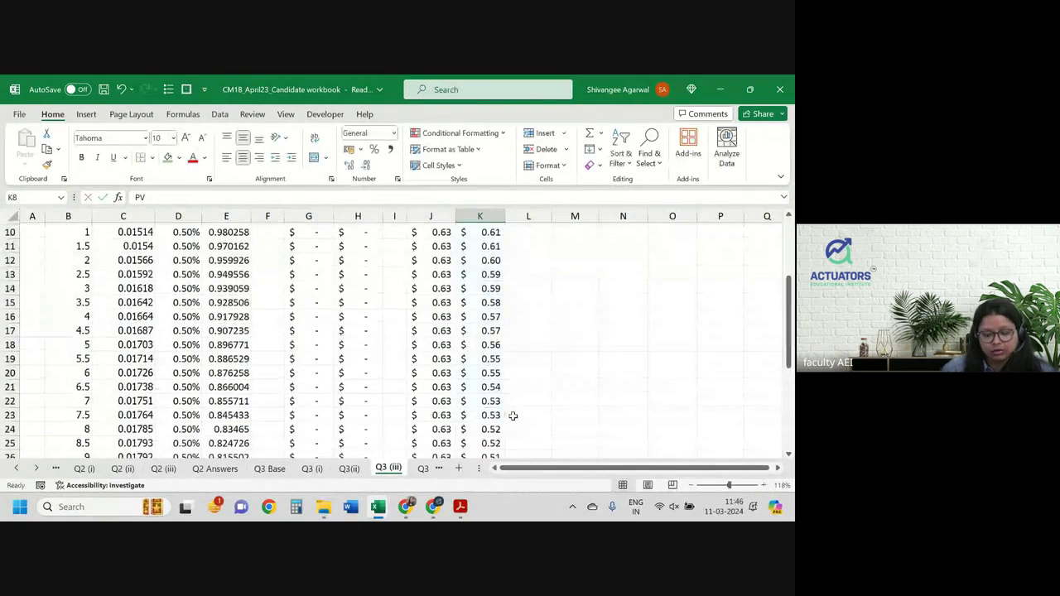
pyautogui.press('Up')
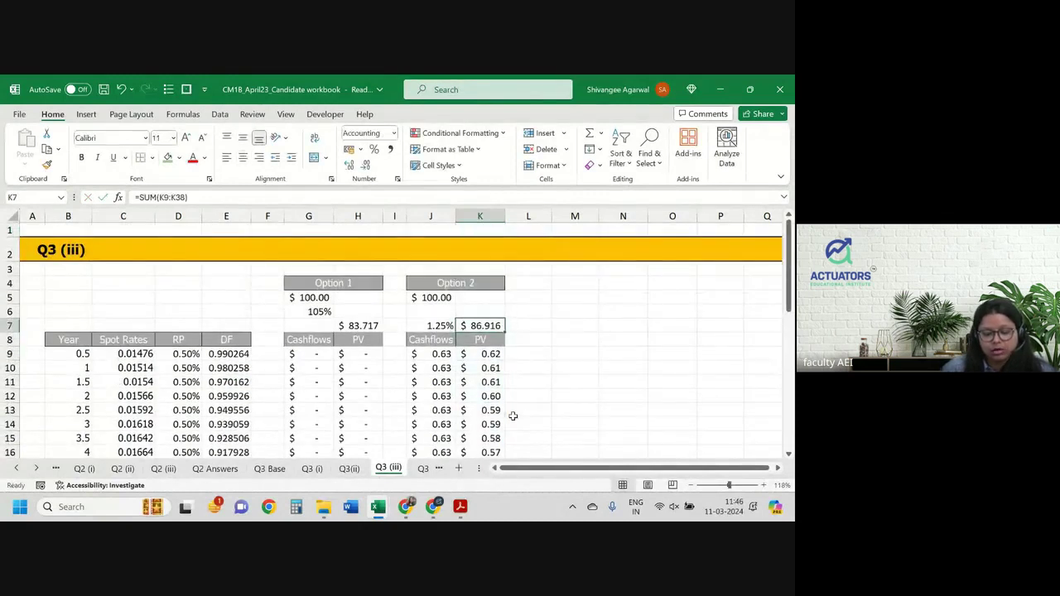
pyautogui.press('Left')
pyautogui.press('Left')
pyautogui.press('Left')
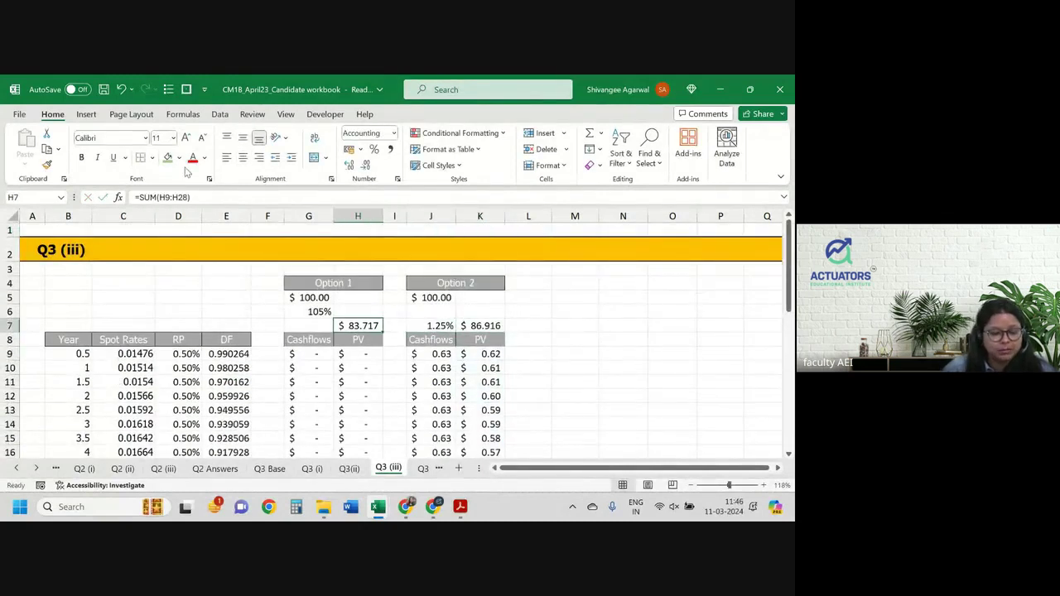
# Shade the Option 1 and Option 2 PV totals in H7 and K7 green.
pyautogui.click(168, 157)
pyautogui.press('Right')
pyautogui.press('Right')
pyautogui.press('Right')
pyautogui.click(169, 157)
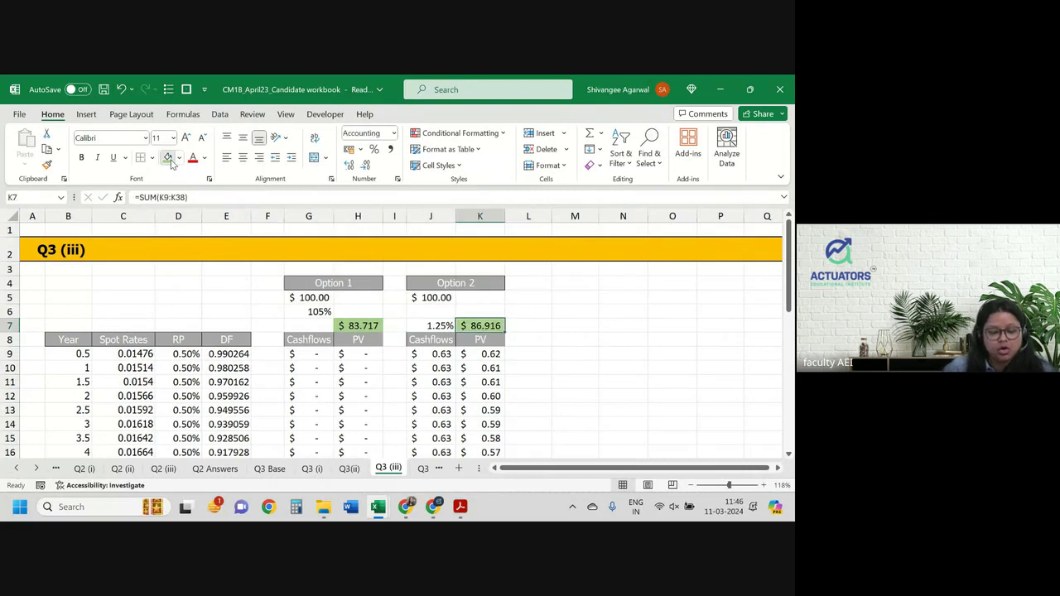
# Type the label 'PV of option 1' in M7 and begin 'PV of option 2' in M8.
pyautogui.click(620, 297)
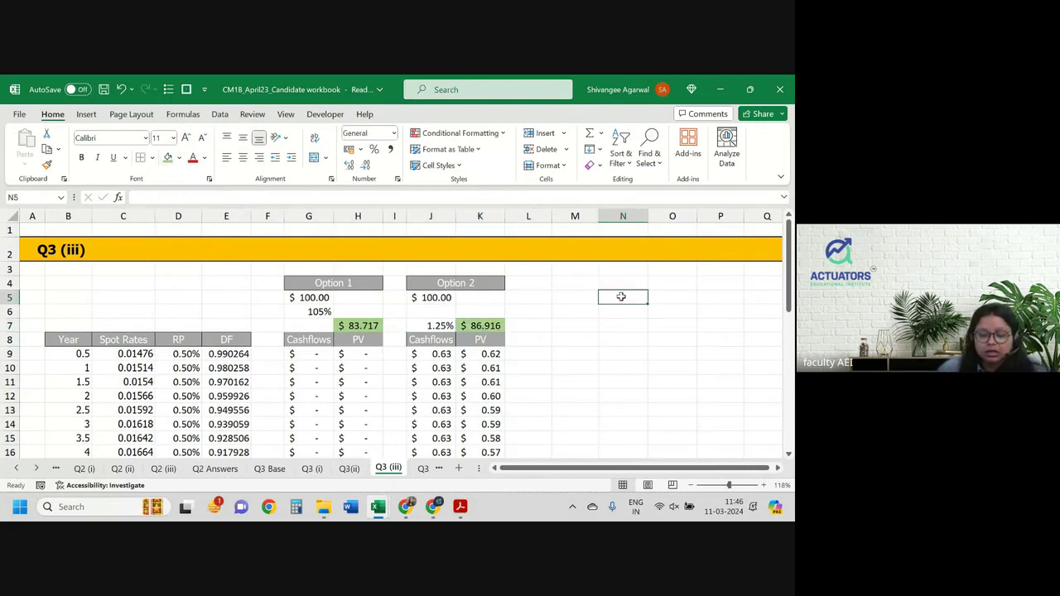
pyautogui.press('Down')
pyautogui.press('Down')
pyautogui.press('Left')
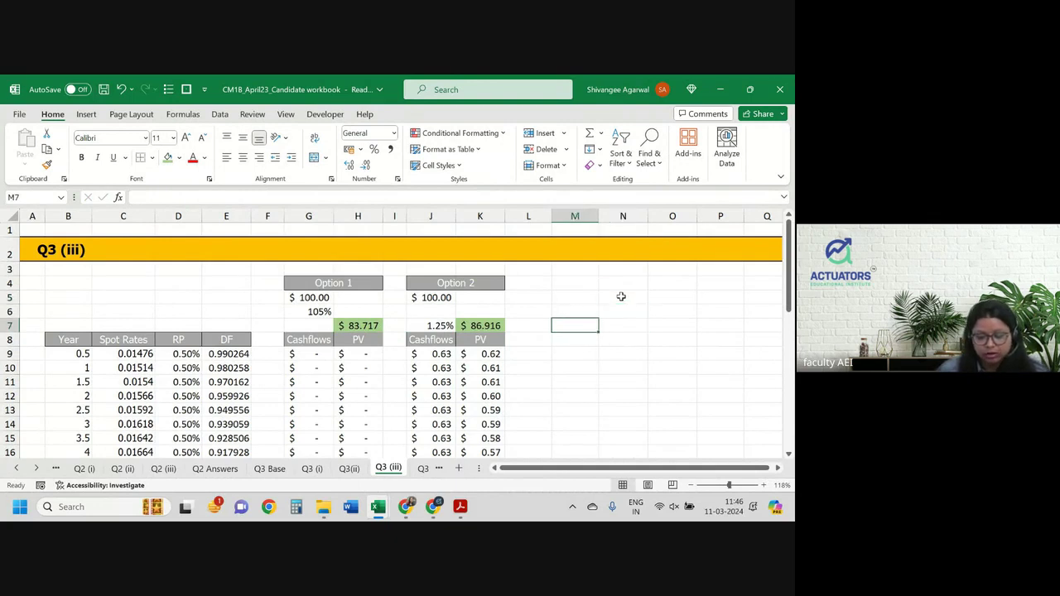
pyautogui.write('PV of')
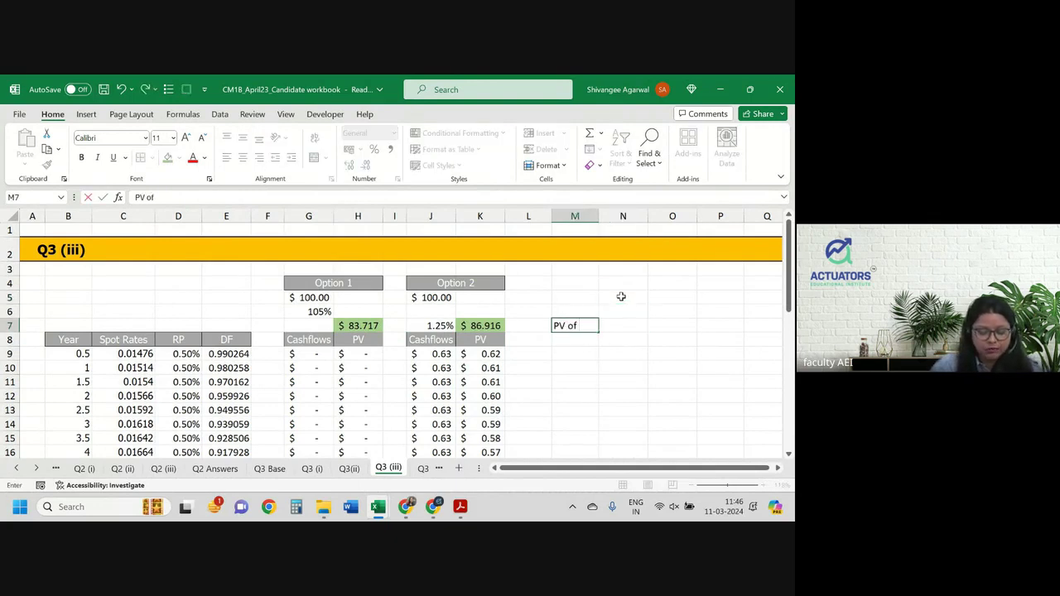
pyautogui.write(' option 1')
pyautogui.press('Return')
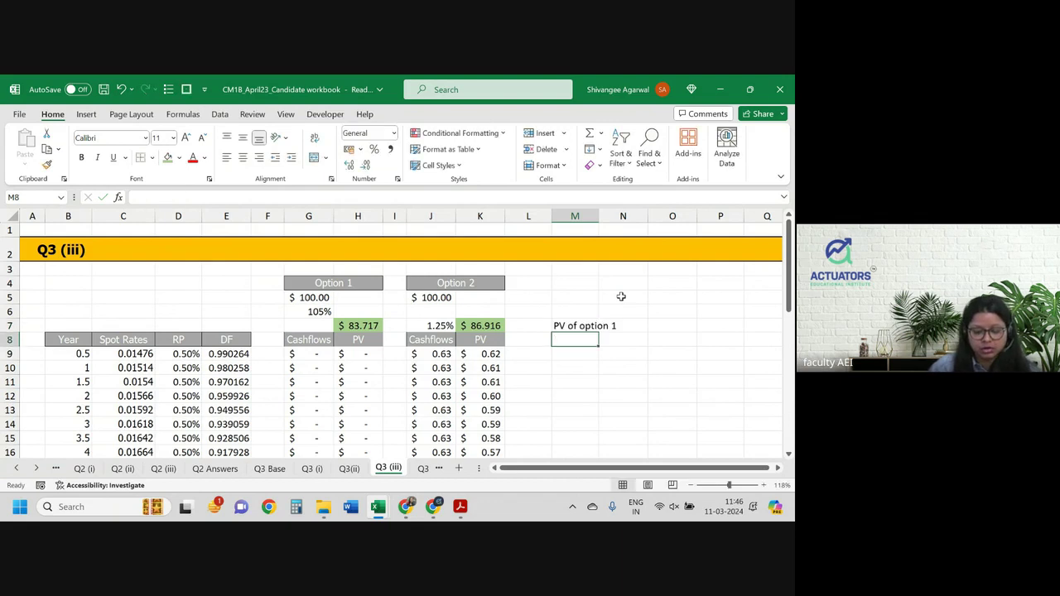
pyautogui.write('PV of ')
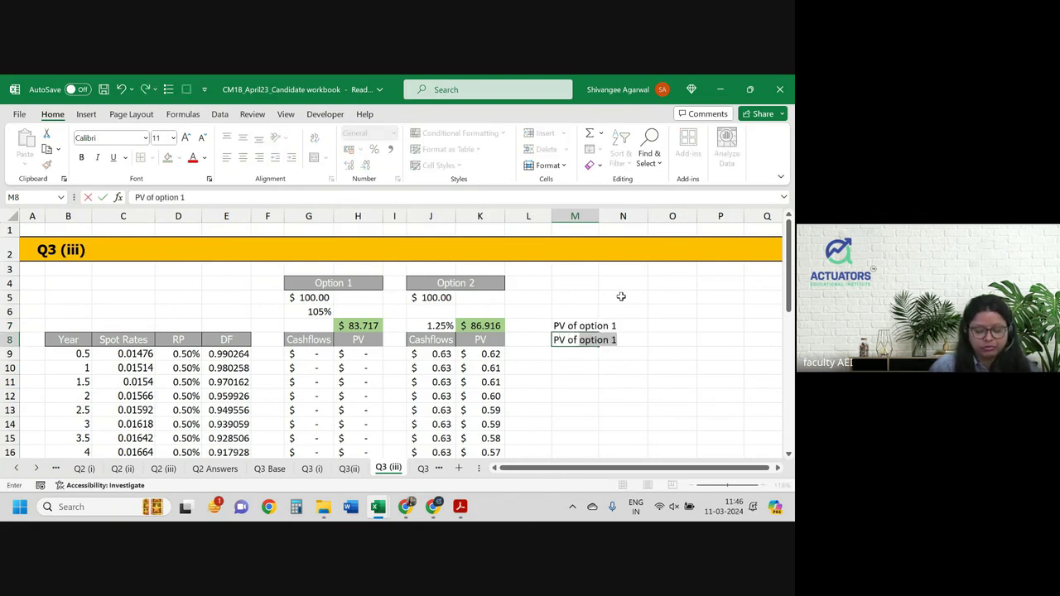
pyautogui.write('opti')
pyautogui.write('2')
# Finish 'PV of option 2' in M8, copy M7's formatting onto it, and right-align M7:M8.
pyautogui.press('Up')
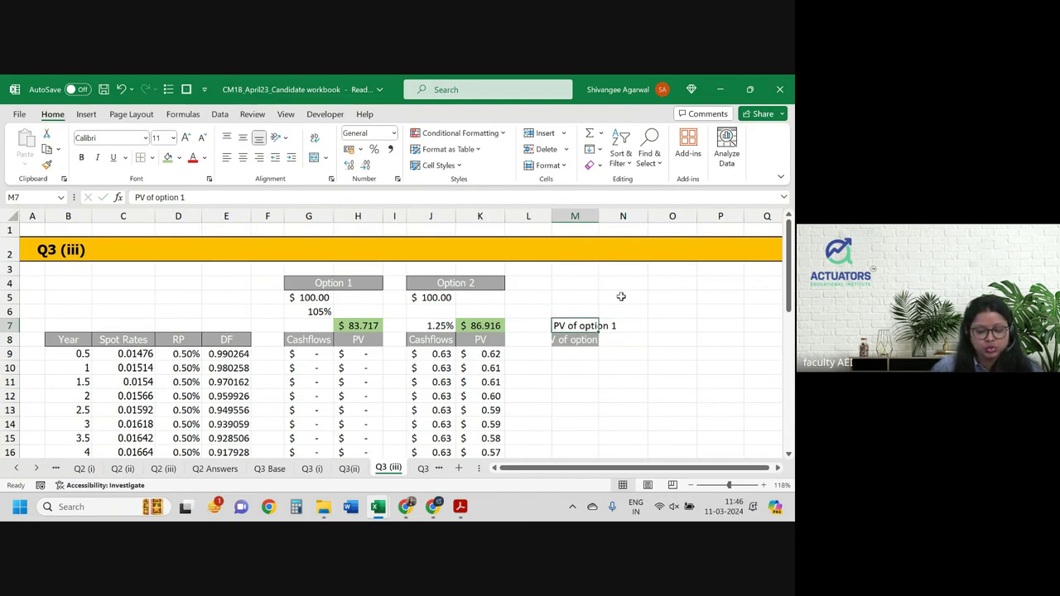
pyautogui.hotkey('shift', 'Down')
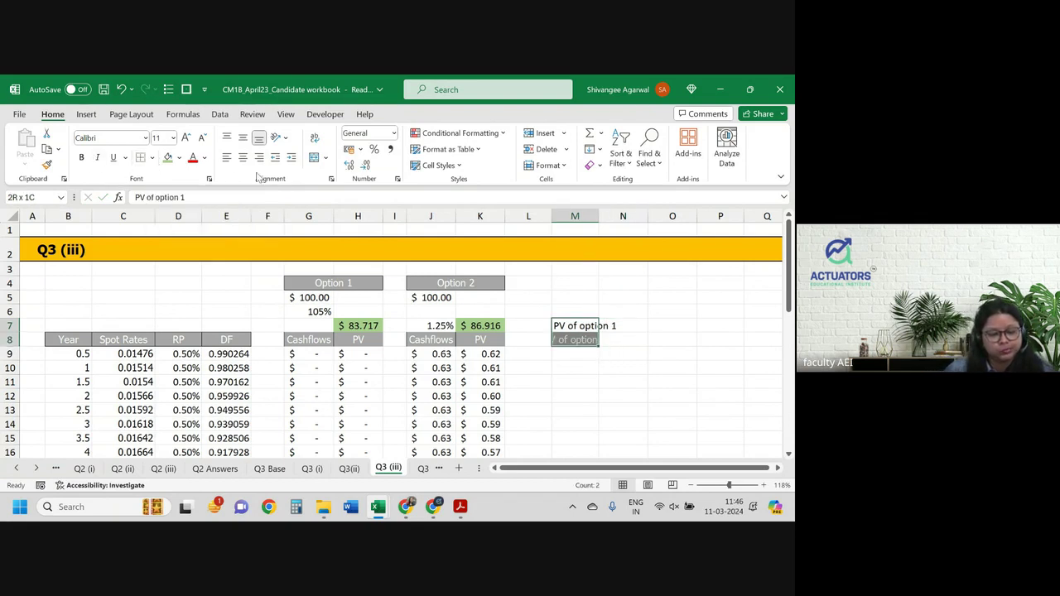
pyautogui.press('Up')
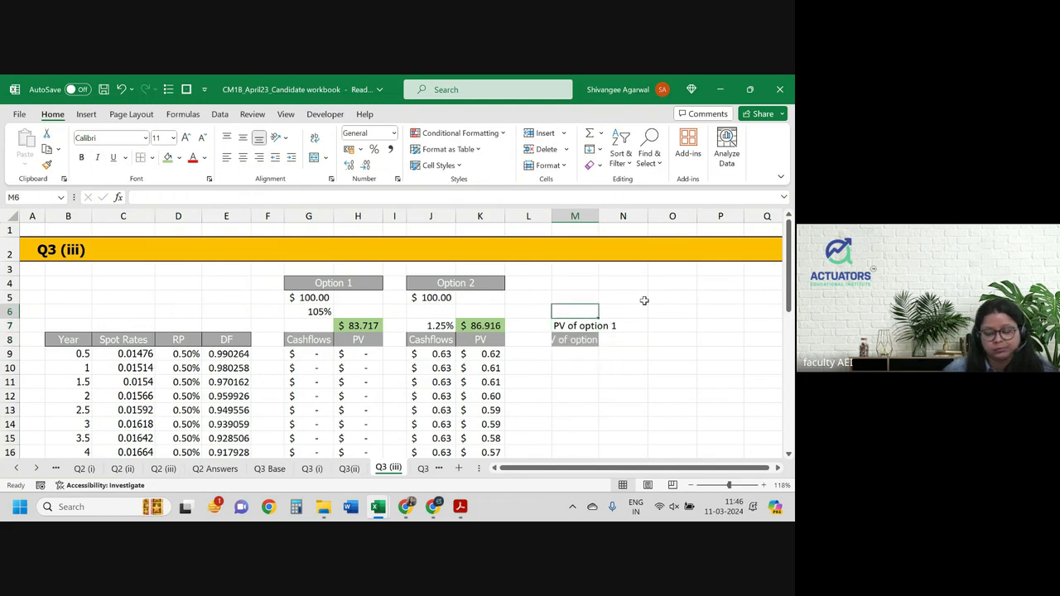
pyautogui.press('Down')
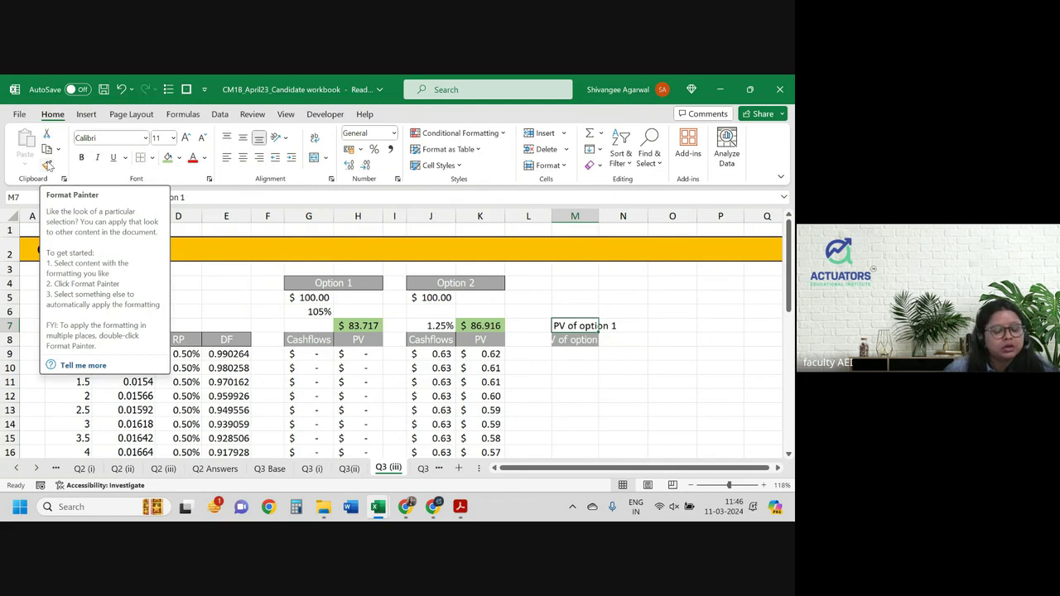
pyautogui.moveTo(598, 333); pyautogui.dragTo(580, 341)
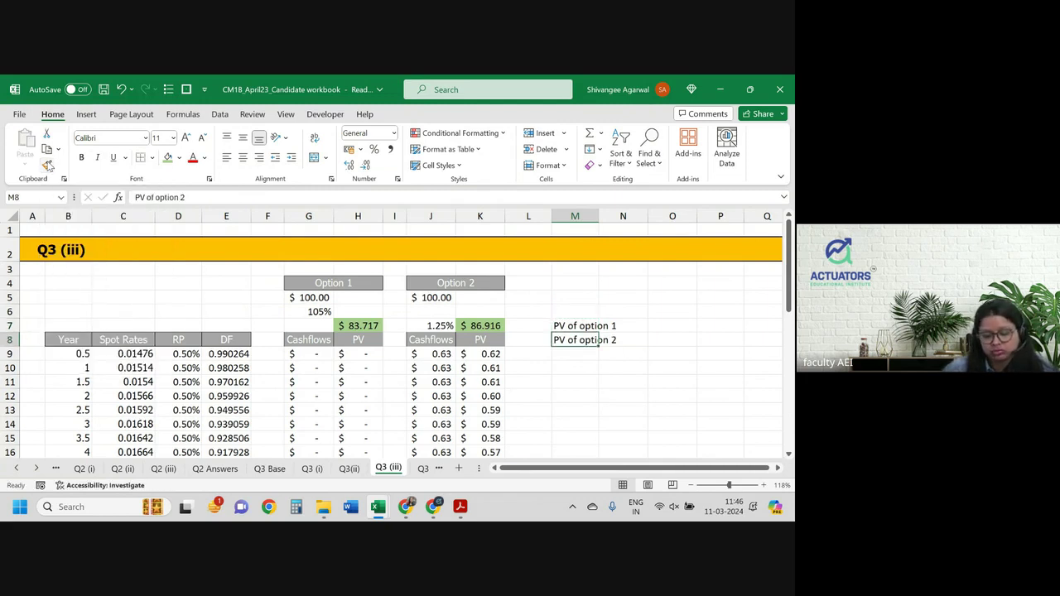
pyautogui.hotkey('shift', 'Up')
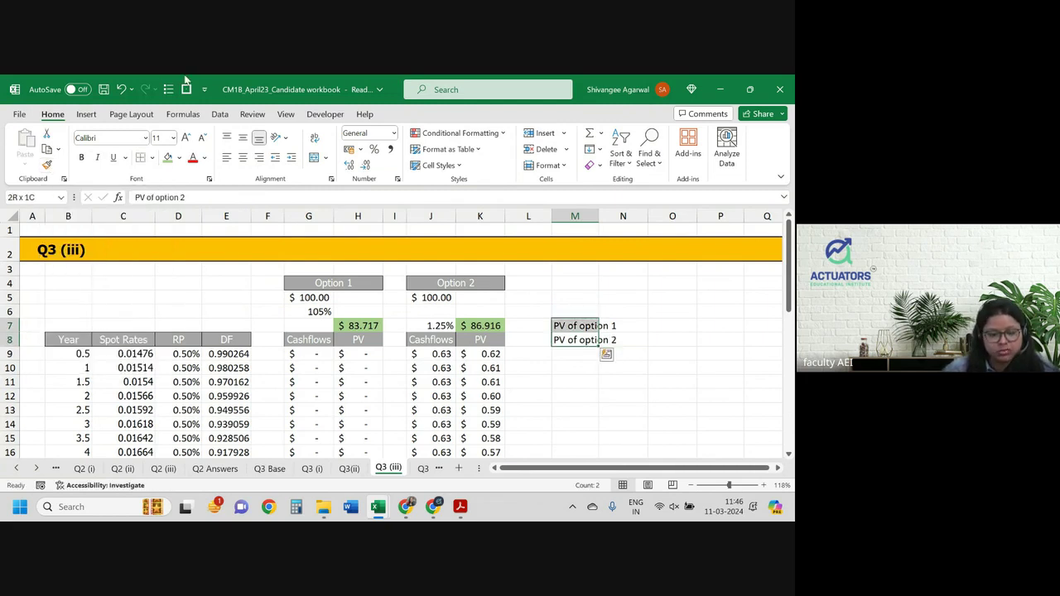
pyautogui.click(259, 157)
pyautogui.press('Right')
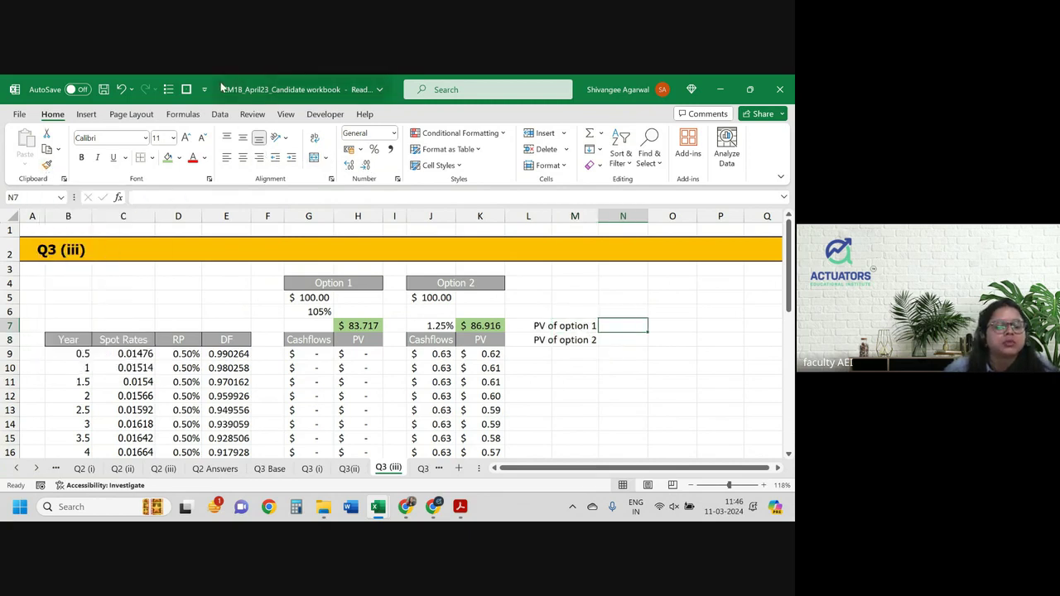
# Link N7 to H7 ($83.717) and N8 to K7 ($86.916), then type '(b)' in M11.
pyautogui.write('=')
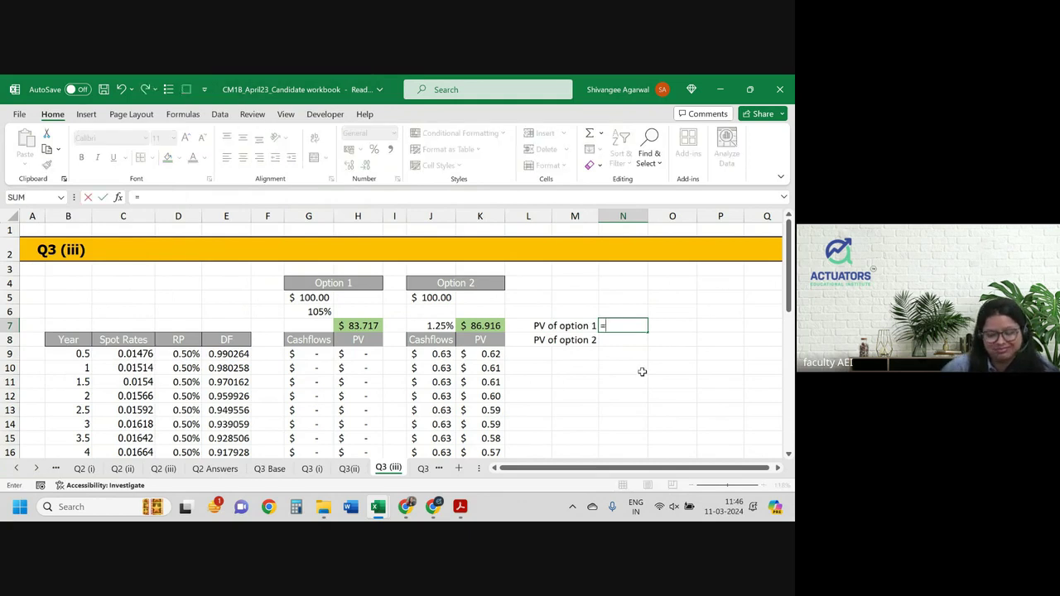
pyautogui.press('Left')
pyautogui.press('Left')
pyautogui.press('Left')
pyautogui.press('Left')
pyautogui.press('Left')
pyautogui.press('Left')
pyautogui.press('Return')
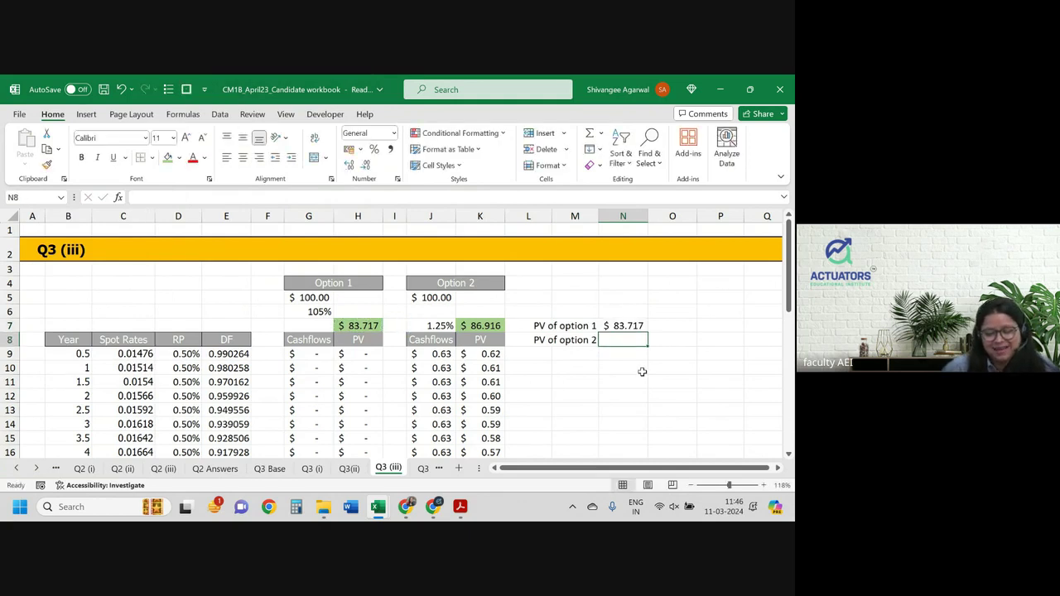
pyautogui.write('=')
pyautogui.press('Up')
pyautogui.press('Return')
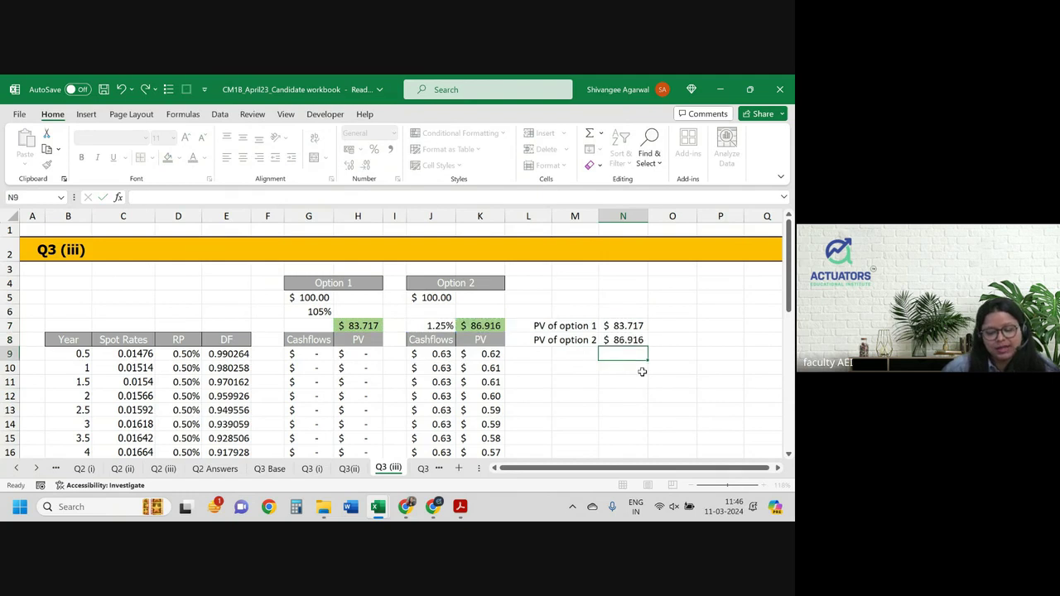
pyautogui.click(621, 325)
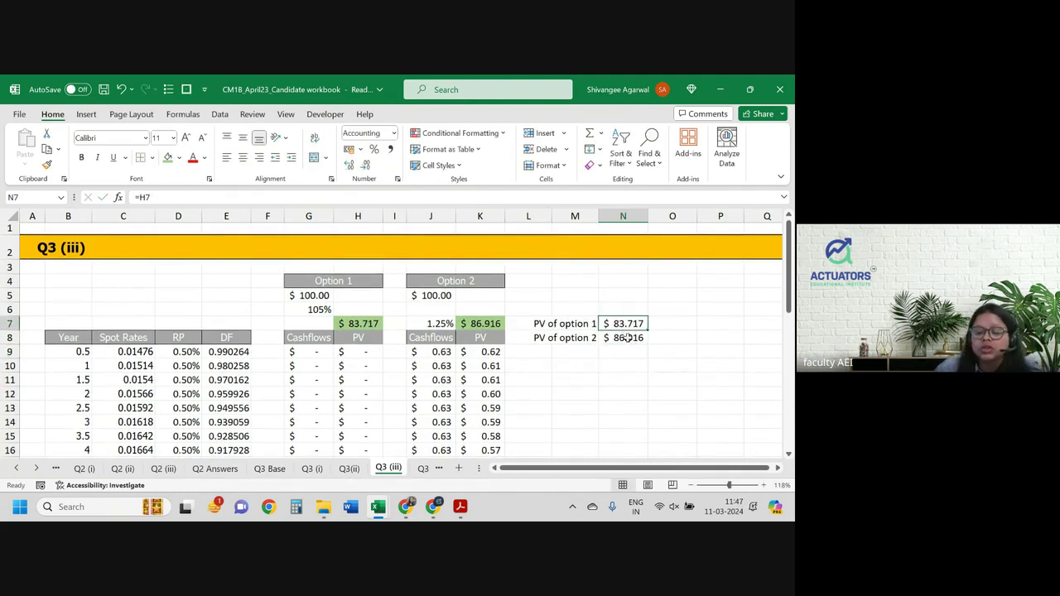
pyautogui.click(580, 382)
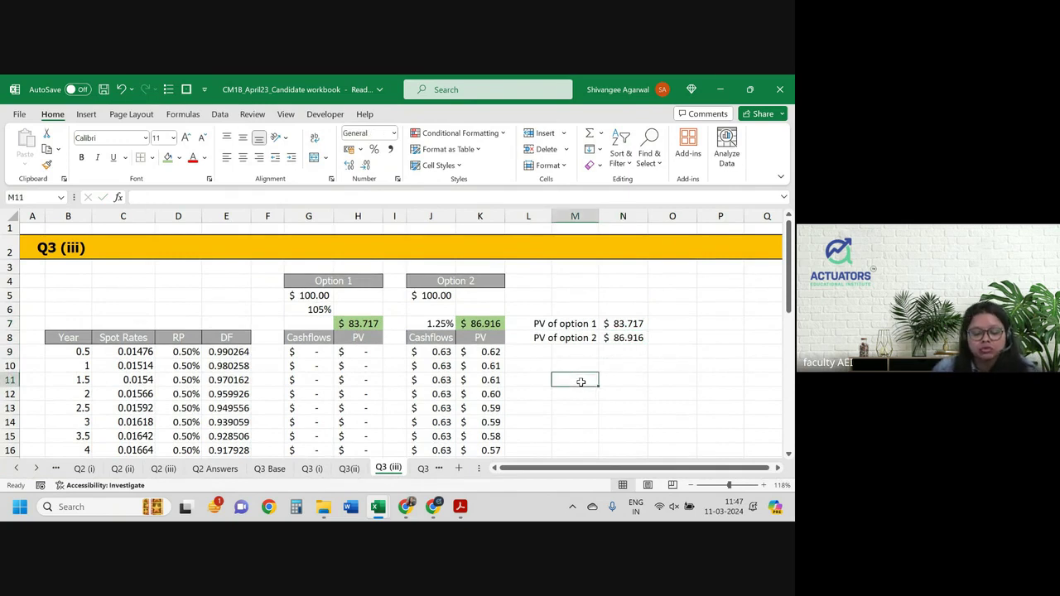
pyautogui.write('(b)')
pyautogui.press('Return')
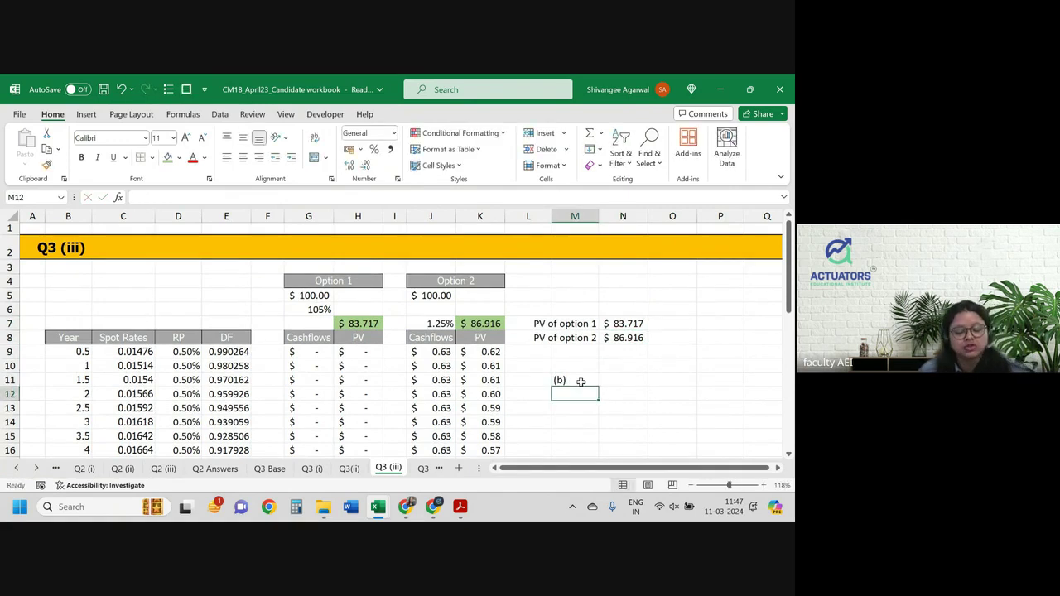
pyautogui.press('Right')
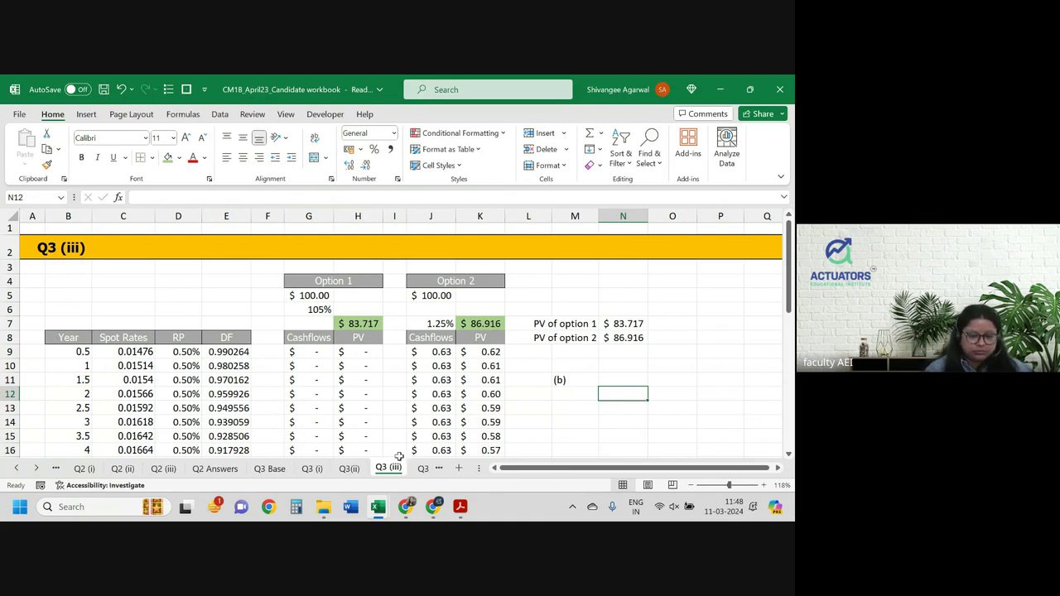
pyautogui.scroll(-1, 398, 425)
pyautogui.scroll(-3, 399, 425)
pyautogui.scroll(-6, 399, 425)
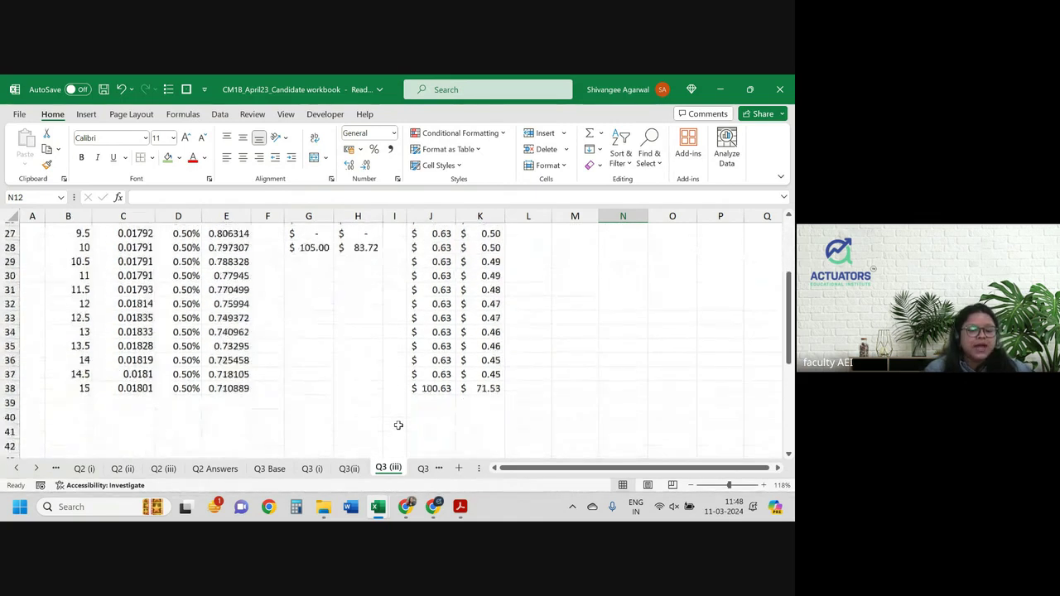
pyautogui.scroll(-3, 398, 425)
pyautogui.scroll(3, 399, 425)
pyautogui.scroll(-1, 398, 425)
pyautogui.scroll(-5, 399, 425)
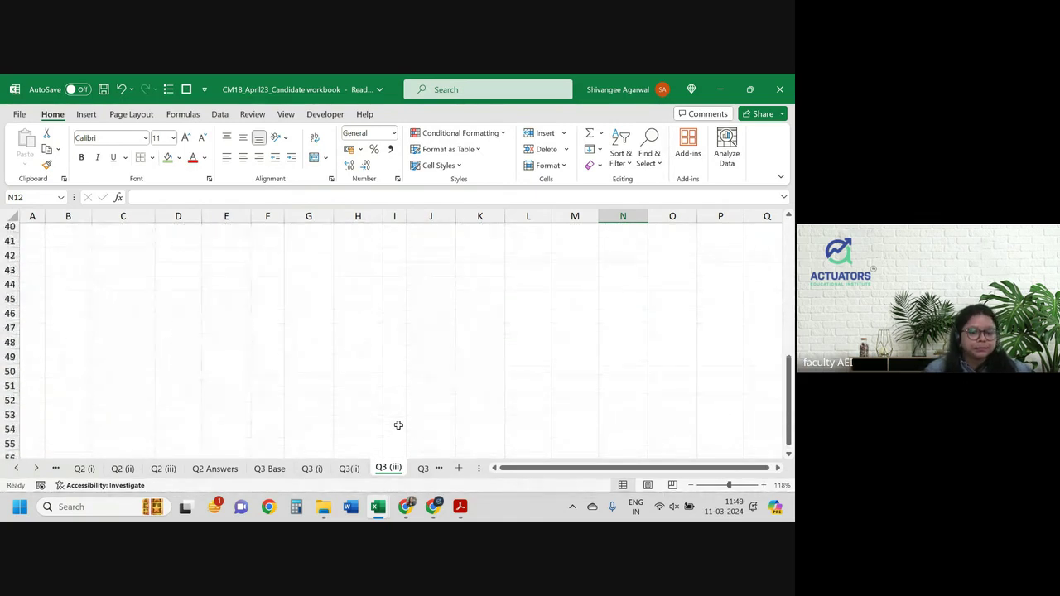
pyautogui.scroll(3, 399, 425)
pyautogui.scroll(1, 399, 425)
pyautogui.scroll(1, 398, 425)
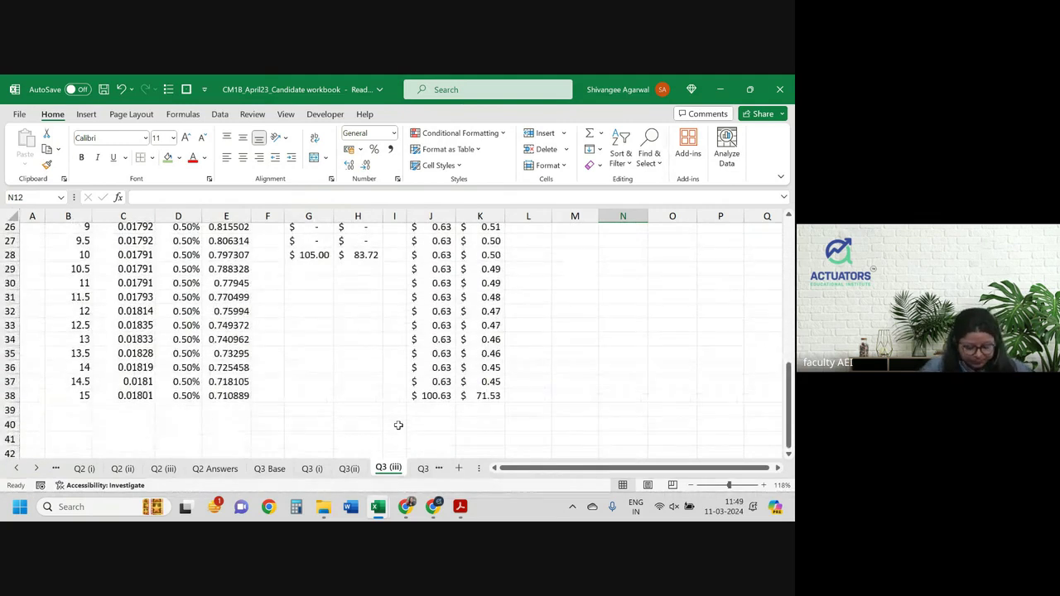
pyautogui.scroll(2, 398, 425)
pyautogui.scroll(6, 399, 425)
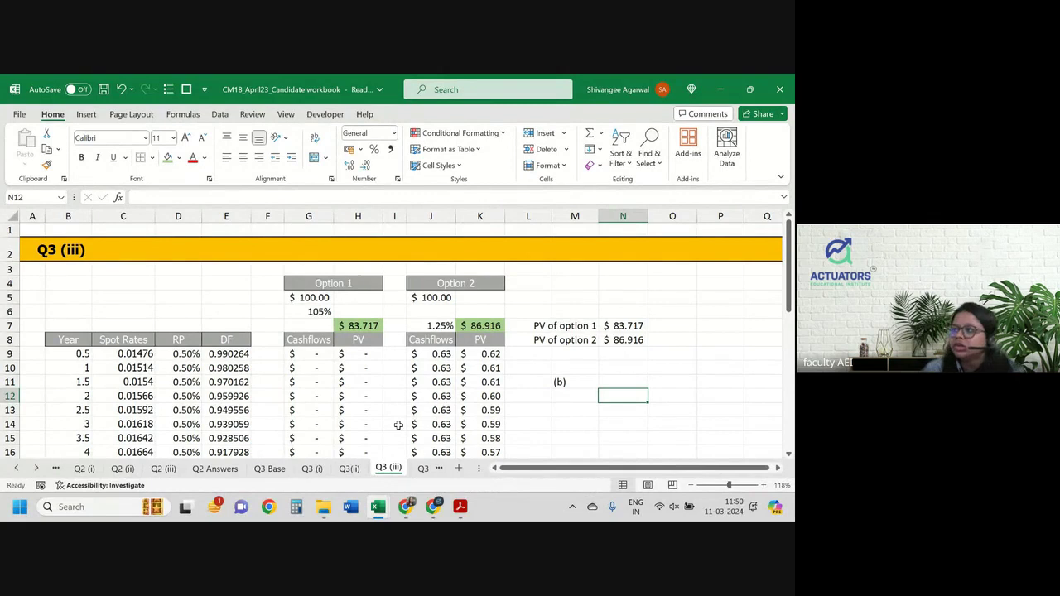
pyautogui.hotkey('alt', 'Tab')
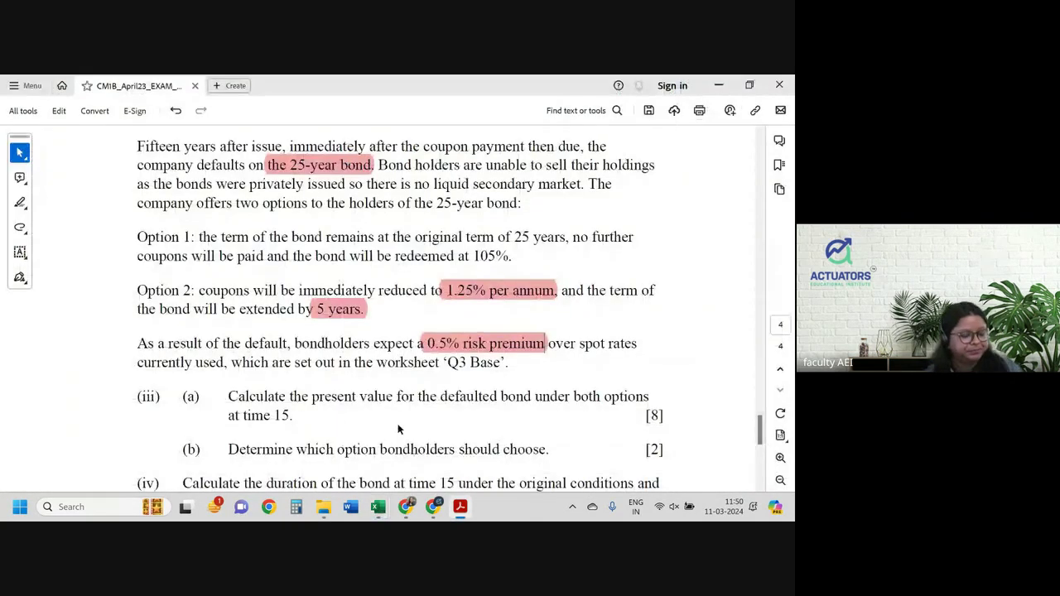
pyautogui.scroll(-3, 398, 429)
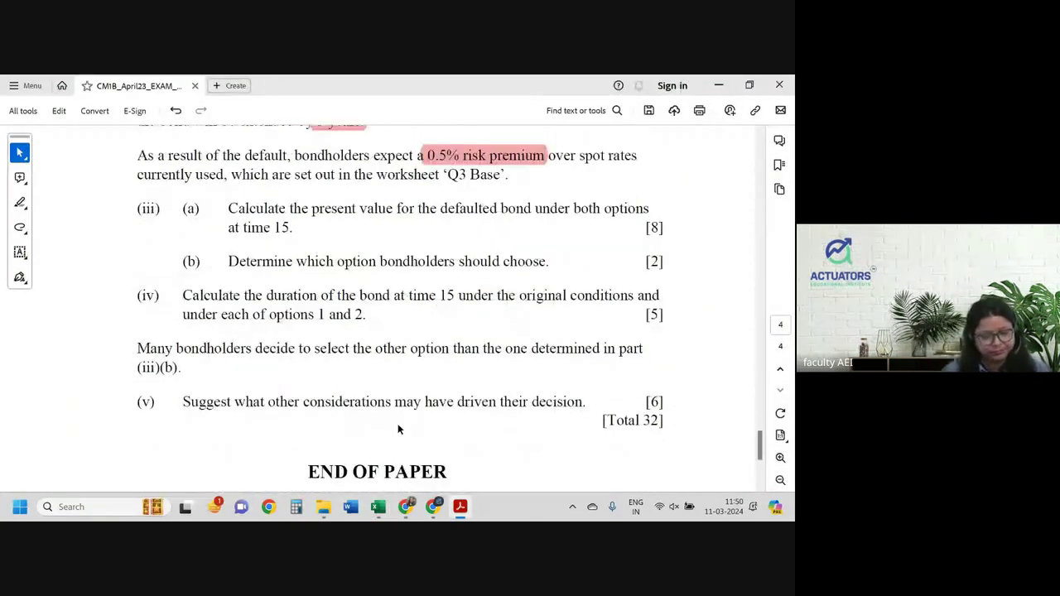
pyautogui.hotkey('alt', 'Tab')
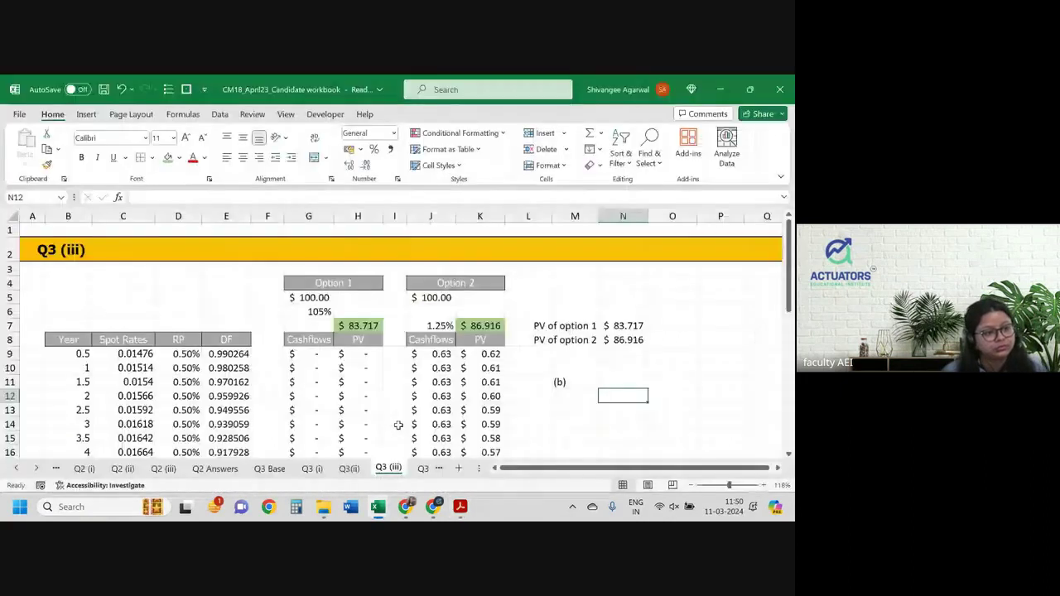
pyautogui.hotkey('alt', 'Tab')
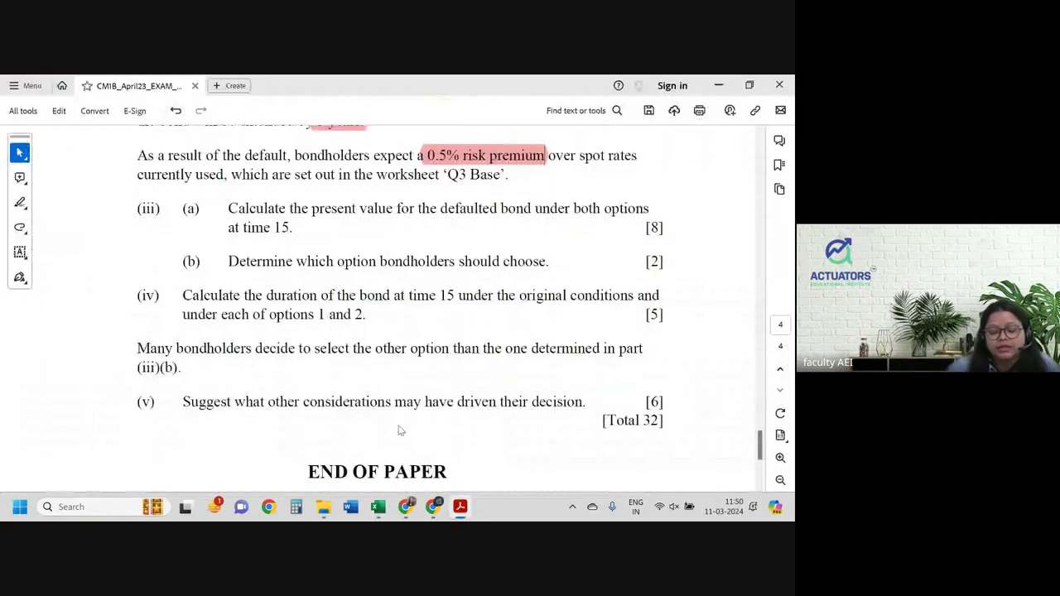
pyautogui.moveTo(266, 296); pyautogui.dragTo(477, 299)
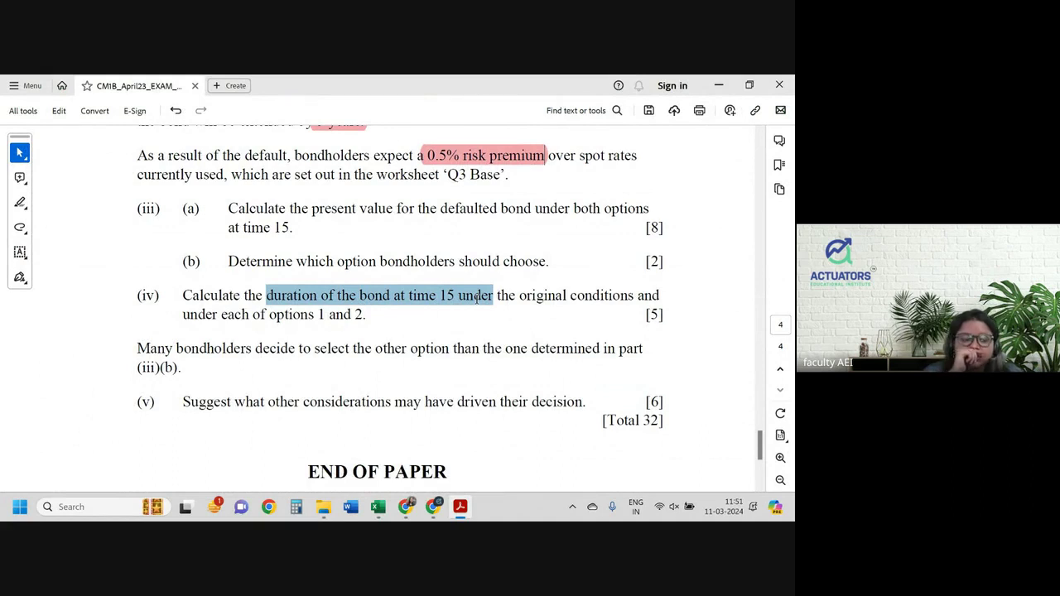
pyautogui.moveTo(478, 298); pyautogui.dragTo(485, 306)
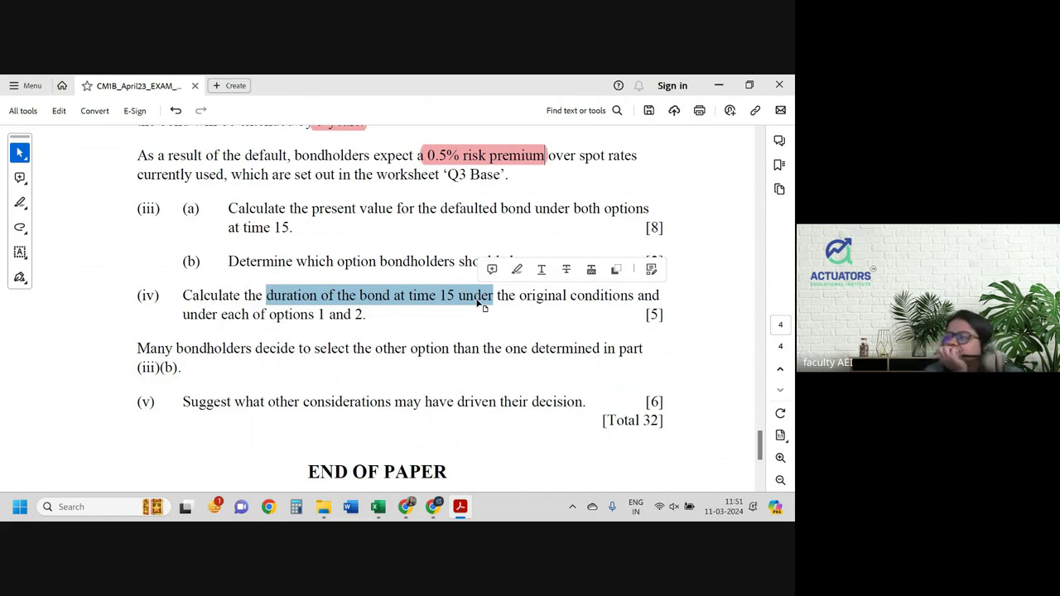
pyautogui.hotkey('alt', 'Tab')
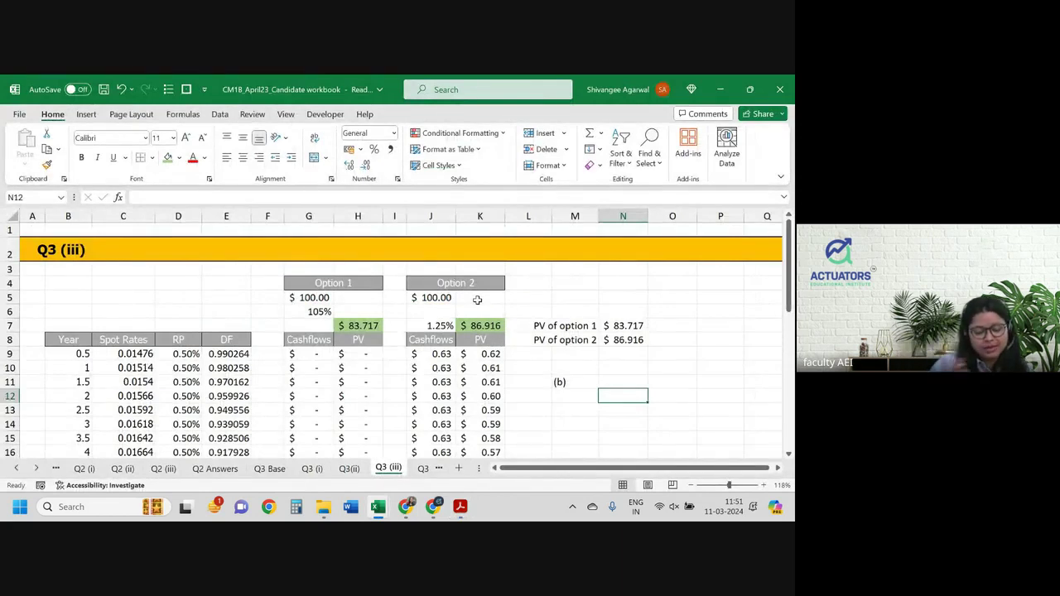
# Delete the blank Q3 (iv) sheet and go back to the Q3 (iii) sheet.
pyautogui.click(424, 469)
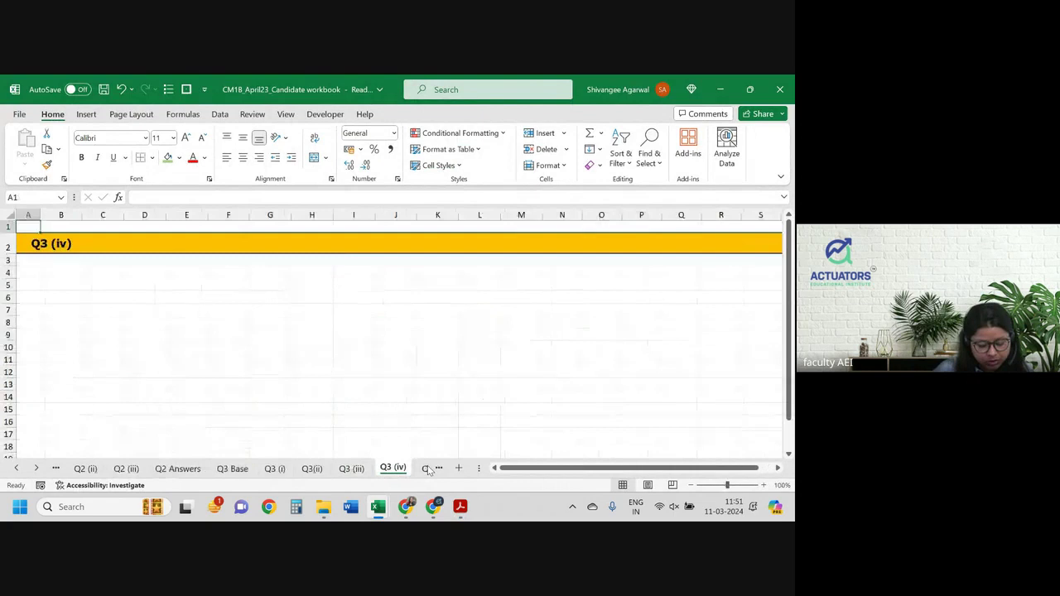
pyautogui.click(358, 470)
pyautogui.click(402, 470)
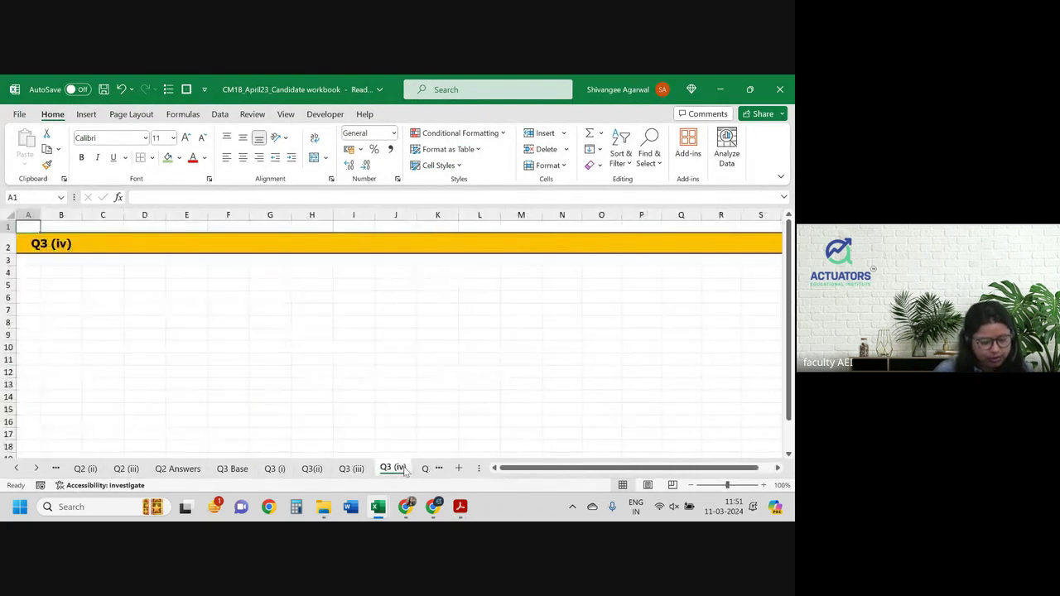
pyautogui.rightClick(404, 469)
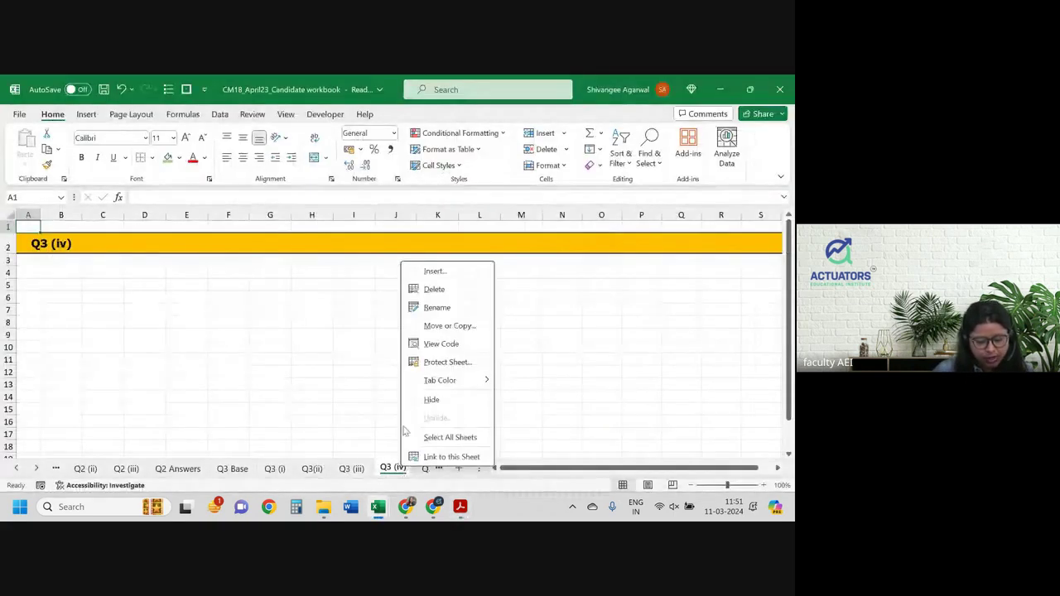
pyautogui.click(439, 289)
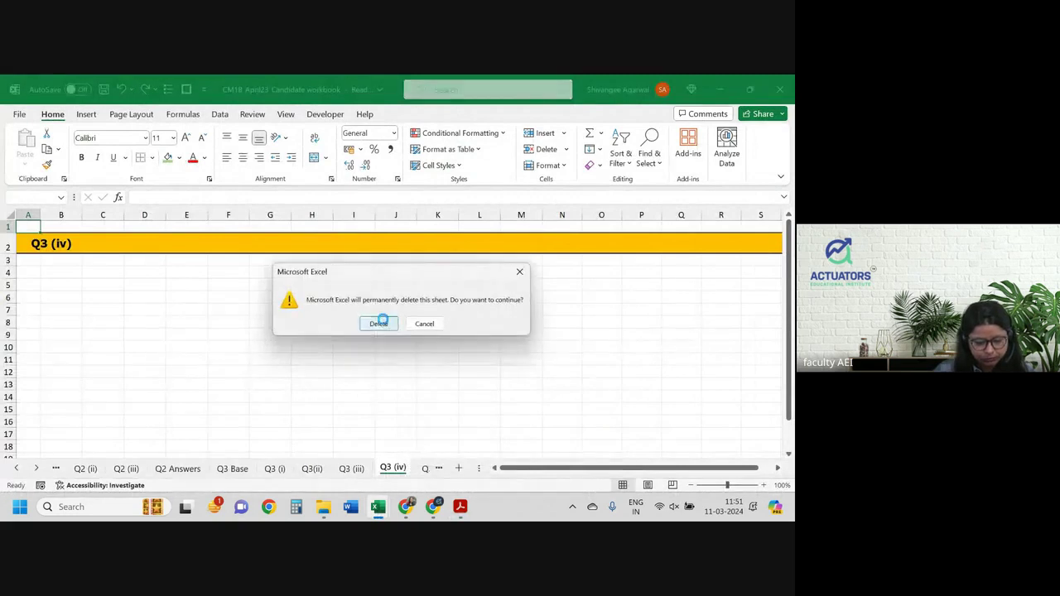
pyautogui.click(378, 323)
pyautogui.click(311, 469)
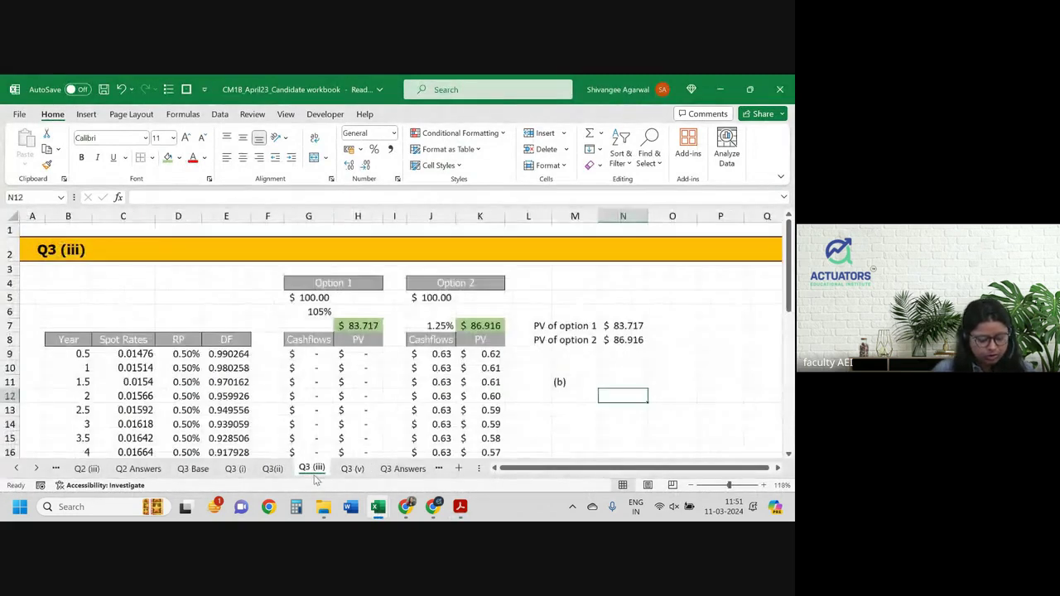
# Create a copy of the Q3 (iii) sheet placed before Q3 (v).
pyautogui.press('alt')
pyautogui.press('h')
pyautogui.press('o')
pyautogui.press('m')
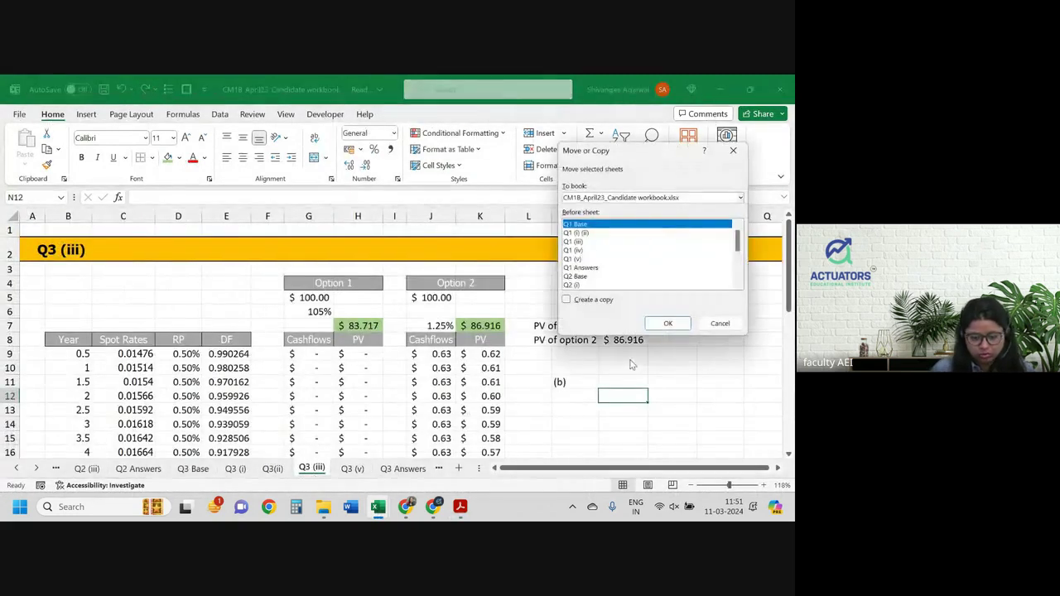
pyautogui.scroll(-5, 622, 264)
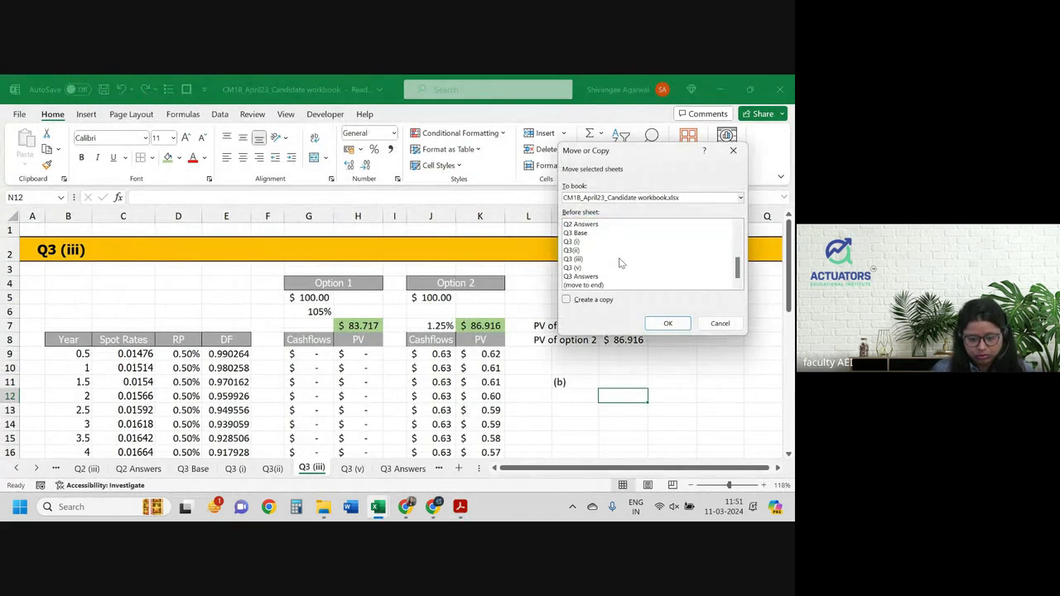
pyautogui.click(575, 268)
pyautogui.click(567, 300)
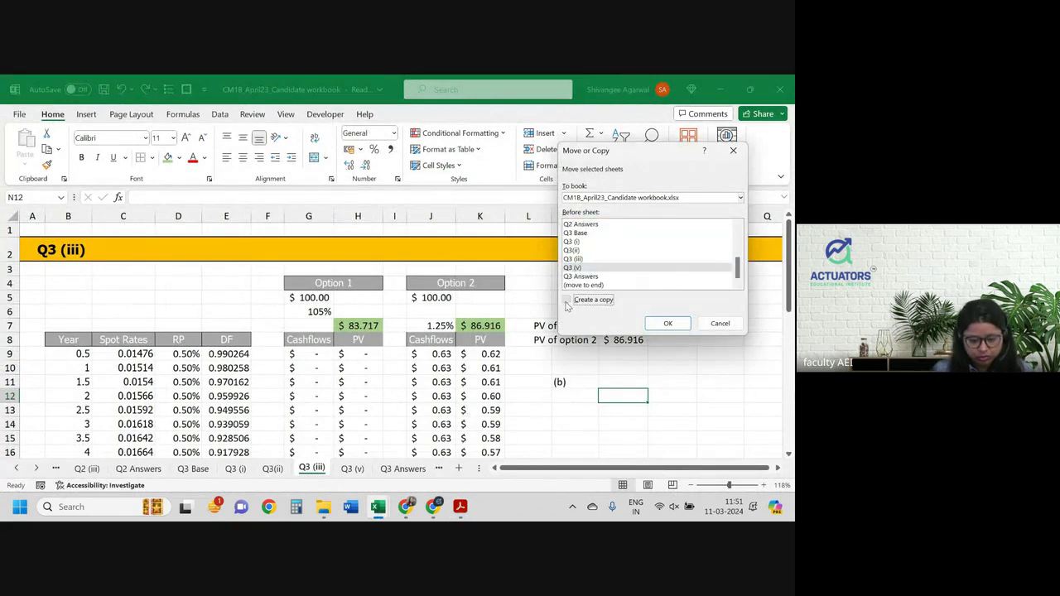
pyautogui.click(668, 323)
# Rename the copied sheet from Q3 (iii) (2) to Q3 (iv).
pyautogui.doubleClick(367, 470)
pyautogui.press('BackSpace')
pyautogui.press('BackSpace')
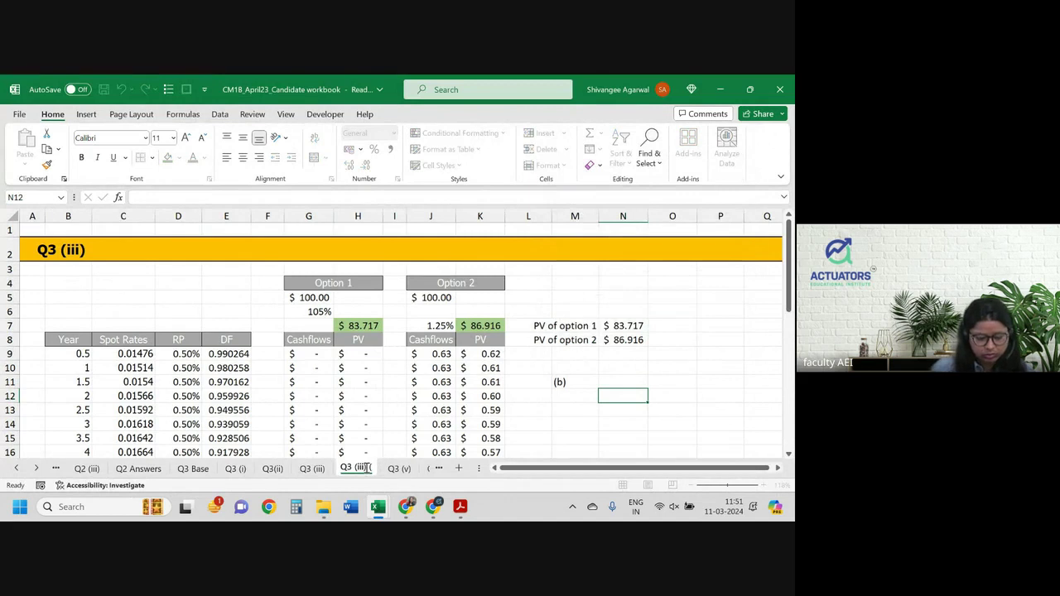
pyautogui.press('BackSpace')
pyautogui.press('BackSpace')
pyautogui.press('BackSpace')
pyautogui.press('BackSpace')
pyautogui.press('BackSpace')
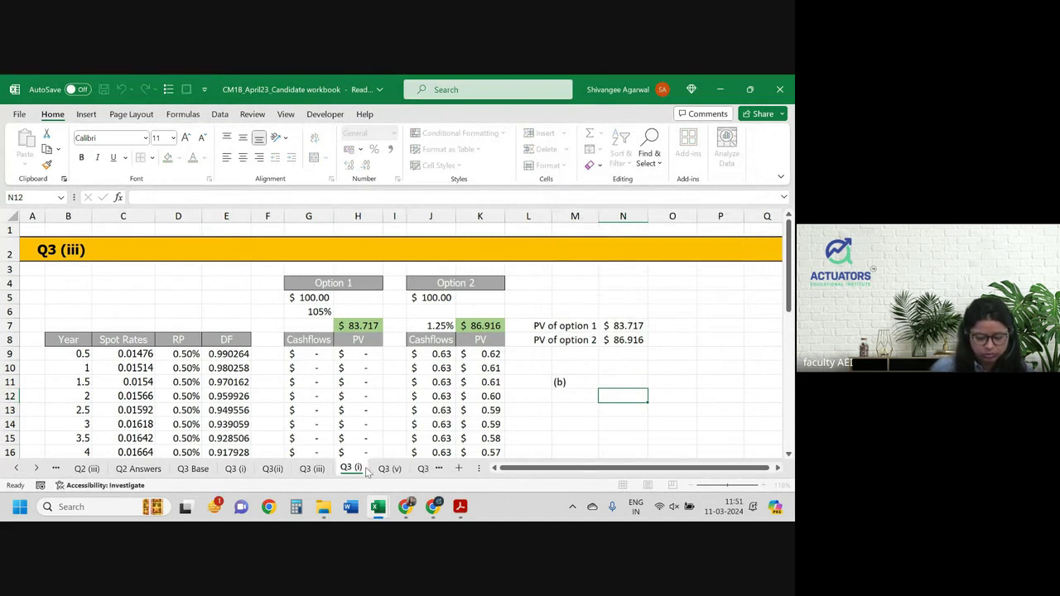
pyautogui.write('v)')
pyautogui.press('Return')
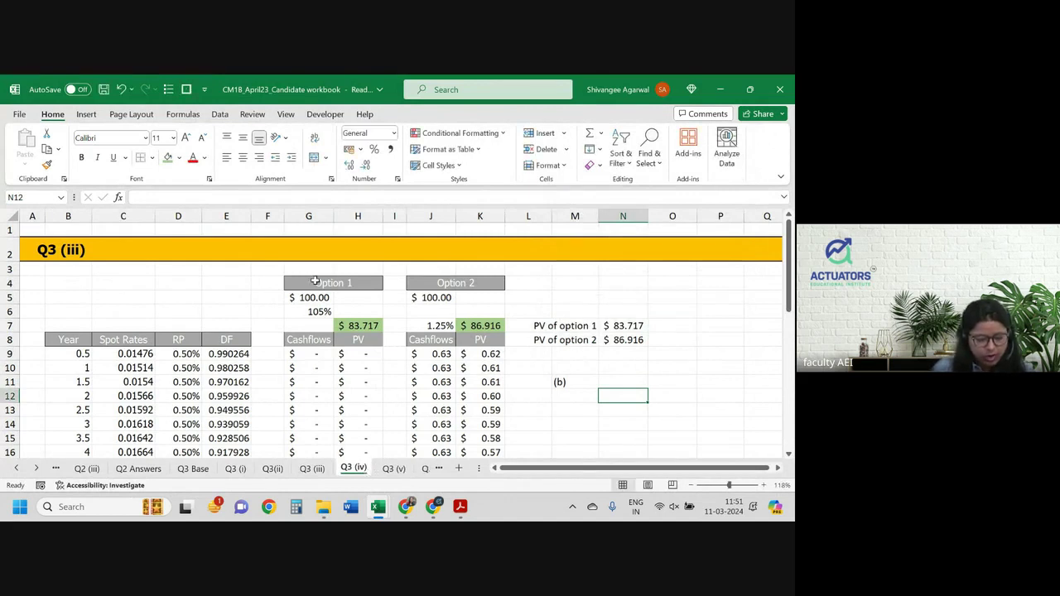
# Insert two blank columns G:H before the Option 1 table.
pyautogui.moveTo(320, 216); pyautogui.dragTo(395, 216)
pyautogui.rightClick(394, 217)
pyautogui.click(457, 340)
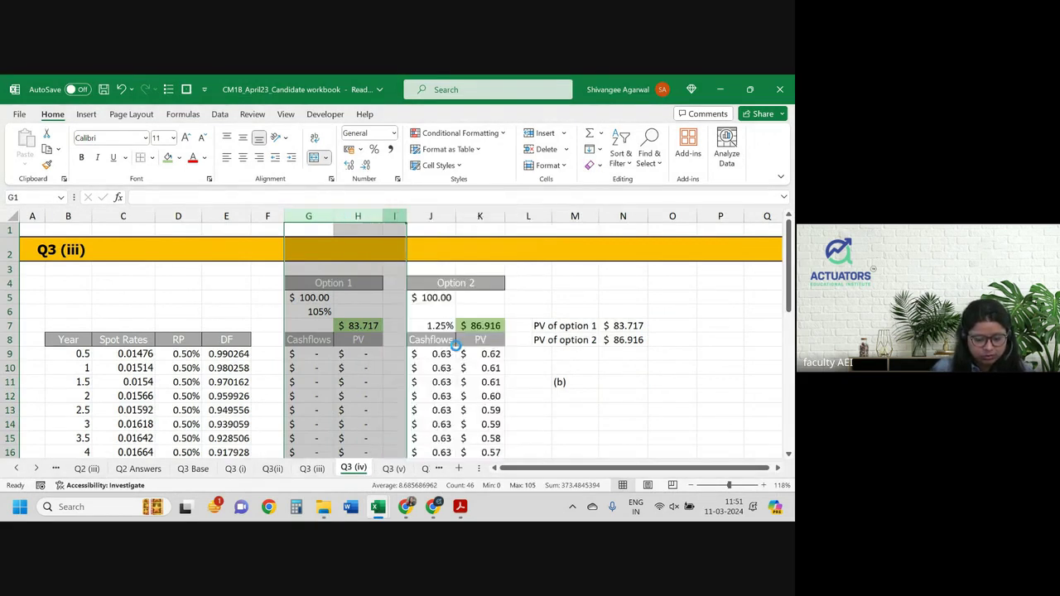
pyautogui.click(456, 352)
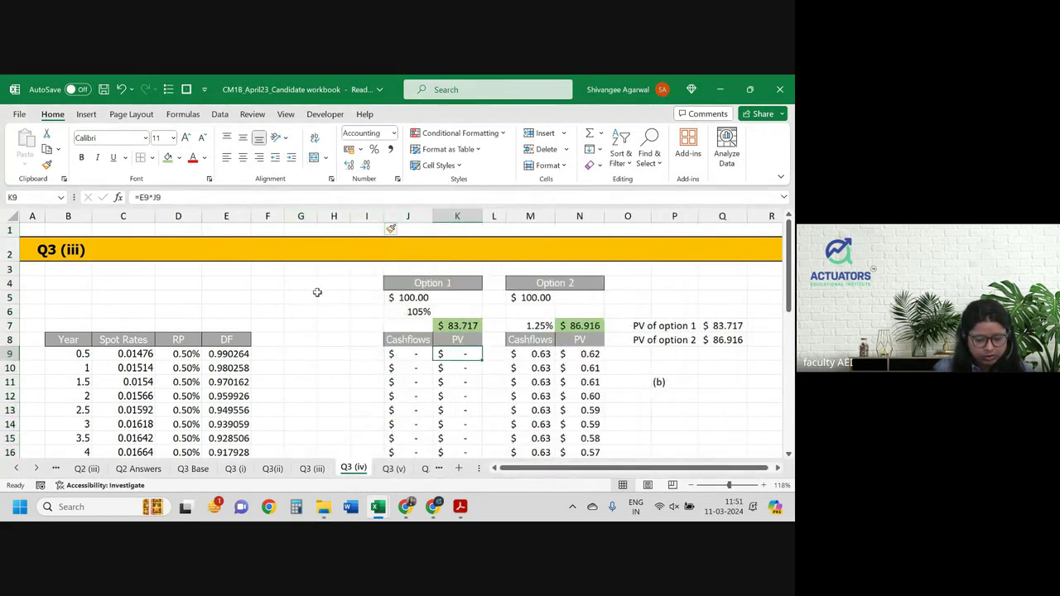
pyautogui.moveTo(303, 218); pyautogui.dragTo(379, 216)
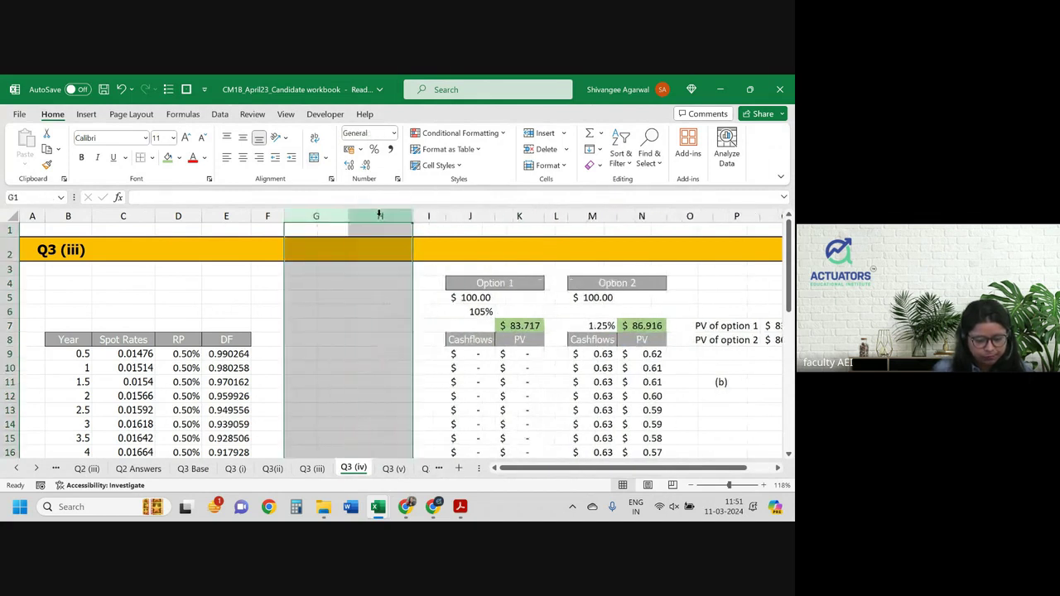
# Copy the Option 1 heading format into G4:H4 and retitle it 'Original'.
pyautogui.click(481, 282)
pyautogui.hotkey('ctrl', 'c')
pyautogui.press('Left')
pyautogui.press('Left')
pyautogui.hotkey('shift', 'Left')
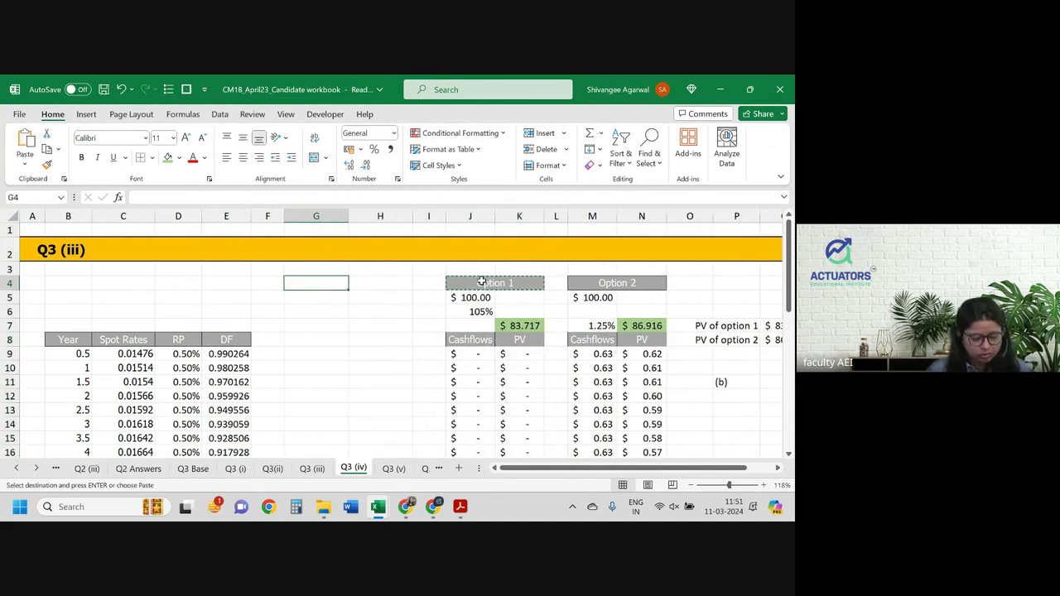
pyautogui.hotkey('ctrl', 'v')
pyautogui.press('F2')
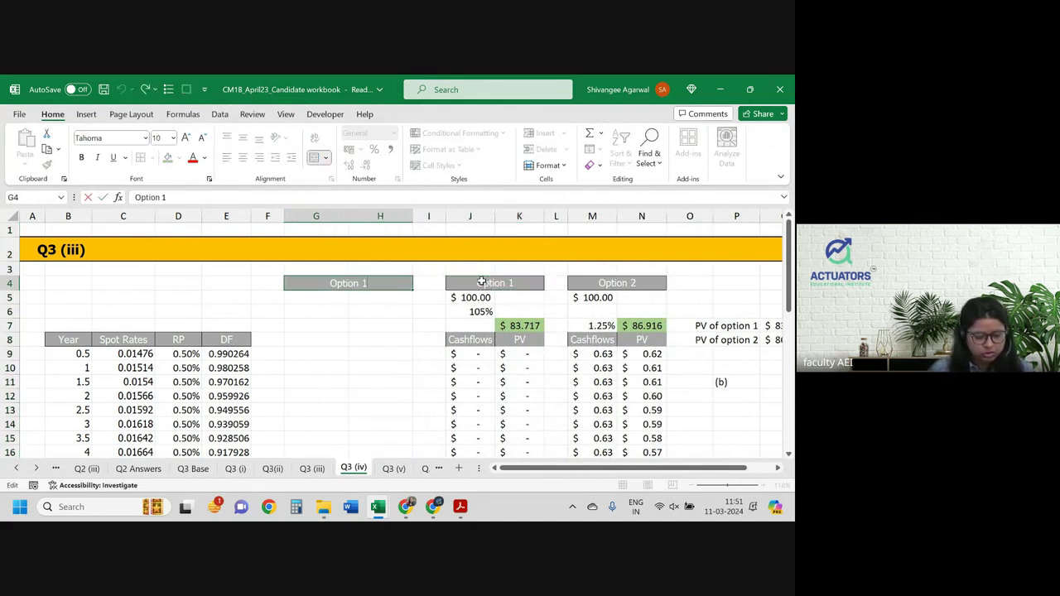
pyautogui.press('BackSpace')
pyautogui.press('BackSpace')
pyautogui.press('BackSpace')
pyautogui.press('BackSpace')
pyautogui.press('BackSpace')
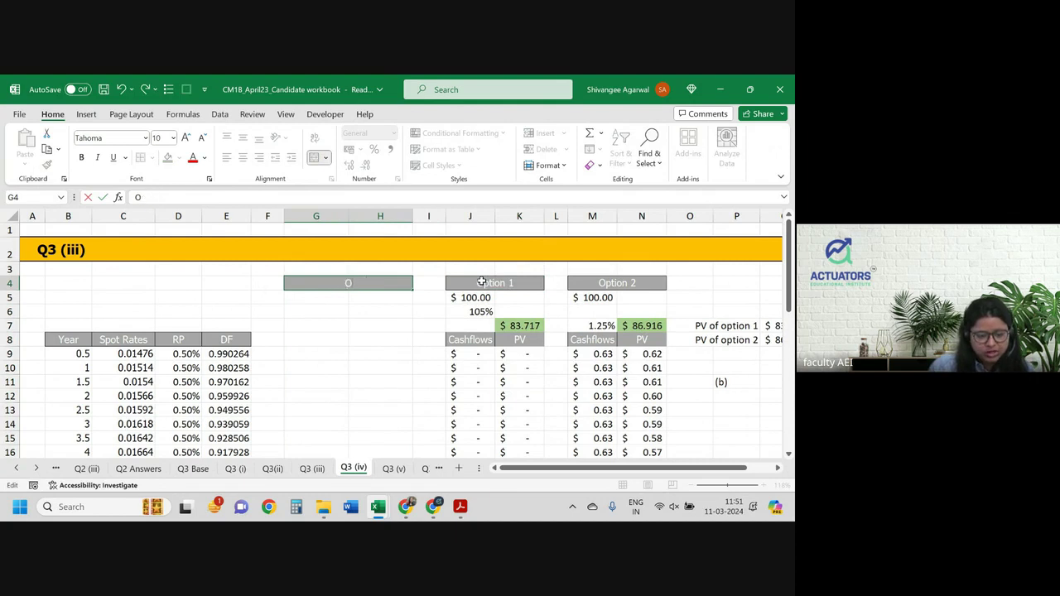
pyautogui.write('riginal')
pyautogui.press('Return')
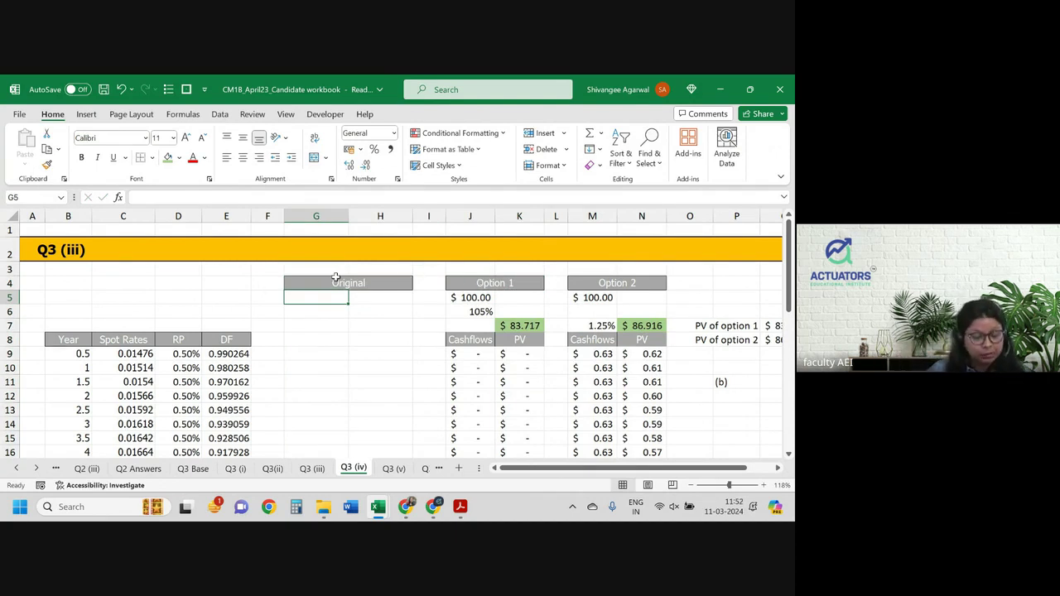
# Copy the Cashflows and PV headers into G8:H8 of the Original block.
pyautogui.click(556, 218)
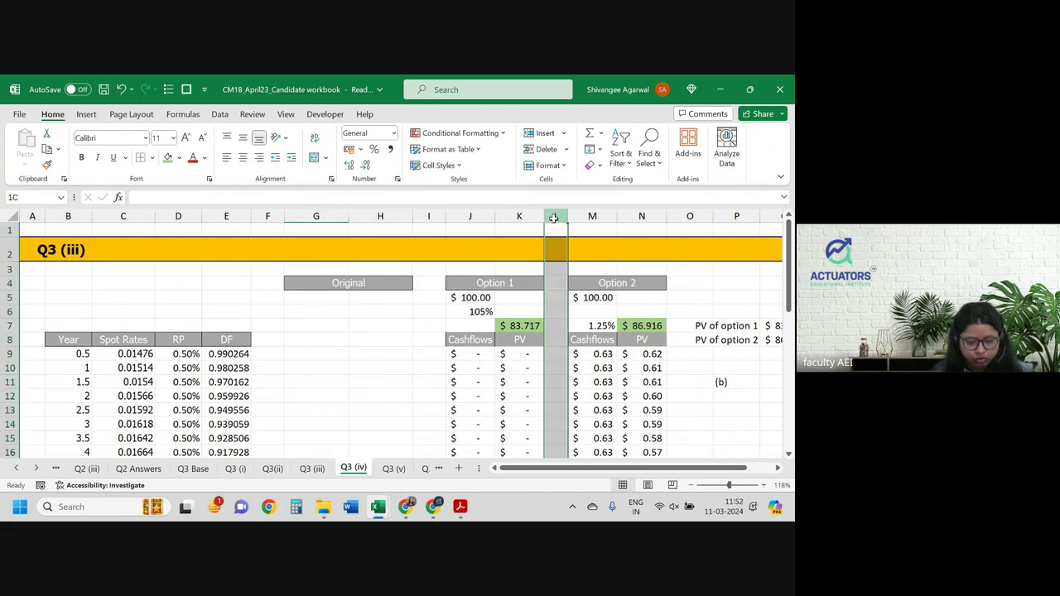
pyautogui.rightClick(556, 218)
pyautogui.click(316, 313)
pyautogui.click(369, 329)
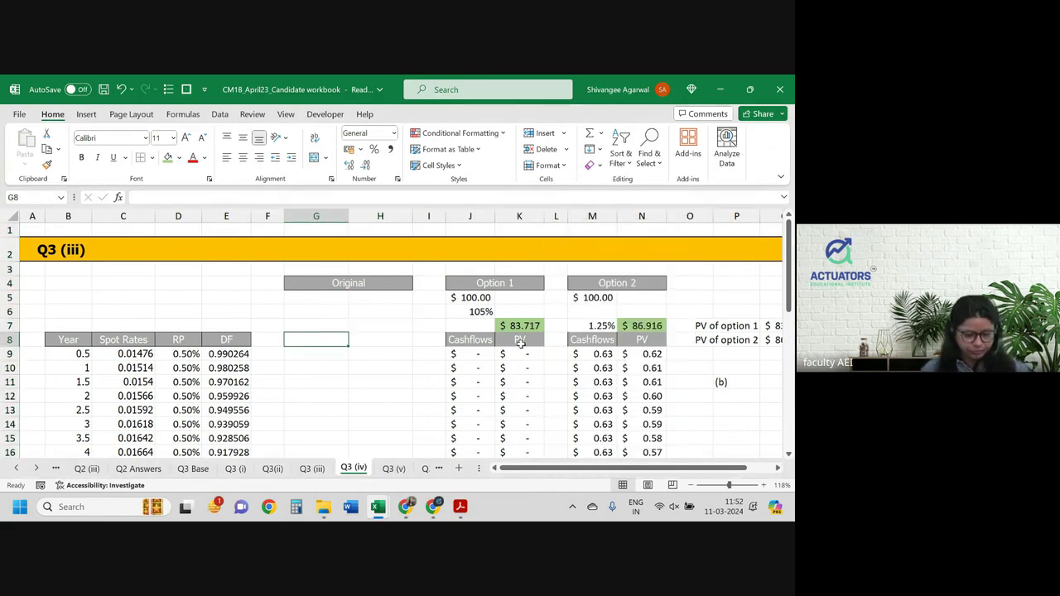
pyautogui.moveTo(468, 339); pyautogui.dragTo(515, 340)
pyautogui.hotkey('ctrl', 'c')
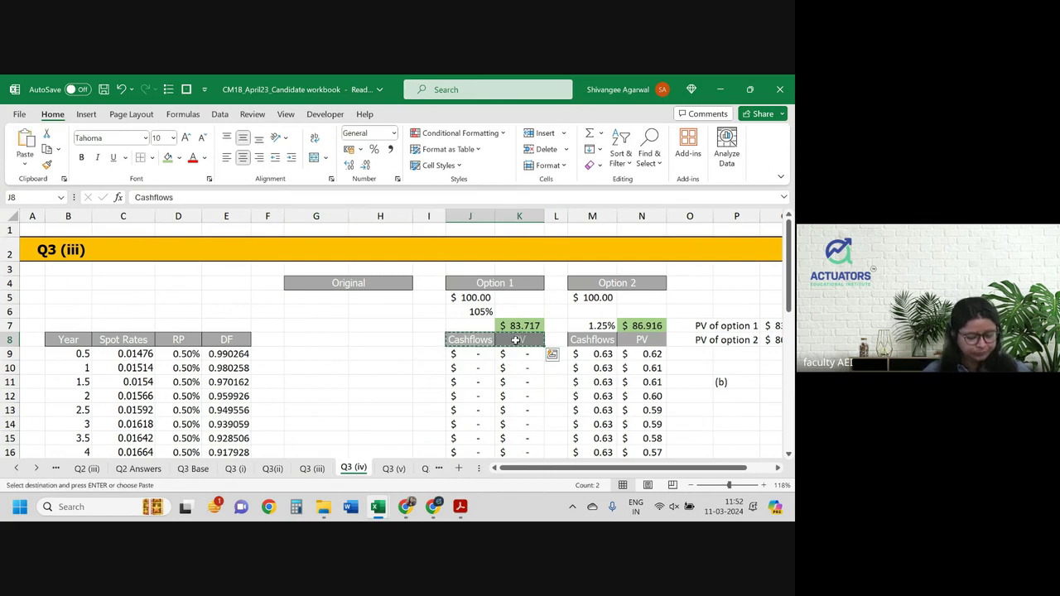
pyautogui.press('Left')
pyautogui.press('Left')
pyautogui.press('Left')
pyautogui.hotkey('ctrl', 'v')
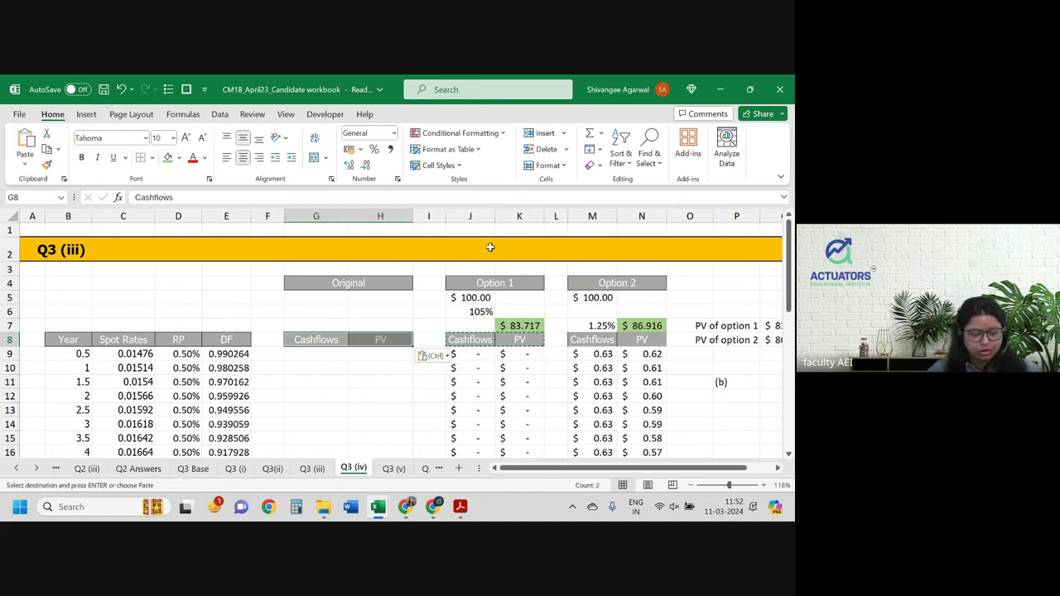
pyautogui.moveTo(319, 215); pyautogui.dragTo(386, 215)
# Put the $100.00 nominal in G5 and the 1.75% rate in G6.
pyautogui.click(444, 297)
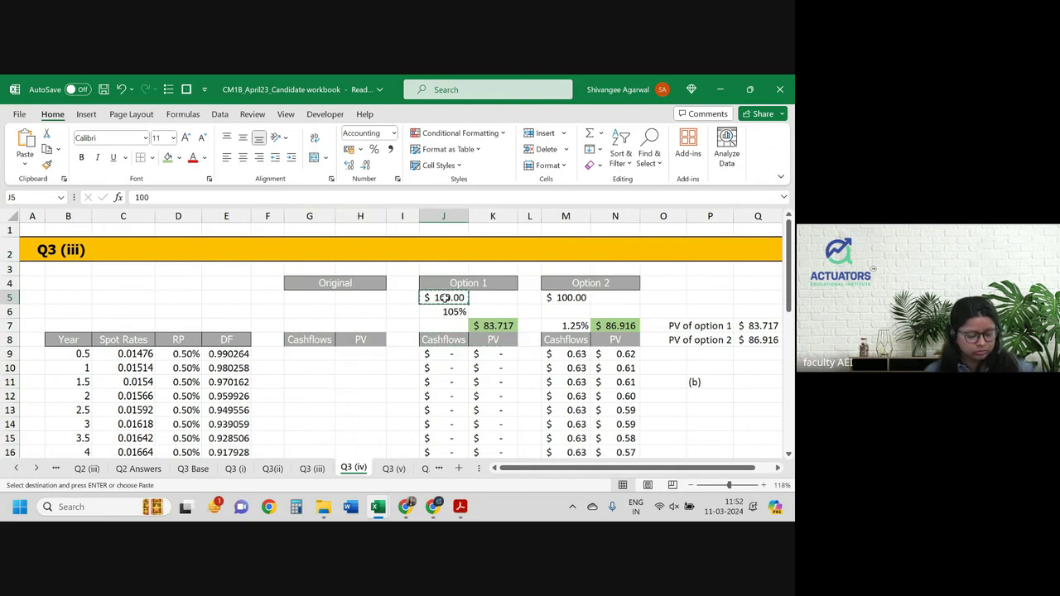
pyautogui.hotkey('ctrl', 'c')
pyautogui.press('Left')
pyautogui.press('Left')
pyautogui.press('Left')
pyautogui.hotkey('ctrl', 'v')
pyautogui.press('Down')
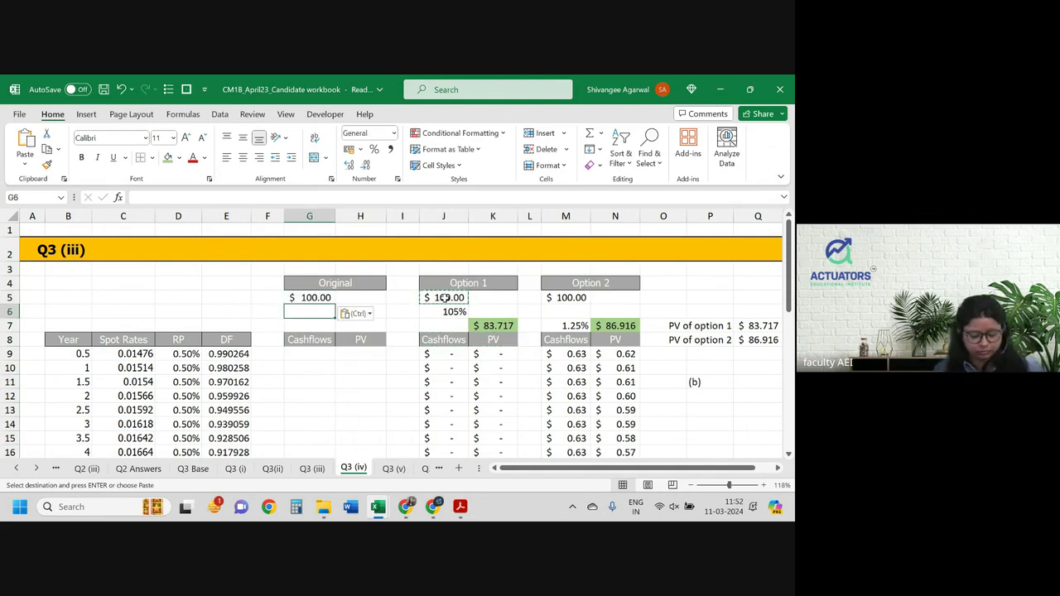
pyautogui.write('1.')
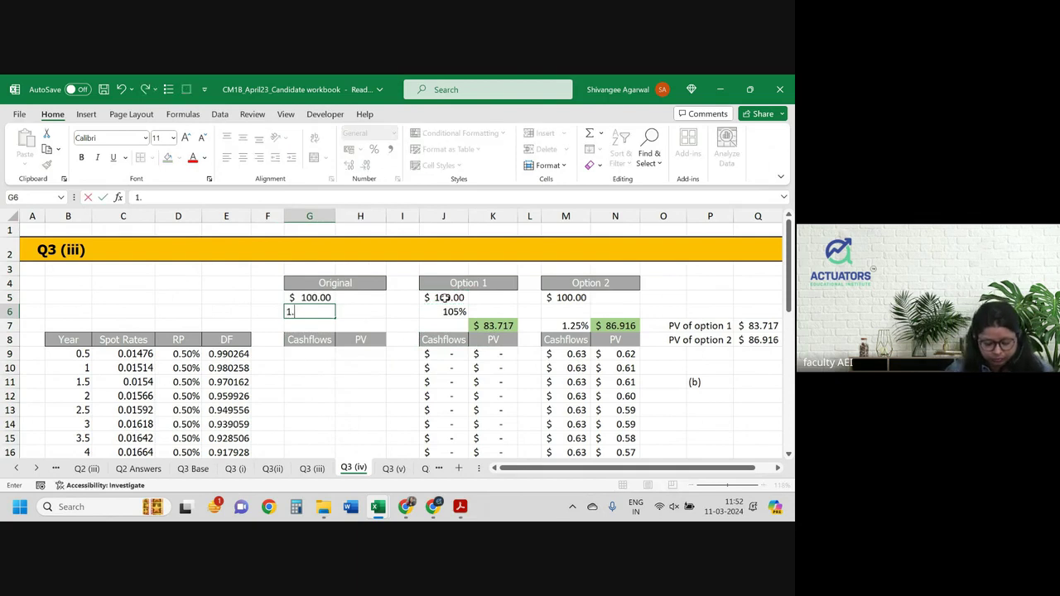
pyautogui.write('75%')
pyautogui.press('Return')
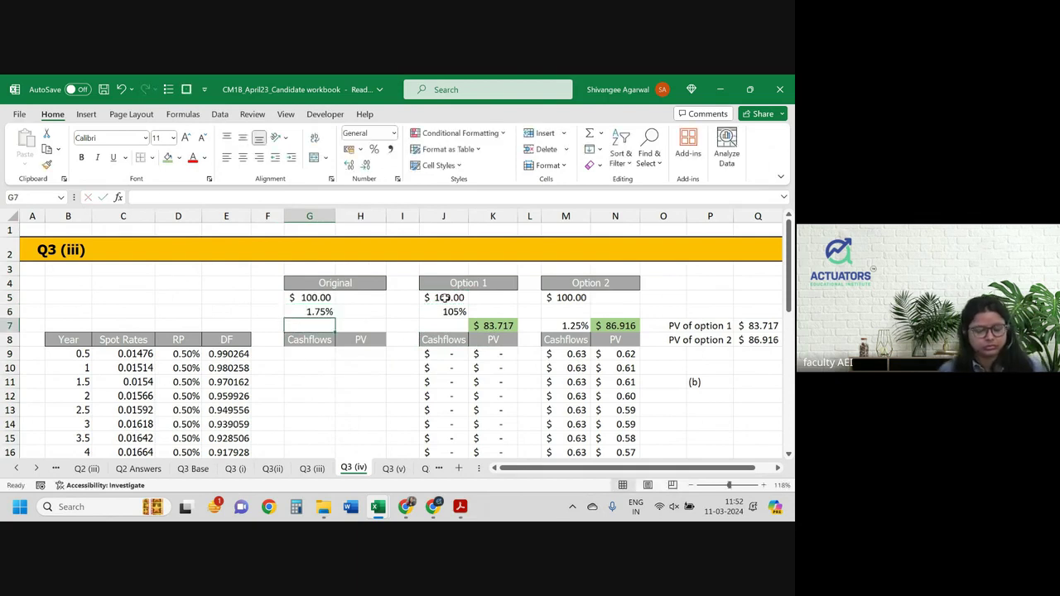
# Compare how the Option 1 and Option 2 cashflows are calculated before filling the Original ones.
pyautogui.hotkey('ctrl', 'pageup')
pyautogui.hotkey('ctrl', 'pageup')
pyautogui.hotkey('ctrl', 'pageup')
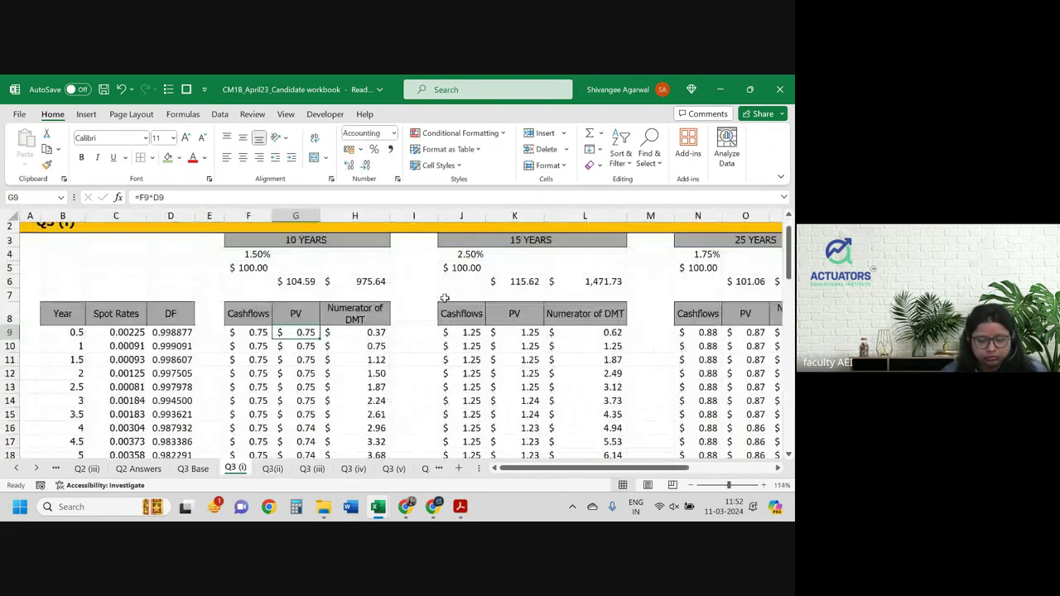
pyautogui.hotkey('ctrl', 'pagedown')
pyautogui.hotkey('ctrl', 'pagedown')
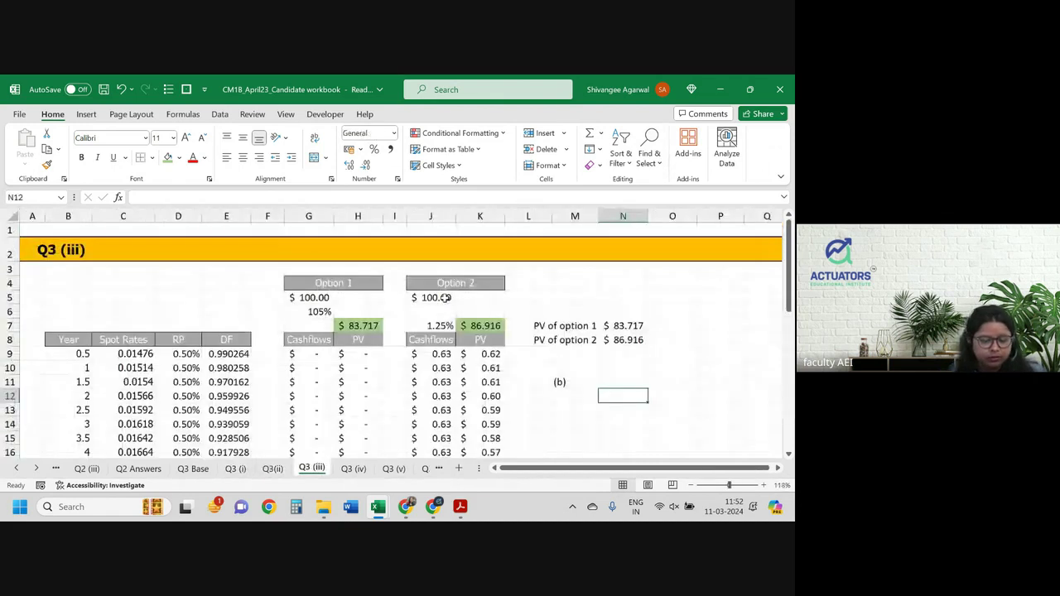
pyautogui.hotkey('ctrl', 'pagedown')
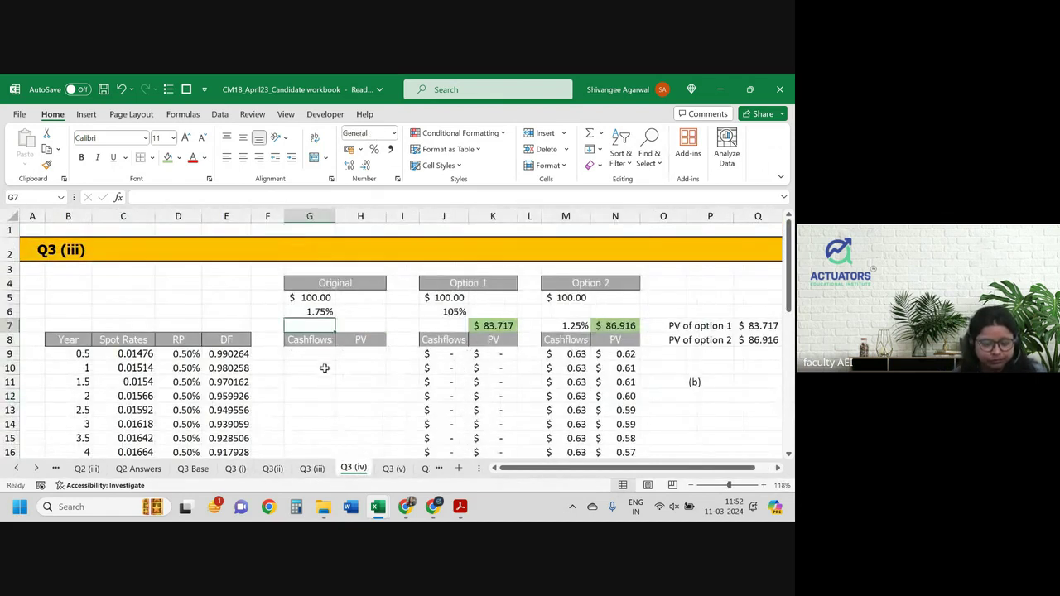
pyautogui.click(316, 356)
pyautogui.click(461, 354)
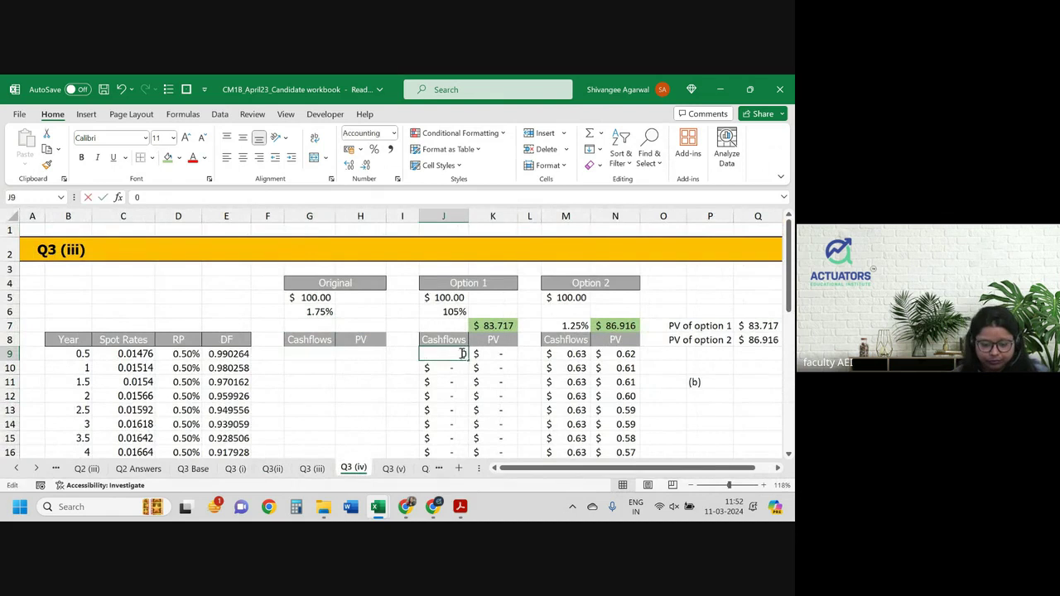
pyautogui.press('Right')
pyautogui.press('Right')
pyautogui.press('Right')
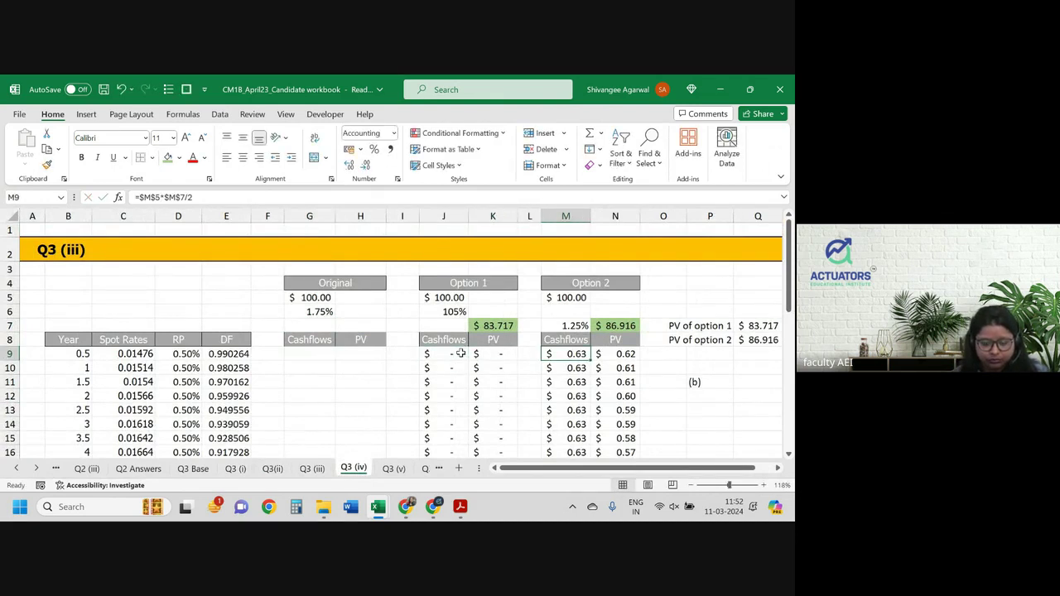
pyautogui.click(310, 355)
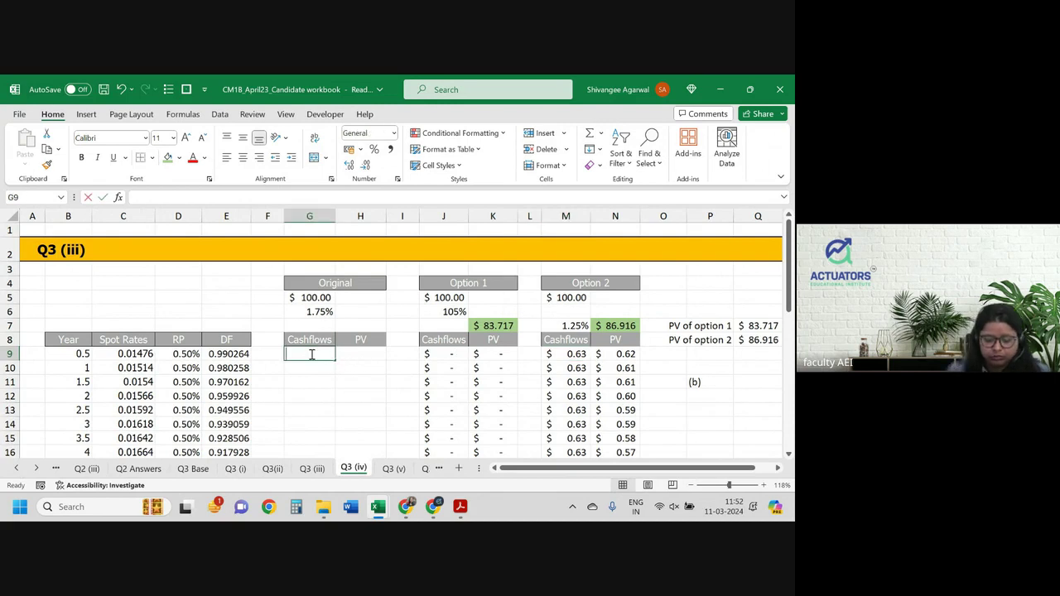
# Enter the half-yearly coupon formula =$G$5*$G$6/2 in G9, giving $0.88.
pyautogui.write('=')
pyautogui.press('Up')
pyautogui.press('Up')
pyautogui.press('Up')
pyautogui.press('Up')
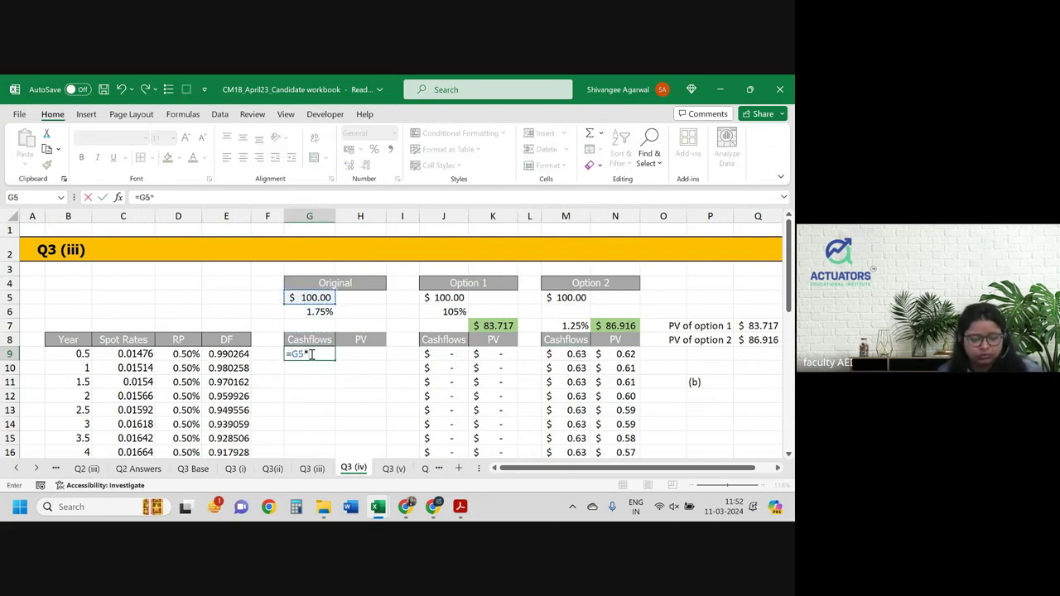
pyautogui.press('F4')
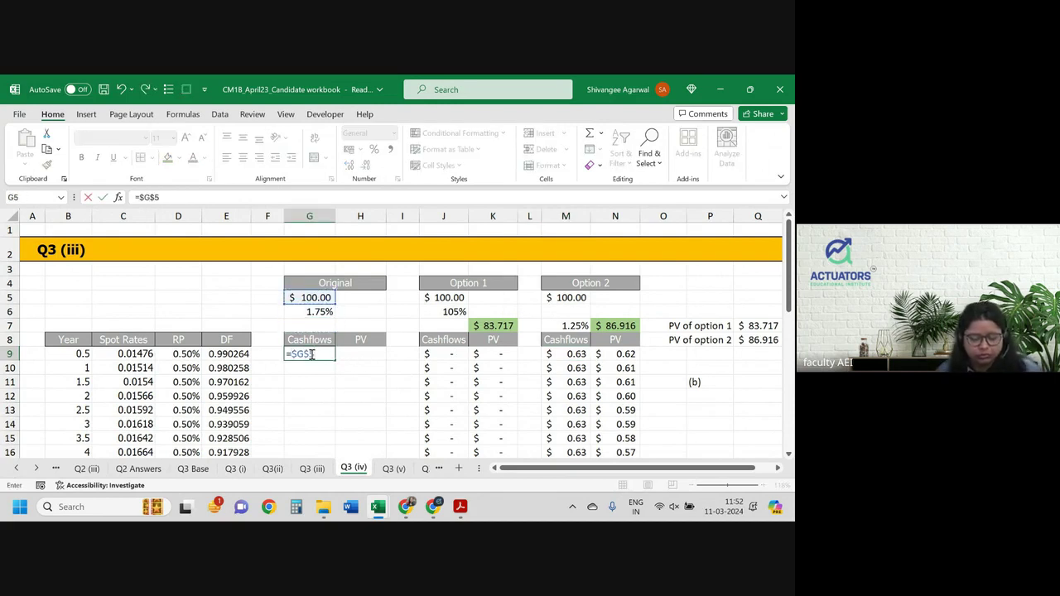
pyautogui.write('*')
pyautogui.press('Up')
pyautogui.press('Up')
pyautogui.press('Up')
pyautogui.press('F4')
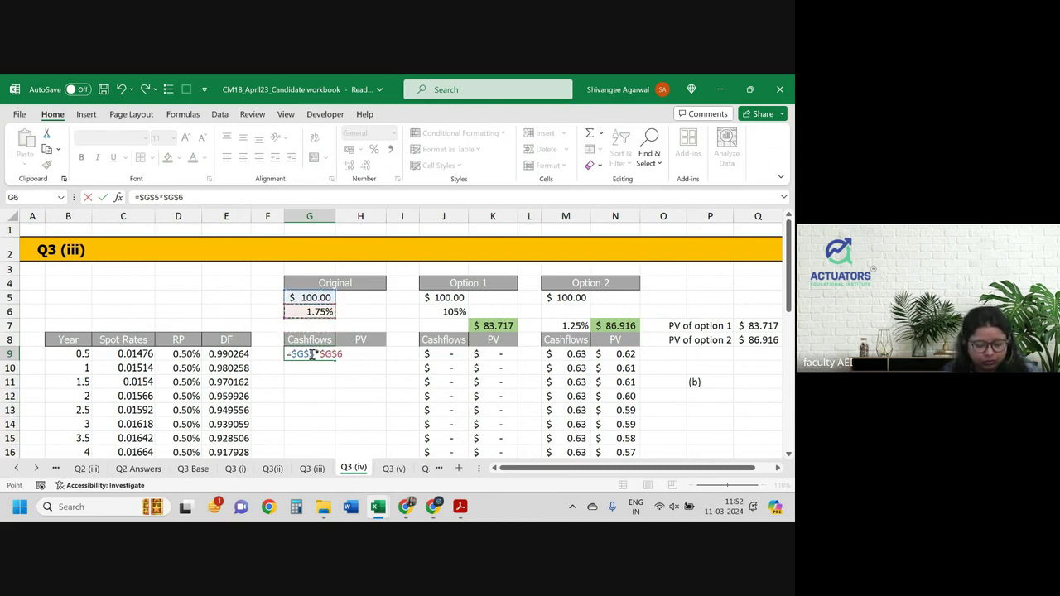
pyautogui.write('/')
pyautogui.press('Up')
pyautogui.press('Down')
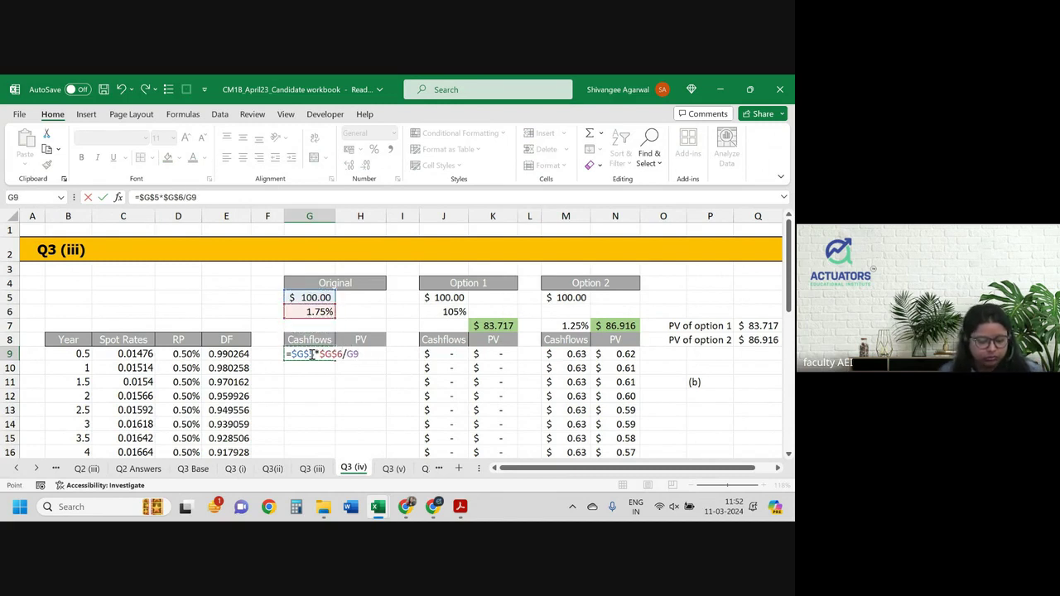
pyautogui.press('BackSpace')
pyautogui.press('BackSpace')
pyautogui.write('2')
pyautogui.press('Return')
pyautogui.press('Up')
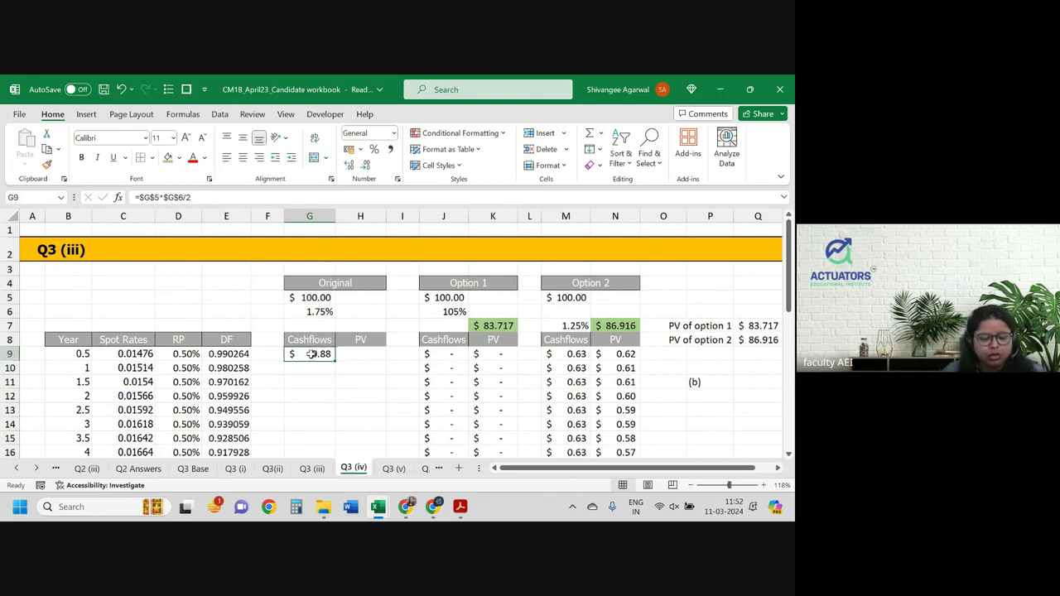
# Fill the coupon down and add the $100.00 redemption to the year 10 cashflow, making 100.88.
pyautogui.moveTo(335, 360); pyautogui.dragTo(342, 382)
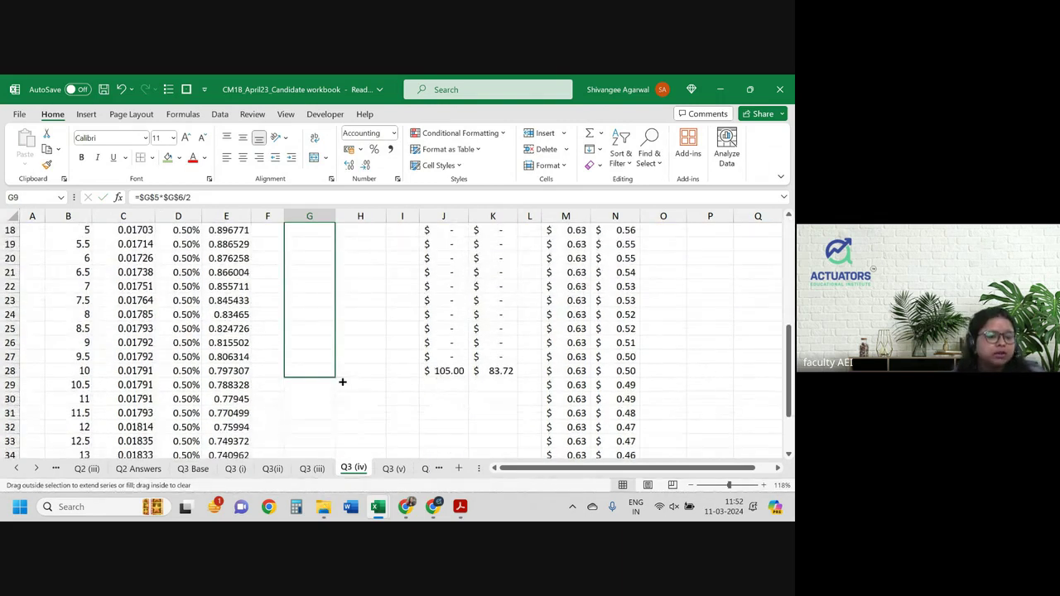
pyautogui.moveTo(342, 382); pyautogui.dragTo(342, 382)
pyautogui.press('F2')
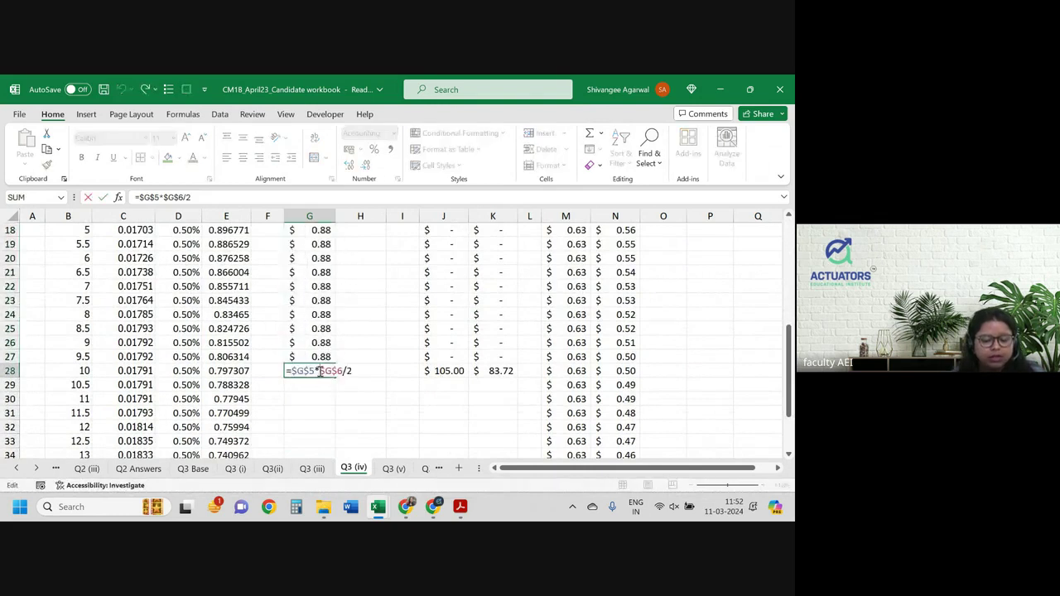
pyautogui.write('+')
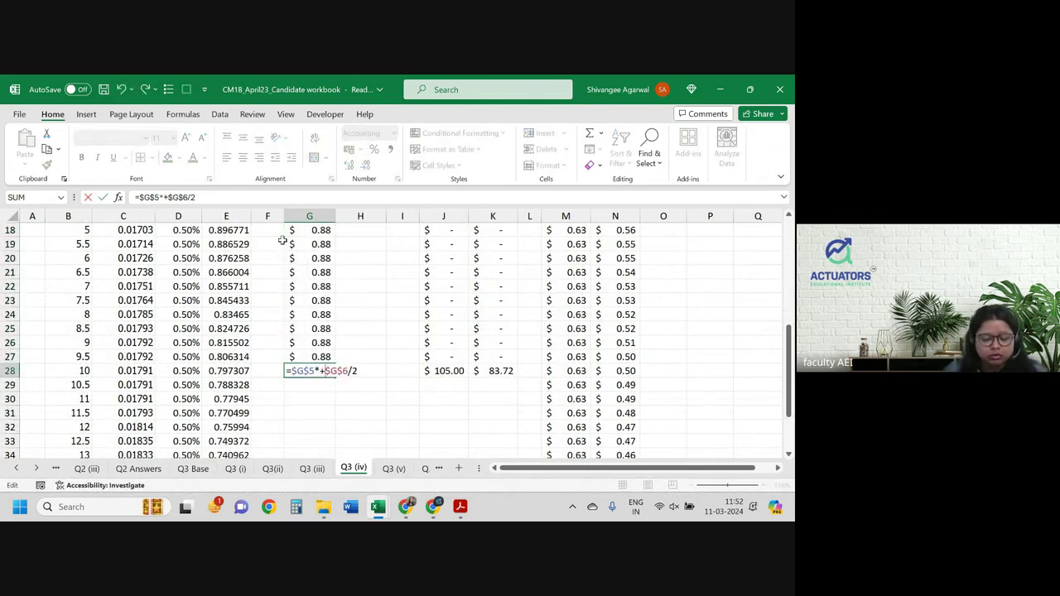
pyautogui.press('BackSpace')
pyautogui.write('+')
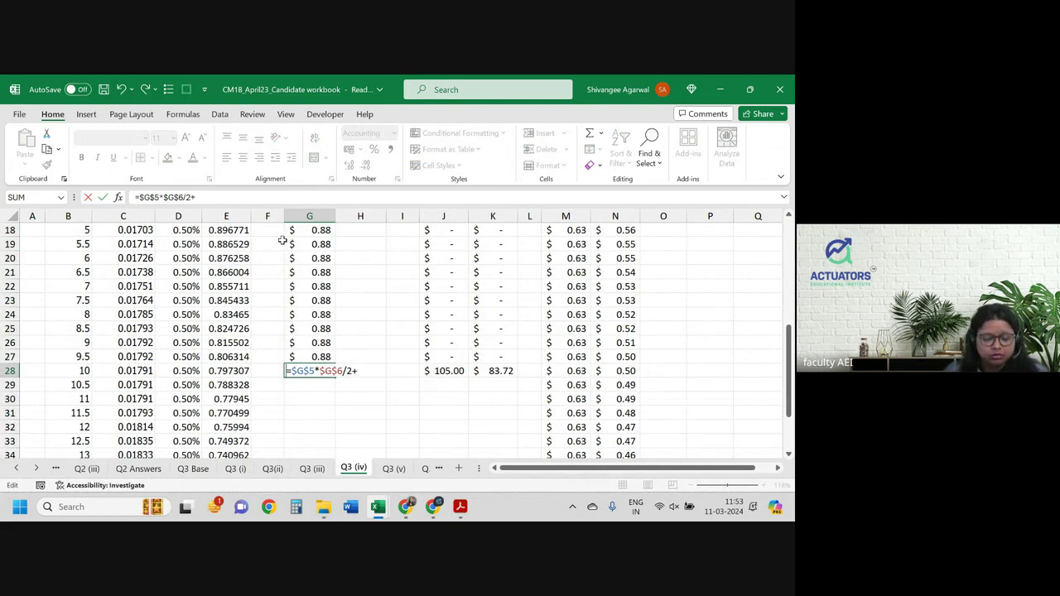
pyautogui.scroll(6, 282, 240)
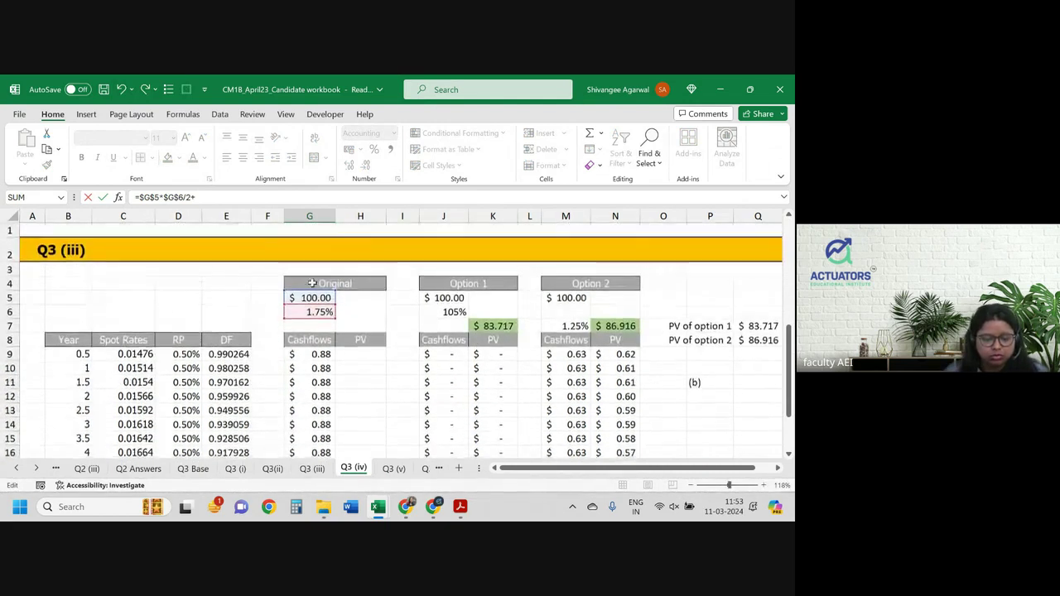
pyautogui.click(312, 297)
pyautogui.press('Return')
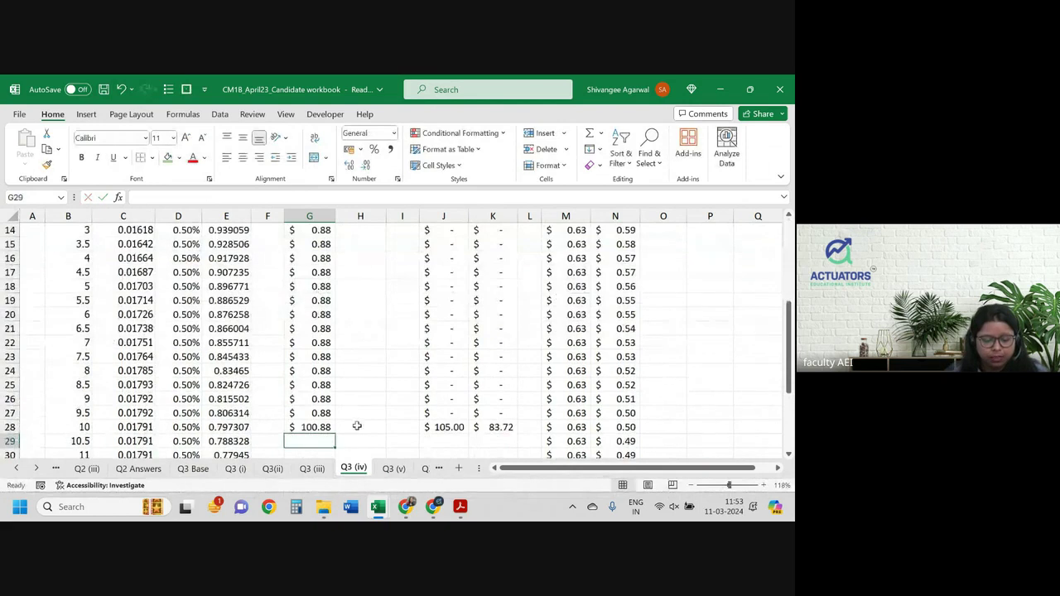
# Enter =E9*G9 in H9 for the first PV (0.87) and fill it down to year 10.
pyautogui.click(357, 425)
pyautogui.hotkey('ctrl', 'Up')
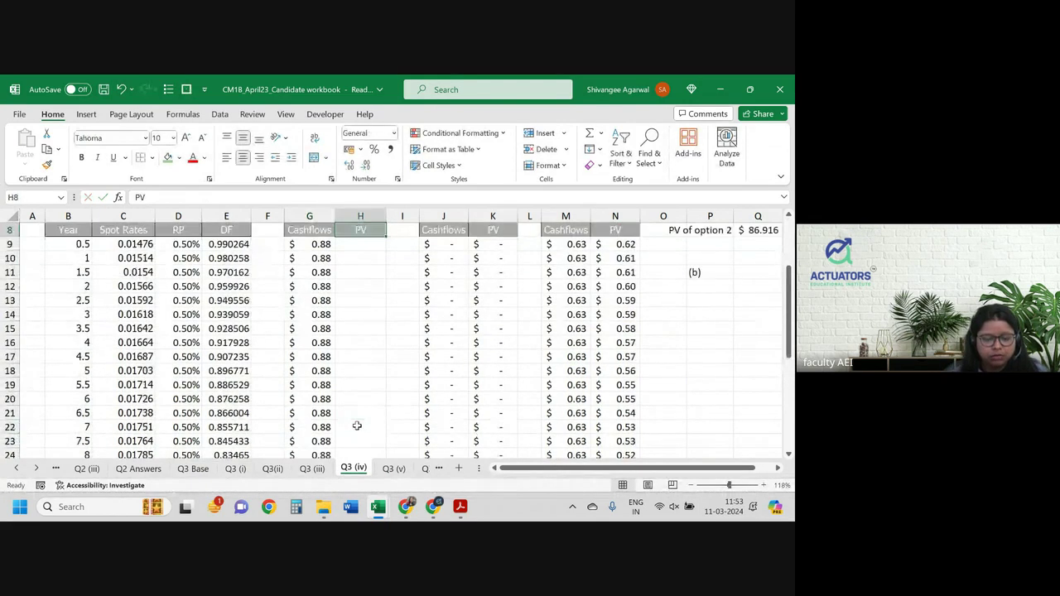
pyautogui.press('Down')
pyautogui.write('=')
pyautogui.press('Left')
pyautogui.press('Left')
pyautogui.press('Left')
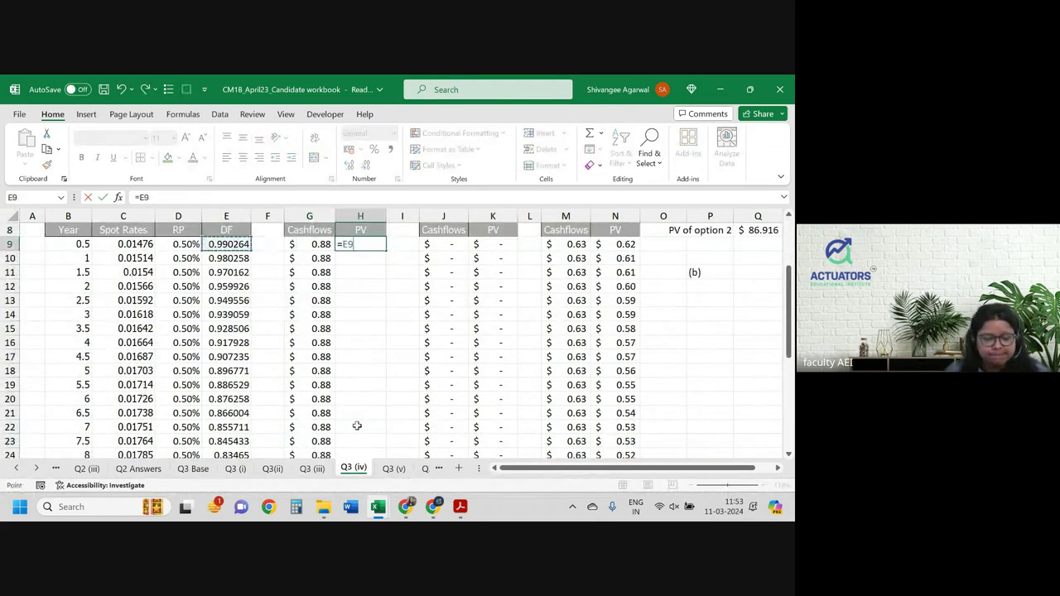
pyautogui.write('*')
pyautogui.press('Left')
pyautogui.press('Return')
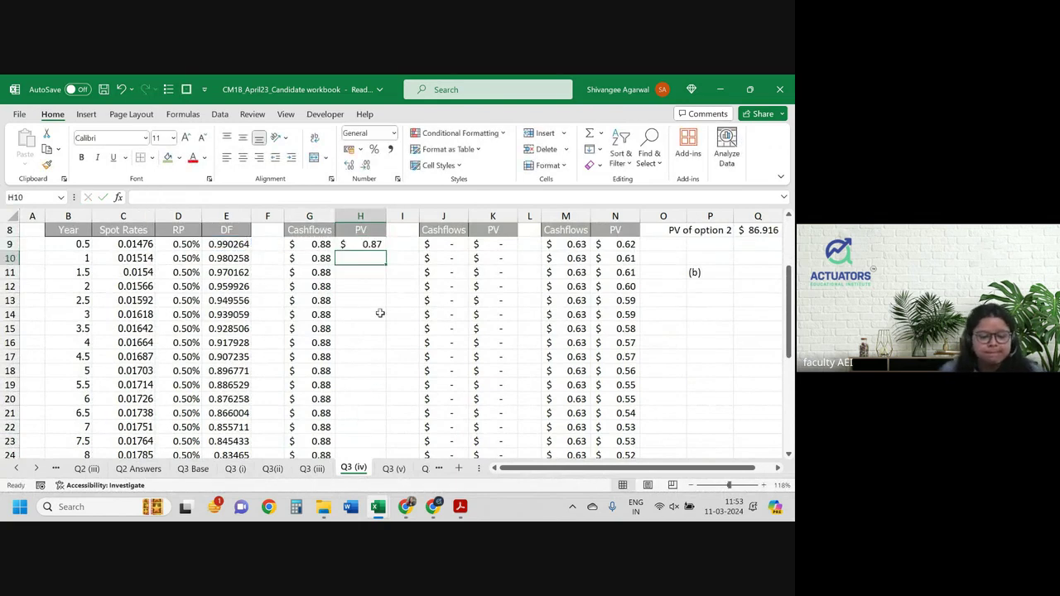
pyautogui.click(371, 247)
pyautogui.doubleClick(387, 251)
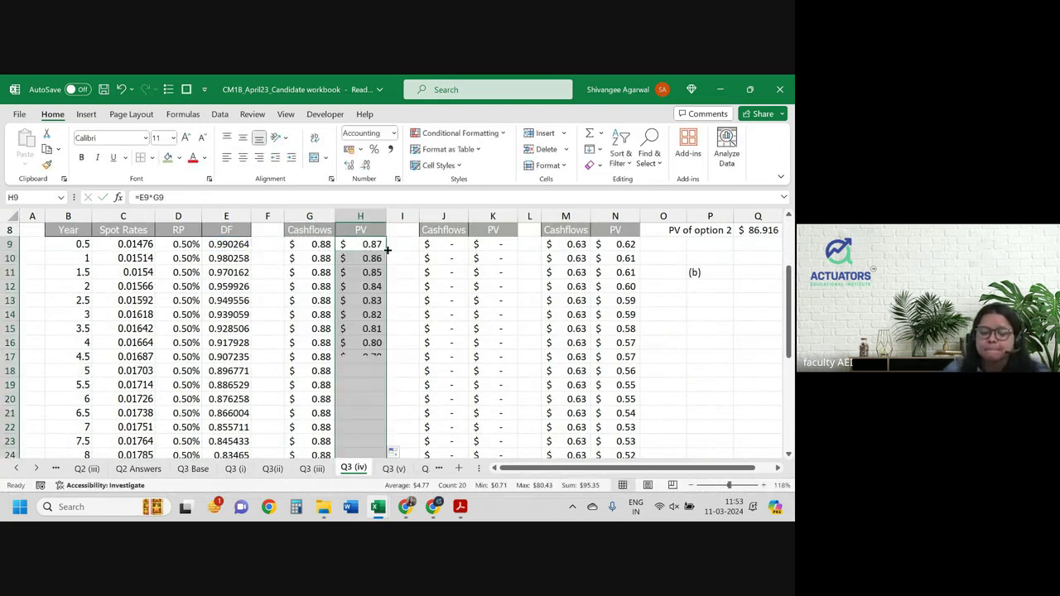
pyautogui.scroll(-2, 386, 248)
pyautogui.scroll(-1, 388, 273)
pyautogui.scroll(5, 390, 352)
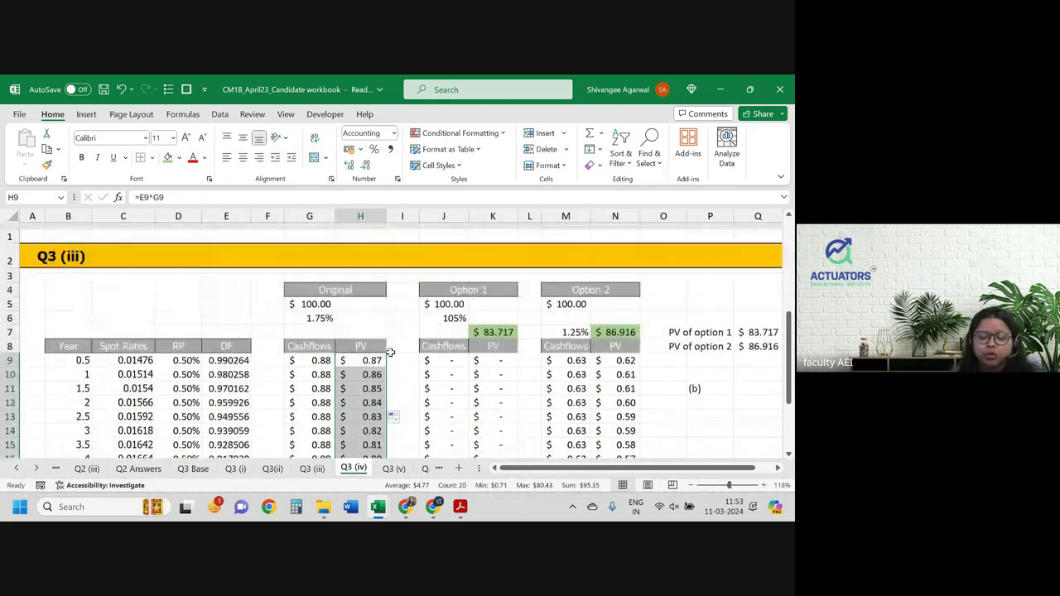
pyautogui.click(403, 216)
# Insert a blank column after the Original PV and copy the Numerator of DMT heading from Q3 (i).
pyautogui.rightClick(403, 217)
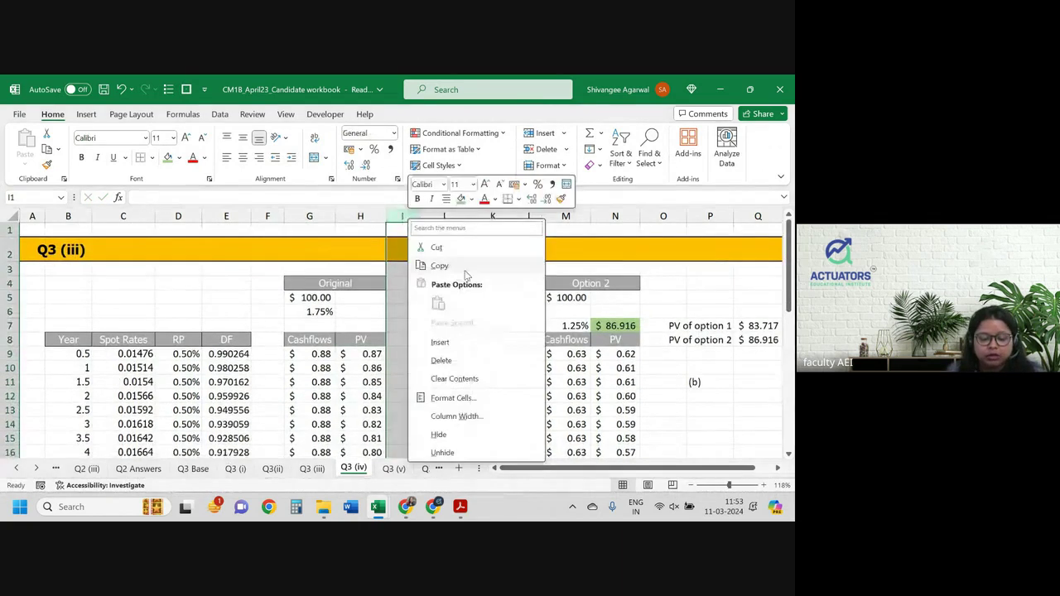
pyautogui.click(440, 342)
pyautogui.click(411, 338)
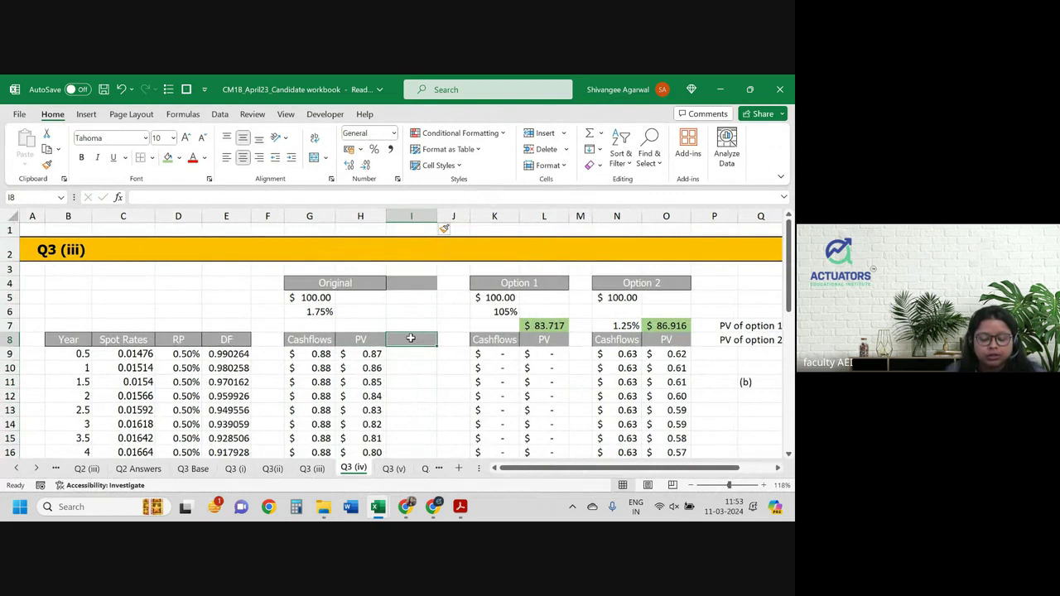
pyautogui.hotkey('ctrl', 'pageup')
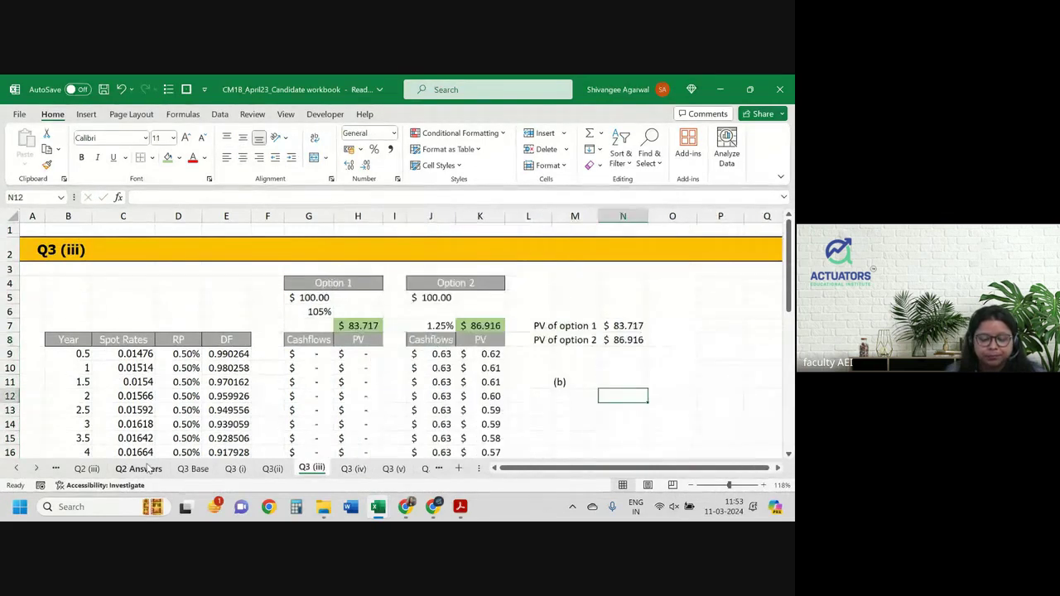
pyautogui.hotkey('ctrl', 'pageup')
pyautogui.hotkey('ctrl', 'pageup')
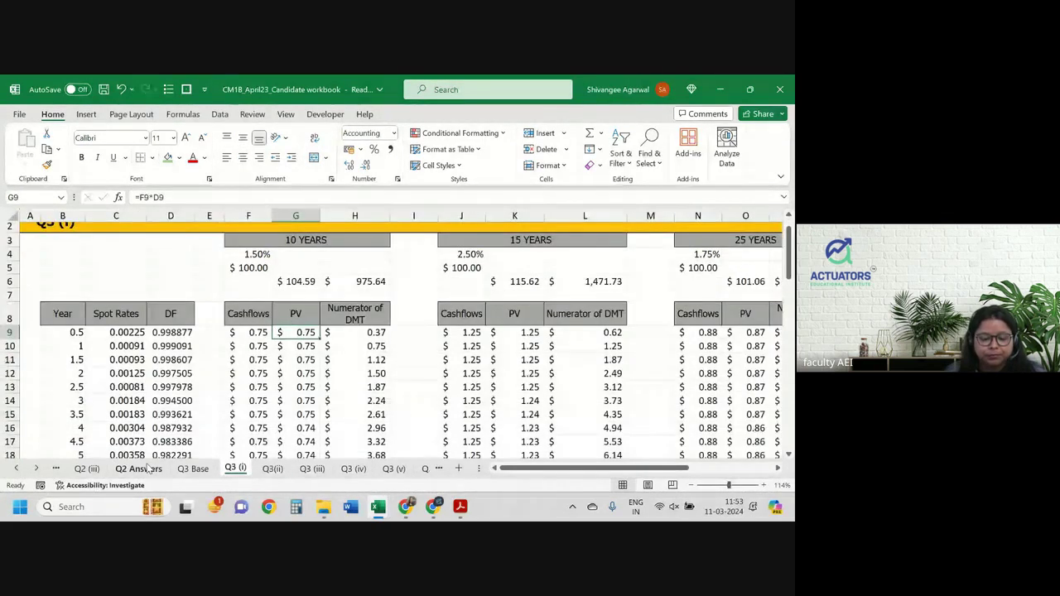
pyautogui.press('Up')
pyautogui.press('Right')
pyautogui.hotkey('ctrl', 'c')
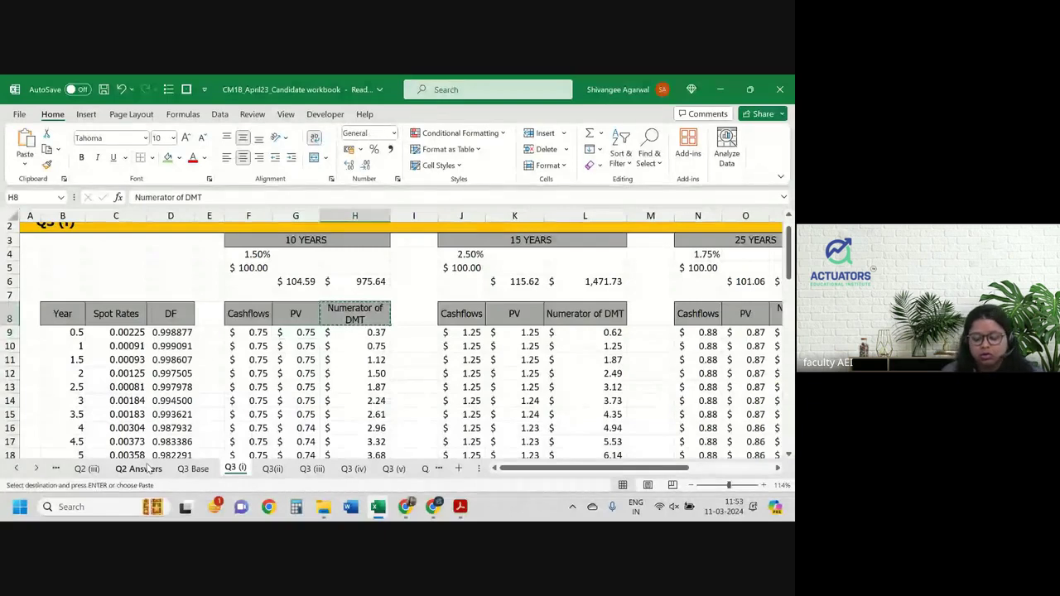
pyautogui.hotkey('ctrl', 'pagedown')
pyautogui.hotkey('ctrl', 'pagedown')
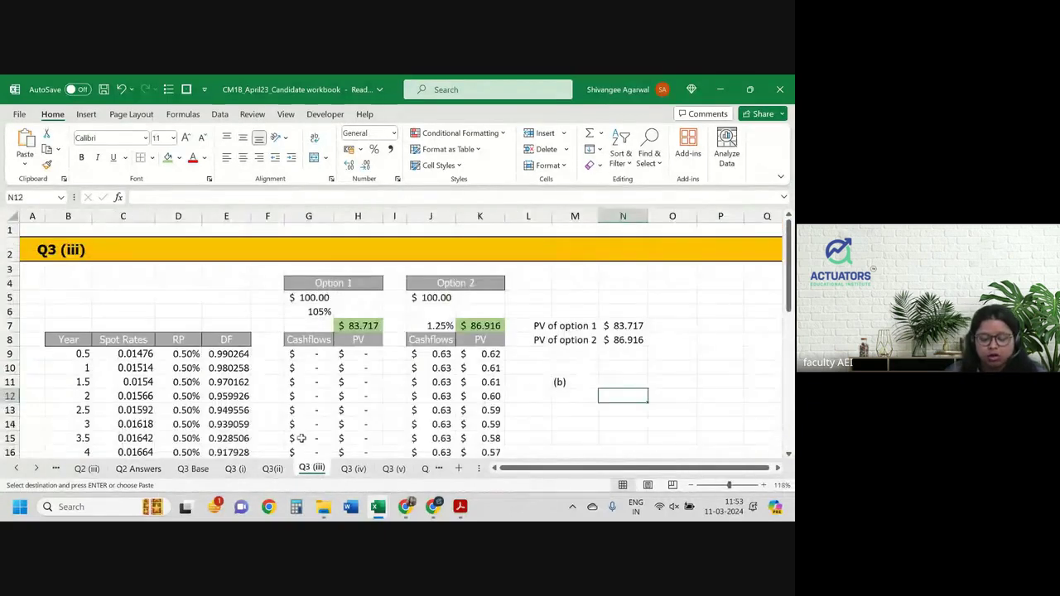
pyautogui.hotkey('ctrl', 'pagedown')
# Paste the Numerator of DMT heading into I8 with wrapped text.
pyautogui.hotkey('ctrl', 'v')
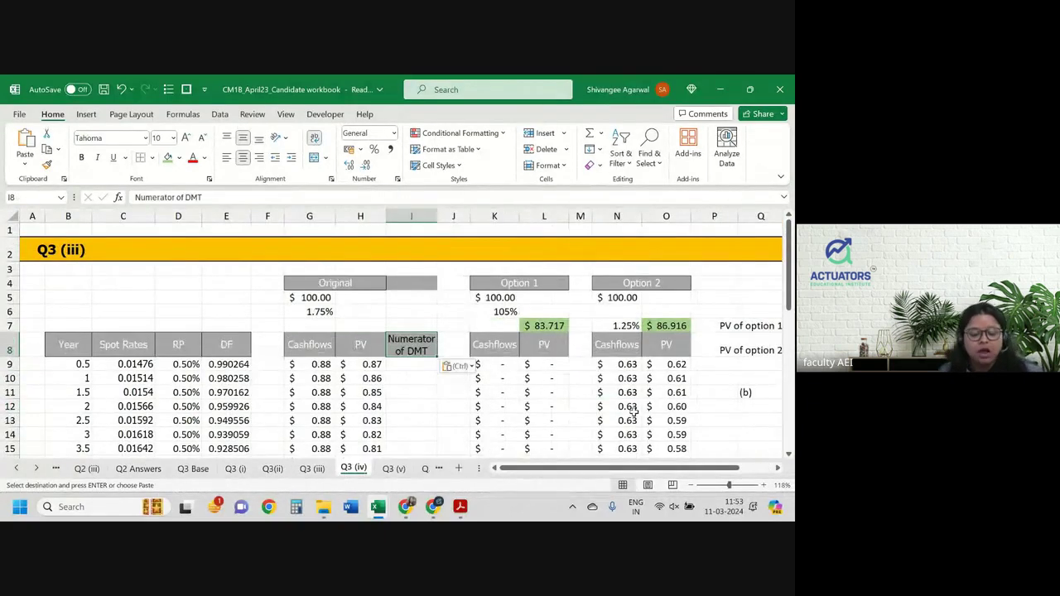
pyautogui.press('Right')
pyautogui.press('Right')
pyautogui.press('Right')
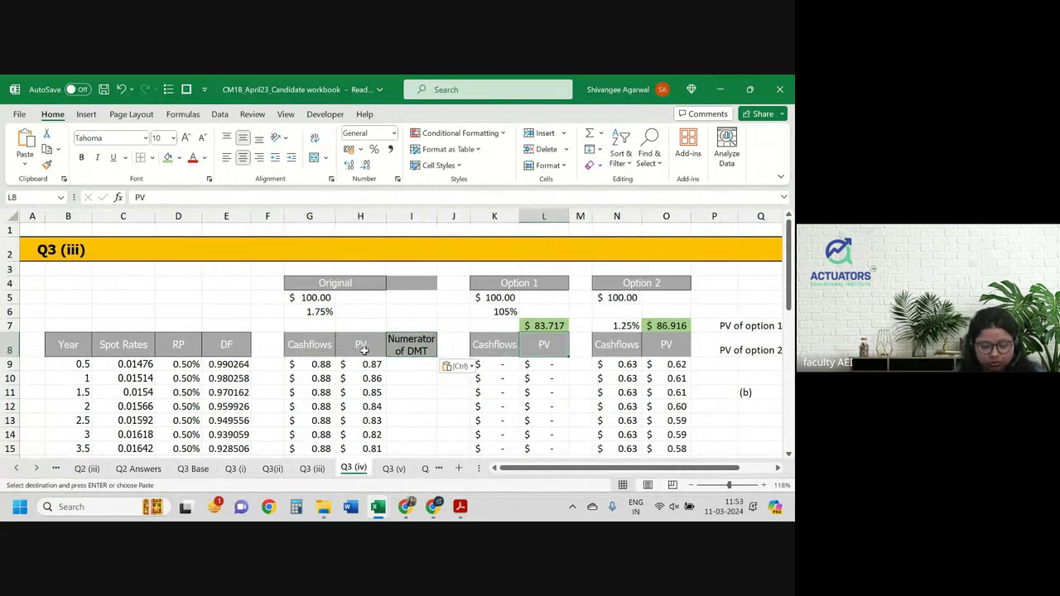
pyautogui.click(362, 350)
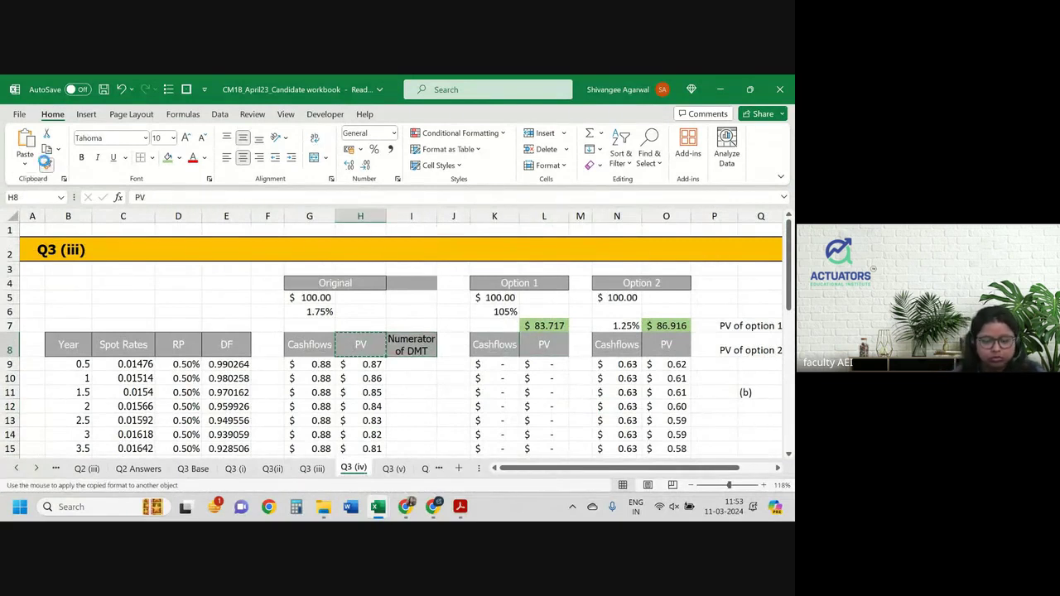
pyautogui.hotkey('ctrl', 'z')
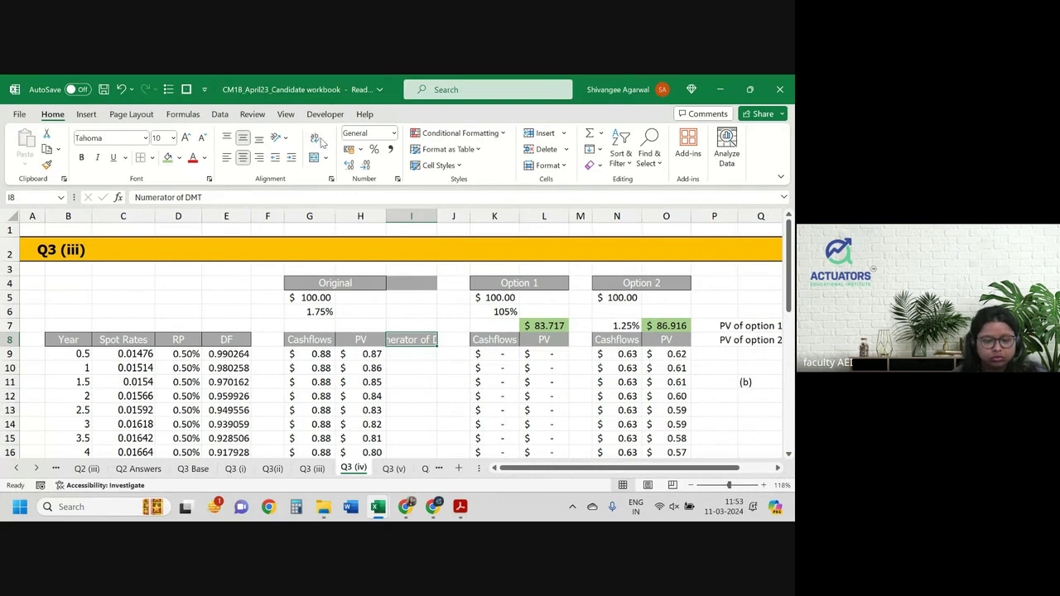
pyautogui.click(315, 140)
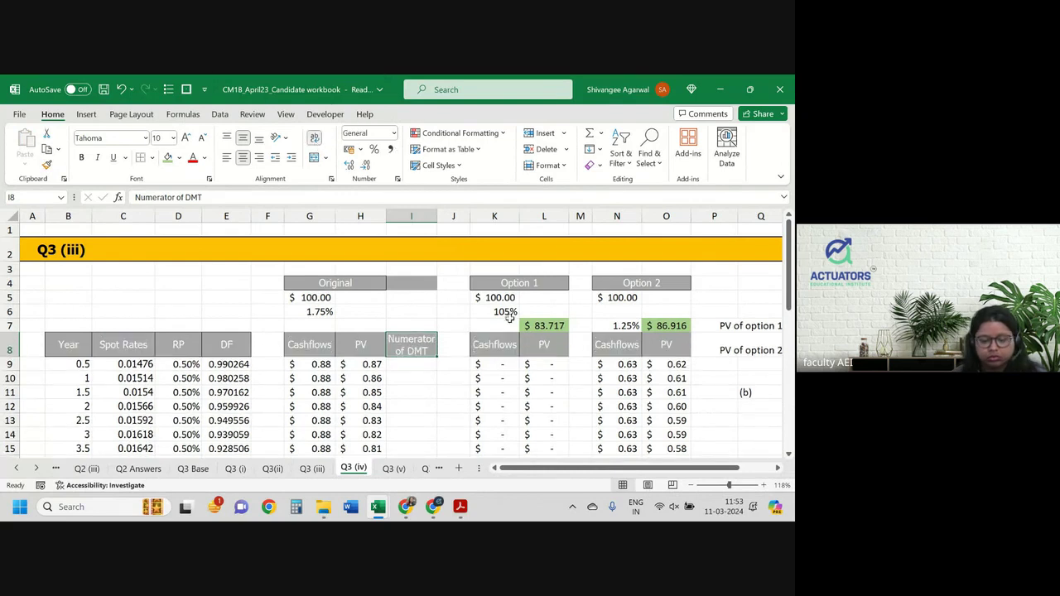
# Insert a column after Option 1's PV and set No Fill on the L7:M7 and P7 totals.
pyautogui.click(580, 216)
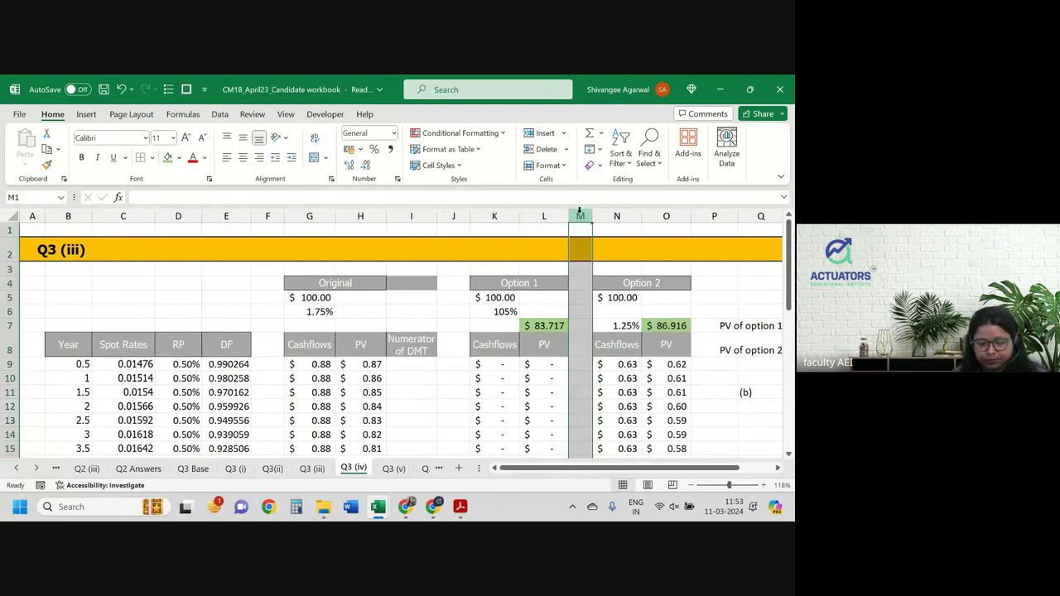
pyautogui.rightClick(580, 217)
pyautogui.click(630, 333)
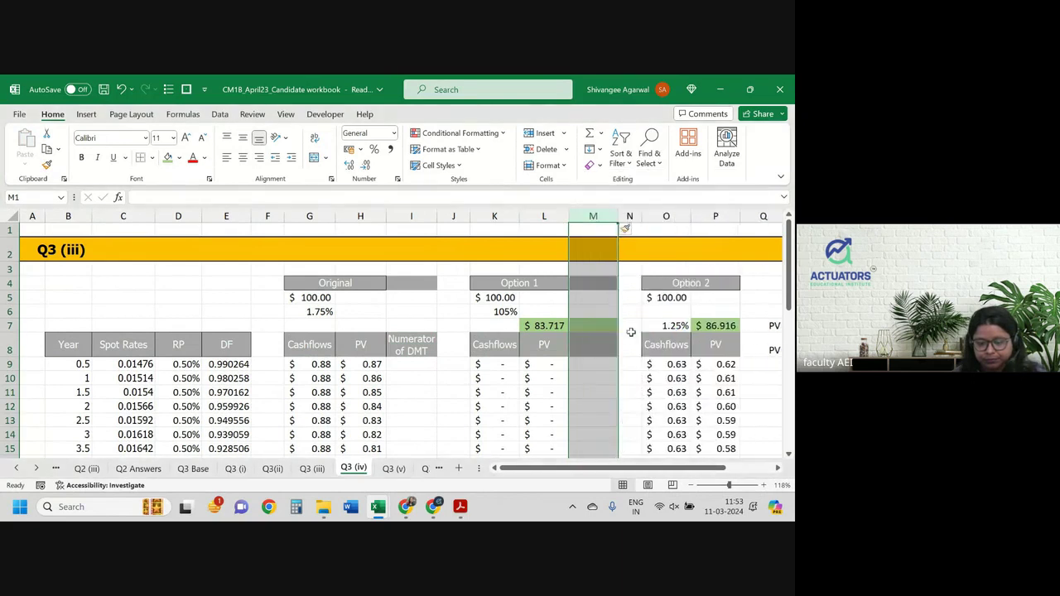
pyautogui.click(673, 328)
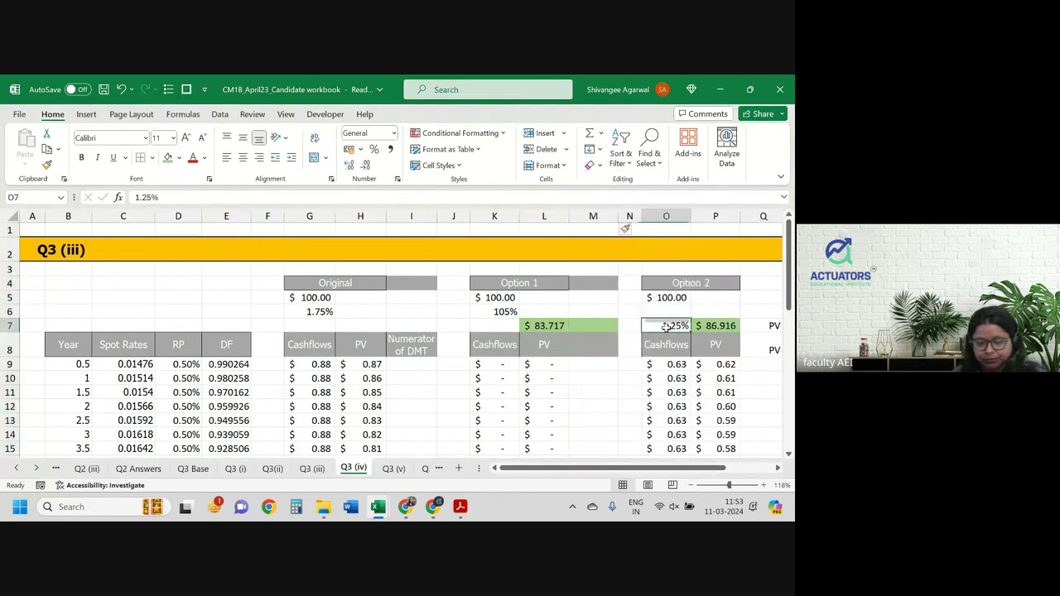
pyautogui.moveTo(542, 327); pyautogui.dragTo(593, 326)
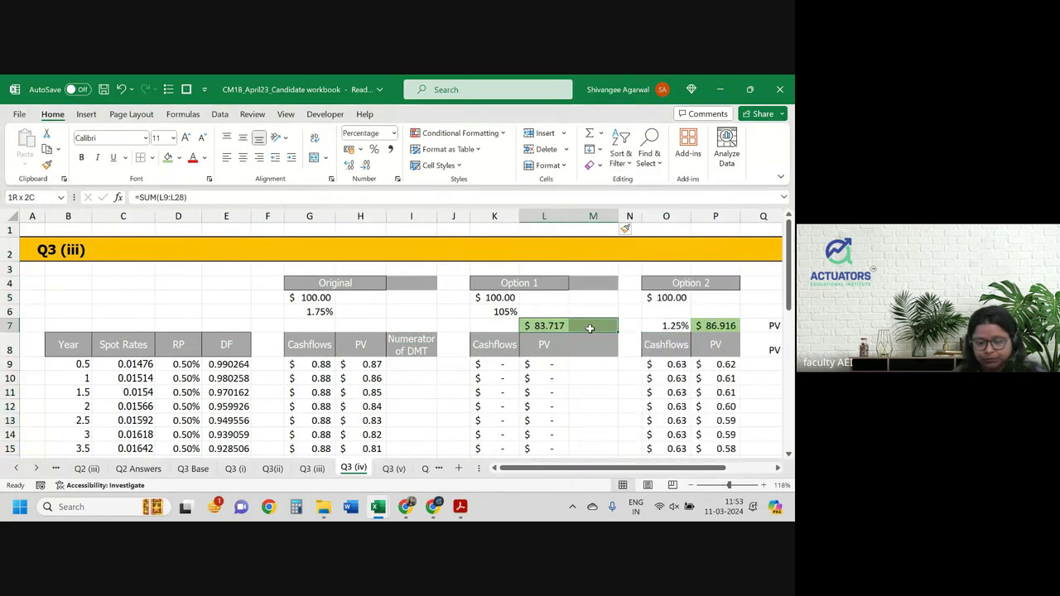
pyautogui.click(177, 160)
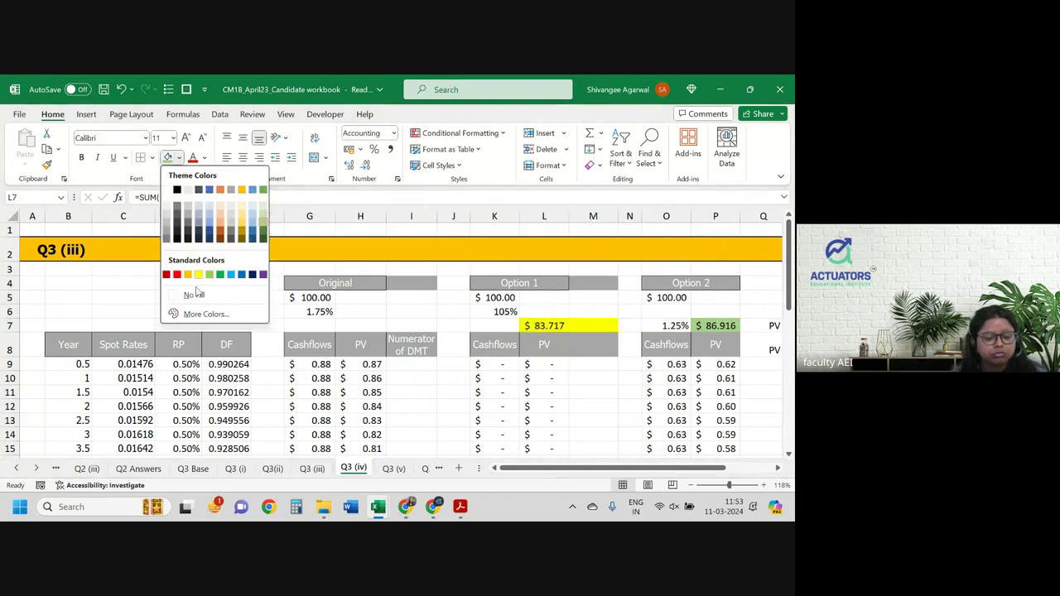
pyautogui.click(211, 297)
pyautogui.hscroll(2, 498, 373)
pyautogui.click(637, 325)
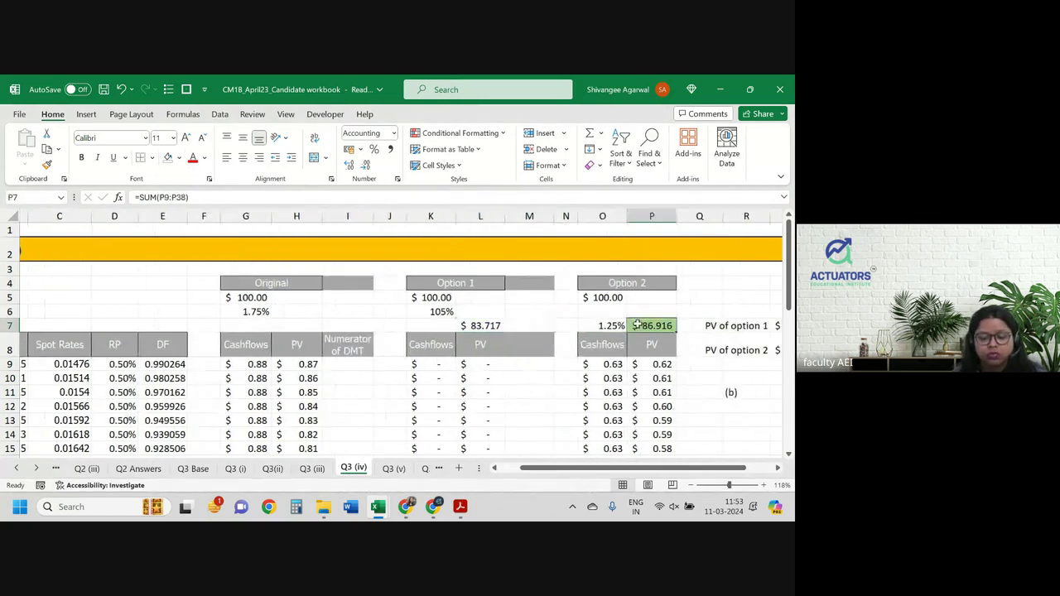
pyautogui.click(168, 158)
# Insert a column after Option 2's PV and copy the Numerator of DMT heading into M8 and Q8.
pyautogui.click(699, 216)
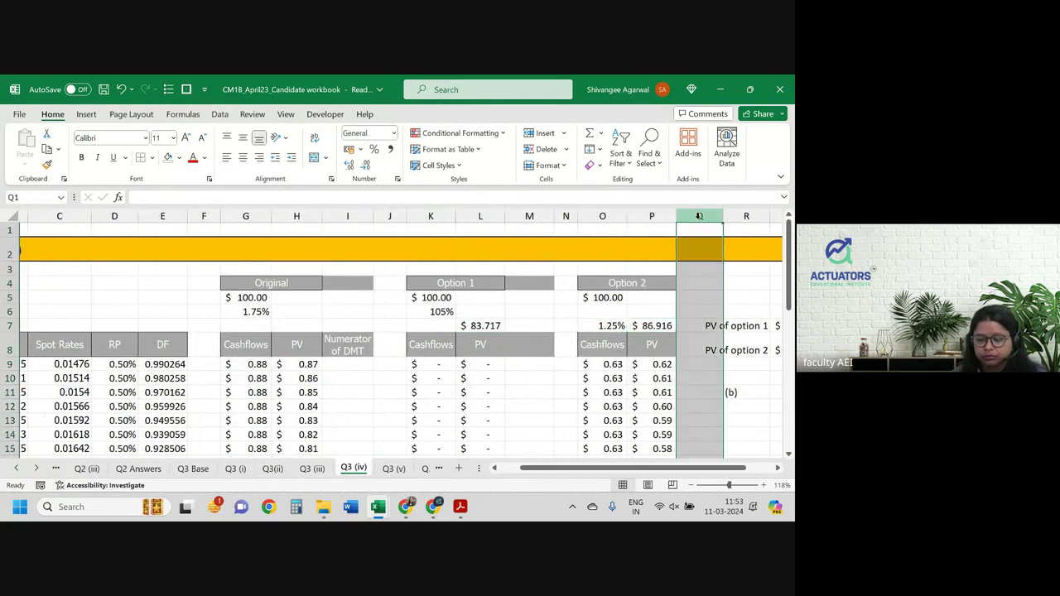
pyautogui.rightClick(699, 216)
pyautogui.click(617, 342)
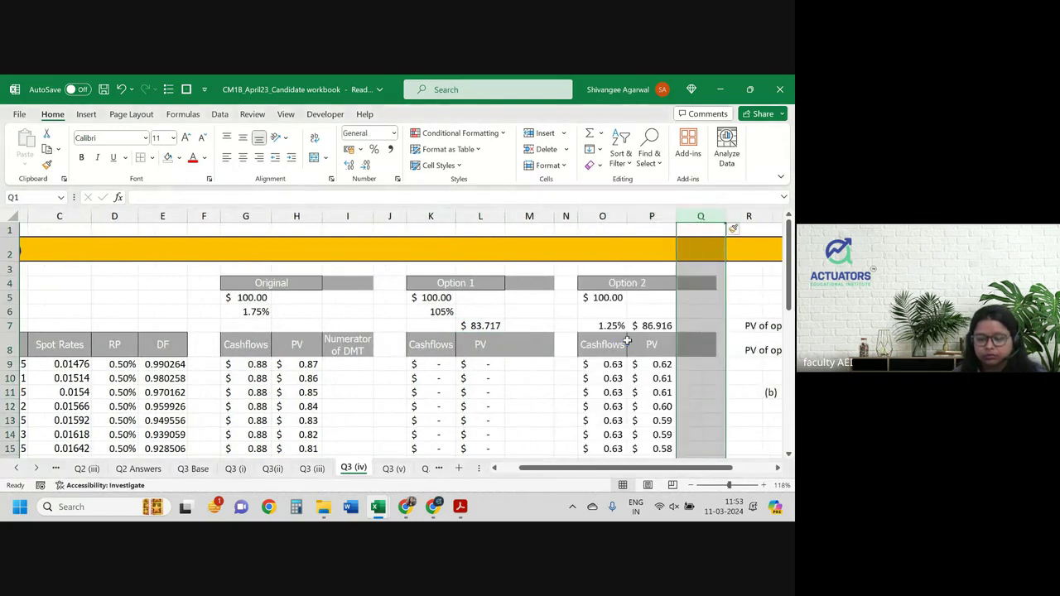
pyautogui.click(356, 347)
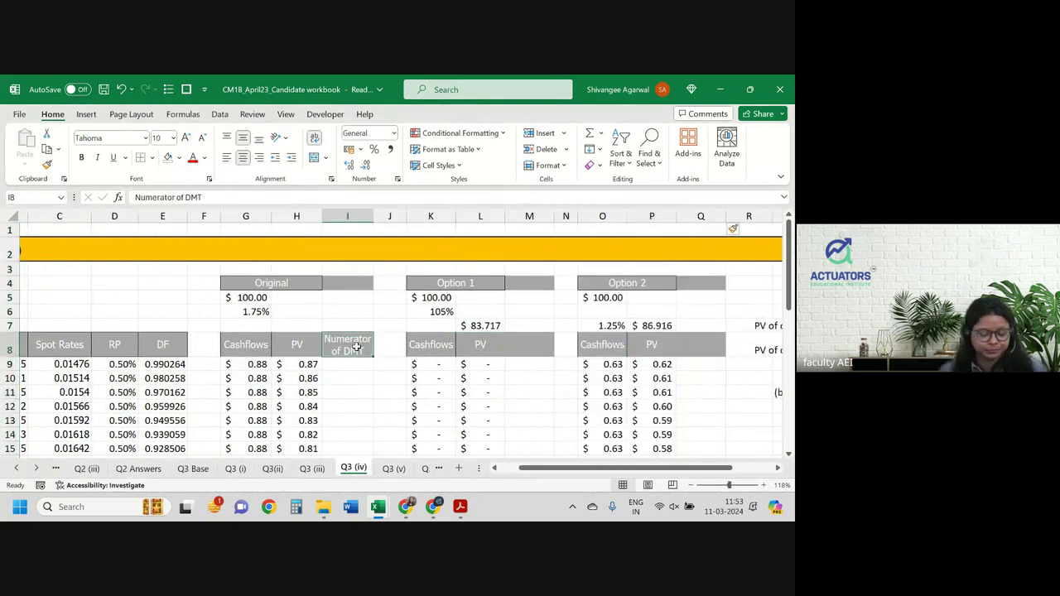
pyautogui.hotkey('ctrl', 'c')
pyautogui.press('Right')
pyautogui.press('Right')
pyautogui.press('Right')
pyautogui.press('Right')
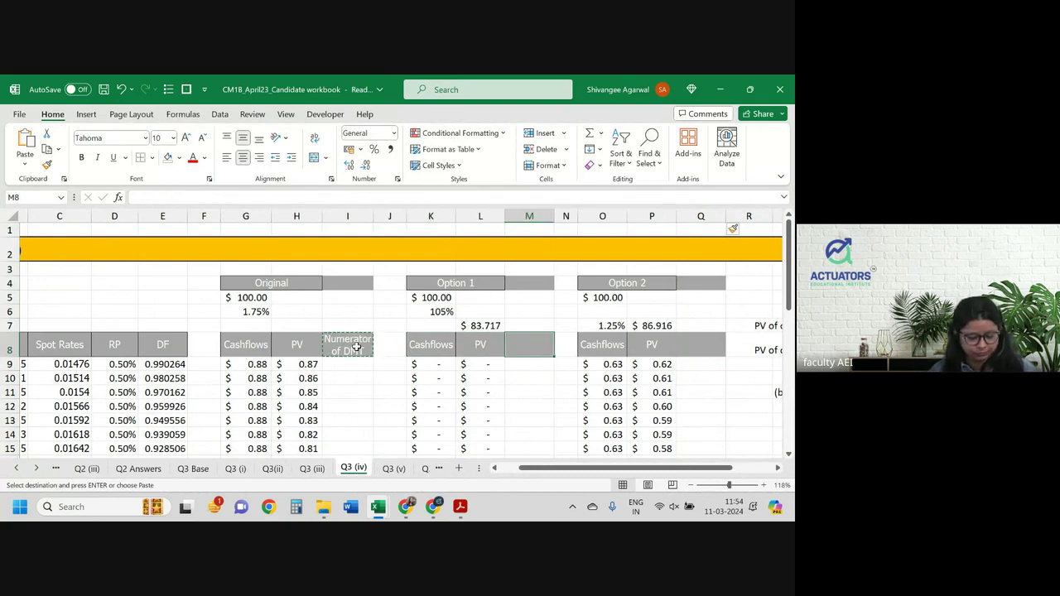
pyautogui.hotkey('ctrl', 'v')
pyautogui.press('Right')
pyautogui.press('Right')
pyautogui.press('Right')
pyautogui.press('Right')
pyautogui.hotkey('ctrl', 'v')
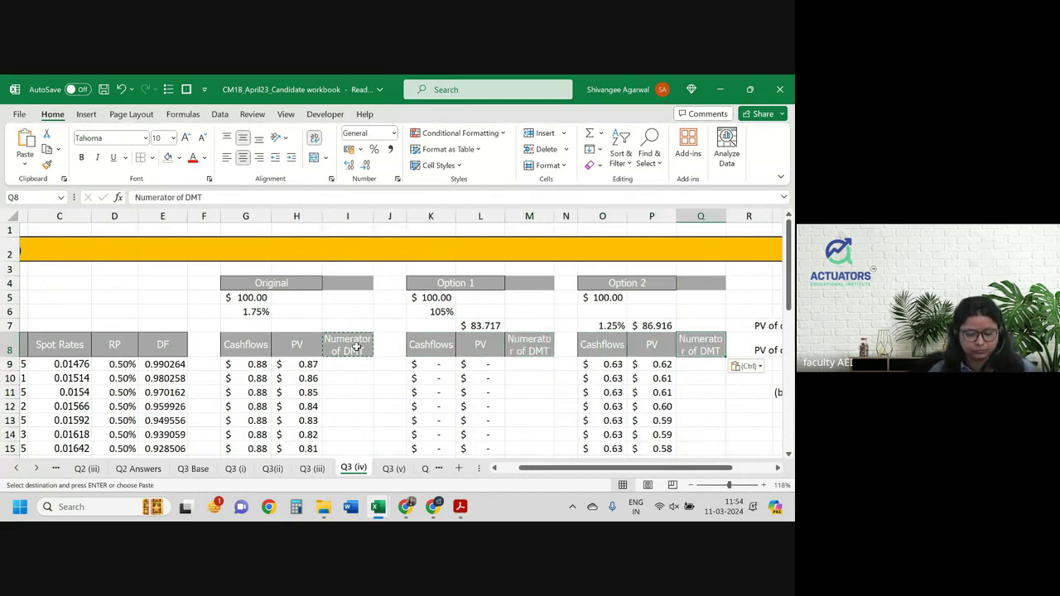
pyautogui.click(348, 362)
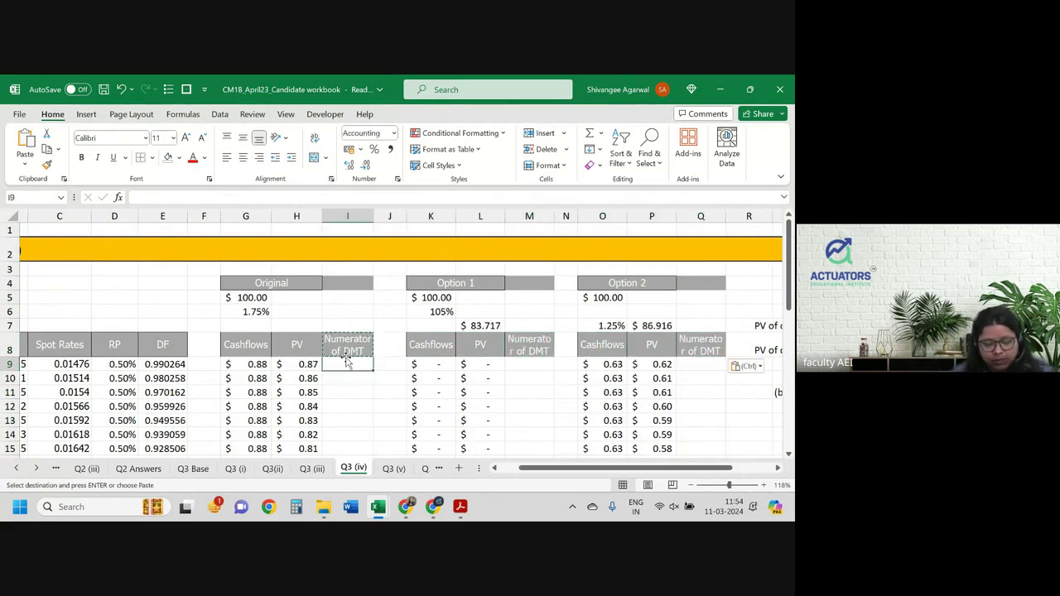
# Enter =H9*$B9 in I9 and fill it down the Original table, starting at 0.43.
pyautogui.write('=')
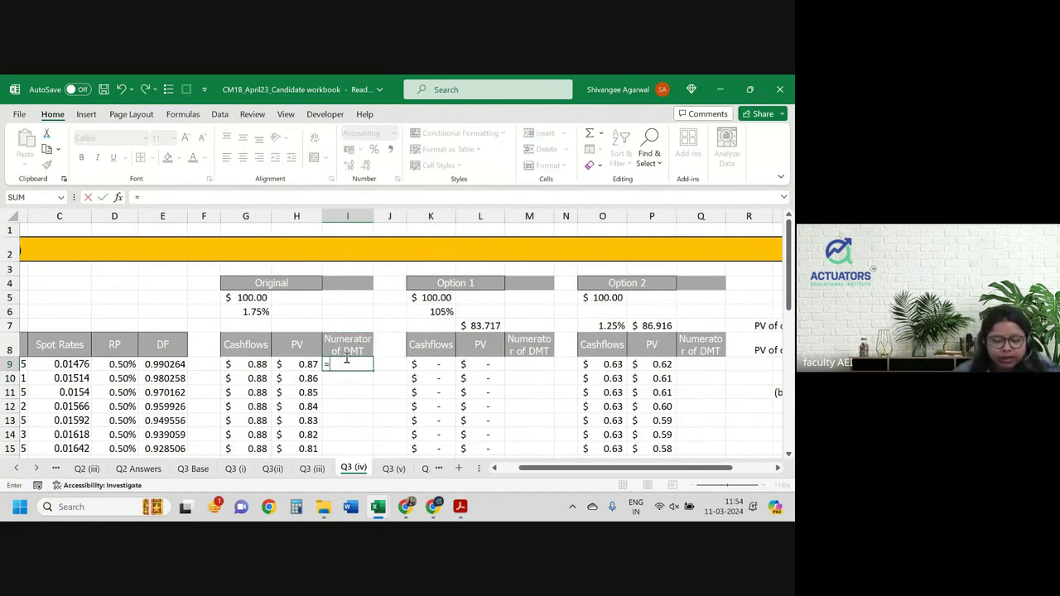
pyautogui.press('Left')
pyautogui.write('*')
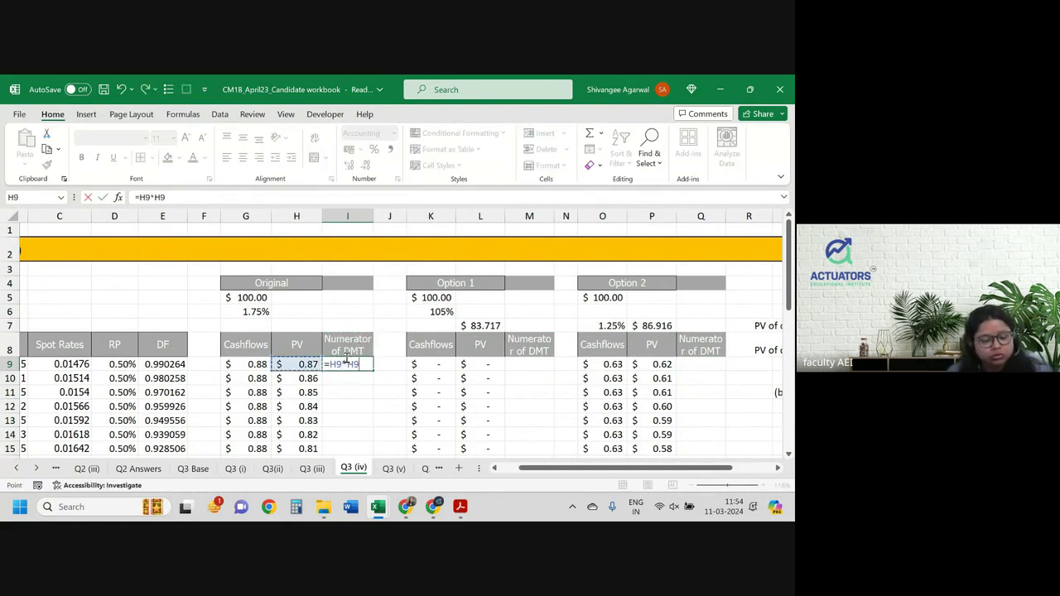
pyautogui.press('Left')
pyautogui.press('Left')
pyautogui.press('Left')
pyautogui.press('Left')
pyautogui.press('Left')
pyautogui.press('Left')
pyautogui.press('Left')
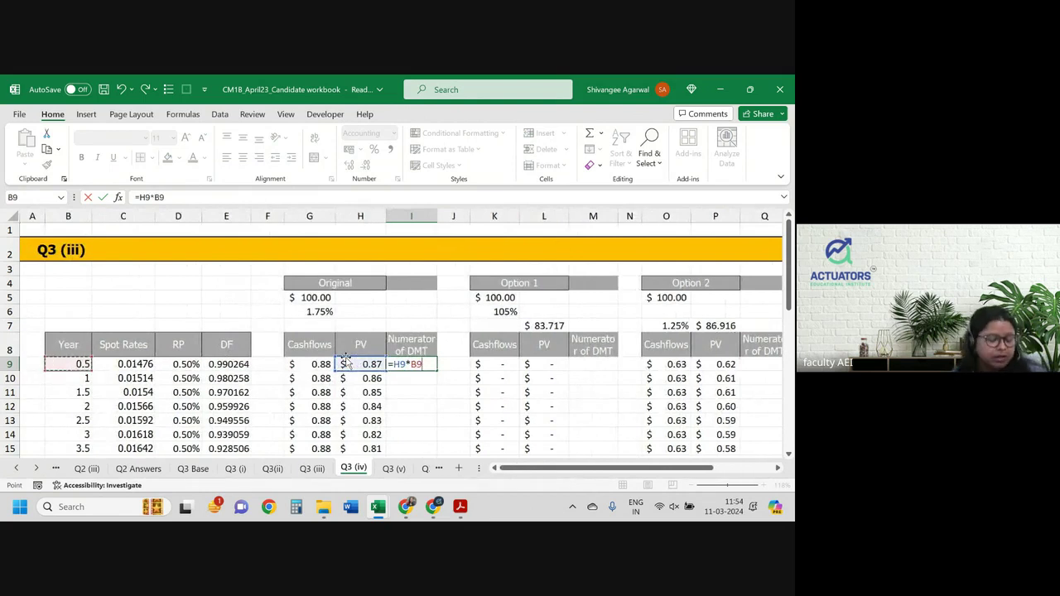
pyautogui.press('F4')
pyautogui.press('F4')
pyautogui.press('F4')
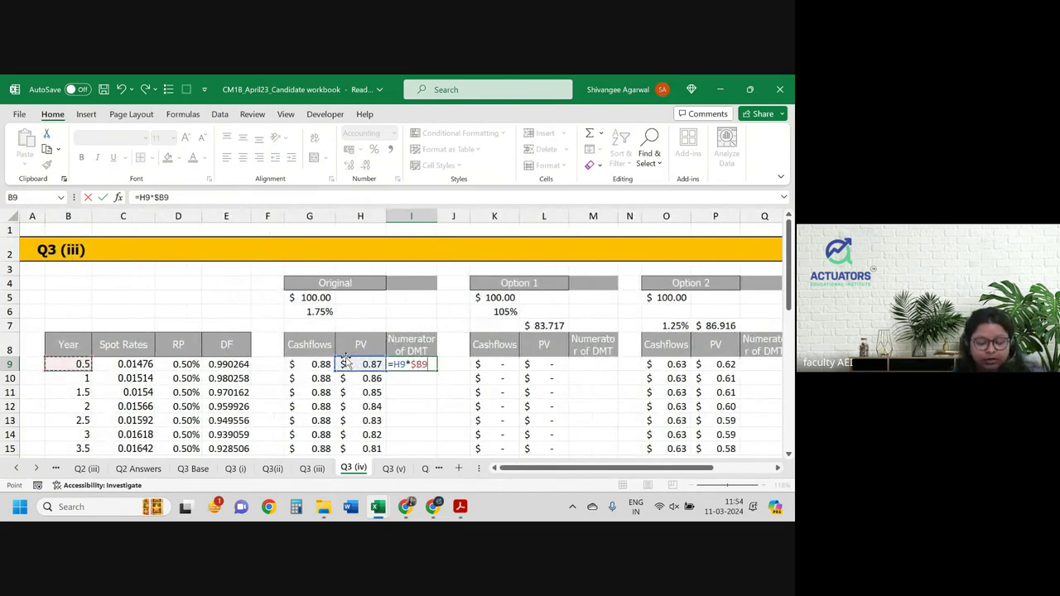
pyautogui.hotkey('ctrl', 'Return')
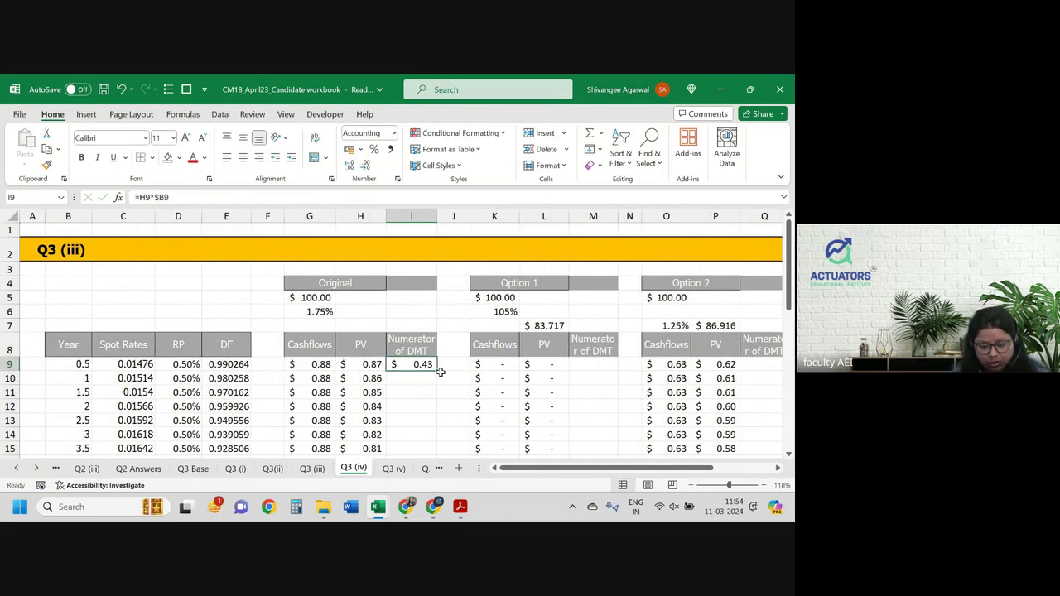
pyautogui.doubleClick(438, 371)
# Copy the numerator formula to M9 and fill it down Option 1's column.
pyautogui.click(436, 368)
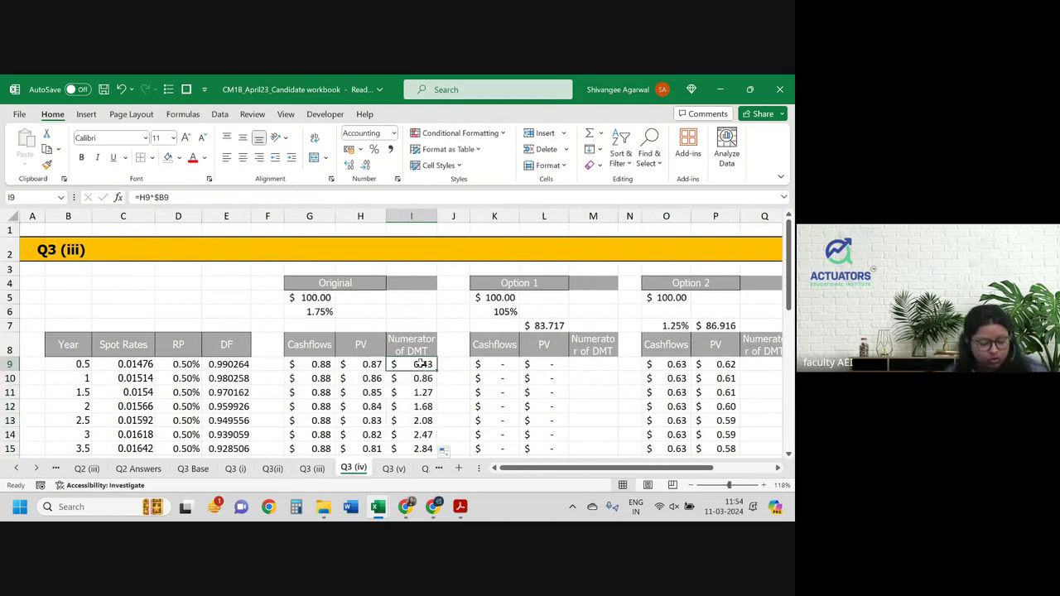
pyautogui.hotkey('ctrl', 'c')
pyautogui.press('Right')
pyautogui.press('Right')
pyautogui.press('Right')
pyautogui.press('Right')
pyautogui.hotkey('ctrl', 'v')
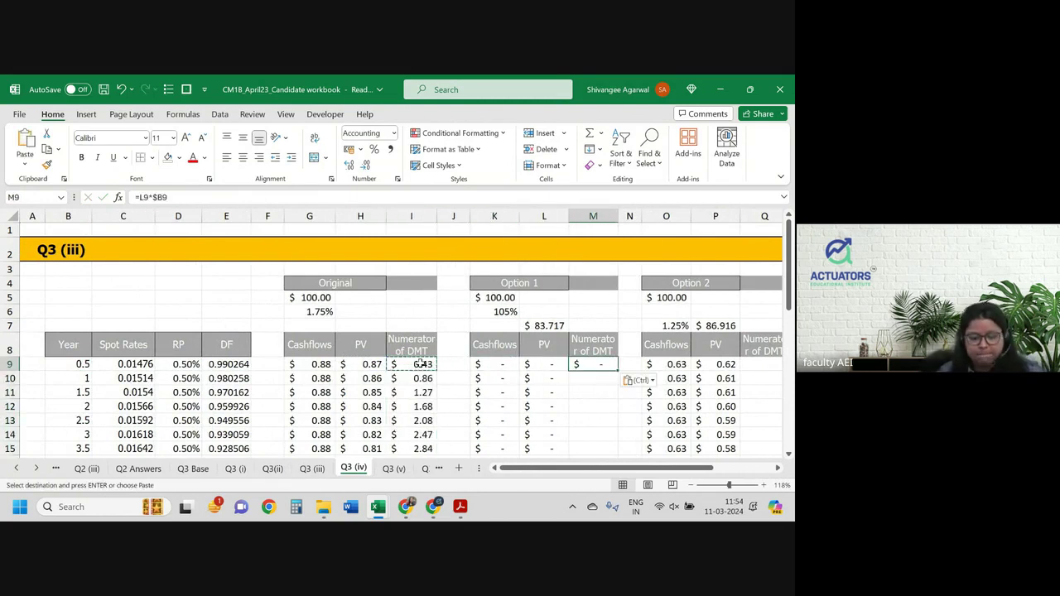
pyautogui.doubleClick(618, 371)
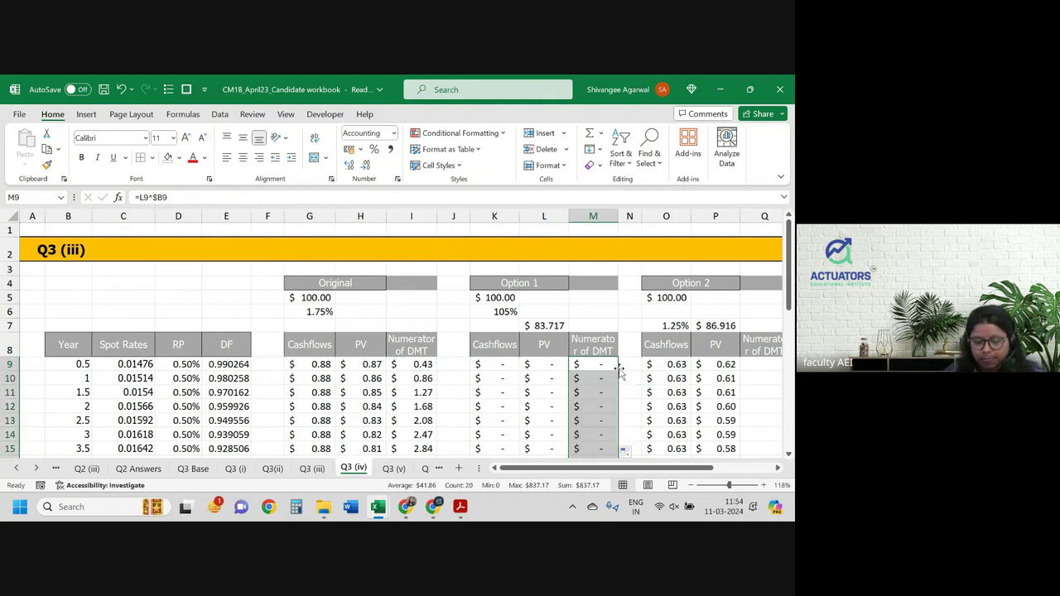
# Copy the numerator formula to Q9 and fill it down Option 2's column, giving 0.31, 0.61, 0.91….
pyautogui.hscroll(3, 619, 370)
pyautogui.click(568, 367)
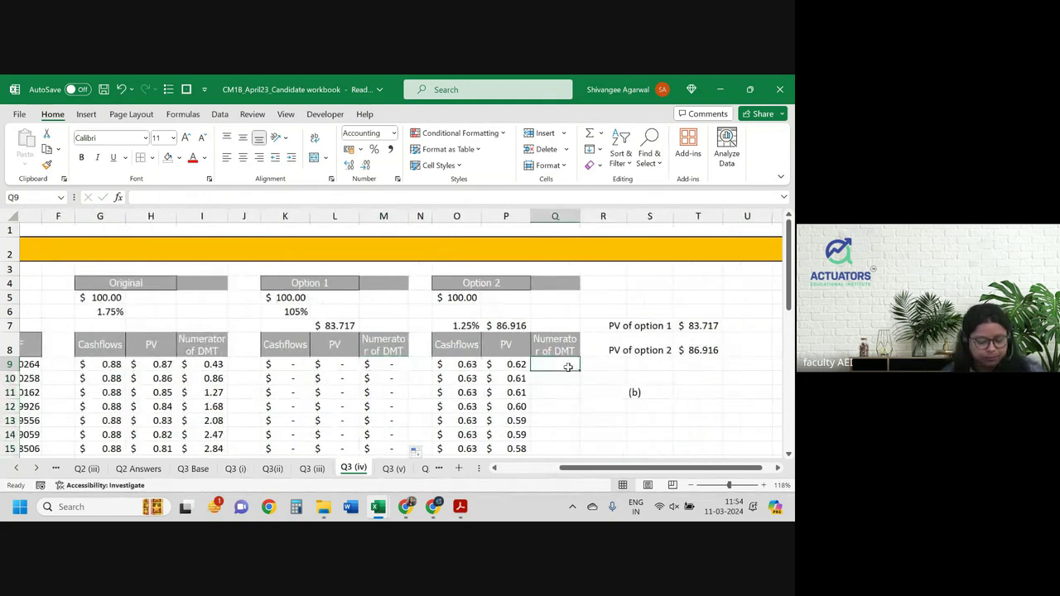
pyautogui.click(204, 364)
pyautogui.hotkey('ctrl', 'c')
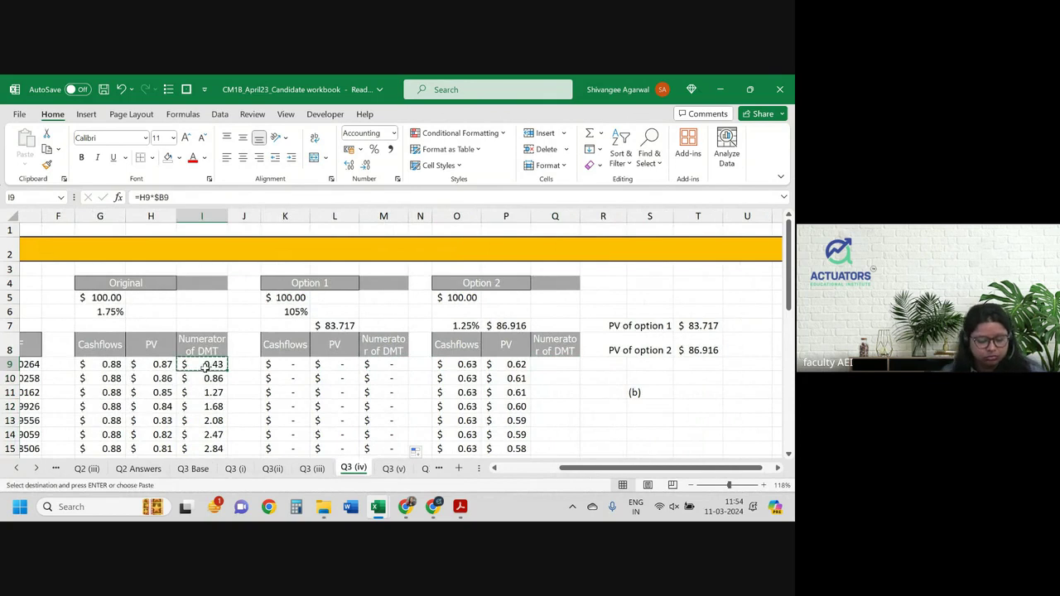
pyautogui.click(553, 364)
pyautogui.hotkey('ctrl', 'v')
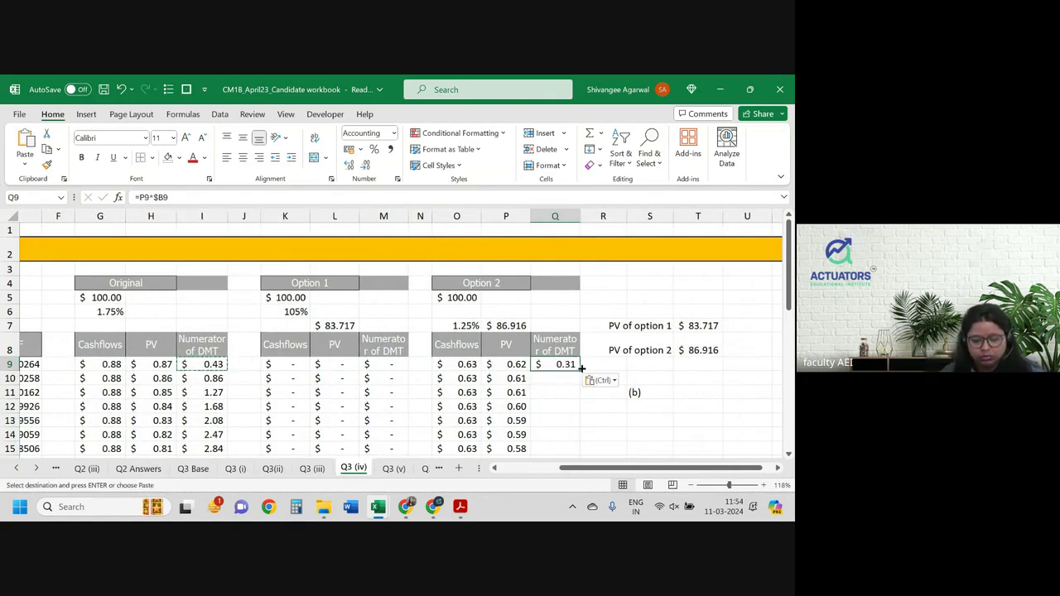
pyautogui.doubleClick(580, 370)
pyautogui.moveTo(353, 329); pyautogui.dragTo(398, 328)
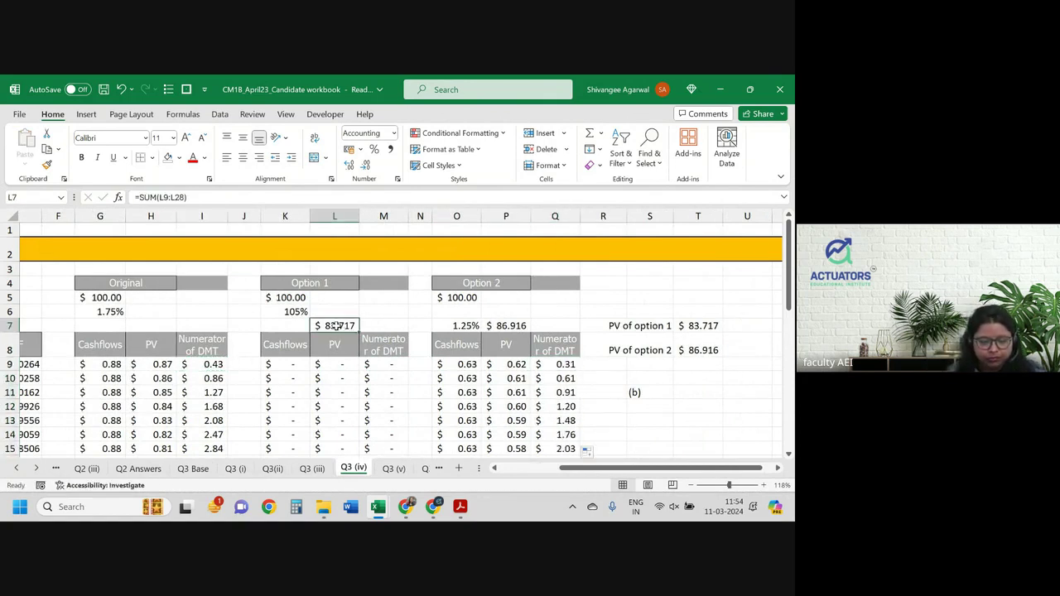
# Widen columns M and Q so the totals 837.173 and 1,182.109 show in full.
pyautogui.doubleClick(408, 216)
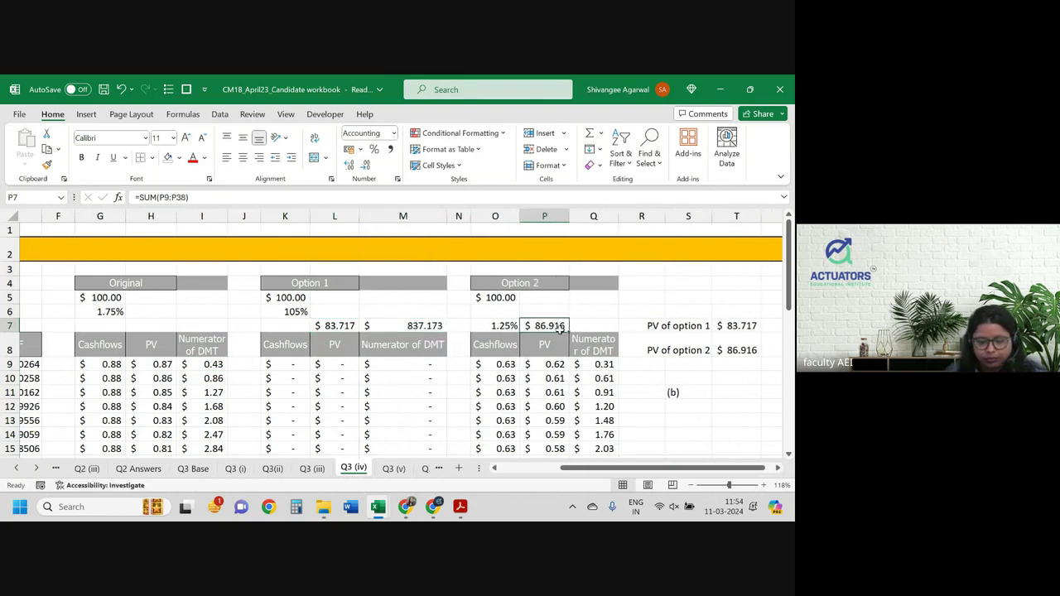
pyautogui.moveTo(559, 328); pyautogui.dragTo(604, 331)
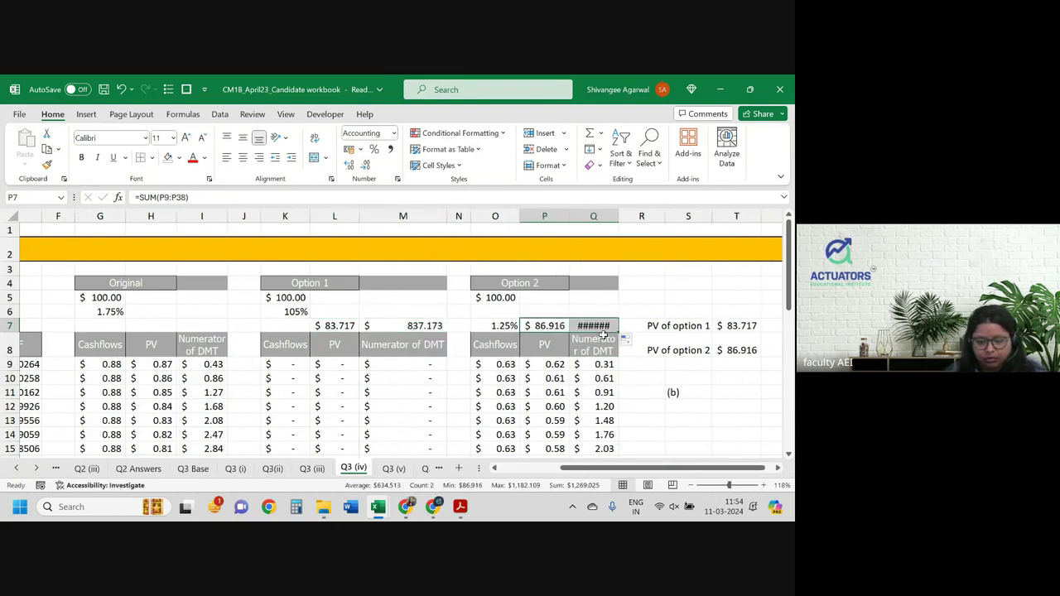
pyautogui.doubleClick(618, 217)
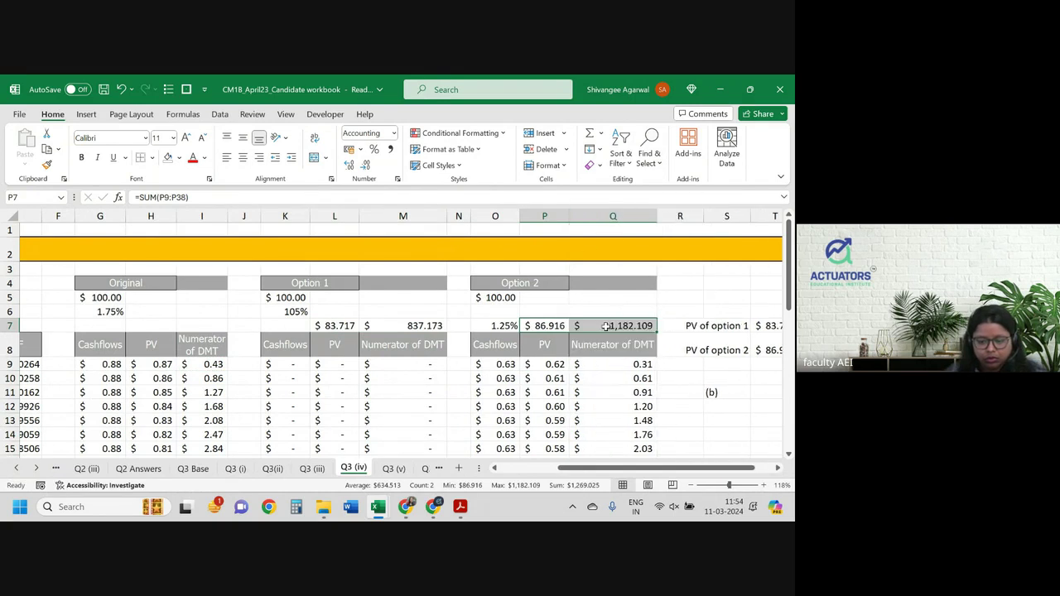
pyautogui.click(607, 327)
# Enter =SUM(H9:H28) in H7 to total the Original PV at 95.35.
pyautogui.click(166, 323)
pyautogui.write('=s')
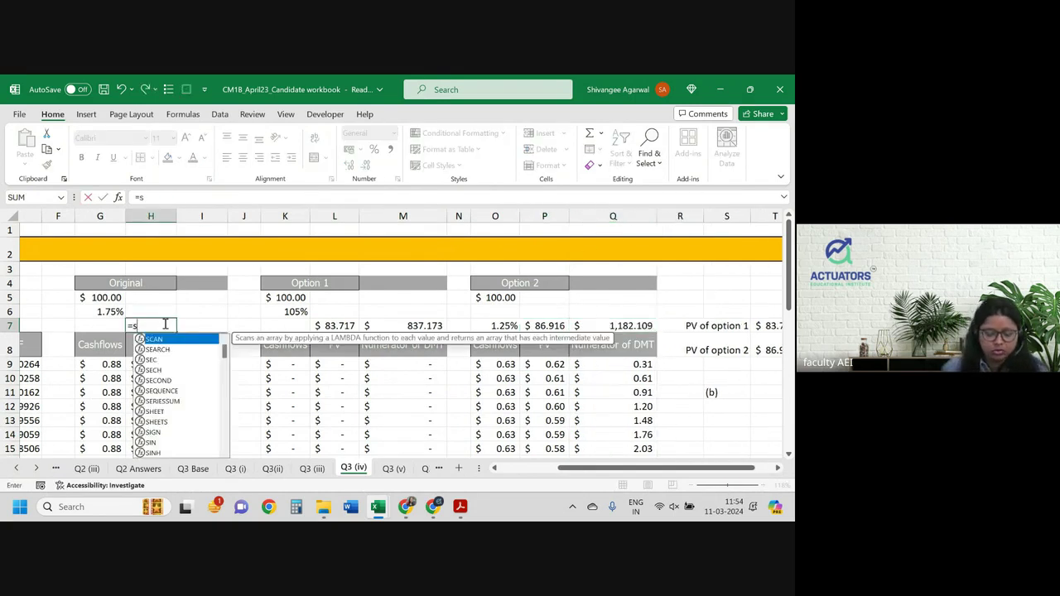
pyautogui.write('um(')
pyautogui.press('Down')
pyautogui.press('Down')
pyautogui.hotkey('ctrl', 'shift', 'Down')
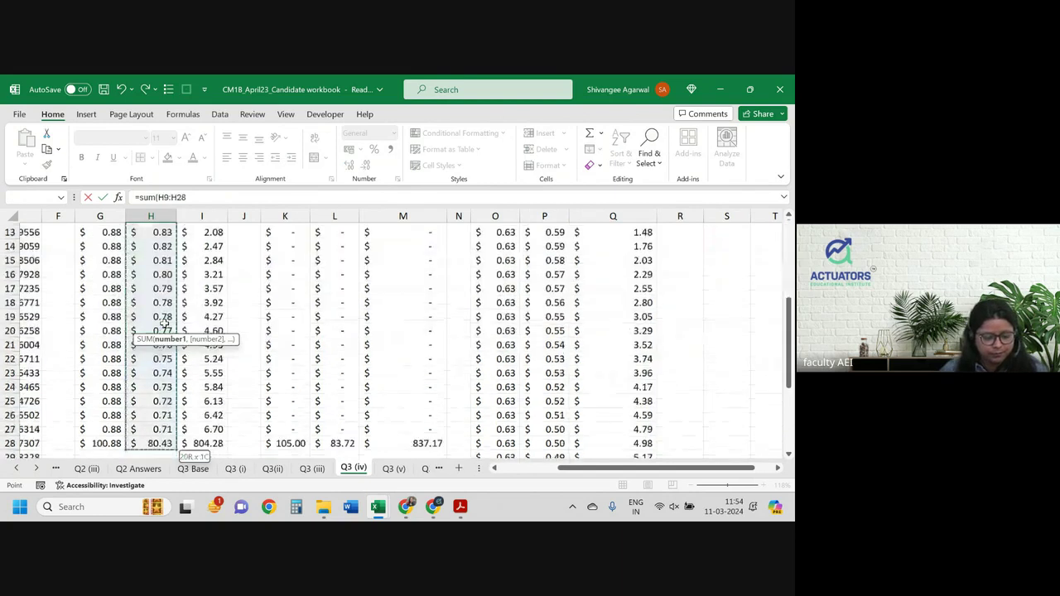
pyautogui.press('Return')
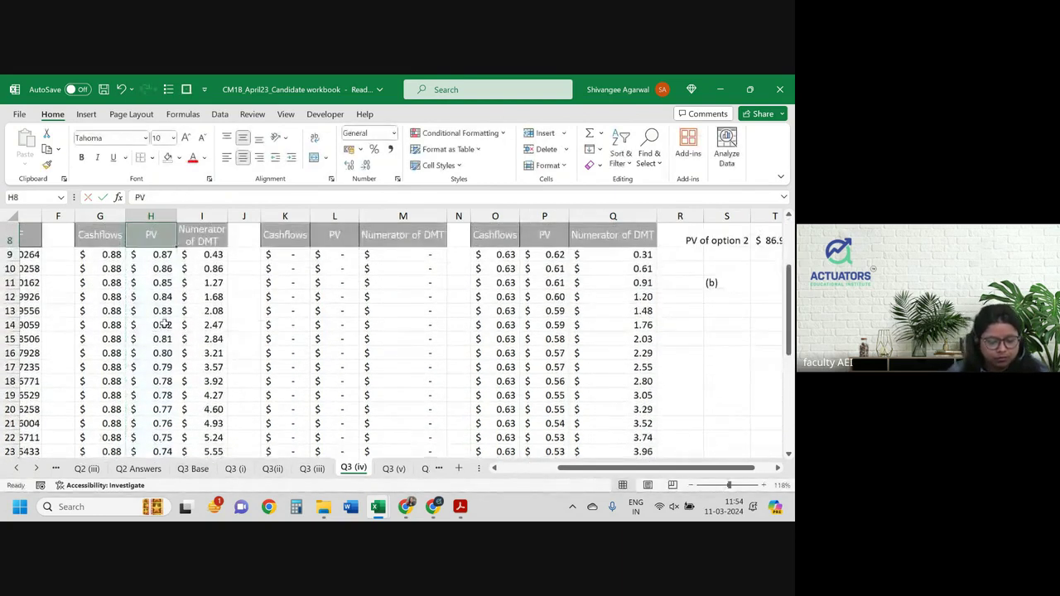
# Carry the H7 total across into I7 so the DMT numerator totals 876.30.
pyautogui.scroll(2, 166, 323)
pyautogui.click(170, 295)
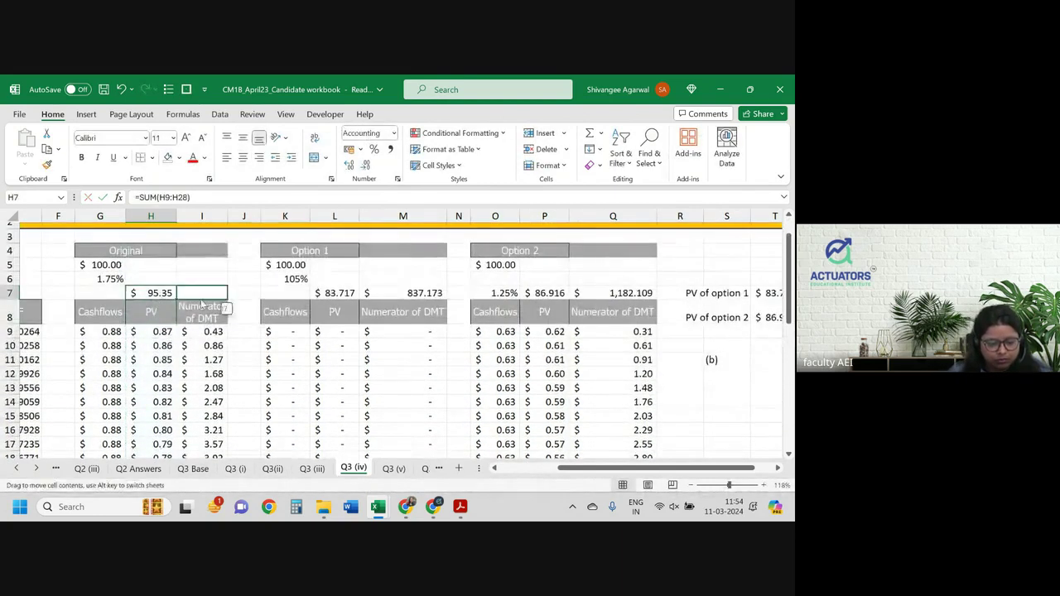
pyautogui.moveTo(175, 296); pyautogui.dragTo(210, 297)
pyautogui.hotkey('ctrl', 'z')
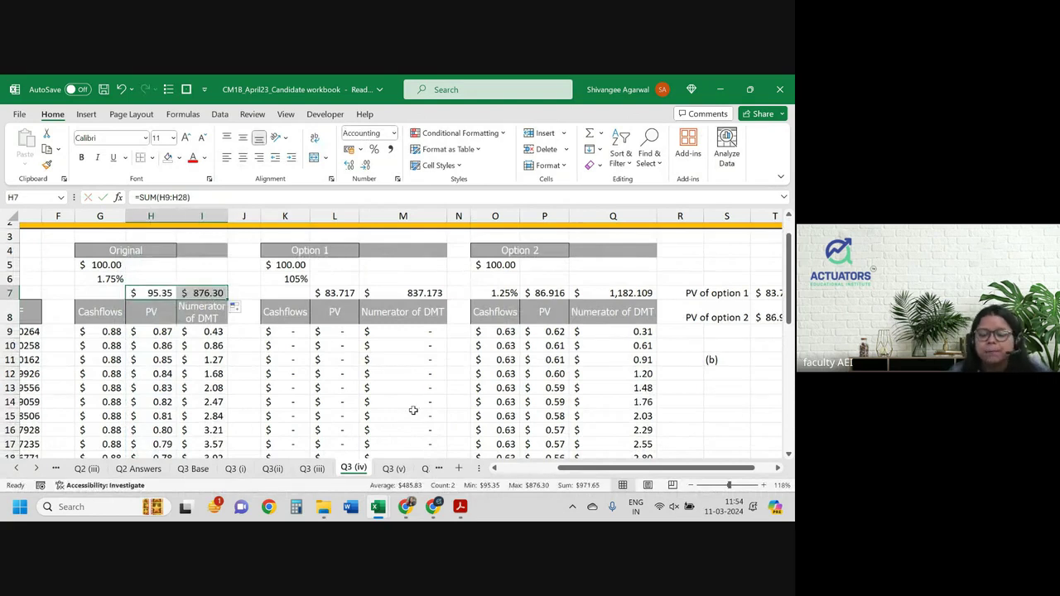
pyautogui.hscroll(3, 415, 410)
pyautogui.moveTo(565, 277); pyautogui.dragTo(680, 375)
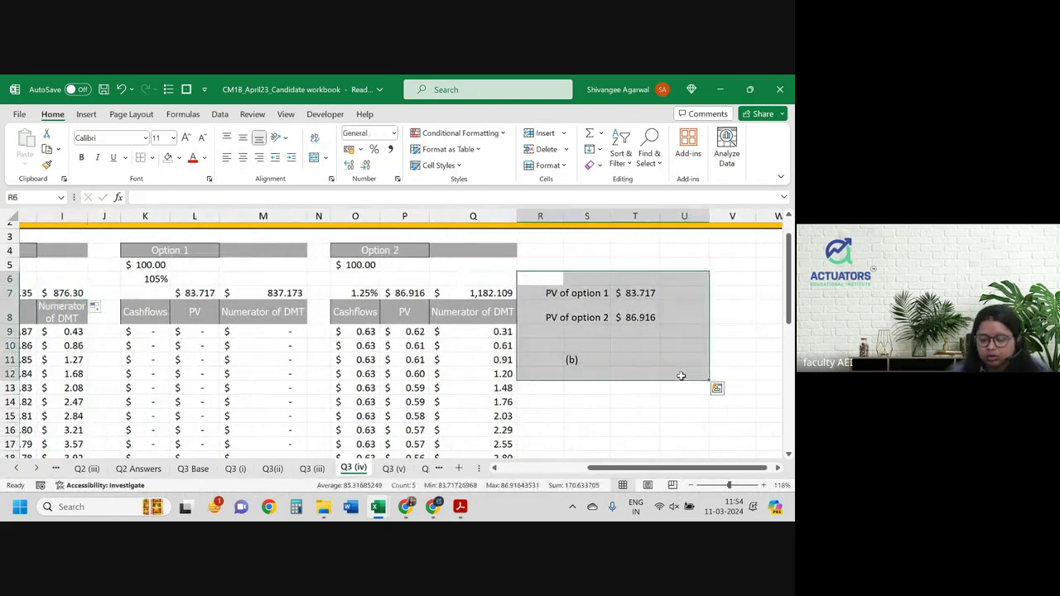
# Delete the old PV of option labels in R6:U11.
pyautogui.press('Delete')
pyautogui.click(584, 341)
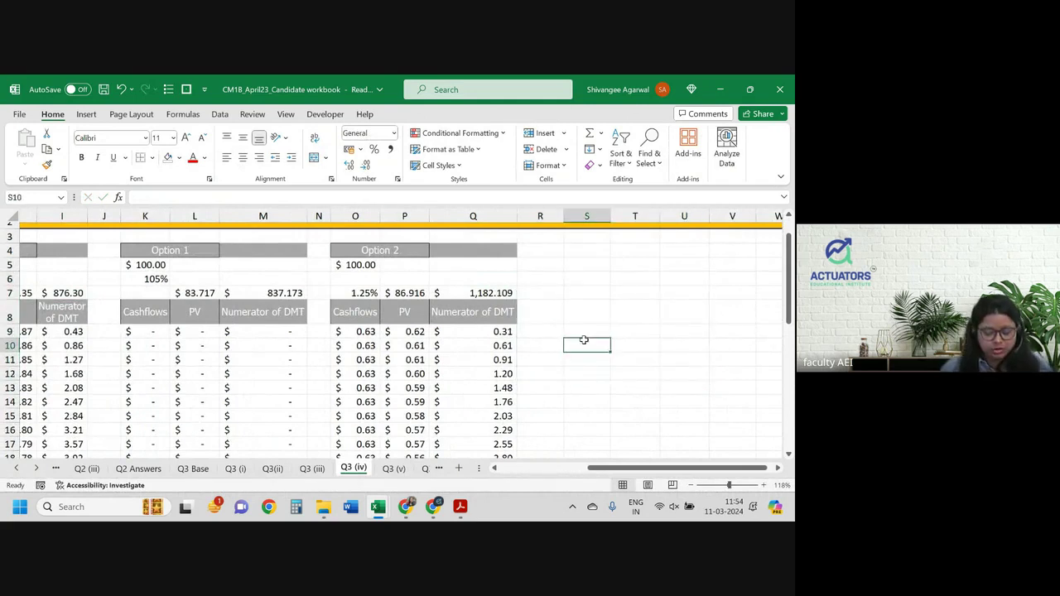
pyautogui.write('u')
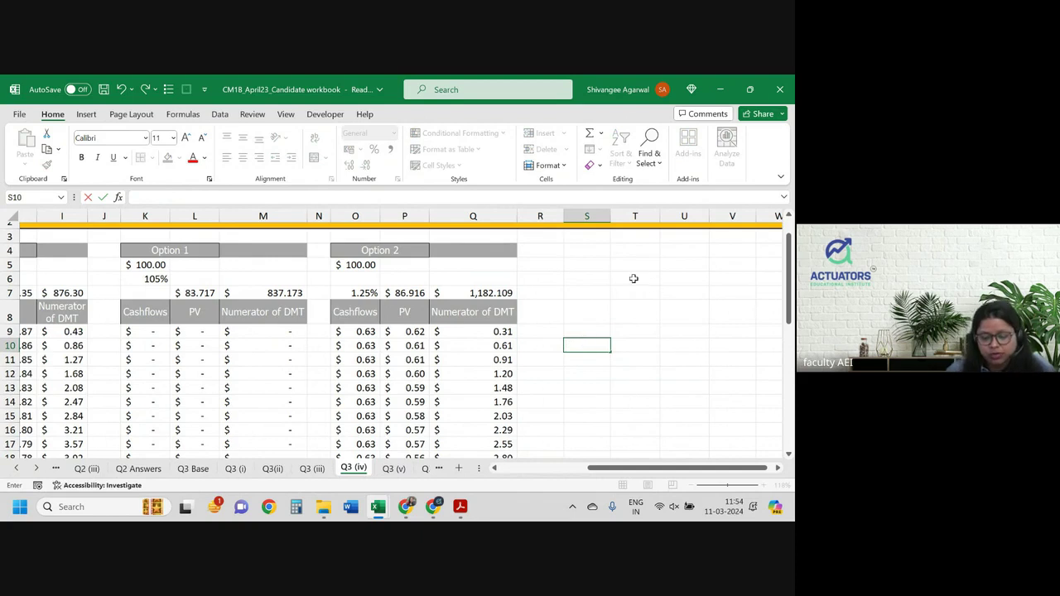
pyautogui.click(668, 274)
# Enter =I7/H7 in U4 for the Original duration of 9.19061.
pyautogui.click(686, 246)
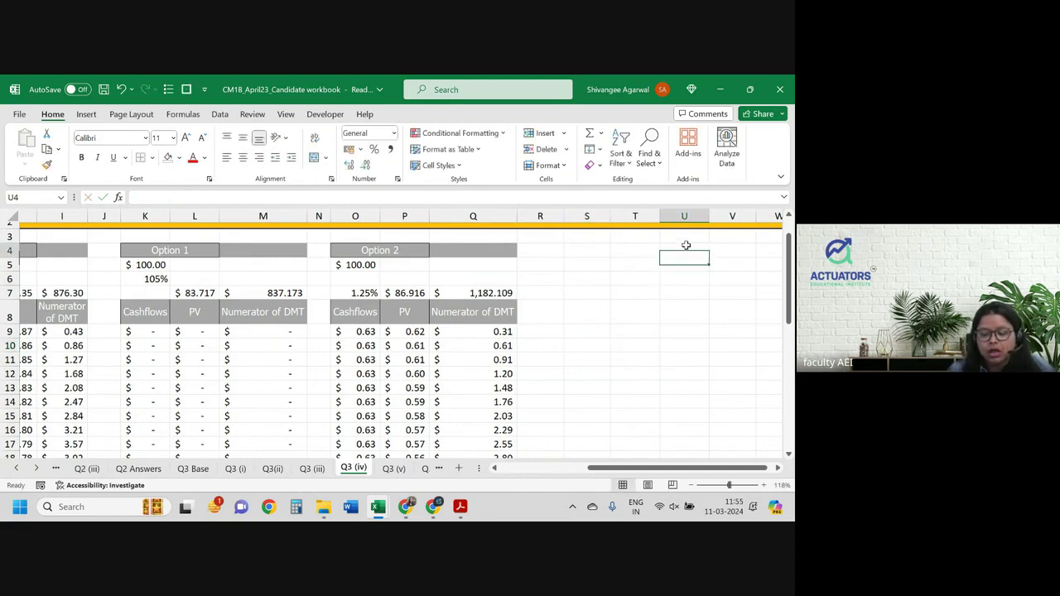
pyautogui.write('=')
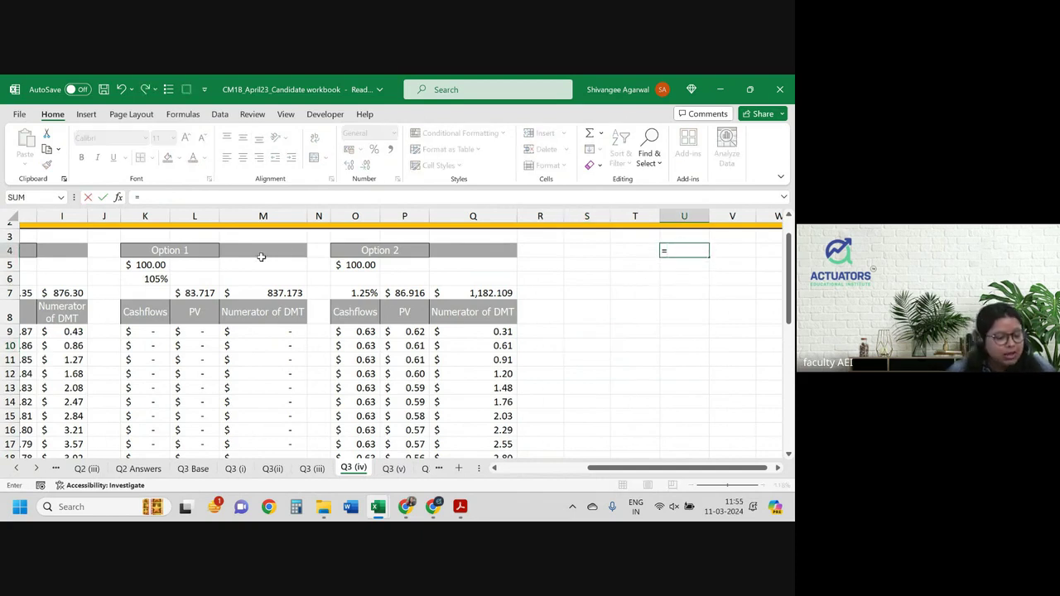
pyautogui.click(65, 293)
pyautogui.write('/')
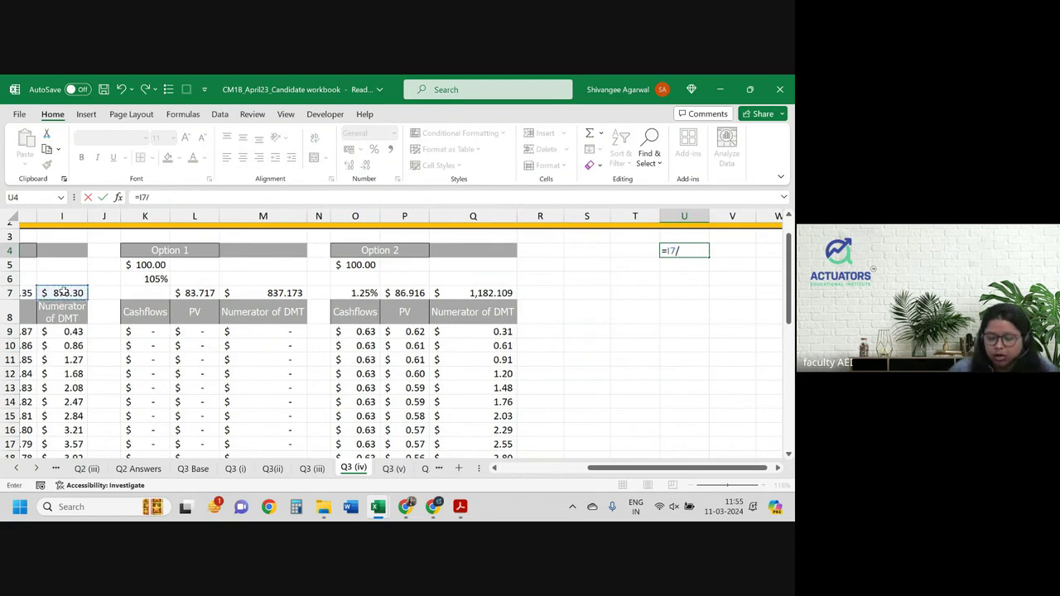
pyautogui.click(25, 293)
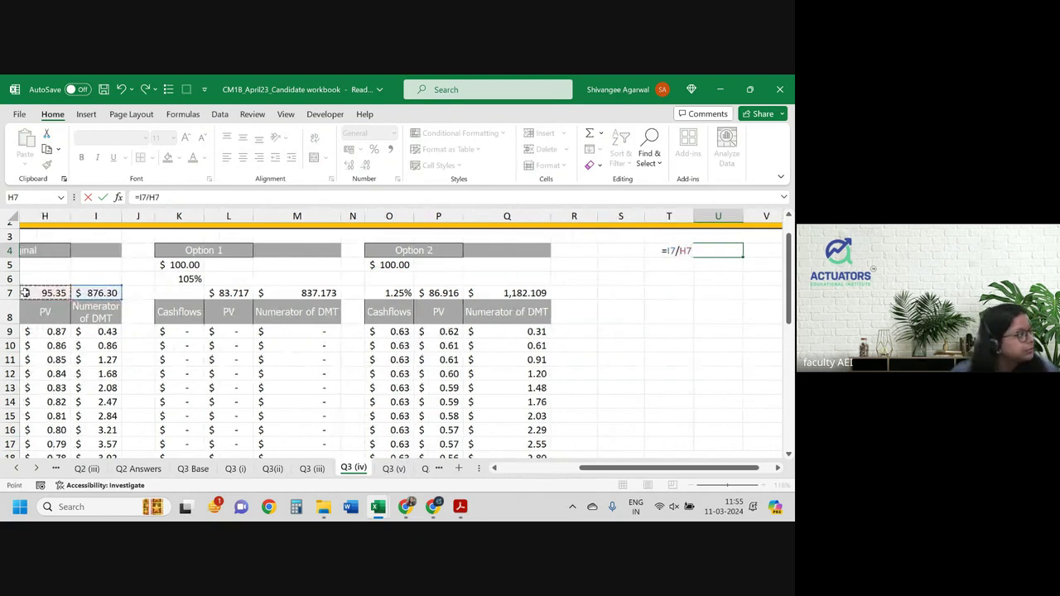
pyautogui.press('Return')
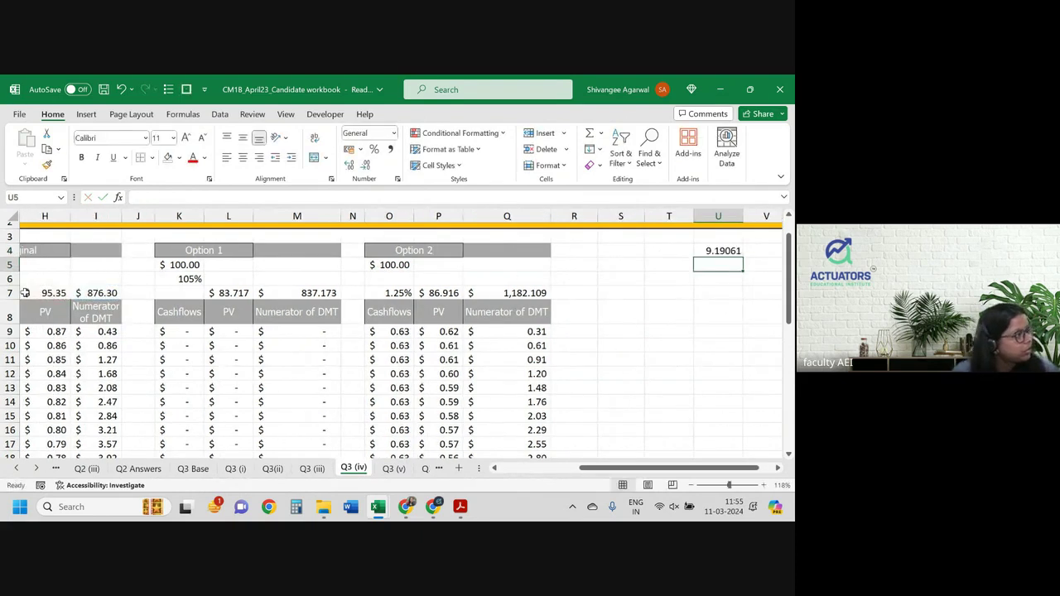
# Enter =M7/L7 in U5 and =Q7/P7 in U6, giving durations 10 and 13.60052.
pyautogui.write('=')
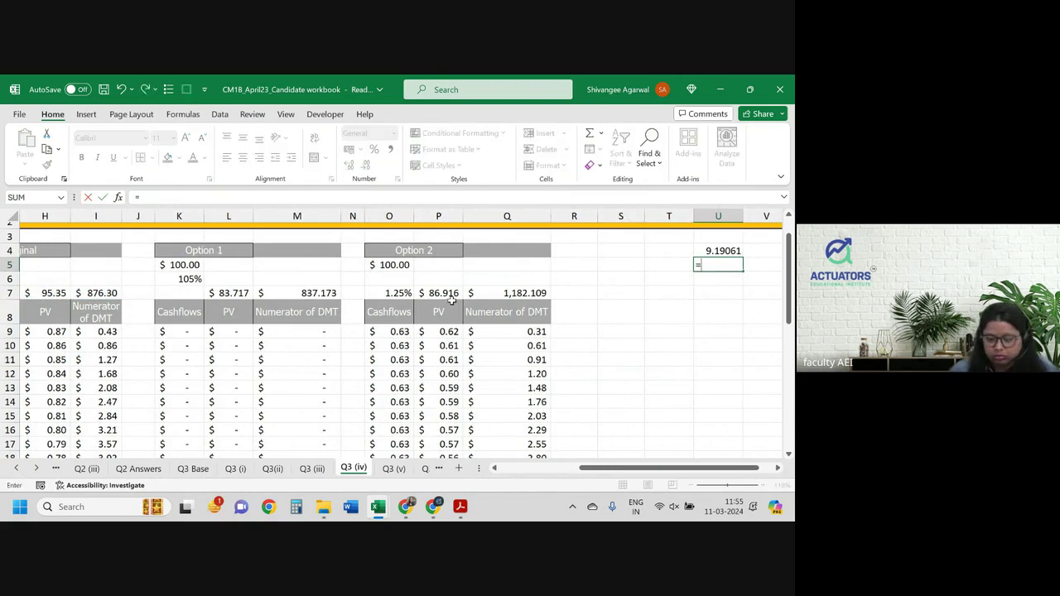
pyautogui.click(299, 295)
pyautogui.write('/')
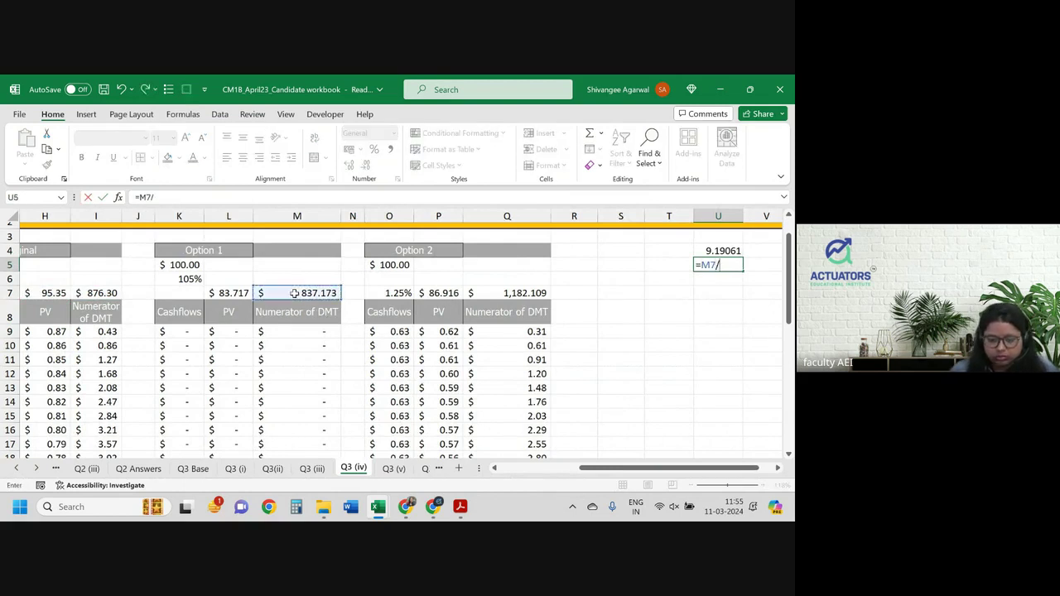
pyautogui.click(237, 293)
pyautogui.press('Return')
pyautogui.write('=')
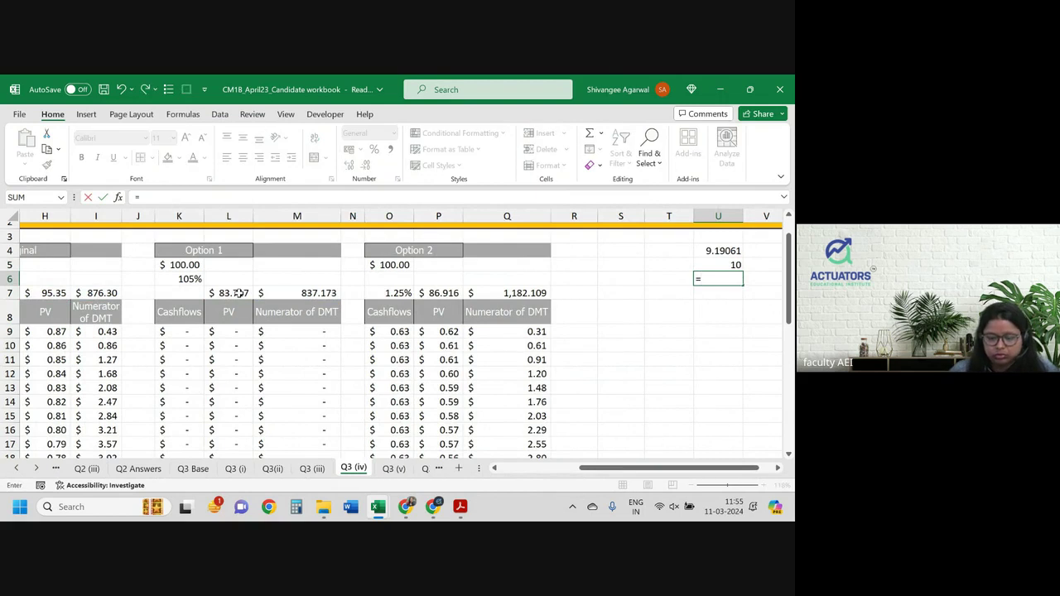
pyautogui.click(497, 296)
pyautogui.write('/')
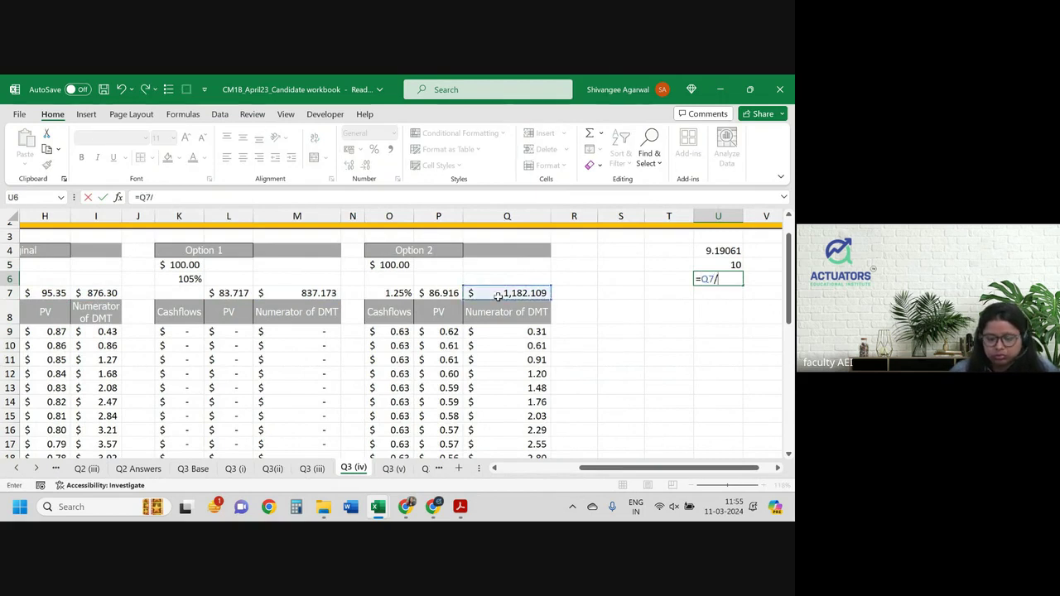
pyautogui.click(436, 294)
pyautogui.press('Return')
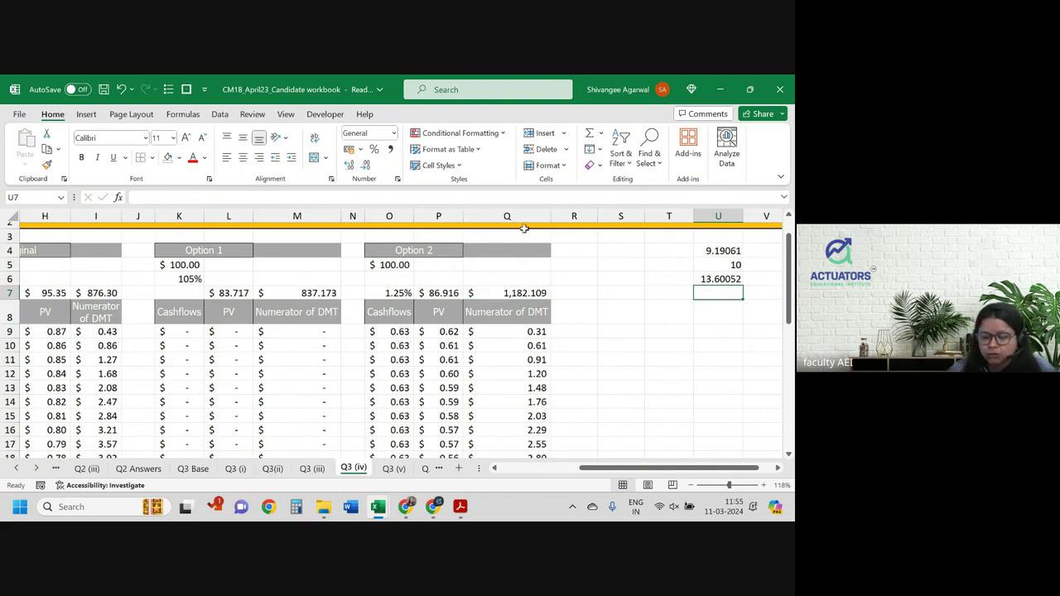
pyautogui.click(716, 265)
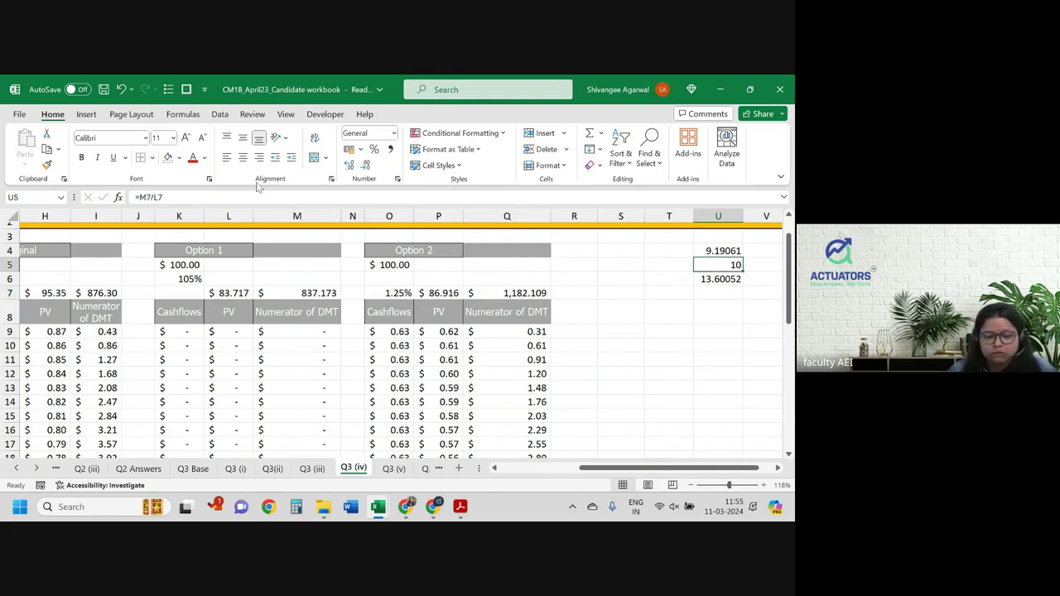
# Apply Number format to U5 so the Option 1 duration shows 10.0000.
pyautogui.click(350, 166)
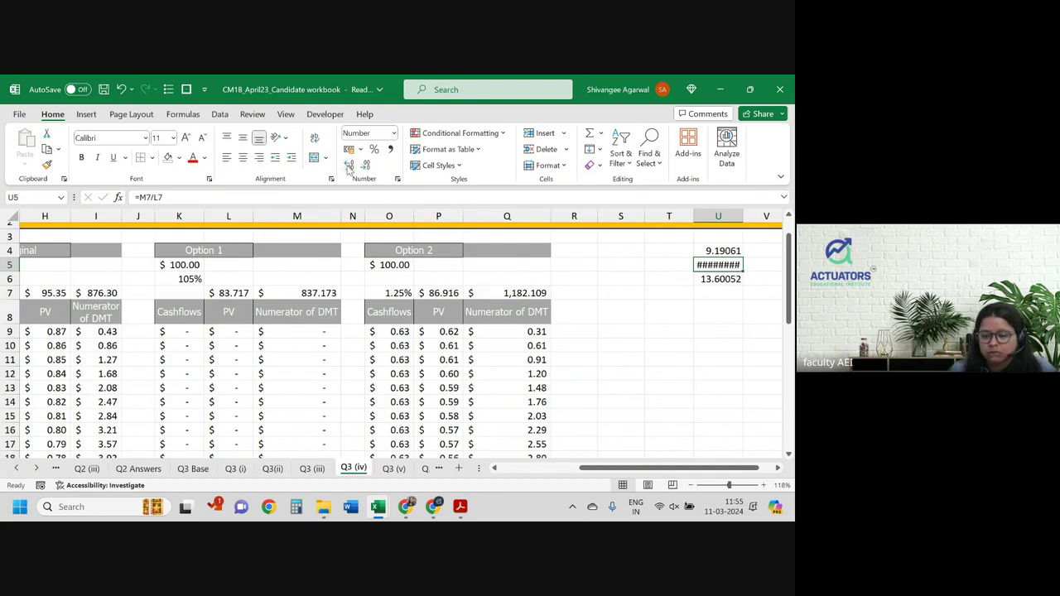
pyautogui.click(365, 166)
pyautogui.click(365, 166)
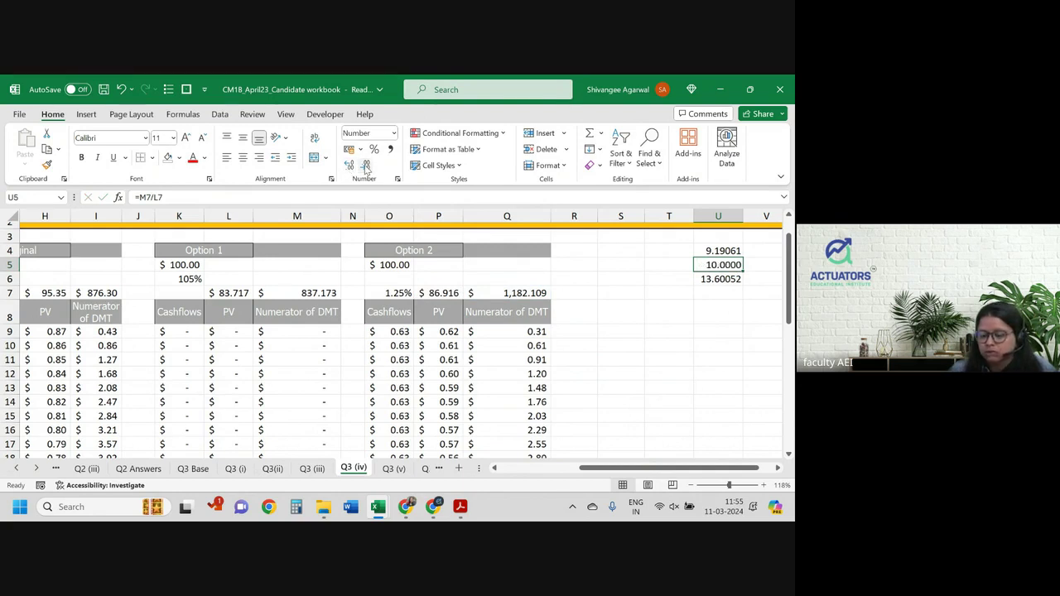
# Type 'years' in V4 and fill it down to V6 beside all three durations.
pyautogui.press('Up')
pyautogui.press('Right')
pyautogui.write('yars')
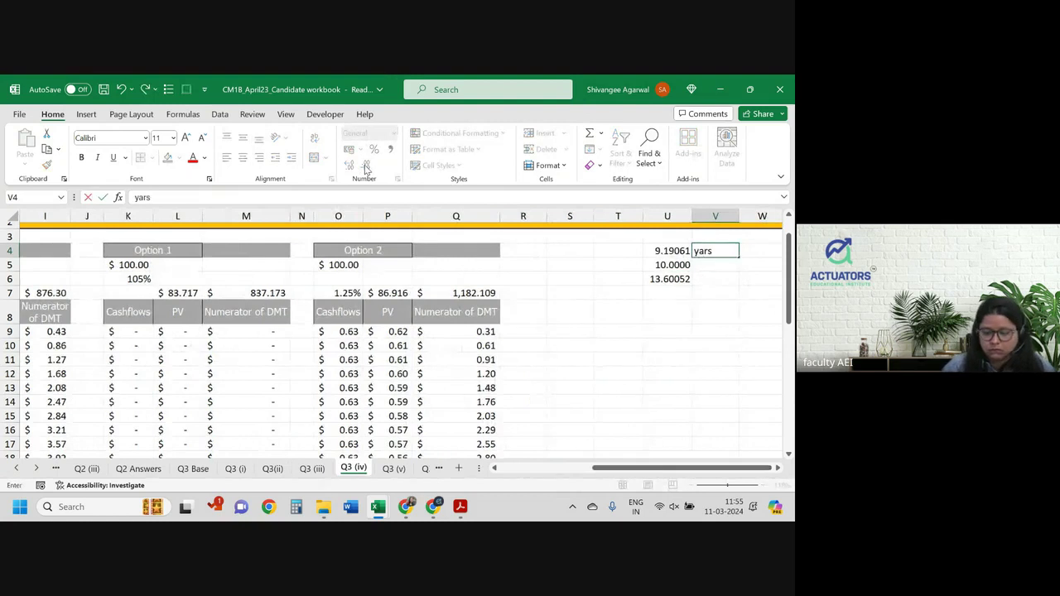
pyautogui.press('BackSpace')
pyautogui.press('BackSpace')
pyautogui.press('BackSpace')
pyautogui.write('ears')
pyautogui.press('Return')
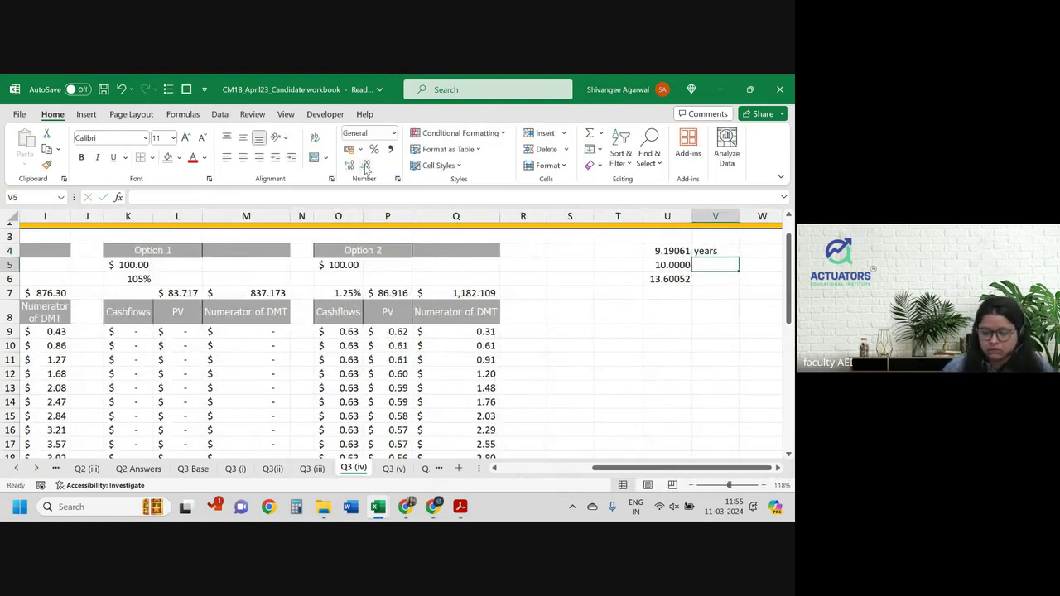
pyautogui.click(735, 254)
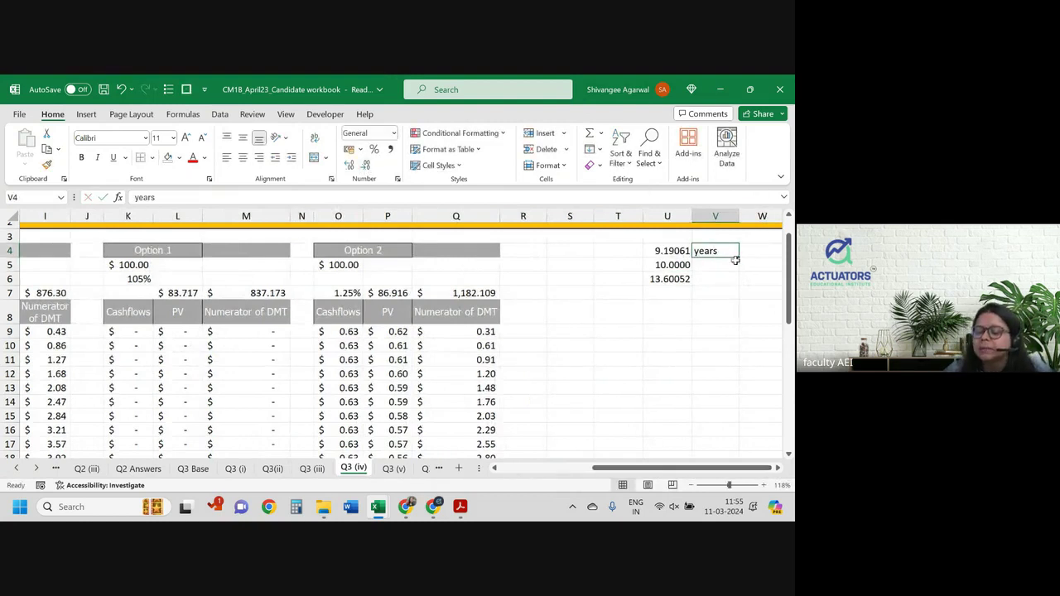
pyautogui.moveTo(737, 260); pyautogui.dragTo(725, 279)
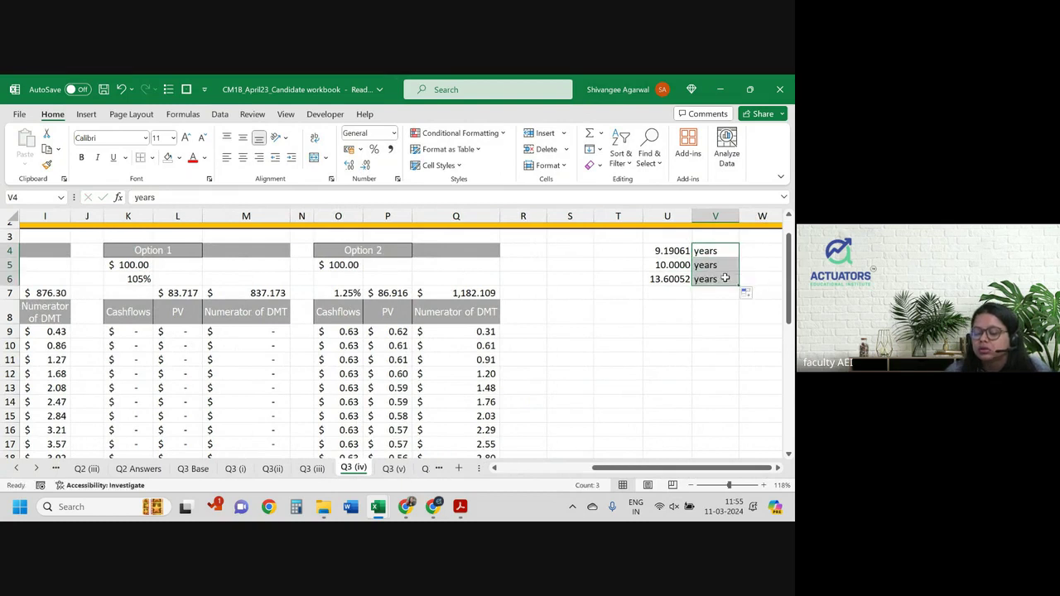
pyautogui.click(617, 306)
# Scroll the Q3 (iv) sheet back left to view the completed duration tables.
pyautogui.hscroll(-1, 617, 306)
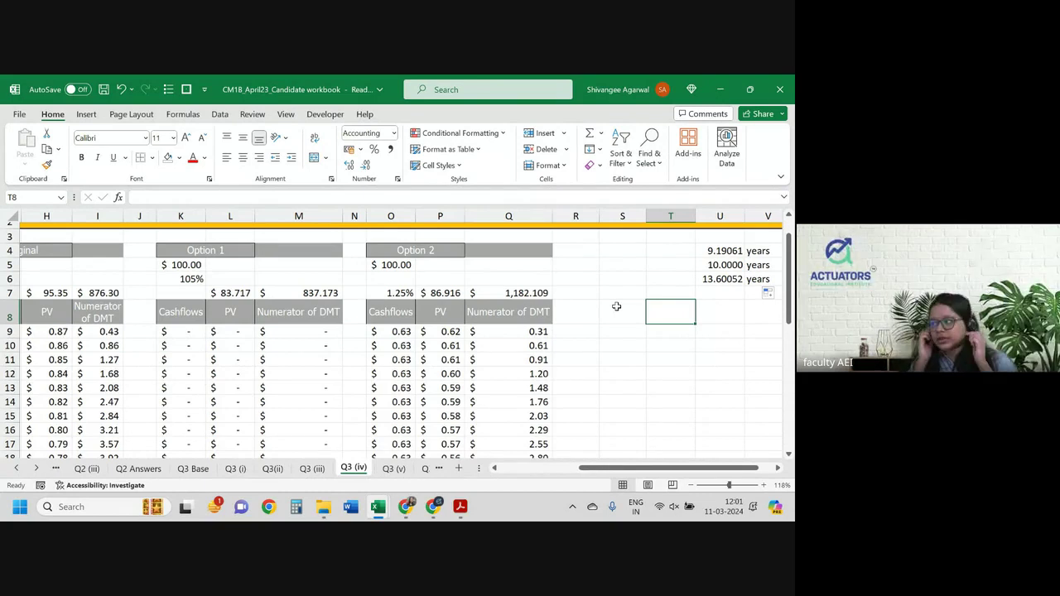
# Highlight the phrases in parts (iii)(b) and (v) about bondholders choosing the other option.
pyautogui.hotkey('alt', 'Tab')
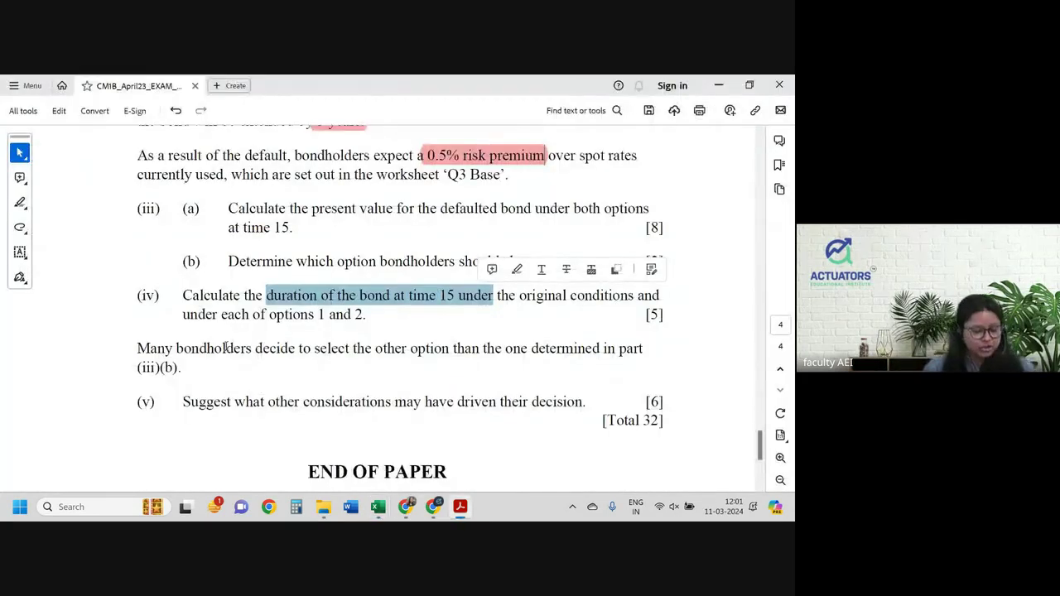
pyautogui.click(179, 351)
pyautogui.moveTo(180, 352); pyautogui.dragTo(350, 351)
pyautogui.hotkey('alt', 'Tab')
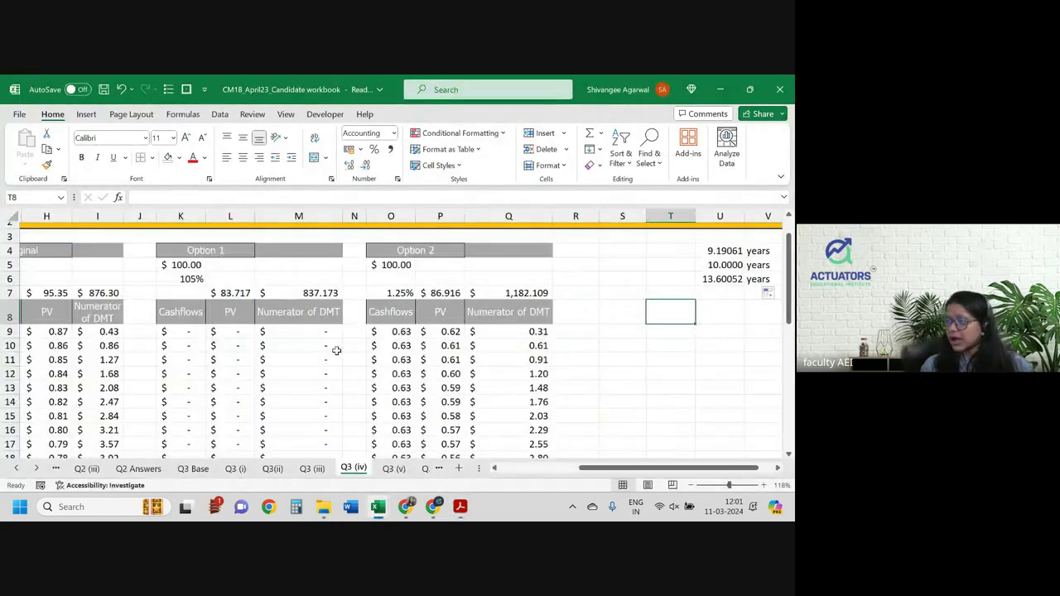
pyautogui.hotkey('alt', 'Tab')
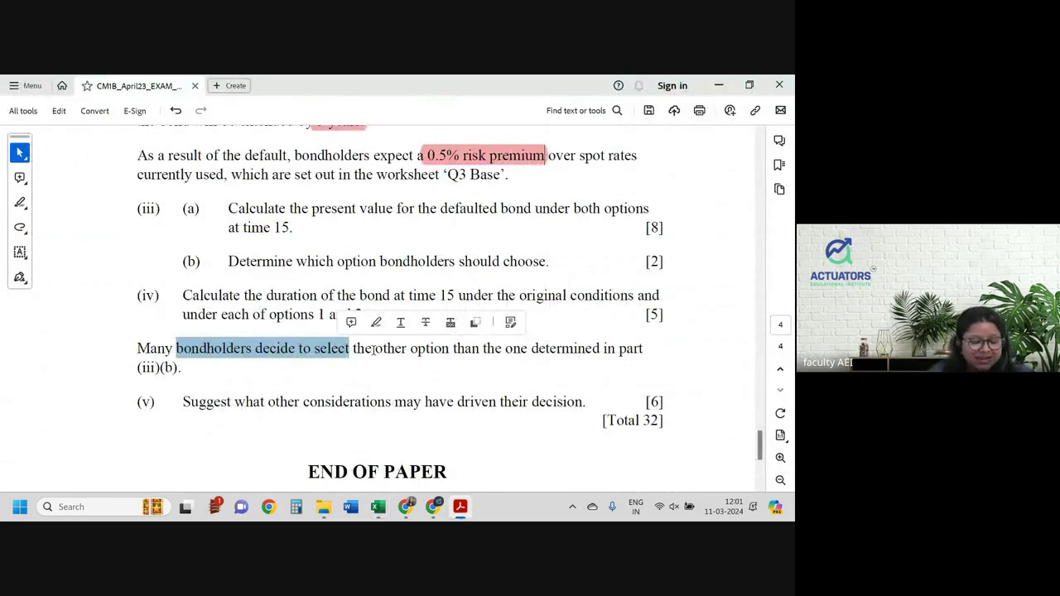
pyautogui.moveTo(376, 352); pyautogui.dragTo(619, 352)
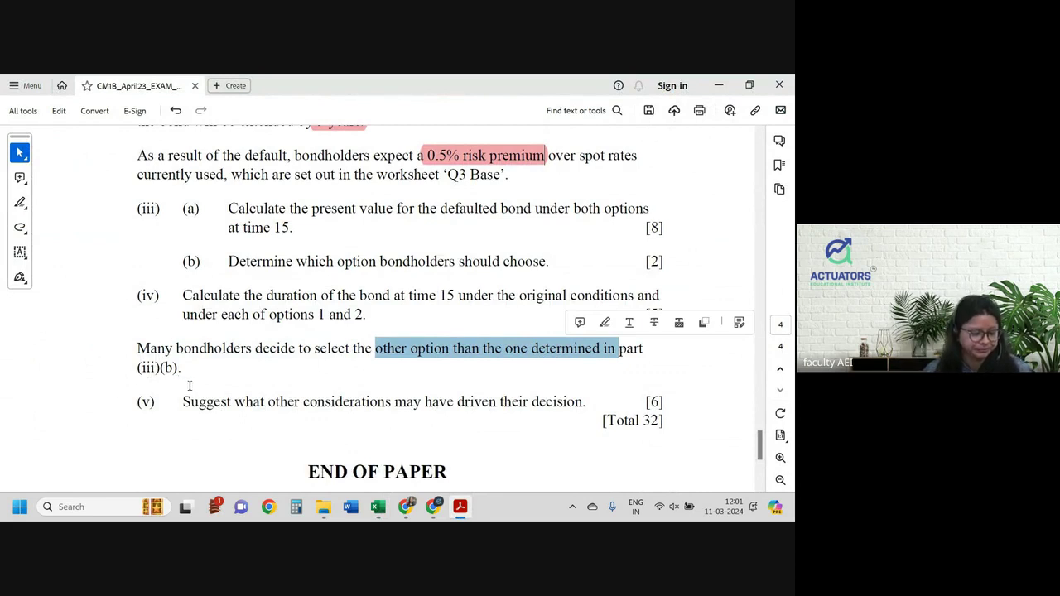
pyautogui.moveTo(229, 262); pyautogui.dragTo(480, 270)
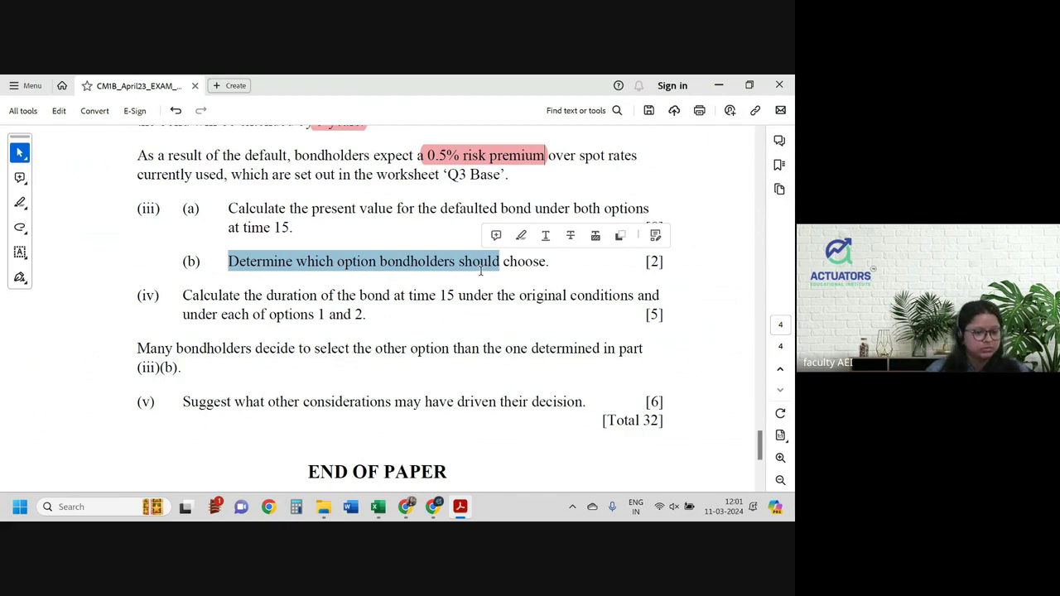
pyautogui.moveTo(303, 403); pyautogui.dragTo(496, 406)
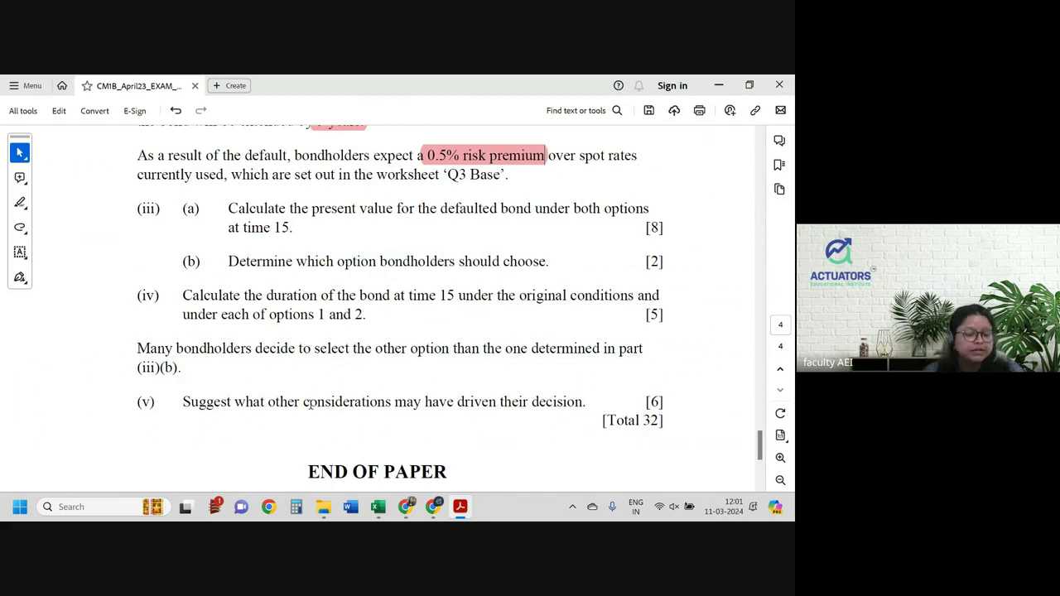
pyautogui.hotkey('alt', 'Tab')
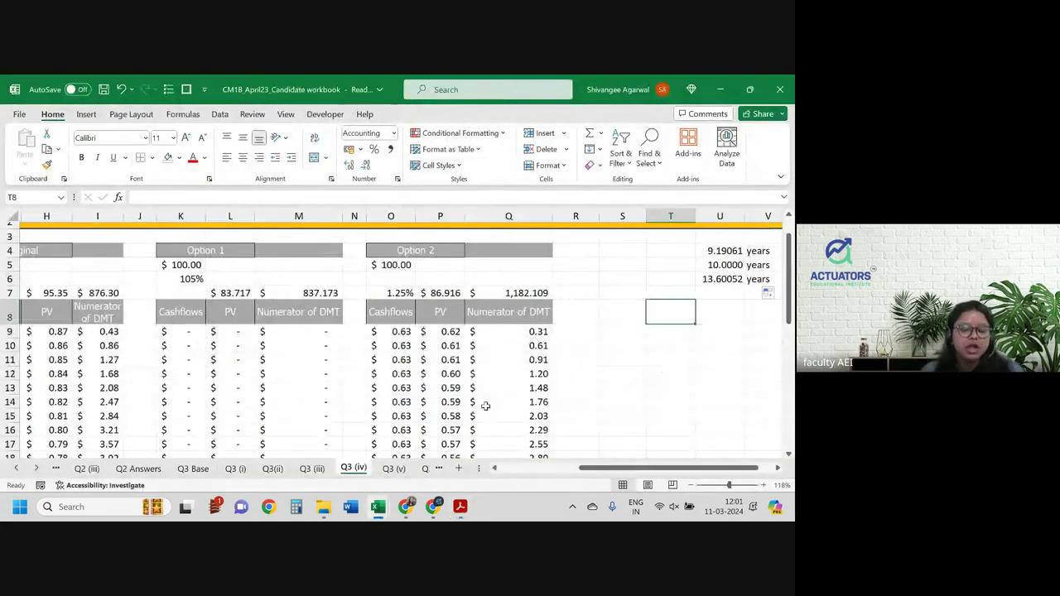
pyautogui.hscroll(1, 486, 405)
pyautogui.hscroll(-2, 487, 405)
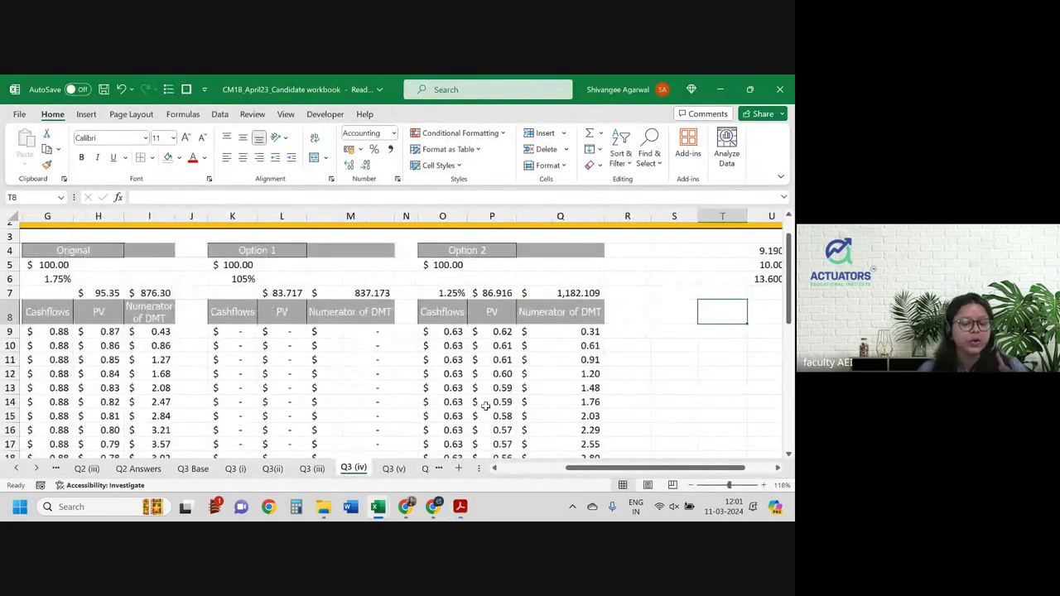
pyautogui.hscroll(1, 486, 405)
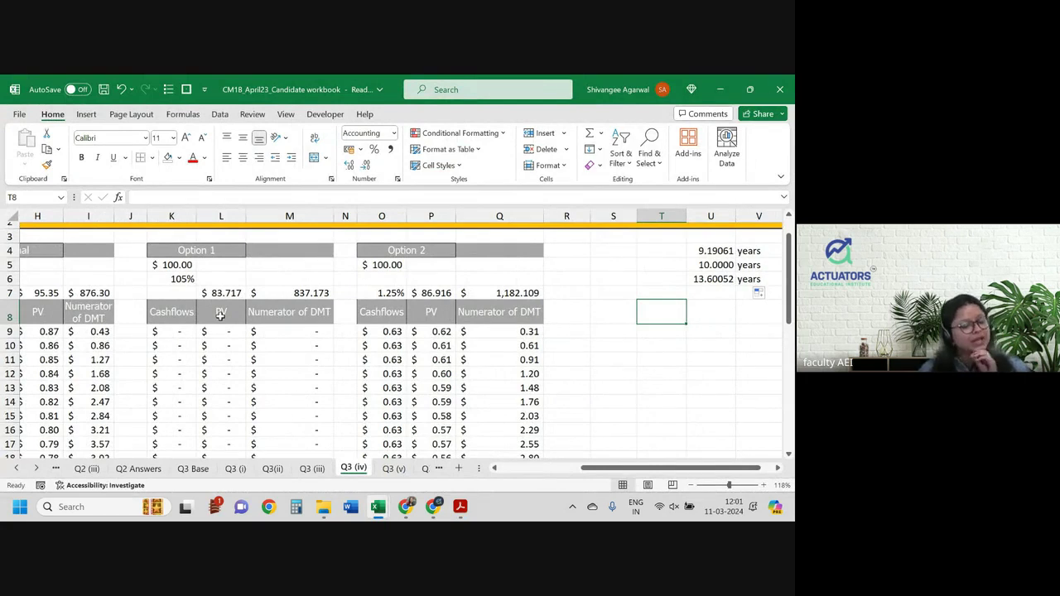
pyautogui.hscroll(1, 220, 315)
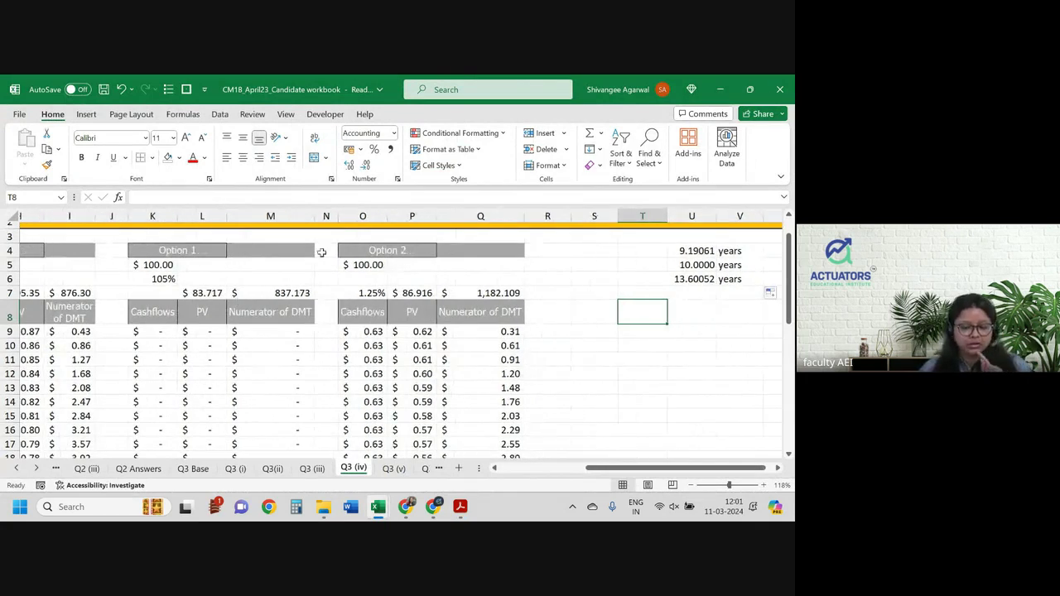
pyautogui.click(700, 250)
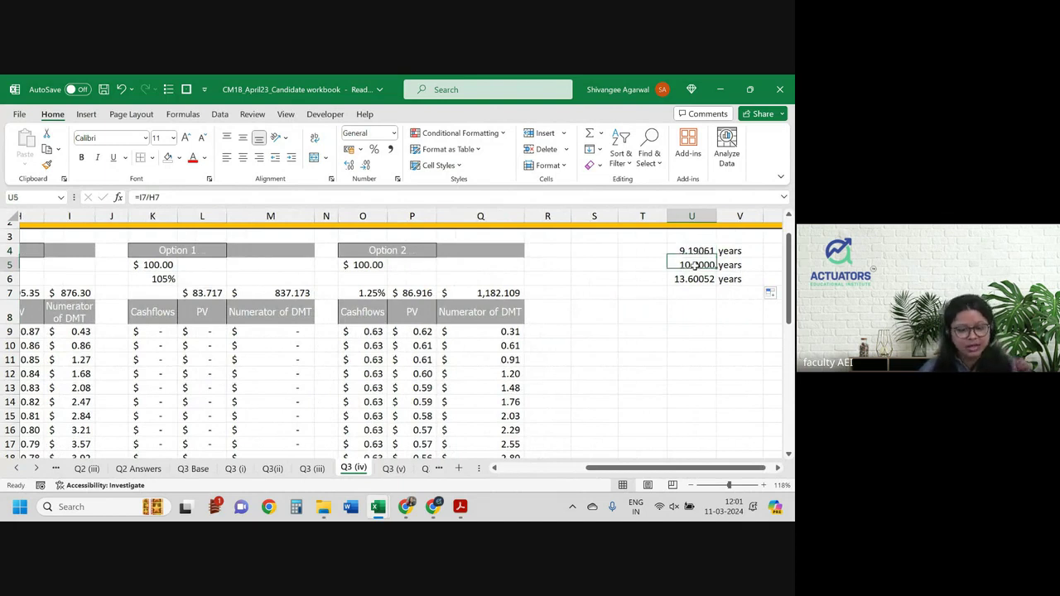
pyautogui.click(692, 265)
pyautogui.moveTo(688, 266)
pyautogui.mouseDown()
pyautogui.moveTo(686, 310)
pyautogui.moveTo(687, 279)
pyautogui.mouseUp()
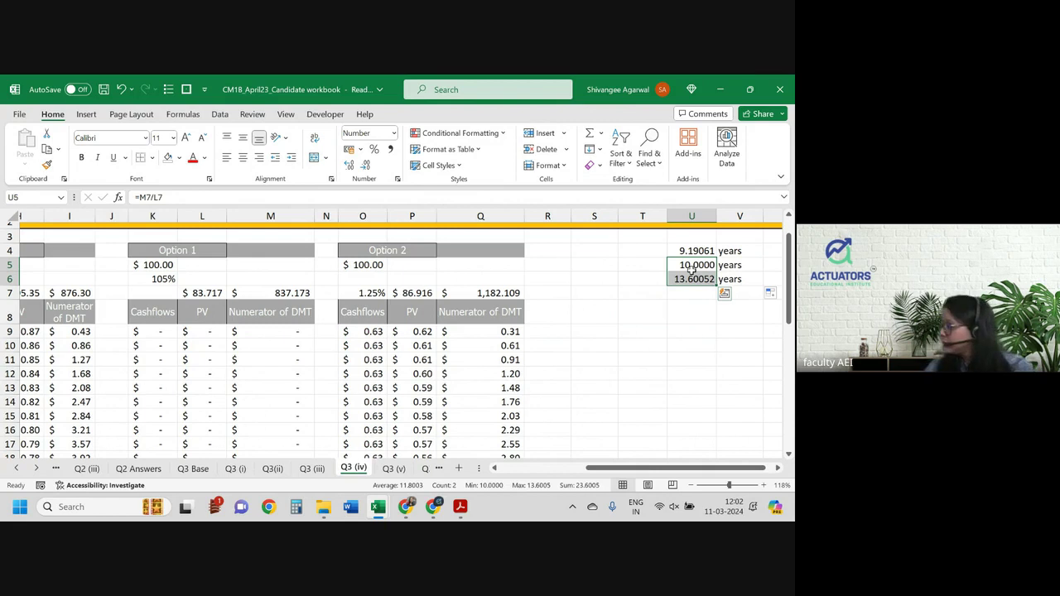
pyautogui.hotkey('alt', 'Tab')
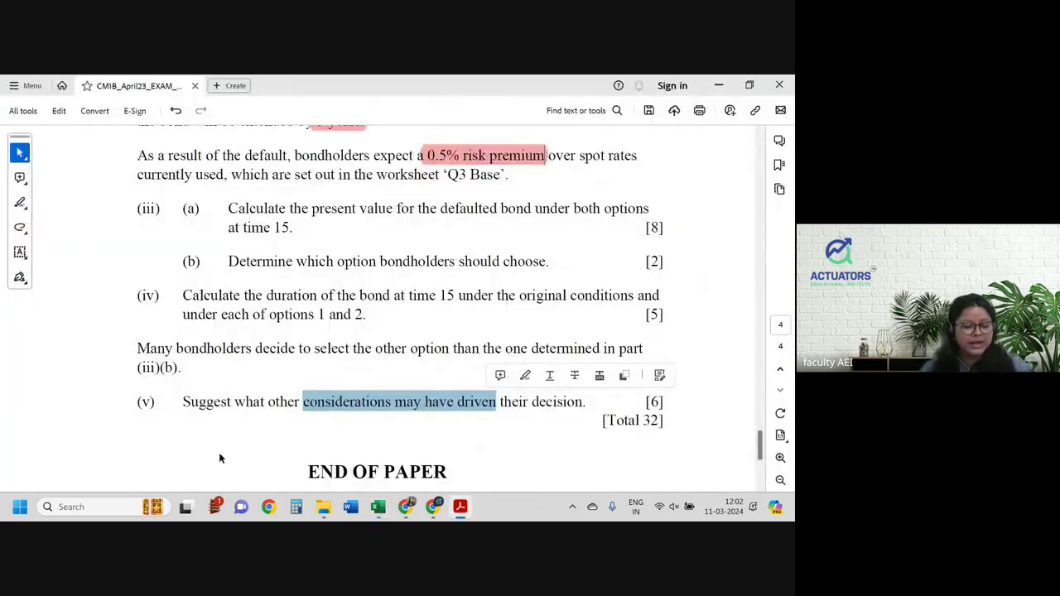
pyautogui.hotkey('alt', 'Tab')
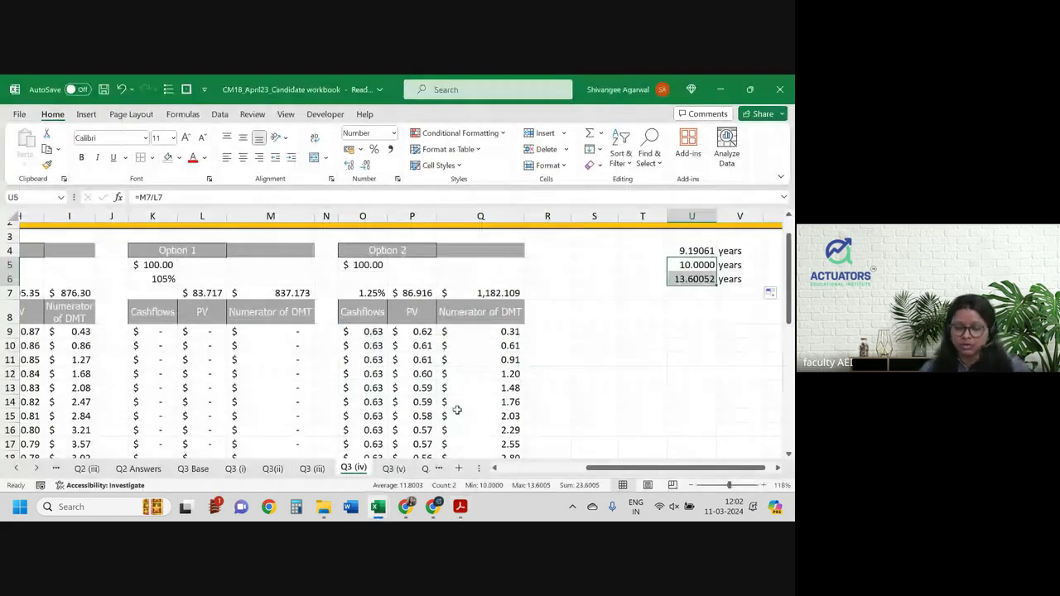
pyautogui.click(696, 337)
pyautogui.rightClick(710, 351)
pyautogui.click(630, 253)
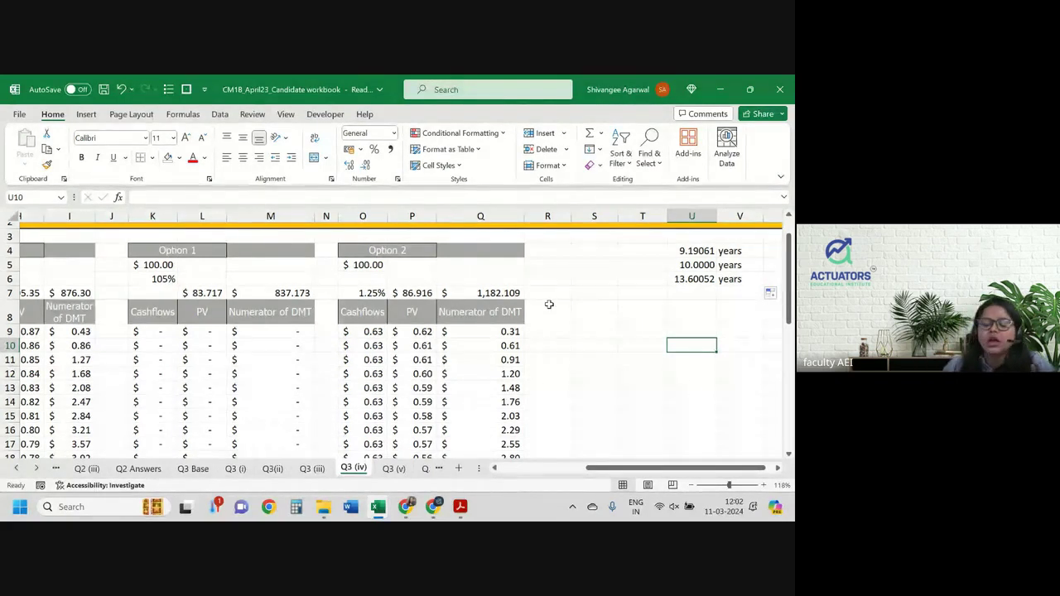
pyautogui.moveTo(696, 266); pyautogui.dragTo(692, 278)
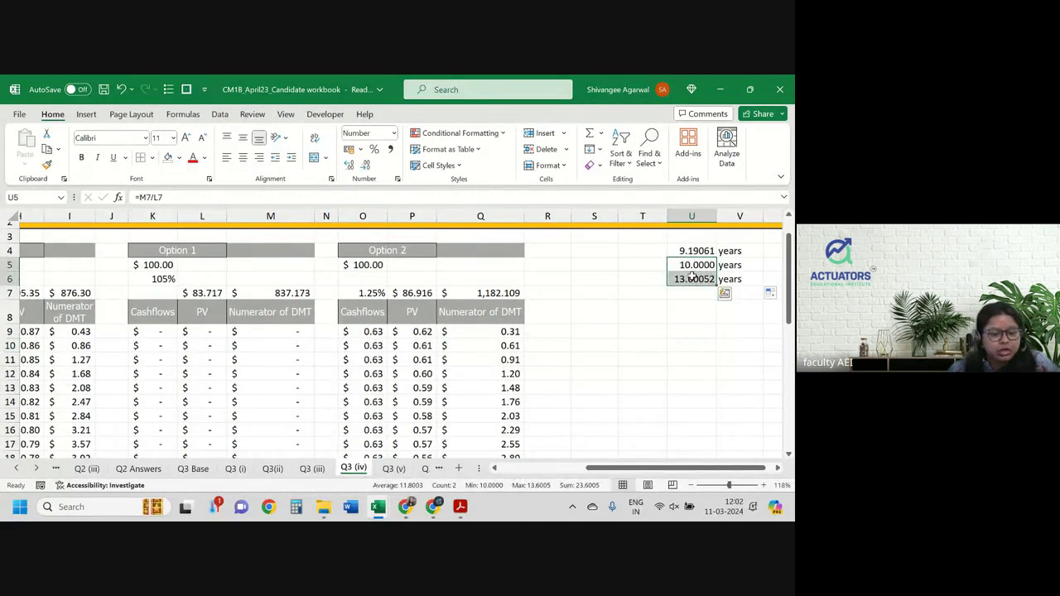
pyautogui.hscroll(-4, 580, 307)
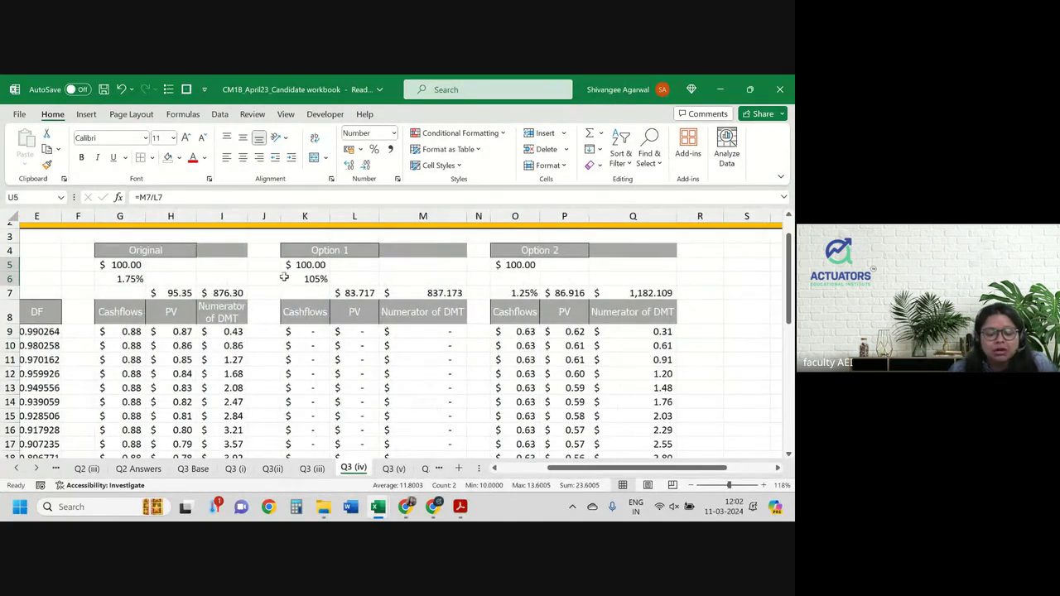
pyautogui.hscroll(5, 435, 331)
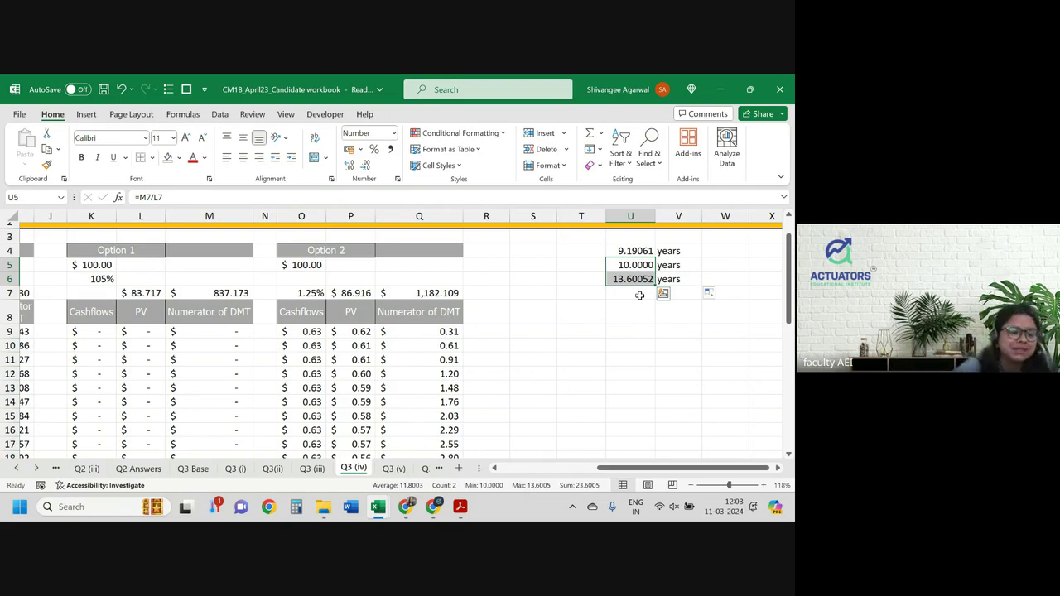
pyautogui.hscroll(-3, 377, 346)
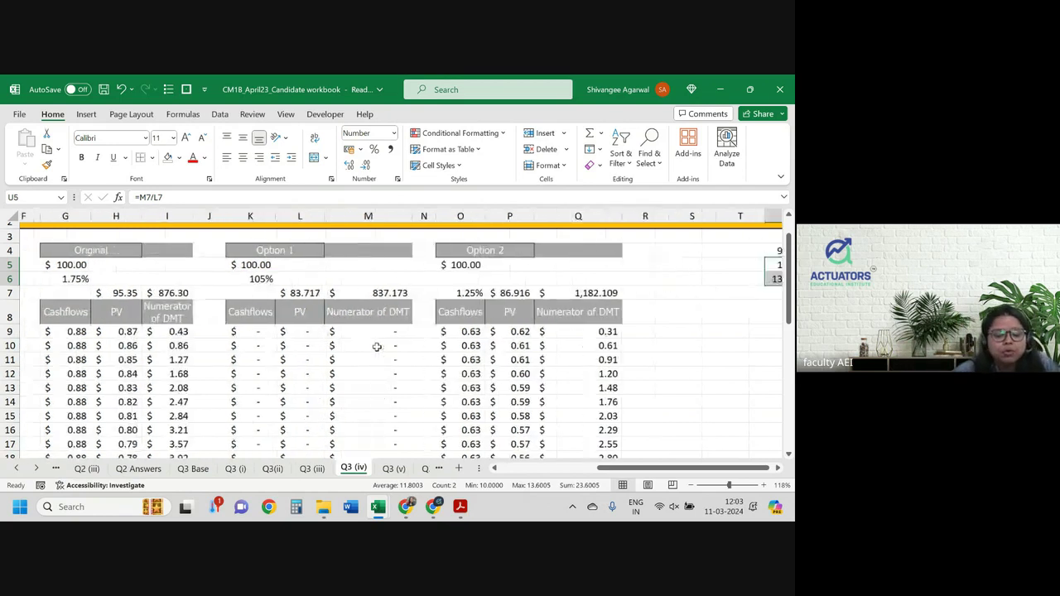
pyautogui.hscroll(-1, 377, 347)
pyautogui.click(489, 357)
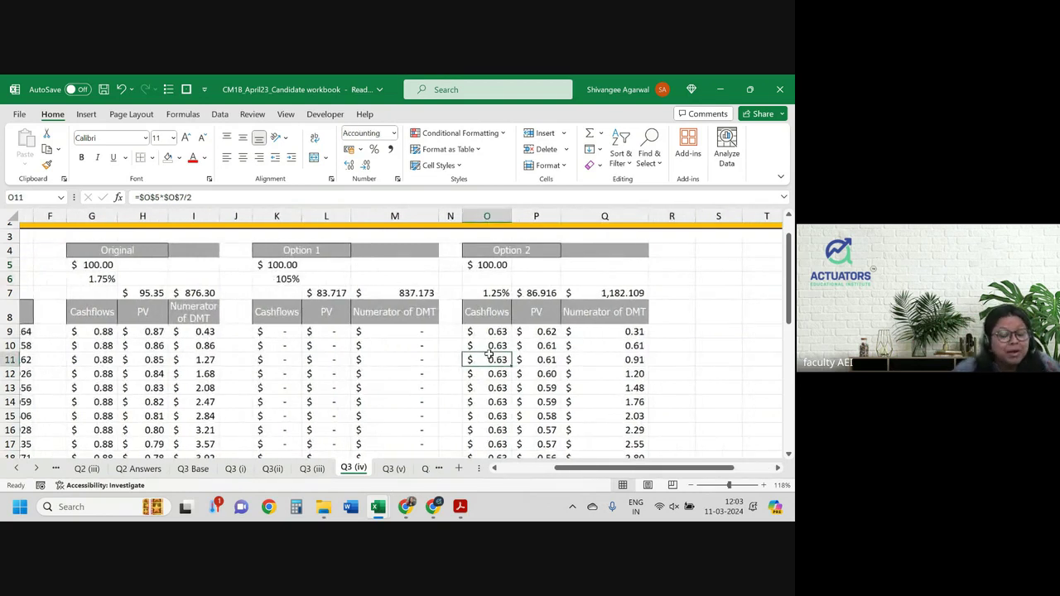
pyautogui.scroll(-3, 489, 355)
pyautogui.scroll(-3, 488, 356)
pyautogui.scroll(-1, 414, 344)
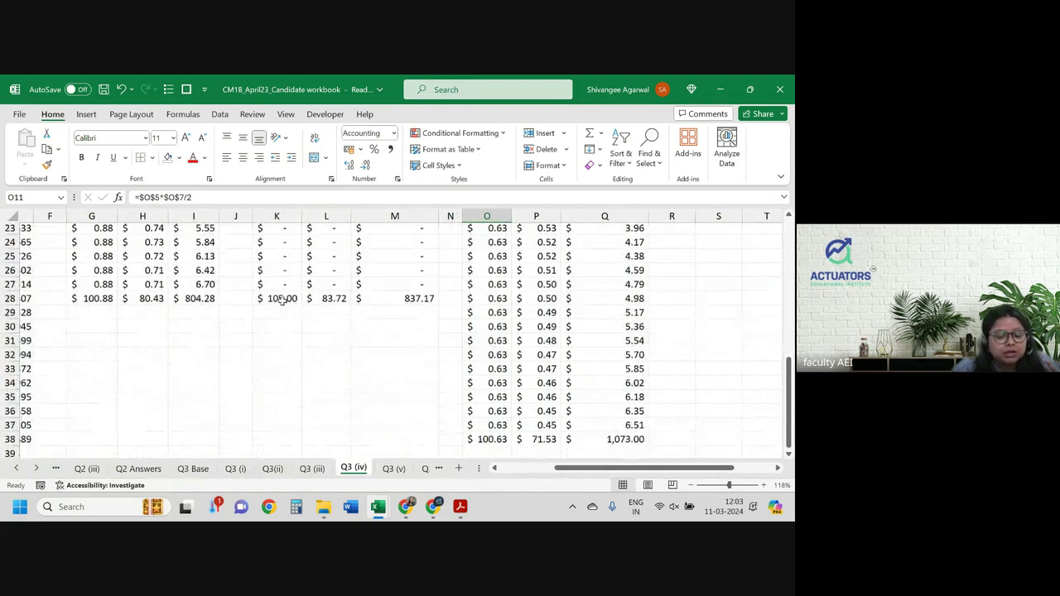
pyautogui.click(282, 300)
pyautogui.moveTo(282, 305); pyautogui.dragTo(482, 444)
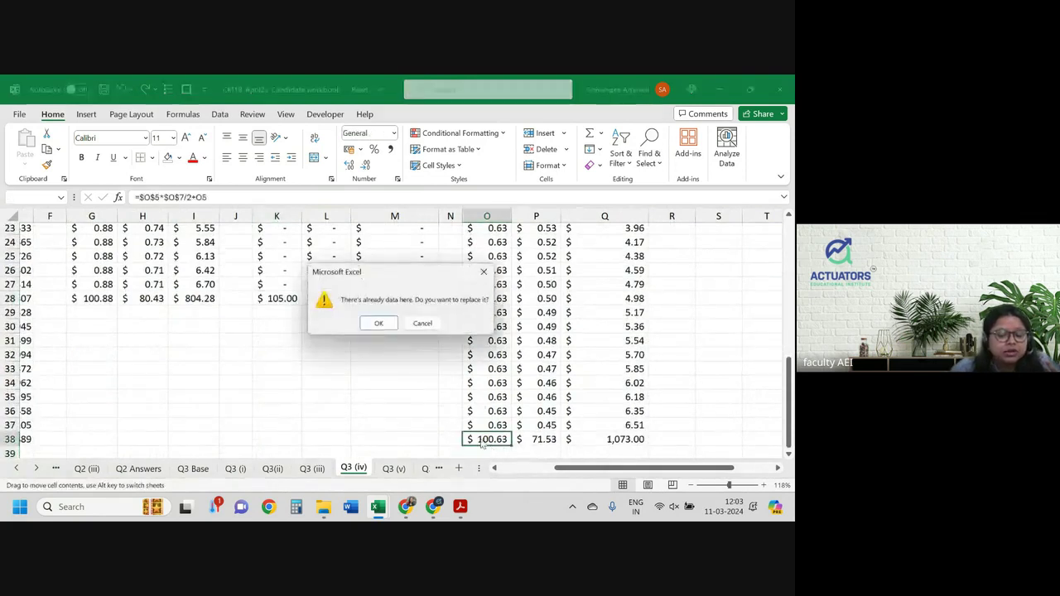
pyautogui.click(423, 323)
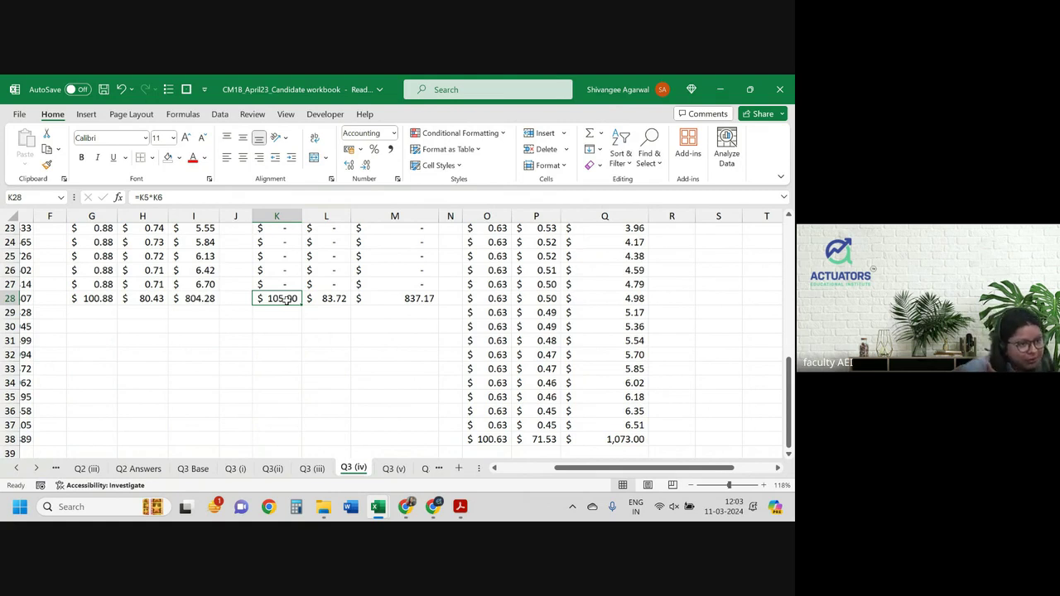
# Review the Option 2 cashflows in O34:O36 and Option 1's 105.00 total in K28.
pyautogui.scroll(5, 284, 300)
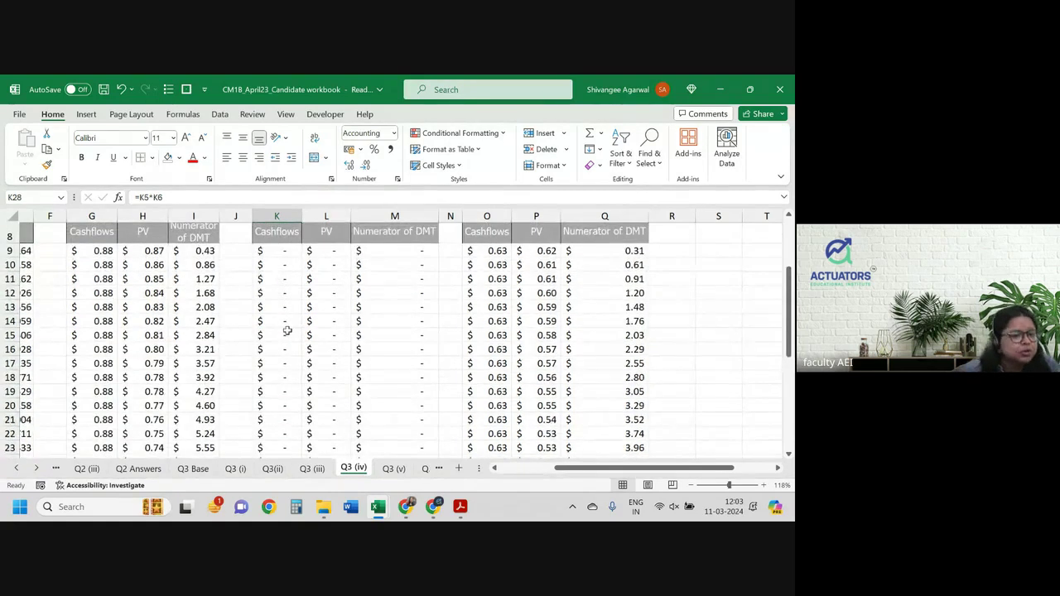
pyautogui.hscroll(3, 287, 331)
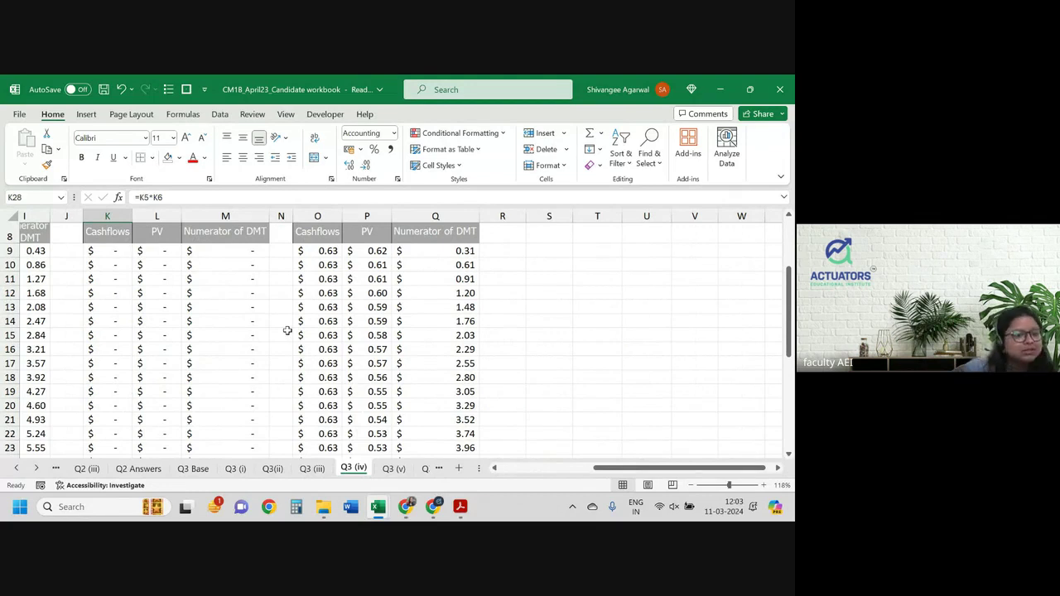
pyautogui.scroll(-3, 286, 330)
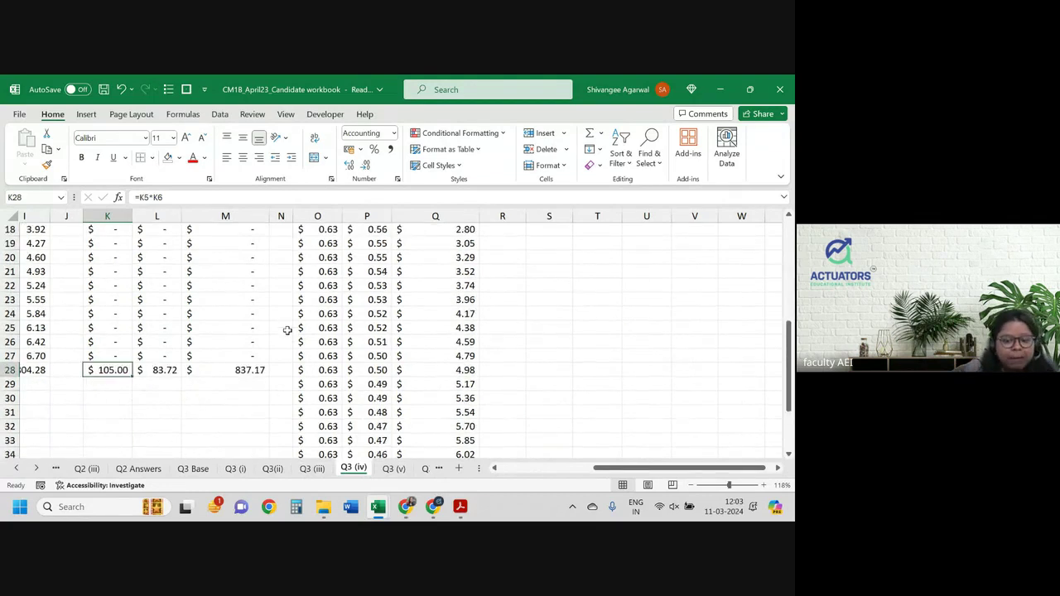
pyautogui.scroll(-2, 287, 330)
pyautogui.moveTo(319, 343); pyautogui.dragTo(323, 371)
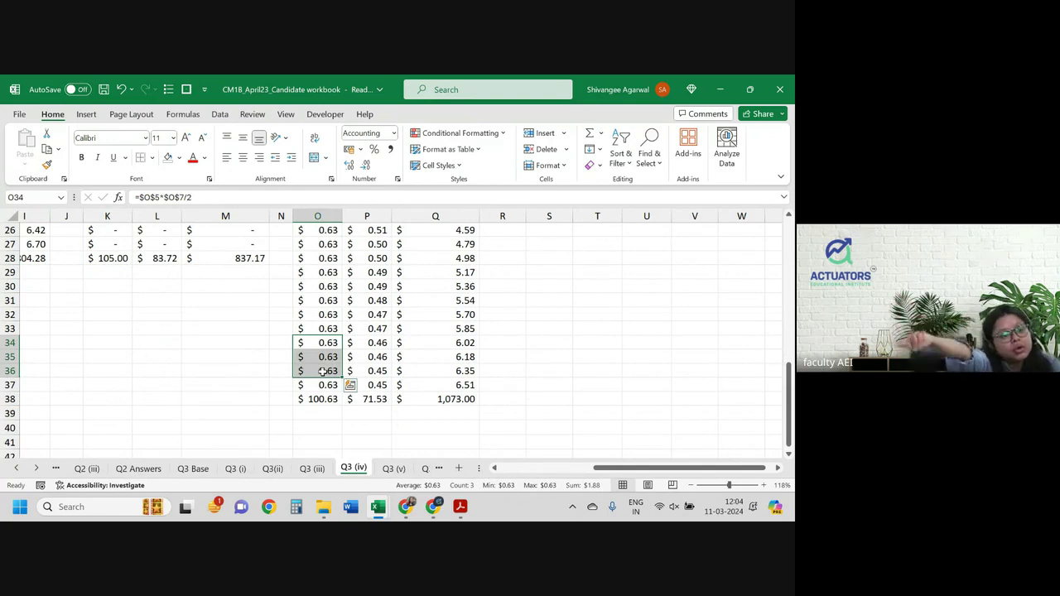
pyautogui.click(323, 409)
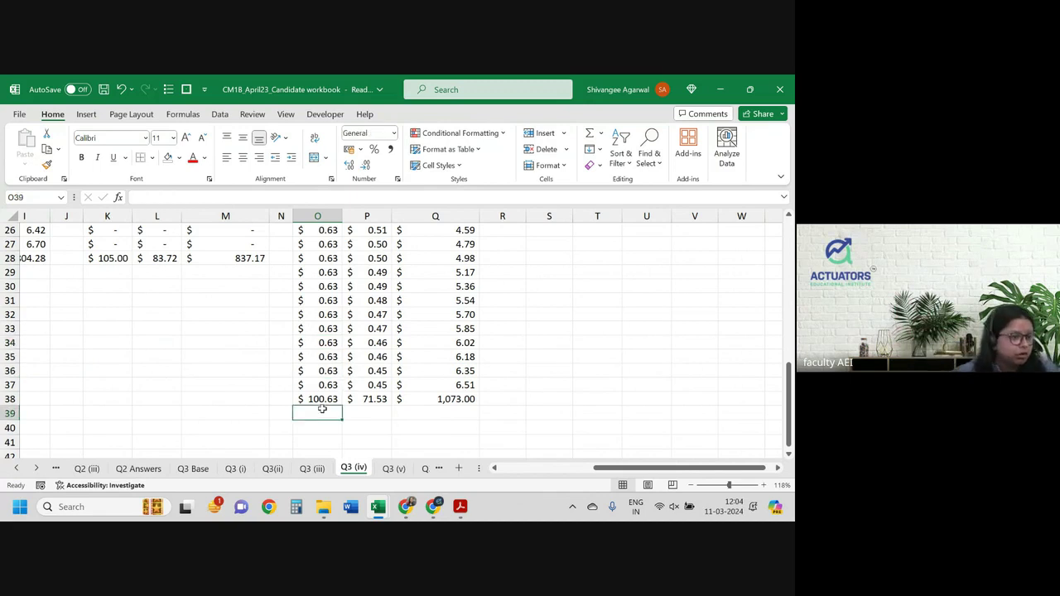
pyautogui.click(114, 257)
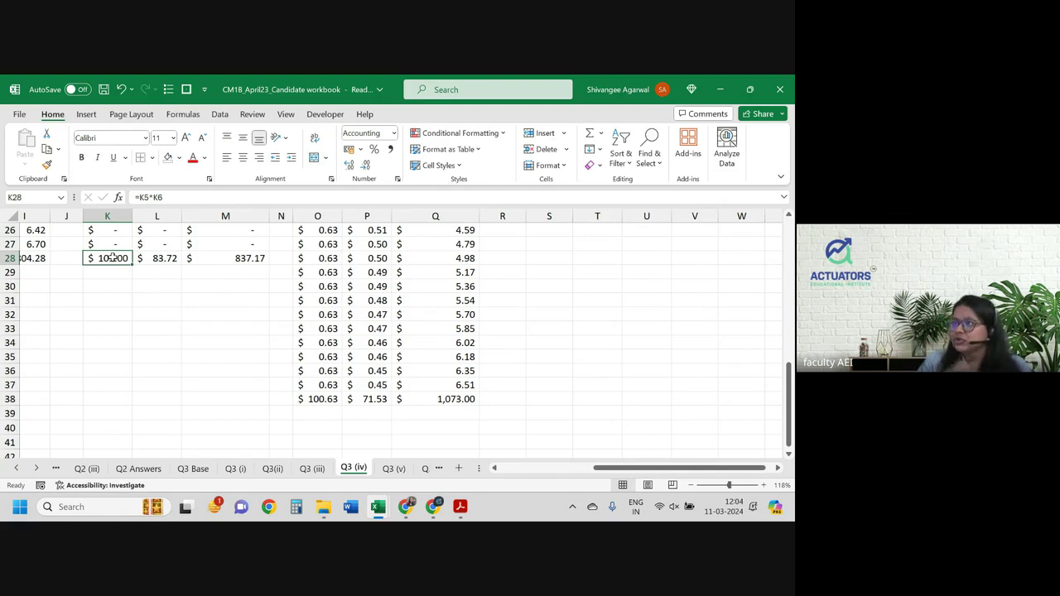
pyautogui.hscroll(-2, 113, 258)
pyautogui.scroll(3, 113, 258)
pyautogui.scroll(4, 113, 258)
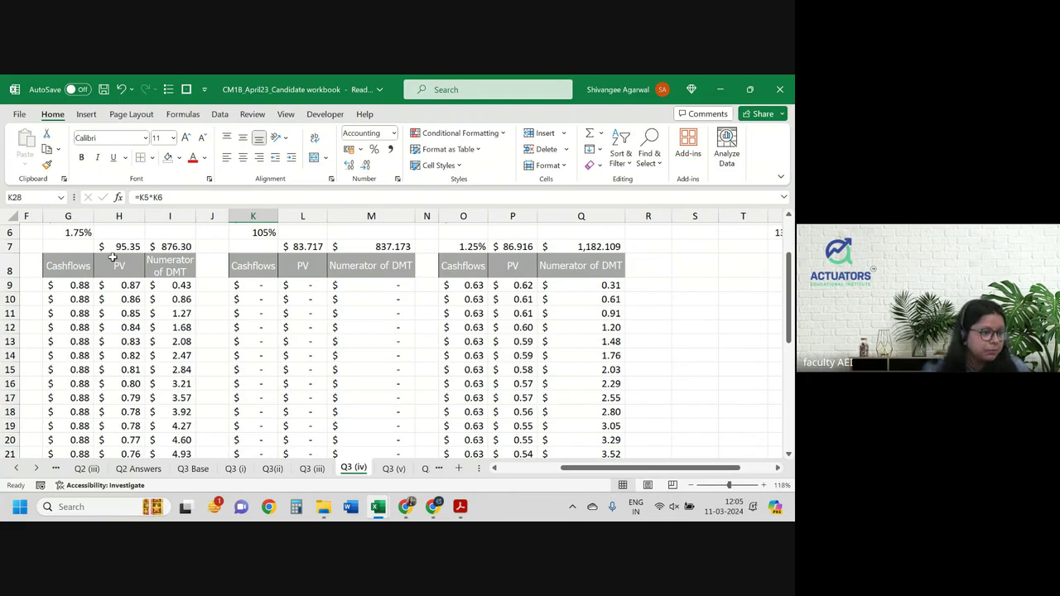
pyautogui.hotkey('alt', 'Tab')
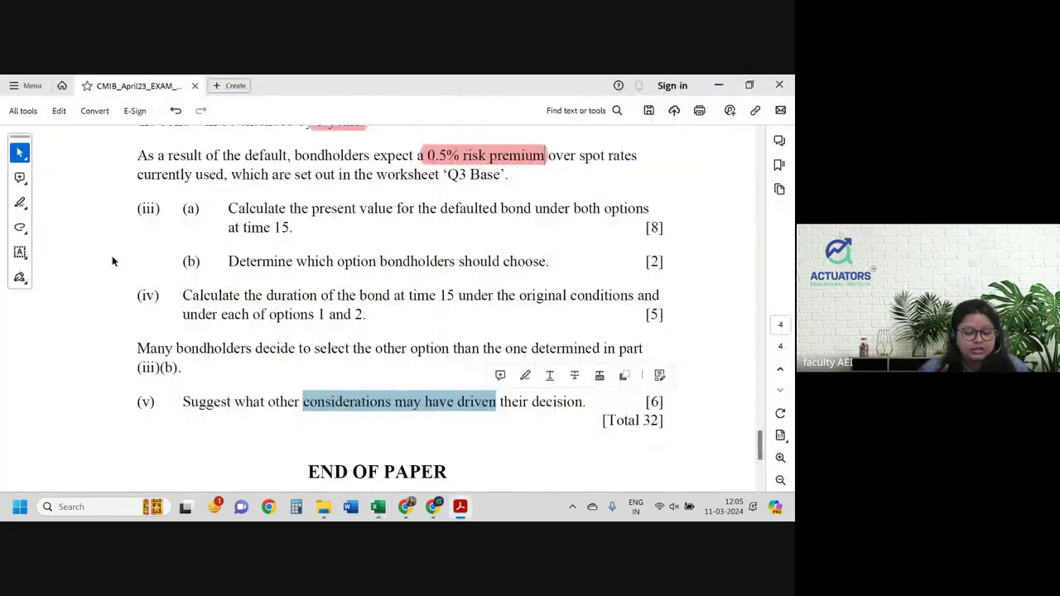
# Switch to Excel and bring up the CM1B_April 2023_MS Final workbook.
pyautogui.hotkey('alt', 'Tab')
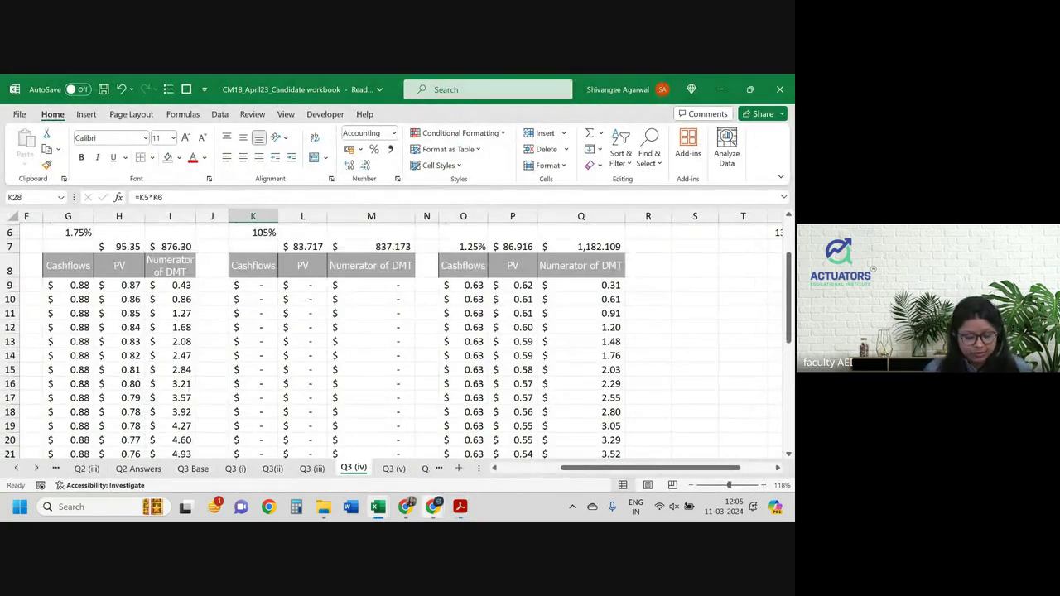
pyautogui.moveTo(461, 507)
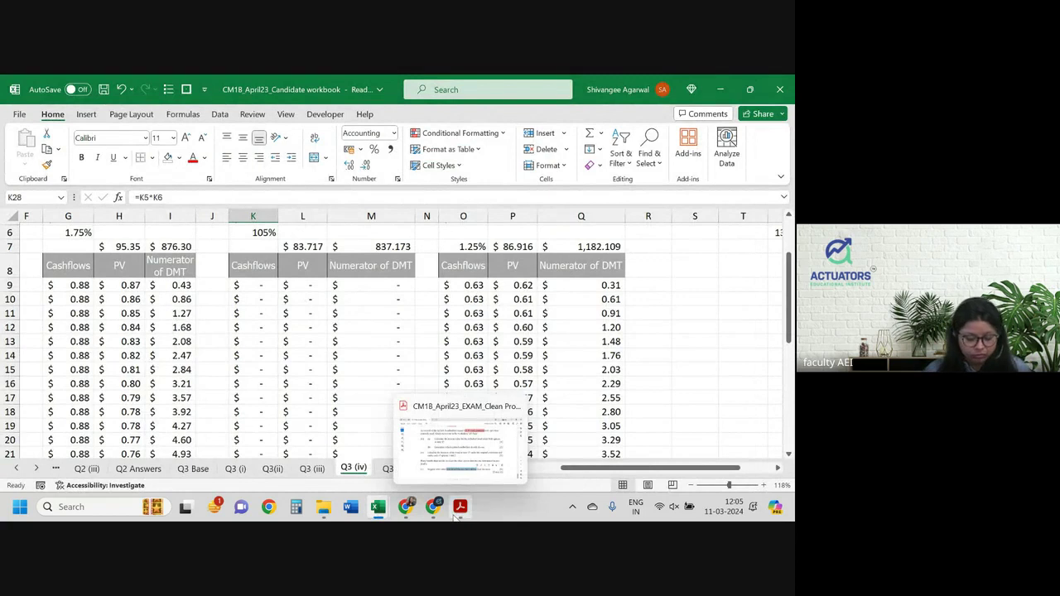
pyautogui.click(461, 446)
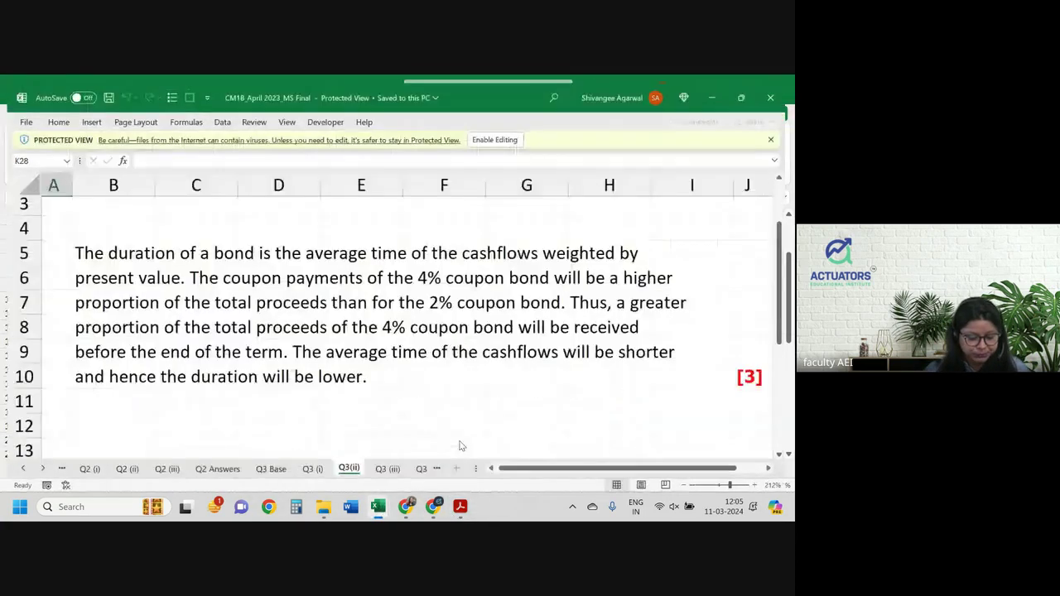